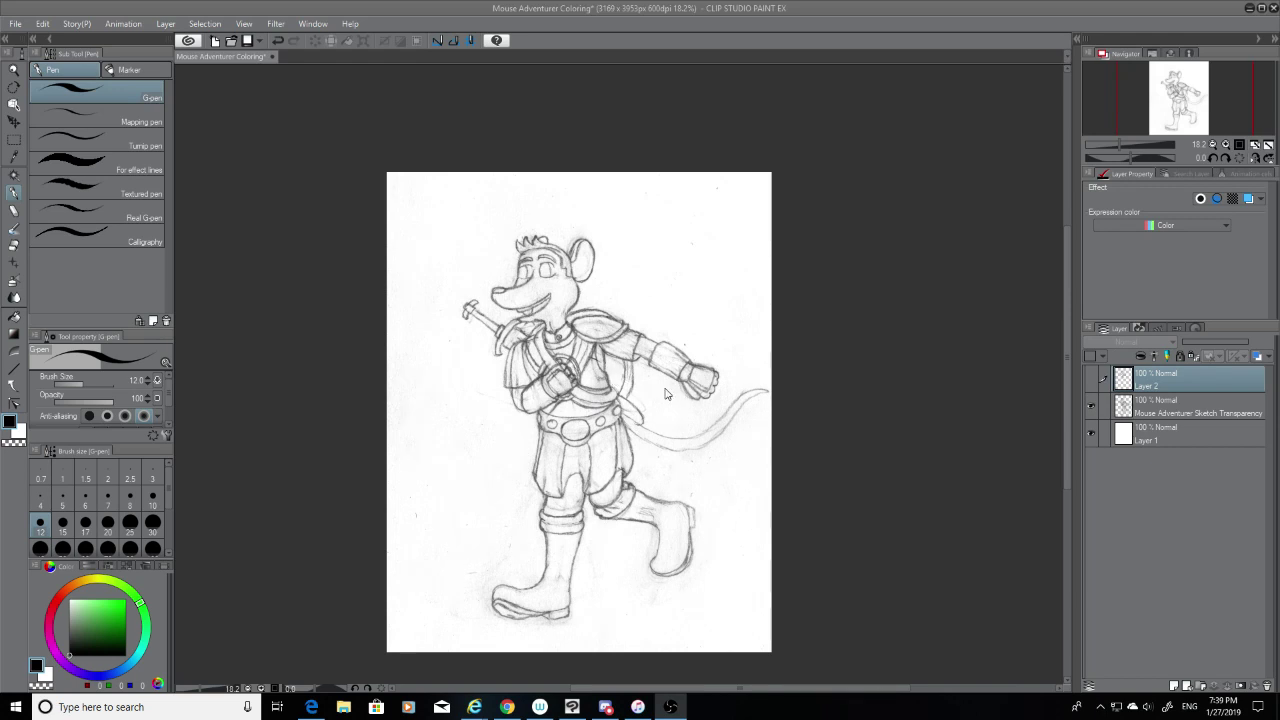
Step: Make Layer 2 with the inked line art visible above the pencil sketch
{"action": "mouse_move", "coordinate": [1067, 465]}
{"action": "left_mouse_down"}
{"action": "mouse_move", "coordinate": [1066, 443]}
{"action": "mouse_move", "coordinate": [1038, 459]}
{"action": "left_mouse_up"}
{"action": "scroll", "coordinate": [514, 392], "scroll_direction": "up", "scroll_amount": 1}
{"action": "scroll", "coordinate": [514, 392], "scroll_direction": "up", "scroll_amount": 5}
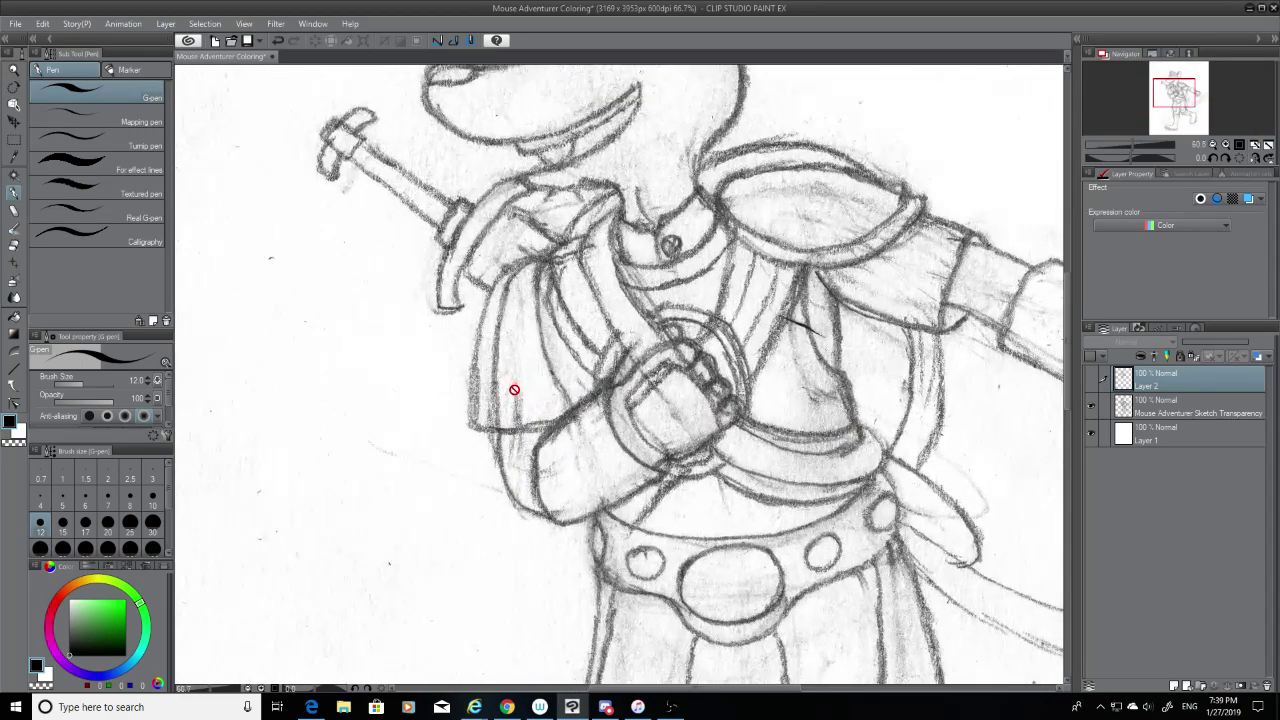
{"action": "scroll", "coordinate": [557, 391], "scroll_direction": "up", "scroll_amount": 2}
{"action": "scroll", "coordinate": [557, 391], "scroll_direction": "down", "scroll_amount": 7}
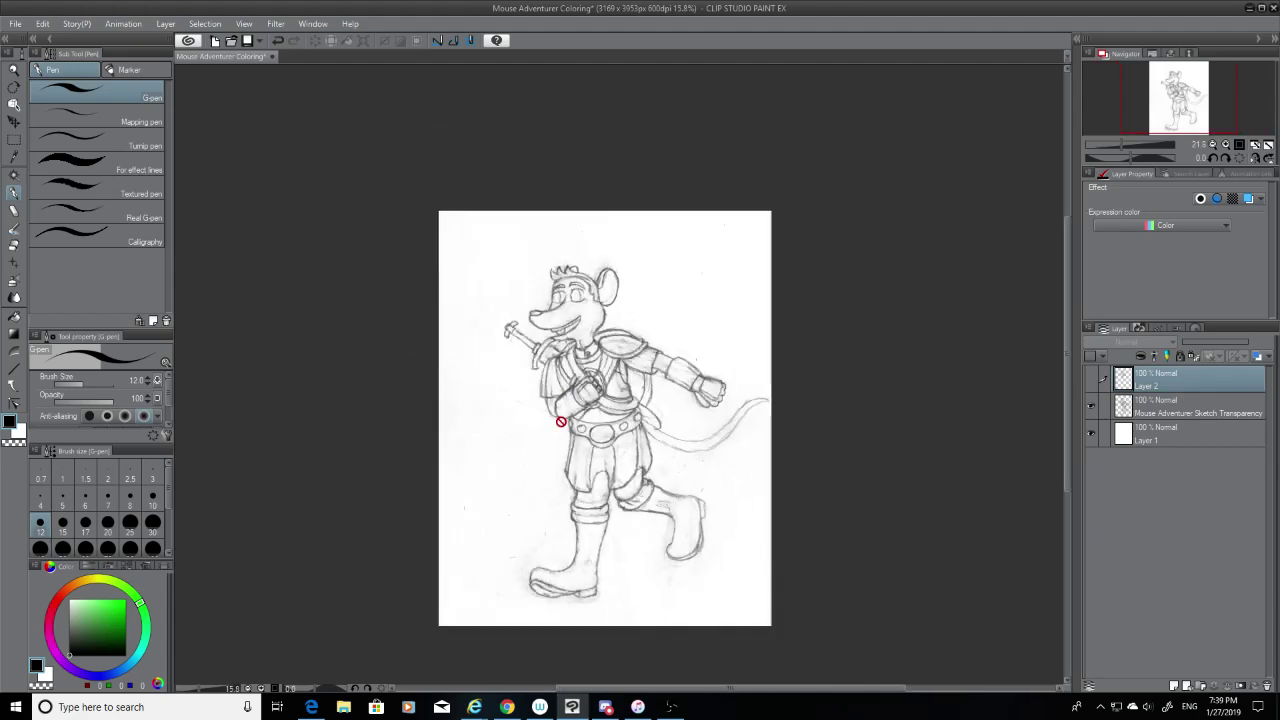
{"action": "scroll", "coordinate": [617, 520], "scroll_direction": "up", "scroll_amount": 2}
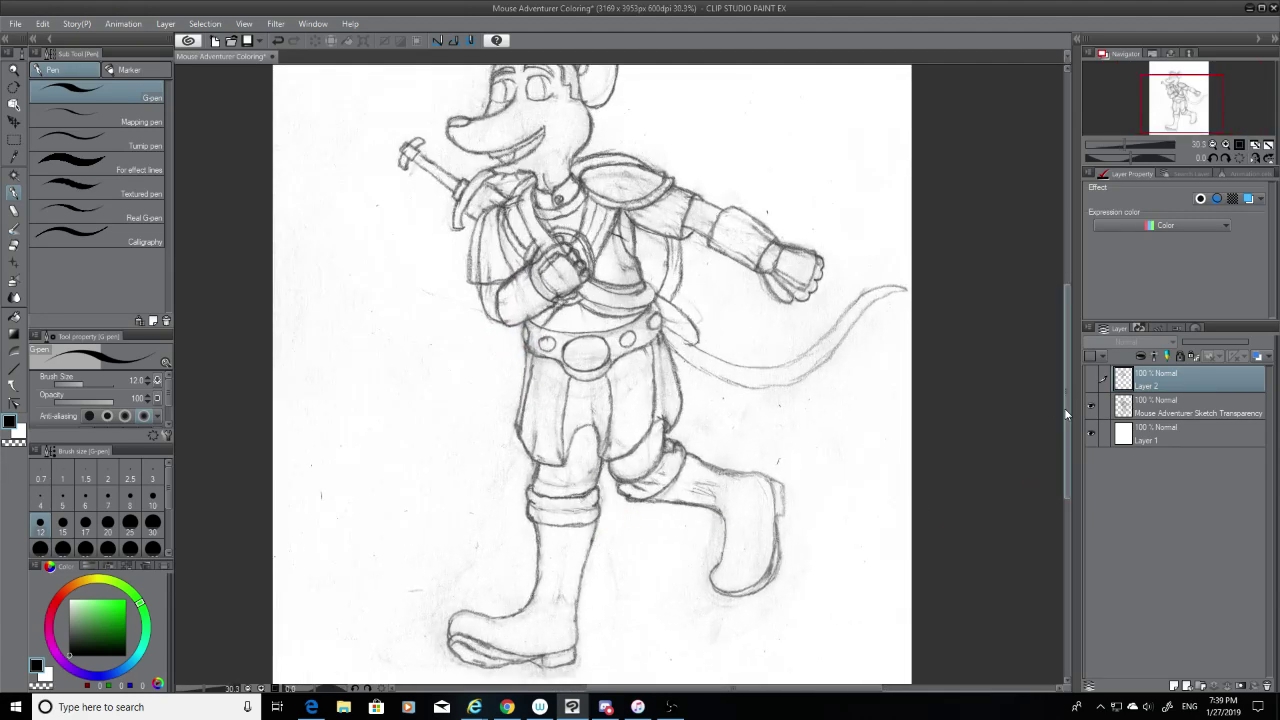
{"action": "left_click_drag", "start_coordinate": [1065, 410], "coordinate": [1065, 365]}
{"action": "left_click", "coordinate": [1091, 379]}
Step: Ink the inner edge of the sword's curved crossguard with the G-pen, following the pencil sketch
{"action": "scroll", "coordinate": [442, 270], "scroll_direction": "up", "scroll_amount": 2}
{"action": "scroll", "coordinate": [441, 270], "scroll_direction": "up", "scroll_amount": 5}
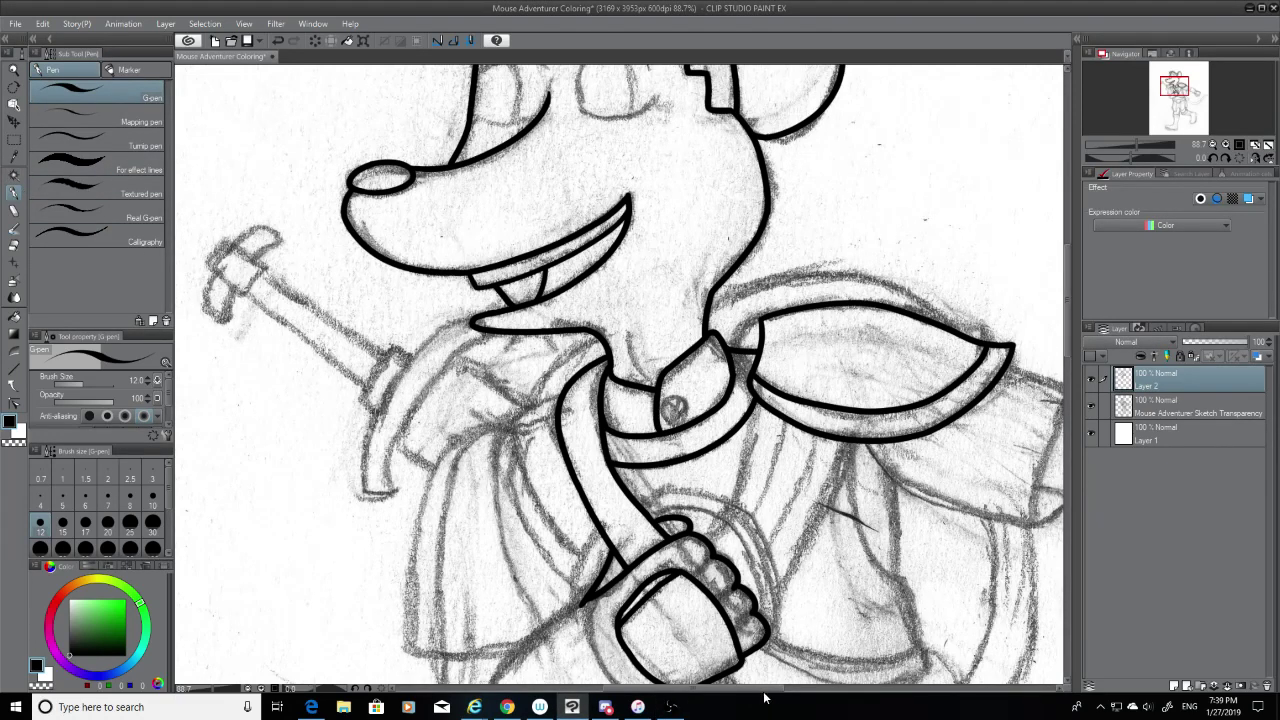
{"action": "left_click_drag", "start_coordinate": [764, 690], "coordinate": [710, 690]}
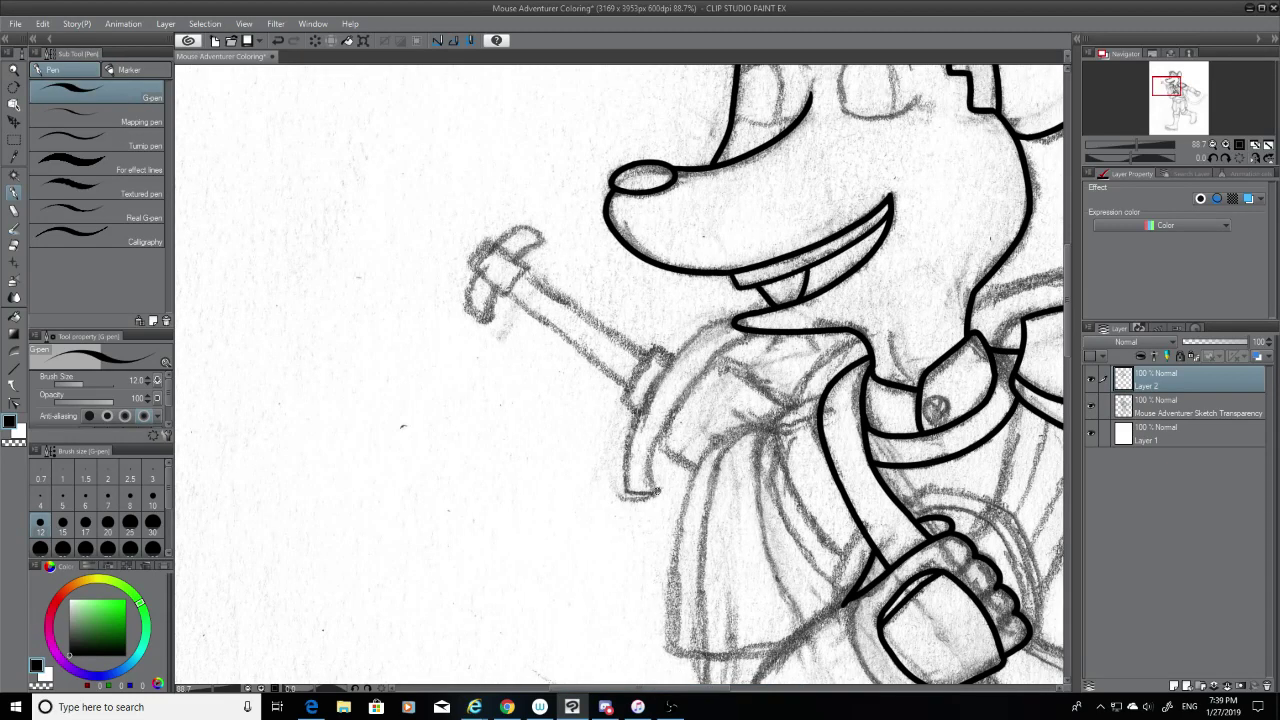
{"action": "mouse_move", "coordinate": [652, 492]}
{"action": "left_mouse_down"}
{"action": "mouse_move", "coordinate": [737, 332]}
{"action": "mouse_move", "coordinate": [655, 458]}
{"action": "mouse_move", "coordinate": [638, 511]}
{"action": "left_mouse_up"}
{"action": "key", "text": "ctrl+z"}
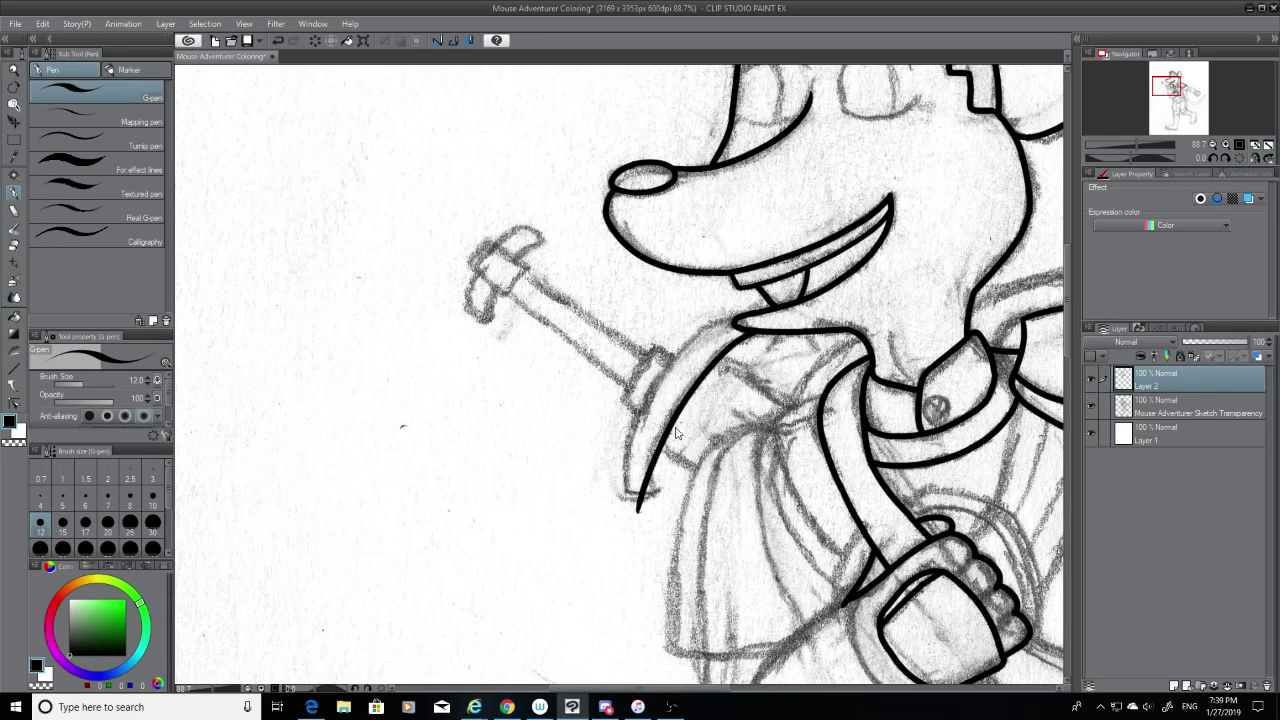
{"action": "key", "text": "ctrl+z"}
{"action": "mouse_move", "coordinate": [745, 330]}
{"action": "left_mouse_down"}
{"action": "mouse_move", "coordinate": [662, 502]}
{"action": "mouse_move", "coordinate": [740, 330]}
{"action": "mouse_move", "coordinate": [652, 490]}
{"action": "left_mouse_up"}
{"action": "key", "text": "ctrl+z"}
{"action": "key", "text": "ctrl+z"}
{"action": "key", "text": "ctrl+z"}
{"action": "left_click_drag", "start_coordinate": [757, 330], "coordinate": [662, 476]}
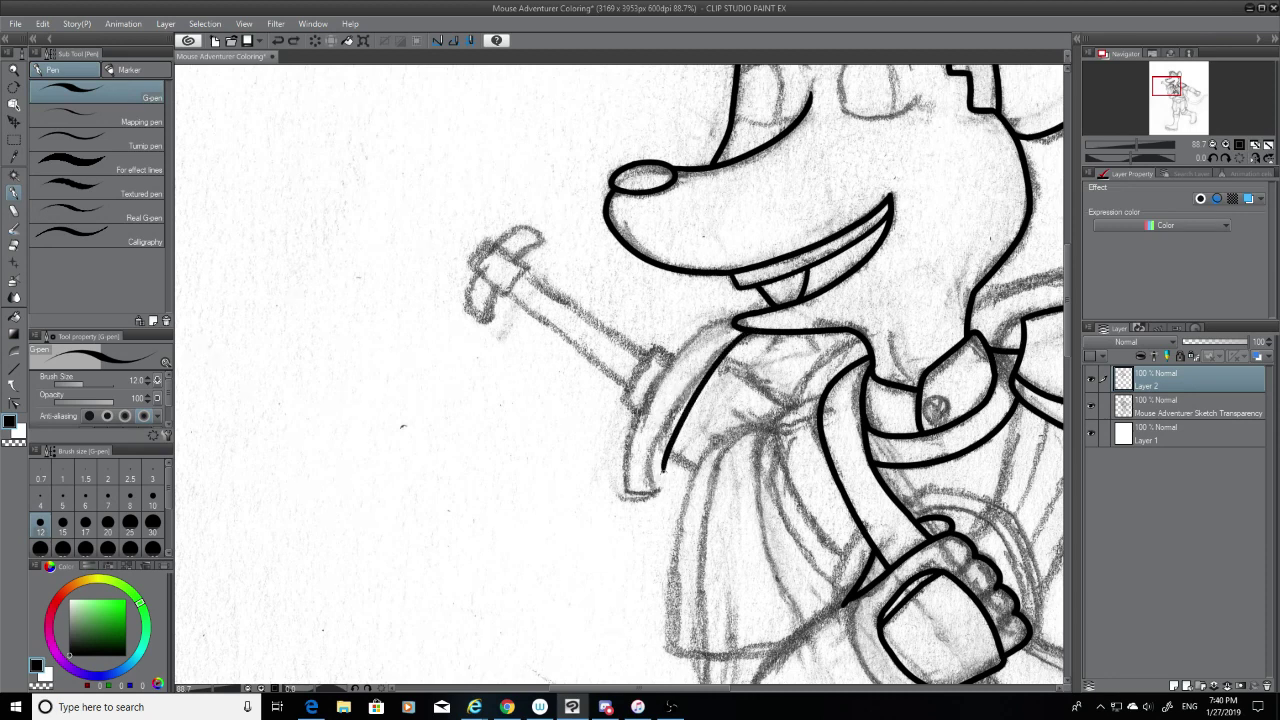
{"action": "key", "text": "ctrl+z"}
{"action": "left_click_drag", "start_coordinate": [750, 334], "coordinate": [668, 458]}
{"action": "key", "text": "ctrl+z"}
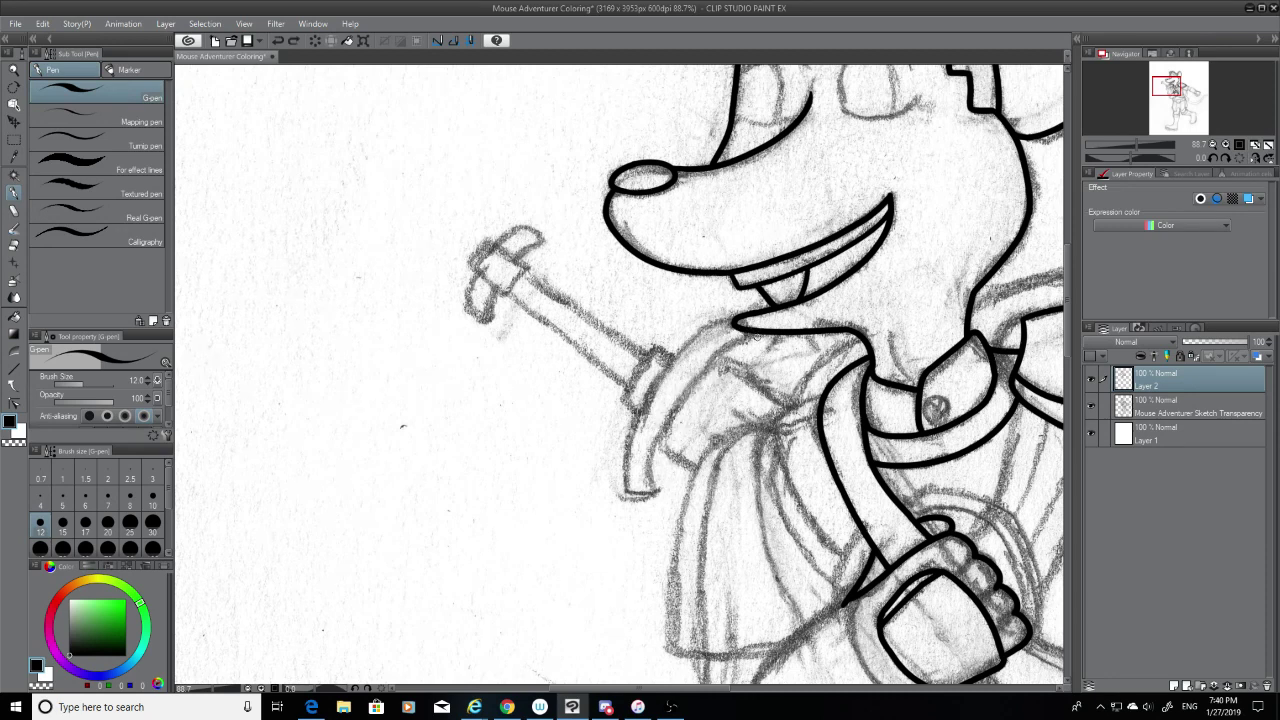
{"action": "left_click_drag", "start_coordinate": [755, 330], "coordinate": [655, 501]}
{"action": "key", "text": "ctrl+z"}
{"action": "left_click_drag", "start_coordinate": [740, 342], "coordinate": [651, 494]}
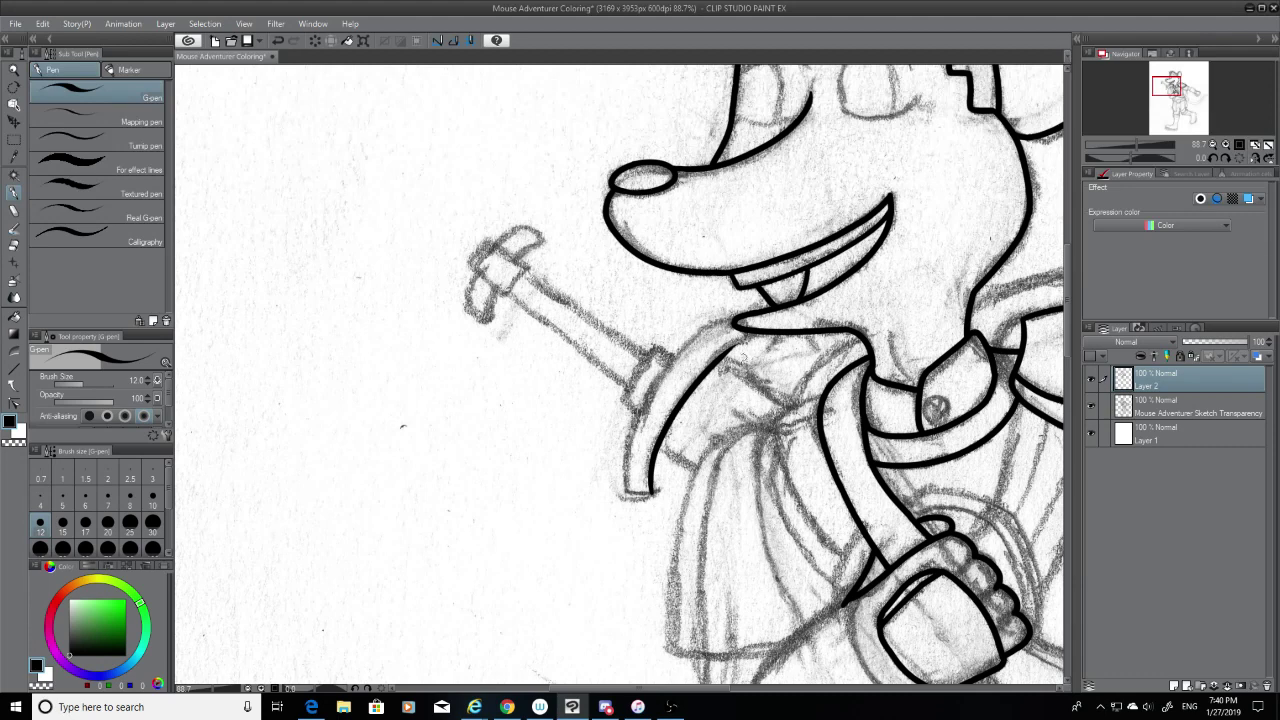
Step: Extend the crossguard's inner curve up to the inked line below the mouse's chin
{"action": "left_click_drag", "start_coordinate": [756, 331], "coordinate": [709, 377]}
{"action": "key", "text": "ctrl+z"}
{"action": "mouse_move", "coordinate": [756, 331]}
{"action": "left_mouse_down"}
{"action": "mouse_move", "coordinate": [706, 377]}
{"action": "mouse_move", "coordinate": [745, 338]}
{"action": "mouse_move", "coordinate": [716, 370]}
{"action": "left_mouse_up"}
{"action": "key", "text": "ctrl+z"}
{"action": "key", "text": "ctrl+z"}
{"action": "key", "text": "ctrl+z"}
{"action": "left_click_drag", "start_coordinate": [762, 330], "coordinate": [706, 374]}
{"action": "key", "text": "ctrl+z"}
{"action": "left_click_drag", "start_coordinate": [762, 328], "coordinate": [720, 362]}
{"action": "key", "text": "ctrl+z"}
Step: Ink the outer edge of the sword's crossguard and close off its lower end
{"action": "mouse_move", "coordinate": [653, 494]}
{"action": "left_mouse_down"}
{"action": "mouse_move", "coordinate": [611, 496]}
{"action": "mouse_move", "coordinate": [629, 492]}
{"action": "mouse_move", "coordinate": [720, 322]}
{"action": "left_mouse_up"}
{"action": "key", "text": "ctrl+z"}
{"action": "key", "text": "ctrl+z"}
{"action": "left_click_drag", "start_coordinate": [628, 492], "coordinate": [693, 337]}
{"action": "key", "text": "ctrl+z"}
{"action": "left_click_drag", "start_coordinate": [626, 494], "coordinate": [718, 330]}
{"action": "key", "text": "ctrl+z"}
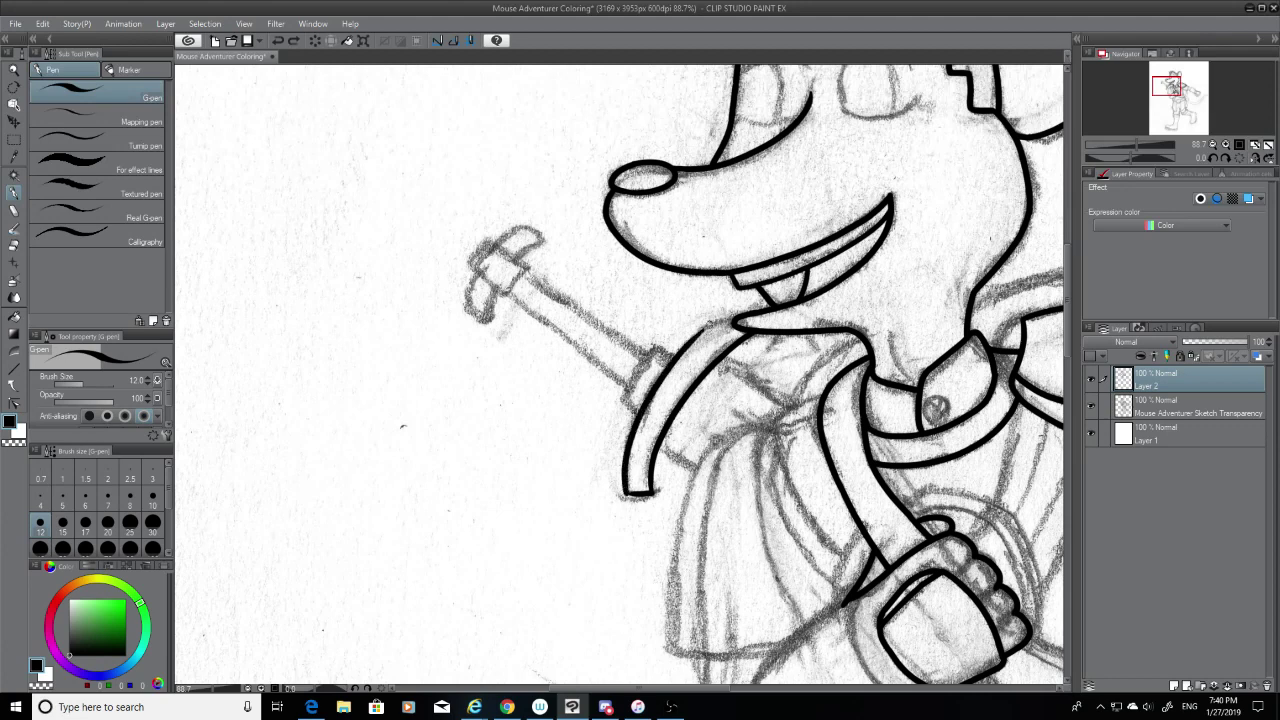
{"action": "mouse_move", "coordinate": [626, 494]}
{"action": "left_mouse_down"}
{"action": "mouse_move", "coordinate": [712, 322]}
{"action": "mouse_move", "coordinate": [691, 341]}
{"action": "mouse_move", "coordinate": [720, 325]}
{"action": "mouse_move", "coordinate": [689, 341]}
{"action": "mouse_move", "coordinate": [730, 319]}
{"action": "mouse_move", "coordinate": [698, 335]}
{"action": "left_mouse_up"}
{"action": "key", "text": "ctrl+z"}
{"action": "key", "text": "ctrl+z"}
{"action": "key", "text": "ctrl+z"}
{"action": "key", "text": "ctrl+z"}
{"action": "left_click_drag", "start_coordinate": [625, 494], "coordinate": [640, 490]}
{"action": "key", "text": "ctrl+z"}
{"action": "key", "text": "ctrl+z"}
{"action": "key", "text": "ctrl+z"}
{"action": "key", "text": "ctrl+z"}
{"action": "key", "text": "ctrl+z"}
Step: Try to ink the bottom hem of the sleeve beside the bent arm
{"action": "left_click_drag", "start_coordinate": [402, 426], "coordinate": [282, 426]}
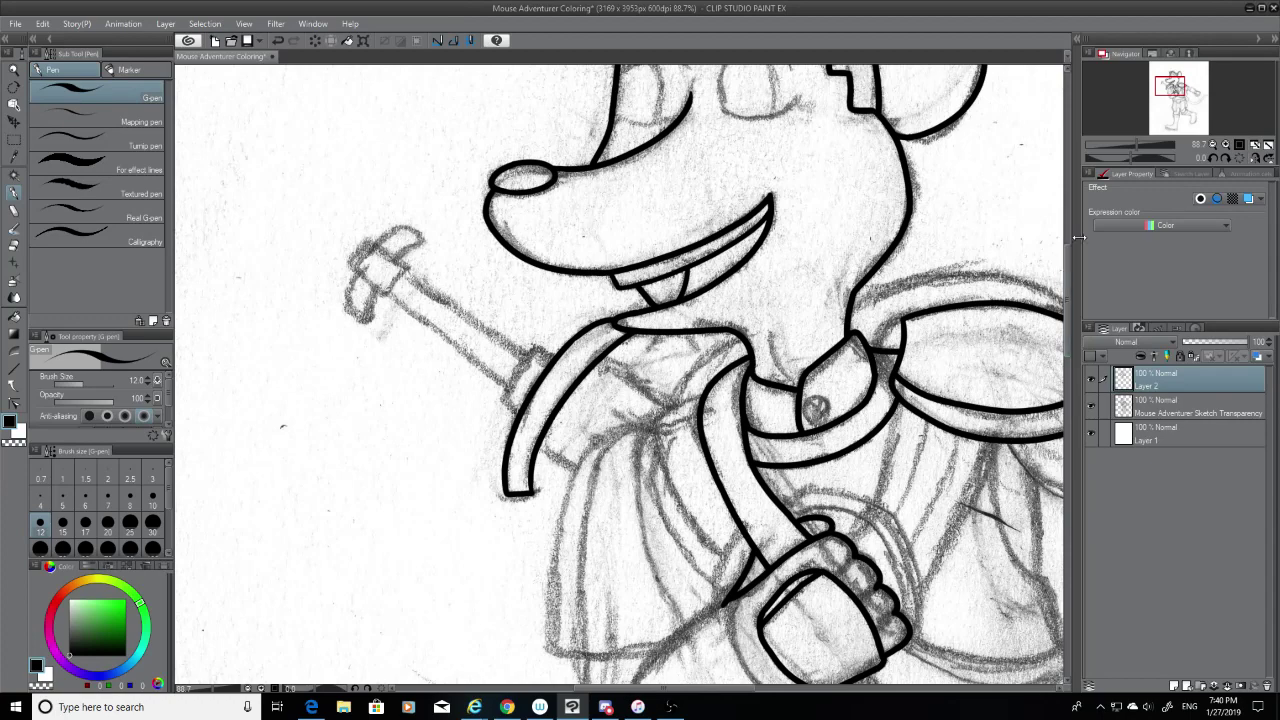
{"action": "left_click_drag", "start_coordinate": [1067, 266], "coordinate": [1067, 309]}
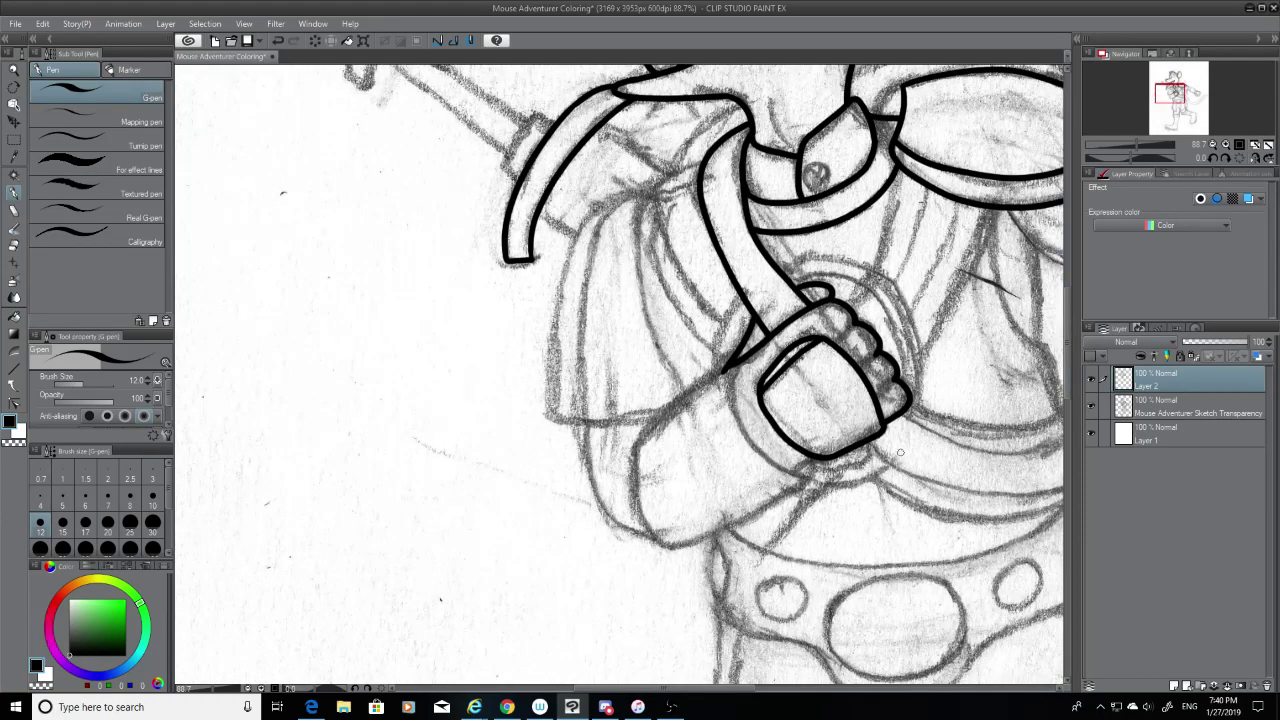
{"action": "scroll", "coordinate": [744, 166], "scroll_direction": "up", "scroll_amount": 2}
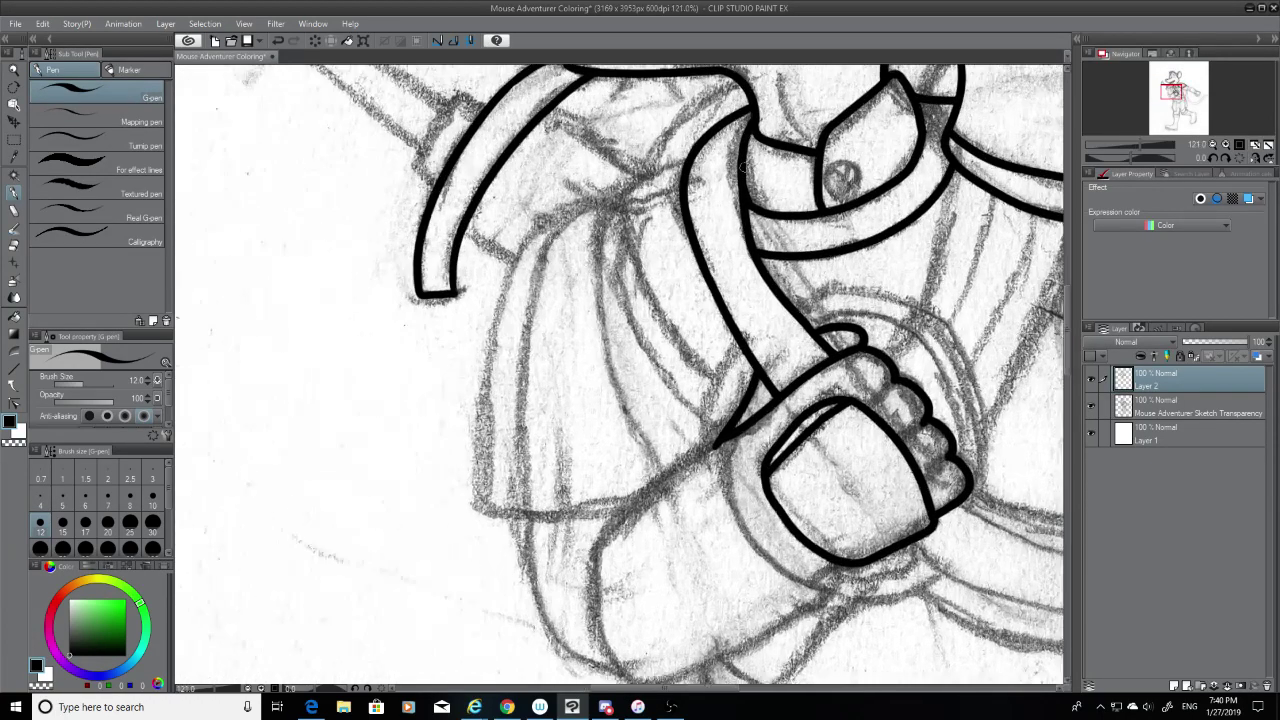
{"action": "scroll", "coordinate": [743, 166], "scroll_direction": "up", "scroll_amount": 1}
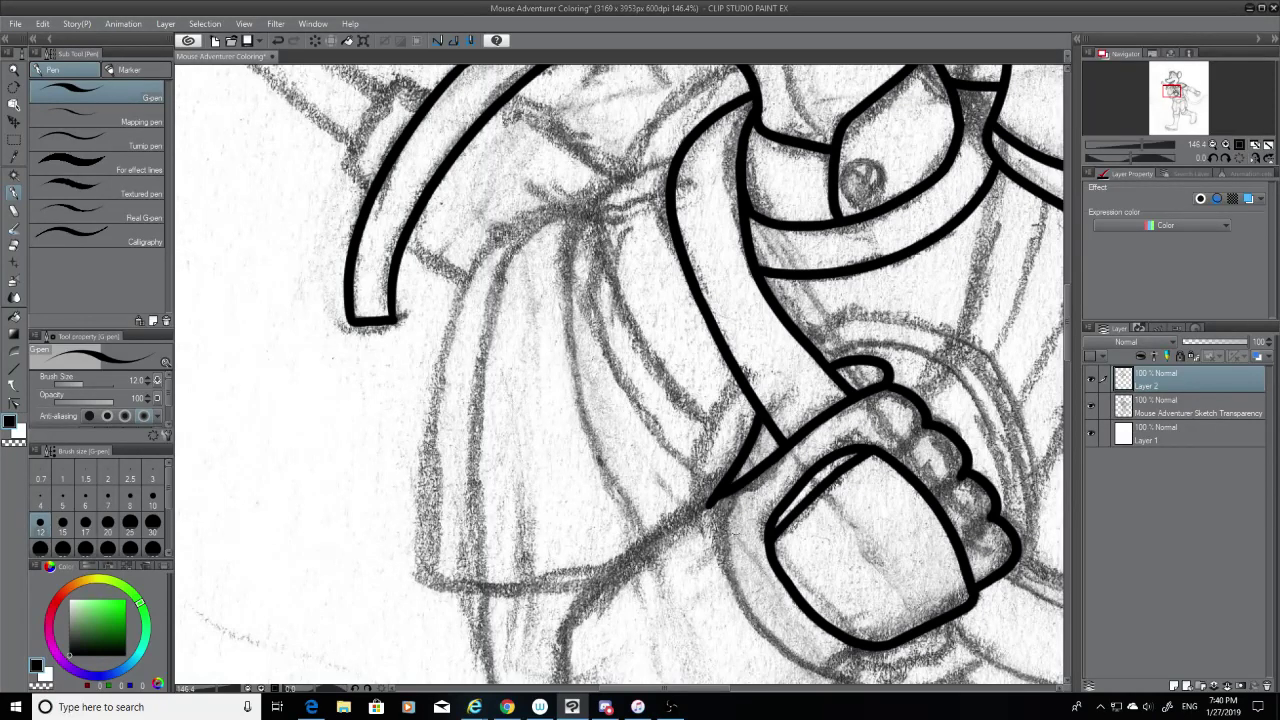
{"action": "left_click_drag", "start_coordinate": [422, 577], "coordinate": [620, 574]}
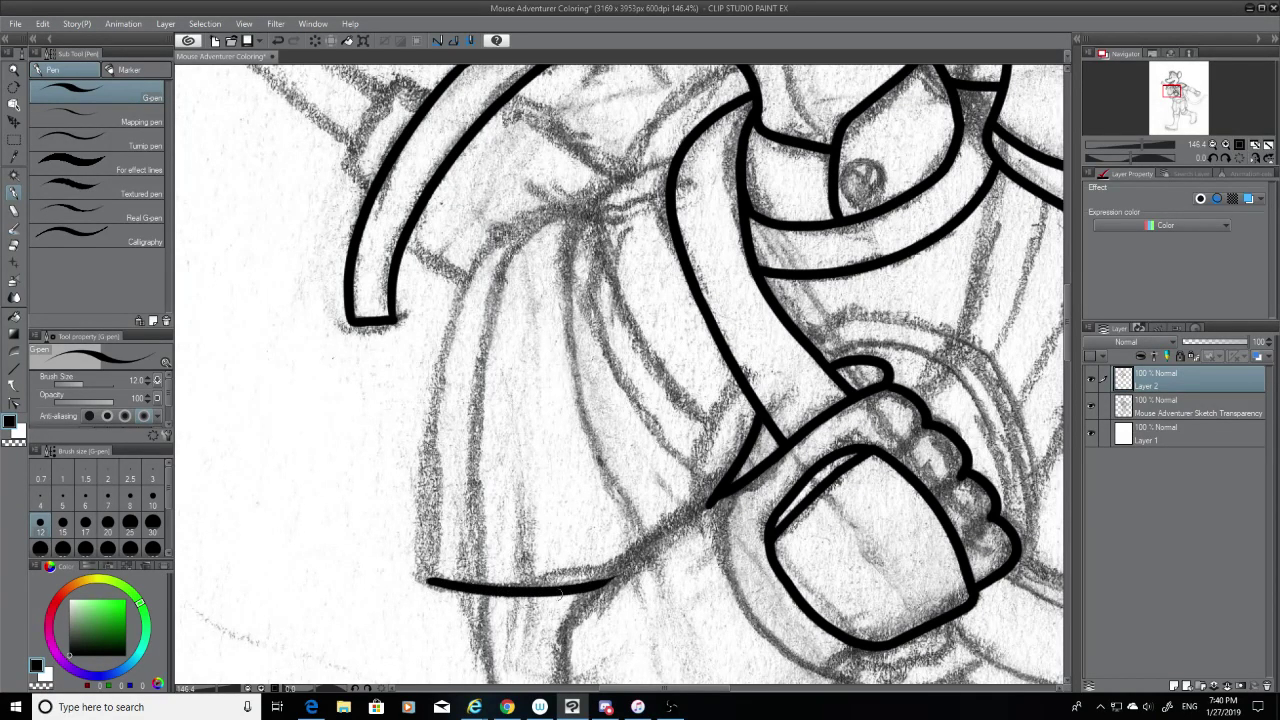
{"action": "key", "text": "ctrl+z"}
{"action": "mouse_move", "coordinate": [420, 577]}
{"action": "left_mouse_down"}
{"action": "mouse_move", "coordinate": [528, 590]}
{"action": "mouse_move", "coordinate": [618, 575]}
{"action": "left_mouse_up"}
{"action": "key", "text": "ctrl+z"}
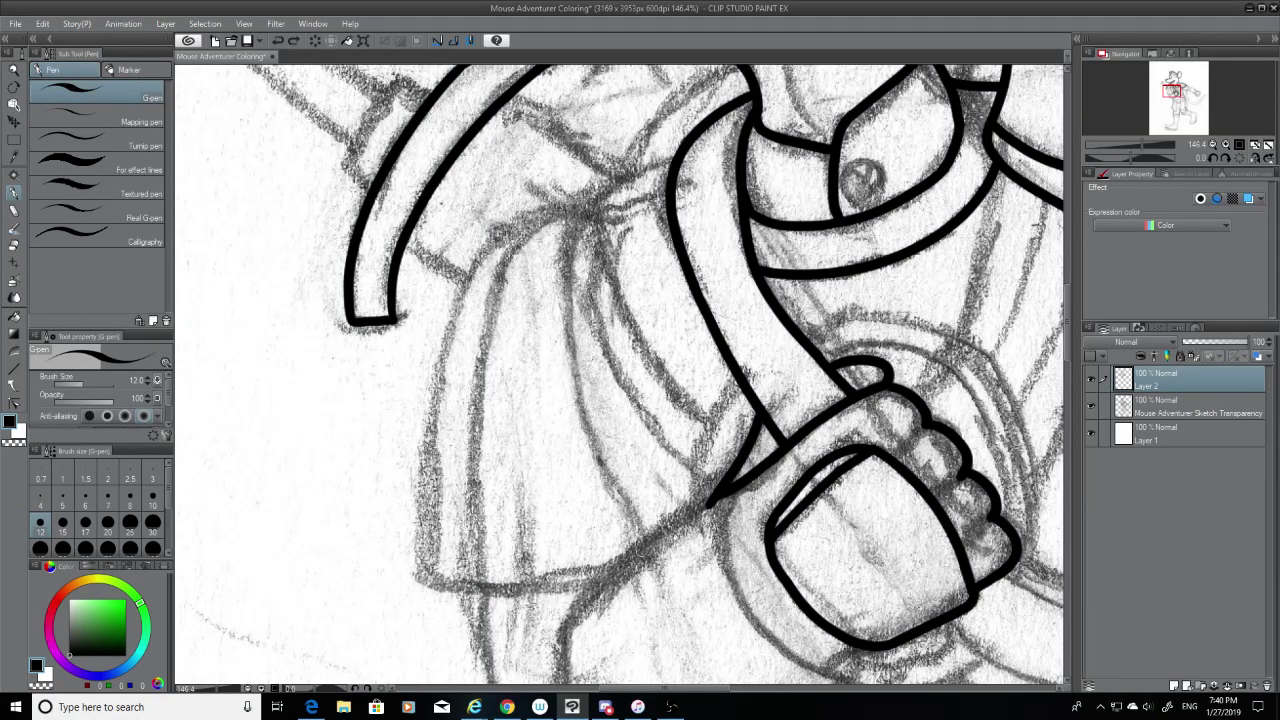
{"action": "key", "text": "ctrl+z"}
Step: Ink the bent forearm's upper edge from the wrist to the elbow, and the curved cuff edge beside the fist
{"action": "left_click_drag", "start_coordinate": [710, 504], "coordinate": [562, 630]}
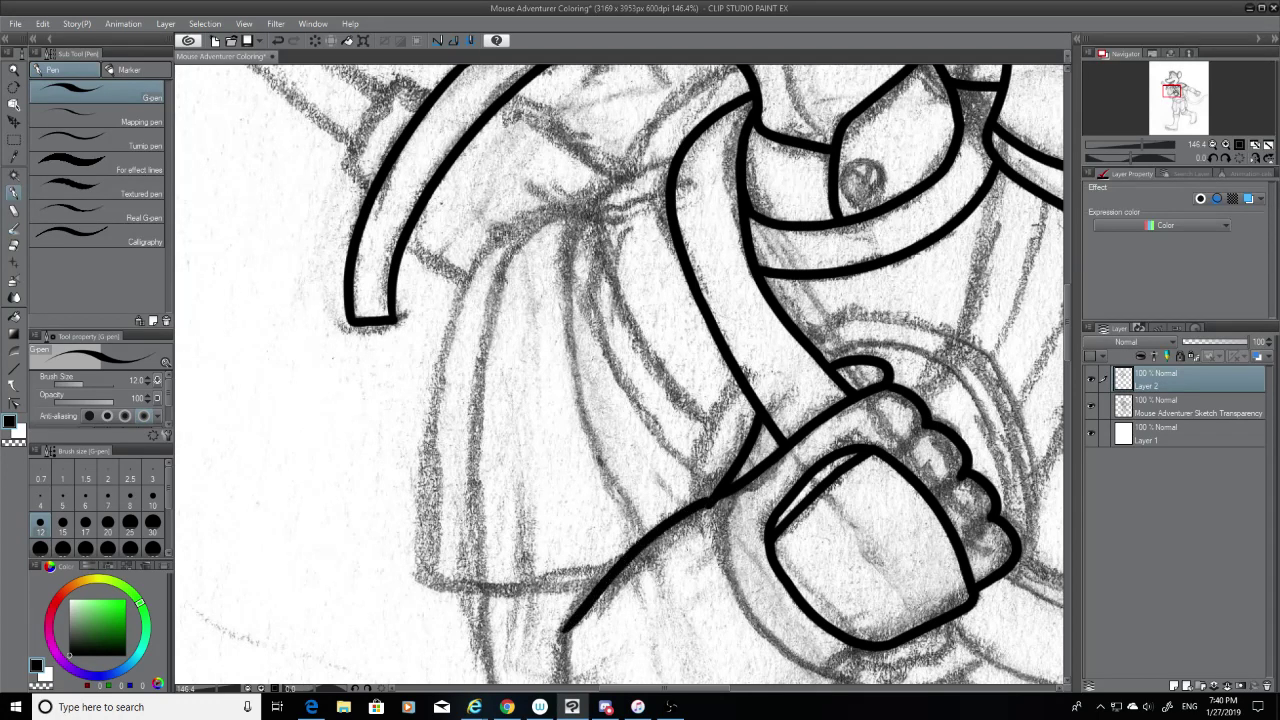
{"action": "left_click_drag", "start_coordinate": [1073, 317], "coordinate": [1068, 334]}
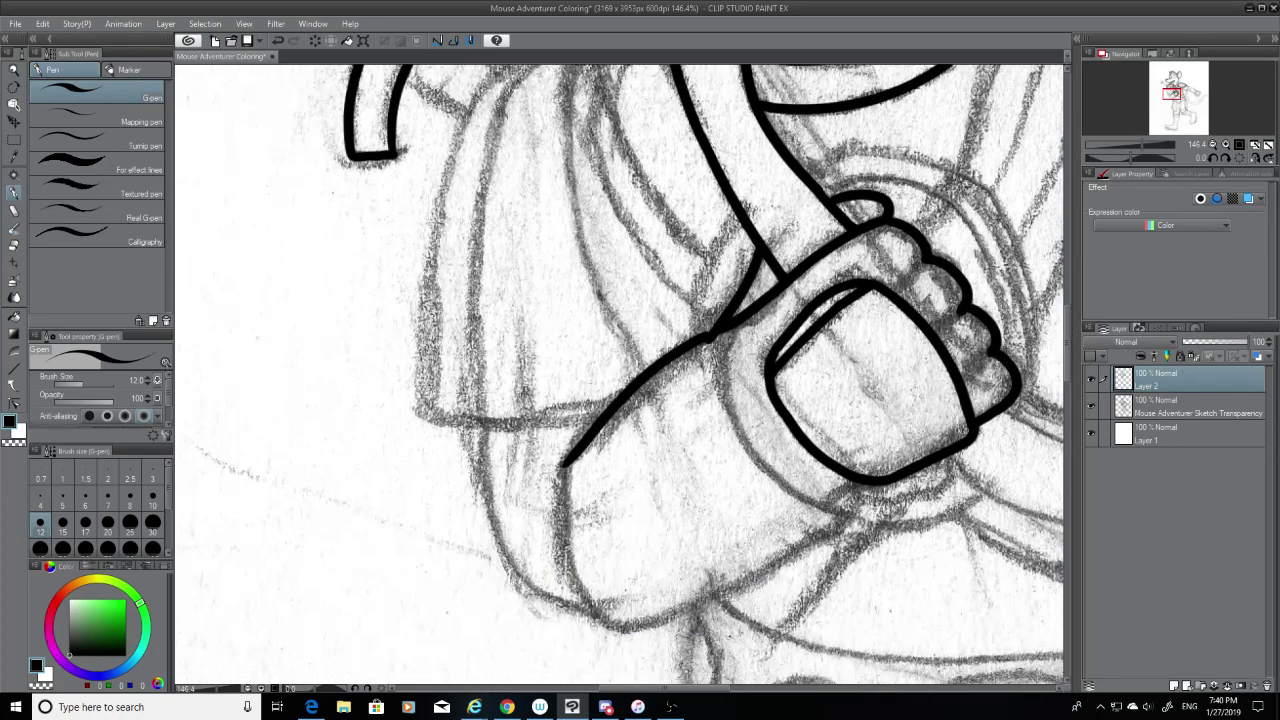
{"action": "left_click_drag", "start_coordinate": [712, 342], "coordinate": [888, 508]}
{"action": "key", "text": "ctrl+z"}
{"action": "left_click_drag", "start_coordinate": [712, 342], "coordinate": [842, 524]}
{"action": "key", "text": "ctrl+z"}
{"action": "mouse_move", "coordinate": [706, 338]}
{"action": "left_mouse_down"}
{"action": "mouse_move", "coordinate": [820, 502]}
{"action": "mouse_move", "coordinate": [866, 512]}
{"action": "mouse_move", "coordinate": [856, 522]}
{"action": "left_mouse_up"}
Step: Ink the elbow end and the underside of the bent forearm as one continuous G-pen outline
{"action": "left_click", "coordinate": [13, 246]}
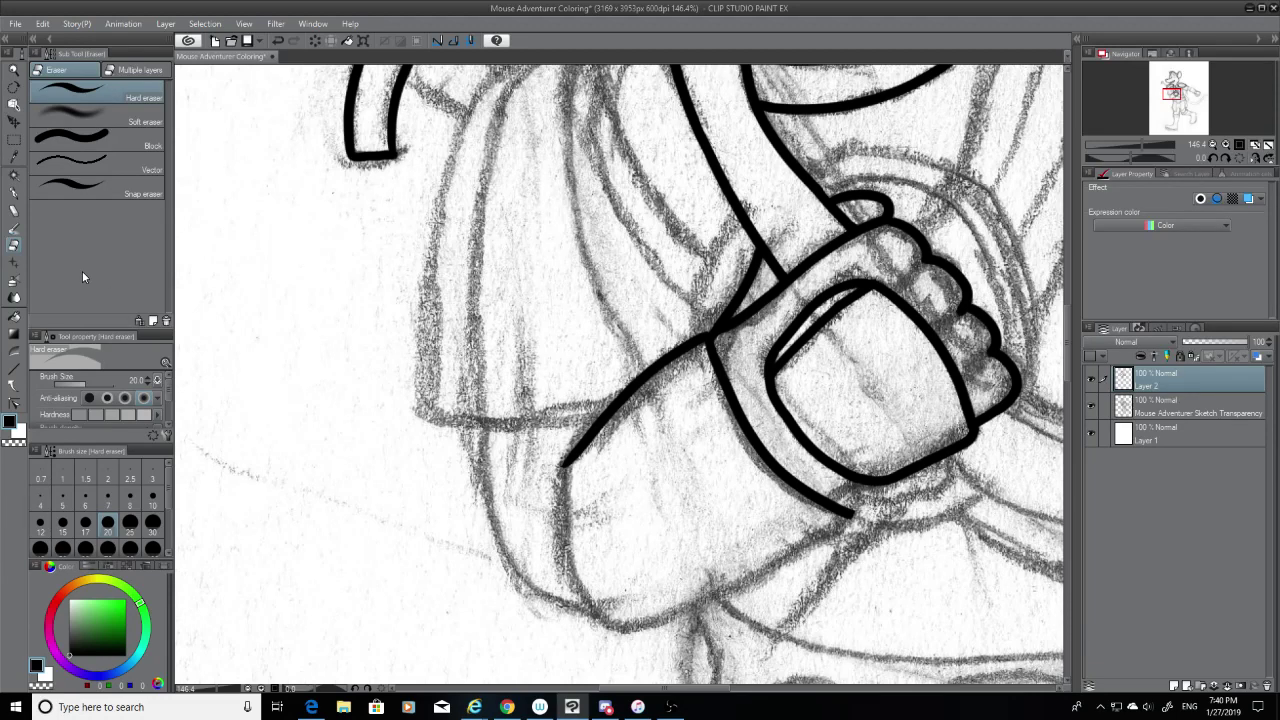
{"action": "left_click", "coordinate": [13, 192]}
{"action": "left_click_drag", "start_coordinate": [565, 462], "coordinate": [648, 660]}
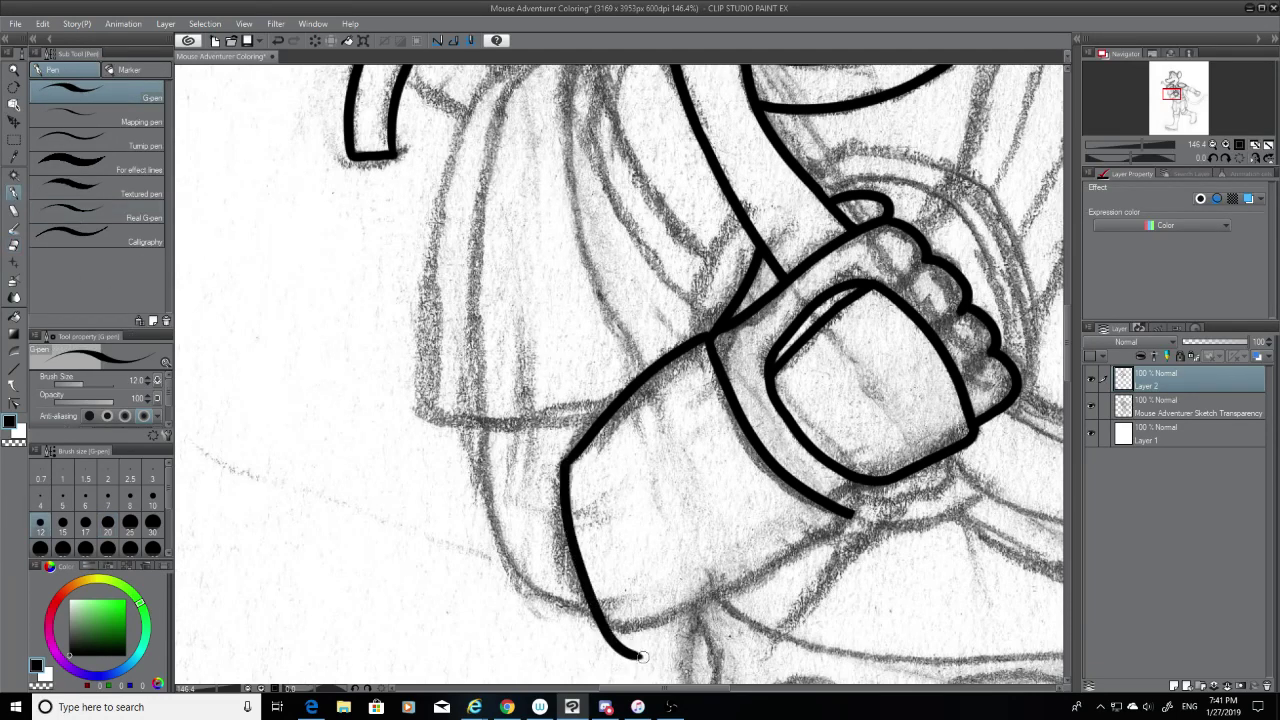
{"action": "key", "text": "ctrl+z"}
{"action": "mouse_move", "coordinate": [562, 462]}
{"action": "left_mouse_down"}
{"action": "mouse_move", "coordinate": [597, 578]}
{"action": "mouse_move", "coordinate": [640, 612]}
{"action": "mouse_move", "coordinate": [561, 486]}
{"action": "mouse_move", "coordinate": [648, 628]}
{"action": "left_mouse_up"}
{"action": "key", "text": "ctrl+z"}
{"action": "key", "text": "ctrl+z"}
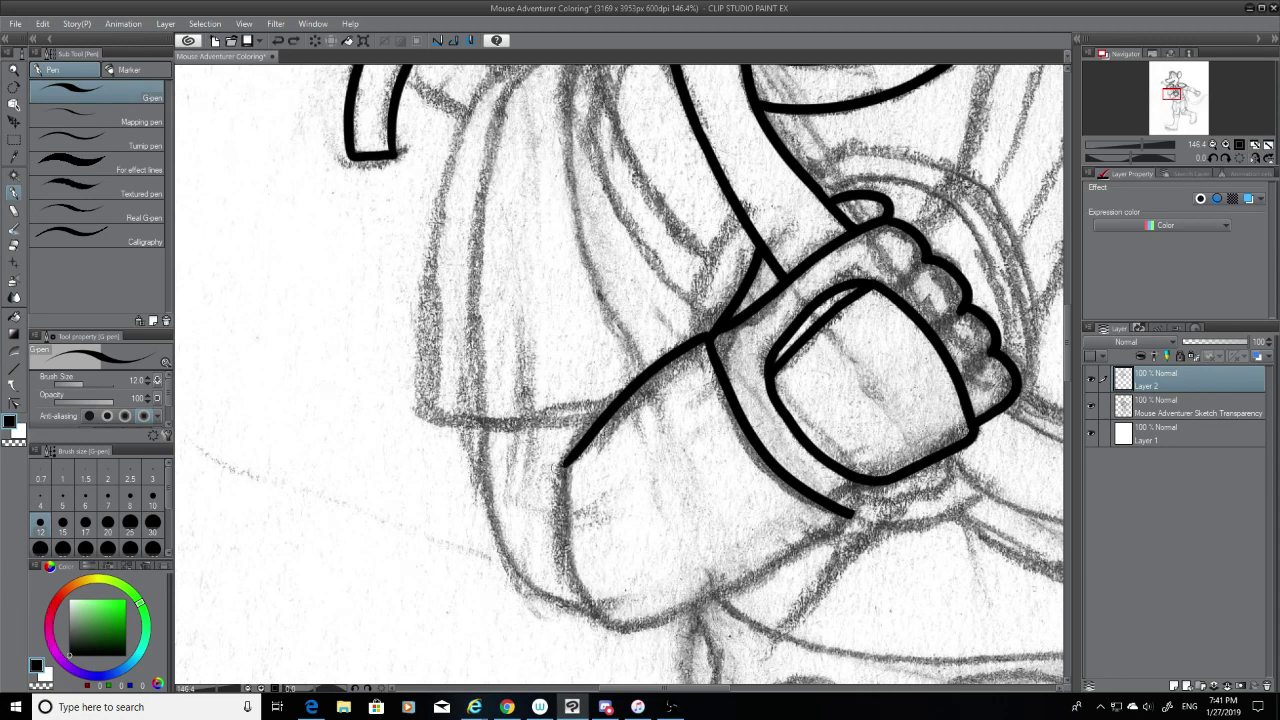
{"action": "mouse_move", "coordinate": [562, 462]}
{"action": "left_mouse_down"}
{"action": "mouse_move", "coordinate": [570, 518]}
{"action": "mouse_move", "coordinate": [648, 630]}
{"action": "left_mouse_up"}
{"action": "key", "text": "ctrl+z"}
{"action": "mouse_move", "coordinate": [562, 463]}
{"action": "left_mouse_down"}
{"action": "mouse_move", "coordinate": [618, 625]}
{"action": "mouse_move", "coordinate": [812, 547]}
{"action": "mouse_move", "coordinate": [796, 557]}
{"action": "left_mouse_up"}
{"action": "key", "text": "ctrl+z"}
Step: Join the forearm's underside to the lower end of the cuff edge with a short stroke
{"action": "mouse_move", "coordinate": [850, 514]}
{"action": "left_mouse_down"}
{"action": "mouse_move", "coordinate": [808, 562]}
{"action": "mouse_move", "coordinate": [841, 523]}
{"action": "mouse_move", "coordinate": [801, 554]}
{"action": "left_mouse_up"}
{"action": "key", "text": "ctrl+z"}
{"action": "key", "text": "ctrl+z"}
{"action": "left_click_drag", "start_coordinate": [848, 514], "coordinate": [800, 562]}
{"action": "key", "text": "ctrl+z"}
{"action": "key", "text": "ctrl+z"}
{"action": "left_click_drag", "start_coordinate": [850, 513], "coordinate": [800, 562]}
{"action": "key", "text": "ctrl+z"}
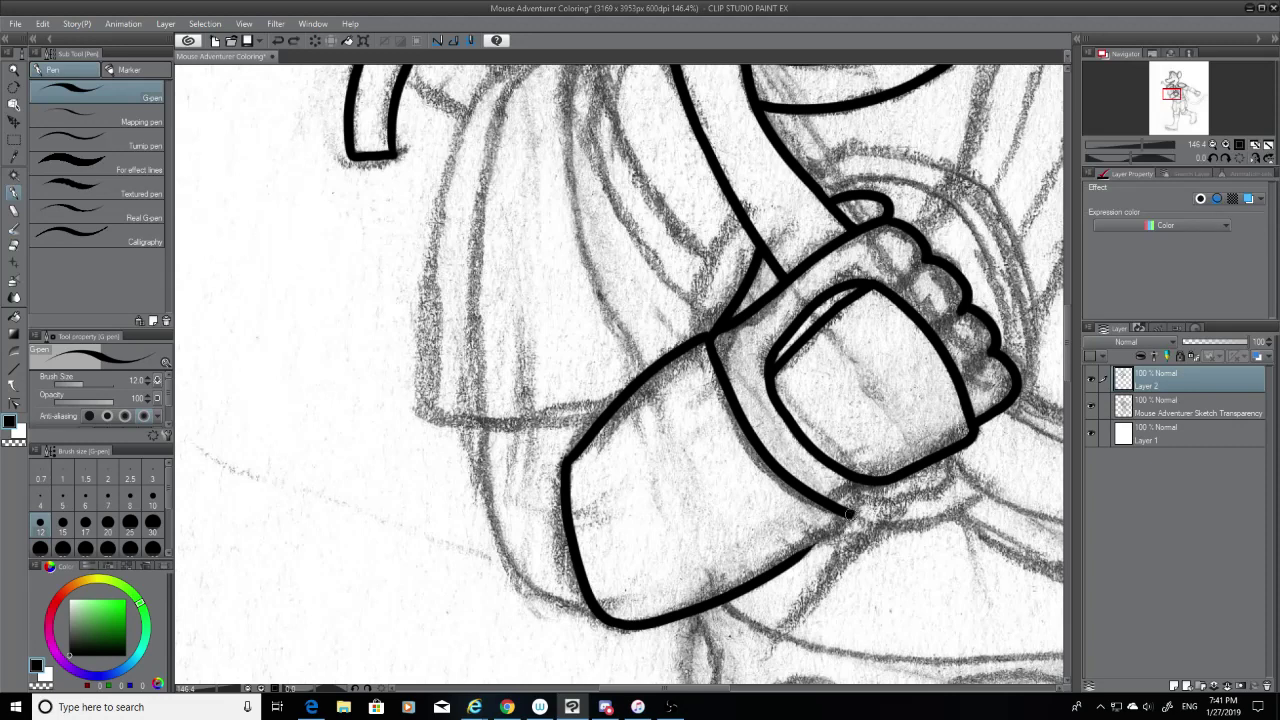
{"action": "left_click_drag", "start_coordinate": [850, 512], "coordinate": [804, 554]}
{"action": "key", "text": "ctrl+z"}
{"action": "key", "text": "ctrl+z"}
{"action": "left_click_drag", "start_coordinate": [850, 512], "coordinate": [790, 564]}
Step: Close the cuff's lower corner against the underside of the fist
{"action": "mouse_move", "coordinate": [851, 480]}
{"action": "left_mouse_down"}
{"action": "mouse_move", "coordinate": [850, 513]}
{"action": "mouse_move", "coordinate": [830, 499]}
{"action": "mouse_move", "coordinate": [856, 500]}
{"action": "mouse_move", "coordinate": [844, 521]}
{"action": "left_mouse_up"}
{"action": "key", "text": "ctrl+z"}
{"action": "key", "text": "ctrl+z"}
{"action": "key", "text": "ctrl+z"}
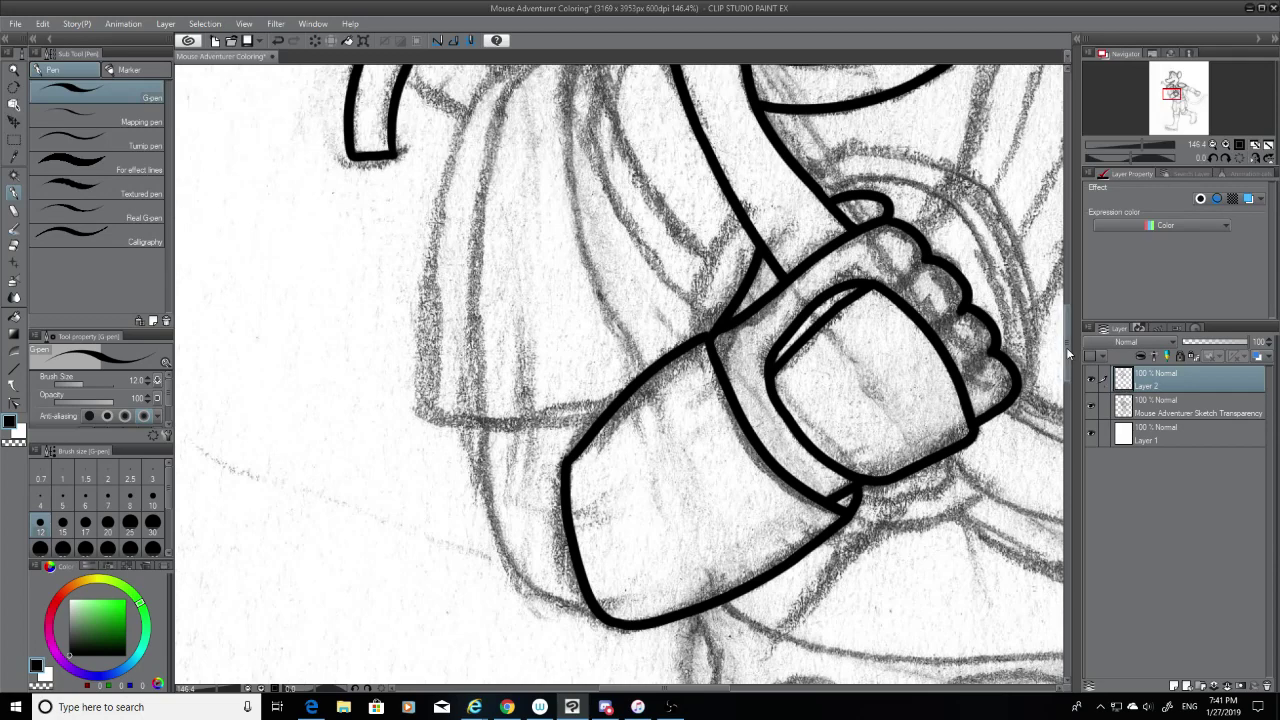
Step: Ink the short arc of the round emblem behind the fist, from the diagonal strap down to the wrist
{"action": "left_click_drag", "start_coordinate": [1066, 347], "coordinate": [1065, 320]}
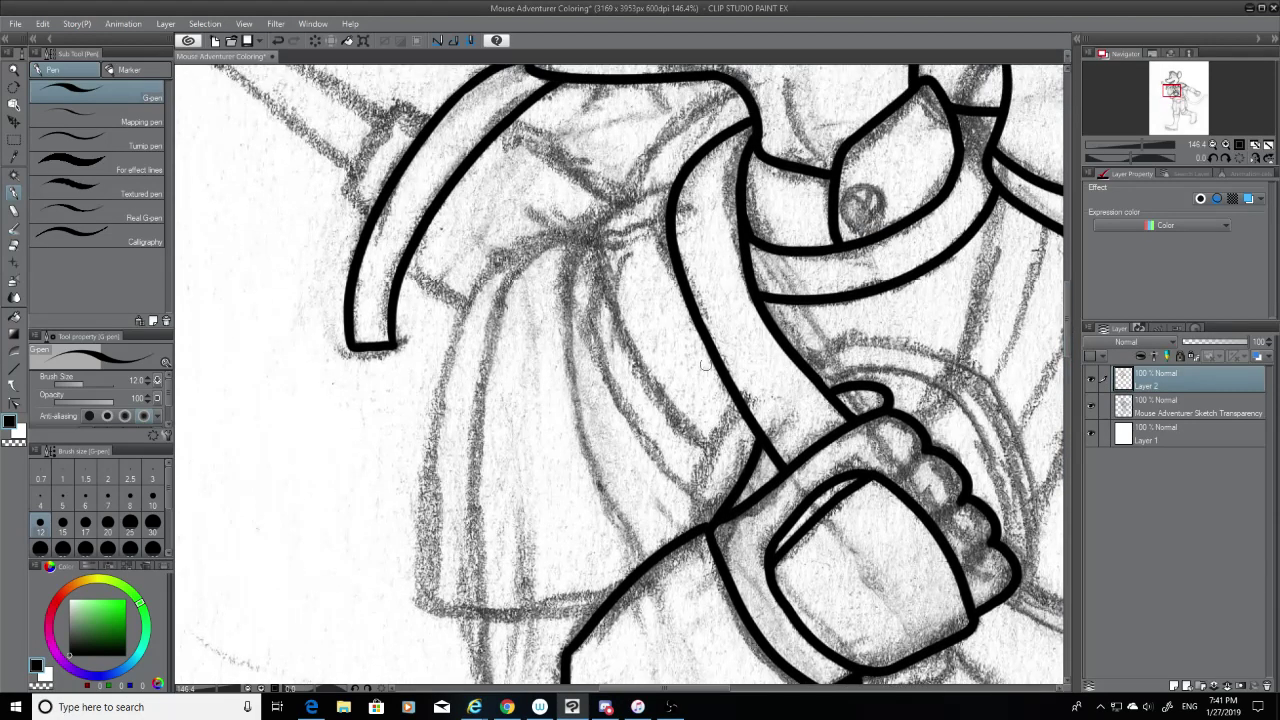
{"action": "left_click_drag", "start_coordinate": [740, 400], "coordinate": [692, 518]}
{"action": "key", "text": "ctrl+z"}
{"action": "mouse_move", "coordinate": [740, 402]}
{"action": "left_mouse_down"}
{"action": "mouse_move", "coordinate": [700, 469]}
{"action": "mouse_move", "coordinate": [700, 531]}
{"action": "mouse_move", "coordinate": [730, 449]}
{"action": "mouse_move", "coordinate": [768, 421]}
{"action": "mouse_move", "coordinate": [692, 531]}
{"action": "left_mouse_up"}
{"action": "key", "text": "ctrl+z"}
{"action": "key", "text": "ctrl+z"}
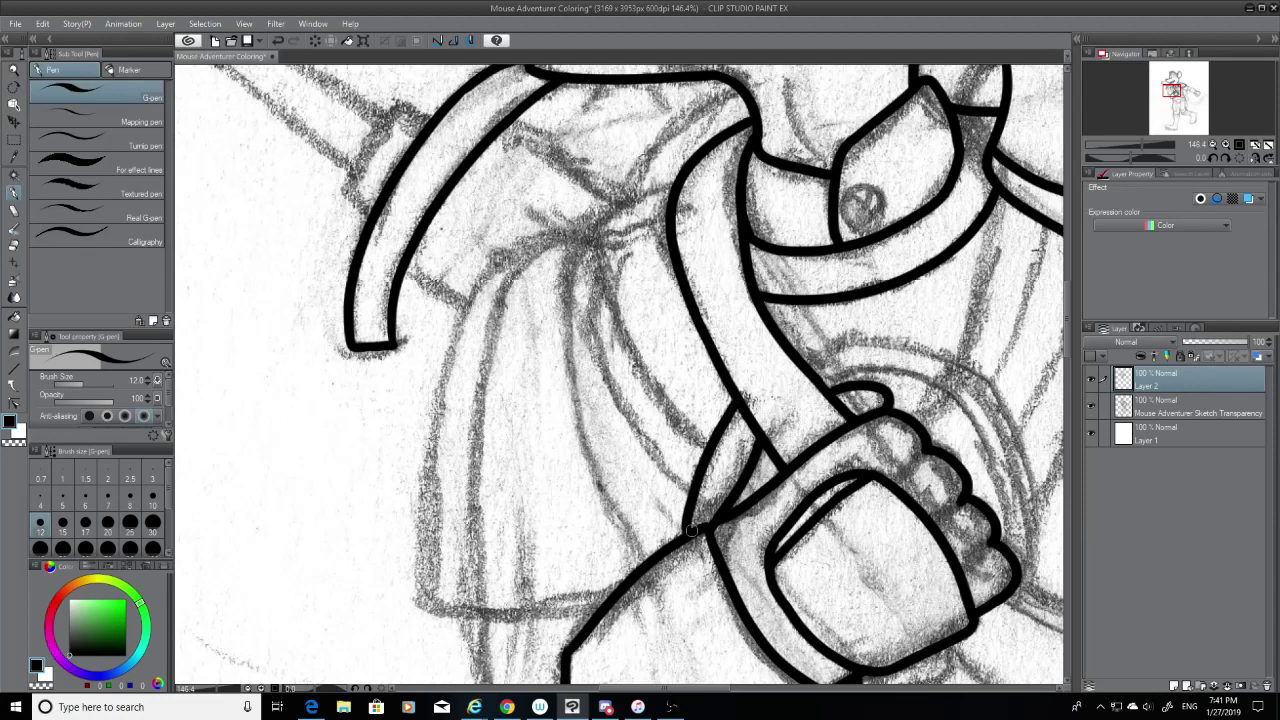
{"action": "key", "text": "ctrl+z"}
{"action": "left_click_drag", "start_coordinate": [738, 404], "coordinate": [702, 524]}
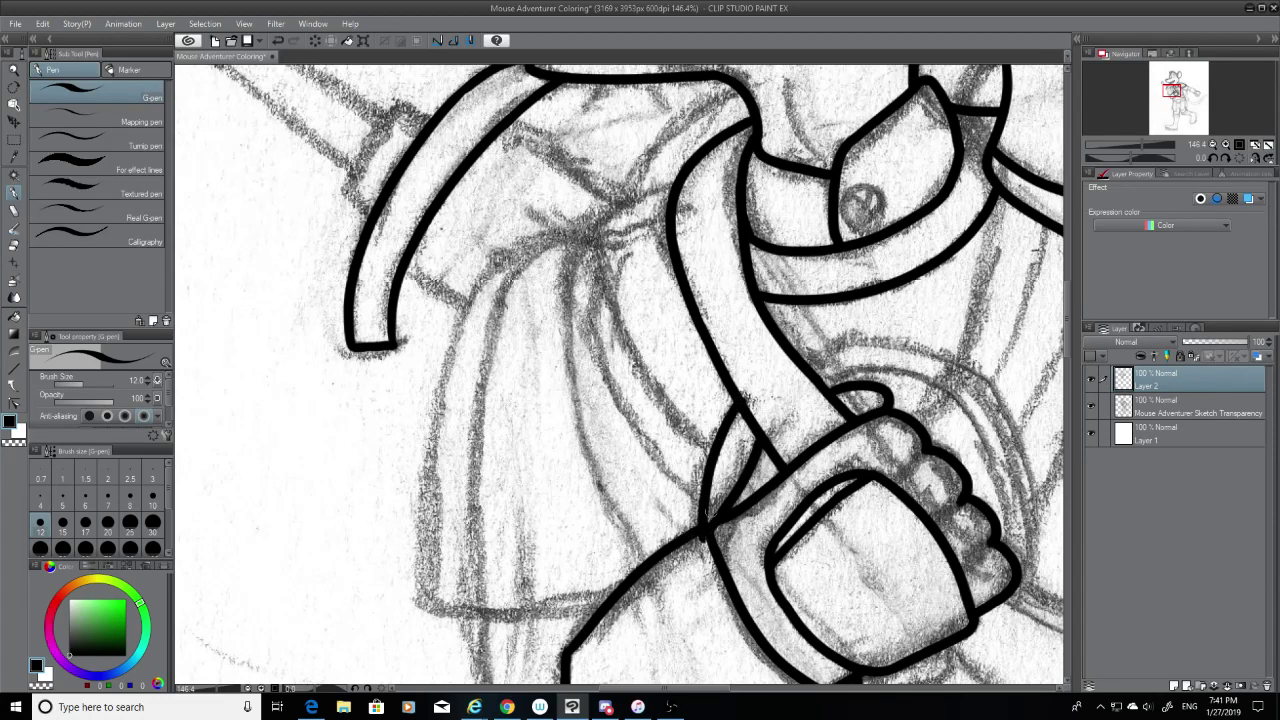
{"action": "key", "text": "ctrl+z"}
{"action": "left_click_drag", "start_coordinate": [744, 406], "coordinate": [700, 532]}
{"action": "key", "text": "ctrl+z"}
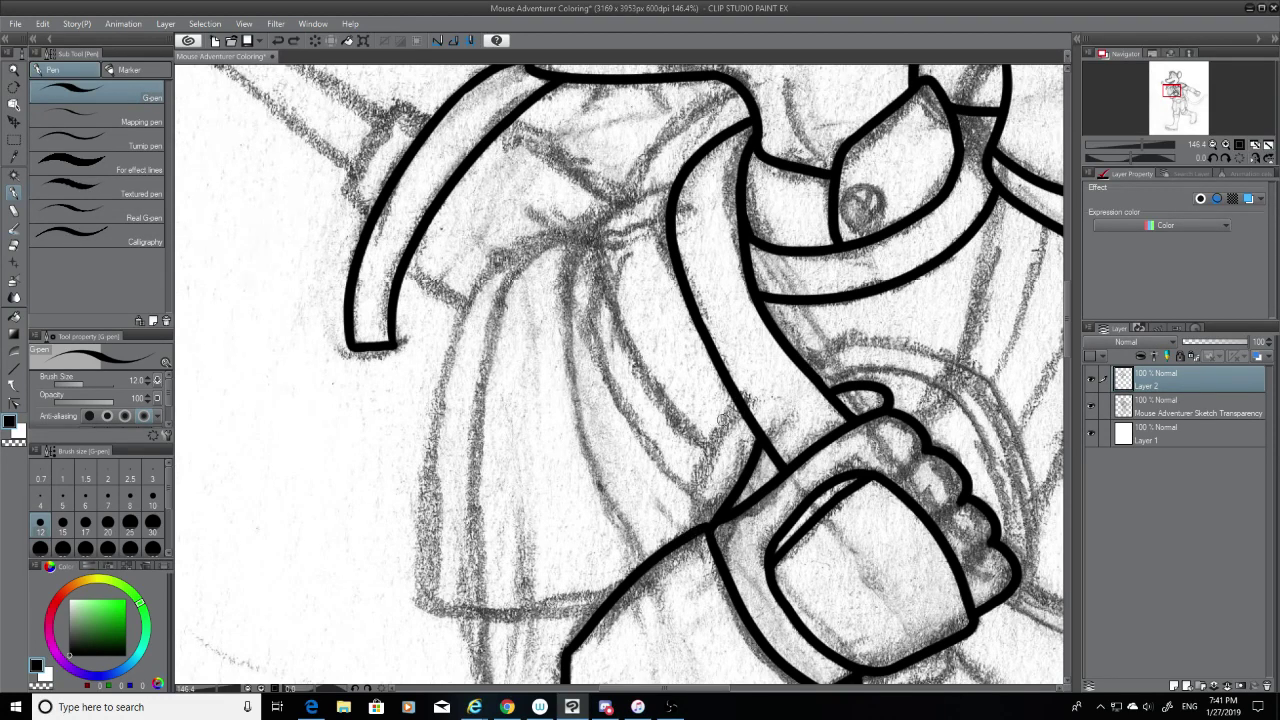
{"action": "left_click_drag", "start_coordinate": [744, 404], "coordinate": [686, 536]}
{"action": "key", "text": "ctrl+z"}
{"action": "left_click_drag", "start_coordinate": [746, 402], "coordinate": [684, 540]}
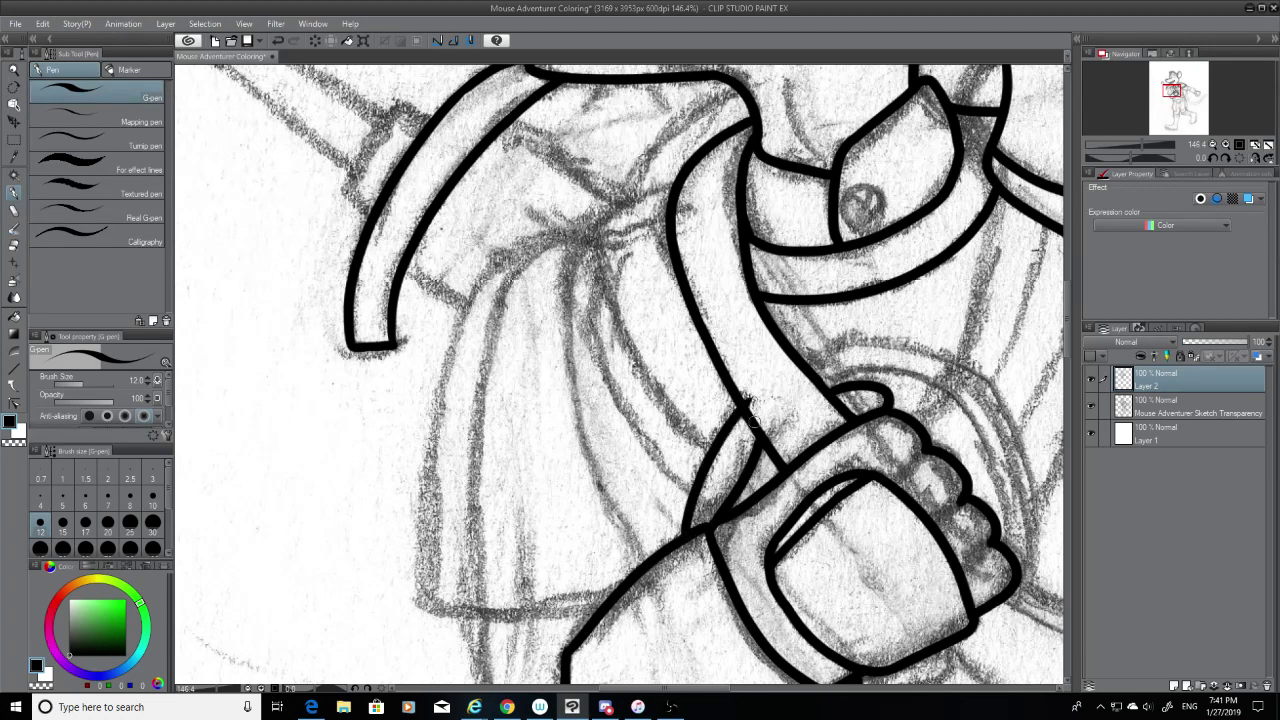
{"action": "key", "text": "ctrl+z"}
{"action": "left_click_drag", "start_coordinate": [742, 404], "coordinate": [698, 530]}
{"action": "key", "text": "ctrl+z"}
{"action": "mouse_move", "coordinate": [746, 400]}
{"action": "left_mouse_down"}
{"action": "mouse_move", "coordinate": [690, 536]}
{"action": "mouse_move", "coordinate": [686, 508]}
{"action": "mouse_move", "coordinate": [692, 532]}
{"action": "left_mouse_up"}
{"action": "key", "text": "ctrl+z"}
{"action": "key", "text": "ctrl+z"}
{"action": "left_click_drag", "start_coordinate": [744, 398], "coordinate": [696, 546]}
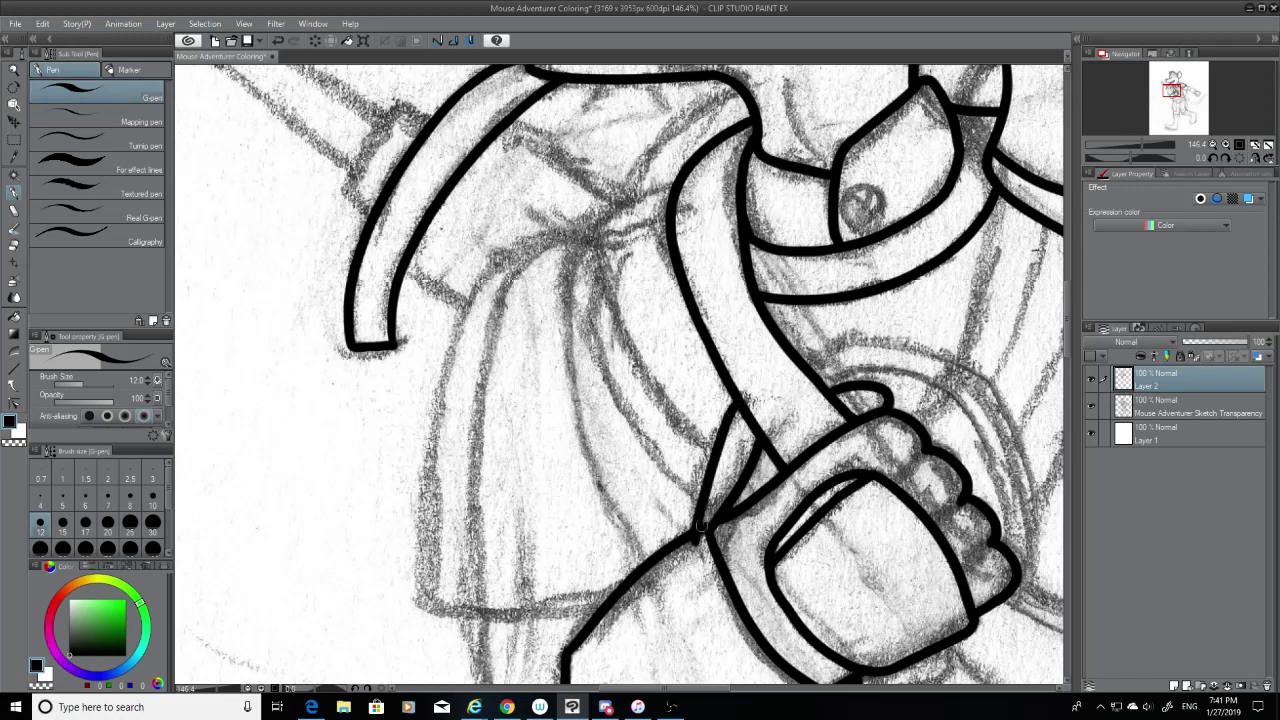
{"action": "key", "text": "ctrl+z"}
{"action": "left_click_drag", "start_coordinate": [746, 400], "coordinate": [696, 530]}
{"action": "key", "text": "ctrl+z"}
{"action": "left_click_drag", "start_coordinate": [744, 402], "coordinate": [692, 530]}
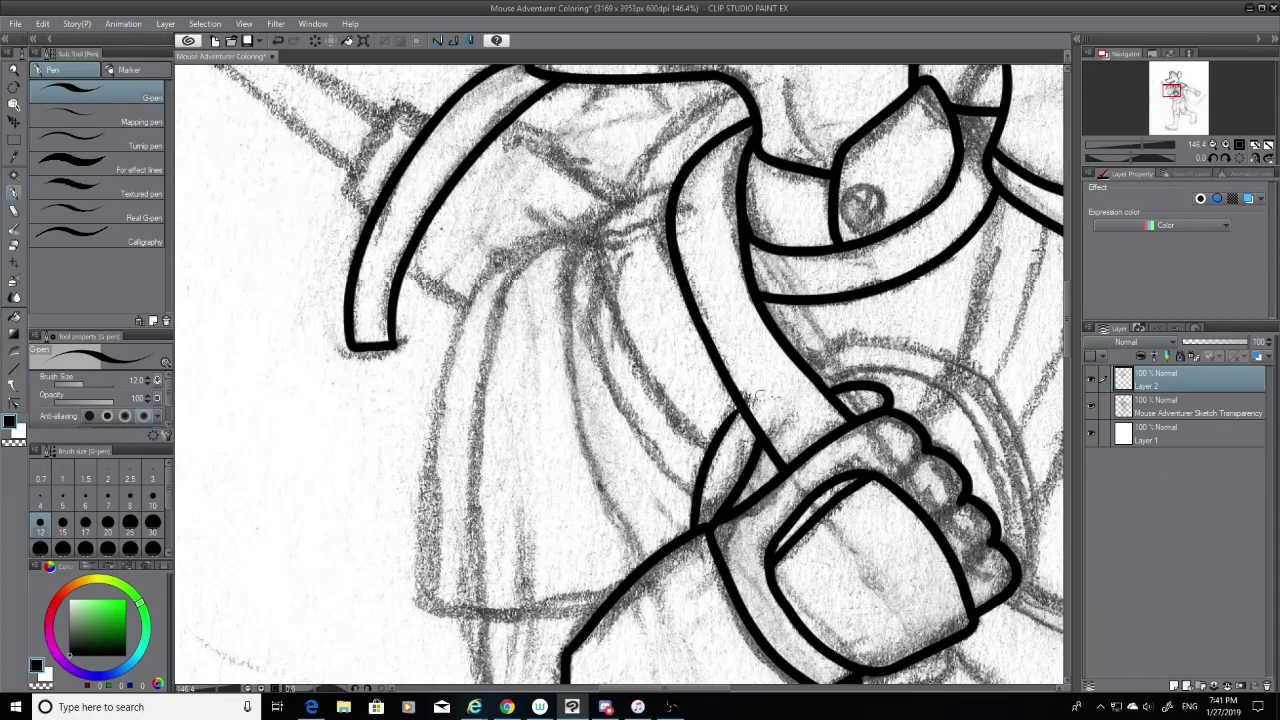
{"action": "left_click_drag", "start_coordinate": [744, 406], "coordinate": [732, 430]}
{"action": "key", "text": "ctrl+z"}
{"action": "key", "text": "ctrl+z"}
Step: Ink the round emblem's outer arc from the diagonal strap over the knuckles and down the far side
{"action": "left_click_drag", "start_coordinate": [808, 362], "coordinate": [1058, 506]}
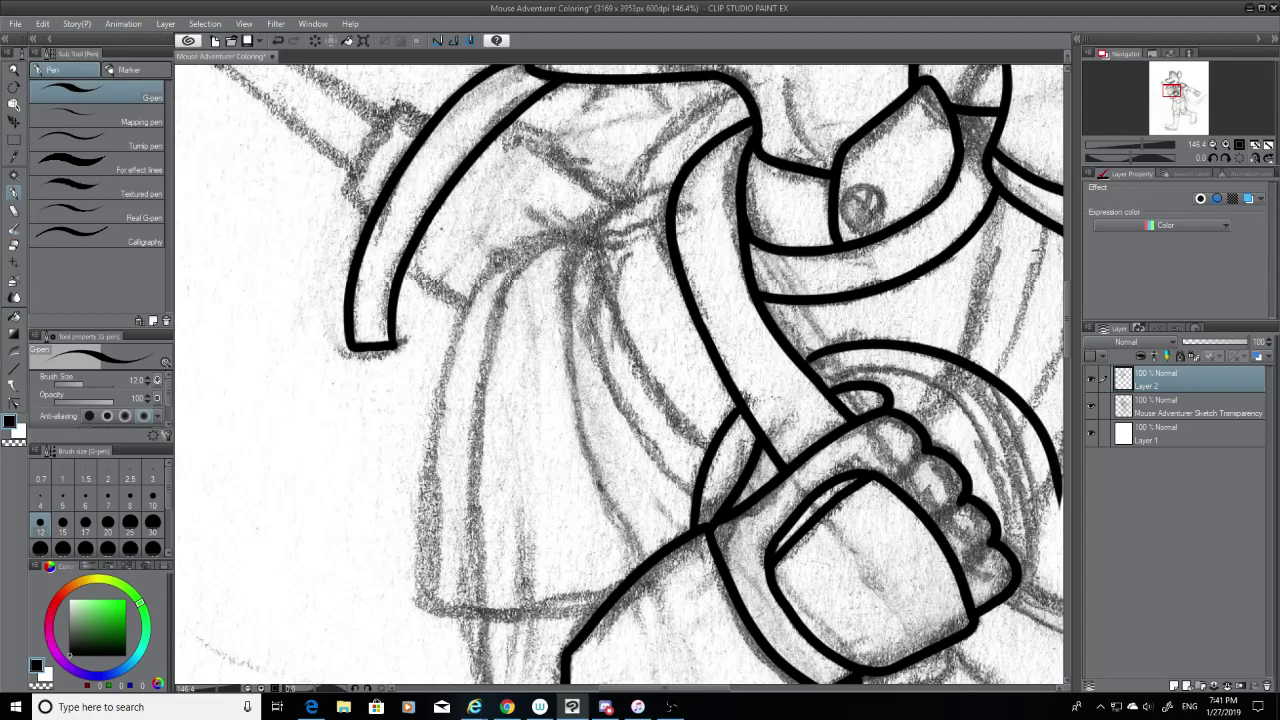
{"action": "key", "text": "ctrl+z"}
{"action": "mouse_move", "coordinate": [803, 374]}
{"action": "left_mouse_down"}
{"action": "mouse_move", "coordinate": [971, 373]}
{"action": "mouse_move", "coordinate": [1050, 530]}
{"action": "left_mouse_up"}
{"action": "key", "text": "ctrl+z"}
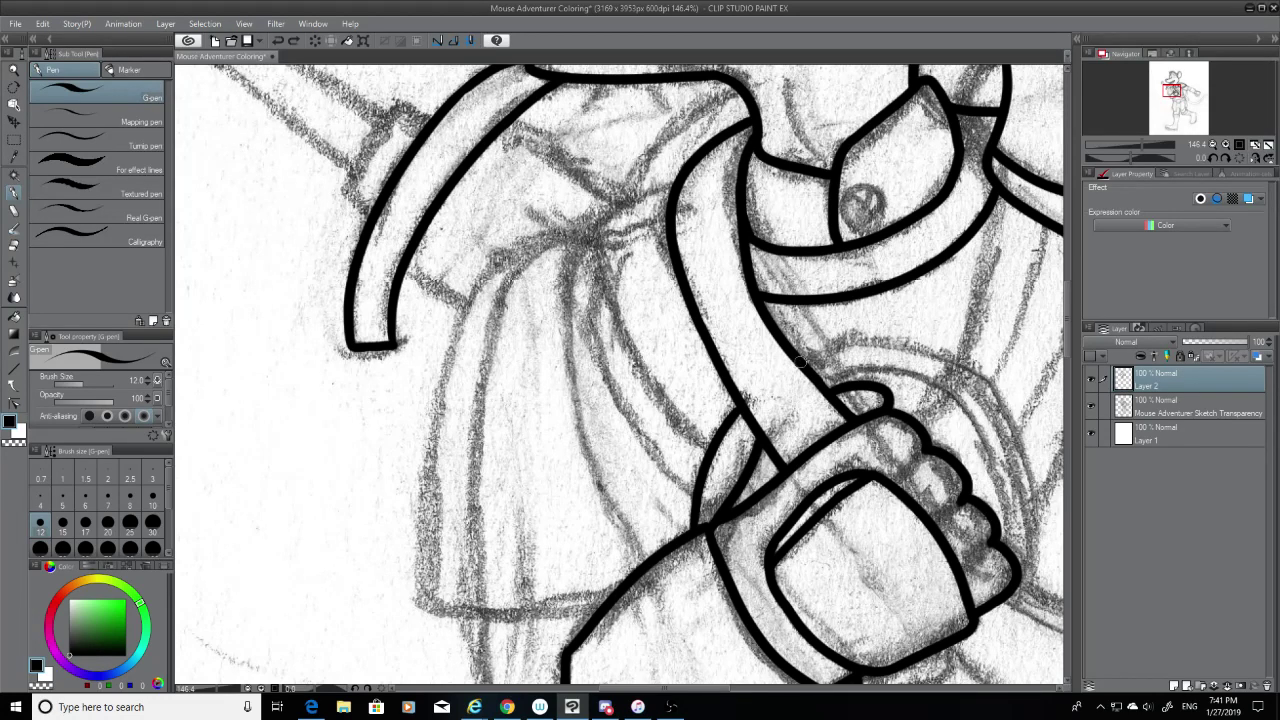
{"action": "left_click_drag", "start_coordinate": [800, 350], "coordinate": [1040, 525]}
Step: Trim the lower tip of the emblem's outer arc with the Hard eraser, then switch back to the G-pen
{"action": "left_click_drag", "start_coordinate": [724, 690], "coordinate": [762, 691]}
{"action": "key", "text": "ctrl+z"}
{"action": "mouse_move", "coordinate": [782, 502]}
{"action": "left_mouse_down"}
{"action": "mouse_move", "coordinate": [770, 605]}
{"action": "mouse_move", "coordinate": [768, 580]}
{"action": "left_mouse_up"}
{"action": "key", "text": "ctrl+z"}
{"action": "left_click", "coordinate": [14, 245]}
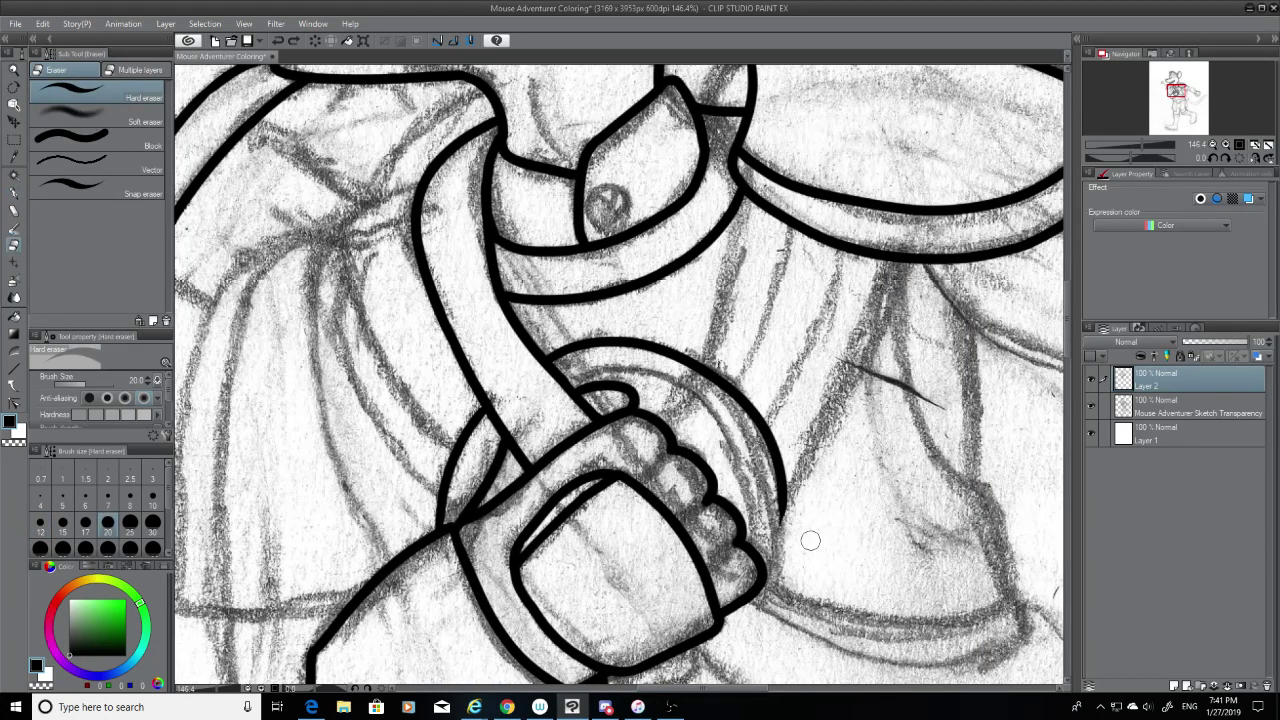
{"action": "left_click", "coordinate": [14, 192]}
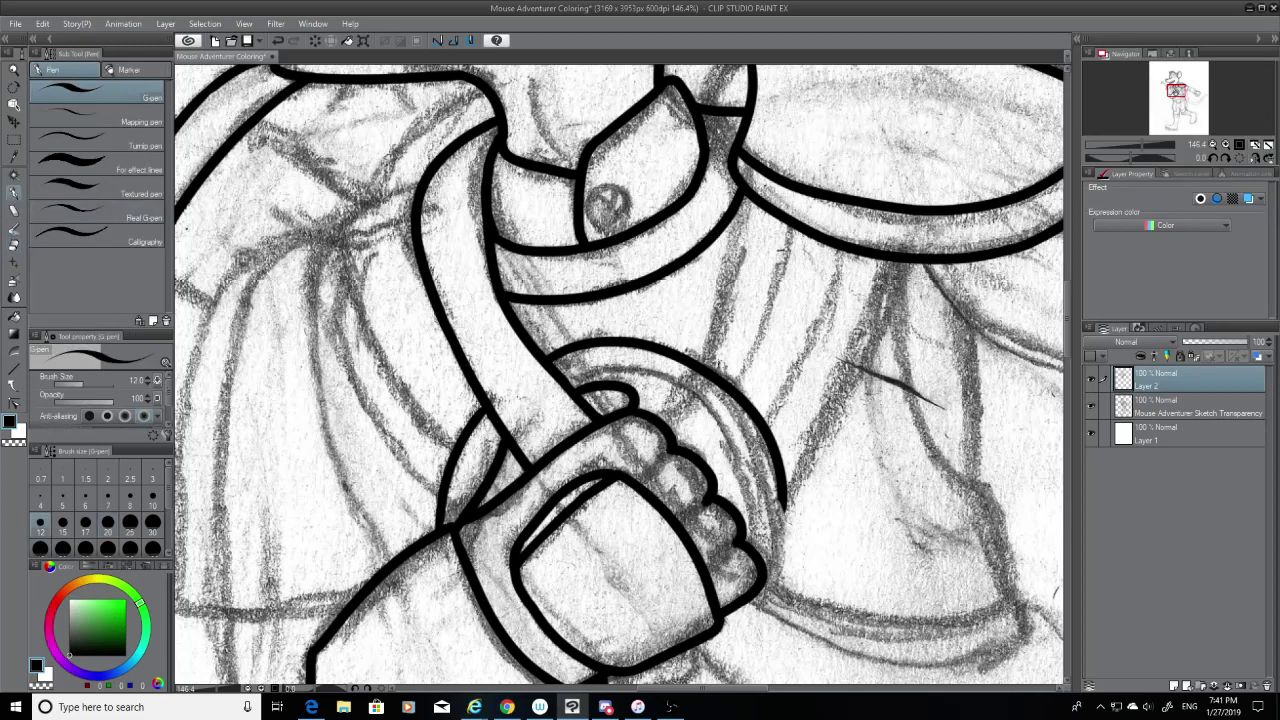
Step: Continue the round emblem's outer outline from the arc's lower tip down past the fist's fingers
{"action": "left_click_drag", "start_coordinate": [786, 496], "coordinate": [770, 570]}
{"action": "key", "text": "ctrl+z"}
{"action": "left_click_drag", "start_coordinate": [788, 496], "coordinate": [773, 574]}
{"action": "key", "text": "ctrl+z"}
{"action": "key", "text": "ctrl+z"}
{"action": "left_click_drag", "start_coordinate": [786, 496], "coordinate": [779, 578]}
{"action": "key", "text": "ctrl+z"}
{"action": "key", "text": "ctrl+z"}
{"action": "key", "text": "ctrl+z"}
{"action": "key", "text": "ctrl+z"}
{"action": "left_click_drag", "start_coordinate": [786, 496], "coordinate": [748, 652]}
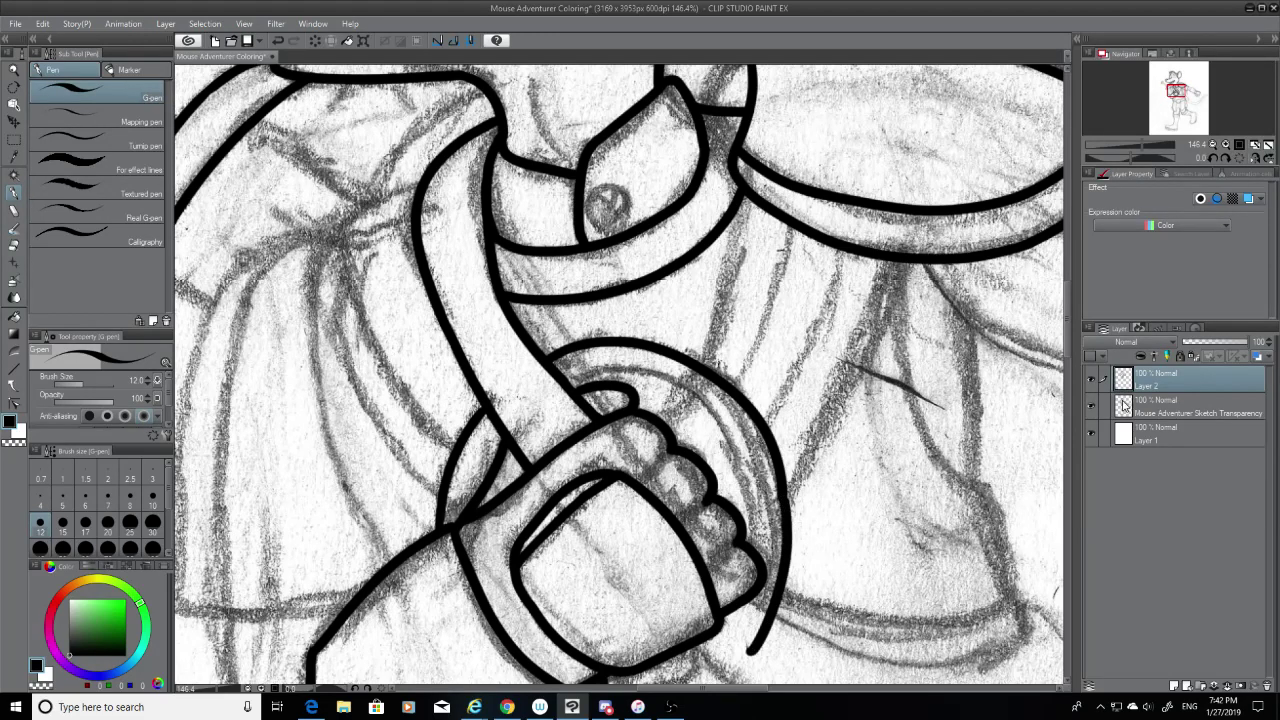
Step: Ink the remaining lower arc of the round emblem, from beside the fist's fingers around beneath the fist to the cuff
{"action": "left_click", "coordinate": [1068, 364]}
{"action": "key", "text": "ctrl+z"}
{"action": "mouse_move", "coordinate": [782, 296]}
{"action": "left_mouse_down"}
{"action": "mouse_move", "coordinate": [786, 338]}
{"action": "mouse_move", "coordinate": [732, 484]}
{"action": "left_mouse_up"}
{"action": "key", "text": "ctrl+z"}
{"action": "left_click_drag", "start_coordinate": [786, 290], "coordinate": [662, 534]}
{"action": "key", "text": "ctrl+z"}
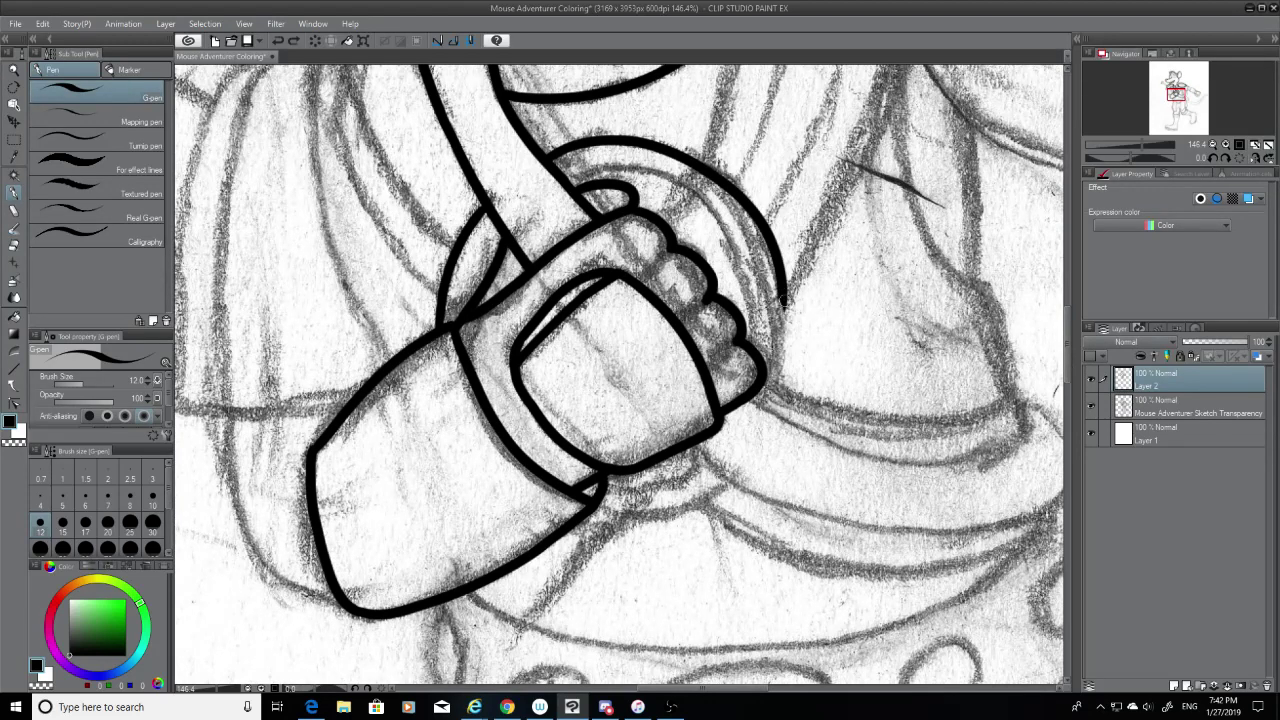
{"action": "left_click_drag", "start_coordinate": [786, 290], "coordinate": [662, 534]}
{"action": "key", "text": "ctrl+z"}
{"action": "left_click_drag", "start_coordinate": [786, 292], "coordinate": [640, 540]}
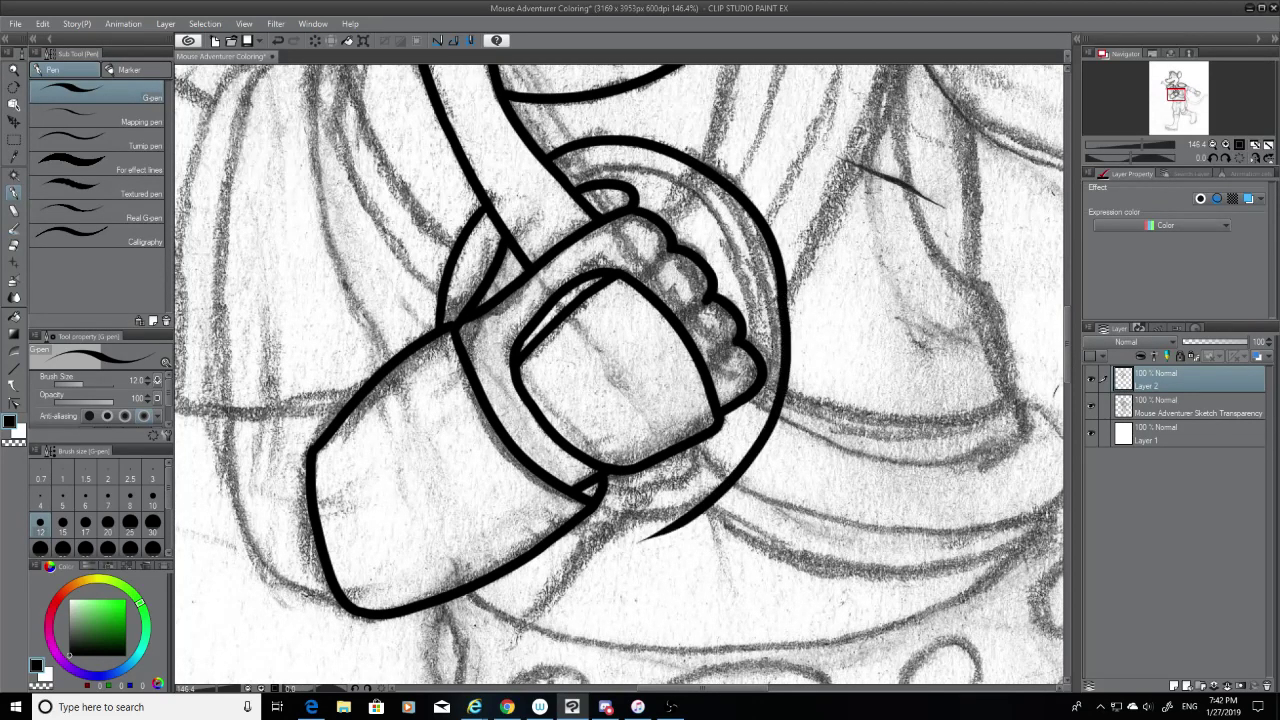
{"action": "key", "text": "ctrl+z"}
{"action": "mouse_move", "coordinate": [786, 292]}
{"action": "left_mouse_down"}
{"action": "mouse_move", "coordinate": [737, 451]}
{"action": "mouse_move", "coordinate": [620, 522]}
{"action": "left_mouse_up"}
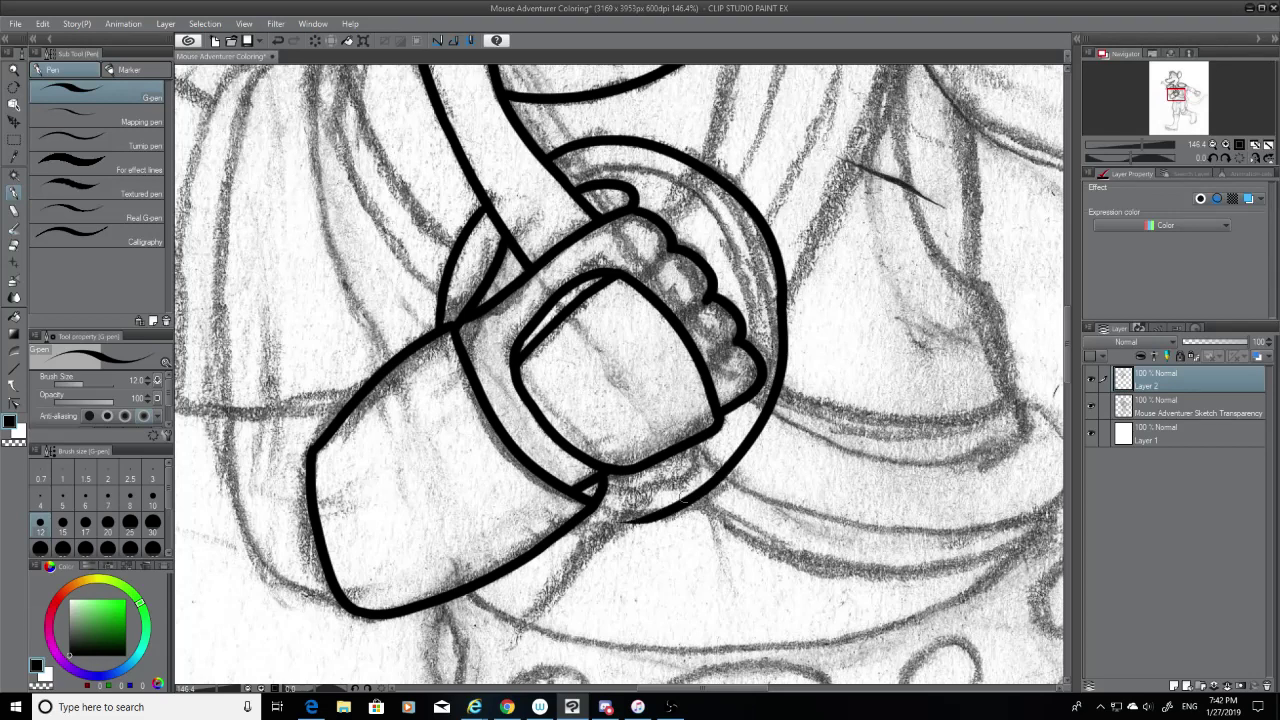
{"action": "key", "text": "ctrl+z"}
{"action": "mouse_move", "coordinate": [786, 292]}
{"action": "left_mouse_down"}
{"action": "mouse_move", "coordinate": [785, 318]}
{"action": "mouse_move", "coordinate": [634, 536]}
{"action": "mouse_move", "coordinate": [784, 310]}
{"action": "mouse_move", "coordinate": [780, 420]}
{"action": "mouse_move", "coordinate": [600, 516]}
{"action": "mouse_move", "coordinate": [562, 496]}
{"action": "left_mouse_up"}
{"action": "key", "text": "ctrl+z"}
{"action": "key", "text": "ctrl+z"}
Step: Ink the short curved fold line from the emblem's lower edge toward the belt, trim its tip with the Hard eraser, and return to the G-pen
{"action": "mouse_move", "coordinate": [638, 516]}
{"action": "left_mouse_down"}
{"action": "mouse_move", "coordinate": [586, 505]}
{"action": "mouse_move", "coordinate": [624, 510]}
{"action": "mouse_move", "coordinate": [632, 536]}
{"action": "mouse_move", "coordinate": [650, 508]}
{"action": "mouse_move", "coordinate": [503, 624]}
{"action": "mouse_move", "coordinate": [630, 511]}
{"action": "mouse_move", "coordinate": [521, 630]}
{"action": "left_mouse_up"}
{"action": "key", "text": "ctrl+z"}
{"action": "left_click", "coordinate": [14, 245]}
{"action": "left_click", "coordinate": [14, 192]}
{"action": "key", "text": "ctrl+z"}
{"action": "key", "text": "ctrl+z"}
{"action": "key", "text": "ctrl+z"}
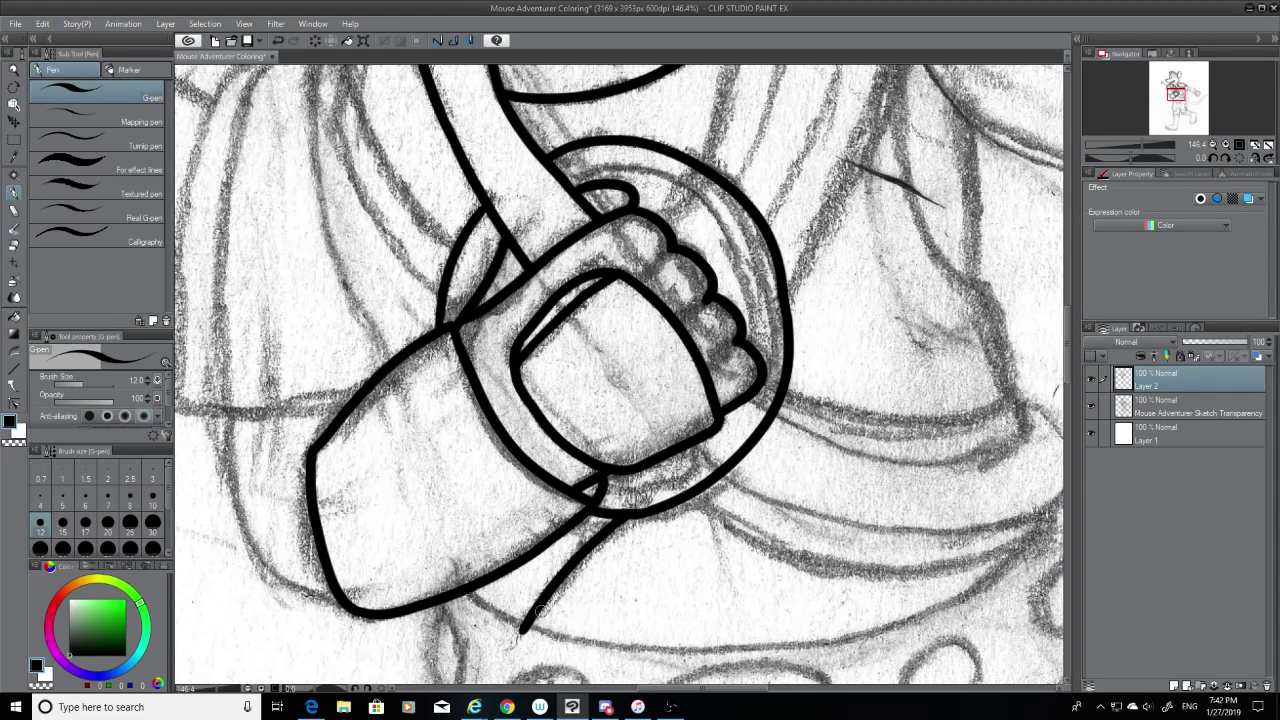
{"action": "left_click", "coordinate": [14, 246]}
{"action": "left_click_drag", "start_coordinate": [516, 638], "coordinate": [530, 636]}
{"action": "key", "text": "p"}
Step: Ink the far part of the studded belt's upper edge, from the hip down to the middle above the oval buckle
{"action": "left_click_drag", "start_coordinate": [724, 688], "coordinate": [736, 688]}
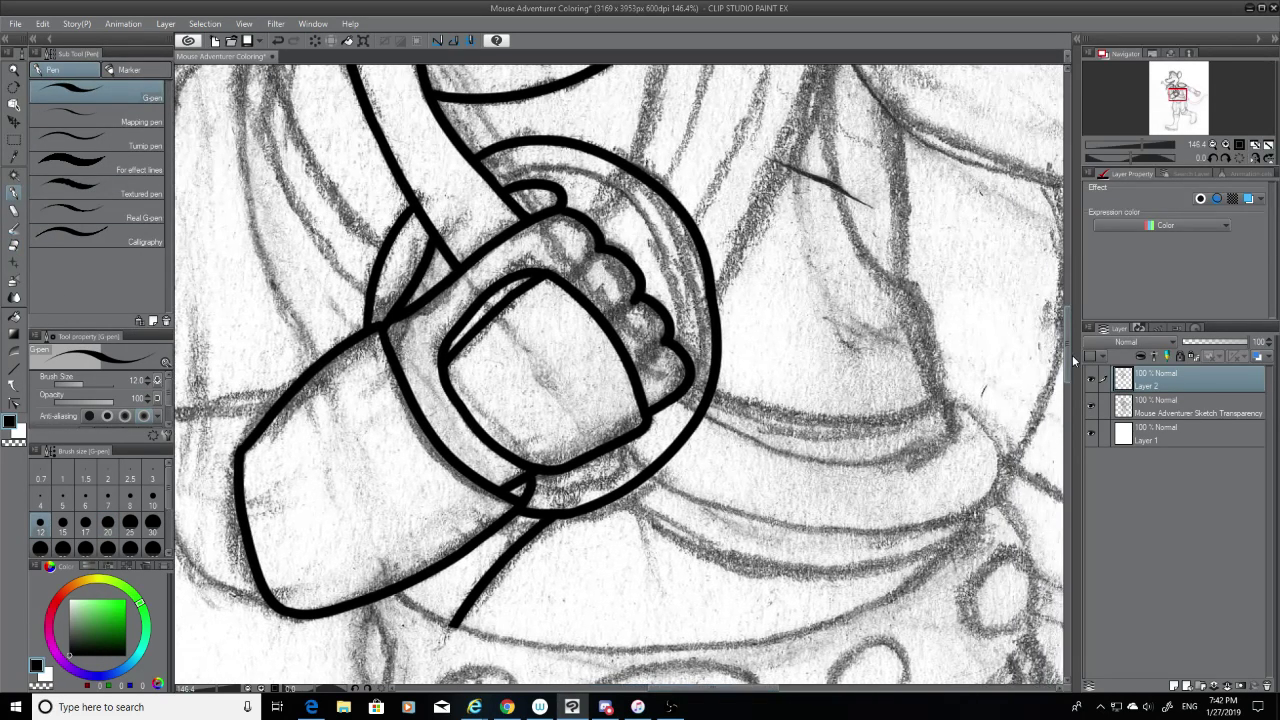
{"action": "scroll", "coordinate": [1066, 372], "scroll_direction": "down", "scroll_amount": 3}
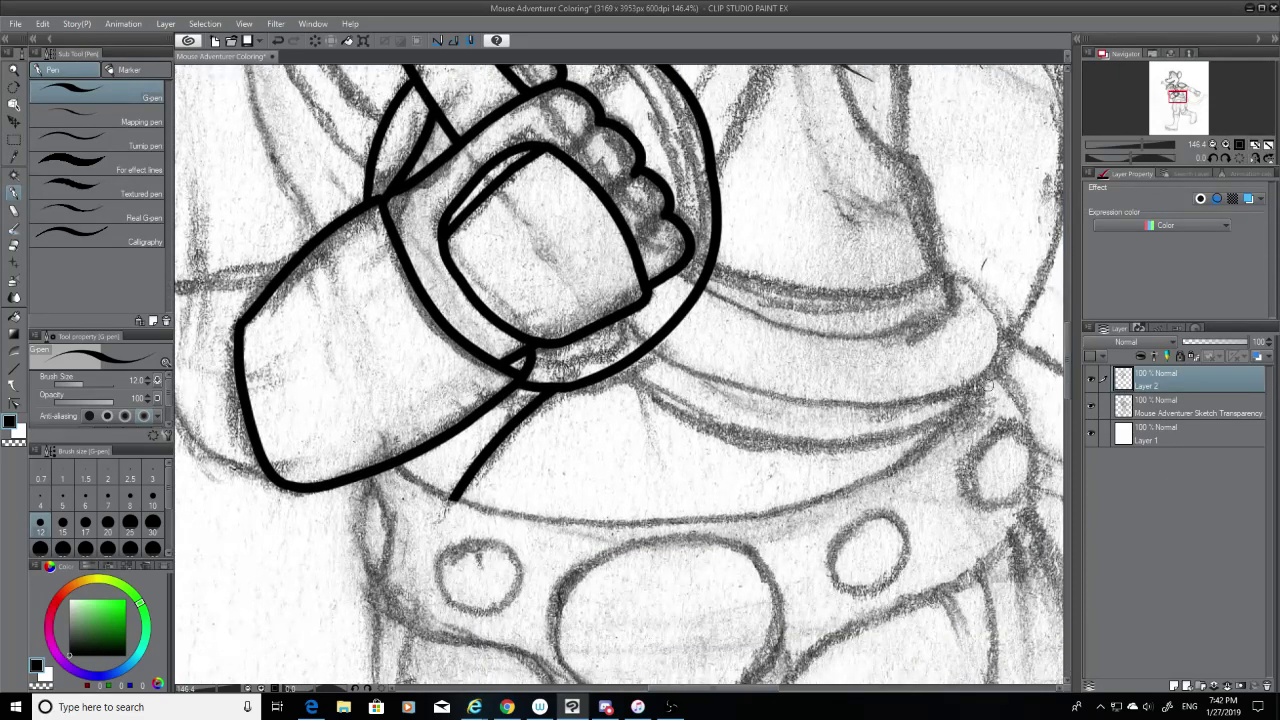
{"action": "left_click_drag", "start_coordinate": [988, 383], "coordinate": [516, 516]}
{"action": "key", "text": "ctrl+z"}
{"action": "mouse_move", "coordinate": [390, 465]}
{"action": "left_mouse_down"}
{"action": "mouse_move", "coordinate": [514, 521]}
{"action": "mouse_move", "coordinate": [970, 483]}
{"action": "left_mouse_up"}
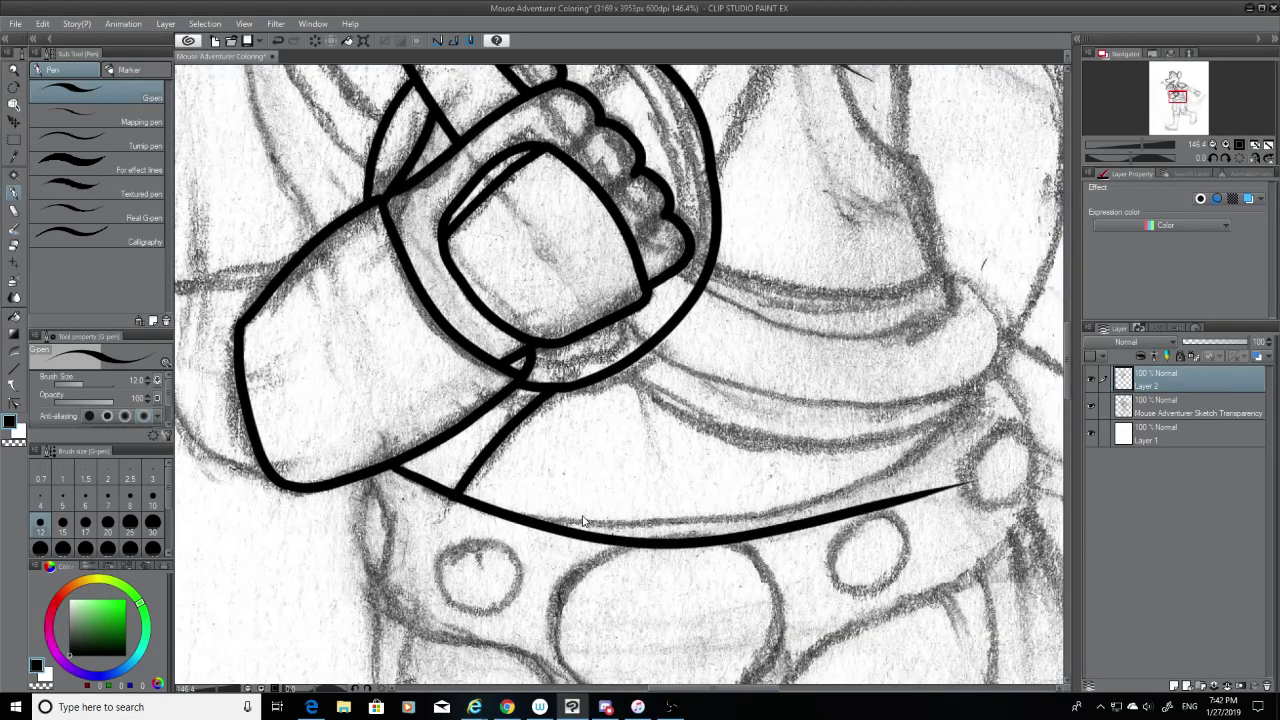
{"action": "key", "text": "ctrl+z"}
{"action": "mouse_move", "coordinate": [396, 464]}
{"action": "left_mouse_down"}
{"action": "mouse_move", "coordinate": [427, 485]}
{"action": "mouse_move", "coordinate": [901, 470]}
{"action": "mouse_move", "coordinate": [1006, 447]}
{"action": "left_mouse_up"}
{"action": "key", "text": "ctrl+z"}
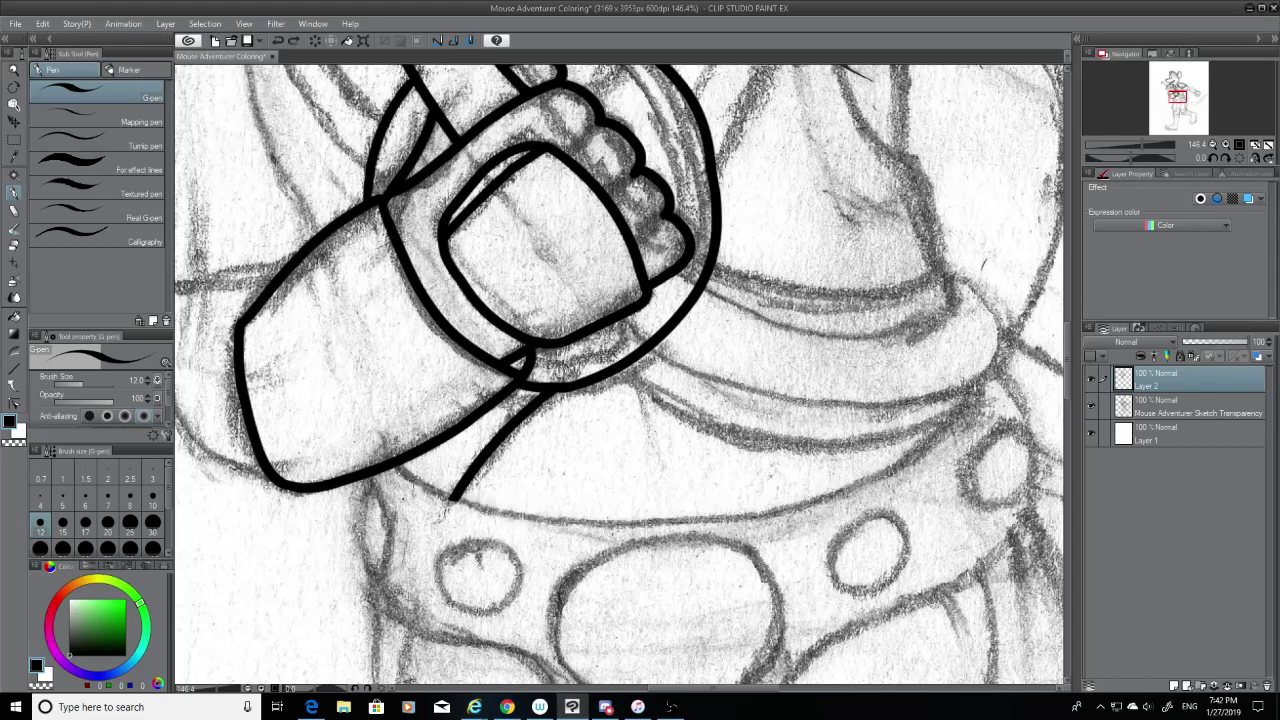
{"action": "mouse_move", "coordinate": [396, 465]}
{"action": "left_mouse_down"}
{"action": "mouse_move", "coordinate": [722, 513]}
{"action": "mouse_move", "coordinate": [920, 468]}
{"action": "left_mouse_up"}
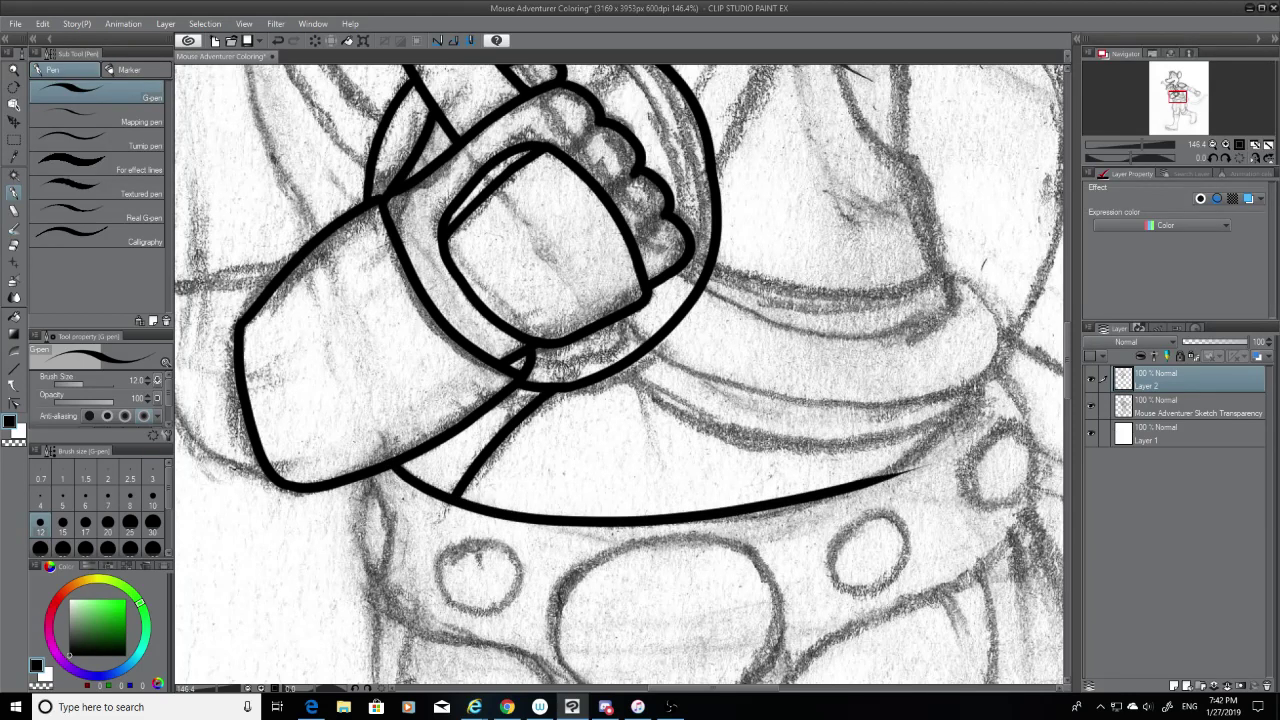
{"action": "key", "text": "ctrl+z"}
{"action": "left_click_drag", "start_coordinate": [986, 388], "coordinate": [585, 525]}
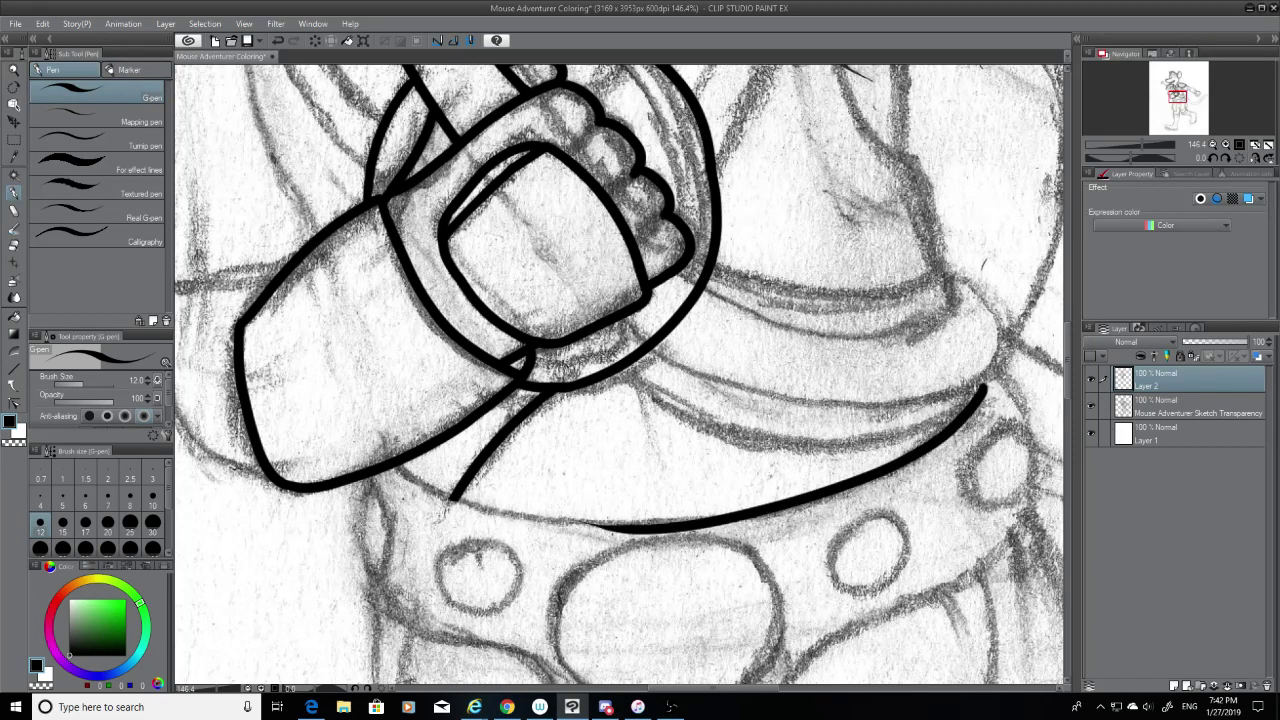
Step: Complete the belt's upper edge with a stroke from the underside of the sleeve to the middle of the curve
{"action": "left_click_drag", "start_coordinate": [397, 466], "coordinate": [637, 521]}
{"action": "key", "text": "ctrl+z"}
{"action": "left_click_drag", "start_coordinate": [400, 469], "coordinate": [640, 522]}
{"action": "key", "text": "ctrl+z"}
{"action": "left_click_drag", "start_coordinate": [396, 463], "coordinate": [642, 527]}
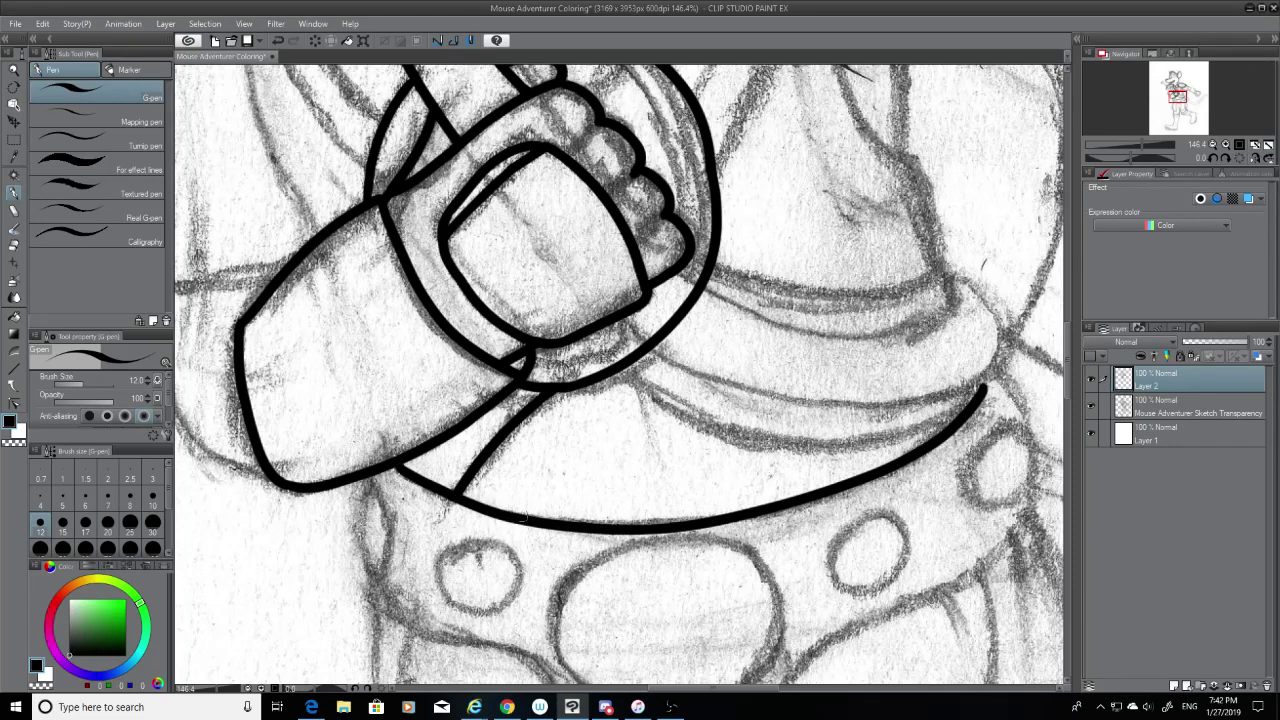
Step: Hide the sketch layer, clean the join in the belt's upper edge with the Hard eraser, then restore the sketch and the G-pen
{"action": "left_click", "coordinate": [1090, 406]}
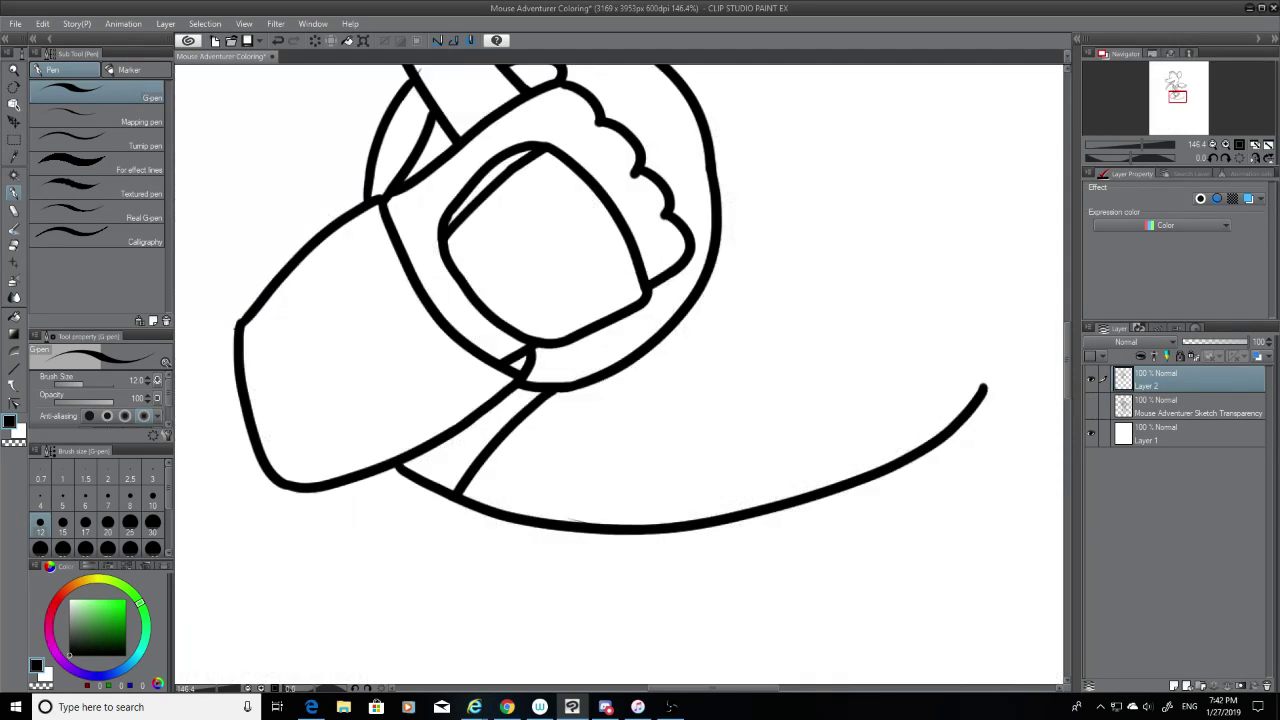
{"action": "left_click", "coordinate": [14, 245]}
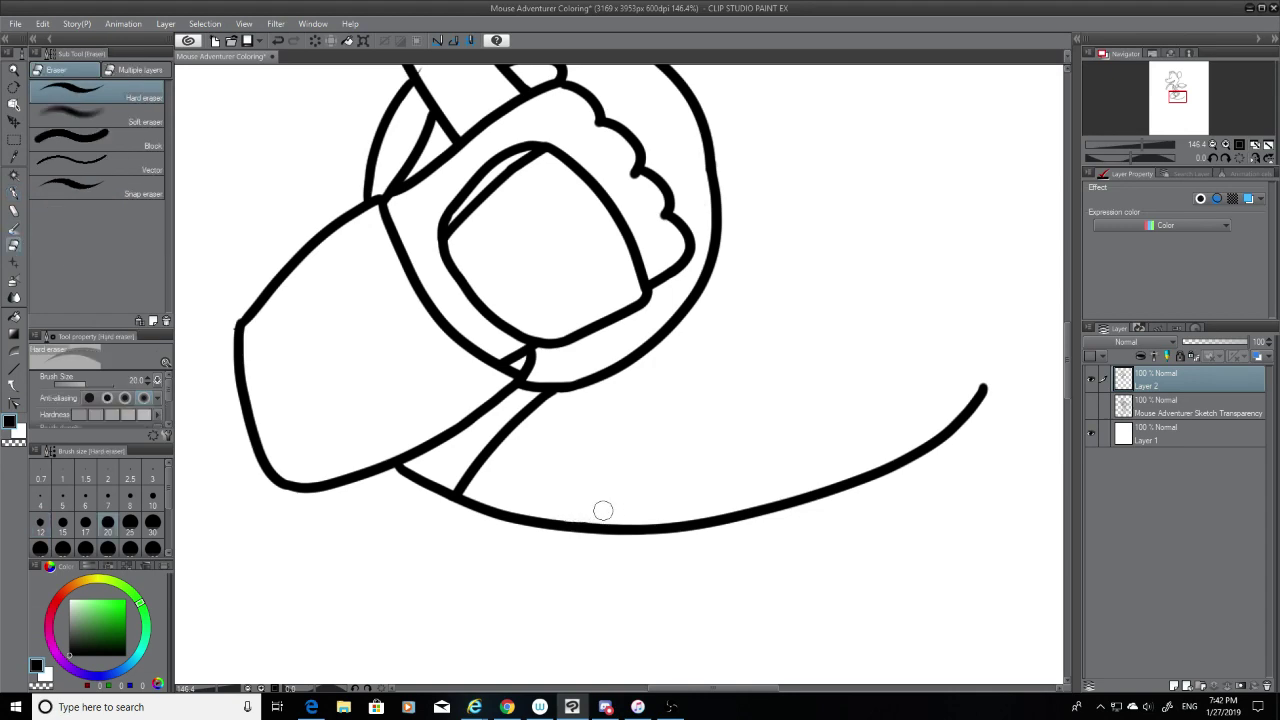
{"action": "left_click", "coordinate": [1090, 406]}
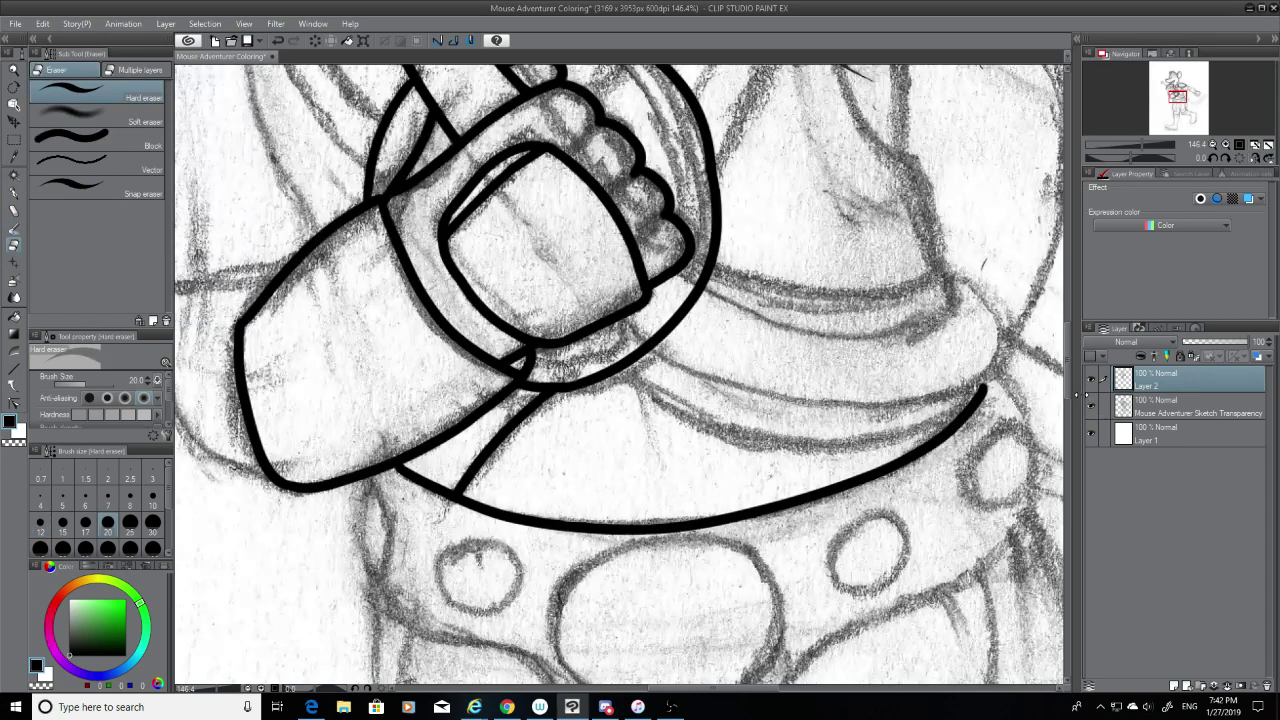
{"action": "left_click", "coordinate": [6, 190]}
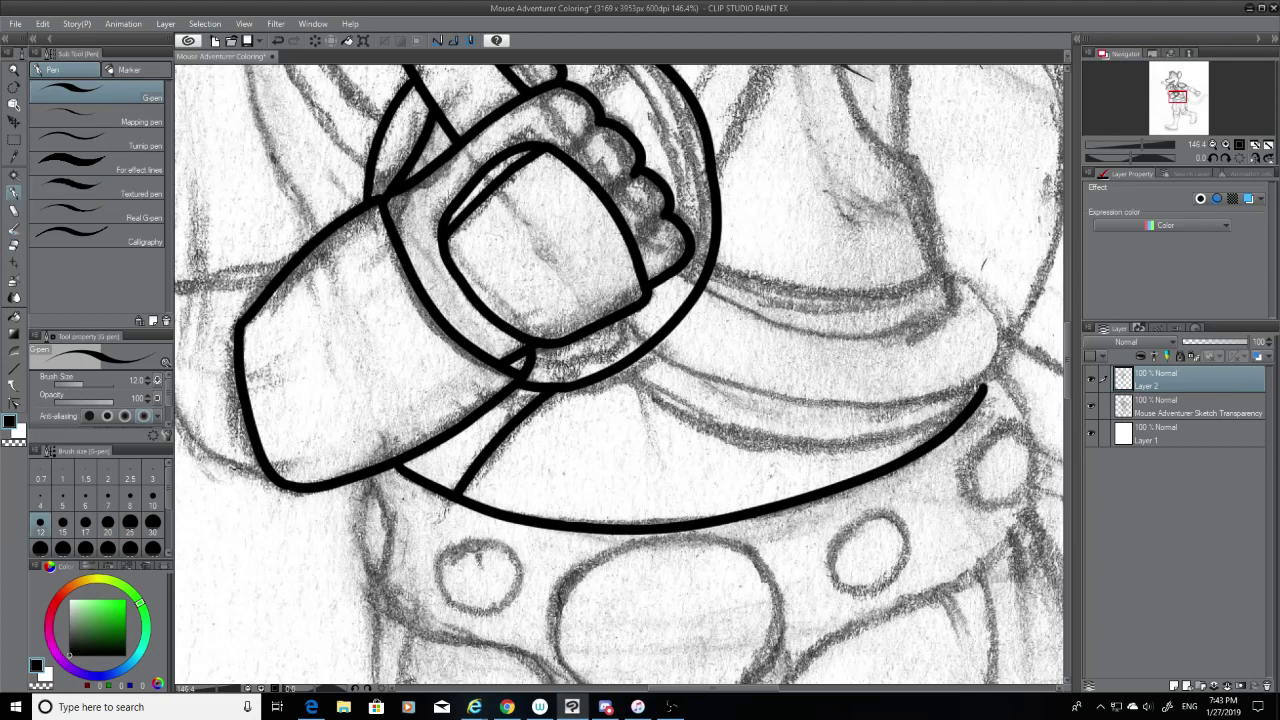
Step: Ink the waist sash's rounded outer end at the hip and its lower edge back to the round emblem
{"action": "key", "text": "ctrl+z"}
{"action": "left_click_drag", "start_coordinate": [978, 404], "coordinate": [991, 374]}
{"action": "key", "text": "ctrl+z"}
{"action": "key", "text": "ctrl+z"}
{"action": "mouse_move", "coordinate": [953, 270]}
{"action": "left_mouse_down"}
{"action": "mouse_move", "coordinate": [940, 376]}
{"action": "mouse_move", "coordinate": [963, 274]}
{"action": "mouse_move", "coordinate": [912, 400]}
{"action": "mouse_move", "coordinate": [662, 316]}
{"action": "mouse_move", "coordinate": [954, 400]}
{"action": "left_mouse_up"}
{"action": "key", "text": "ctrl+z"}
{"action": "key", "text": "ctrl+z"}
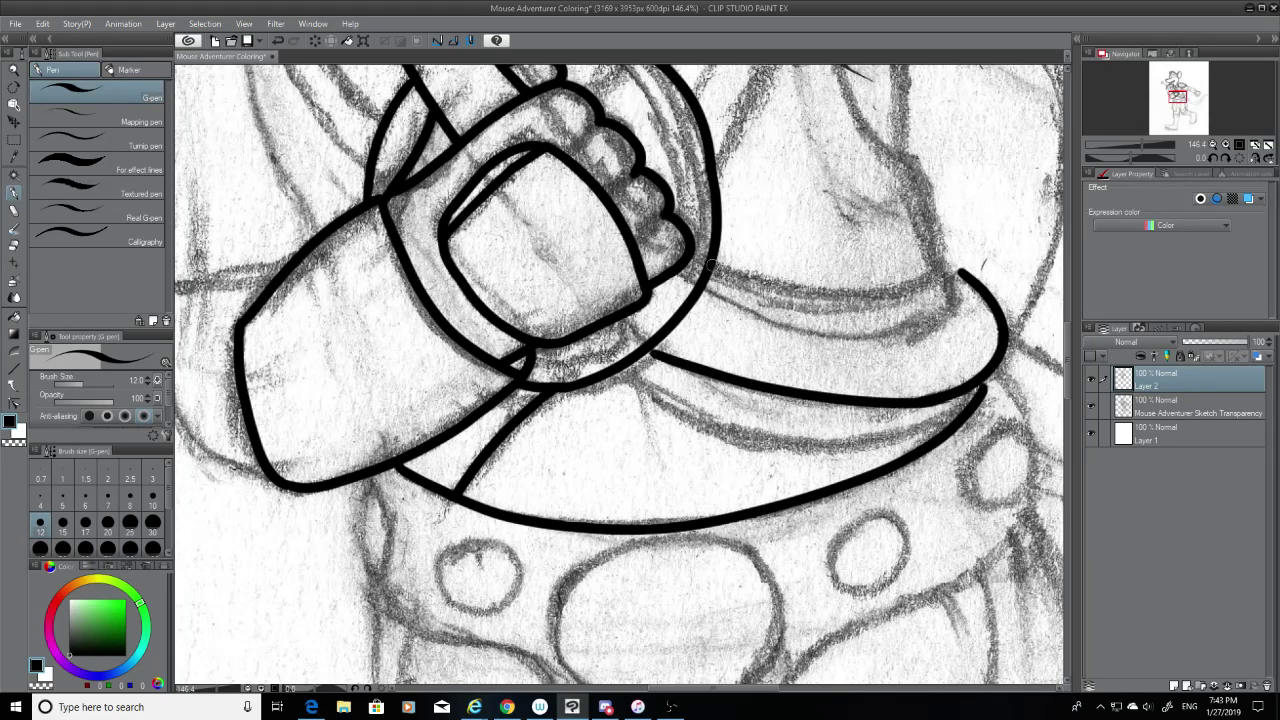
{"action": "left_click_drag", "start_coordinate": [712, 265], "coordinate": [968, 300]}
{"action": "key", "text": "ctrl+z"}
{"action": "mouse_move", "coordinate": [700, 287]}
{"action": "left_mouse_down"}
{"action": "mouse_move", "coordinate": [918, 338]}
{"action": "mouse_move", "coordinate": [988, 338]}
{"action": "left_mouse_up"}
{"action": "key", "text": "ctrl+z"}
{"action": "left_click_drag", "start_coordinate": [702, 289], "coordinate": [945, 326]}
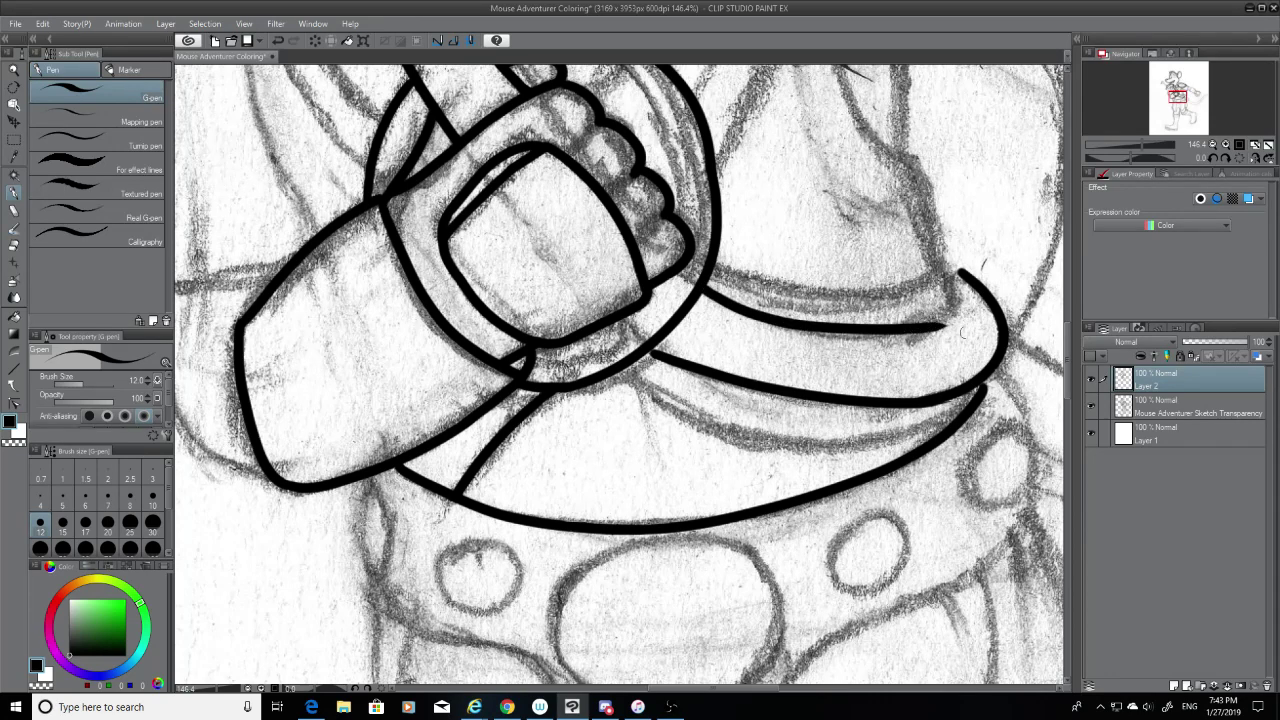
{"action": "left_click_drag", "start_coordinate": [964, 277], "coordinate": [940, 332]}
{"action": "key", "text": "ctrl+z"}
{"action": "mouse_move", "coordinate": [959, 270]}
{"action": "left_mouse_down"}
{"action": "mouse_move", "coordinate": [926, 323]}
{"action": "mouse_move", "coordinate": [943, 327]}
{"action": "left_mouse_up"}
{"action": "key", "text": "ctrl+z"}
{"action": "key", "text": "ctrl+z"}
{"action": "key", "text": "ctrl+z"}
{"action": "mouse_move", "coordinate": [700, 288]}
{"action": "left_mouse_down"}
{"action": "mouse_move", "coordinate": [780, 322]}
{"action": "mouse_move", "coordinate": [982, 335]}
{"action": "left_mouse_up"}
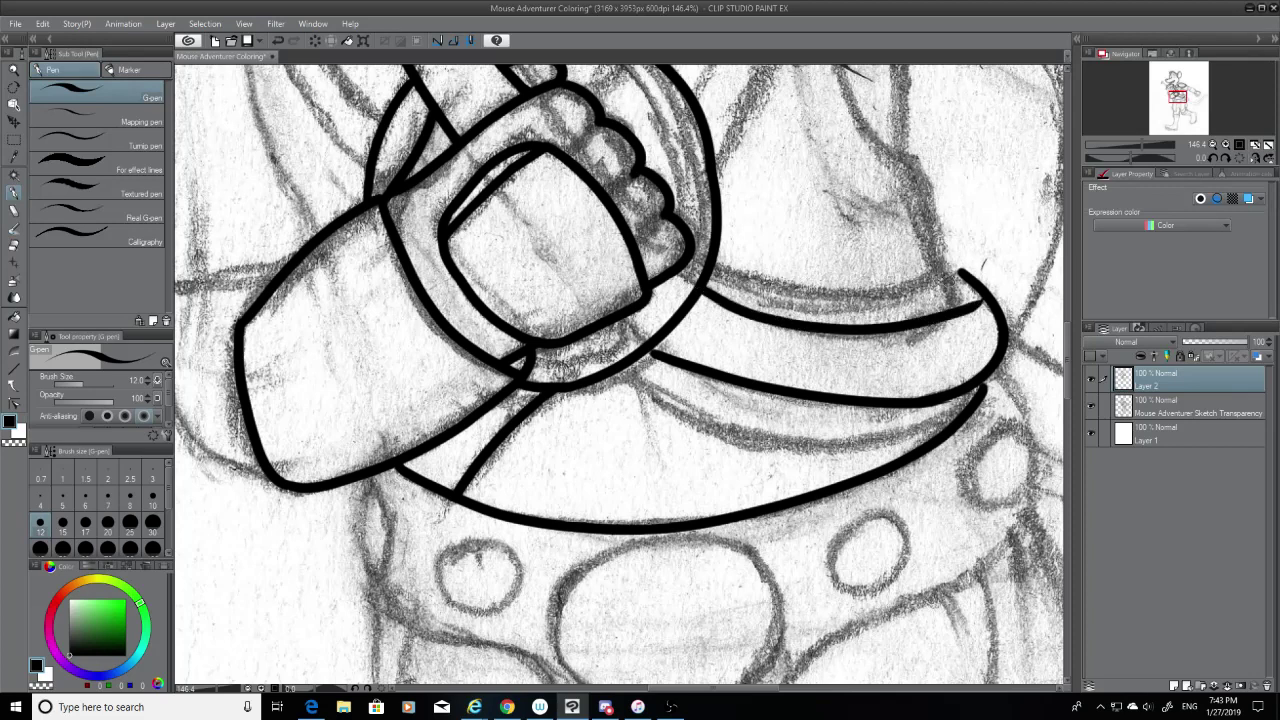
{"action": "key", "text": "ctrl+z"}
{"action": "mouse_move", "coordinate": [706, 289]}
{"action": "left_mouse_down"}
{"action": "mouse_move", "coordinate": [962, 285]}
{"action": "mouse_move", "coordinate": [952, 305]}
{"action": "mouse_move", "coordinate": [946, 264]}
{"action": "mouse_move", "coordinate": [953, 305]}
{"action": "mouse_move", "coordinate": [941, 326]}
{"action": "left_mouse_up"}
{"action": "key", "text": "ctrl+z"}
{"action": "key", "text": "ctrl+z"}
{"action": "key", "text": "ctrl+z"}
{"action": "key", "text": "ctrl+z"}
{"action": "key", "text": "ctrl+z"}
Step: Ink the waist sash's upper edge from the round emblem to a small upturned hook beside the rounded end
{"action": "left_click_drag", "start_coordinate": [950, 275], "coordinate": [932, 313]}
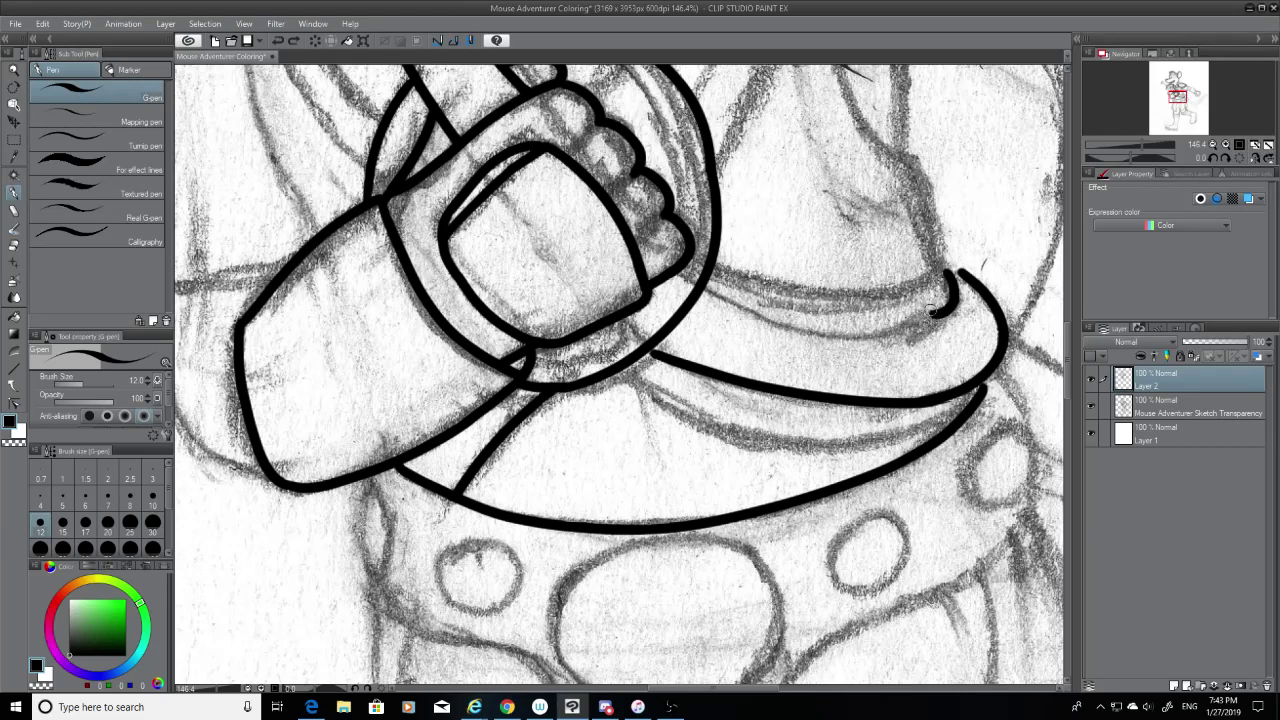
{"action": "key", "text": "ctrl+z"}
{"action": "mouse_move", "coordinate": [952, 268]}
{"action": "left_mouse_down"}
{"action": "mouse_move", "coordinate": [934, 322]}
{"action": "mouse_move", "coordinate": [950, 312]}
{"action": "mouse_move", "coordinate": [866, 330]}
{"action": "mouse_move", "coordinate": [700, 288]}
{"action": "left_mouse_up"}
{"action": "key", "text": "ctrl+z"}
{"action": "key", "text": "ctrl+z"}
{"action": "left_click_drag", "start_coordinate": [943, 322], "coordinate": [743, 322]}
{"action": "key", "text": "ctrl+z"}
{"action": "mouse_move", "coordinate": [924, 322]}
{"action": "left_mouse_down"}
{"action": "mouse_move", "coordinate": [834, 334]}
{"action": "mouse_move", "coordinate": [930, 338]}
{"action": "left_mouse_up"}
{"action": "key", "text": "ctrl+z"}
{"action": "key", "text": "ctrl+z"}
{"action": "left_click_drag", "start_coordinate": [703, 287], "coordinate": [925, 322]}
{"action": "key", "text": "ctrl+z"}
{"action": "mouse_move", "coordinate": [700, 290]}
{"action": "left_mouse_down"}
{"action": "mouse_move", "coordinate": [745, 313]}
{"action": "mouse_move", "coordinate": [932, 310]}
{"action": "mouse_move", "coordinate": [728, 304]}
{"action": "mouse_move", "coordinate": [906, 330]}
{"action": "left_mouse_up"}
{"action": "key", "text": "ctrl+z"}
{"action": "key", "text": "ctrl+z"}
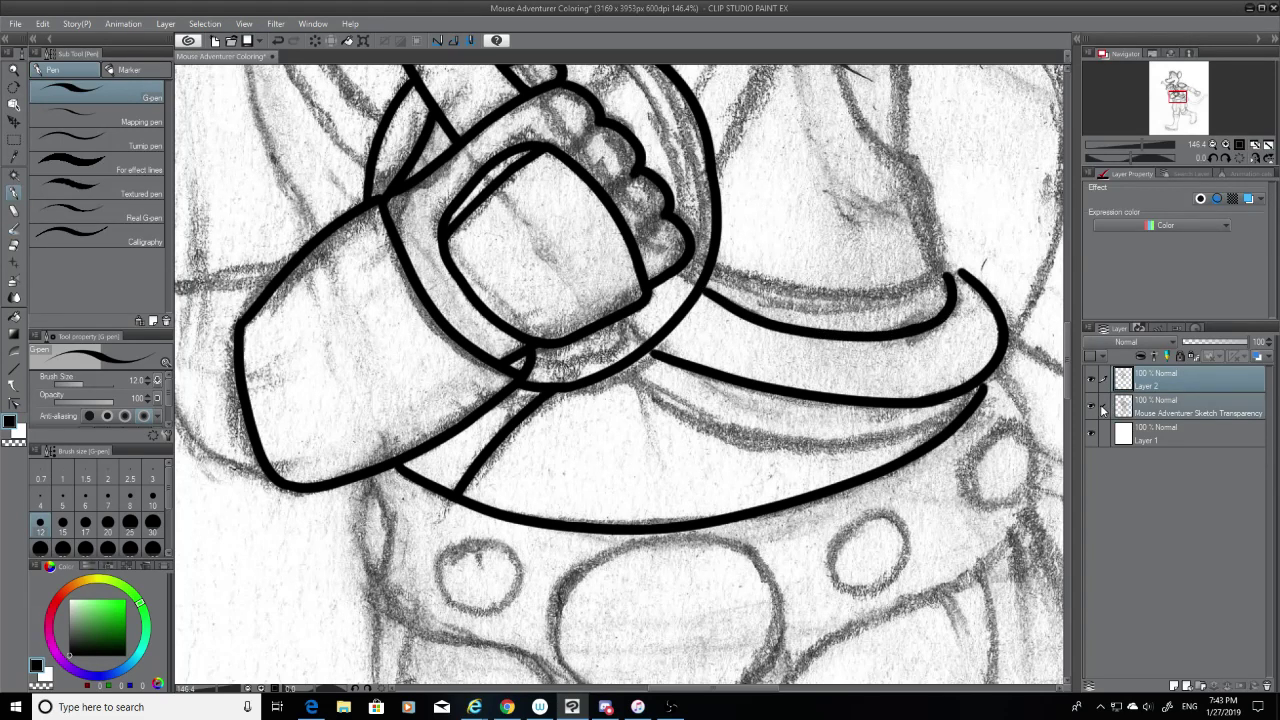
Step: Hide the sketch layer, smooth the join near the sash's hook with the Hard eraser, then restore the G-pen and the sketch
{"action": "left_click", "coordinate": [1091, 406]}
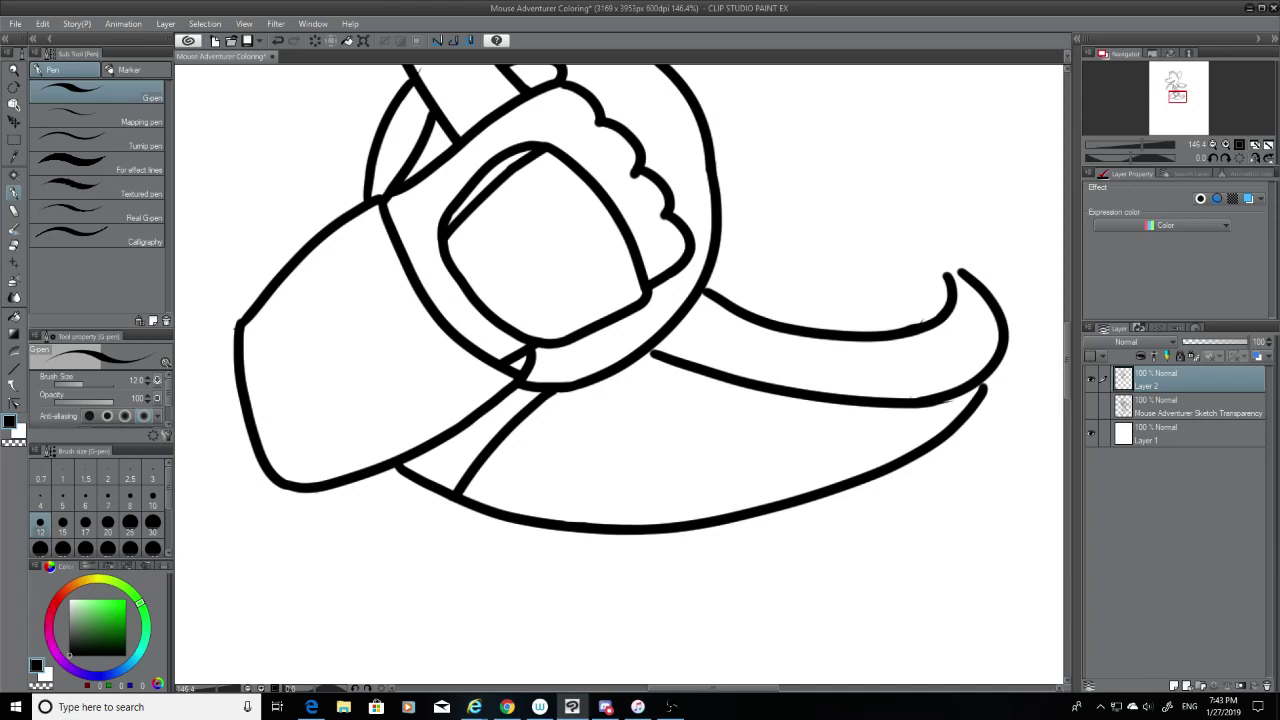
{"action": "left_click", "coordinate": [13, 246]}
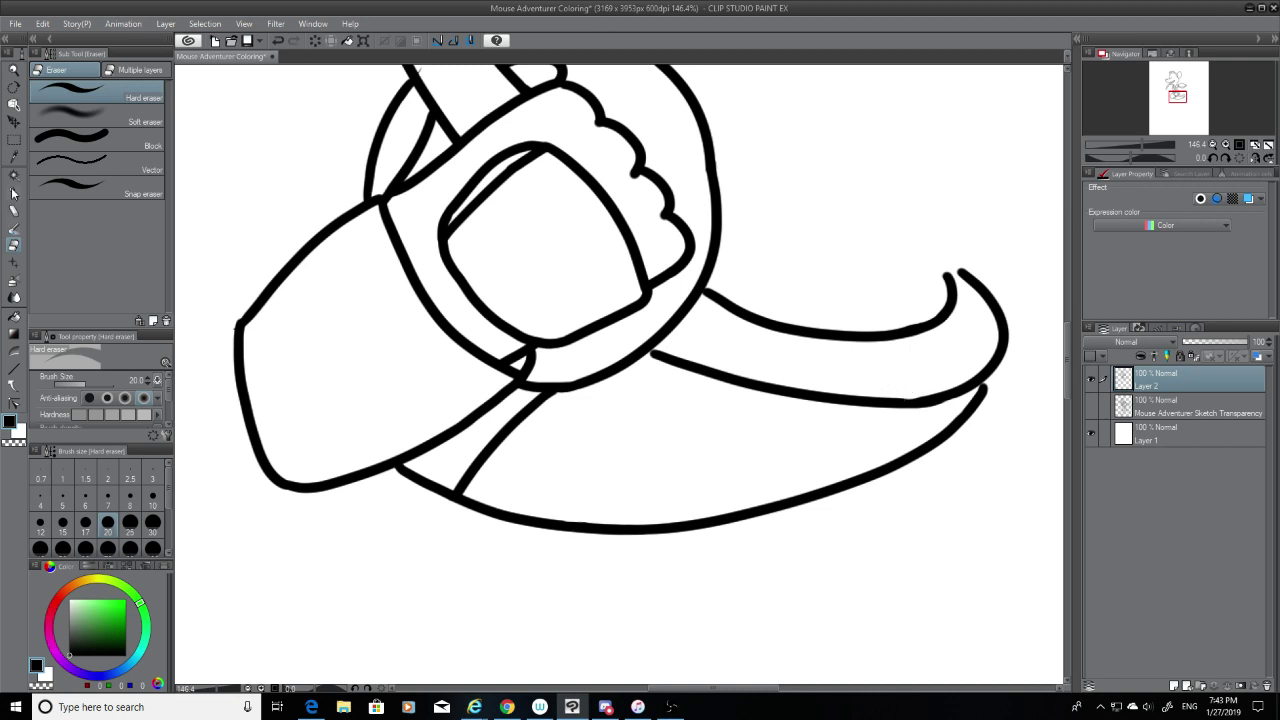
{"action": "key", "text": "p"}
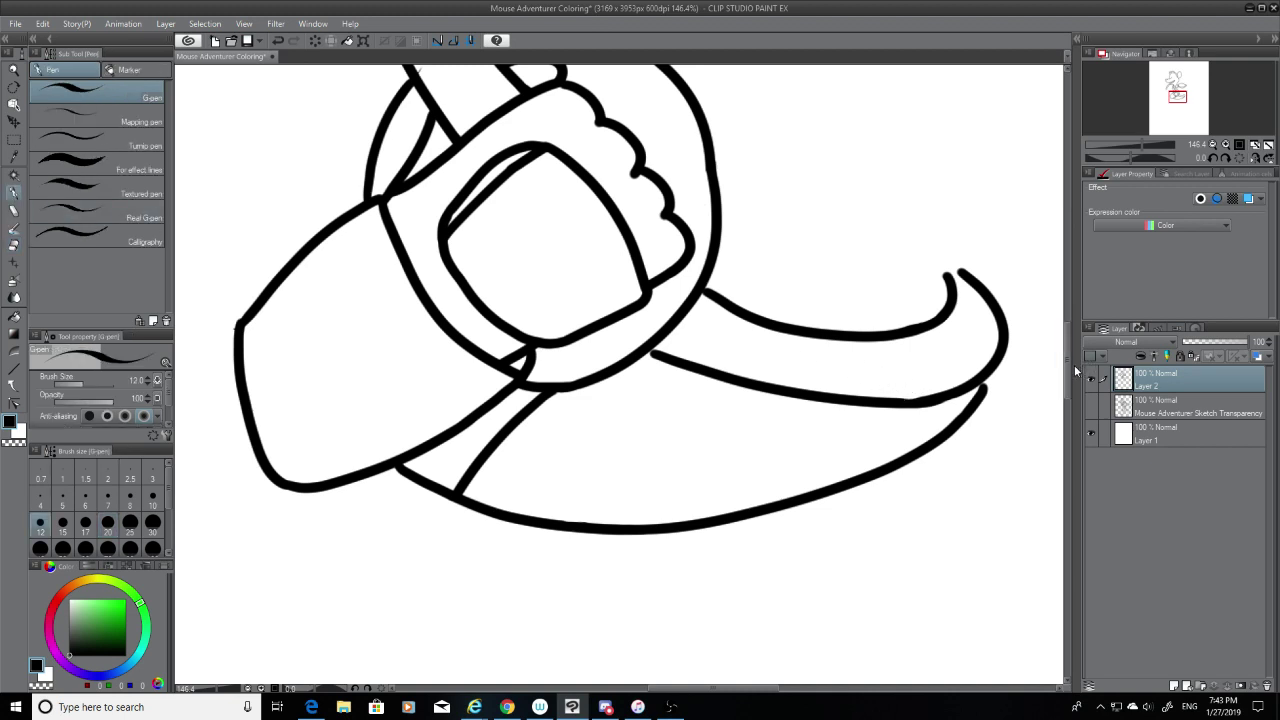
{"action": "left_click_drag", "start_coordinate": [1067, 354], "coordinate": [1067, 346]}
{"action": "left_click", "coordinate": [1091, 405]}
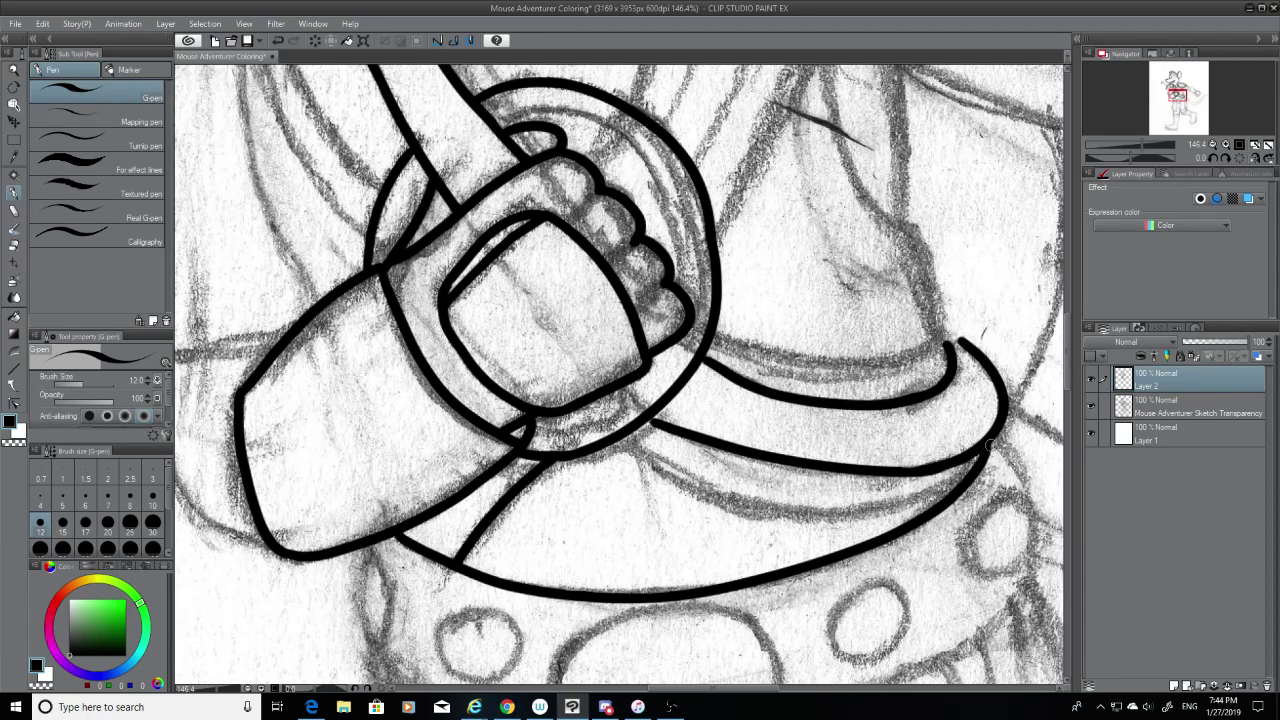
Step: Extend the sash's upper edge across the emblem's outline to the fist's lowest finger
{"action": "left_click_drag", "start_coordinate": [684, 345], "coordinate": [711, 361]}
{"action": "key", "text": "ctrl+z"}
{"action": "key", "text": "ctrl+z"}
{"action": "mouse_move", "coordinate": [666, 429]}
{"action": "left_mouse_down"}
{"action": "mouse_move", "coordinate": [599, 357]}
{"action": "mouse_move", "coordinate": [707, 452]}
{"action": "left_mouse_up"}
{"action": "key", "text": "ctrl+z"}
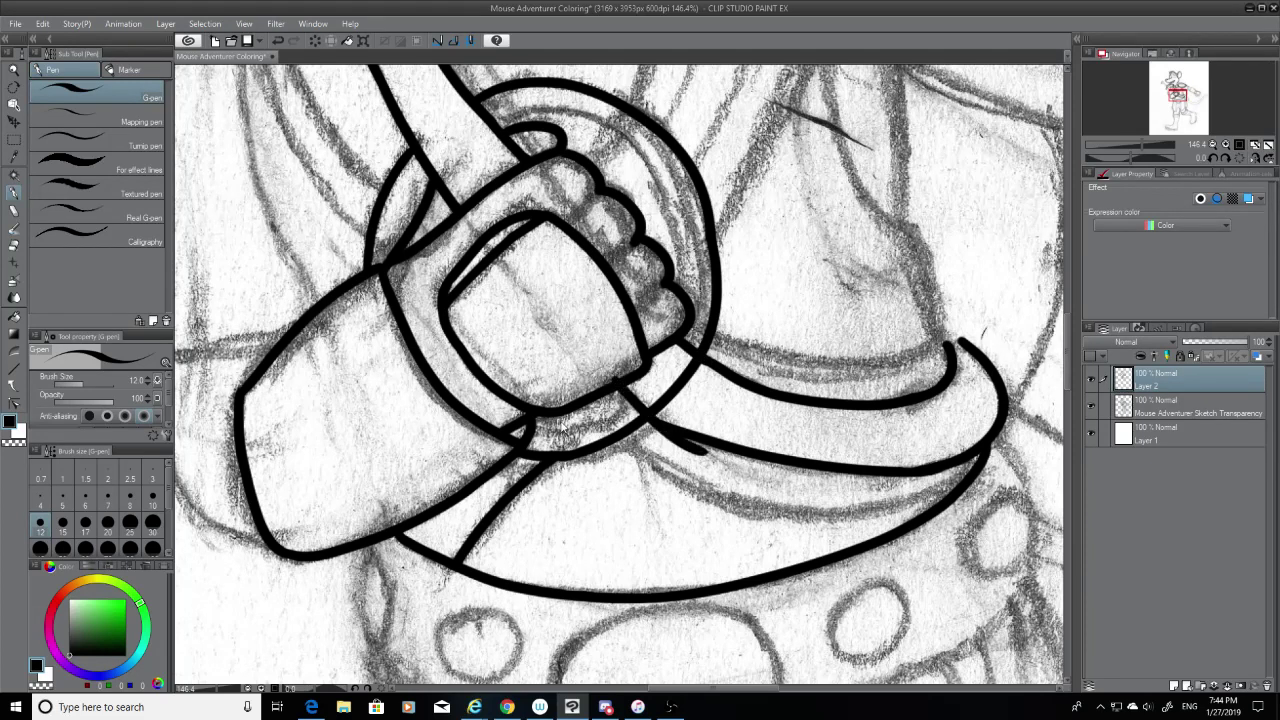
{"action": "key", "text": "ctrl+z"}
Step: Trim the start of the sash's lower edge near the emblem with the Hard eraser, then switch back to the G-pen
{"action": "left_click", "coordinate": [17, 254]}
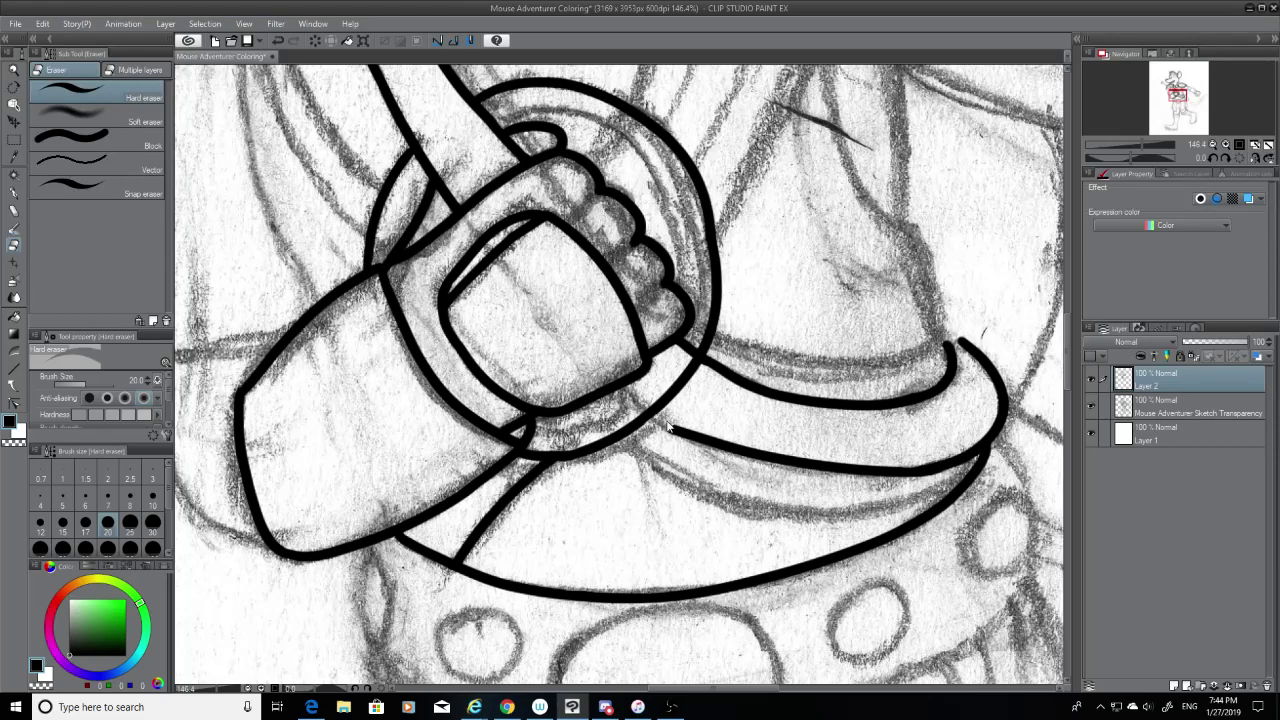
{"action": "left_click", "coordinate": [668, 422]}
{"action": "key", "text": "ctrl+z"}
{"action": "left_click", "coordinate": [13, 192]}
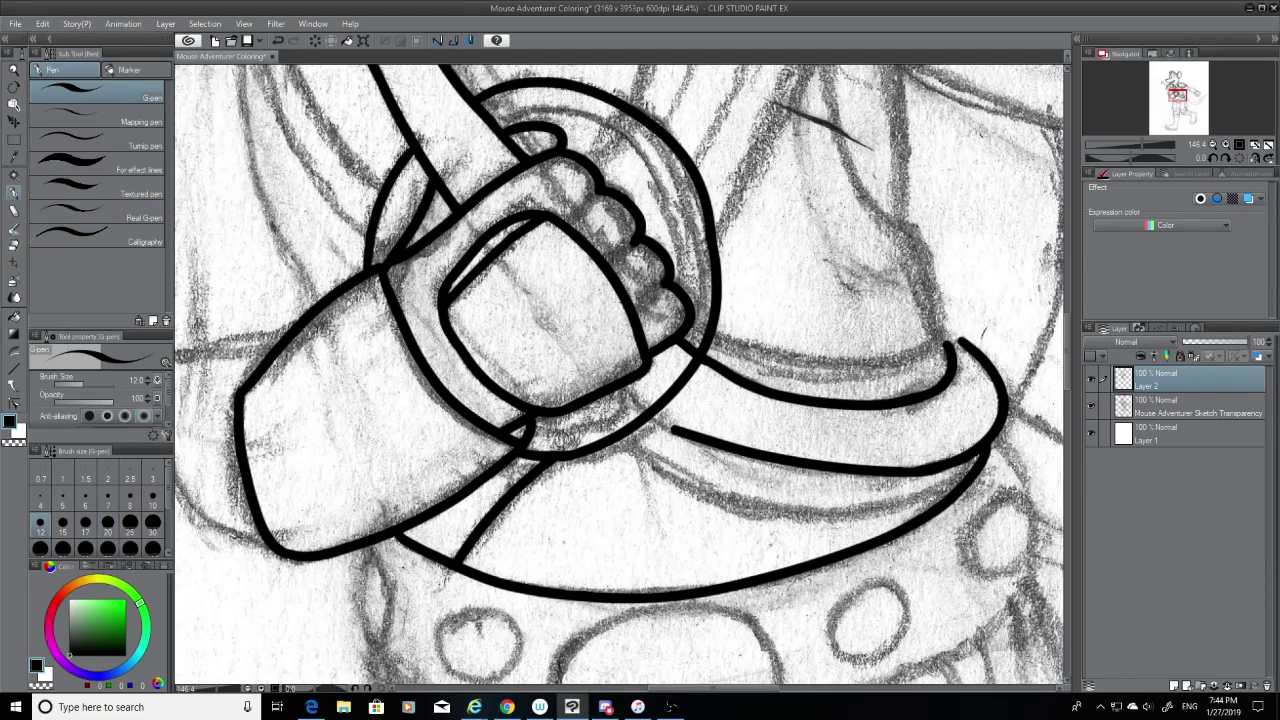
Step: Ink the short connecting curve from the underside of the fist across the emblem's outline to the sash's lower edge
{"action": "left_click_drag", "start_coordinate": [621, 388], "coordinate": [672, 428]}
{"action": "key", "text": "ctrl+z"}
{"action": "left_click_drag", "start_coordinate": [622, 389], "coordinate": [672, 428]}
{"action": "key", "text": "ctrl+z"}
{"action": "left_click_drag", "start_coordinate": [623, 389], "coordinate": [672, 428]}
{"action": "key", "text": "ctrl+z"}
{"action": "left_click_drag", "start_coordinate": [622, 389], "coordinate": [664, 424]}
{"action": "key", "text": "ctrl+z"}
{"action": "key", "text": "ctrl+z"}
{"action": "key", "text": "ctrl+z"}
{"action": "left_click_drag", "start_coordinate": [616, 386], "coordinate": [672, 428]}
{"action": "key", "text": "ctrl+z"}
{"action": "key", "text": "ctrl+z"}
{"action": "left_click_drag", "start_coordinate": [612, 377], "coordinate": [674, 428]}
{"action": "key", "text": "ctrl+z"}
{"action": "left_click_drag", "start_coordinate": [614, 378], "coordinate": [679, 428]}
{"action": "key", "text": "ctrl+z"}
{"action": "left_click_drag", "start_coordinate": [614, 384], "coordinate": [676, 428]}
{"action": "key", "text": "ctrl+z"}
{"action": "left_click_drag", "start_coordinate": [614, 382], "coordinate": [678, 426]}
{"action": "key", "text": "ctrl+z"}
{"action": "left_click_drag", "start_coordinate": [614, 382], "coordinate": [676, 428]}
{"action": "key", "text": "ctrl+z"}
{"action": "left_click_drag", "start_coordinate": [614, 380], "coordinate": [676, 428]}
{"action": "key", "text": "ctrl+z"}
{"action": "left_click_drag", "start_coordinate": [614, 382], "coordinate": [678, 430]}
{"action": "key", "text": "ctrl+z"}
{"action": "left_click_drag", "start_coordinate": [614, 382], "coordinate": [678, 430]}
{"action": "key", "text": "ctrl+z"}
{"action": "left_click_drag", "start_coordinate": [614, 384], "coordinate": [676, 428]}
{"action": "key", "text": "ctrl+z"}
{"action": "left_click_drag", "start_coordinate": [614, 384], "coordinate": [678, 430]}
{"action": "key", "text": "ctrl+z"}
{"action": "left_click_drag", "start_coordinate": [614, 382], "coordinate": [690, 436]}
{"action": "key", "text": "ctrl+z"}
{"action": "left_click_drag", "start_coordinate": [614, 384], "coordinate": [678, 430]}
Step: Erase the part of the emblem's outline crossing the sash with the Hard eraser, then switch back to the G-pen
{"action": "left_click", "coordinate": [13, 246]}
{"action": "mouse_move", "coordinate": [690, 387]}
{"action": "left_mouse_down"}
{"action": "mouse_move", "coordinate": [700, 370]}
{"action": "mouse_move", "coordinate": [655, 401]}
{"action": "mouse_move", "coordinate": [673, 402]}
{"action": "left_mouse_up"}
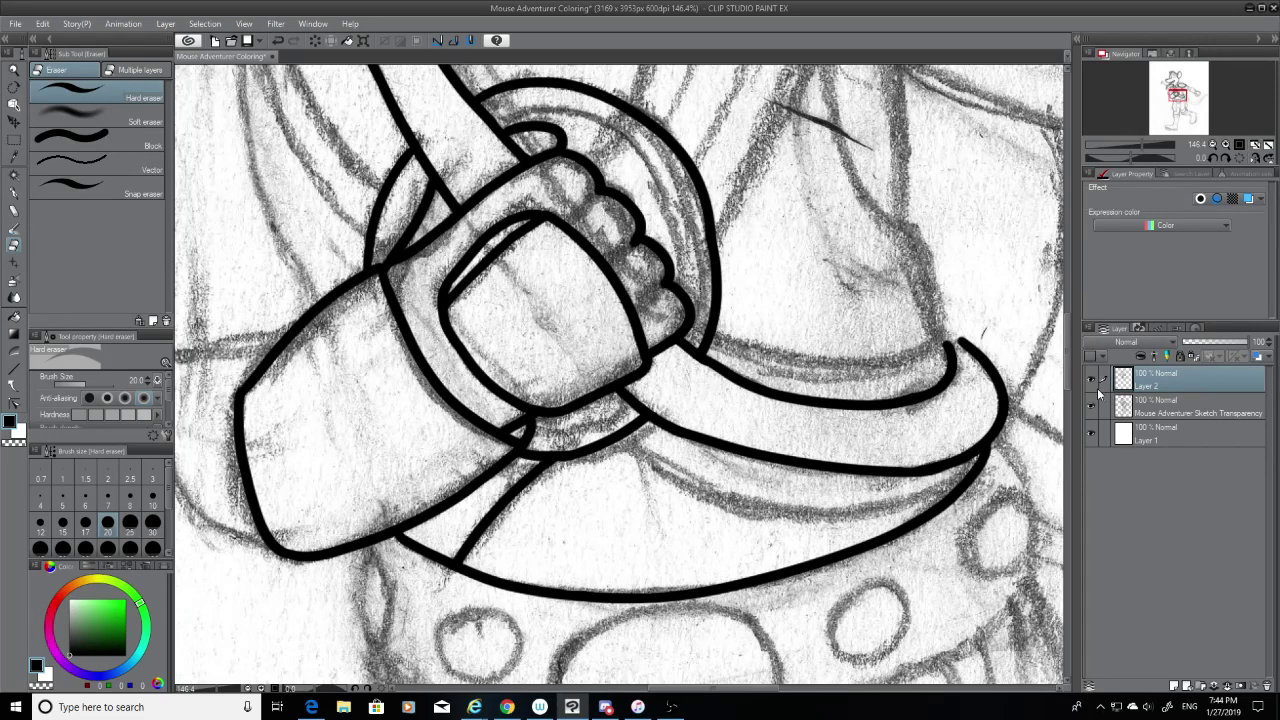
{"action": "scroll", "coordinate": [1074, 326], "scroll_direction": "up", "scroll_amount": 3}
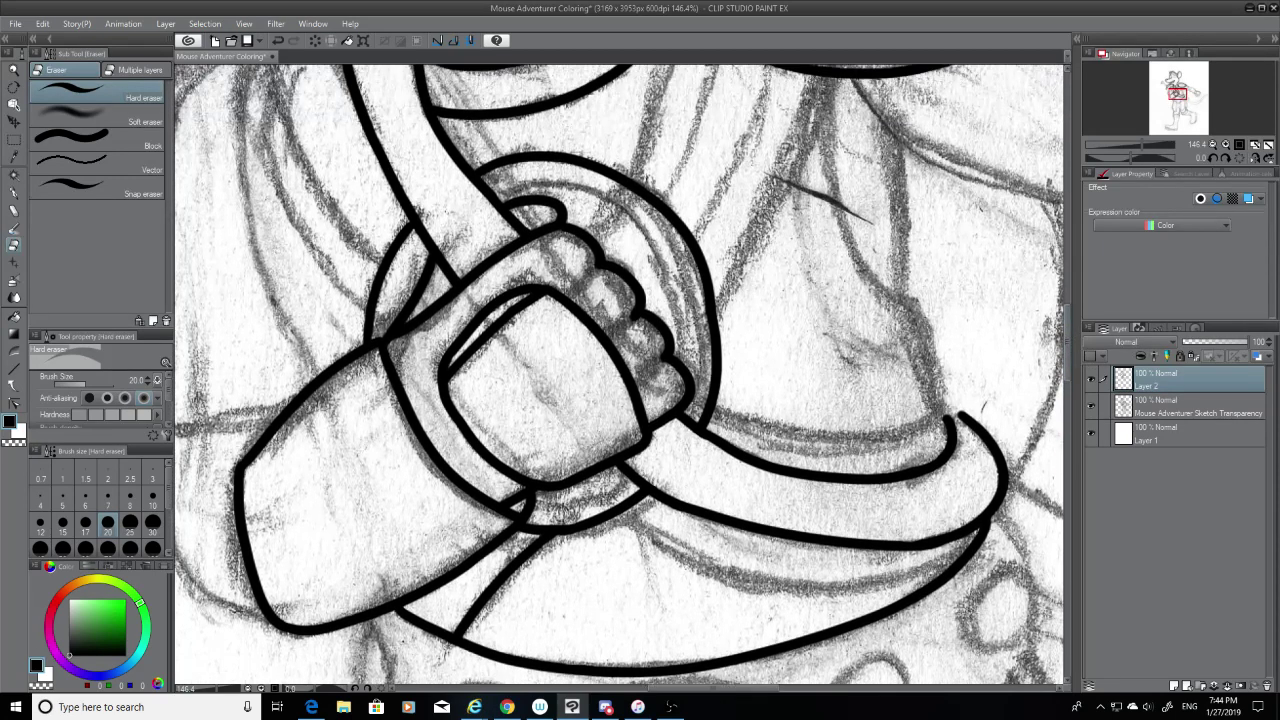
{"action": "left_click", "coordinate": [14, 194]}
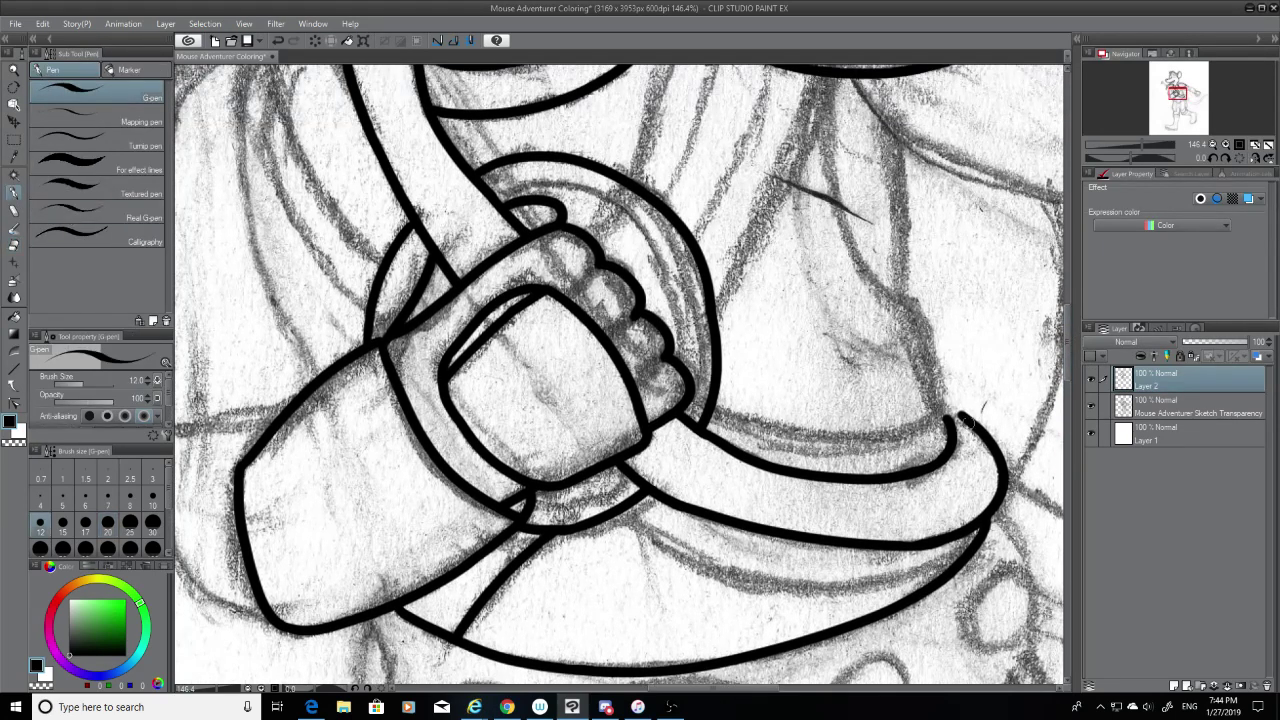
Step: Close the small gap at the sash's tip between the hook and the rounded outer end
{"action": "mouse_move", "coordinate": [964, 419]}
{"action": "left_mouse_down"}
{"action": "mouse_move", "coordinate": [945, 418]}
{"action": "mouse_move", "coordinate": [966, 420]}
{"action": "left_mouse_up"}
{"action": "key", "text": "ctrl+z"}
{"action": "key", "text": "ctrl+z"}
{"action": "key", "text": "ctrl+z"}
{"action": "key", "text": "ctrl+z"}
Step: Ink the shirt's side contour from the fold above the hip down to the sash's tip
{"action": "left_click_drag", "start_coordinate": [909, 303], "coordinate": [948, 420]}
{"action": "key", "text": "ctrl+z"}
{"action": "left_click_drag", "start_coordinate": [909, 304], "coordinate": [947, 416]}
{"action": "key", "text": "ctrl+z"}
{"action": "left_click_drag", "start_coordinate": [912, 302], "coordinate": [946, 382]}
{"action": "key", "text": "ctrl+z"}
{"action": "left_click_drag", "start_coordinate": [912, 300], "coordinate": [946, 382]}
{"action": "key", "text": "ctrl+z"}
{"action": "left_click_drag", "start_coordinate": [911, 300], "coordinate": [947, 395]}
{"action": "key", "text": "ctrl+z"}
{"action": "left_click_drag", "start_coordinate": [910, 300], "coordinate": [949, 398]}
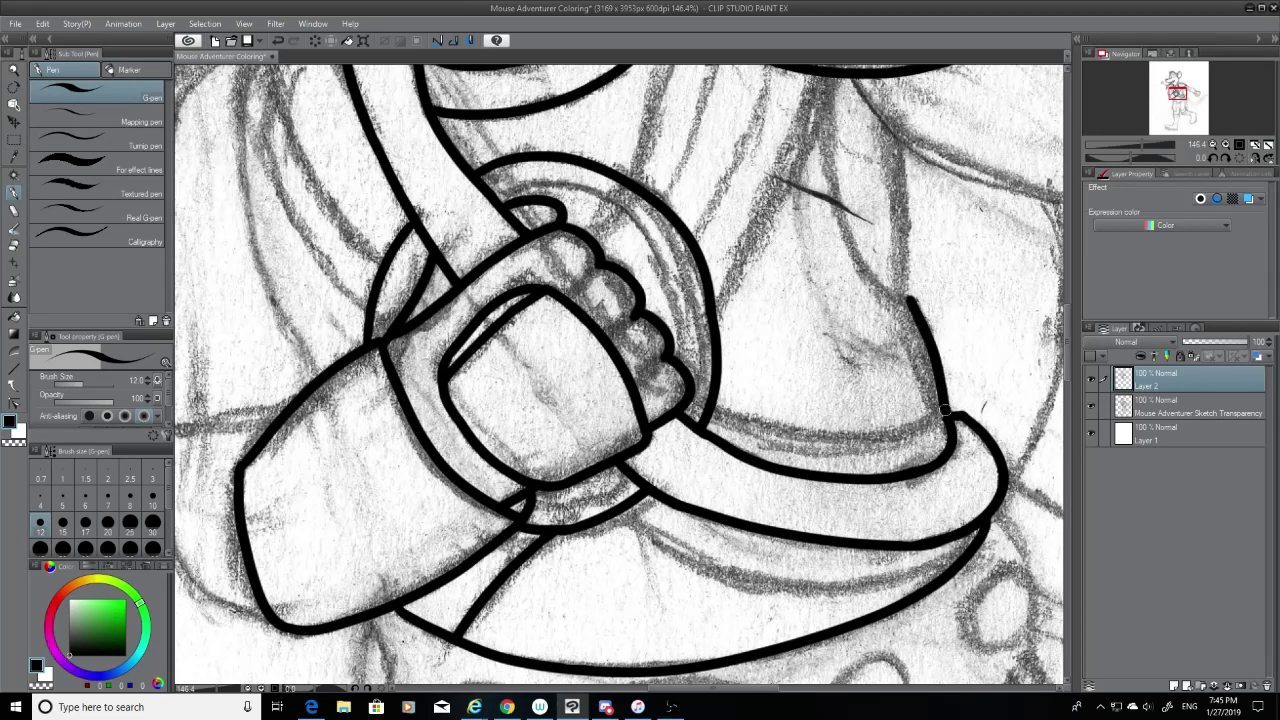
Step: Redraw the shirt's side contour above the sash's tip as one smooth, slightly bowed G-pen line
{"action": "key", "text": "ctrl+z"}
{"action": "left_click_drag", "start_coordinate": [911, 298], "coordinate": [945, 398]}
{"action": "key", "text": "ctrl+z"}
{"action": "key", "text": "ctrl+z"}
{"action": "key", "text": "ctrl+z"}
{"action": "left_click_drag", "start_coordinate": [911, 298], "coordinate": [948, 424]}
{"action": "key", "text": "ctrl+z"}
{"action": "key", "text": "ctrl+z"}
{"action": "key", "text": "ctrl+z"}
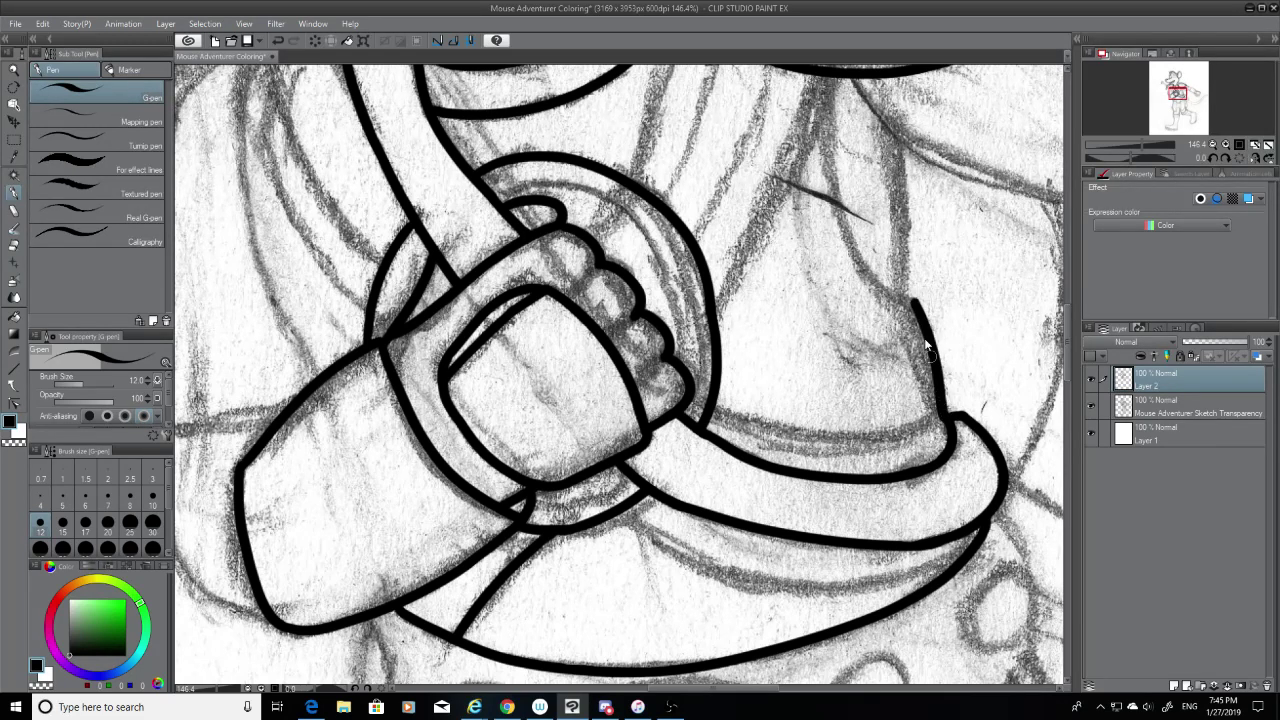
{"action": "key", "text": "ctrl+z"}
{"action": "left_click_drag", "start_coordinate": [911, 298], "coordinate": [948, 418]}
{"action": "key", "text": "ctrl+z"}
{"action": "left_click_drag", "start_coordinate": [912, 298], "coordinate": [950, 425]}
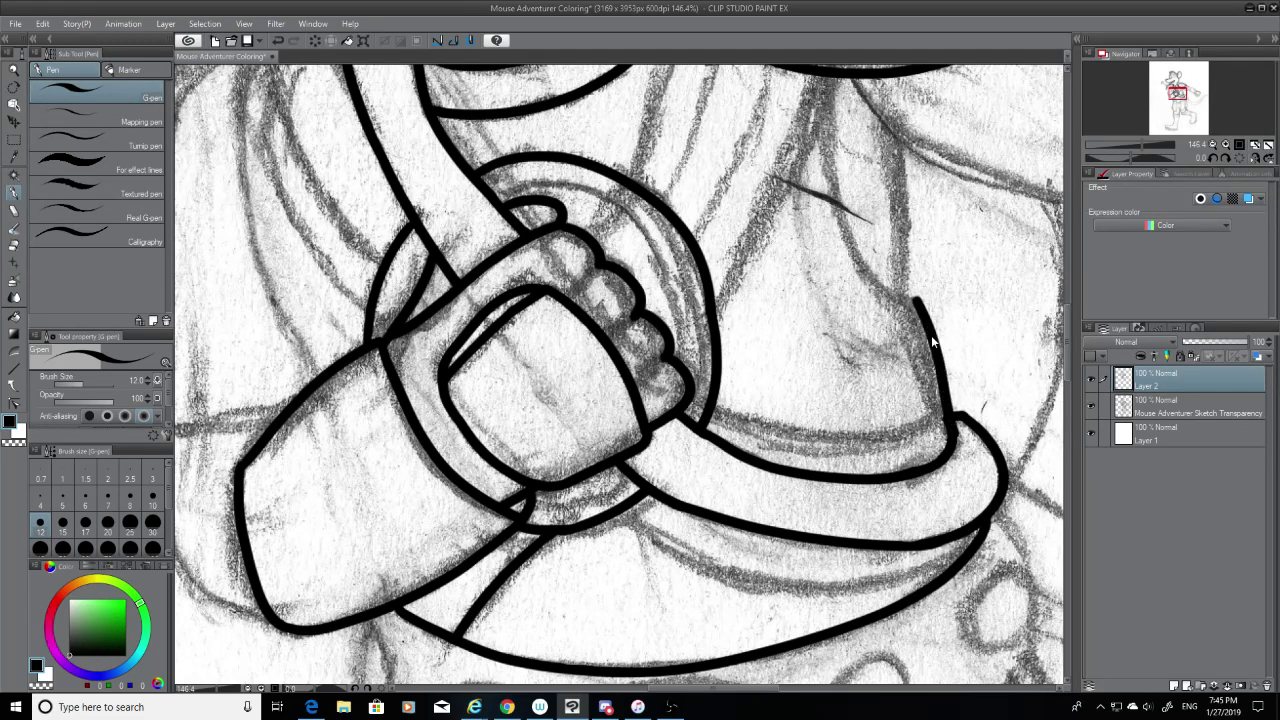
{"action": "key", "text": "ctrl+z"}
{"action": "left_click_drag", "start_coordinate": [912, 298], "coordinate": [950, 420]}
Step: Ink the shirt's inner fold from the shoulder guard's lower rim to the side contour and smooth the joint with the Hard eraser
{"action": "scroll", "coordinate": [618, 375], "scroll_direction": "up", "scroll_amount": 4}
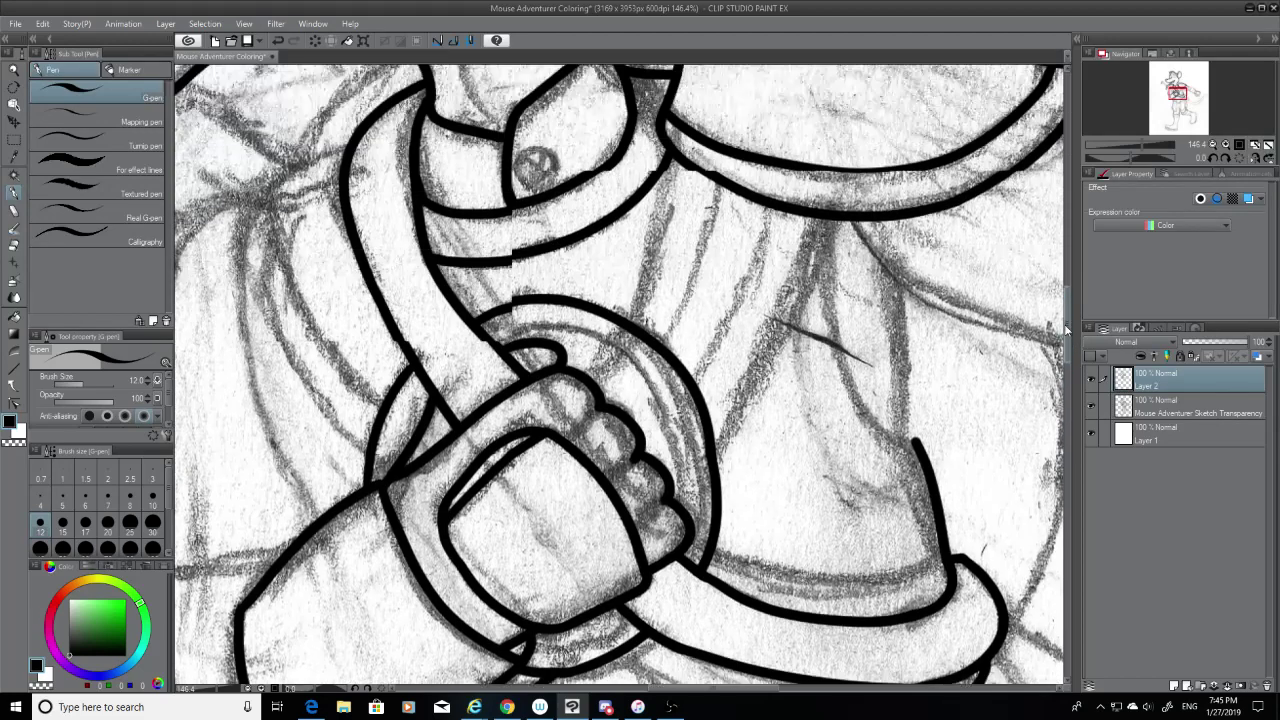
{"action": "left_click_drag", "start_coordinate": [831, 272], "coordinate": [902, 474]}
{"action": "key", "text": "ctrl+z"}
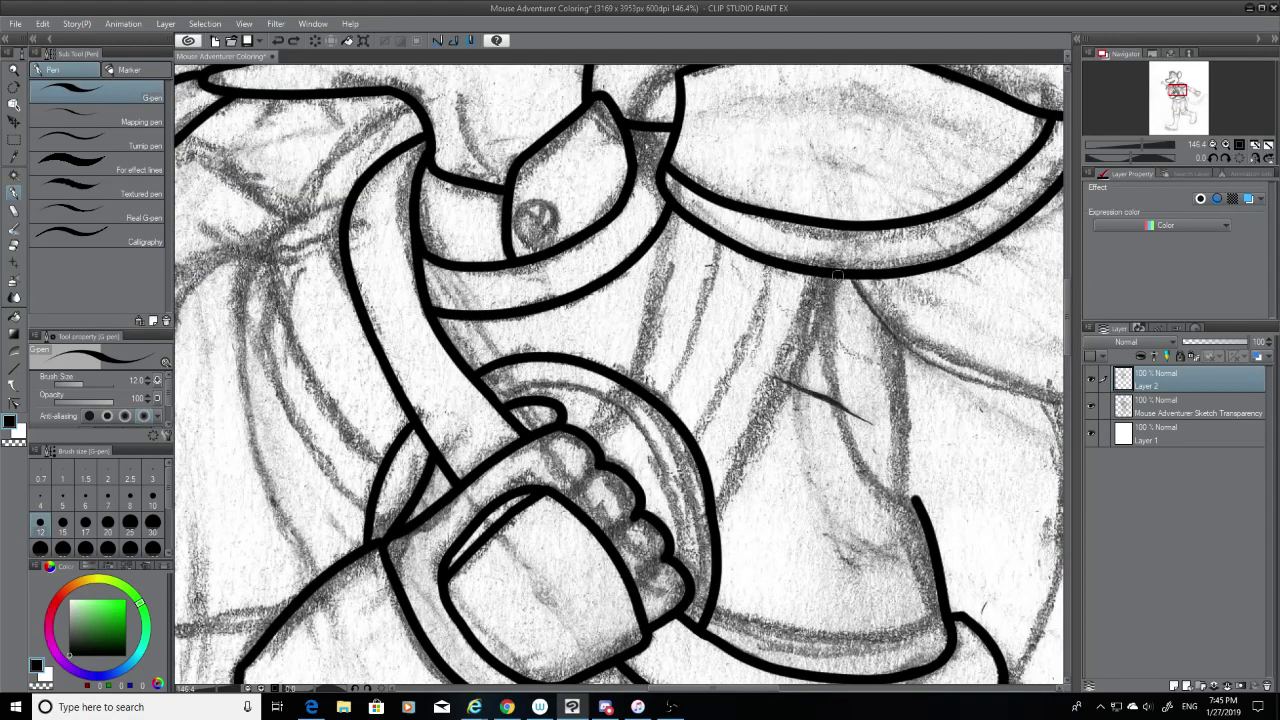
{"action": "left_click_drag", "start_coordinate": [832, 274], "coordinate": [899, 492]}
{"action": "key", "text": "ctrl+z"}
{"action": "left_click_drag", "start_coordinate": [833, 274], "coordinate": [905, 478]}
{"action": "key", "text": "ctrl+z"}
{"action": "mouse_move", "coordinate": [833, 274]}
{"action": "left_mouse_down"}
{"action": "mouse_move", "coordinate": [855, 452]}
{"action": "mouse_move", "coordinate": [904, 500]}
{"action": "left_mouse_up"}
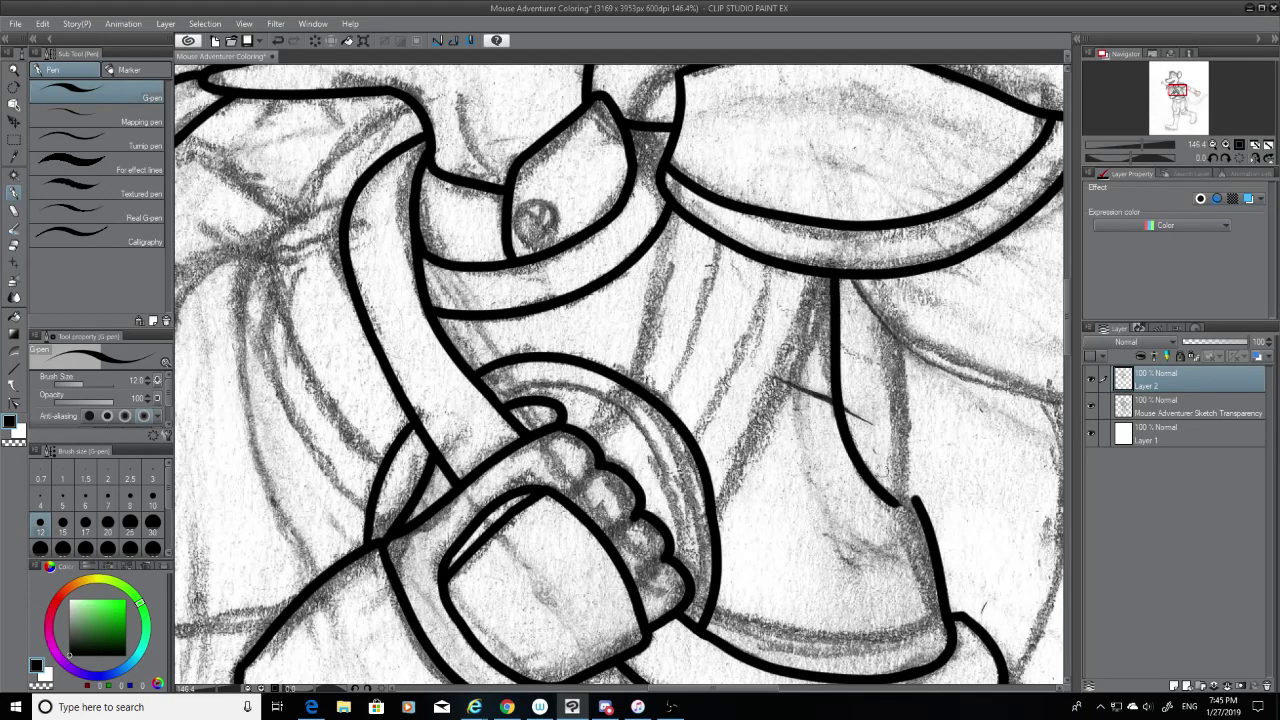
{"action": "key", "text": "ctrl+z"}
{"action": "mouse_move", "coordinate": [831, 276]}
{"action": "left_mouse_down"}
{"action": "mouse_move", "coordinate": [838, 370]}
{"action": "mouse_move", "coordinate": [910, 495]}
{"action": "left_mouse_up"}
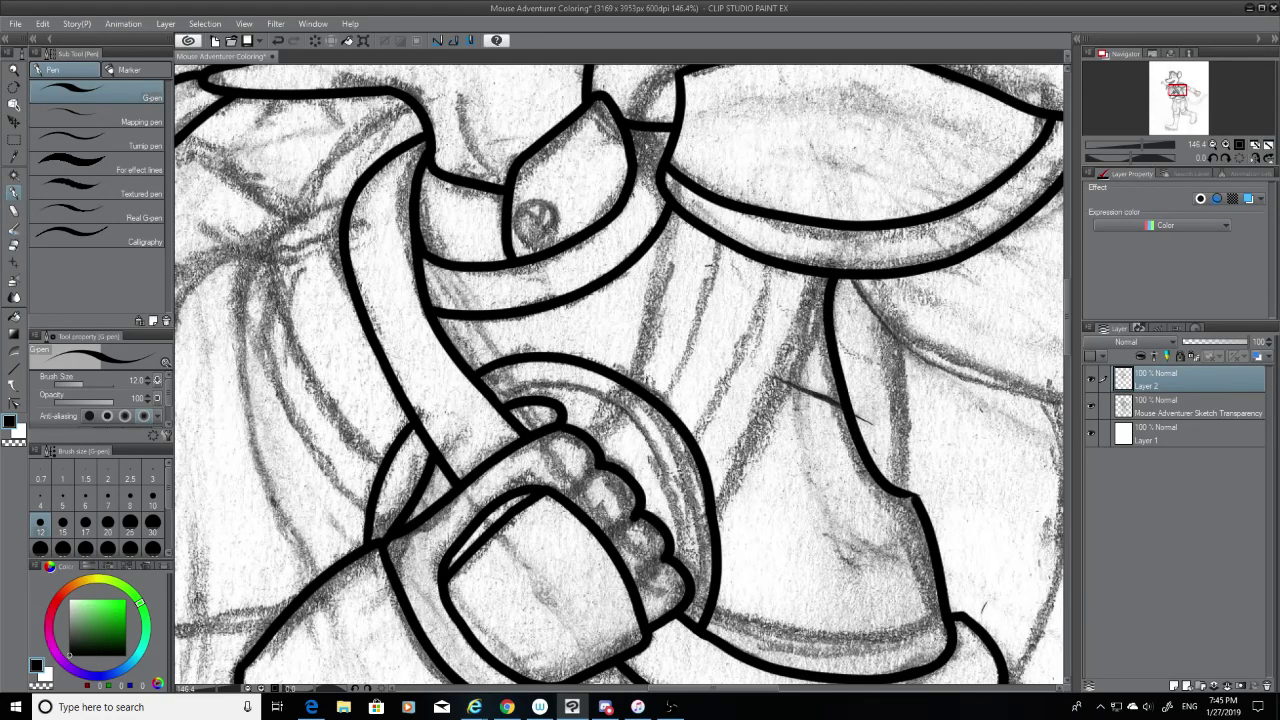
{"action": "left_click", "coordinate": [10, 248]}
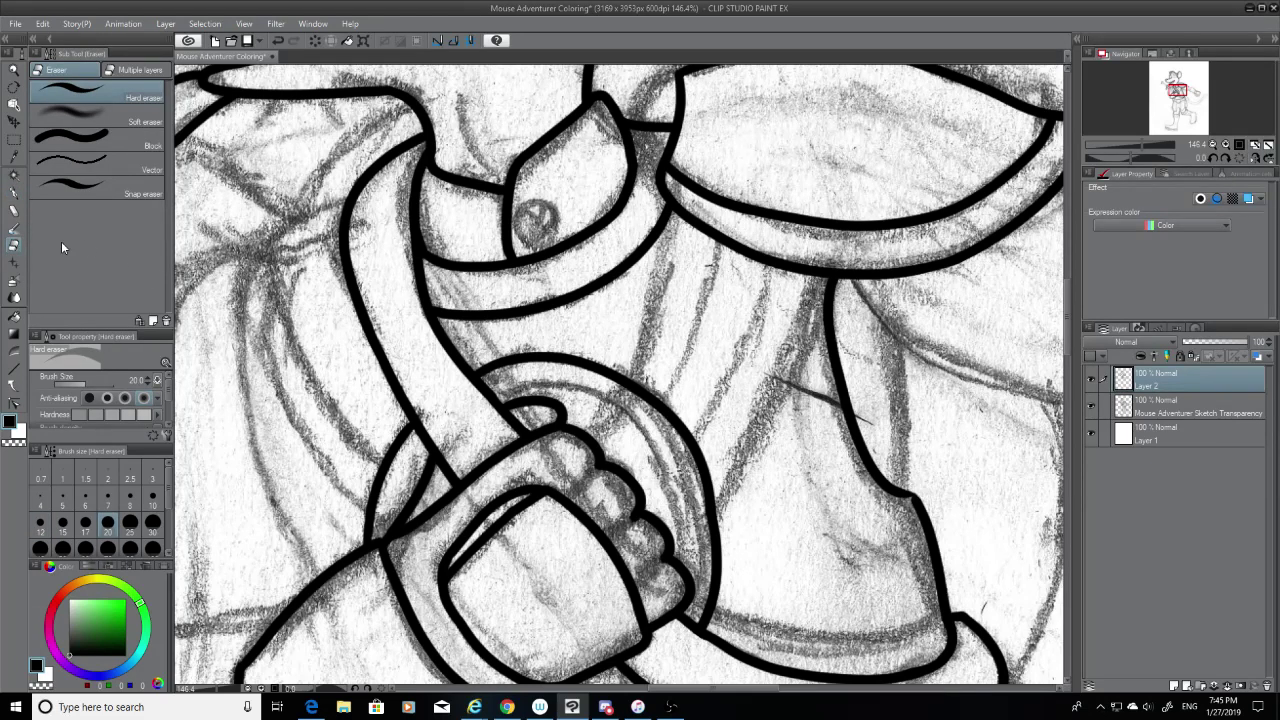
{"action": "left_click", "coordinate": [13, 194]}
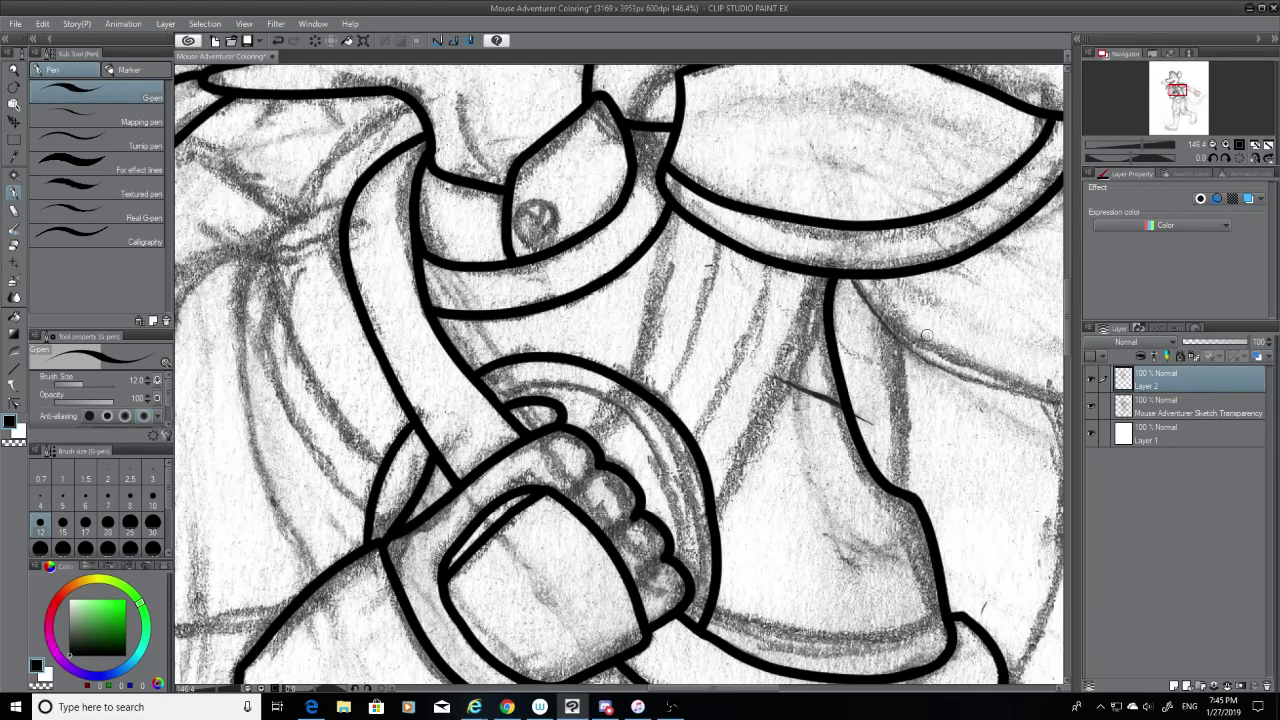
Step: Ink the outer edge of the shirt's fold from under the arm down to the side contour with the G-pen
{"action": "mouse_move", "coordinate": [898, 333]}
{"action": "left_mouse_down"}
{"action": "mouse_move", "coordinate": [914, 510]}
{"action": "mouse_move", "coordinate": [906, 387]}
{"action": "mouse_move", "coordinate": [896, 486]}
{"action": "mouse_move", "coordinate": [911, 384]}
{"action": "mouse_move", "coordinate": [911, 490]}
{"action": "left_mouse_up"}
{"action": "key", "text": "ctrl+z"}
{"action": "key", "text": "ctrl+z"}
{"action": "key", "text": "ctrl+z"}
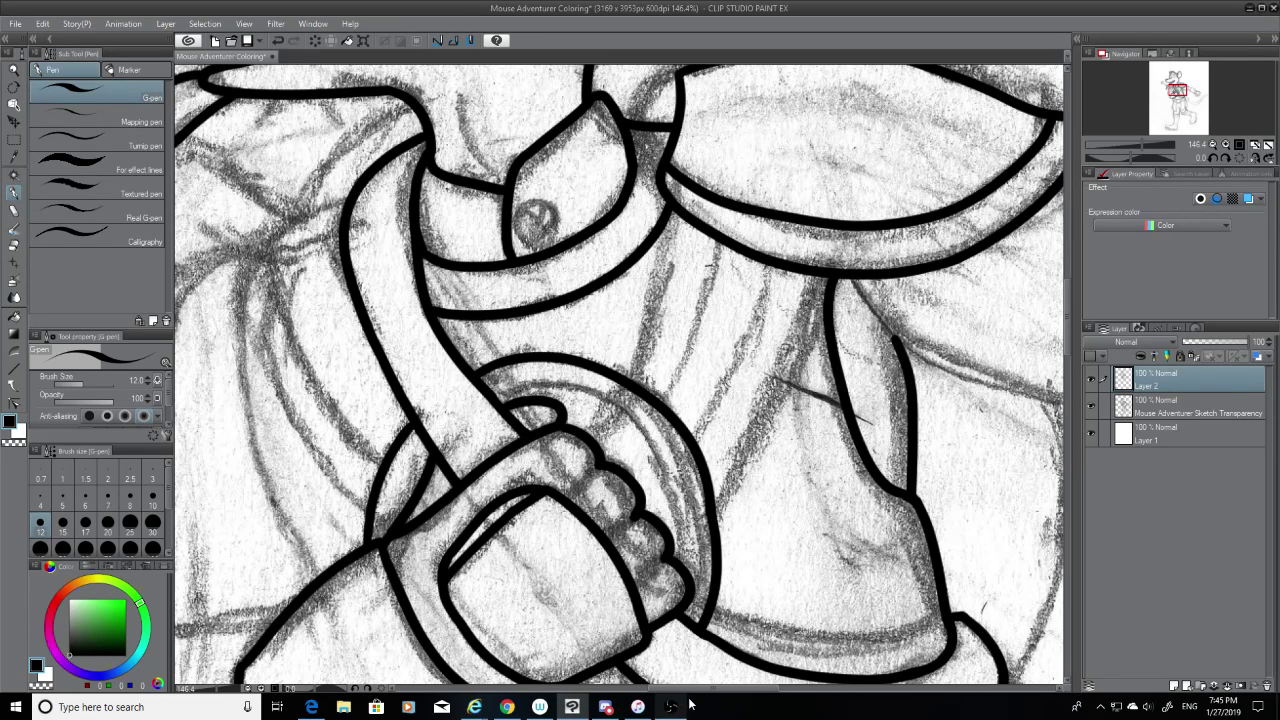
Step: Ink the outstretched arm's sleeve underside from below the shoulder guard to the sleeve opening
{"action": "left_click_drag", "start_coordinate": [718, 688], "coordinate": [769, 688]}
{"action": "mouse_move", "coordinate": [516, 282]}
{"action": "left_mouse_down"}
{"action": "mouse_move", "coordinate": [530, 305]}
{"action": "mouse_move", "coordinate": [782, 414]}
{"action": "left_mouse_up"}
{"action": "key", "text": "ctrl+z"}
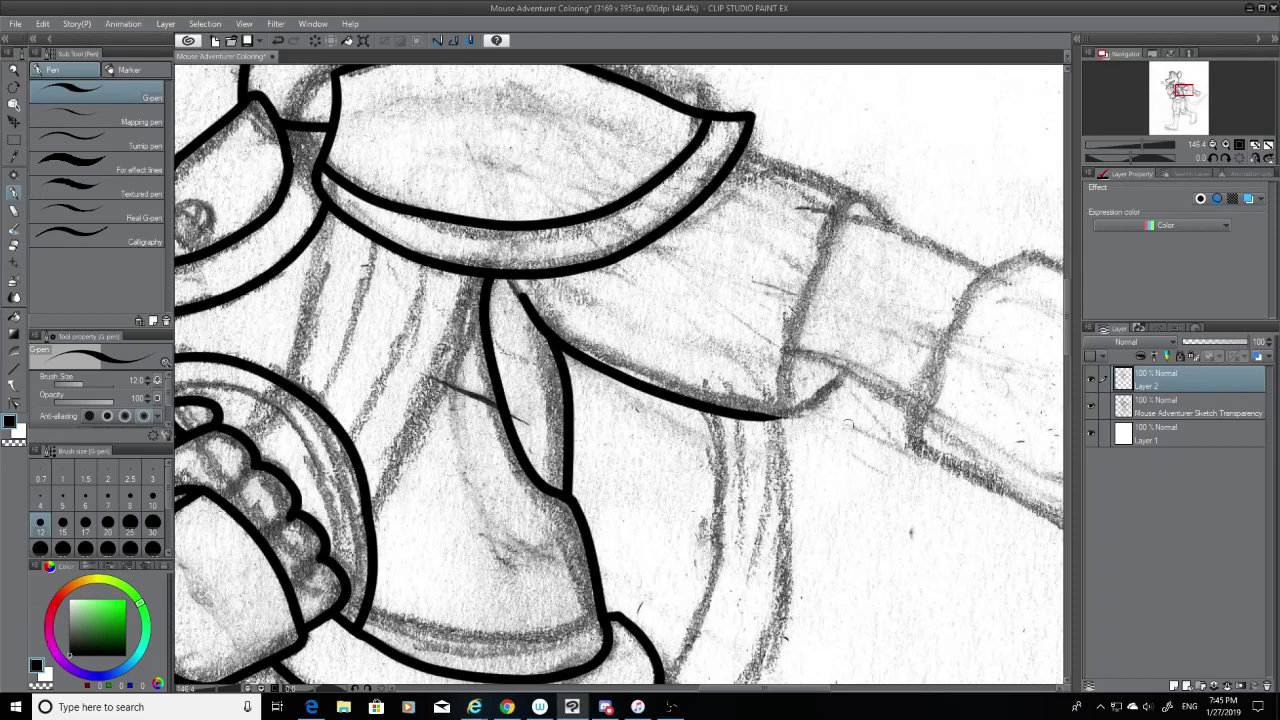
Step: Ink the short upturned curve at the bottom of the sleeve opening, joining it smoothly to the sleeve's underside
{"action": "left_click_drag", "start_coordinate": [843, 376], "coordinate": [786, 416]}
{"action": "key", "text": "ctrl+z"}
{"action": "left_click_drag", "start_coordinate": [846, 374], "coordinate": [750, 431]}
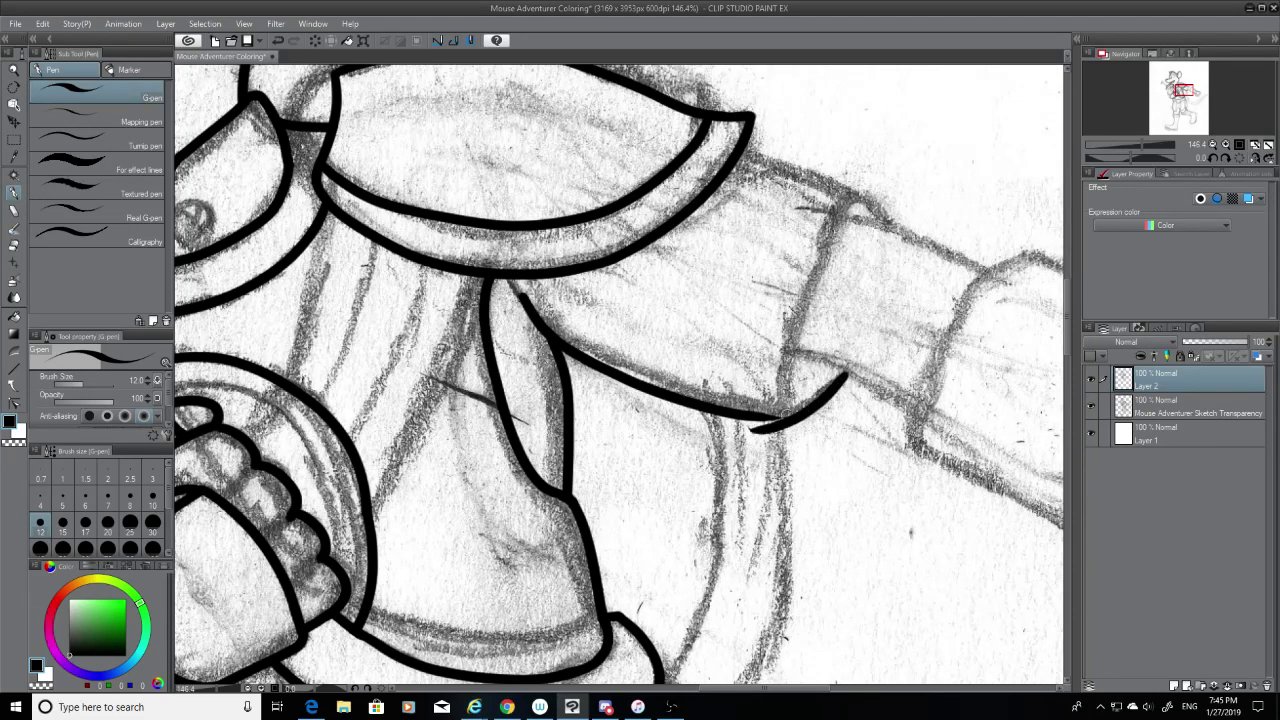
{"action": "key", "text": "ctrl+z"}
{"action": "left_click_drag", "start_coordinate": [846, 374], "coordinate": [762, 424]}
{"action": "key", "text": "ctrl+z"}
{"action": "key", "text": "ctrl+z"}
{"action": "key", "text": "ctrl+z"}
{"action": "left_click_drag", "start_coordinate": [850, 368], "coordinate": [768, 418]}
{"action": "key", "text": "ctrl+z"}
{"action": "key", "text": "ctrl+z"}
{"action": "left_click_drag", "start_coordinate": [848, 370], "coordinate": [768, 418]}
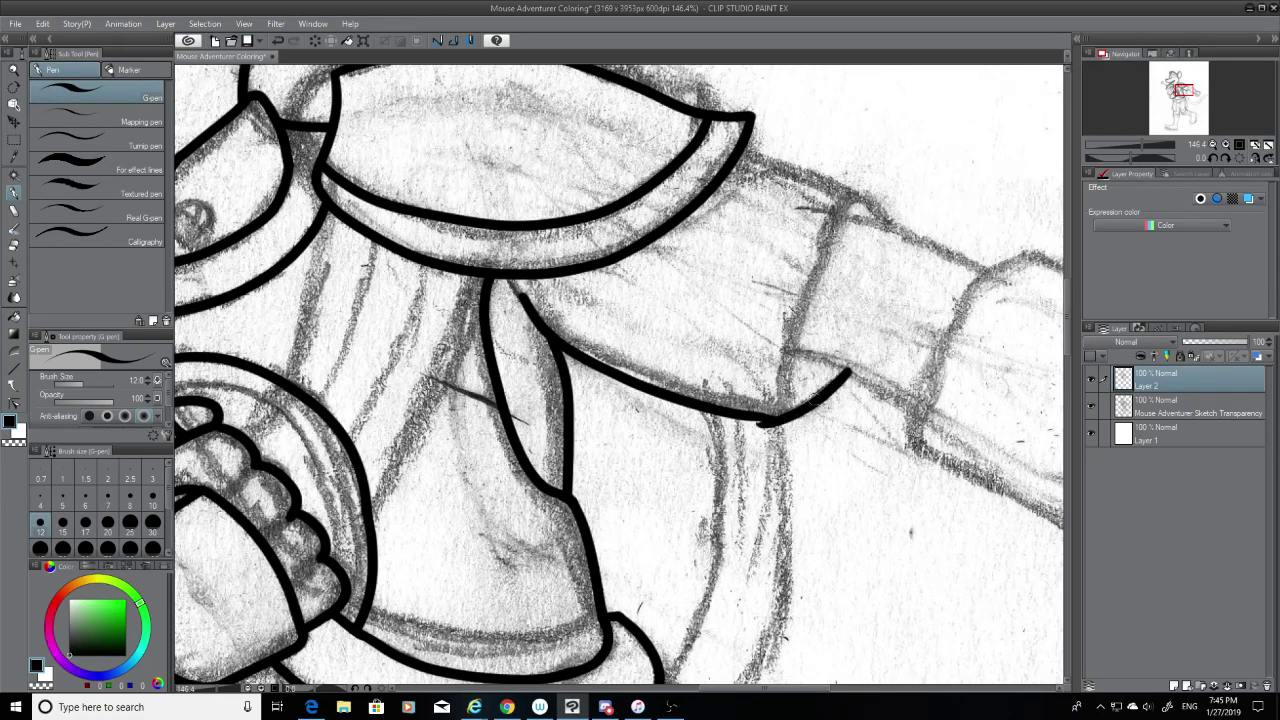
{"action": "key", "text": "ctrl+z"}
{"action": "mouse_move", "coordinate": [847, 374]}
{"action": "left_mouse_down"}
{"action": "mouse_move", "coordinate": [766, 422]}
{"action": "mouse_move", "coordinate": [780, 414]}
{"action": "left_mouse_up"}
{"action": "key", "text": "ctrl+z"}
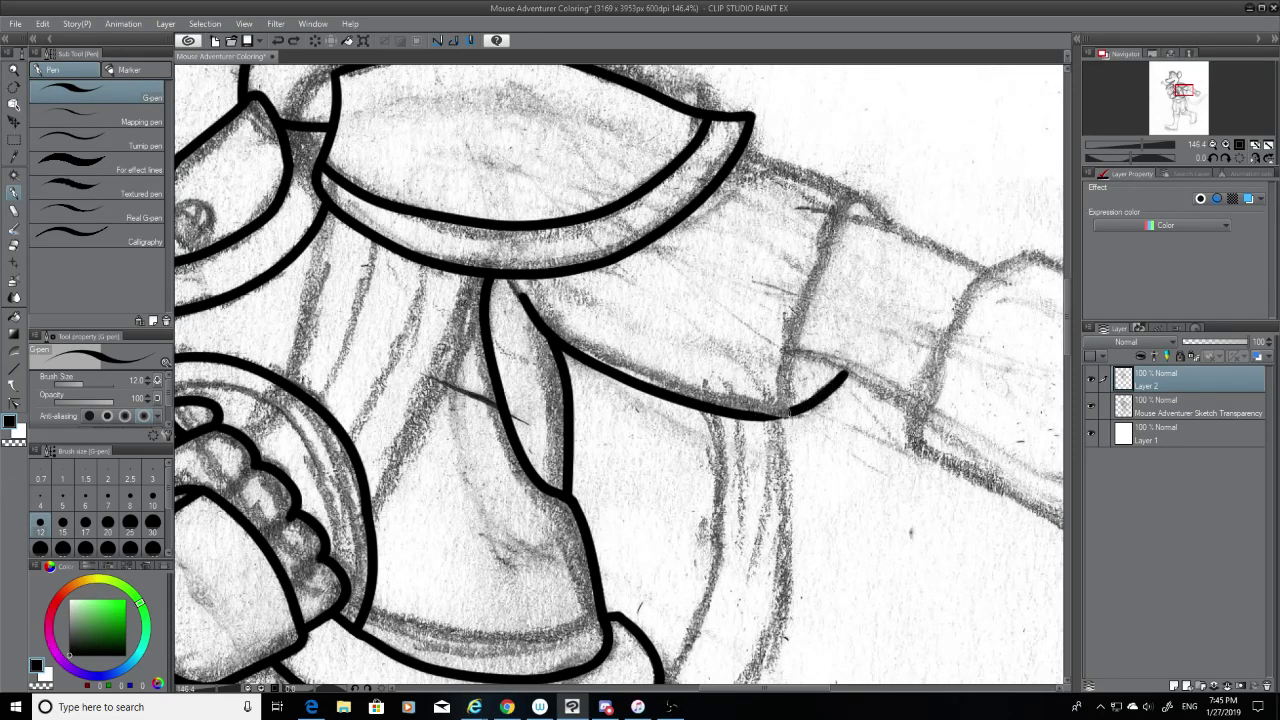
{"action": "key", "text": "ctrl+z"}
{"action": "left_click_drag", "start_coordinate": [844, 374], "coordinate": [778, 412]}
{"action": "key", "text": "ctrl+z"}
{"action": "mouse_move", "coordinate": [848, 370]}
{"action": "left_mouse_down"}
{"action": "mouse_move", "coordinate": [762, 424]}
{"action": "mouse_move", "coordinate": [818, 404]}
{"action": "left_mouse_up"}
{"action": "key", "text": "ctrl+z"}
{"action": "key", "text": "ctrl+z"}
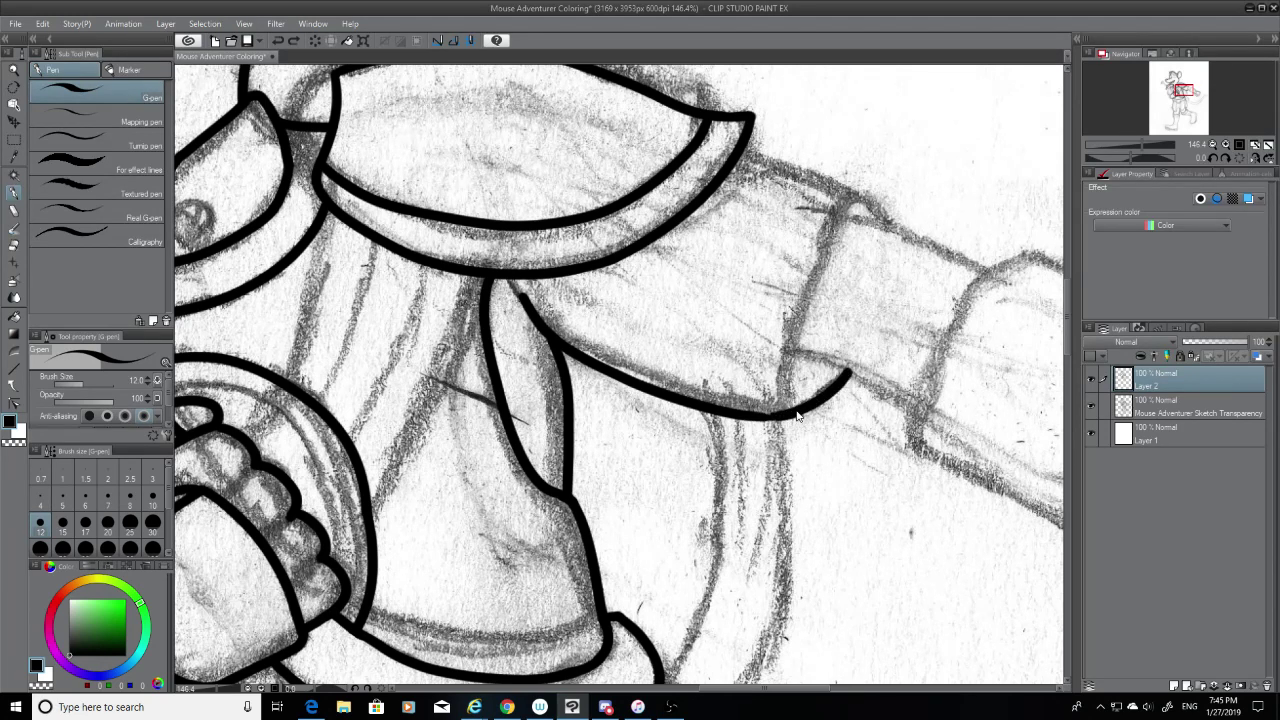
{"action": "key", "text": "ctrl+z"}
{"action": "left_click_drag", "start_coordinate": [766, 414], "coordinate": [812, 405]}
Step: Ink the sleeve opening's curved edge from its lower corner up to the small hook over the forearm
{"action": "scroll", "coordinate": [1068, 324], "scroll_direction": "up", "scroll_amount": 3}
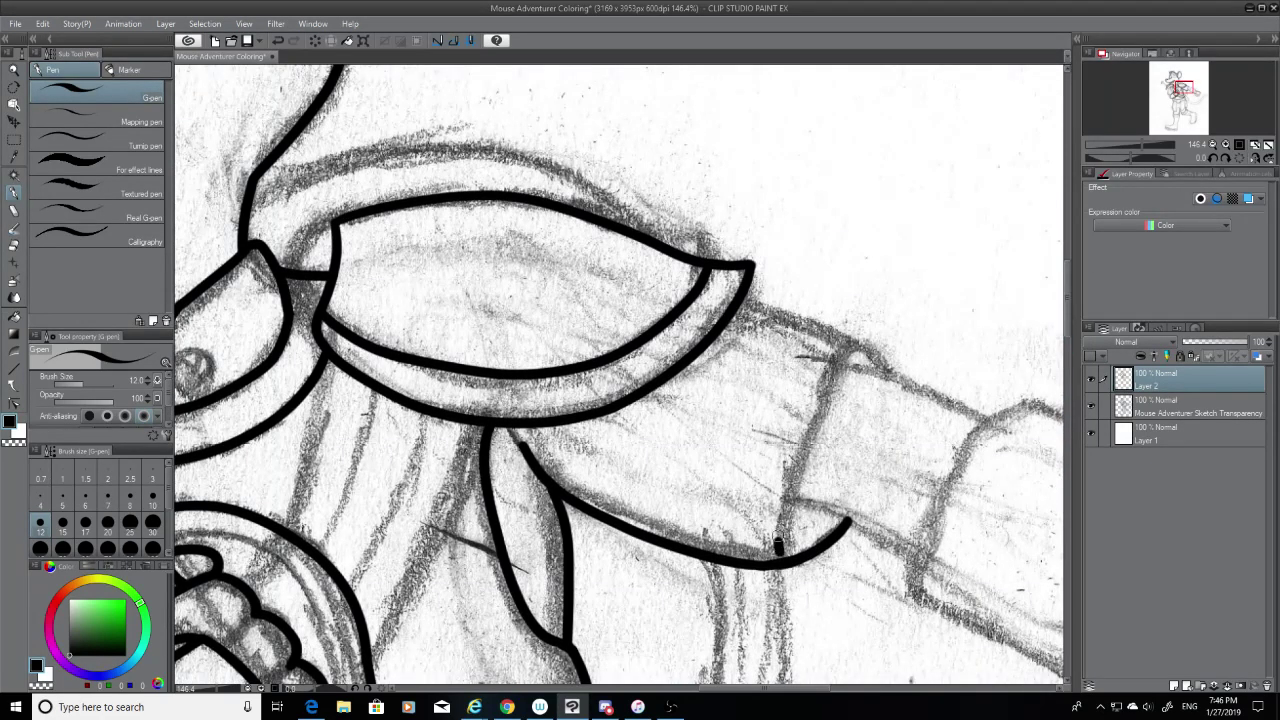
{"action": "left_click_drag", "start_coordinate": [789, 565], "coordinate": [855, 352]}
{"action": "key", "text": "ctrl+z"}
{"action": "left_click_drag", "start_coordinate": [780, 566], "coordinate": [880, 335]}
{"action": "key", "text": "ctrl+z"}
{"action": "mouse_move", "coordinate": [786, 553]}
{"action": "left_mouse_down"}
{"action": "mouse_move", "coordinate": [850, 358]}
{"action": "mouse_move", "coordinate": [888, 375]}
{"action": "left_mouse_up"}
{"action": "key", "text": "ctrl+z"}
{"action": "key", "text": "ctrl+z"}
{"action": "key", "text": "ctrl+z"}
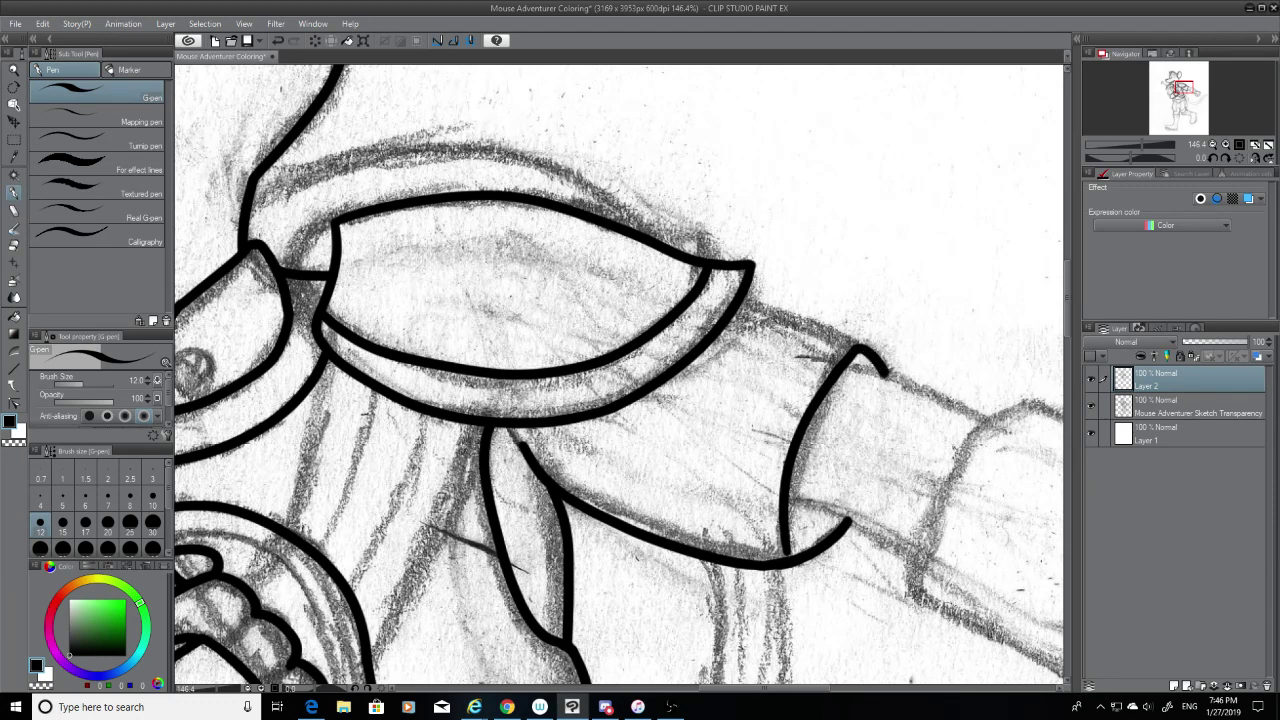
Step: Ink the forearm's straight upper edge from the sleeve opening to the bracer
{"action": "left_click_drag", "start_coordinate": [737, 689], "coordinate": [768, 694]}
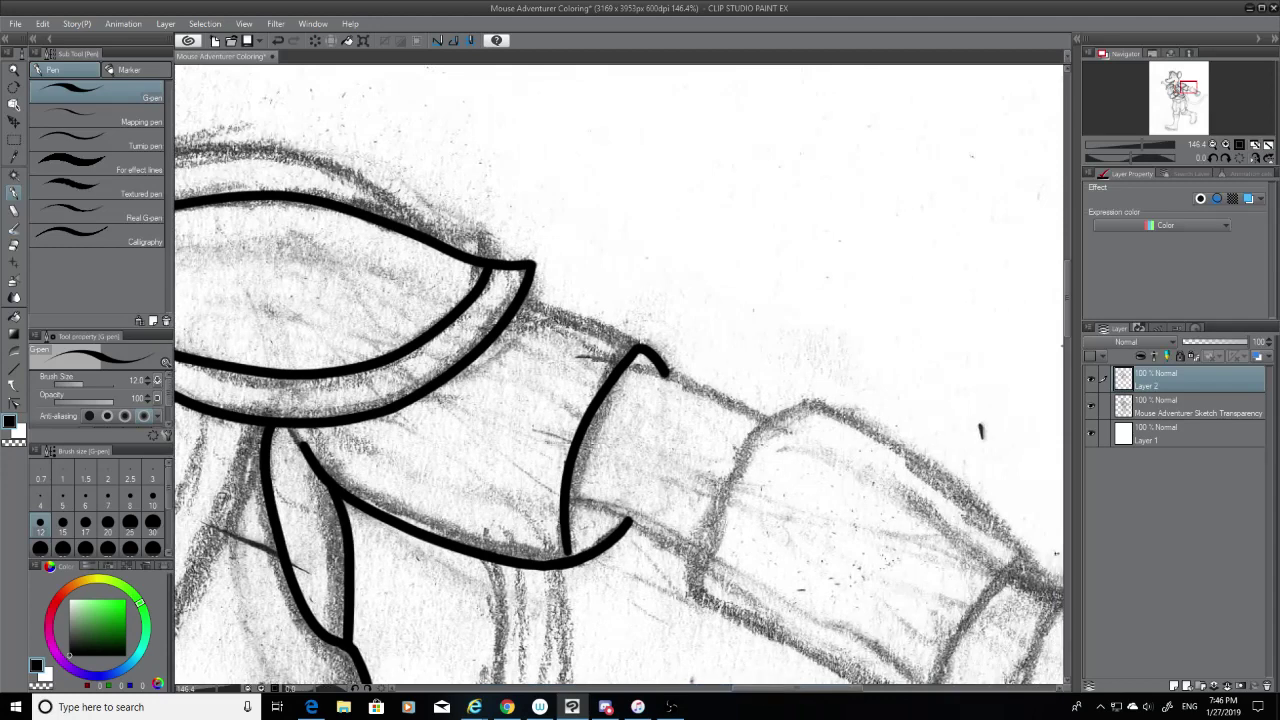
{"action": "left_click_drag", "start_coordinate": [633, 354], "coordinate": [775, 434]}
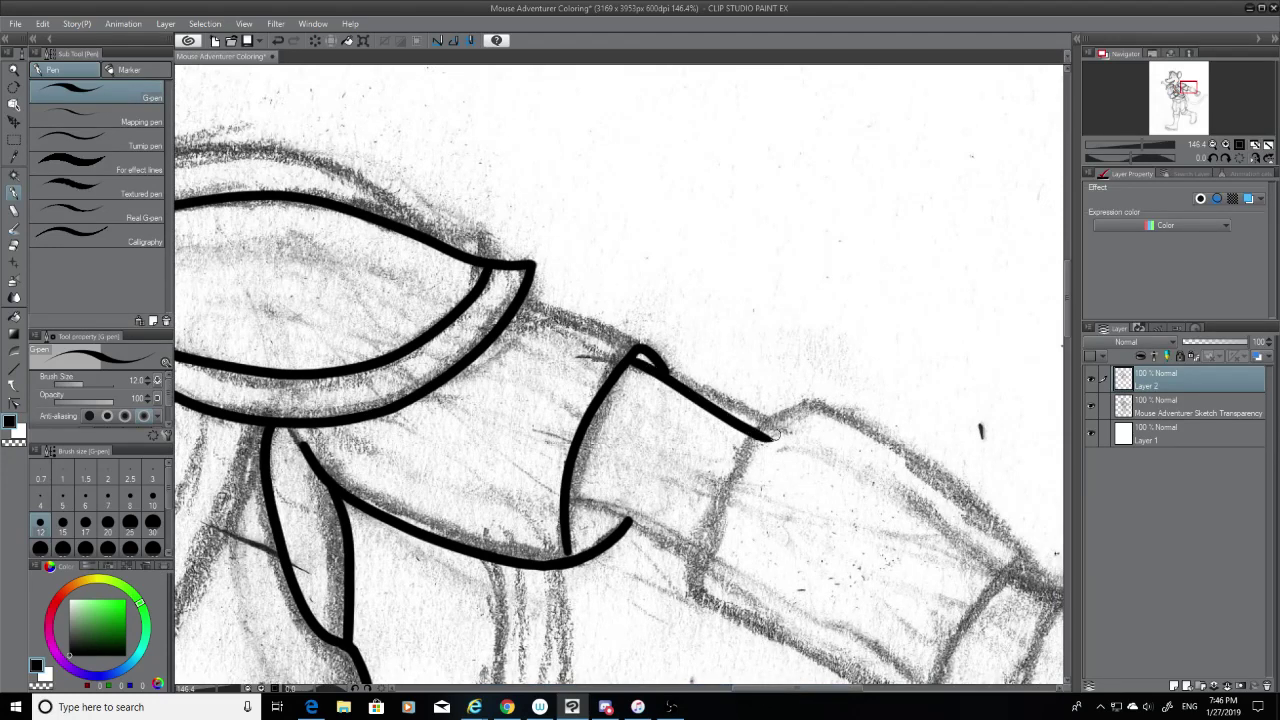
{"action": "key", "text": "ctrl+z"}
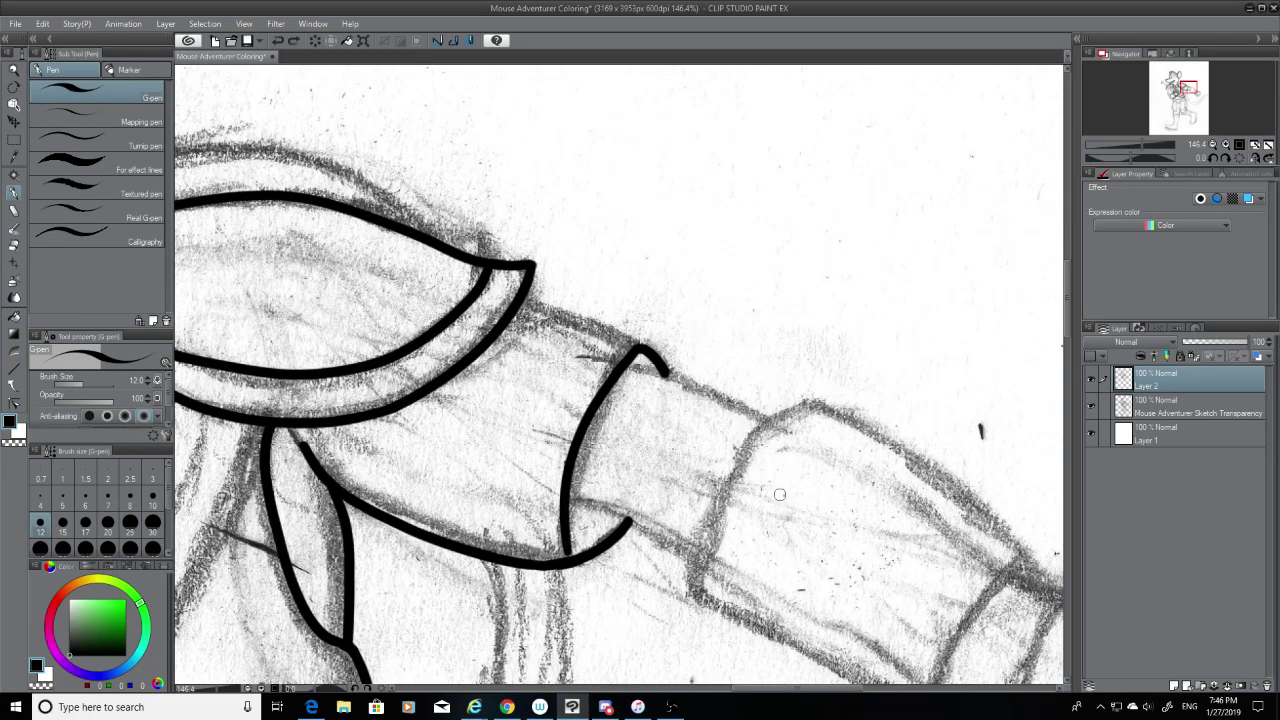
{"action": "left_click_drag", "start_coordinate": [628, 364], "coordinate": [764, 428]}
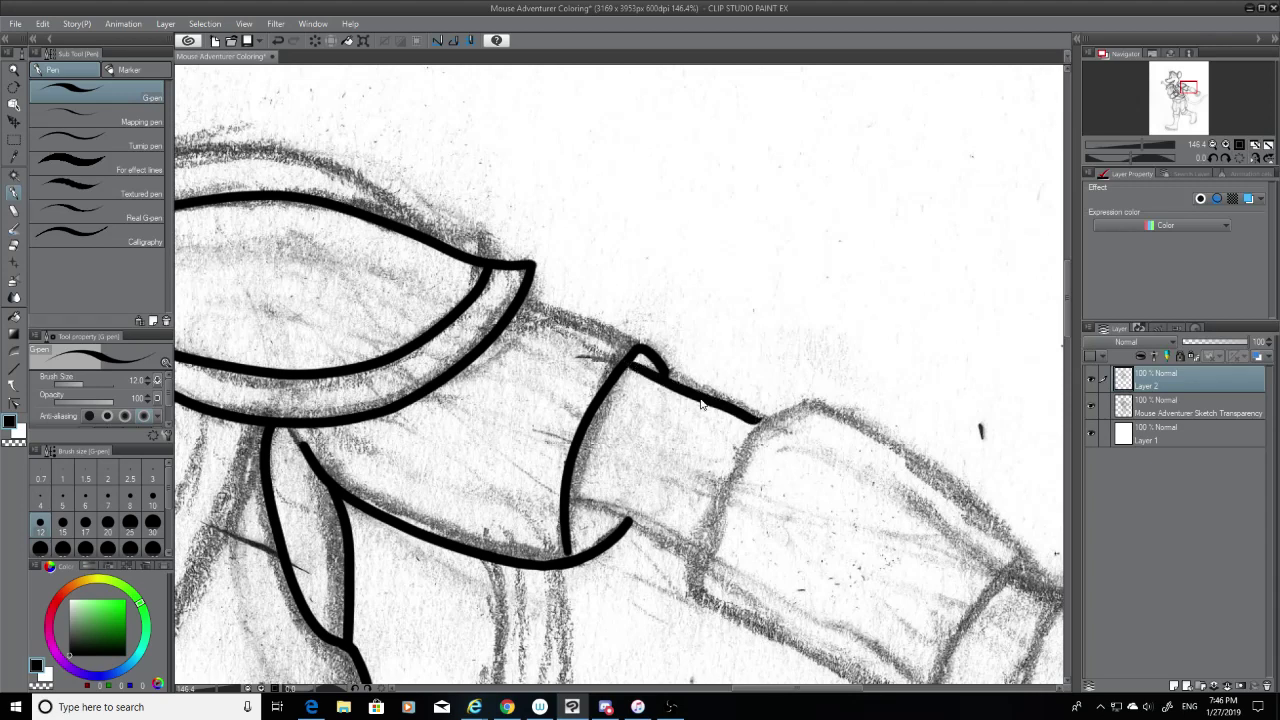
{"action": "key", "text": "ctrl+z"}
{"action": "left_click_drag", "start_coordinate": [628, 362], "coordinate": [815, 446]}
{"action": "key", "text": "ctrl+z"}
{"action": "left_click_drag", "start_coordinate": [626, 362], "coordinate": [810, 442]}
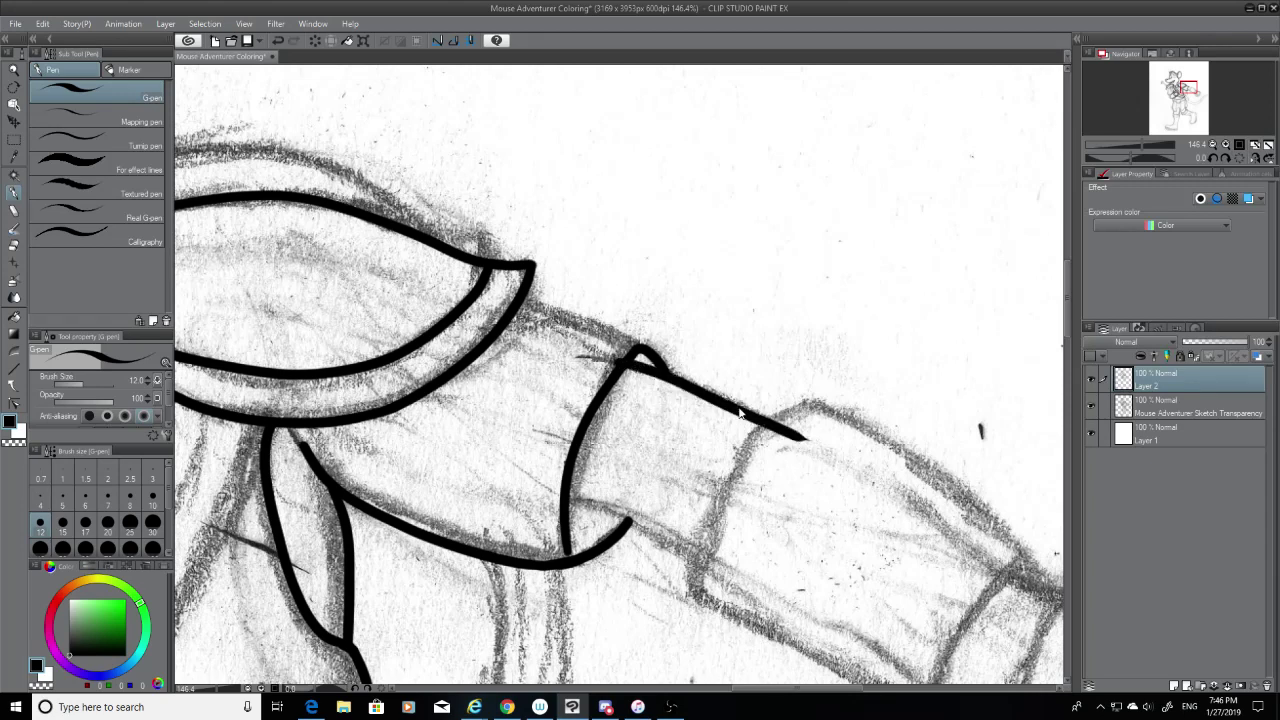
{"action": "key", "text": "ctrl+z"}
{"action": "mouse_move", "coordinate": [626, 364]}
{"action": "left_mouse_down"}
{"action": "mouse_move", "coordinate": [815, 441]}
{"action": "mouse_move", "coordinate": [784, 418]}
{"action": "left_mouse_up"}
Step: Ink the forearm's lower edge from the sleeve opening to the bracer
{"action": "left_click", "coordinate": [15, 245]}
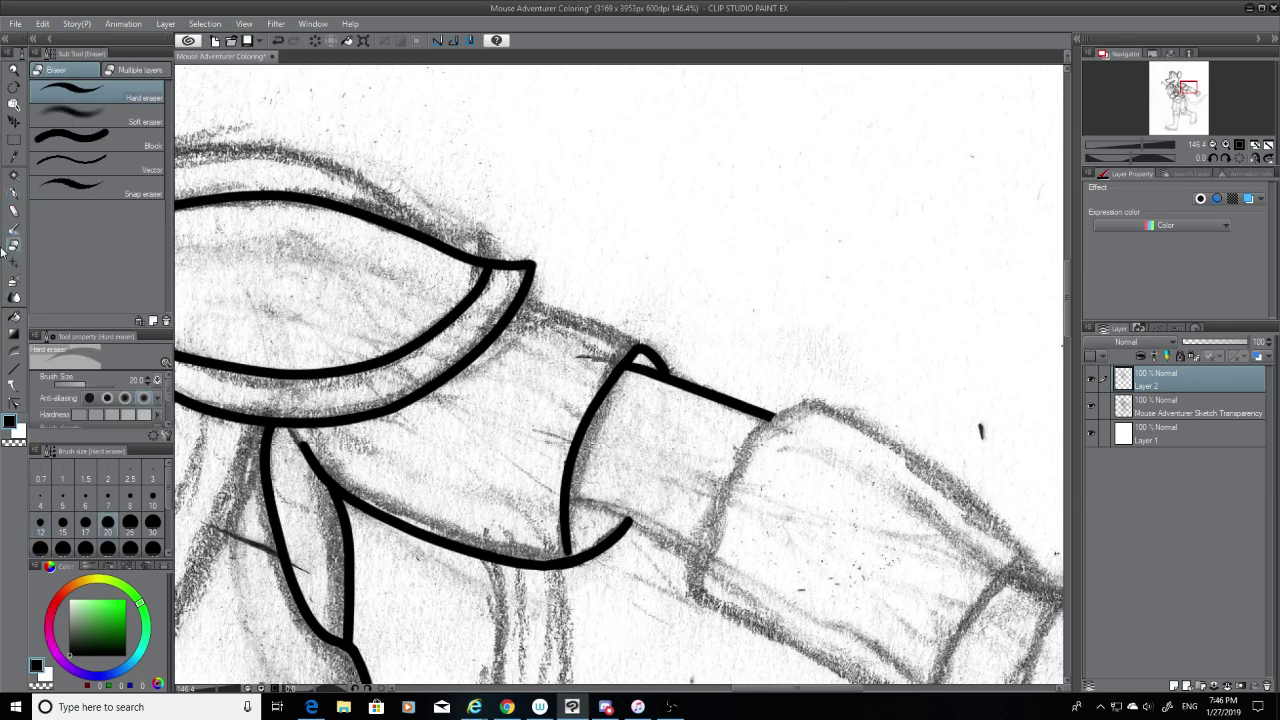
{"action": "left_click", "coordinate": [14, 192]}
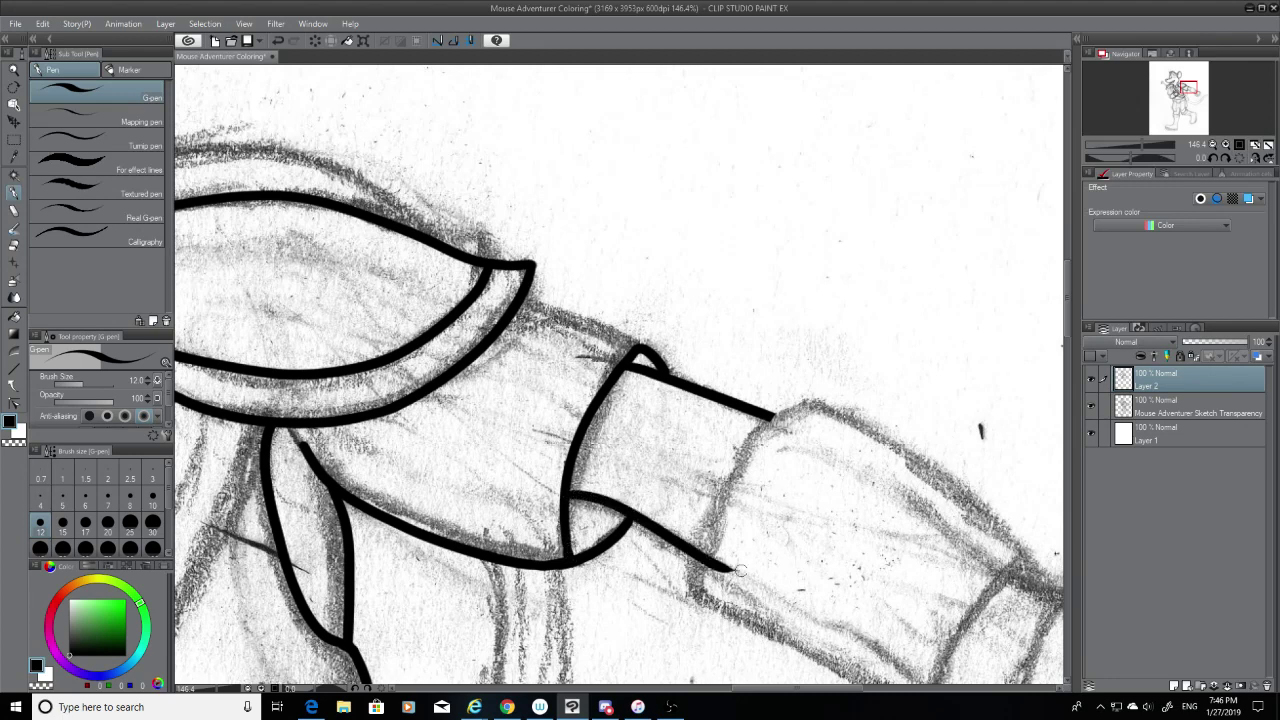
{"action": "left_click_drag", "start_coordinate": [565, 502], "coordinate": [700, 563]}
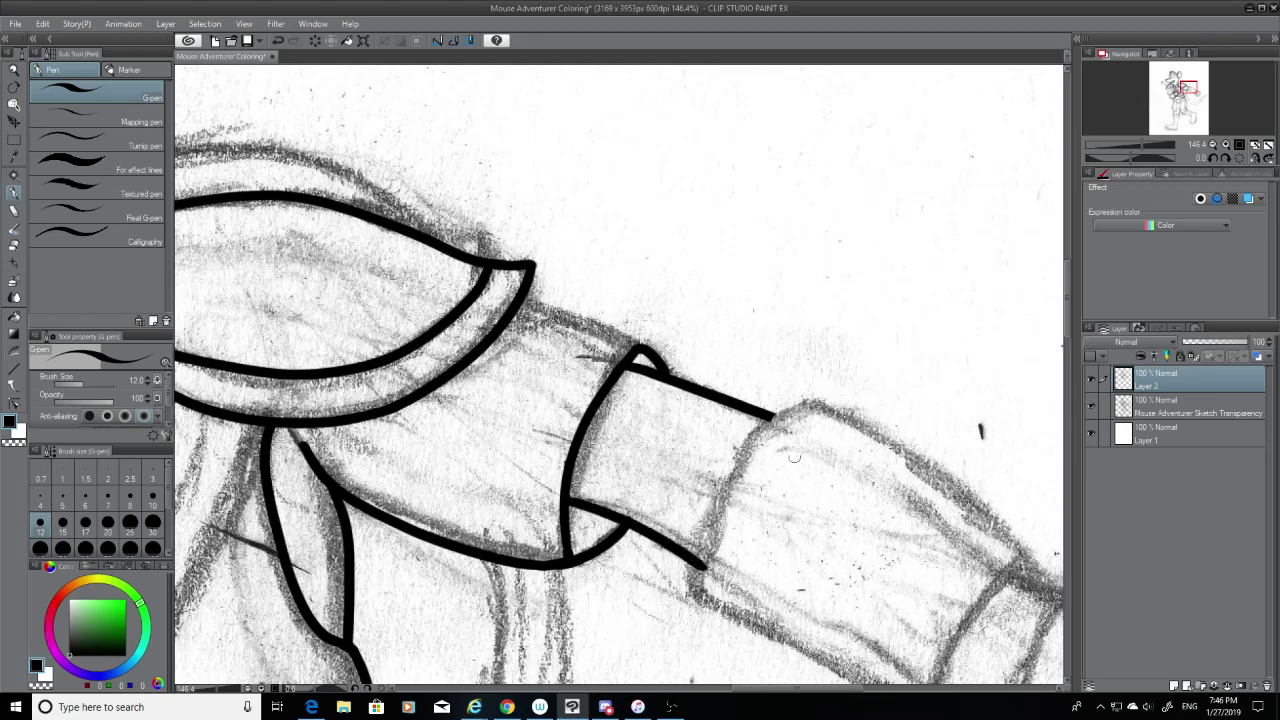
Step: Ink the bracer's curved elbow-side edge, from its rounded upper corner down past the forearm's lower edge
{"action": "mouse_move", "coordinate": [800, 406]}
{"action": "left_mouse_down"}
{"action": "mouse_move", "coordinate": [700, 588]}
{"action": "mouse_move", "coordinate": [771, 417]}
{"action": "mouse_move", "coordinate": [812, 402]}
{"action": "left_mouse_up"}
{"action": "key", "text": "ctrl+z"}
{"action": "key", "text": "ctrl+z"}
{"action": "key", "text": "ctrl+z"}
{"action": "key", "text": "ctrl+z"}
{"action": "key", "text": "ctrl+z"}
{"action": "key", "text": "ctrl+z"}
{"action": "key", "text": "ctrl+z"}
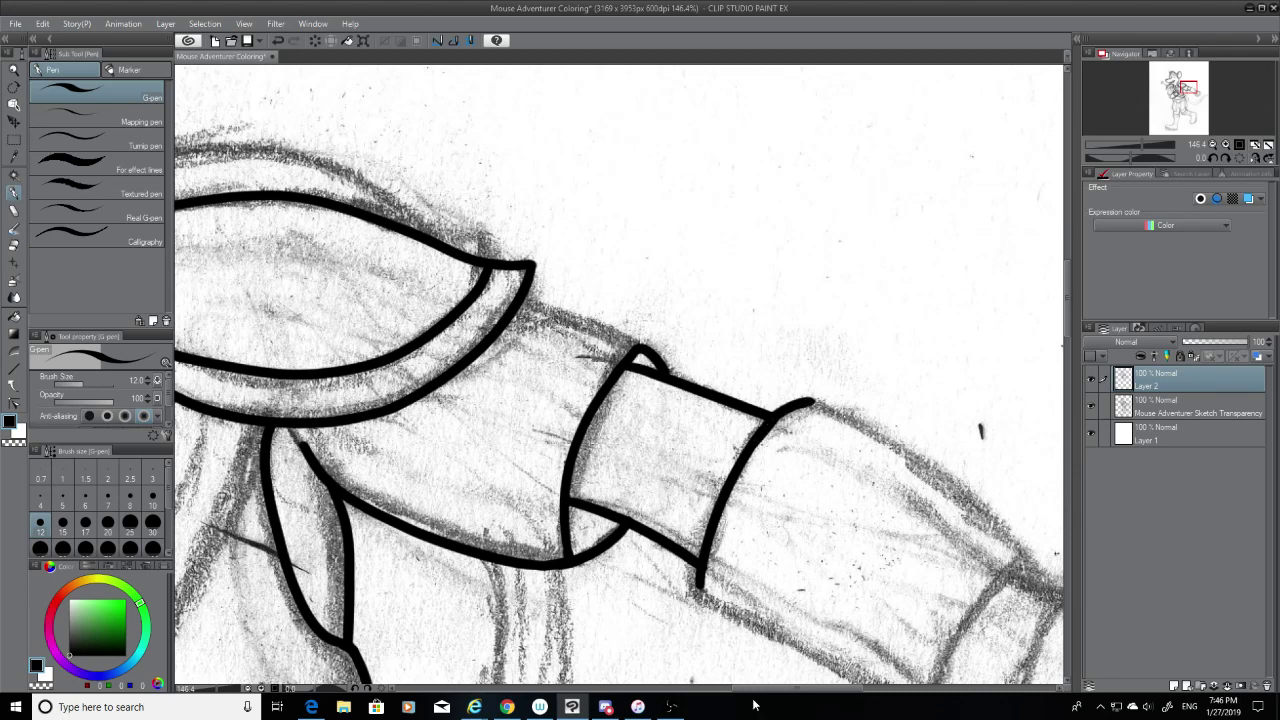
Step: Ink the bracer's bowed upper edge from its rounded elbow-side corner down to the wrist
{"action": "left_click_drag", "start_coordinate": [757, 689], "coordinate": [793, 692]}
{"action": "left_click_drag", "start_coordinate": [567, 401], "coordinate": [818, 566]}
{"action": "key", "text": "ctrl+z"}
{"action": "mouse_move", "coordinate": [569, 399]}
{"action": "left_mouse_down"}
{"action": "mouse_move", "coordinate": [812, 585]}
{"action": "mouse_move", "coordinate": [586, 416]}
{"action": "mouse_move", "coordinate": [673, 462]}
{"action": "mouse_move", "coordinate": [782, 568]}
{"action": "left_mouse_up"}
{"action": "key", "text": "ctrl+z"}
{"action": "key", "text": "ctrl+z"}
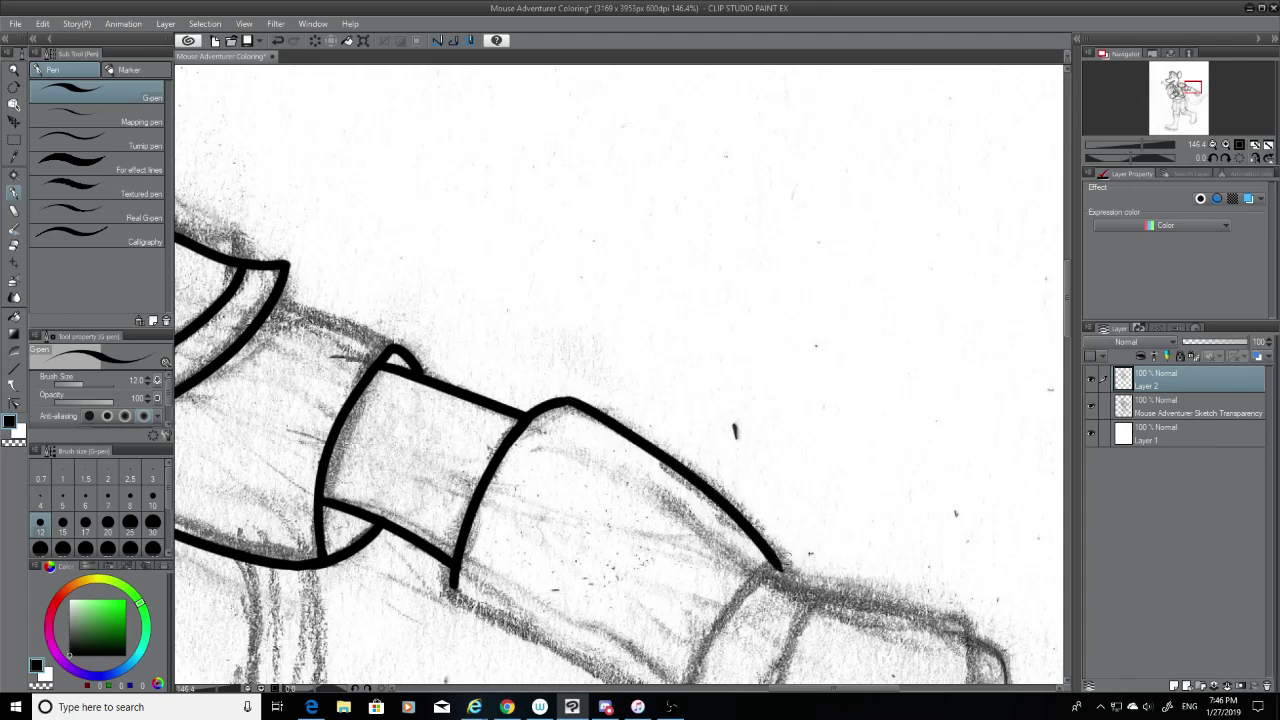
Step: Ink the bracer's lower edge and curved wrist edge to close its outline, tidying with the Hard eraser before returning to the G-pen
{"action": "scroll", "coordinate": [1067, 374], "scroll_direction": "down", "scroll_amount": 5}
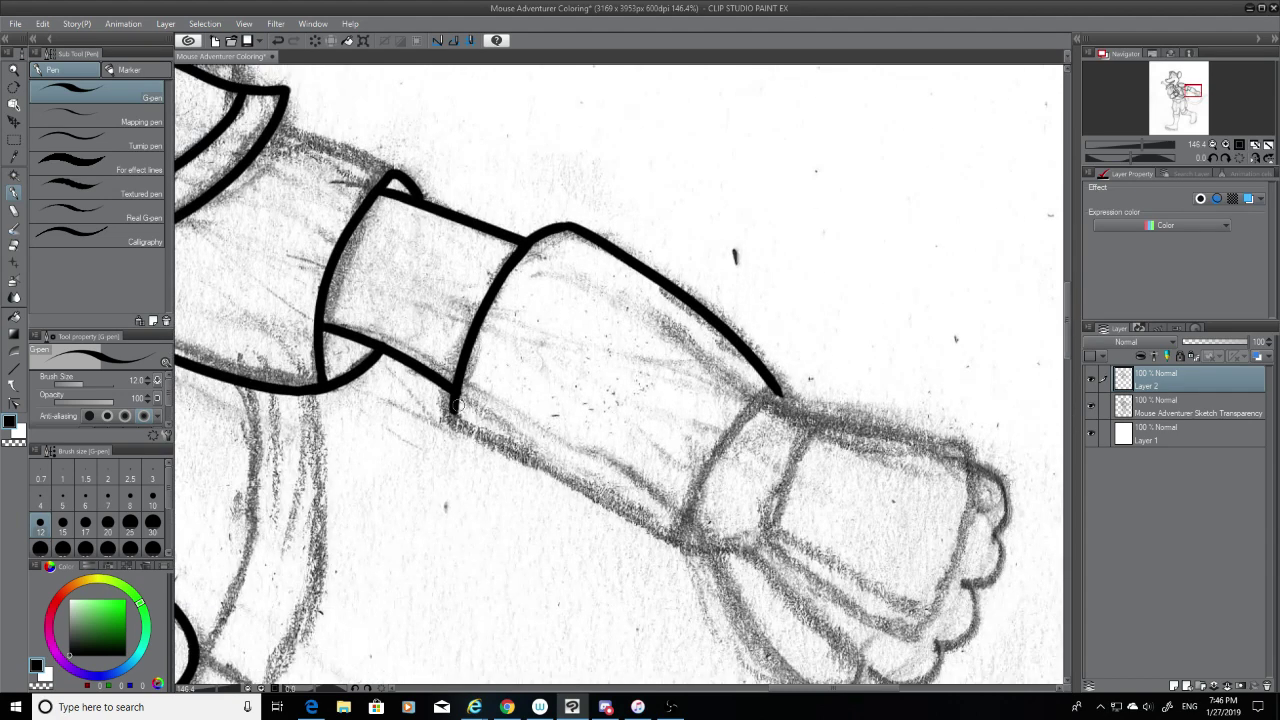
{"action": "left_click_drag", "start_coordinate": [455, 405], "coordinate": [695, 535]}
{"action": "key", "text": "ctrl+z"}
{"action": "left_click_drag", "start_coordinate": [453, 412], "coordinate": [728, 548]}
{"action": "key", "text": "ctrl+z"}
{"action": "left_click_drag", "start_coordinate": [450, 412], "coordinate": [703, 567]}
{"action": "key", "text": "ctrl+z"}
{"action": "left_click_drag", "start_coordinate": [451, 406], "coordinate": [725, 575]}
{"action": "key", "text": "ctrl+z"}
{"action": "left_click_drag", "start_coordinate": [452, 410], "coordinate": [722, 554]}
{"action": "key", "text": "ctrl+z"}
{"action": "left_click_drag", "start_coordinate": [450, 410], "coordinate": [700, 568]}
{"action": "key", "text": "ctrl+z"}
{"action": "mouse_move", "coordinate": [450, 410]}
{"action": "left_mouse_down"}
{"action": "mouse_move", "coordinate": [571, 486]}
{"action": "mouse_move", "coordinate": [758, 553]}
{"action": "left_mouse_up"}
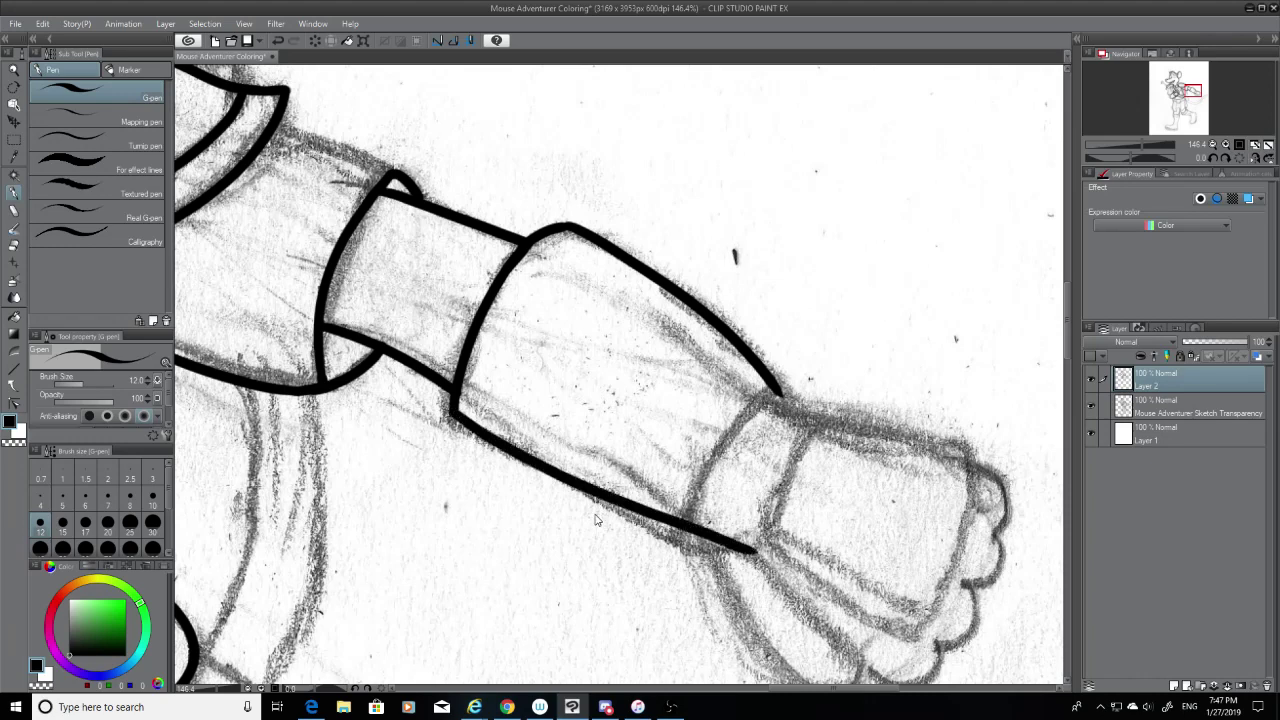
{"action": "key", "text": "ctrl+z"}
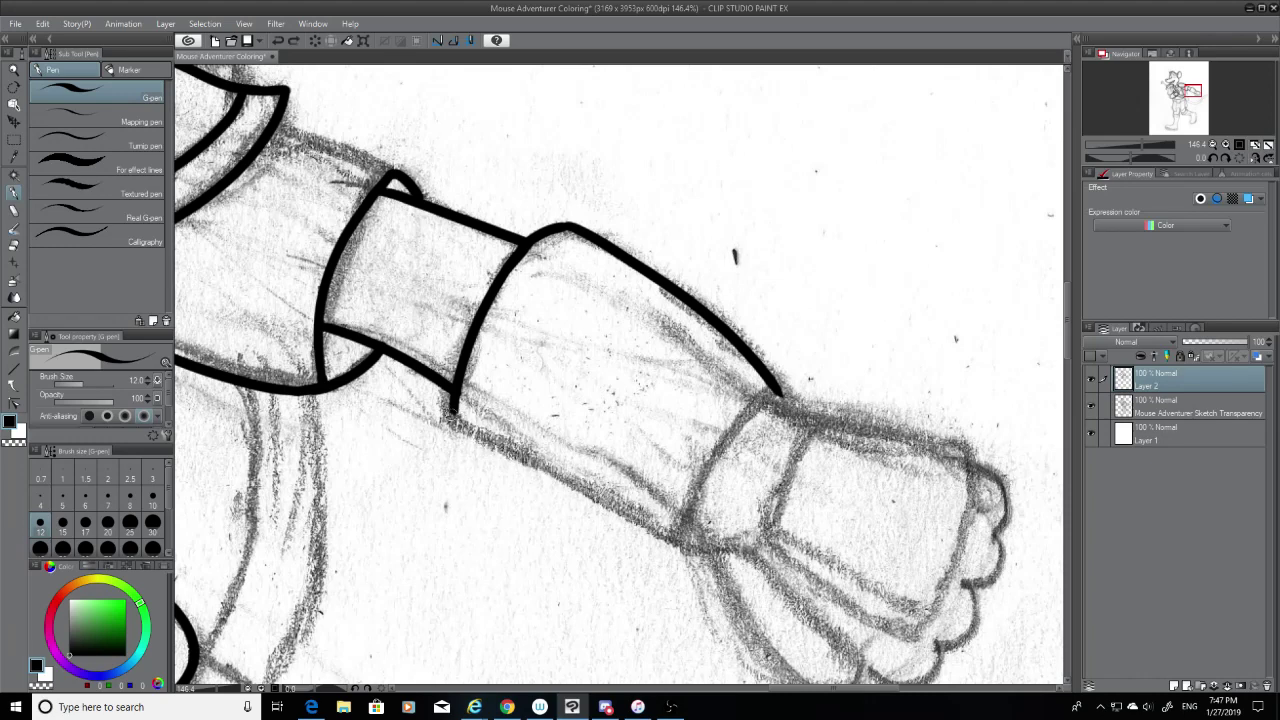
{"action": "mouse_move", "coordinate": [450, 410]}
{"action": "left_mouse_down"}
{"action": "mouse_move", "coordinate": [745, 568]}
{"action": "mouse_move", "coordinate": [696, 552]}
{"action": "mouse_move", "coordinate": [686, 565]}
{"action": "mouse_move", "coordinate": [766, 400]}
{"action": "mouse_move", "coordinate": [734, 432]}
{"action": "mouse_move", "coordinate": [697, 511]}
{"action": "mouse_move", "coordinate": [772, 395]}
{"action": "left_mouse_up"}
{"action": "left_click", "coordinate": [14, 245]}
{"action": "left_click", "coordinate": [14, 193]}
{"action": "key", "text": "ctrl+z"}
{"action": "key", "text": "ctrl+z"}
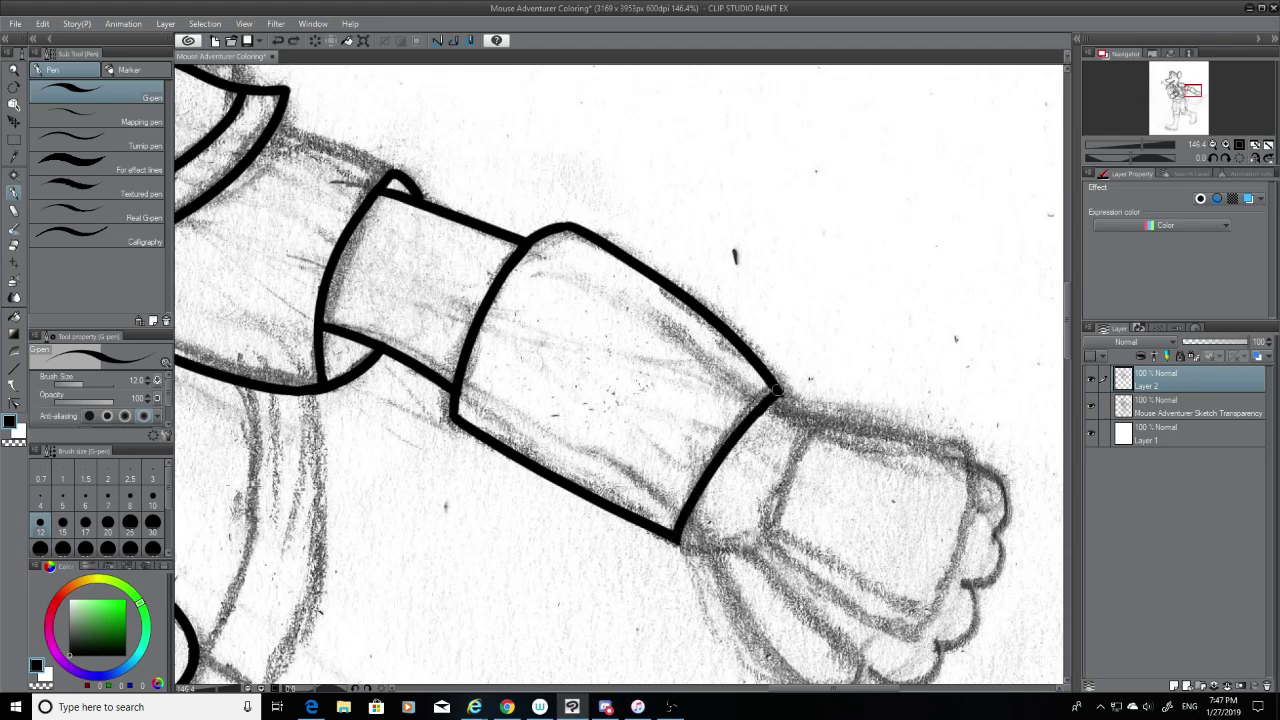
Step: Ink the thumb's outer contour from the bracer's lower wrist corner around to the rounded thumb tip
{"action": "mouse_move", "coordinate": [674, 539]}
{"action": "left_mouse_down"}
{"action": "mouse_move", "coordinate": [689, 544]}
{"action": "mouse_move", "coordinate": [756, 562]}
{"action": "left_mouse_up"}
{"action": "key", "text": "ctrl+z"}
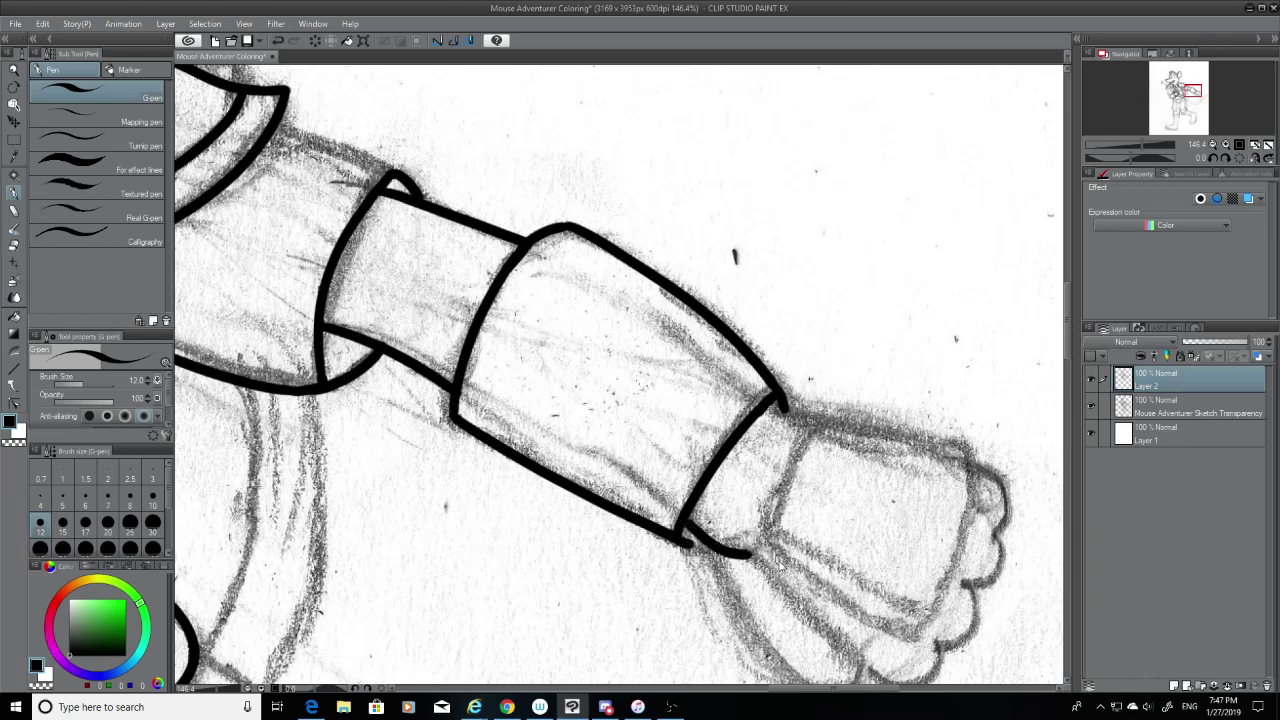
{"action": "key", "text": "ctrl+z"}
{"action": "mouse_move", "coordinate": [686, 522]}
{"action": "left_mouse_down"}
{"action": "mouse_move", "coordinate": [800, 645]}
{"action": "mouse_move", "coordinate": [810, 660]}
{"action": "mouse_move", "coordinate": [729, 572]}
{"action": "mouse_move", "coordinate": [805, 684]}
{"action": "left_mouse_up"}
{"action": "key", "text": "ctrl+z"}
{"action": "scroll", "coordinate": [1066, 335], "scroll_direction": "down", "scroll_amount": 2}
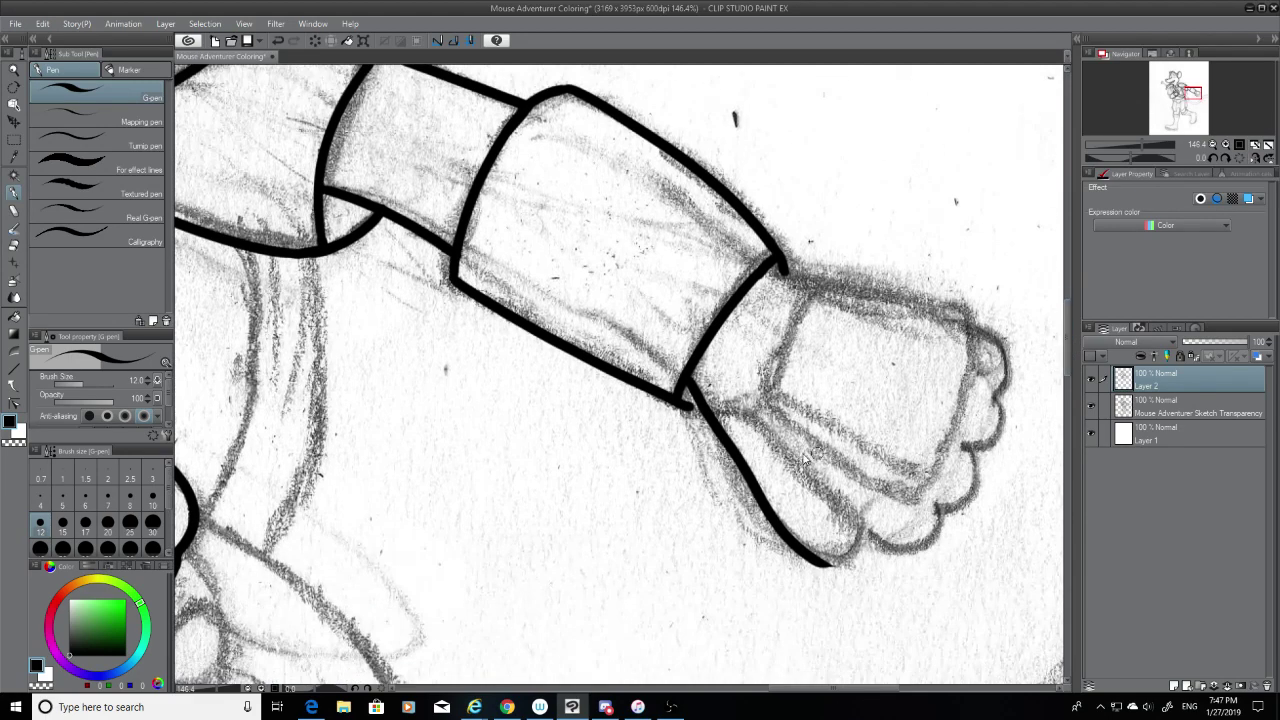
{"action": "key", "text": "ctrl+z"}
{"action": "left_click_drag", "start_coordinate": [688, 376], "coordinate": [820, 540]}
{"action": "key", "text": "ctrl+z"}
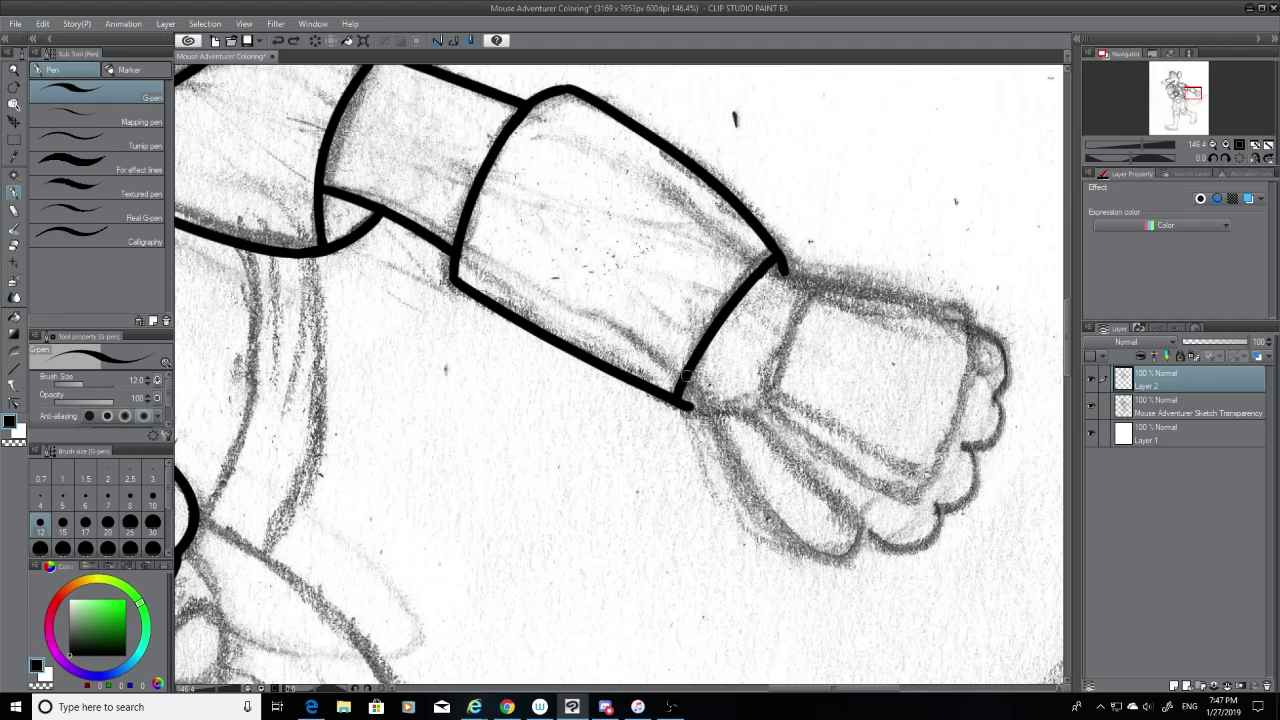
{"action": "mouse_move", "coordinate": [688, 376]}
{"action": "left_mouse_down"}
{"action": "mouse_move", "coordinate": [739, 486]}
{"action": "mouse_move", "coordinate": [845, 555]}
{"action": "left_mouse_up"}
{"action": "key", "text": "ctrl+z"}
{"action": "key", "text": "ctrl+z"}
{"action": "key", "text": "ctrl+z"}
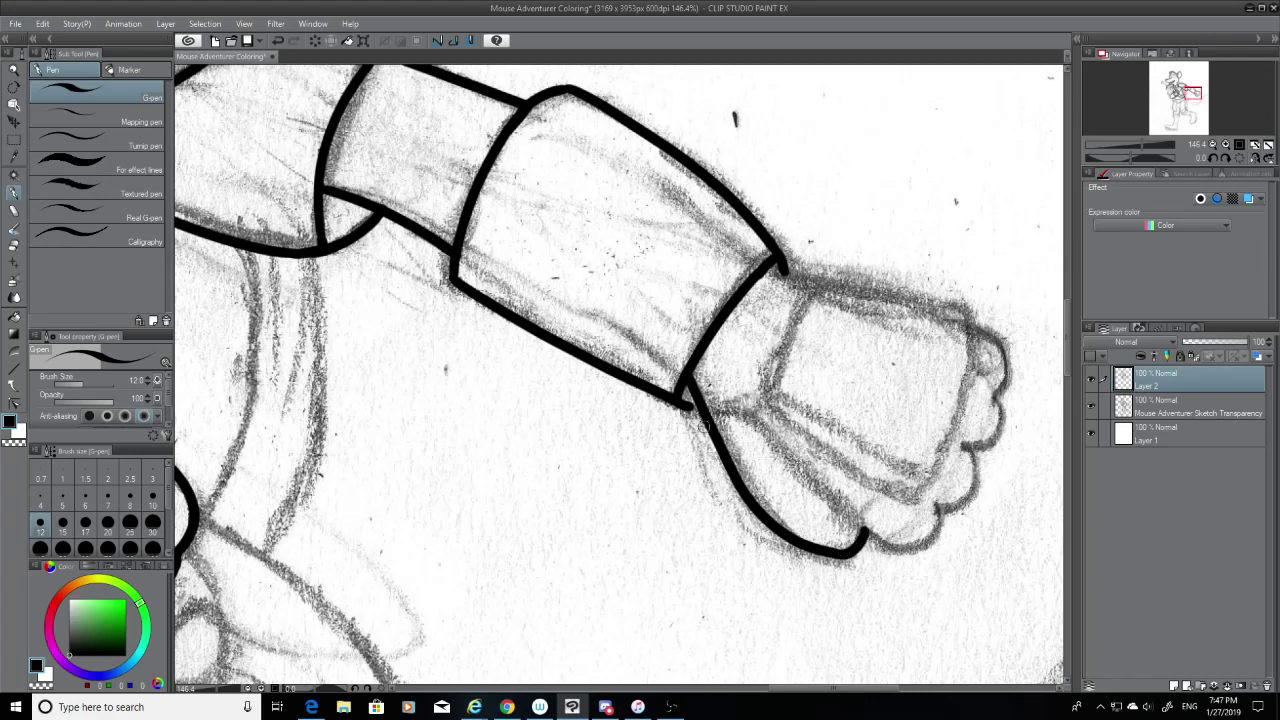
Step: Ink the thumb's inner edge between its rounded tip and the wrist
{"action": "mouse_move", "coordinate": [686, 405]}
{"action": "left_mouse_down"}
{"action": "mouse_move", "coordinate": [884, 532]}
{"action": "mouse_move", "coordinate": [724, 410]}
{"action": "mouse_move", "coordinate": [936, 548]}
{"action": "left_mouse_up"}
{"action": "key", "text": "ctrl+z"}
{"action": "key", "text": "ctrl+z"}
{"action": "left_click_drag", "start_coordinate": [704, 406], "coordinate": [924, 556]}
{"action": "key", "text": "ctrl+z"}
{"action": "left_click_drag", "start_coordinate": [704, 406], "coordinate": [905, 550]}
{"action": "key", "text": "ctrl+z"}
{"action": "mouse_move", "coordinate": [704, 406]}
{"action": "left_mouse_down"}
{"action": "mouse_move", "coordinate": [816, 470]}
{"action": "mouse_move", "coordinate": [869, 540]}
{"action": "mouse_move", "coordinate": [726, 402]}
{"action": "left_mouse_up"}
{"action": "key", "text": "ctrl+z"}
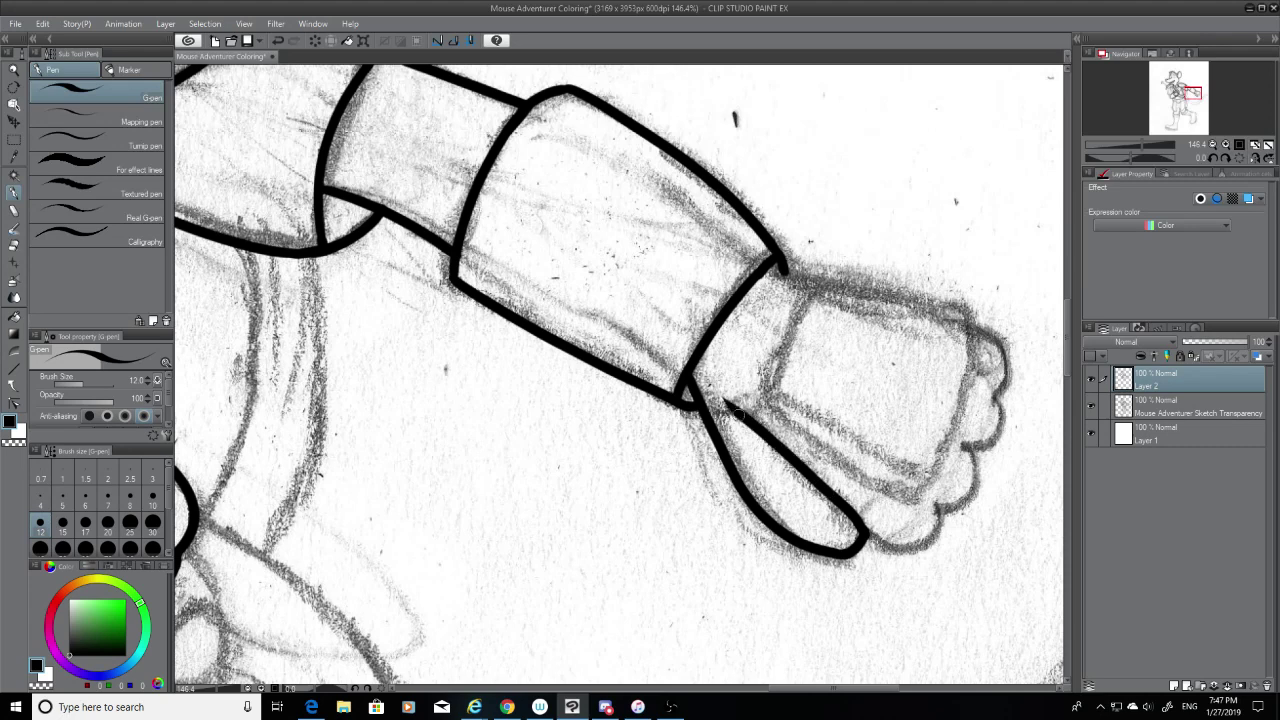
Step: Undo the thumb's inner edge and ink the three lower rounded fingertips, working upward from the thumb tip
{"action": "key", "text": "ctrl+z"}
{"action": "mouse_move", "coordinate": [863, 533]}
{"action": "left_mouse_down"}
{"action": "mouse_move", "coordinate": [930, 530]}
{"action": "mouse_move", "coordinate": [940, 512]}
{"action": "left_mouse_up"}
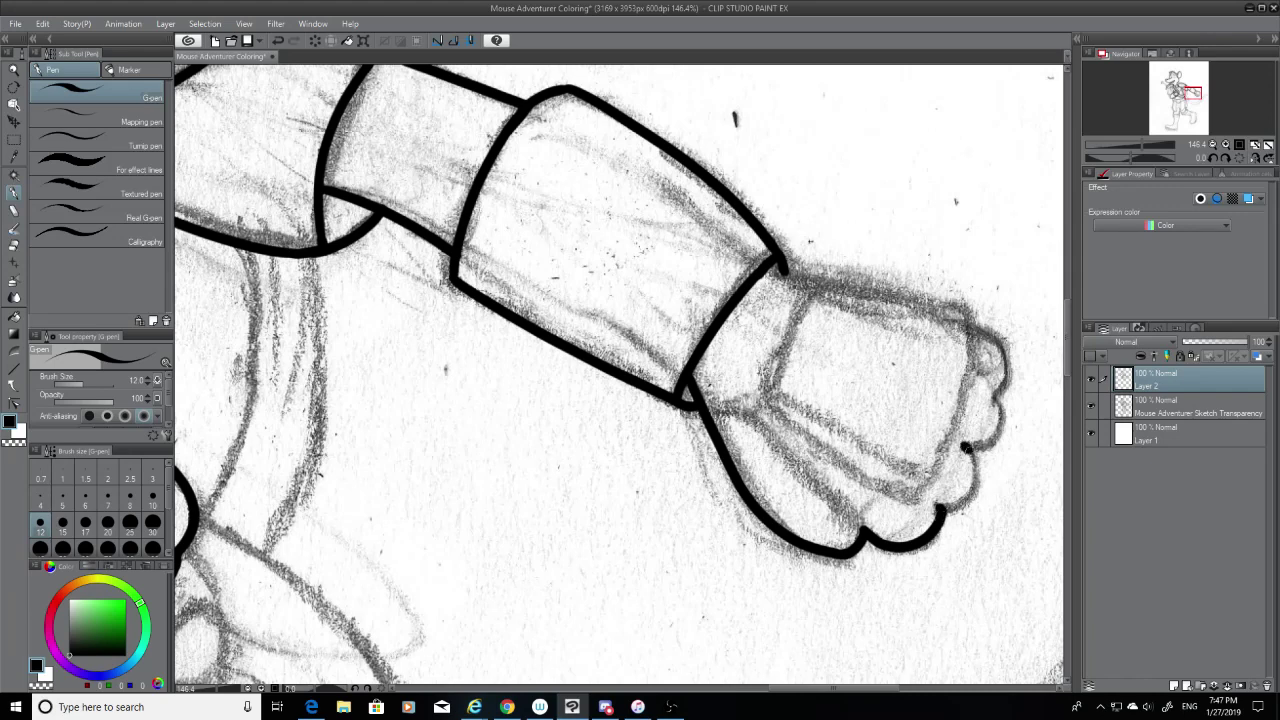
{"action": "mouse_move", "coordinate": [962, 446]}
{"action": "left_mouse_down"}
{"action": "mouse_move", "coordinate": [947, 500]}
{"action": "mouse_move", "coordinate": [977, 492]}
{"action": "mouse_move", "coordinate": [948, 509]}
{"action": "left_mouse_up"}
{"action": "key", "text": "ctrl+z"}
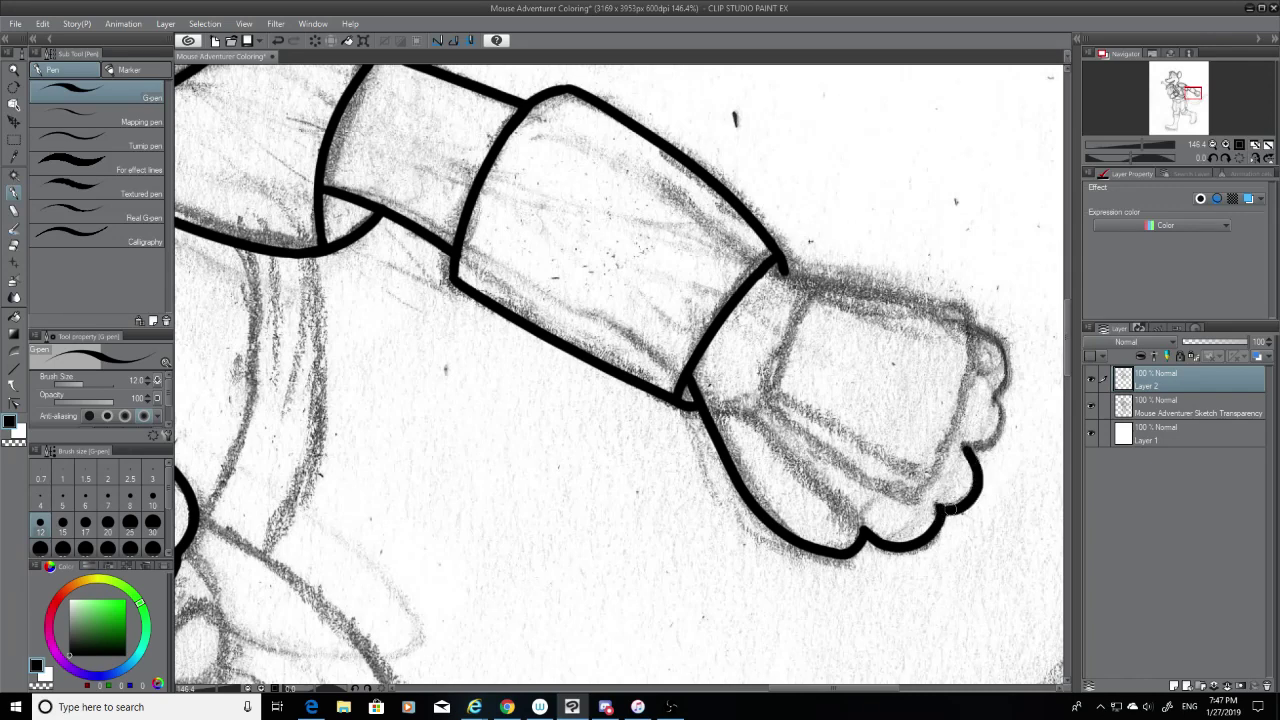
{"action": "left_click_drag", "start_coordinate": [994, 396], "coordinate": [962, 444]}
{"action": "key", "text": "ctrl+z"}
{"action": "left_click_drag", "start_coordinate": [996, 397], "coordinate": [979, 444]}
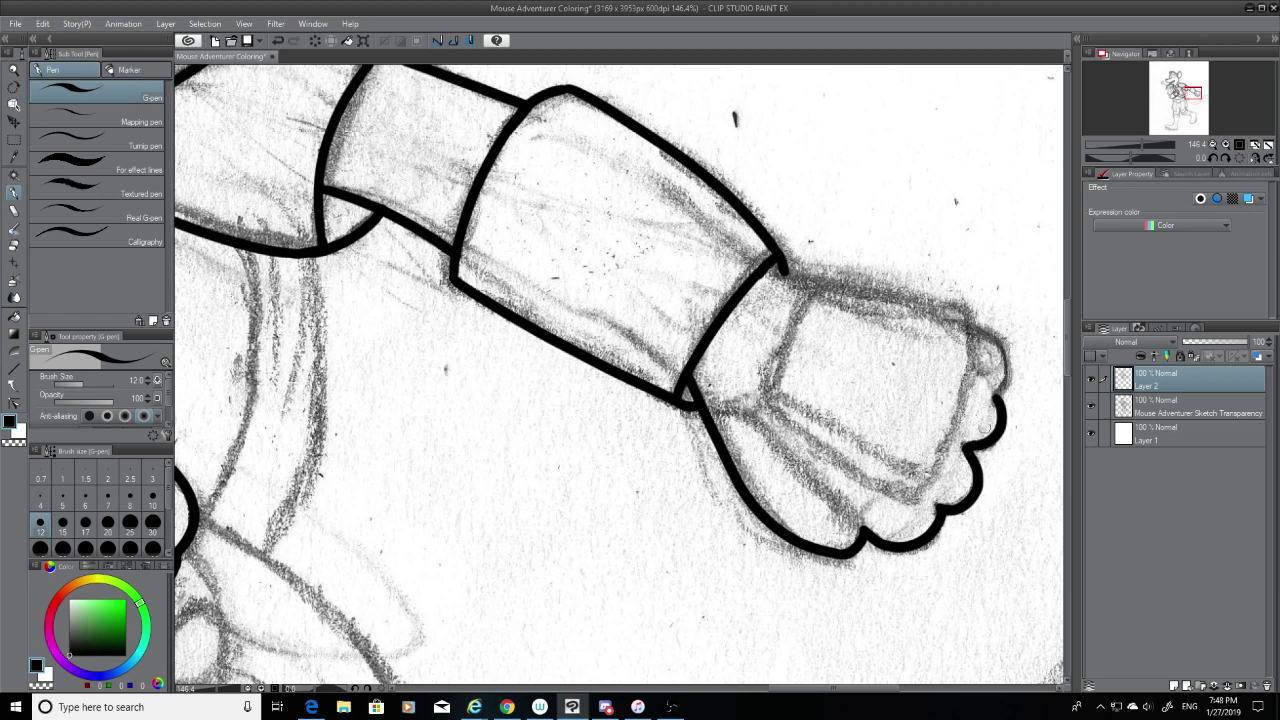
Step: Ink the uppermost fingertip as a curve from the hand's outer upper corner down to the neighbouring finger, redoing it until smooth
{"action": "left_click_drag", "start_coordinate": [975, 327], "coordinate": [998, 398]}
{"action": "key", "text": "ctrl+z"}
{"action": "left_click_drag", "start_coordinate": [981, 333], "coordinate": [998, 394]}
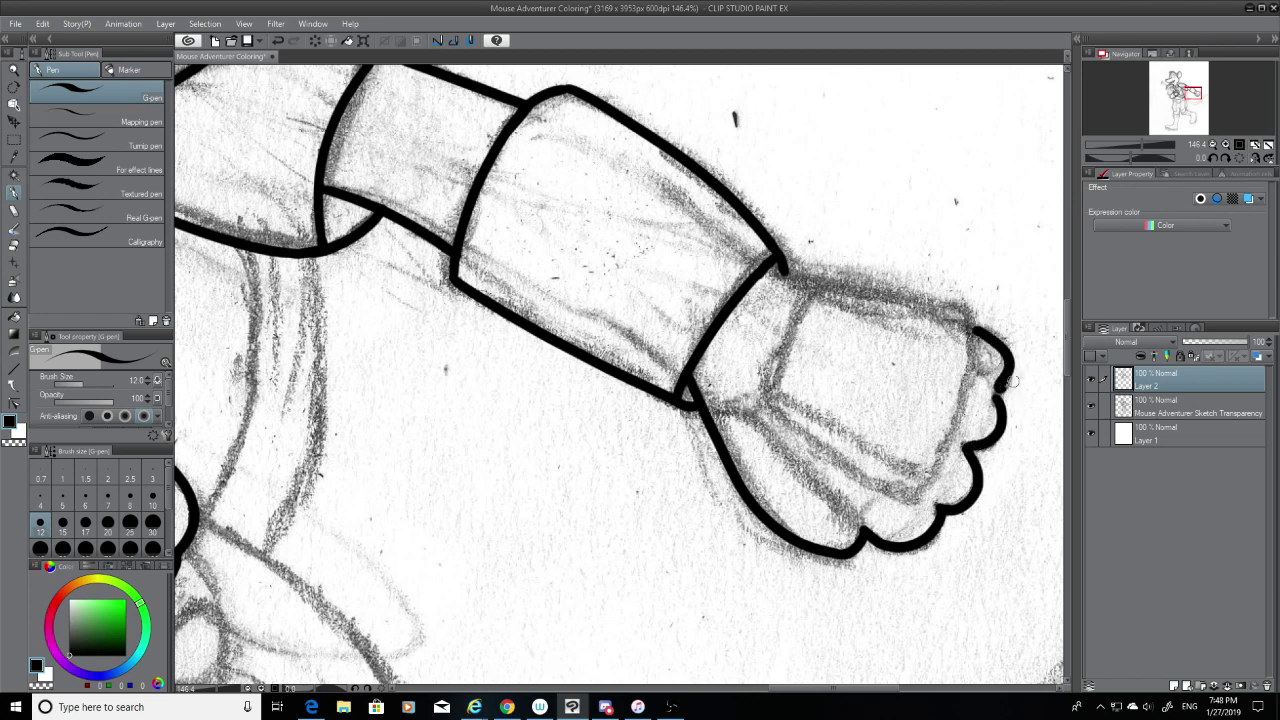
{"action": "key", "text": "ctrl+z"}
{"action": "left_click_drag", "start_coordinate": [973, 323], "coordinate": [998, 398]}
{"action": "key", "text": "ctrl+z"}
{"action": "key", "text": "ctrl+z"}
{"action": "left_click_drag", "start_coordinate": [977, 326], "coordinate": [999, 395]}
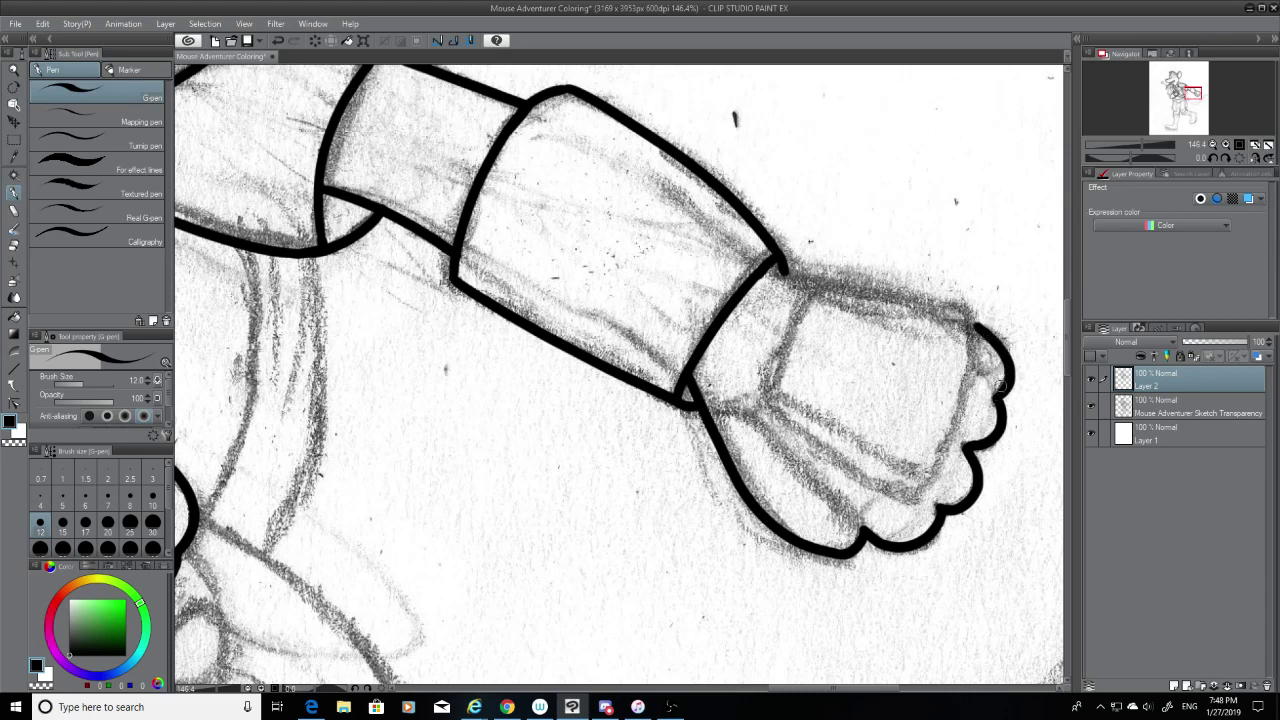
{"action": "left_click_drag", "start_coordinate": [972, 319], "coordinate": [990, 366]}
{"action": "key", "text": "ctrl+z"}
{"action": "left_click_drag", "start_coordinate": [974, 322], "coordinate": [1000, 384]}
{"action": "key", "text": "ctrl+z"}
Step: Ink the finger-side edge and lower edge of the four-sided panel on the back of the hand
{"action": "left_click_drag", "start_coordinate": [974, 327], "coordinate": [895, 497]}
{"action": "key", "text": "ctrl+z"}
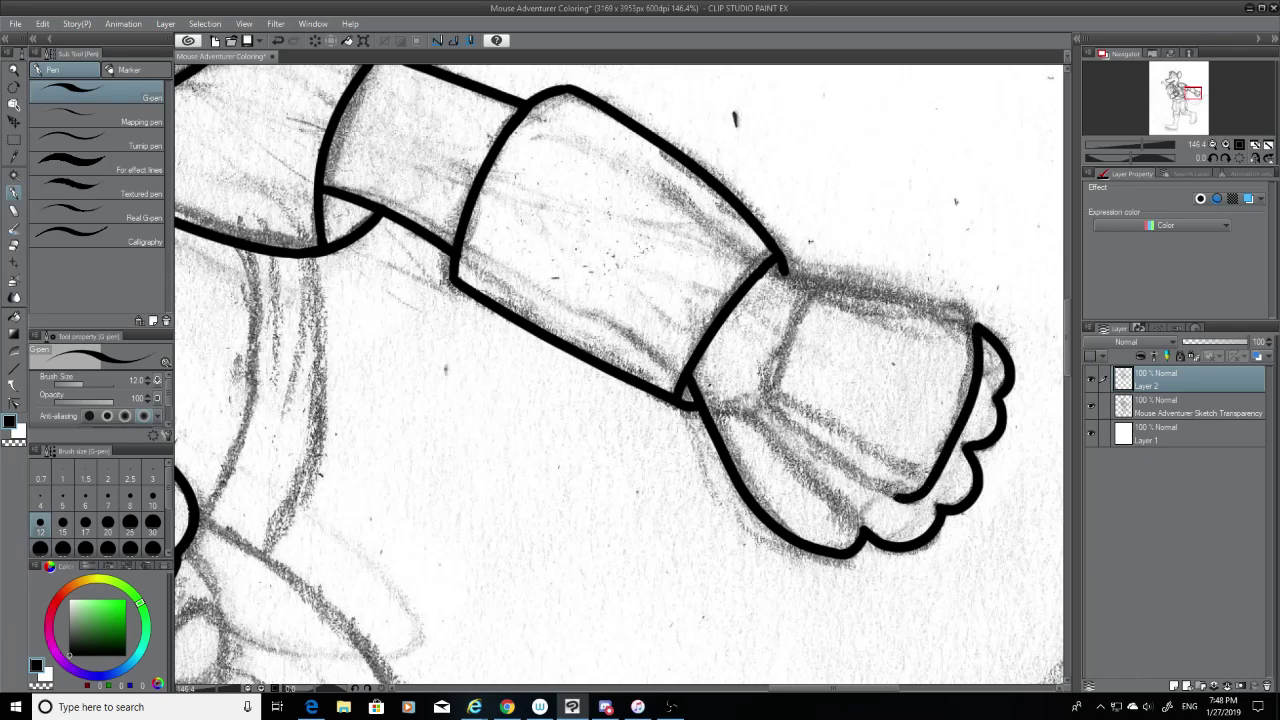
{"action": "left_click_drag", "start_coordinate": [778, 406], "coordinate": [908, 500]}
{"action": "key", "text": "ctrl+z"}
{"action": "mouse_move", "coordinate": [779, 405]}
{"action": "left_mouse_down"}
{"action": "mouse_move", "coordinate": [910, 502]}
{"action": "mouse_move", "coordinate": [770, 406]}
{"action": "left_mouse_up"}
{"action": "key", "text": "ctrl+z"}
{"action": "key", "text": "e"}
{"action": "left_click", "coordinate": [13, 193]}
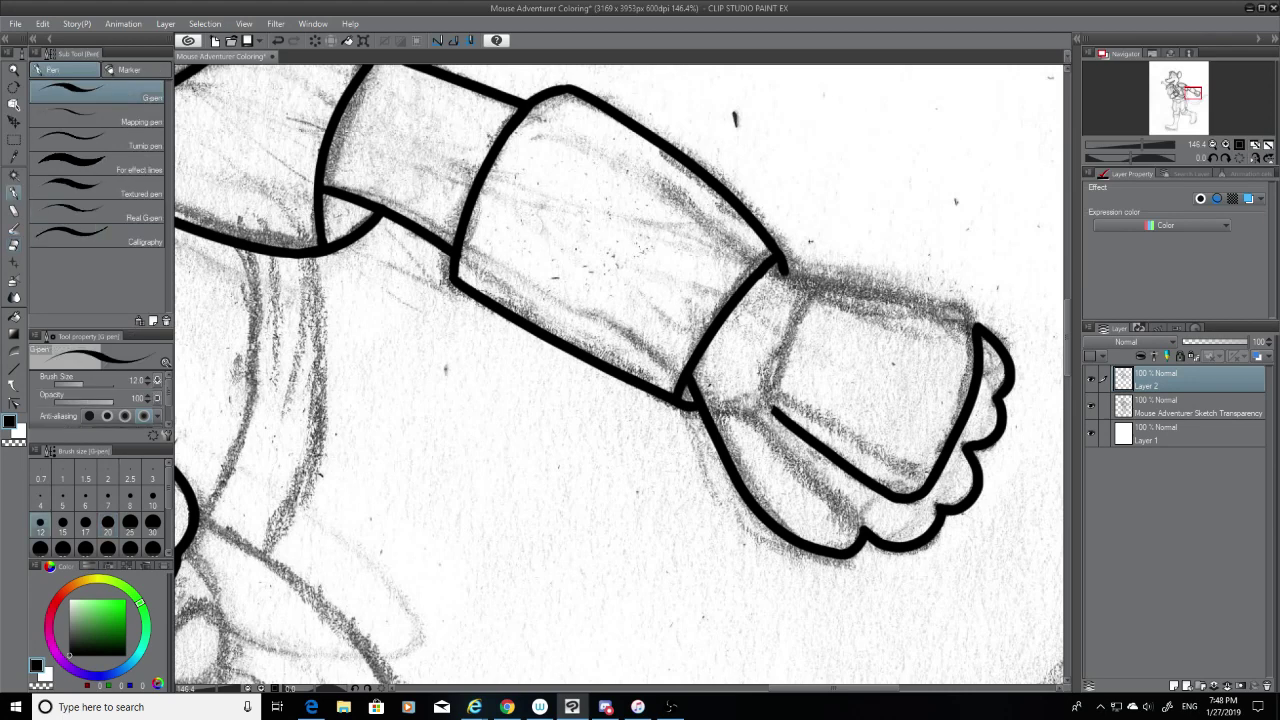
Step: Ink the wrist-side edge of the hand panel, from its lower corner up to the upper sketch line
{"action": "mouse_move", "coordinate": [816, 280]}
{"action": "left_mouse_down"}
{"action": "mouse_move", "coordinate": [762, 438]}
{"action": "mouse_move", "coordinate": [814, 277]}
{"action": "left_mouse_up"}
{"action": "key", "text": "ctrl+z"}
{"action": "key", "text": "ctrl+z"}
{"action": "key", "text": "ctrl+z"}
{"action": "mouse_move", "coordinate": [774, 405]}
{"action": "left_mouse_down"}
{"action": "mouse_move", "coordinate": [816, 283]}
{"action": "mouse_move", "coordinate": [806, 311]}
{"action": "mouse_move", "coordinate": [911, 297]}
{"action": "mouse_move", "coordinate": [1024, 327]}
{"action": "left_mouse_up"}
{"action": "key", "text": "ctrl+z"}
{"action": "key", "text": "ctrl+z"}
{"action": "key", "text": "ctrl+z"}
Step: Ink the hand panel's upper edge between its wrist-side corner and the uppermost finger, redoing the stroke until both corners meet
{"action": "left_click_drag", "start_coordinate": [814, 282], "coordinate": [985, 328]}
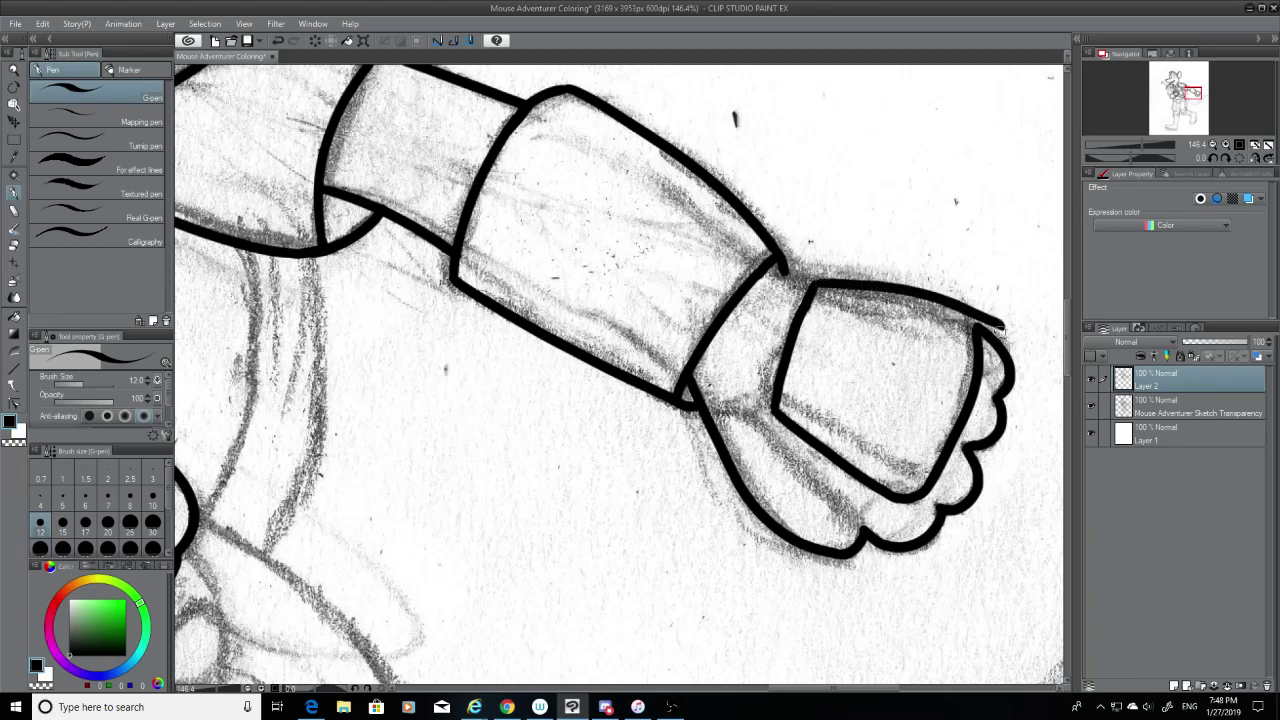
{"action": "key", "text": "ctrl+z"}
{"action": "mouse_move", "coordinate": [816, 276]}
{"action": "left_mouse_down"}
{"action": "mouse_move", "coordinate": [968, 316]}
{"action": "mouse_move", "coordinate": [814, 283]}
{"action": "left_mouse_up"}
{"action": "key", "text": "ctrl+z"}
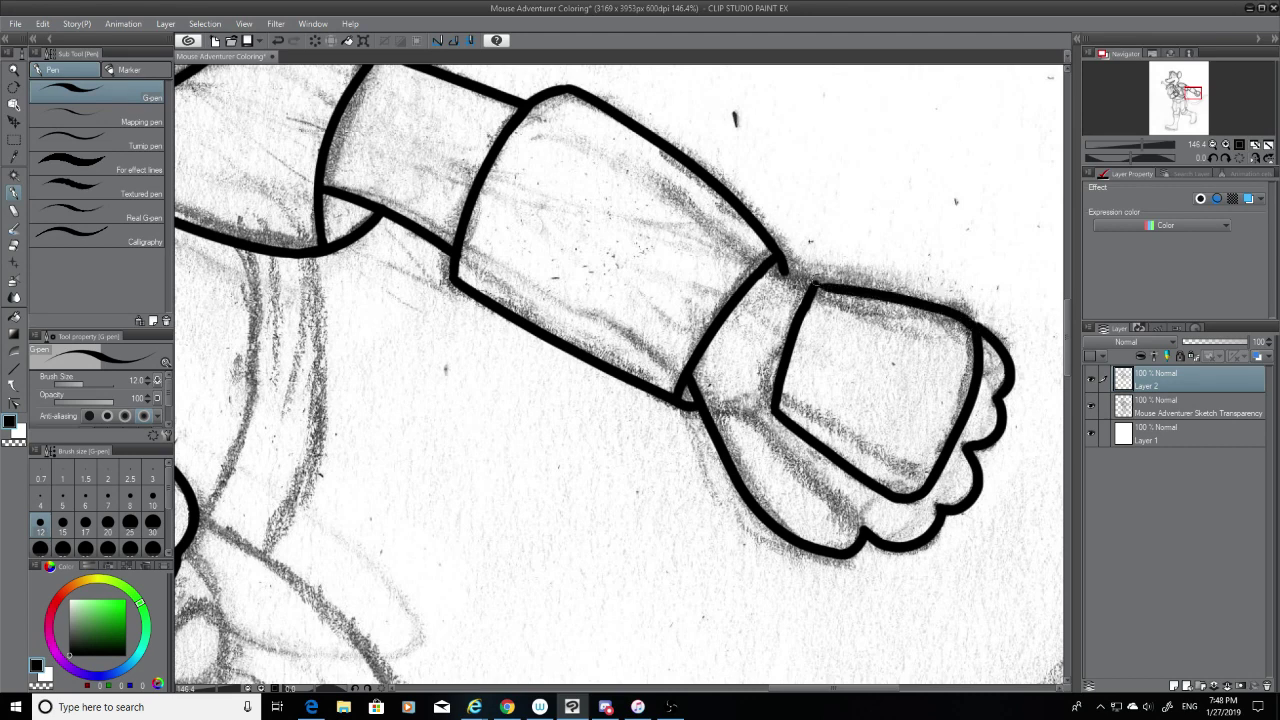
{"action": "key", "text": "ctrl+z"}
{"action": "mouse_move", "coordinate": [976, 336]}
{"action": "left_mouse_down"}
{"action": "mouse_move", "coordinate": [940, 298]}
{"action": "mouse_move", "coordinate": [836, 290]}
{"action": "left_mouse_up"}
{"action": "key", "text": "ctrl+z"}
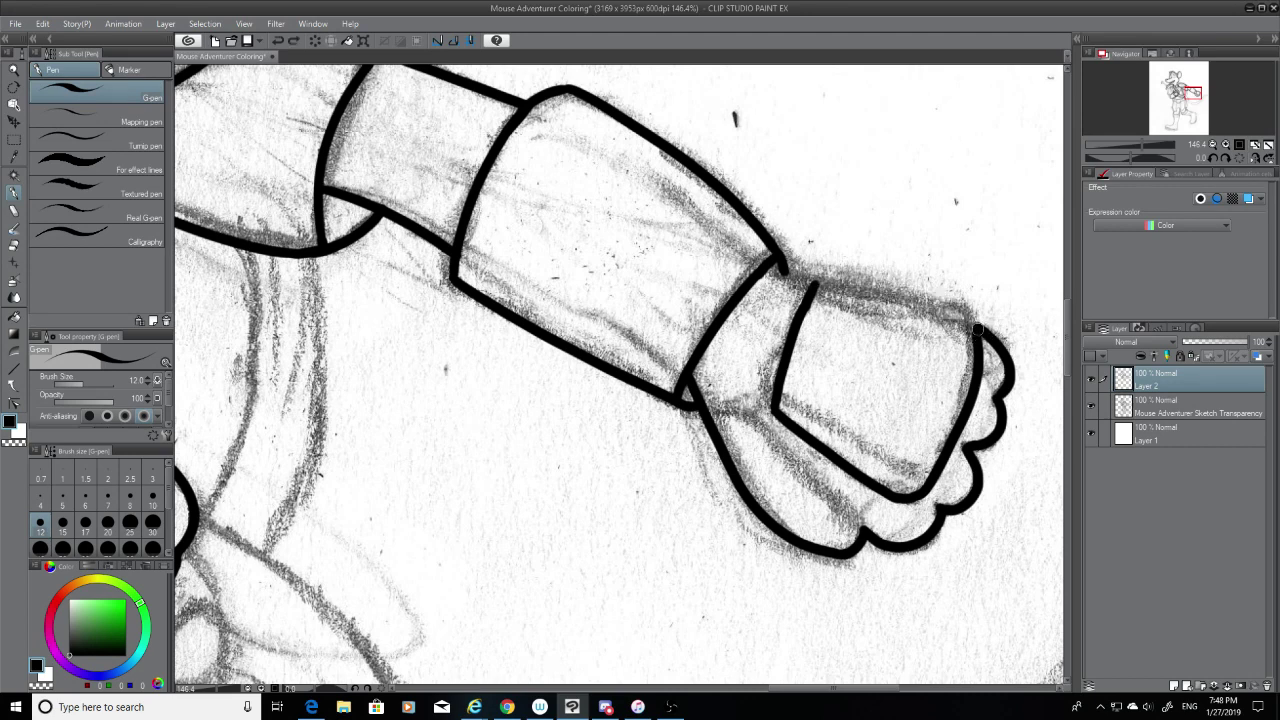
{"action": "mouse_move", "coordinate": [975, 321]}
{"action": "left_mouse_down"}
{"action": "mouse_move", "coordinate": [820, 283]}
{"action": "mouse_move", "coordinate": [960, 320]}
{"action": "mouse_move", "coordinate": [785, 292]}
{"action": "left_mouse_up"}
{"action": "key", "text": "ctrl+z"}
{"action": "key", "text": "ctrl+z"}
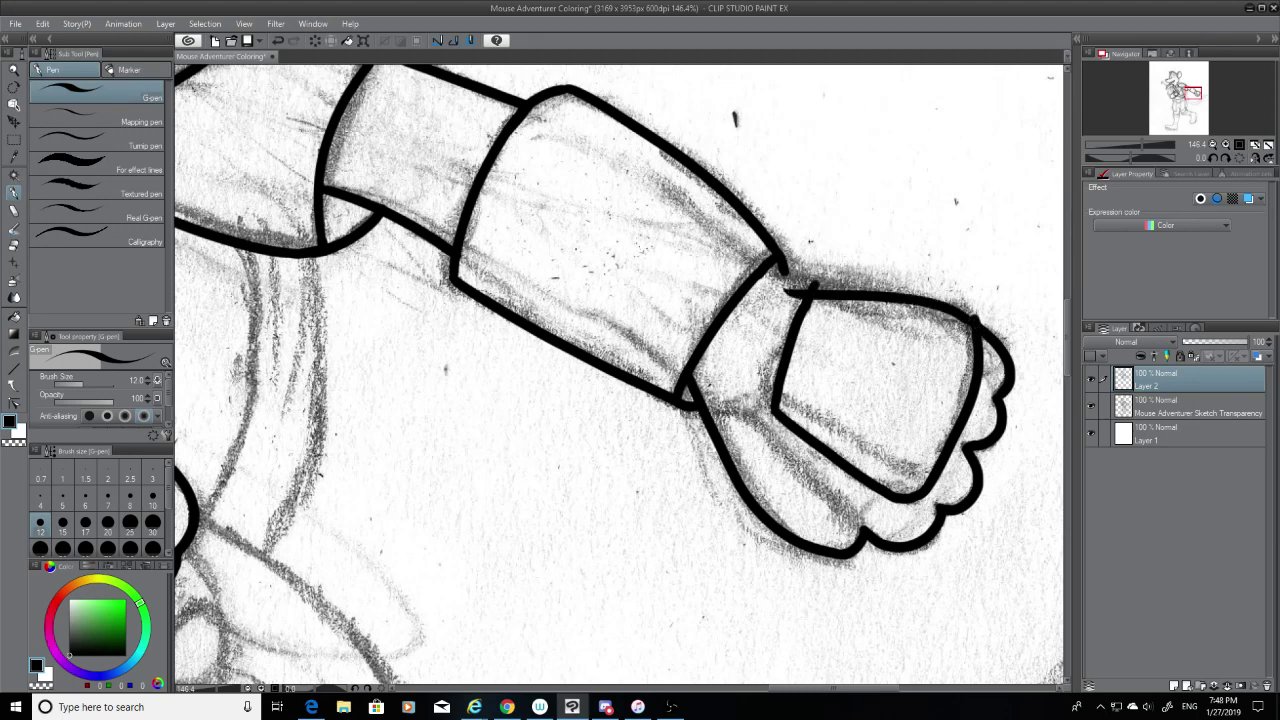
{"action": "key", "text": "ctrl+z"}
{"action": "left_click_drag", "start_coordinate": [978, 318], "coordinate": [815, 283]}
{"action": "key", "text": "ctrl+z"}
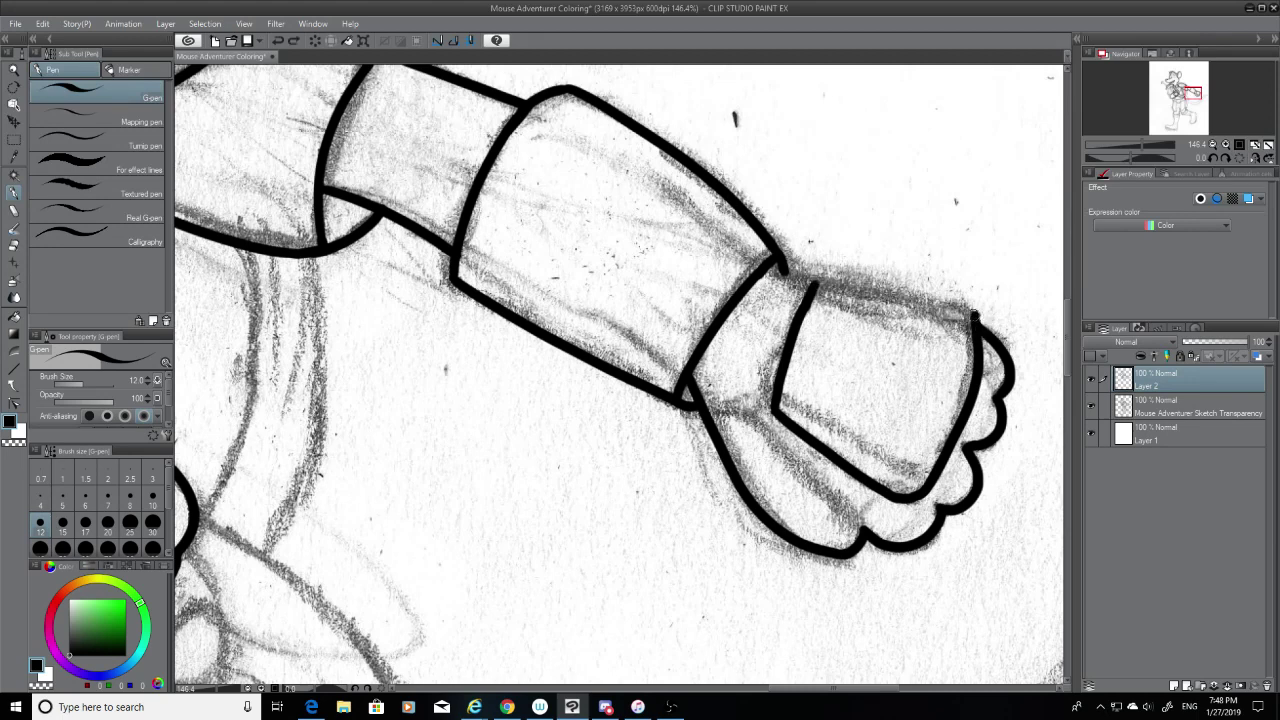
{"action": "left_click_drag", "start_coordinate": [975, 318], "coordinate": [816, 283]}
{"action": "key", "text": "ctrl+z"}
{"action": "key", "text": "ctrl+z"}
{"action": "key", "text": "ctrl+z"}
{"action": "left_click_drag", "start_coordinate": [977, 320], "coordinate": [814, 283]}
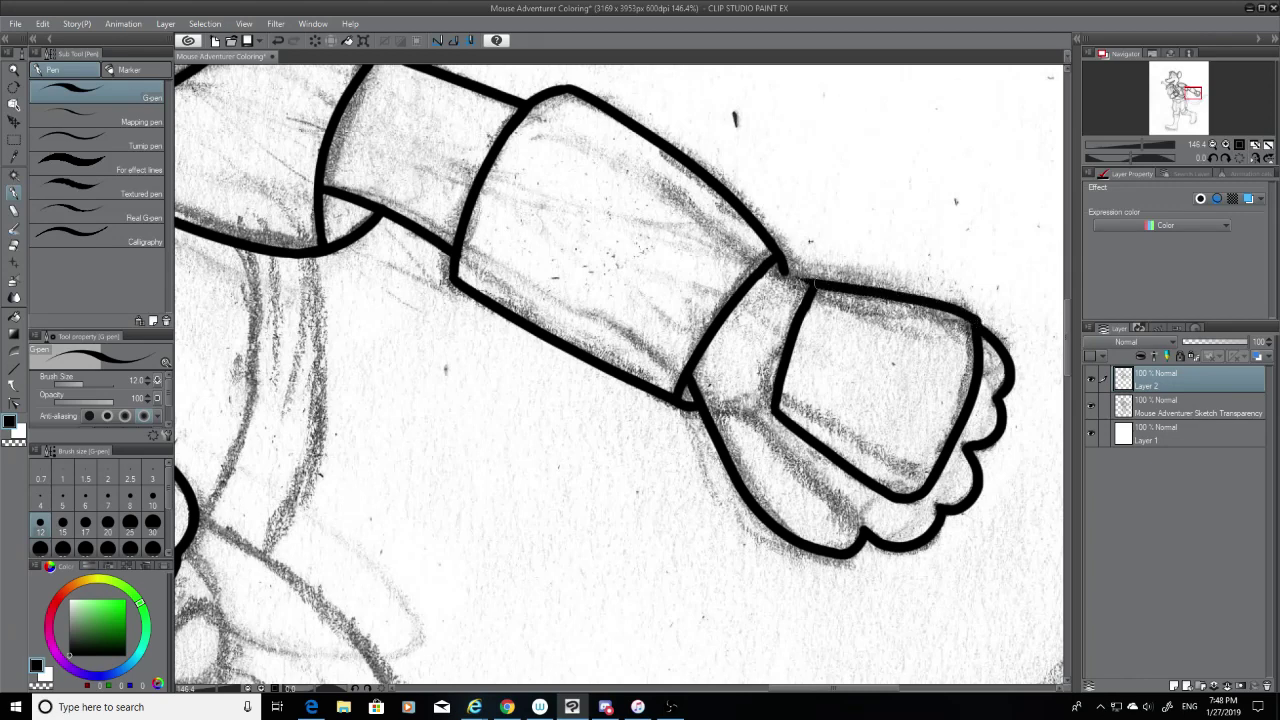
Step: Ink the short upper wrist line joining the bracer's corner to the hand panel
{"action": "key", "text": "e"}
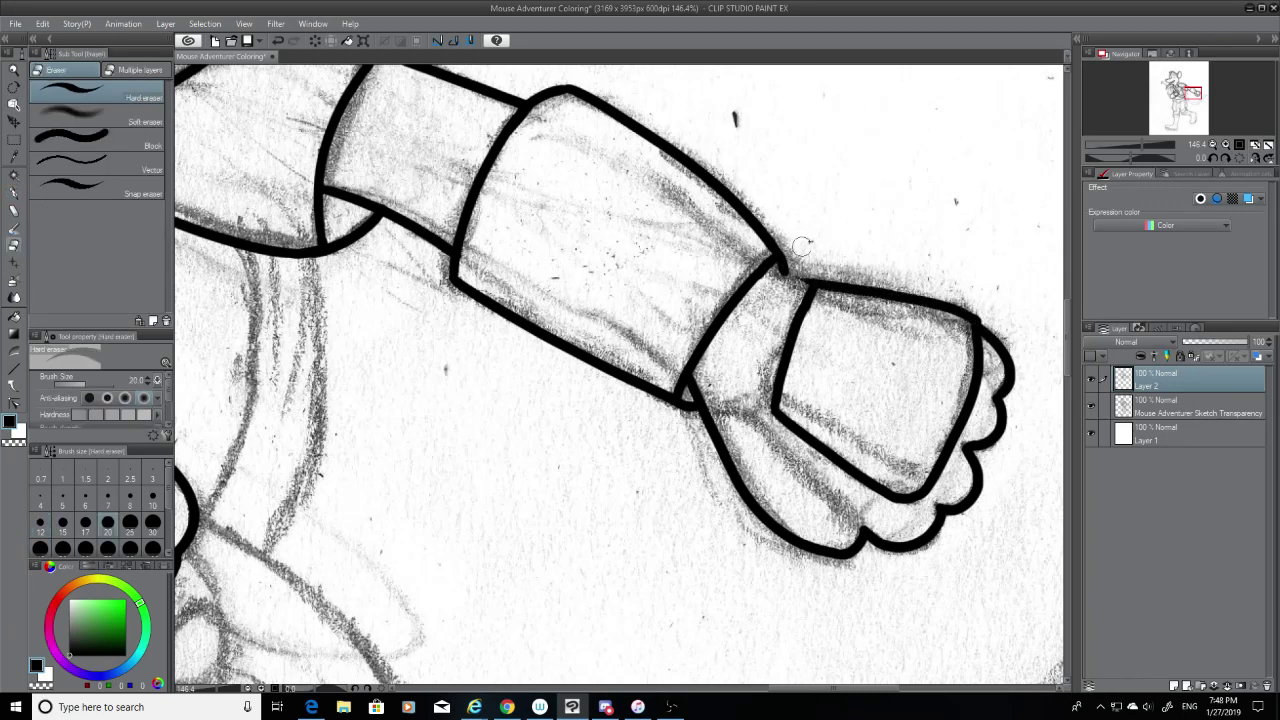
{"action": "left_click", "coordinate": [14, 192]}
{"action": "left_click_drag", "start_coordinate": [776, 270], "coordinate": [814, 285]}
{"action": "key", "text": "ctrl+z"}
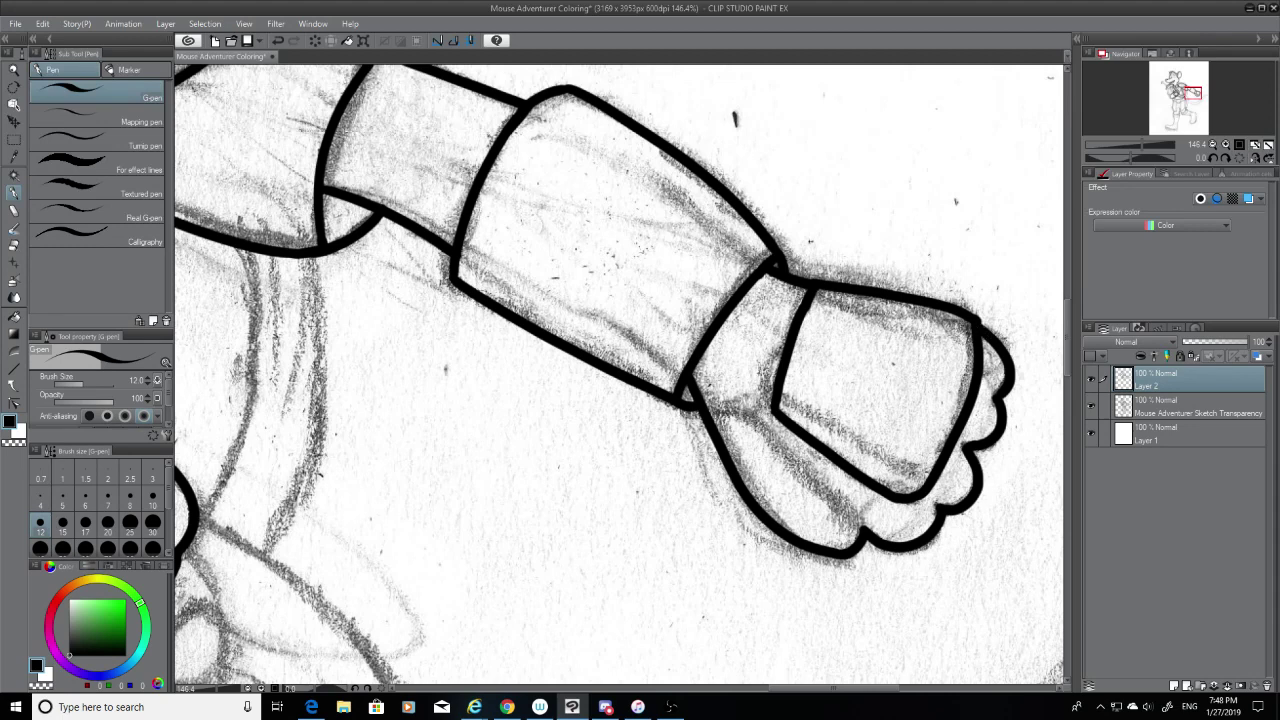
Step: Ink the thumb's inner edge from beside the hand panel's lower corner down to the thumb tip, redoing the stroke until it fits
{"action": "left_click_drag", "start_coordinate": [712, 408], "coordinate": [876, 526]}
{"action": "key", "text": "ctrl+z"}
{"action": "left_click_drag", "start_coordinate": [708, 406], "coordinate": [874, 530]}
{"action": "key", "text": "ctrl+z"}
{"action": "left_click_drag", "start_coordinate": [708, 404], "coordinate": [858, 532]}
{"action": "key", "text": "ctrl+z"}
{"action": "key", "text": "ctrl+z"}
{"action": "left_click_drag", "start_coordinate": [704, 406], "coordinate": [849, 528]}
{"action": "key", "text": "ctrl+z"}
{"action": "left_click_drag", "start_coordinate": [706, 408], "coordinate": [858, 530]}
{"action": "key", "text": "ctrl+z"}
{"action": "mouse_move", "coordinate": [704, 406]}
{"action": "left_mouse_down"}
{"action": "mouse_move", "coordinate": [764, 428]}
{"action": "mouse_move", "coordinate": [872, 530]}
{"action": "left_mouse_up"}
{"action": "key", "text": "ctrl+z"}
{"action": "mouse_move", "coordinate": [706, 406]}
{"action": "left_mouse_down"}
{"action": "mouse_move", "coordinate": [772, 430]}
{"action": "mouse_move", "coordinate": [875, 525]}
{"action": "left_mouse_up"}
{"action": "key", "text": "ctrl+z"}
{"action": "left_click_drag", "start_coordinate": [750, 410], "coordinate": [866, 528]}
{"action": "key", "text": "ctrl+z"}
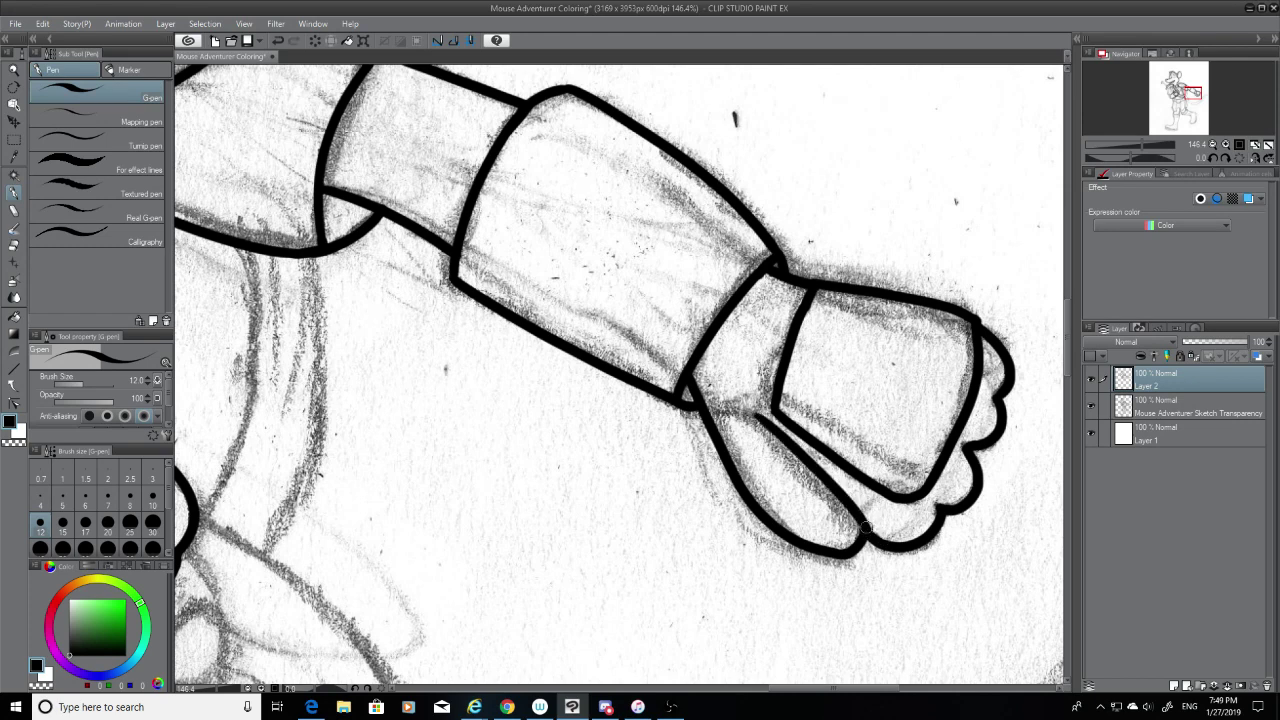
Step: Ink the short lower wrist line from the start of the thumb's inner edge back to the bracer's corner
{"action": "mouse_move", "coordinate": [752, 414]}
{"action": "left_mouse_down"}
{"action": "mouse_move", "coordinate": [706, 401]}
{"action": "mouse_move", "coordinate": [730, 413]}
{"action": "mouse_move", "coordinate": [698, 414]}
{"action": "mouse_move", "coordinate": [773, 428]}
{"action": "mouse_move", "coordinate": [709, 412]}
{"action": "left_mouse_up"}
{"action": "key", "text": "ctrl+z"}
{"action": "key", "text": "ctrl+z"}
{"action": "key", "text": "ctrl+z"}
{"action": "key", "text": "ctrl+z"}
{"action": "key", "text": "ctrl+z"}
{"action": "key", "text": "ctrl+z"}
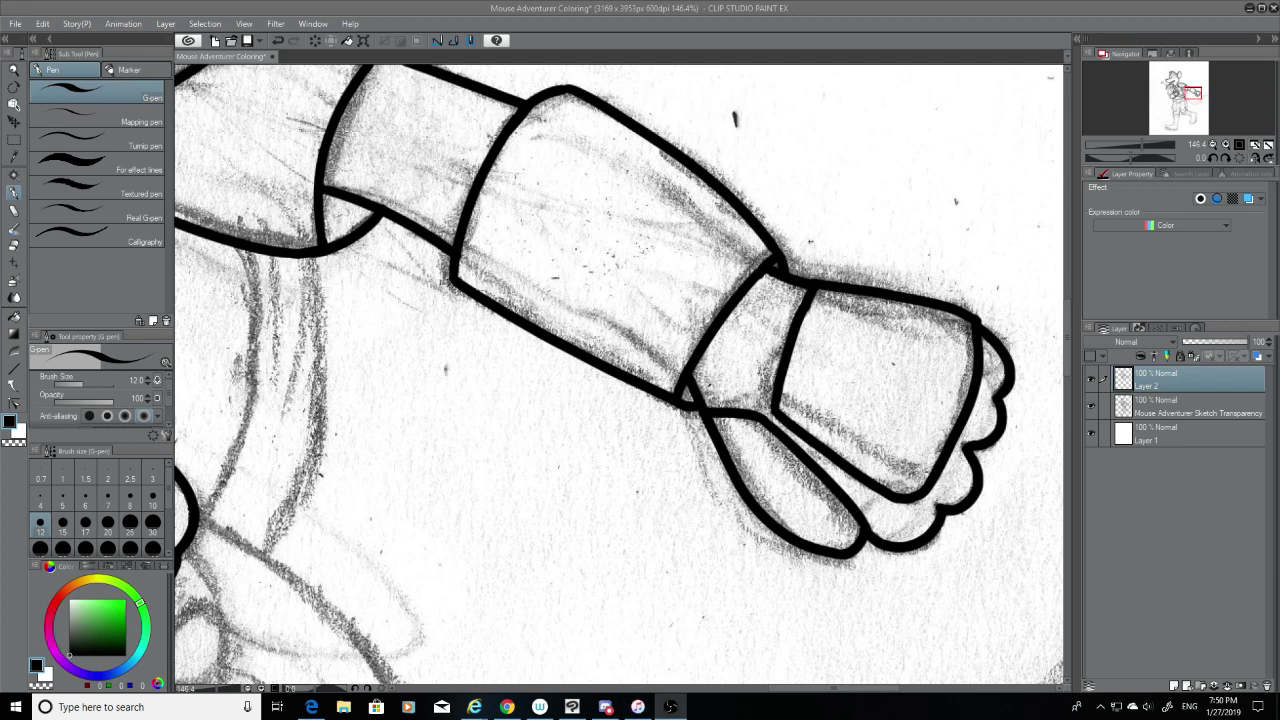
Step: Hide the sketch layer to check the inked arm, torso and shoulder for missing lines, and show it again
{"action": "left_click", "coordinate": [1090, 405]}
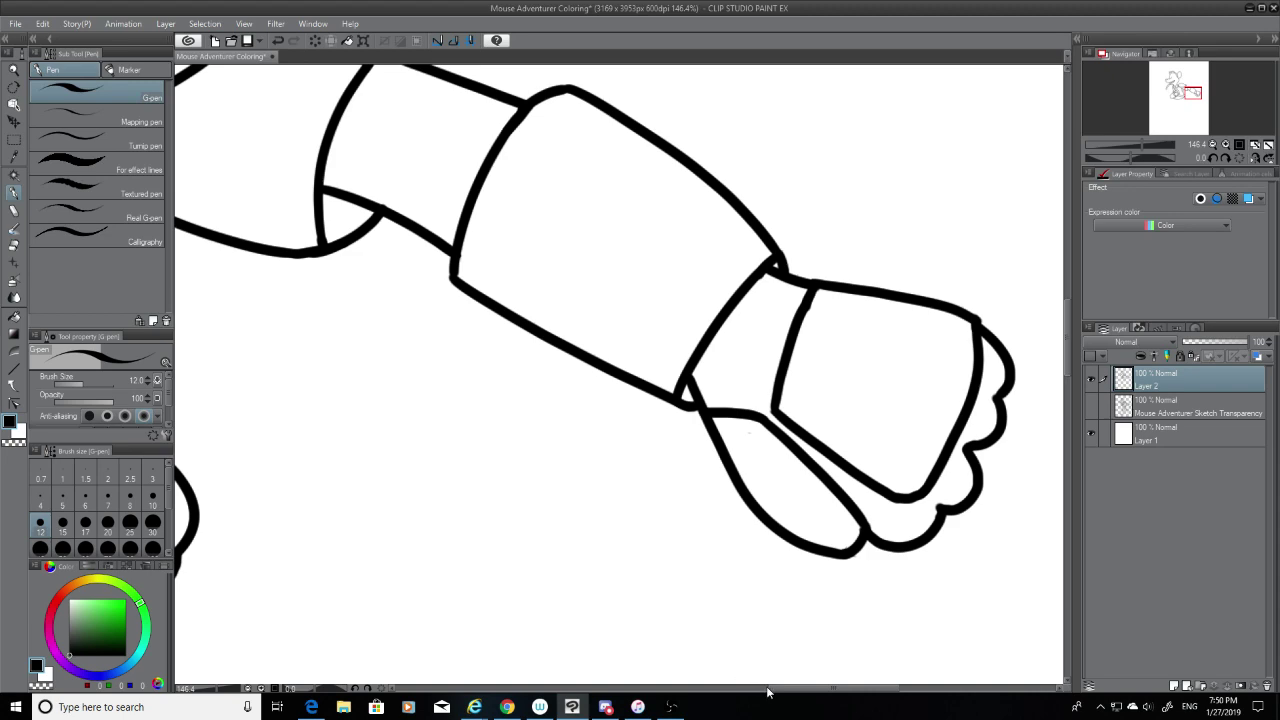
{"action": "left_click_drag", "start_coordinate": [769, 688], "coordinate": [666, 681]}
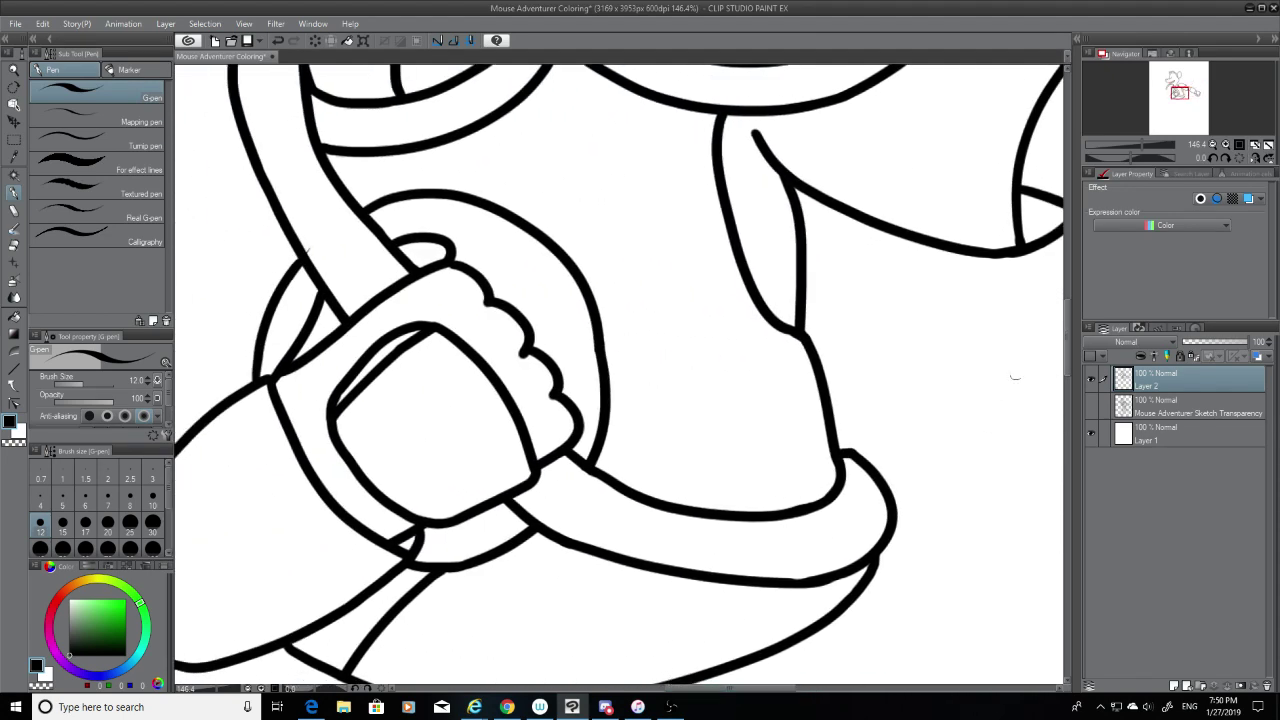
{"action": "left_click_drag", "start_coordinate": [1069, 326], "coordinate": [1068, 286]}
{"action": "left_click", "coordinate": [1091, 406]}
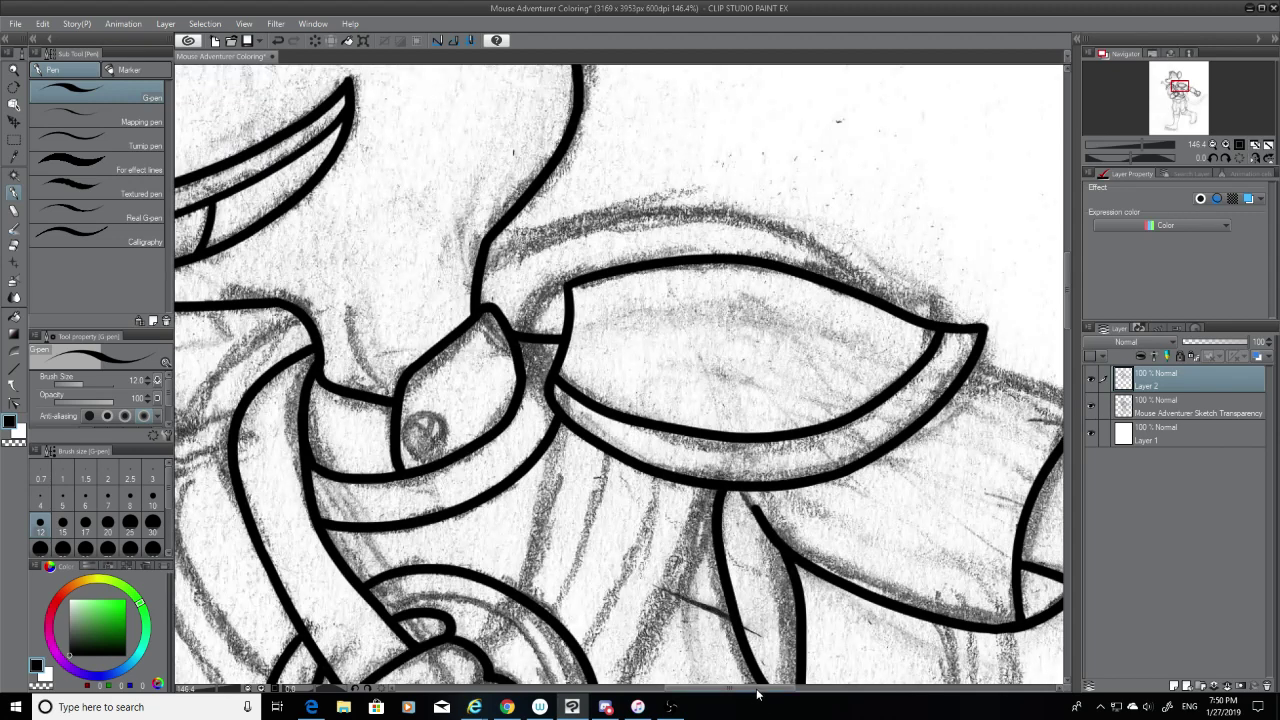
Step: Ink the sleeve's upper edge from the shoulder piece's trim to the cuff, including the cuff's small rounded corner
{"action": "left_click_drag", "start_coordinate": [760, 688], "coordinate": [836, 688]}
{"action": "left_click_drag", "start_coordinate": [578, 369], "coordinate": [697, 410]}
{"action": "key", "text": "ctrl+z"}
{"action": "key", "text": "ctrl+z"}
{"action": "left_click_drag", "start_coordinate": [580, 360], "coordinate": [722, 423]}
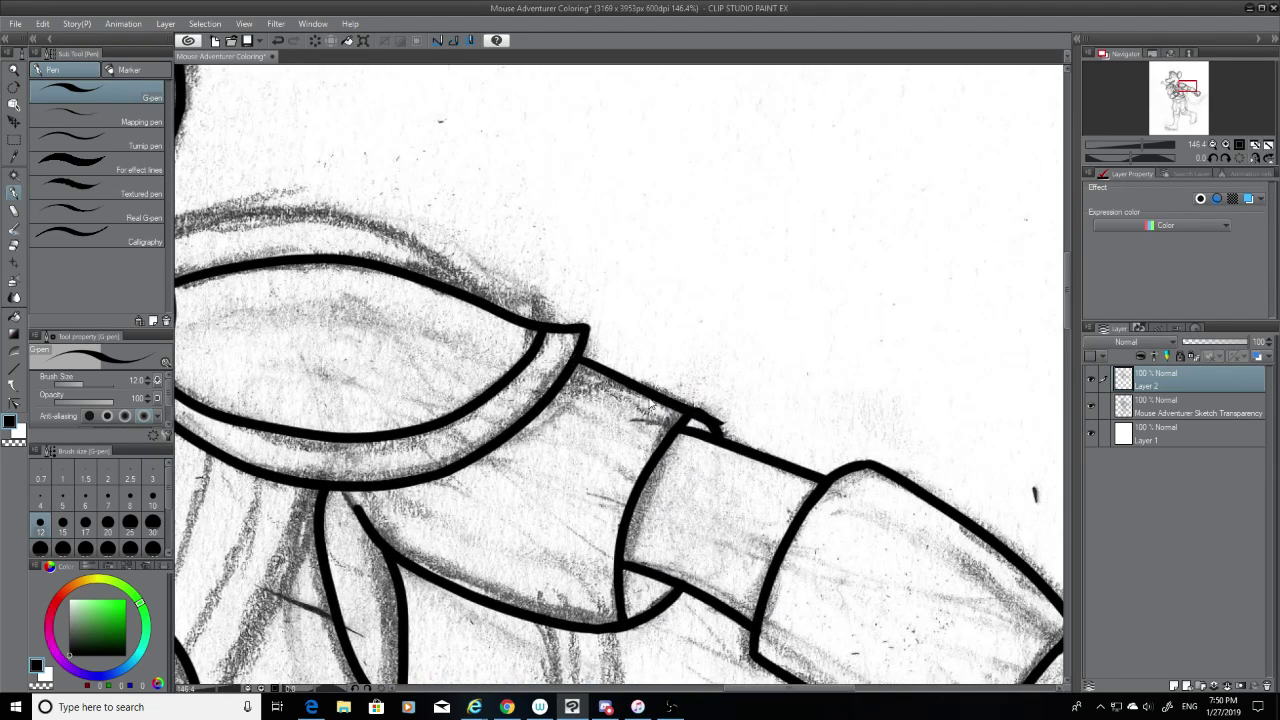
{"action": "key", "text": "ctrl+z"}
{"action": "mouse_move", "coordinate": [579, 363]}
{"action": "left_mouse_down"}
{"action": "mouse_move", "coordinate": [704, 417]}
{"action": "mouse_move", "coordinate": [688, 410]}
{"action": "left_mouse_up"}
{"action": "key", "text": "ctrl+z"}
{"action": "key", "text": "ctrl+z"}
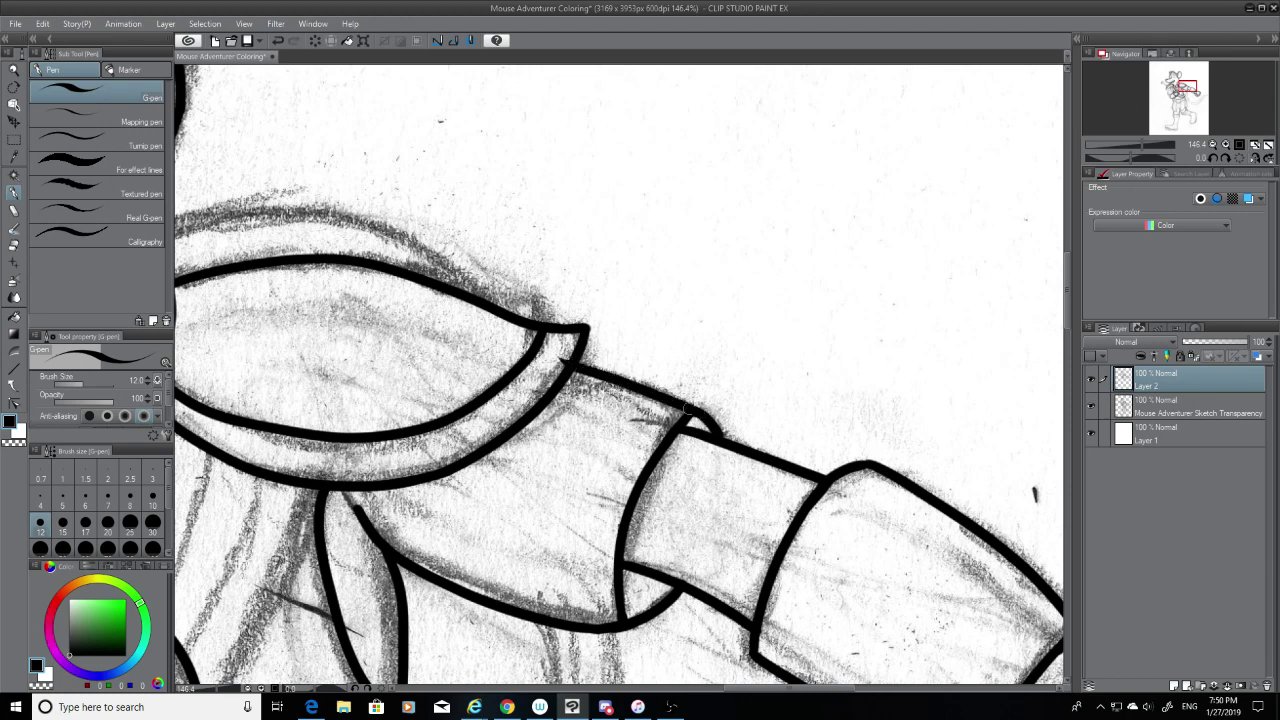
Step: Hide the sketch layer, erase the sleeve line's overshoot inside the shoulder trim with the Hard eraser, and return to the G-pen
{"action": "left_click", "coordinate": [1091, 406]}
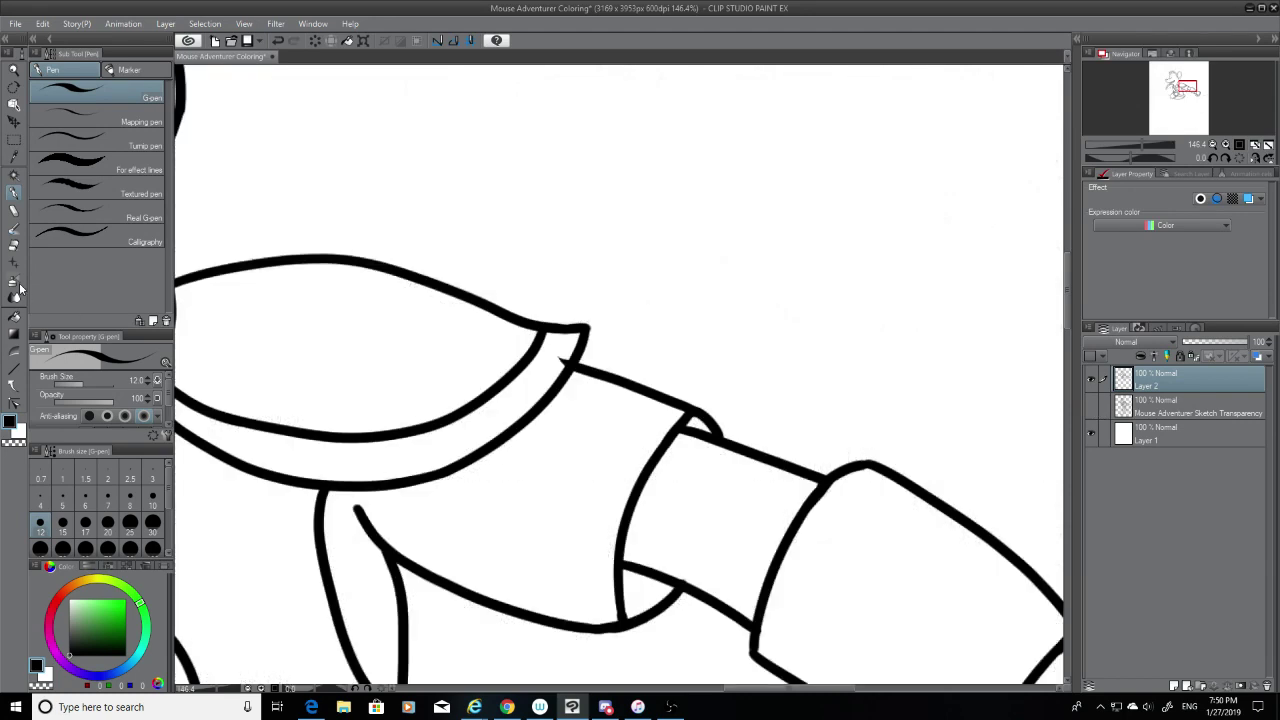
{"action": "key", "text": "e"}
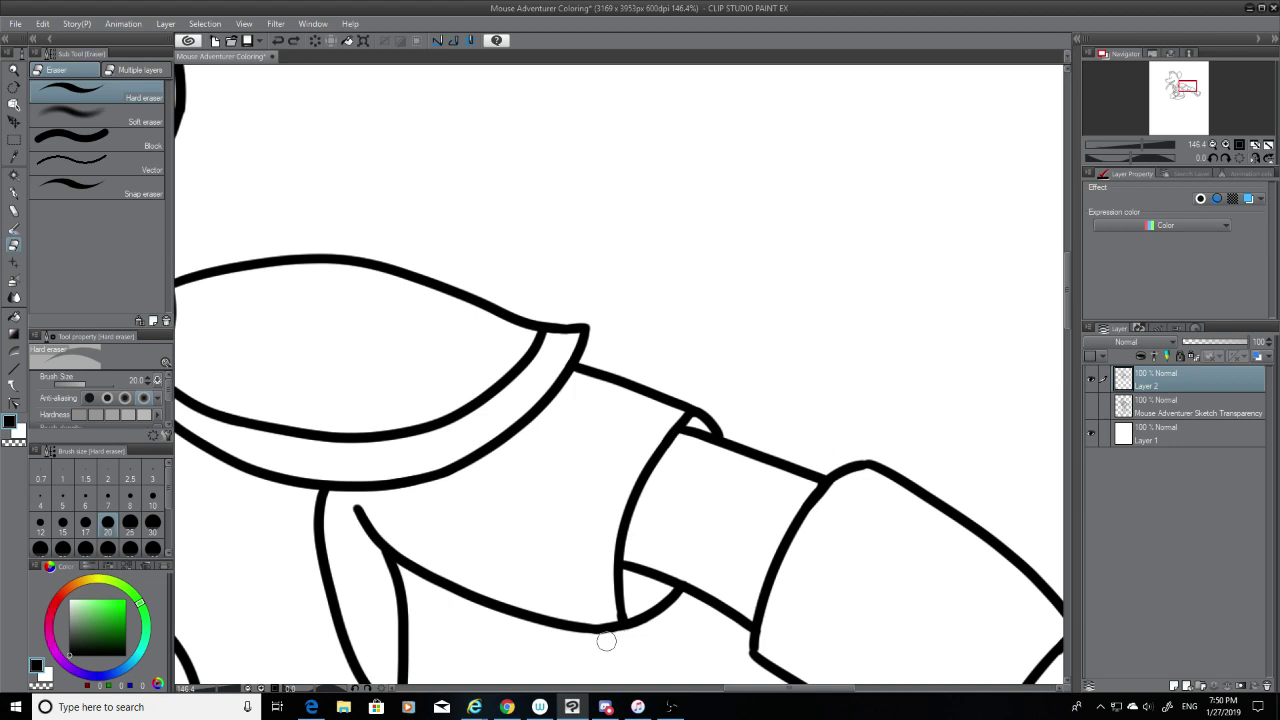
{"action": "key", "text": "w"}
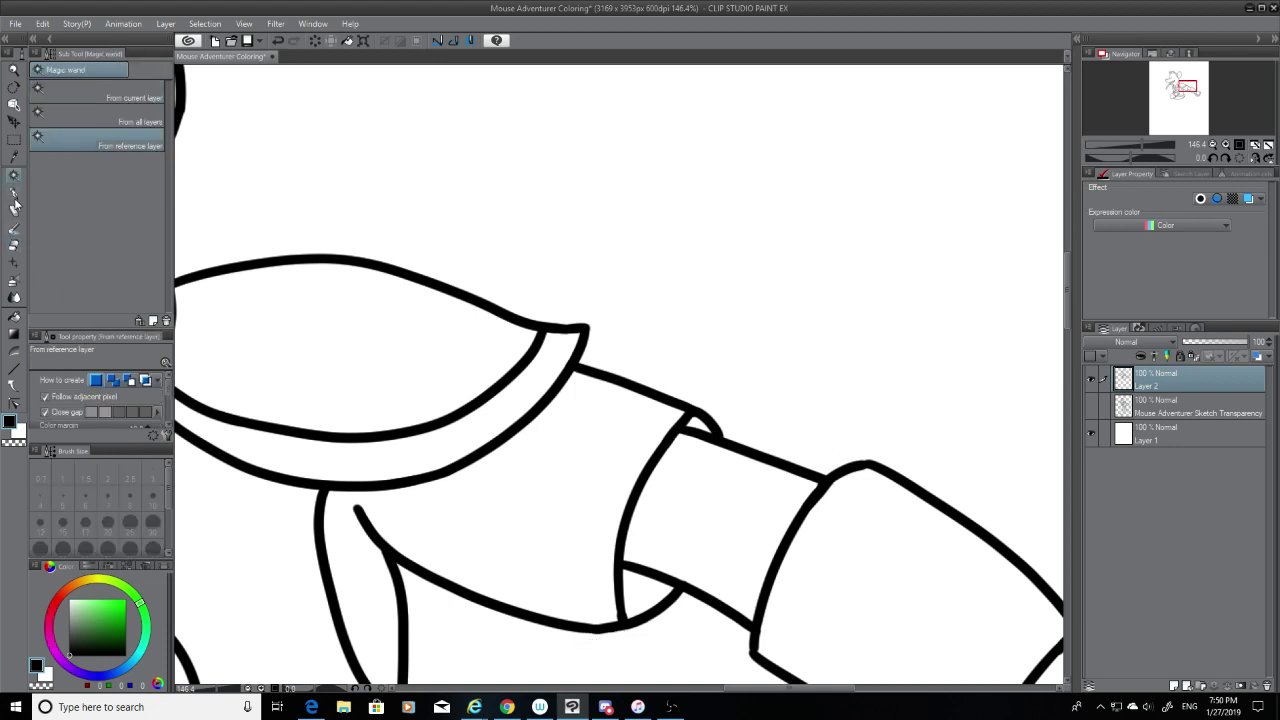
{"action": "left_click", "coordinate": [14, 200]}
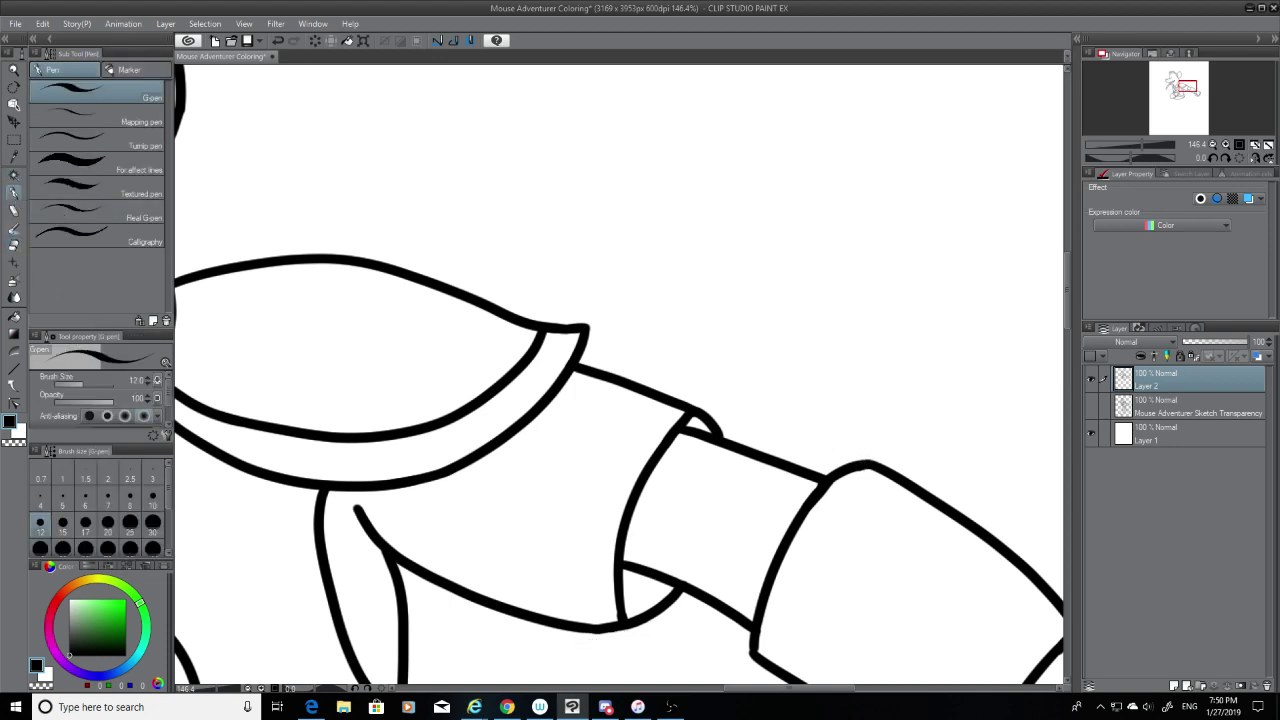
Step: Show the sketch layer and ink the inner rim of the round shape behind the clenched fist, from the strap to the lowest knuckle
{"action": "scroll", "coordinate": [1064, 256], "scroll_direction": "down", "scroll_amount": 3}
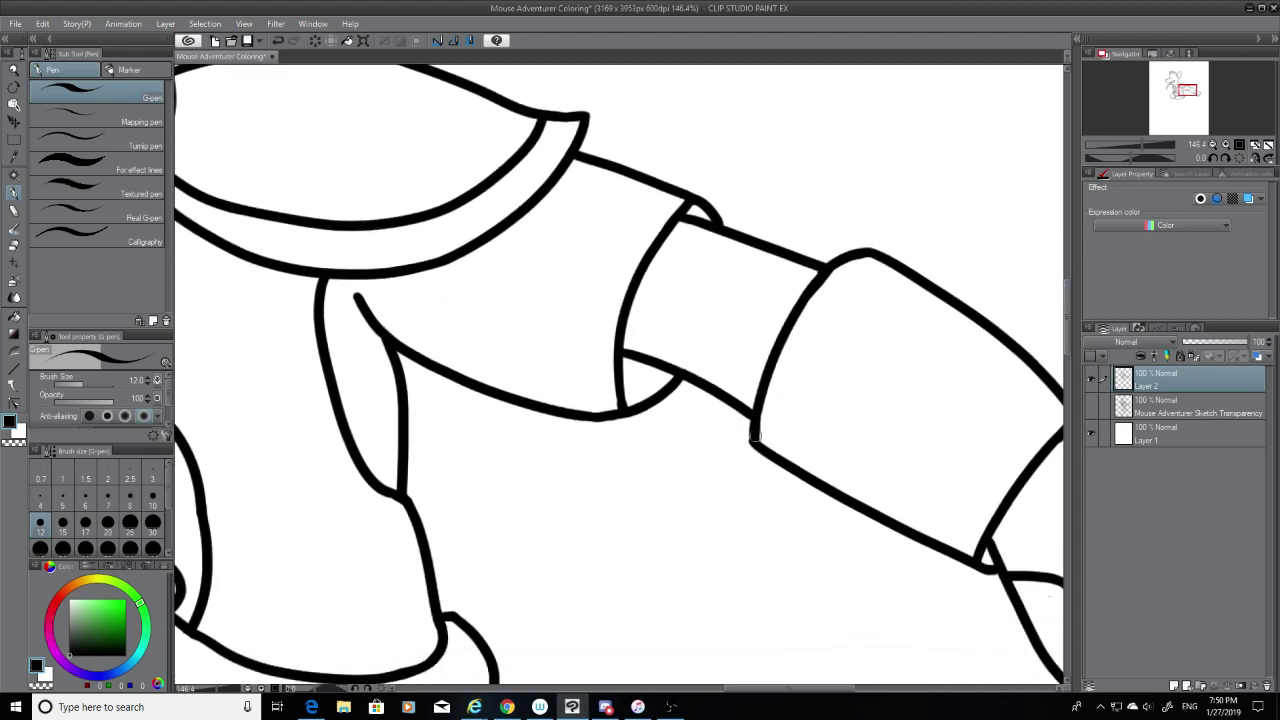
{"action": "key", "text": "ctrl+z"}
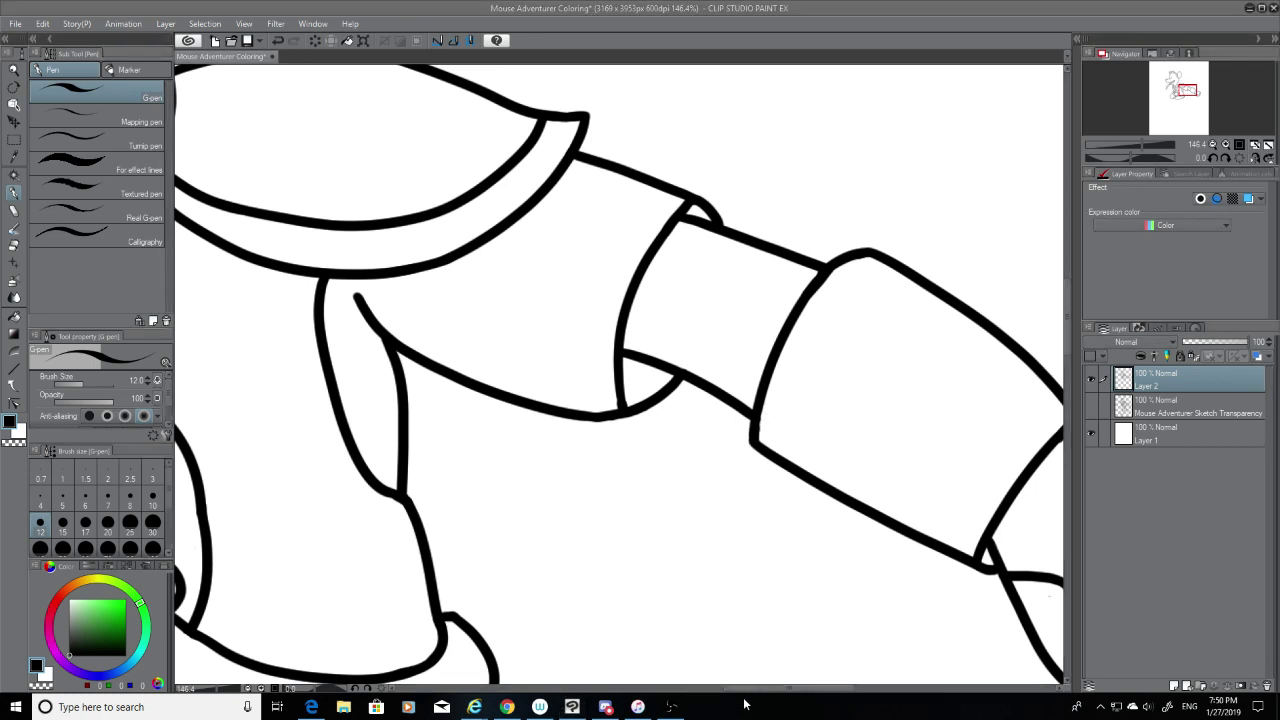
{"action": "left_click_drag", "start_coordinate": [753, 689], "coordinate": [695, 689]}
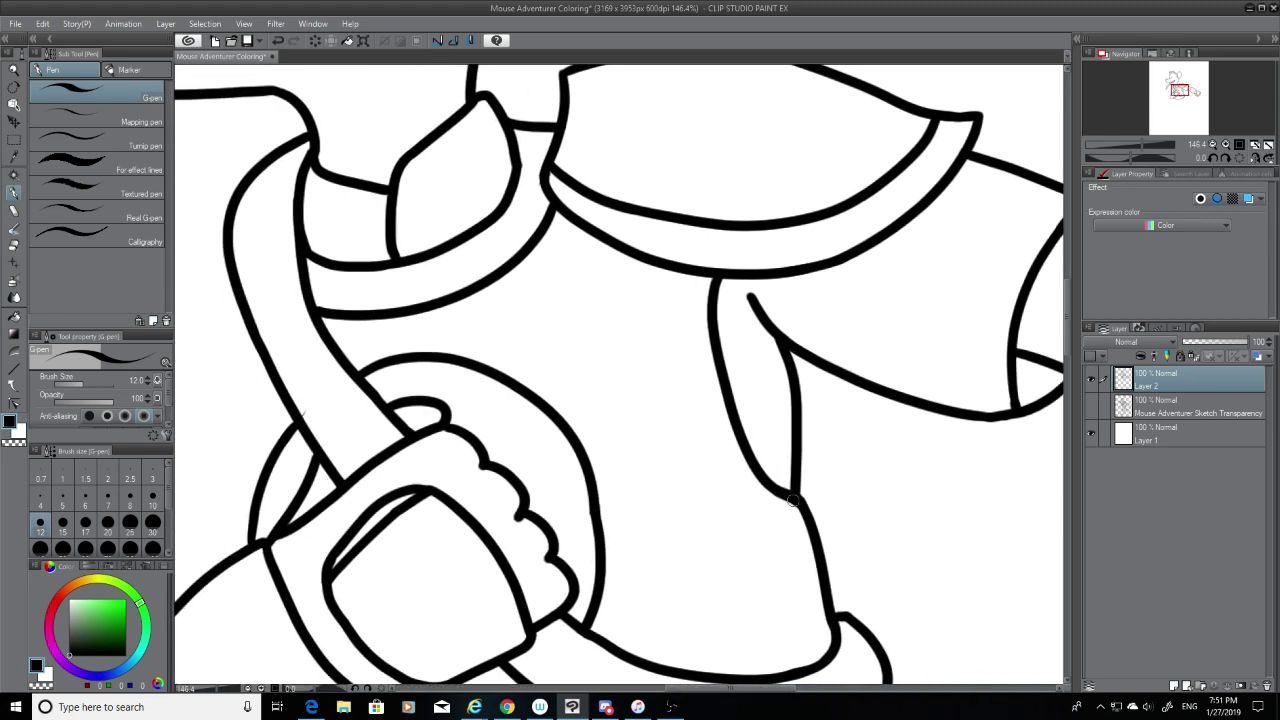
{"action": "left_click_drag", "start_coordinate": [792, 689], "coordinate": [750, 689]}
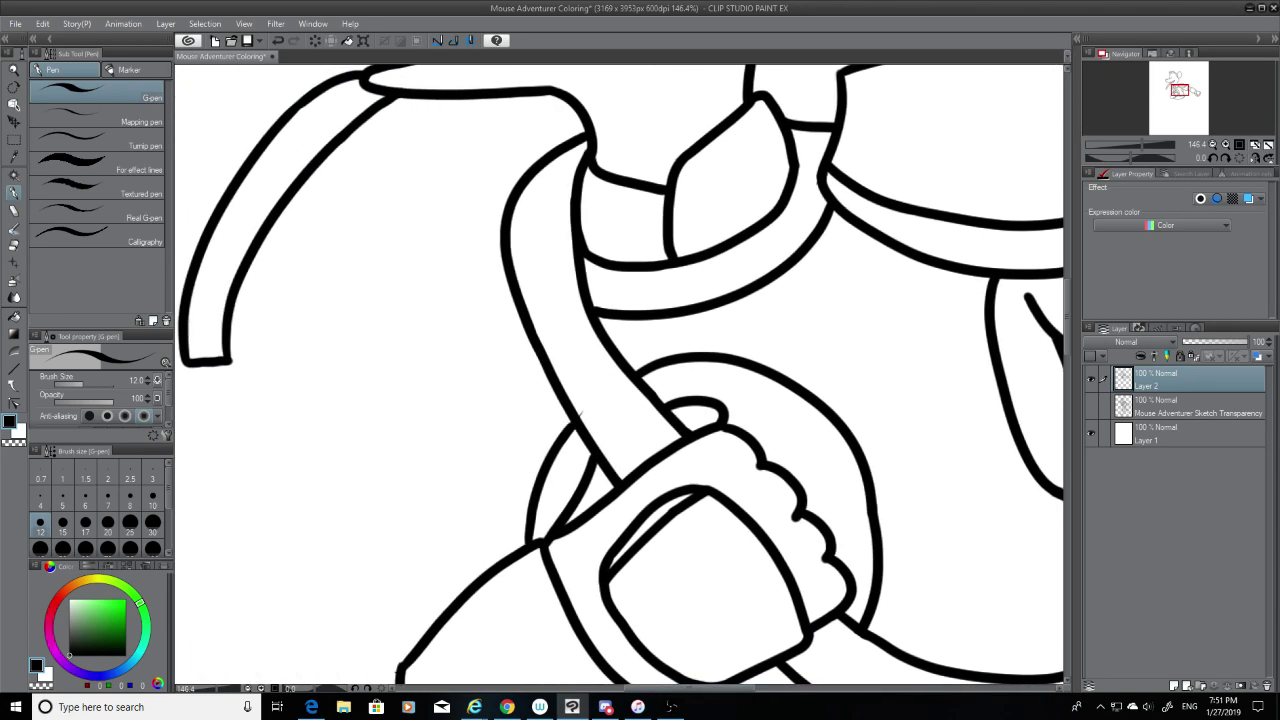
{"action": "left_click", "coordinate": [1092, 406]}
{"action": "mouse_move", "coordinate": [651, 384]}
{"action": "left_mouse_down"}
{"action": "mouse_move", "coordinate": [806, 462]}
{"action": "mouse_move", "coordinate": [855, 570]}
{"action": "left_mouse_up"}
{"action": "key", "text": "ctrl+z"}
{"action": "left_click_drag", "start_coordinate": [656, 384], "coordinate": [848, 555]}
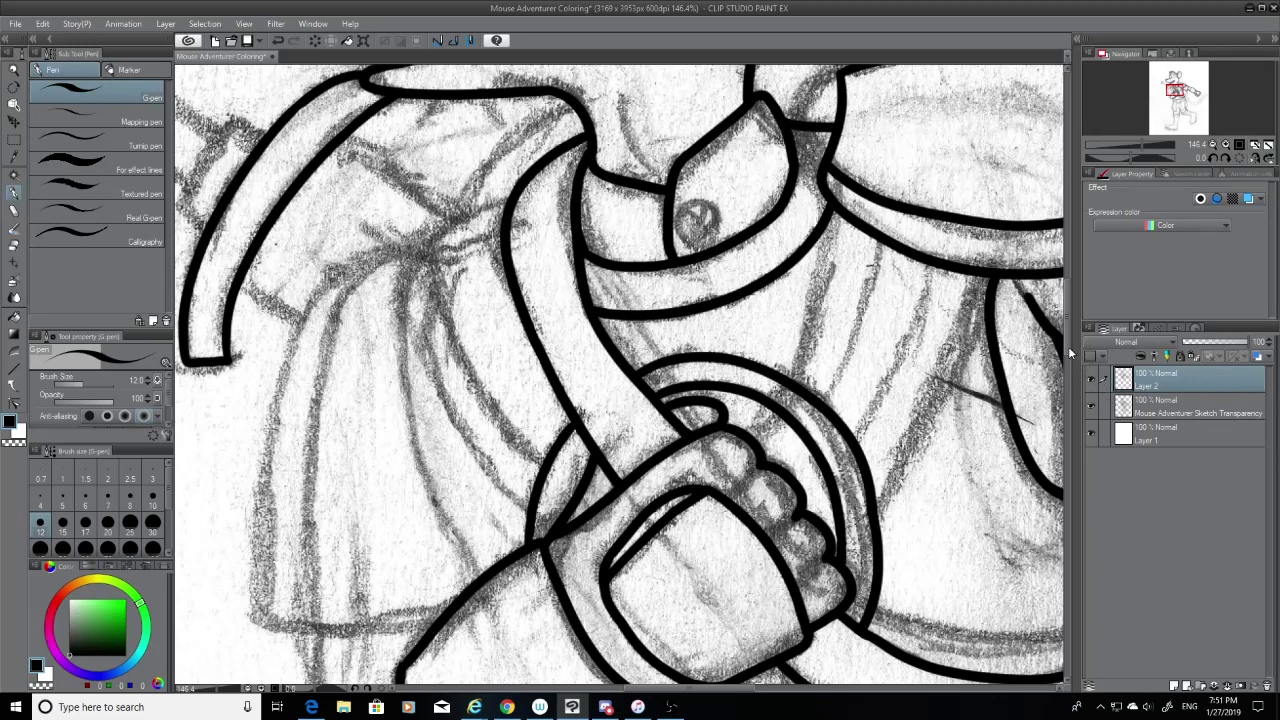
Step: Erase the stray mark beside the strap above the fist with the sketch hidden, restore the sketch layer and return to the G-pen
{"action": "scroll", "coordinate": [1068, 340], "scroll_direction": "down", "scroll_amount": 2}
{"action": "left_click", "coordinate": [1091, 405]}
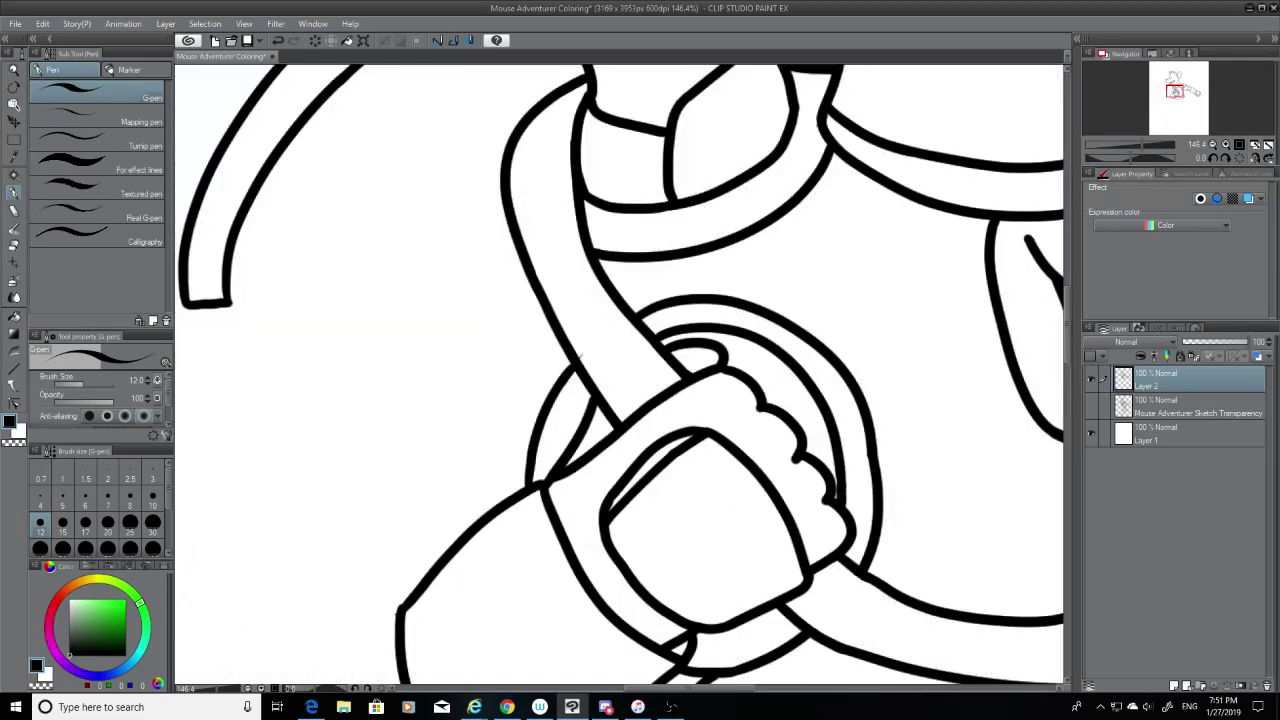
{"action": "left_click", "coordinate": [15, 245]}
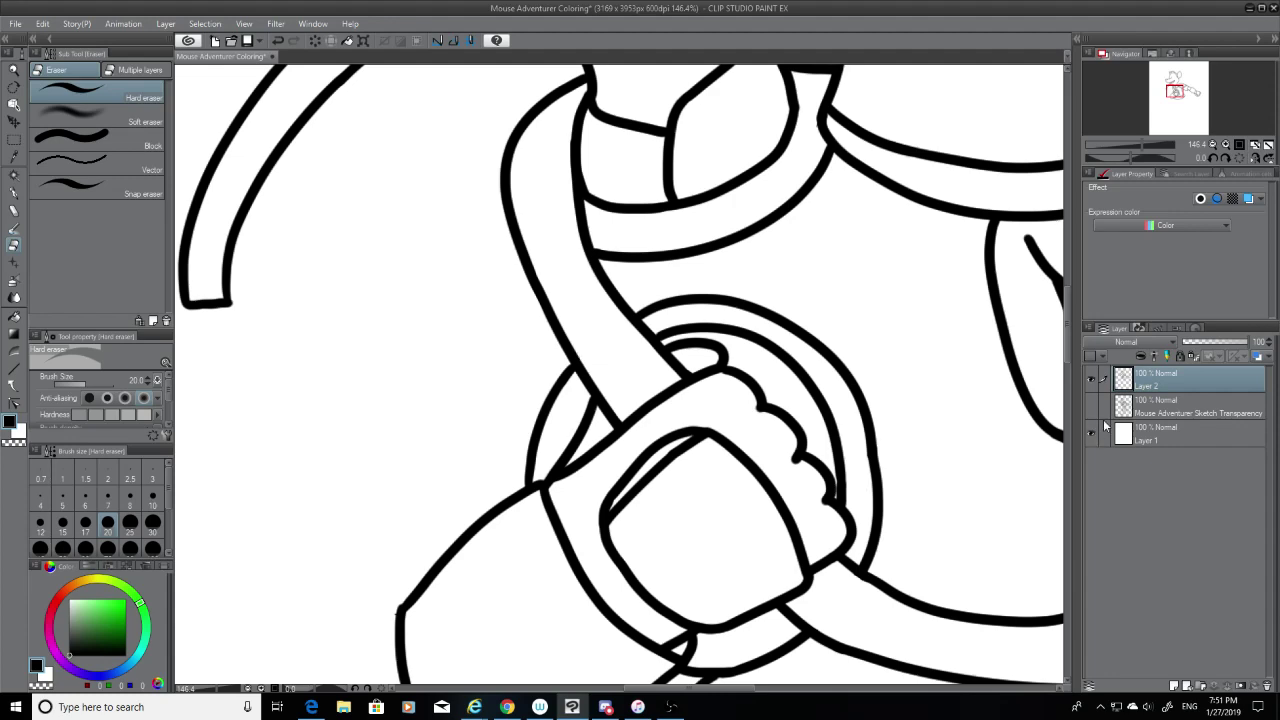
{"action": "left_click", "coordinate": [1091, 406]}
{"action": "scroll", "coordinate": [620, 375], "scroll_direction": "up", "scroll_amount": 2}
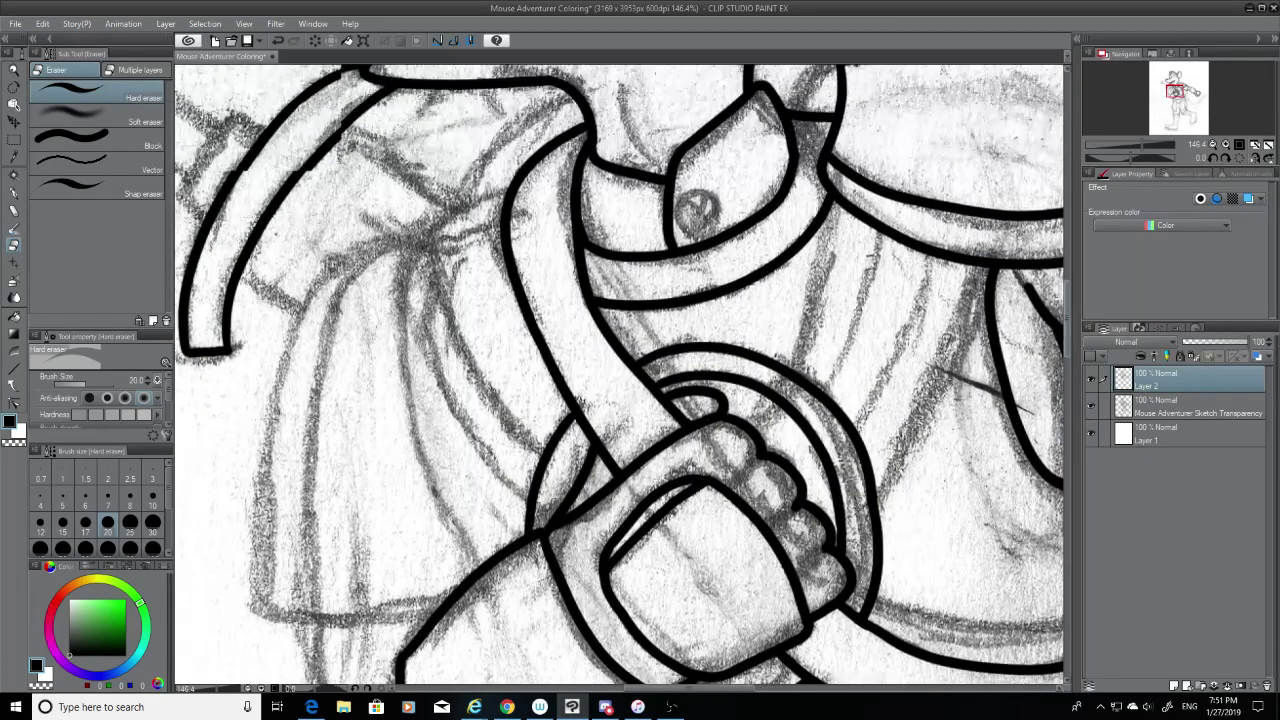
{"action": "left_click", "coordinate": [14, 192]}
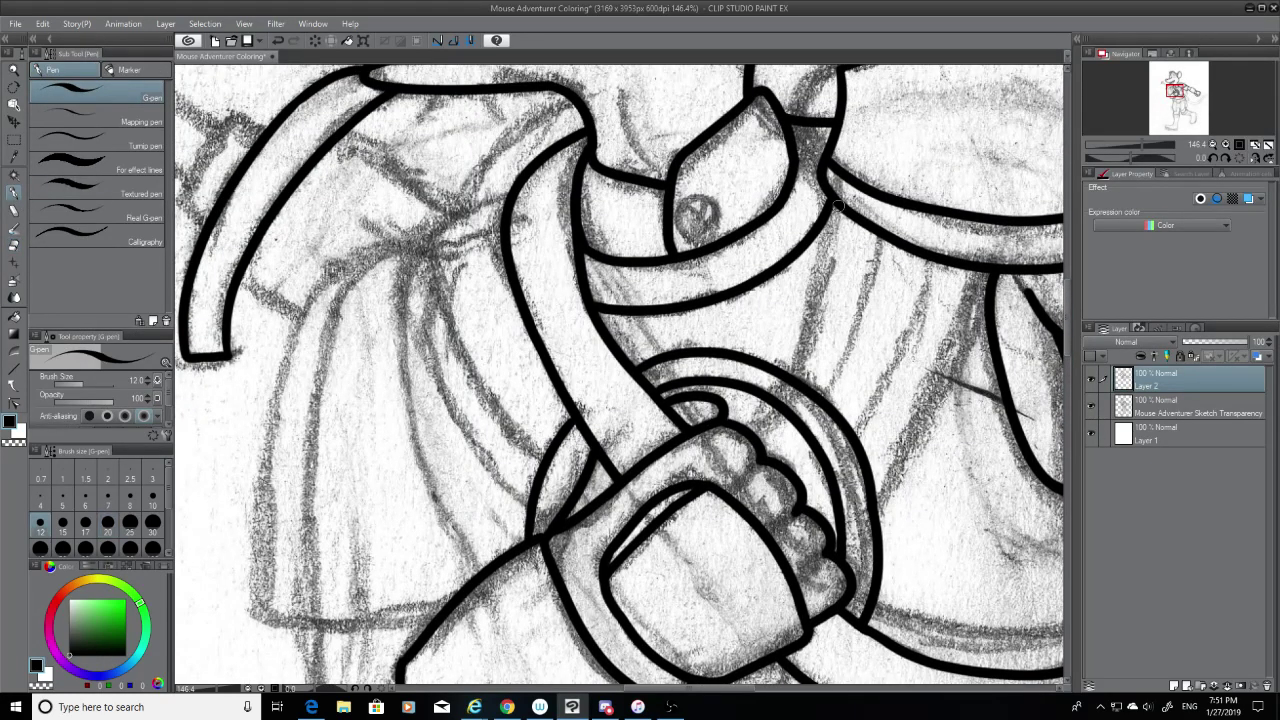
Step: Ink the torso's fold line from the collar band to the round shape's rim, and the longer outer line from the band to the same rim
{"action": "left_click_drag", "start_coordinate": [836, 208], "coordinate": [778, 390]}
{"action": "key", "text": "ctrl+z"}
{"action": "left_click_drag", "start_coordinate": [845, 205], "coordinate": [788, 376]}
{"action": "key", "text": "ctrl+z"}
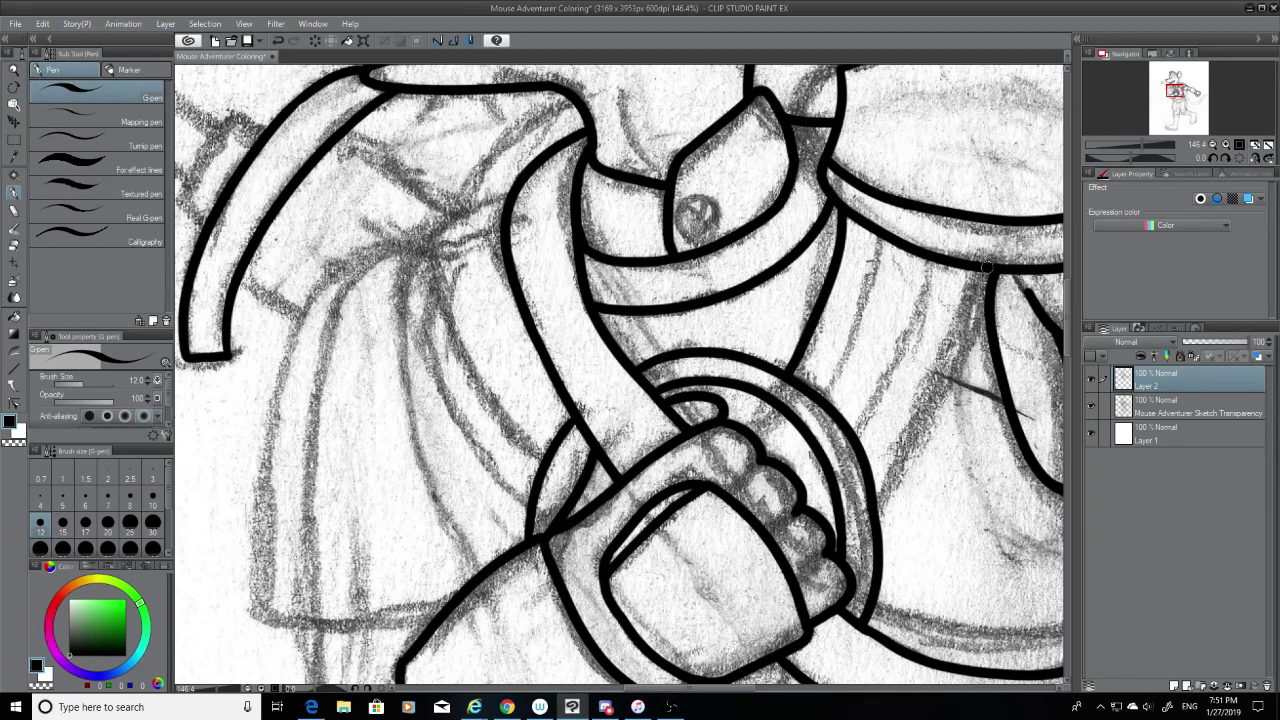
{"action": "mouse_move", "coordinate": [986, 267]}
{"action": "left_mouse_down"}
{"action": "mouse_move", "coordinate": [941, 395]}
{"action": "mouse_move", "coordinate": [893, 455]}
{"action": "mouse_move", "coordinate": [879, 498]}
{"action": "left_mouse_up"}
{"action": "key", "text": "ctrl+z"}
{"action": "key", "text": "ctrl+z"}
{"action": "key", "text": "ctrl+z"}
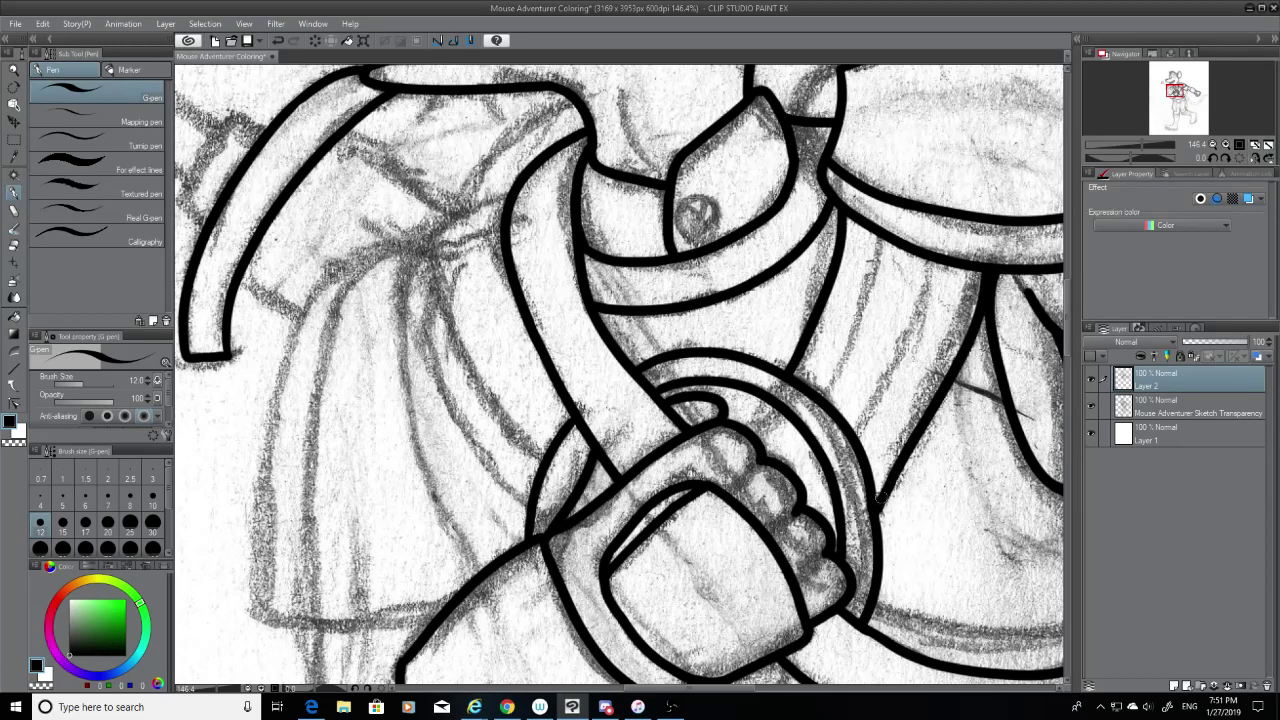
Step: Ink two more fold lines between these lines, from the collar band to the round shape's rim, and check them with the sketch layer hidden
{"action": "left_click_drag", "start_coordinate": [890, 242], "coordinate": [818, 415]}
{"action": "key", "text": "ctrl+z"}
{"action": "left_click_drag", "start_coordinate": [893, 238], "coordinate": [832, 387]}
{"action": "key", "text": "ctrl+z"}
{"action": "left_click_drag", "start_coordinate": [889, 238], "coordinate": [826, 402]}
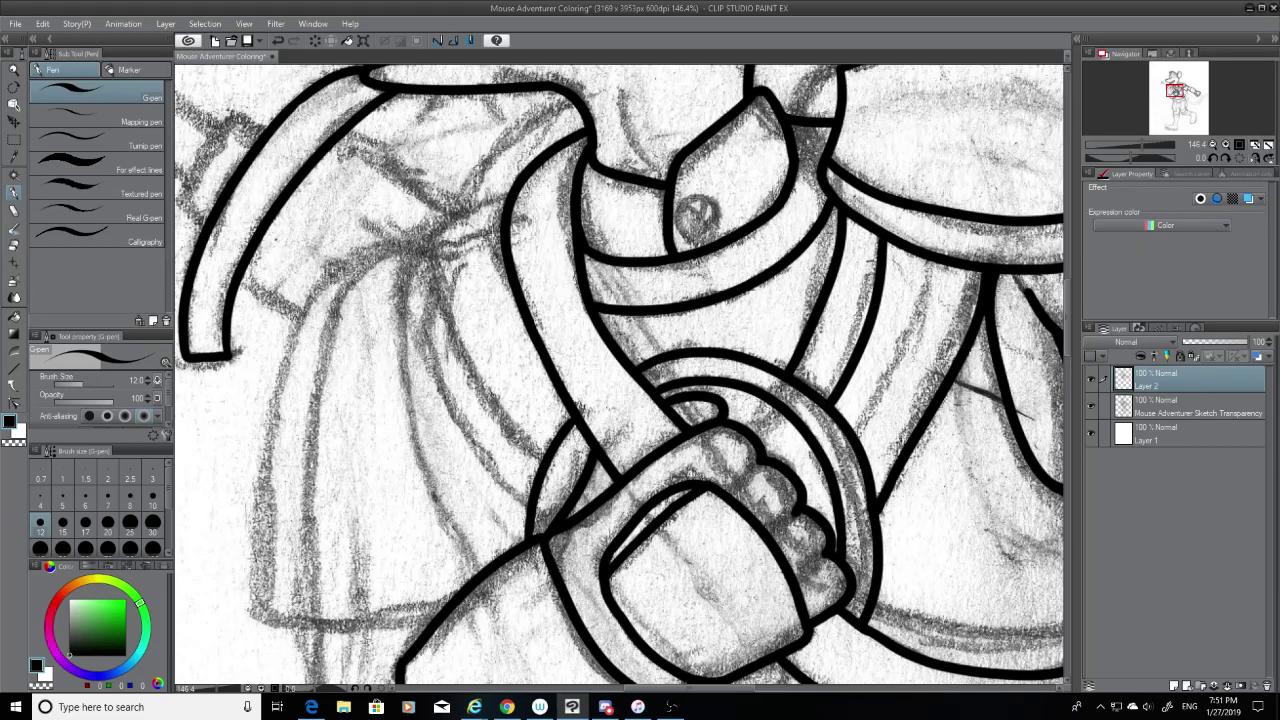
{"action": "left_click_drag", "start_coordinate": [938, 266], "coordinate": [867, 427]}
{"action": "key", "text": "ctrl+z"}
{"action": "left_click_drag", "start_coordinate": [940, 263], "coordinate": [864, 448]}
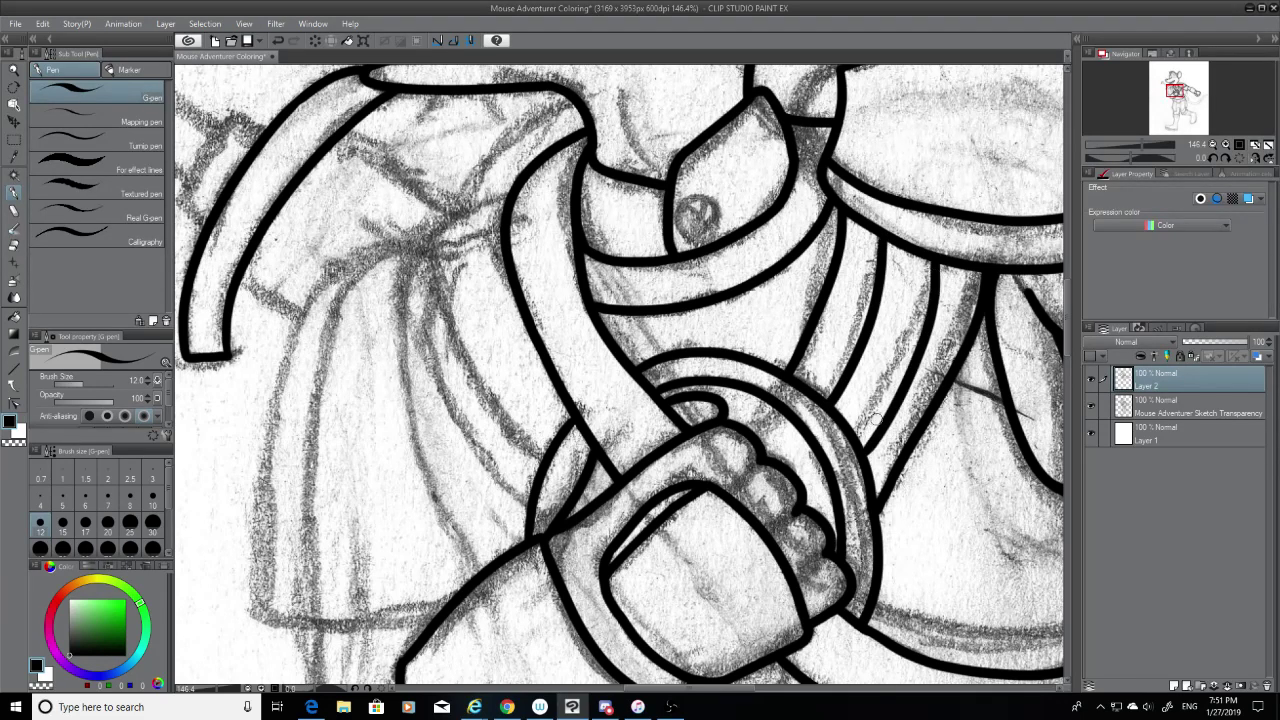
{"action": "left_click", "coordinate": [1092, 403]}
{"action": "left_click", "coordinate": [1088, 403]}
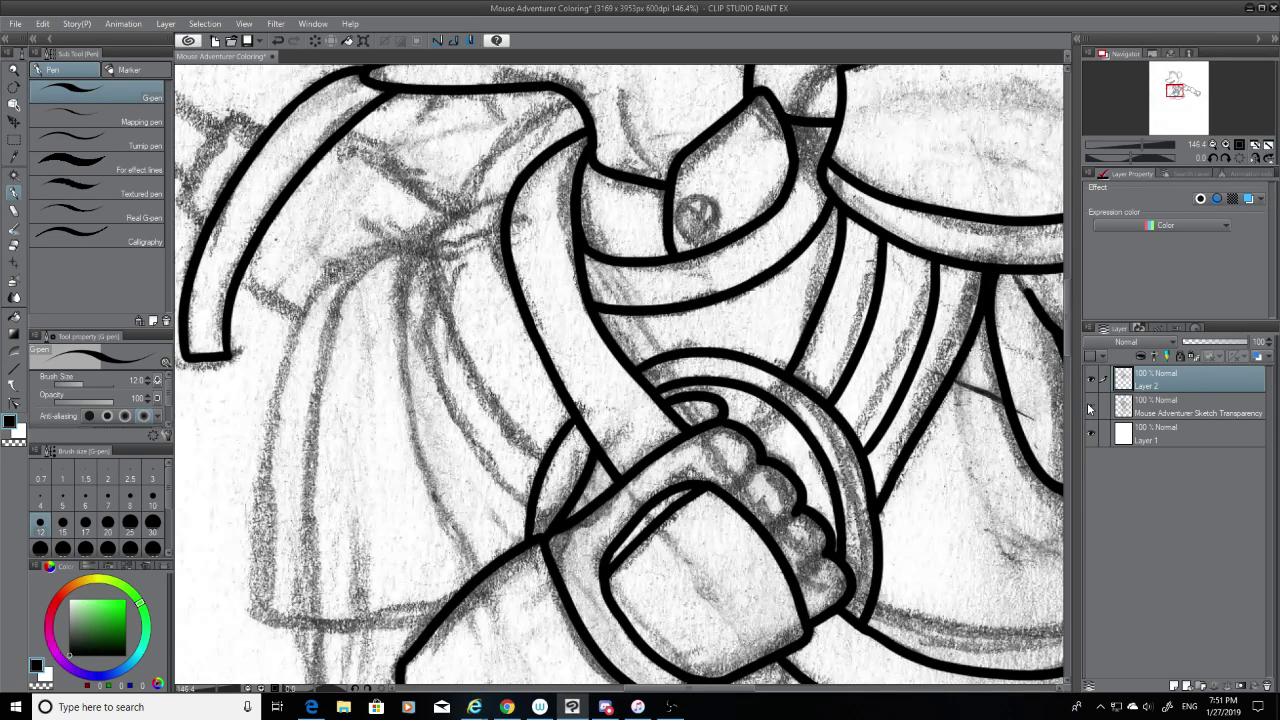
{"action": "left_click", "coordinate": [1087, 402]}
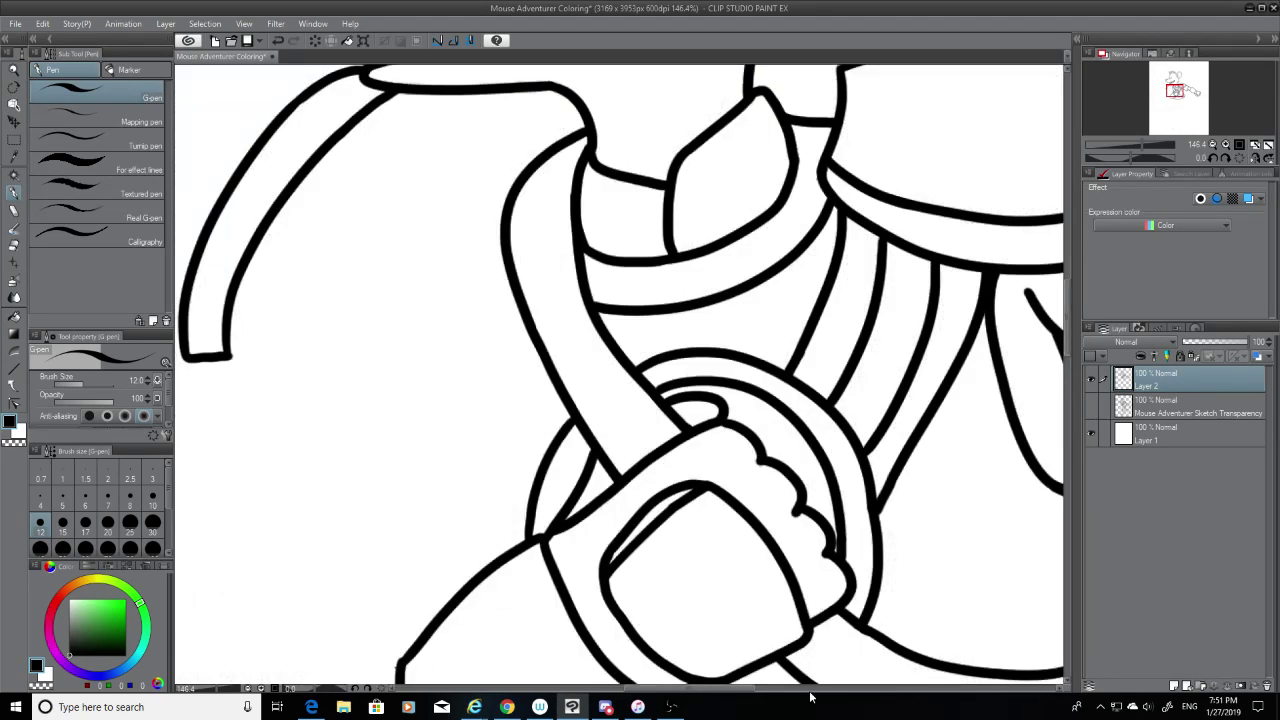
Step: Show the sketch layer and ink the long curved cloth fold on the strap's outer side, from the gathered point to the round shape
{"action": "left_click_drag", "start_coordinate": [744, 689], "coordinate": [695, 689]}
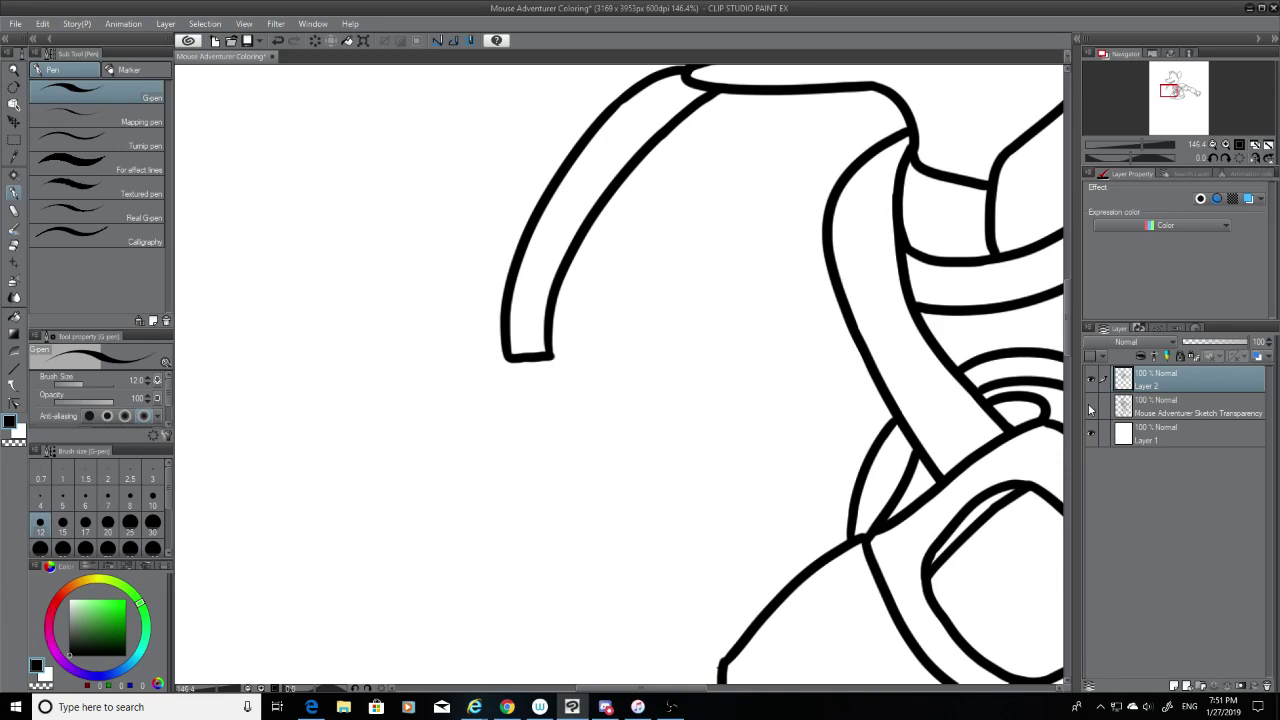
{"action": "left_click", "coordinate": [1090, 406]}
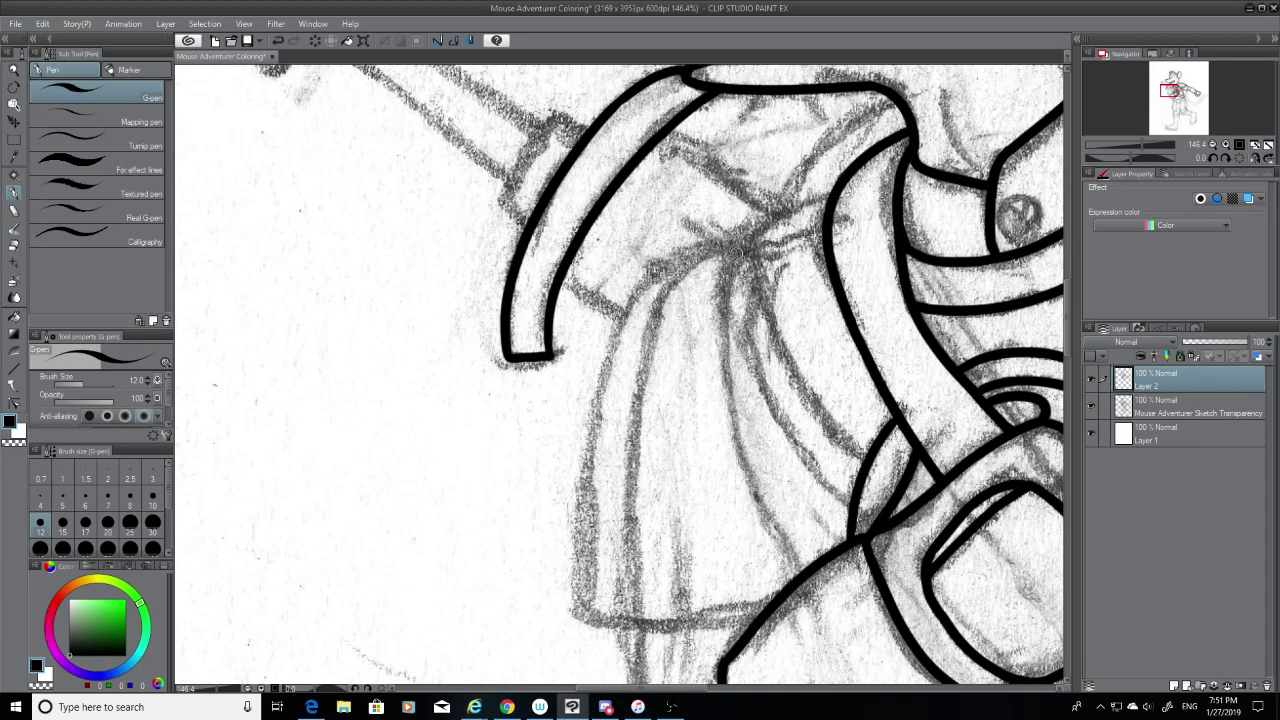
{"action": "left_click_drag", "start_coordinate": [734, 250], "coordinate": [822, 478]}
{"action": "key", "text": "ctrl+z"}
{"action": "mouse_move", "coordinate": [733, 256]}
{"action": "left_mouse_down"}
{"action": "mouse_move", "coordinate": [761, 374]}
{"action": "mouse_move", "coordinate": [844, 512]}
{"action": "left_mouse_up"}
{"action": "key", "text": "ctrl+z"}
{"action": "left_click_drag", "start_coordinate": [725, 246], "coordinate": [852, 512]}
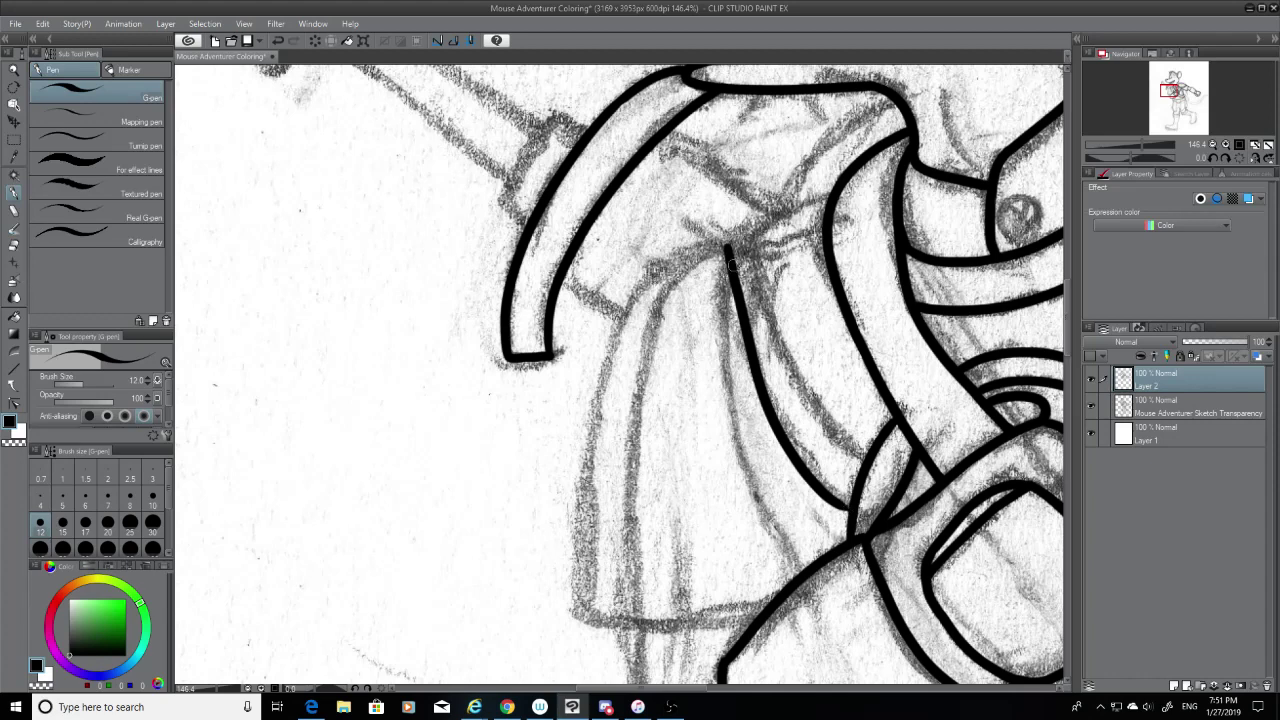
{"action": "key", "text": "ctrl+z"}
{"action": "mouse_move", "coordinate": [738, 232]}
{"action": "left_mouse_down"}
{"action": "mouse_move", "coordinate": [803, 458]}
{"action": "mouse_move", "coordinate": [848, 506]}
{"action": "left_mouse_up"}
{"action": "key", "text": "ctrl+z"}
{"action": "mouse_move", "coordinate": [742, 233]}
{"action": "left_mouse_down"}
{"action": "mouse_move", "coordinate": [743, 320]}
{"action": "mouse_move", "coordinate": [854, 509]}
{"action": "left_mouse_up"}
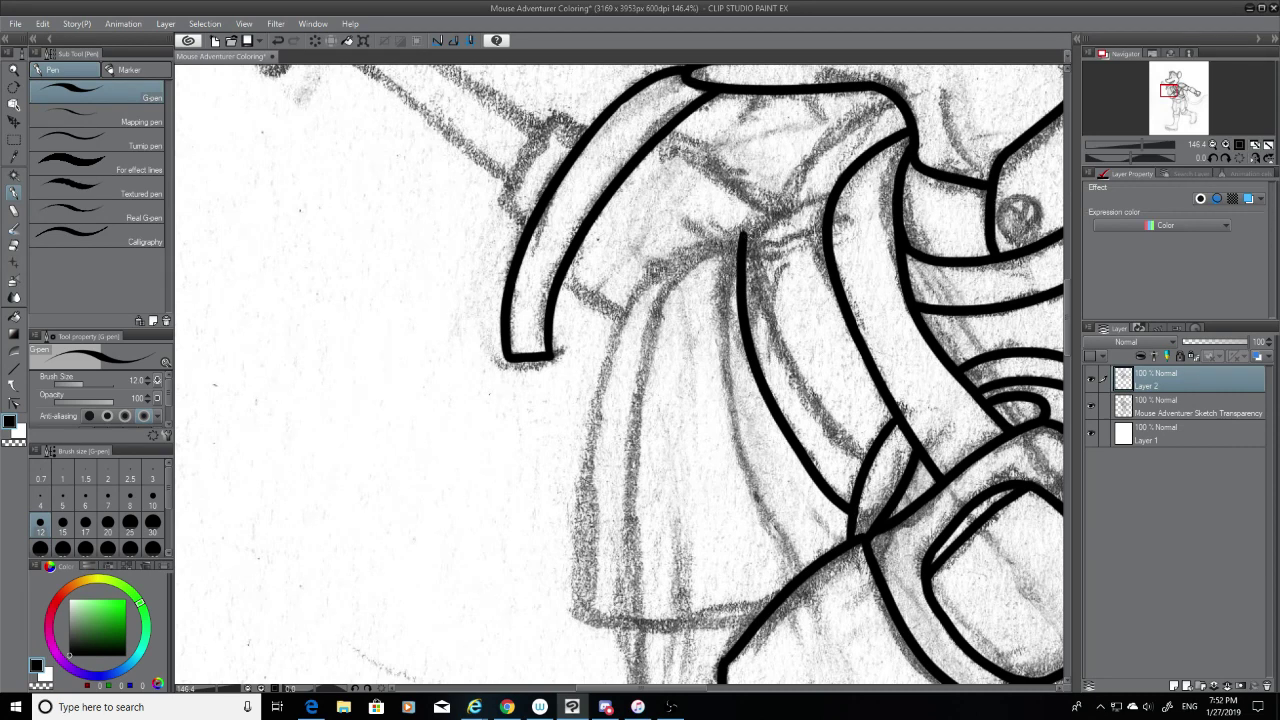
Step: Ink a second curved fold nearer the strap, and the short upper edge connecting its tip to the strap
{"action": "left_click_drag", "start_coordinate": [752, 230], "coordinate": [858, 472]}
{"action": "key", "text": "ctrl+z"}
{"action": "left_click_drag", "start_coordinate": [761, 241], "coordinate": [866, 458]}
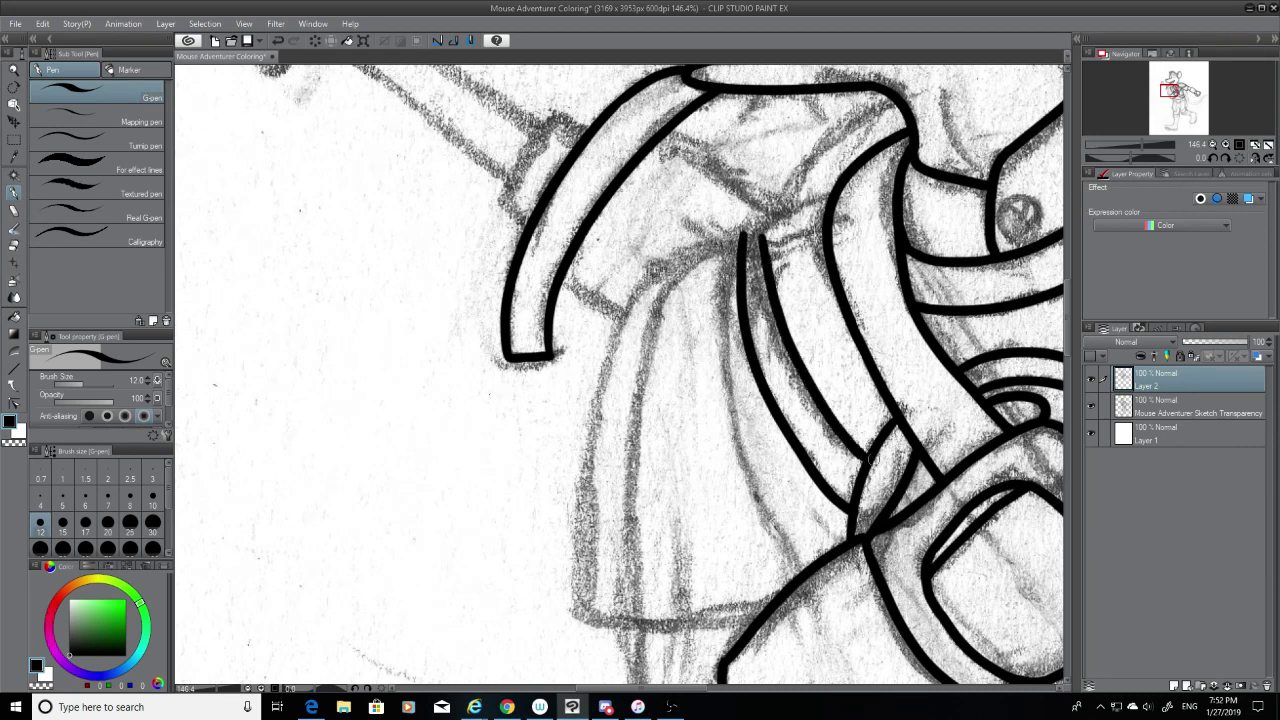
{"action": "left_click_drag", "start_coordinate": [761, 237], "coordinate": [830, 200]}
{"action": "key", "text": "ctrl+z"}
{"action": "left_click_drag", "start_coordinate": [758, 240], "coordinate": [836, 186]}
{"action": "key", "text": "ctrl+z"}
{"action": "left_click_drag", "start_coordinate": [758, 240], "coordinate": [831, 206]}
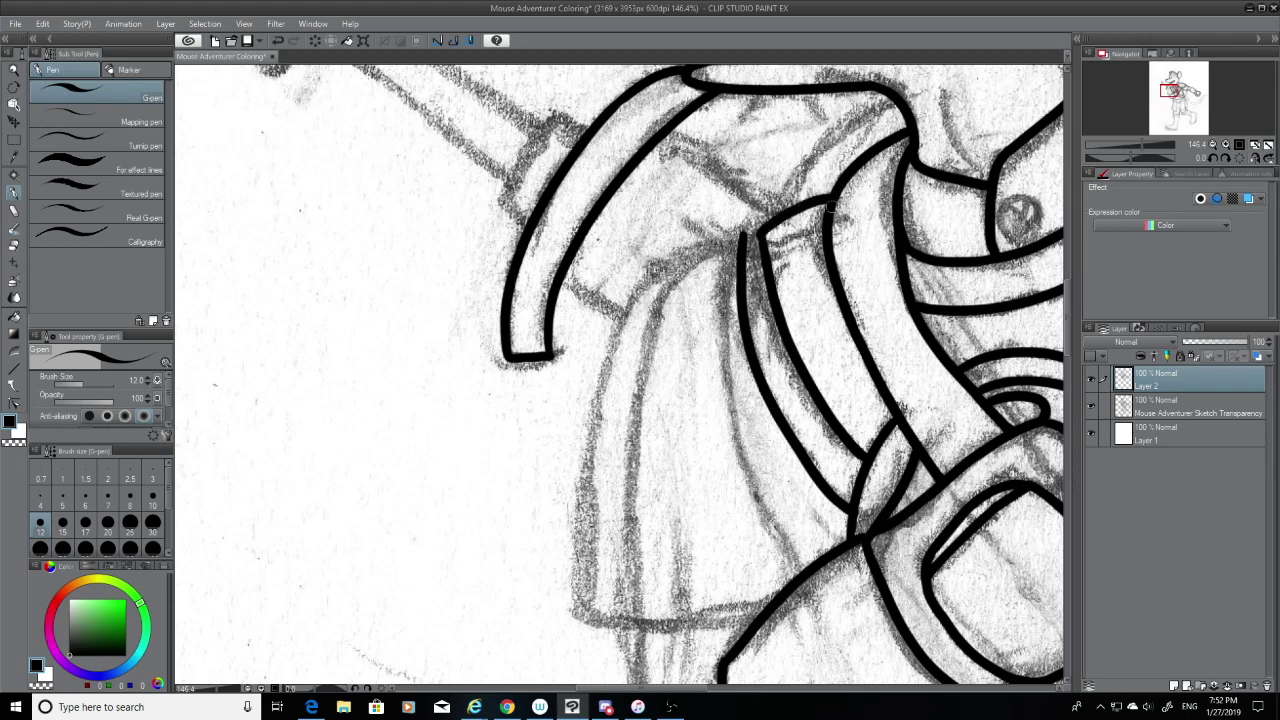
{"action": "key", "text": "ctrl+z"}
{"action": "left_click_drag", "start_coordinate": [758, 240], "coordinate": [832, 200]}
Step: Join the tips of the two folds, trim the corner with the Hard eraser while the sketch is hidden, then restore the sketch and G-pen
{"action": "key", "text": "e"}
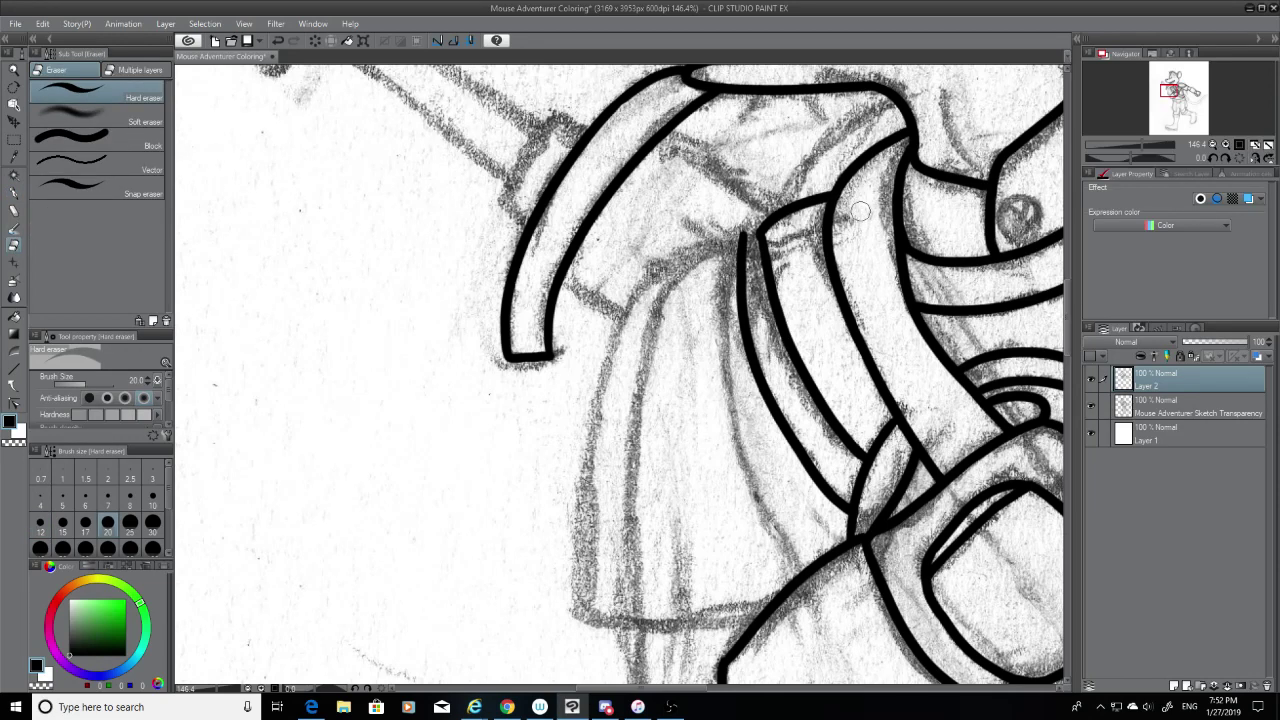
{"action": "left_click", "coordinate": [14, 193]}
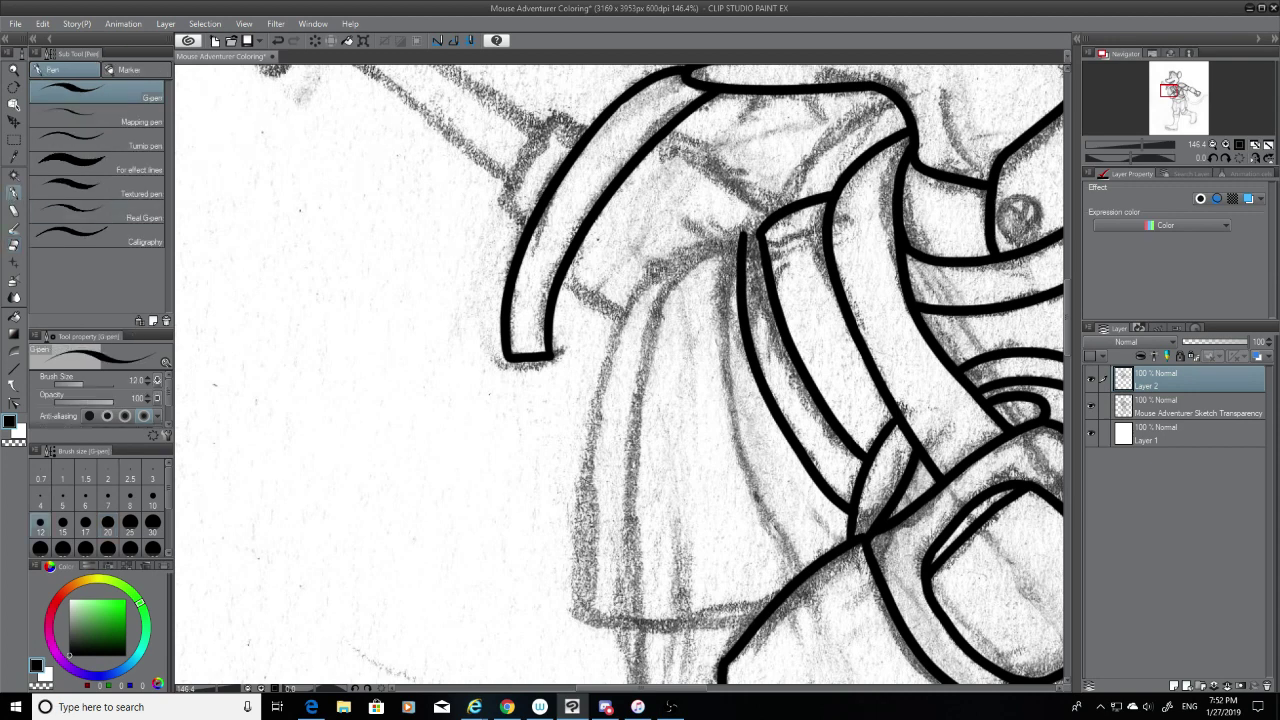
{"action": "left_click", "coordinate": [755, 234]}
{"action": "left_click", "coordinate": [1092, 405]}
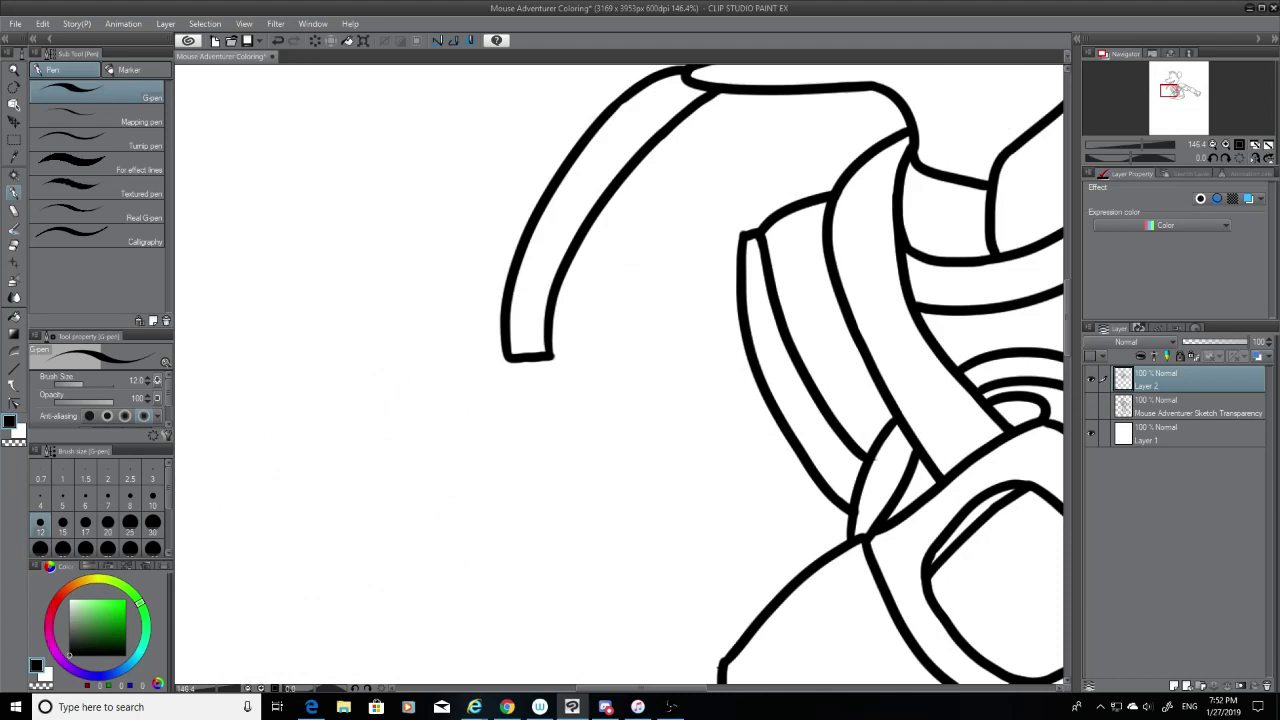
{"action": "left_click", "coordinate": [15, 243]}
{"action": "left_click", "coordinate": [15, 243]}
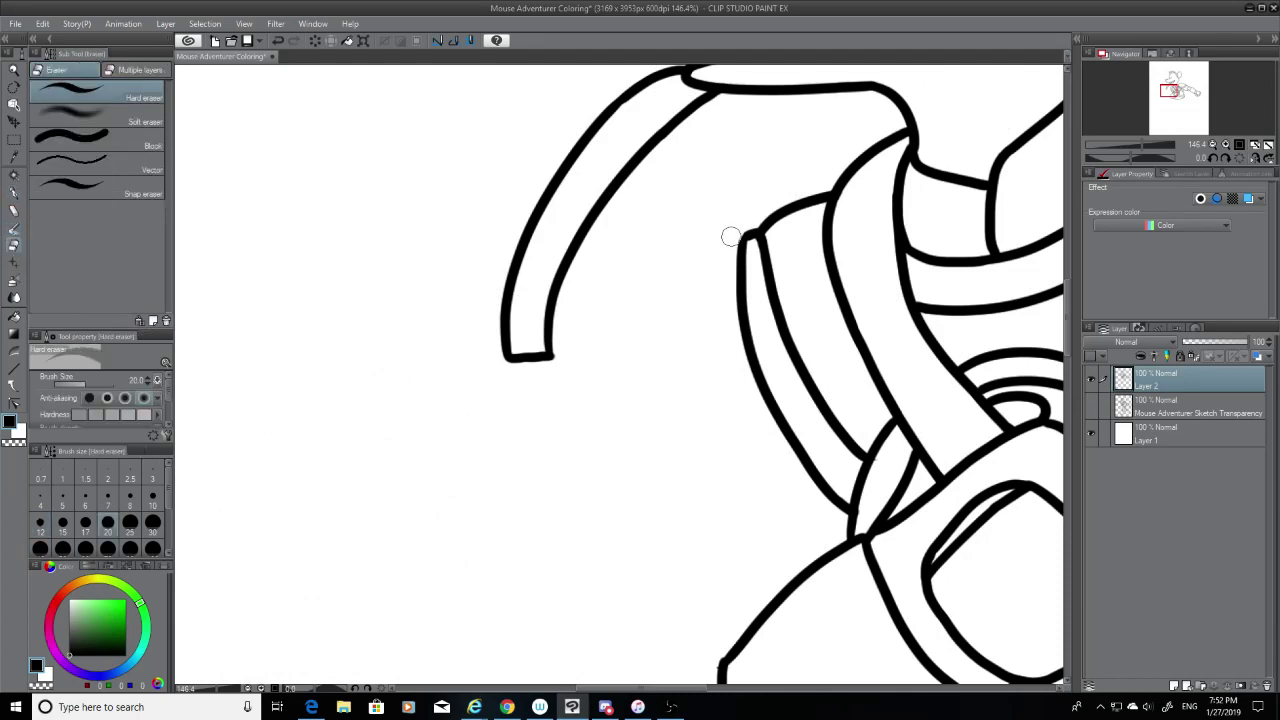
{"action": "left_click", "coordinate": [1091, 407]}
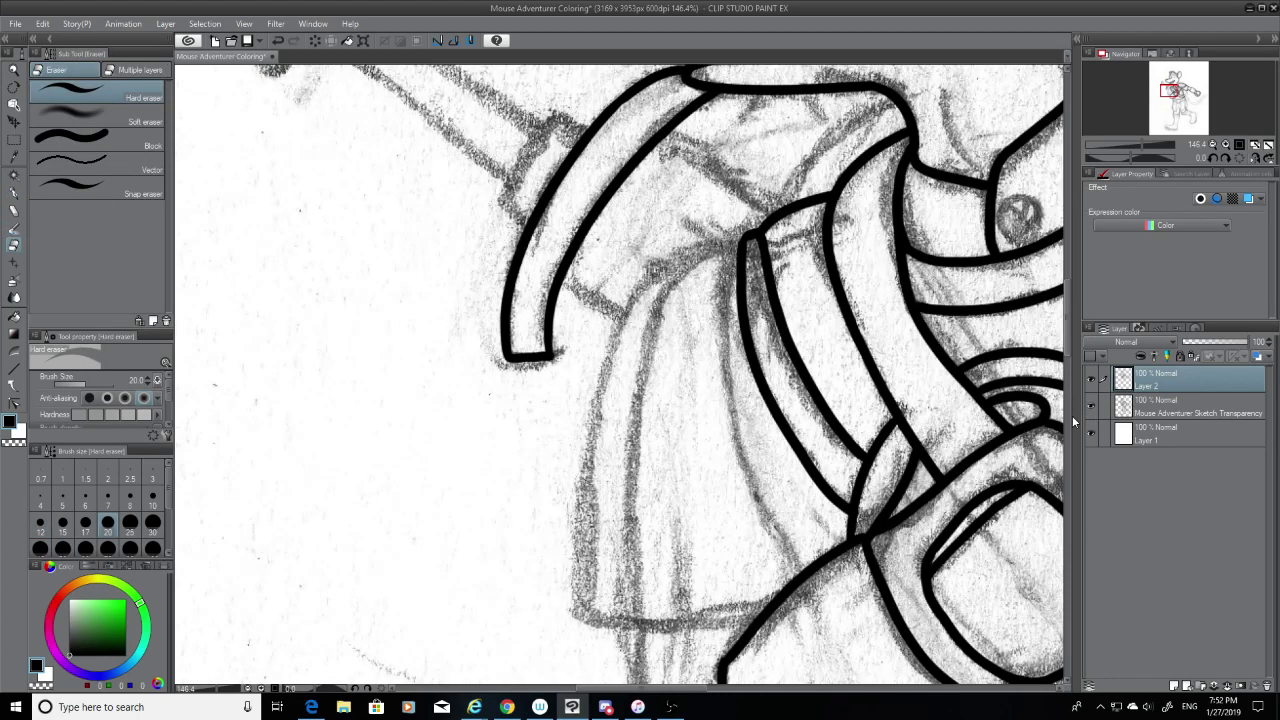
{"action": "left_click", "coordinate": [1068, 366]}
{"action": "left_click_drag", "start_coordinate": [1068, 363], "coordinate": [1064, 275]}
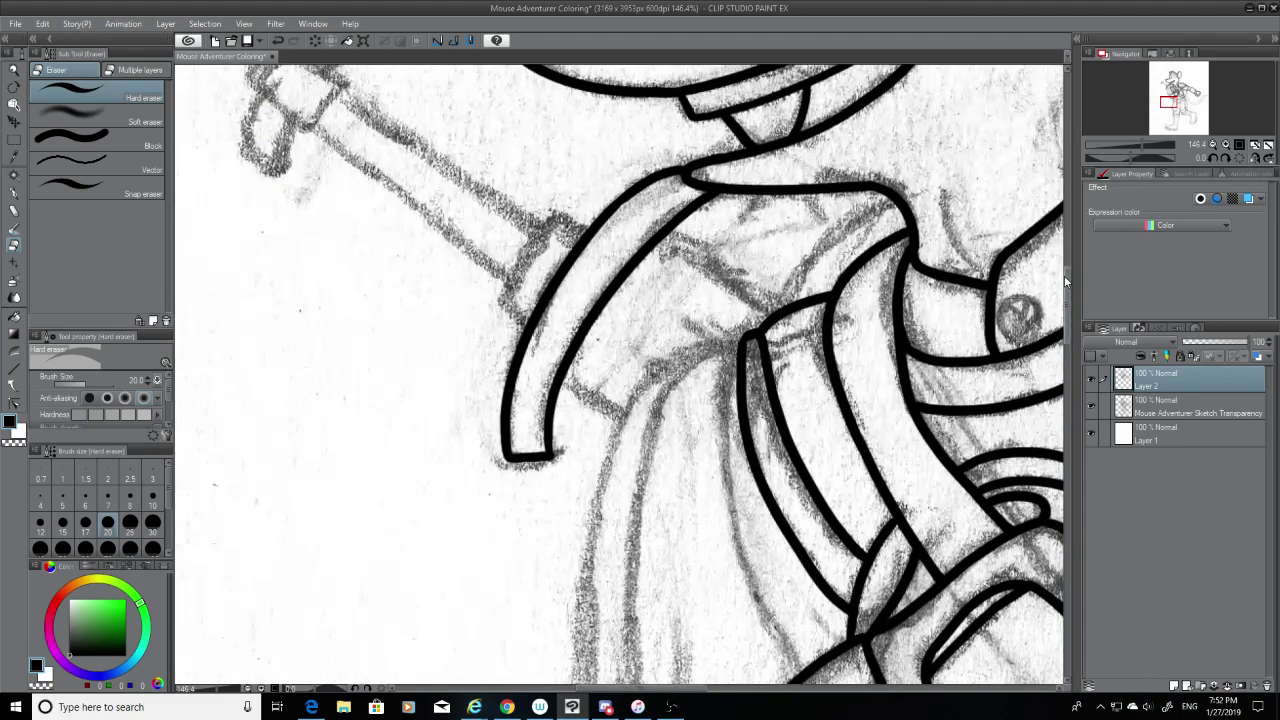
{"action": "left_click", "coordinate": [14, 191]}
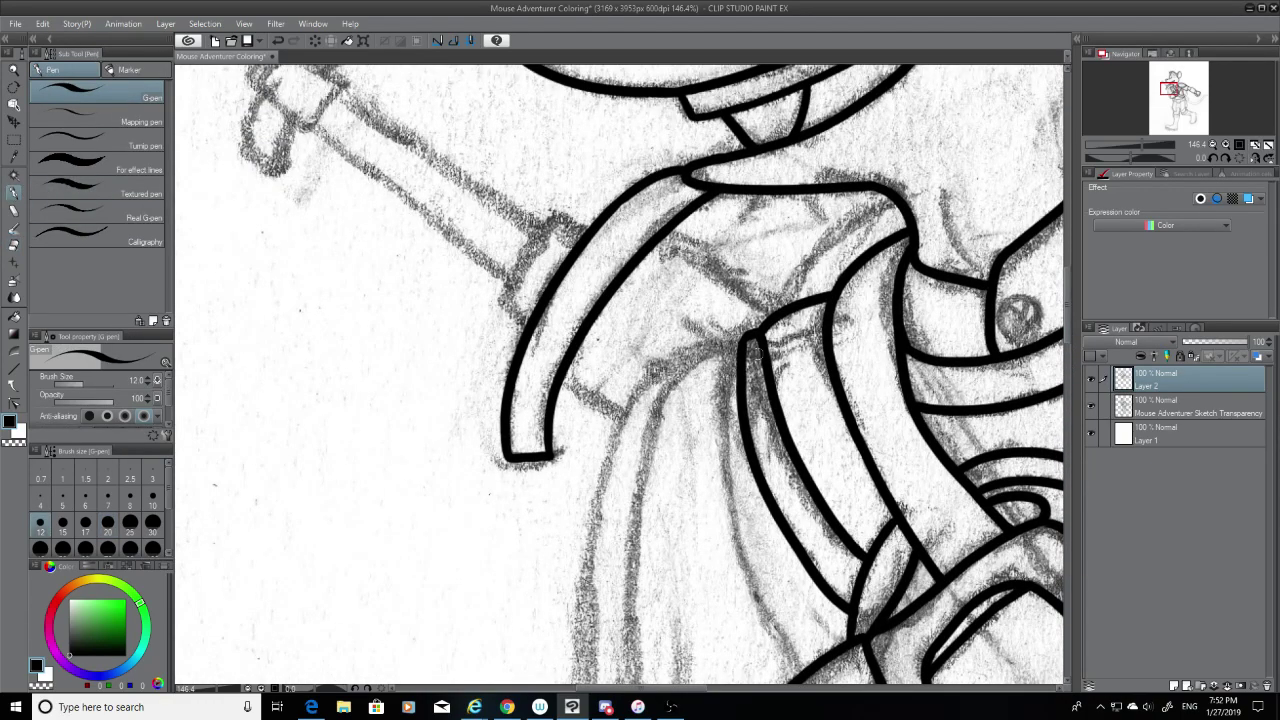
{"action": "left_click_drag", "start_coordinate": [757, 351], "coordinate": [747, 344]}
Step: Try to ink the third cloth fold from the gathered point down to the arm's upper outline
{"action": "left_click_drag", "start_coordinate": [1067, 330], "coordinate": [1067, 336]}
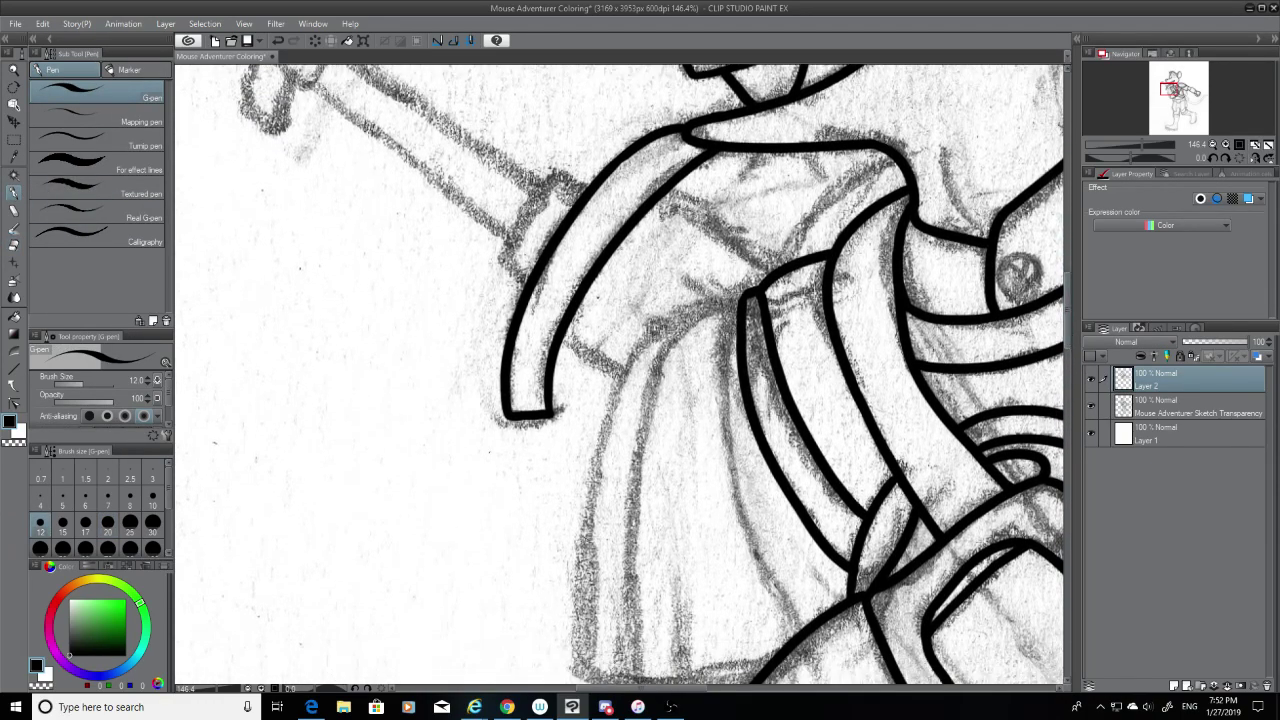
{"action": "key", "text": "ctrl+z"}
{"action": "mouse_move", "coordinate": [746, 297]}
{"action": "left_mouse_down"}
{"action": "mouse_move", "coordinate": [730, 306]}
{"action": "mouse_move", "coordinate": [729, 370]}
{"action": "mouse_move", "coordinate": [766, 590]}
{"action": "left_mouse_up"}
{"action": "key", "text": "ctrl+z"}
{"action": "left_click_drag", "start_coordinate": [733, 305], "coordinate": [763, 598]}
{"action": "key", "text": "ctrl+z"}
{"action": "mouse_move", "coordinate": [733, 303]}
{"action": "left_mouse_down"}
{"action": "mouse_move", "coordinate": [725, 339]}
{"action": "mouse_move", "coordinate": [800, 600]}
{"action": "left_mouse_up"}
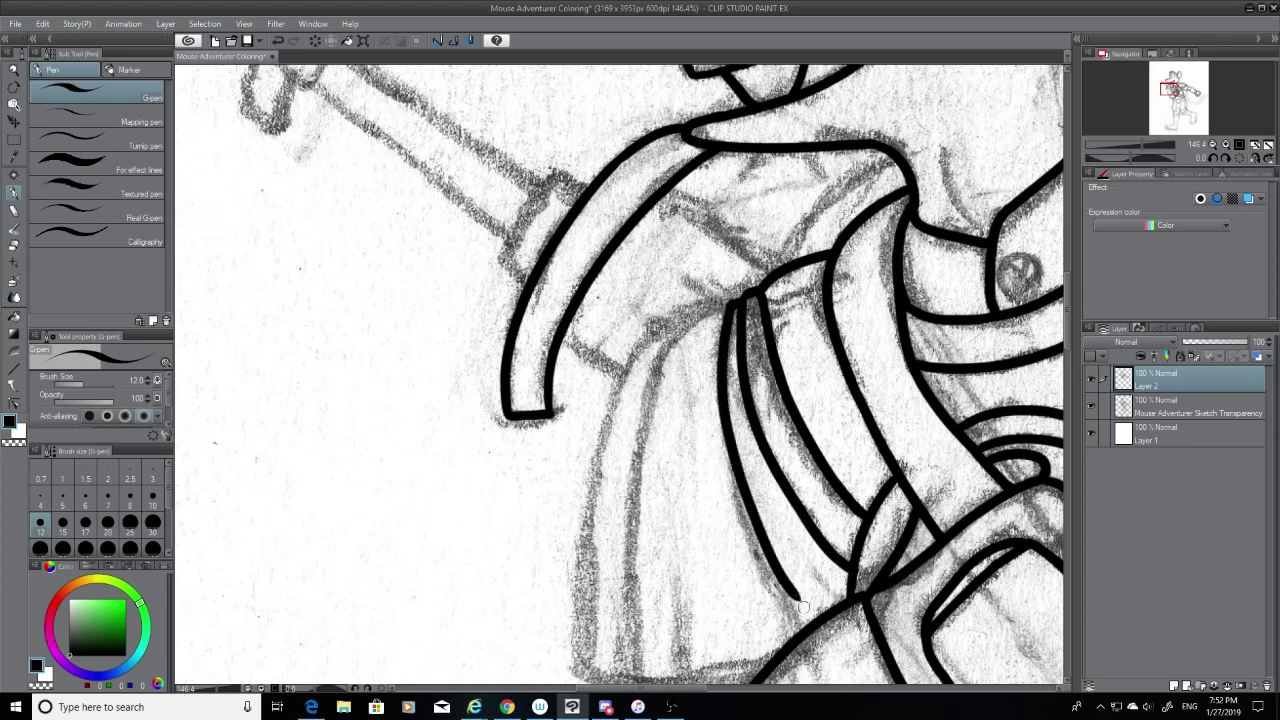
{"action": "key", "text": "ctrl+z"}
{"action": "mouse_move", "coordinate": [731, 303]}
{"action": "left_mouse_down"}
{"action": "mouse_move", "coordinate": [726, 463]}
{"action": "mouse_move", "coordinate": [790, 625]}
{"action": "left_mouse_up"}
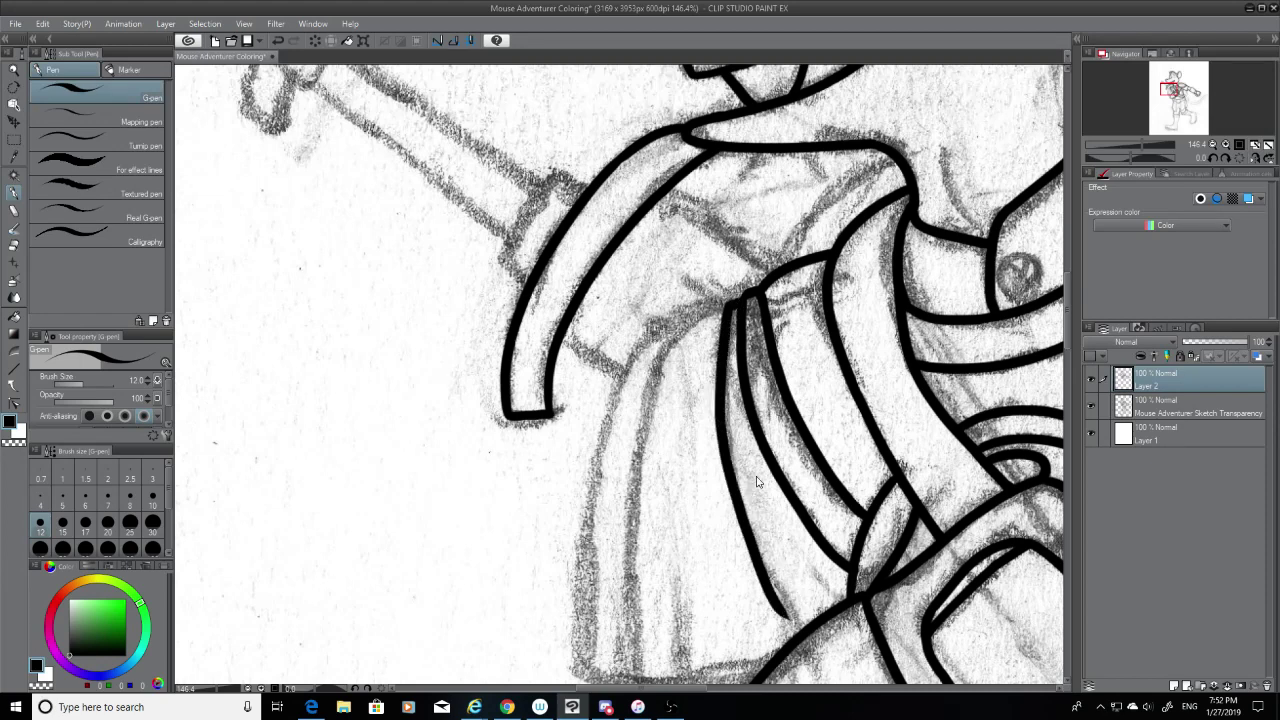
{"action": "key", "text": "ctrl+z"}
{"action": "mouse_move", "coordinate": [733, 300]}
{"action": "left_mouse_down"}
{"action": "mouse_move", "coordinate": [716, 423]}
{"action": "mouse_move", "coordinate": [782, 630]}
{"action": "left_mouse_up"}
{"action": "key", "text": "ctrl+z"}
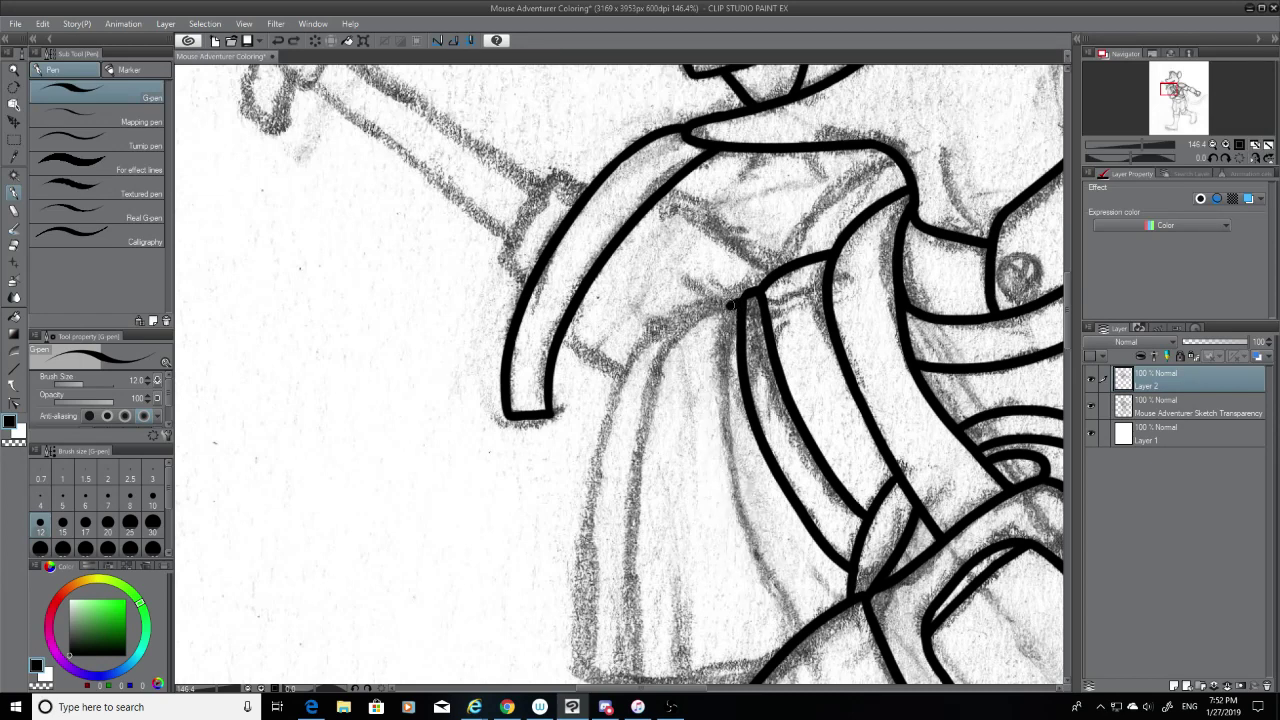
{"action": "left_click_drag", "start_coordinate": [731, 304], "coordinate": [786, 622]}
{"action": "key", "text": "ctrl+z"}
{"action": "left_click_drag", "start_coordinate": [733, 300], "coordinate": [806, 625]}
{"action": "key", "text": "ctrl+z"}
{"action": "left_click_drag", "start_coordinate": [732, 303], "coordinate": [806, 606]}
{"action": "key", "text": "ctrl+z"}
{"action": "mouse_move", "coordinate": [730, 300]}
{"action": "left_mouse_down"}
{"action": "mouse_move", "coordinate": [724, 402]}
{"action": "mouse_move", "coordinate": [815, 627]}
{"action": "left_mouse_up"}
{"action": "key", "text": "ctrl+z"}
{"action": "mouse_move", "coordinate": [731, 303]}
{"action": "left_mouse_down"}
{"action": "mouse_move", "coordinate": [725, 408]}
{"action": "mouse_move", "coordinate": [785, 620]}
{"action": "left_mouse_up"}
{"action": "key", "text": "ctrl+z"}
{"action": "mouse_move", "coordinate": [731, 303]}
{"action": "left_mouse_down"}
{"action": "mouse_move", "coordinate": [728, 373]}
{"action": "mouse_move", "coordinate": [788, 618]}
{"action": "left_mouse_up"}
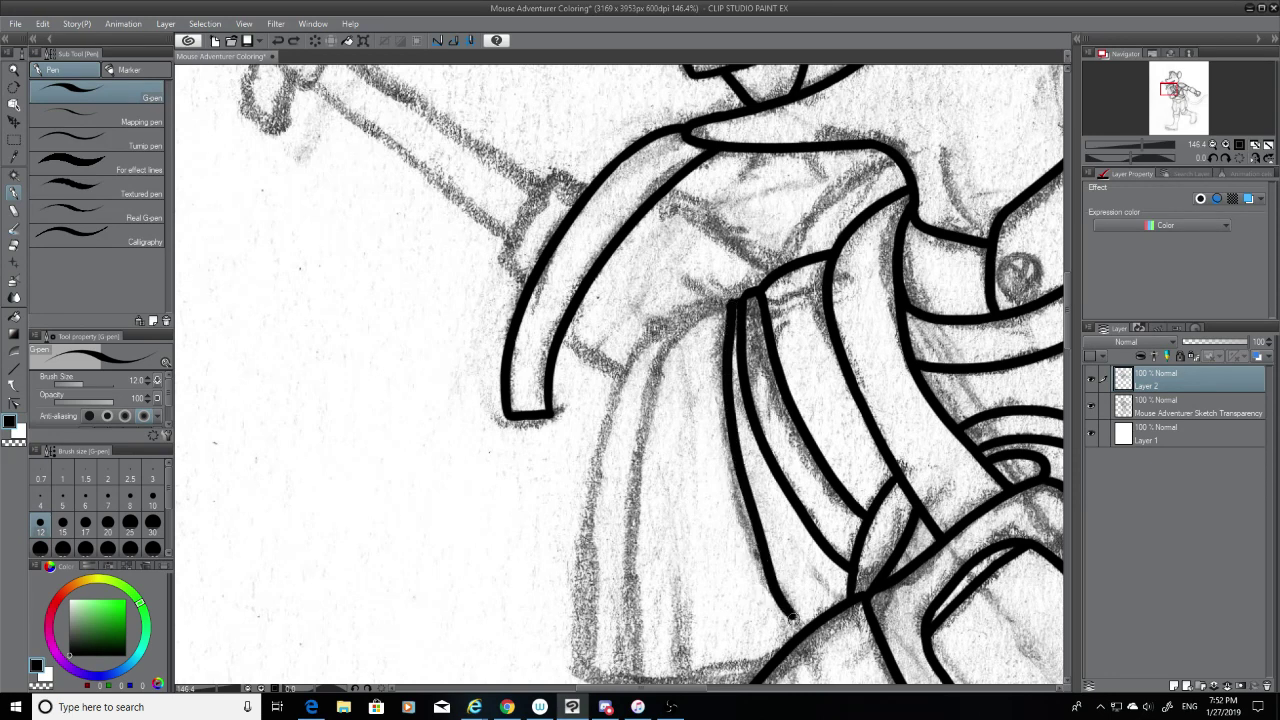
{"action": "key", "text": "ctrl+z"}
{"action": "mouse_move", "coordinate": [730, 300]}
{"action": "left_mouse_down"}
{"action": "mouse_move", "coordinate": [741, 500]}
{"action": "mouse_move", "coordinate": [797, 634]}
{"action": "left_mouse_up"}
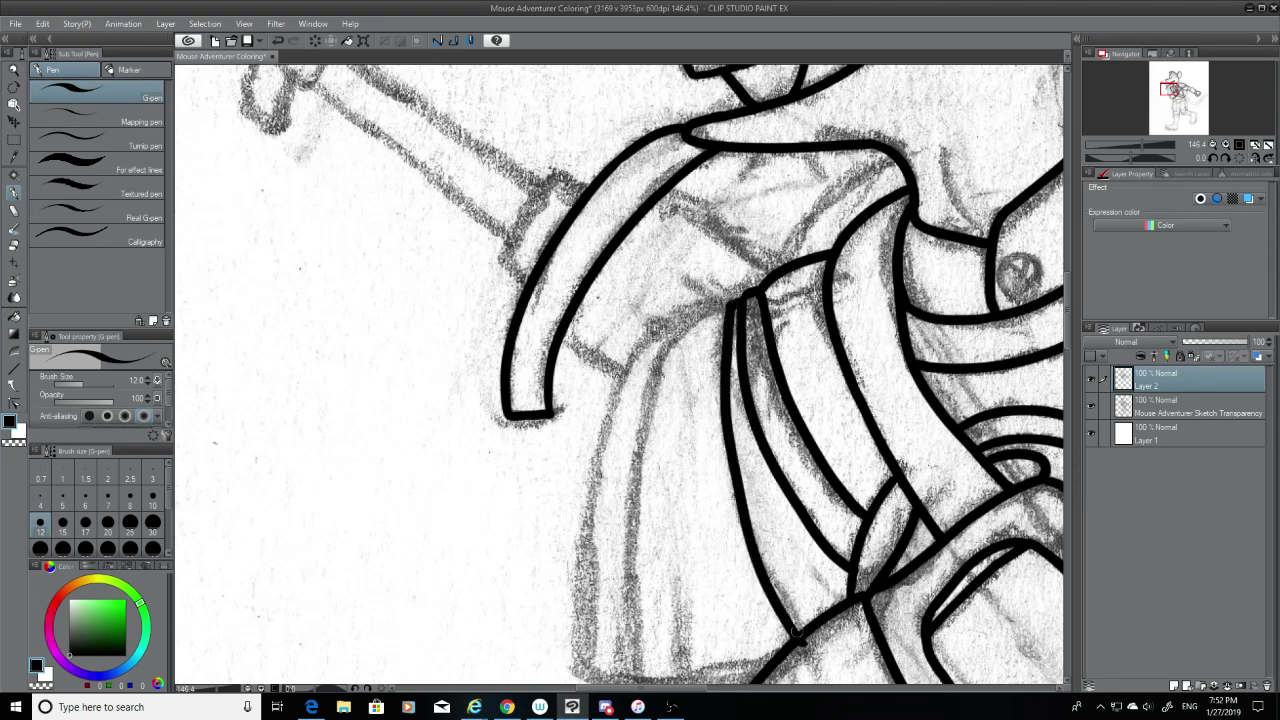
Step: Ink the third cloth fold as one smooth curve from the gathered point to the arm's upper outline, and check it with the sketch hidden
{"action": "left_click_drag", "start_coordinate": [1071, 318], "coordinate": [1068, 331]}
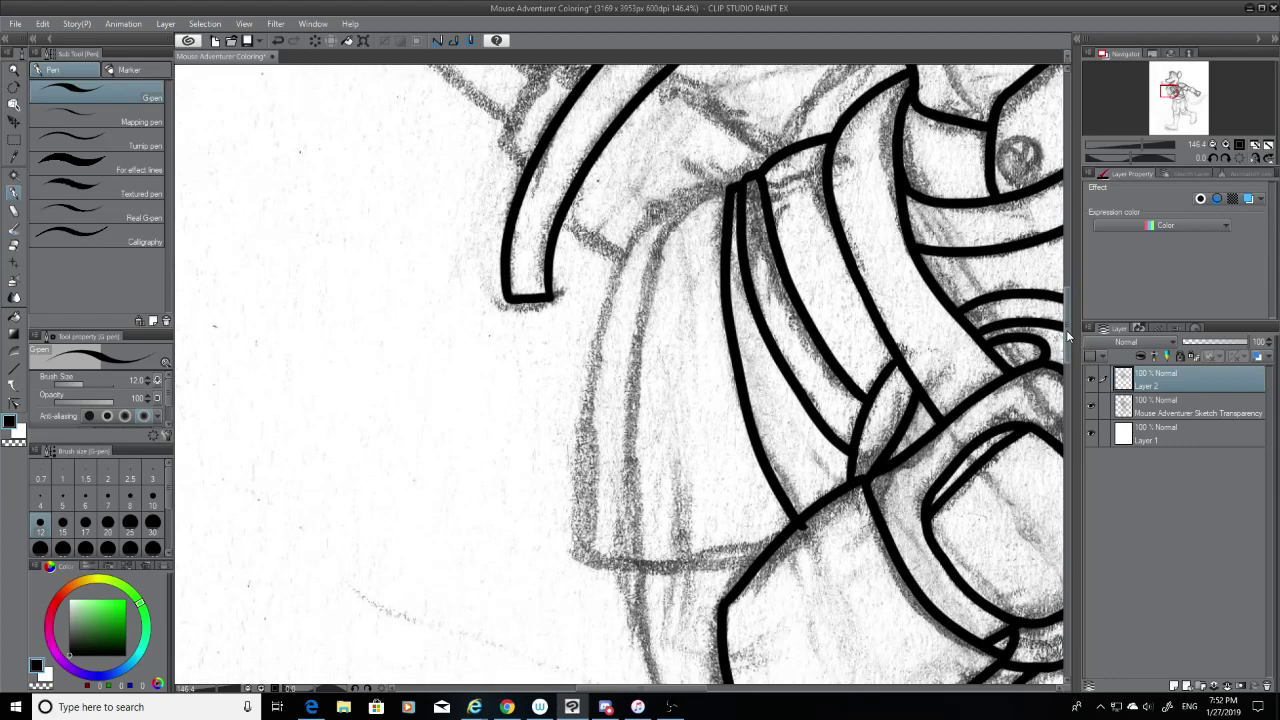
{"action": "mouse_move", "coordinate": [732, 188]}
{"action": "left_mouse_down"}
{"action": "mouse_move", "coordinate": [740, 405]}
{"action": "mouse_move", "coordinate": [778, 498]}
{"action": "left_mouse_up"}
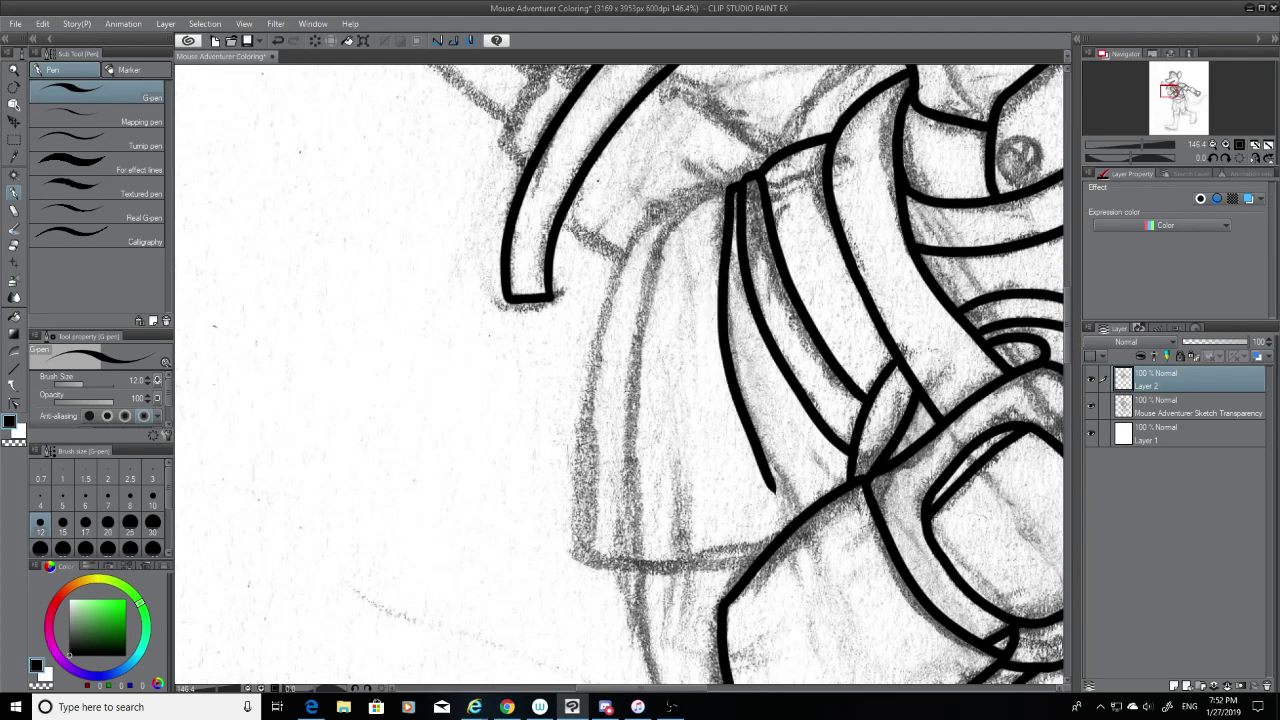
{"action": "key", "text": "ctrl+z"}
{"action": "mouse_move", "coordinate": [731, 188]}
{"action": "left_mouse_down"}
{"action": "mouse_move", "coordinate": [734, 372]}
{"action": "mouse_move", "coordinate": [788, 505]}
{"action": "left_mouse_up"}
{"action": "key", "text": "ctrl+z"}
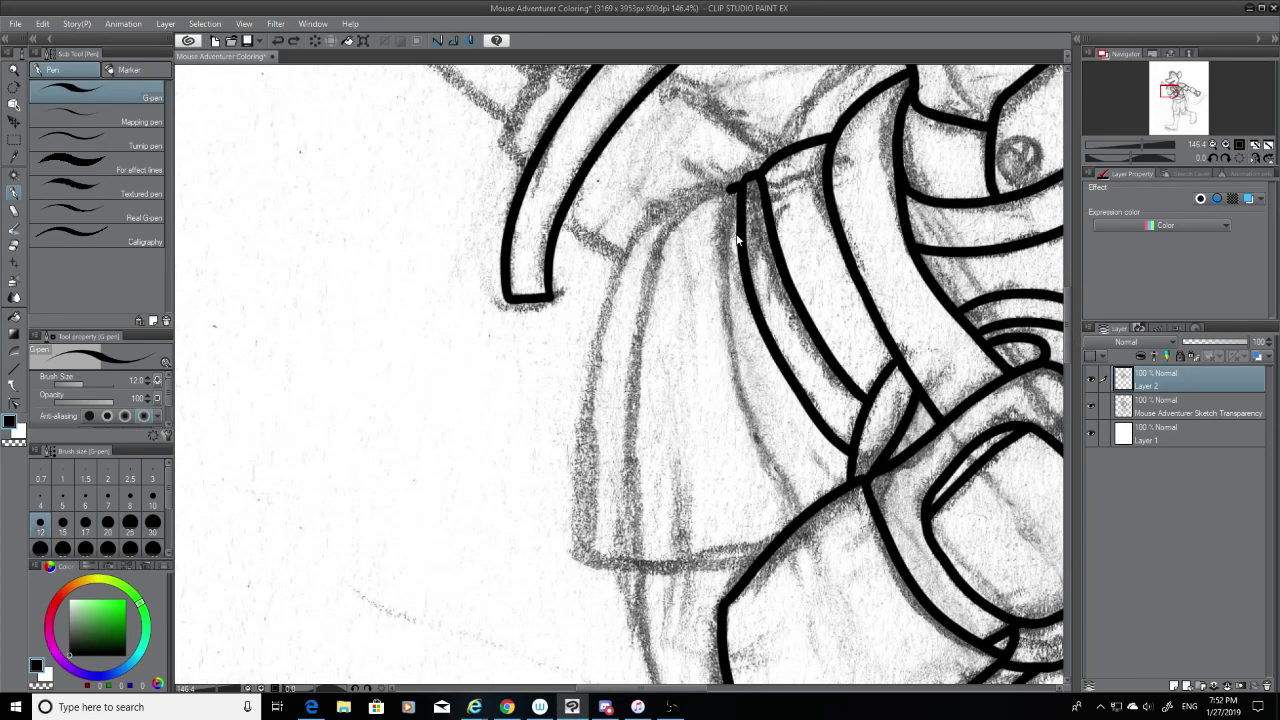
{"action": "mouse_move", "coordinate": [730, 188]}
{"action": "left_mouse_down"}
{"action": "mouse_move", "coordinate": [721, 330]}
{"action": "mouse_move", "coordinate": [786, 518]}
{"action": "left_mouse_up"}
{"action": "key", "text": "ctrl+z"}
{"action": "mouse_move", "coordinate": [729, 186]}
{"action": "left_mouse_down"}
{"action": "mouse_move", "coordinate": [729, 232]}
{"action": "mouse_move", "coordinate": [819, 514]}
{"action": "left_mouse_up"}
{"action": "key", "text": "ctrl+z"}
{"action": "mouse_move", "coordinate": [730, 186]}
{"action": "left_mouse_down"}
{"action": "mouse_move", "coordinate": [728, 236]}
{"action": "mouse_move", "coordinate": [800, 508]}
{"action": "mouse_move", "coordinate": [793, 500]}
{"action": "left_mouse_up"}
{"action": "key", "text": "ctrl+z"}
{"action": "mouse_move", "coordinate": [730, 186]}
{"action": "left_mouse_down"}
{"action": "mouse_move", "coordinate": [725, 274]}
{"action": "mouse_move", "coordinate": [781, 490]}
{"action": "left_mouse_up"}
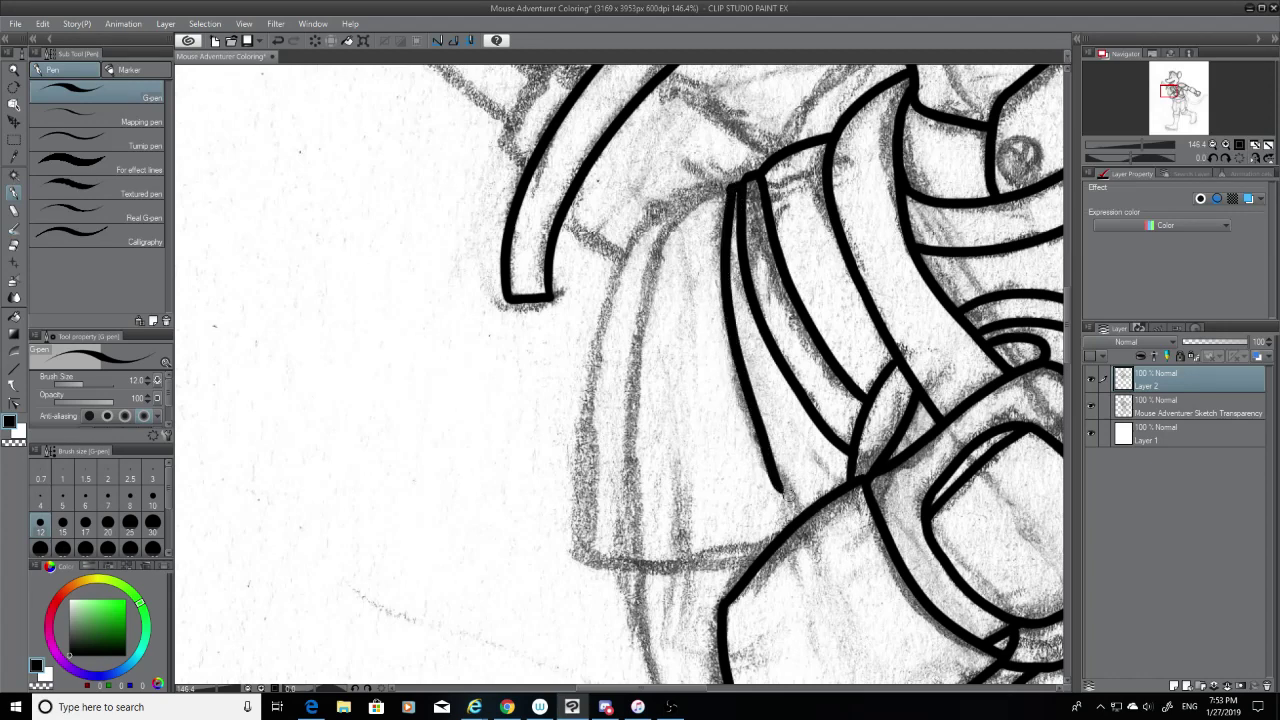
{"action": "key", "text": "ctrl+z"}
{"action": "mouse_move", "coordinate": [730, 186]}
{"action": "left_mouse_down"}
{"action": "mouse_move", "coordinate": [789, 472]}
{"action": "mouse_move", "coordinate": [813, 508]}
{"action": "left_mouse_up"}
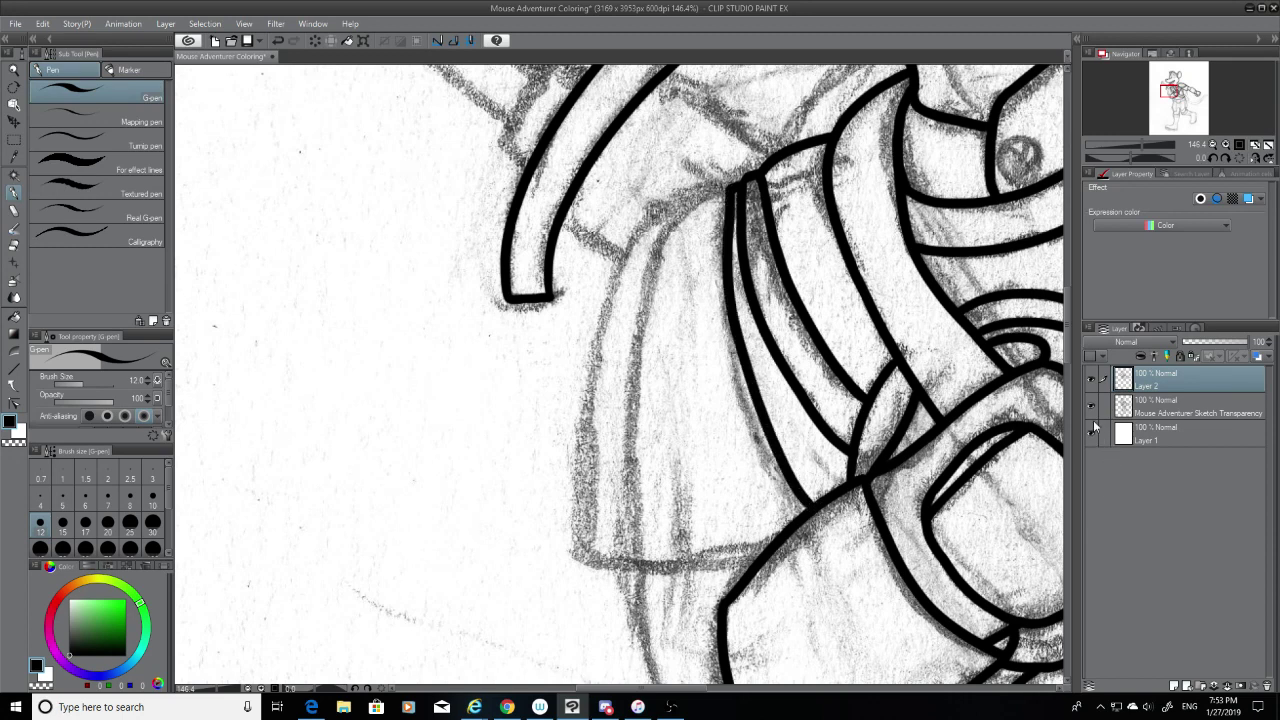
{"action": "left_click", "coordinate": [1088, 407]}
{"action": "left_click", "coordinate": [1088, 407]}
Step: Ink the cloth's outer edge, curving from the gathered point outward and down along the sketched side
{"action": "scroll", "coordinate": [620, 375], "scroll_direction": "up", "scroll_amount": 3}
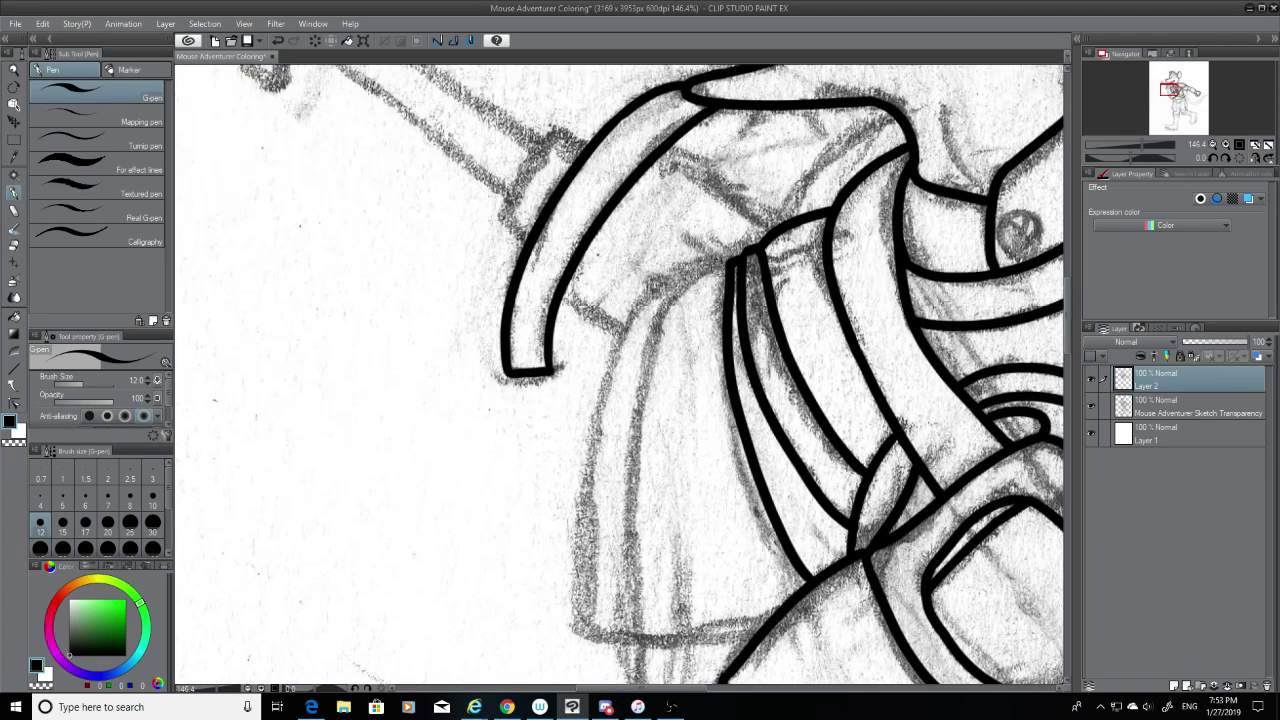
{"action": "key", "text": "ctrl+z"}
{"action": "mouse_move", "coordinate": [728, 258]}
{"action": "left_mouse_down"}
{"action": "mouse_move", "coordinate": [622, 326]}
{"action": "mouse_move", "coordinate": [676, 288]}
{"action": "mouse_move", "coordinate": [597, 382]}
{"action": "mouse_move", "coordinate": [580, 602]}
{"action": "left_mouse_up"}
{"action": "key", "text": "ctrl+z"}
{"action": "key", "text": "ctrl+z"}
{"action": "mouse_move", "coordinate": [736, 259]}
{"action": "left_mouse_down"}
{"action": "mouse_move", "coordinate": [608, 417]}
{"action": "mouse_move", "coordinate": [617, 606]}
{"action": "left_mouse_up"}
{"action": "key", "text": "ctrl+z"}
{"action": "mouse_move", "coordinate": [730, 266]}
{"action": "left_mouse_down"}
{"action": "mouse_move", "coordinate": [593, 438]}
{"action": "mouse_move", "coordinate": [601, 603]}
{"action": "mouse_move", "coordinate": [592, 560]}
{"action": "left_mouse_up"}
Step: Extend the cloth's outer edge to its lower corner with the G-pen, ink the hem across to the arm, and hide the sketch layer
{"action": "left_click", "coordinate": [14, 247]}
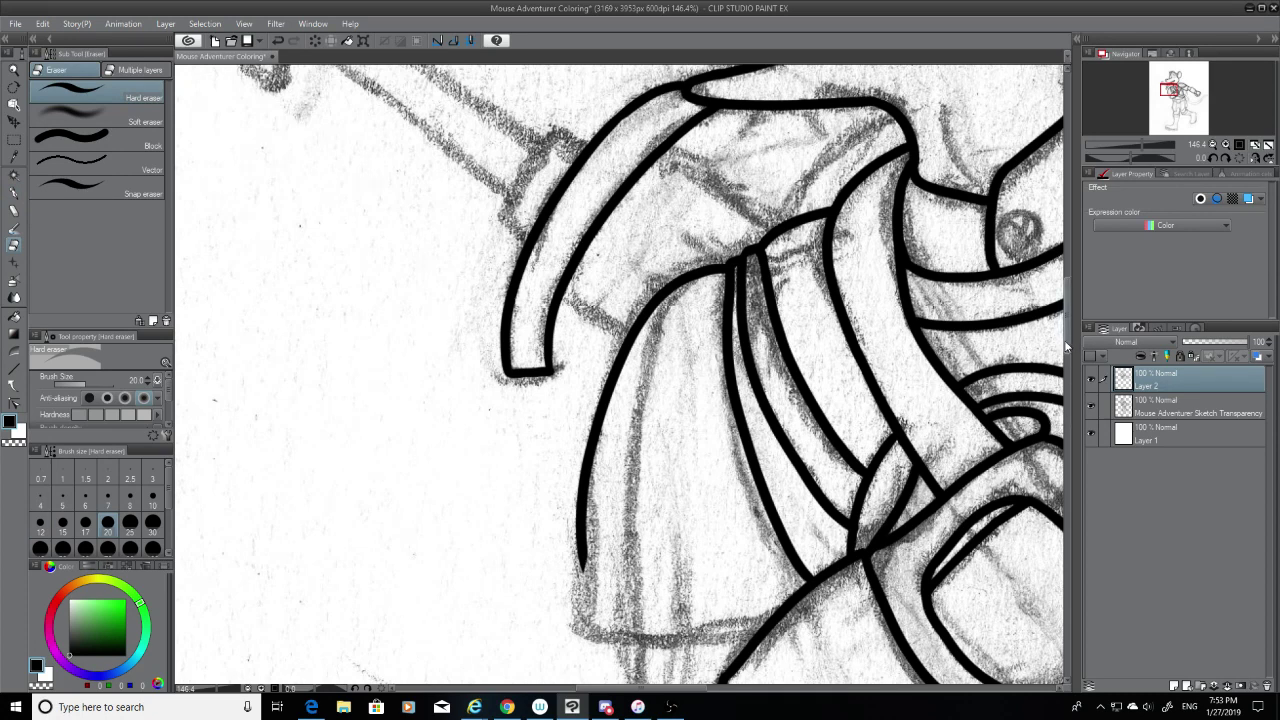
{"action": "scroll", "coordinate": [620, 375], "scroll_direction": "down", "scroll_amount": 4}
{"action": "left_click", "coordinate": [14, 193]}
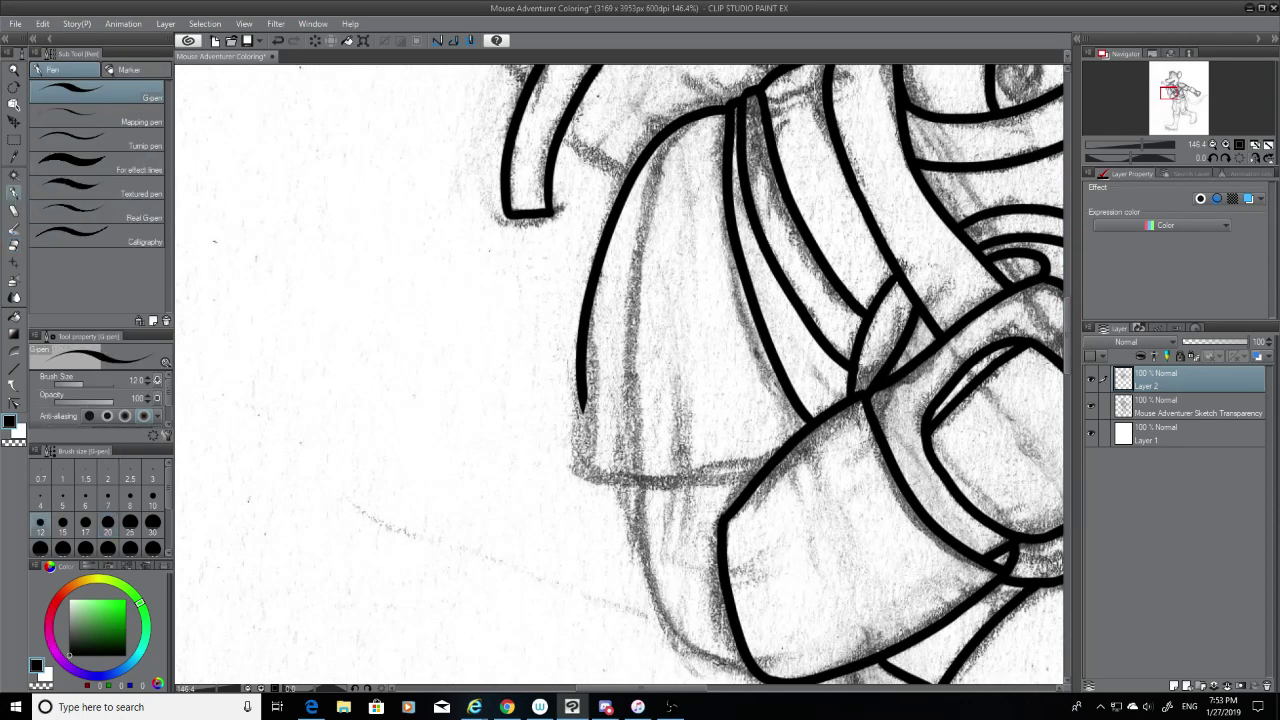
{"action": "mouse_move", "coordinate": [582, 385]}
{"action": "left_mouse_down"}
{"action": "mouse_move", "coordinate": [586, 466]}
{"action": "mouse_move", "coordinate": [584, 406]}
{"action": "mouse_move", "coordinate": [586, 466]}
{"action": "mouse_move", "coordinate": [780, 478]}
{"action": "left_mouse_up"}
{"action": "key", "text": "ctrl+z"}
{"action": "key", "text": "ctrl+z"}
{"action": "key", "text": "ctrl+z"}
{"action": "left_click_drag", "start_coordinate": [582, 464], "coordinate": [805, 462]}
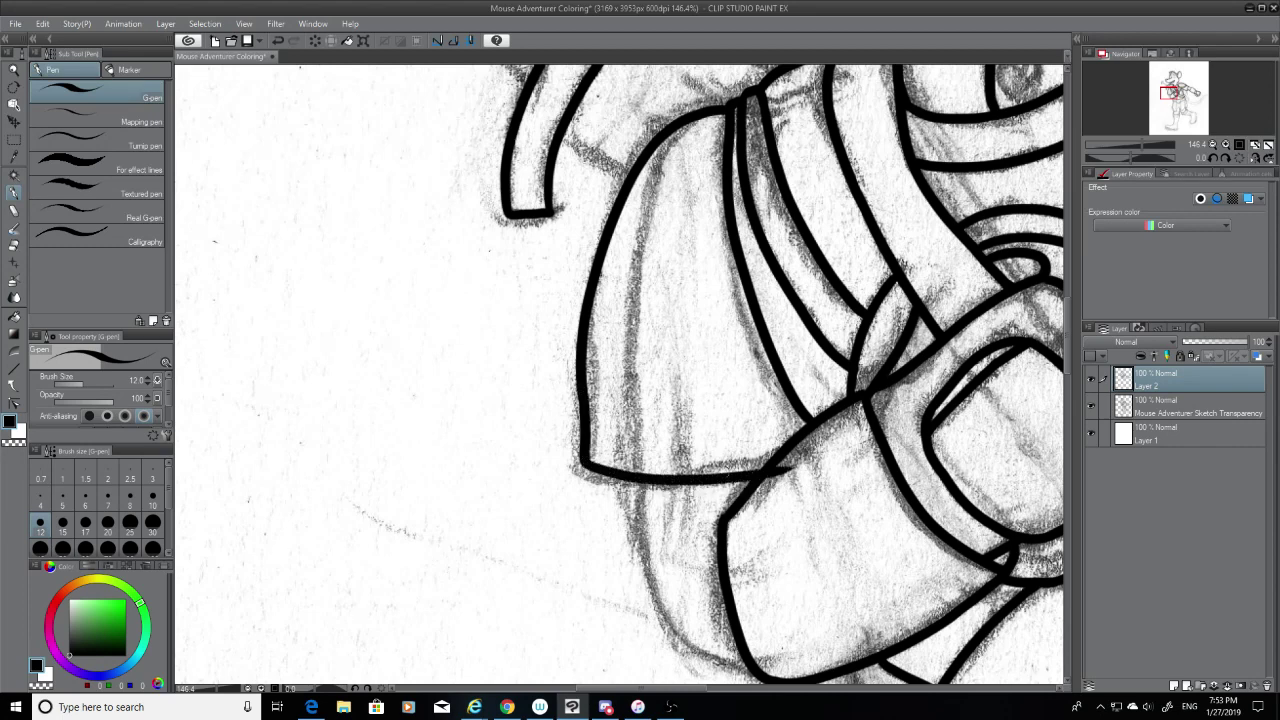
{"action": "left_click", "coordinate": [1091, 407]}
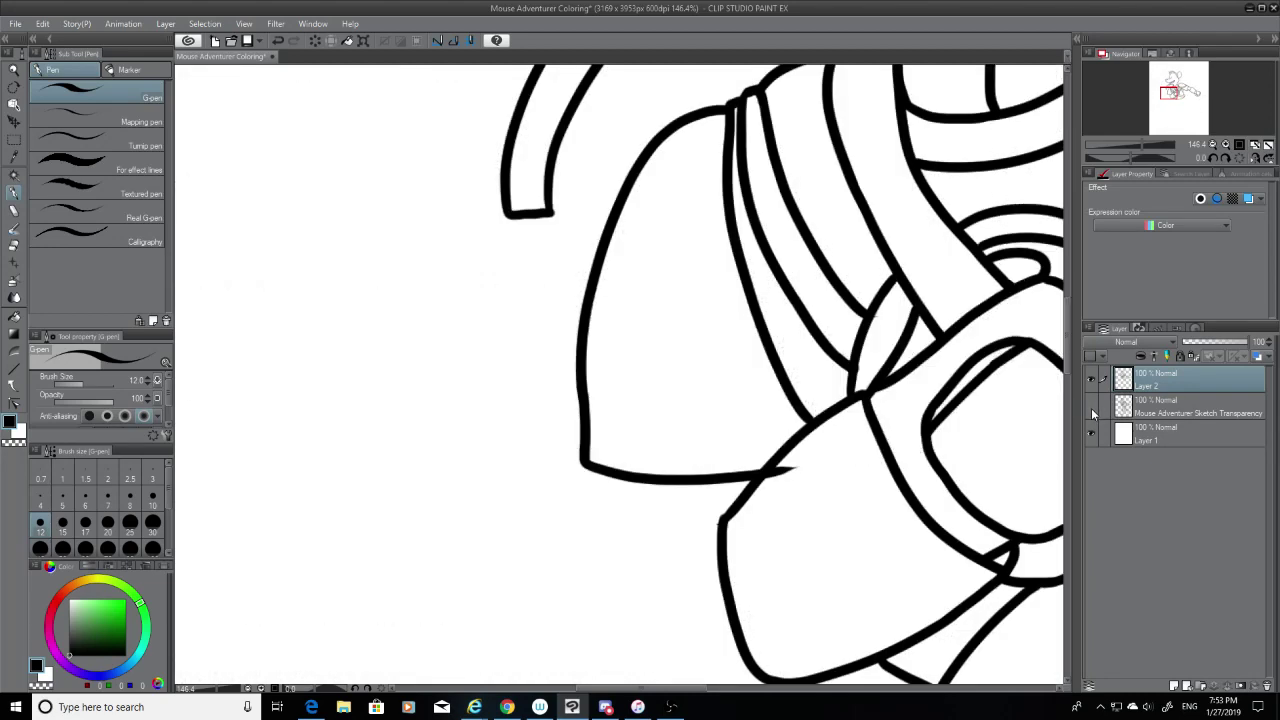
Step: Erase the hem's overshoot inside the arm outline with the hard eraser and touch up the arm's corner with the G-pen
{"action": "left_click", "coordinate": [14, 246]}
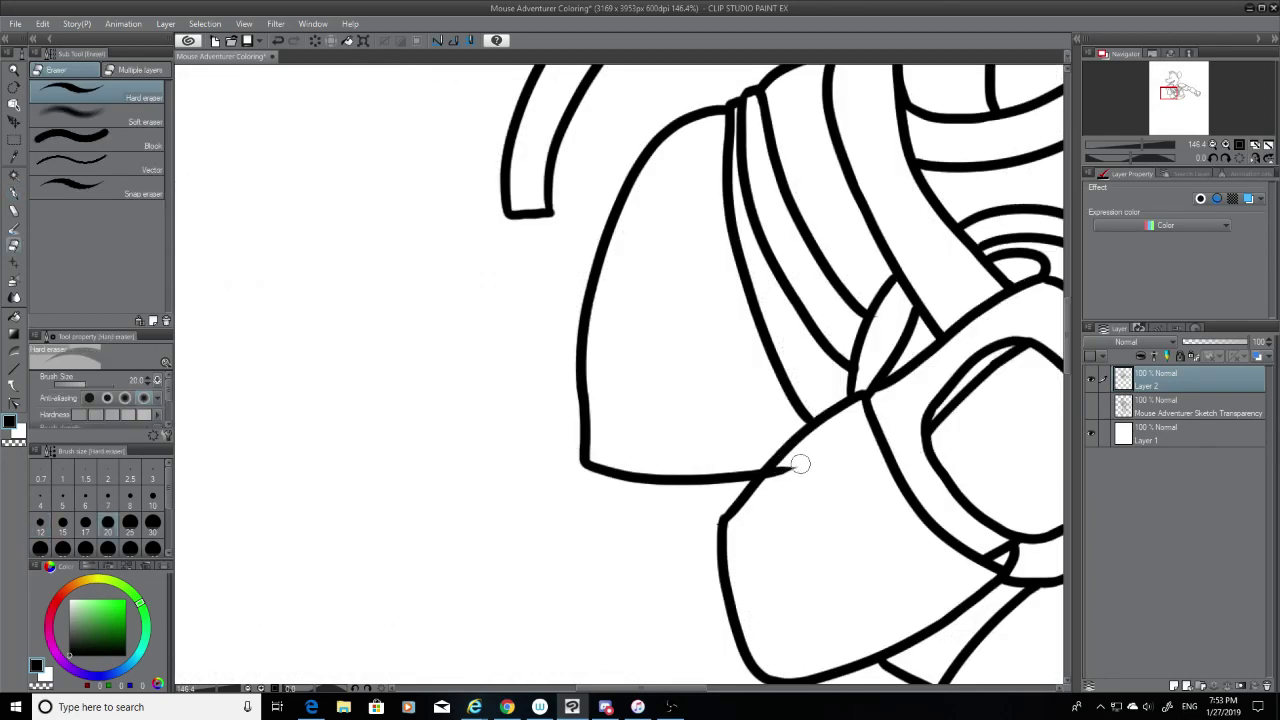
{"action": "left_click_drag", "start_coordinate": [800, 463], "coordinate": [786, 471]}
{"action": "key", "text": "ctrl+z"}
{"action": "left_click_drag", "start_coordinate": [789, 463], "coordinate": [776, 480]}
{"action": "key", "text": "ctrl+z"}
{"action": "key", "text": "ctrl+z"}
{"action": "key", "text": "ctrl+z"}
{"action": "key", "text": "ctrl+y"}
{"action": "key", "text": "p"}
{"action": "left_click_drag", "start_coordinate": [728, 515], "coordinate": [722, 541]}
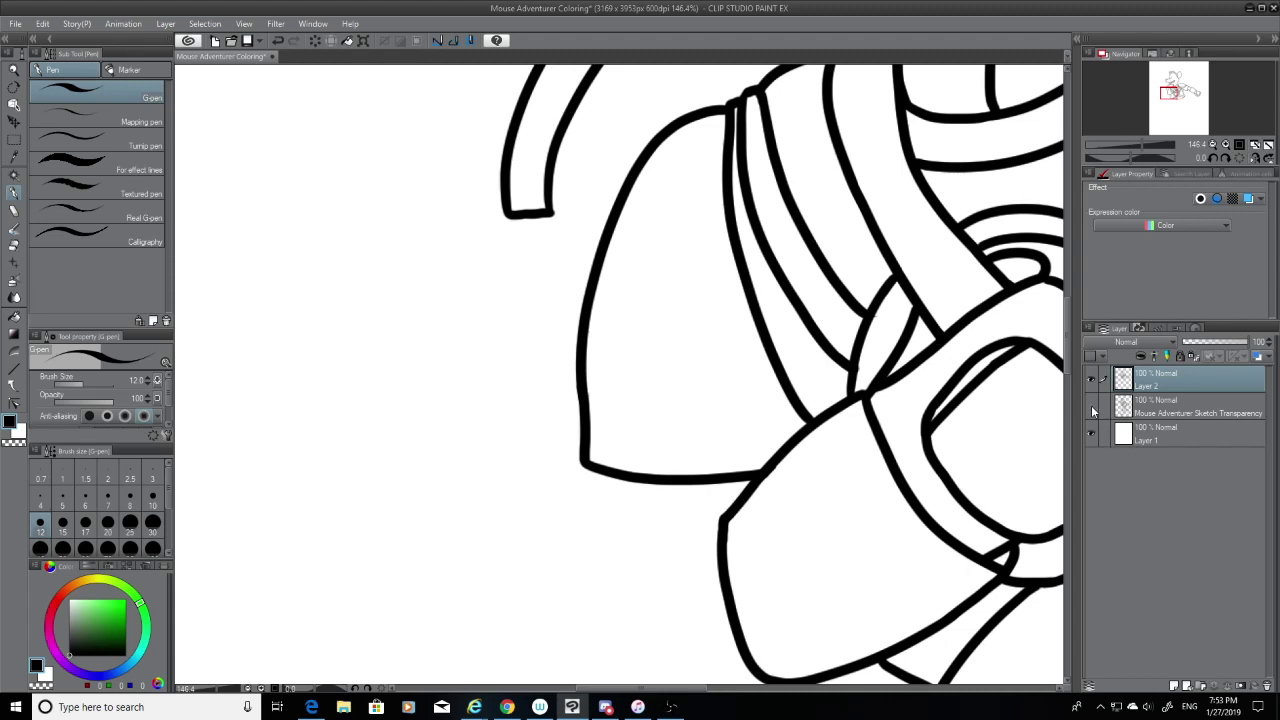
Step: Ink the curved edge below the cloth's hem down to the arm's lower corner, and check it with the sketch hidden
{"action": "left_click", "coordinate": [1091, 410]}
{"action": "scroll", "coordinate": [620, 375], "scroll_direction": "down", "scroll_amount": 3}
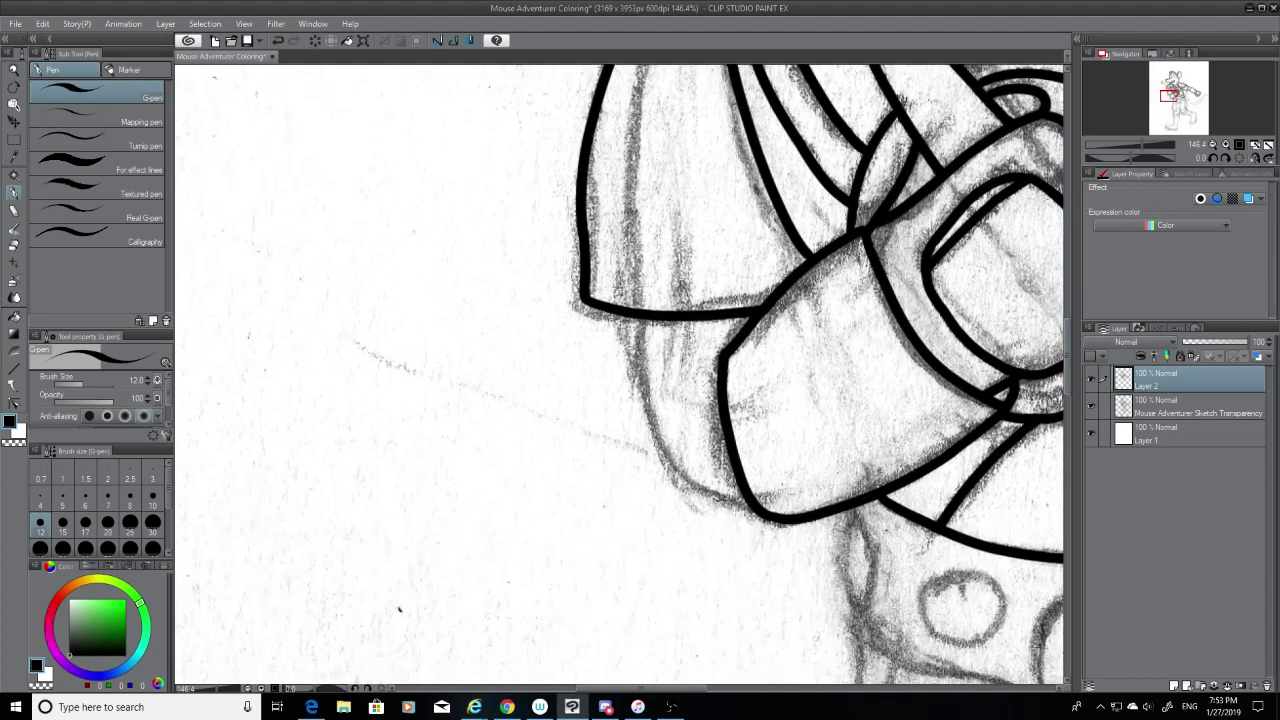
{"action": "left_click_drag", "start_coordinate": [633, 318], "coordinate": [733, 492]}
{"action": "key", "text": "ctrl+z"}
{"action": "mouse_move", "coordinate": [636, 316]}
{"action": "left_mouse_down"}
{"action": "mouse_move", "coordinate": [648, 410]}
{"action": "mouse_move", "coordinate": [756, 510]}
{"action": "left_mouse_up"}
{"action": "key", "text": "ctrl+z"}
{"action": "key", "text": "ctrl+z"}
{"action": "key", "text": "ctrl+z"}
{"action": "key", "text": "ctrl+z"}
{"action": "key", "text": "ctrl+z"}
{"action": "key", "text": "ctrl+z"}
{"action": "key", "text": "ctrl+z"}
{"action": "key", "text": "ctrl+z"}
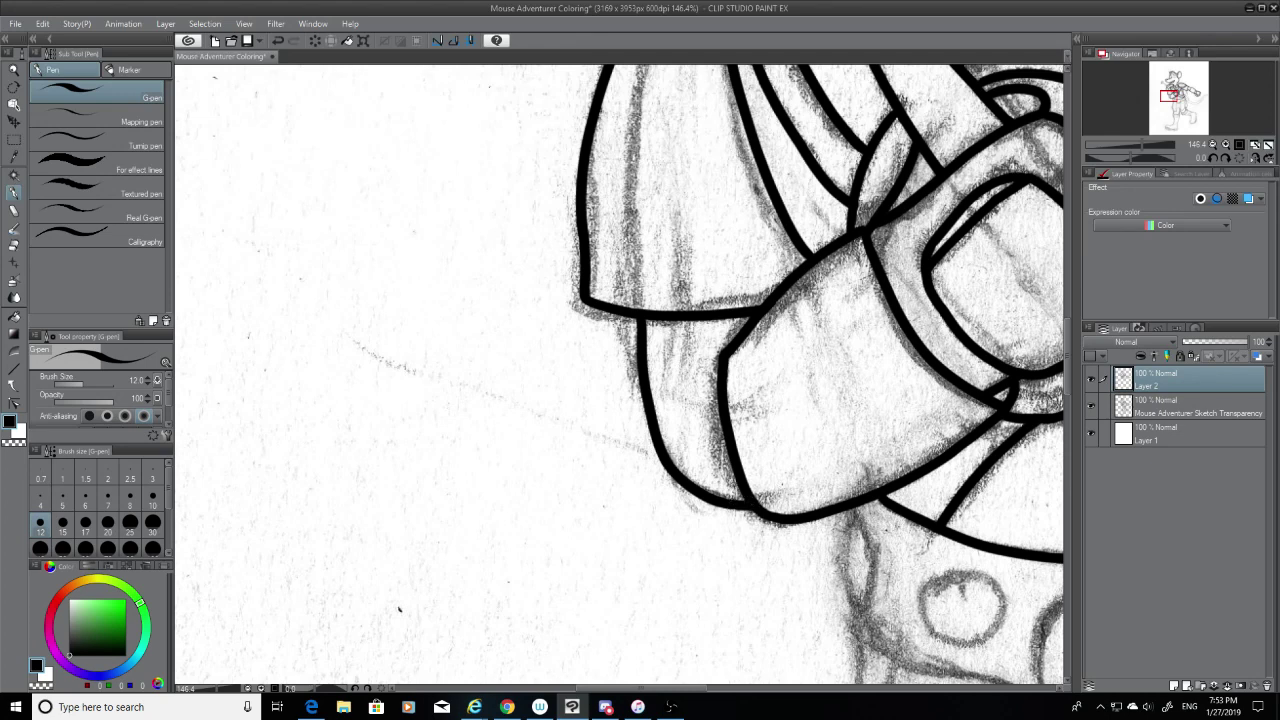
{"action": "left_click", "coordinate": [1091, 406]}
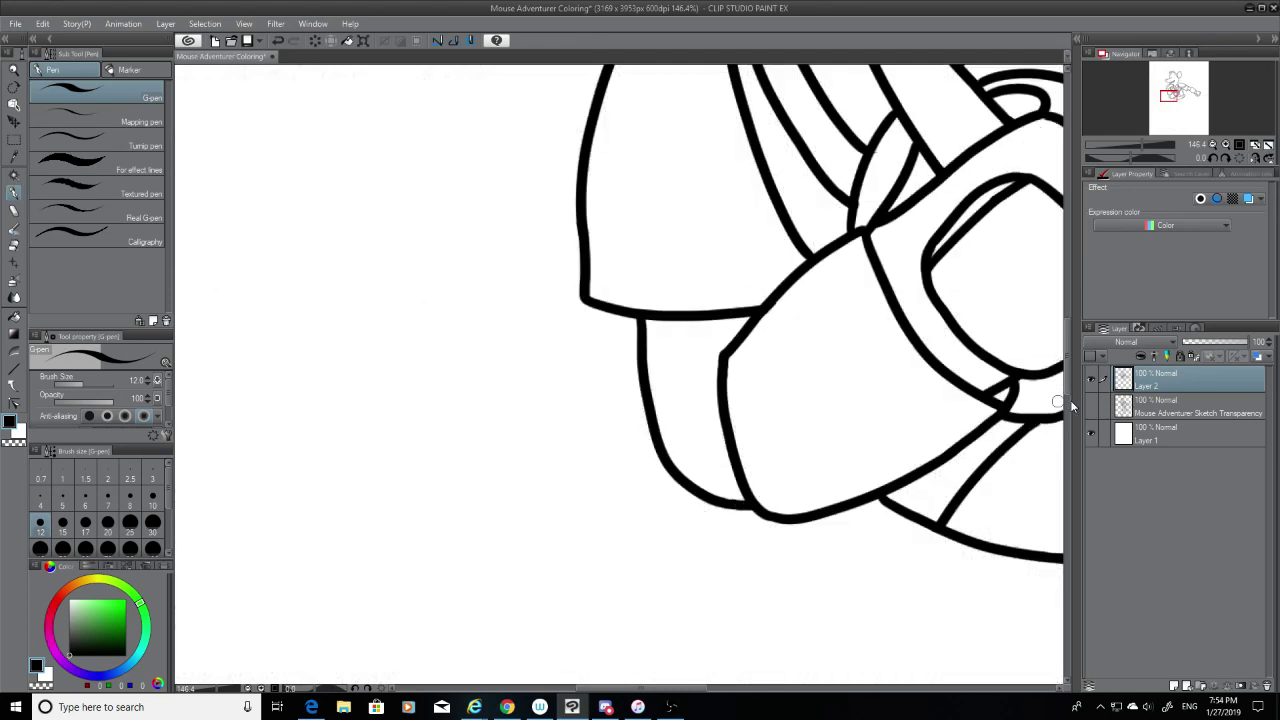
Step: Show the sketch and ink the short curved fold beside the shoulder strap, from the gathered cloth up to the collar edge
{"action": "left_click_drag", "start_coordinate": [1067, 378], "coordinate": [1068, 322]}
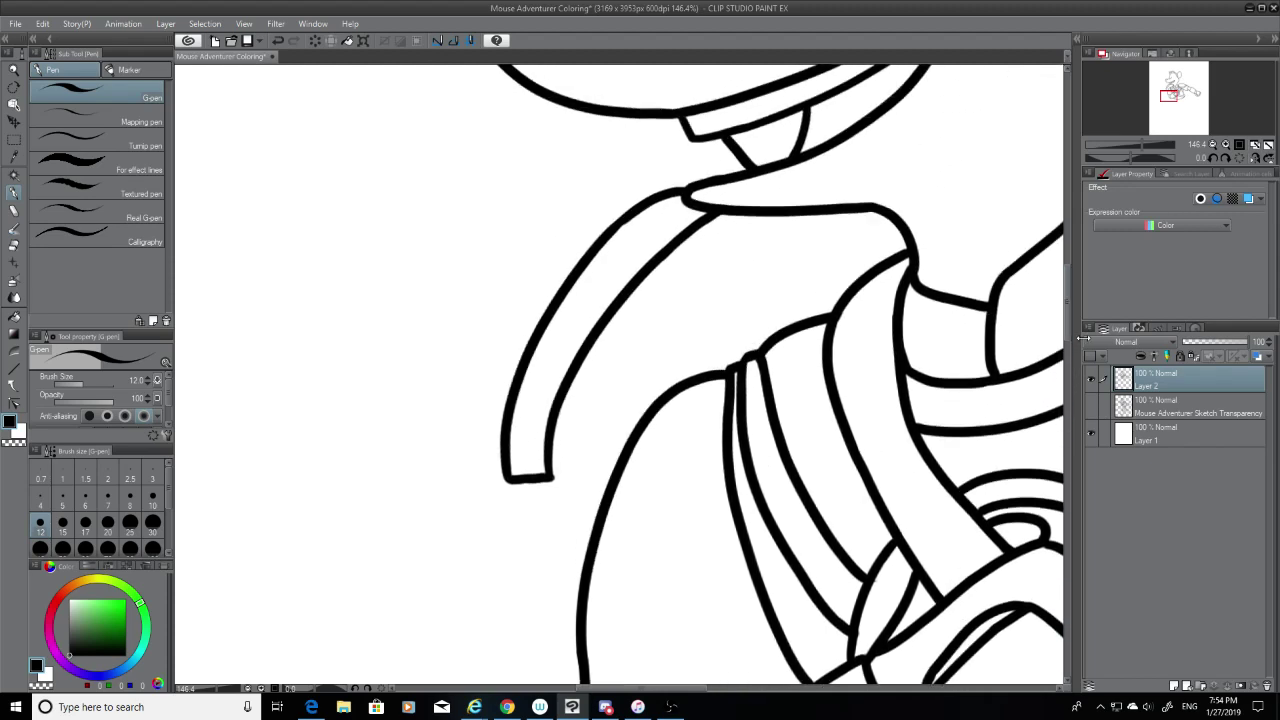
{"action": "left_click", "coordinate": [1093, 404]}
{"action": "left_click", "coordinate": [1091, 406]}
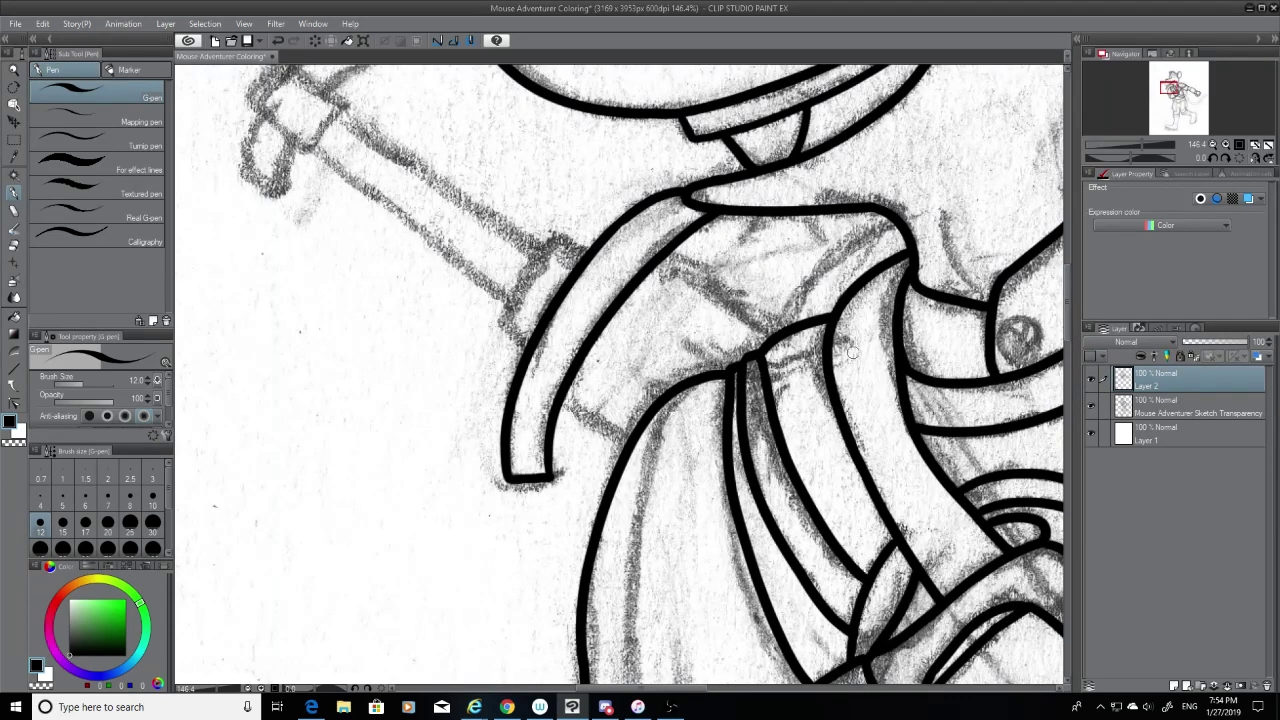
{"action": "left_click_drag", "start_coordinate": [797, 326], "coordinate": [894, 224]}
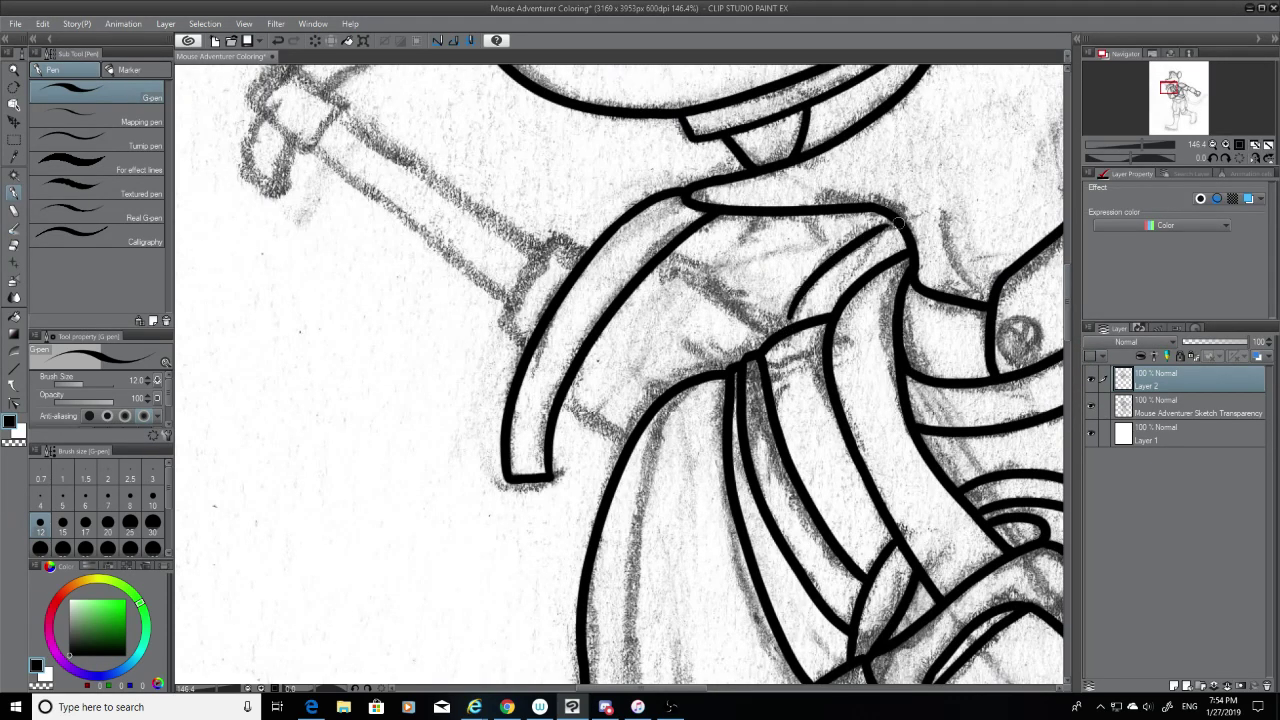
{"action": "mouse_move", "coordinate": [797, 305]}
{"action": "left_mouse_down"}
{"action": "mouse_move", "coordinate": [786, 329]}
{"action": "mouse_move", "coordinate": [806, 293]}
{"action": "left_mouse_up"}
{"action": "key", "text": "ctrl+z"}
{"action": "key", "text": "ctrl+z"}
{"action": "key", "text": "ctrl+z"}
{"action": "key", "text": "ctrl+z"}
{"action": "key", "text": "ctrl+z"}
{"action": "key", "text": "ctrl+z"}
{"action": "key", "text": "ctrl+z"}
{"action": "key", "text": "ctrl+z"}
Step: Try to ink the upper curve over the shoulder pad from the neck to the pad's tip, checking it with the sketch hidden
{"action": "left_click_drag", "start_coordinate": [686, 690], "coordinate": [772, 706]}
{"action": "left_click_drag", "start_coordinate": [466, 172], "coordinate": [790, 185]}
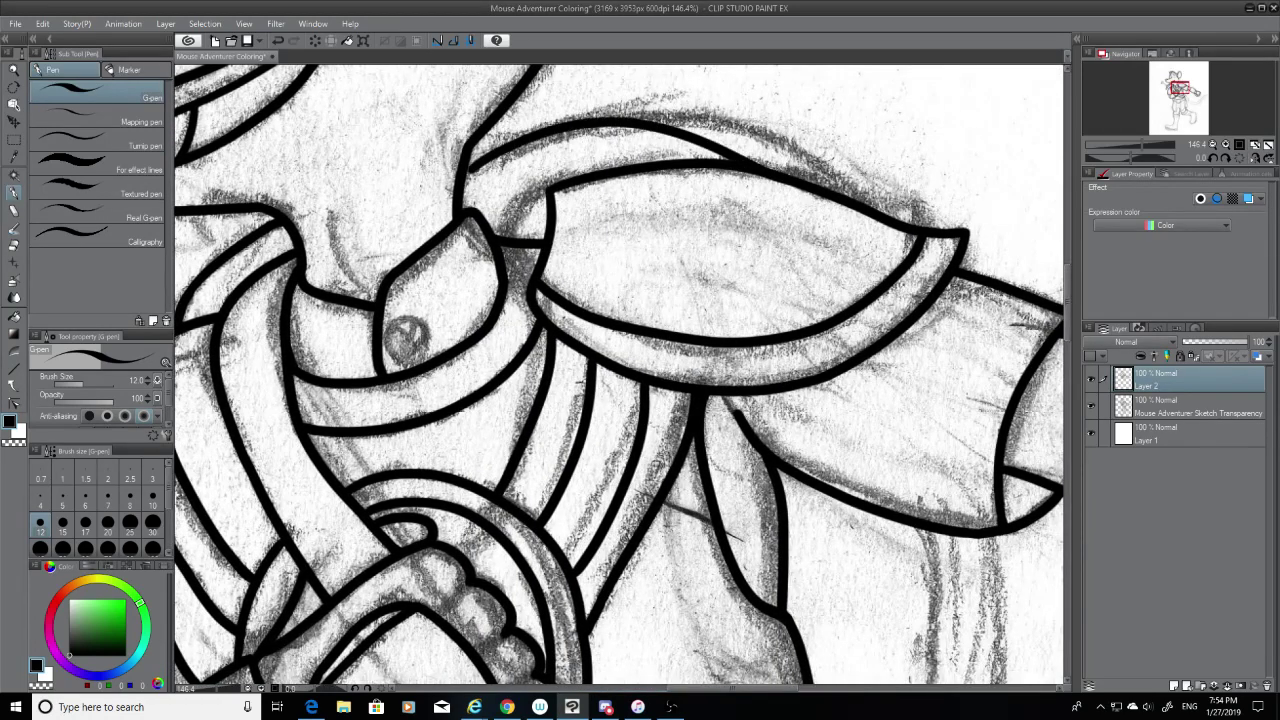
{"action": "key", "text": "ctrl+z"}
{"action": "mouse_move", "coordinate": [466, 172]}
{"action": "left_mouse_down"}
{"action": "mouse_move", "coordinate": [592, 106]}
{"action": "mouse_move", "coordinate": [828, 185]}
{"action": "left_mouse_up"}
{"action": "key", "text": "ctrl+z"}
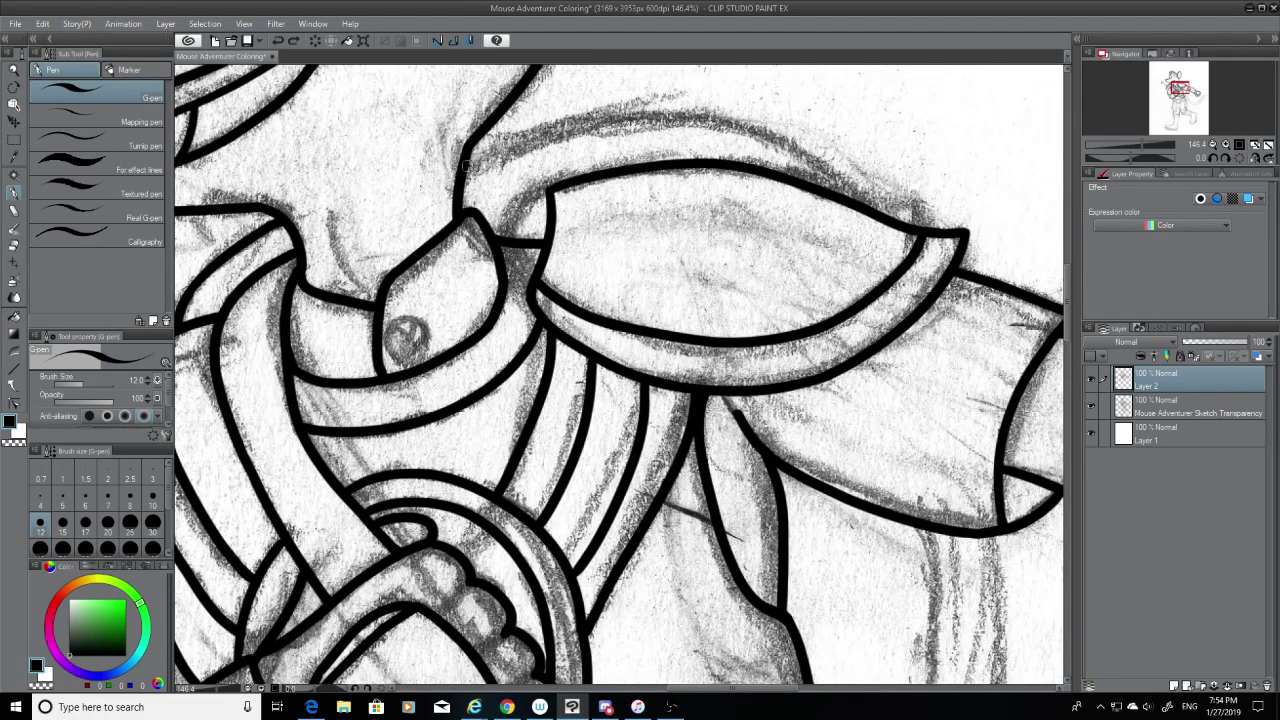
{"action": "left_click_drag", "start_coordinate": [468, 168], "coordinate": [910, 206]}
{"action": "key", "text": "ctrl+z"}
{"action": "mouse_move", "coordinate": [468, 168]}
{"action": "left_mouse_down"}
{"action": "mouse_move", "coordinate": [745, 122]}
{"action": "mouse_move", "coordinate": [905, 215]}
{"action": "left_mouse_up"}
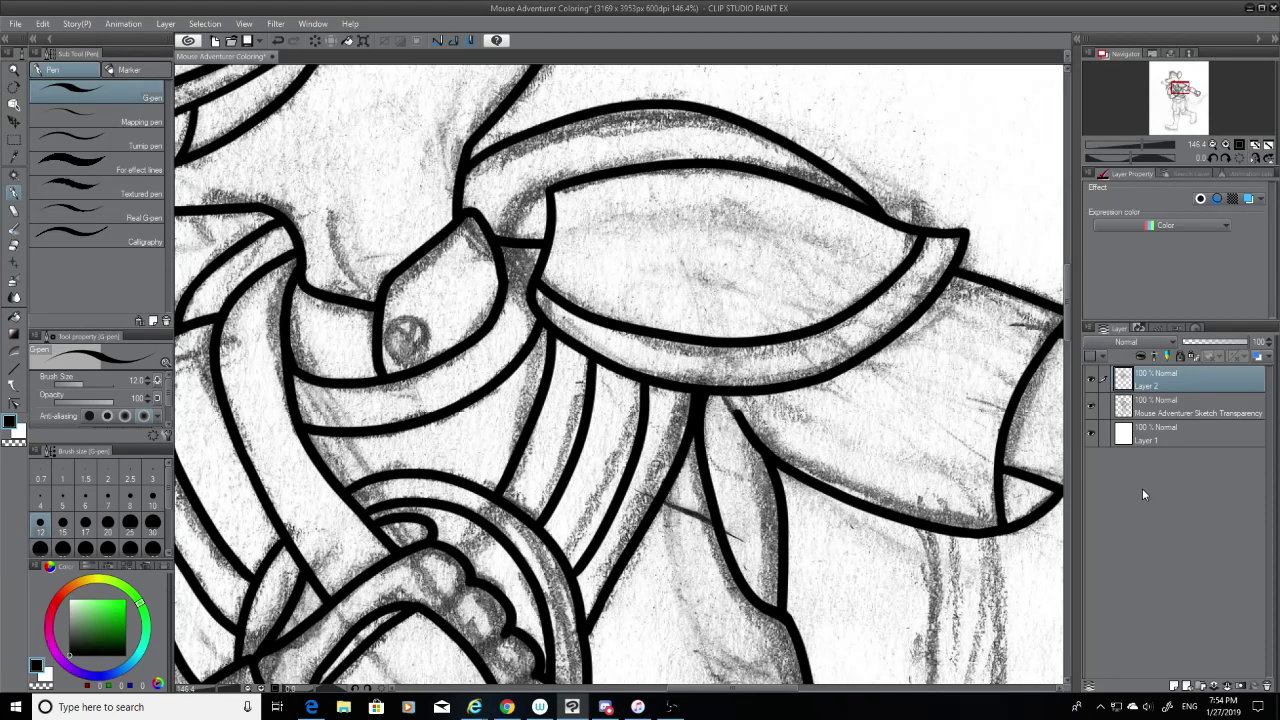
{"action": "left_click", "coordinate": [1091, 406]}
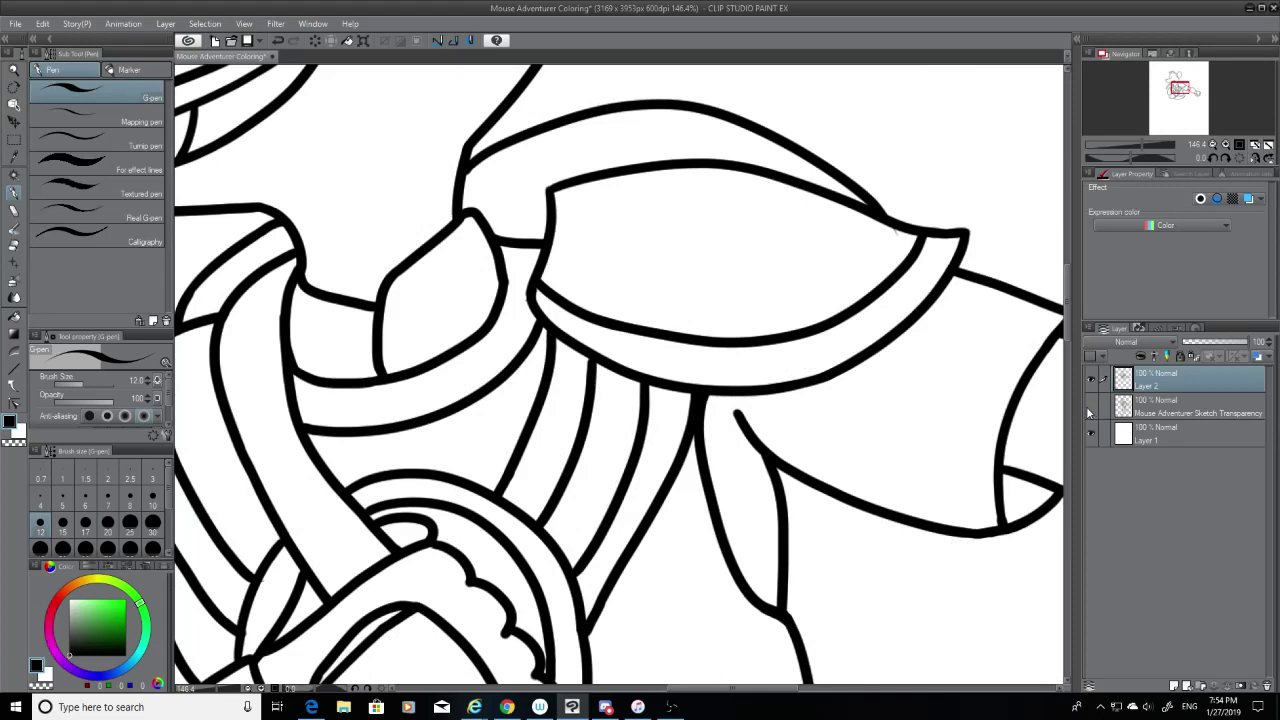
{"action": "key", "text": "e"}
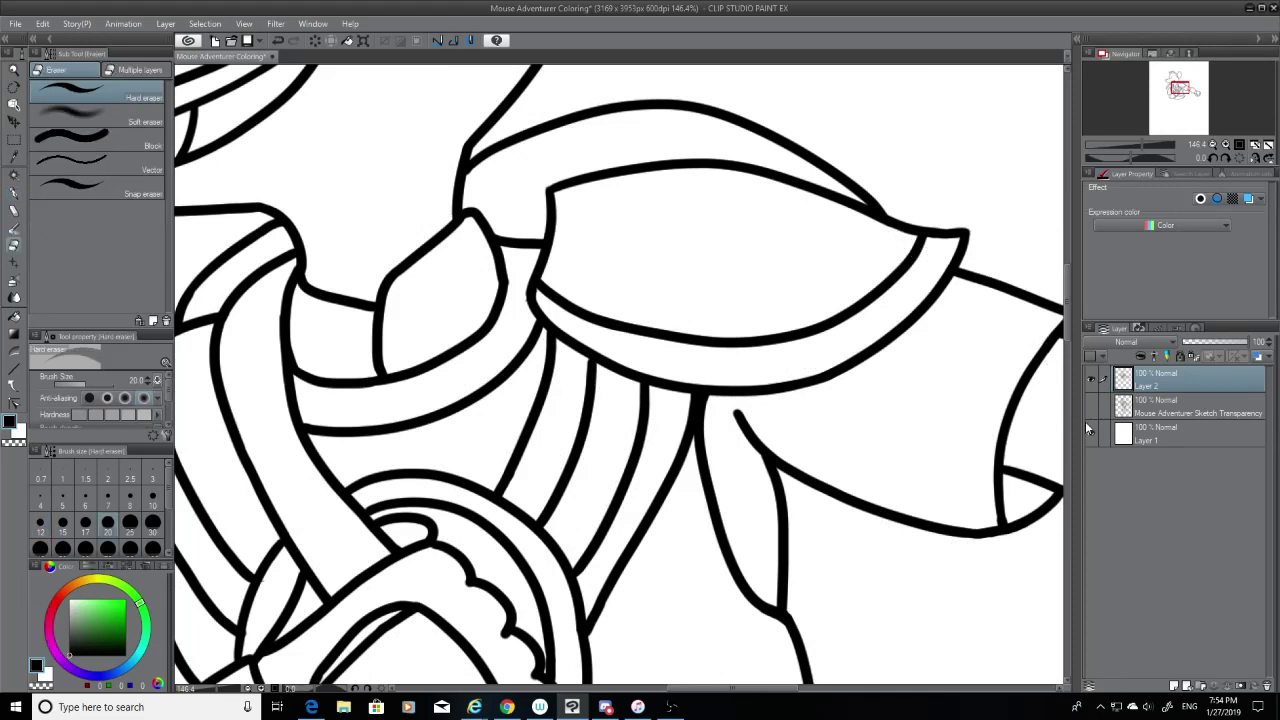
{"action": "left_click", "coordinate": [1091, 406]}
Step: Ink the upper curve over the shoulder pad along the sketch with the G-pen, joining its end to the pad's pointed tip
{"action": "left_click_drag", "start_coordinate": [1068, 292], "coordinate": [1070, 291]}
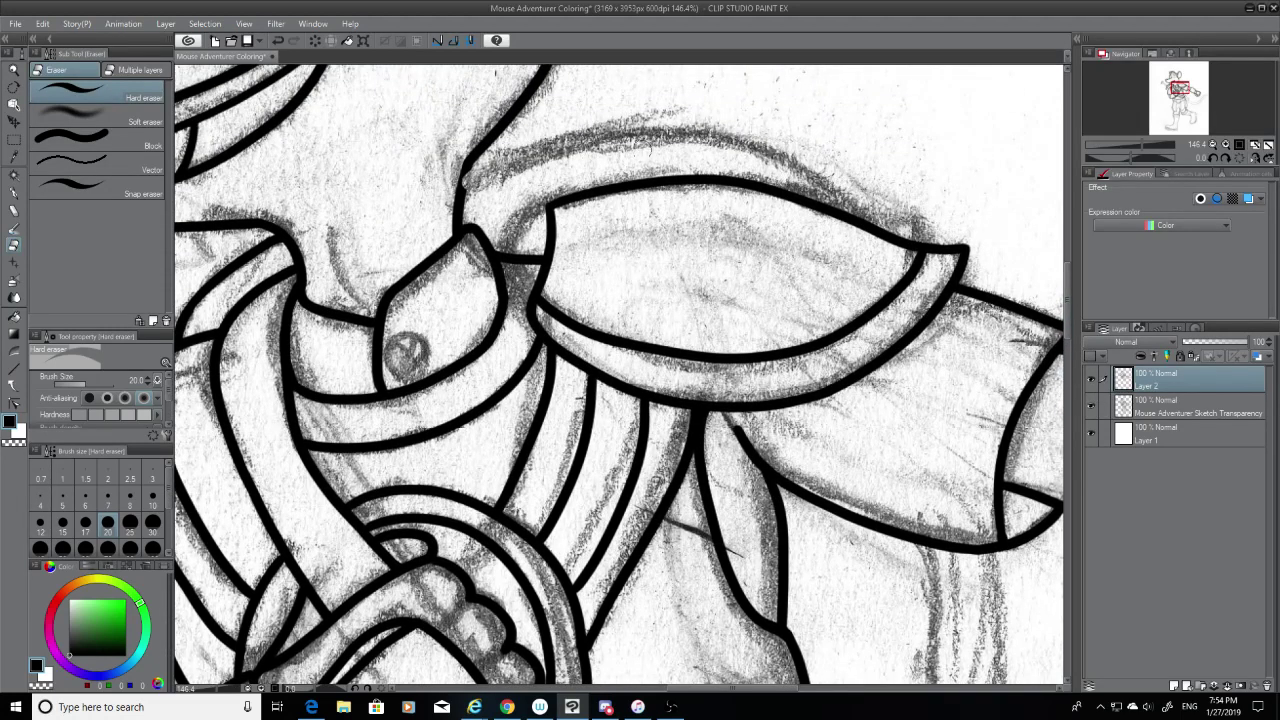
{"action": "left_click", "coordinate": [13, 192]}
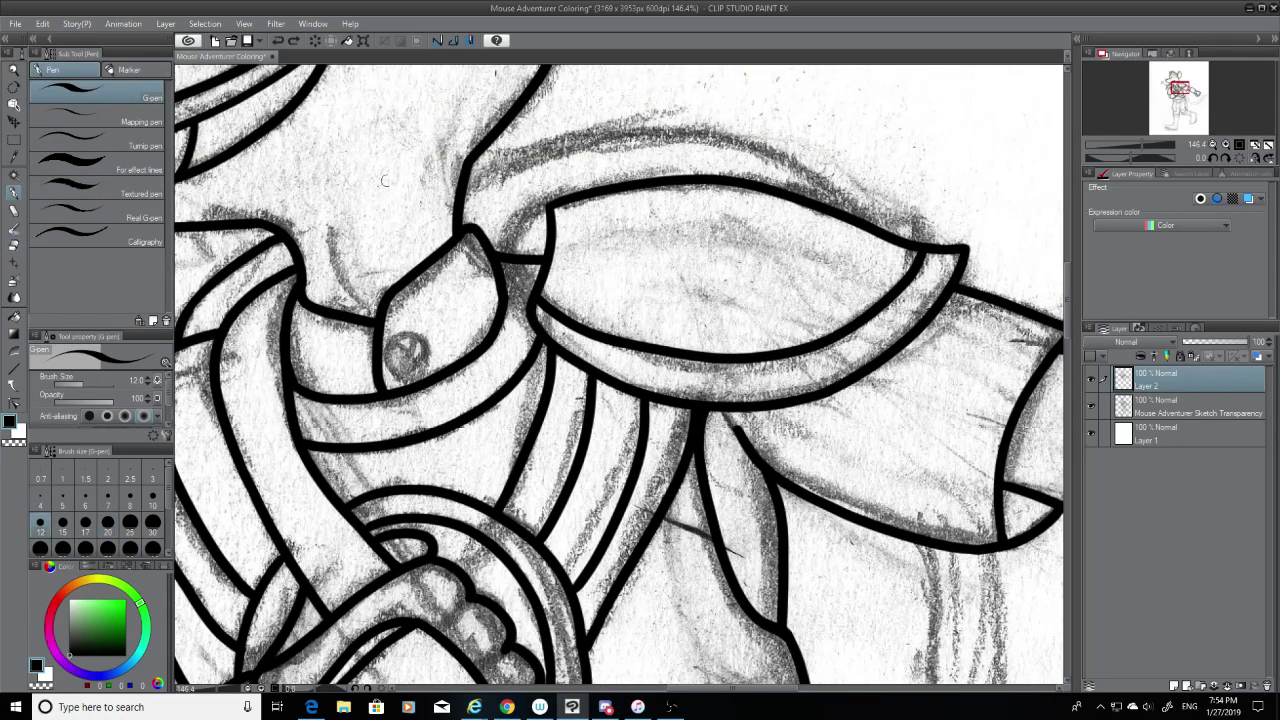
{"action": "mouse_move", "coordinate": [462, 176]}
{"action": "left_mouse_down"}
{"action": "mouse_move", "coordinate": [587, 143]}
{"action": "mouse_move", "coordinate": [884, 242]}
{"action": "left_mouse_up"}
{"action": "key", "text": "ctrl+z"}
{"action": "mouse_move", "coordinate": [460, 178]}
{"action": "left_mouse_down"}
{"action": "mouse_move", "coordinate": [667, 130]}
{"action": "mouse_move", "coordinate": [915, 225]}
{"action": "mouse_move", "coordinate": [930, 258]}
{"action": "left_mouse_up"}
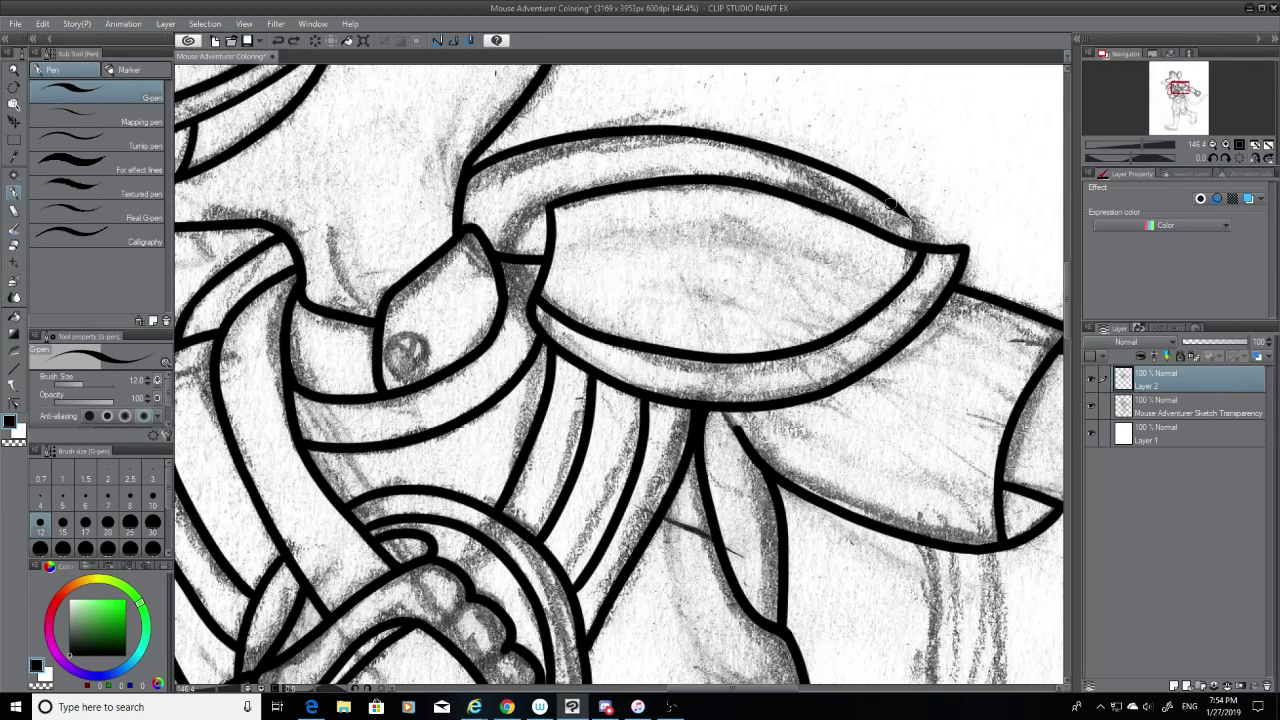
{"action": "left_click_drag", "start_coordinate": [896, 206], "coordinate": [938, 250]}
{"action": "key", "text": "ctrl+z"}
{"action": "key", "text": "ctrl+z"}
{"action": "left_click_drag", "start_coordinate": [896, 207], "coordinate": [928, 243]}
Step: Try to ink the outer edge of the curved band hanging below the sleeve
{"action": "scroll", "coordinate": [1070, 306], "scroll_direction": "down", "scroll_amount": 5}
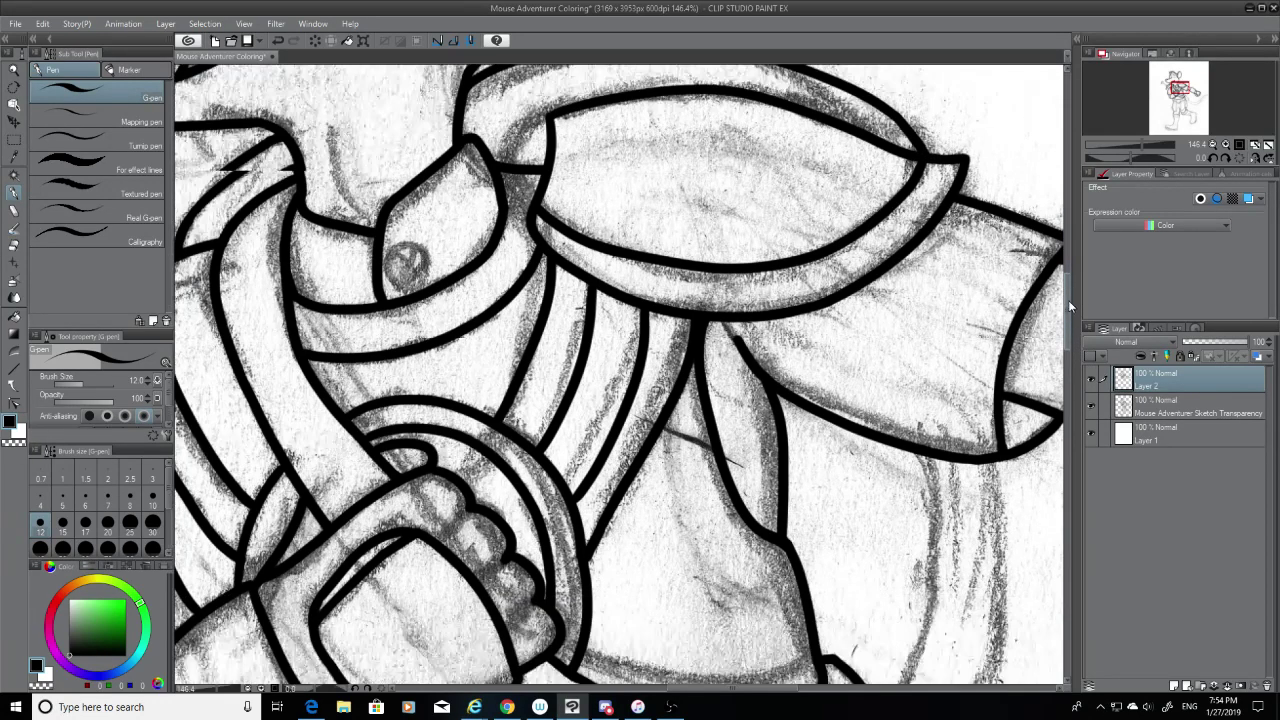
{"action": "left_click_drag", "start_coordinate": [980, 388], "coordinate": [932, 678]}
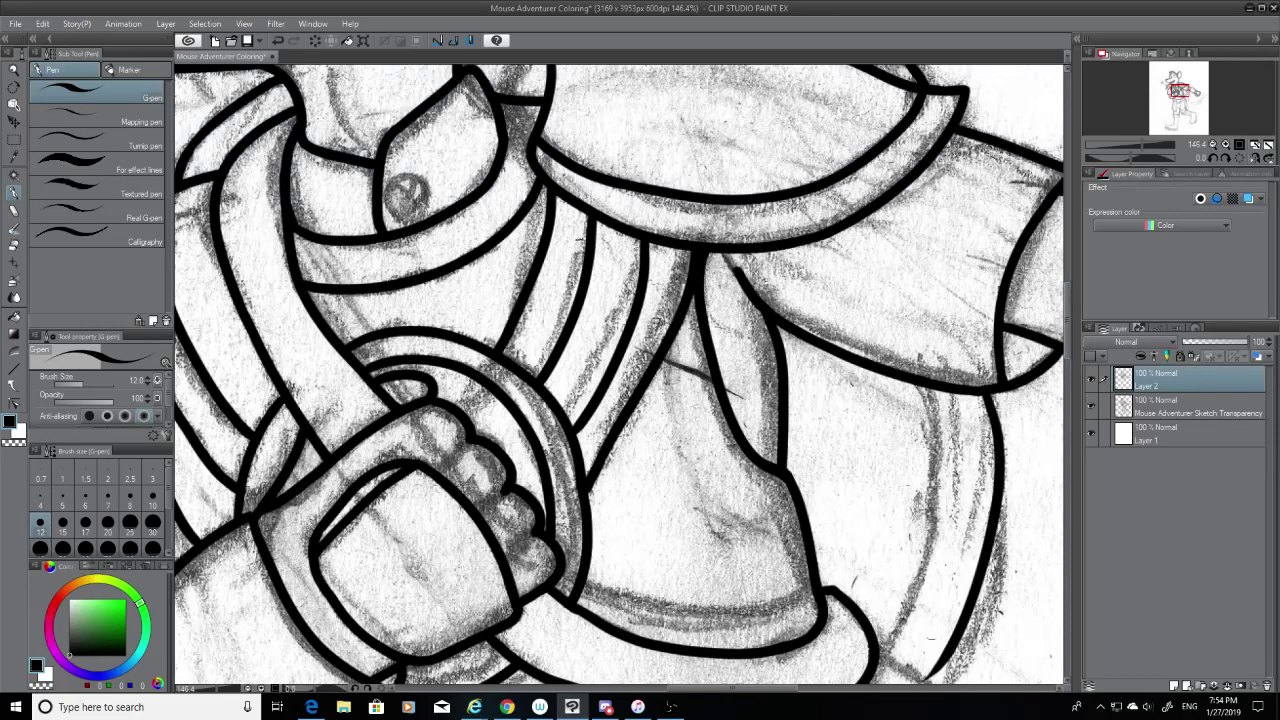
{"action": "key", "text": "ctrl+z"}
{"action": "left_click_drag", "start_coordinate": [984, 388], "coordinate": [956, 680]}
{"action": "key", "text": "ctrl+z"}
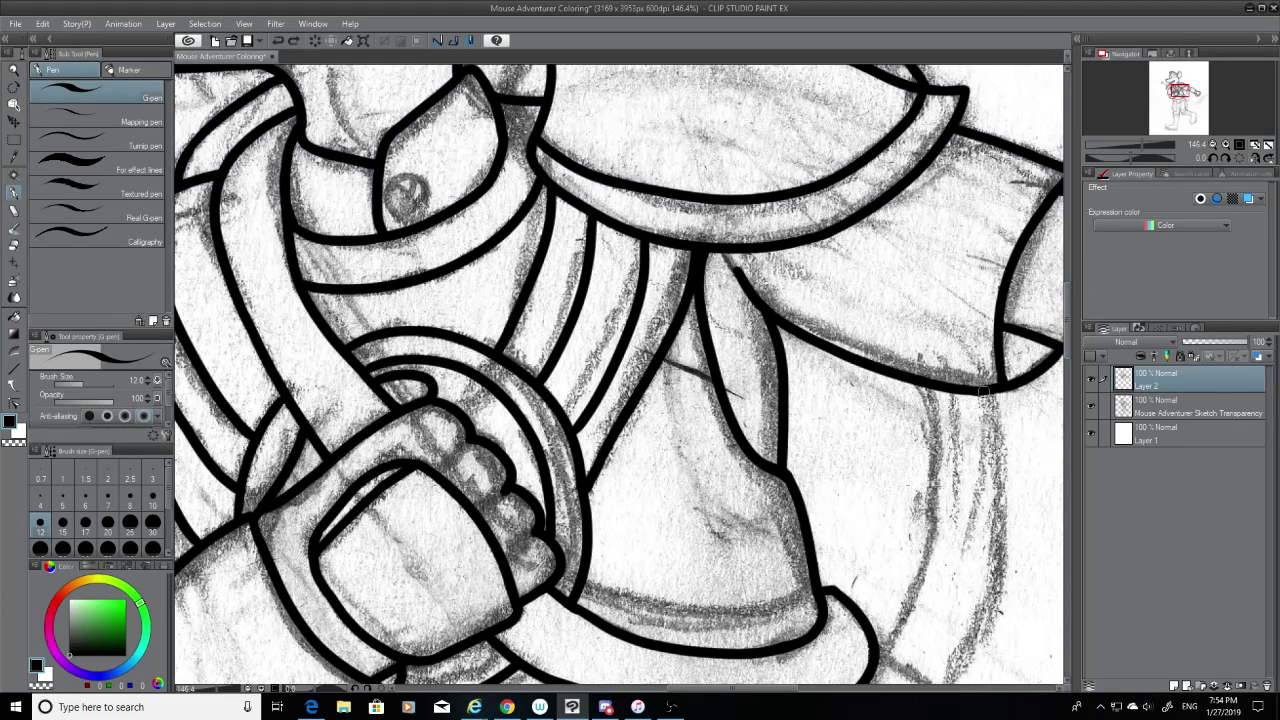
{"action": "left_click_drag", "start_coordinate": [984, 390], "coordinate": [912, 684]}
{"action": "scroll", "coordinate": [1067, 350], "scroll_direction": "down", "scroll_amount": 2}
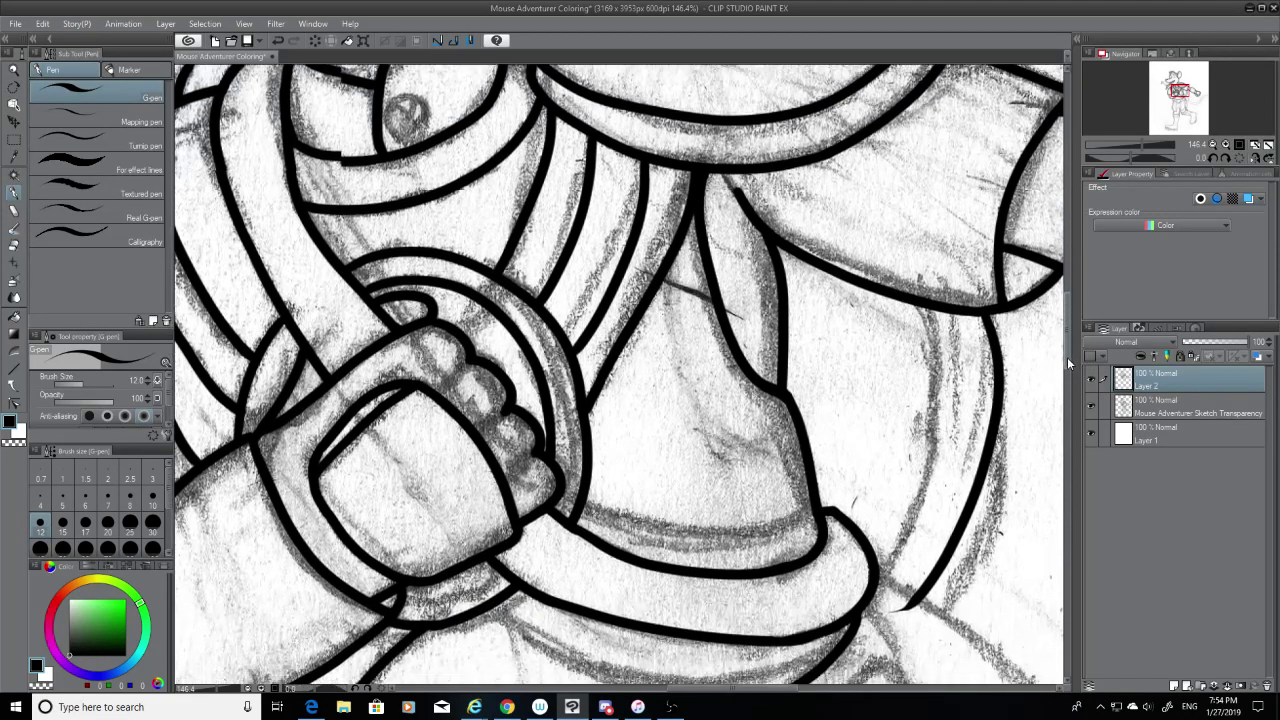
{"action": "scroll", "coordinate": [1068, 353], "scroll_direction": "up", "scroll_amount": 5}
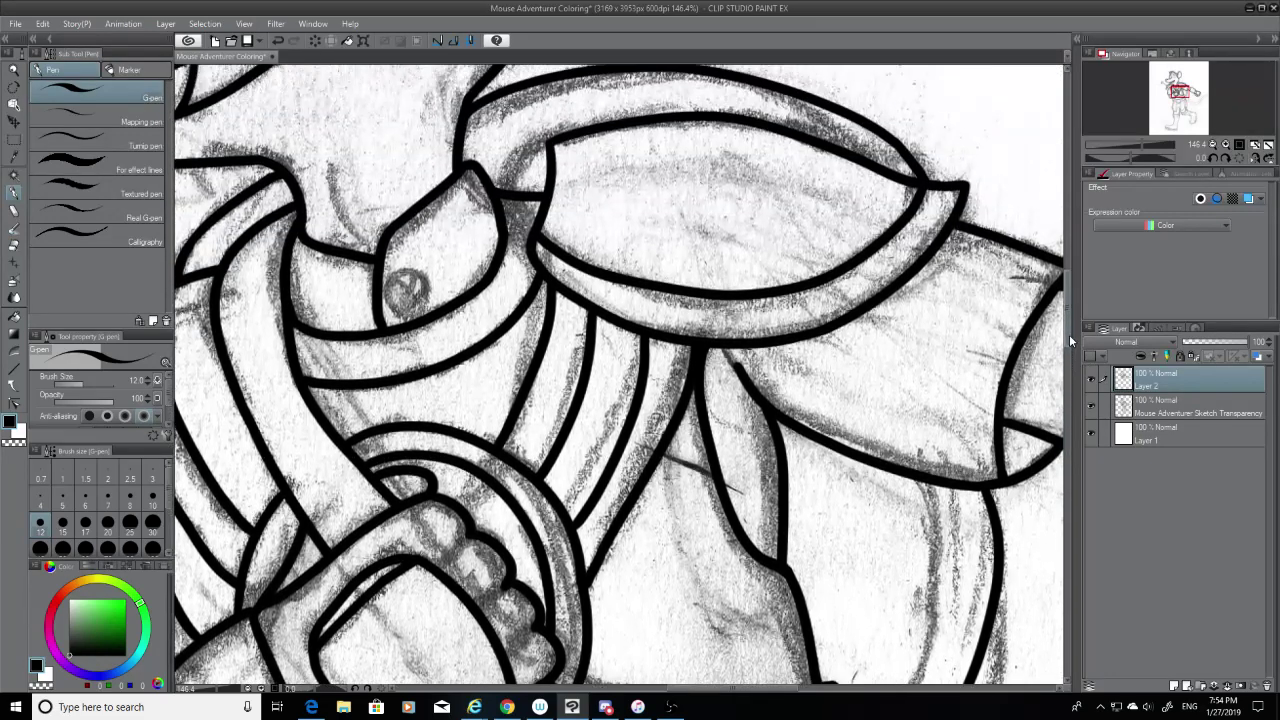
{"action": "scroll", "coordinate": [1069, 334], "scroll_direction": "down", "scroll_amount": 1}
{"action": "left_click_drag", "start_coordinate": [986, 440], "coordinate": [930, 684]}
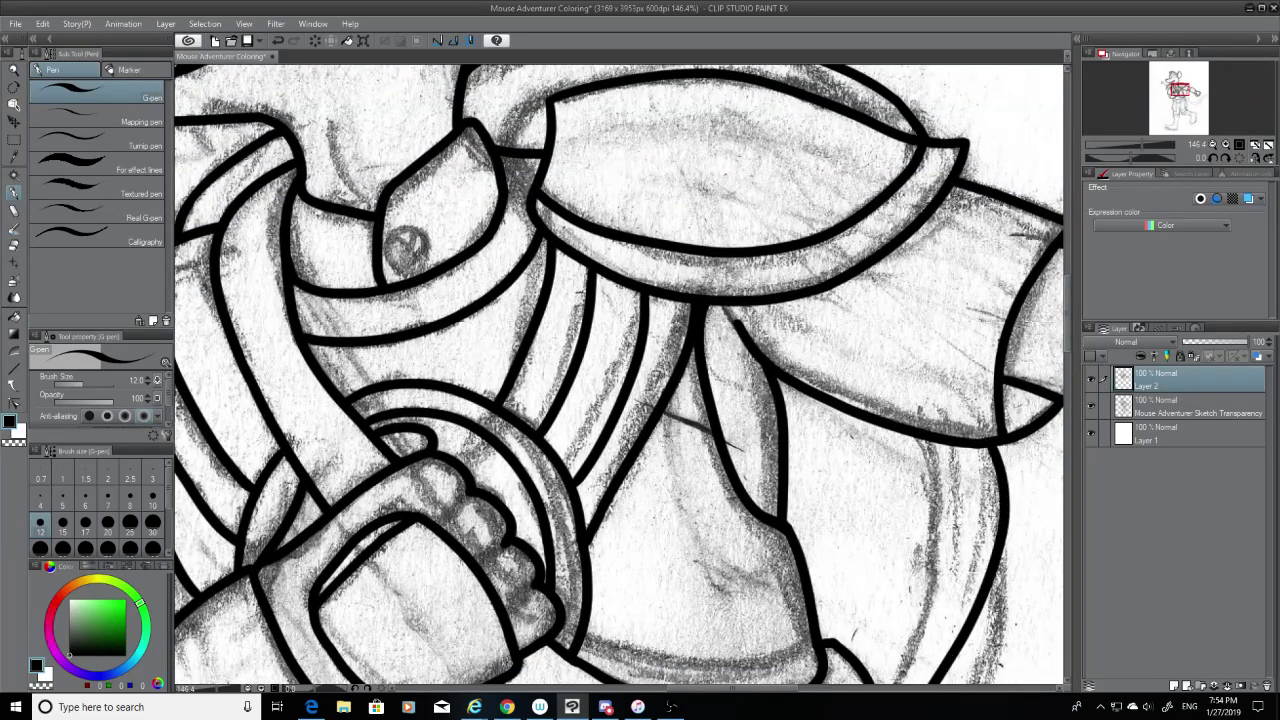
{"action": "key", "text": "ctrl+z"}
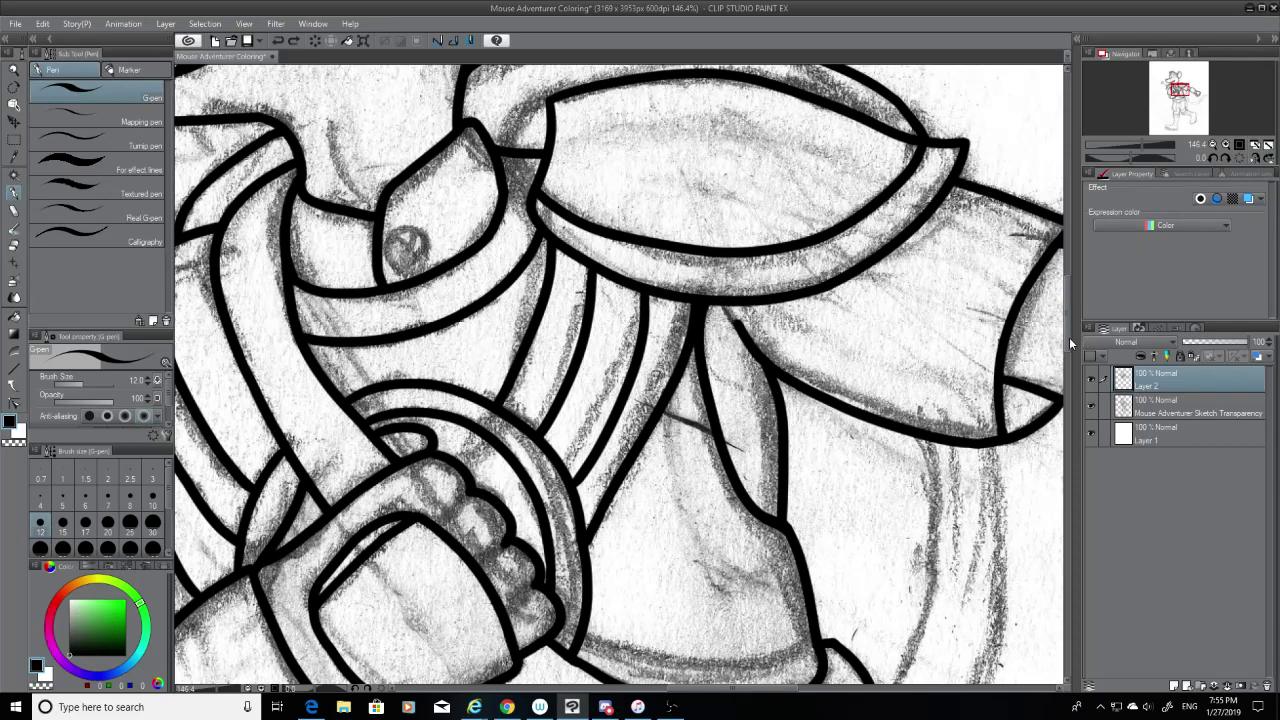
Step: Ink the outer edge of the curved band from the sleeve's underside down to the sketched crossing line
{"action": "scroll", "coordinate": [1067, 338], "scroll_direction": "down", "scroll_amount": 4}
{"action": "mouse_move", "coordinate": [995, 328]}
{"action": "left_mouse_down"}
{"action": "mouse_move", "coordinate": [917, 628]}
{"action": "mouse_move", "coordinate": [902, 636]}
{"action": "left_mouse_up"}
{"action": "key", "text": "ctrl+z"}
{"action": "key", "text": "ctrl+z"}
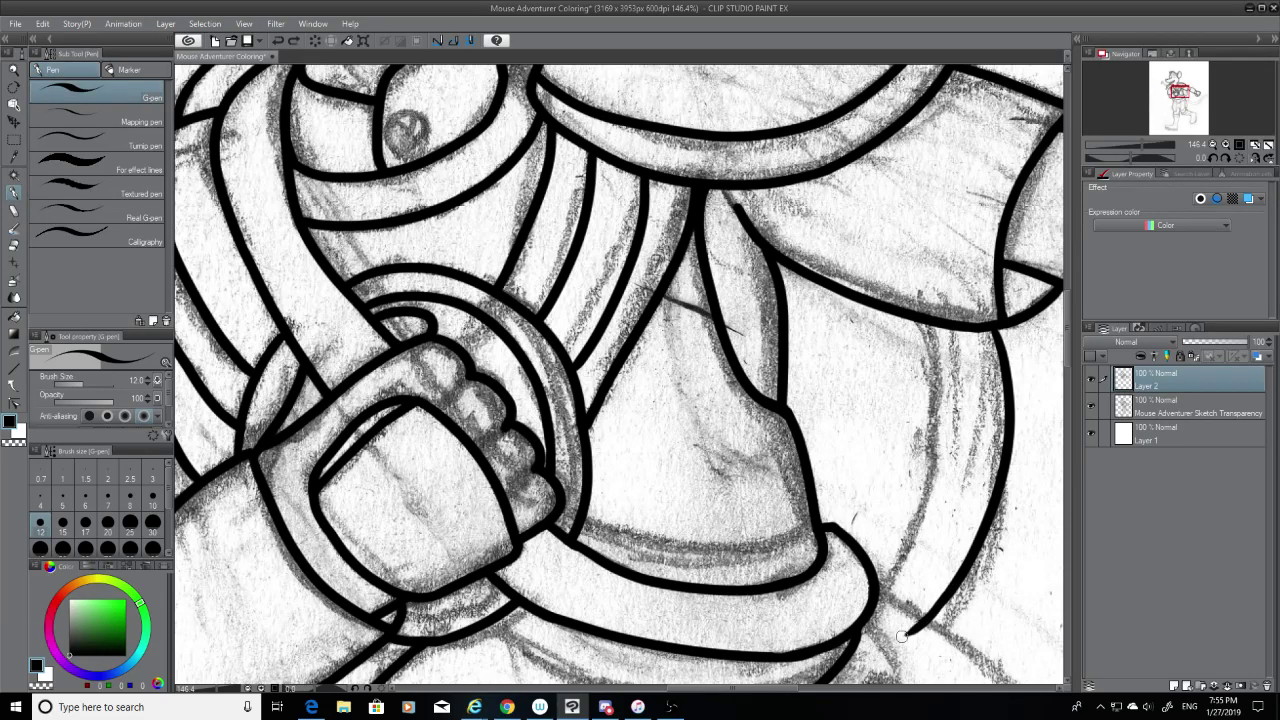
{"action": "key", "text": "ctrl+z"}
{"action": "mouse_move", "coordinate": [946, 592]}
{"action": "left_mouse_down"}
{"action": "mouse_move", "coordinate": [904, 634]}
{"action": "mouse_move", "coordinate": [926, 621]}
{"action": "left_mouse_up"}
{"action": "key", "text": "e"}
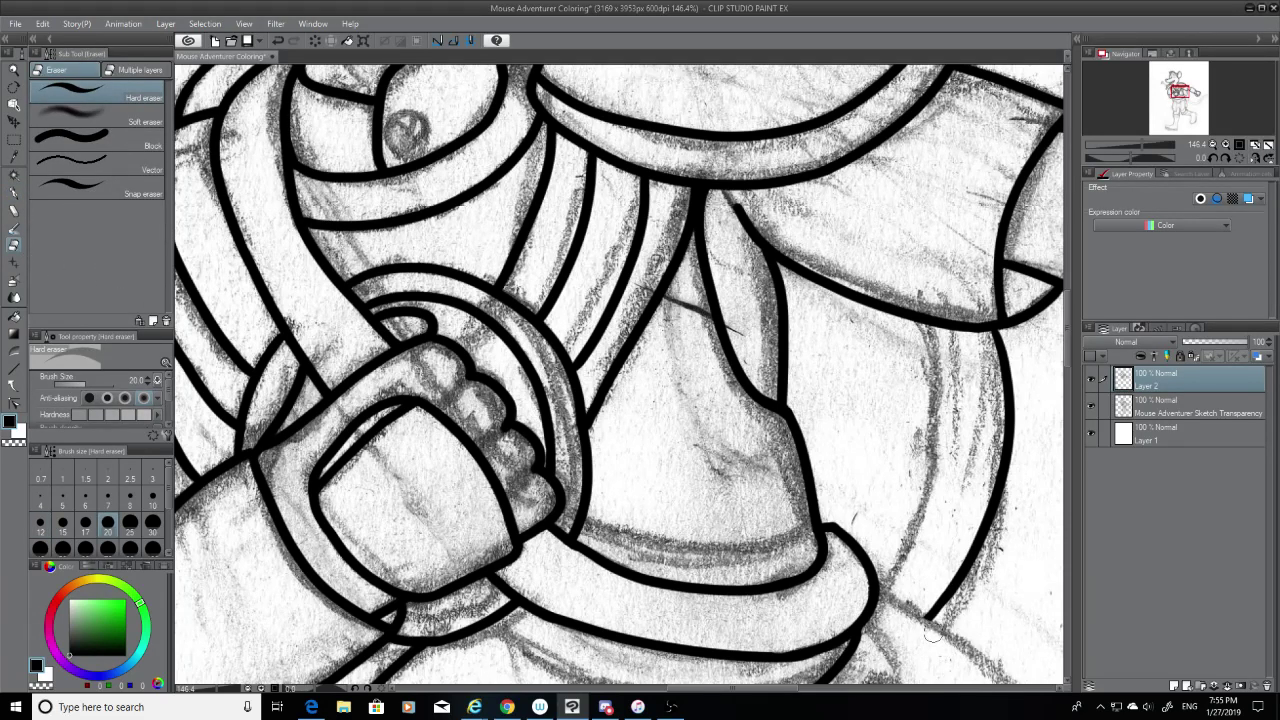
Step: Ink the curved band's inner edge with the G-pen from the sleeve's underside down to the rounded end of the sash
{"action": "key", "text": "p"}
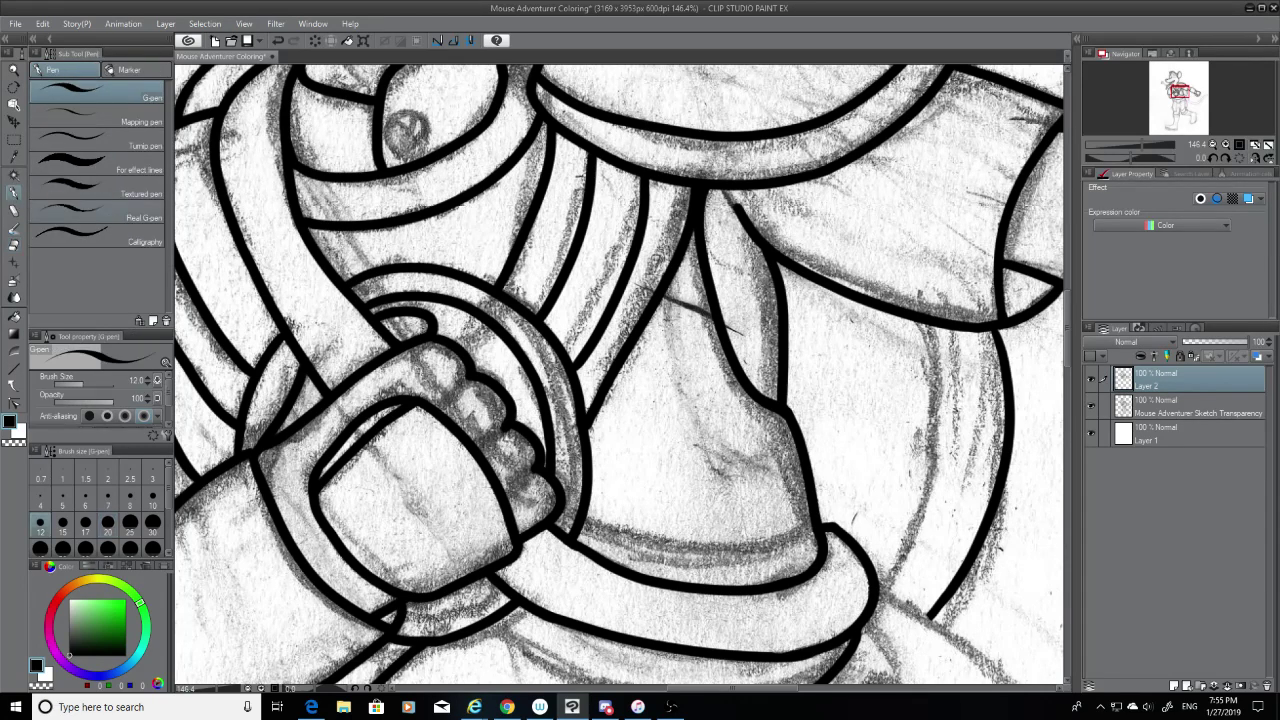
{"action": "left_click_drag", "start_coordinate": [926, 326], "coordinate": [870, 622]}
{"action": "key", "text": "ctrl+z"}
{"action": "left_click_drag", "start_coordinate": [920, 322], "coordinate": [855, 600]}
{"action": "key", "text": "ctrl+z"}
{"action": "left_click_drag", "start_coordinate": [925, 323], "coordinate": [862, 634]}
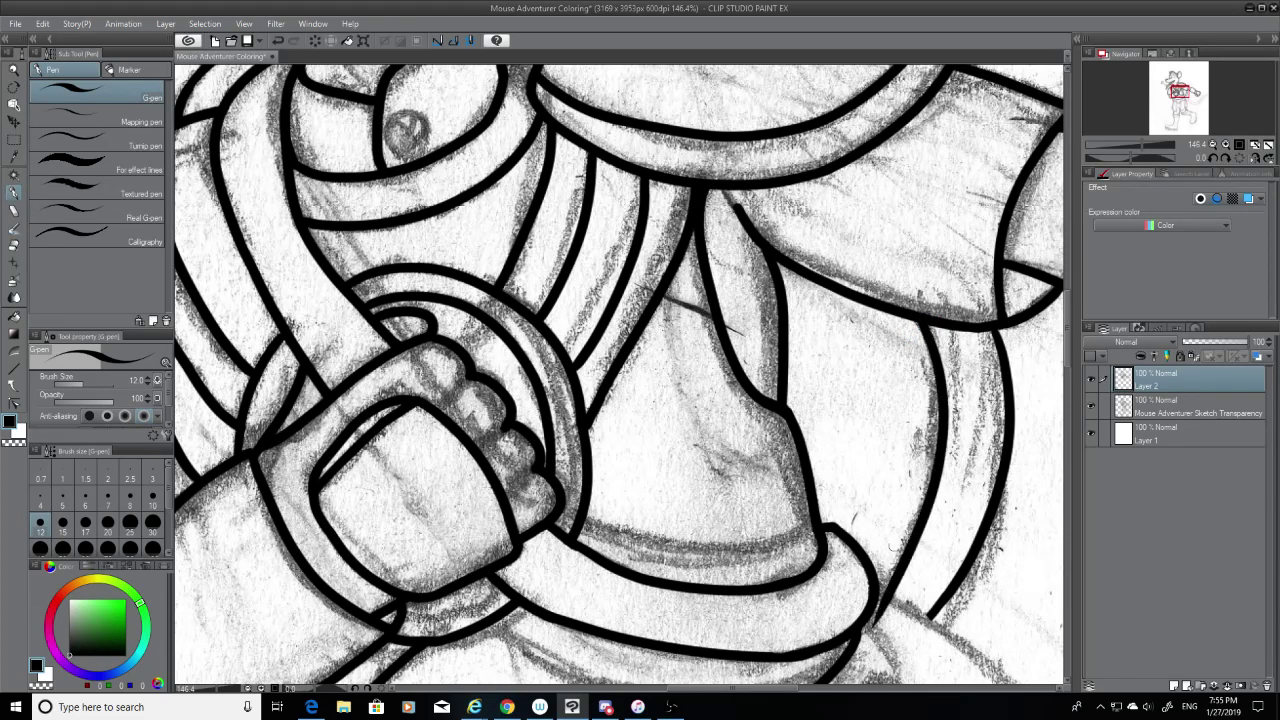
{"action": "key", "text": "ctrl+z"}
{"action": "left_click_drag", "start_coordinate": [925, 323], "coordinate": [878, 575]}
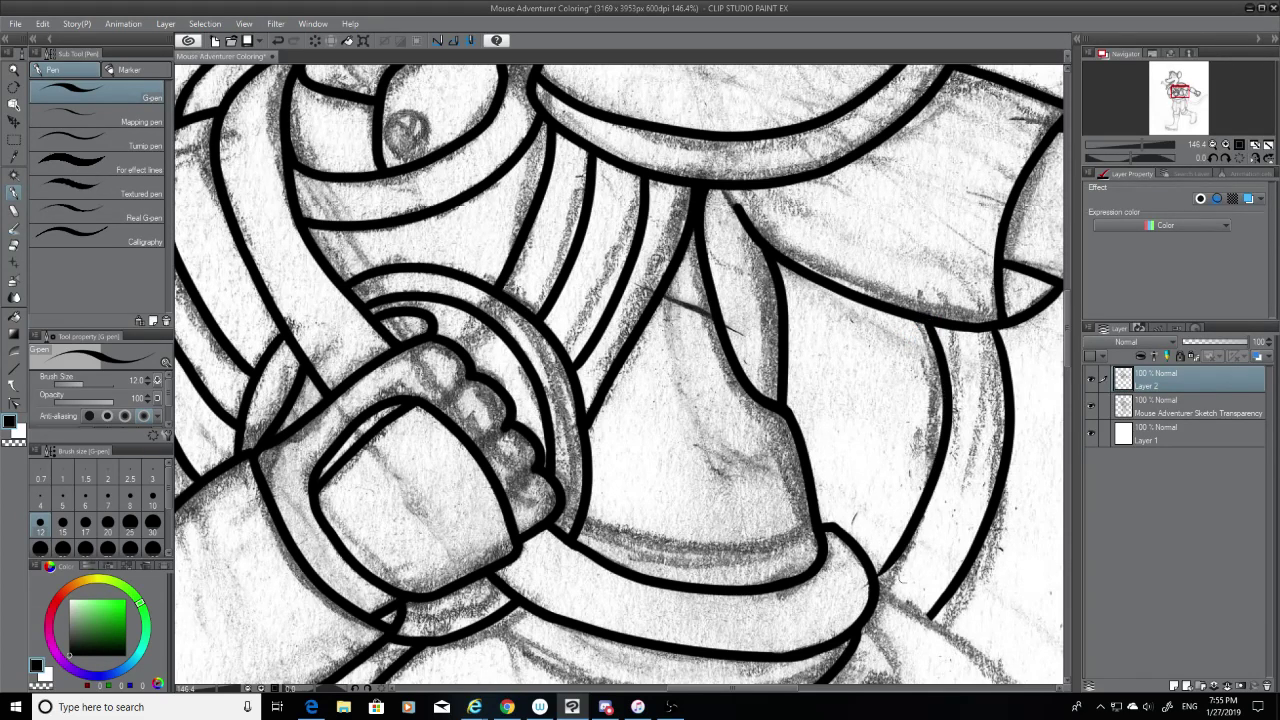
Step: Hide the sketch layer and close the gap where the band's inner edge meets the sash with the G-pen
{"action": "left_click", "coordinate": [13, 246]}
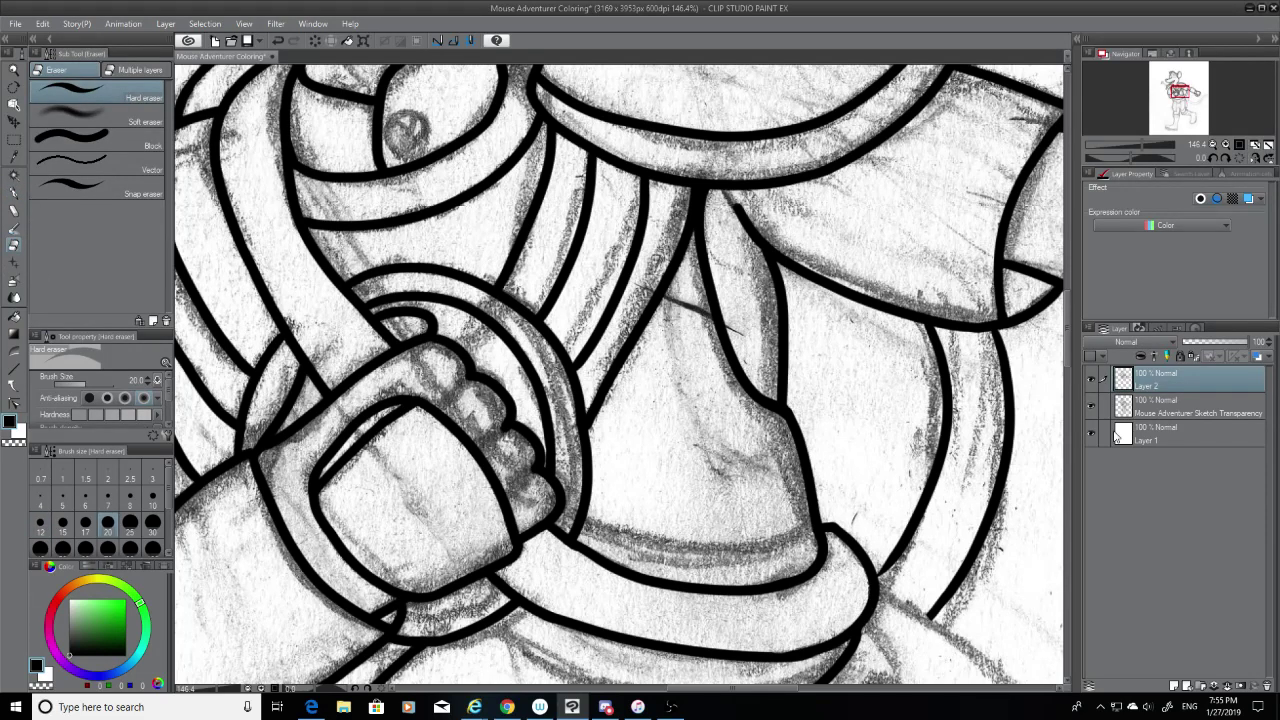
{"action": "left_click", "coordinate": [1091, 405]}
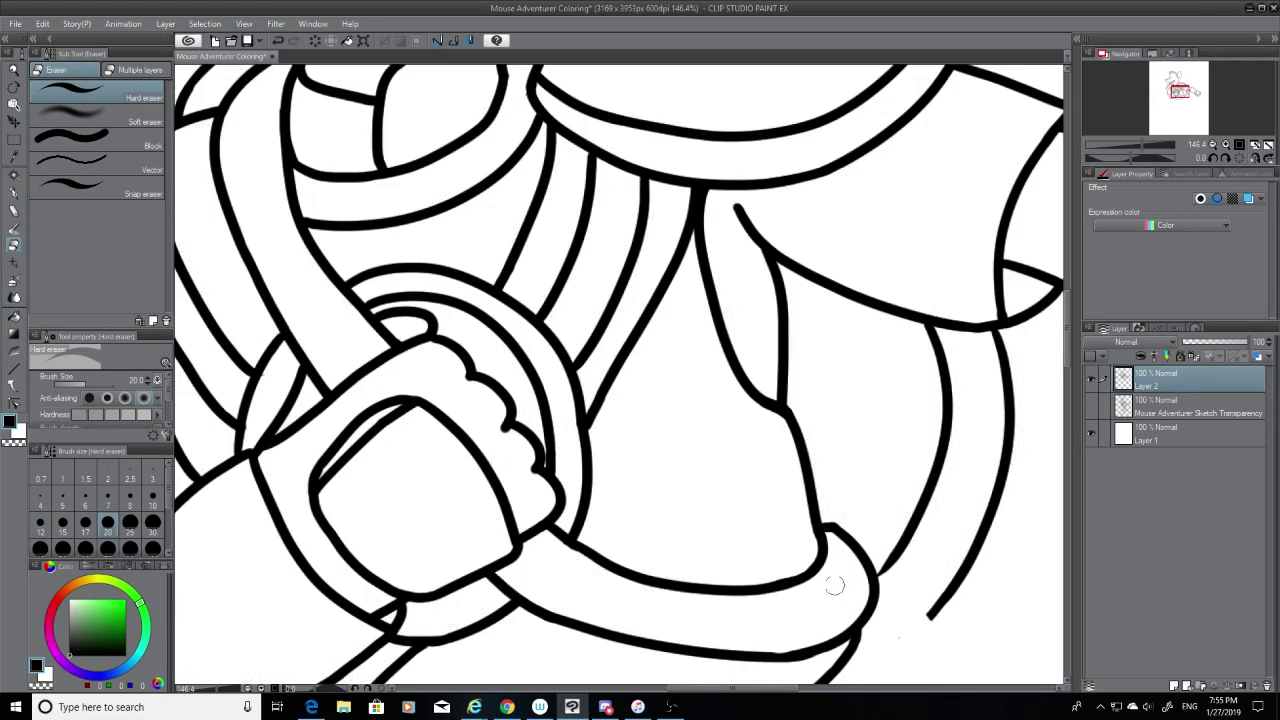
{"action": "left_click", "coordinate": [15, 193]}
{"action": "left_click_drag", "start_coordinate": [896, 559], "coordinate": [876, 579]}
{"action": "key", "text": "ctrl+z"}
Step: Try to retouch the sash's lower outline near its rounded end
{"action": "left_click_drag", "start_coordinate": [1070, 338], "coordinate": [1068, 362]}
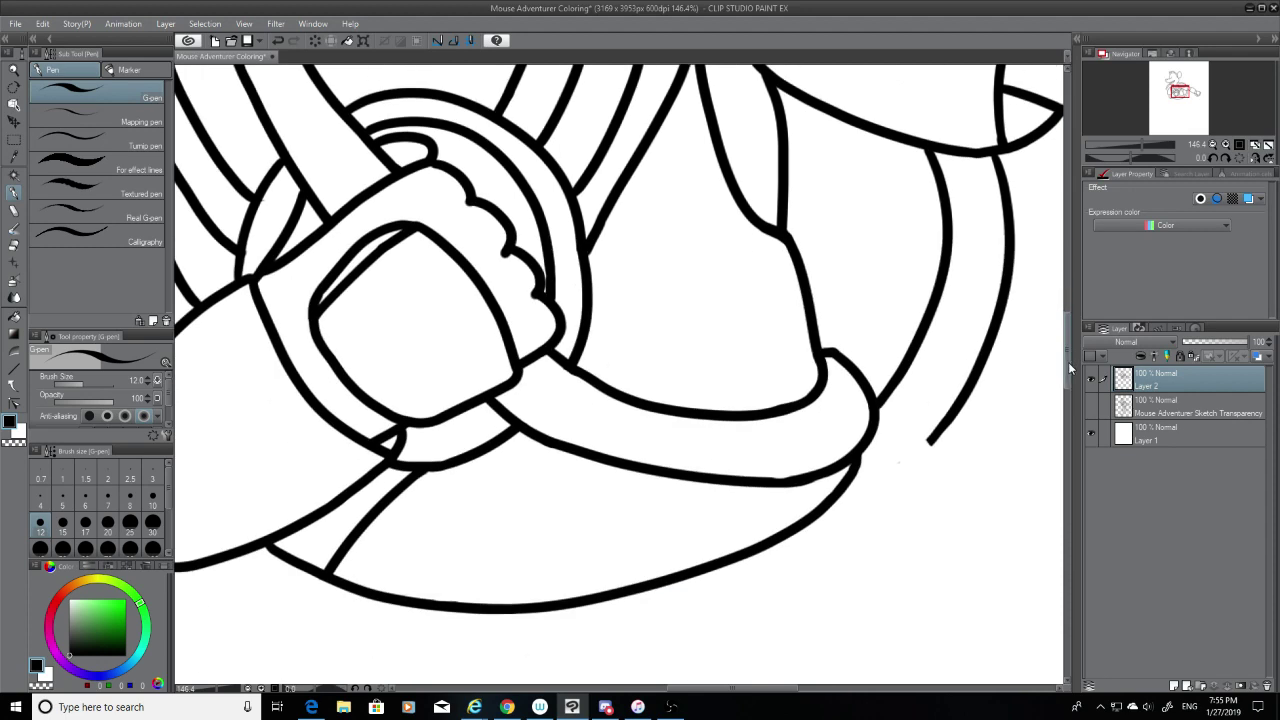
{"action": "left_click_drag", "start_coordinate": [833, 471], "coordinate": [748, 481]}
{"action": "key", "text": "ctrl+z"}
{"action": "left_click_drag", "start_coordinate": [826, 473], "coordinate": [773, 487]}
{"action": "key", "text": "ctrl+z"}
{"action": "key", "text": "ctrl+z"}
{"action": "key", "text": "ctrl+z"}
{"action": "key", "text": "ctrl+z"}
Step: Show the sketch layer again and try to ink the belt's end edge and round end stud over the pencil lines
{"action": "left_click", "coordinate": [1090, 406]}
{"action": "left_click_drag", "start_coordinate": [1070, 366], "coordinate": [1071, 388]}
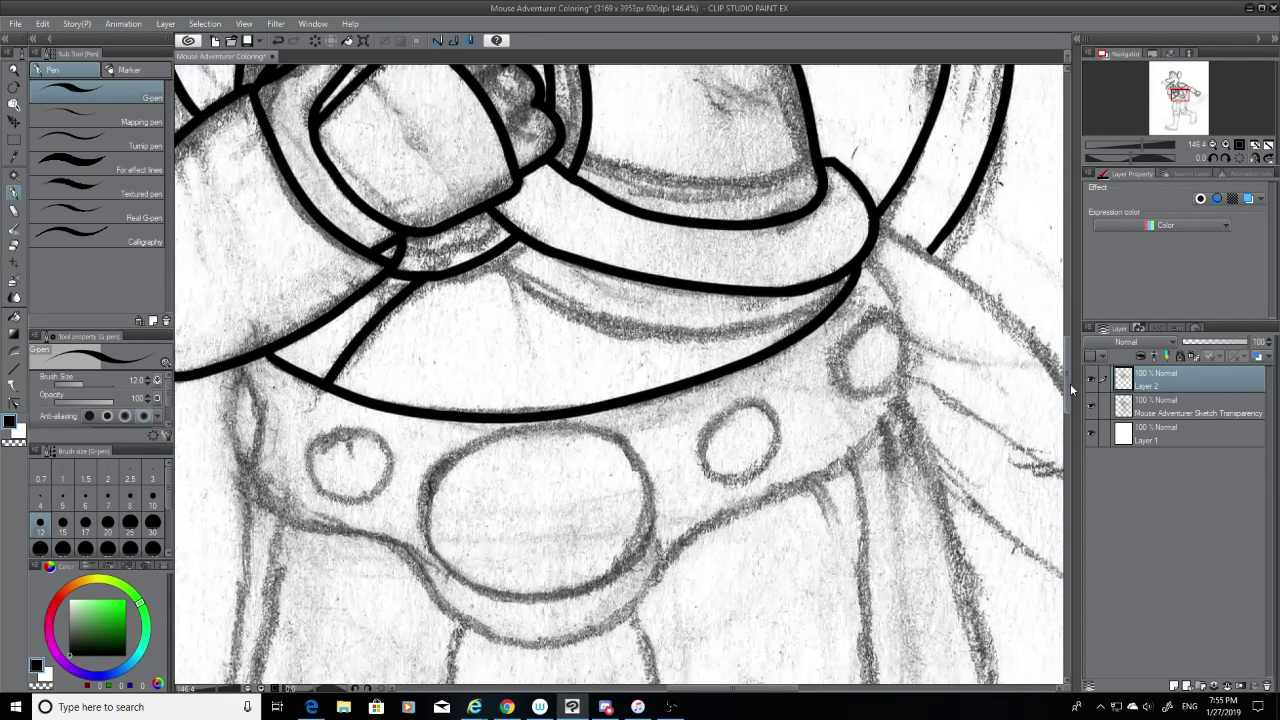
{"action": "mouse_move", "coordinate": [857, 258]}
{"action": "left_mouse_down"}
{"action": "mouse_move", "coordinate": [890, 283]}
{"action": "mouse_move", "coordinate": [905, 331]}
{"action": "mouse_move", "coordinate": [879, 275]}
{"action": "mouse_move", "coordinate": [910, 343]}
{"action": "mouse_move", "coordinate": [888, 414]}
{"action": "left_mouse_up"}
{"action": "key", "text": "ctrl+z"}
{"action": "key", "text": "ctrl+z"}
{"action": "left_click_drag", "start_coordinate": [885, 309], "coordinate": [852, 400]}
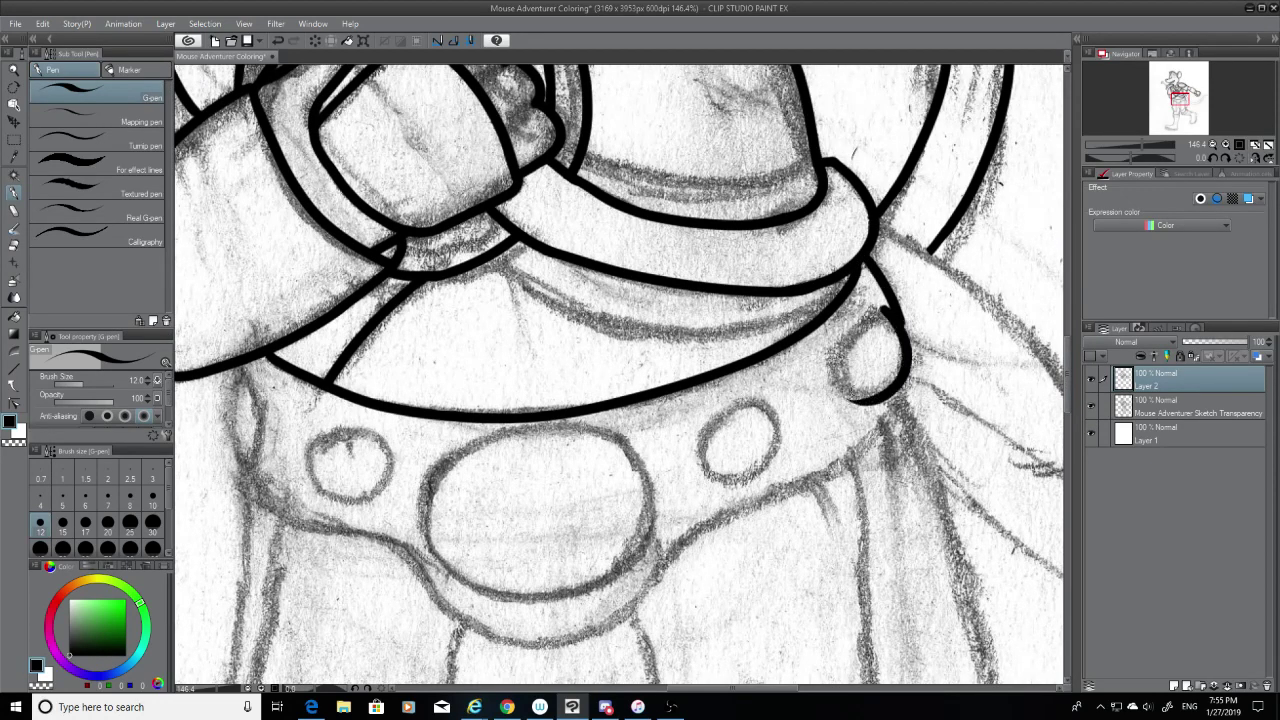
{"action": "key", "text": "ctrl+z"}
{"action": "left_click_drag", "start_coordinate": [880, 306], "coordinate": [852, 392]}
{"action": "key", "text": "ctrl+z"}
{"action": "left_click_drag", "start_coordinate": [886, 310], "coordinate": [834, 404]}
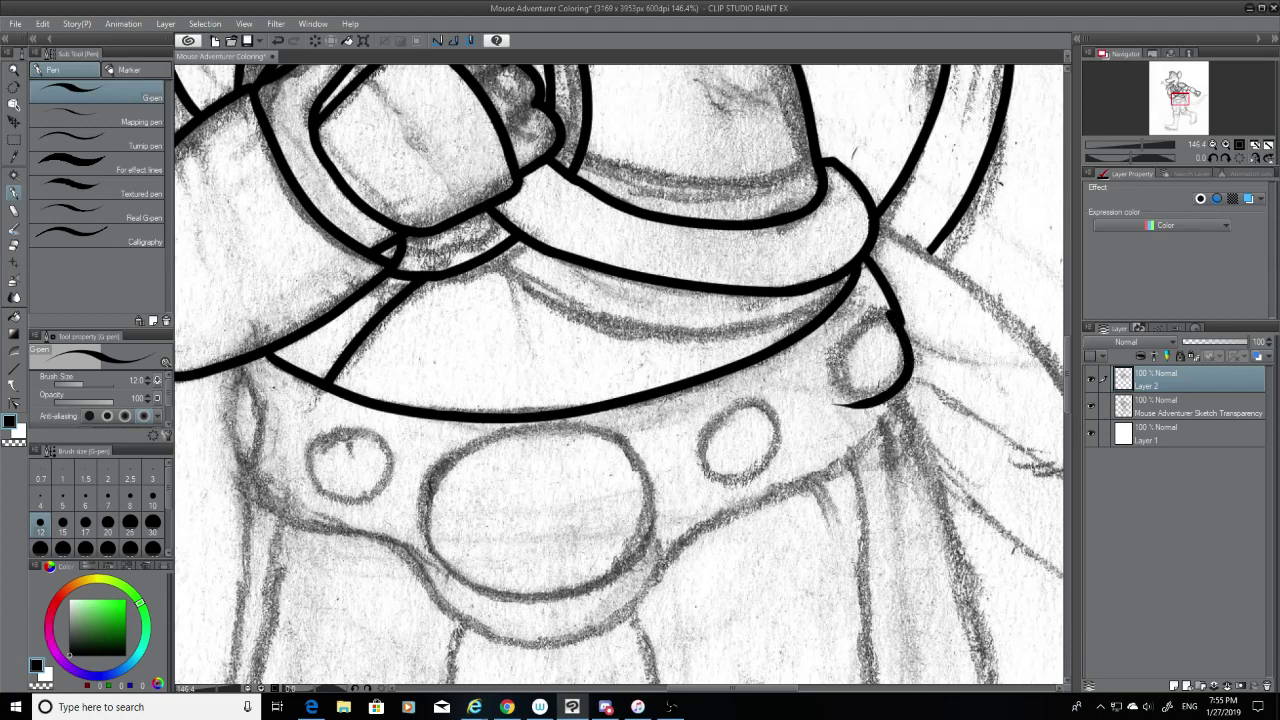
{"action": "key", "text": "ctrl+z"}
{"action": "left_click_drag", "start_coordinate": [878, 314], "coordinate": [858, 390]}
{"action": "key", "text": "ctrl+z"}
{"action": "key", "text": "ctrl+z"}
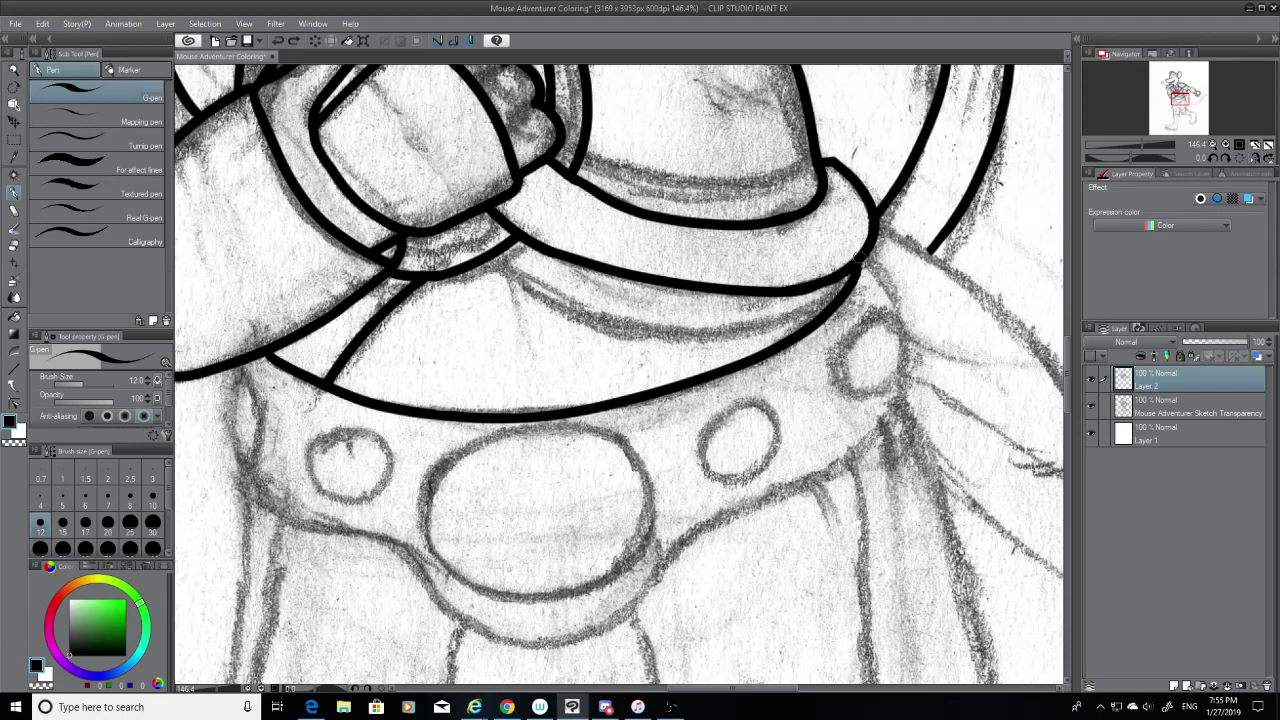
Step: Ink the belt's short end edge from the sash down to the sketched round stud and trim its tip with the hard eraser
{"action": "left_click_drag", "start_coordinate": [860, 254], "coordinate": [906, 336]}
{"action": "key", "text": "ctrl+z"}
{"action": "left_click_drag", "start_coordinate": [862, 250], "coordinate": [906, 334]}
{"action": "key", "text": "ctrl+z"}
{"action": "left_click_drag", "start_coordinate": [862, 254], "coordinate": [894, 329]}
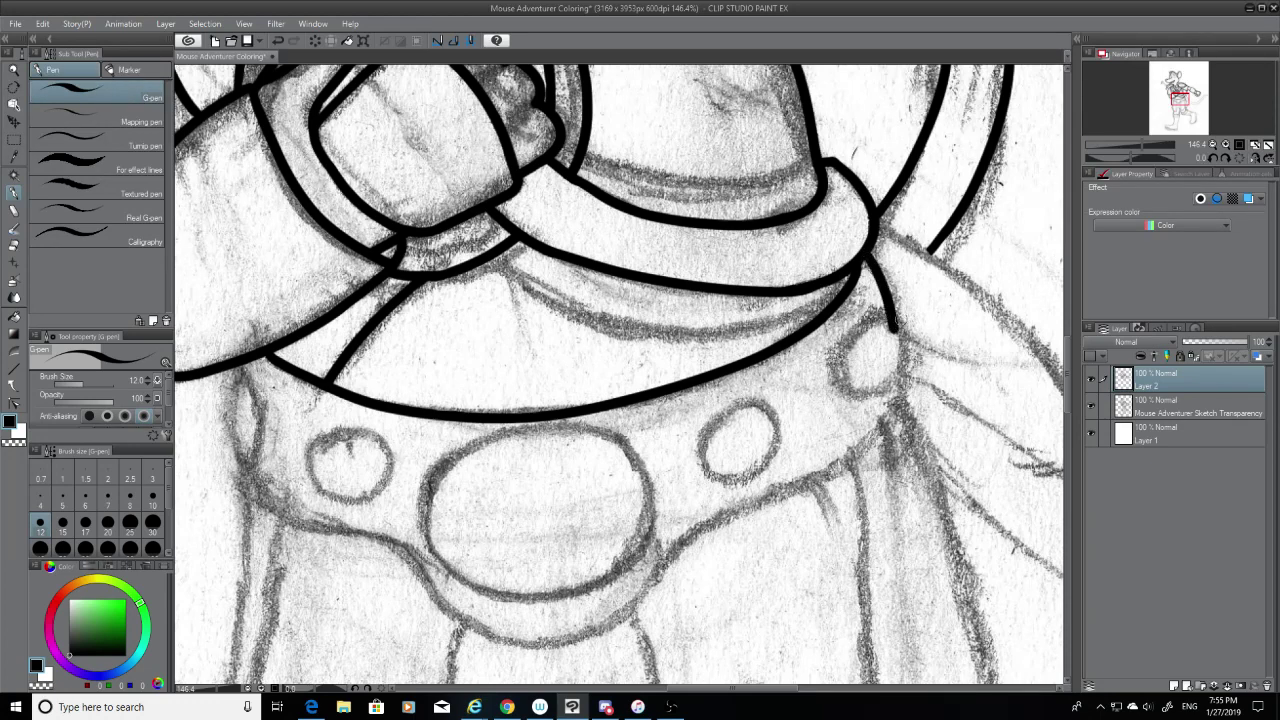
{"action": "left_click", "coordinate": [15, 246]}
{"action": "left_click_drag", "start_coordinate": [893, 342], "coordinate": [890, 337]}
Step: Ink the rounded outline of the stud at the belt's end with the G-pen
{"action": "left_click", "coordinate": [13, 193]}
{"action": "mouse_move", "coordinate": [889, 315]}
{"action": "left_mouse_down"}
{"action": "mouse_move", "coordinate": [898, 386]}
{"action": "mouse_move", "coordinate": [895, 334]}
{"action": "mouse_move", "coordinate": [880, 388]}
{"action": "left_mouse_up"}
{"action": "key", "text": "ctrl+z"}
{"action": "key", "text": "ctrl+z"}
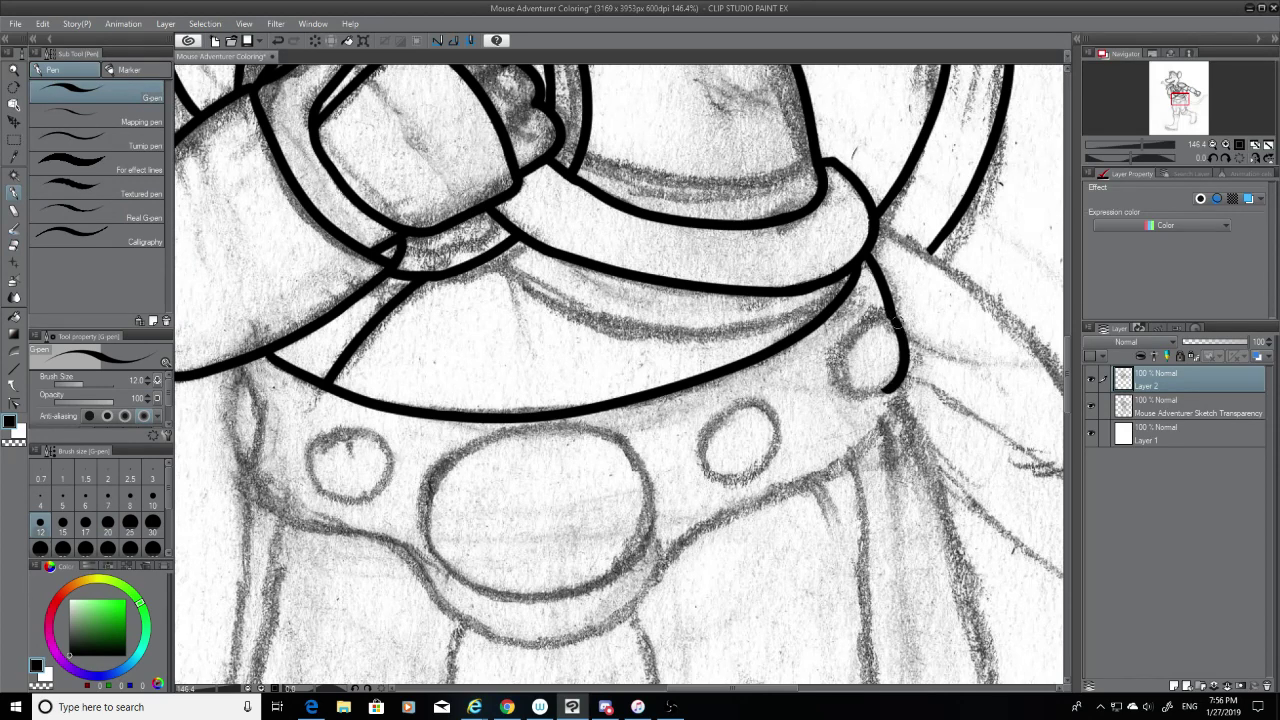
{"action": "mouse_move", "coordinate": [895, 322]}
{"action": "left_mouse_down"}
{"action": "mouse_move", "coordinate": [864, 322]}
{"action": "mouse_move", "coordinate": [840, 366]}
{"action": "left_mouse_up"}
{"action": "key", "text": "ctrl+z"}
{"action": "mouse_move", "coordinate": [893, 316]}
{"action": "left_mouse_down"}
{"action": "mouse_move", "coordinate": [836, 372]}
{"action": "mouse_move", "coordinate": [886, 394]}
{"action": "left_mouse_up"}
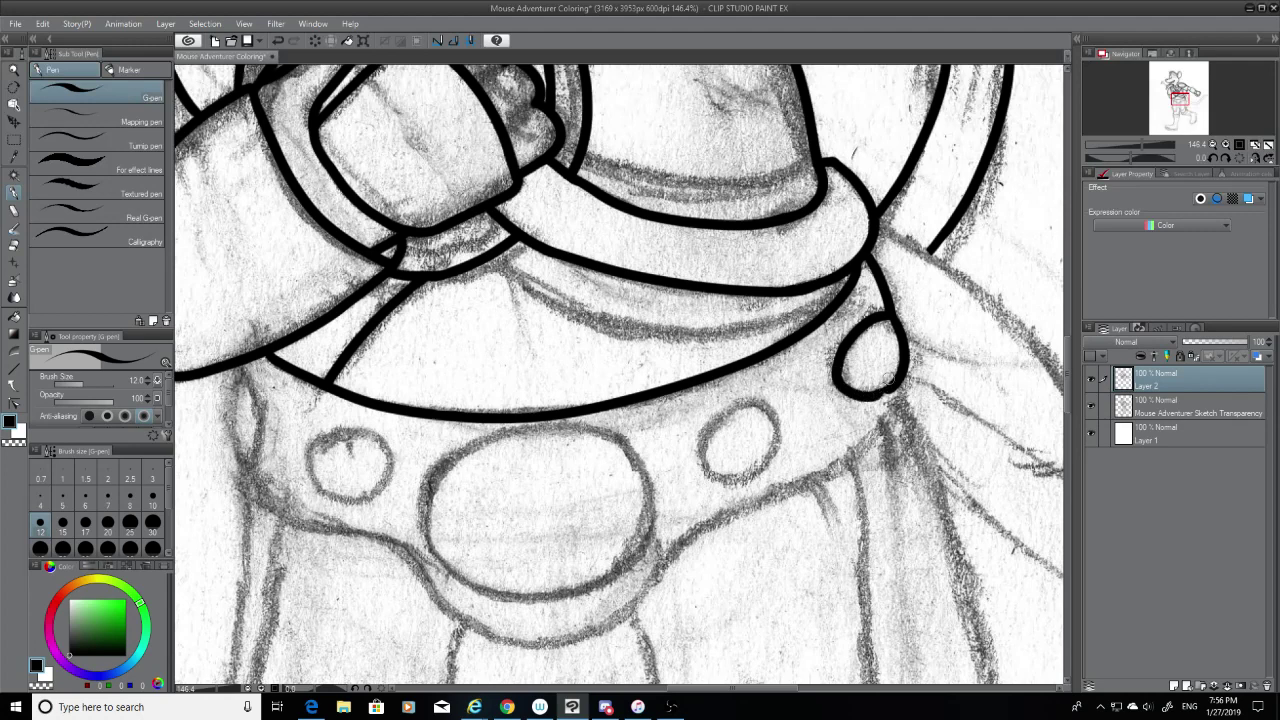
{"action": "key", "text": "ctrl+z"}
{"action": "mouse_move", "coordinate": [892, 316]}
{"action": "left_mouse_down"}
{"action": "mouse_move", "coordinate": [846, 349]}
{"action": "mouse_move", "coordinate": [849, 381]}
{"action": "mouse_move", "coordinate": [866, 392]}
{"action": "mouse_move", "coordinate": [897, 377]}
{"action": "left_mouse_up"}
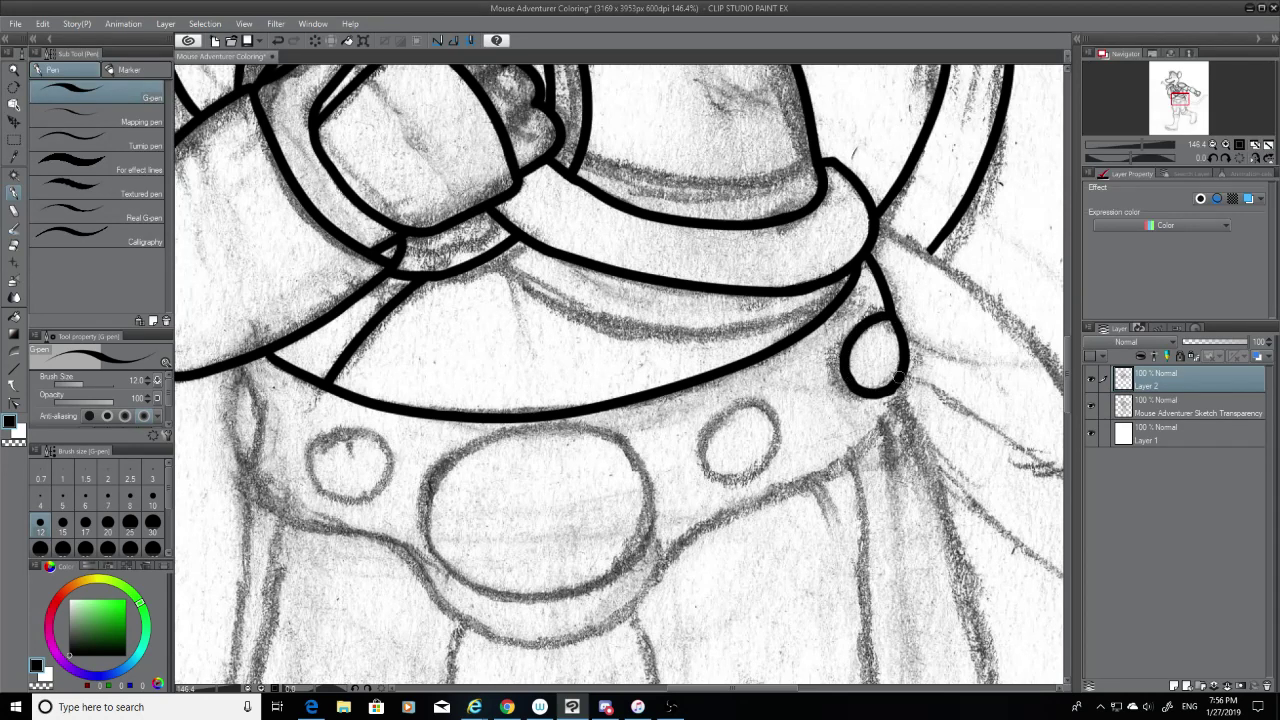
Step: Hide the sketch layer, clean up stray marks around the stud and end edge with the hard eraser, and show the sketch again
{"action": "left_click", "coordinate": [1092, 407]}
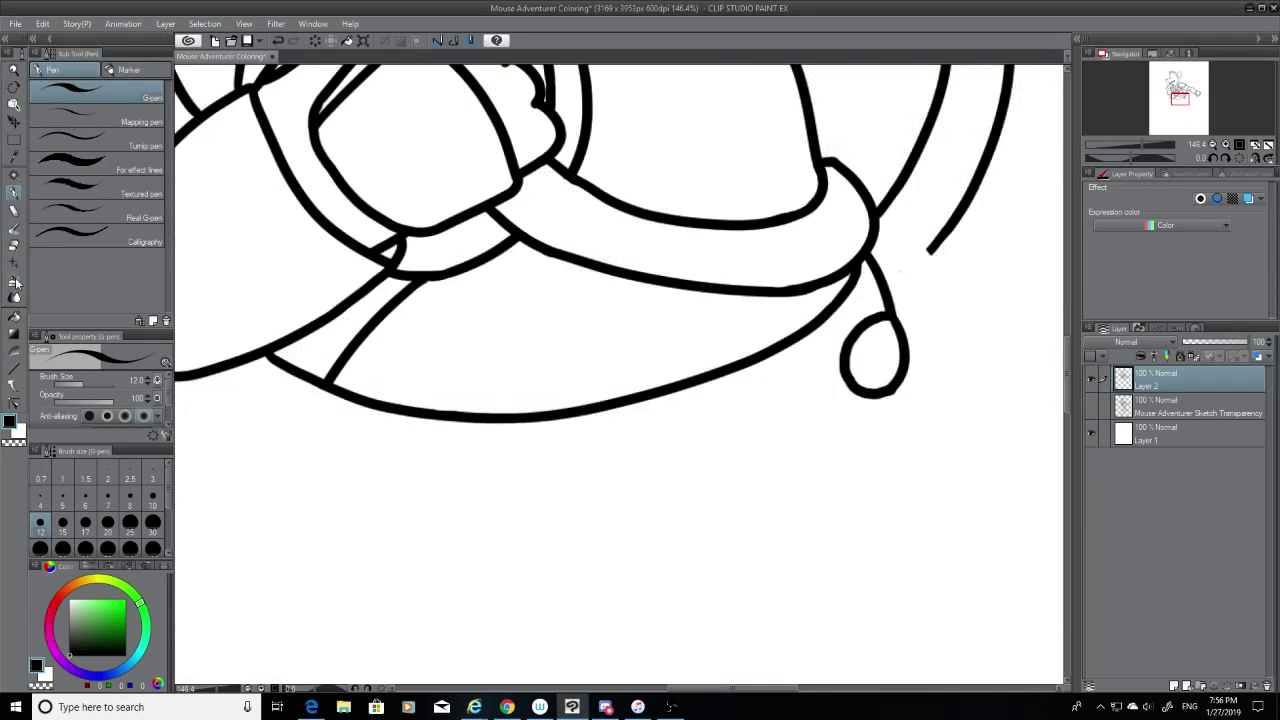
{"action": "key", "text": "e"}
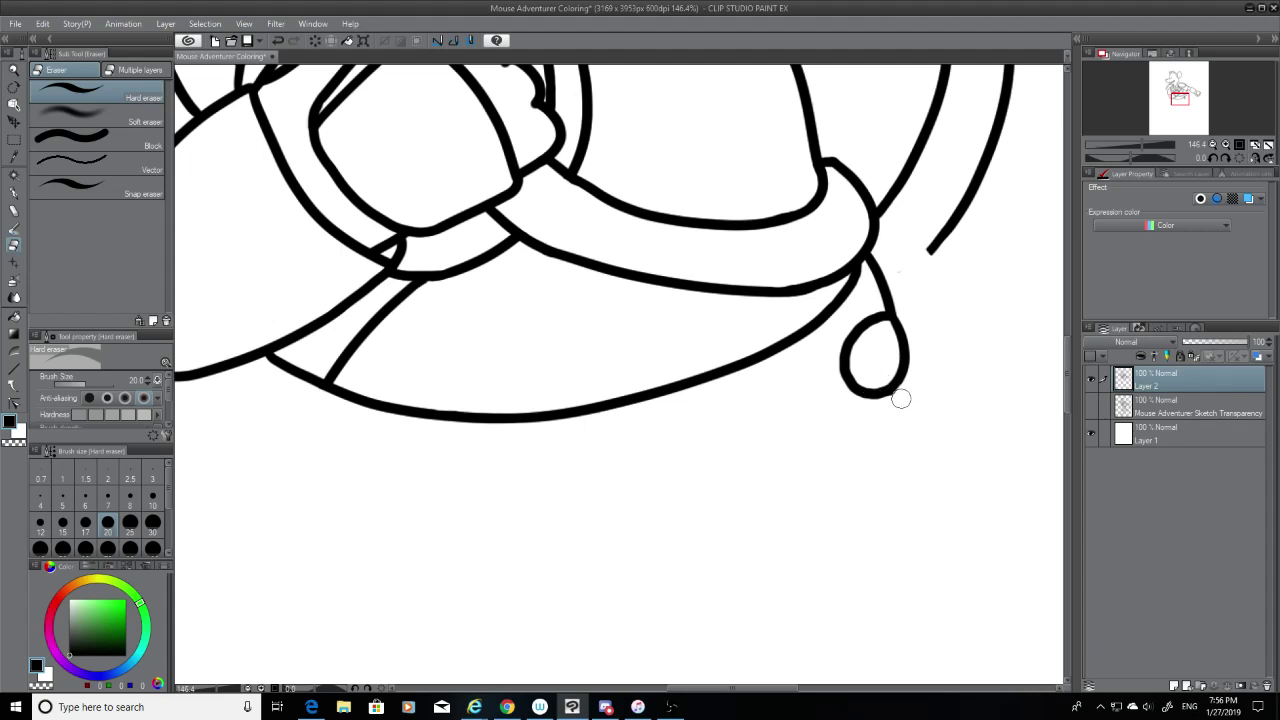
{"action": "key", "text": "ctrl+z"}
{"action": "left_click_drag", "start_coordinate": [905, 394], "coordinate": [897, 401]}
{"action": "left_click_drag", "start_coordinate": [886, 256], "coordinate": [926, 293]}
{"action": "key", "text": "ctrl+z"}
{"action": "left_click_drag", "start_coordinate": [897, 252], "coordinate": [917, 293]}
{"action": "left_click", "coordinate": [1091, 405]}
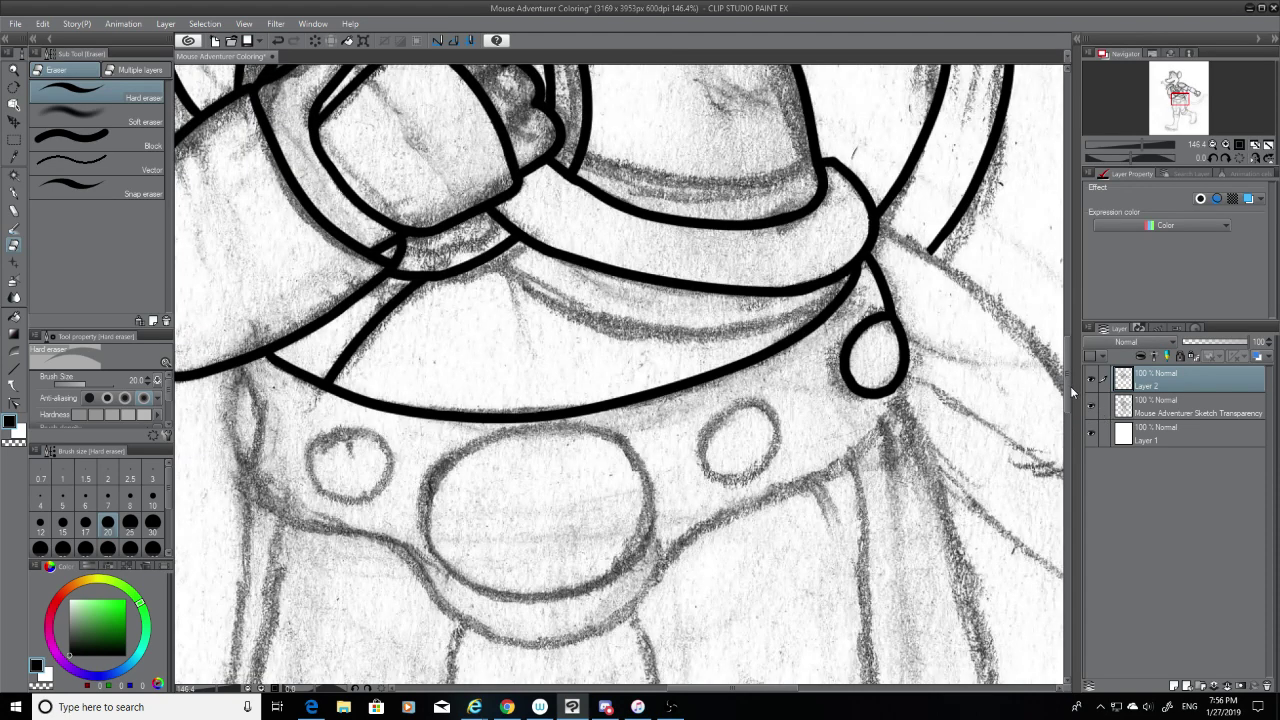
Step: Ink the belt's lower edge from the end stud to the large central buckle and trim the line's tip with the hard eraser
{"action": "scroll", "coordinate": [1069, 398], "scroll_direction": "down", "scroll_amount": 3}
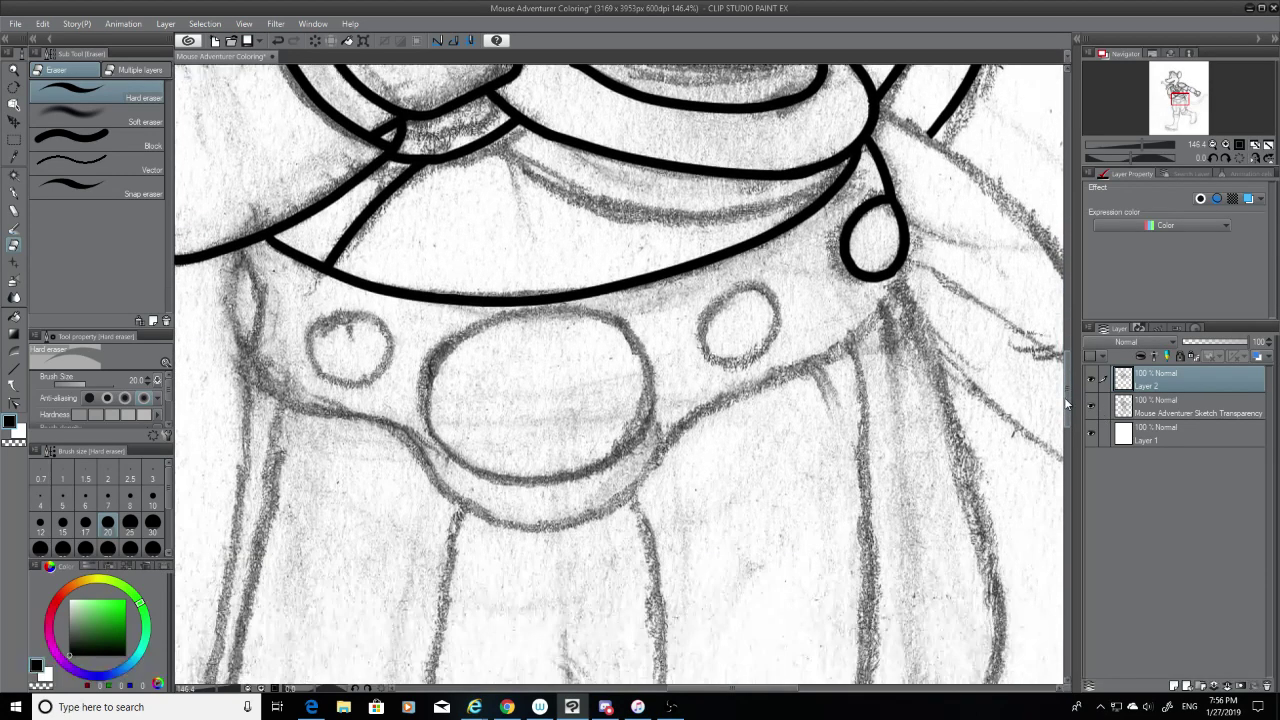
{"action": "left_click", "coordinate": [13, 192]}
{"action": "mouse_move", "coordinate": [900, 260]}
{"action": "left_mouse_down"}
{"action": "mouse_move", "coordinate": [887, 305]}
{"action": "mouse_move", "coordinate": [690, 446]}
{"action": "left_mouse_up"}
{"action": "key", "text": "ctrl+z"}
{"action": "left_click_drag", "start_coordinate": [842, 346], "coordinate": [655, 452]}
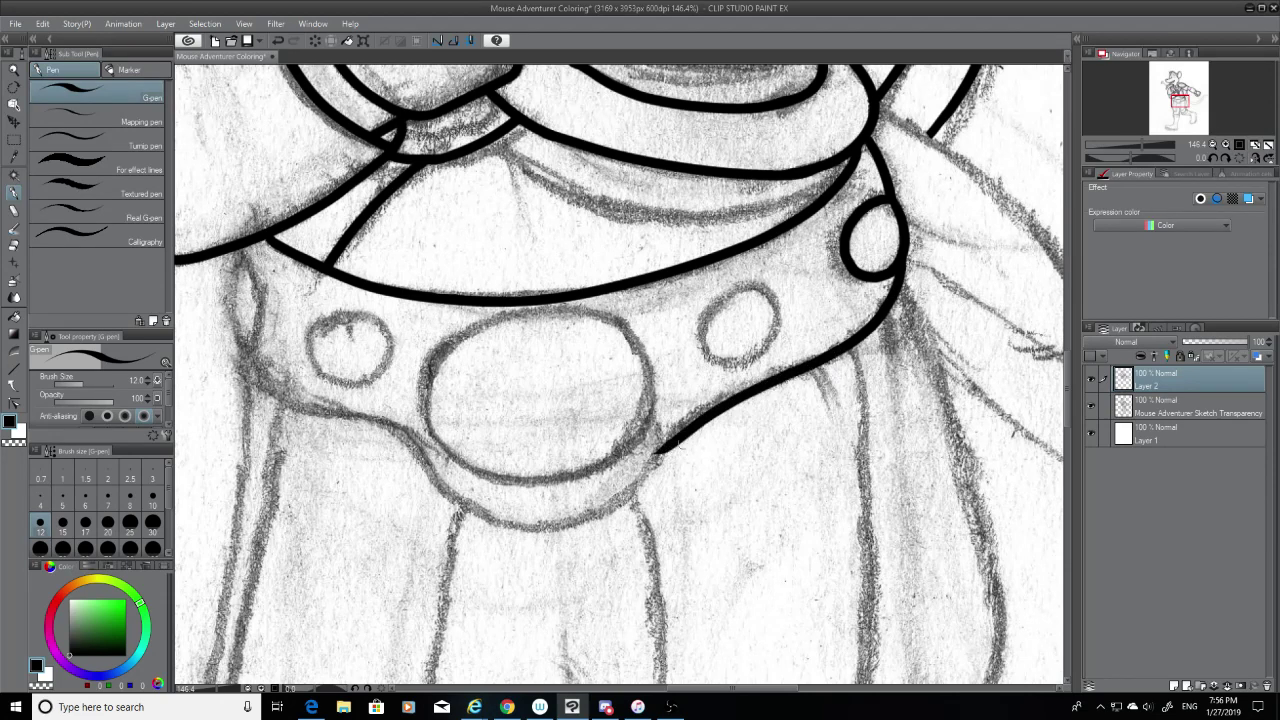
{"action": "left_click", "coordinate": [13, 245]}
{"action": "left_click_drag", "start_coordinate": [645, 458], "coordinate": [655, 468]}
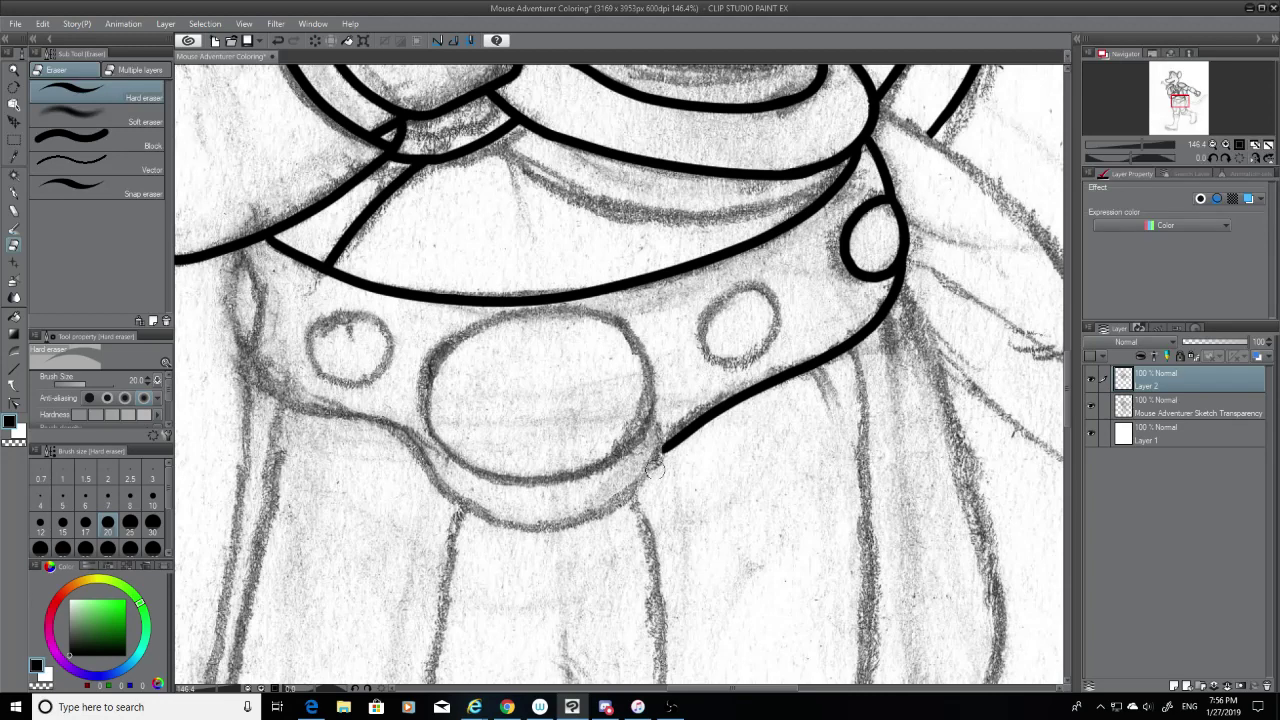
{"action": "left_click", "coordinate": [14, 193]}
Step: Try to ink the belt's curved lower edge beneath the central oval buckle
{"action": "mouse_move", "coordinate": [389, 424]}
{"action": "left_mouse_down"}
{"action": "mouse_move", "coordinate": [462, 497]}
{"action": "mouse_move", "coordinate": [607, 499]}
{"action": "mouse_move", "coordinate": [444, 482]}
{"action": "mouse_move", "coordinate": [647, 463]}
{"action": "mouse_move", "coordinate": [465, 495]}
{"action": "mouse_move", "coordinate": [654, 449]}
{"action": "left_mouse_up"}
{"action": "key", "text": "ctrl+z"}
{"action": "key", "text": "ctrl+z"}
{"action": "key", "text": "ctrl+z"}
{"action": "mouse_move", "coordinate": [400, 440]}
{"action": "left_mouse_down"}
{"action": "mouse_move", "coordinate": [420, 460]}
{"action": "mouse_move", "coordinate": [645, 495]}
{"action": "left_mouse_up"}
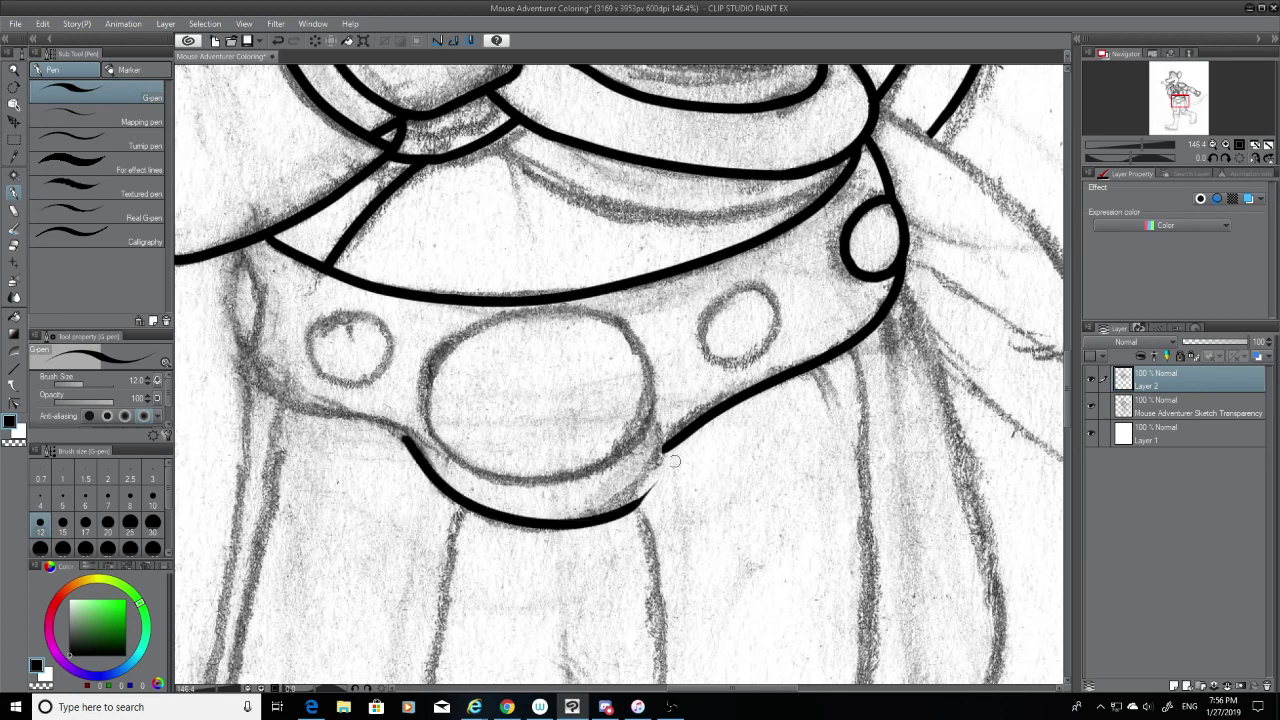
{"action": "key", "text": "ctrl+z"}
{"action": "mouse_move", "coordinate": [665, 447]}
{"action": "left_mouse_down"}
{"action": "mouse_move", "coordinate": [468, 497]}
{"action": "mouse_move", "coordinate": [400, 432]}
{"action": "left_mouse_up"}
{"action": "key", "text": "ctrl+z"}
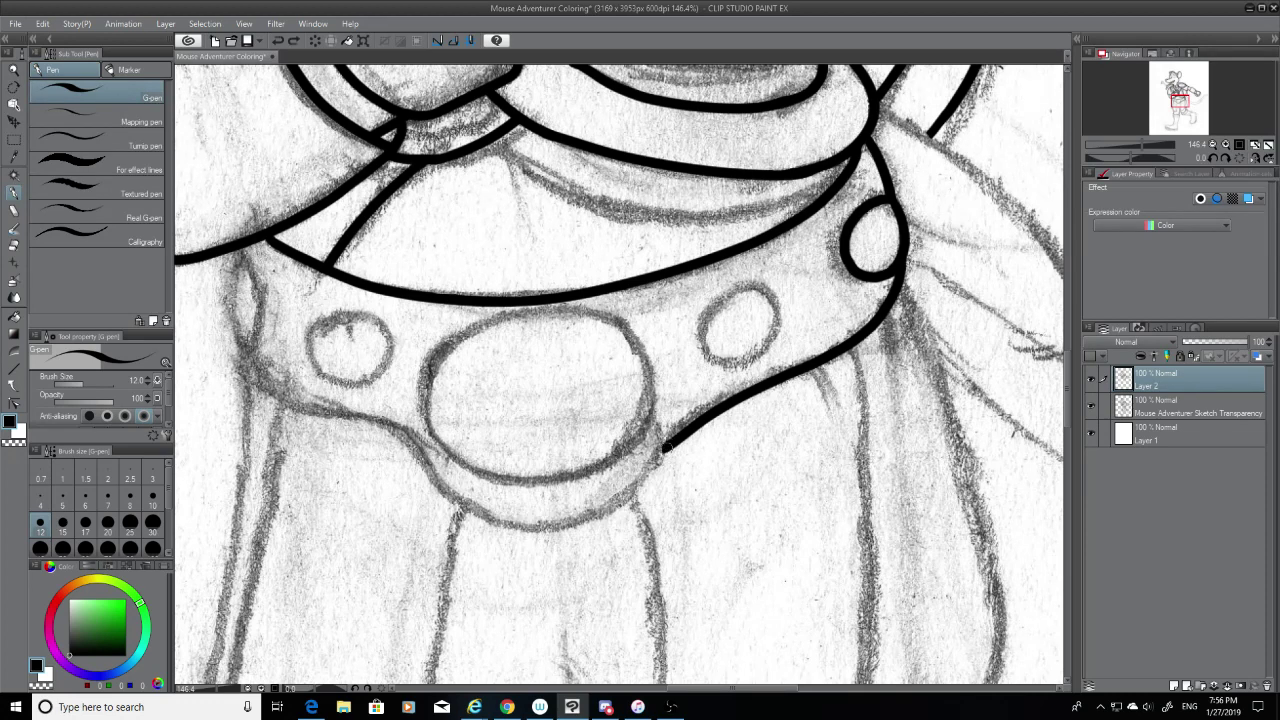
{"action": "left_click_drag", "start_coordinate": [668, 445], "coordinate": [390, 425]}
{"action": "key", "text": "ctrl+z"}
{"action": "mouse_move", "coordinate": [668, 445]}
{"action": "left_mouse_down"}
{"action": "mouse_move", "coordinate": [652, 472]}
{"action": "mouse_move", "coordinate": [457, 502]}
{"action": "mouse_move", "coordinate": [385, 409]}
{"action": "mouse_move", "coordinate": [460, 489]}
{"action": "mouse_move", "coordinate": [706, 449]}
{"action": "left_mouse_up"}
{"action": "key", "text": "ctrl+z"}
{"action": "key", "text": "ctrl+z"}
{"action": "mouse_move", "coordinate": [400, 437]}
{"action": "left_mouse_down"}
{"action": "mouse_move", "coordinate": [510, 514]}
{"action": "mouse_move", "coordinate": [666, 446]}
{"action": "mouse_move", "coordinate": [603, 475]}
{"action": "mouse_move", "coordinate": [418, 449]}
{"action": "mouse_move", "coordinate": [652, 460]}
{"action": "left_mouse_up"}
{"action": "key", "text": "ctrl+z"}
{"action": "key", "text": "ctrl+z"}
Step: Ink the belt's curved lower edge around the underside of the central buckle and join it to the inked lower edge
{"action": "mouse_move", "coordinate": [406, 434]}
{"action": "left_mouse_down"}
{"action": "mouse_move", "coordinate": [470, 500]}
{"action": "mouse_move", "coordinate": [664, 448]}
{"action": "left_mouse_up"}
{"action": "key", "text": "ctrl+z"}
{"action": "left_click_drag", "start_coordinate": [408, 432], "coordinate": [664, 450]}
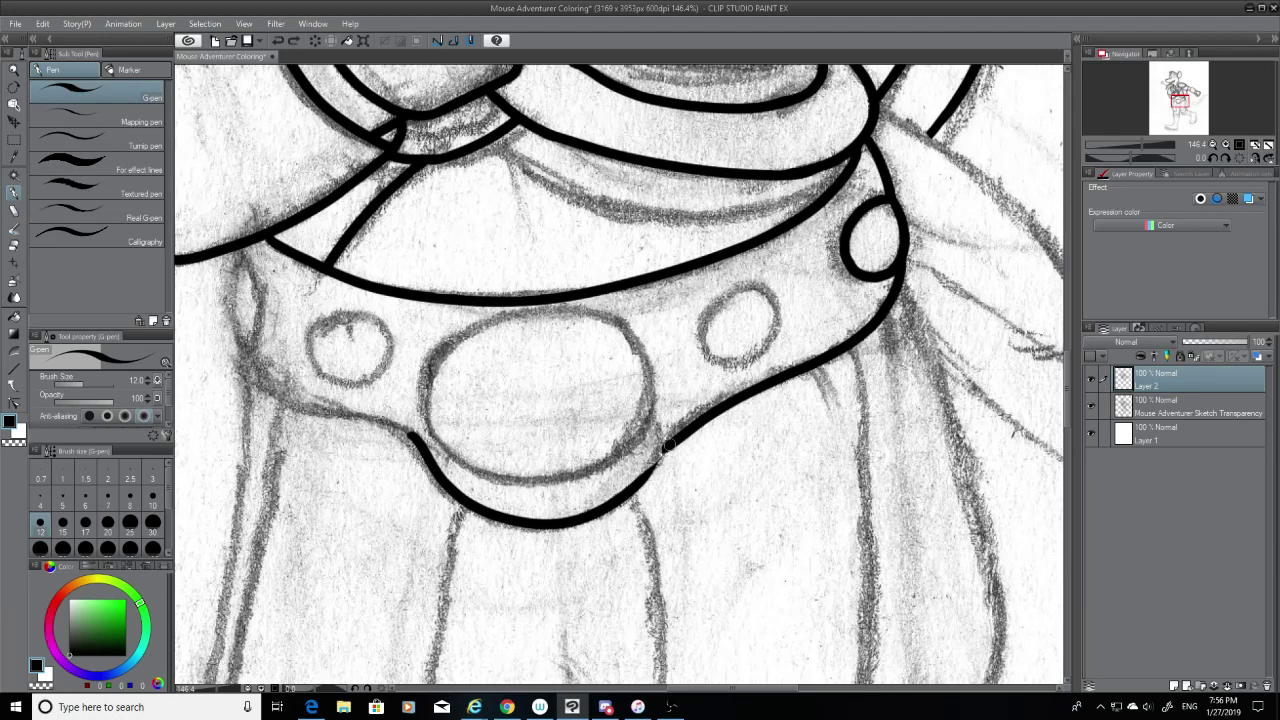
{"action": "key", "text": "ctrl+z"}
{"action": "left_click_drag", "start_coordinate": [672, 446], "coordinate": [649, 474]}
{"action": "key", "text": "ctrl+z"}
Step: Try to ink the garment's long outer edge running down from the belt's end stud
{"action": "left_click_drag", "start_coordinate": [900, 268], "coordinate": [1000, 656]}
{"action": "key", "text": "ctrl+z"}
{"action": "mouse_move", "coordinate": [902, 276]}
{"action": "left_mouse_down"}
{"action": "mouse_move", "coordinate": [976, 550]}
{"action": "mouse_move", "coordinate": [990, 672]}
{"action": "left_mouse_up"}
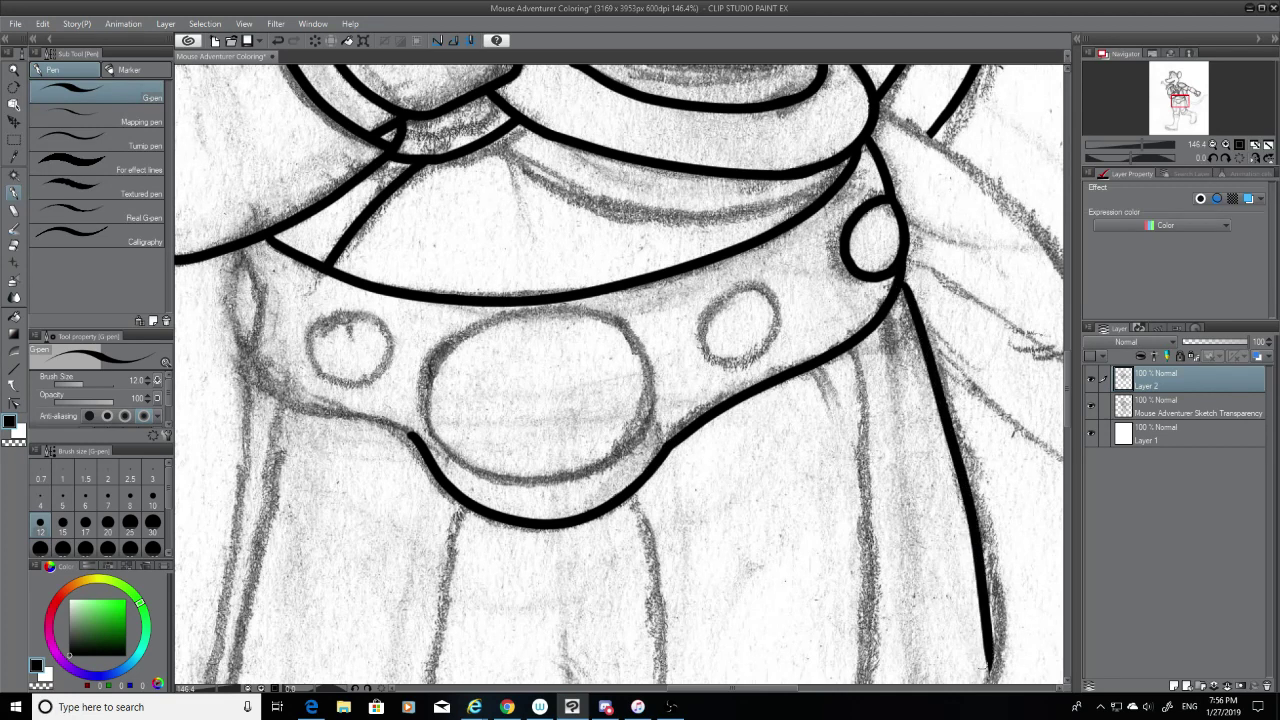
{"action": "key", "text": "ctrl+z"}
{"action": "mouse_move", "coordinate": [900, 268]}
{"action": "left_mouse_down"}
{"action": "mouse_move", "coordinate": [955, 480]}
{"action": "mouse_move", "coordinate": [984, 678]}
{"action": "left_mouse_up"}
{"action": "key", "text": "ctrl+z"}
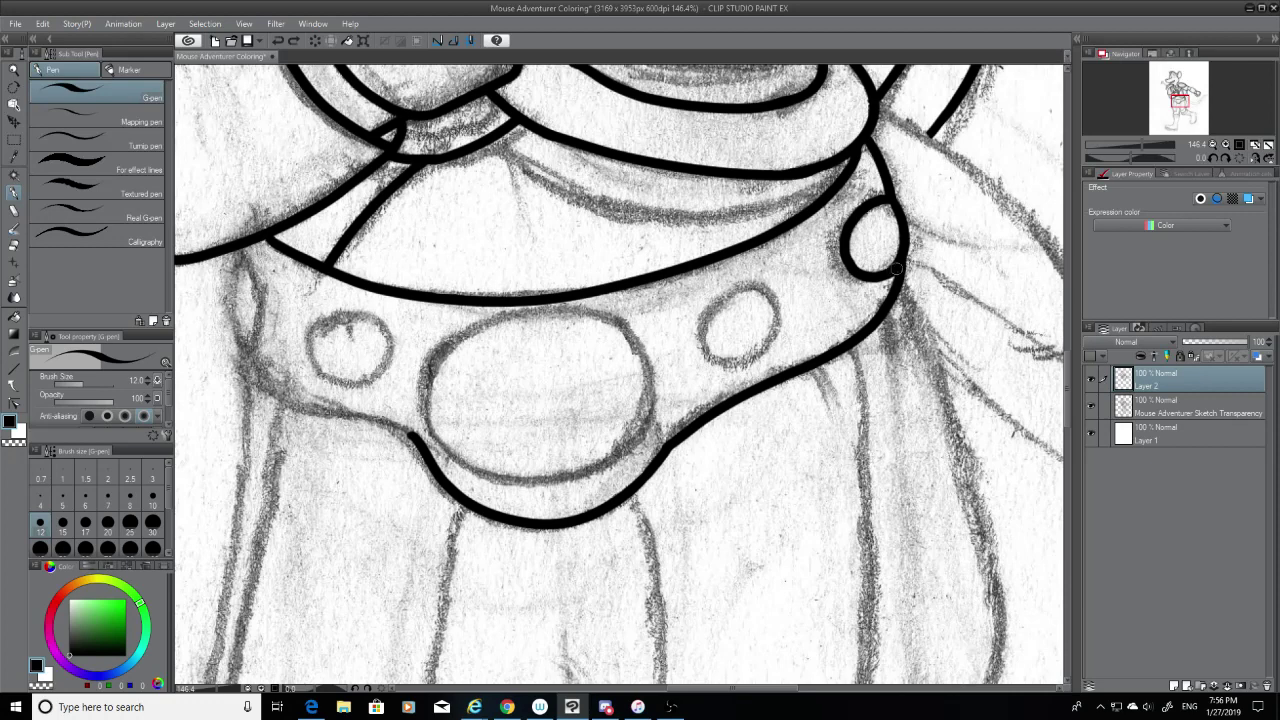
{"action": "mouse_move", "coordinate": [897, 268]}
{"action": "left_mouse_down"}
{"action": "mouse_move", "coordinate": [951, 448]}
{"action": "mouse_move", "coordinate": [980, 676]}
{"action": "left_mouse_up"}
{"action": "key", "text": "ctrl+z"}
{"action": "left_click_drag", "start_coordinate": [902, 274], "coordinate": [982, 682]}
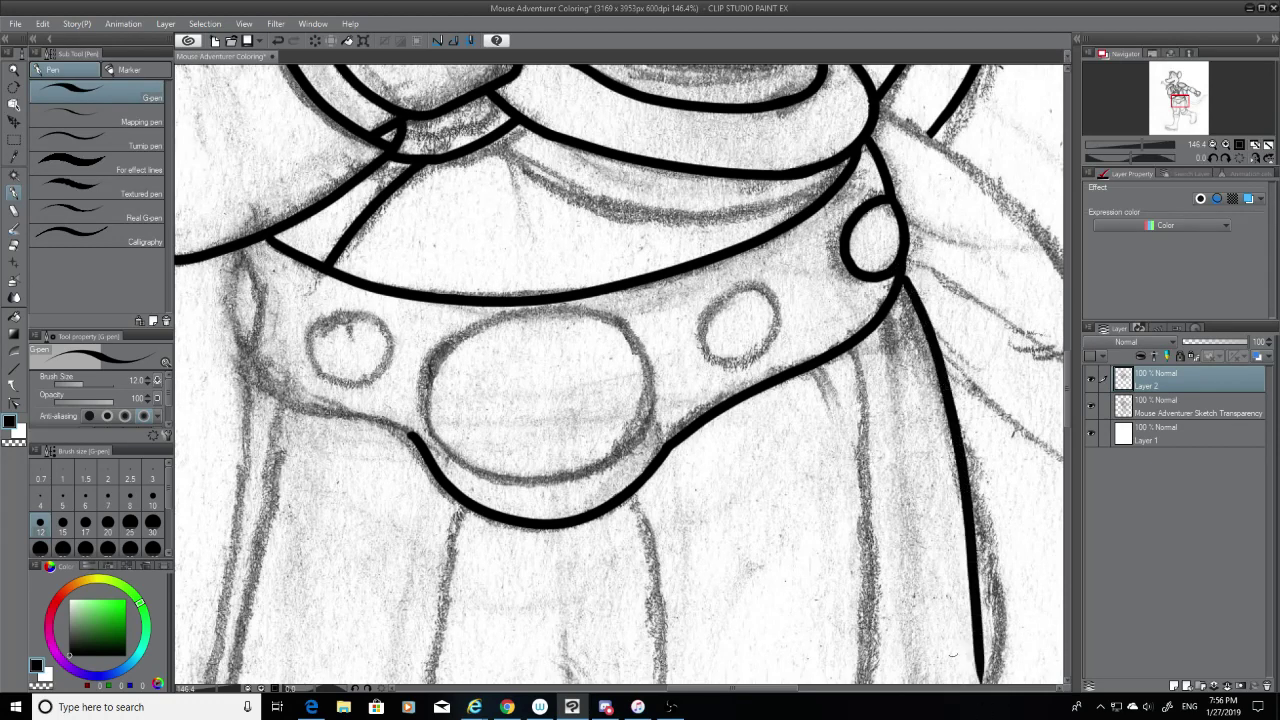
{"action": "key", "text": "ctrl+z"}
{"action": "mouse_move", "coordinate": [898, 274]}
{"action": "left_mouse_down"}
{"action": "mouse_move", "coordinate": [960, 514]}
{"action": "mouse_move", "coordinate": [984, 680]}
{"action": "left_mouse_up"}
{"action": "key", "text": "ctrl+z"}
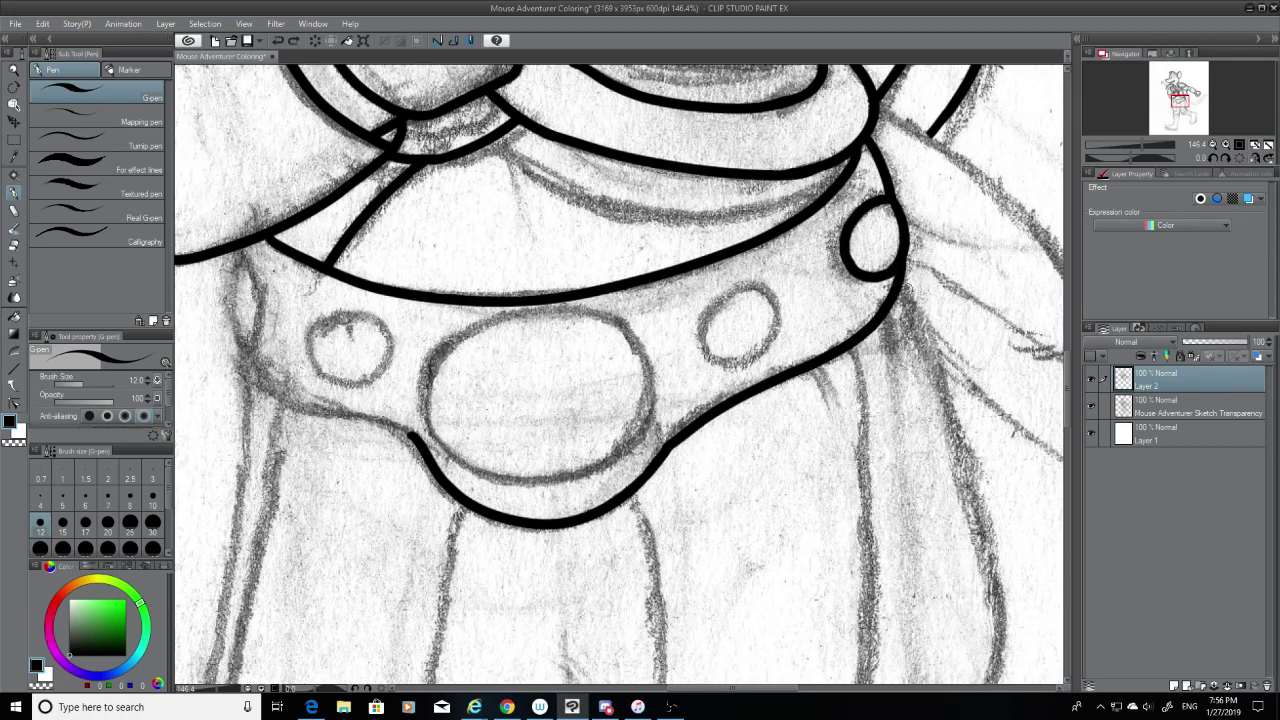
{"action": "left_click_drag", "start_coordinate": [900, 282], "coordinate": [988, 682]}
{"action": "key", "text": "ctrl+z"}
{"action": "left_click_drag", "start_coordinate": [902, 279], "coordinate": [990, 682]}
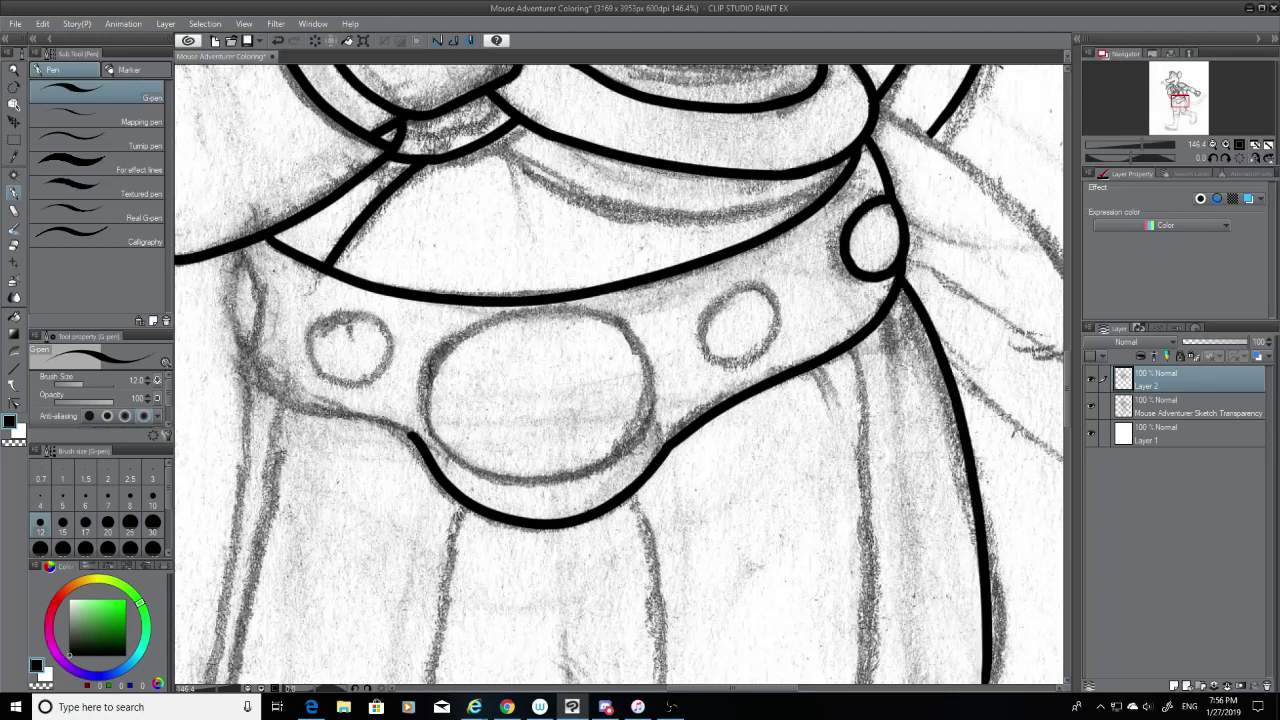
{"action": "key", "text": "ctrl+z"}
Step: Ink the garment's long outer edge from beneath the belt's end stud down along the sketched curve with the G-pen
{"action": "scroll", "coordinate": [1073, 420], "scroll_direction": "down", "scroll_amount": 2}
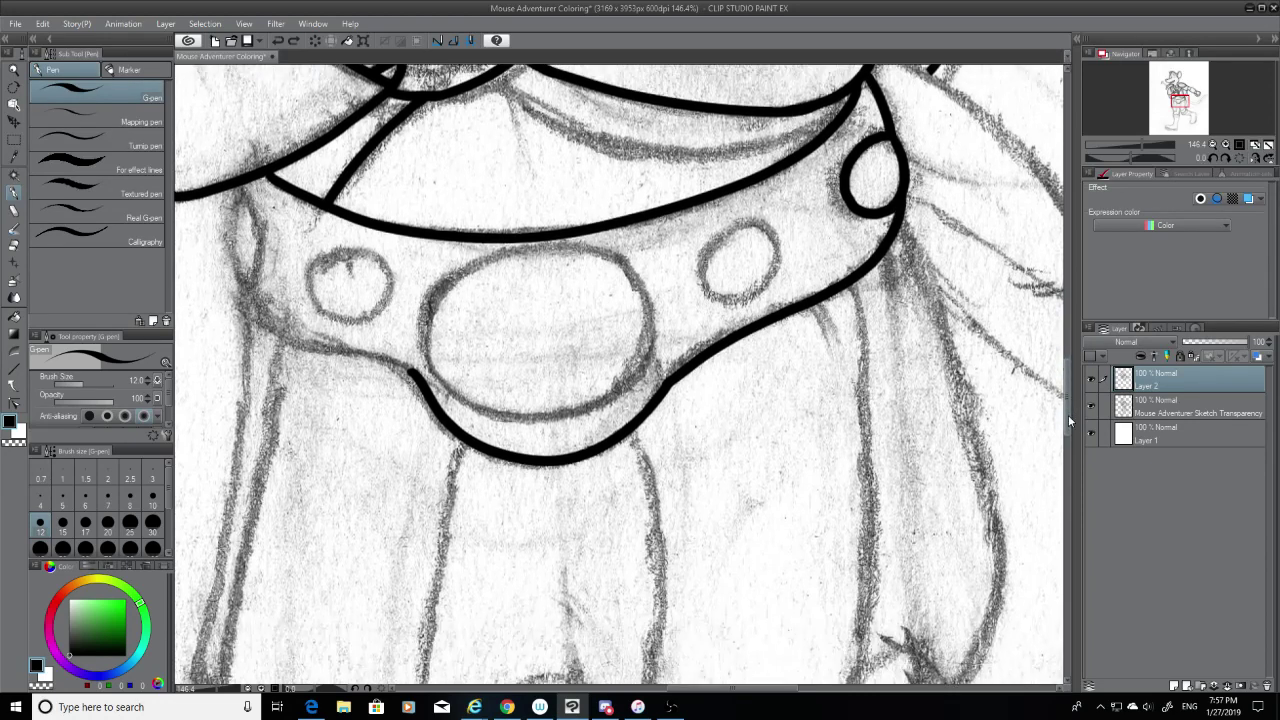
{"action": "mouse_move", "coordinate": [903, 183]}
{"action": "left_mouse_down"}
{"action": "mouse_move", "coordinate": [986, 390]}
{"action": "mouse_move", "coordinate": [990, 678]}
{"action": "left_mouse_up"}
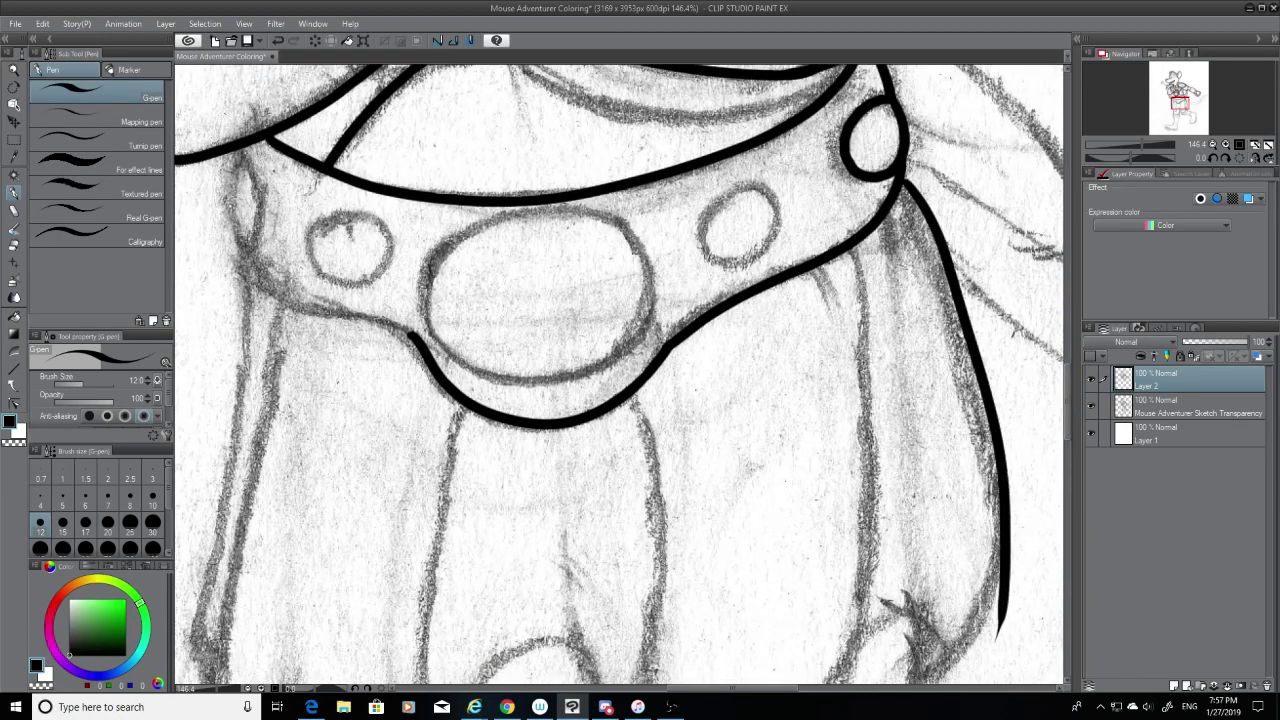
{"action": "key", "text": "ctrl+z"}
{"action": "mouse_move", "coordinate": [902, 180]}
{"action": "left_mouse_down"}
{"action": "mouse_move", "coordinate": [951, 328]}
{"action": "mouse_move", "coordinate": [982, 682]}
{"action": "left_mouse_up"}
{"action": "key", "text": "ctrl+z"}
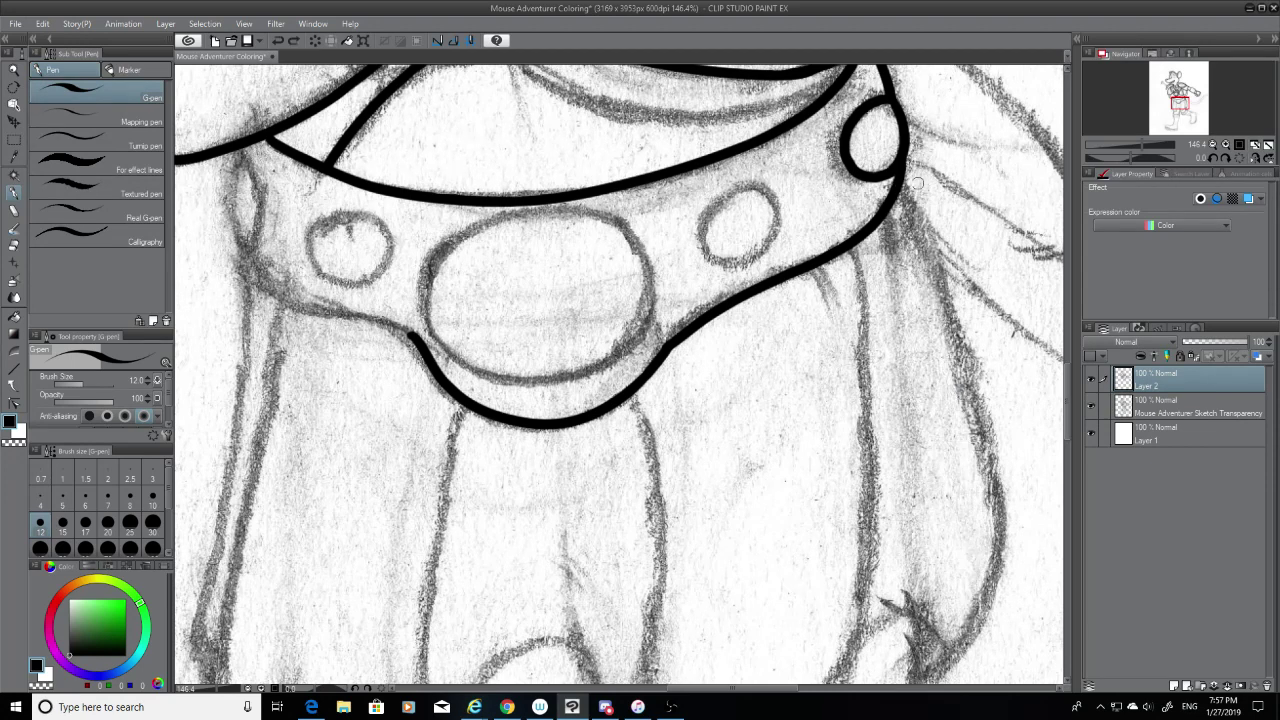
{"action": "mouse_move", "coordinate": [900, 180]}
{"action": "left_mouse_down"}
{"action": "mouse_move", "coordinate": [938, 262]}
{"action": "mouse_move", "coordinate": [958, 668]}
{"action": "left_mouse_up"}
{"action": "key", "text": "ctrl+z"}
{"action": "mouse_move", "coordinate": [900, 180]}
{"action": "left_mouse_down"}
{"action": "mouse_move", "coordinate": [992, 457]}
{"action": "mouse_move", "coordinate": [998, 680]}
{"action": "left_mouse_up"}
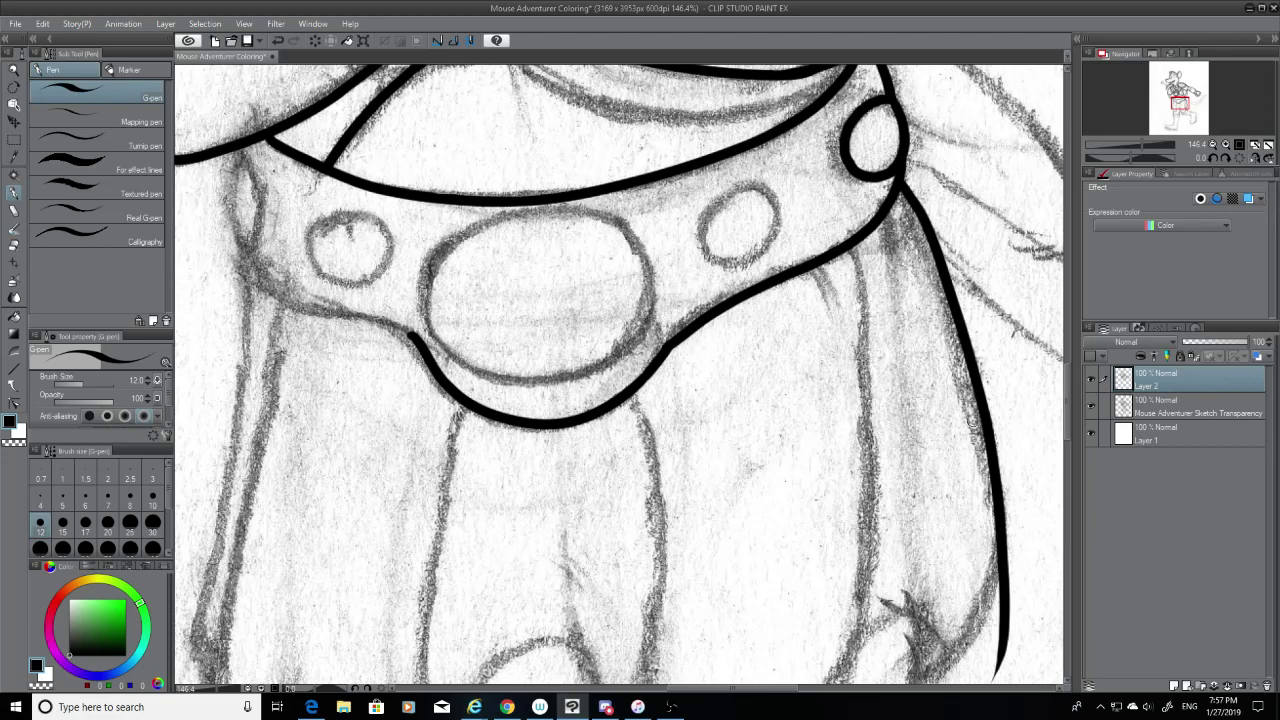
Step: Continue the garment's outer edge inward to its lower corner and clean up the line's tip with the hard eraser
{"action": "left_click", "coordinate": [15, 245]}
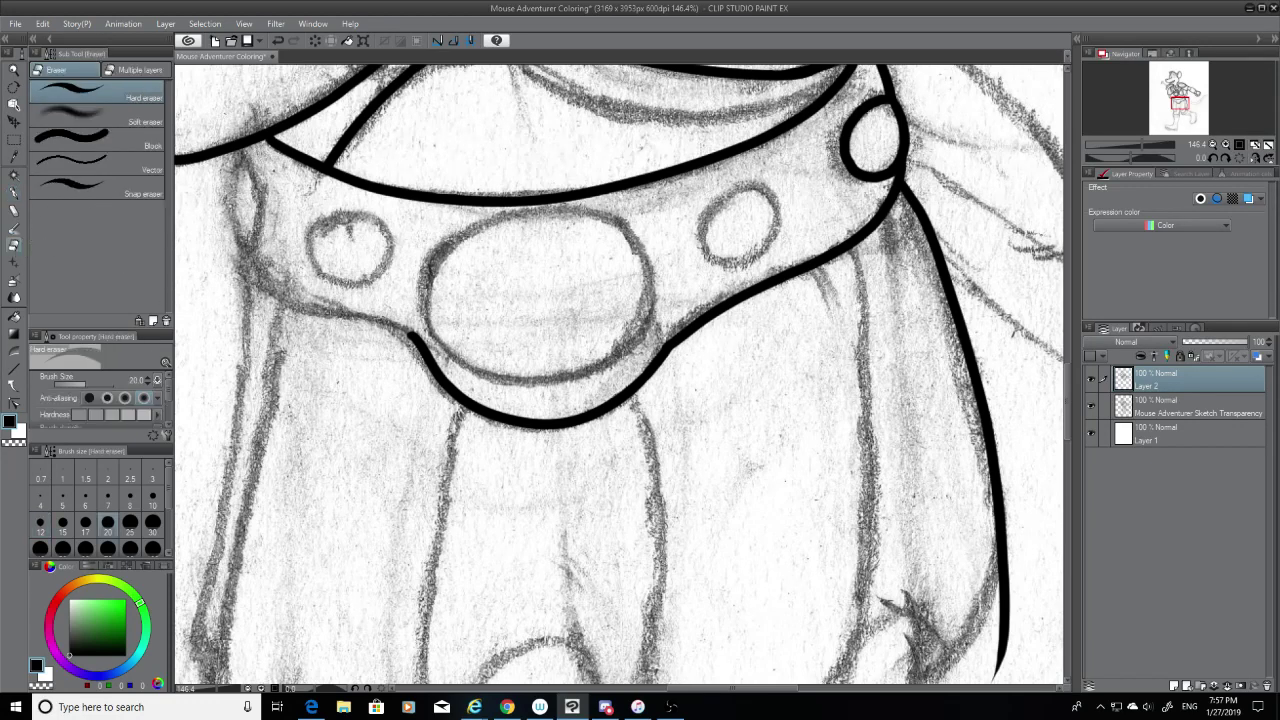
{"action": "scroll", "coordinate": [1070, 434], "scroll_direction": "down", "scroll_amount": 5}
{"action": "mouse_move", "coordinate": [998, 528]}
{"action": "left_mouse_down"}
{"action": "mouse_move", "coordinate": [1012, 400]}
{"action": "mouse_move", "coordinate": [920, 524]}
{"action": "left_mouse_up"}
{"action": "left_click", "coordinate": [20, 191]}
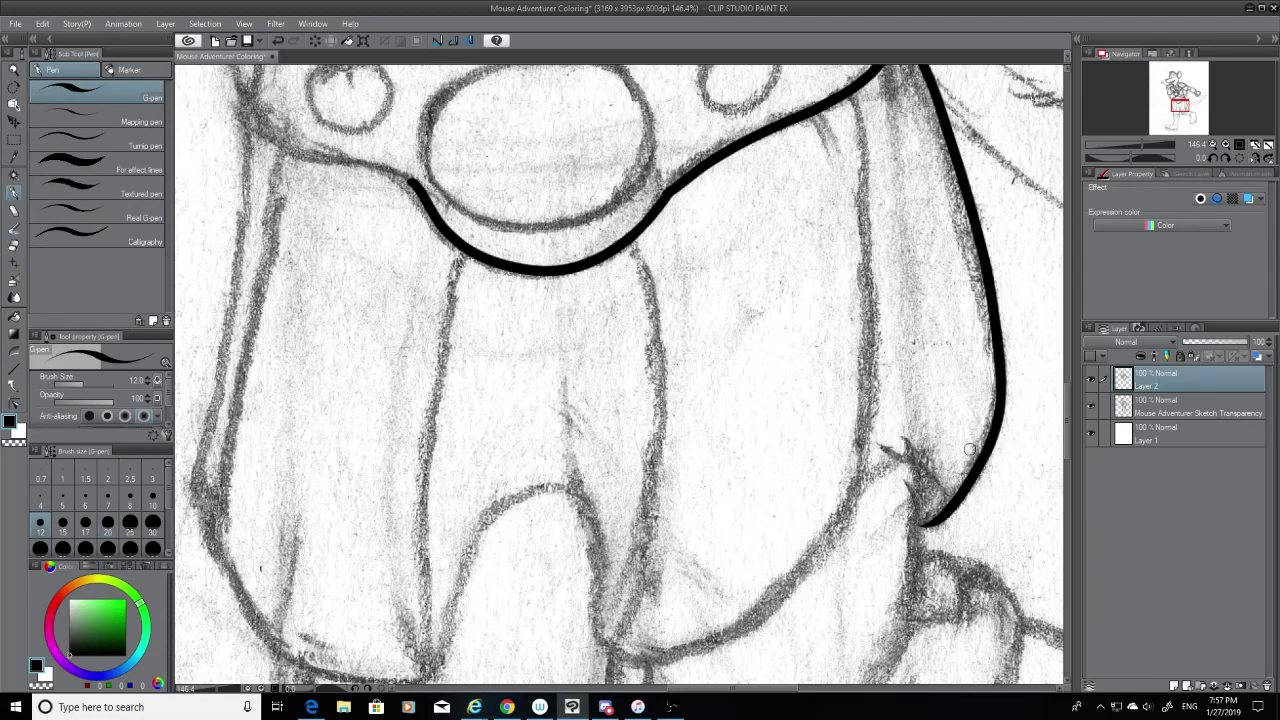
{"action": "left_click", "coordinate": [15, 246]}
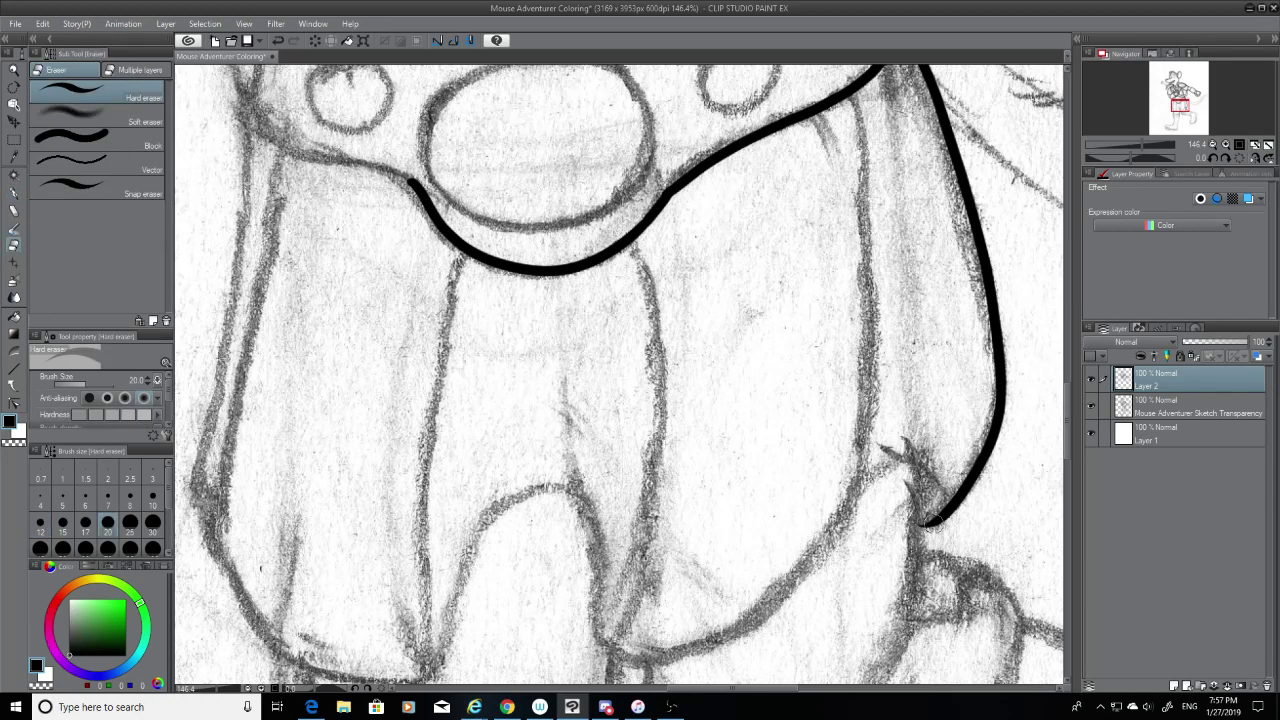
{"action": "left_click_drag", "start_coordinate": [930, 530], "coordinate": [916, 514]}
{"action": "mouse_move", "coordinate": [1068, 394]}
{"action": "left_mouse_down"}
{"action": "mouse_move", "coordinate": [1067, 440]}
{"action": "mouse_move", "coordinate": [1068, 416]}
{"action": "left_mouse_up"}
{"action": "left_click", "coordinate": [14, 192]}
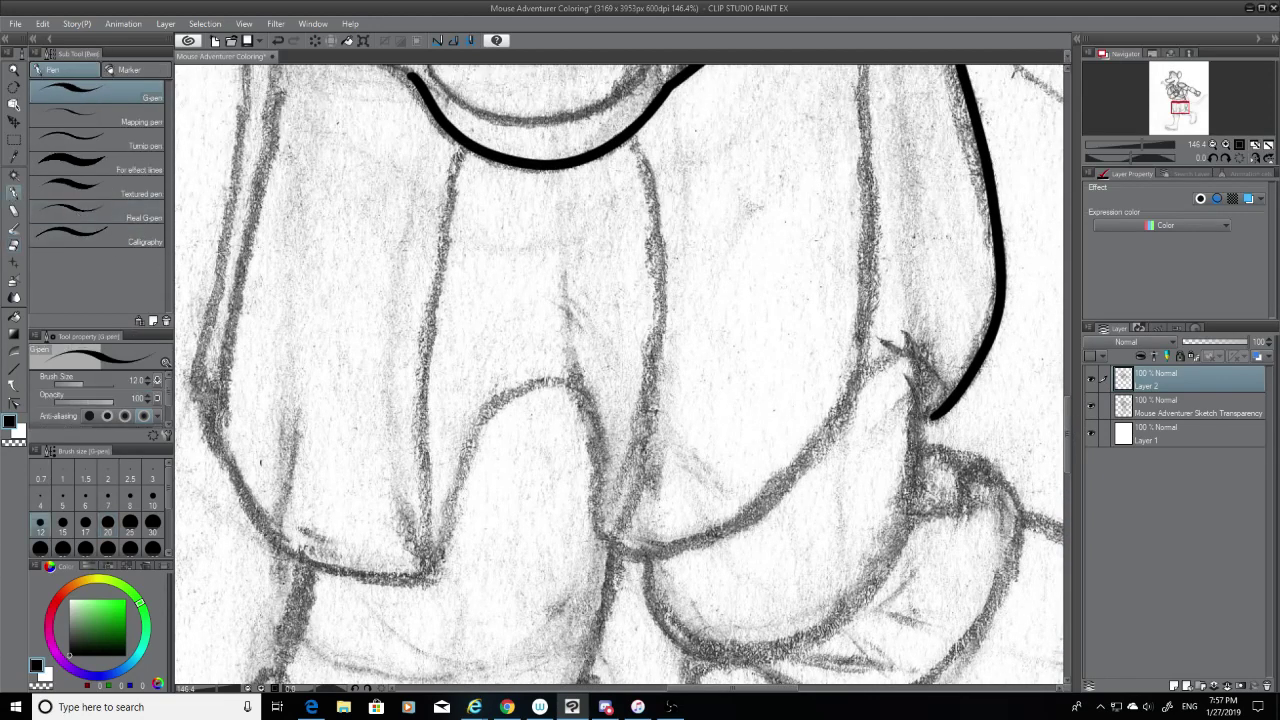
Step: Try to ink the small hem fold at the garment's lower outer corner and the leg line beneath it
{"action": "mouse_move", "coordinate": [867, 358]}
{"action": "left_mouse_down"}
{"action": "mouse_move", "coordinate": [920, 356]}
{"action": "mouse_move", "coordinate": [946, 391]}
{"action": "mouse_move", "coordinate": [898, 358]}
{"action": "mouse_move", "coordinate": [930, 415]}
{"action": "left_mouse_up"}
{"action": "key", "text": "ctrl+z"}
{"action": "key", "text": "ctrl+z"}
{"action": "left_click_drag", "start_coordinate": [860, 362], "coordinate": [930, 415]}
{"action": "key", "text": "ctrl+z"}
{"action": "mouse_move", "coordinate": [870, 364]}
{"action": "left_mouse_down"}
{"action": "mouse_move", "coordinate": [930, 416]}
{"action": "mouse_move", "coordinate": [913, 492]}
{"action": "left_mouse_up"}
{"action": "key", "text": "ctrl+z"}
{"action": "key", "text": "ctrl+z"}
{"action": "left_click_drag", "start_coordinate": [931, 386], "coordinate": [904, 497]}
{"action": "key", "text": "ctrl+z"}
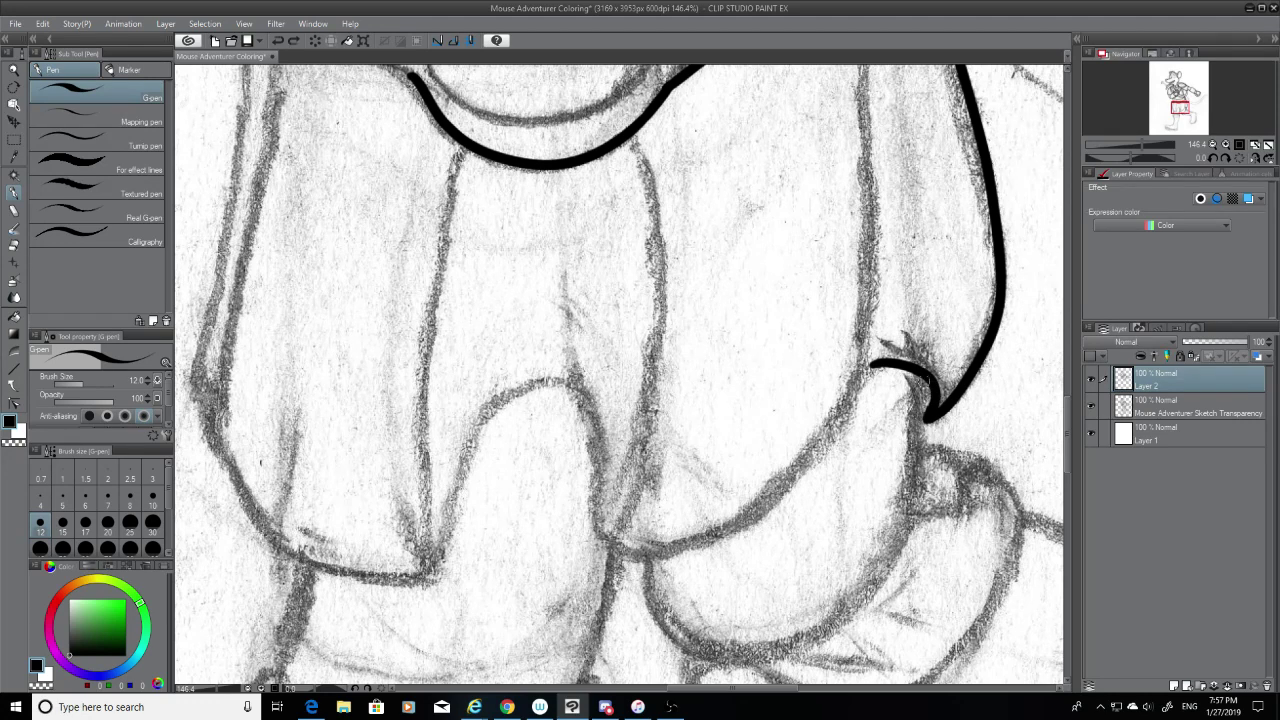
{"action": "left_click_drag", "start_coordinate": [930, 378], "coordinate": [912, 472]}
{"action": "key", "text": "ctrl+z"}
{"action": "key", "text": "ctrl+z"}
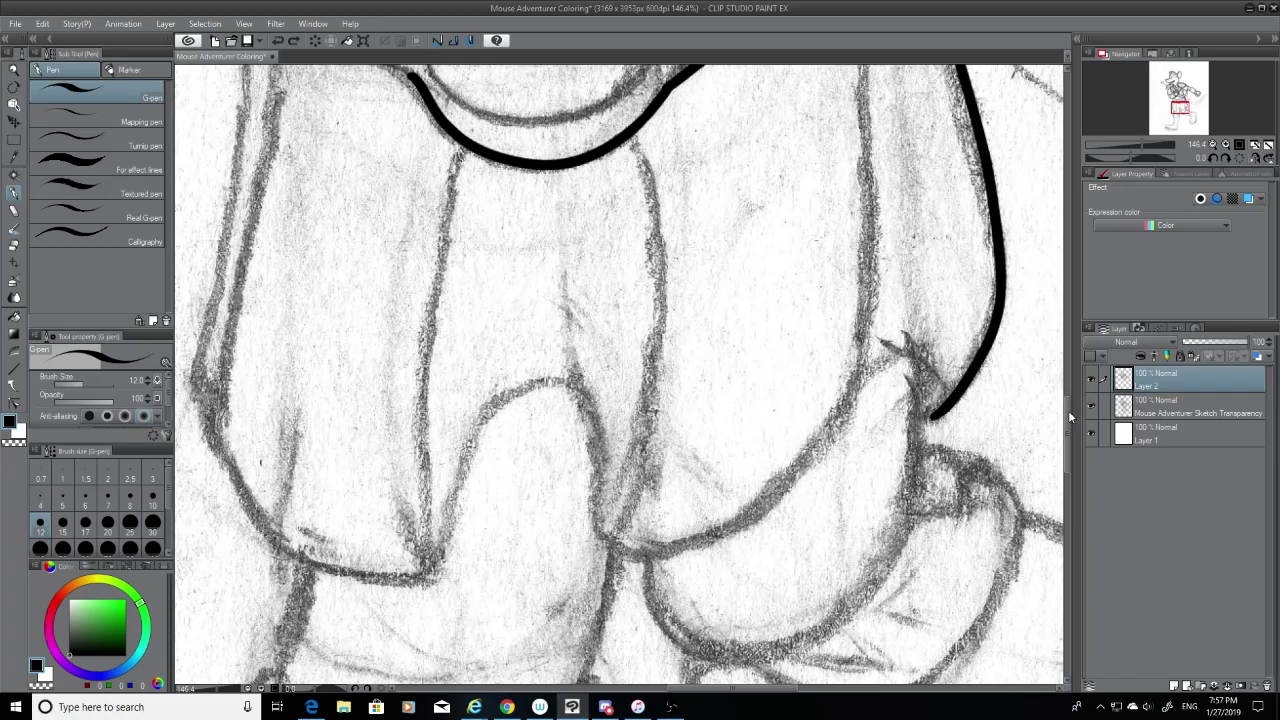
Step: Ink the lower curve of the bent leg beneath the garment's hem with the G-pen
{"action": "mouse_move", "coordinate": [1068, 410]}
{"action": "left_mouse_down"}
{"action": "mouse_move", "coordinate": [1068, 440]}
{"action": "mouse_move", "coordinate": [1068, 428]}
{"action": "left_mouse_up"}
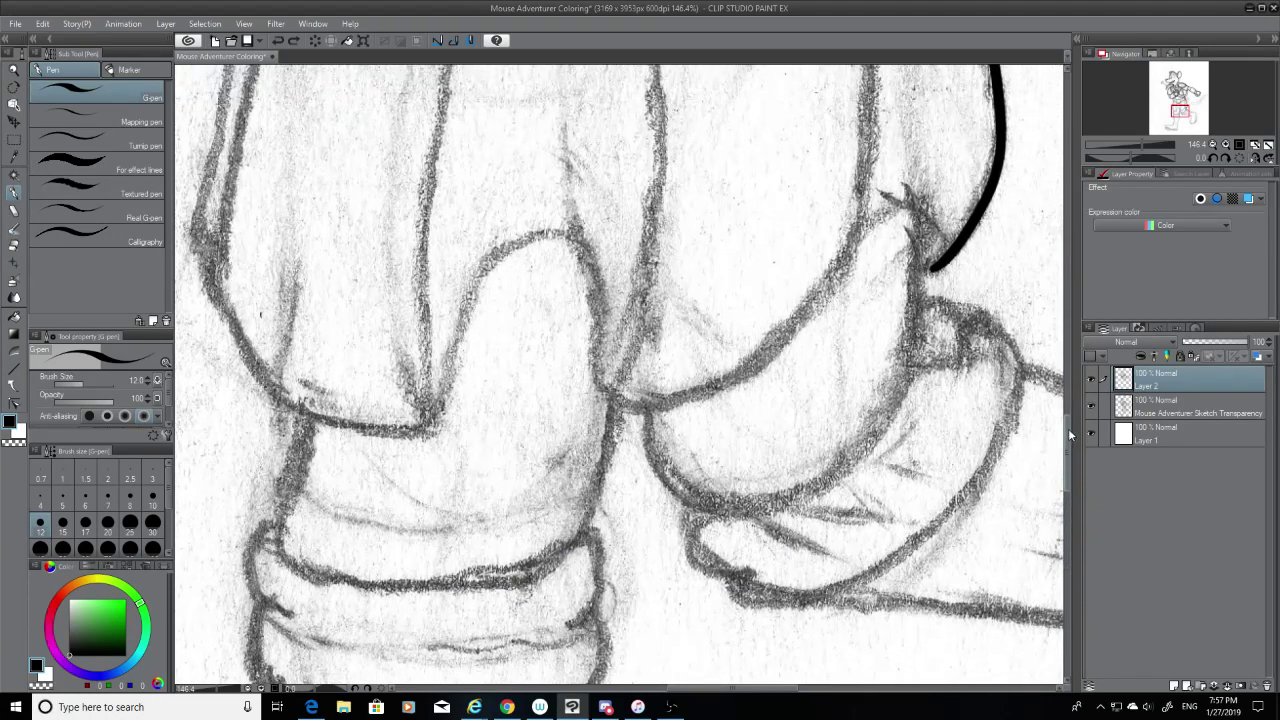
{"action": "left_click_drag", "start_coordinate": [619, 401], "coordinate": [709, 519]}
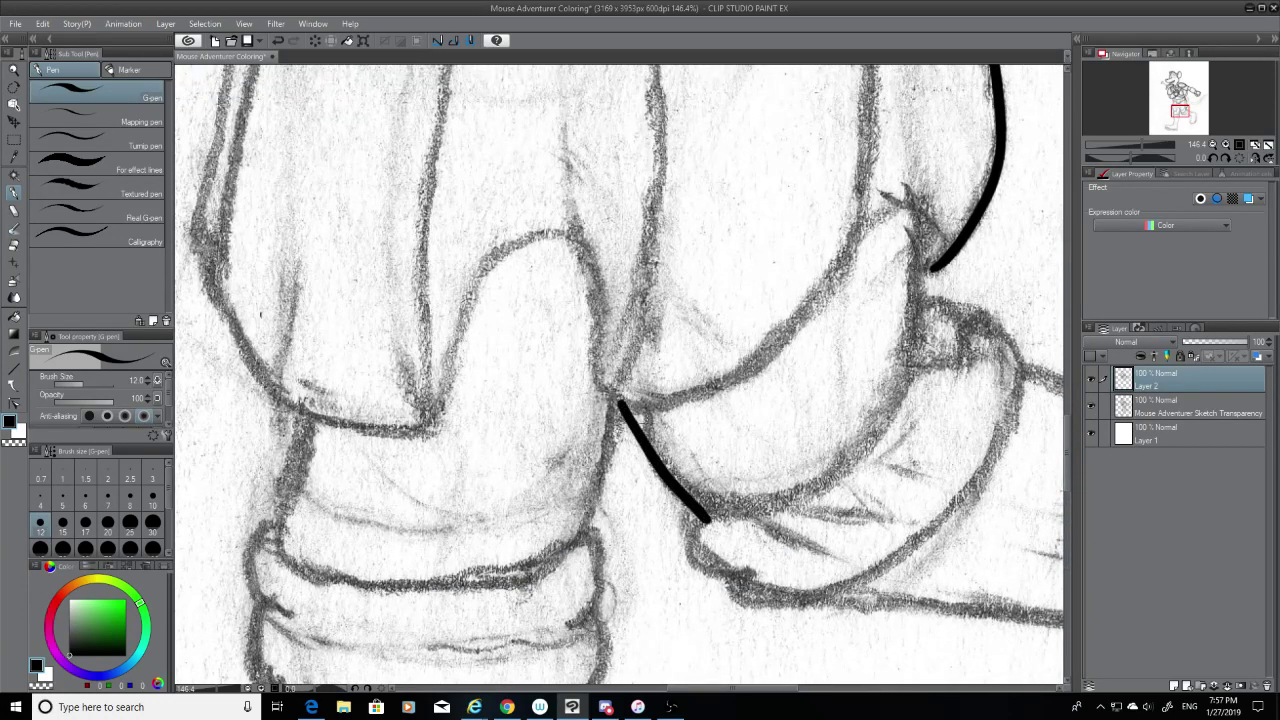
{"action": "key", "text": "ctrl+z"}
{"action": "mouse_move", "coordinate": [620, 402]}
{"action": "left_mouse_down"}
{"action": "mouse_move", "coordinate": [753, 493]}
{"action": "mouse_move", "coordinate": [768, 487]}
{"action": "mouse_move", "coordinate": [670, 490]}
{"action": "mouse_move", "coordinate": [858, 458]}
{"action": "left_mouse_up"}
{"action": "key", "text": "ctrl+z"}
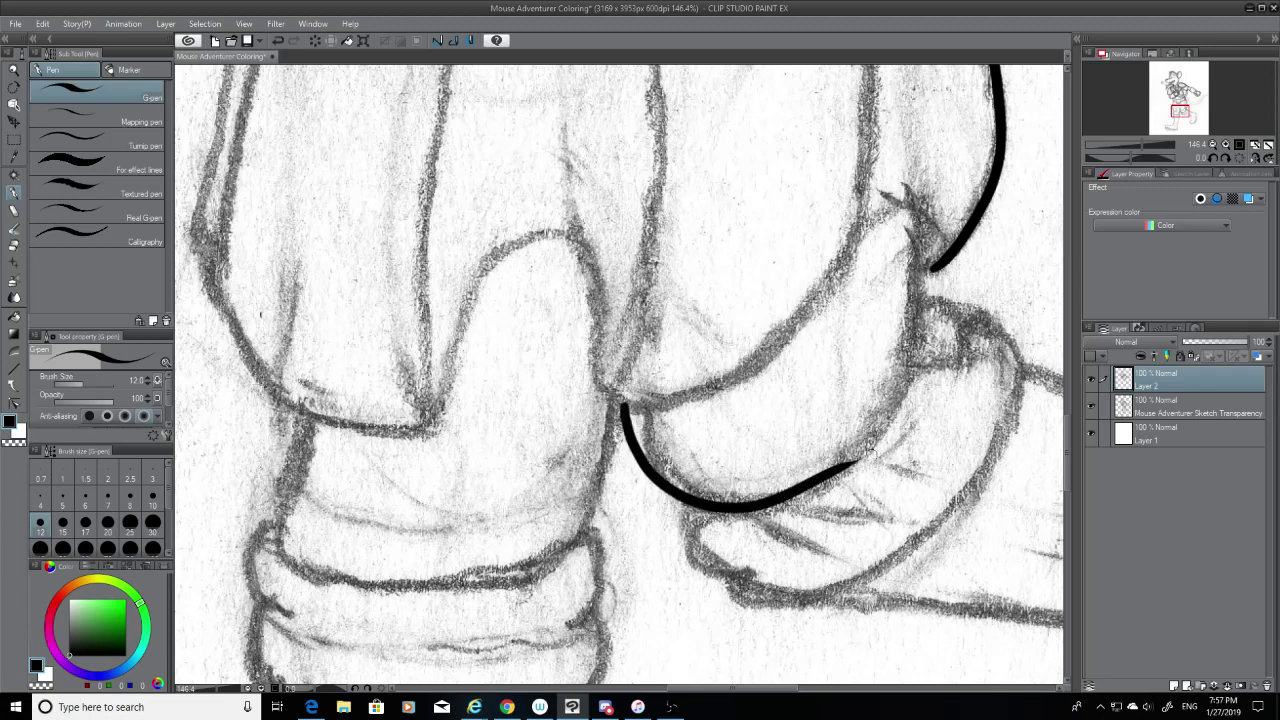
Step: Ink the bent leg's outer curve from the garment's outer corner down to meet the leg's lower curve
{"action": "left_click_drag", "start_coordinate": [920, 223], "coordinate": [840, 478]}
{"action": "key", "text": "ctrl+z"}
{"action": "mouse_move", "coordinate": [920, 222]}
{"action": "left_mouse_down"}
{"action": "mouse_move", "coordinate": [930, 320]}
{"action": "mouse_move", "coordinate": [846, 445]}
{"action": "mouse_move", "coordinate": [924, 234]}
{"action": "mouse_move", "coordinate": [804, 476]}
{"action": "mouse_move", "coordinate": [930, 304]}
{"action": "mouse_move", "coordinate": [828, 460]}
{"action": "mouse_move", "coordinate": [930, 276]}
{"action": "mouse_move", "coordinate": [864, 450]}
{"action": "mouse_move", "coordinate": [932, 270]}
{"action": "mouse_move", "coordinate": [808, 495]}
{"action": "mouse_move", "coordinate": [914, 226]}
{"action": "mouse_move", "coordinate": [840, 458]}
{"action": "left_mouse_up"}
{"action": "key", "text": "ctrl+z"}
{"action": "key", "text": "ctrl+z"}
{"action": "key", "text": "ctrl+z"}
{"action": "key", "text": "ctrl+z"}
{"action": "key", "text": "ctrl+z"}
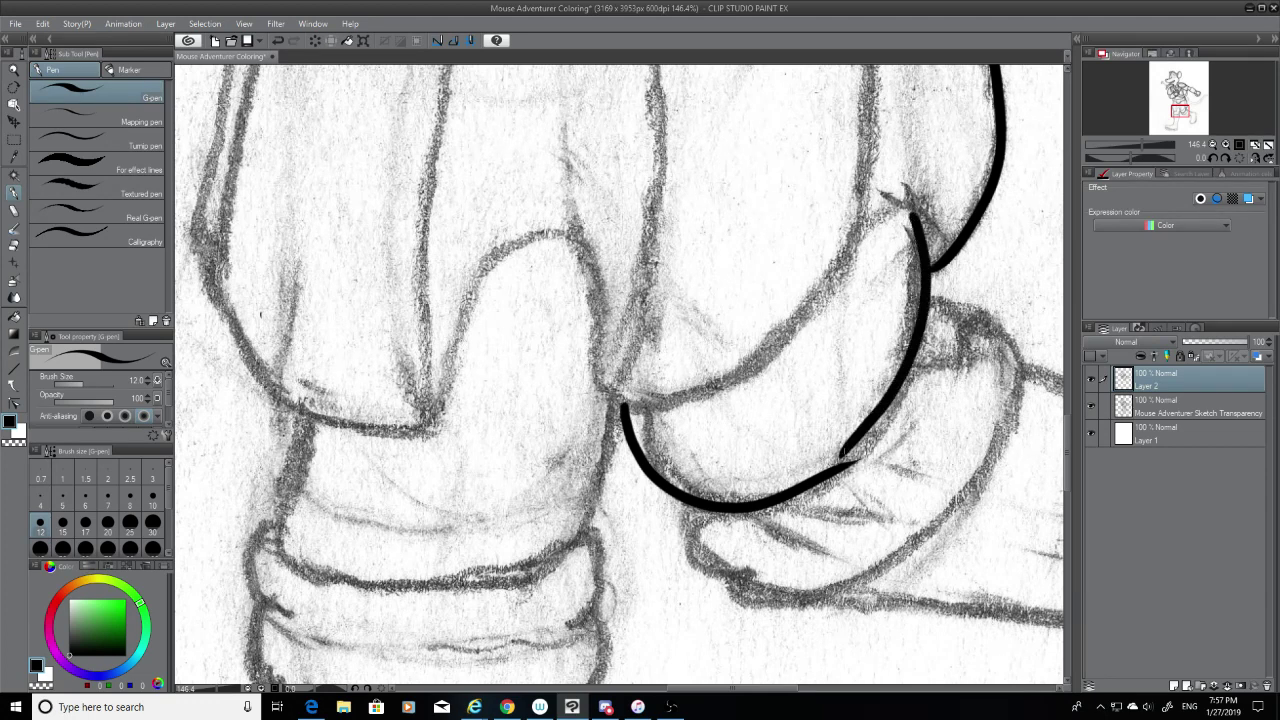
{"action": "key", "text": "ctrl+z"}
{"action": "left_click_drag", "start_coordinate": [916, 204], "coordinate": [868, 458]}
{"action": "key", "text": "ctrl+z"}
{"action": "mouse_move", "coordinate": [916, 206]}
{"action": "left_mouse_down"}
{"action": "mouse_move", "coordinate": [926, 236]}
{"action": "mouse_move", "coordinate": [848, 466]}
{"action": "left_mouse_up"}
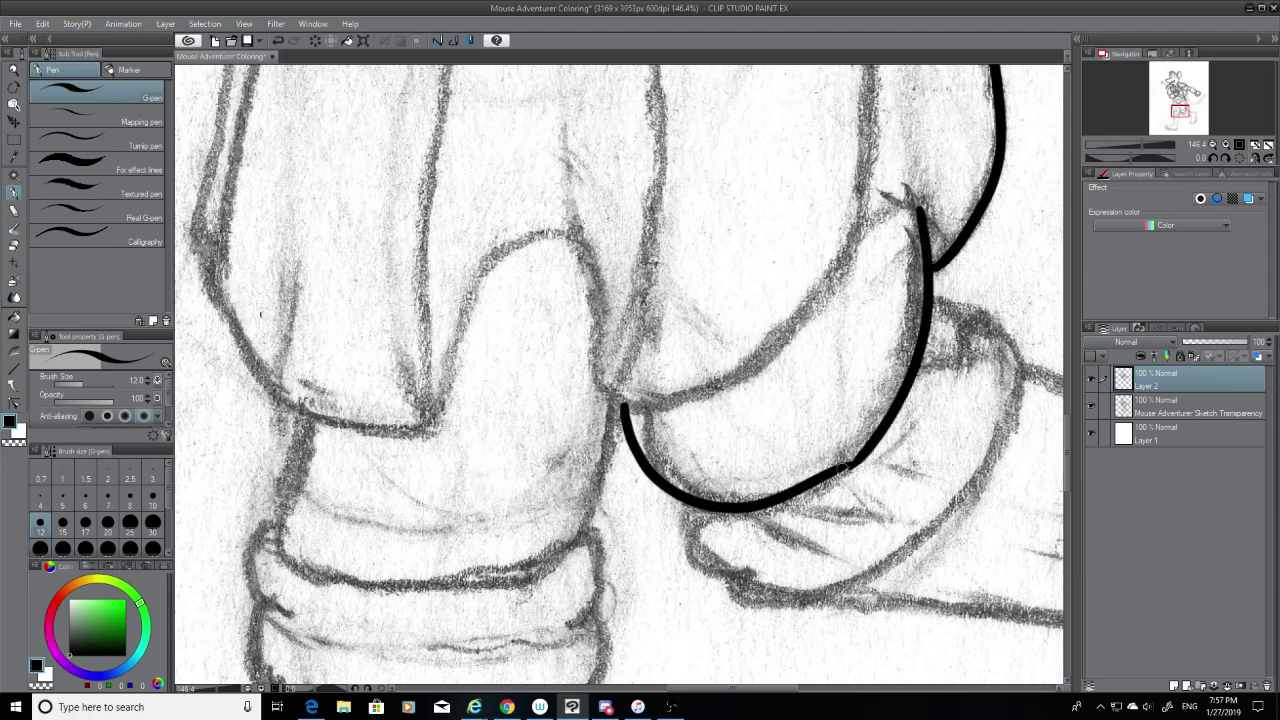
Step: Clean up the join between the bent leg's two curves with the hard eraser and G-pen, then check it with the sketch hidden
{"action": "left_click", "coordinate": [18, 246]}
{"action": "mouse_move", "coordinate": [850, 473]}
{"action": "left_mouse_down"}
{"action": "mouse_move", "coordinate": [888, 436]}
{"action": "mouse_move", "coordinate": [834, 462]}
{"action": "left_mouse_up"}
{"action": "left_click", "coordinate": [14, 192]}
{"action": "key", "text": "ctrl+z"}
{"action": "key", "text": "ctrl+z"}
{"action": "key", "text": "ctrl+z"}
{"action": "left_click_drag", "start_coordinate": [882, 428], "coordinate": [832, 464]}
{"action": "left_click", "coordinate": [1091, 406]}
{"action": "left_click", "coordinate": [1091, 406]}
Step: Ink the hem edge above the bent leg, from the garment's outer corner across to the point between the legs
{"action": "scroll", "coordinate": [618, 375], "scroll_direction": "up", "scroll_amount": 3}
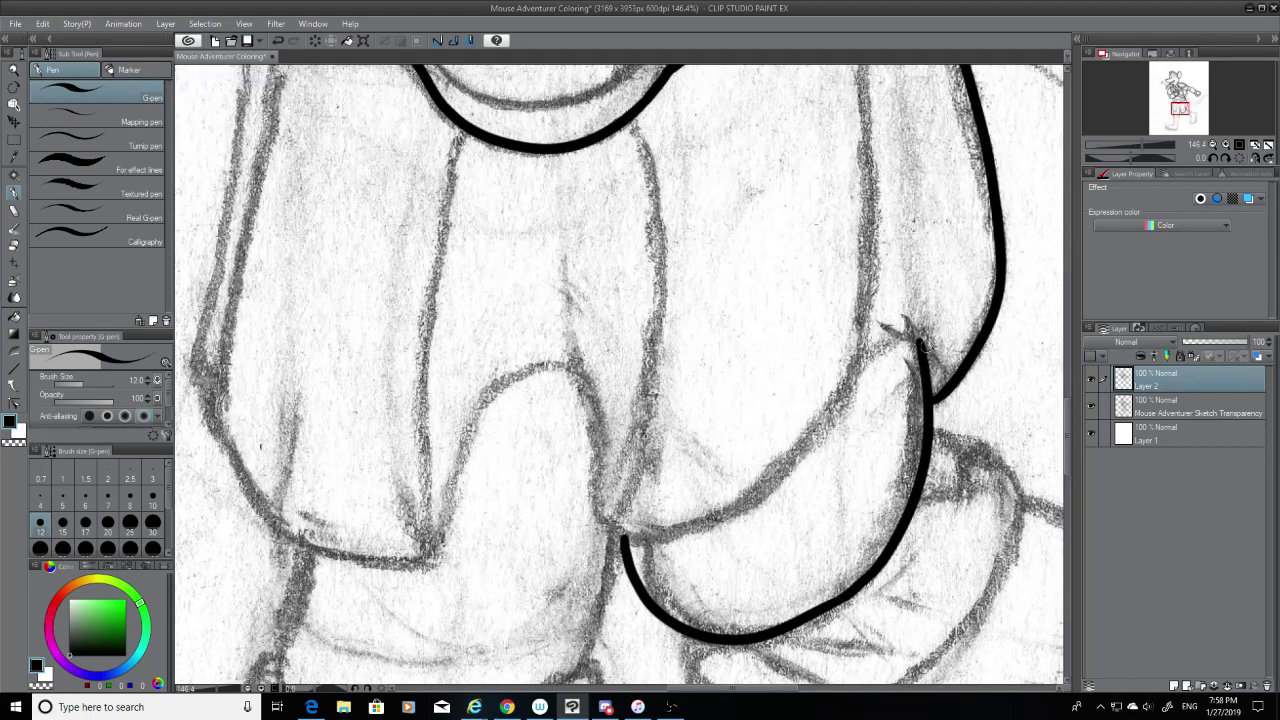
{"action": "left_click_drag", "start_coordinate": [921, 345], "coordinate": [840, 388]}
{"action": "key", "text": "ctrl+z"}
{"action": "mouse_move", "coordinate": [927, 333]}
{"action": "left_mouse_down"}
{"action": "mouse_move", "coordinate": [858, 372]}
{"action": "mouse_move", "coordinate": [927, 348]}
{"action": "mouse_move", "coordinate": [771, 471]}
{"action": "mouse_move", "coordinate": [680, 516]}
{"action": "left_mouse_up"}
{"action": "key", "text": "ctrl+z"}
{"action": "key", "text": "ctrl+z"}
{"action": "mouse_move", "coordinate": [872, 348]}
{"action": "left_mouse_down"}
{"action": "mouse_move", "coordinate": [766, 482]}
{"action": "mouse_move", "coordinate": [600, 532]}
{"action": "mouse_move", "coordinate": [582, 484]}
{"action": "left_mouse_up"}
{"action": "key", "text": "ctrl+z"}
Step: Trim the hem's inner tip with the hard eraser and re-ink its small corner between the legs with the G-pen
{"action": "left_click", "coordinate": [13, 244]}
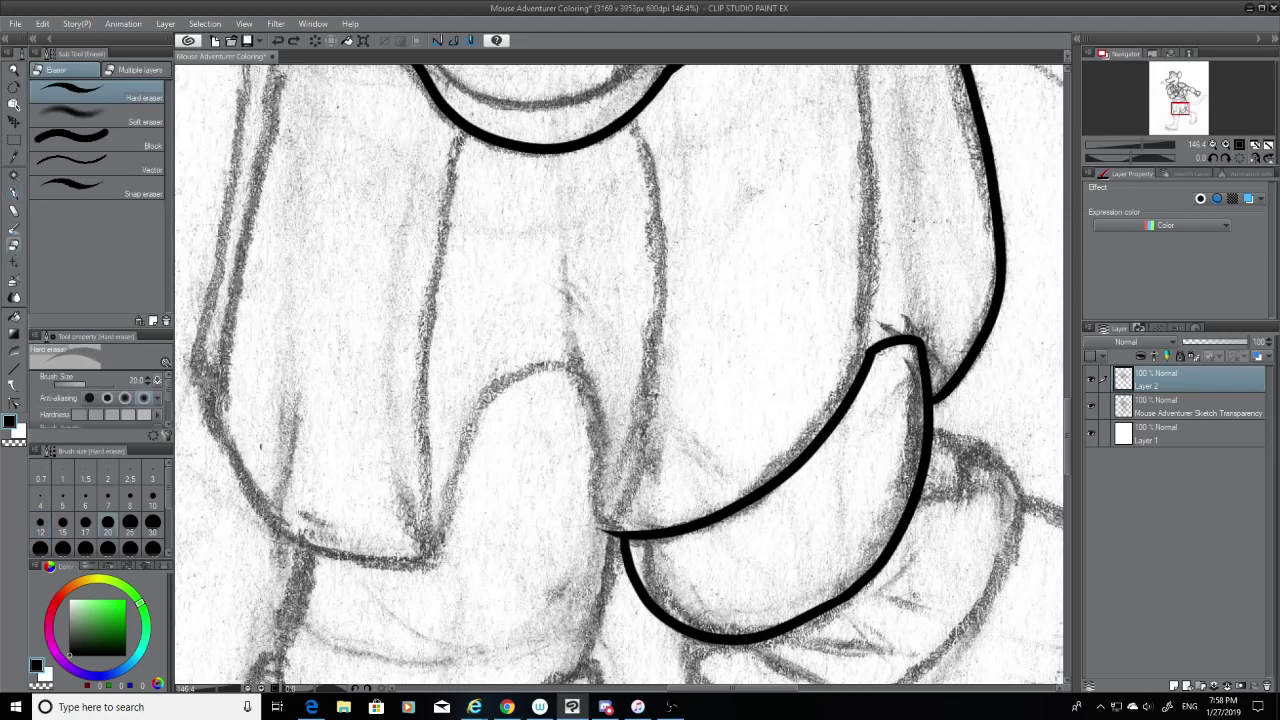
{"action": "left_click_drag", "start_coordinate": [592, 528], "coordinate": [618, 540]}
{"action": "left_click", "coordinate": [14, 193]}
{"action": "mouse_move", "coordinate": [594, 520]}
{"action": "left_mouse_down"}
{"action": "mouse_move", "coordinate": [647, 530]}
{"action": "mouse_move", "coordinate": [584, 474]}
{"action": "mouse_move", "coordinate": [577, 356]}
{"action": "left_mouse_up"}
{"action": "key", "text": "ctrl+z"}
{"action": "key", "text": "ctrl+z"}
Step: Try to ink the rounded arch of the hem over the standing leg
{"action": "left_click_drag", "start_coordinate": [472, 408], "coordinate": [608, 462]}
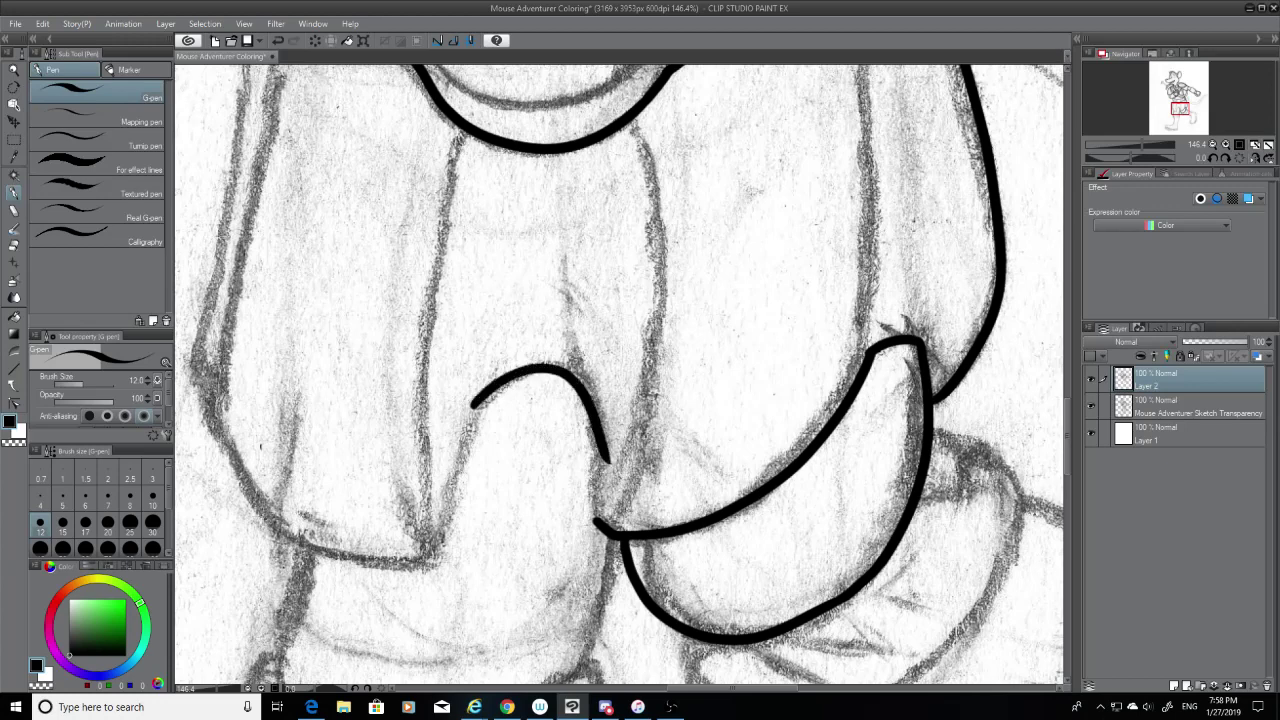
{"action": "key", "text": "ctrl+z"}
{"action": "left_click_drag", "start_coordinate": [480, 402], "coordinate": [596, 488]}
{"action": "key", "text": "ctrl+z"}
{"action": "mouse_move", "coordinate": [478, 403]}
{"action": "left_mouse_down"}
{"action": "mouse_move", "coordinate": [585, 465]}
{"action": "mouse_move", "coordinate": [586, 506]}
{"action": "mouse_move", "coordinate": [500, 372]}
{"action": "mouse_move", "coordinate": [604, 470]}
{"action": "left_mouse_up"}
{"action": "key", "text": "ctrl+z"}
{"action": "key", "text": "ctrl+z"}
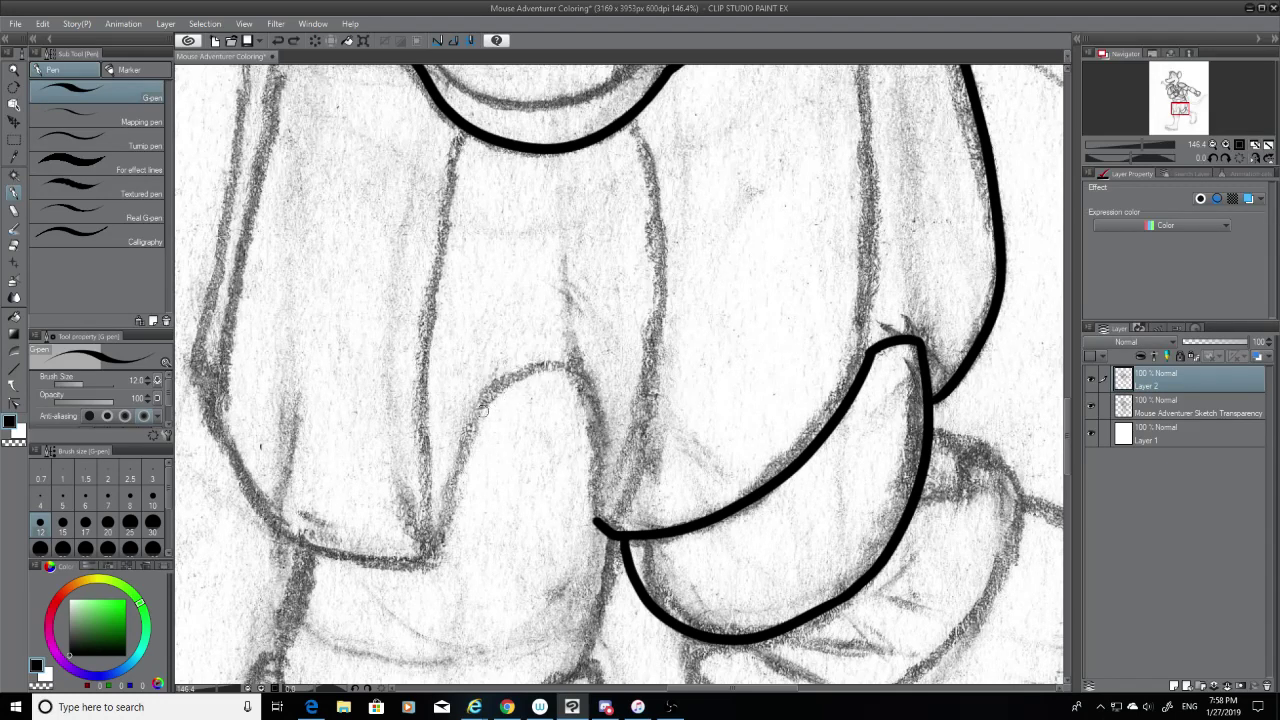
Step: Ink the hem's rounded arch over the standing leg and connect it down to the corner between the legs
{"action": "left_click_drag", "start_coordinate": [481, 408], "coordinate": [608, 512]}
{"action": "key", "text": "ctrl+z"}
{"action": "mouse_move", "coordinate": [484, 397]}
{"action": "left_mouse_down"}
{"action": "mouse_move", "coordinate": [608, 424]}
{"action": "mouse_move", "coordinate": [599, 520]}
{"action": "mouse_move", "coordinate": [606, 472]}
{"action": "left_mouse_up"}
{"action": "key", "text": "ctrl+z"}
{"action": "key", "text": "ctrl+z"}
{"action": "key", "text": "ctrl+z"}
{"action": "key", "text": "ctrl+z"}
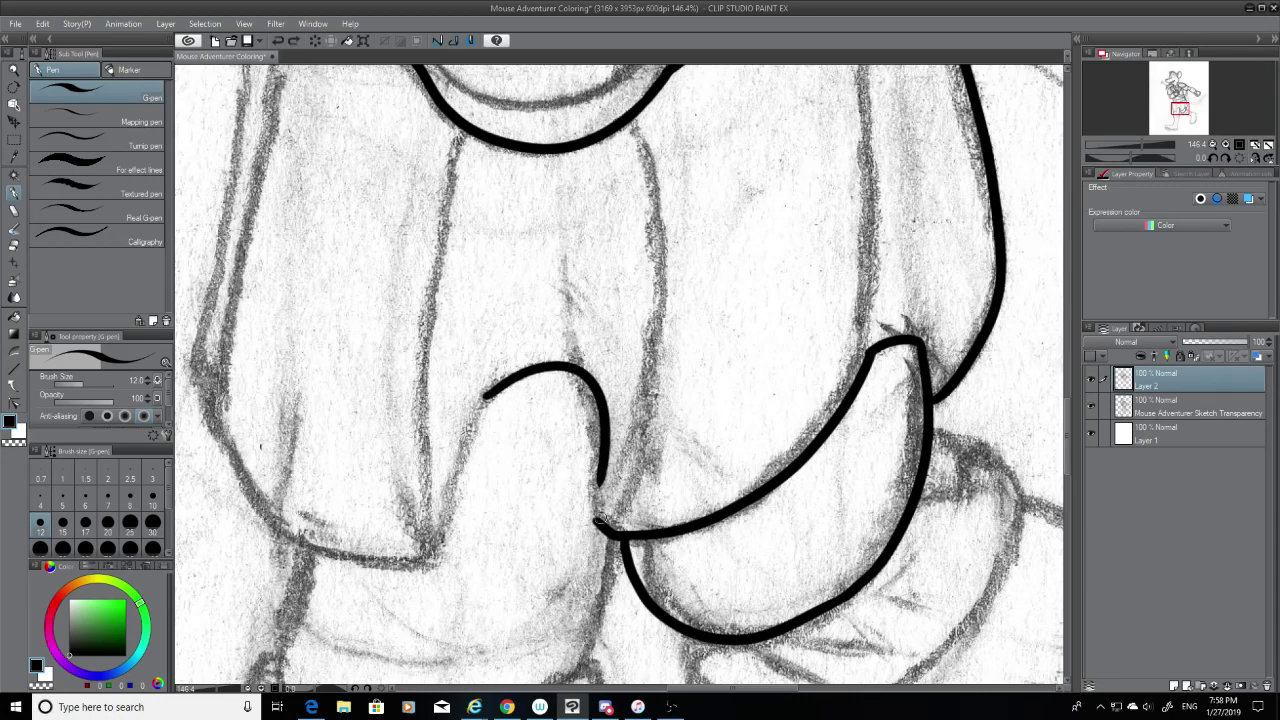
{"action": "left_click_drag", "start_coordinate": [599, 519], "coordinate": [602, 481]}
{"action": "key", "text": "ctrl+z"}
Step: Trim the arch's open end with the hard eraser and ink its straight side down to the hem's sketched lower point
{"action": "left_click_drag", "start_coordinate": [488, 392], "coordinate": [451, 537]}
{"action": "key", "text": "ctrl+z"}
{"action": "left_click_drag", "start_coordinate": [490, 392], "coordinate": [443, 530]}
{"action": "key", "text": "ctrl+z"}
{"action": "left_click", "coordinate": [13, 256]}
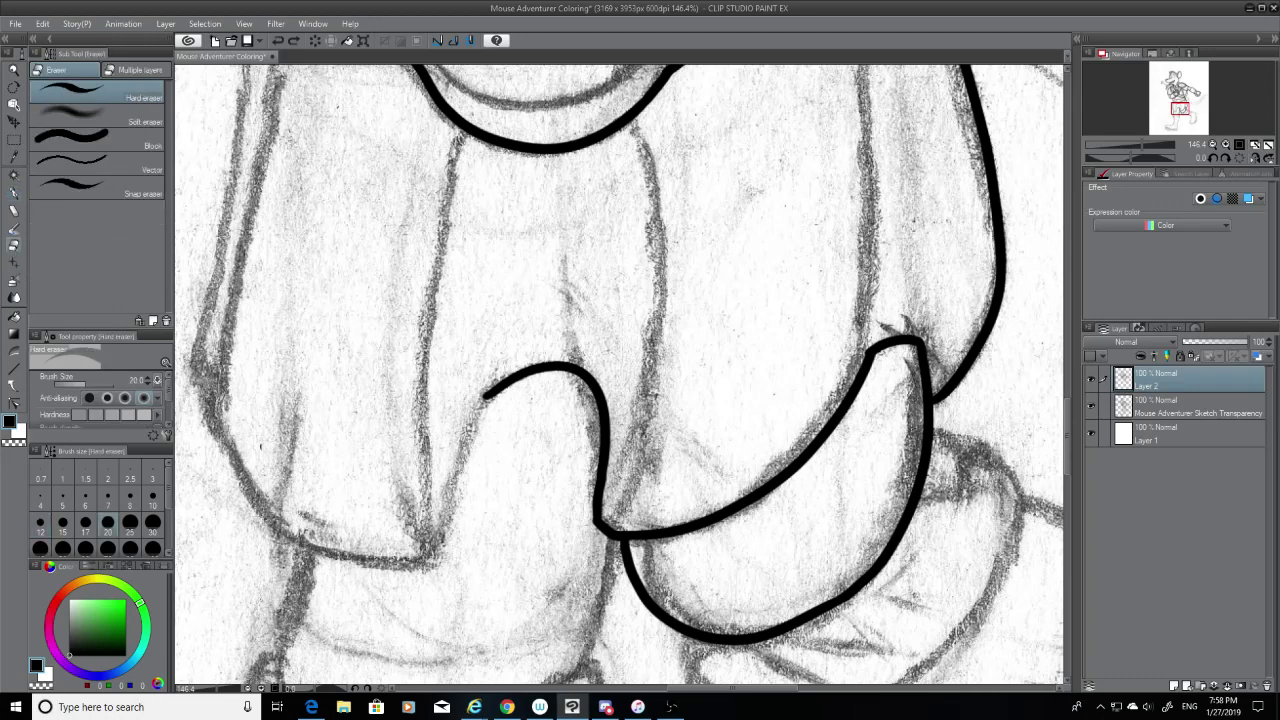
{"action": "mouse_move", "coordinate": [484, 408]}
{"action": "left_mouse_down"}
{"action": "mouse_move", "coordinate": [492, 392]}
{"action": "mouse_move", "coordinate": [444, 536]}
{"action": "left_mouse_up"}
{"action": "key", "text": "p"}
{"action": "key", "text": "ctrl+z"}
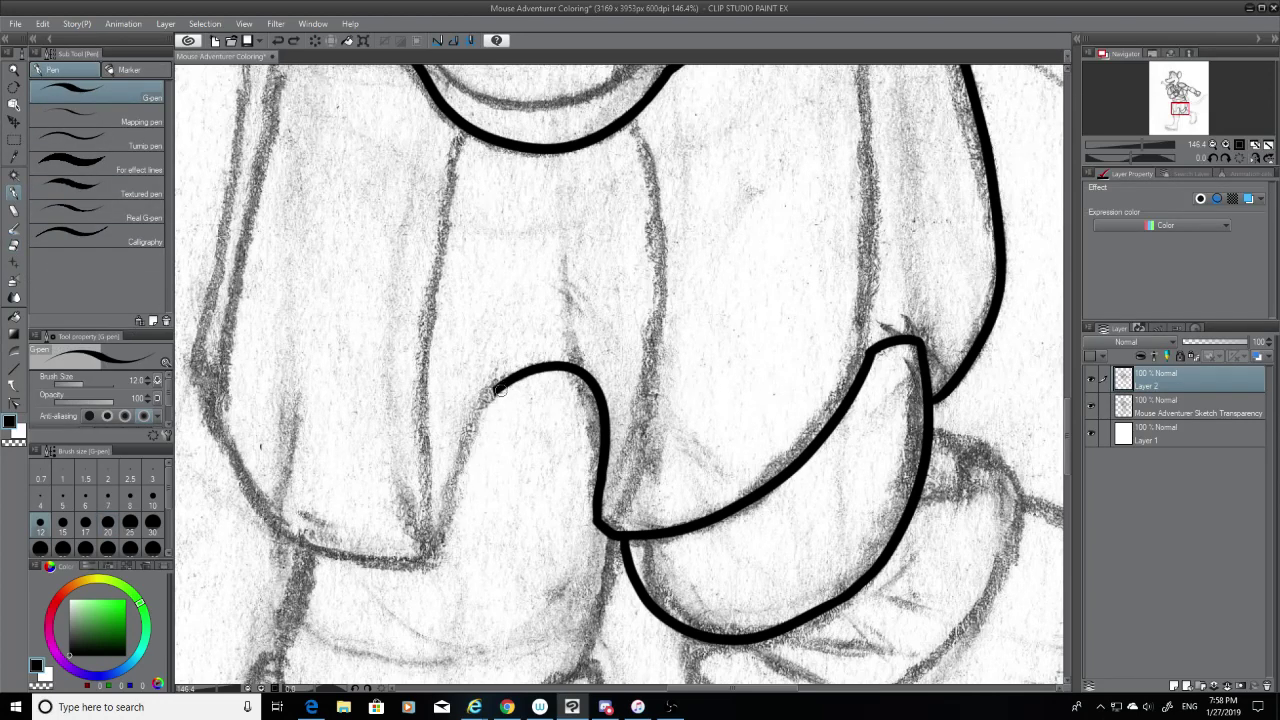
{"action": "left_click_drag", "start_coordinate": [498, 389], "coordinate": [436, 528]}
{"action": "key", "text": "ctrl+z"}
{"action": "left_click_drag", "start_coordinate": [500, 383], "coordinate": [434, 547]}
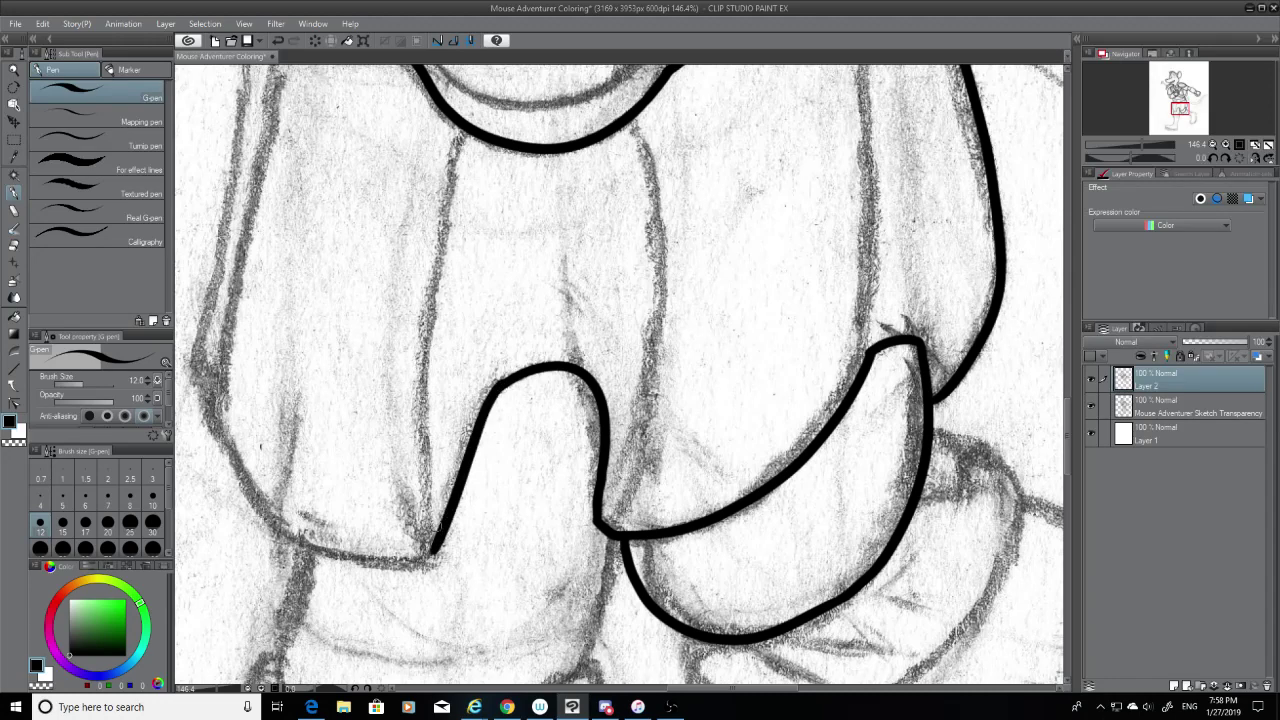
Step: Ink the curved hem over the standing leg from the garment's outer corner in toward the arch's lower point
{"action": "left_click_drag", "start_coordinate": [730, 688], "coordinate": [694, 687]}
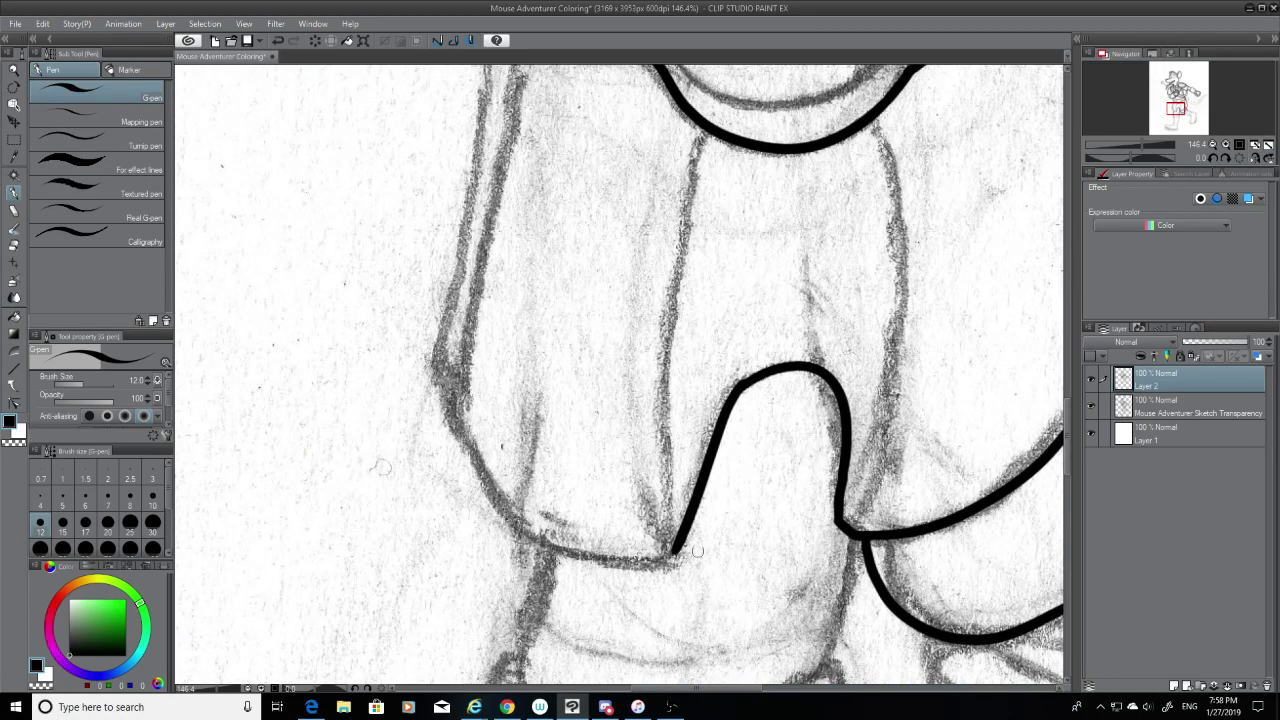
{"action": "left_click_drag", "start_coordinate": [678, 541], "coordinate": [450, 445]}
{"action": "key", "text": "ctrl+z"}
{"action": "mouse_move", "coordinate": [678, 545]}
{"action": "left_mouse_down"}
{"action": "mouse_move", "coordinate": [612, 562]}
{"action": "mouse_move", "coordinate": [418, 342]}
{"action": "left_mouse_up"}
{"action": "key", "text": "ctrl+z"}
{"action": "mouse_move", "coordinate": [678, 541]}
{"action": "left_mouse_down"}
{"action": "mouse_move", "coordinate": [423, 357]}
{"action": "mouse_move", "coordinate": [422, 336]}
{"action": "left_mouse_up"}
{"action": "key", "text": "ctrl+z"}
{"action": "mouse_move", "coordinate": [678, 545]}
{"action": "left_mouse_down"}
{"action": "mouse_move", "coordinate": [524, 504]}
{"action": "mouse_move", "coordinate": [462, 316]}
{"action": "left_mouse_up"}
{"action": "key", "text": "ctrl+z"}
{"action": "mouse_move", "coordinate": [434, 366]}
{"action": "left_mouse_down"}
{"action": "mouse_move", "coordinate": [471, 430]}
{"action": "mouse_move", "coordinate": [680, 551]}
{"action": "mouse_move", "coordinate": [600, 566]}
{"action": "left_mouse_up"}
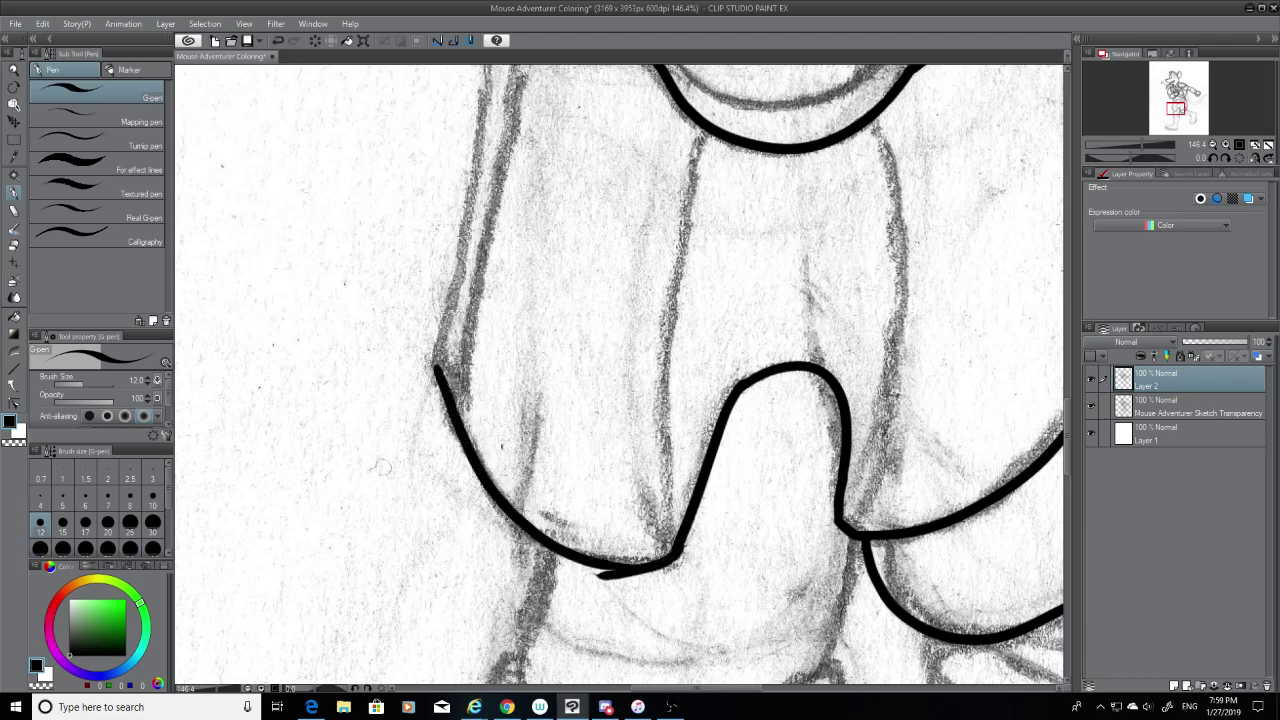
{"action": "key", "text": "ctrl+z"}
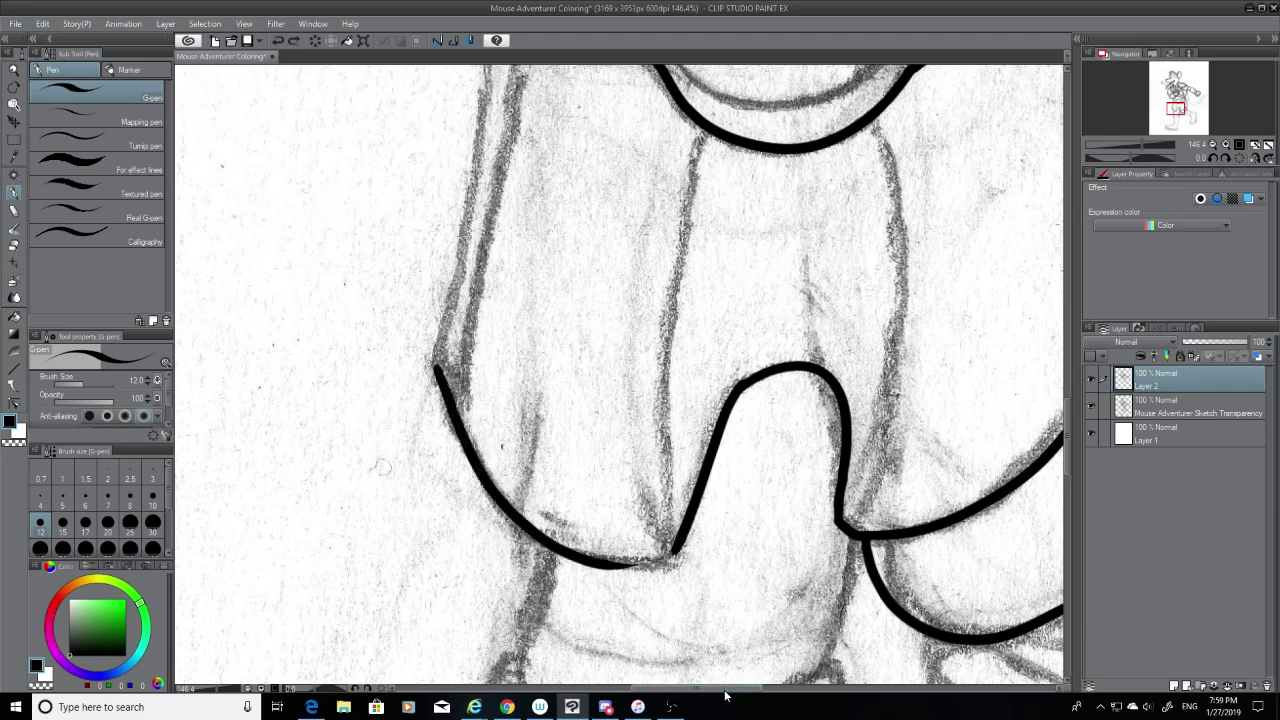
Step: Join the curved hem to the arch's lower point with a short rounded G-pen stroke
{"action": "mouse_move", "coordinate": [727, 689]}
{"action": "left_mouse_down"}
{"action": "mouse_move", "coordinate": [763, 695]}
{"action": "mouse_move", "coordinate": [719, 691]}
{"action": "left_mouse_up"}
{"action": "mouse_move", "coordinate": [724, 547]}
{"action": "left_mouse_down"}
{"action": "mouse_move", "coordinate": [663, 556]}
{"action": "mouse_move", "coordinate": [686, 563]}
{"action": "left_mouse_up"}
{"action": "key", "text": "ctrl+z"}
{"action": "key", "text": "ctrl+z"}
{"action": "key", "text": "ctrl+z"}
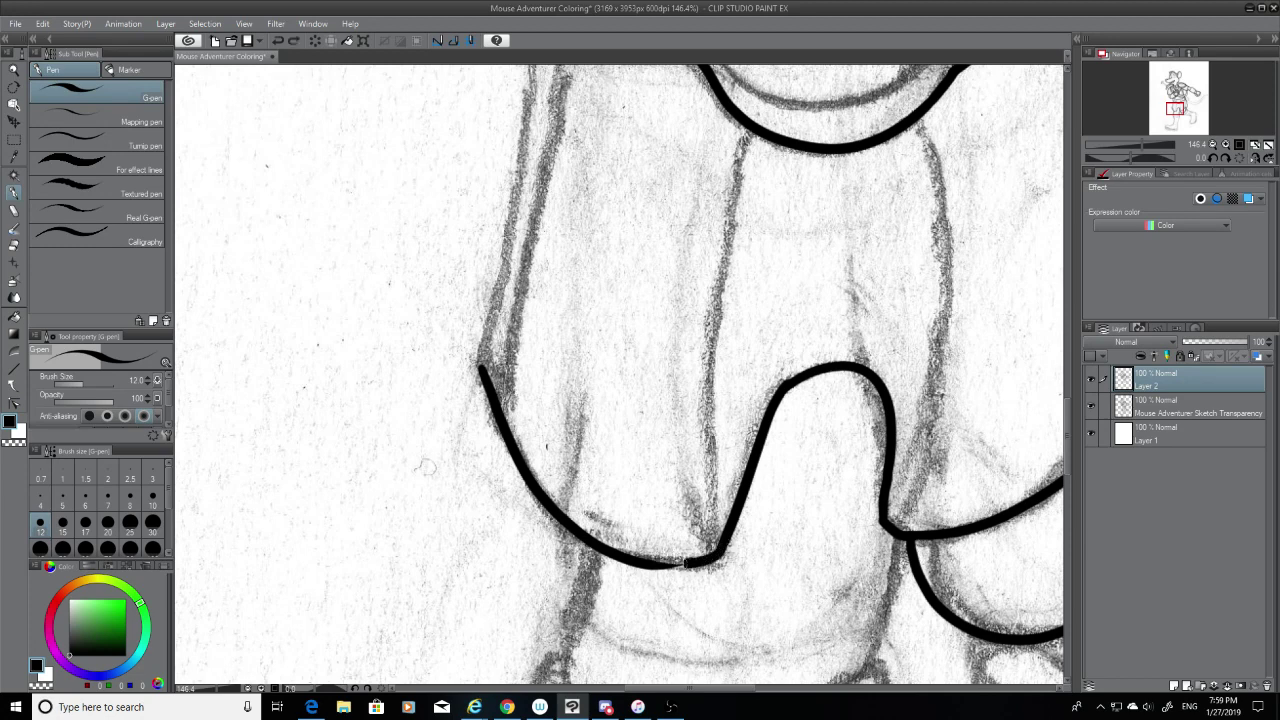
Step: Ink the garment's outer edge on the standing-leg side from the belt's end down to the hem's outer corner
{"action": "scroll", "coordinate": [1073, 432], "scroll_direction": "up", "scroll_amount": 3}
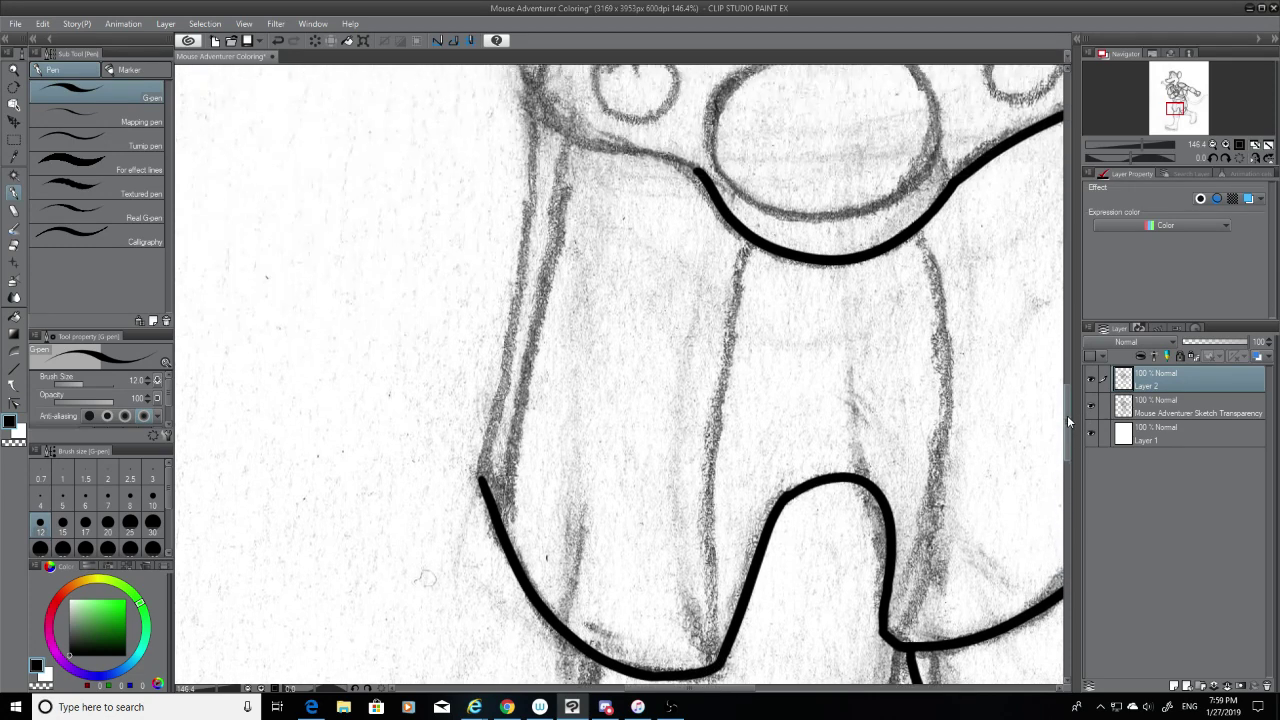
{"action": "key", "text": "ctrl+z"}
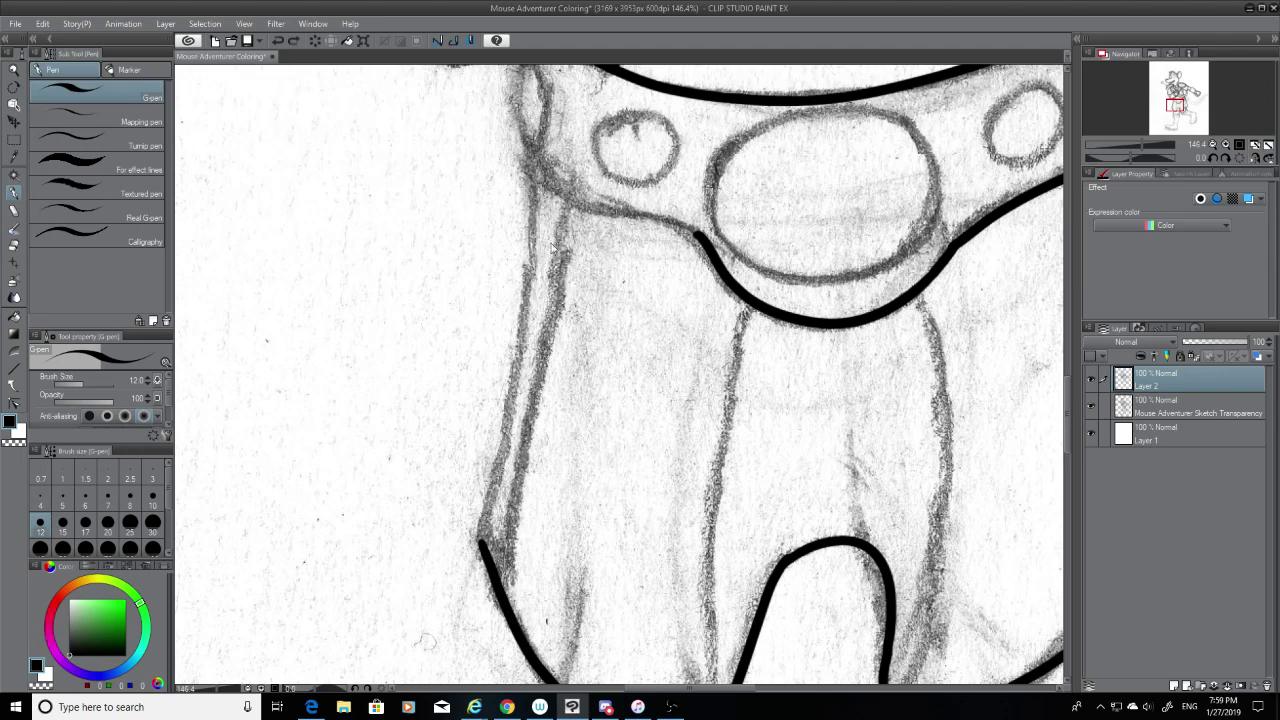
{"action": "left_click_drag", "start_coordinate": [536, 179], "coordinate": [472, 526]}
{"action": "key", "text": "ctrl+z"}
{"action": "left_click_drag", "start_coordinate": [532, 174], "coordinate": [478, 540]}
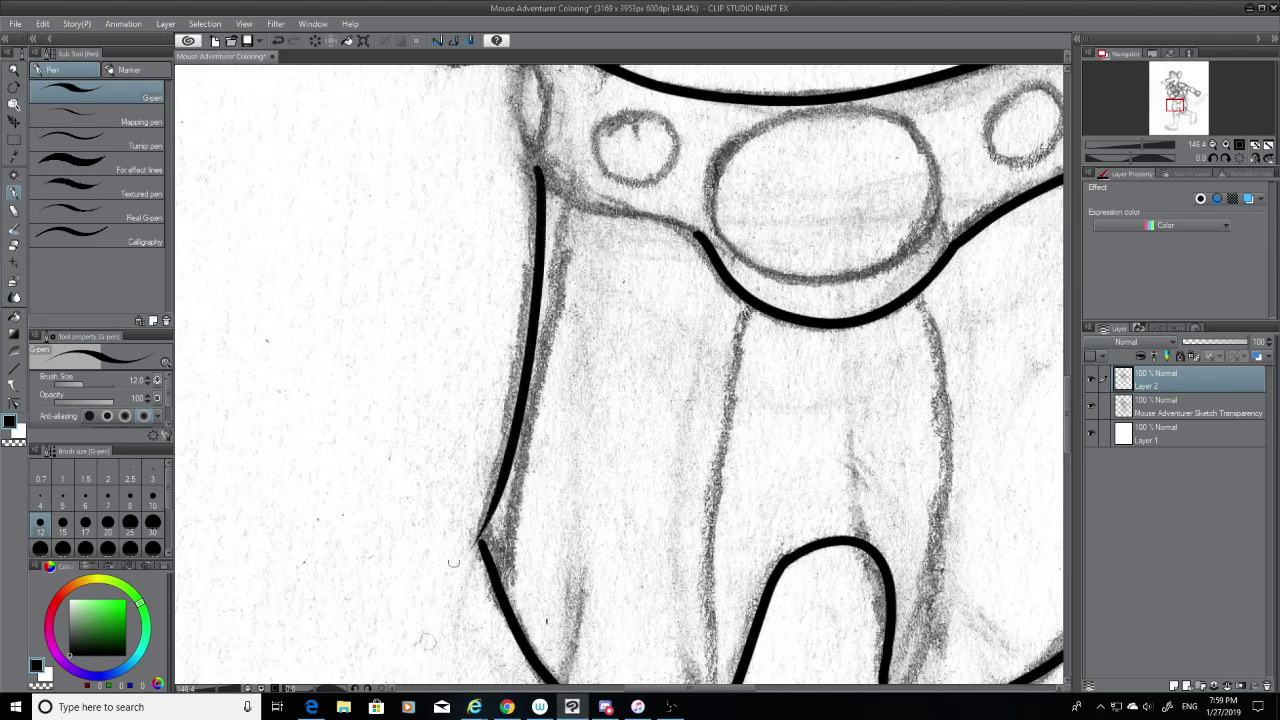
{"action": "key", "text": "ctrl+z"}
{"action": "left_click_drag", "start_coordinate": [532, 174], "coordinate": [478, 540]}
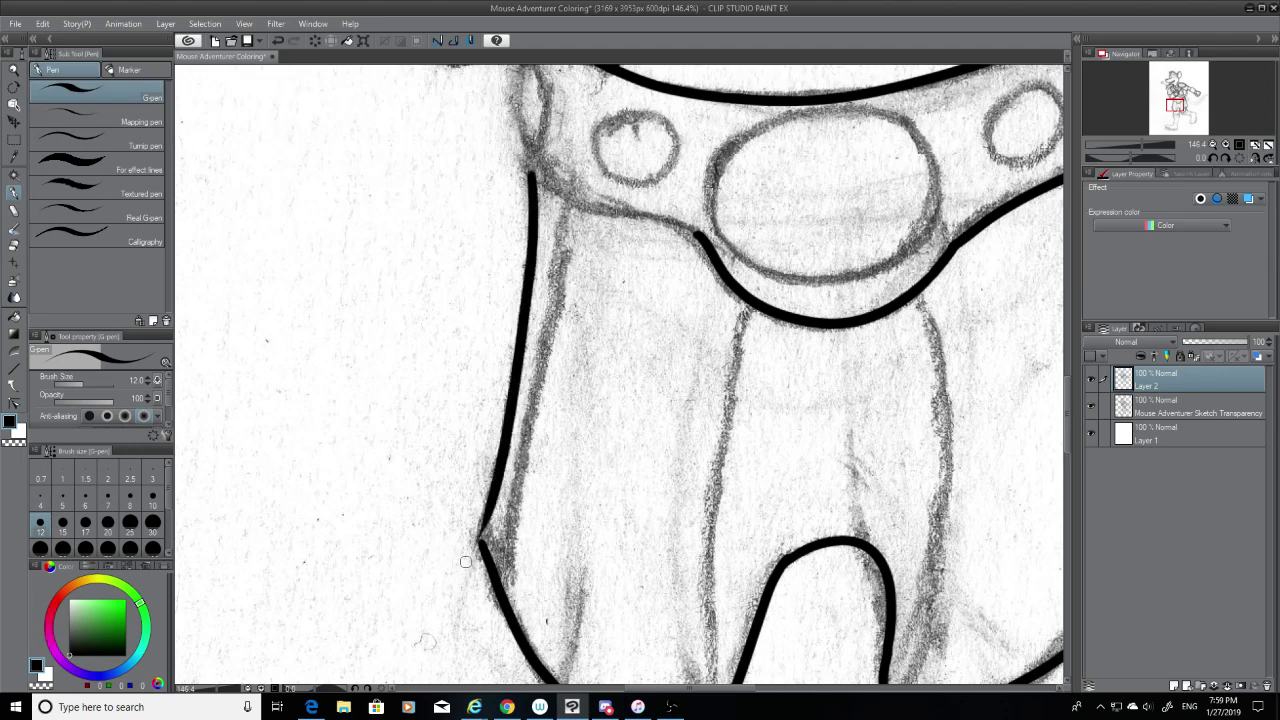
Step: Hide the sketch layer and close the gap at the hem's outer corner with short G-pen strokes
{"action": "key", "text": "e"}
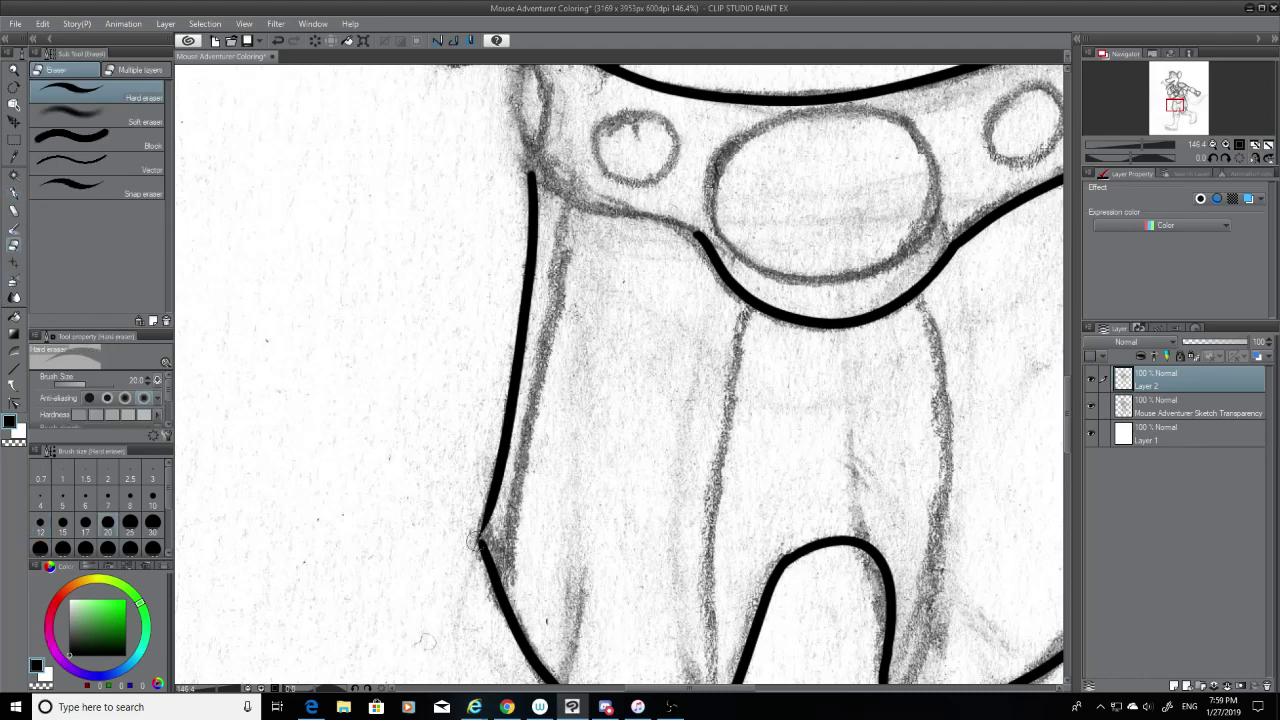
{"action": "left_click", "coordinate": [1092, 407]}
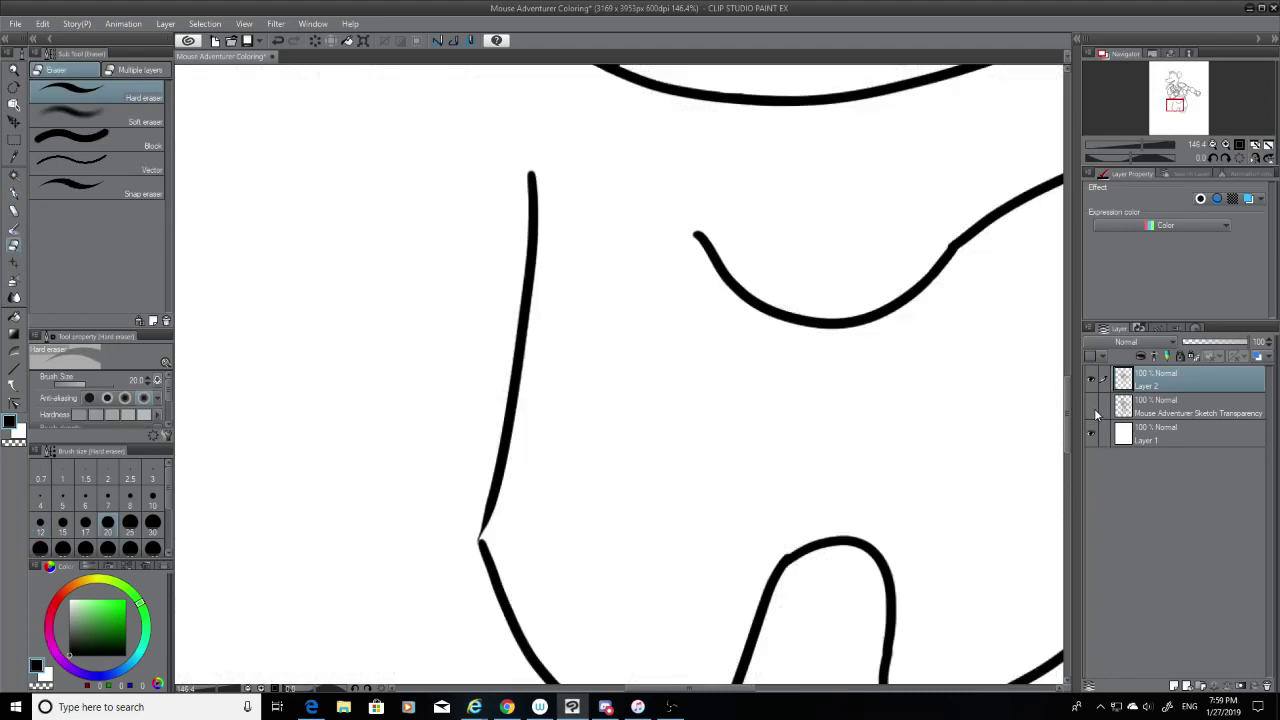
{"action": "left_click", "coordinate": [15, 194]}
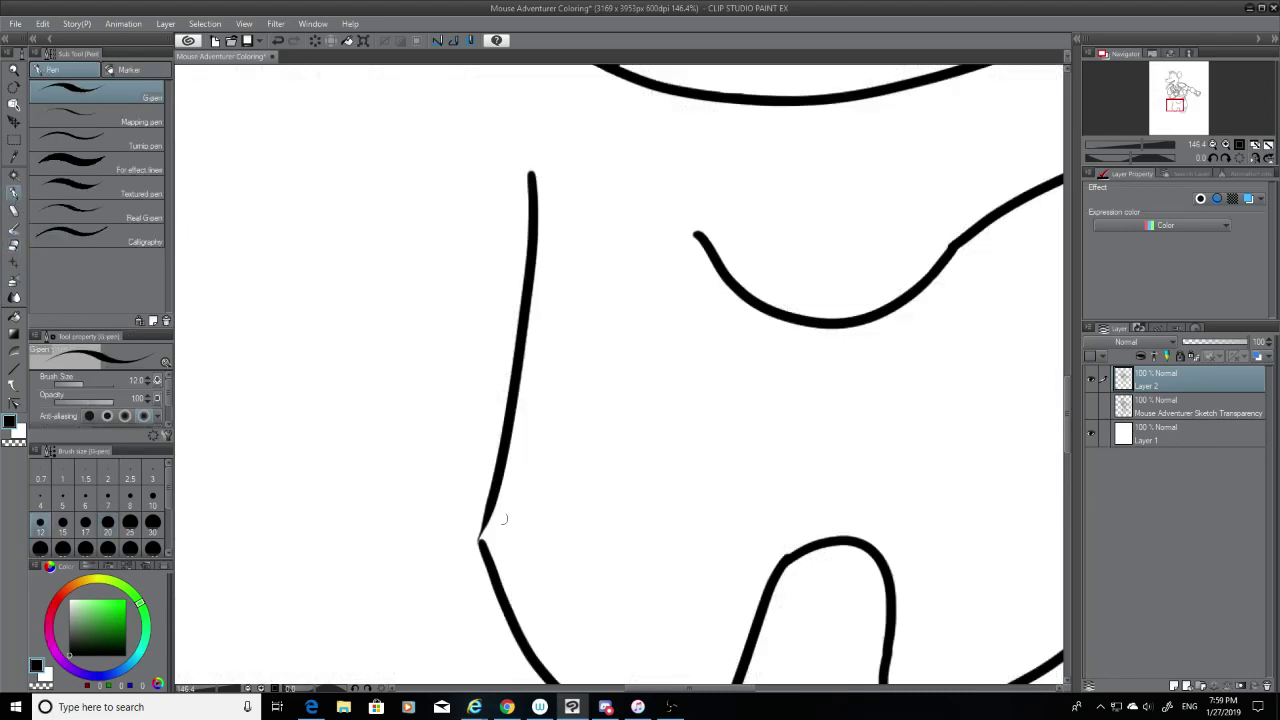
{"action": "key", "text": "ctrl+z"}
{"action": "left_click_drag", "start_coordinate": [480, 541], "coordinate": [490, 554]}
{"action": "key", "text": "ctrl+z"}
{"action": "mouse_move", "coordinate": [483, 536]}
{"action": "left_mouse_down"}
{"action": "mouse_move", "coordinate": [487, 553]}
{"action": "mouse_move", "coordinate": [489, 506]}
{"action": "left_mouse_up"}
{"action": "key", "text": "ctrl+z"}
{"action": "key", "text": "ctrl+z"}
{"action": "key", "text": "ctrl+z"}
{"action": "key", "text": "ctrl+z"}
{"action": "left_click_drag", "start_coordinate": [481, 539], "coordinate": [491, 506]}
{"action": "key", "text": "ctrl+z"}
{"action": "left_click_drag", "start_coordinate": [482, 540], "coordinate": [490, 557]}
Step: Smooth the kink in the hem's arch and try erasing the bump on the belt's lower edge with the hard eraser
{"action": "mouse_move", "coordinate": [799, 552]}
{"action": "left_mouse_down"}
{"action": "mouse_move", "coordinate": [784, 562]}
{"action": "mouse_move", "coordinate": [805, 540]}
{"action": "left_mouse_up"}
{"action": "key", "text": "ctrl+z"}
{"action": "left_click", "coordinate": [13, 246]}
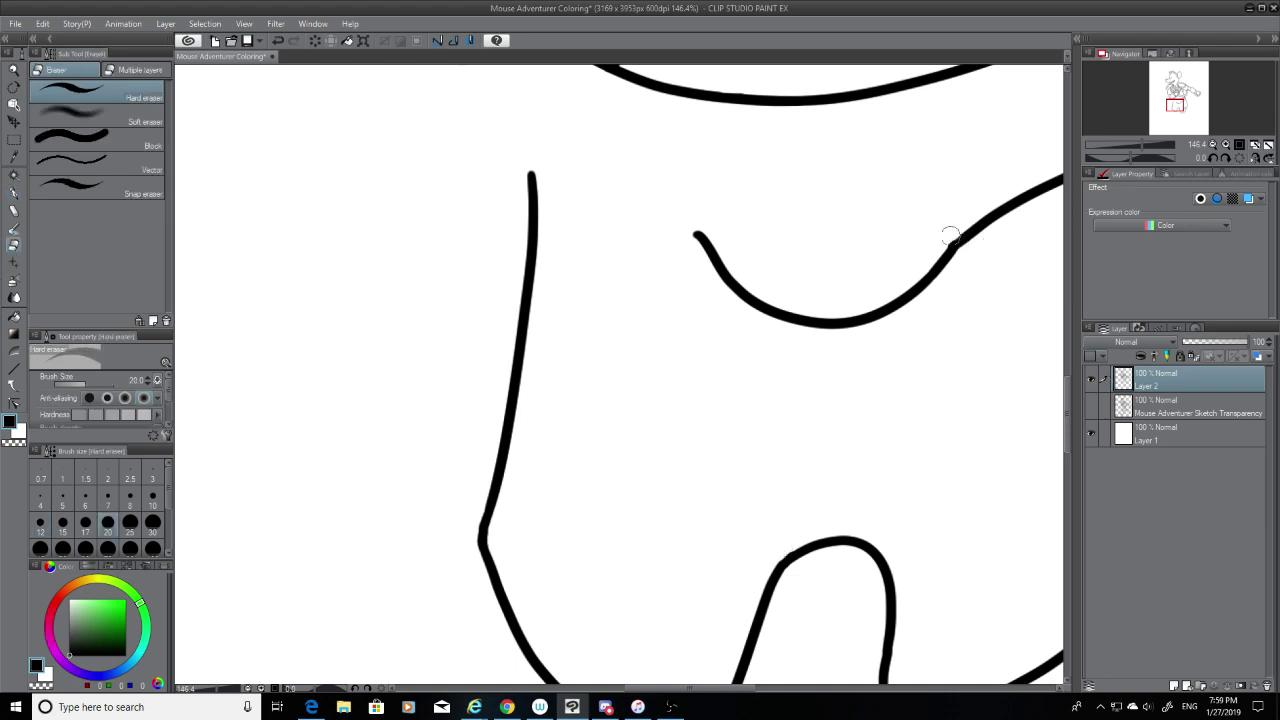
{"action": "key", "text": "ctrl+z"}
{"action": "left_click_drag", "start_coordinate": [951, 234], "coordinate": [931, 255]}
{"action": "key", "text": "ctrl+z"}
Step: Show the sketch layer again and ink the narrow almond-shaped stud at the belt's unfinished end with the G-pen
{"action": "scroll", "coordinate": [1068, 400], "scroll_direction": "up", "scroll_amount": 3}
{"action": "left_click", "coordinate": [1088, 404]}
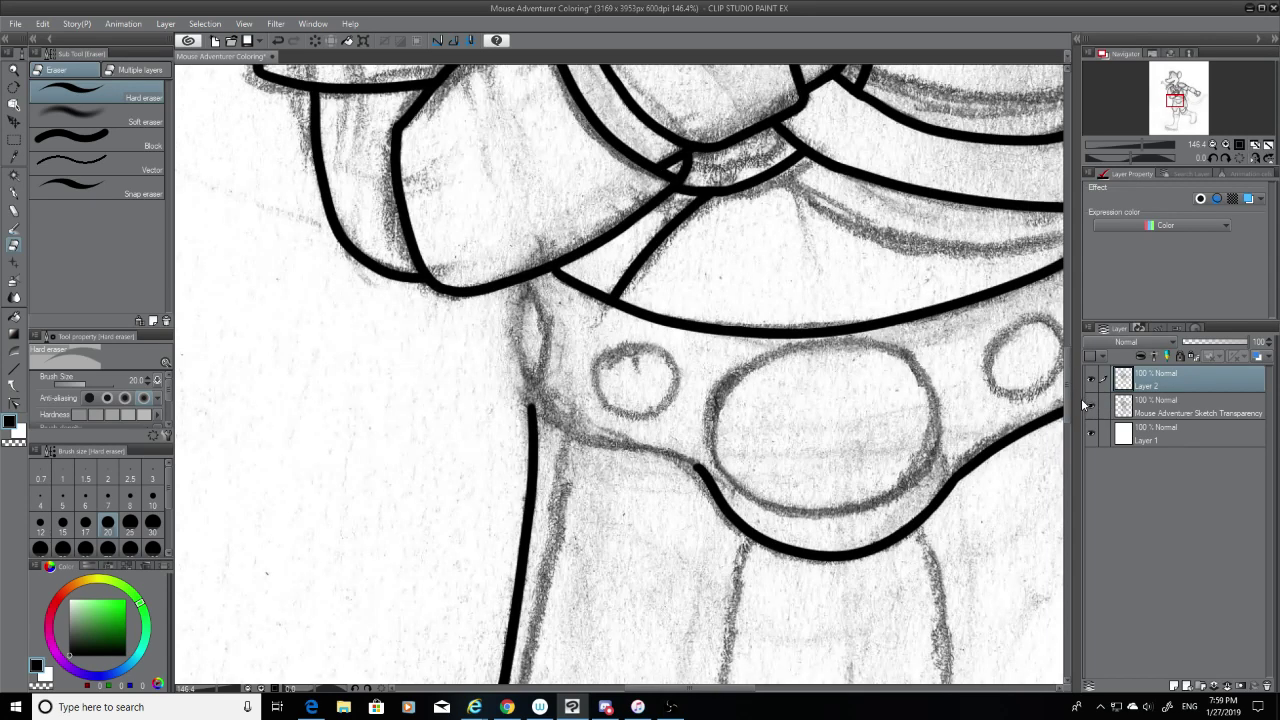
{"action": "key", "text": "p"}
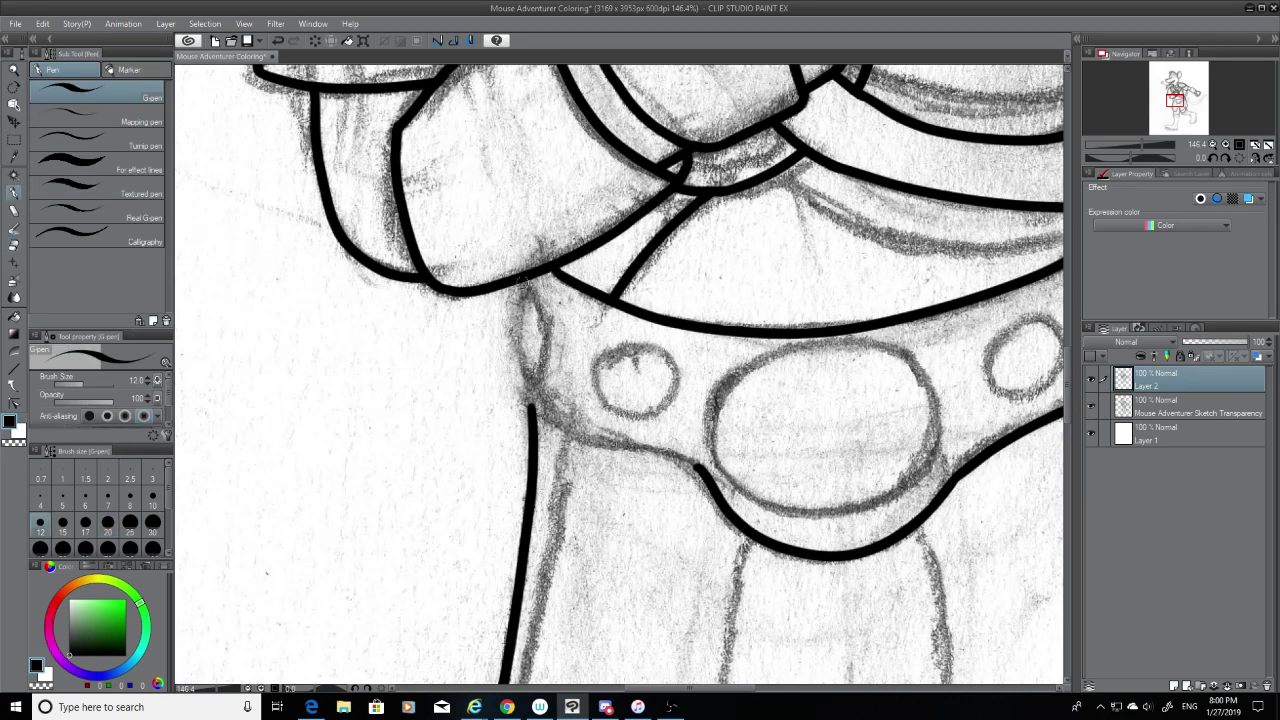
{"action": "mouse_move", "coordinate": [525, 283]}
{"action": "left_mouse_down"}
{"action": "mouse_move", "coordinate": [550, 340]}
{"action": "mouse_move", "coordinate": [540, 368]}
{"action": "left_mouse_up"}
{"action": "key", "text": "ctrl+z"}
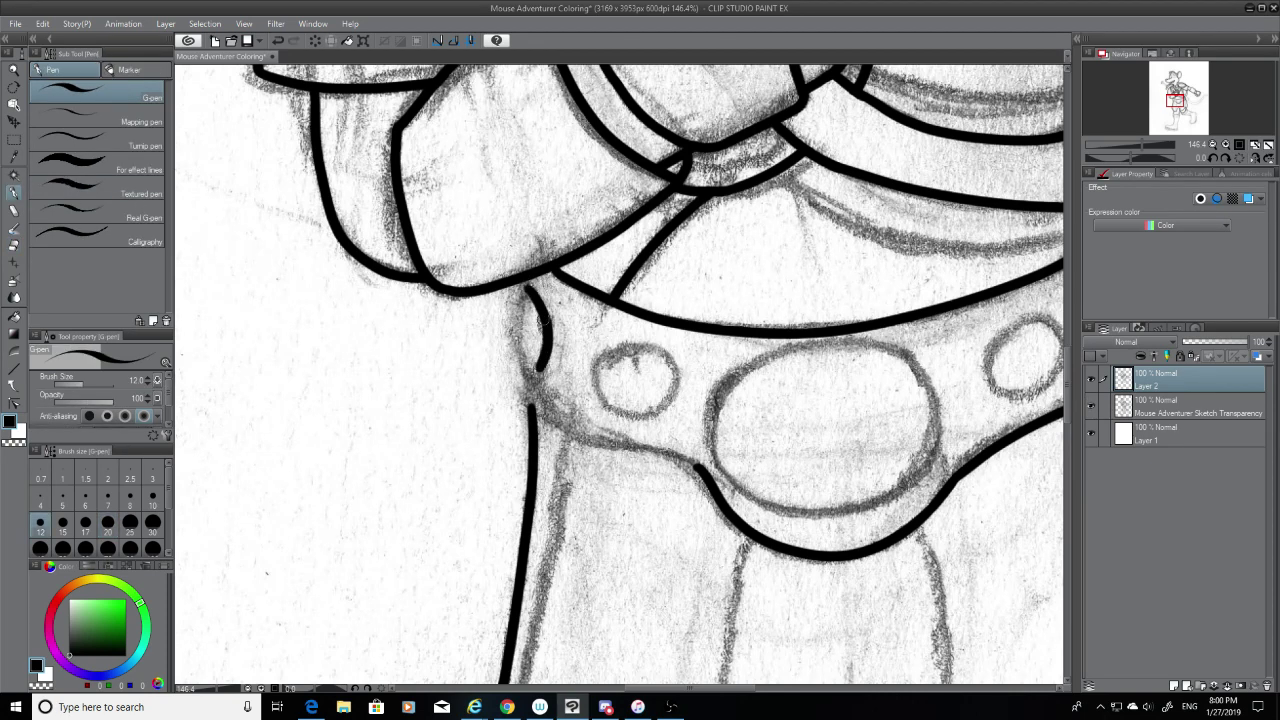
{"action": "mouse_move", "coordinate": [529, 288]}
{"action": "left_mouse_down"}
{"action": "mouse_move", "coordinate": [518, 340]}
{"action": "mouse_move", "coordinate": [530, 379]}
{"action": "mouse_move", "coordinate": [543, 340]}
{"action": "left_mouse_up"}
{"action": "key", "text": "ctrl+z"}
{"action": "mouse_move", "coordinate": [528, 286]}
{"action": "left_mouse_down"}
{"action": "mouse_move", "coordinate": [522, 376]}
{"action": "mouse_move", "coordinate": [545, 352]}
{"action": "left_mouse_up"}
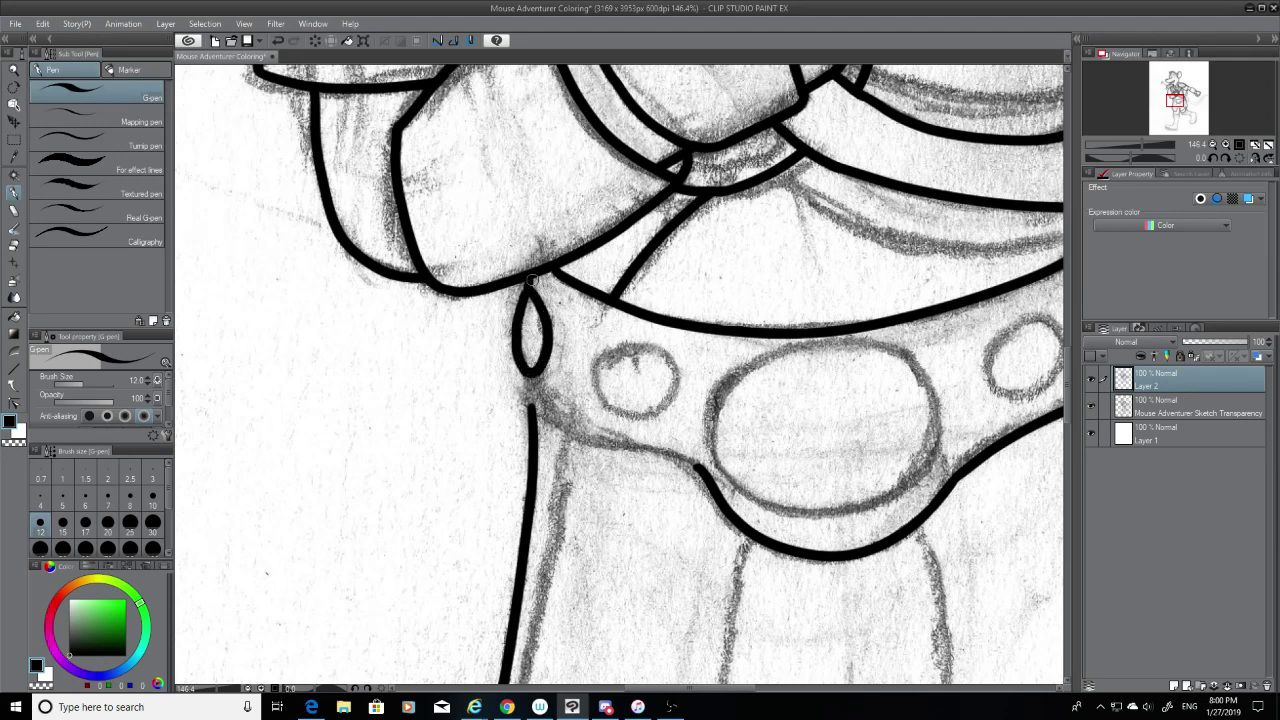
Step: Ink the belt's lower edge from beneath the narrow end stud to the central dip, then check it with the sketch hidden
{"action": "mouse_move", "coordinate": [531, 375]}
{"action": "left_mouse_down"}
{"action": "mouse_move", "coordinate": [529, 413]}
{"action": "mouse_move", "coordinate": [726, 478]}
{"action": "left_mouse_up"}
{"action": "key", "text": "ctrl+z"}
{"action": "mouse_move", "coordinate": [537, 402]}
{"action": "left_mouse_down"}
{"action": "mouse_move", "coordinate": [546, 420]}
{"action": "mouse_move", "coordinate": [724, 484]}
{"action": "mouse_move", "coordinate": [537, 404]}
{"action": "left_mouse_up"}
{"action": "key", "text": "ctrl+z"}
{"action": "key", "text": "ctrl+z"}
{"action": "left_click_drag", "start_coordinate": [712, 480], "coordinate": [535, 400]}
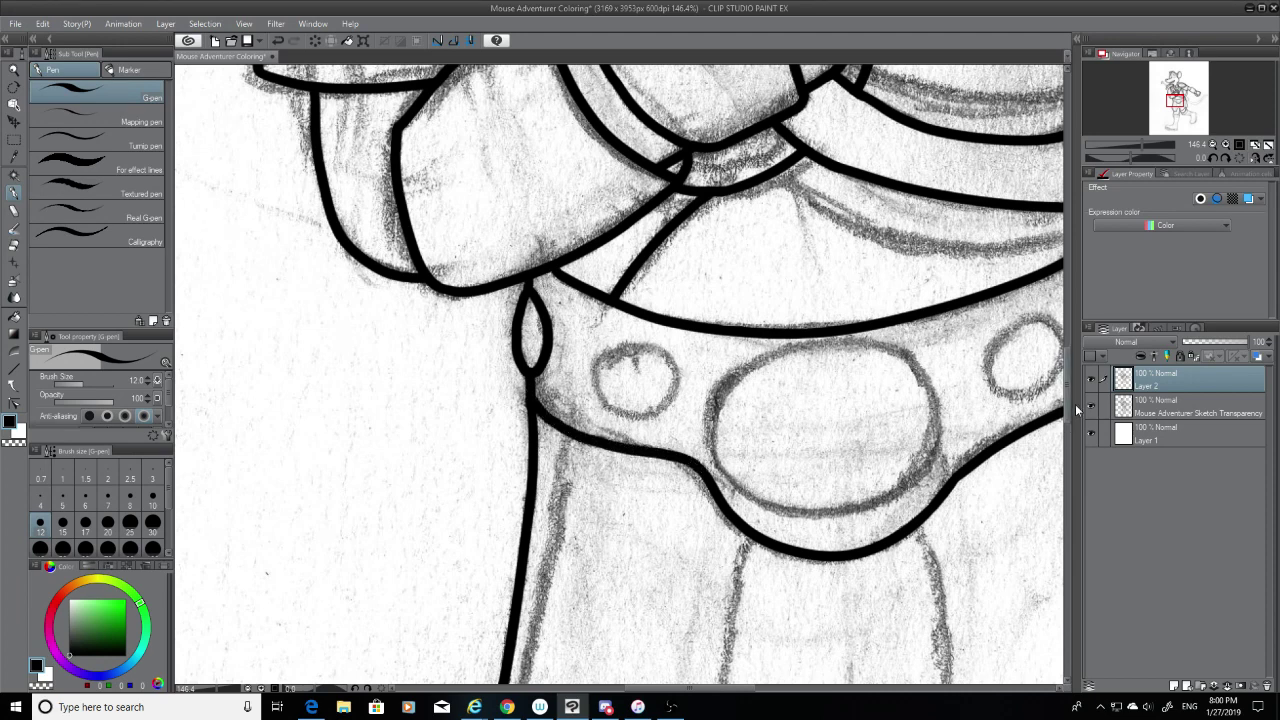
{"action": "left_click", "coordinate": [1092, 405]}
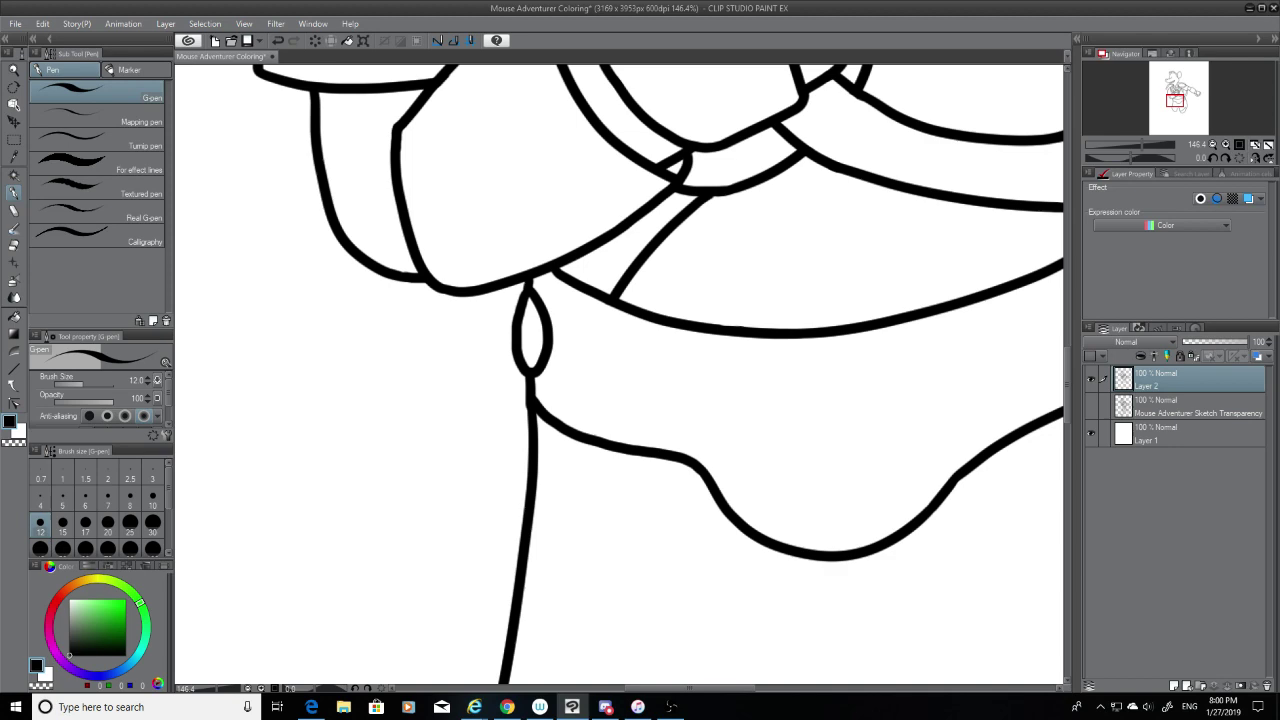
{"action": "left_click", "coordinate": [1099, 406]}
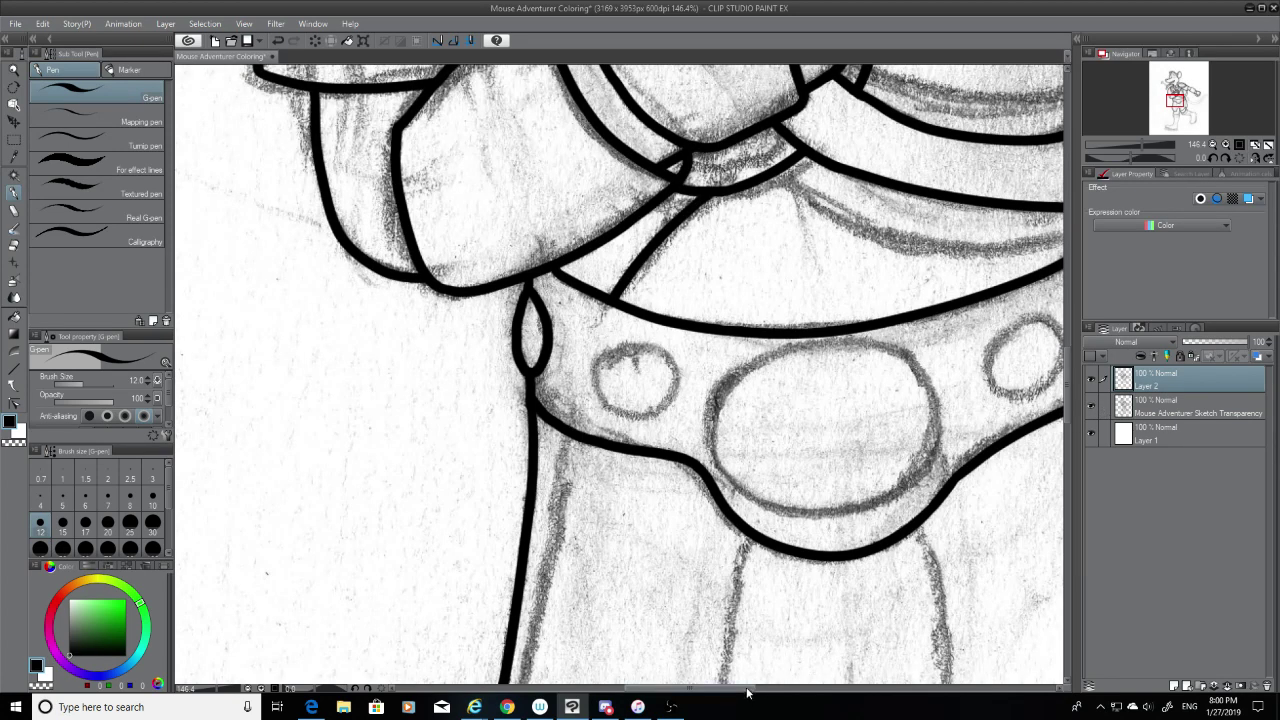
Step: Ink the outer half of the round belt stud between the central buckle and the larger end stud
{"action": "left_click_drag", "start_coordinate": [749, 688], "coordinate": [781, 688]}
{"action": "mouse_move", "coordinate": [810, 310]}
{"action": "left_mouse_down"}
{"action": "mouse_move", "coordinate": [802, 318]}
{"action": "mouse_move", "coordinate": [855, 345]}
{"action": "mouse_move", "coordinate": [776, 404]}
{"action": "mouse_move", "coordinate": [855, 370]}
{"action": "mouse_move", "coordinate": [790, 394]}
{"action": "left_mouse_up"}
{"action": "key", "text": "ctrl+z"}
{"action": "key", "text": "ctrl+z"}
{"action": "key", "text": "ctrl+z"}
{"action": "key", "text": "ctrl+z"}
{"action": "key", "text": "ctrl+z"}
{"action": "key", "text": "ctrl+z"}
{"action": "key", "text": "ctrl+z"}
{"action": "mouse_move", "coordinate": [826, 316]}
{"action": "left_mouse_down"}
{"action": "mouse_move", "coordinate": [784, 342]}
{"action": "mouse_move", "coordinate": [788, 394]}
{"action": "left_mouse_up"}
{"action": "key", "text": "ctrl+z"}
{"action": "key", "text": "ctrl+z"}
Step: Ink the inner half of the round belt stud beside the larger end stud with the G-pen, redoing the curve until it fits
{"action": "left_click", "coordinate": [14, 245]}
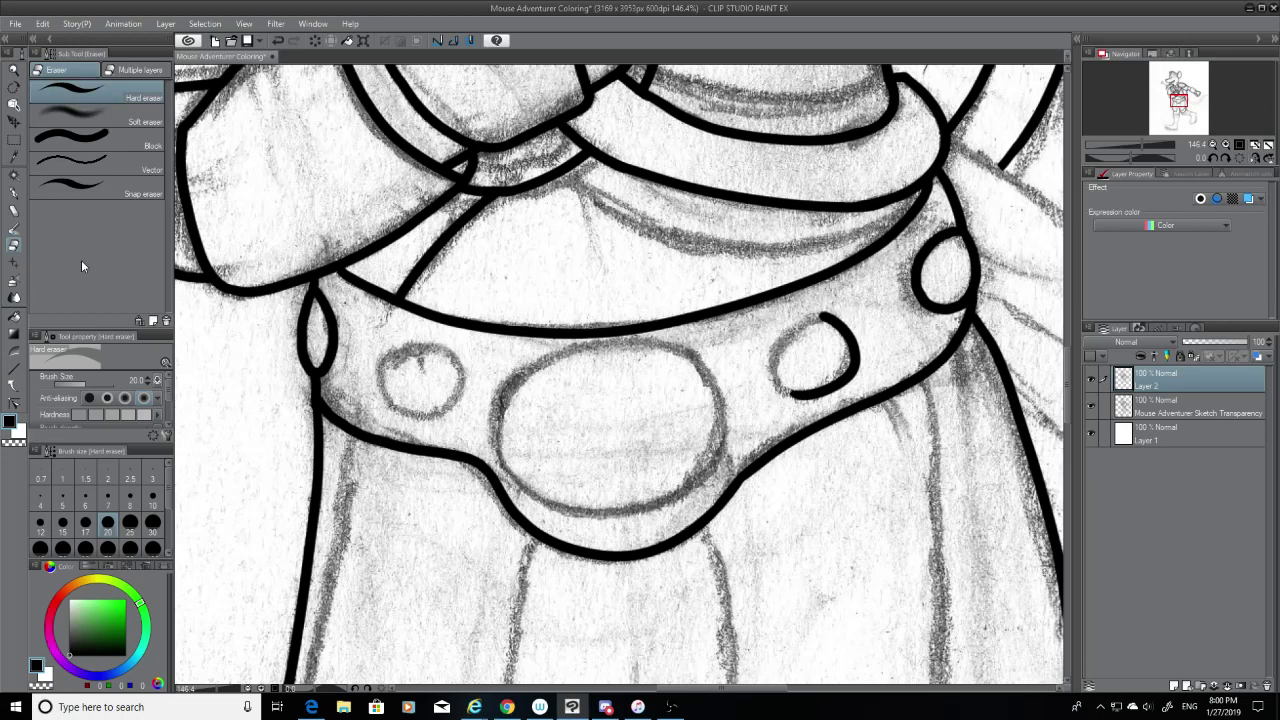
{"action": "left_click", "coordinate": [14, 192]}
{"action": "mouse_move", "coordinate": [828, 314]}
{"action": "left_mouse_down"}
{"action": "mouse_move", "coordinate": [775, 360]}
{"action": "mouse_move", "coordinate": [770, 376]}
{"action": "mouse_move", "coordinate": [795, 398]}
{"action": "mouse_move", "coordinate": [797, 328]}
{"action": "left_mouse_up"}
{"action": "key", "text": "ctrl+z"}
{"action": "key", "text": "ctrl+z"}
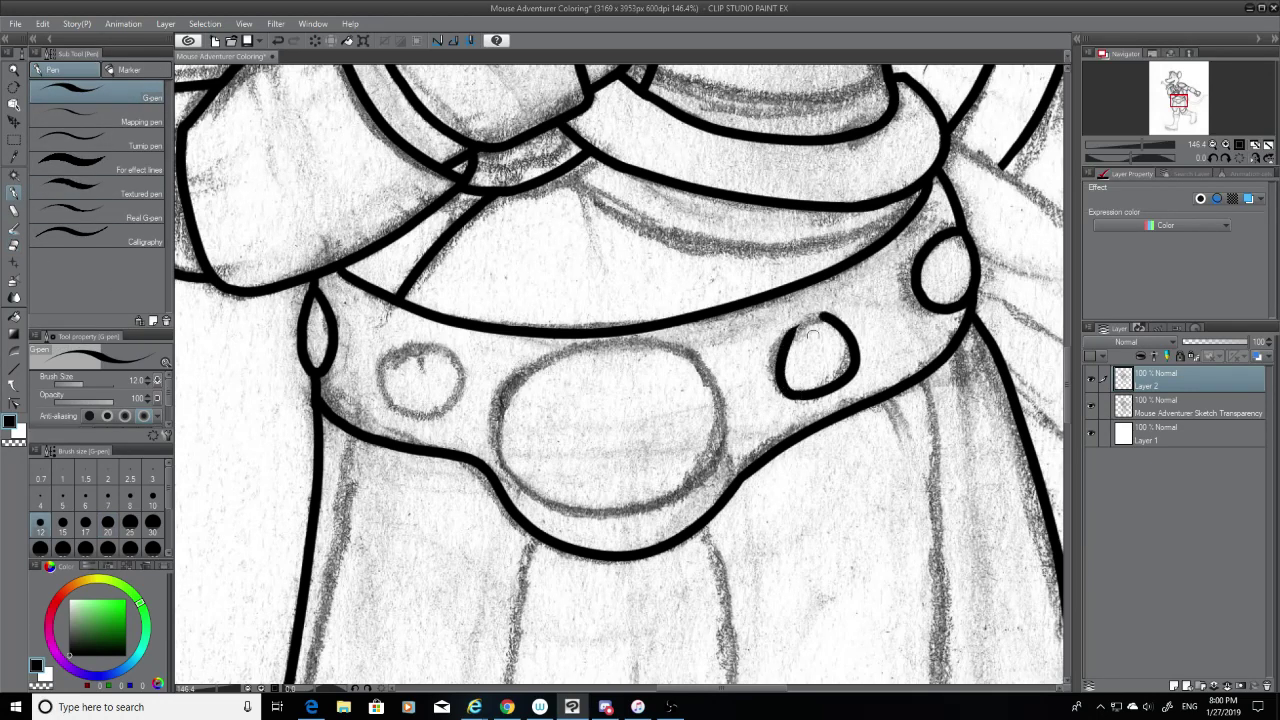
{"action": "key", "text": "ctrl+z"}
{"action": "mouse_move", "coordinate": [795, 394]}
{"action": "left_mouse_down"}
{"action": "mouse_move", "coordinate": [810, 319]}
{"action": "mouse_move", "coordinate": [782, 386]}
{"action": "left_mouse_up"}
{"action": "key", "text": "ctrl+z"}
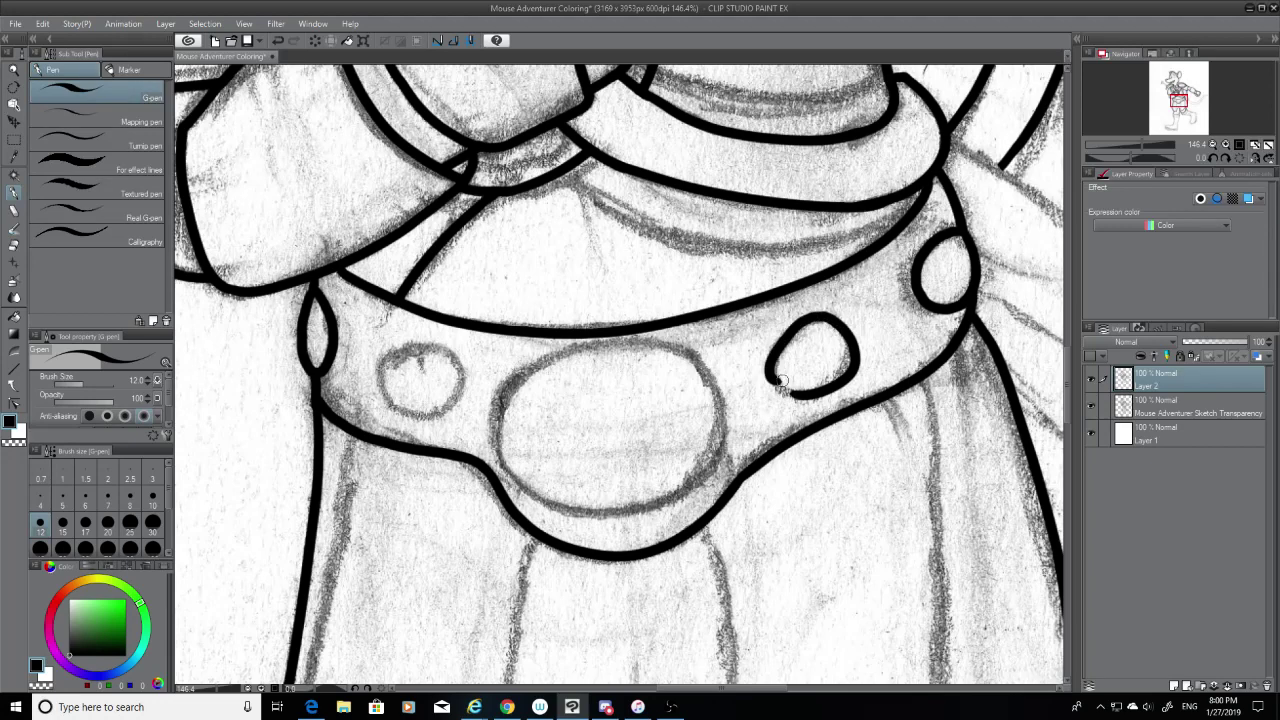
{"action": "key", "text": "ctrl+z"}
{"action": "mouse_move", "coordinate": [824, 314]}
{"action": "left_mouse_down"}
{"action": "mouse_move", "coordinate": [782, 390]}
{"action": "mouse_move", "coordinate": [797, 392]}
{"action": "mouse_move", "coordinate": [810, 316]}
{"action": "left_mouse_up"}
{"action": "key", "text": "ctrl+z"}
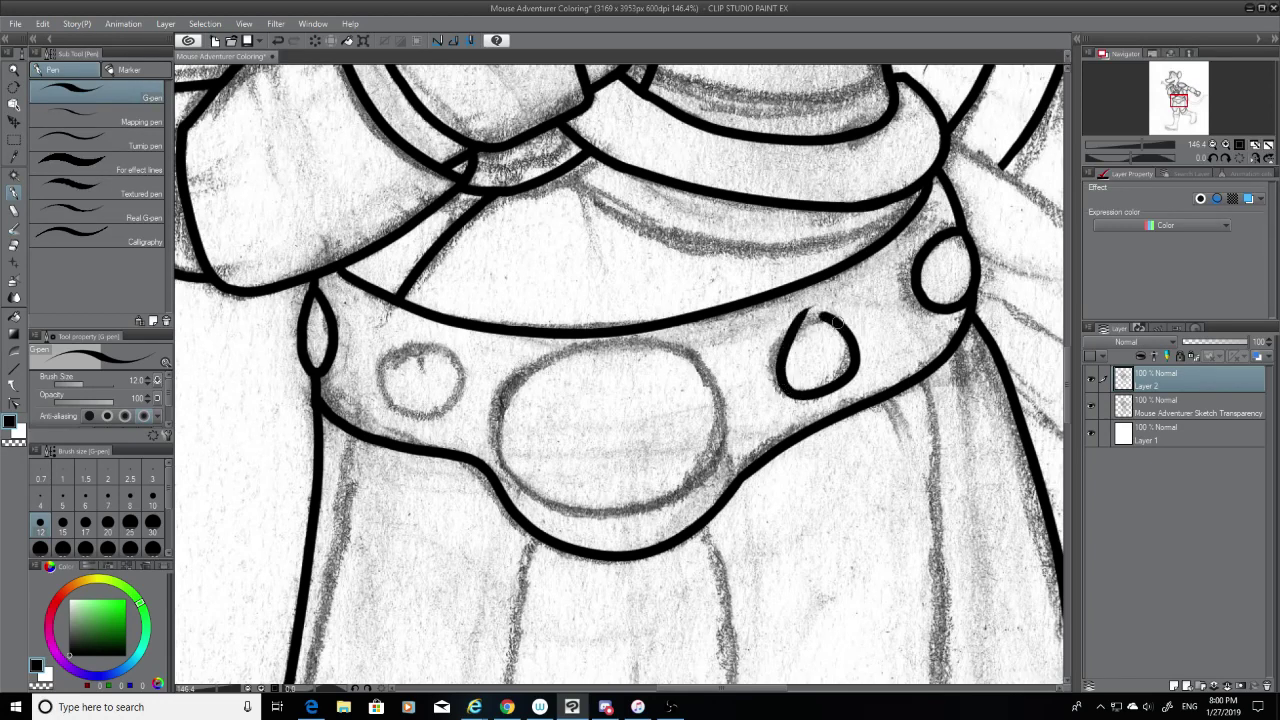
{"action": "key", "text": "ctrl+z"}
{"action": "left_click_drag", "start_coordinate": [795, 398], "coordinate": [816, 322]}
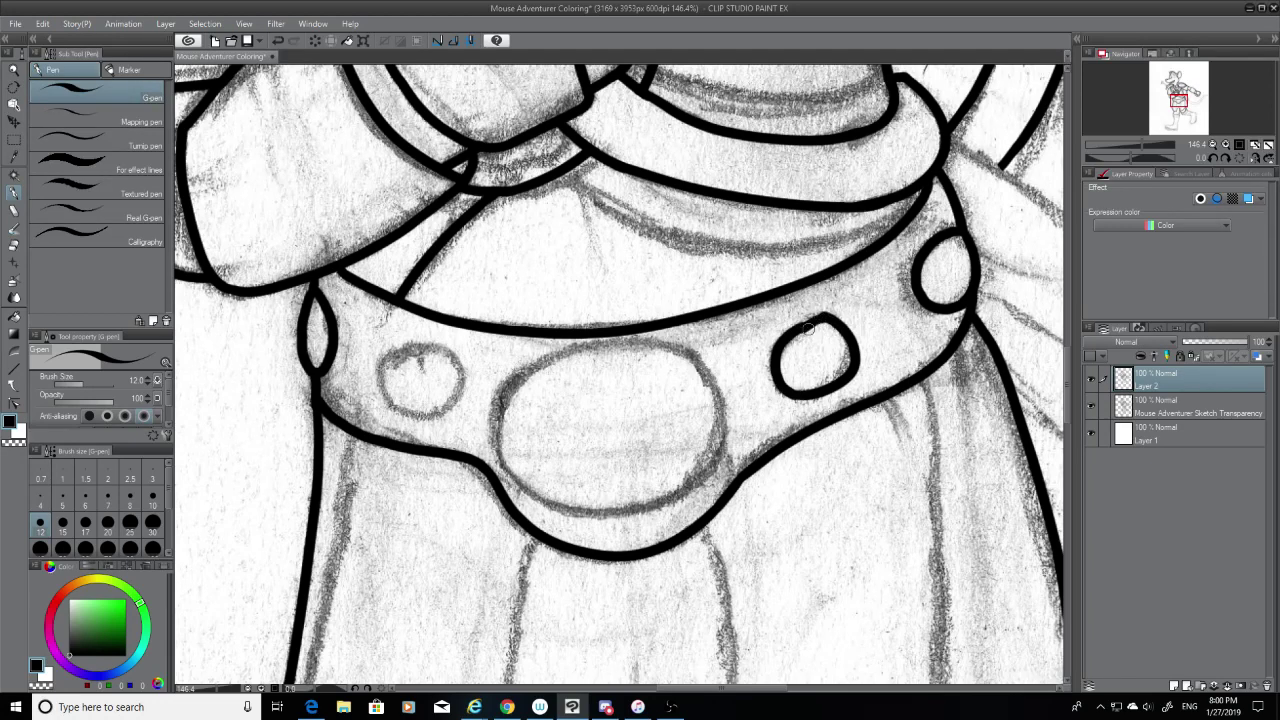
Step: Erase the stud's misaligned line at its upper inner side and re-ink that arc to close the round outline
{"action": "key", "text": "e"}
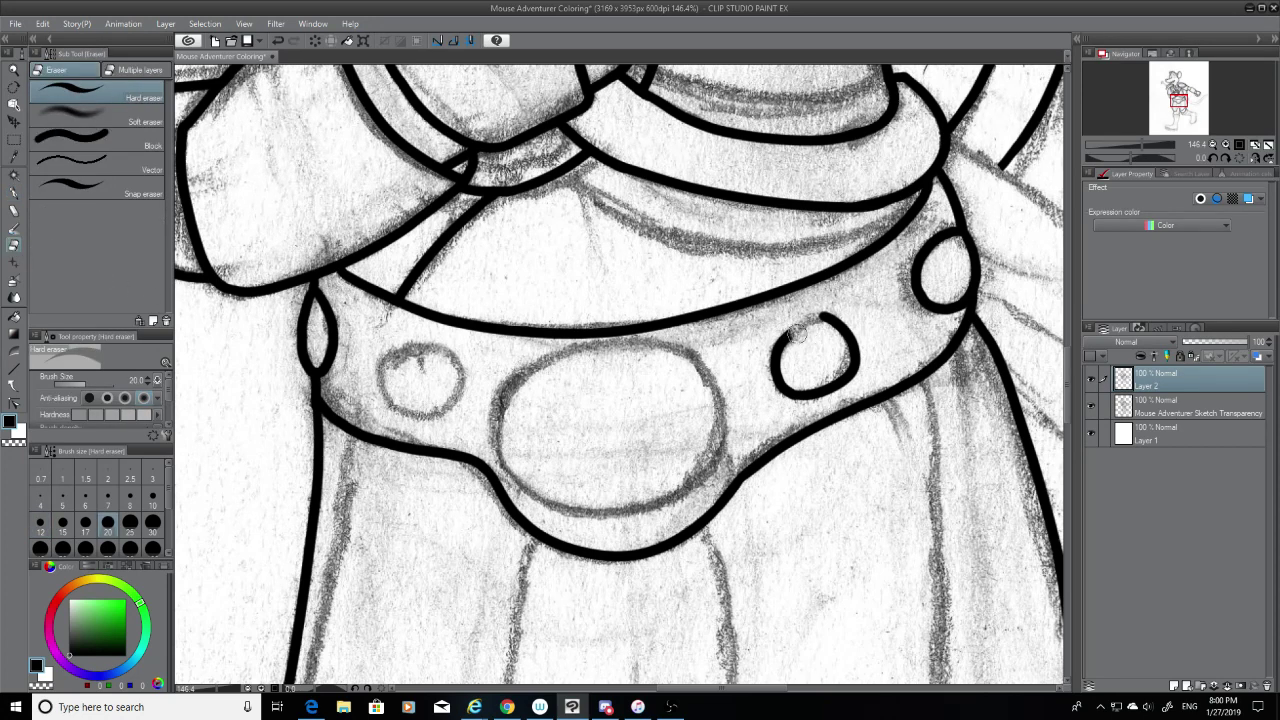
{"action": "left_click", "coordinate": [14, 193]}
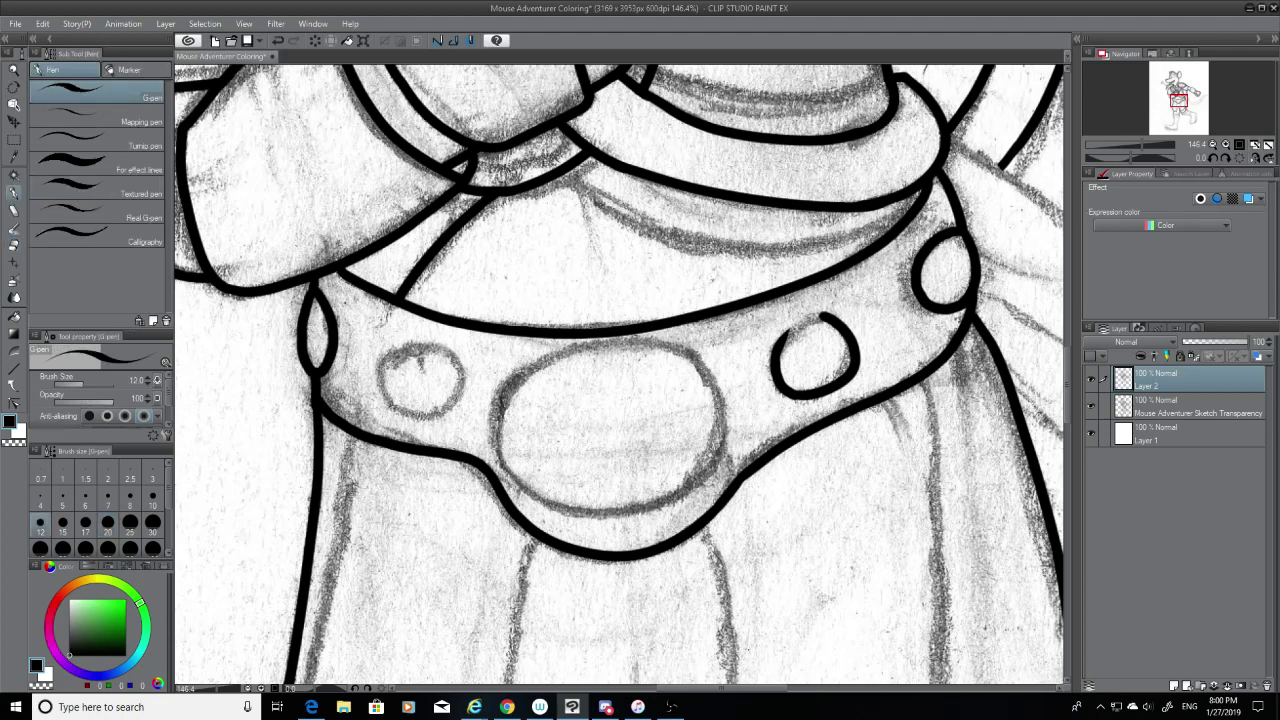
{"action": "mouse_move", "coordinate": [784, 334]}
{"action": "left_mouse_down"}
{"action": "mouse_move", "coordinate": [839, 314]}
{"action": "mouse_move", "coordinate": [787, 346]}
{"action": "mouse_move", "coordinate": [828, 318]}
{"action": "mouse_move", "coordinate": [784, 344]}
{"action": "mouse_move", "coordinate": [825, 319]}
{"action": "mouse_move", "coordinate": [808, 320]}
{"action": "mouse_move", "coordinate": [790, 346]}
{"action": "mouse_move", "coordinate": [828, 318]}
{"action": "mouse_move", "coordinate": [785, 342]}
{"action": "left_mouse_up"}
{"action": "key", "text": "ctrl+z"}
{"action": "key", "text": "ctrl+z"}
{"action": "key", "text": "ctrl+z"}
{"action": "key", "text": "ctrl+z"}
{"action": "key", "text": "ctrl+z"}
{"action": "key", "text": "ctrl+z"}
{"action": "key", "text": "ctrl+z"}
{"action": "key", "text": "ctrl+z"}
{"action": "key", "text": "ctrl+z"}
{"action": "key", "text": "ctrl+z"}
{"action": "key", "text": "XF86AudioLowerVolume"}
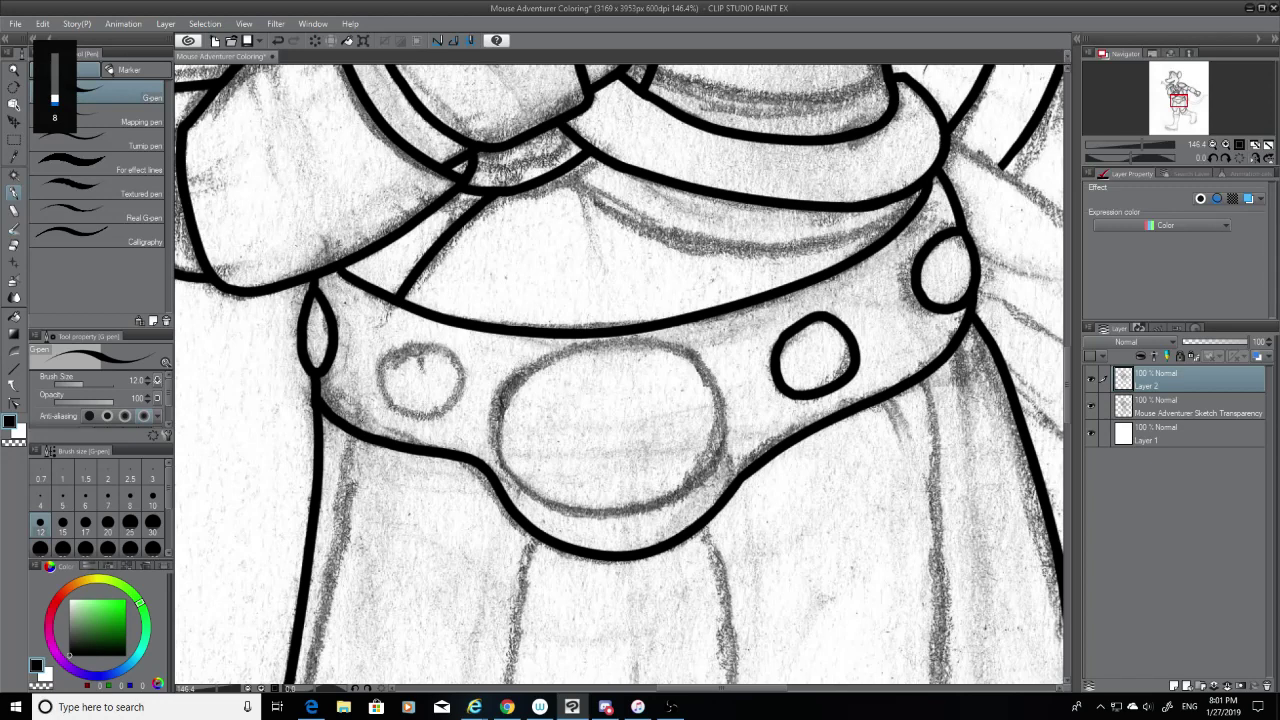
Step: Ink the buckle-facing half of the round stud between the narrow end stud and the central buckle
{"action": "left_click_drag", "start_coordinate": [372, 358], "coordinate": [424, 431]}
{"action": "key", "text": "ctrl+z"}
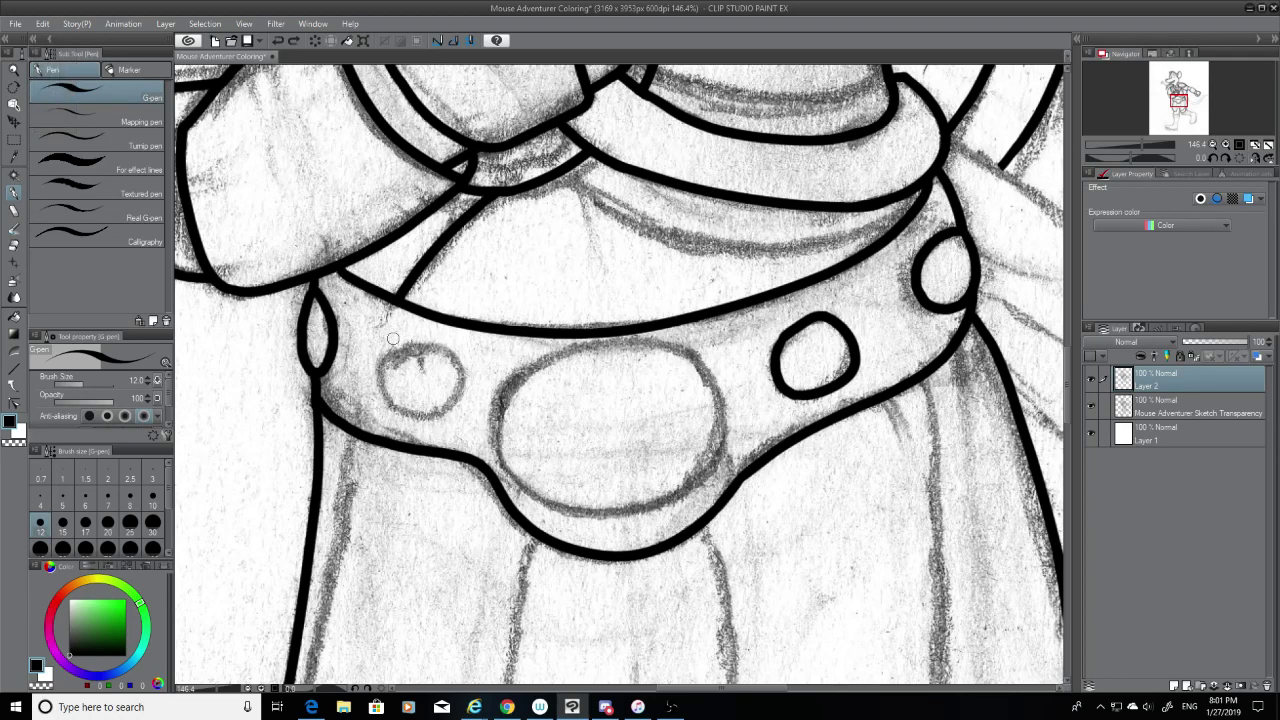
{"action": "mouse_move", "coordinate": [394, 339]}
{"action": "left_mouse_down"}
{"action": "mouse_move", "coordinate": [432, 420]}
{"action": "mouse_move", "coordinate": [452, 412]}
{"action": "left_mouse_up"}
{"action": "key", "text": "ctrl+z"}
{"action": "key", "text": "ctrl+z"}
{"action": "left_click_drag", "start_coordinate": [416, 344], "coordinate": [454, 414]}
{"action": "key", "text": "ctrl+z"}
{"action": "left_click_drag", "start_coordinate": [406, 346], "coordinate": [417, 412]}
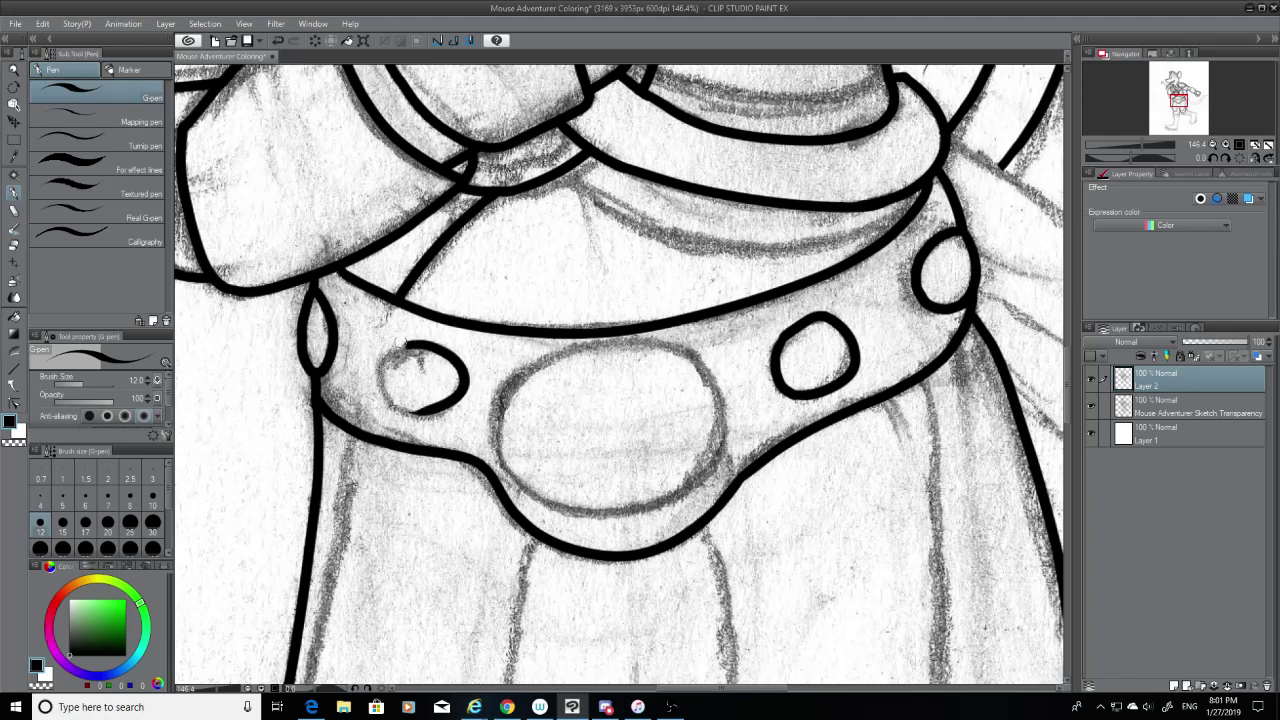
Step: Ink the other half of the round stud beside the narrow end stud to close its outline
{"action": "mouse_move", "coordinate": [408, 344]}
{"action": "left_mouse_down"}
{"action": "mouse_move", "coordinate": [394, 348]}
{"action": "mouse_move", "coordinate": [405, 408]}
{"action": "mouse_move", "coordinate": [390, 360]}
{"action": "mouse_move", "coordinate": [408, 412]}
{"action": "left_mouse_up"}
{"action": "key", "text": "ctrl+z"}
{"action": "key", "text": "ctrl+z"}
{"action": "key", "text": "ctrl+z"}
{"action": "left_click_drag", "start_coordinate": [412, 342], "coordinate": [415, 411]}
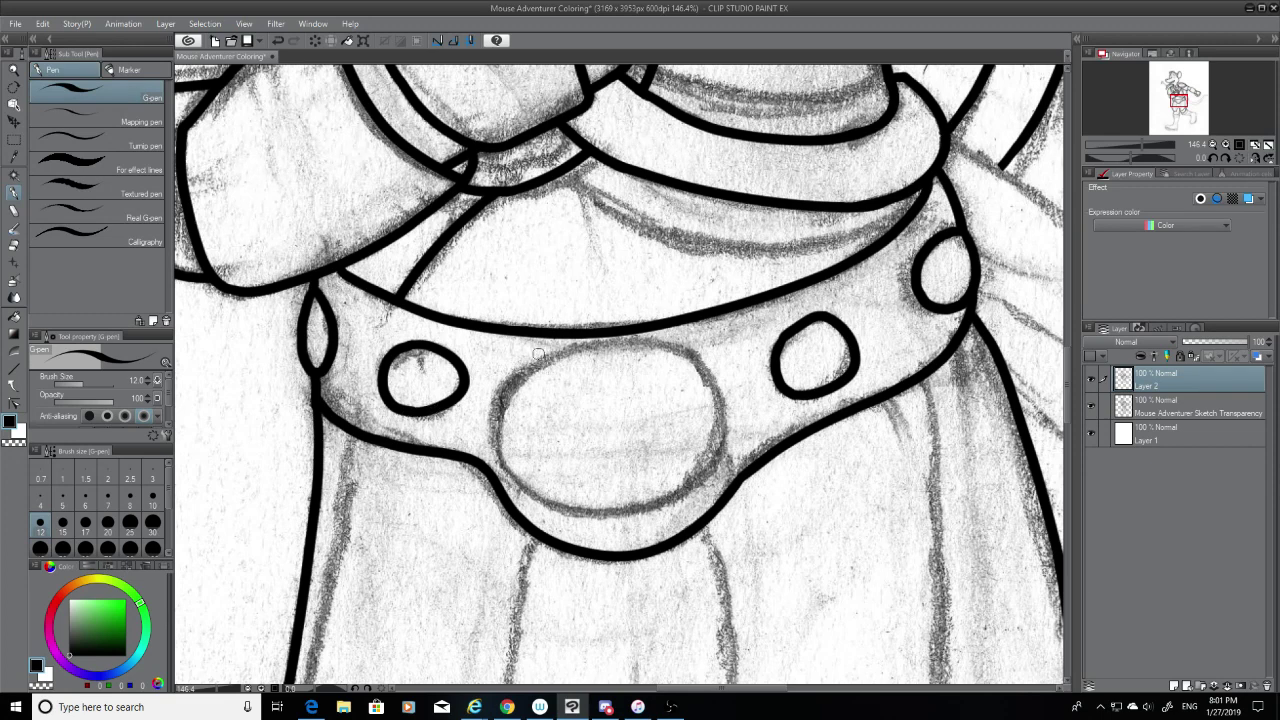
Step: Ink the side of the large oval buckle that faces the larger end stud, repeating the curve until it follows the sketch
{"action": "mouse_move", "coordinate": [538, 354]}
{"action": "left_mouse_down"}
{"action": "mouse_move", "coordinate": [589, 348]}
{"action": "mouse_move", "coordinate": [685, 460]}
{"action": "left_mouse_up"}
{"action": "key", "text": "ctrl+z"}
{"action": "left_click_drag", "start_coordinate": [575, 342], "coordinate": [695, 505]}
{"action": "key", "text": "ctrl+z"}
{"action": "left_click_drag", "start_coordinate": [592, 347], "coordinate": [625, 490]}
{"action": "key", "text": "ctrl+z"}
{"action": "mouse_move", "coordinate": [600, 340]}
{"action": "left_mouse_down"}
{"action": "mouse_move", "coordinate": [672, 352]}
{"action": "mouse_move", "coordinate": [593, 516]}
{"action": "left_mouse_up"}
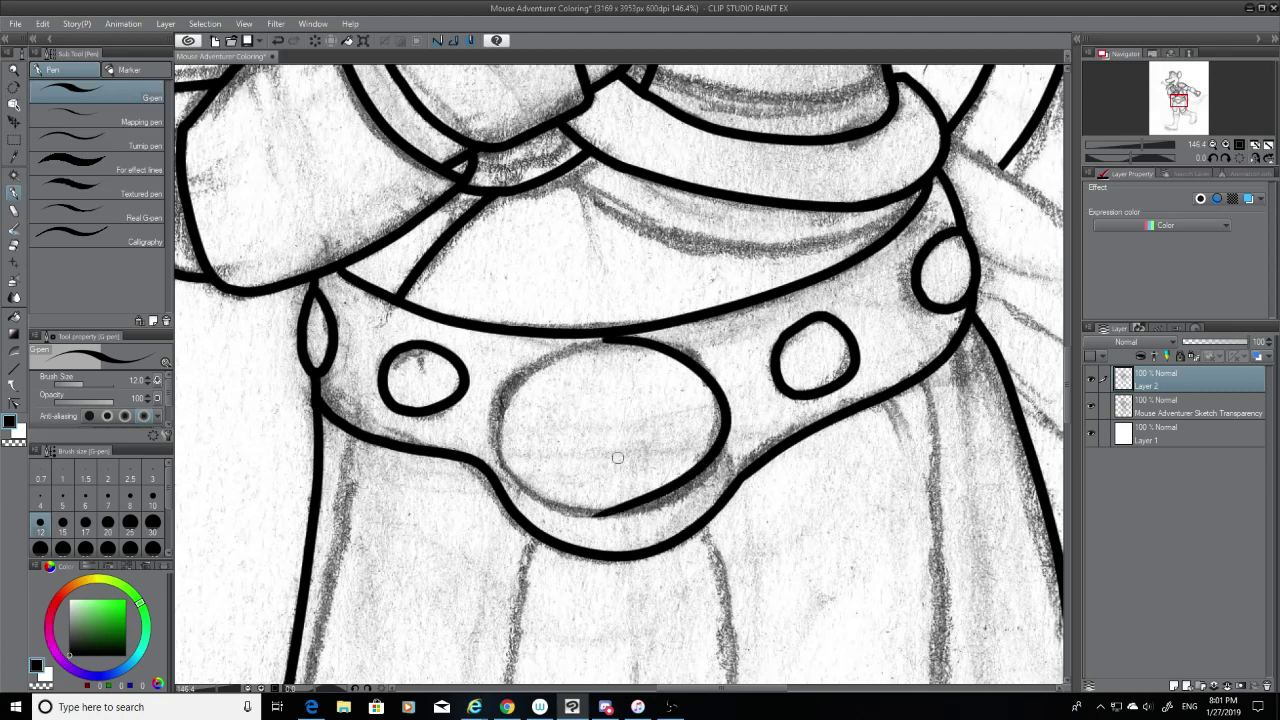
{"action": "key", "text": "ctrl+z"}
{"action": "mouse_move", "coordinate": [620, 340]}
{"action": "left_mouse_down"}
{"action": "mouse_move", "coordinate": [610, 498]}
{"action": "mouse_move", "coordinate": [652, 342]}
{"action": "mouse_move", "coordinate": [605, 506]}
{"action": "left_mouse_up"}
{"action": "key", "text": "ctrl+z"}
{"action": "key", "text": "ctrl+z"}
{"action": "mouse_move", "coordinate": [666, 346]}
{"action": "left_mouse_down"}
{"action": "mouse_move", "coordinate": [682, 356]}
{"action": "mouse_move", "coordinate": [610, 505]}
{"action": "left_mouse_up"}
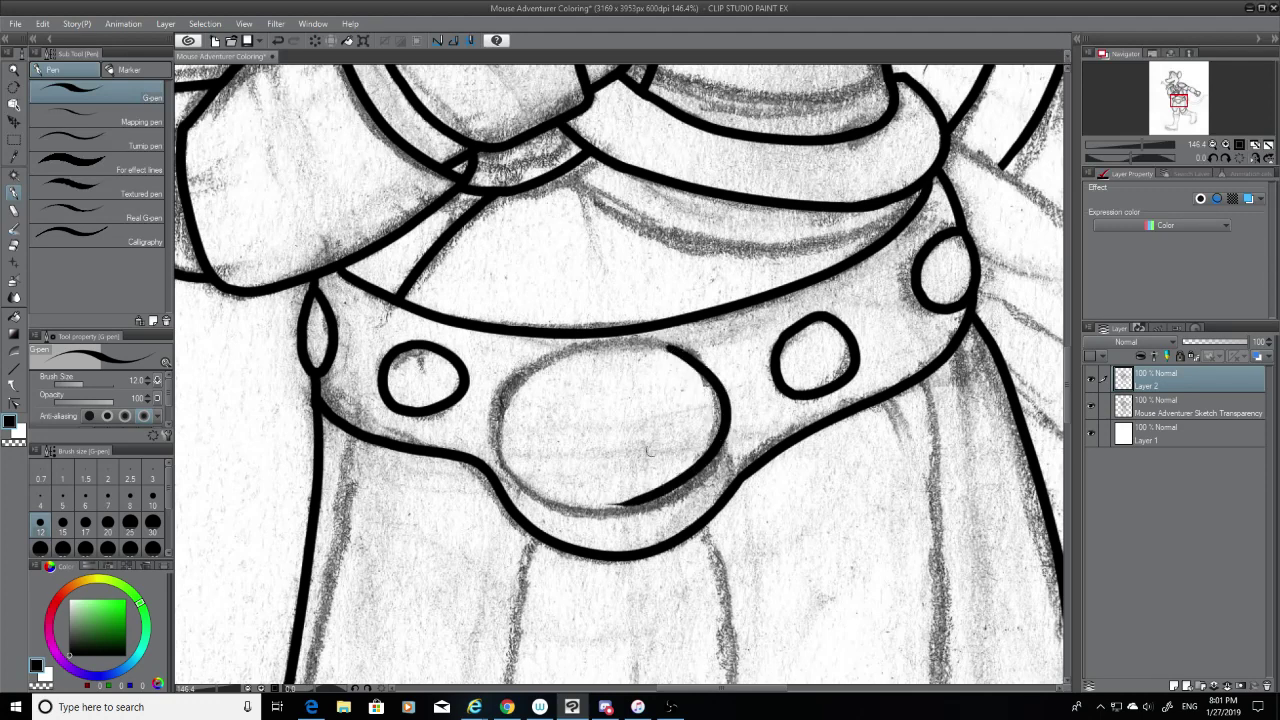
Step: Ink the buckle's top edge, then erase its overshooting tail and the tapered lower line end with the sketch hidden
{"action": "left_click_drag", "start_coordinate": [668, 352], "coordinate": [481, 378]}
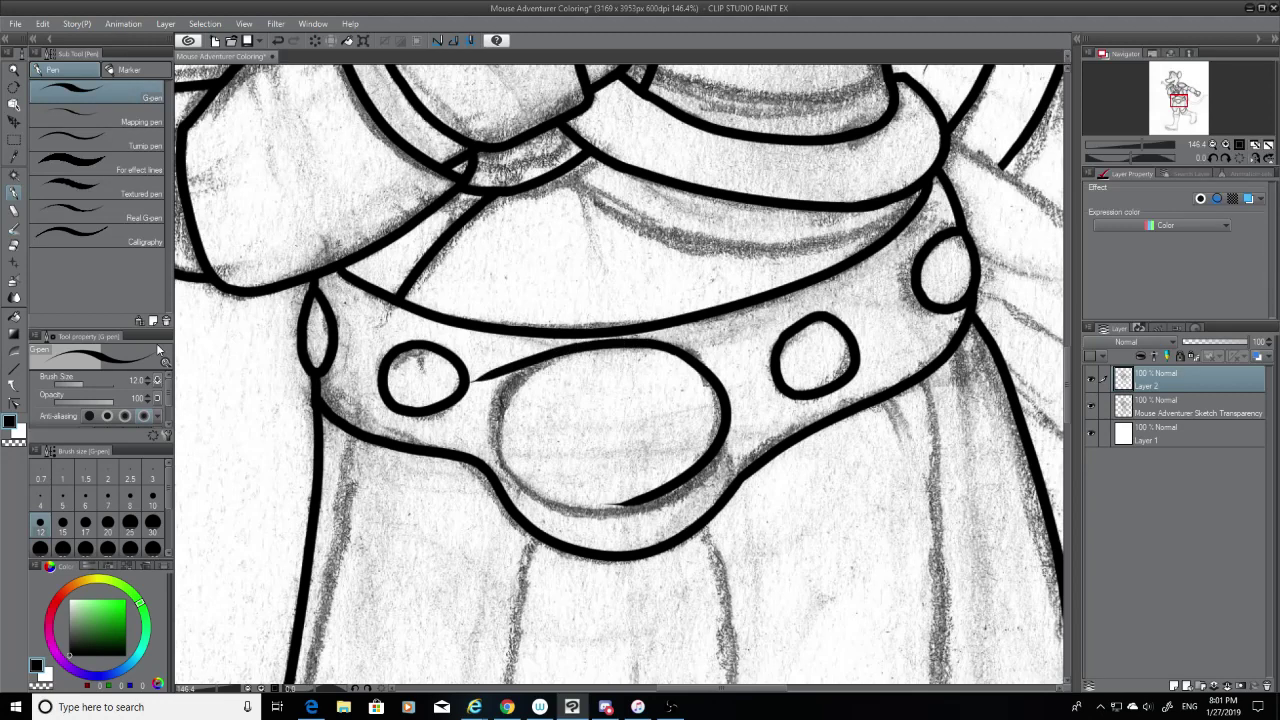
{"action": "left_click", "coordinate": [13, 245]}
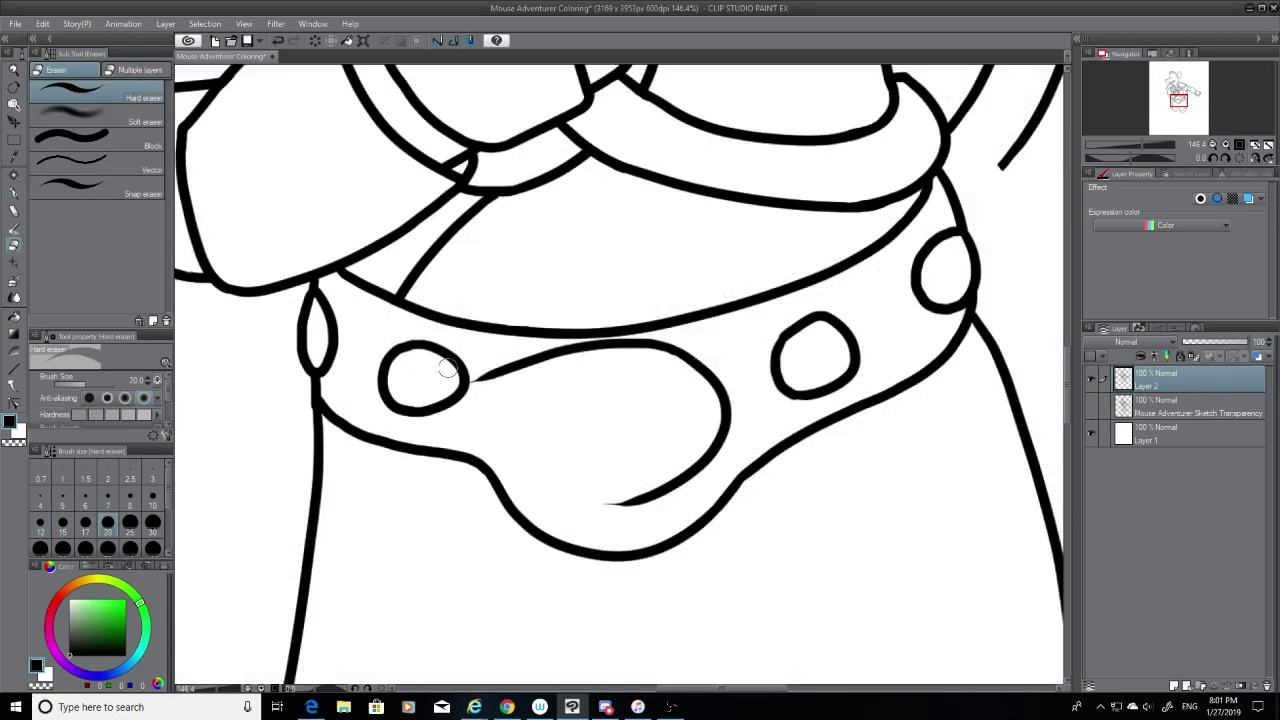
{"action": "mouse_move", "coordinate": [479, 366]}
{"action": "left_mouse_down"}
{"action": "mouse_move", "coordinate": [480, 391]}
{"action": "mouse_move", "coordinate": [558, 348]}
{"action": "left_mouse_up"}
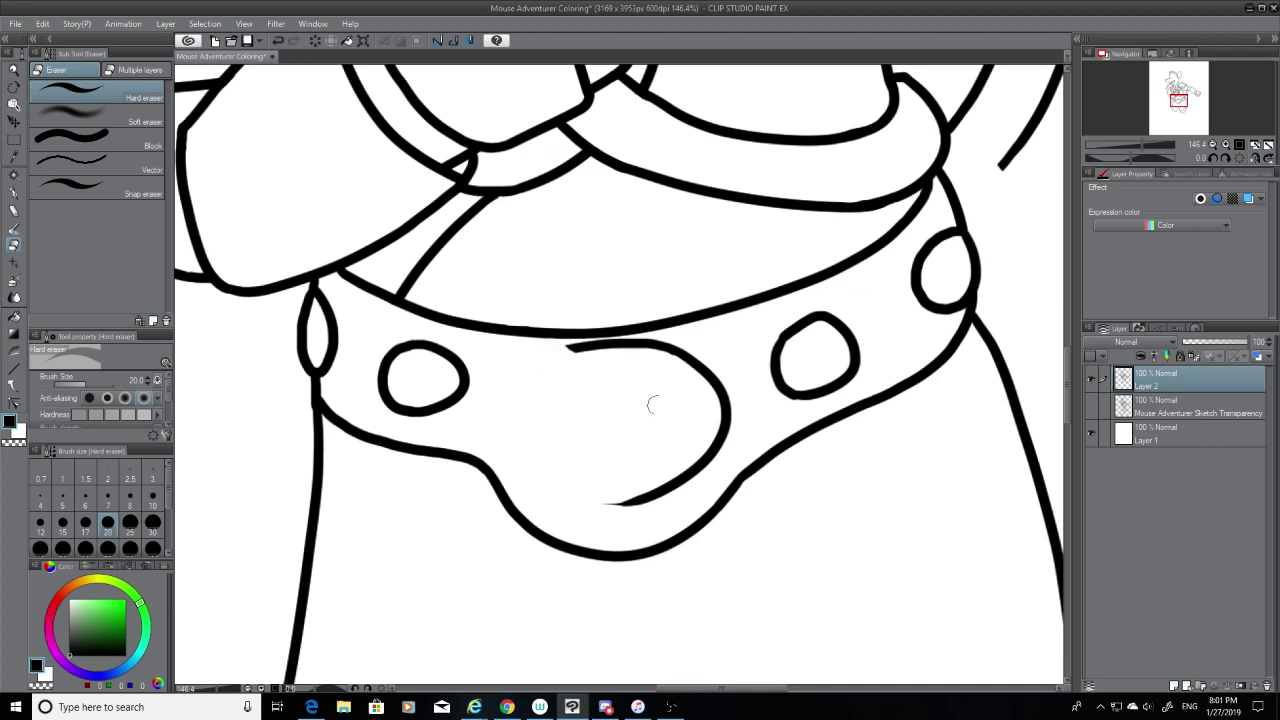
{"action": "mouse_move", "coordinate": [617, 491]}
{"action": "left_mouse_down"}
{"action": "mouse_move", "coordinate": [629, 517]}
{"action": "mouse_move", "coordinate": [608, 503]}
{"action": "left_mouse_up"}
{"action": "left_click", "coordinate": [1090, 405]}
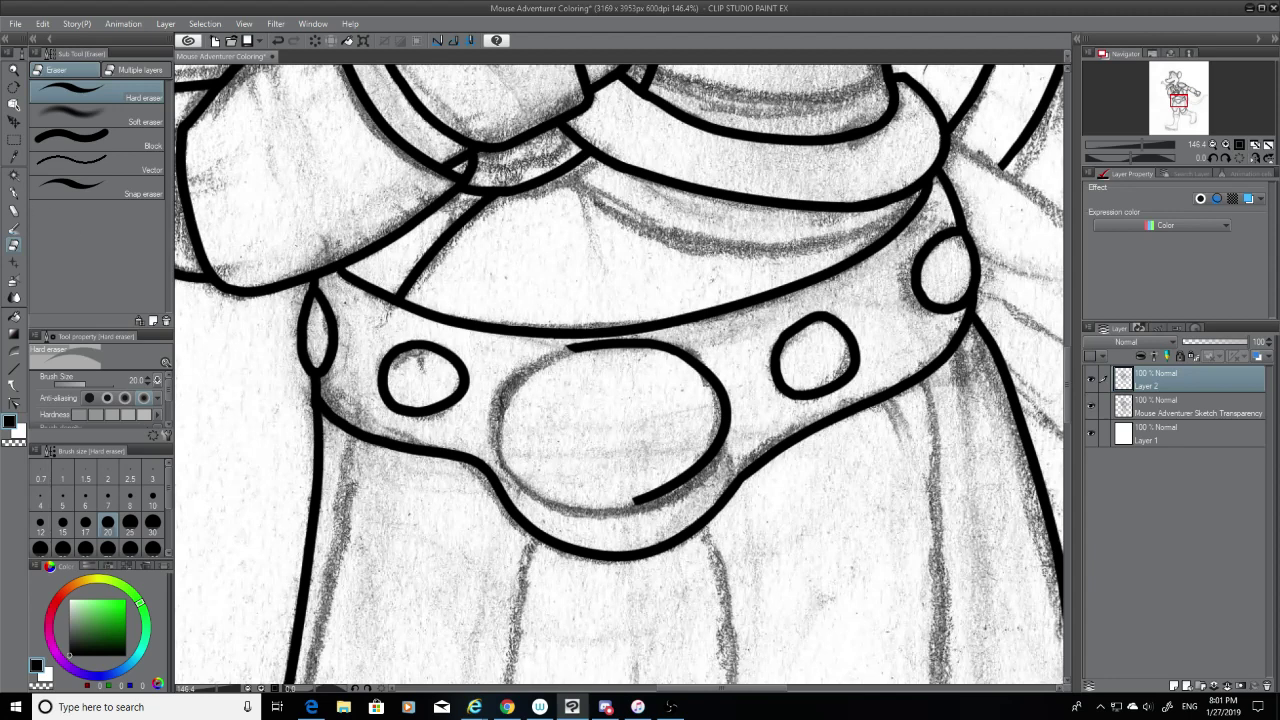
Step: Ink the remaining side of the oval buckle with the G-pen, joining the top edge to the lower line end
{"action": "left_click", "coordinate": [14, 192]}
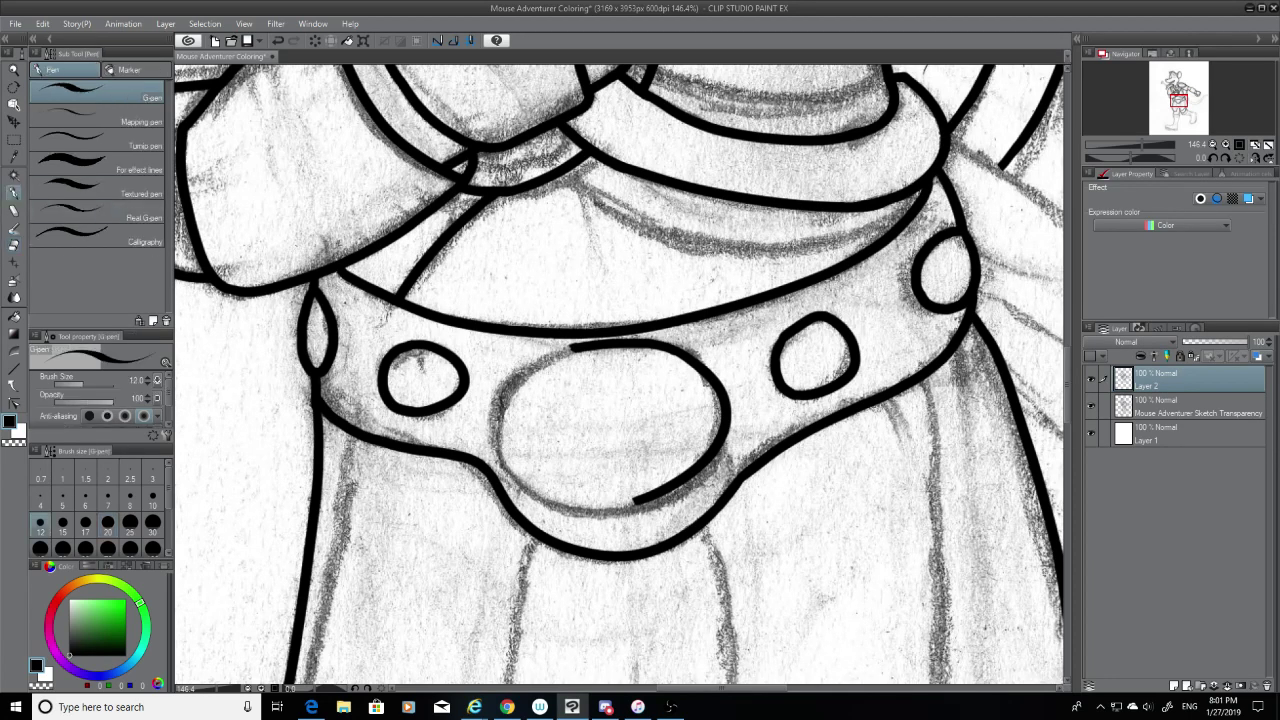
{"action": "mouse_move", "coordinate": [577, 345]}
{"action": "left_mouse_down"}
{"action": "mouse_move", "coordinate": [550, 359]}
{"action": "mouse_move", "coordinate": [587, 490]}
{"action": "left_mouse_up"}
{"action": "key", "text": "ctrl+z"}
{"action": "mouse_move", "coordinate": [584, 345]}
{"action": "left_mouse_down"}
{"action": "mouse_move", "coordinate": [530, 373]}
{"action": "mouse_move", "coordinate": [606, 525]}
{"action": "mouse_move", "coordinate": [638, 523]}
{"action": "left_mouse_up"}
{"action": "key", "text": "ctrl+z"}
{"action": "mouse_move", "coordinate": [577, 345]}
{"action": "left_mouse_down"}
{"action": "mouse_move", "coordinate": [491, 435]}
{"action": "mouse_move", "coordinate": [638, 520]}
{"action": "left_mouse_up"}
{"action": "key", "text": "ctrl+z"}
{"action": "mouse_move", "coordinate": [577, 347]}
{"action": "left_mouse_down"}
{"action": "mouse_move", "coordinate": [634, 502]}
{"action": "mouse_move", "coordinate": [600, 503]}
{"action": "left_mouse_up"}
{"action": "key", "text": "ctrl+z"}
{"action": "key", "text": "ctrl+z"}
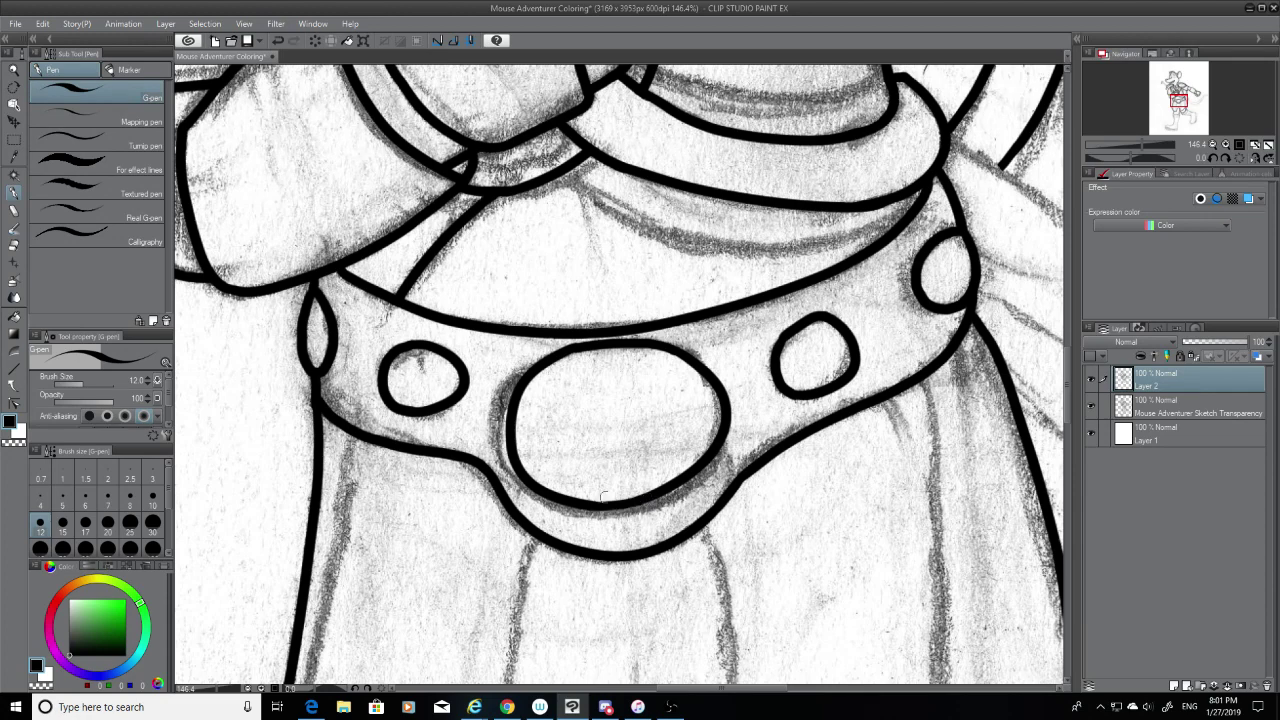
Step: Hide the sketch layer and smooth the rough joint along the top of the buckle's outline
{"action": "left_click", "coordinate": [1092, 406]}
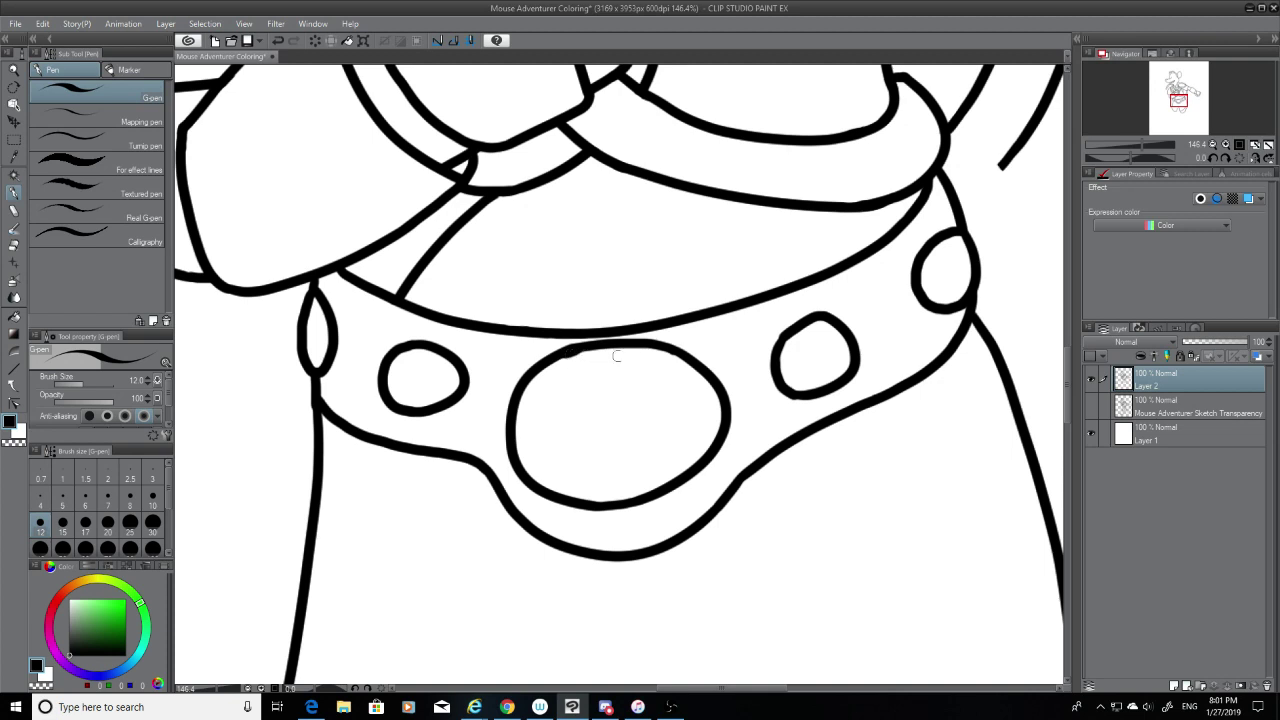
{"action": "key", "text": "ctrl+z"}
{"action": "left_click_drag", "start_coordinate": [674, 348], "coordinate": [693, 364]}
{"action": "left_click_drag", "start_coordinate": [586, 347], "coordinate": [557, 364]}
{"action": "key", "text": "ctrl+z"}
{"action": "key", "text": "ctrl+z"}
{"action": "key", "text": "ctrl+z"}
{"action": "mouse_move", "coordinate": [795, 393]}
{"action": "left_mouse_down"}
{"action": "mouse_move", "coordinate": [826, 394]}
{"action": "mouse_move", "coordinate": [790, 385]}
{"action": "left_mouse_up"}
{"action": "key", "text": "ctrl+z"}
{"action": "key", "text": "ctrl+z"}
{"action": "key", "text": "ctrl+z"}
{"action": "key", "text": "ctrl+z"}
{"action": "key", "text": "ctrl+z"}
{"action": "key", "text": "ctrl+z"}
{"action": "left_click", "coordinate": [20, 250]}
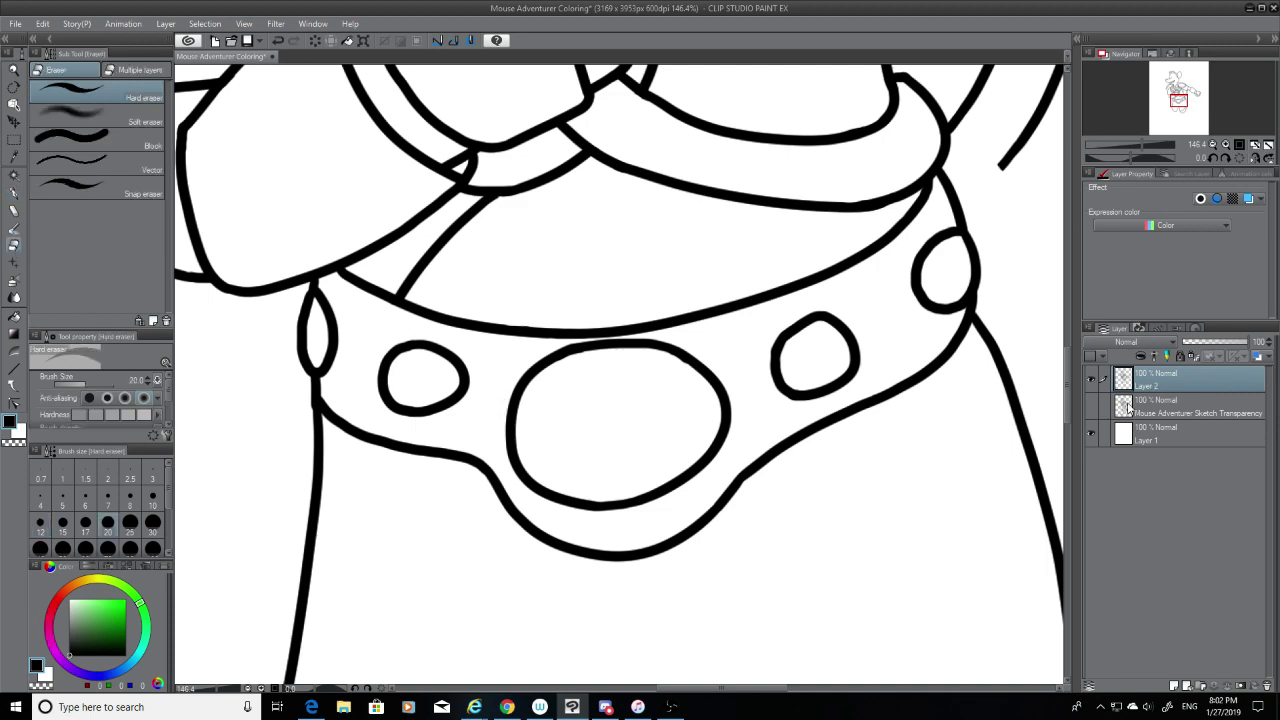
Step: Show the sketch layer again and ink the tail's upper edge from the belt's end stud through its low bend with the G-pen
{"action": "mouse_move", "coordinate": [1066, 377]}
{"action": "left_mouse_down"}
{"action": "mouse_move", "coordinate": [1068, 251]}
{"action": "mouse_move", "coordinate": [1070, 420]}
{"action": "mouse_move", "coordinate": [1067, 372]}
{"action": "left_mouse_up"}
{"action": "left_click", "coordinate": [1091, 405]}
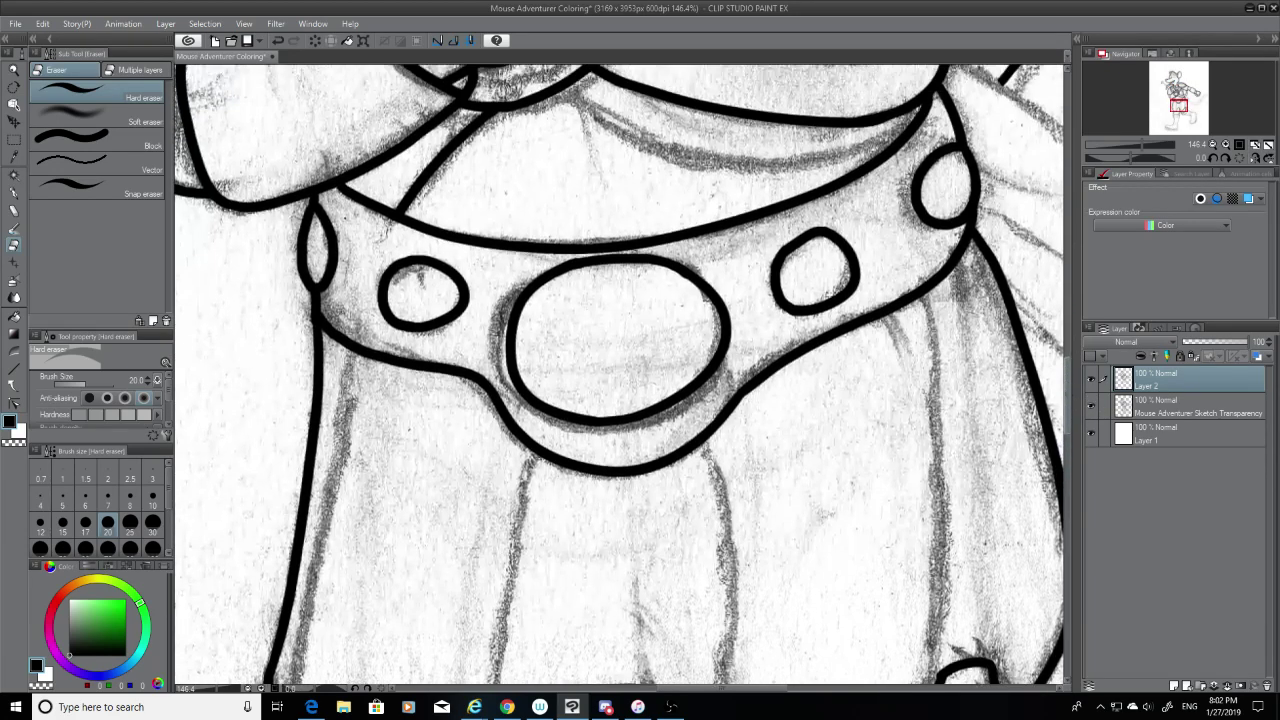
{"action": "left_click_drag", "start_coordinate": [769, 691], "coordinate": [870, 697]}
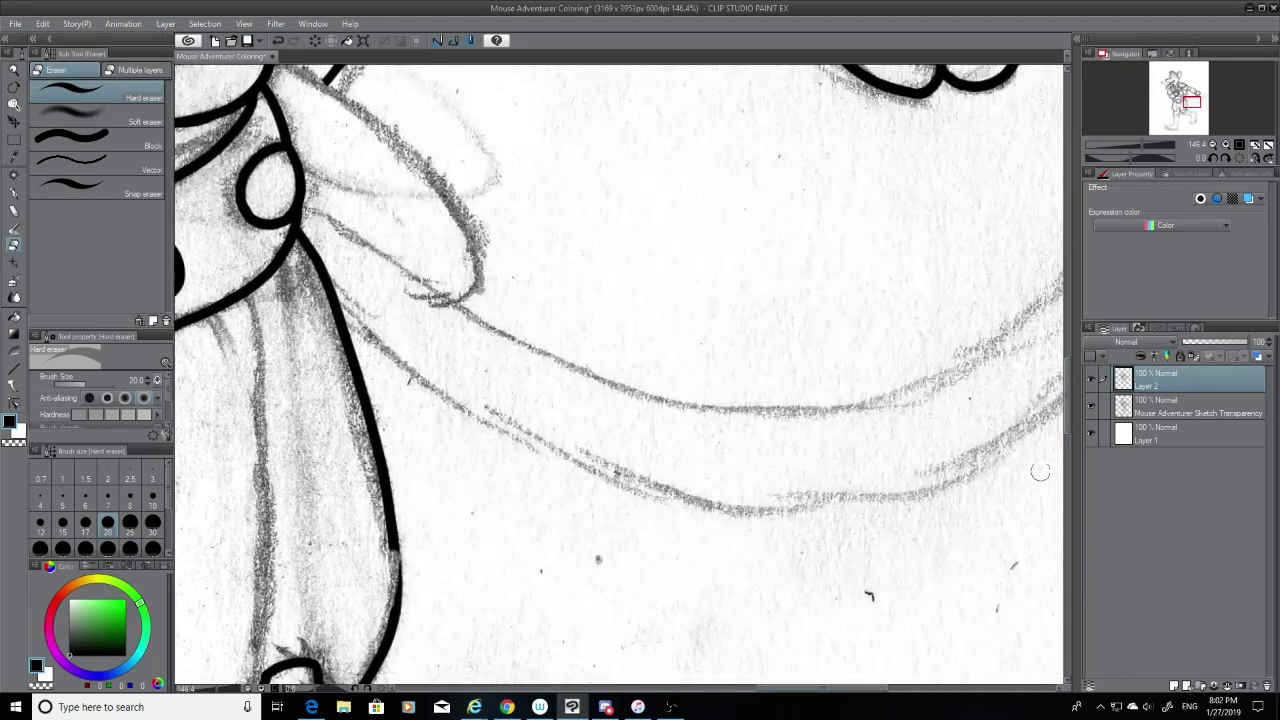
{"action": "left_click_drag", "start_coordinate": [1068, 420], "coordinate": [1068, 405]}
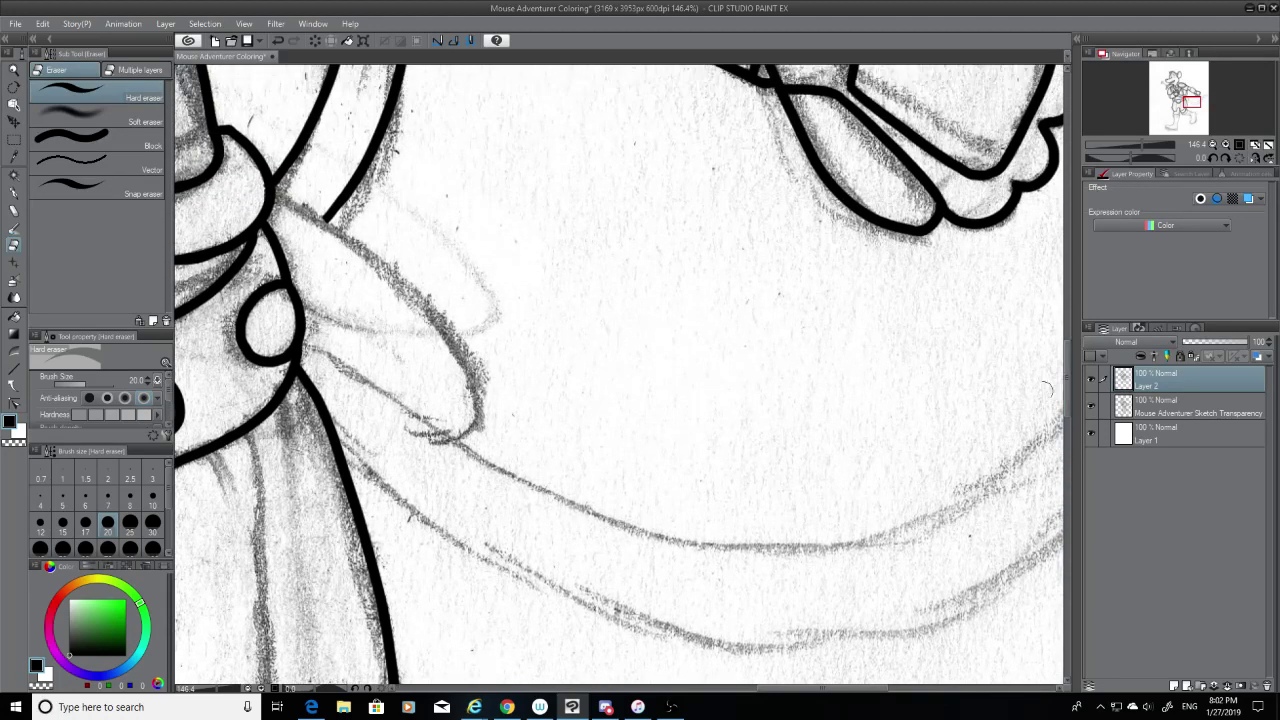
{"action": "left_click", "coordinate": [15, 193]}
{"action": "mouse_move", "coordinate": [302, 340]}
{"action": "left_mouse_down"}
{"action": "mouse_move", "coordinate": [530, 493]}
{"action": "mouse_move", "coordinate": [1100, 563]}
{"action": "left_mouse_up"}
{"action": "key", "text": "ctrl+z"}
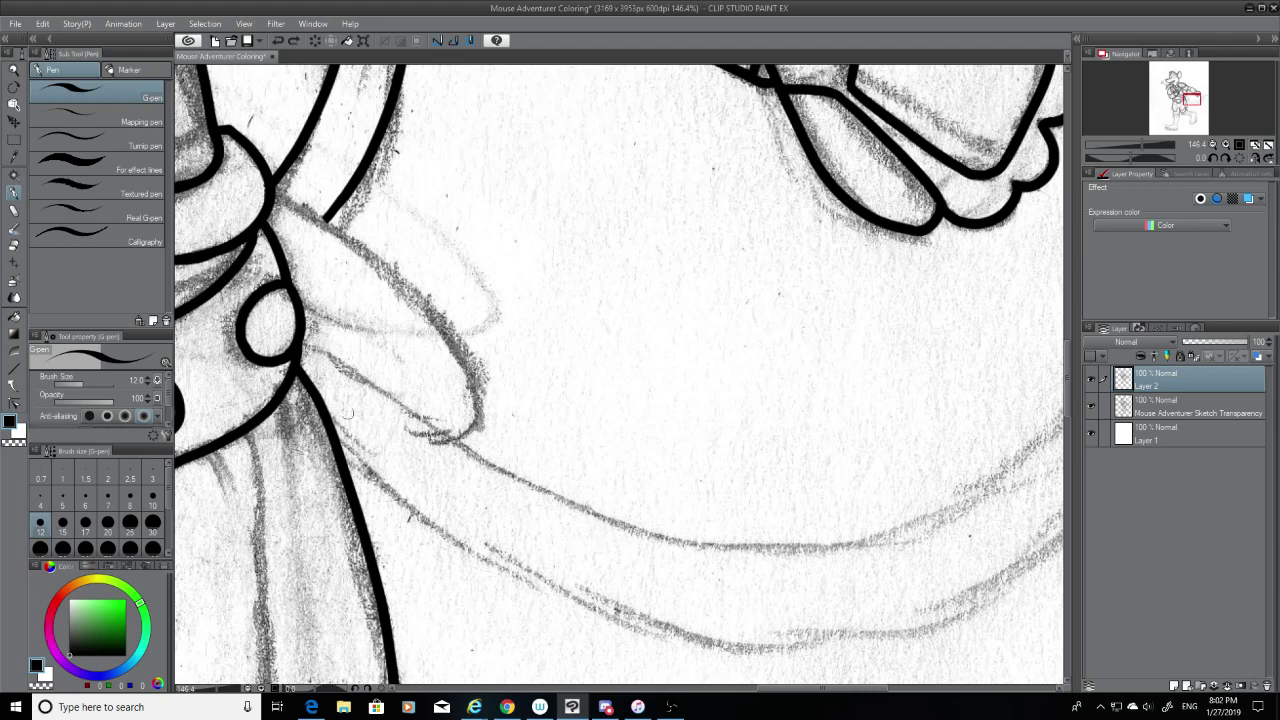
{"action": "mouse_move", "coordinate": [311, 355]}
{"action": "left_mouse_down"}
{"action": "mouse_move", "coordinate": [743, 560]}
{"action": "mouse_move", "coordinate": [964, 528]}
{"action": "left_mouse_up"}
{"action": "key", "text": "ctrl+z"}
{"action": "mouse_move", "coordinate": [311, 345]}
{"action": "left_mouse_down"}
{"action": "mouse_move", "coordinate": [863, 543]}
{"action": "mouse_move", "coordinate": [1064, 490]}
{"action": "left_mouse_up"}
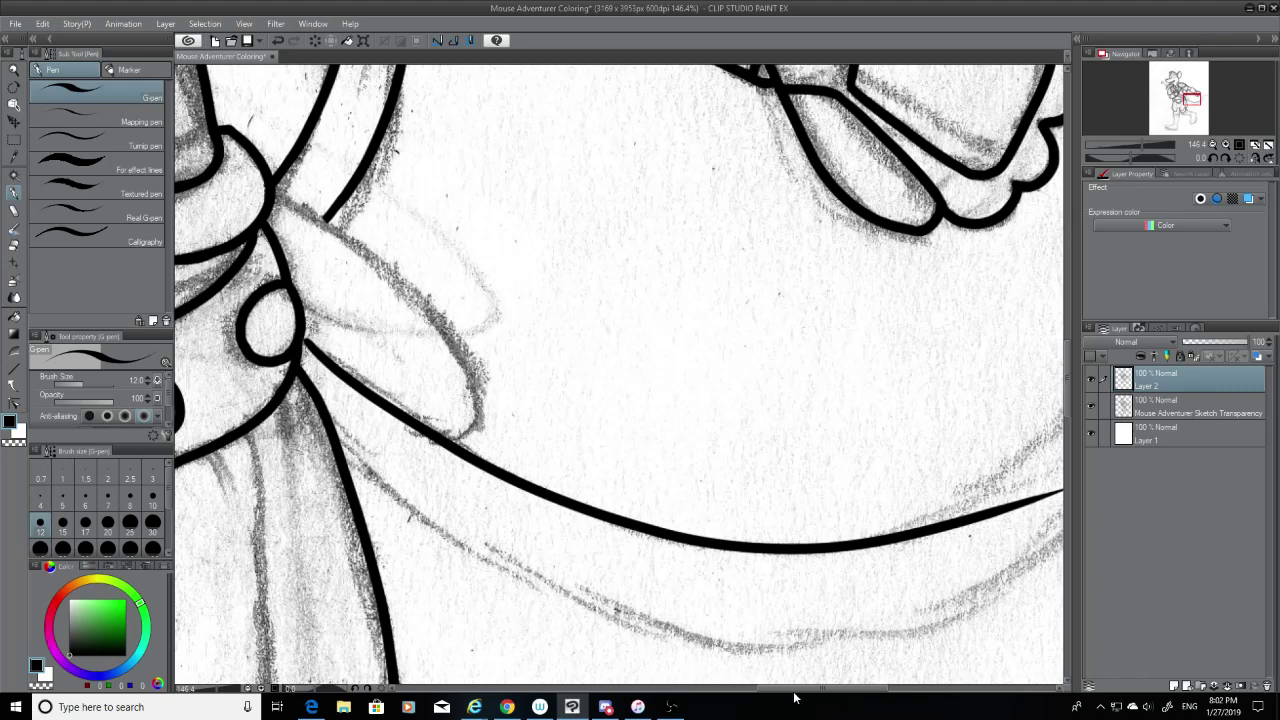
Step: Erase the straying, tapered end of the tail's upper line back to its low bend and check it with the sketch hidden
{"action": "left_click_drag", "start_coordinate": [891, 685], "coordinate": [890, 685]}
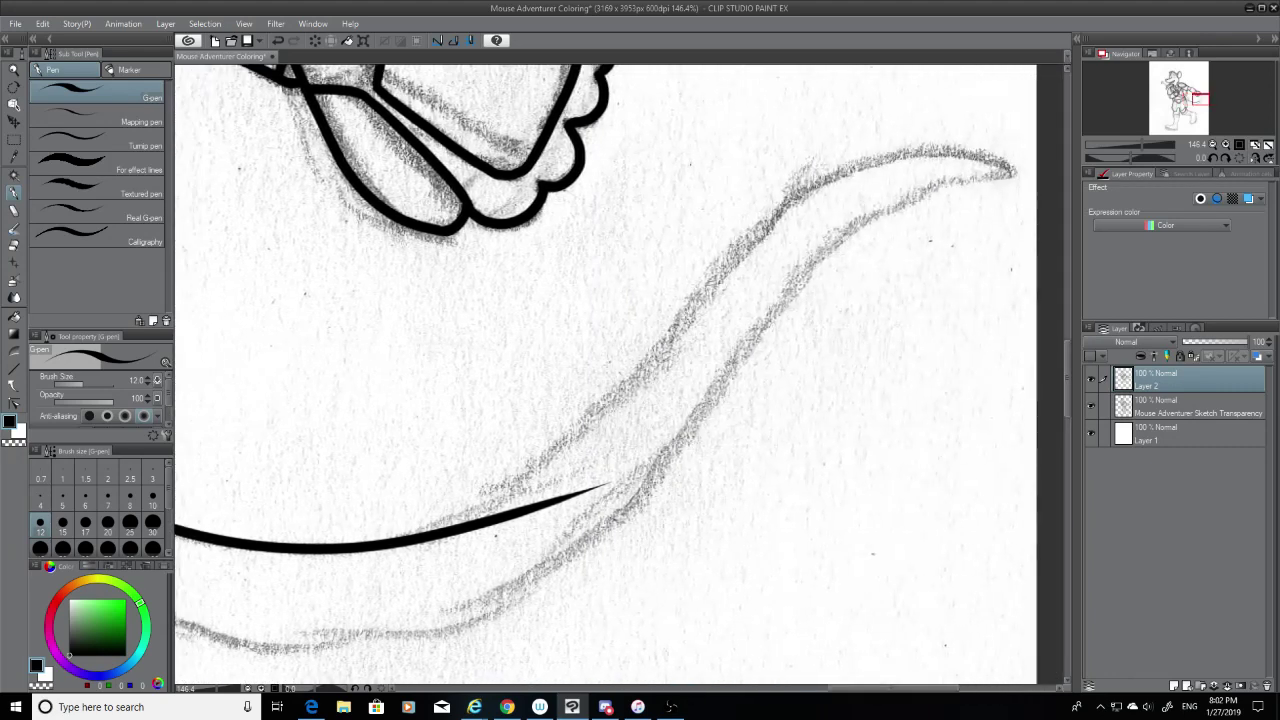
{"action": "left_click", "coordinate": [14, 246]}
{"action": "left_click_drag", "start_coordinate": [629, 463], "coordinate": [470, 528]}
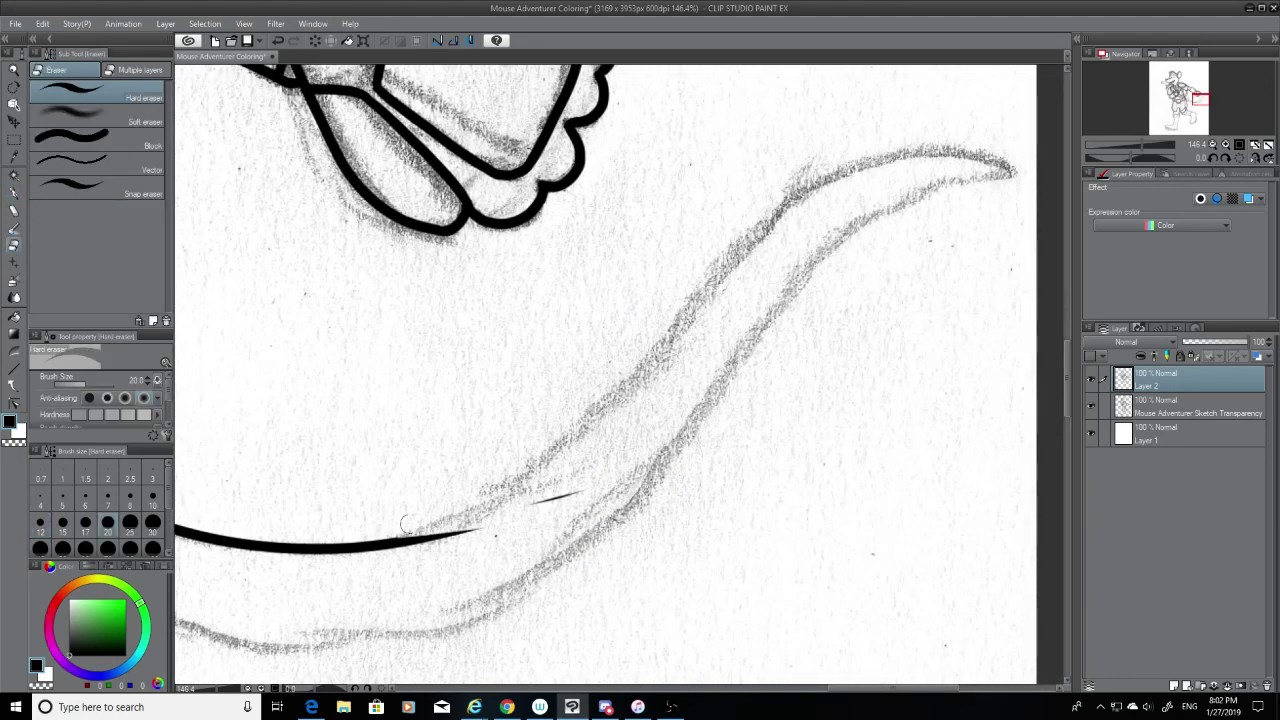
{"action": "left_click_drag", "start_coordinate": [565, 495], "coordinate": [406, 541]}
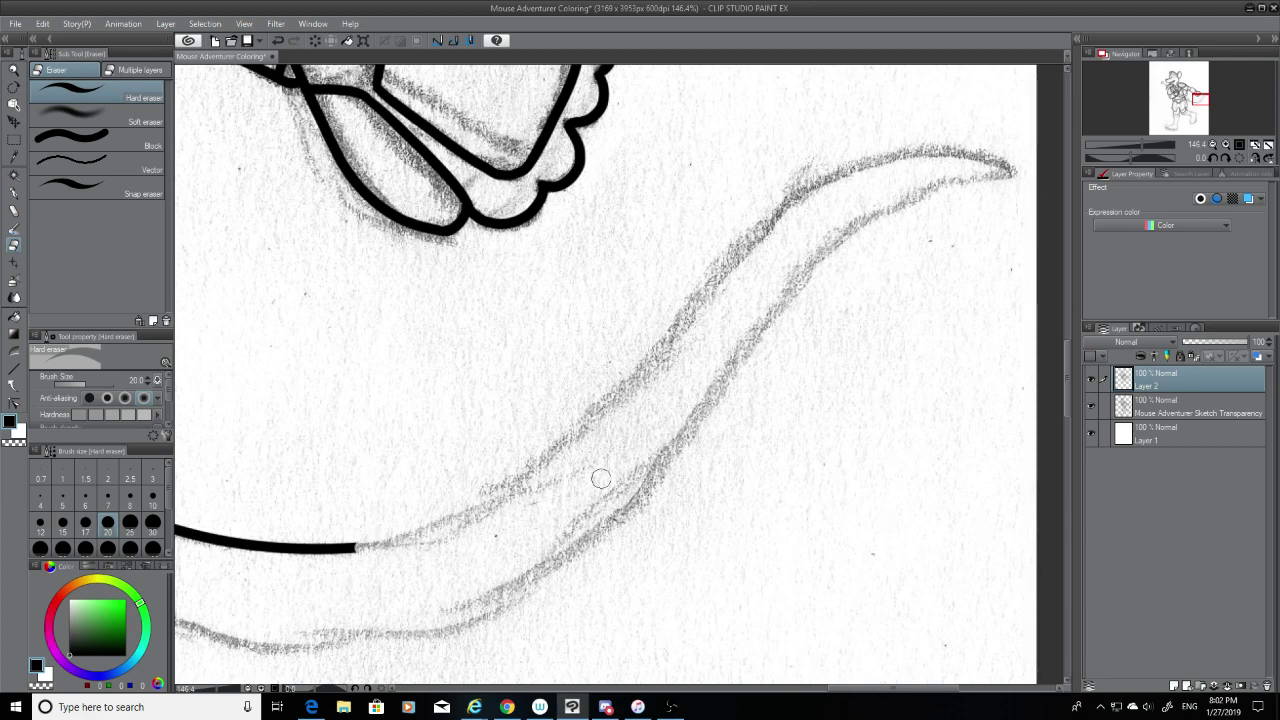
{"action": "left_click", "coordinate": [1090, 406]}
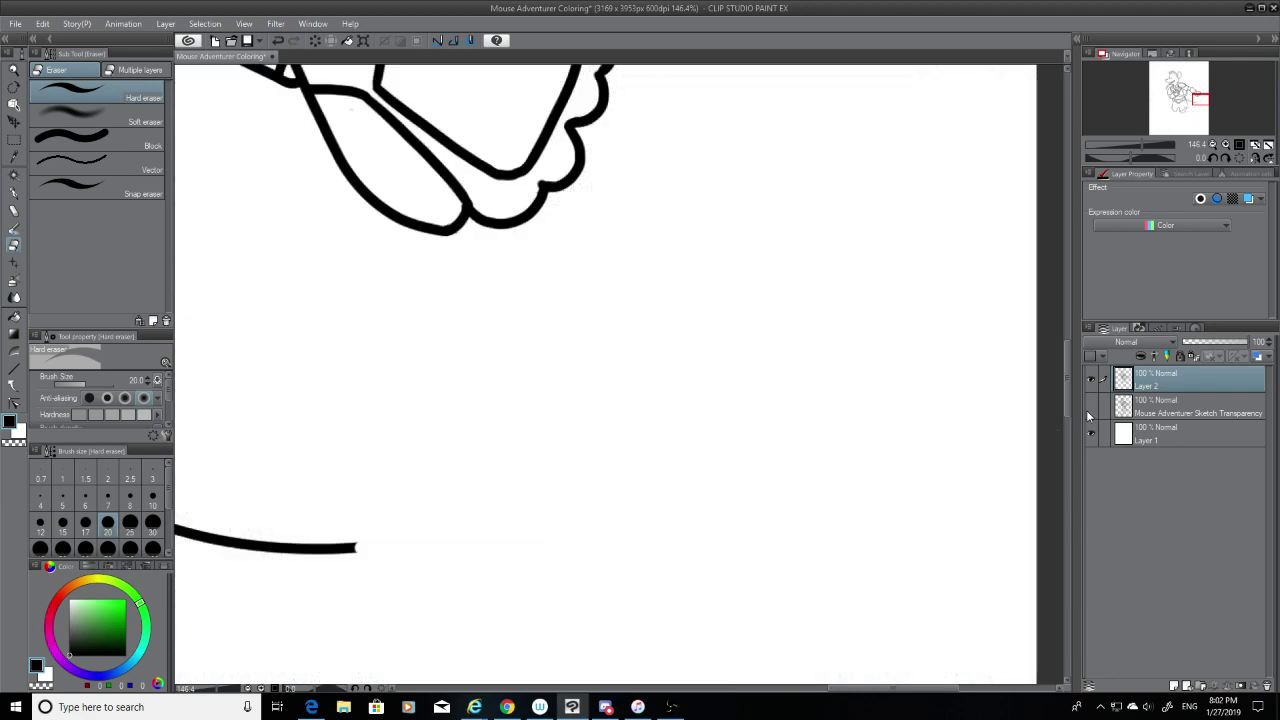
{"action": "left_click", "coordinate": [1086, 410]}
Step: Ink the tail's upper edge with the G-pen from the low bend up the long rise toward the tip
{"action": "mouse_move", "coordinate": [337, 531]}
{"action": "left_mouse_down"}
{"action": "mouse_move", "coordinate": [399, 536]}
{"action": "mouse_move", "coordinate": [347, 548]}
{"action": "mouse_move", "coordinate": [378, 547]}
{"action": "mouse_move", "coordinate": [734, 260]}
{"action": "left_mouse_up"}
{"action": "left_click", "coordinate": [14, 192]}
{"action": "key", "text": "ctrl+z"}
{"action": "key", "text": "ctrl+z"}
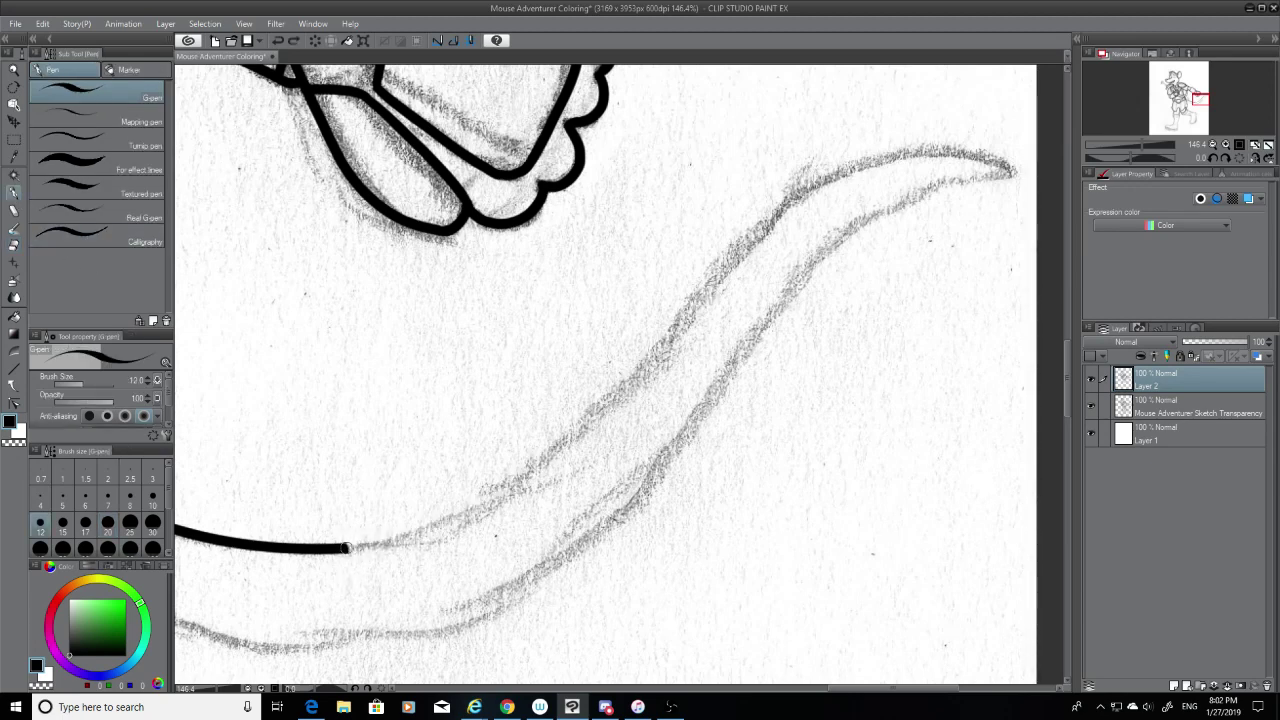
{"action": "left_click_drag", "start_coordinate": [350, 547], "coordinate": [890, 145]}
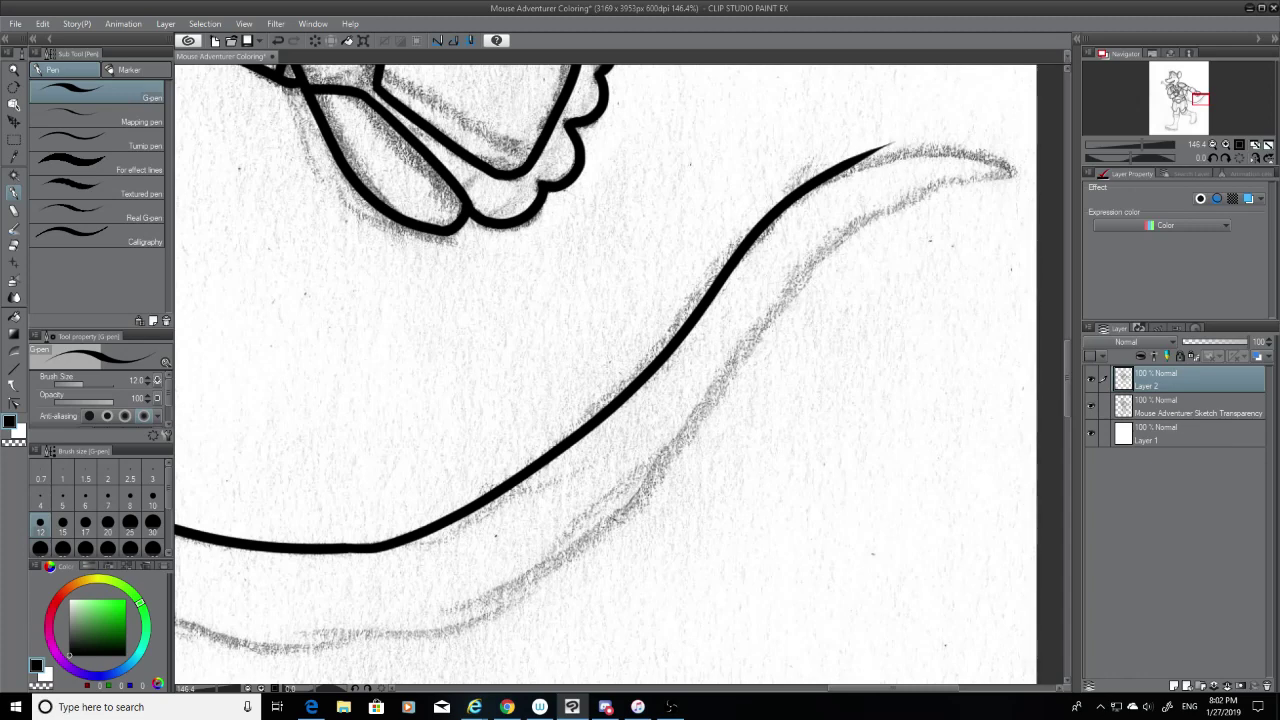
Step: Erase the overshoot near the top of the rise and ink the tail's upper edge over to its pointed tip
{"action": "left_click", "coordinate": [14, 246]}
{"action": "mouse_move", "coordinate": [891, 143]}
{"action": "left_mouse_down"}
{"action": "mouse_move", "coordinate": [845, 168]}
{"action": "mouse_move", "coordinate": [827, 161]}
{"action": "mouse_move", "coordinate": [823, 180]}
{"action": "mouse_move", "coordinate": [1000, 168]}
{"action": "left_mouse_up"}
{"action": "left_click", "coordinate": [14, 192]}
{"action": "key", "text": "ctrl+z"}
{"action": "left_click_drag", "start_coordinate": [835, 173], "coordinate": [1016, 170]}
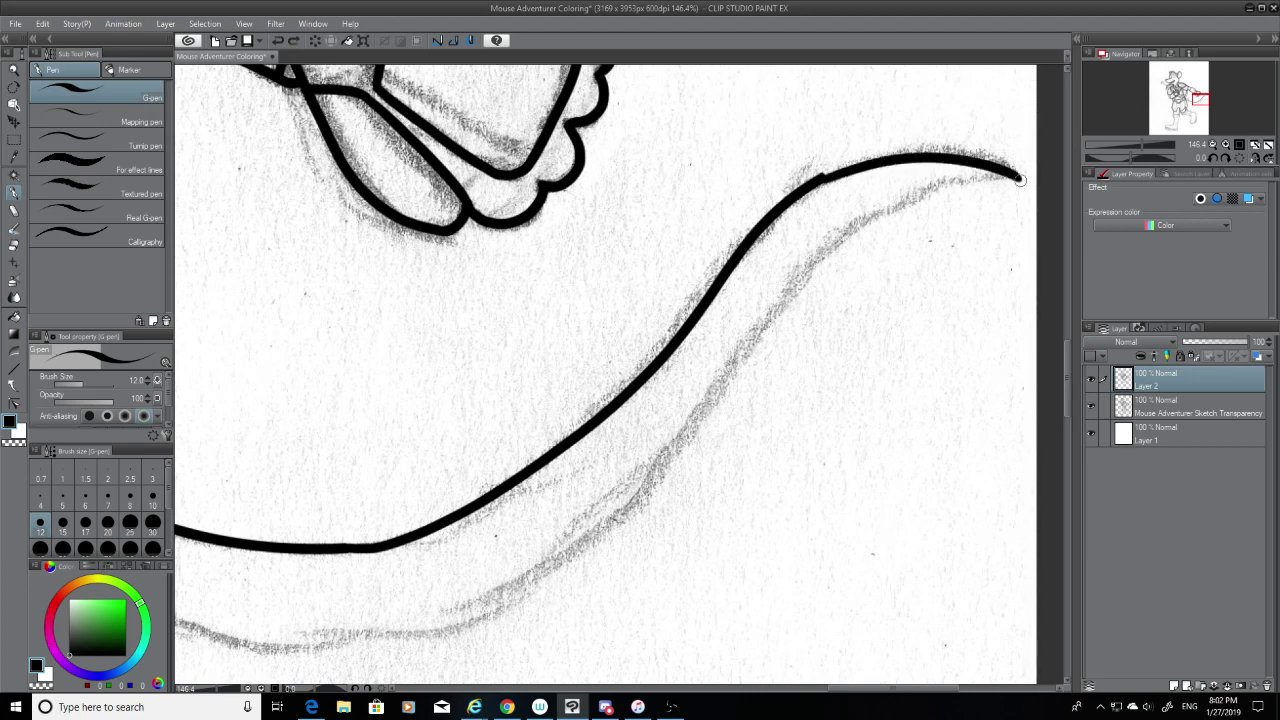
{"action": "key", "text": "ctrl+z"}
{"action": "mouse_move", "coordinate": [825, 177]}
{"action": "left_mouse_down"}
{"action": "mouse_move", "coordinate": [944, 153]}
{"action": "mouse_move", "coordinate": [1012, 172]}
{"action": "left_mouse_up"}
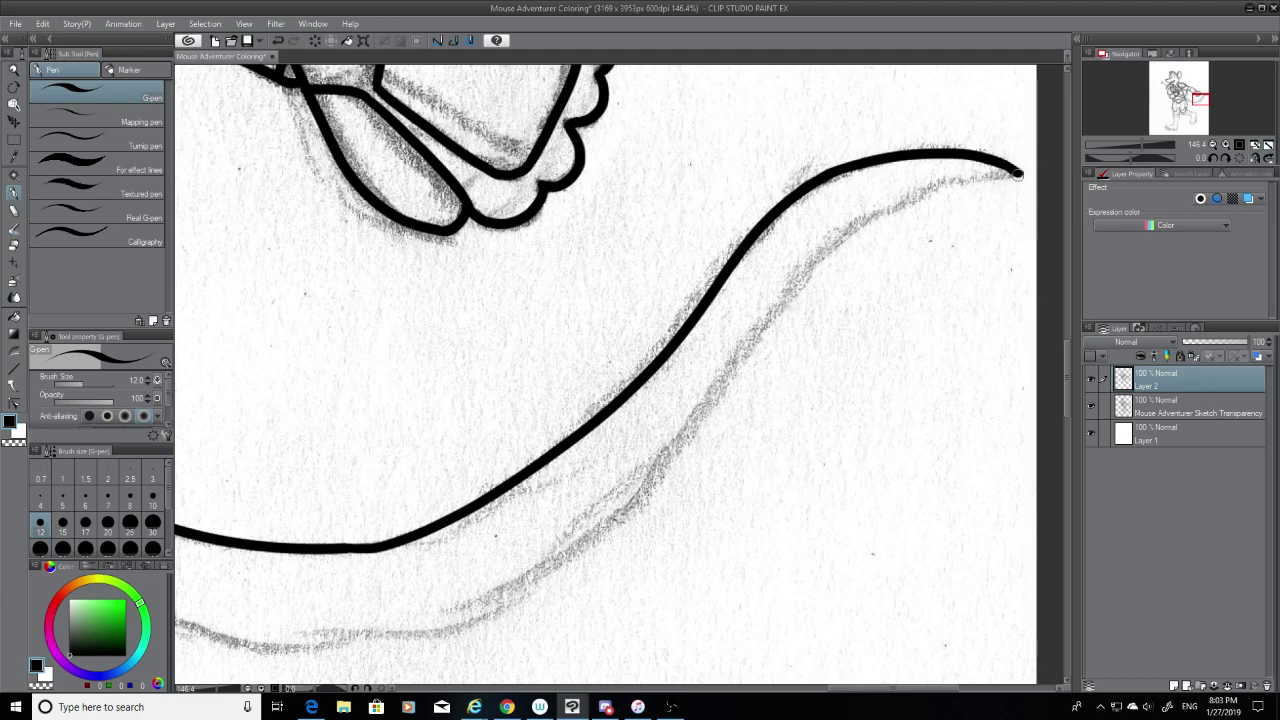
Step: Ink the tail's lower edge from the pointed tip back down to about the middle of the rise
{"action": "mouse_move", "coordinate": [1018, 172]}
{"action": "left_mouse_down"}
{"action": "mouse_move", "coordinate": [810, 264]}
{"action": "mouse_move", "coordinate": [772, 297]}
{"action": "left_mouse_up"}
{"action": "key", "text": "ctrl+z"}
{"action": "mouse_move", "coordinate": [1018, 172]}
{"action": "left_mouse_down"}
{"action": "mouse_move", "coordinate": [759, 350]}
{"action": "mouse_move", "coordinate": [712, 425]}
{"action": "left_mouse_up"}
{"action": "key", "text": "ctrl+z"}
{"action": "left_click_drag", "start_coordinate": [1018, 172], "coordinate": [670, 455]}
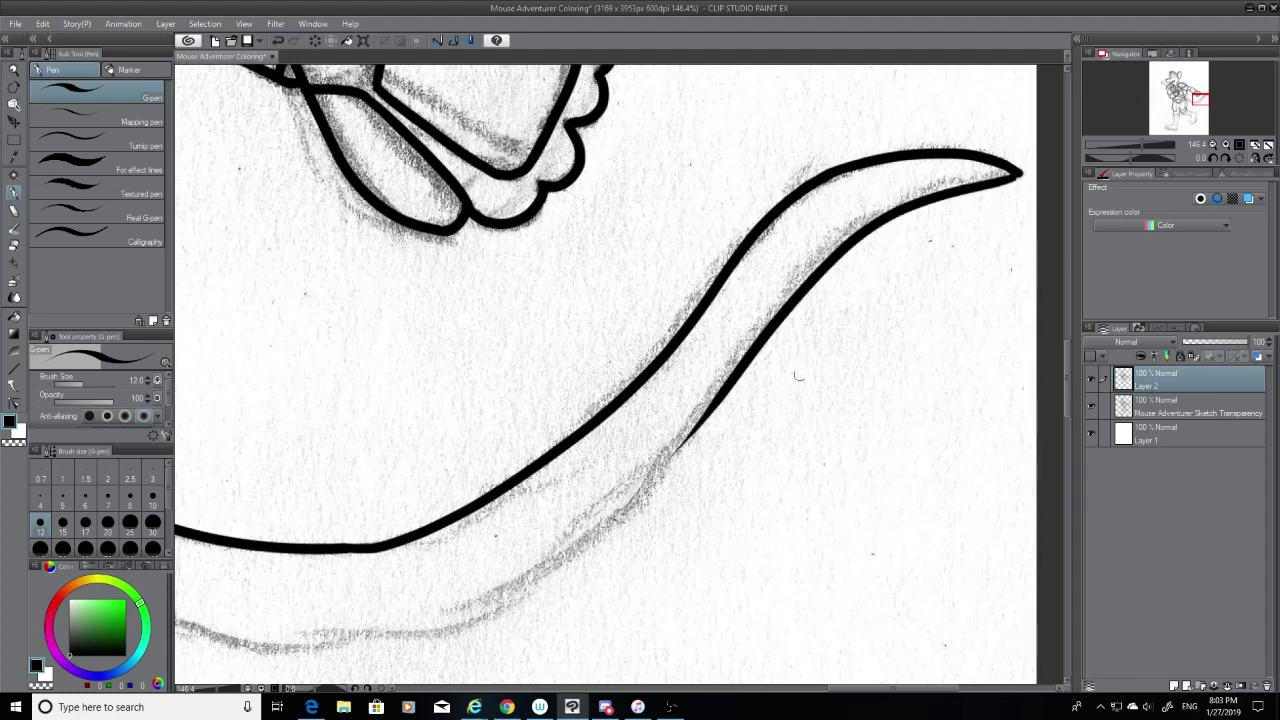
Step: Ink the tail's lower edge with the G-pen from the middle of the rise down toward the low bend
{"action": "left_click_drag", "start_coordinate": [722, 398], "coordinate": [456, 614]}
{"action": "key", "text": "ctrl+z"}
{"action": "left_click_drag", "start_coordinate": [722, 398], "coordinate": [388, 617]}
{"action": "key", "text": "ctrl+z"}
{"action": "mouse_move", "coordinate": [722, 398]}
{"action": "left_mouse_down"}
{"action": "mouse_move", "coordinate": [619, 519]}
{"action": "mouse_move", "coordinate": [382, 648]}
{"action": "left_mouse_up"}
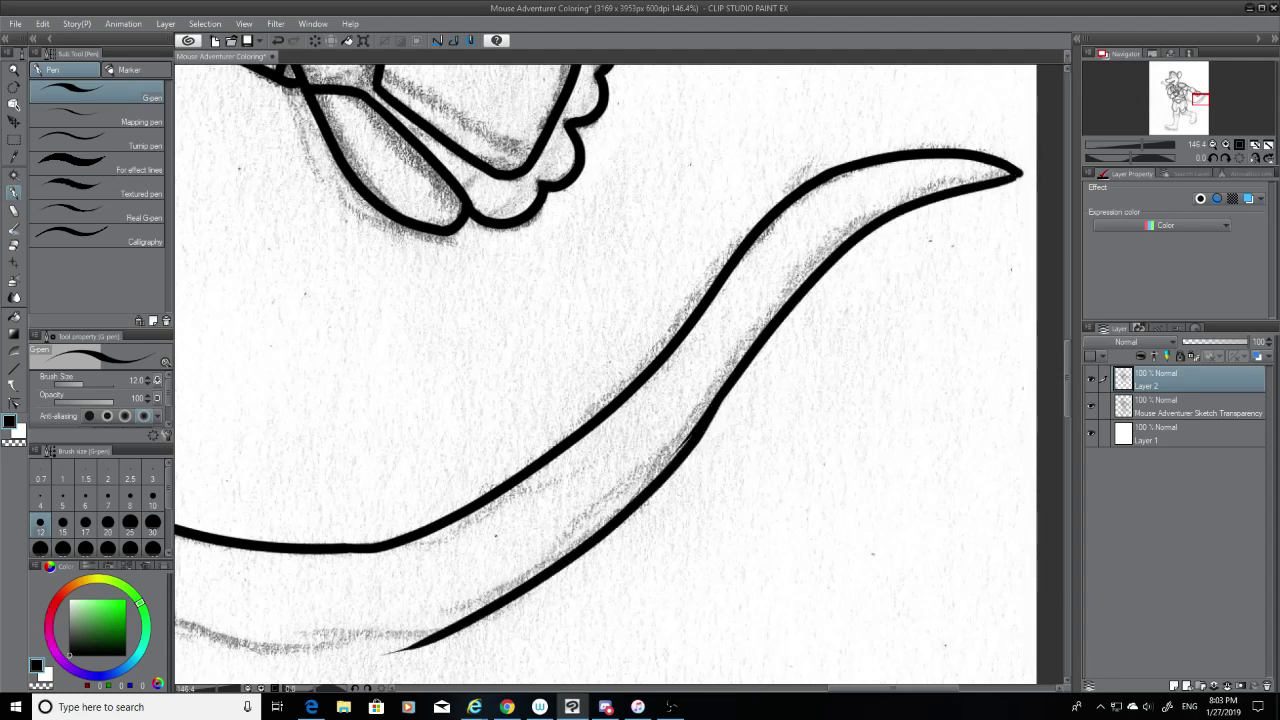
{"action": "key", "text": "ctrl+z"}
{"action": "left_click_drag", "start_coordinate": [726, 382], "coordinate": [368, 656]}
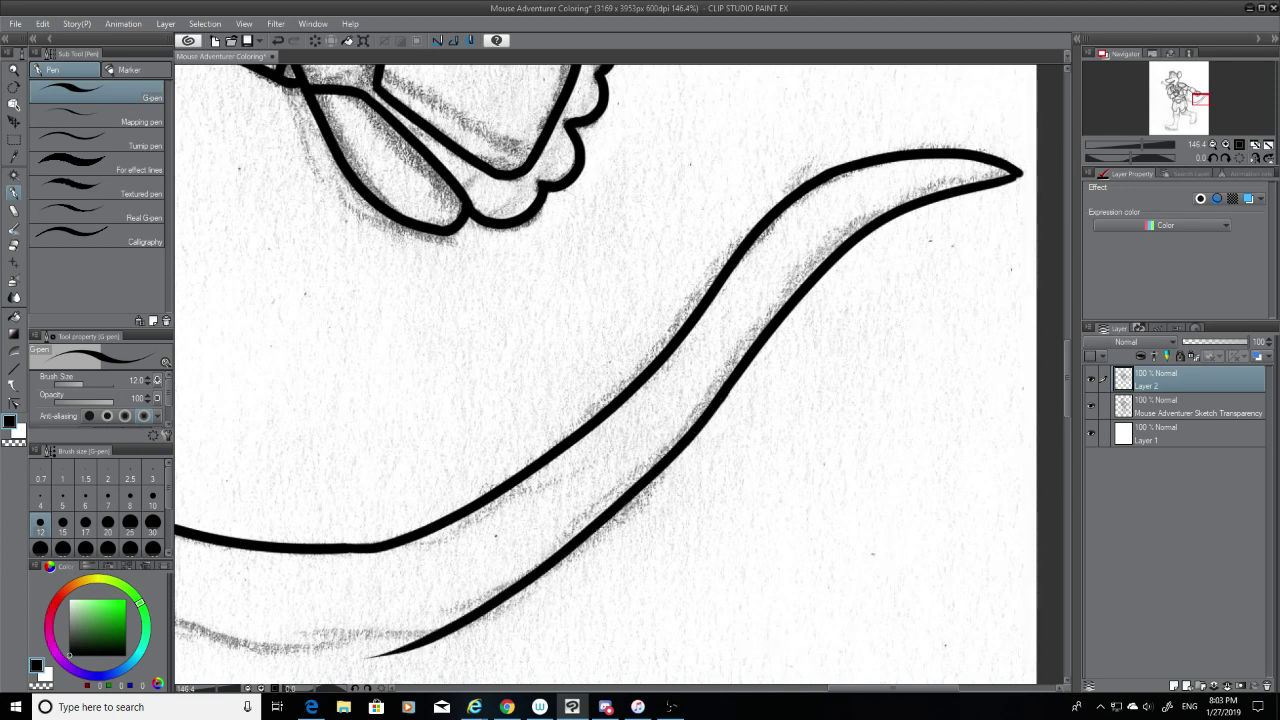
Step: Erase the tapered end of the tail's lower line near the low bend and check it with the sketch hidden
{"action": "left_click_drag", "start_coordinate": [847, 688], "coordinate": [812, 689]}
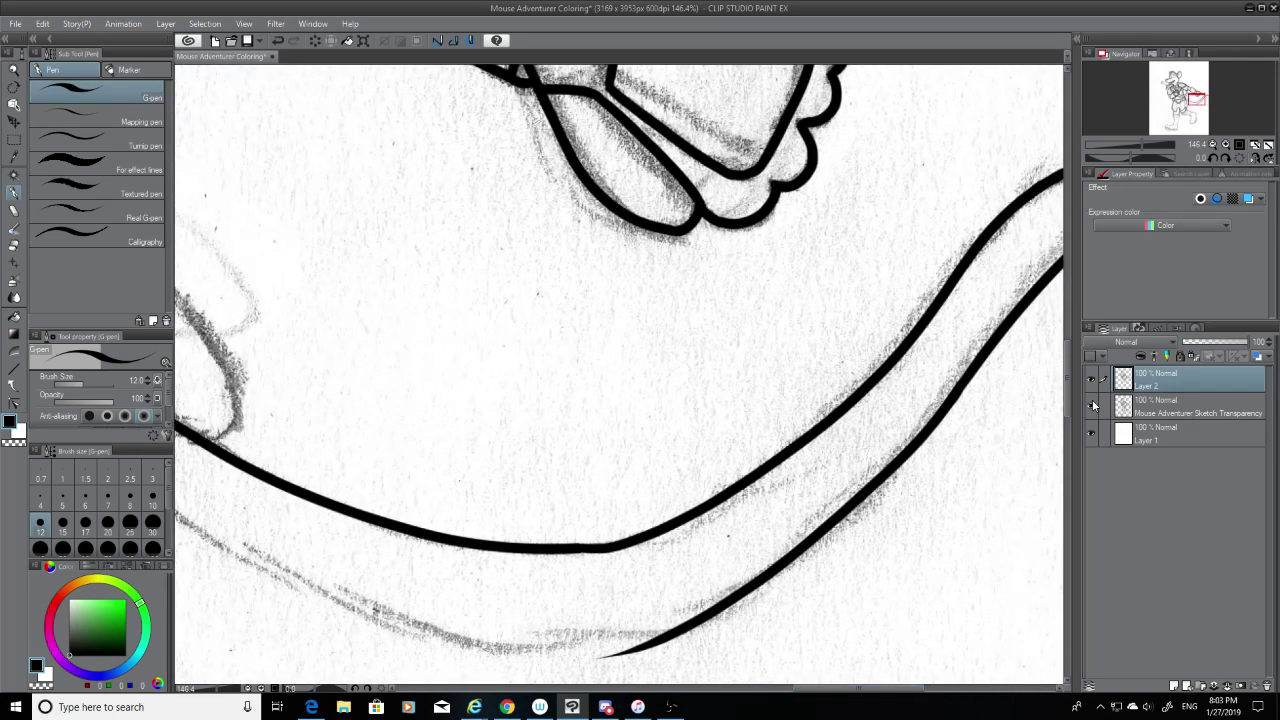
{"action": "left_click", "coordinate": [1091, 405]}
{"action": "left_click", "coordinate": [1091, 405]}
{"action": "scroll", "coordinate": [1066, 404], "scroll_direction": "down", "scroll_amount": 4}
{"action": "left_click", "coordinate": [14, 245]}
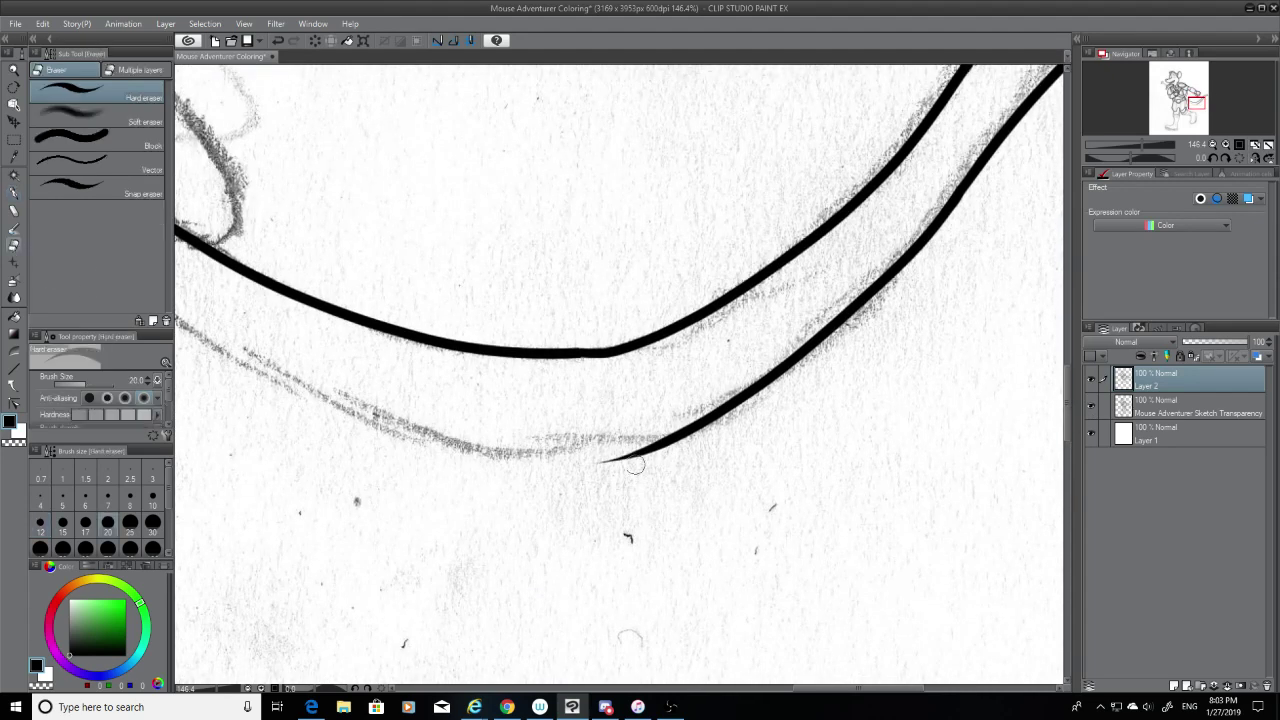
{"action": "left_click_drag", "start_coordinate": [608, 464], "coordinate": [660, 421]}
{"action": "left_click", "coordinate": [1091, 405]}
{"action": "left_click", "coordinate": [1091, 405]}
Step: Touch up the upper line at the low bend and ink the tail's lower edge from the shorts' outline to the bend
{"action": "left_click", "coordinate": [14, 194]}
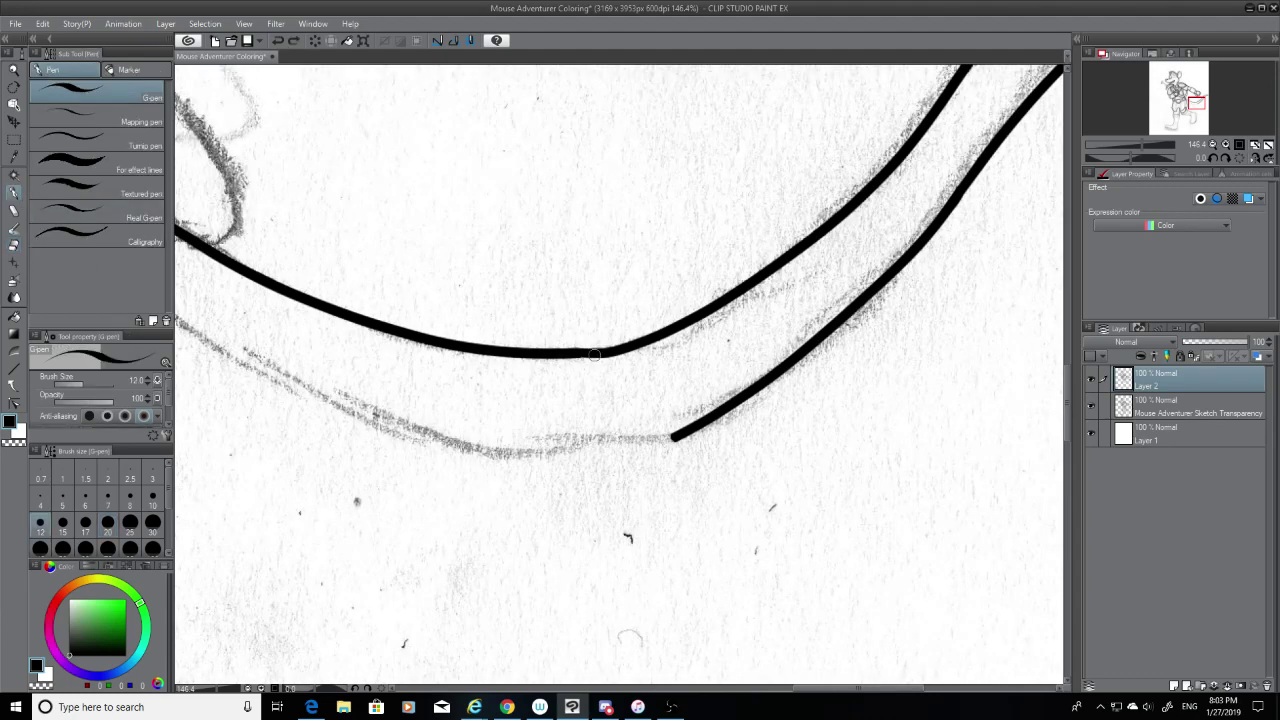
{"action": "key", "text": "ctrl+z"}
{"action": "left_click_drag", "start_coordinate": [595, 355], "coordinate": [567, 356]}
{"action": "left_click_drag", "start_coordinate": [840, 689], "coordinate": [802, 689]}
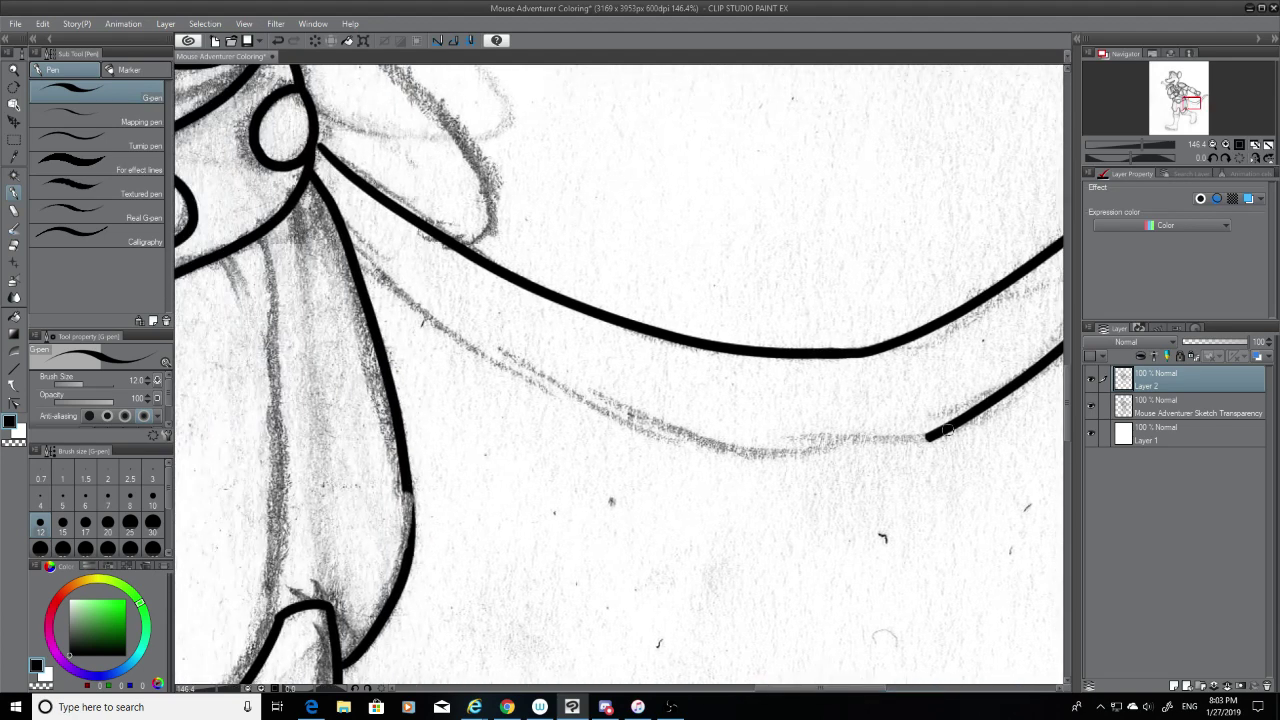
{"action": "mouse_move", "coordinate": [932, 436]}
{"action": "left_mouse_down"}
{"action": "mouse_move", "coordinate": [853, 445]}
{"action": "mouse_move", "coordinate": [390, 305]}
{"action": "left_mouse_up"}
{"action": "key", "text": "ctrl+z"}
{"action": "mouse_move", "coordinate": [930, 437]}
{"action": "left_mouse_down"}
{"action": "mouse_move", "coordinate": [674, 427]}
{"action": "mouse_move", "coordinate": [414, 226]}
{"action": "left_mouse_up"}
{"action": "key", "text": "ctrl+z"}
{"action": "mouse_move", "coordinate": [362, 270]}
{"action": "left_mouse_down"}
{"action": "mouse_move", "coordinate": [446, 345]}
{"action": "mouse_move", "coordinate": [636, 445]}
{"action": "left_mouse_up"}
{"action": "key", "text": "ctrl+z"}
{"action": "mouse_move", "coordinate": [356, 254]}
{"action": "left_mouse_down"}
{"action": "mouse_move", "coordinate": [926, 440]}
{"action": "mouse_move", "coordinate": [845, 450]}
{"action": "mouse_move", "coordinate": [927, 439]}
{"action": "left_mouse_up"}
{"action": "key", "text": "ctrl+z"}
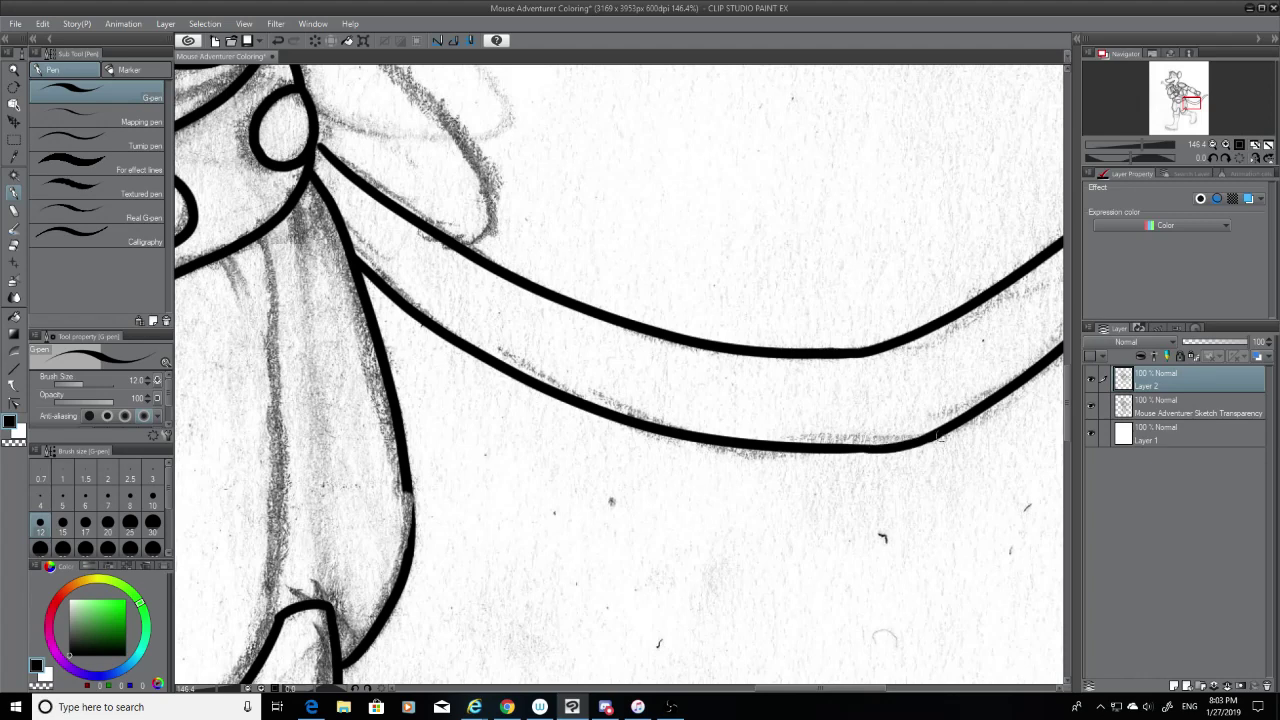
Step: With the sketch hidden, bridge the gap in the tail's lower edge at the low bend
{"action": "left_click", "coordinate": [1094, 405]}
{"action": "key", "text": "ctrl+z"}
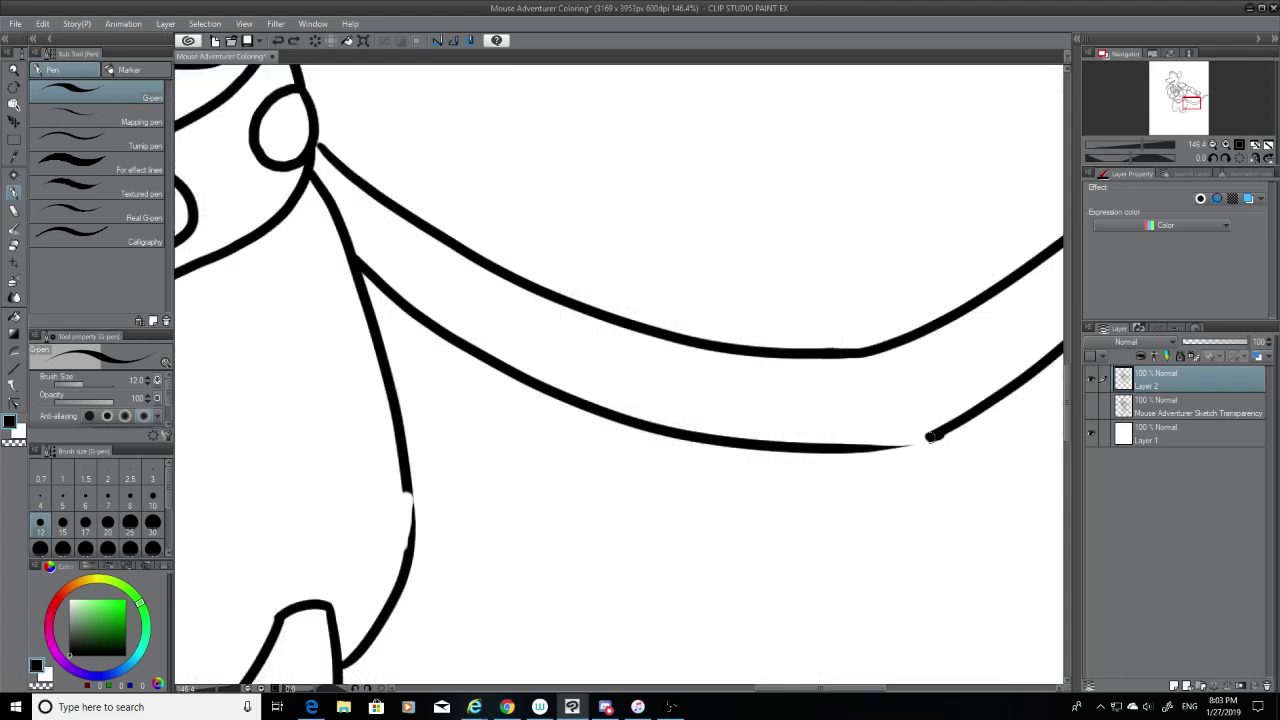
{"action": "mouse_move", "coordinate": [855, 450]}
{"action": "left_mouse_down"}
{"action": "mouse_move", "coordinate": [941, 434]}
{"action": "mouse_move", "coordinate": [835, 450]}
{"action": "left_mouse_up"}
{"action": "key", "text": "ctrl+z"}
{"action": "key", "text": "ctrl+z"}
{"action": "mouse_move", "coordinate": [942, 430]}
{"action": "left_mouse_down"}
{"action": "mouse_move", "coordinate": [820, 447]}
{"action": "mouse_move", "coordinate": [940, 434]}
{"action": "mouse_move", "coordinate": [881, 448]}
{"action": "mouse_move", "coordinate": [782, 445]}
{"action": "left_mouse_up"}
{"action": "key", "text": "ctrl+z"}
{"action": "key", "text": "ctrl+z"}
{"action": "key", "text": "ctrl+z"}
{"action": "key", "text": "ctrl+z"}
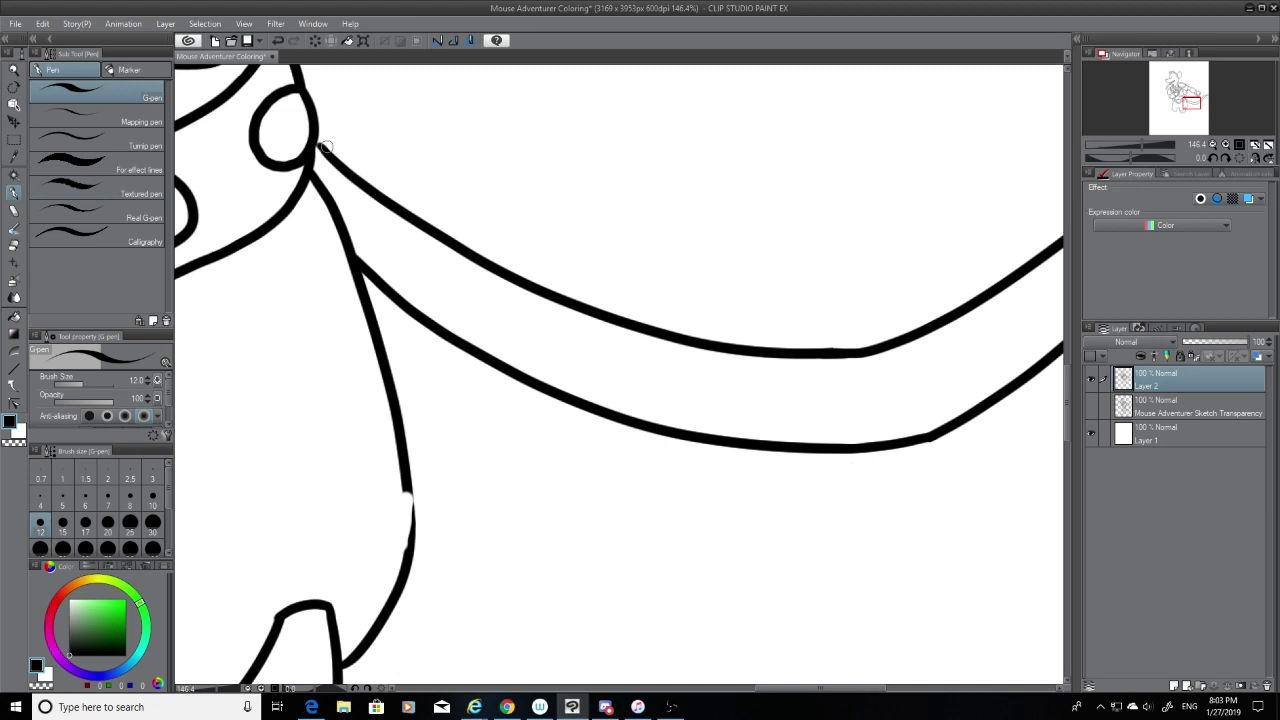
Step: Extend the start of the tail's upper edge so it meets the belt's outline beside the end stud
{"action": "left_click_drag", "start_coordinate": [313, 141], "coordinate": [334, 161]}
{"action": "key", "text": "ctrl+z"}
{"action": "key", "text": "ctrl+z"}
Step: Erase the ragged line end at the gap in the shorts' outer outline below the tail
{"action": "left_click", "coordinate": [13, 246]}
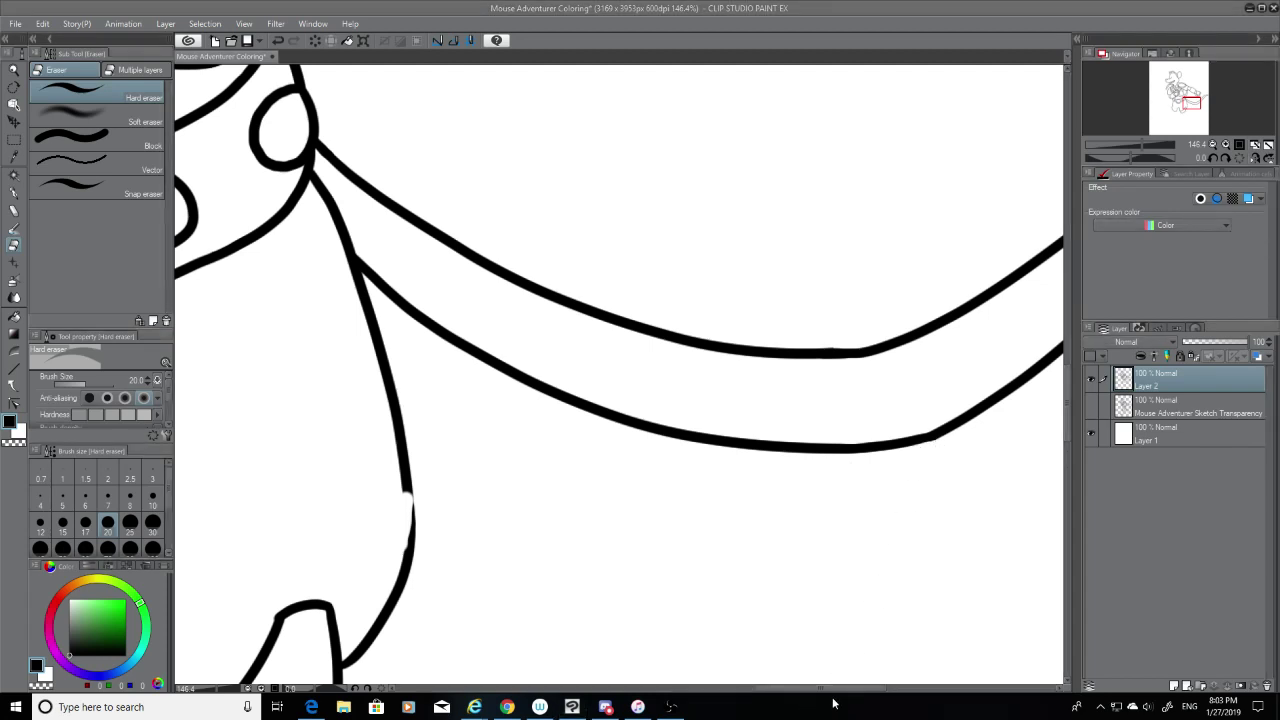
{"action": "left_click_drag", "start_coordinate": [830, 688], "coordinate": [785, 688]}
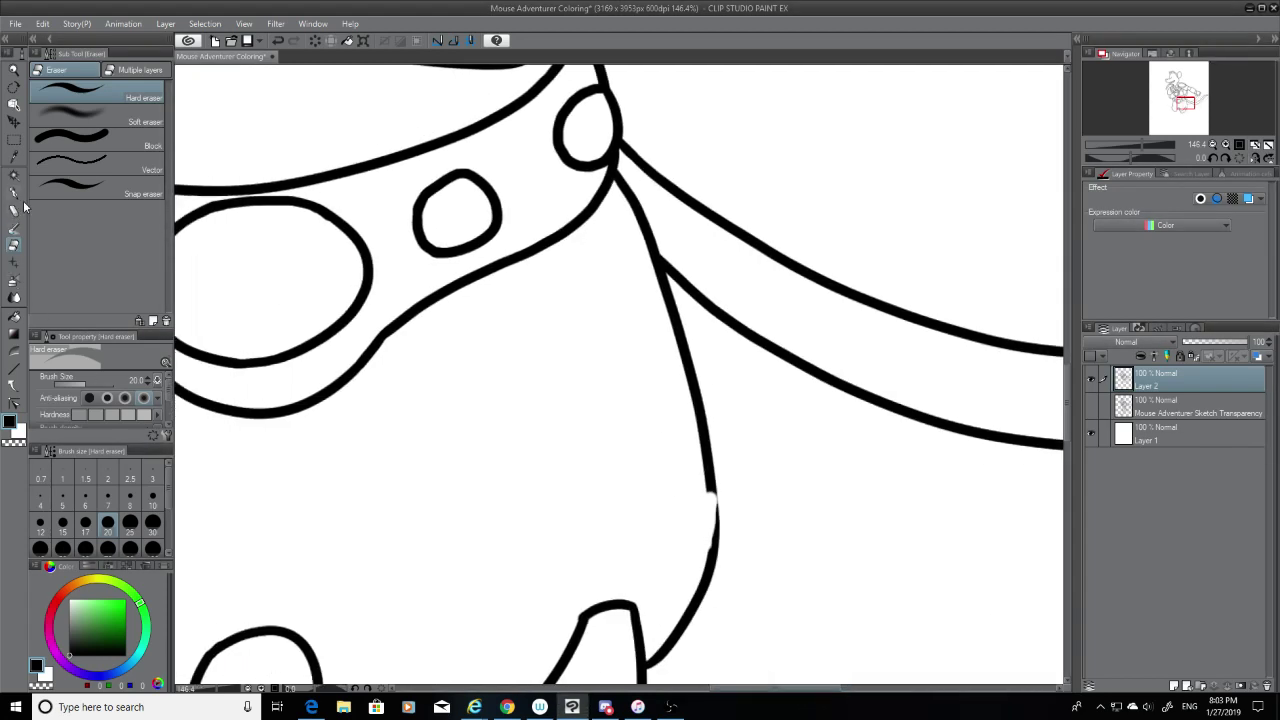
{"action": "left_click_drag", "start_coordinate": [711, 510], "coordinate": [705, 488]}
Step: Close the gap in the shorts' outer outline with a smooth G-pen stroke and show the sketch again
{"action": "left_click", "coordinate": [8, 192]}
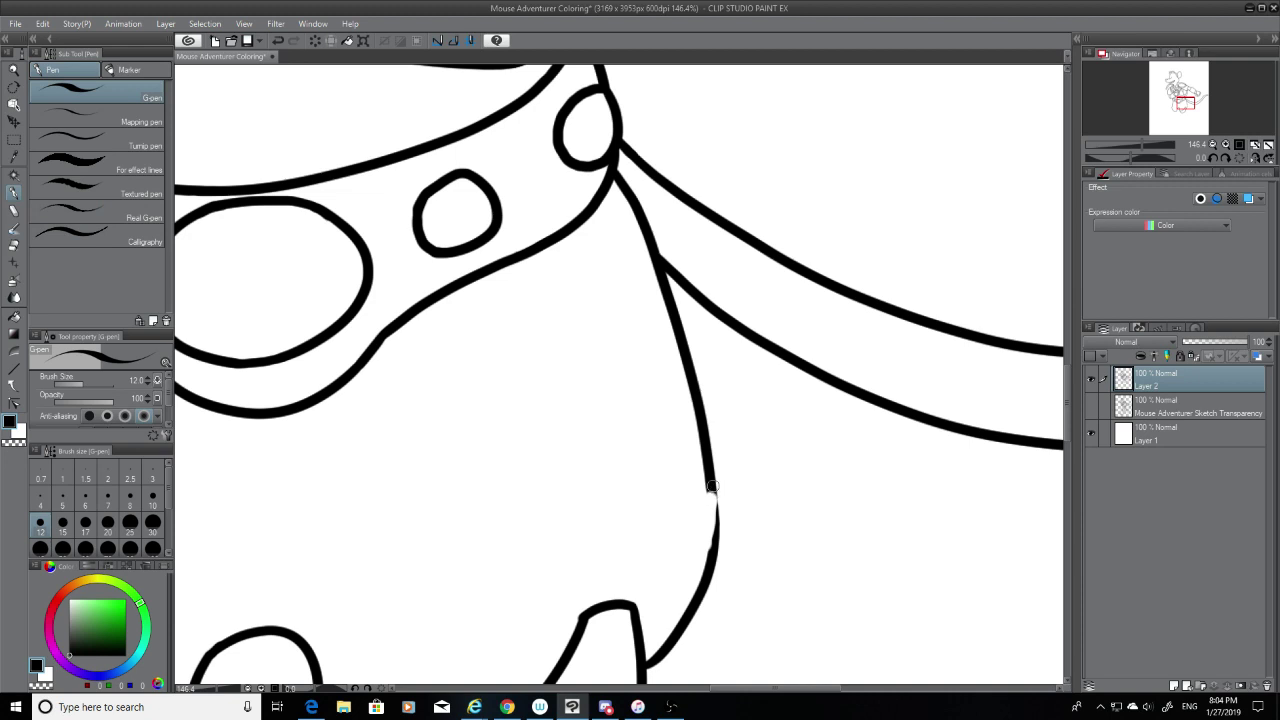
{"action": "key", "text": "ctrl+z"}
{"action": "left_click_drag", "start_coordinate": [711, 489], "coordinate": [716, 560]}
{"action": "key", "text": "ctrl+z"}
{"action": "mouse_move", "coordinate": [710, 484]}
{"action": "left_mouse_down"}
{"action": "mouse_move", "coordinate": [714, 566]}
{"action": "mouse_move", "coordinate": [710, 511]}
{"action": "mouse_move", "coordinate": [714, 555]}
{"action": "left_mouse_up"}
{"action": "key", "text": "ctrl+z"}
{"action": "key", "text": "ctrl+z"}
{"action": "key", "text": "ctrl+z"}
{"action": "left_click_drag", "start_coordinate": [710, 474], "coordinate": [708, 547]}
{"action": "key", "text": "ctrl+z"}
{"action": "left_click_drag", "start_coordinate": [710, 480], "coordinate": [714, 560]}
{"action": "key", "text": "ctrl+z"}
{"action": "left_click_drag", "start_coordinate": [709, 478], "coordinate": [706, 568]}
{"action": "key", "text": "ctrl+z"}
{"action": "left_click_drag", "start_coordinate": [710, 484], "coordinate": [712, 554]}
{"action": "key", "text": "ctrl+z"}
{"action": "left_click_drag", "start_coordinate": [710, 482], "coordinate": [708, 545]}
{"action": "key", "text": "ctrl+z"}
{"action": "left_click_drag", "start_coordinate": [710, 482], "coordinate": [709, 552]}
{"action": "key", "text": "ctrl+z"}
{"action": "left_click_drag", "start_coordinate": [708, 484], "coordinate": [709, 550]}
{"action": "left_click", "coordinate": [1090, 406]}
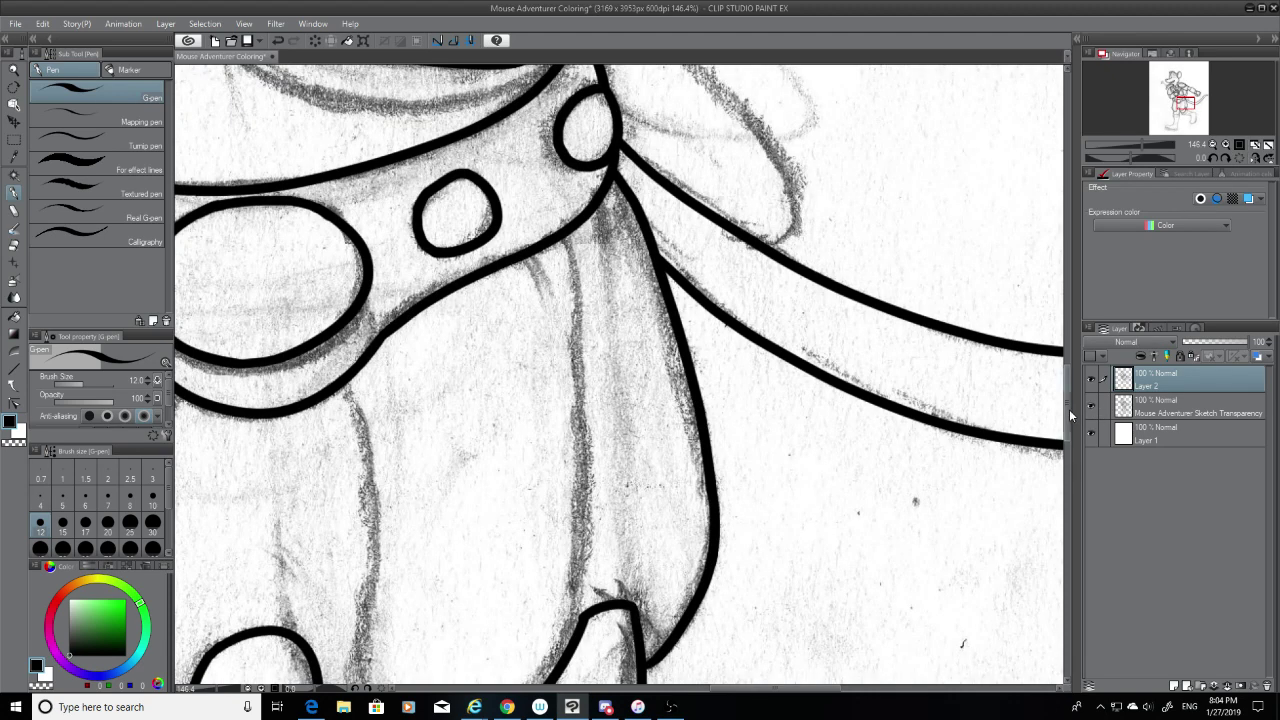
Step: Ink the scabbard's straight upper edge behind the hip, and extend the hanging strap's outer line to meet it
{"action": "scroll", "coordinate": [1070, 415], "scroll_direction": "up", "scroll_amount": 3}
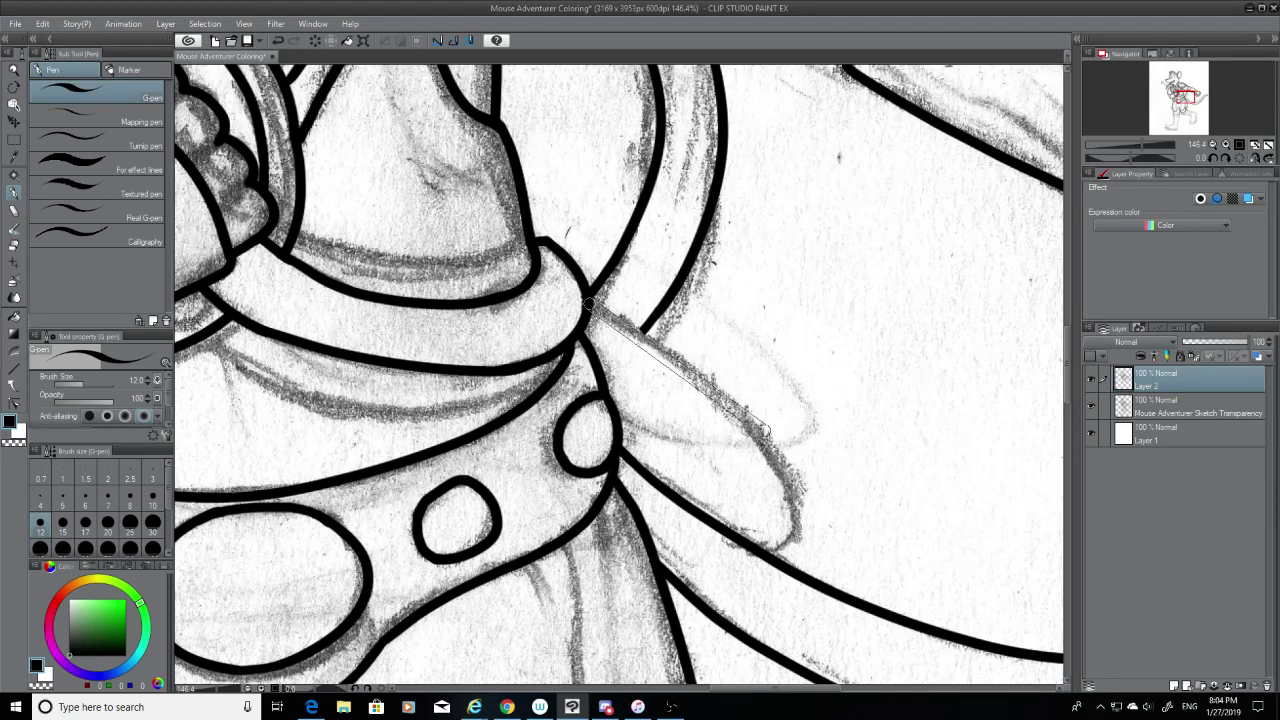
{"action": "left_click", "coordinate": [760, 431], "text": "shift"}
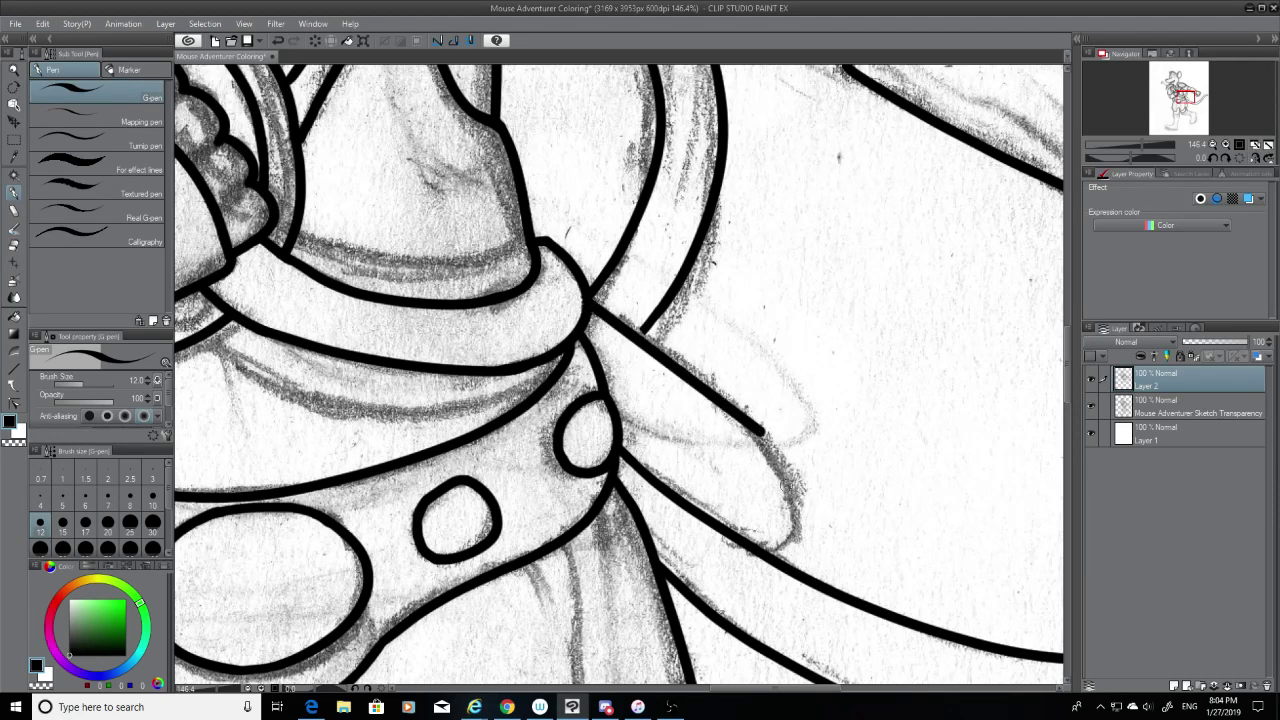
{"action": "scroll", "coordinate": [772, 476], "scroll_direction": "up", "scroll_amount": 3}
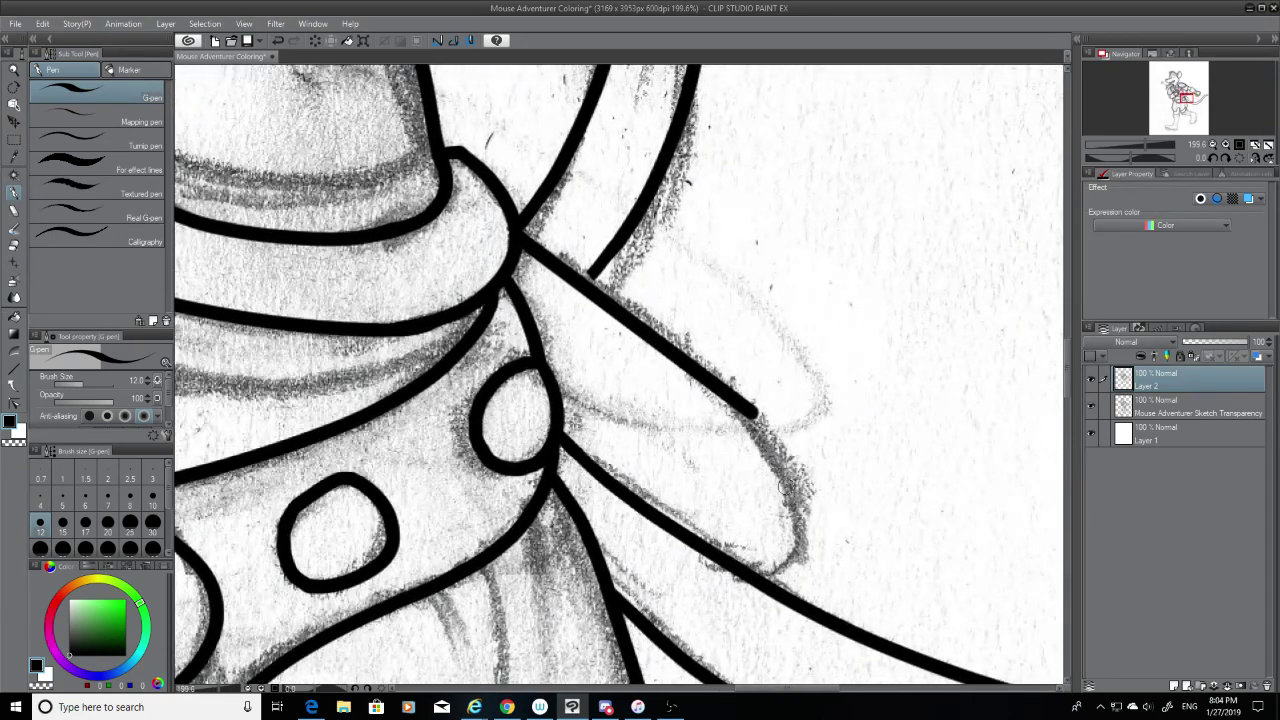
{"action": "left_click_drag", "start_coordinate": [598, 265], "coordinate": [587, 282]}
{"action": "key", "text": "ctrl+z"}
Step: Ink the scabbard's rounded end from the straight edge down to the tail's upper line
{"action": "left_click_drag", "start_coordinate": [755, 414], "coordinate": [786, 518]}
{"action": "key", "text": "ctrl+z"}
{"action": "mouse_move", "coordinate": [754, 413]}
{"action": "left_mouse_down"}
{"action": "mouse_move", "coordinate": [784, 520]}
{"action": "mouse_move", "coordinate": [770, 562]}
{"action": "mouse_move", "coordinate": [774, 437]}
{"action": "mouse_move", "coordinate": [793, 545]}
{"action": "mouse_move", "coordinate": [752, 574]}
{"action": "left_mouse_up"}
{"action": "key", "text": "ctrl+z"}
{"action": "key", "text": "ctrl+z"}
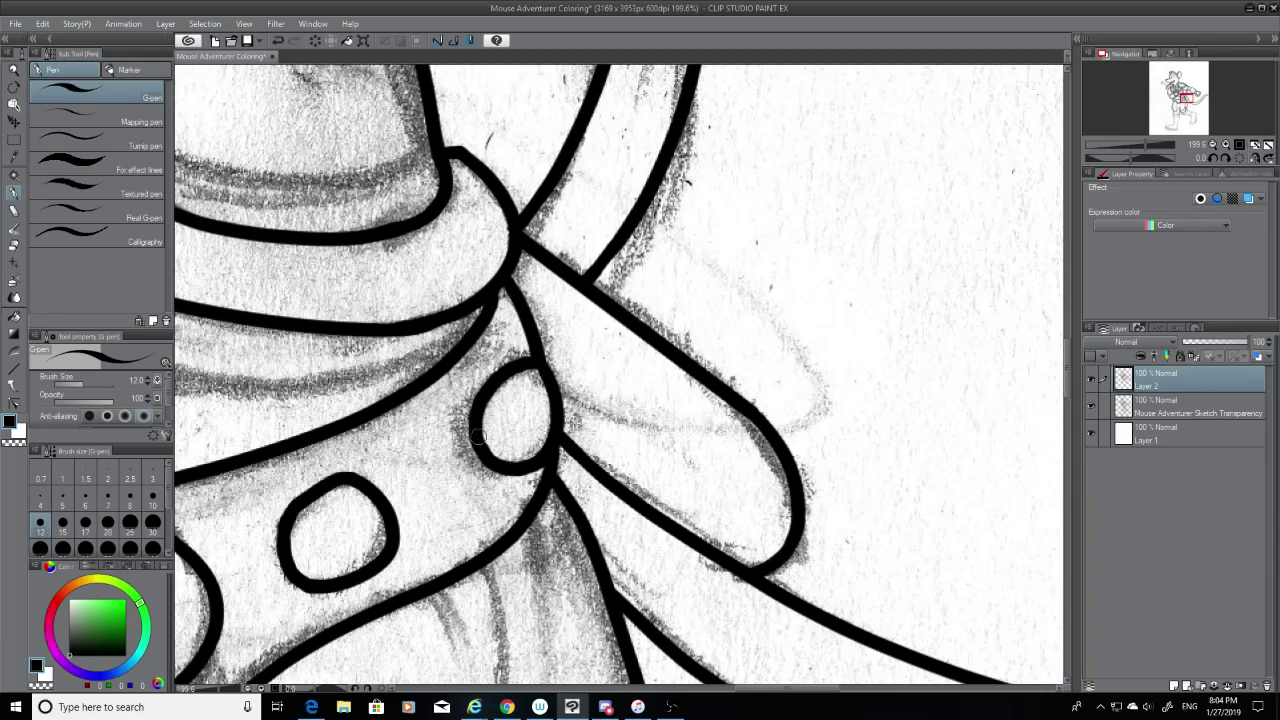
Step: Try inking the scabbard's upper edge as one straight line across the torso from the hip to the shoulder guard
{"action": "scroll", "coordinate": [478, 436], "scroll_direction": "down", "scroll_amount": 15}
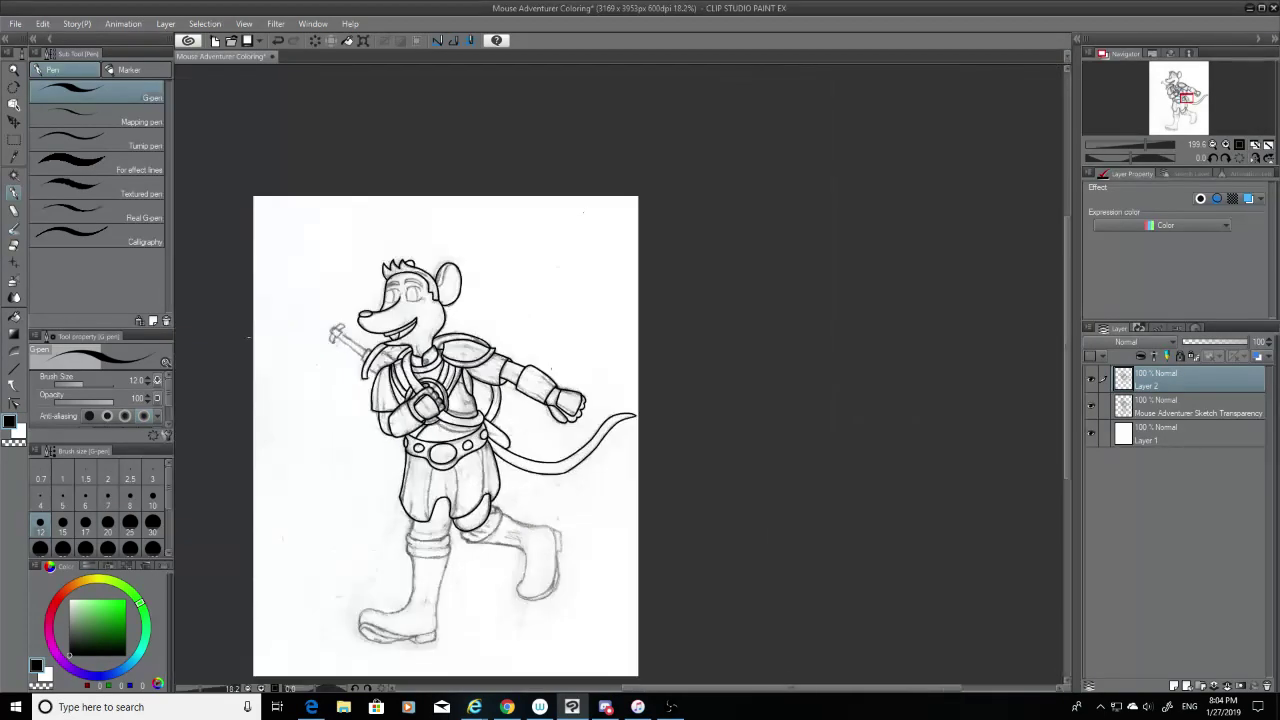
{"action": "scroll", "coordinate": [677, 484], "scroll_direction": "up", "scroll_amount": 6}
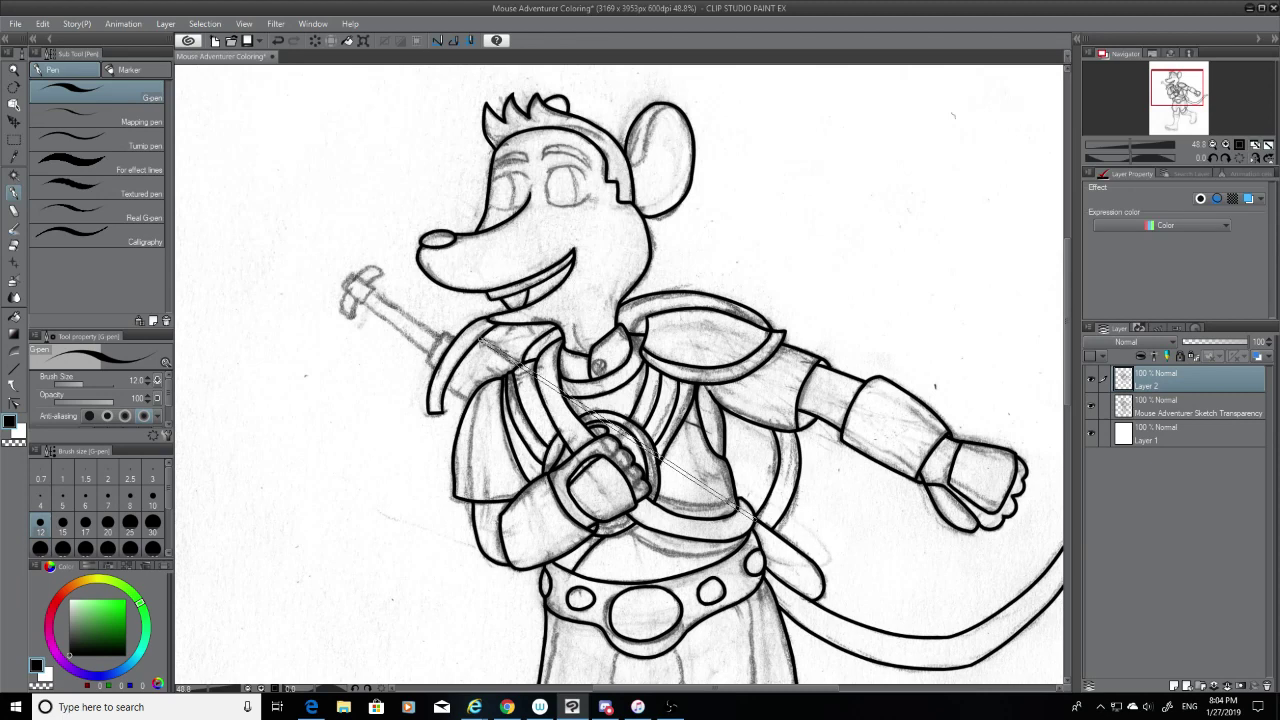
{"action": "left_click_drag", "start_coordinate": [752, 518], "coordinate": [754, 520]}
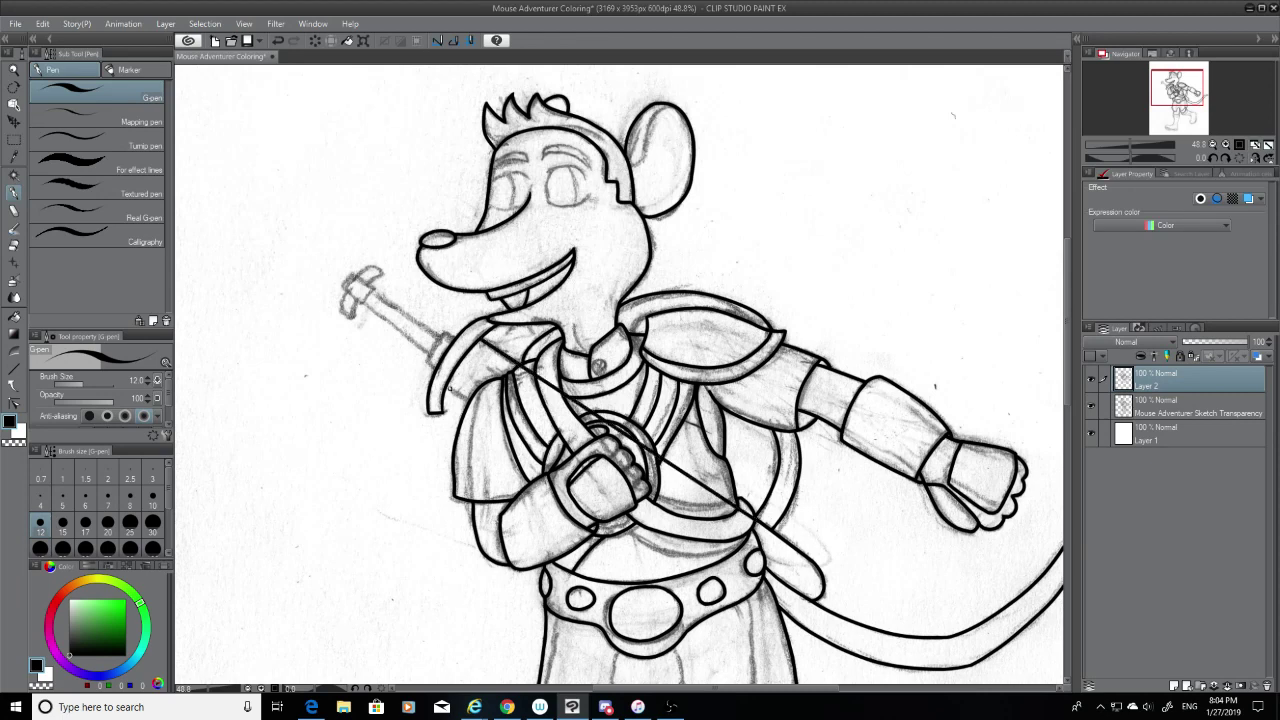
{"action": "mouse_move", "coordinate": [466, 396]}
{"action": "left_mouse_down"}
{"action": "mouse_move", "coordinate": [805, 605]}
{"action": "mouse_move", "coordinate": [448, 390]}
{"action": "left_mouse_up"}
{"action": "scroll", "coordinate": [464, 403], "scroll_direction": "up", "scroll_amount": 2}
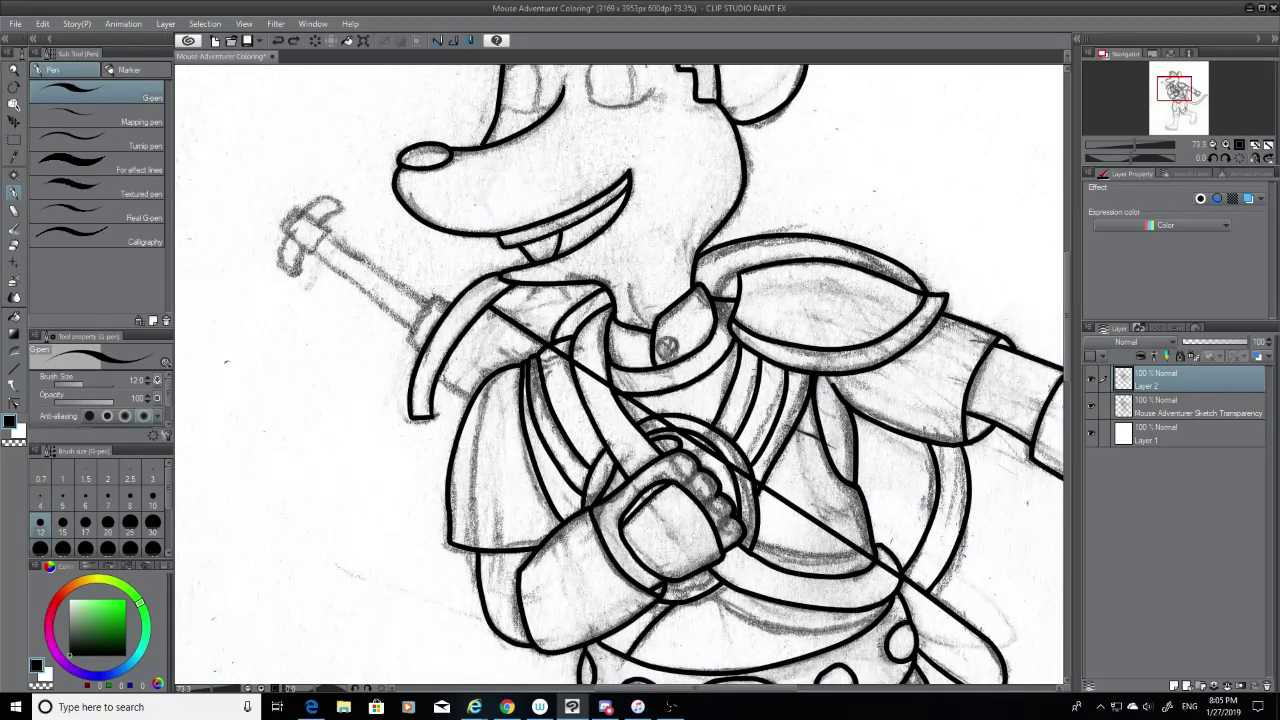
{"action": "key", "text": "ctrl+z"}
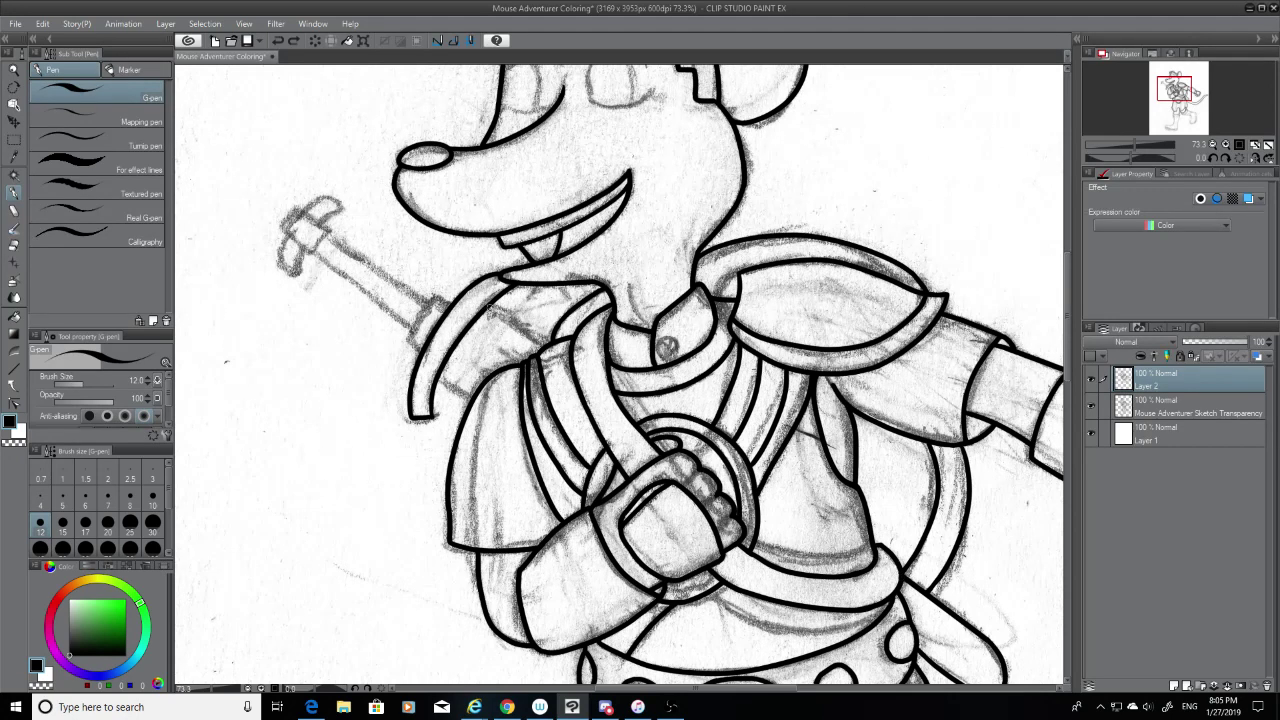
Step: Ink the scabbard's two short straight edges between the curved shoulder guard and the chest strap and sleeve
{"action": "left_click", "coordinate": [490, 307]}
{"action": "left_click_drag", "start_coordinate": [512, 324], "coordinate": [548, 344]}
{"action": "key", "text": "ctrl+z"}
{"action": "left_click", "coordinate": [493, 305]}
{"action": "scroll", "coordinate": [582, 498], "scroll_direction": "up", "scroll_amount": 4}
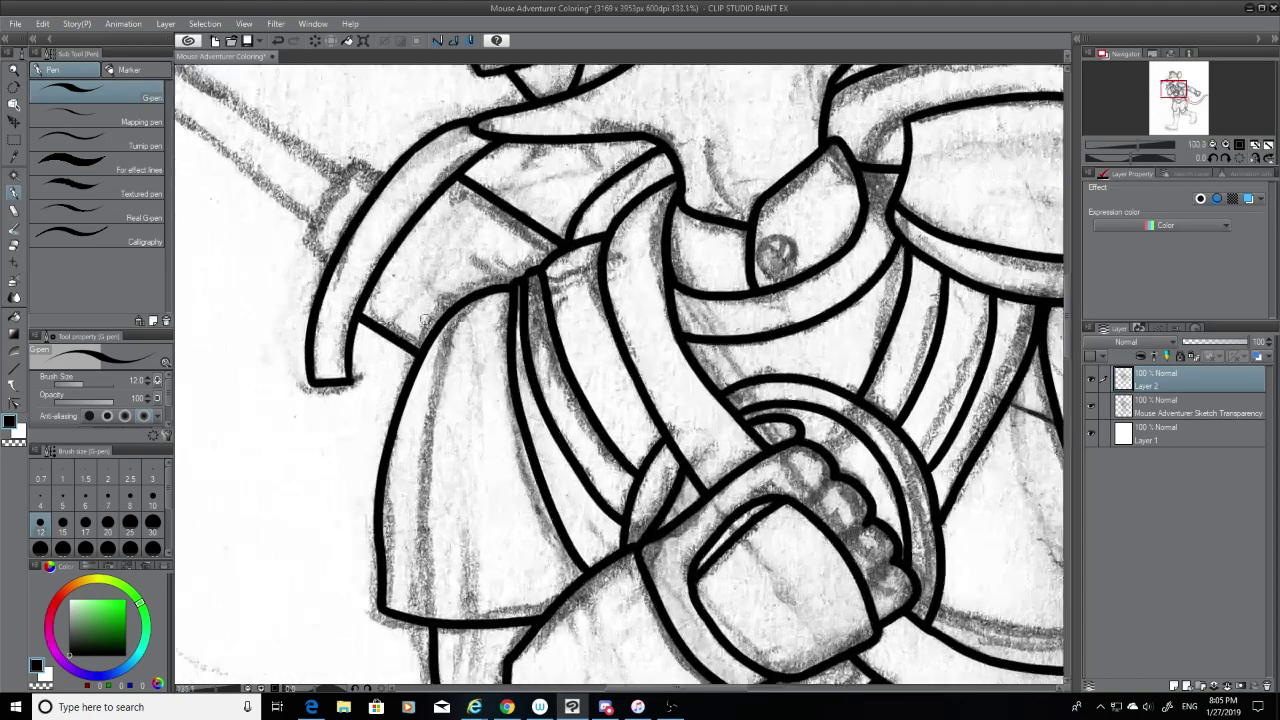
Step: Ink the short curve joining the tip of the buttoned collar flap to the large shoulder plate
{"action": "scroll", "coordinate": [467, 368], "scroll_direction": "down", "scroll_amount": 5}
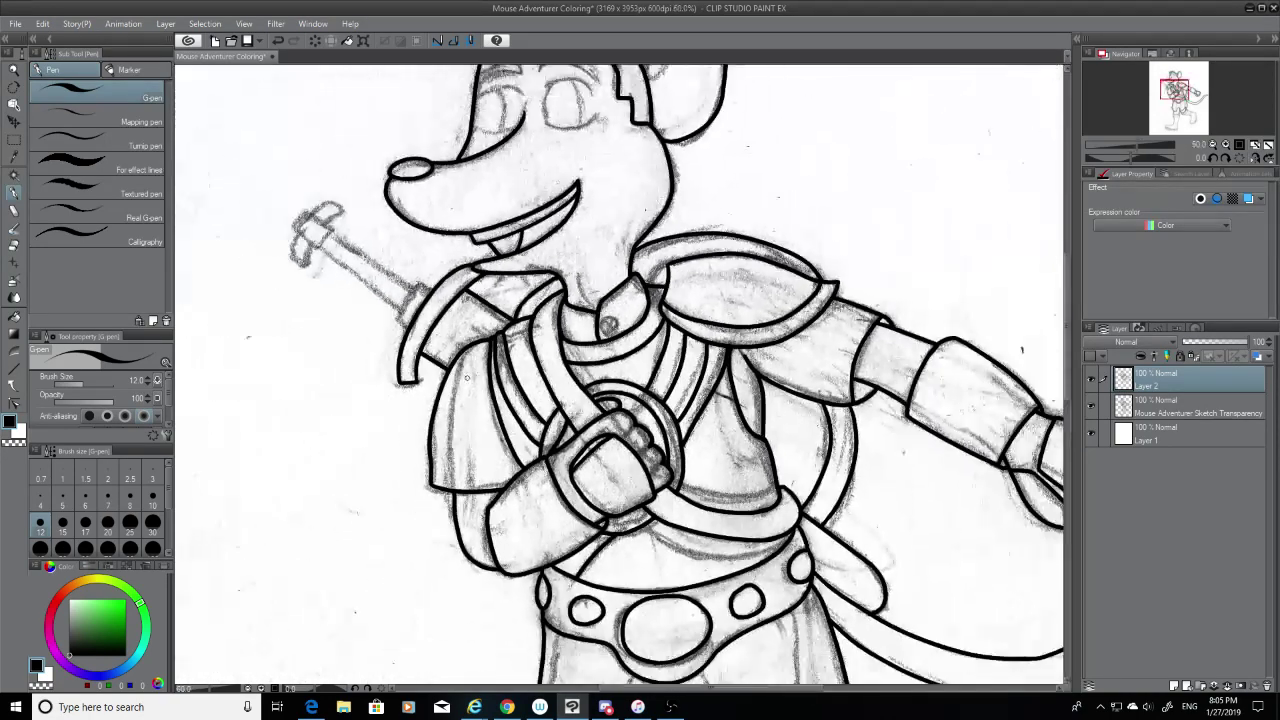
{"action": "scroll", "coordinate": [465, 370], "scroll_direction": "down", "scroll_amount": 2}
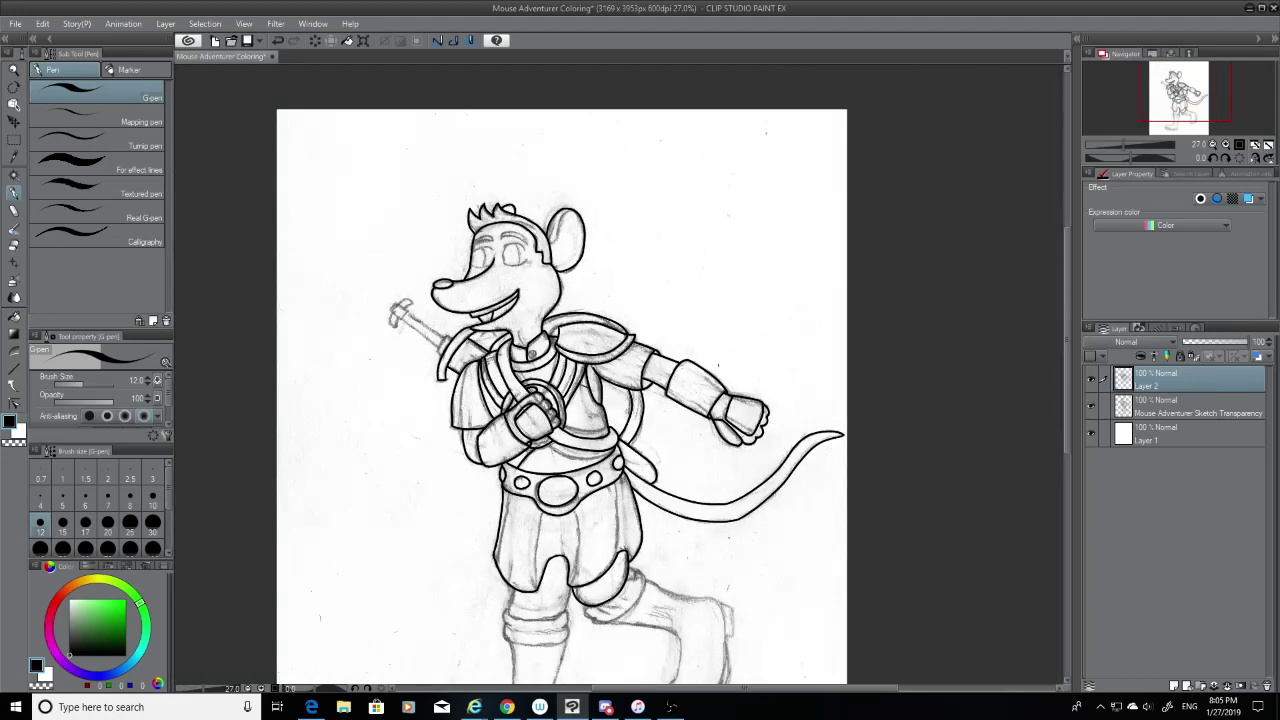
{"action": "scroll", "coordinate": [600, 318], "scroll_direction": "up", "scroll_amount": 5}
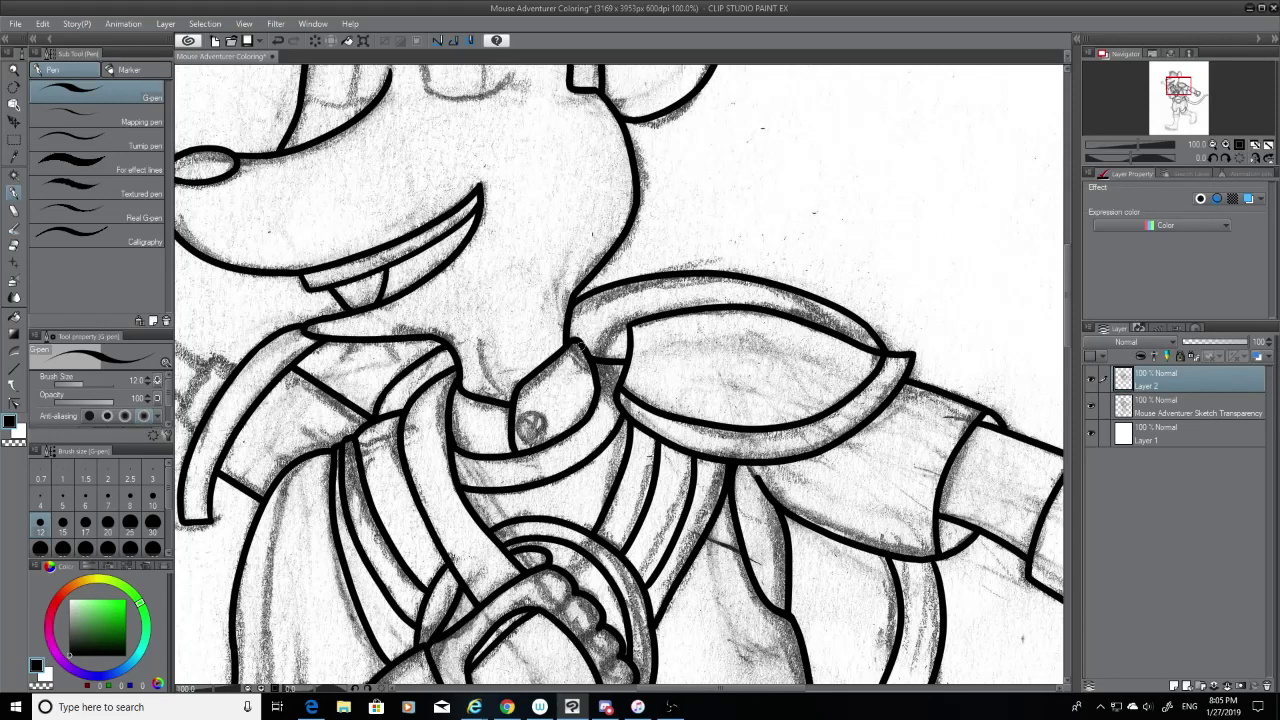
{"action": "left_click_drag", "start_coordinate": [585, 347], "coordinate": [629, 335]}
{"action": "key", "text": "ctrl+z"}
Step: Erase the end of the neckline beside the buttoned collar flap and re-ink it bending down into the flap
{"action": "scroll", "coordinate": [455, 400], "scroll_direction": "up", "scroll_amount": 5}
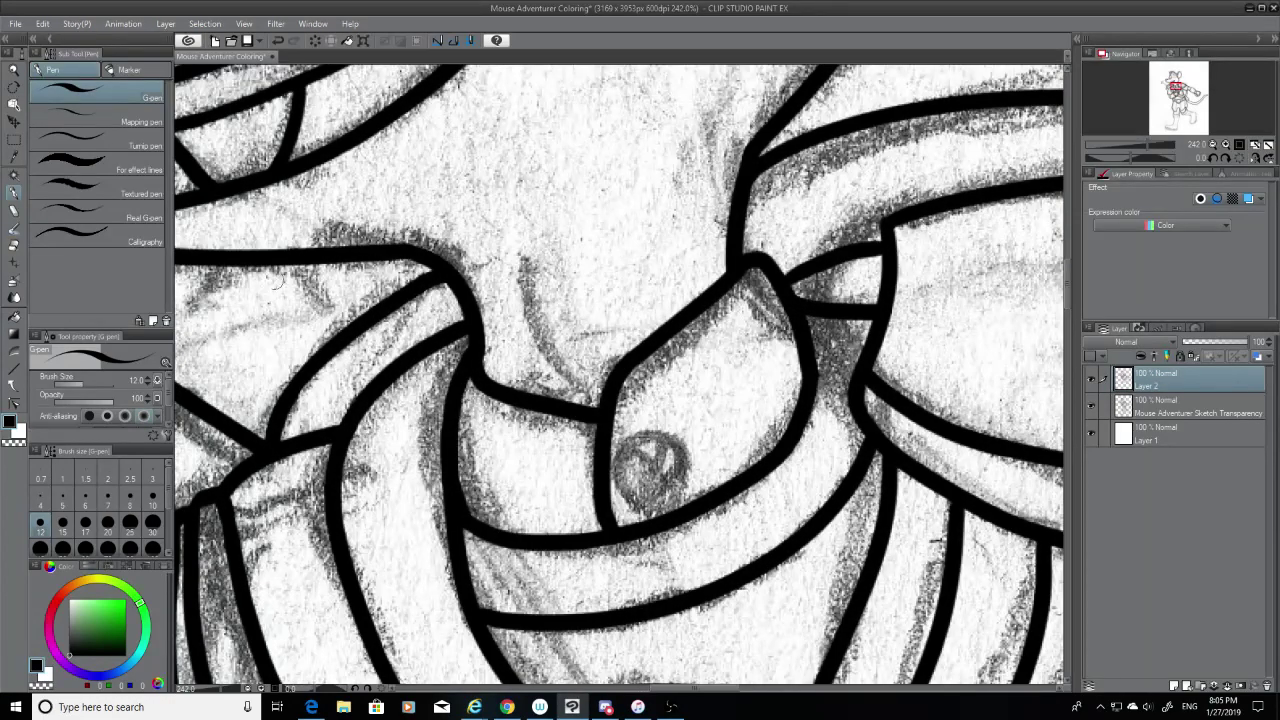
{"action": "left_click", "coordinate": [16, 246]}
{"action": "mouse_move", "coordinate": [562, 430]}
{"action": "left_mouse_down"}
{"action": "mouse_move", "coordinate": [588, 414]}
{"action": "mouse_move", "coordinate": [580, 425]}
{"action": "mouse_move", "coordinate": [560, 402]}
{"action": "mouse_move", "coordinate": [545, 430]}
{"action": "mouse_move", "coordinate": [548, 380]}
{"action": "mouse_move", "coordinate": [532, 420]}
{"action": "left_mouse_up"}
{"action": "left_click", "coordinate": [14, 193]}
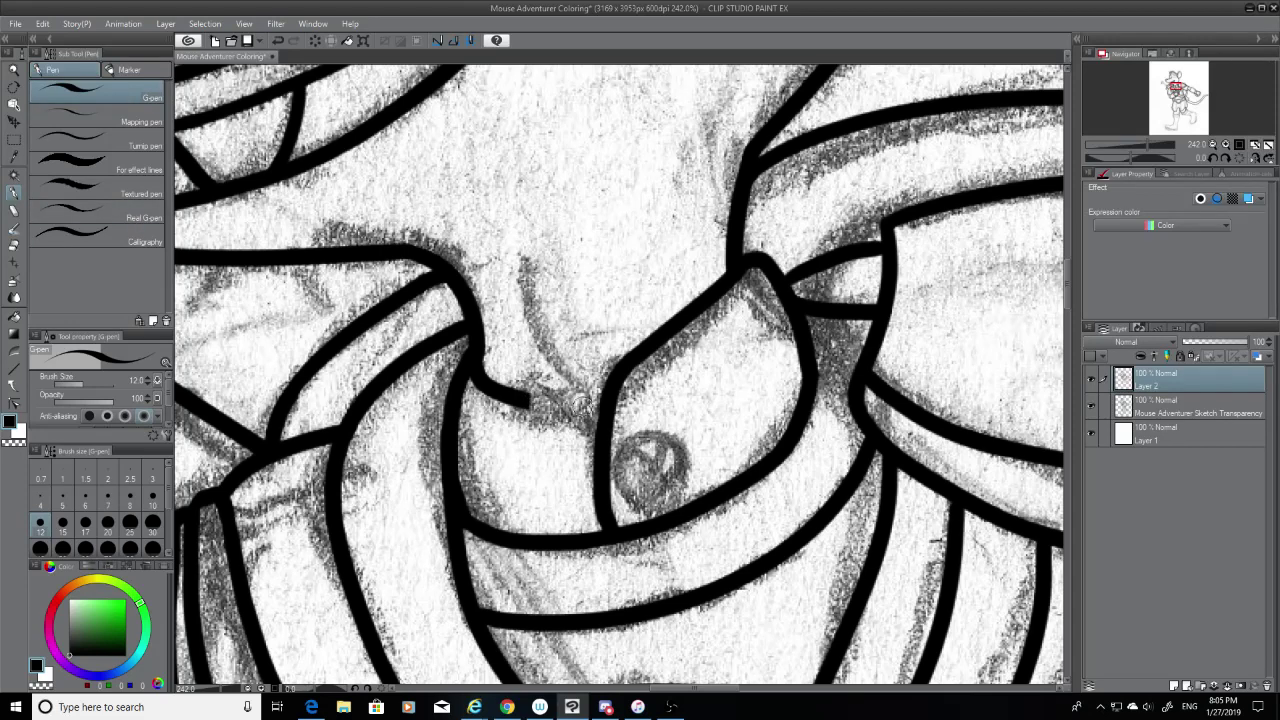
{"action": "mouse_move", "coordinate": [529, 400]}
{"action": "left_mouse_down"}
{"action": "mouse_move", "coordinate": [574, 401]}
{"action": "mouse_move", "coordinate": [603, 441]}
{"action": "left_mouse_up"}
{"action": "key", "text": "ctrl+z"}
{"action": "key", "text": "ctrl+z"}
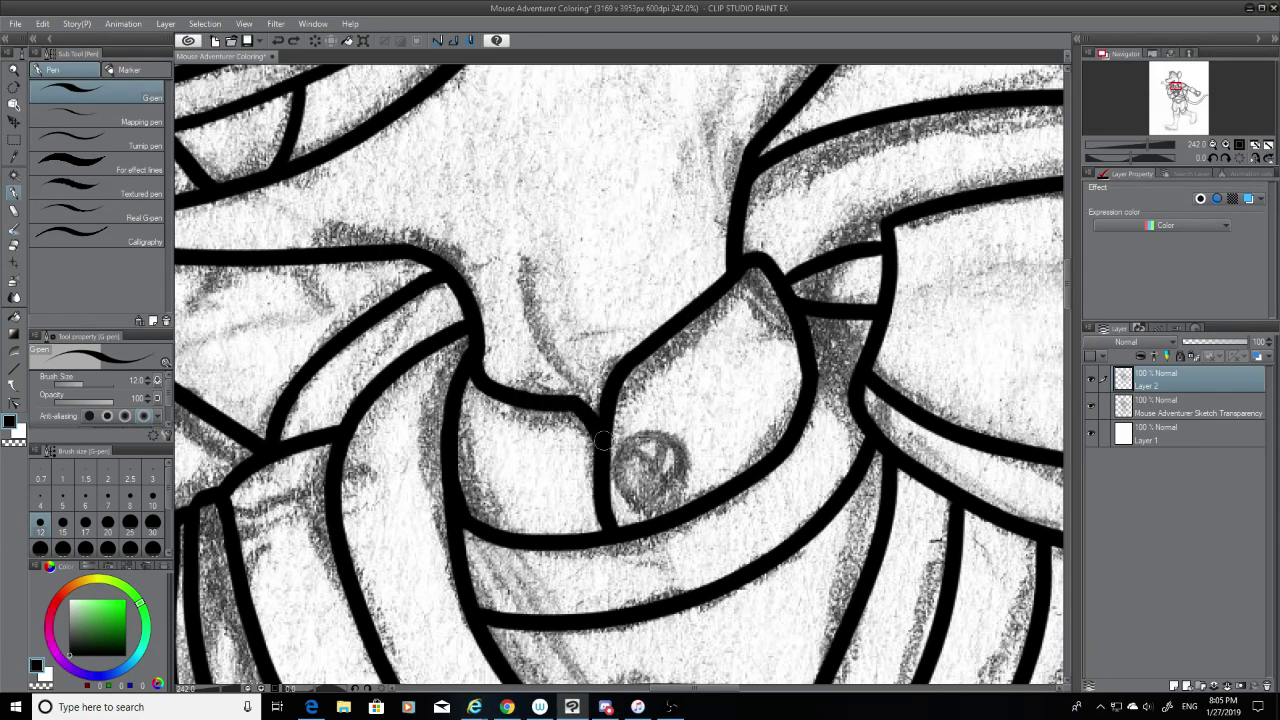
Step: Hide the sketch and erase the neckline between the chest strap and the buttoned collar flap
{"action": "left_click", "coordinate": [1090, 404]}
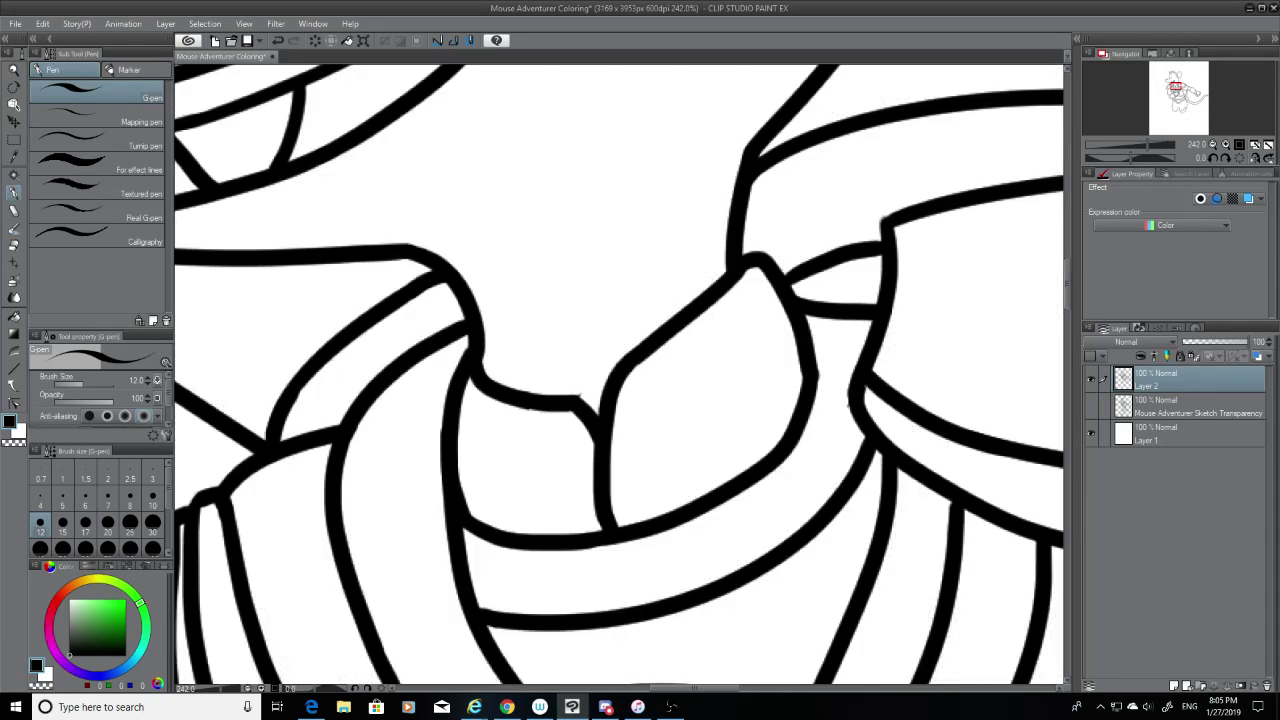
{"action": "key", "text": "ctrl+z"}
{"action": "left_click", "coordinate": [14, 245]}
{"action": "mouse_move", "coordinate": [575, 400]}
{"action": "left_mouse_down"}
{"action": "mouse_move", "coordinate": [571, 414]}
{"action": "mouse_move", "coordinate": [528, 391]}
{"action": "mouse_move", "coordinate": [505, 415]}
{"action": "left_mouse_up"}
{"action": "mouse_move", "coordinate": [510, 378]}
{"action": "left_mouse_down"}
{"action": "mouse_move", "coordinate": [478, 384]}
{"action": "mouse_move", "coordinate": [551, 382]}
{"action": "mouse_move", "coordinate": [600, 450]}
{"action": "left_mouse_up"}
Step: Try to re-ink the neckline between the chest strap and the buttoned collar flap with a small peak before the flap
{"action": "left_click", "coordinate": [14, 193]}
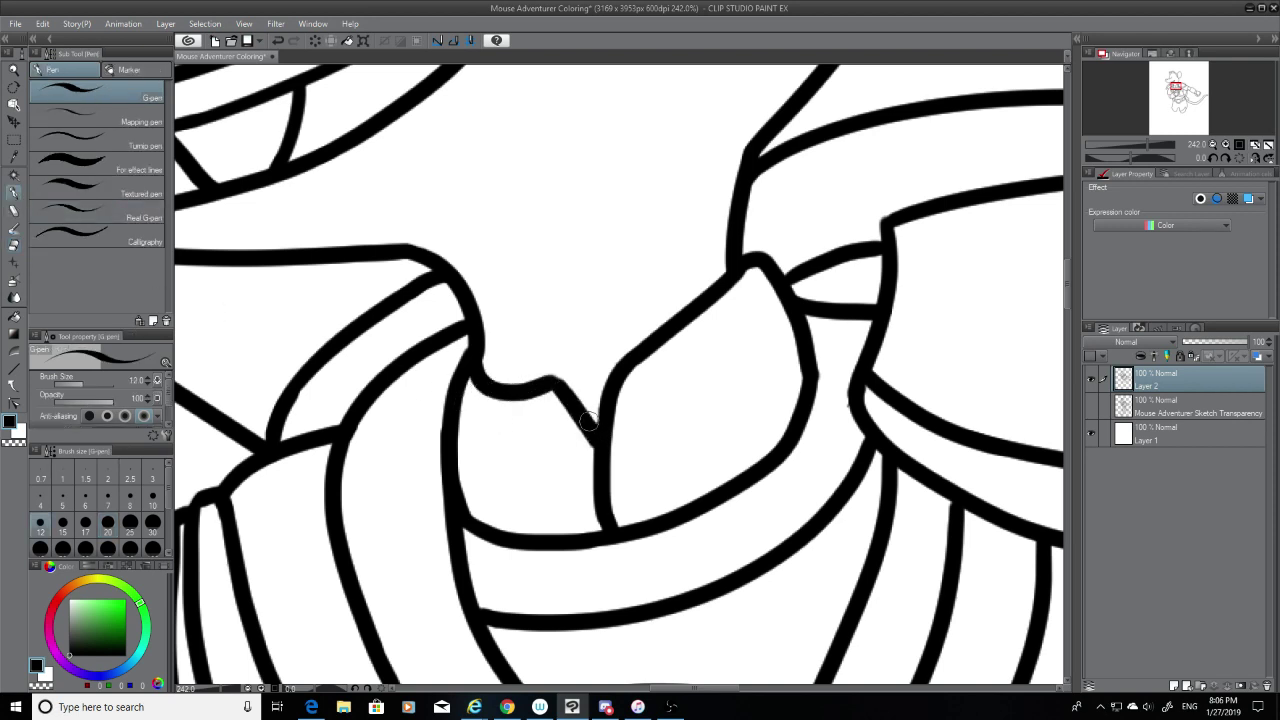
{"action": "key", "text": "ctrl+z"}
{"action": "left_click_drag", "start_coordinate": [556, 384], "coordinate": [600, 430]}
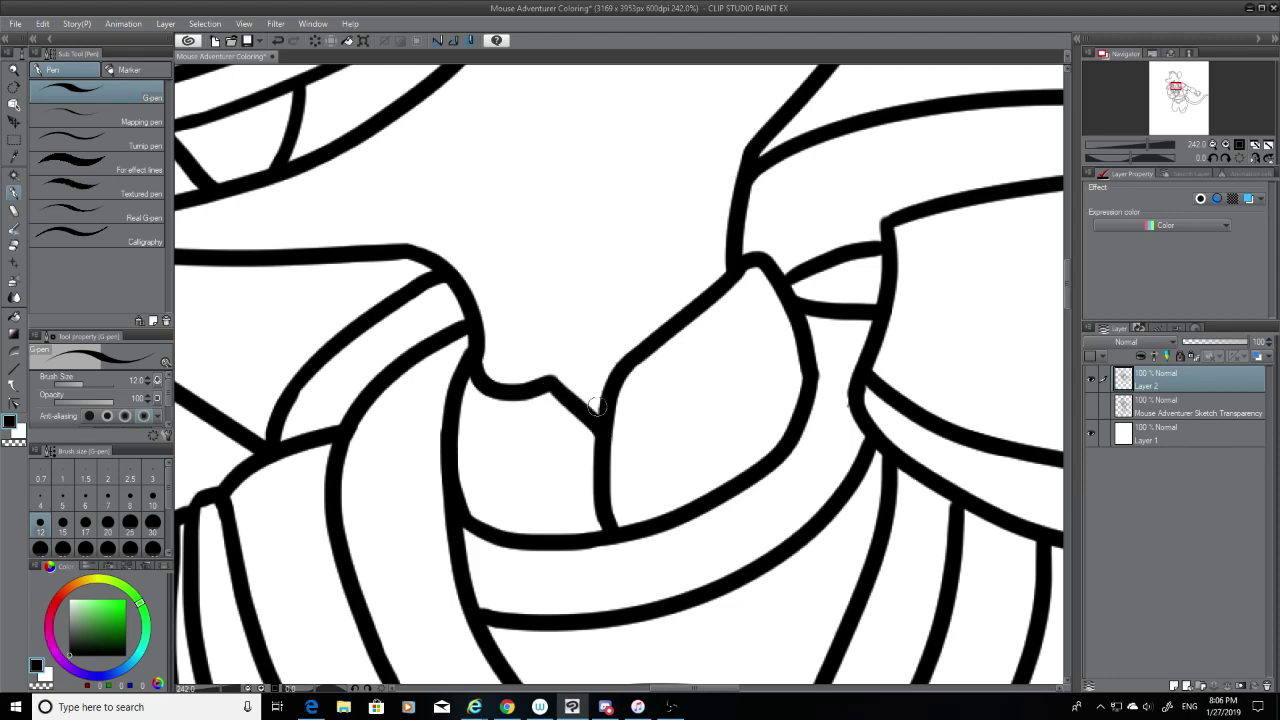
{"action": "key", "text": "ctrl+z"}
{"action": "left_click_drag", "start_coordinate": [556, 384], "coordinate": [600, 428]}
{"action": "key", "text": "ctrl+z"}
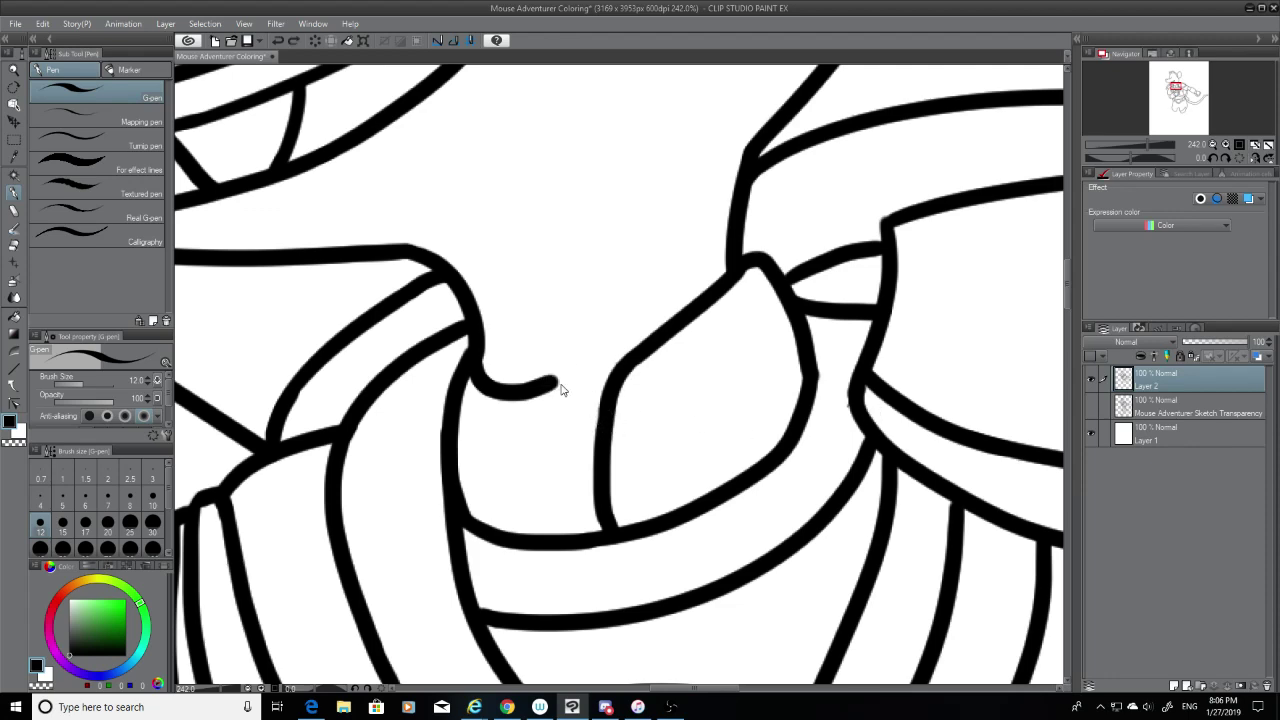
{"action": "left_click_drag", "start_coordinate": [556, 384], "coordinate": [600, 430]}
{"action": "left_click", "coordinate": [1091, 407]}
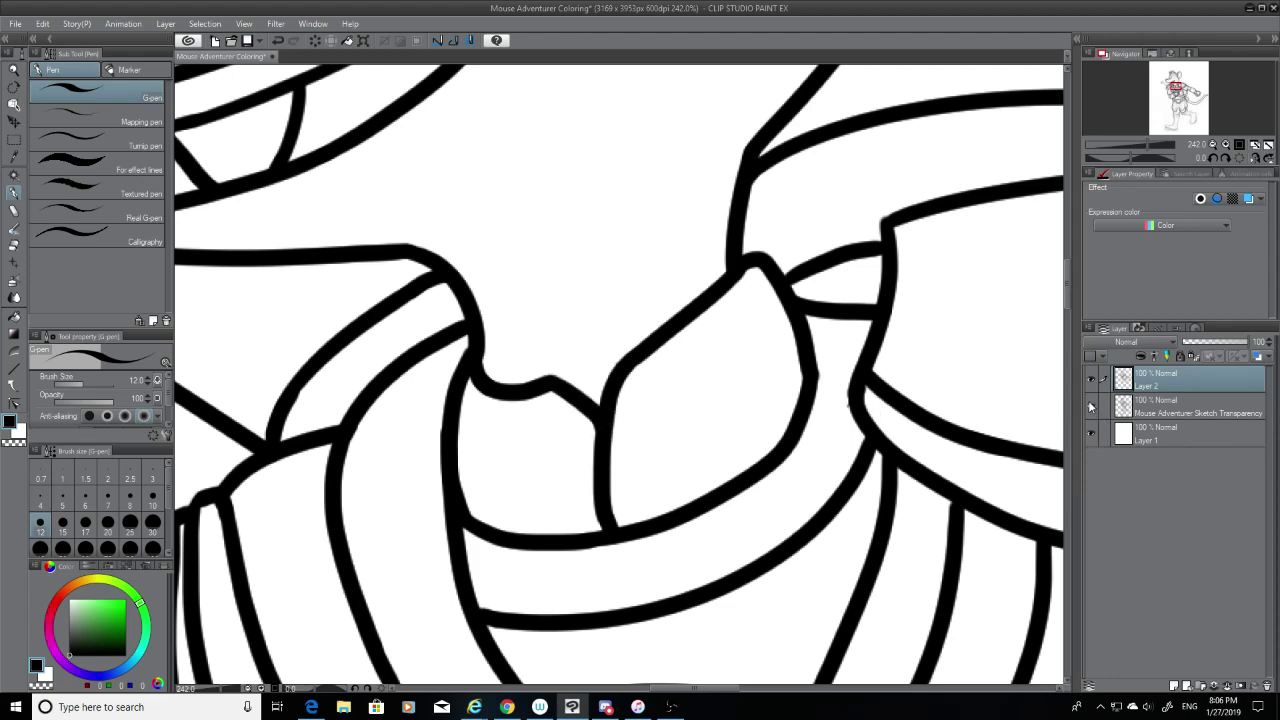
{"action": "key", "text": "ctrl+z"}
{"action": "key", "text": "ctrl+z"}
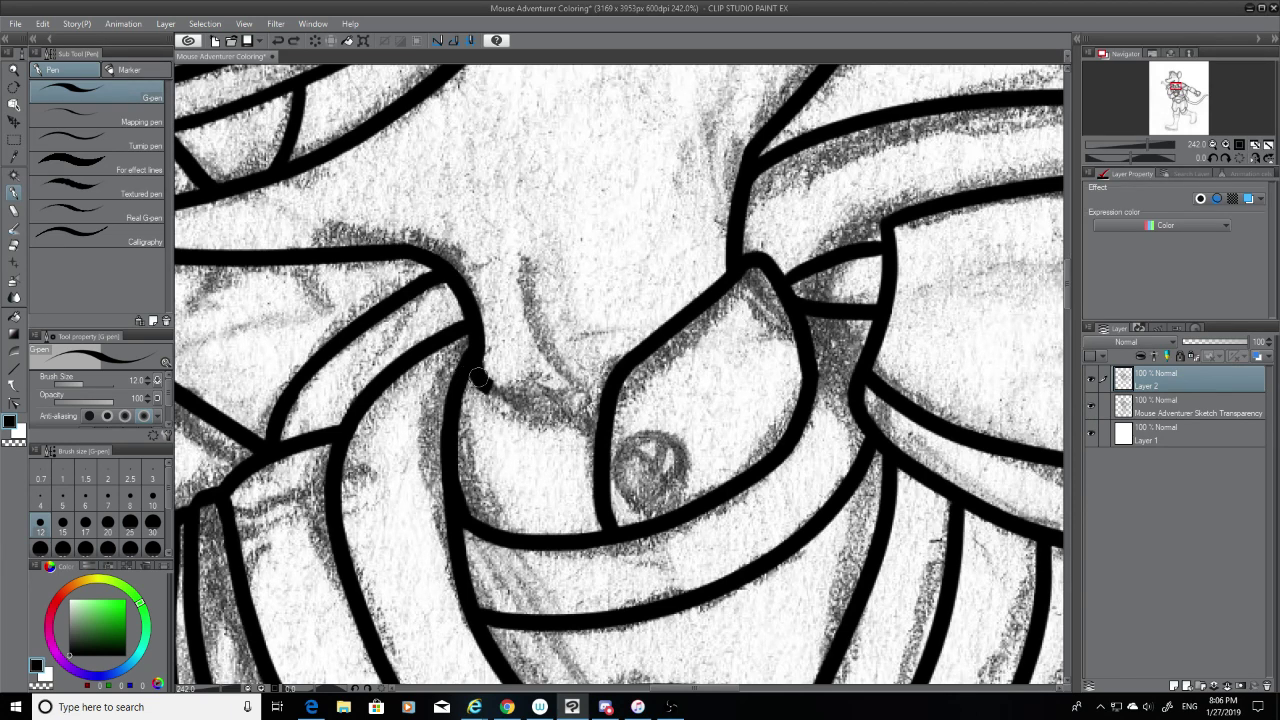
Step: Ink the neckline as a shallow dip from the chest strap along the sketch, bending down into the buttoned collar flap
{"action": "mouse_move", "coordinate": [478, 377]}
{"action": "left_mouse_down"}
{"action": "mouse_move", "coordinate": [510, 400]}
{"action": "mouse_move", "coordinate": [580, 401]}
{"action": "left_mouse_up"}
{"action": "key", "text": "ctrl+z"}
{"action": "left_click_drag", "start_coordinate": [478, 378], "coordinate": [588, 398]}
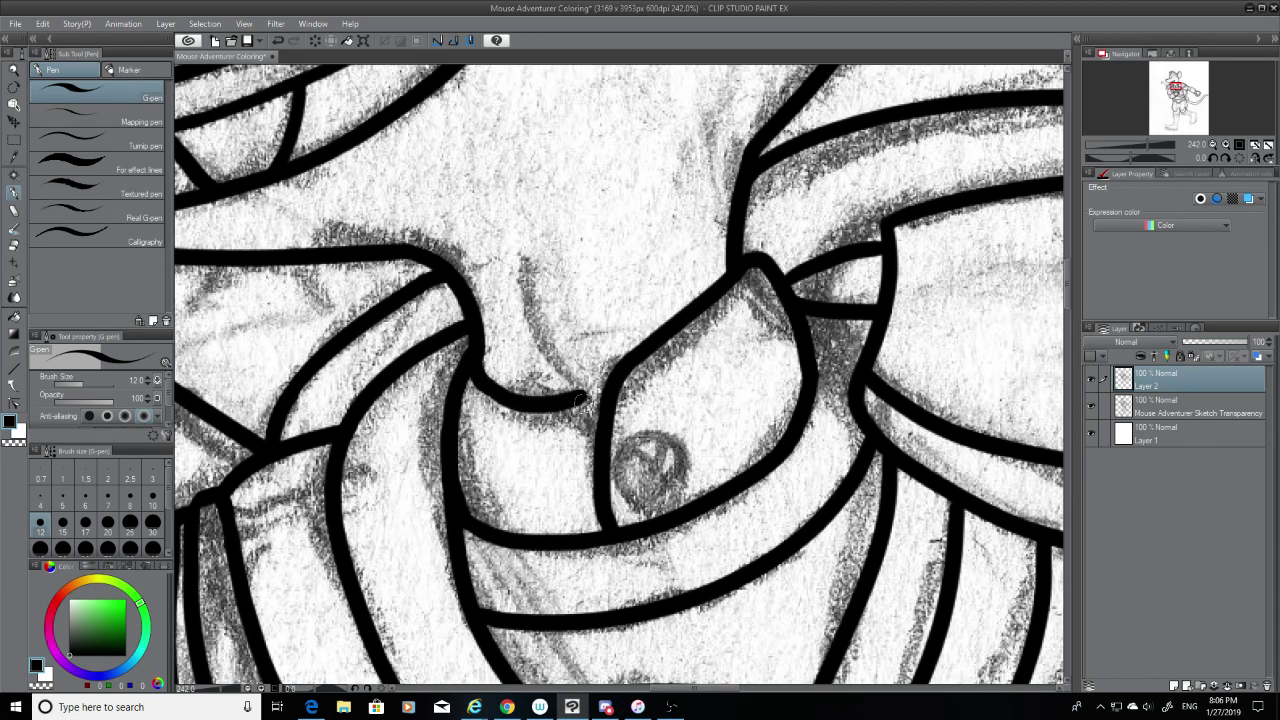
{"action": "key", "text": "ctrl+z"}
{"action": "mouse_move", "coordinate": [478, 378]}
{"action": "left_mouse_down"}
{"action": "mouse_move", "coordinate": [571, 400]}
{"action": "mouse_move", "coordinate": [599, 436]}
{"action": "left_mouse_up"}
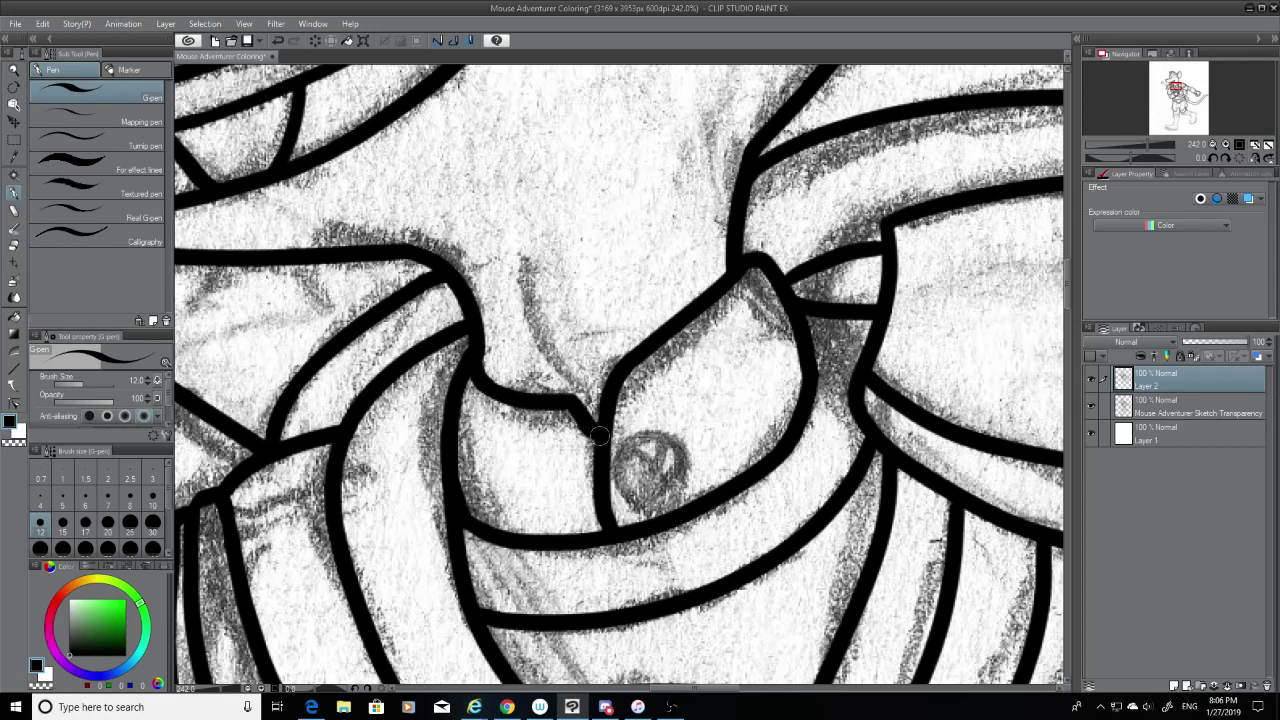
{"action": "key", "text": "ctrl+z"}
{"action": "left_click_drag", "start_coordinate": [562, 396], "coordinate": [600, 422]}
{"action": "left_click", "coordinate": [1091, 406]}
{"action": "key", "text": "ctrl+z"}
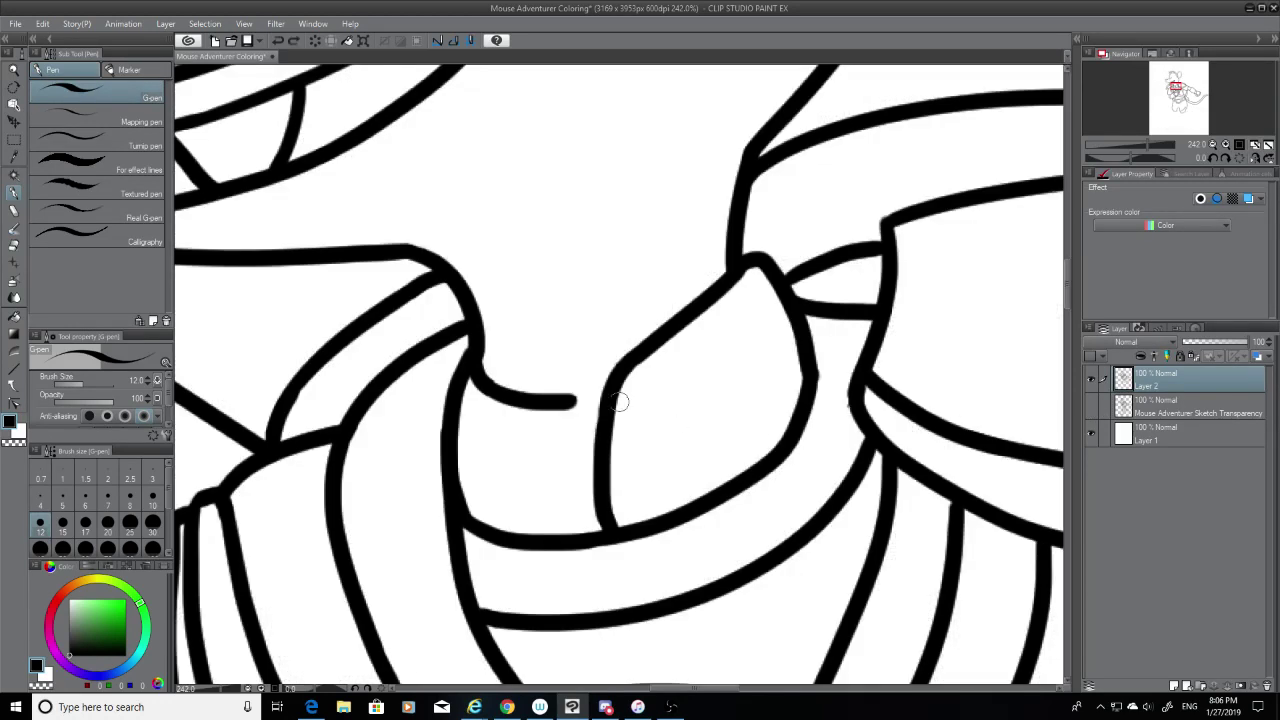
{"action": "left_click_drag", "start_coordinate": [573, 404], "coordinate": [602, 424]}
{"action": "left_click", "coordinate": [12, 247]}
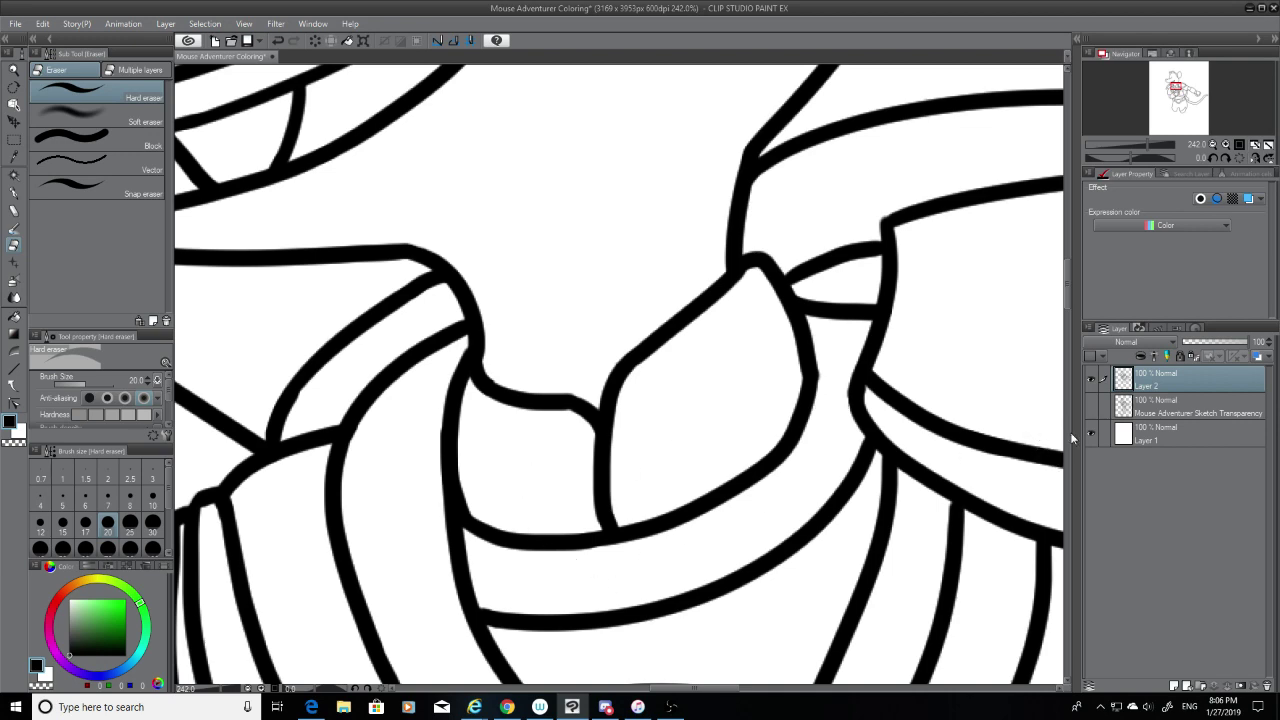
Step: Show the sketch and ink the small rectangular collar where the sword handle meets the curved guard
{"action": "left_click", "coordinate": [1090, 406]}
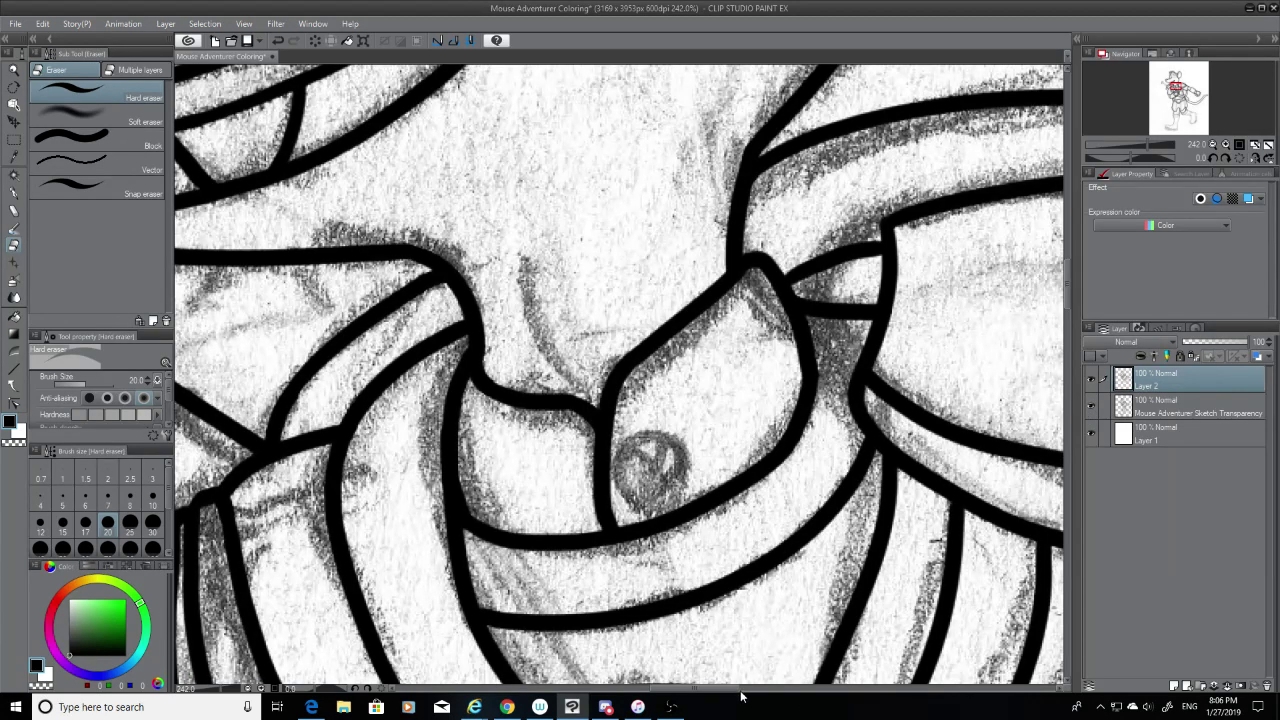
{"action": "left_click_drag", "start_coordinate": [735, 689], "coordinate": [652, 689]}
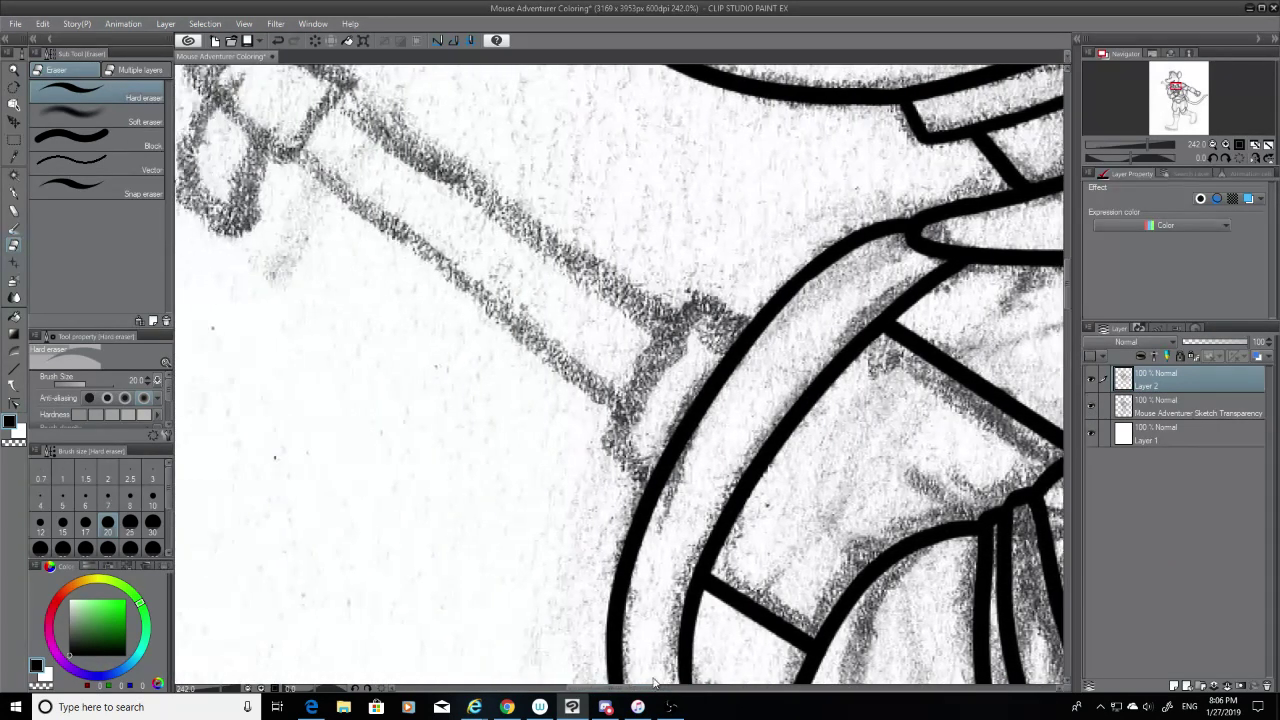
{"action": "left_click", "coordinate": [15, 194]}
{"action": "mouse_move", "coordinate": [752, 327]}
{"action": "left_mouse_down"}
{"action": "mouse_move", "coordinate": [696, 292]}
{"action": "mouse_move", "coordinate": [755, 332]}
{"action": "left_mouse_up"}
{"action": "key", "text": "ctrl+z"}
{"action": "key", "text": "ctrl+z"}
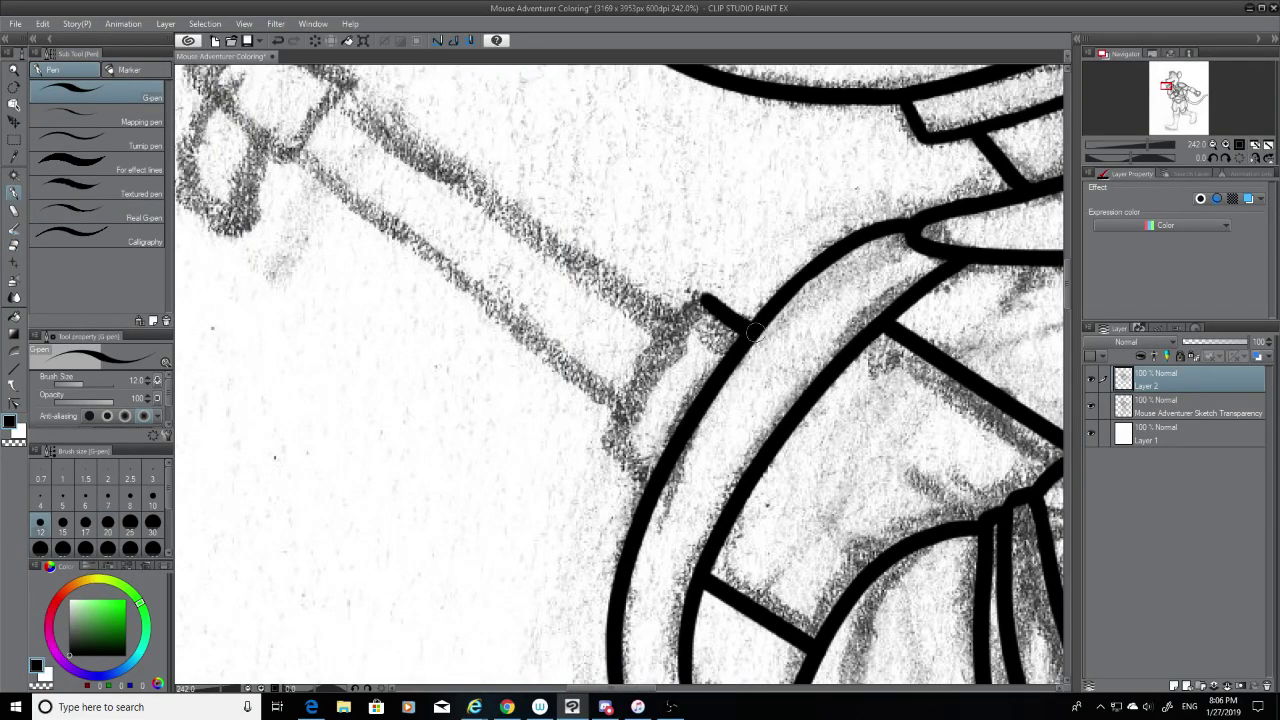
{"action": "left_click_drag", "start_coordinate": [604, 447], "coordinate": [651, 476]}
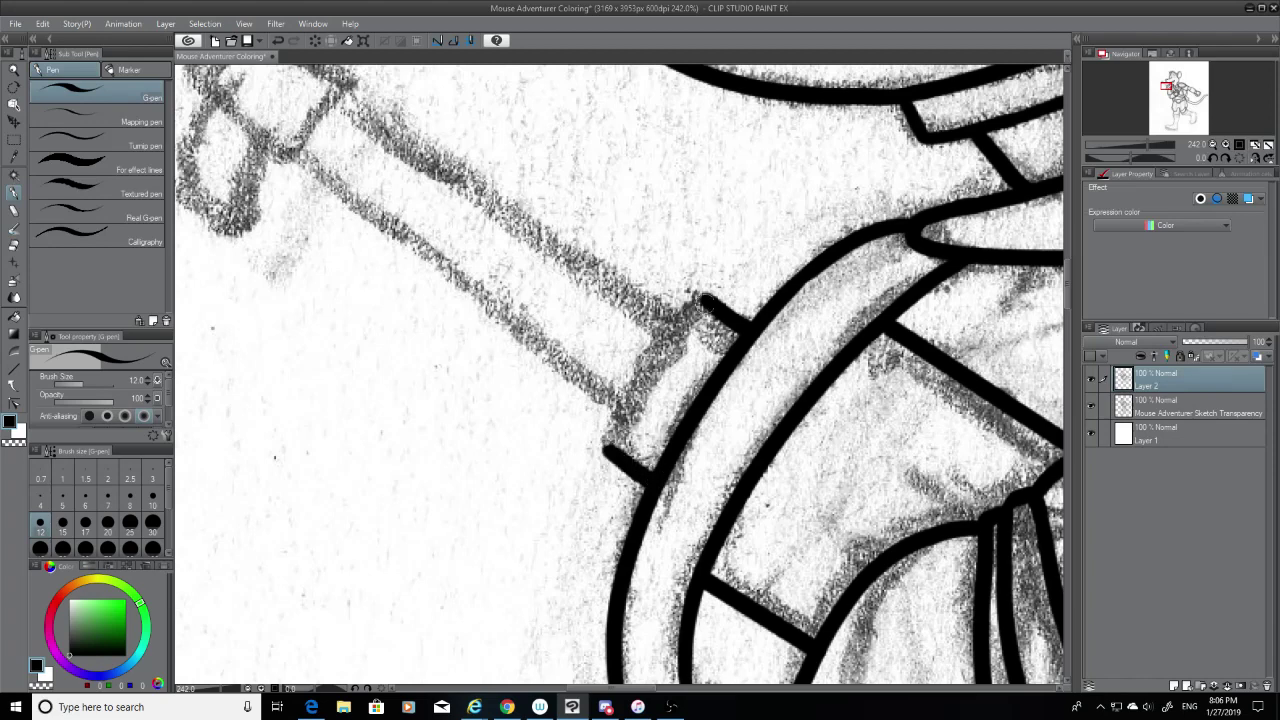
{"action": "mouse_move", "coordinate": [704, 299]}
{"action": "left_mouse_down"}
{"action": "mouse_move", "coordinate": [589, 454]}
{"action": "mouse_move", "coordinate": [657, 363]}
{"action": "mouse_move", "coordinate": [708, 308]}
{"action": "left_mouse_up"}
{"action": "key", "text": "ctrl+z"}
{"action": "key", "text": "ctrl+z"}
{"action": "mouse_move", "coordinate": [607, 453]}
{"action": "left_mouse_down"}
{"action": "mouse_move", "coordinate": [705, 303]}
{"action": "mouse_move", "coordinate": [607, 449]}
{"action": "left_mouse_up"}
{"action": "key", "text": "ctrl+z"}
{"action": "key", "text": "ctrl+z"}
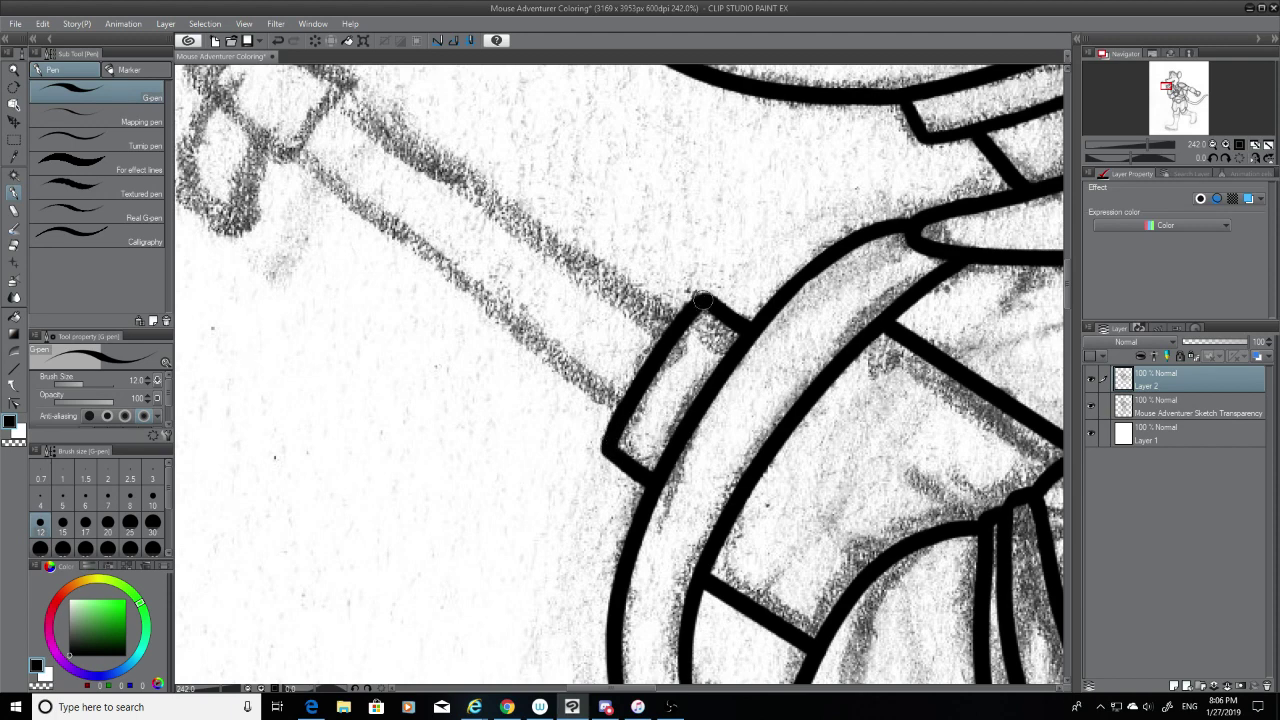
Step: Ink the two long straight edges of the sword handle outward from the rectangular collar
{"action": "left_click", "coordinate": [673, 322]}
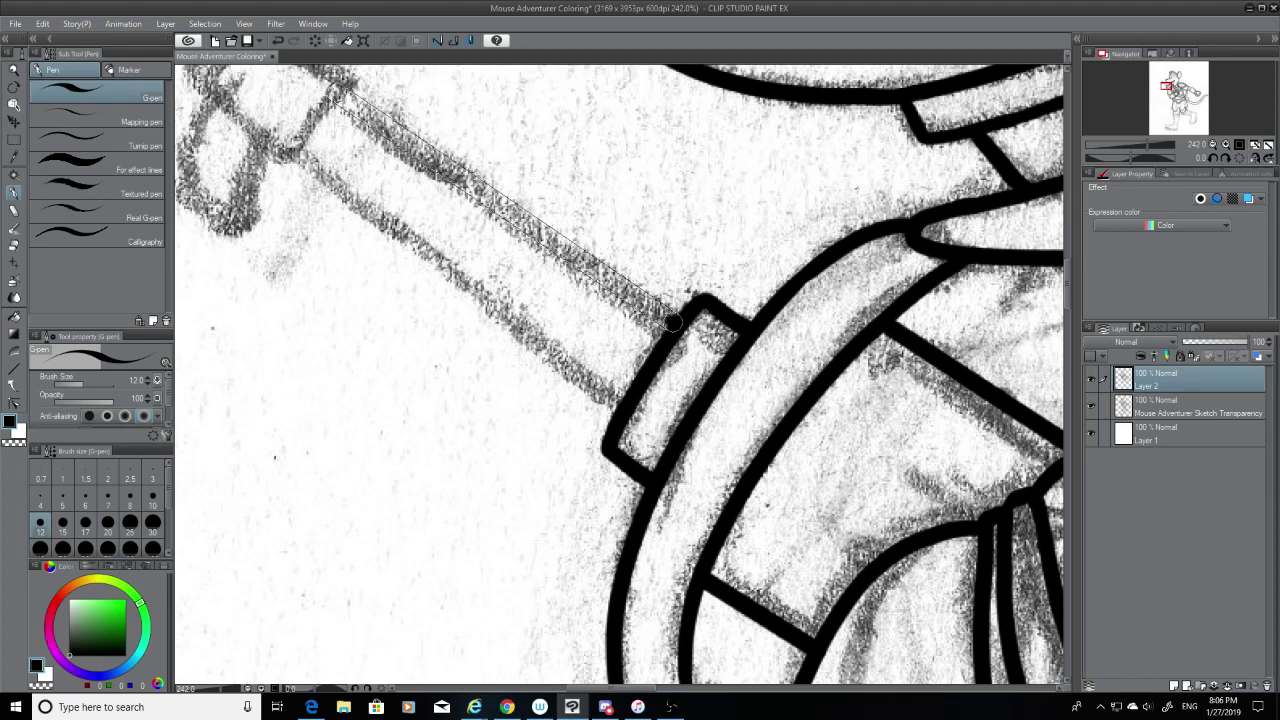
{"action": "left_click", "coordinate": [341, 93], "text": "shift"}
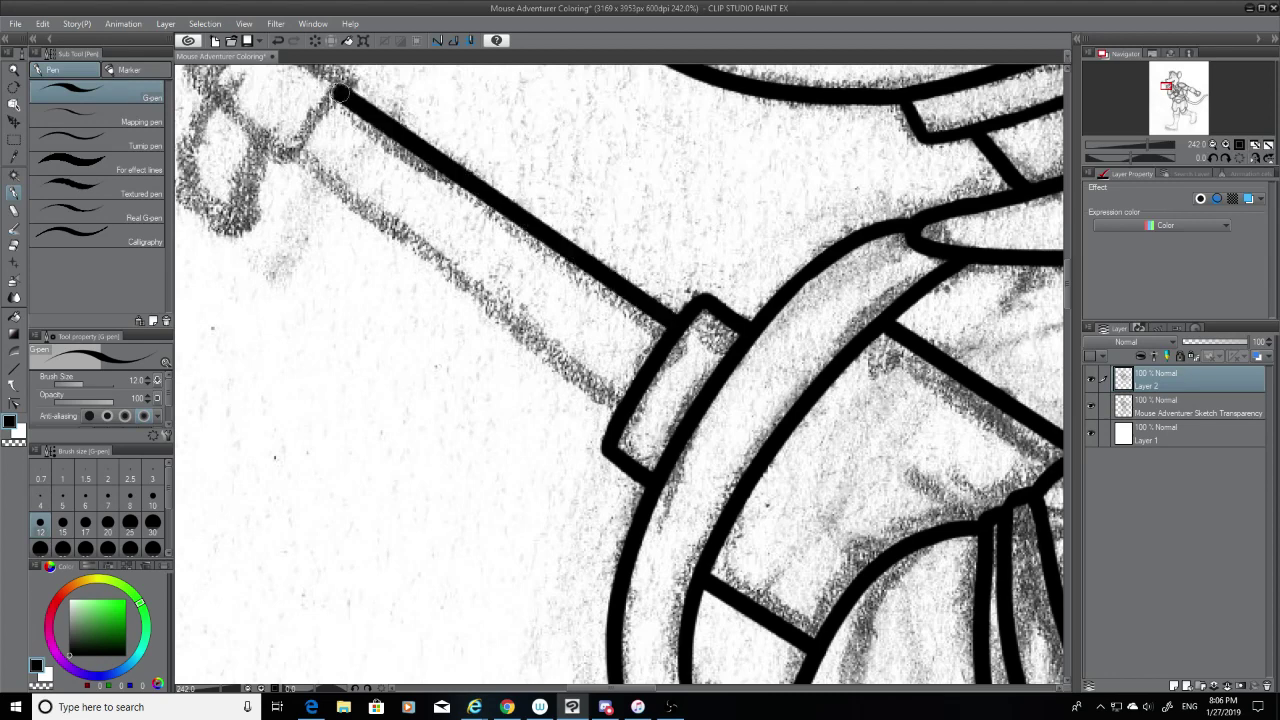
{"action": "left_click", "coordinate": [613, 411], "text": "shift"}
Step: Ink the four-sided block at the outer end of the sword handle with connected straight lines
{"action": "scroll", "coordinate": [613, 411], "scroll_direction": "down", "scroll_amount": 3}
{"action": "scroll", "coordinate": [403, 172], "scroll_direction": "up", "scroll_amount": 6}
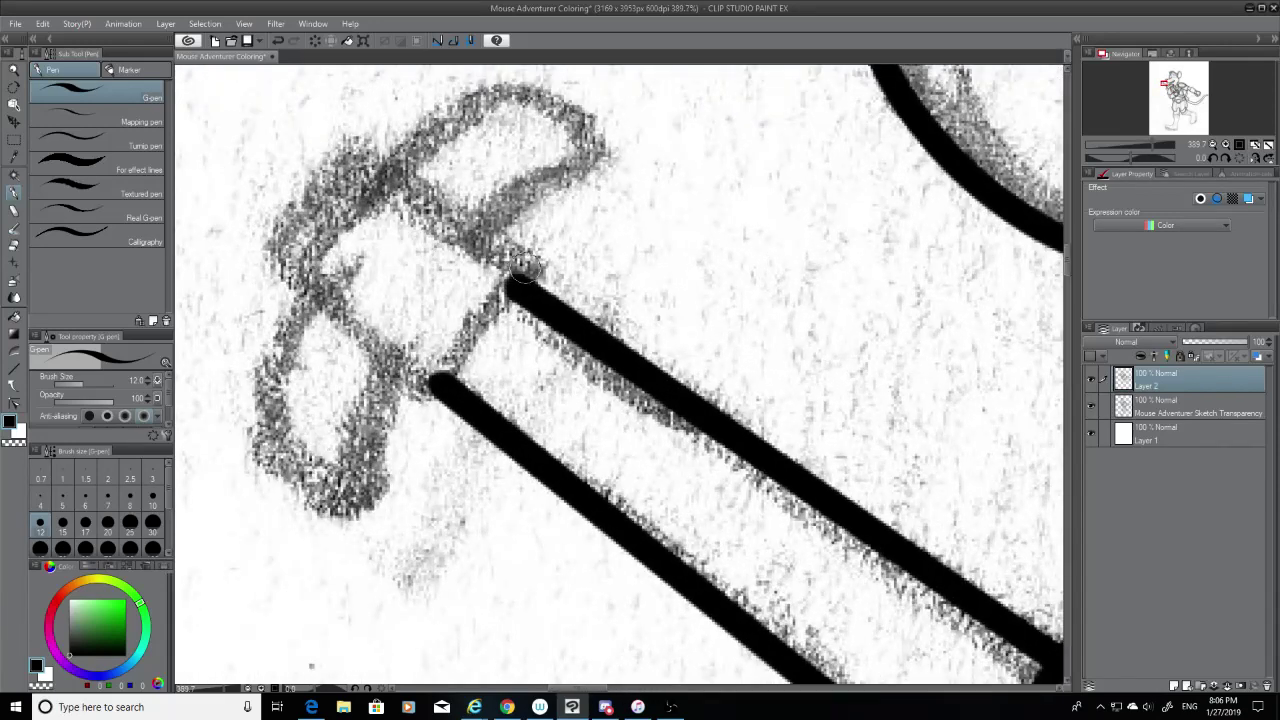
{"action": "left_click", "coordinate": [524, 269]}
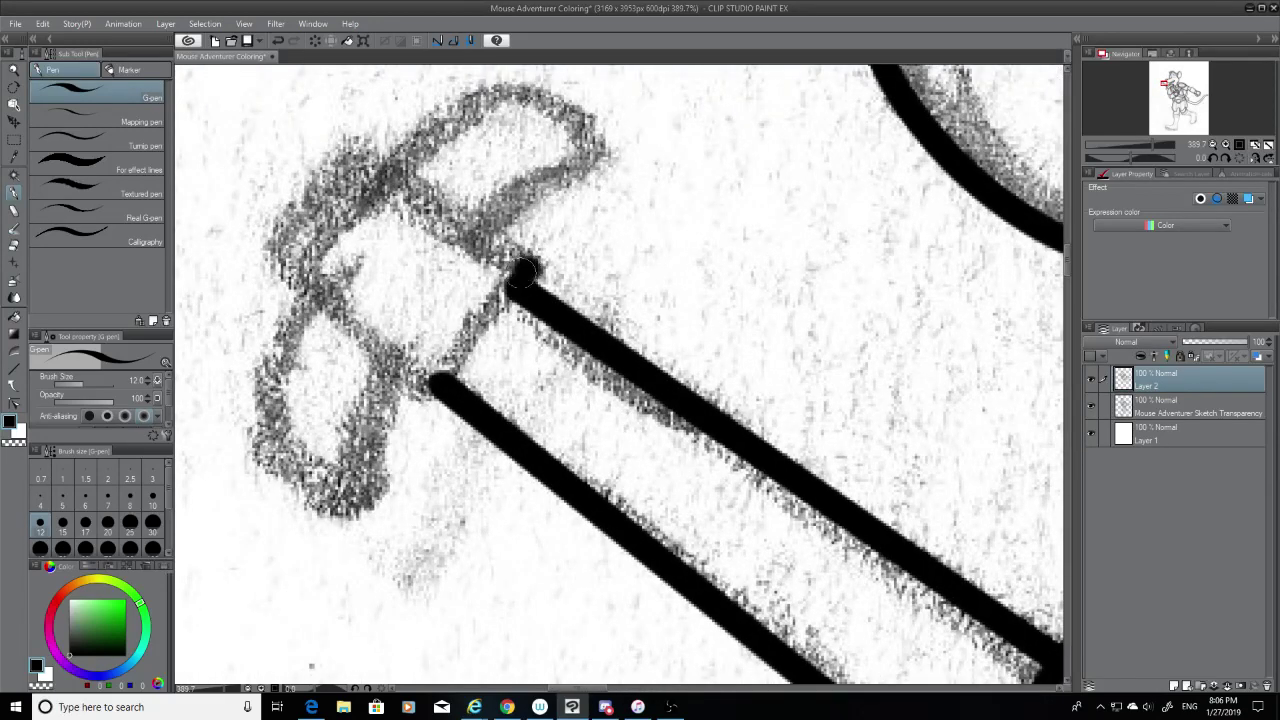
{"action": "left_click", "coordinate": [430, 393], "text": "shift"}
{"action": "left_click", "coordinate": [276, 266], "text": "shift"}
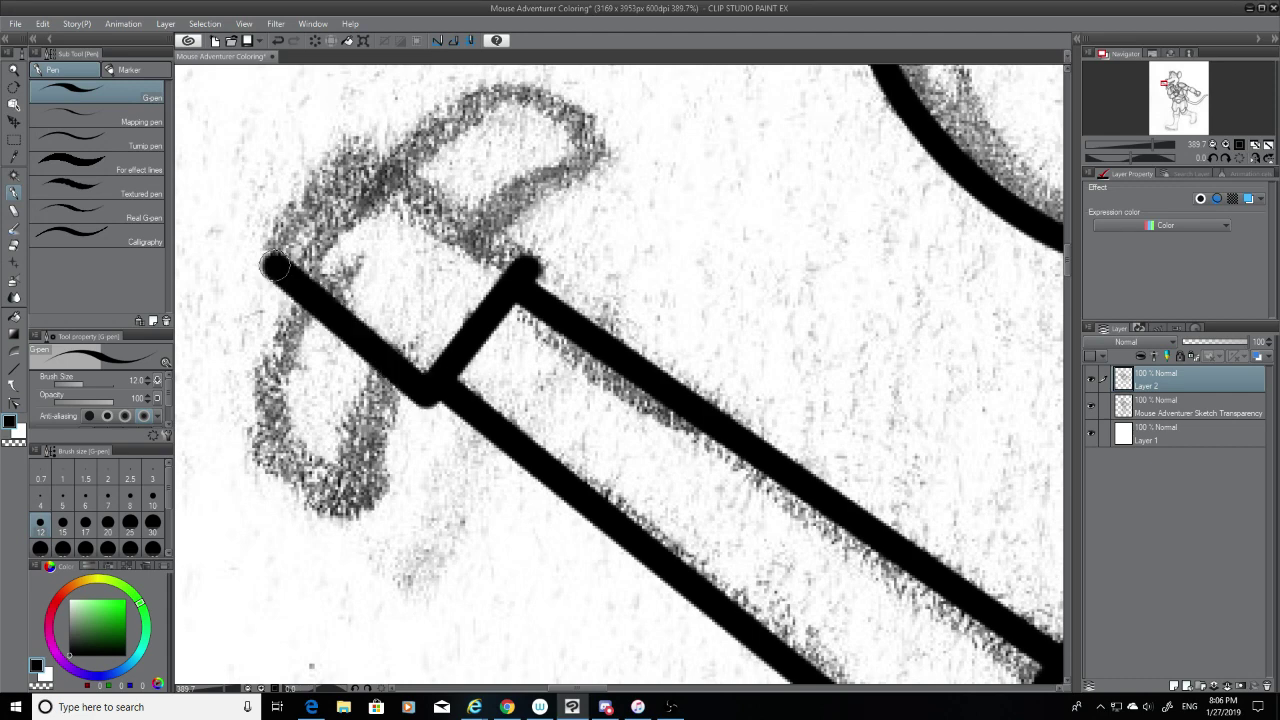
{"action": "left_click", "coordinate": [355, 150], "text": "shift"}
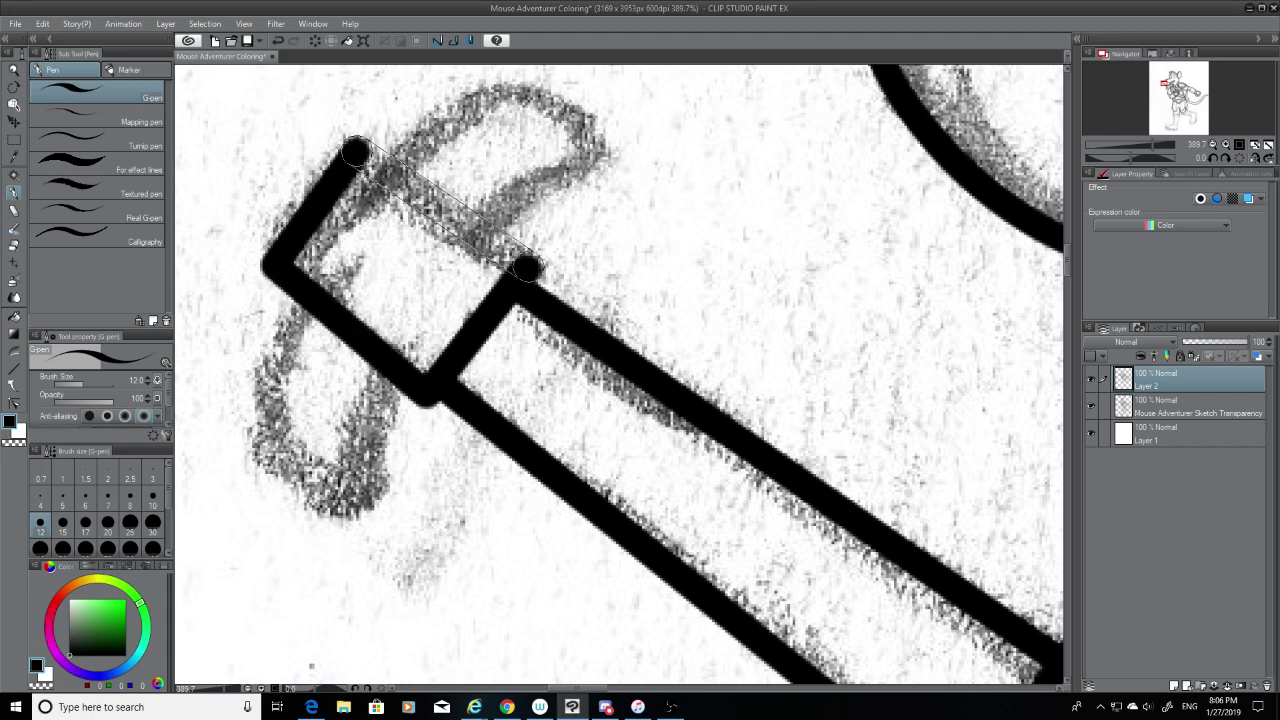
{"action": "left_click", "coordinate": [528, 262], "text": "shift"}
{"action": "scroll", "coordinate": [481, 289], "scroll_direction": "down", "scroll_amount": 3}
{"action": "scroll", "coordinate": [481, 289], "scroll_direction": "down", "scroll_amount": 2}
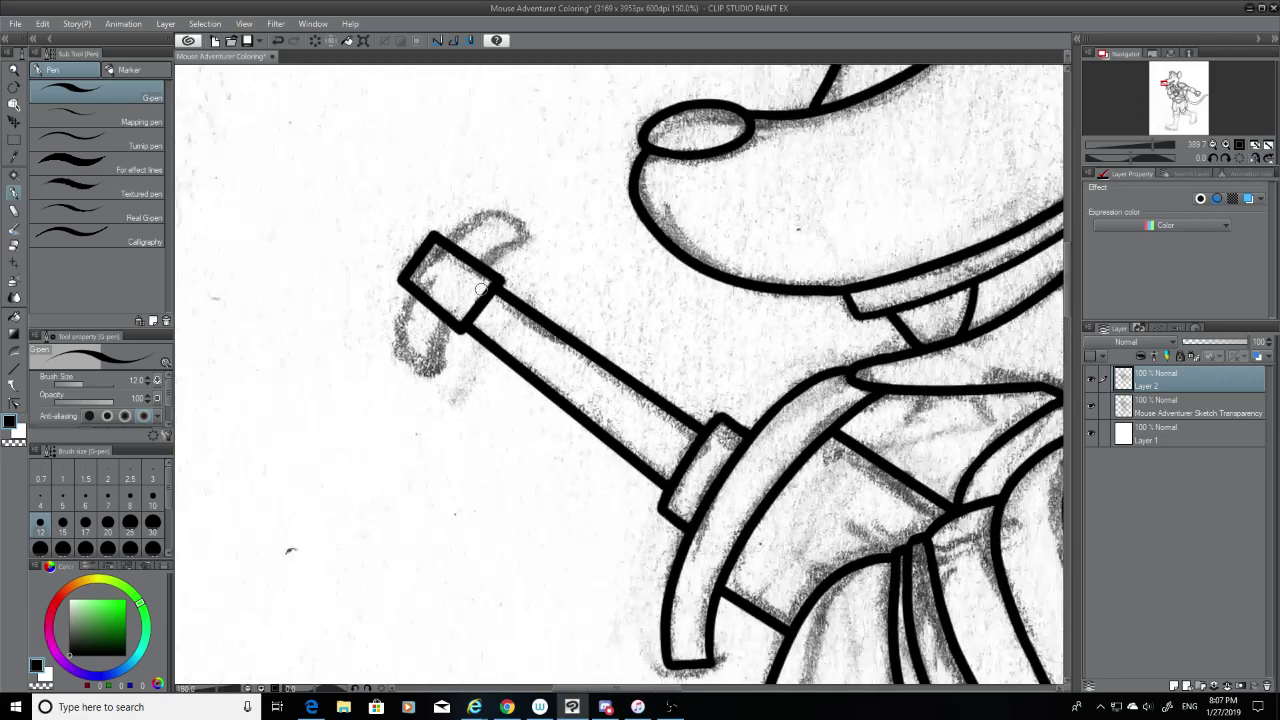
Step: Ink the lower prong's inner edge and the full outline of the upper curved prong on the handle's end block
{"action": "scroll", "coordinate": [470, 288], "scroll_direction": "up", "scroll_amount": 5}
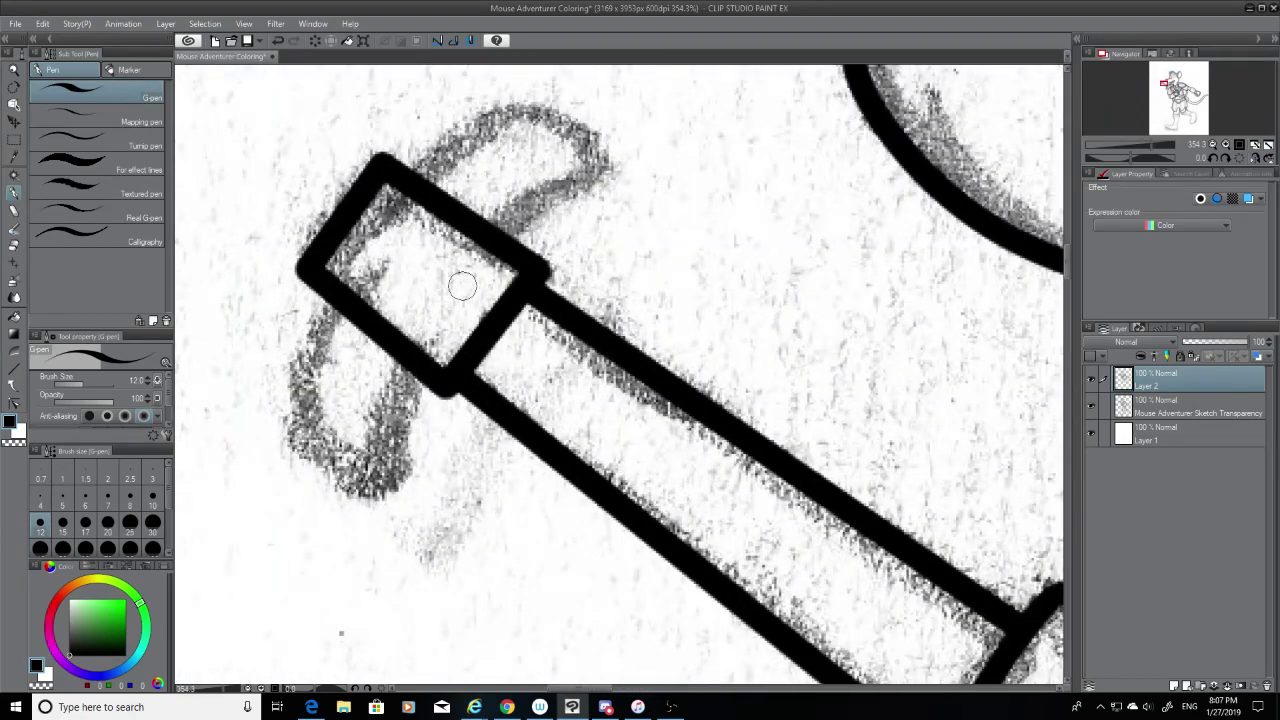
{"action": "left_click_drag", "start_coordinate": [414, 364], "coordinate": [386, 490]}
{"action": "key", "text": "ctrl+z"}
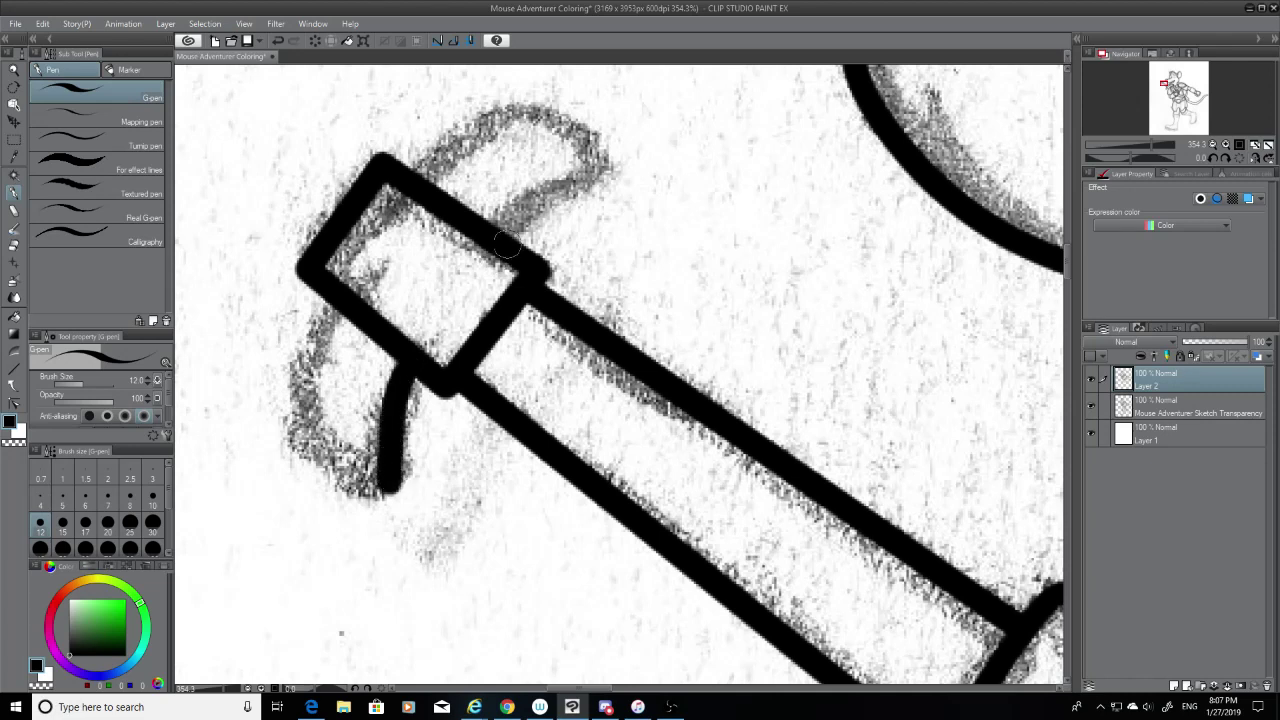
{"action": "left_click_drag", "start_coordinate": [506, 245], "coordinate": [612, 200]}
{"action": "key", "text": "ctrl+z"}
{"action": "mouse_move", "coordinate": [502, 245]}
{"action": "left_mouse_down"}
{"action": "mouse_move", "coordinate": [544, 200]}
{"action": "mouse_move", "coordinate": [617, 186]}
{"action": "mouse_move", "coordinate": [617, 168]}
{"action": "mouse_move", "coordinate": [530, 105]}
{"action": "left_mouse_up"}
{"action": "key", "text": "ctrl+z"}
{"action": "mouse_move", "coordinate": [612, 172]}
{"action": "left_mouse_down"}
{"action": "mouse_move", "coordinate": [536, 103]}
{"action": "mouse_move", "coordinate": [544, 120]}
{"action": "mouse_move", "coordinate": [544, 108]}
{"action": "mouse_move", "coordinate": [499, 121]}
{"action": "mouse_move", "coordinate": [428, 165]}
{"action": "left_mouse_up"}
{"action": "key", "text": "ctrl+z"}
{"action": "left_click_drag", "start_coordinate": [540, 102], "coordinate": [432, 165]}
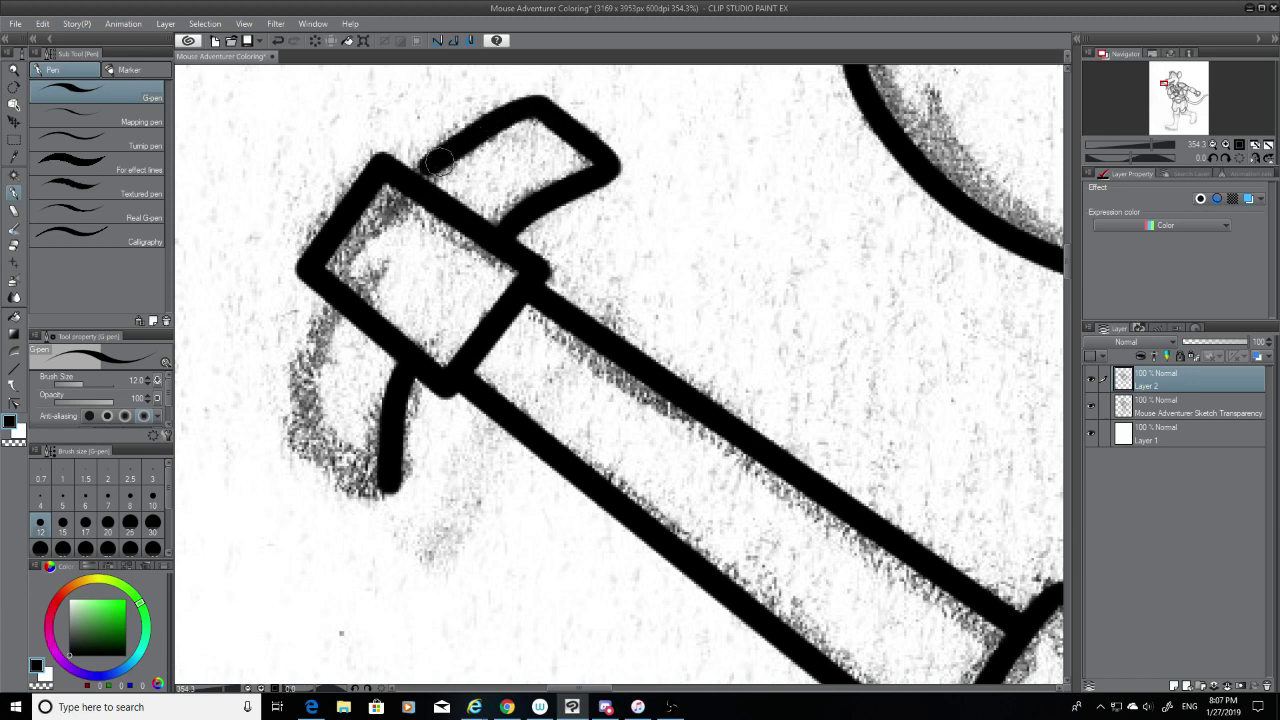
Step: Try to ink the lower prong's outer edge and closing end along the sketch
{"action": "left_click_drag", "start_coordinate": [330, 293], "coordinate": [283, 410]}
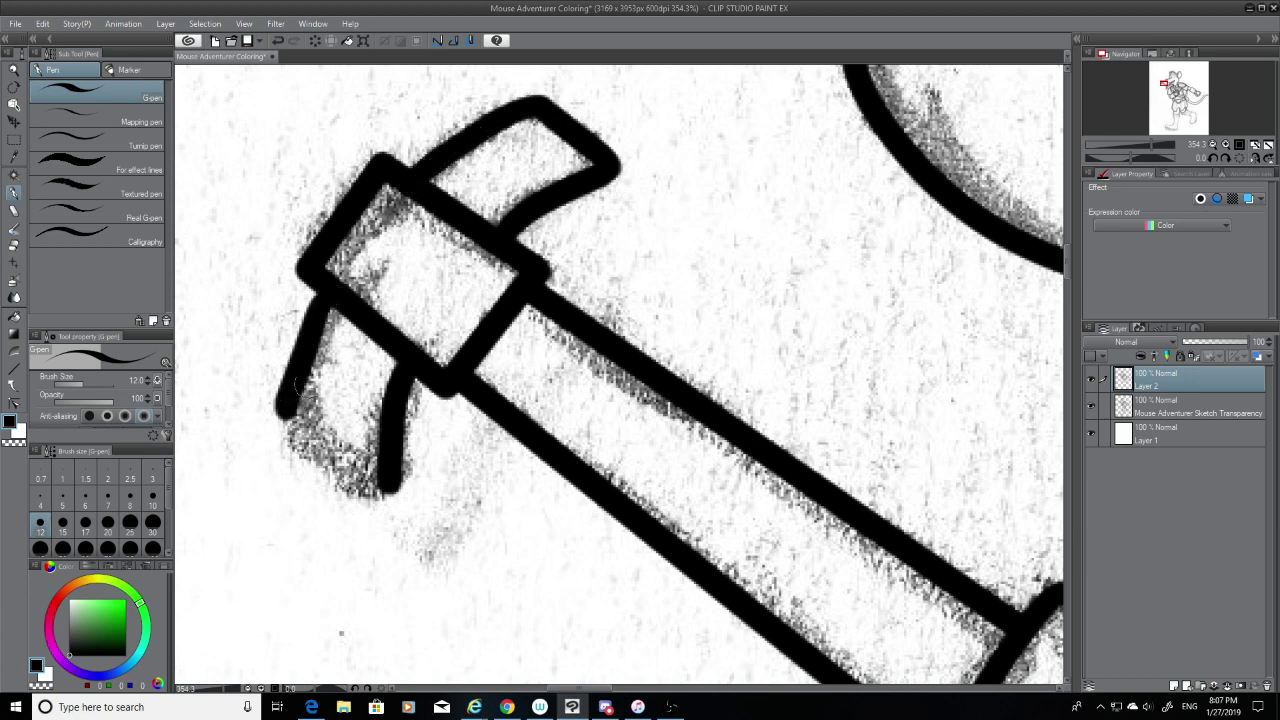
{"action": "key", "text": "ctrl+z"}
{"action": "mouse_move", "coordinate": [326, 296]}
{"action": "left_mouse_down"}
{"action": "mouse_move", "coordinate": [312, 432]}
{"action": "mouse_move", "coordinate": [395, 490]}
{"action": "left_mouse_up"}
{"action": "key", "text": "ctrl+z"}
{"action": "left_click_drag", "start_coordinate": [312, 430], "coordinate": [400, 488]}
{"action": "key", "text": "ctrl+z"}
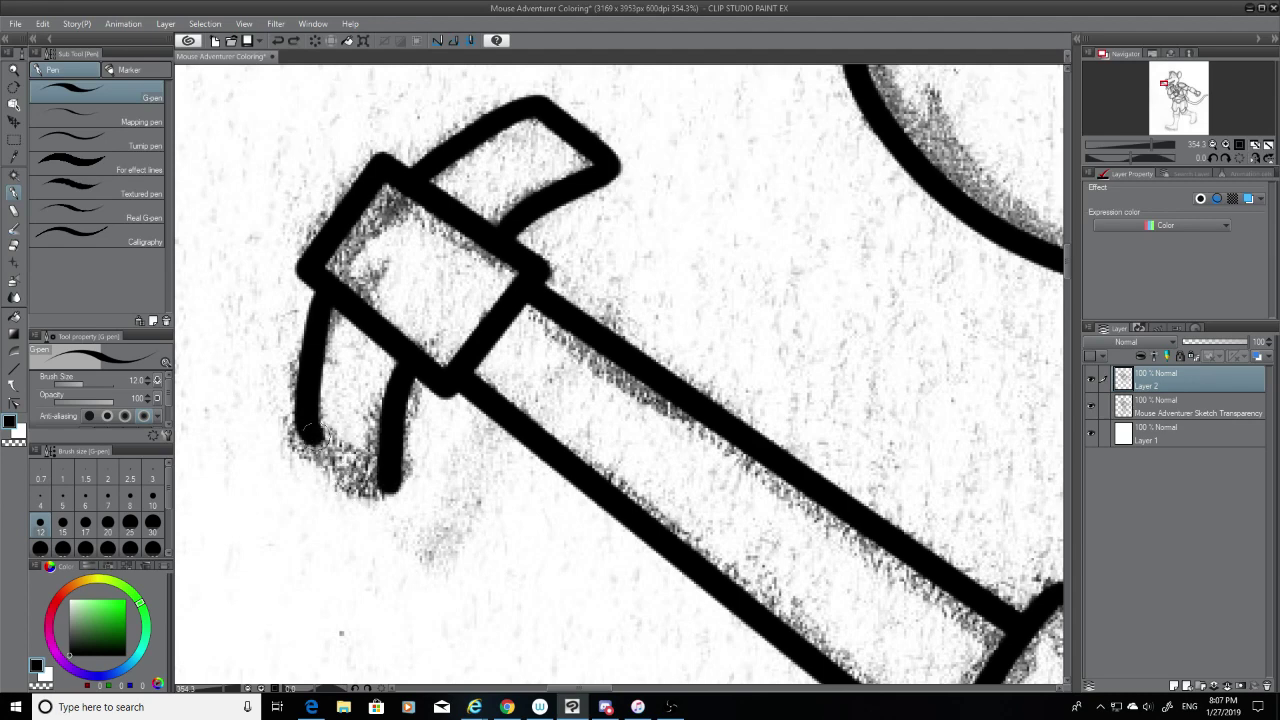
{"action": "mouse_move", "coordinate": [311, 432]}
{"action": "left_mouse_down"}
{"action": "mouse_move", "coordinate": [393, 480]}
{"action": "mouse_move", "coordinate": [345, 462]}
{"action": "mouse_move", "coordinate": [307, 424]}
{"action": "mouse_move", "coordinate": [396, 480]}
{"action": "left_mouse_up"}
{"action": "key", "text": "ctrl+z"}
{"action": "key", "text": "ctrl+z"}
{"action": "key", "text": "ctrl+z"}
{"action": "key", "text": "ctrl+z"}
{"action": "mouse_move", "coordinate": [306, 425]}
{"action": "left_mouse_down"}
{"action": "mouse_move", "coordinate": [400, 488]}
{"action": "mouse_move", "coordinate": [310, 430]}
{"action": "left_mouse_up"}
{"action": "key", "text": "ctrl+z"}
{"action": "key", "text": "ctrl+z"}
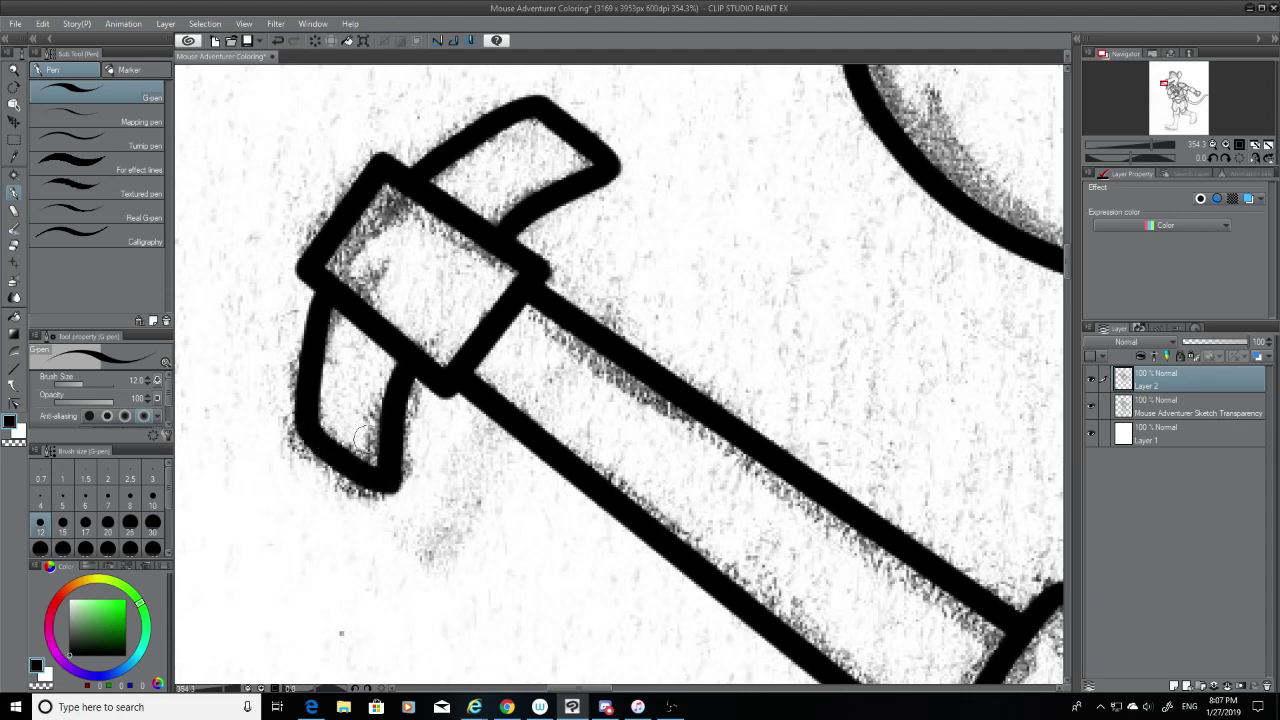
Step: Hide the sketch and undo the lower prong's outer edge and end, keeping the upper prong's outline
{"action": "left_click", "coordinate": [1092, 406]}
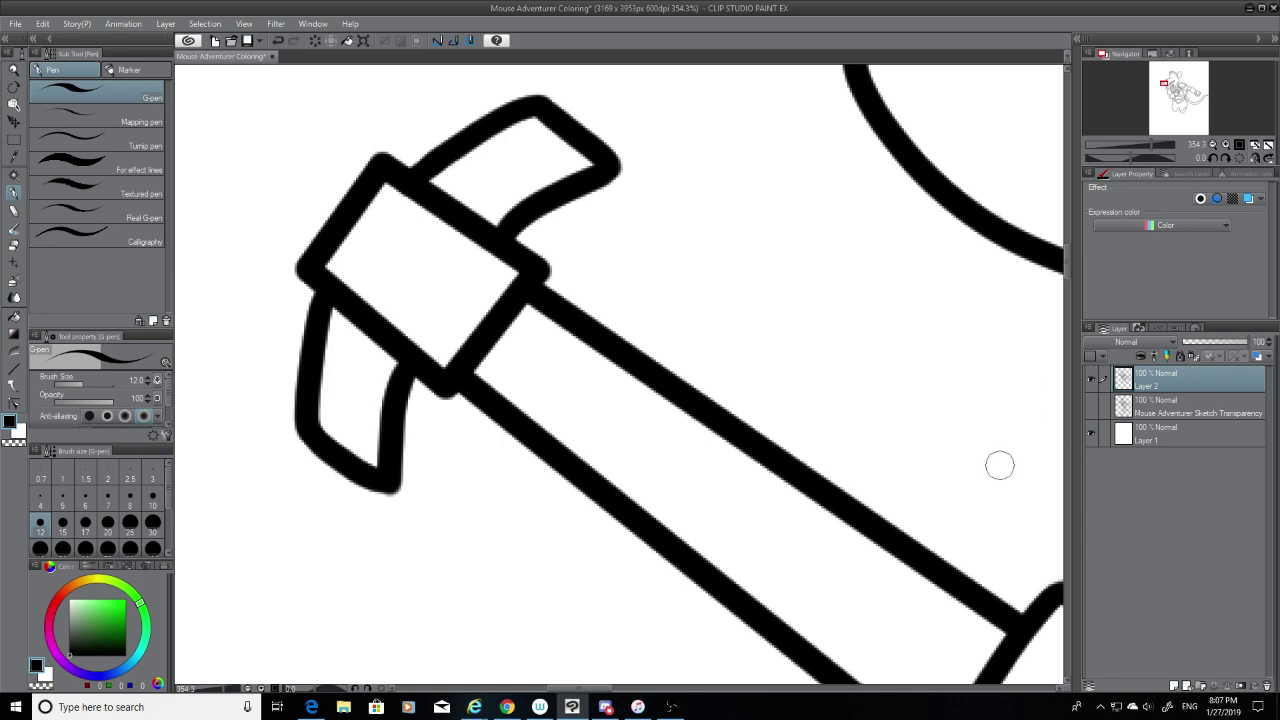
{"action": "key", "text": "ctrl+z"}
{"action": "key", "text": "ctrl+z"}
{"action": "key", "text": "ctrl+z"}
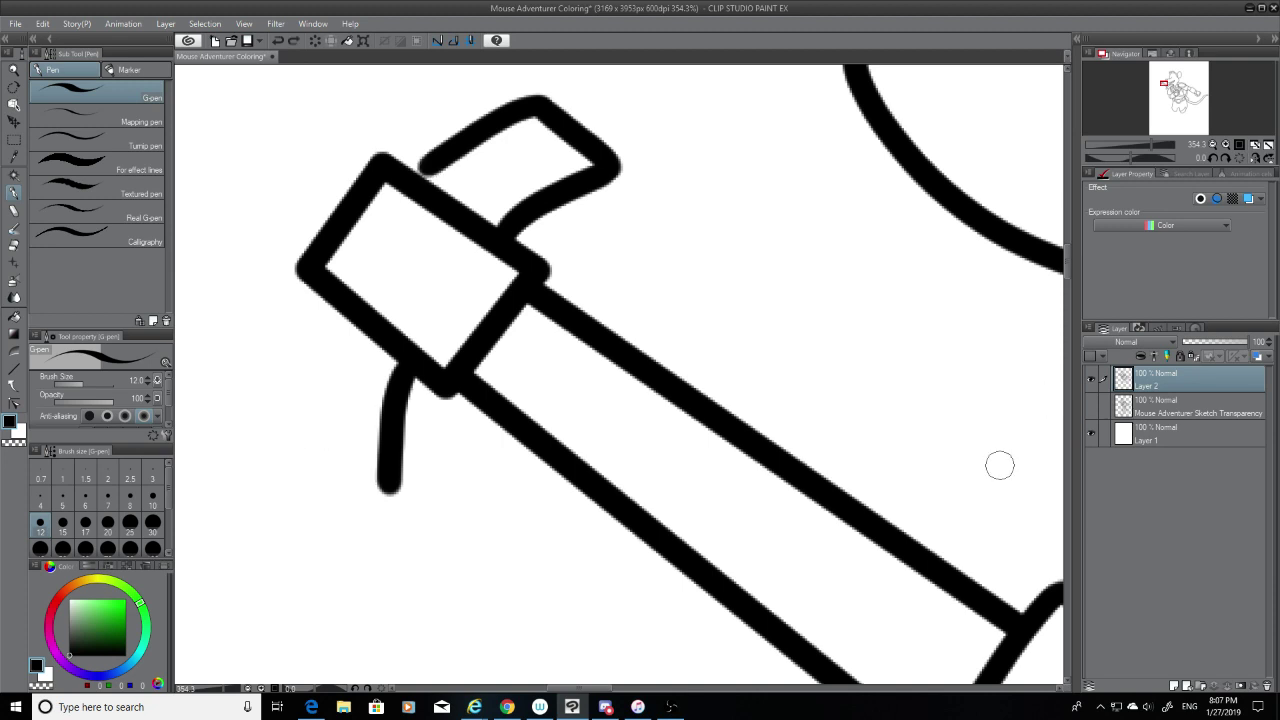
{"action": "key", "text": "ctrl+z"}
{"action": "key", "text": "ctrl+z"}
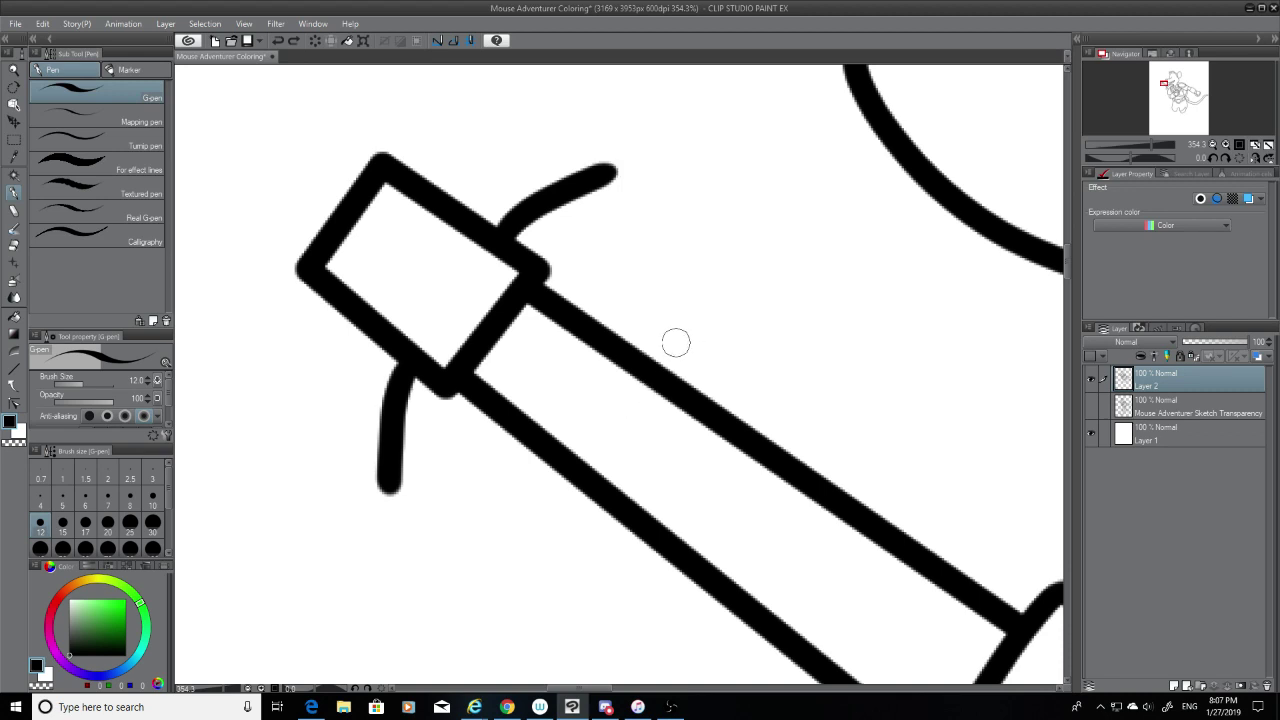
{"action": "key", "text": "ctrl+y"}
{"action": "key", "text": "ctrl+y"}
{"action": "key", "text": "ctrl+y"}
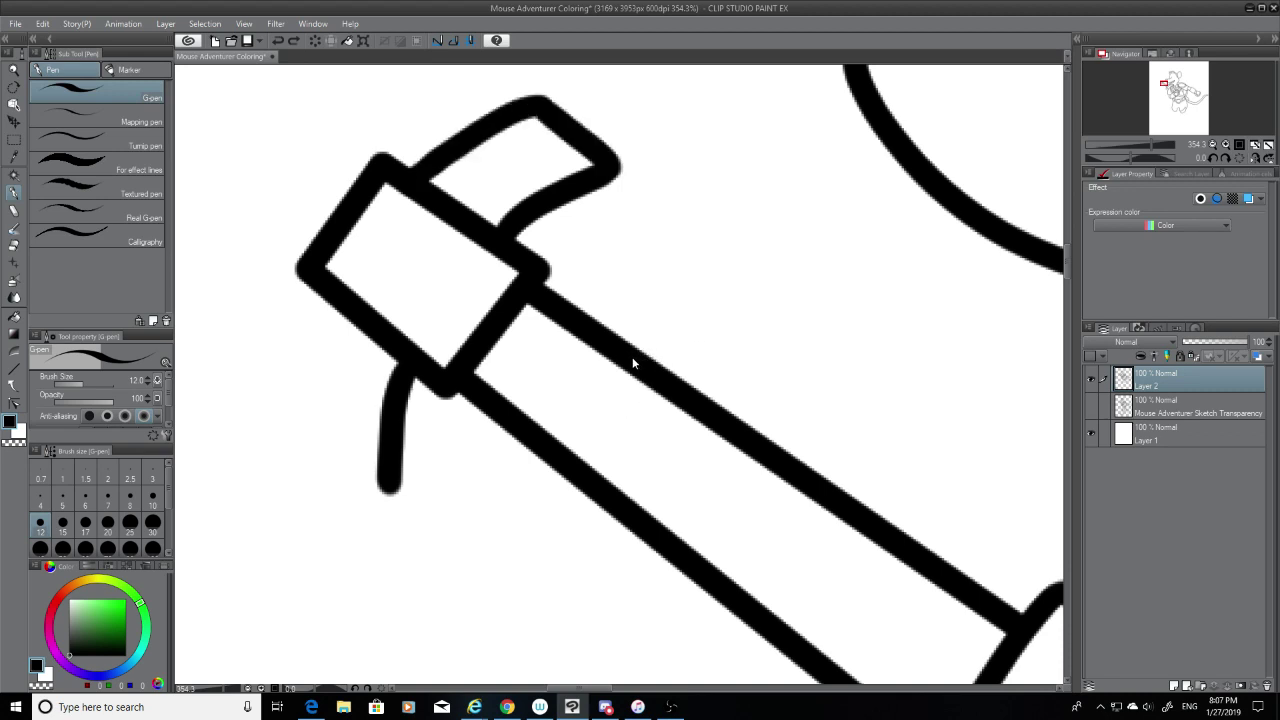
Step: Re-ink the lower prong longer and wider, with a curved end and a bowed outer edge meeting the handle's end block
{"action": "key", "text": "ctrl+z"}
{"action": "mouse_move", "coordinate": [390, 468]}
{"action": "left_mouse_down"}
{"action": "mouse_move", "coordinate": [281, 448]}
{"action": "mouse_move", "coordinate": [315, 470]}
{"action": "mouse_move", "coordinate": [284, 450]}
{"action": "left_mouse_up"}
{"action": "key", "text": "ctrl+z"}
{"action": "key", "text": "ctrl+z"}
{"action": "left_click_drag", "start_coordinate": [328, 287], "coordinate": [278, 450]}
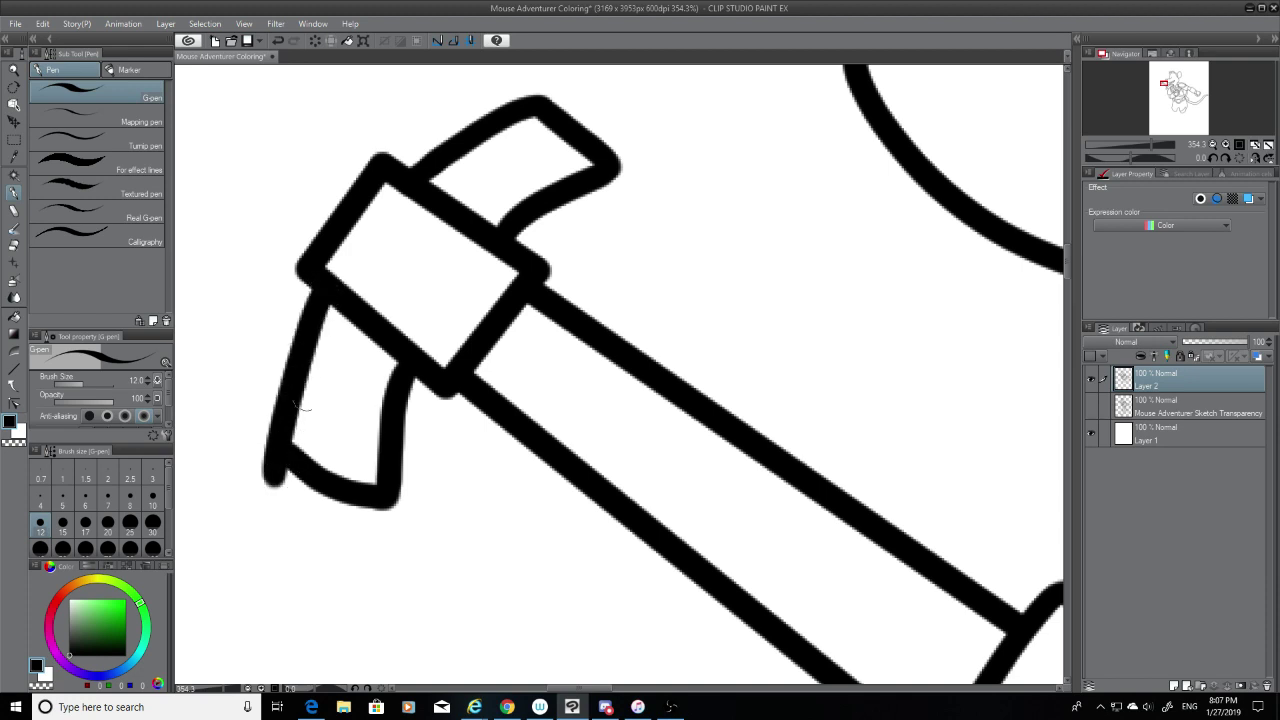
{"action": "key", "text": "ctrl+z"}
{"action": "key", "text": "ctrl+z"}
{"action": "mouse_move", "coordinate": [330, 288]}
{"action": "left_mouse_down"}
{"action": "mouse_move", "coordinate": [291, 456]}
{"action": "mouse_move", "coordinate": [338, 287]}
{"action": "mouse_move", "coordinate": [345, 308]}
{"action": "mouse_move", "coordinate": [325, 298]}
{"action": "mouse_move", "coordinate": [315, 323]}
{"action": "mouse_move", "coordinate": [325, 290]}
{"action": "mouse_move", "coordinate": [314, 326]}
{"action": "left_mouse_up"}
{"action": "key", "text": "ctrl+z"}
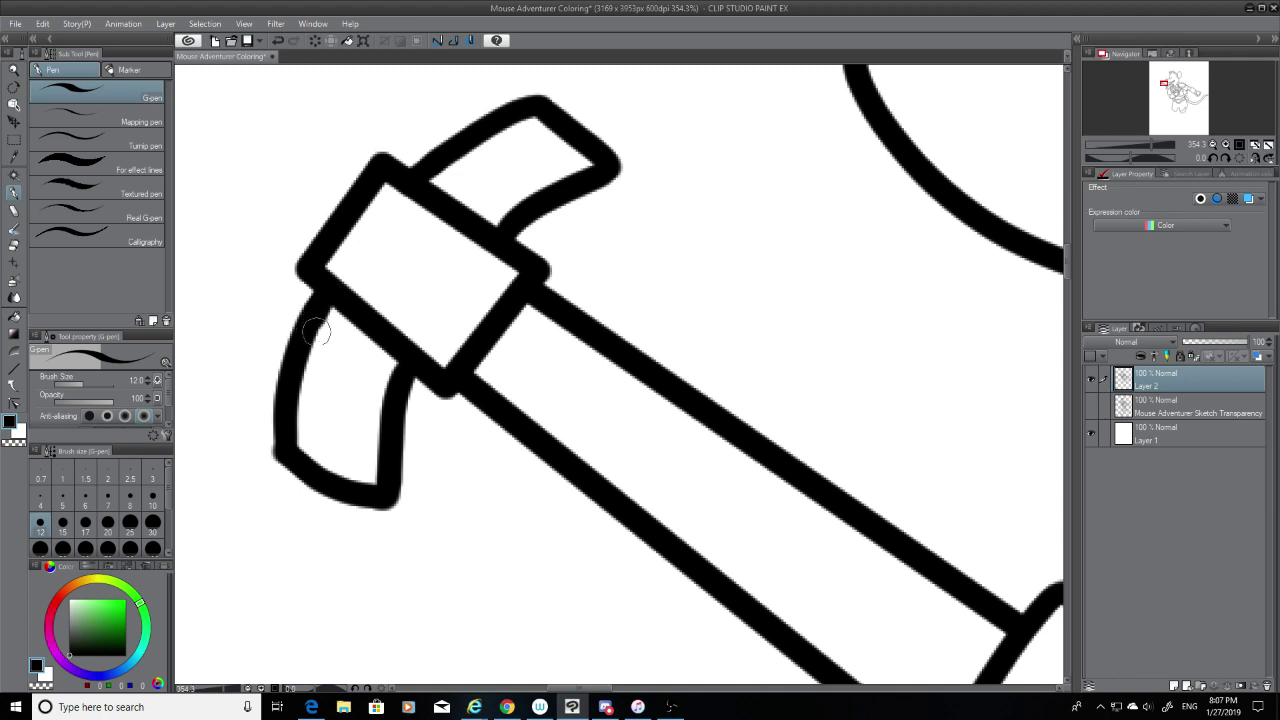
{"action": "left_click_drag", "start_coordinate": [288, 434], "coordinate": [286, 454]}
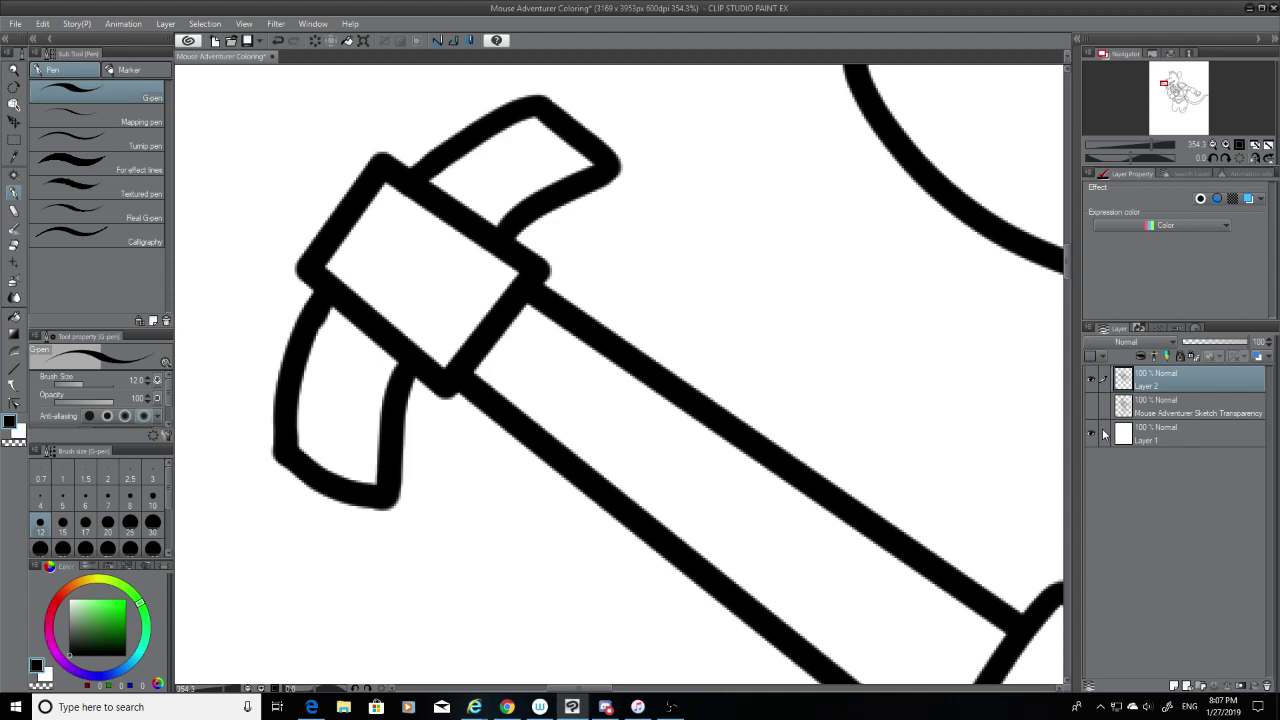
{"action": "scroll", "coordinate": [831, 291], "scroll_direction": "down", "scroll_amount": 10}
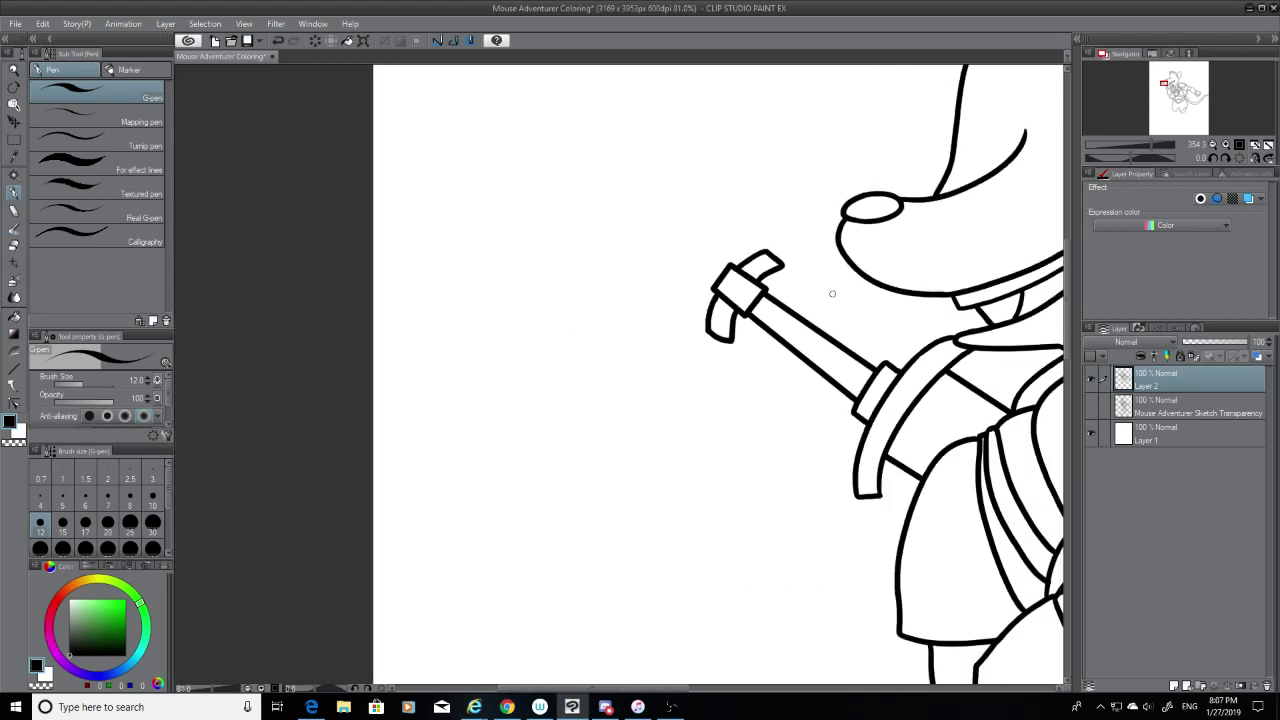
Step: Erase the outer edge of the sword handle's lower prong and re-ink it as a smooth curve from the end block
{"action": "scroll", "coordinate": [831, 293], "scroll_direction": "down", "scroll_amount": 4}
{"action": "scroll", "coordinate": [815, 283], "scroll_direction": "up", "scroll_amount": 4}
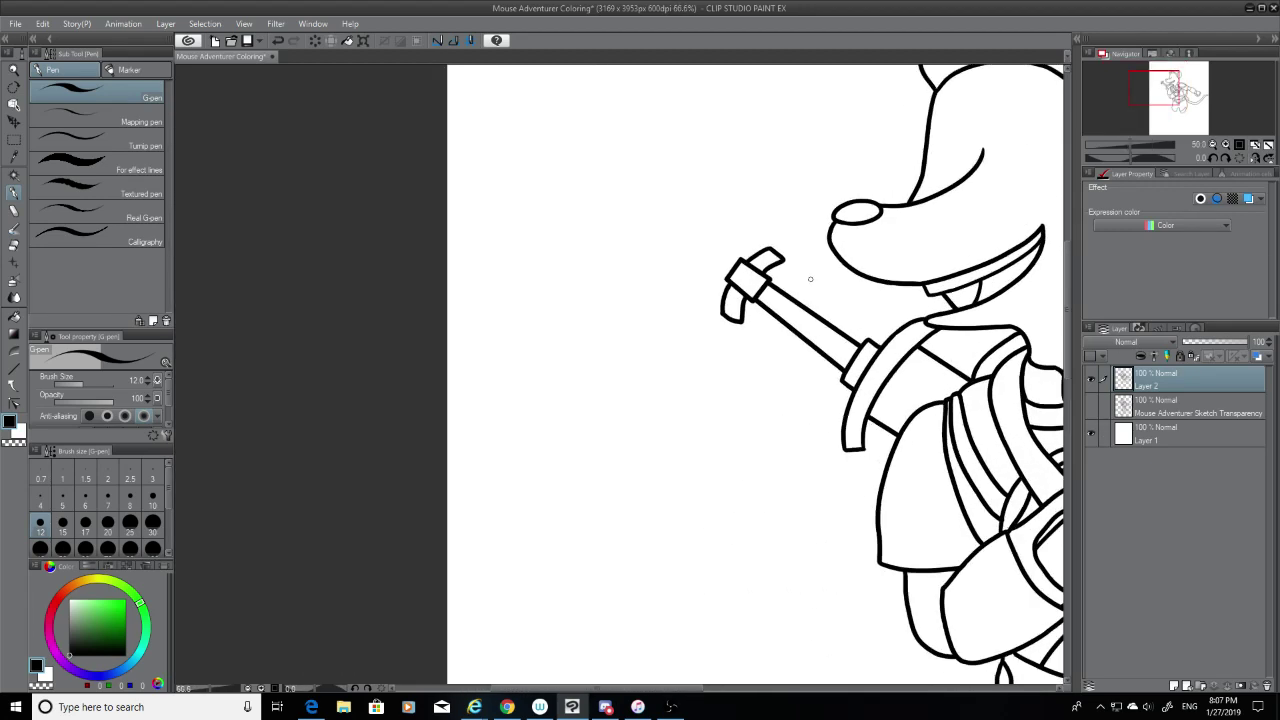
{"action": "scroll", "coordinate": [810, 279], "scroll_direction": "up", "scroll_amount": 8}
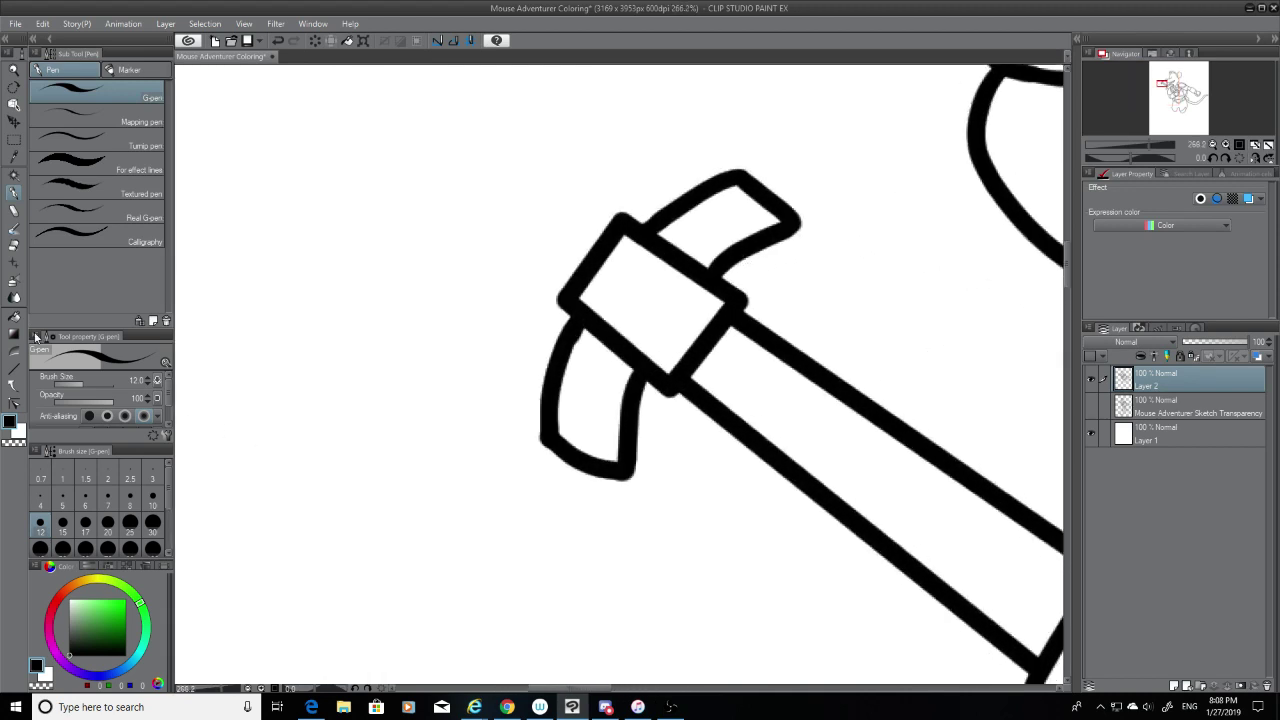
{"action": "left_click", "coordinate": [13, 247]}
{"action": "mouse_move", "coordinate": [580, 351]}
{"action": "left_mouse_down"}
{"action": "mouse_move", "coordinate": [566, 335]}
{"action": "mouse_move", "coordinate": [534, 451]}
{"action": "left_mouse_up"}
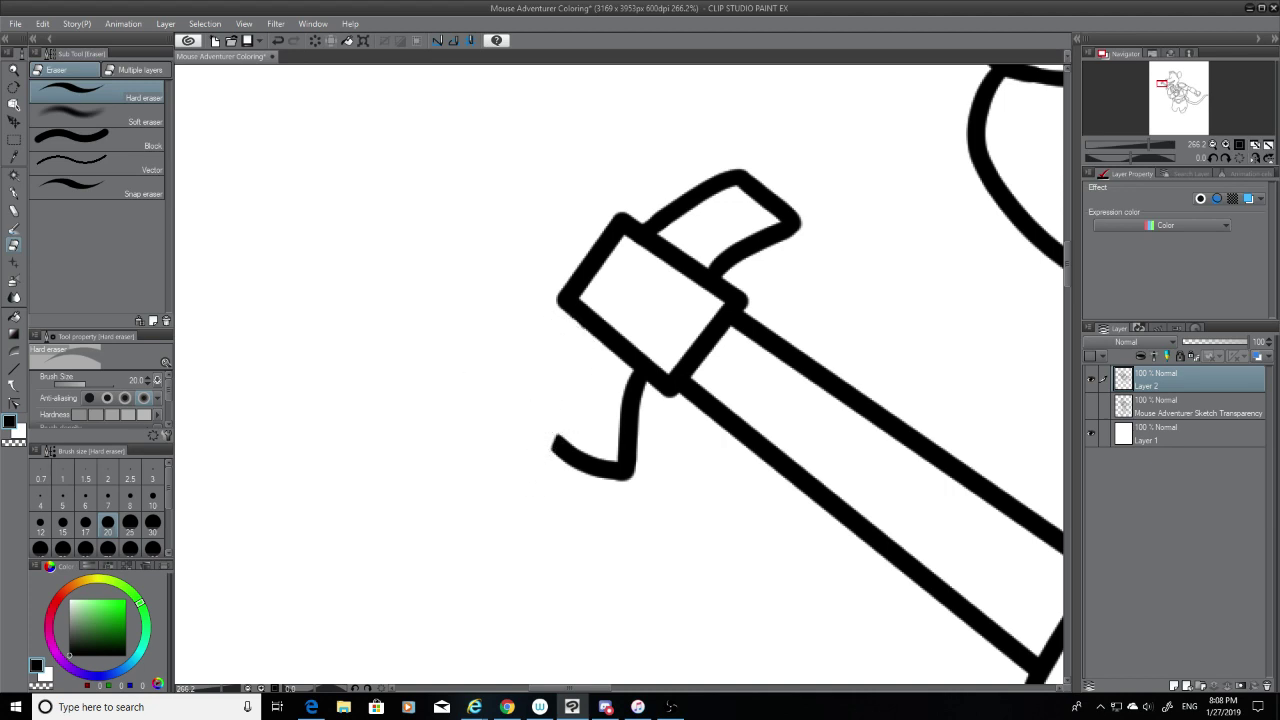
{"action": "left_click", "coordinate": [14, 193]}
{"action": "left_click_drag", "start_coordinate": [584, 319], "coordinate": [552, 439]}
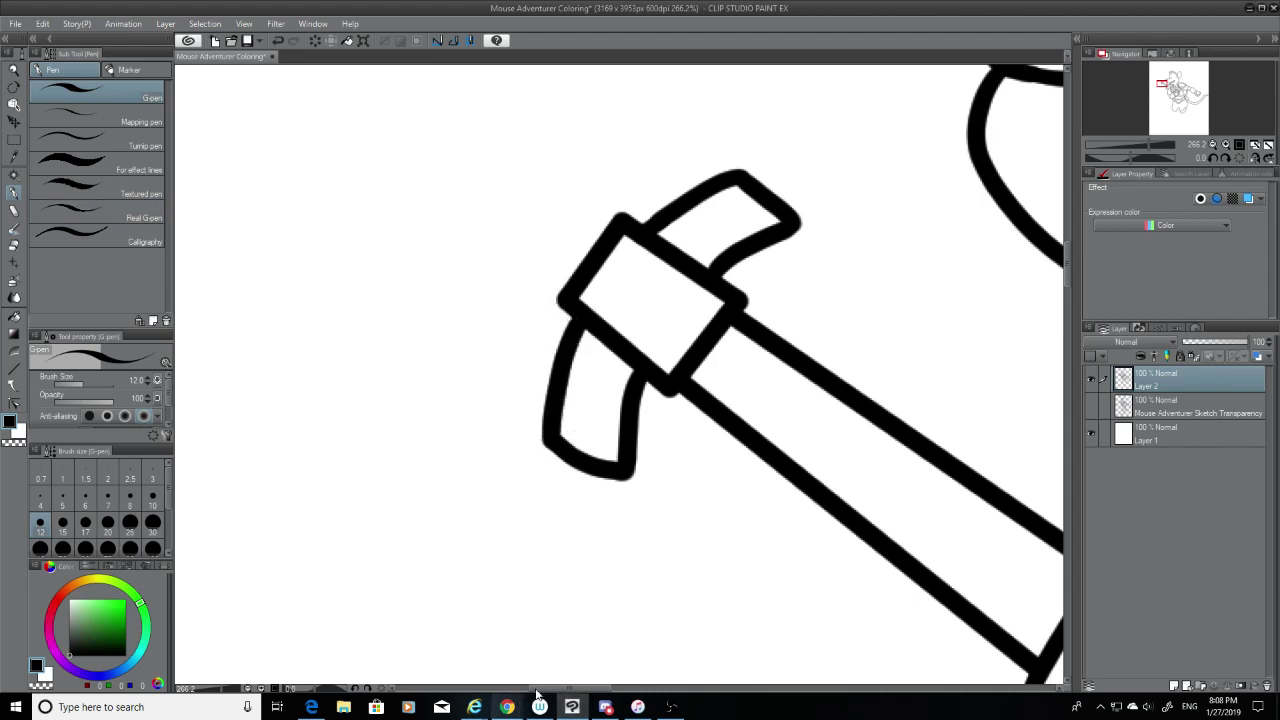
Step: Show the pencil sketch layer again to ink the front leg
{"action": "left_click_drag", "start_coordinate": [562, 688], "coordinate": [672, 697]}
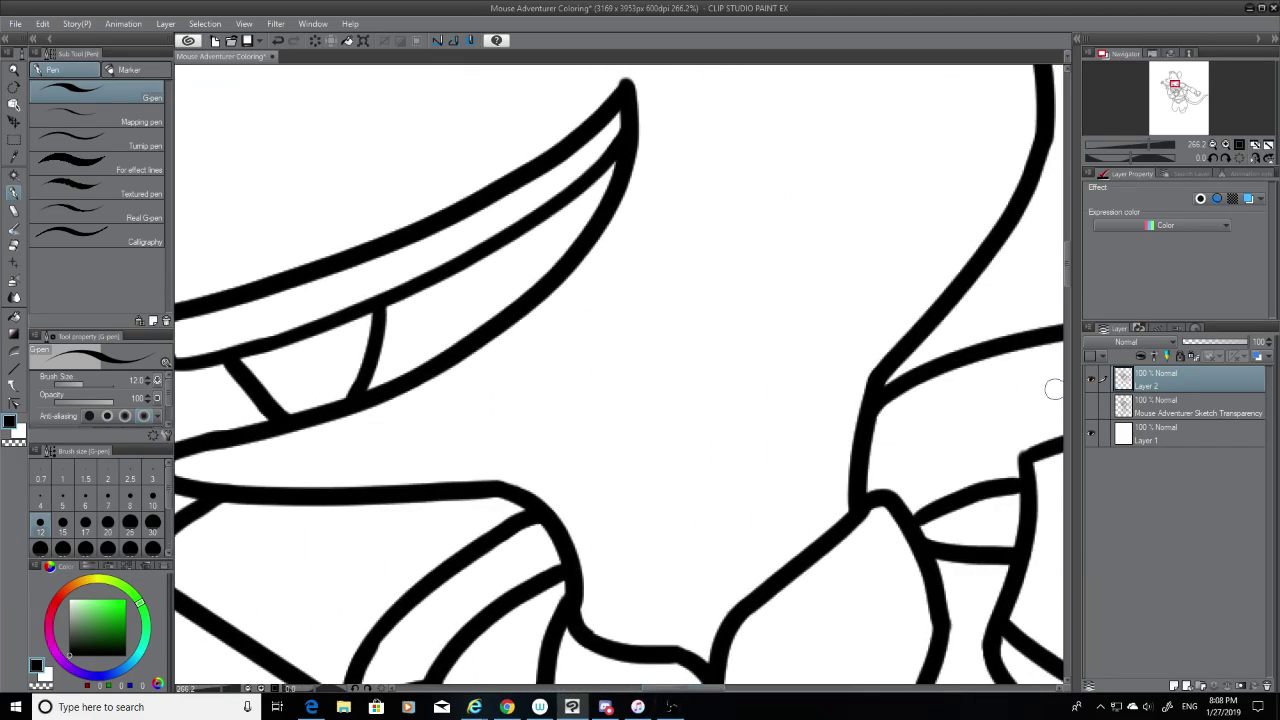
{"action": "left_click", "coordinate": [1091, 407]}
{"action": "mouse_move", "coordinate": [1067, 275]}
{"action": "left_mouse_down"}
{"action": "mouse_move", "coordinate": [1065, 209]}
{"action": "mouse_move", "coordinate": [1068, 491]}
{"action": "left_mouse_up"}
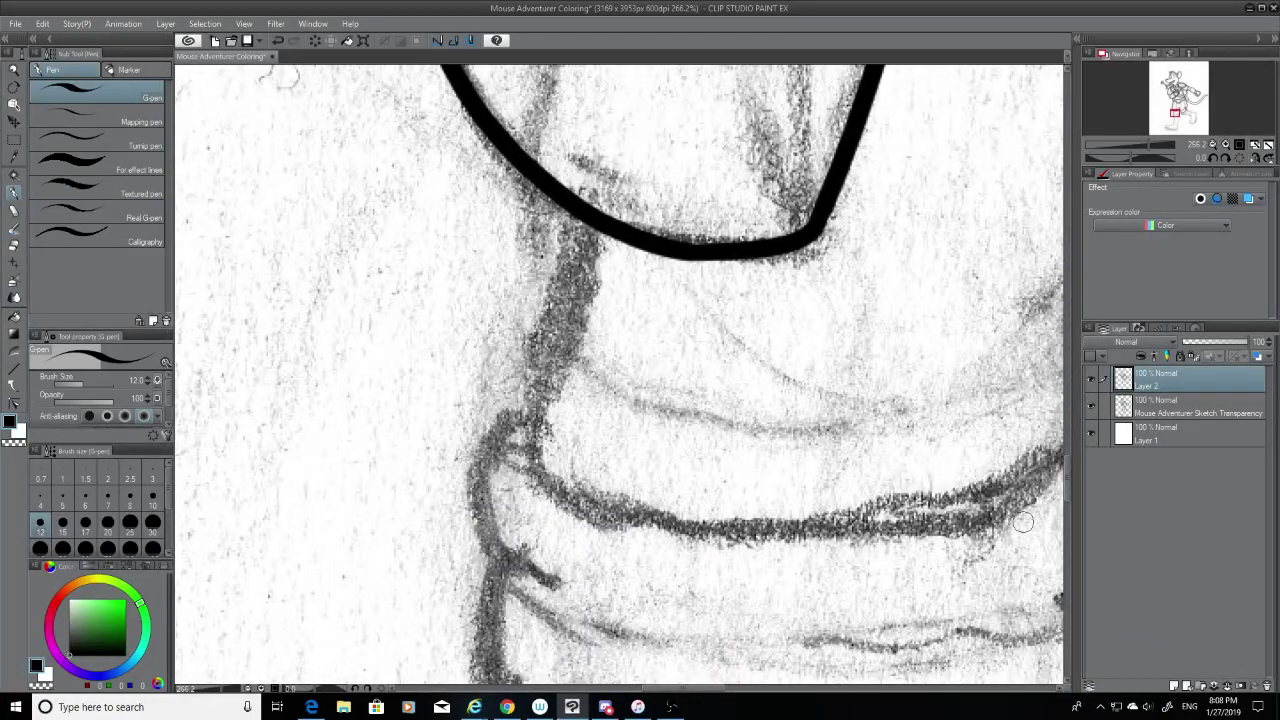
{"action": "scroll", "coordinate": [829, 411], "scroll_direction": "down", "scroll_amount": 8}
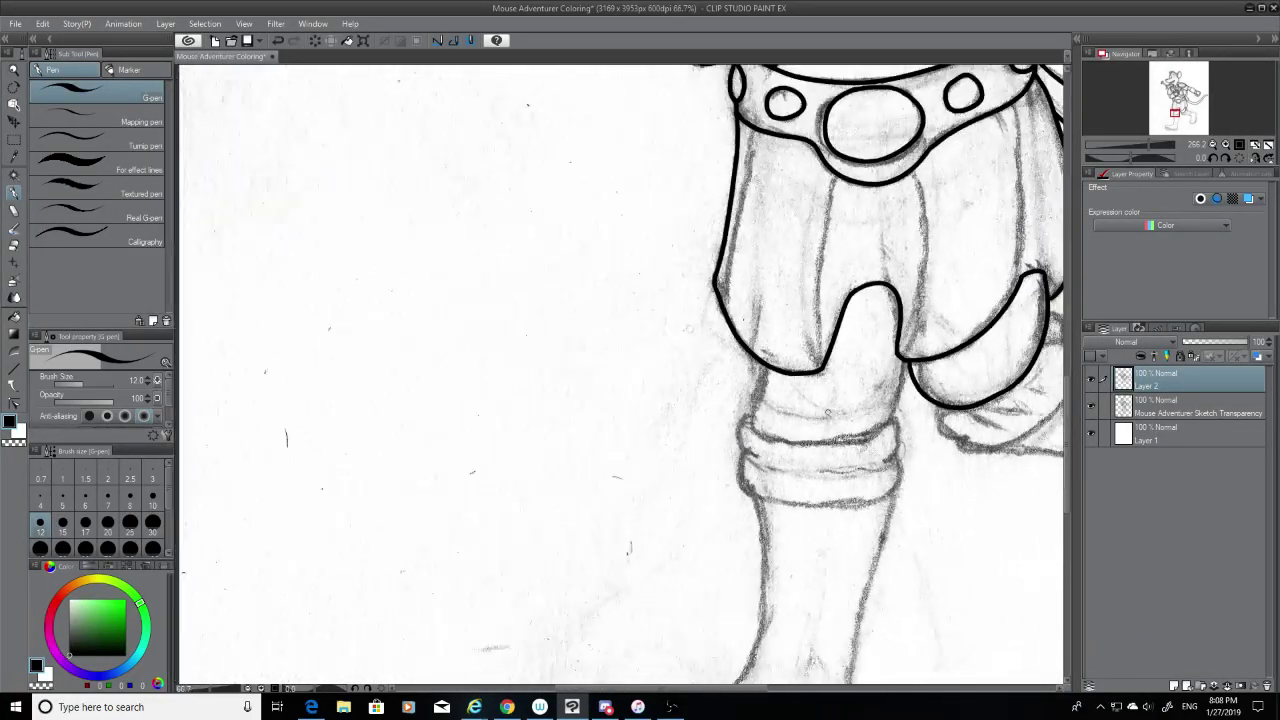
{"action": "scroll", "coordinate": [829, 411], "scroll_direction": "down", "scroll_amount": 4}
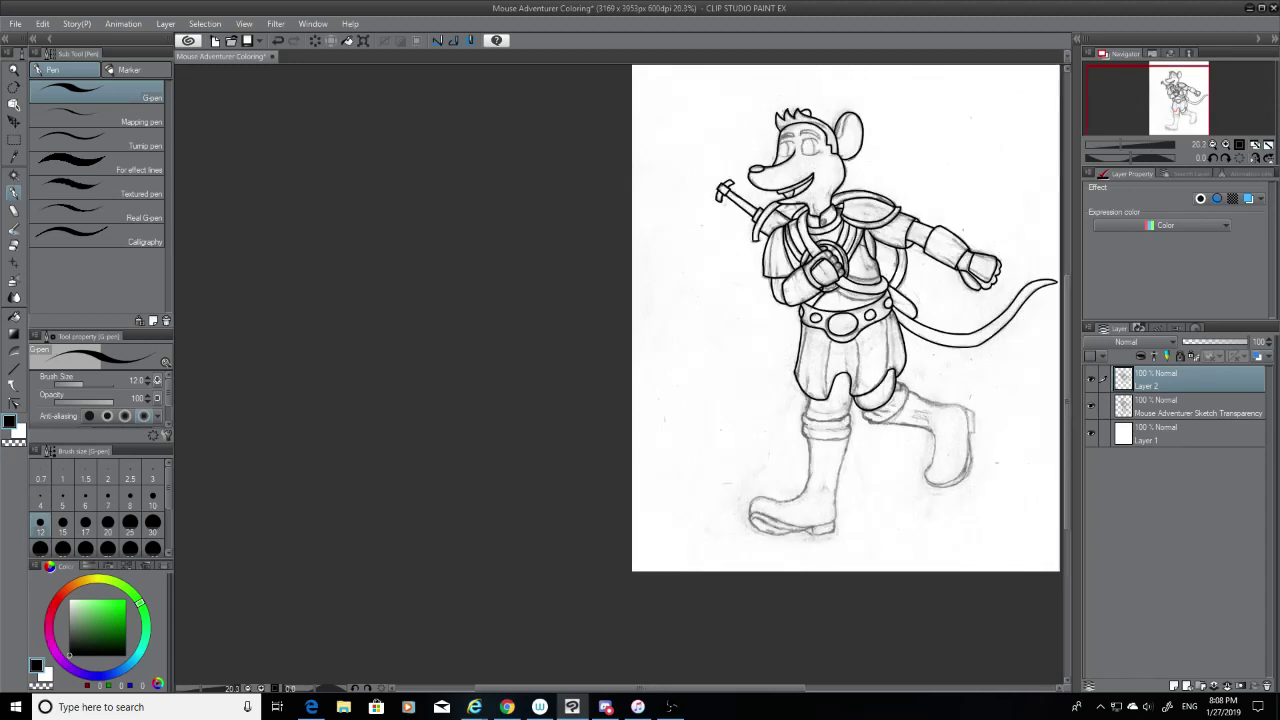
{"action": "left_click", "coordinate": [1087, 405]}
{"action": "left_click", "coordinate": [1090, 408]}
{"action": "left_click", "coordinate": [1090, 409]}
{"action": "left_click", "coordinate": [1090, 409]}
{"action": "scroll", "coordinate": [864, 410], "scroll_direction": "up", "scroll_amount": 5}
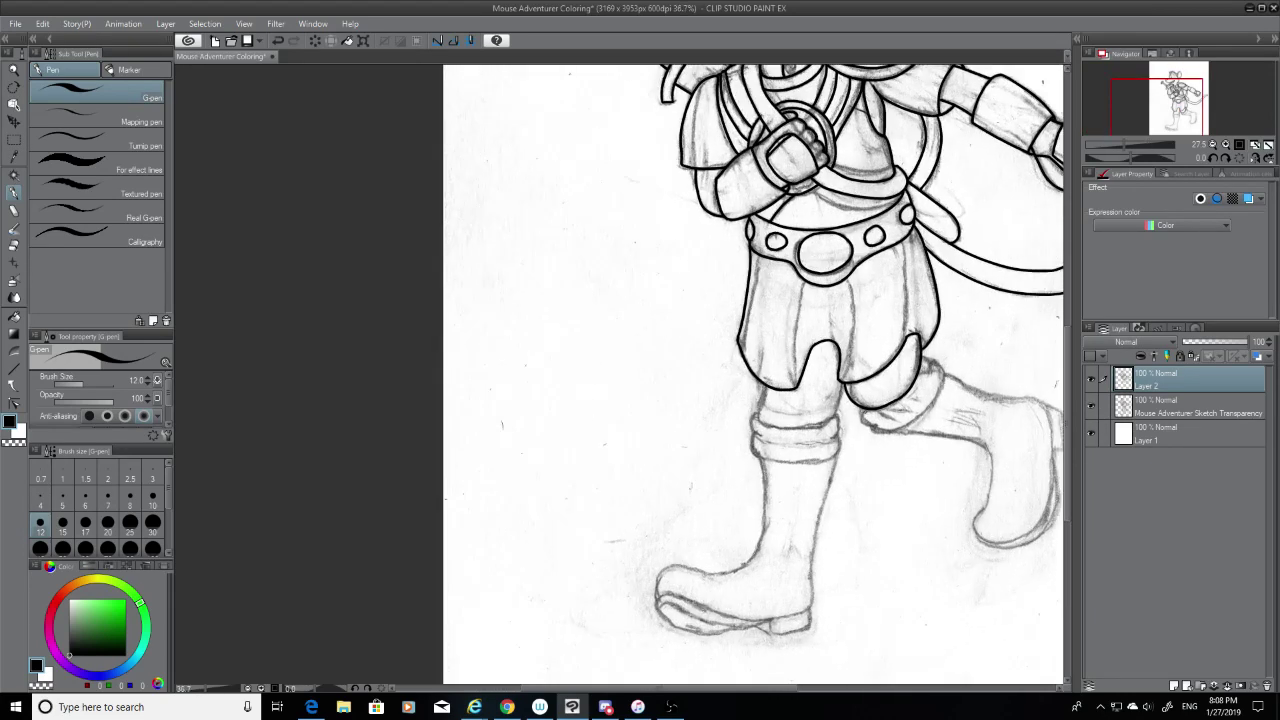
{"action": "scroll", "coordinate": [864, 410], "scroll_direction": "up", "scroll_amount": 6}
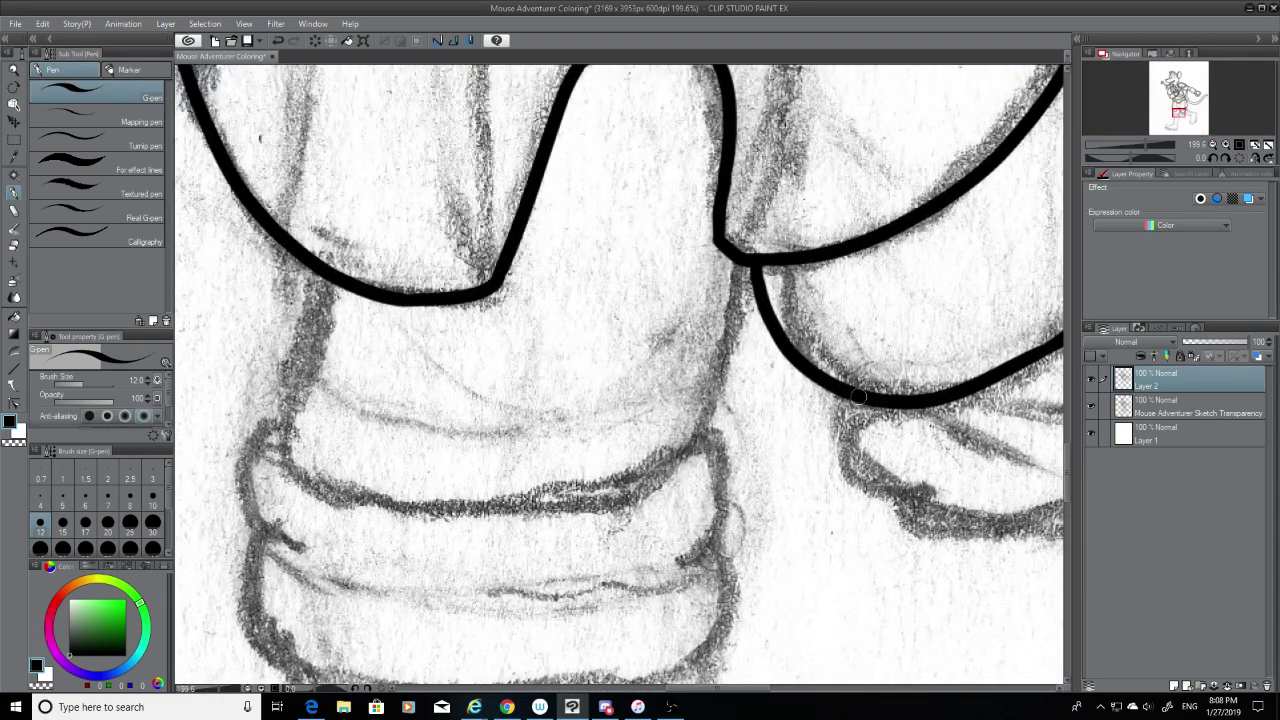
Step: Ink both sides of the front knee below the trousers and the curved top edge of the boot cuff, then check it without the sketch
{"action": "left_click_drag", "start_coordinate": [748, 262], "coordinate": [706, 441]}
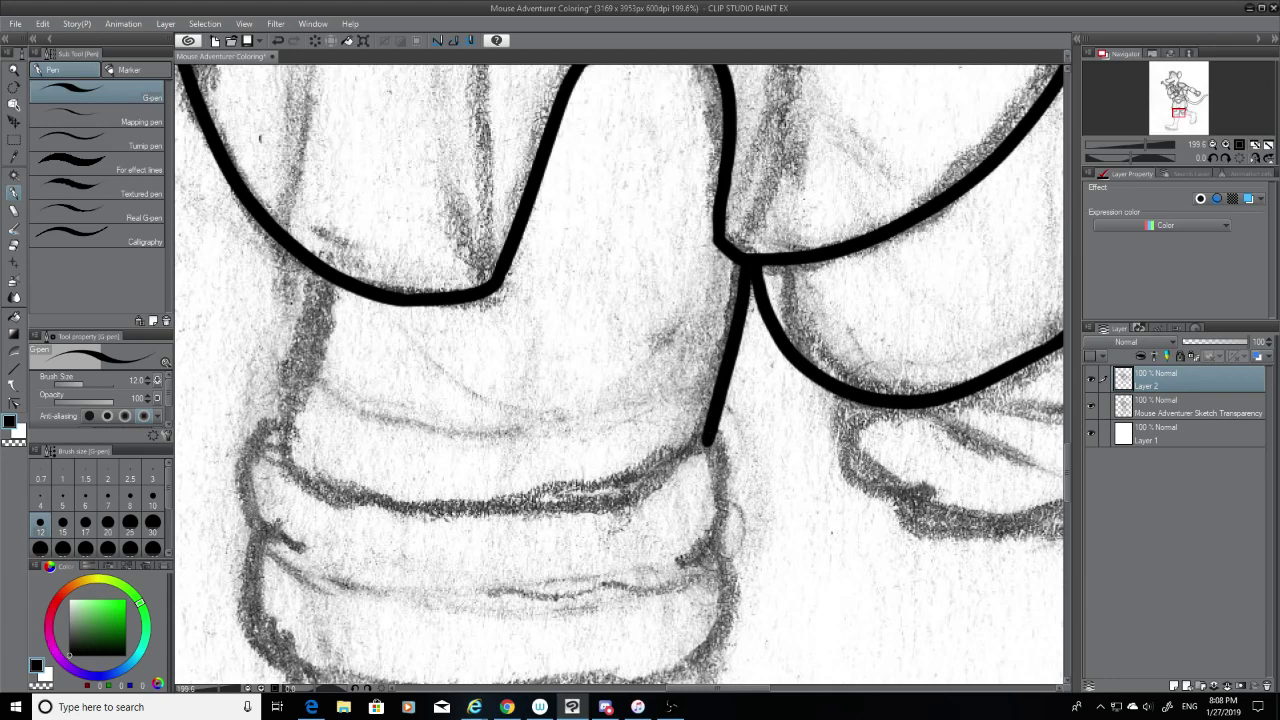
{"action": "mouse_move", "coordinate": [324, 276]}
{"action": "left_mouse_down"}
{"action": "mouse_move", "coordinate": [285, 439]}
{"action": "mouse_move", "coordinate": [380, 508]}
{"action": "mouse_move", "coordinate": [645, 471]}
{"action": "left_mouse_up"}
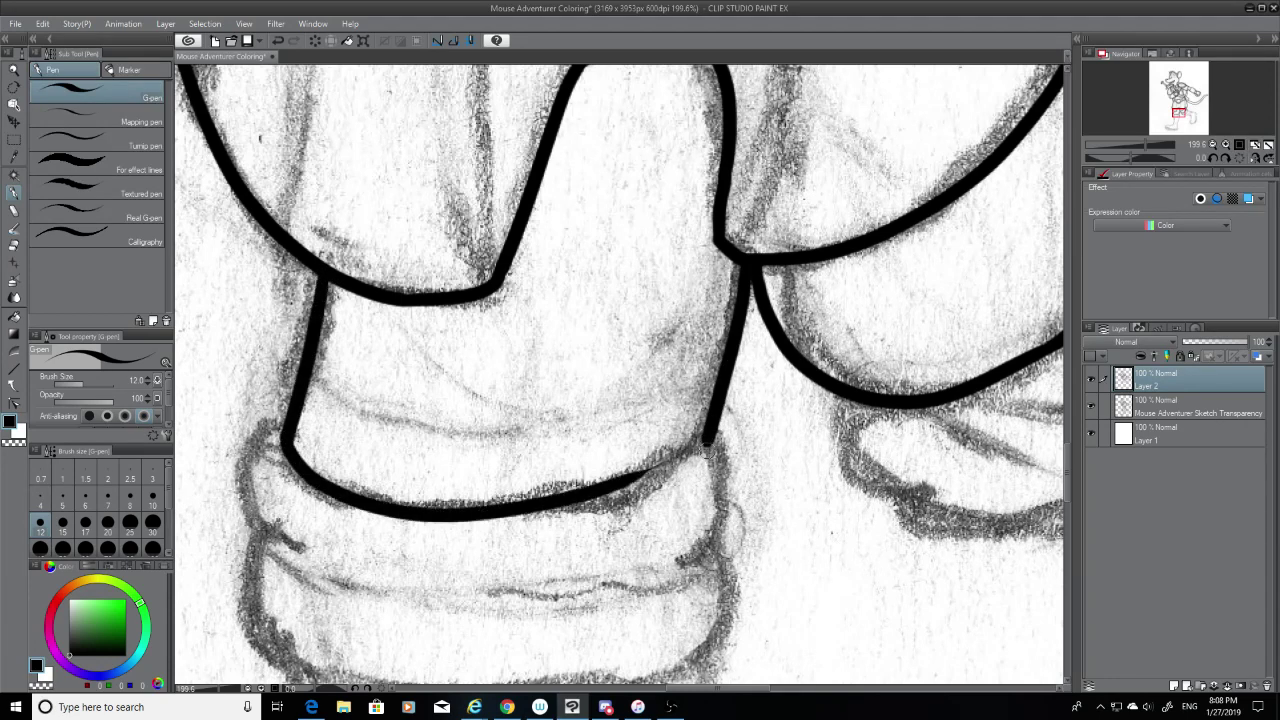
{"action": "mouse_move", "coordinate": [708, 442]}
{"action": "left_mouse_down"}
{"action": "mouse_move", "coordinate": [625, 488]}
{"action": "mouse_move", "coordinate": [639, 475]}
{"action": "mouse_move", "coordinate": [590, 488]}
{"action": "left_mouse_up"}
{"action": "key", "text": "ctrl+z"}
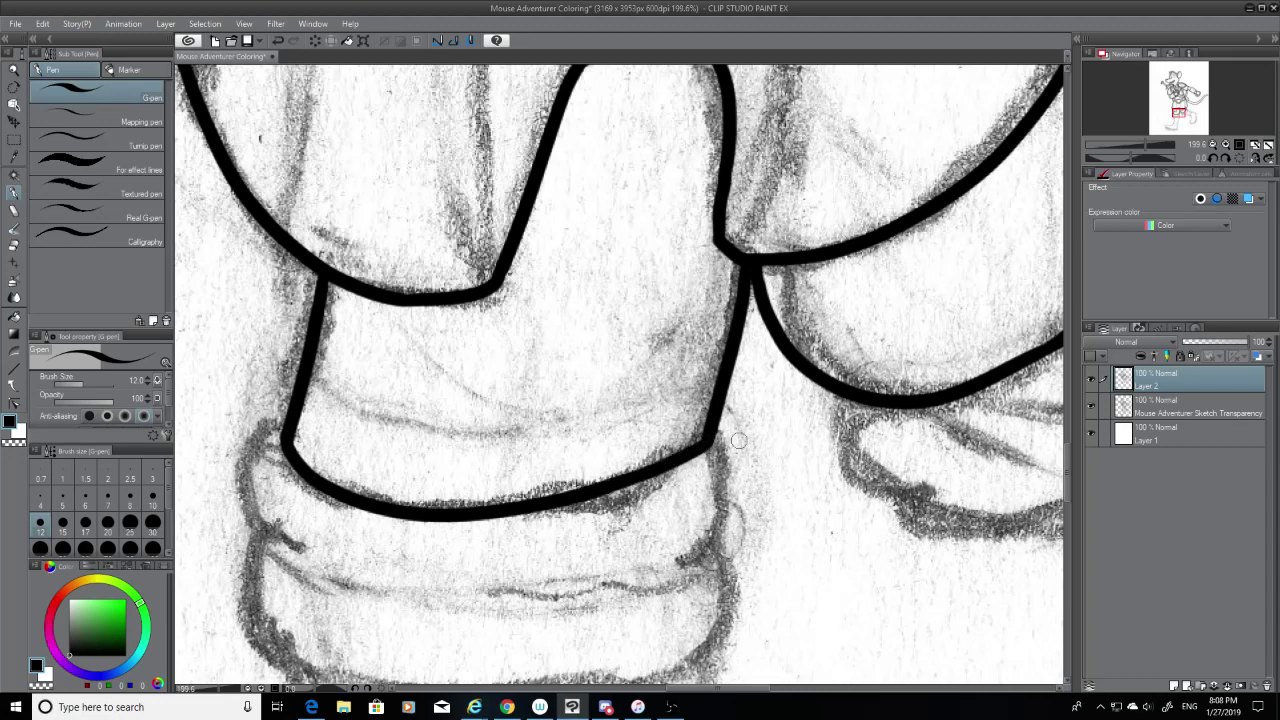
{"action": "left_click", "coordinate": [1092, 405]}
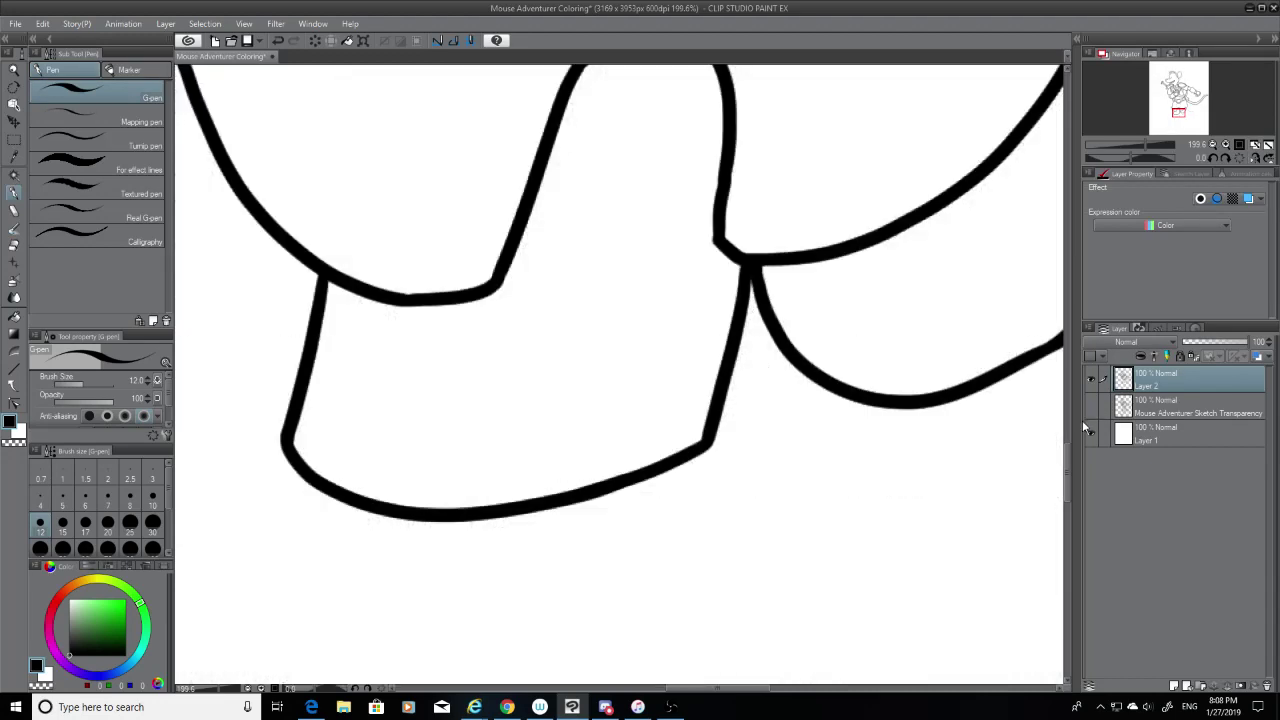
{"action": "left_click", "coordinate": [1092, 405]}
Step: Ink the right side of the boot cuff as two bulging folds and trim the lower fold's end with the Hard eraser
{"action": "mouse_move", "coordinate": [711, 435]}
{"action": "left_mouse_down"}
{"action": "mouse_move", "coordinate": [712, 560]}
{"action": "mouse_move", "coordinate": [738, 612]}
{"action": "mouse_move", "coordinate": [686, 678]}
{"action": "left_mouse_up"}
{"action": "key", "text": "ctrl+z"}
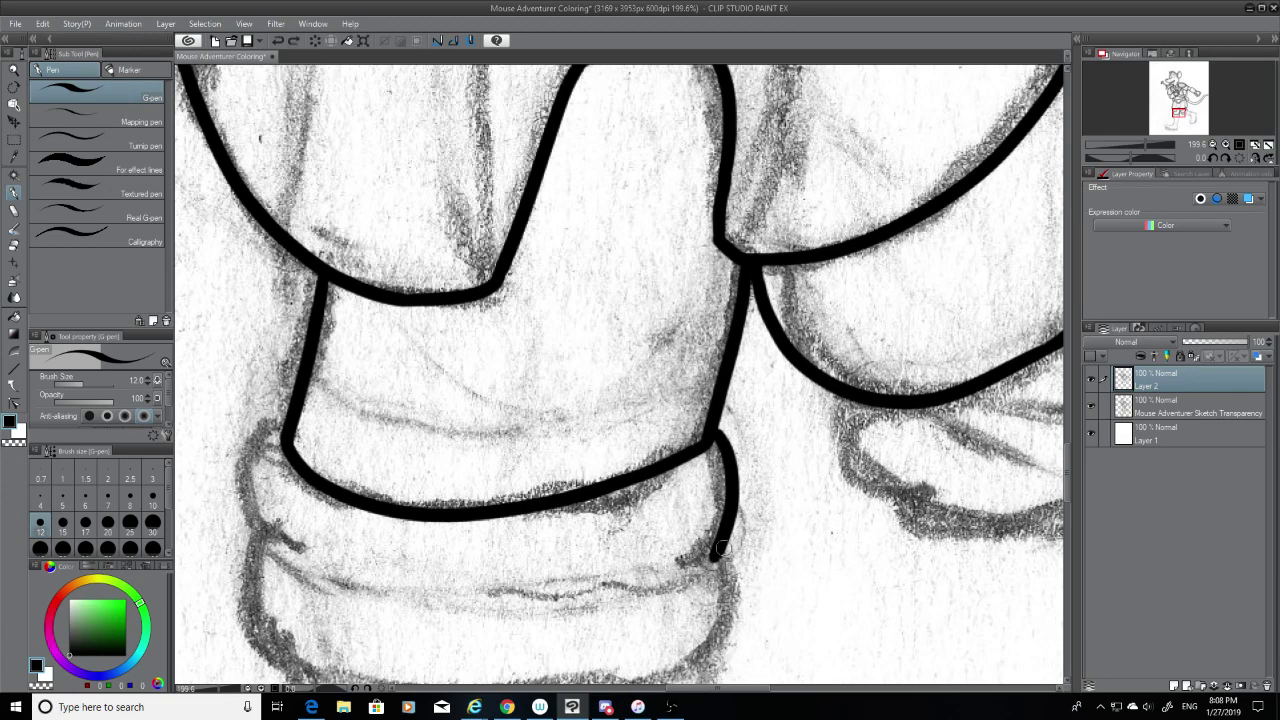
{"action": "left_click_drag", "start_coordinate": [720, 548], "coordinate": [668, 668]}
{"action": "left_click_drag", "start_coordinate": [1067, 455], "coordinate": [1067, 477]}
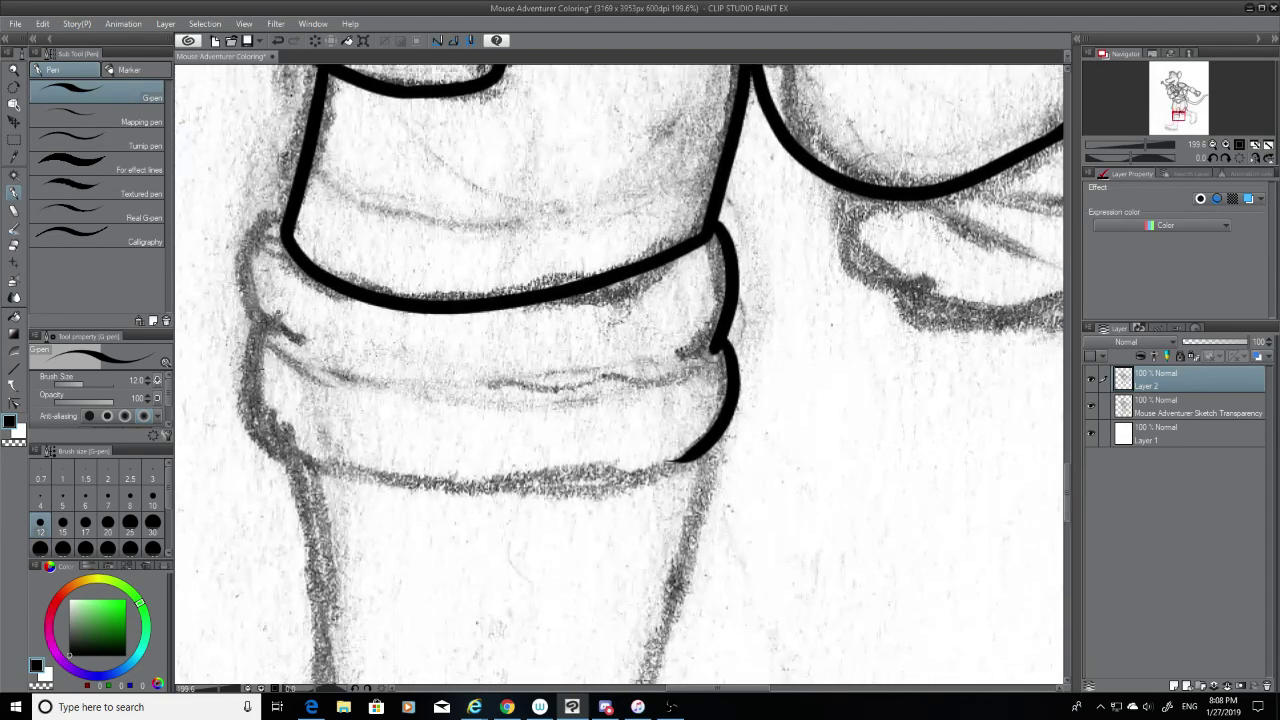
{"action": "left_click", "coordinate": [15, 246]}
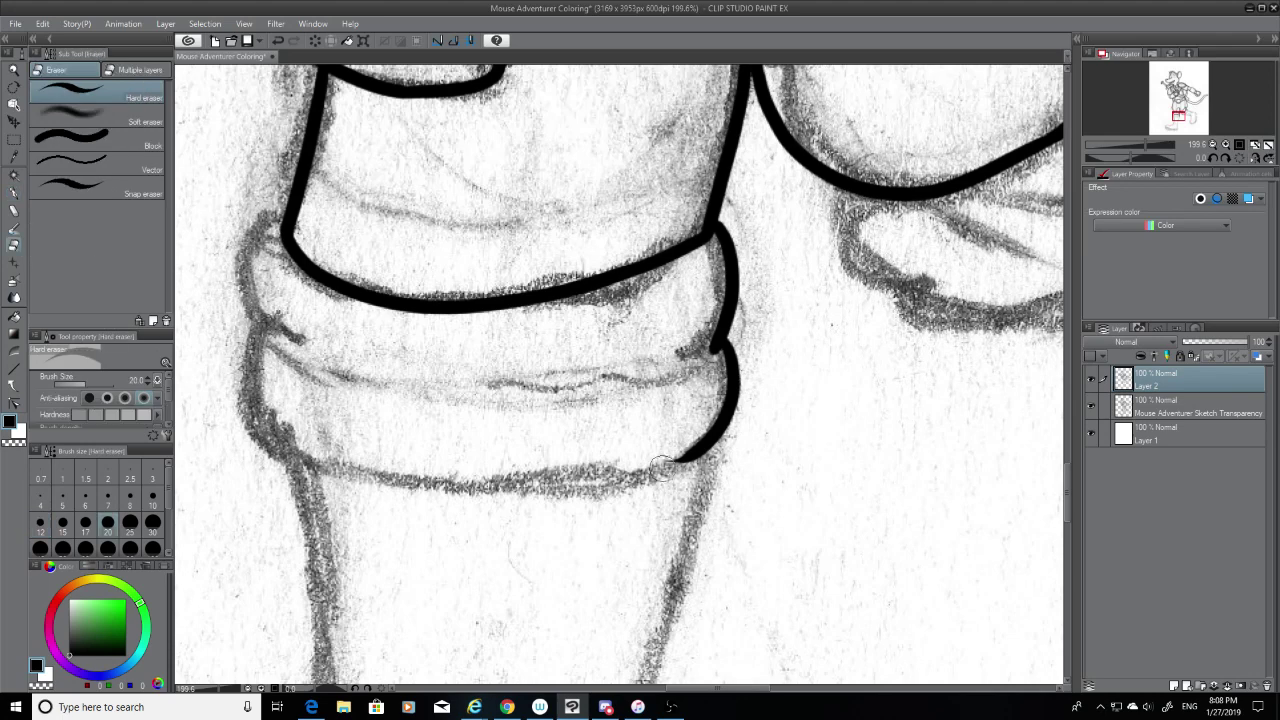
{"action": "left_click_drag", "start_coordinate": [662, 468], "coordinate": [670, 453]}
{"action": "left_click", "coordinate": [15, 193]}
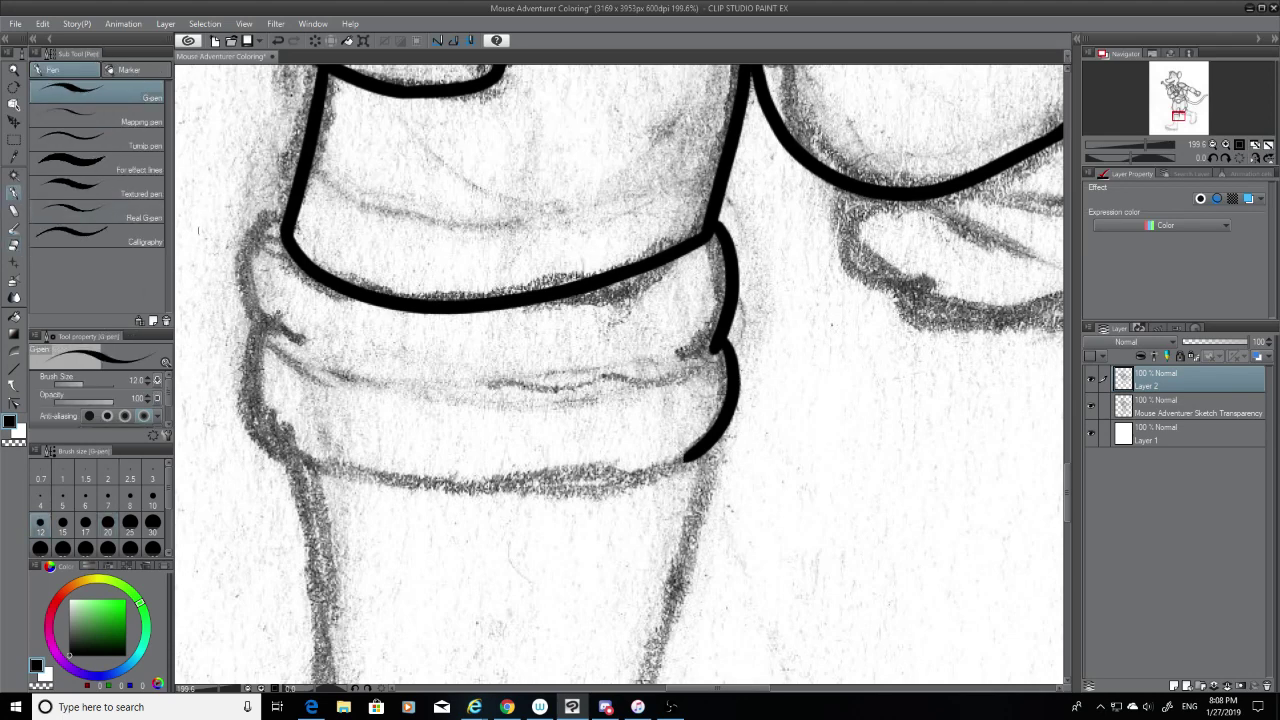
Step: Ink the left side of the boot cuff as two folds, carrying the lower one along most of the cuff's bottom edge
{"action": "mouse_move", "coordinate": [280, 212]}
{"action": "left_mouse_down"}
{"action": "mouse_move", "coordinate": [307, 318]}
{"action": "mouse_move", "coordinate": [247, 253]}
{"action": "mouse_move", "coordinate": [285, 345]}
{"action": "mouse_move", "coordinate": [280, 213]}
{"action": "mouse_move", "coordinate": [284, 340]}
{"action": "mouse_move", "coordinate": [295, 340]}
{"action": "mouse_move", "coordinate": [248, 368]}
{"action": "mouse_move", "coordinate": [368, 468]}
{"action": "left_mouse_up"}
{"action": "key", "text": "ctrl+z"}
{"action": "key", "text": "ctrl+z"}
{"action": "key", "text": "ctrl+z"}
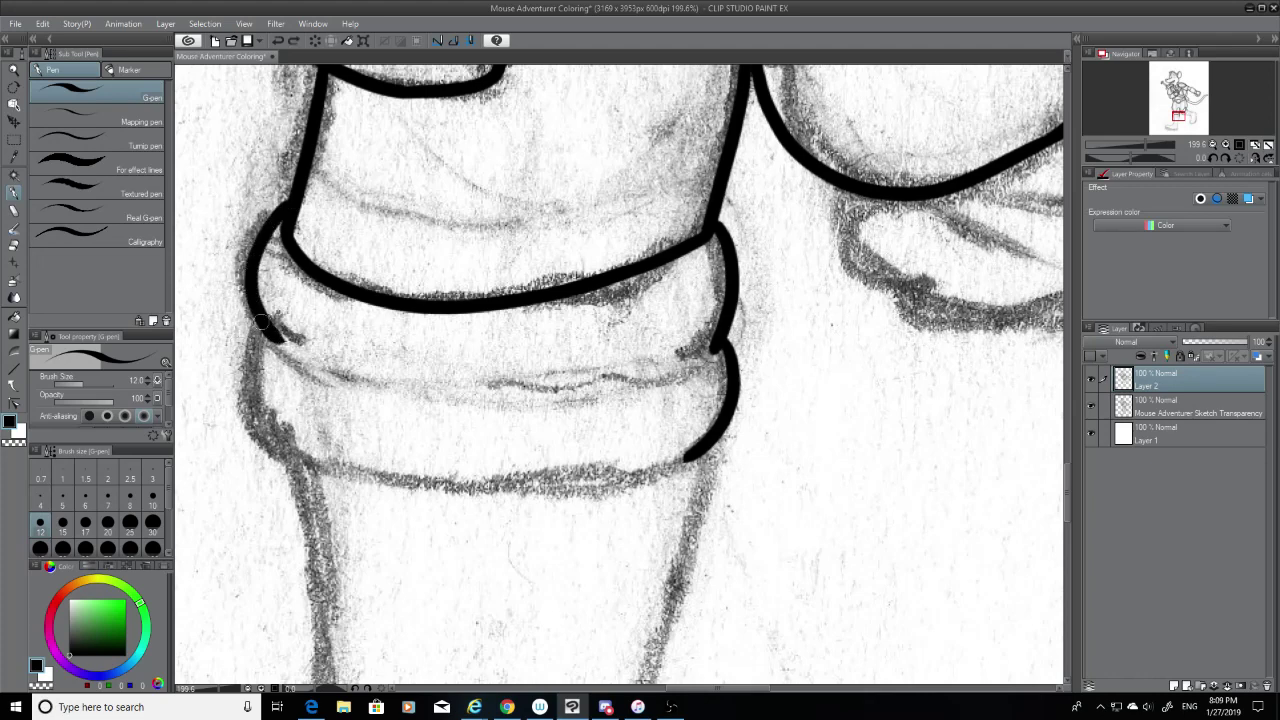
{"action": "mouse_move", "coordinate": [262, 325]}
{"action": "left_mouse_down"}
{"action": "mouse_move", "coordinate": [416, 487]}
{"action": "mouse_move", "coordinate": [594, 479]}
{"action": "left_mouse_up"}
Step: Try to close the gap in the cuff's bottom edge along the sketch
{"action": "left_click_drag", "start_coordinate": [701, 452], "coordinate": [460, 487]}
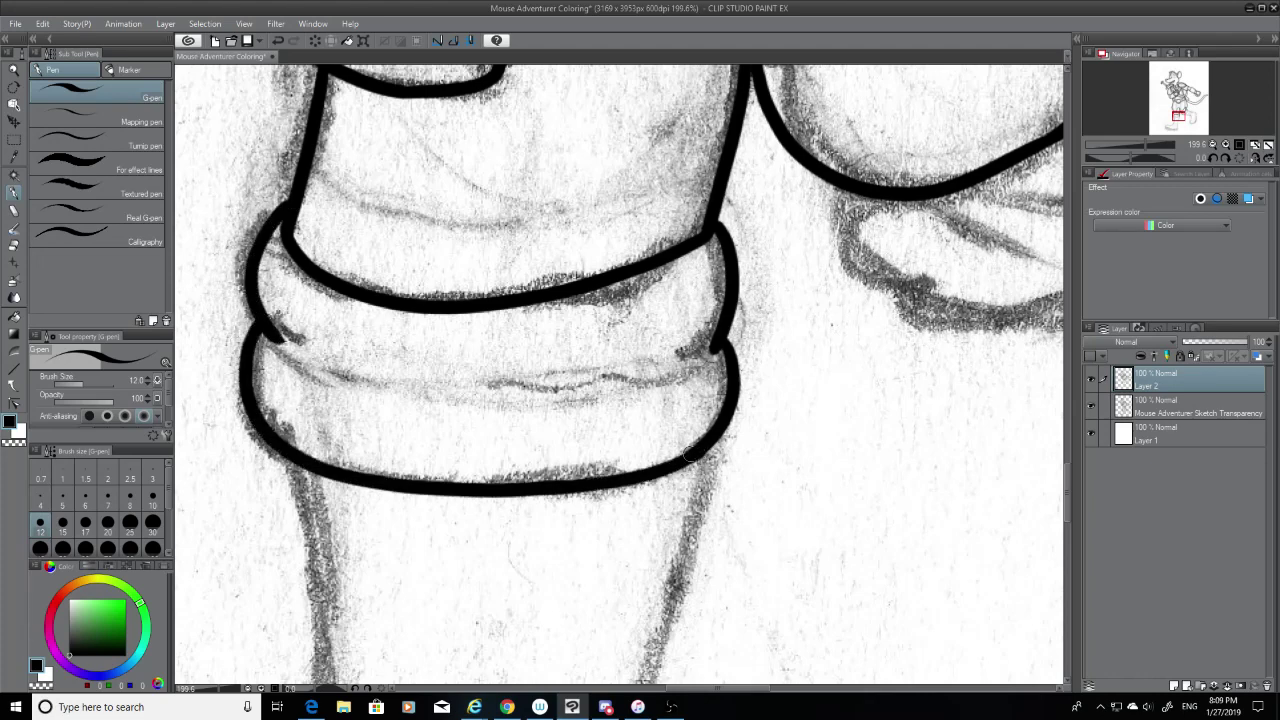
{"action": "key", "text": "ctrl+z"}
{"action": "left_click_drag", "start_coordinate": [696, 455], "coordinate": [480, 491]}
{"action": "key", "text": "ctrl+z"}
{"action": "left_click_drag", "start_coordinate": [697, 453], "coordinate": [476, 489]}
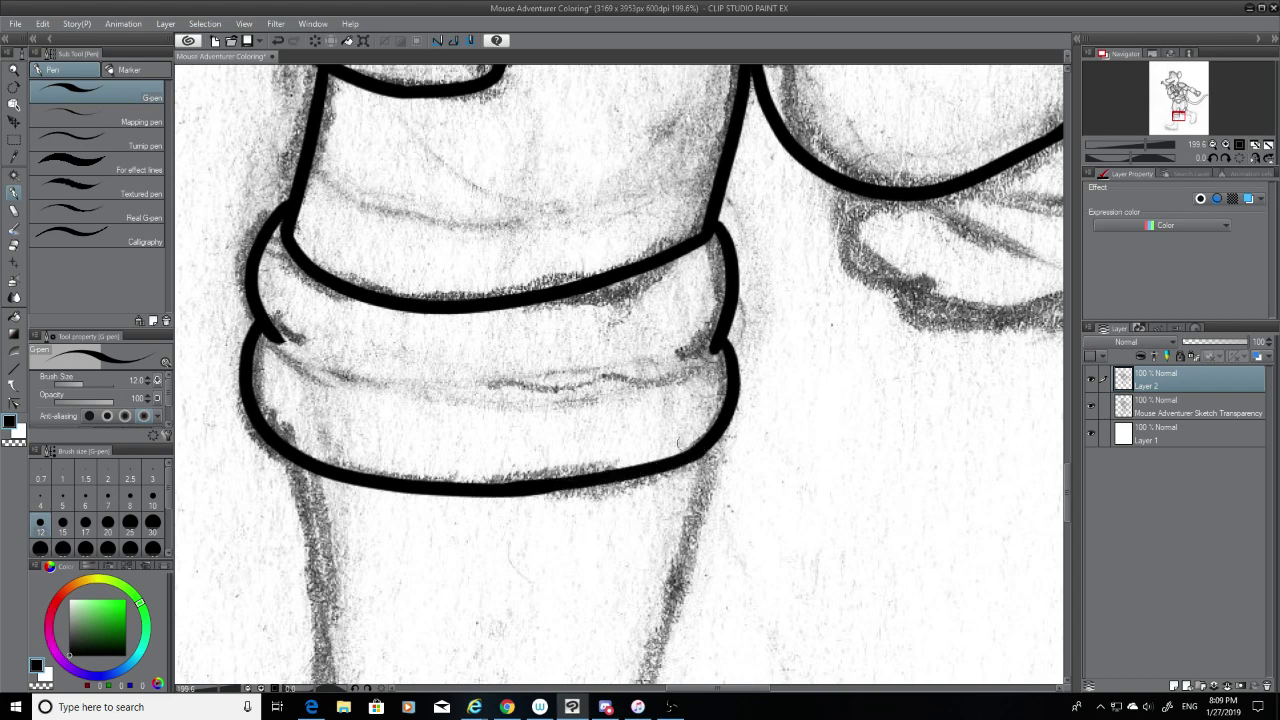
{"action": "key", "text": "ctrl+z"}
{"action": "left_click_drag", "start_coordinate": [708, 441], "coordinate": [540, 490]}
{"action": "key", "text": "ctrl+z"}
{"action": "left_click_drag", "start_coordinate": [712, 446], "coordinate": [545, 490]}
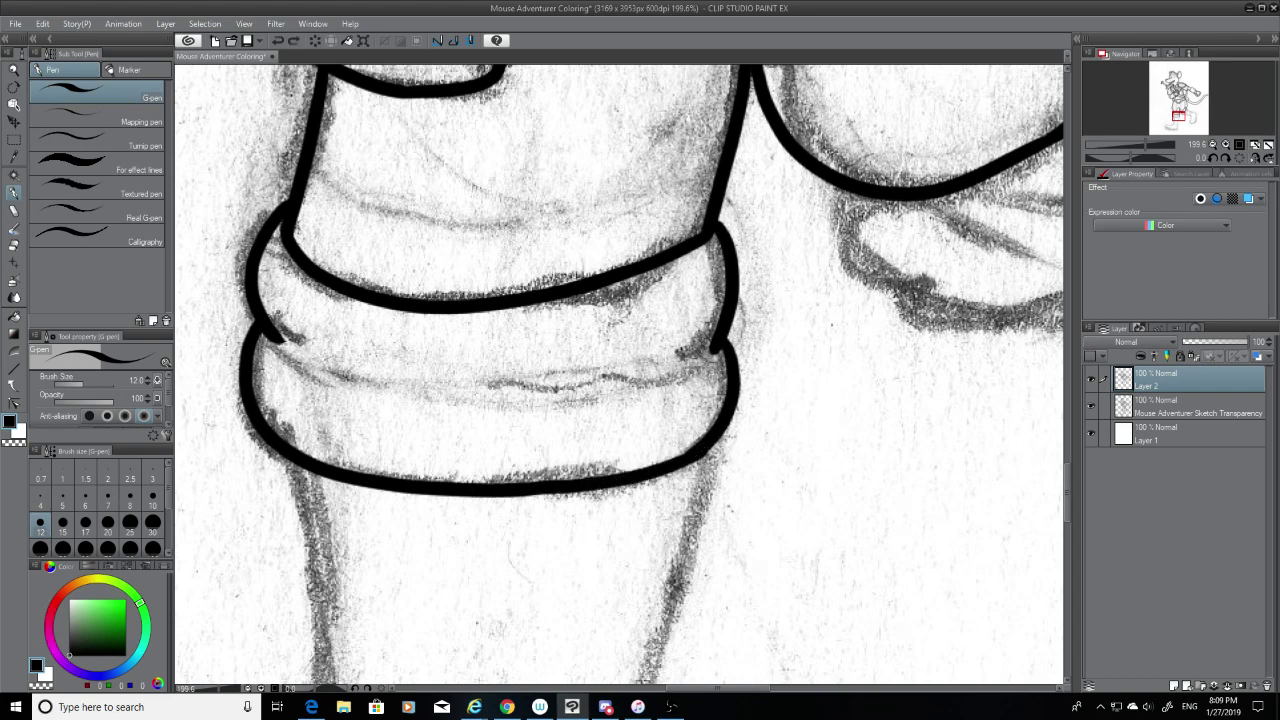
Step: Hide the sketch, undo the cuff's closing stroke and try redrawing it at different lengths
{"action": "left_click", "coordinate": [1091, 405]}
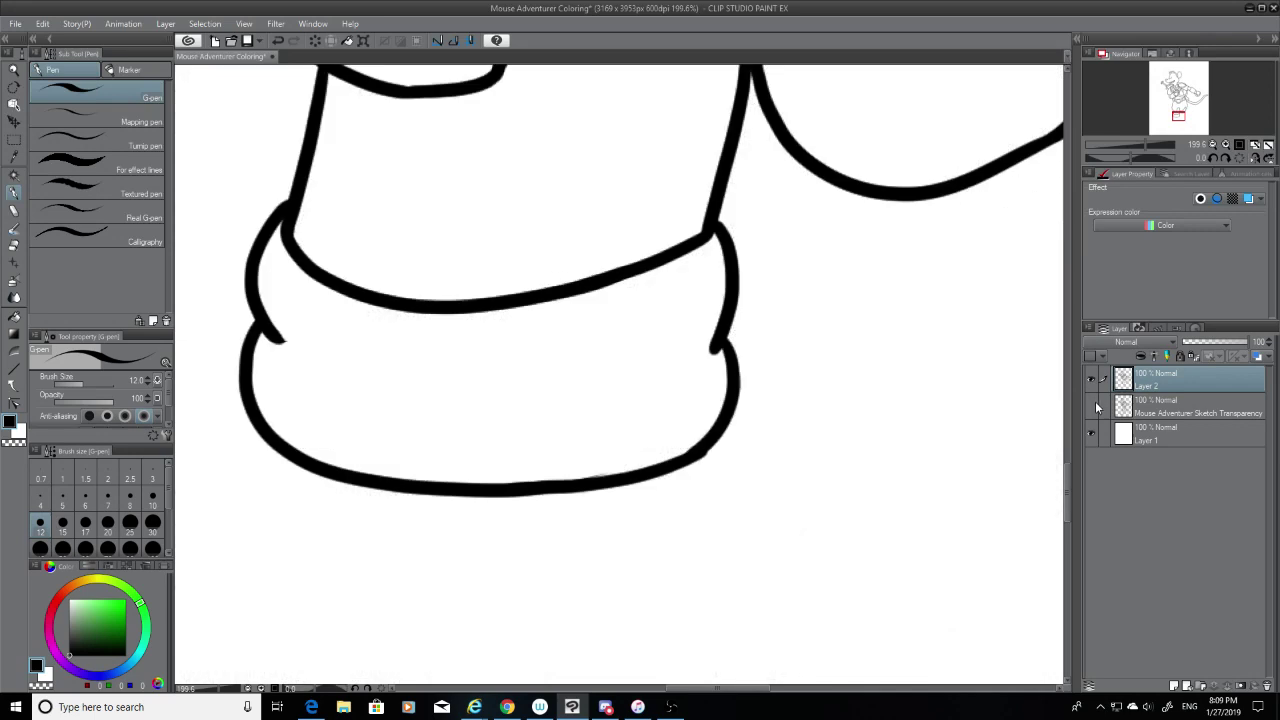
{"action": "key", "text": "ctrl+z"}
{"action": "left_click_drag", "start_coordinate": [700, 448], "coordinate": [498, 490]}
{"action": "key", "text": "ctrl+z"}
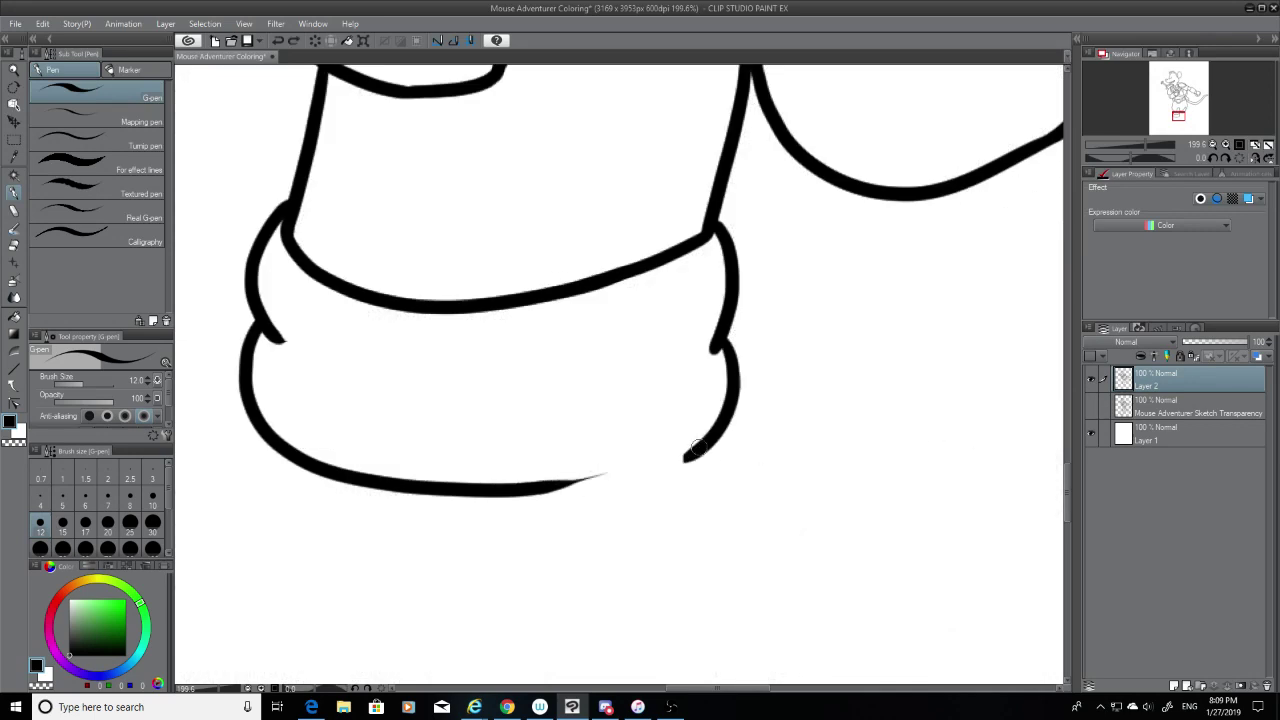
{"action": "left_click_drag", "start_coordinate": [706, 442], "coordinate": [488, 498]}
{"action": "key", "text": "ctrl+z"}
{"action": "left_click_drag", "start_coordinate": [708, 451], "coordinate": [521, 488]}
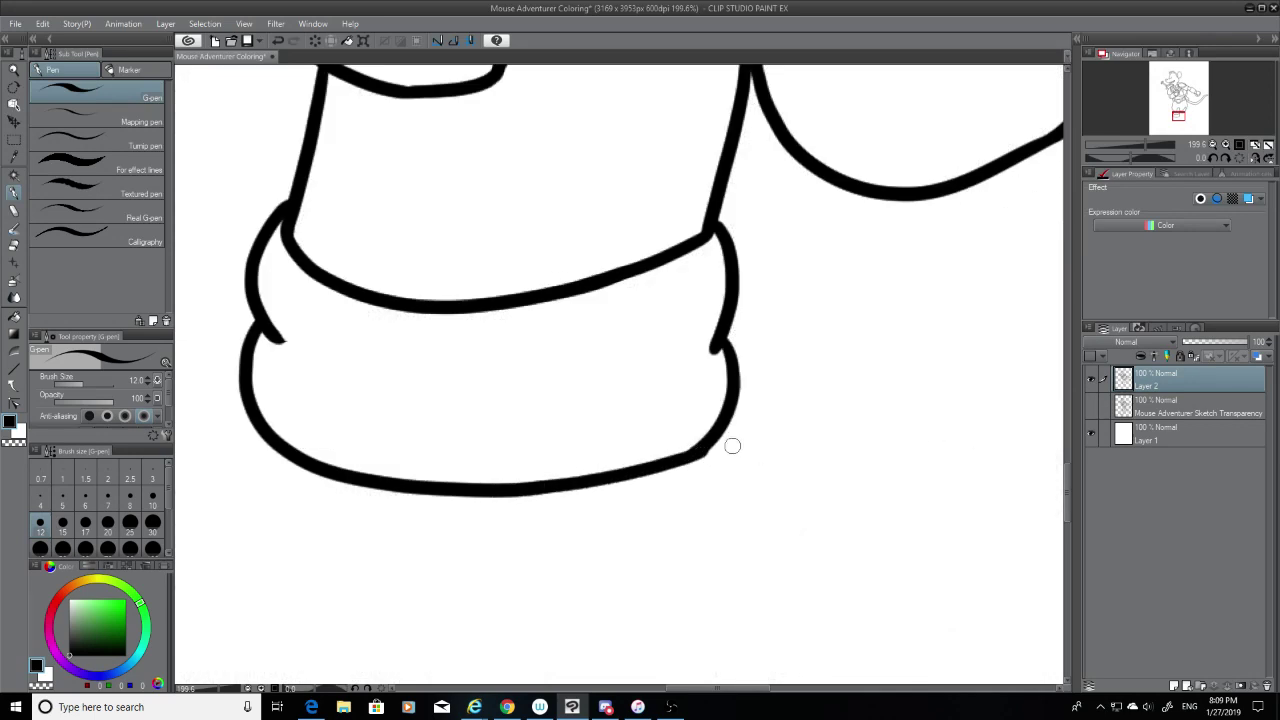
{"action": "key", "text": "ctrl+z"}
{"action": "left_click_drag", "start_coordinate": [703, 446], "coordinate": [505, 494]}
{"action": "key", "text": "ctrl+z"}
{"action": "left_click_drag", "start_coordinate": [677, 457], "coordinate": [568, 491]}
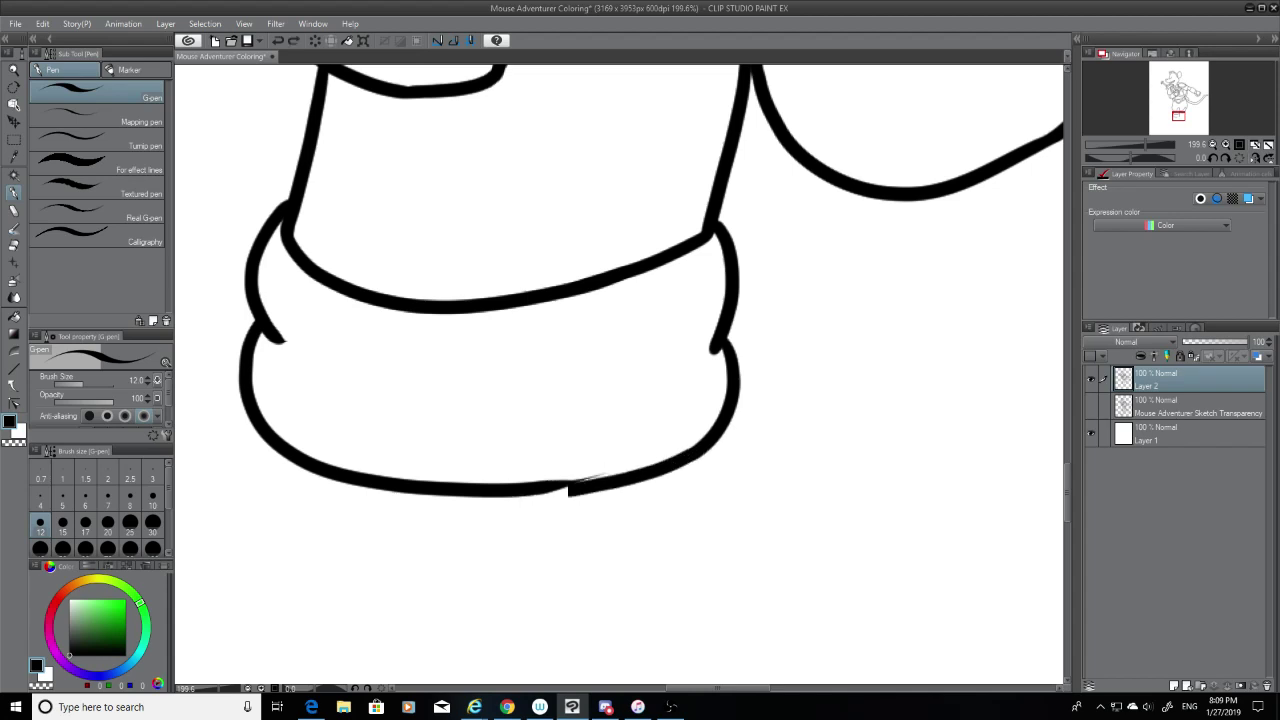
{"action": "key", "text": "ctrl+z"}
{"action": "left_click_drag", "start_coordinate": [710, 442], "coordinate": [641, 472]}
{"action": "key", "text": "ctrl+z"}
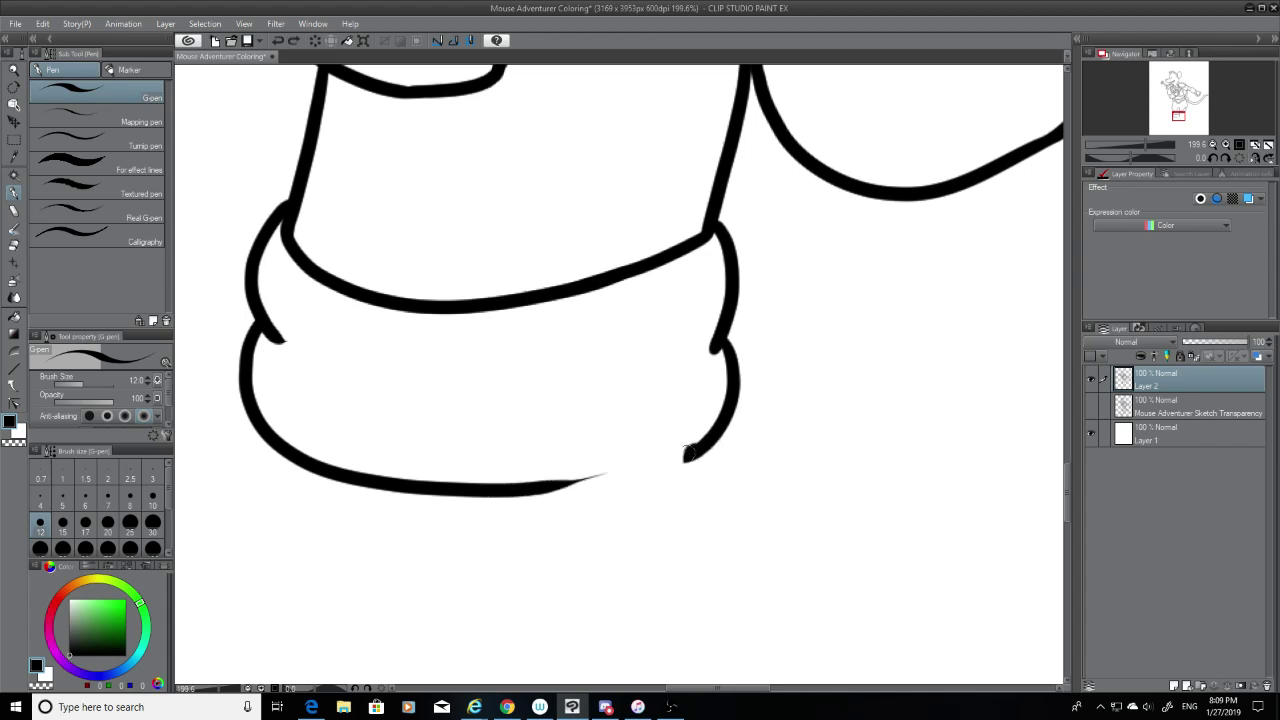
Step: Try further closing strokes from the cuff's lower right fold to the middle of its bottom edge, undoing each one
{"action": "left_click_drag", "start_coordinate": [700, 444], "coordinate": [520, 496]}
{"action": "key", "text": "ctrl+z"}
{"action": "left_click_drag", "start_coordinate": [700, 444], "coordinate": [520, 497]}
{"action": "key", "text": "ctrl+z"}
{"action": "left_click_drag", "start_coordinate": [700, 444], "coordinate": [520, 496]}
{"action": "key", "text": "ctrl+z"}
{"action": "left_click_drag", "start_coordinate": [700, 444], "coordinate": [510, 492]}
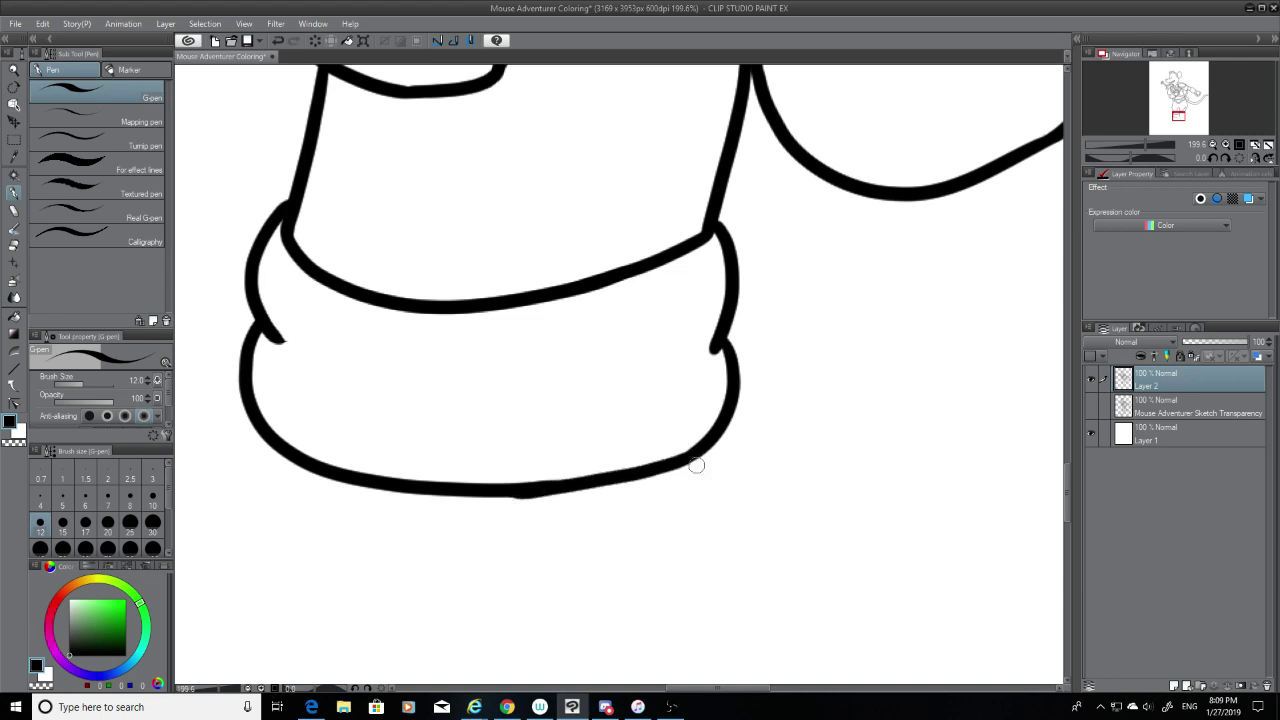
{"action": "key", "text": "ctrl+z"}
{"action": "left_click_drag", "start_coordinate": [700, 444], "coordinate": [505, 490]}
{"action": "key", "text": "ctrl+z"}
{"action": "mouse_move", "coordinate": [691, 444]}
{"action": "left_mouse_down"}
{"action": "mouse_move", "coordinate": [490, 500]}
{"action": "mouse_move", "coordinate": [570, 485]}
{"action": "mouse_move", "coordinate": [520, 495]}
{"action": "left_mouse_up"}
{"action": "key", "text": "ctrl+z"}
{"action": "key", "text": "ctrl+z"}
{"action": "left_click_drag", "start_coordinate": [700, 444], "coordinate": [533, 488]}
{"action": "key", "text": "ctrl+z"}
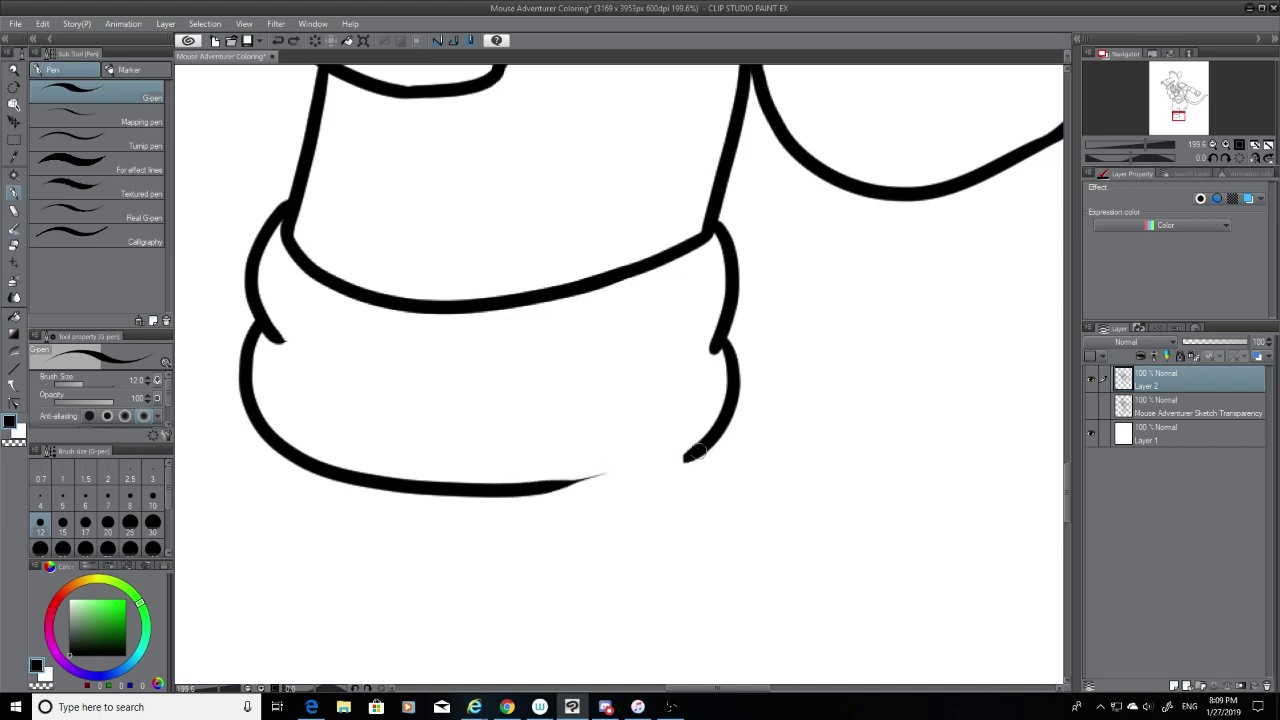
Step: Close the cuff's bottom edge with a smooth stroke joining the lower right fold to the bottom curve
{"action": "left_click_drag", "start_coordinate": [700, 446], "coordinate": [525, 494]}
{"action": "key", "text": "ctrl+z"}
{"action": "left_click_drag", "start_coordinate": [700, 446], "coordinate": [552, 490]}
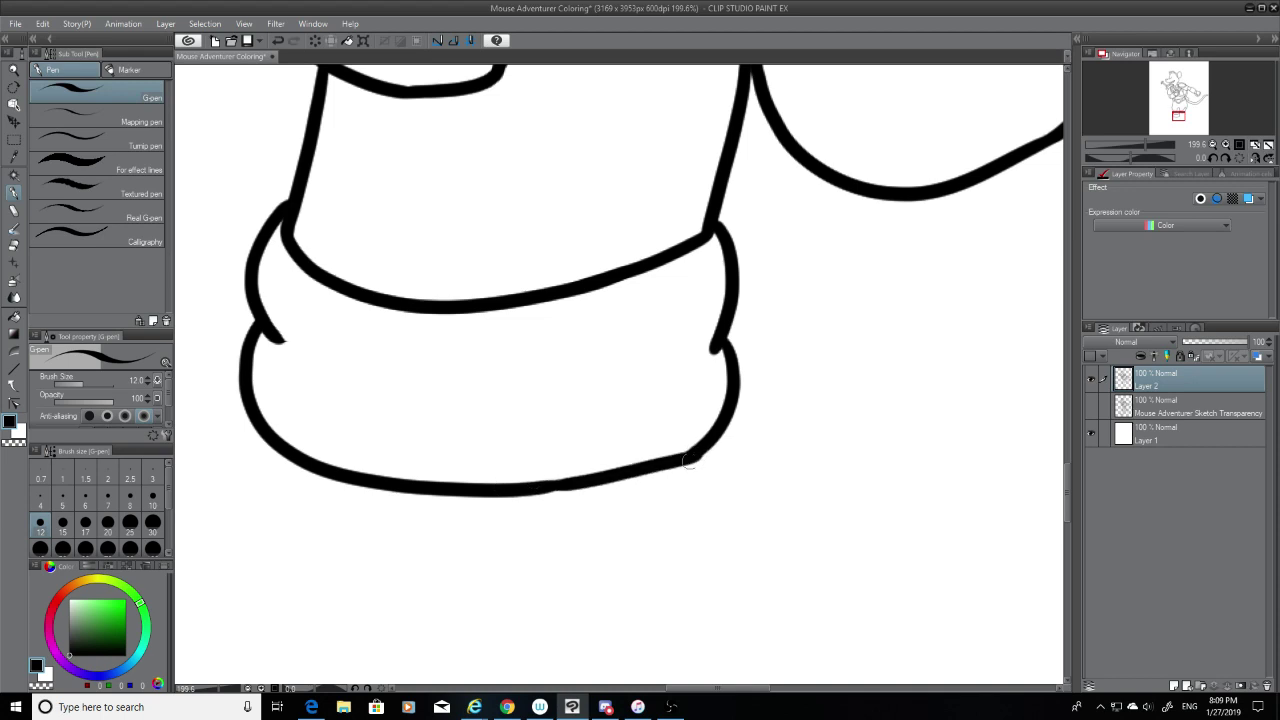
{"action": "key", "text": "ctrl+z"}
{"action": "left_click_drag", "start_coordinate": [700, 446], "coordinate": [503, 498]}
{"action": "key", "text": "ctrl+z"}
{"action": "left_click_drag", "start_coordinate": [697, 450], "coordinate": [511, 491]}
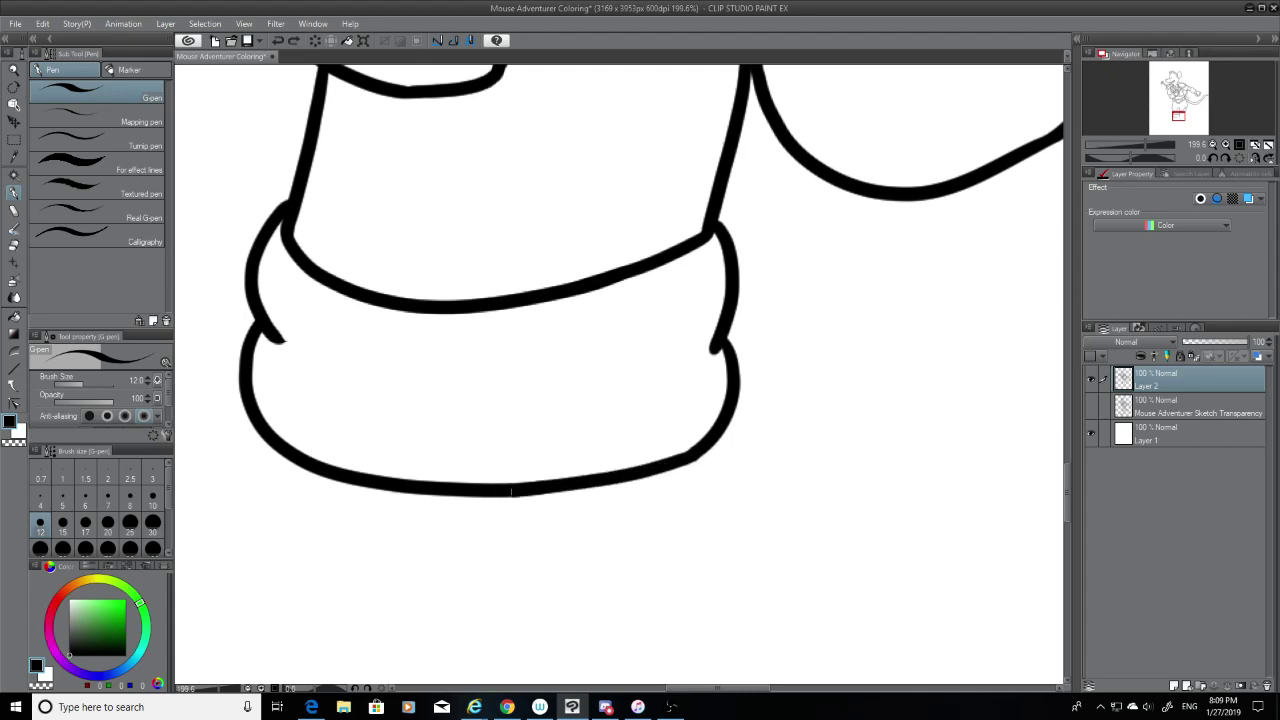
{"action": "scroll", "coordinate": [1068, 485], "scroll_direction": "up", "scroll_amount": 1}
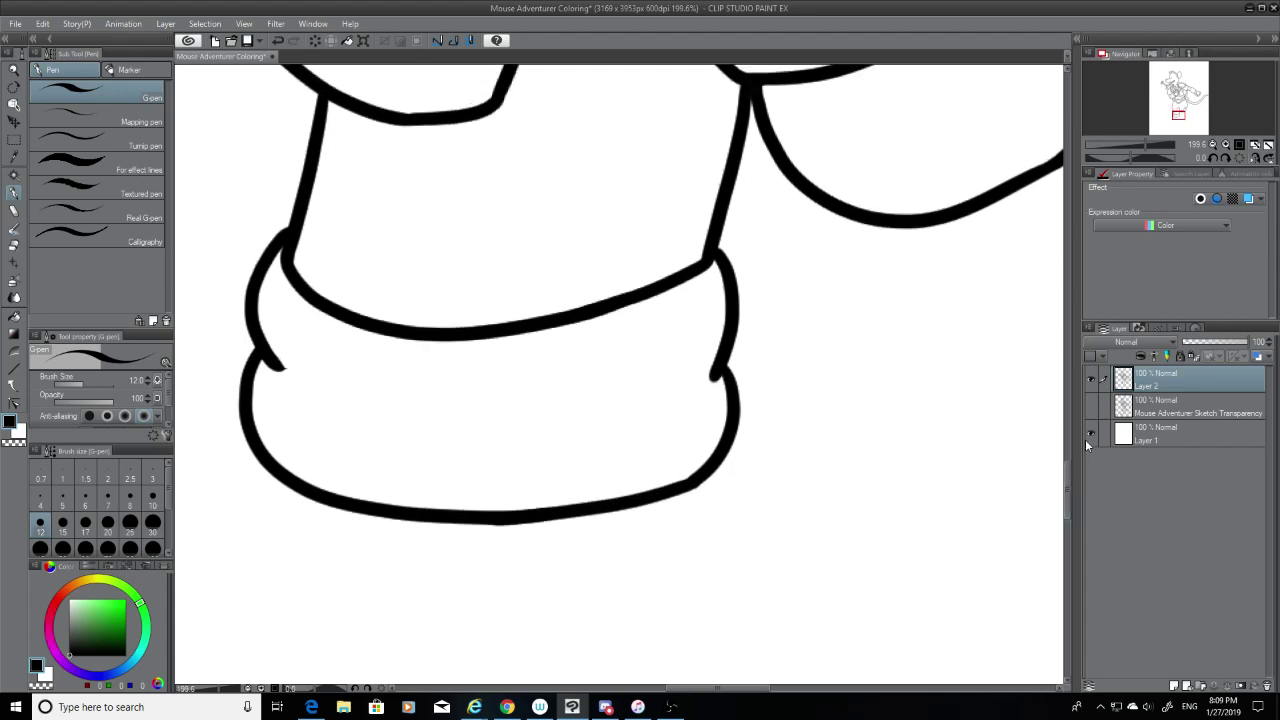
Step: Show the Mouse Adventurer Sketch Transparency layer and ink the left edge of the lower leg below the cuff on Layer 2
{"action": "left_click", "coordinate": [1089, 410]}
{"action": "left_click_drag", "start_coordinate": [1070, 485], "coordinate": [1060, 528]}
{"action": "scroll", "coordinate": [1052, 508], "scroll_direction": "up", "scroll_amount": 2}
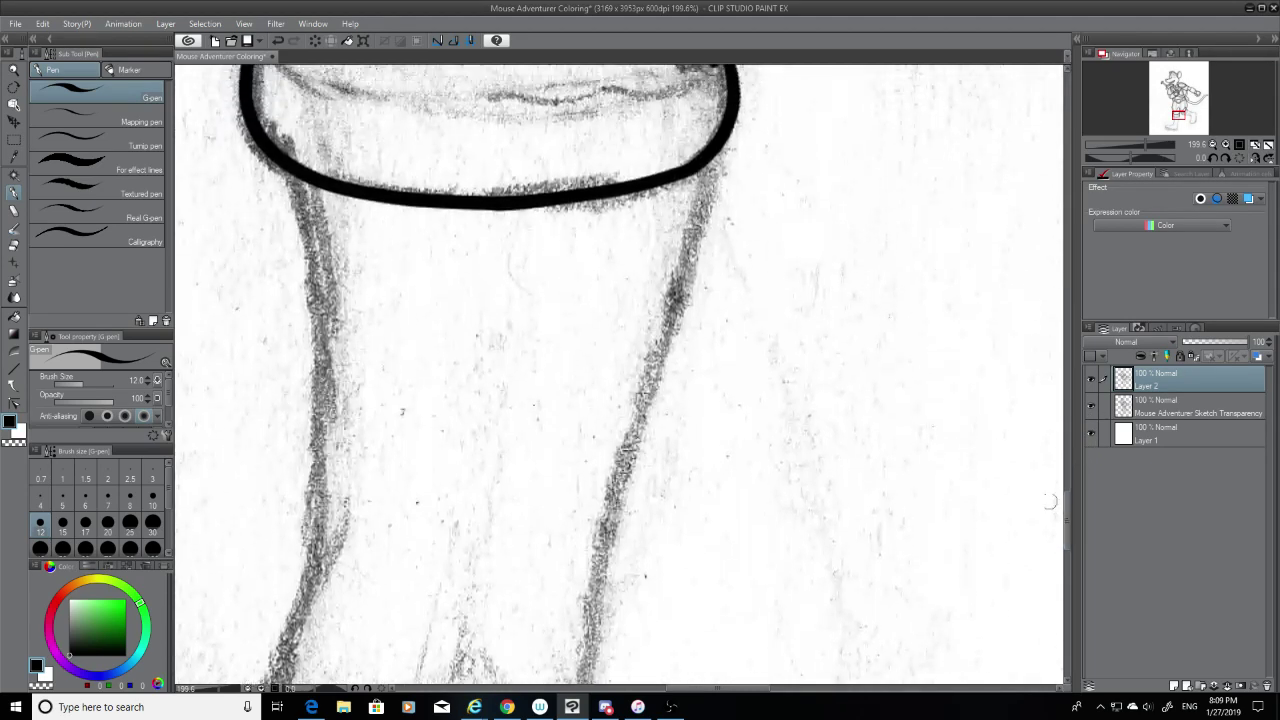
{"action": "mouse_move", "coordinate": [276, 158]}
{"action": "left_mouse_down"}
{"action": "mouse_move", "coordinate": [304, 400]}
{"action": "mouse_move", "coordinate": [284, 545]}
{"action": "left_mouse_up"}
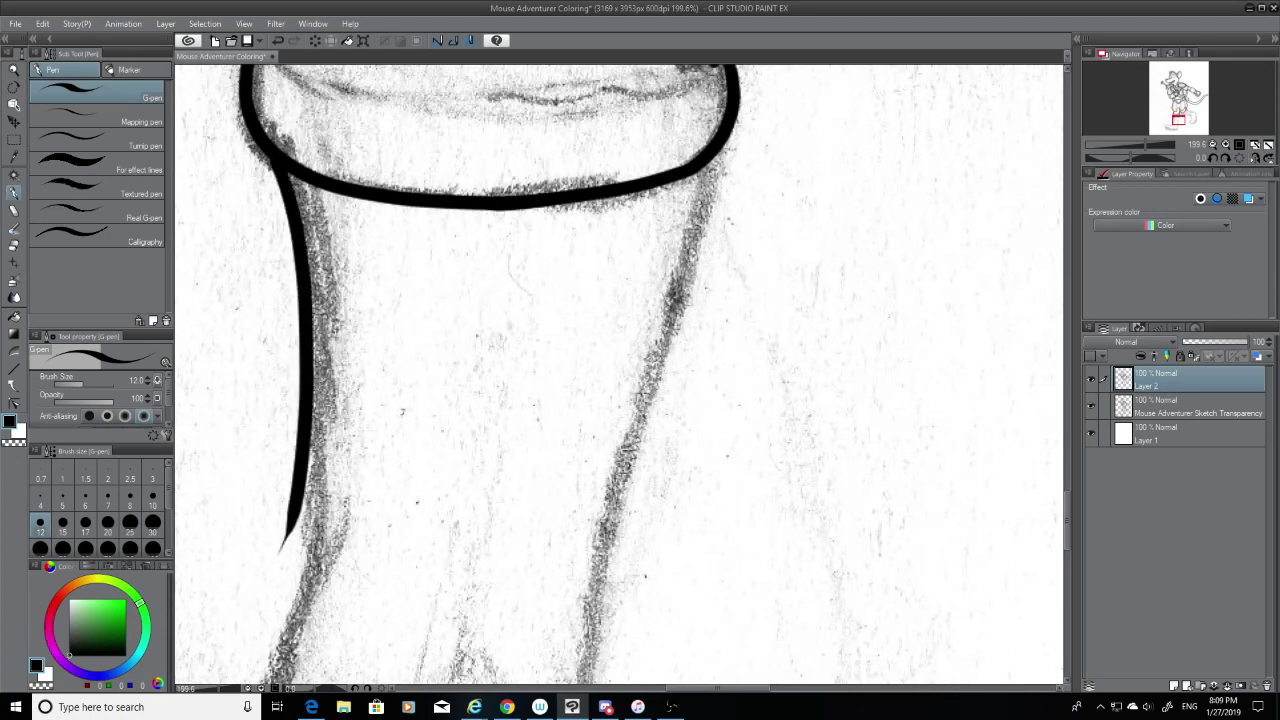
{"action": "key", "text": "ctrl+z"}
{"action": "mouse_move", "coordinate": [278, 158]}
{"action": "left_mouse_down"}
{"action": "mouse_move", "coordinate": [306, 420]}
{"action": "mouse_move", "coordinate": [240, 650]}
{"action": "left_mouse_up"}
{"action": "key", "text": "ctrl+z"}
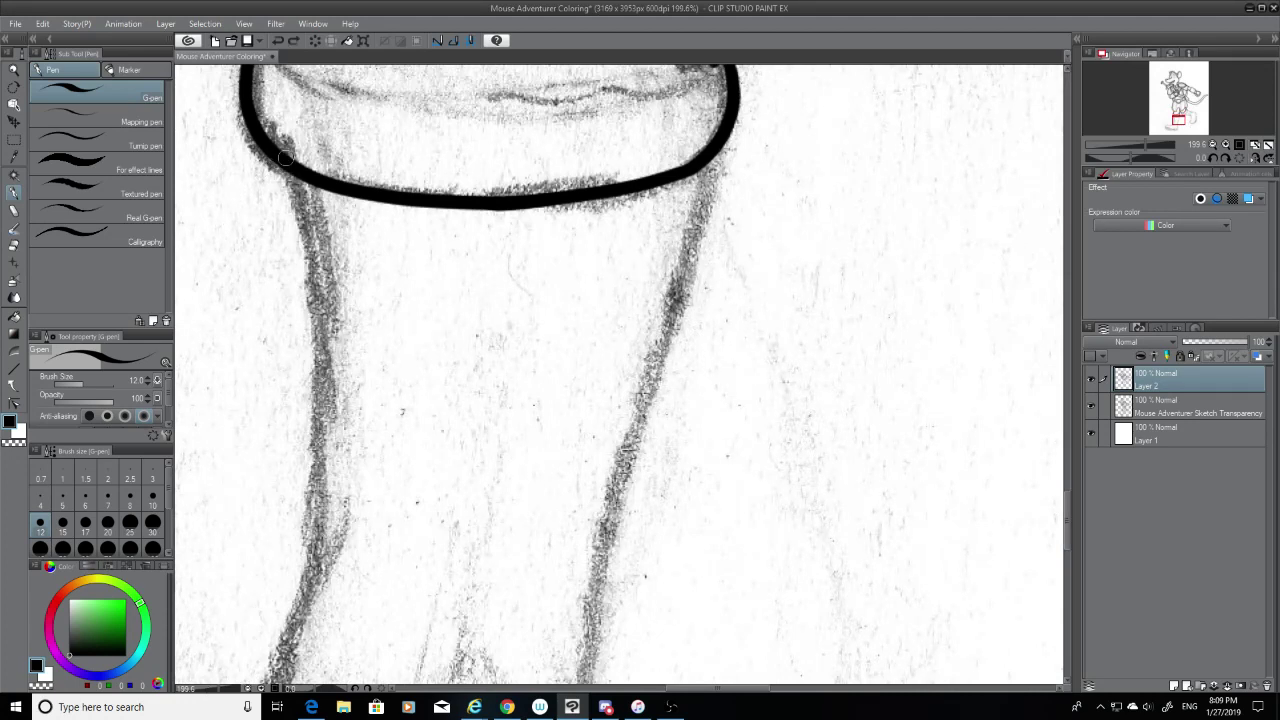
{"action": "left_click_drag", "start_coordinate": [284, 158], "coordinate": [256, 676]}
{"action": "key", "text": "ctrl+z"}
{"action": "mouse_move", "coordinate": [286, 155]}
{"action": "left_mouse_down"}
{"action": "mouse_move", "coordinate": [334, 443]}
{"action": "mouse_move", "coordinate": [282, 680]}
{"action": "left_mouse_up"}
{"action": "key", "text": "ctrl+z"}
{"action": "left_click_drag", "start_coordinate": [288, 160], "coordinate": [248, 706]}
{"action": "key", "text": "ctrl+z"}
{"action": "left_click_drag", "start_coordinate": [286, 168], "coordinate": [226, 716]}
Step: Ink the right edge of the lower leg from the cuff downward along the sketch
{"action": "mouse_move", "coordinate": [690, 148]}
{"action": "left_mouse_down"}
{"action": "mouse_move", "coordinate": [634, 405]}
{"action": "mouse_move", "coordinate": [548, 684]}
{"action": "left_mouse_up"}
{"action": "key", "text": "ctrl+z"}
{"action": "left_click_drag", "start_coordinate": [716, 145], "coordinate": [548, 700]}
{"action": "key", "text": "ctrl+z"}
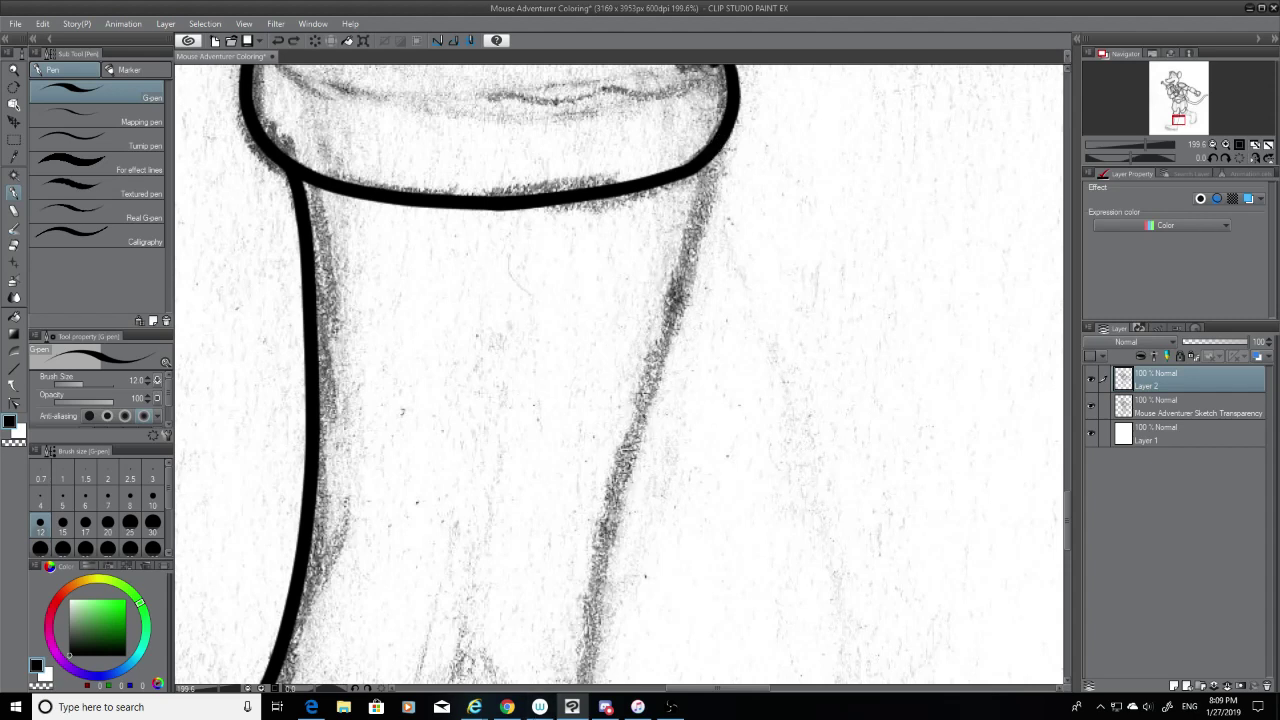
{"action": "mouse_move", "coordinate": [718, 150]}
{"action": "left_mouse_down"}
{"action": "mouse_move", "coordinate": [690, 212]}
{"action": "mouse_move", "coordinate": [572, 700]}
{"action": "left_mouse_up"}
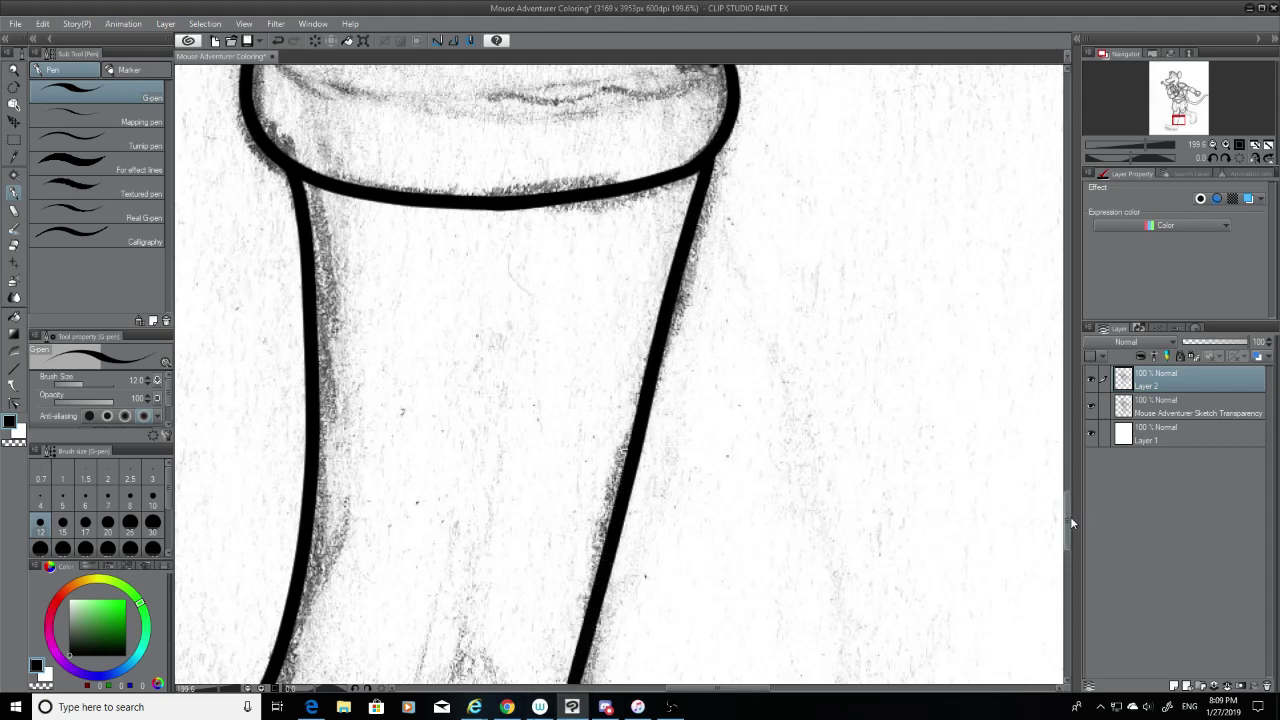
Step: Erase the tapered lower ends of both leg lines with the Hard eraser
{"action": "left_click_drag", "start_coordinate": [1067, 524], "coordinate": [1067, 551]}
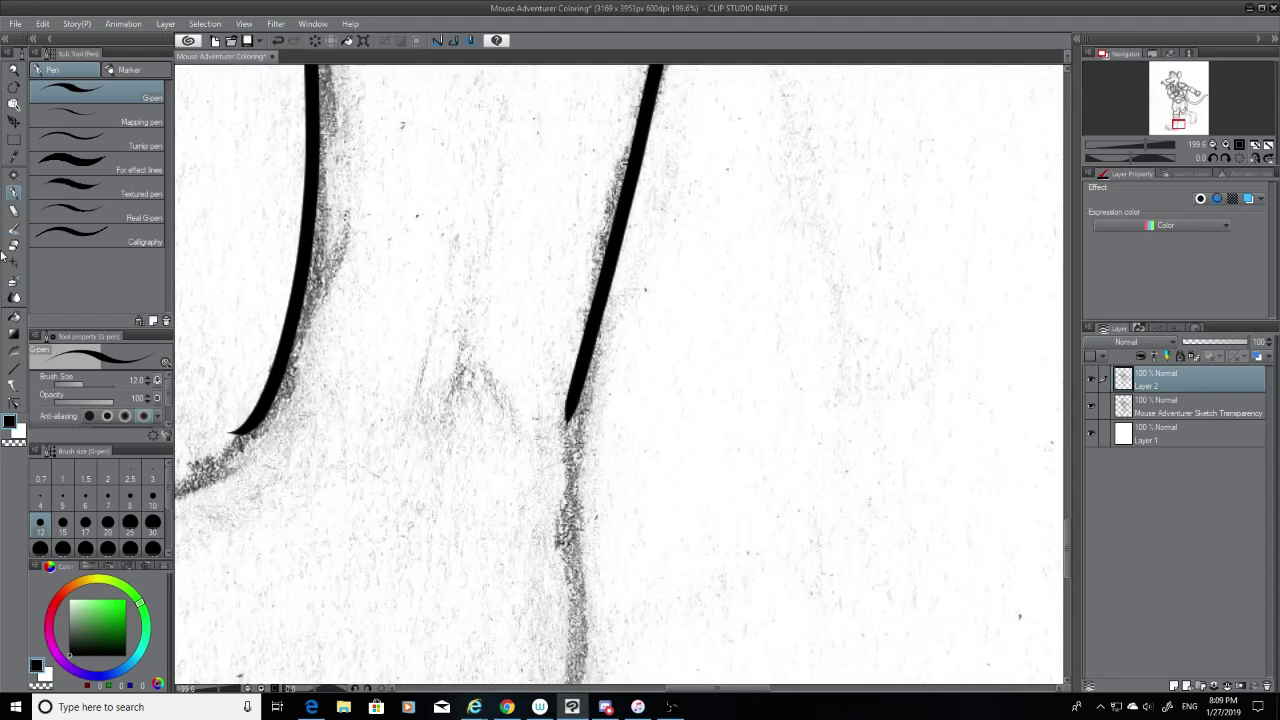
{"action": "key", "text": "e"}
{"action": "mouse_move", "coordinate": [210, 447]}
{"action": "left_mouse_down"}
{"action": "mouse_move", "coordinate": [236, 425]}
{"action": "mouse_move", "coordinate": [234, 397]}
{"action": "left_mouse_up"}
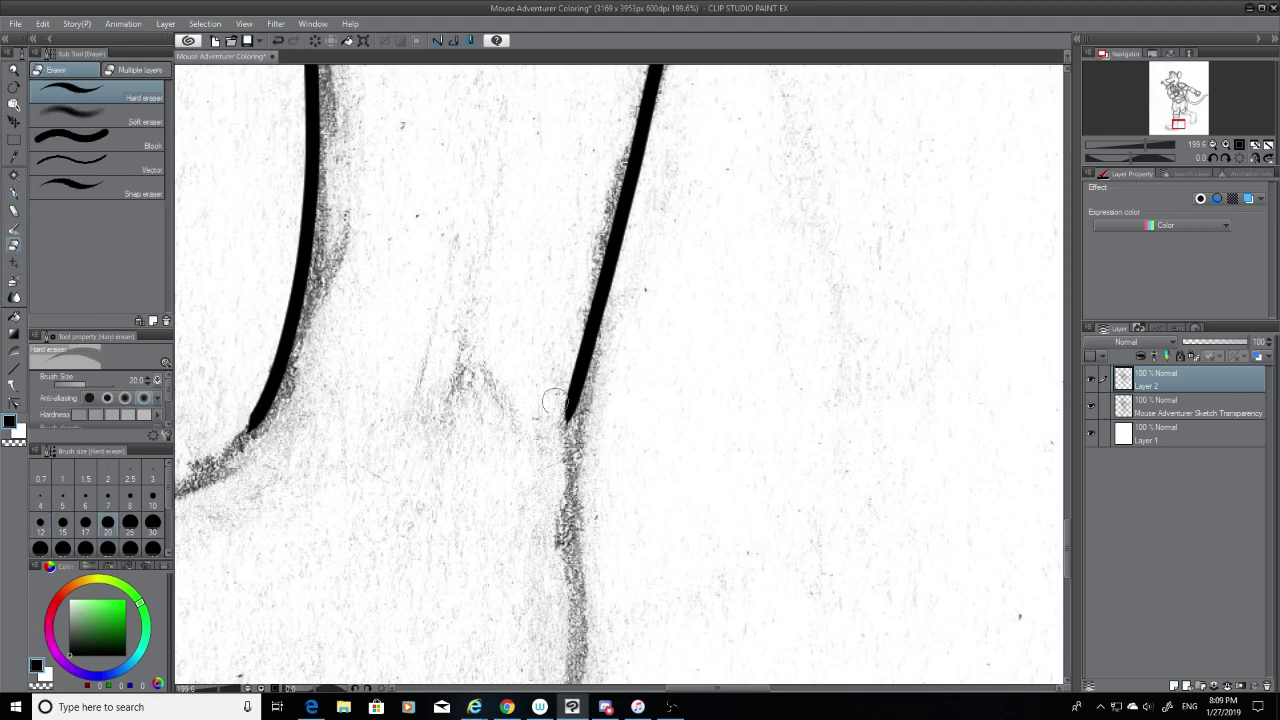
{"action": "mouse_move", "coordinate": [553, 402]}
{"action": "left_mouse_down"}
{"action": "mouse_move", "coordinate": [576, 412]}
{"action": "mouse_move", "coordinate": [584, 342]}
{"action": "mouse_move", "coordinate": [572, 405]}
{"action": "left_mouse_up"}
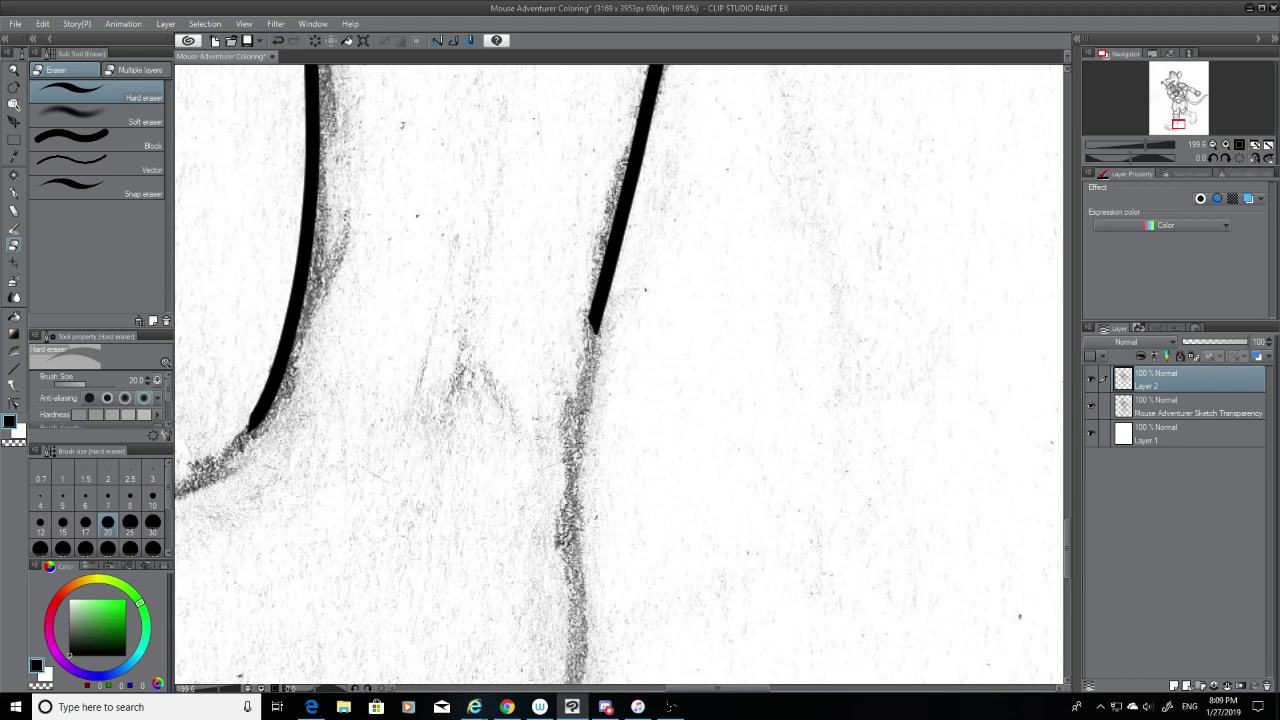
Step: Extend the right leg line with the G-pen in a smooth curve down the back of the ankle
{"action": "left_click", "coordinate": [13, 193]}
{"action": "left_click_drag", "start_coordinate": [597, 313], "coordinate": [584, 585]}
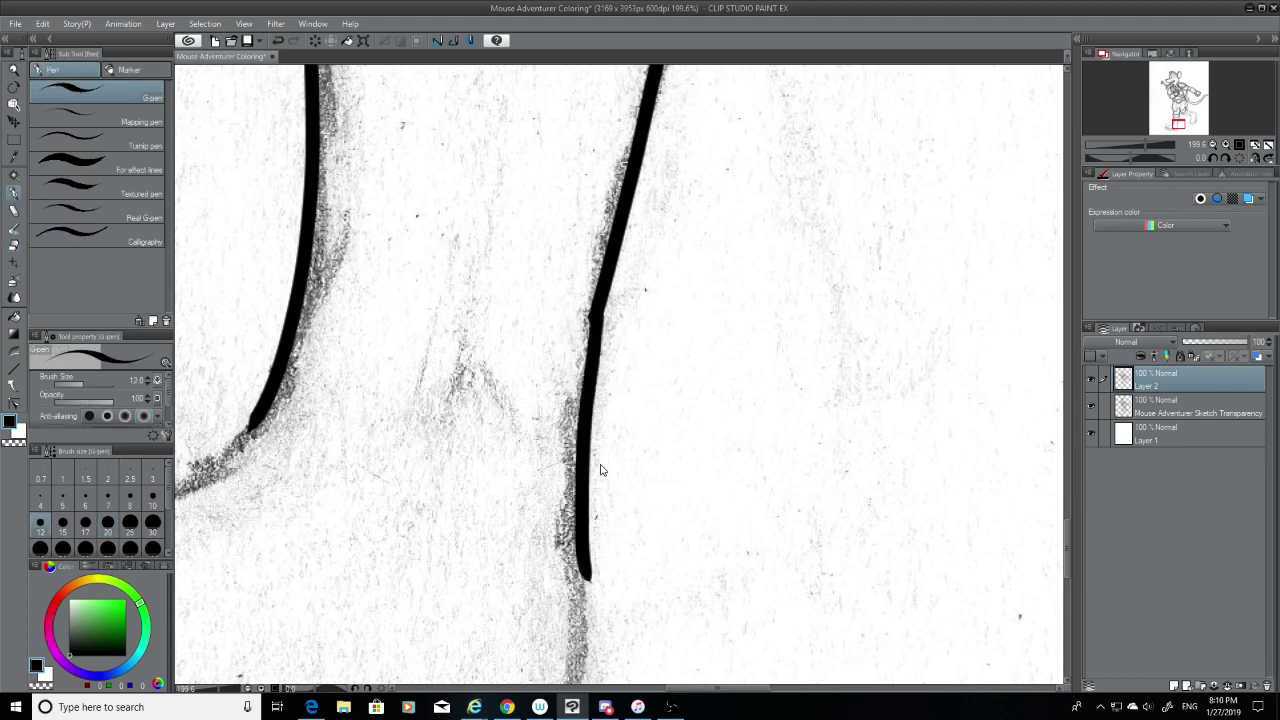
{"action": "key", "text": "ctrl+z"}
{"action": "mouse_move", "coordinate": [596, 312]}
{"action": "left_mouse_down"}
{"action": "mouse_move", "coordinate": [579, 437]}
{"action": "mouse_move", "coordinate": [600, 618]}
{"action": "left_mouse_up"}
{"action": "key", "text": "ctrl+z"}
{"action": "mouse_move", "coordinate": [588, 322]}
{"action": "left_mouse_down"}
{"action": "mouse_move", "coordinate": [581, 430]}
{"action": "mouse_move", "coordinate": [600, 630]}
{"action": "left_mouse_up"}
{"action": "key", "text": "ctrl+z"}
{"action": "mouse_move", "coordinate": [594, 316]}
{"action": "left_mouse_down"}
{"action": "mouse_move", "coordinate": [578, 444]}
{"action": "mouse_move", "coordinate": [586, 643]}
{"action": "left_mouse_up"}
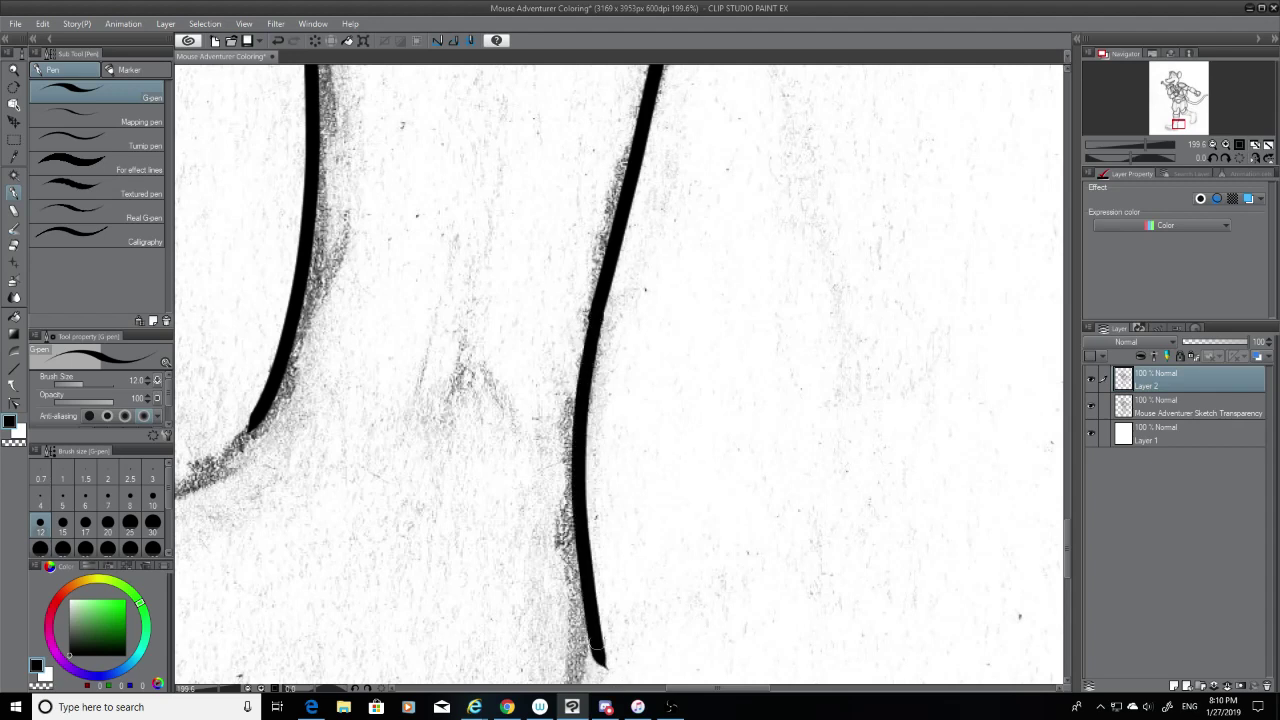
{"action": "key", "text": "ctrl+z"}
{"action": "key", "text": "ctrl+z"}
{"action": "mouse_move", "coordinate": [596, 314]}
{"action": "left_mouse_down"}
{"action": "mouse_move", "coordinate": [578, 396]}
{"action": "mouse_move", "coordinate": [577, 650]}
{"action": "left_mouse_up"}
{"action": "key", "text": "ctrl+z"}
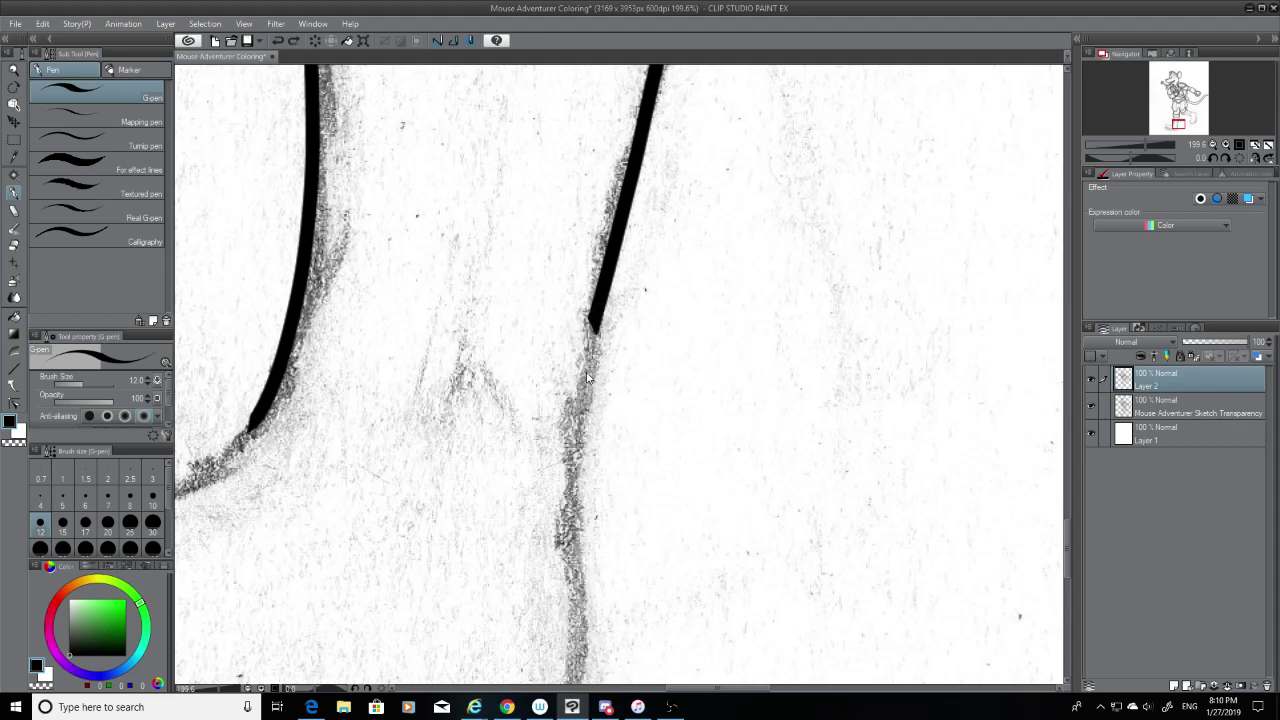
{"action": "left_click_drag", "start_coordinate": [597, 311], "coordinate": [580, 672]}
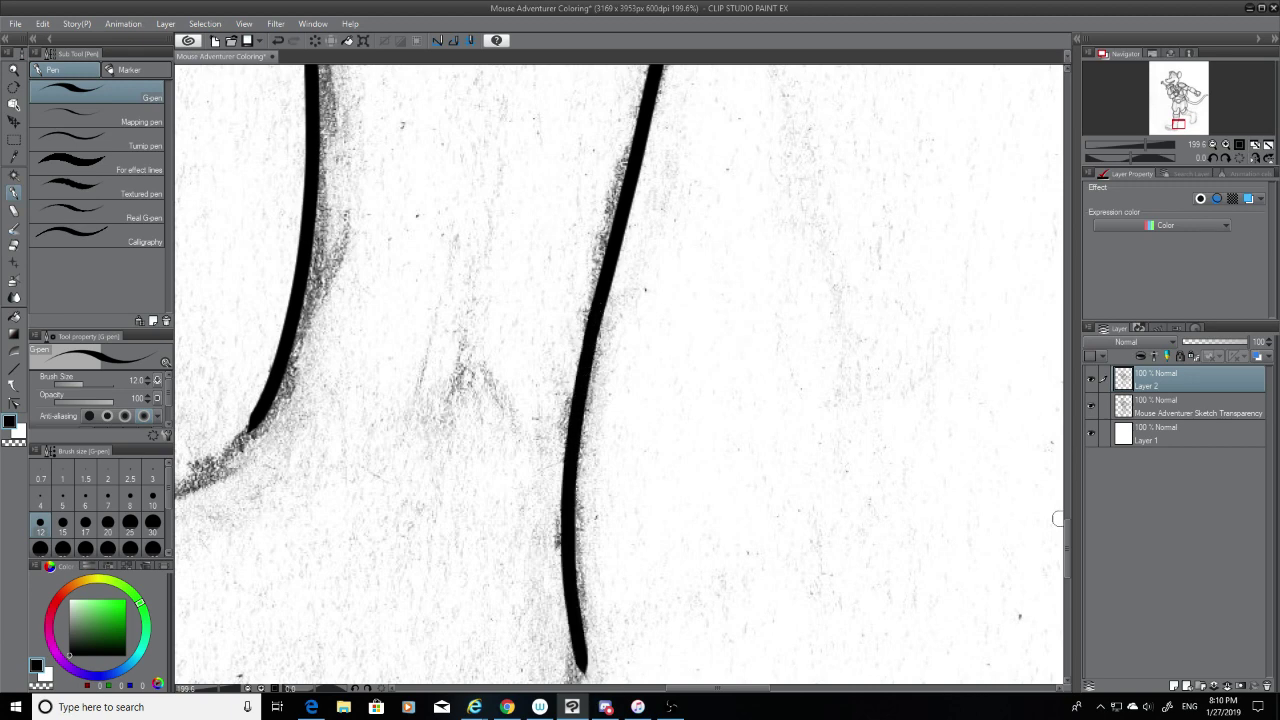
Step: Erase the lower portion of the ankle line above the heel
{"action": "scroll", "coordinate": [1064, 541], "scroll_direction": "down", "scroll_amount": 4}
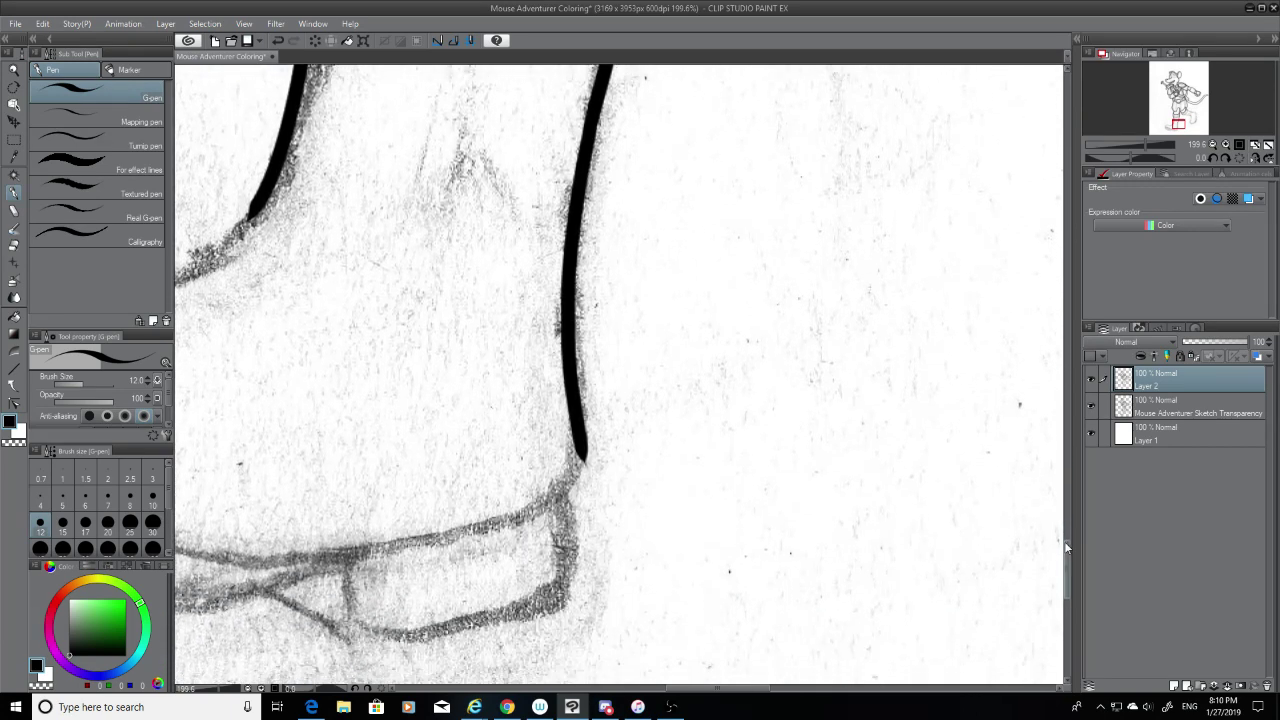
{"action": "left_click", "coordinate": [14, 246]}
{"action": "mouse_move", "coordinate": [585, 458]}
{"action": "left_mouse_down"}
{"action": "mouse_move", "coordinate": [553, 313]}
{"action": "mouse_move", "coordinate": [574, 490]}
{"action": "left_mouse_up"}
{"action": "left_click", "coordinate": [14, 193]}
{"action": "key", "text": "ctrl+z"}
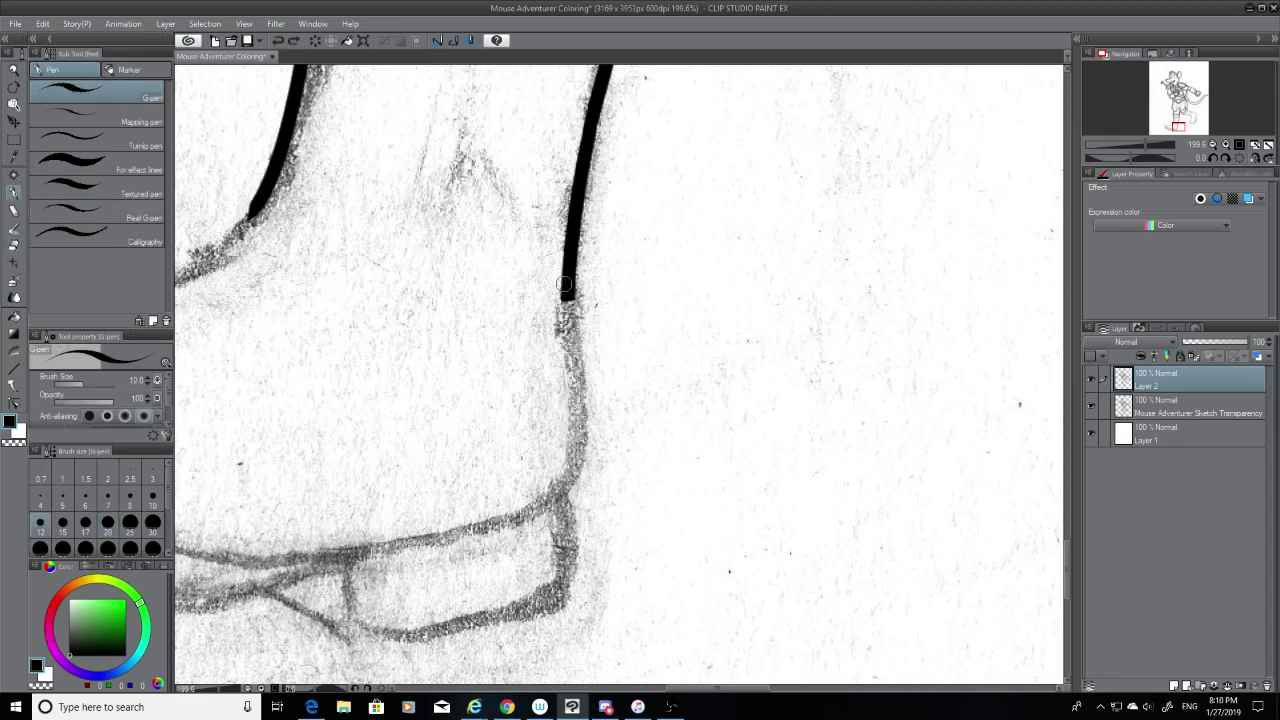
Step: Ink the outward heel curve from the ankle line down to the sole and trim its lower end with the eraser
{"action": "mouse_move", "coordinate": [563, 292]}
{"action": "left_mouse_down"}
{"action": "mouse_move", "coordinate": [580, 374]}
{"action": "mouse_move", "coordinate": [545, 535]}
{"action": "left_mouse_up"}
{"action": "key", "text": "ctrl+z"}
{"action": "left_click_drag", "start_coordinate": [558, 297], "coordinate": [546, 542]}
{"action": "key", "text": "ctrl+z"}
{"action": "mouse_move", "coordinate": [565, 298]}
{"action": "left_mouse_down"}
{"action": "mouse_move", "coordinate": [584, 383]}
{"action": "mouse_move", "coordinate": [570, 488]}
{"action": "left_mouse_up"}
{"action": "key", "text": "ctrl+z"}
{"action": "left_click_drag", "start_coordinate": [566, 294], "coordinate": [563, 493]}
{"action": "key", "text": "ctrl+z"}
{"action": "left_click_drag", "start_coordinate": [564, 298], "coordinate": [551, 518]}
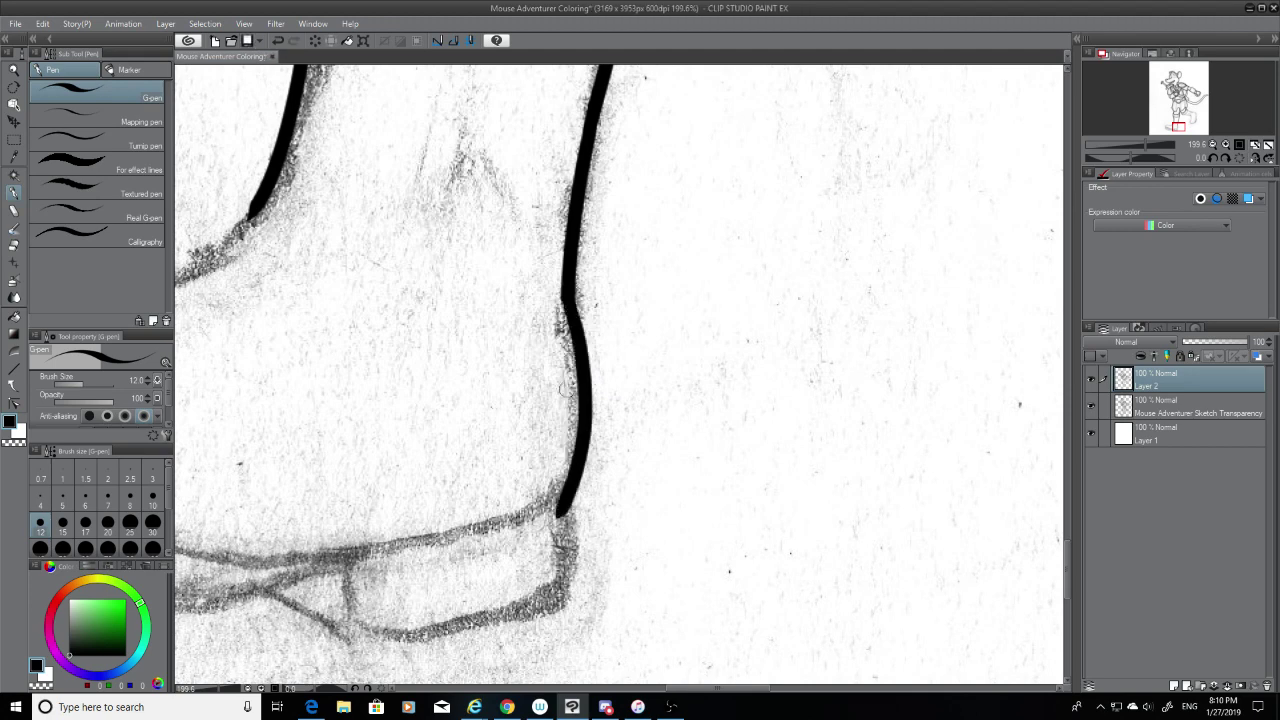
{"action": "left_click", "coordinate": [12, 246]}
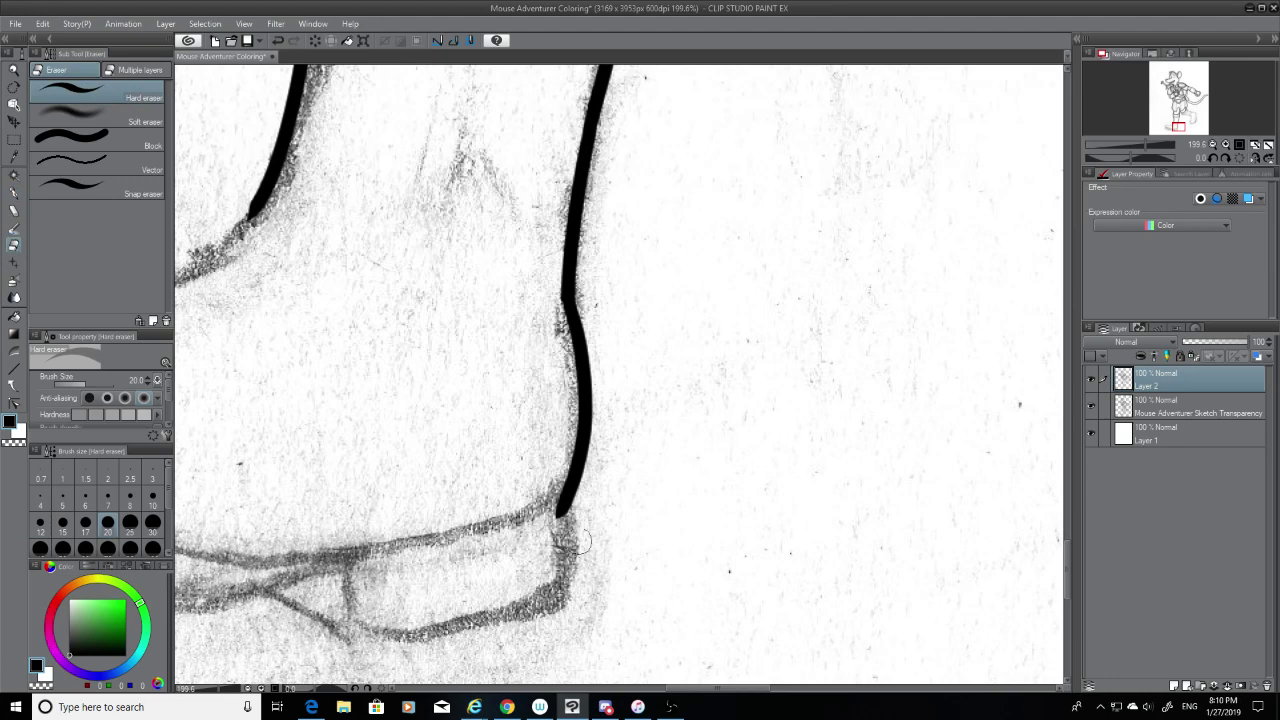
{"action": "left_click_drag", "start_coordinate": [600, 500], "coordinate": [539, 497]}
Step: Ink the upper edge of the sole with the G-pen, curving from the heel toward the toes
{"action": "left_click_drag", "start_coordinate": [729, 689], "coordinate": [687, 689]}
{"action": "left_click", "coordinate": [13, 192]}
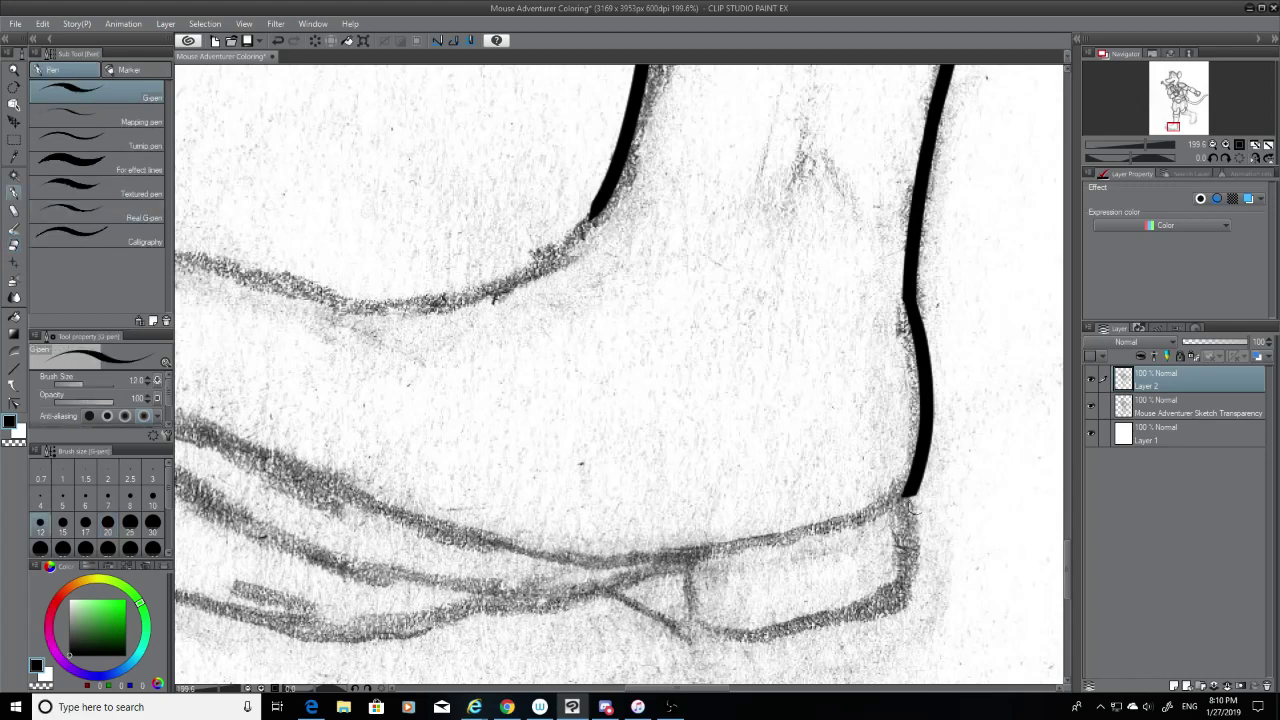
{"action": "mouse_move", "coordinate": [916, 484]}
{"action": "left_mouse_down"}
{"action": "mouse_move", "coordinate": [892, 513]}
{"action": "mouse_move", "coordinate": [567, 545]}
{"action": "mouse_move", "coordinate": [487, 546]}
{"action": "left_mouse_up"}
{"action": "key", "text": "ctrl+z"}
{"action": "mouse_move", "coordinate": [914, 482]}
{"action": "left_mouse_down"}
{"action": "mouse_move", "coordinate": [888, 509]}
{"action": "mouse_move", "coordinate": [530, 570]}
{"action": "left_mouse_up"}
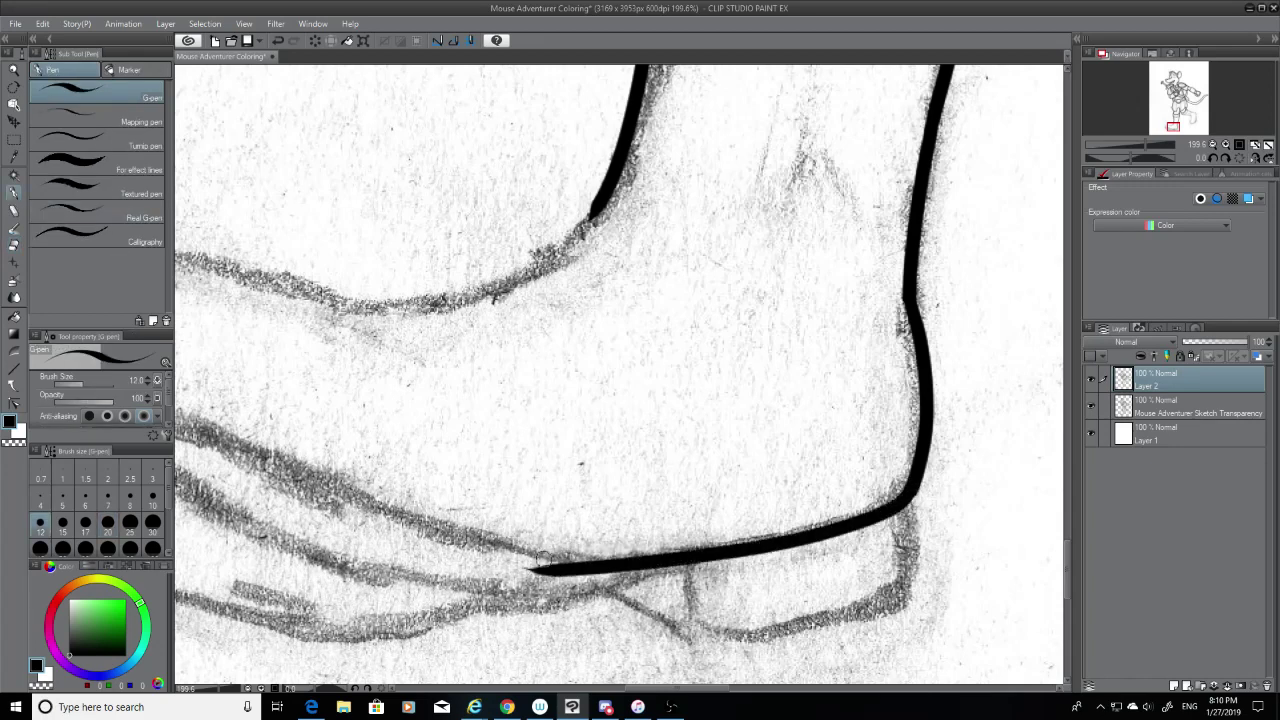
{"action": "key", "text": "ctrl+z"}
{"action": "mouse_move", "coordinate": [914, 486]}
{"action": "left_mouse_down"}
{"action": "mouse_move", "coordinate": [535, 554]}
{"action": "mouse_move", "coordinate": [352, 510]}
{"action": "left_mouse_up"}
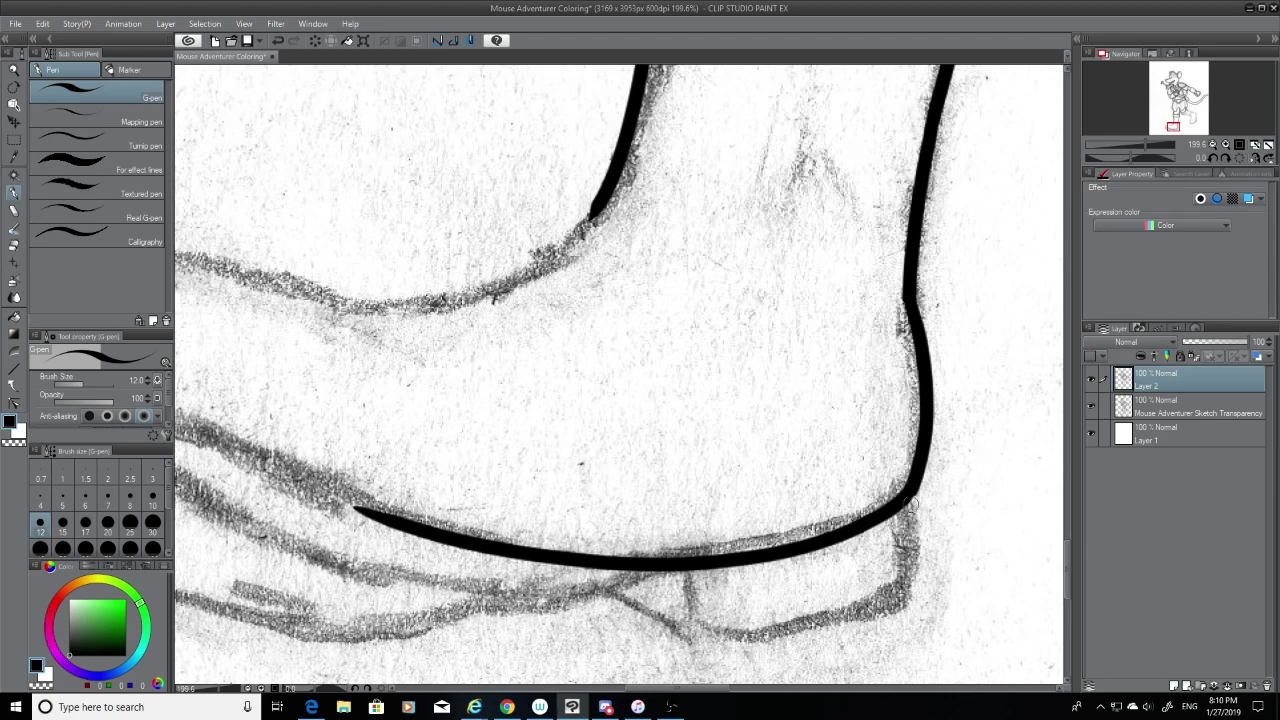
{"action": "key", "text": "ctrl+z"}
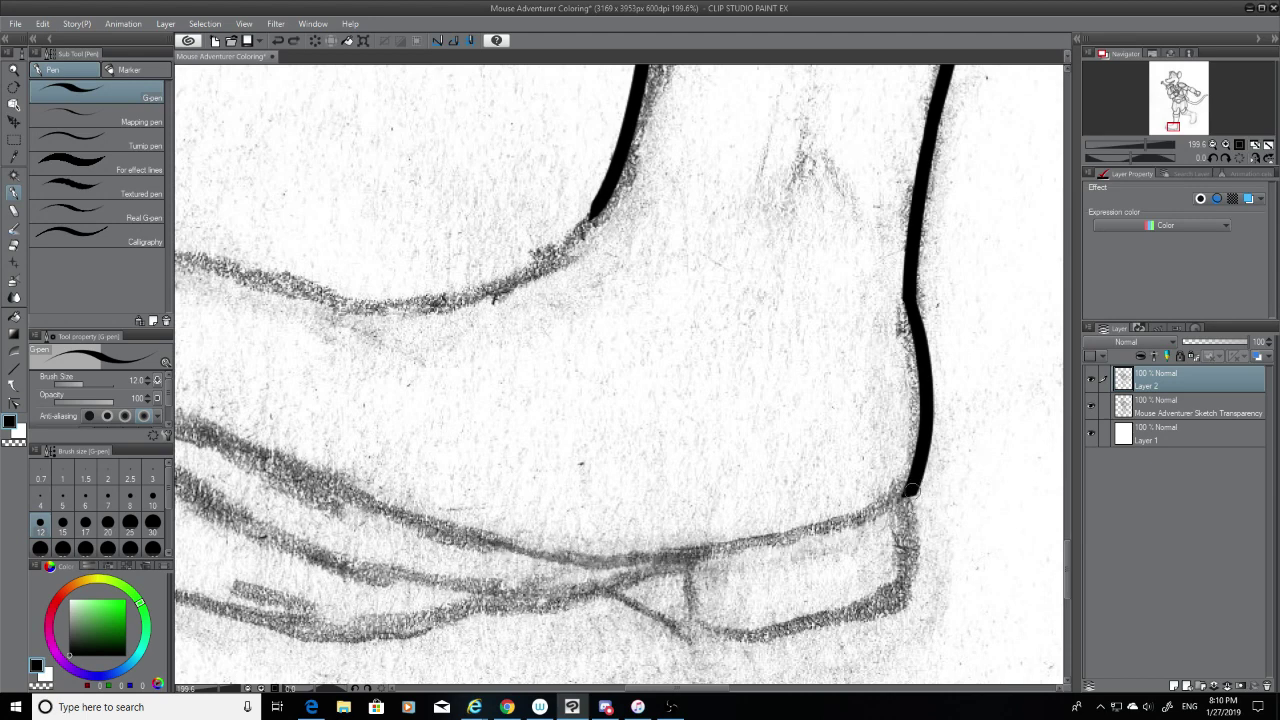
{"action": "mouse_move", "coordinate": [914, 484]}
{"action": "left_mouse_down"}
{"action": "mouse_move", "coordinate": [708, 550]}
{"action": "mouse_move", "coordinate": [420, 520]}
{"action": "left_mouse_up"}
{"action": "key", "text": "ctrl+z"}
{"action": "left_click_drag", "start_coordinate": [913, 489], "coordinate": [600, 548]}
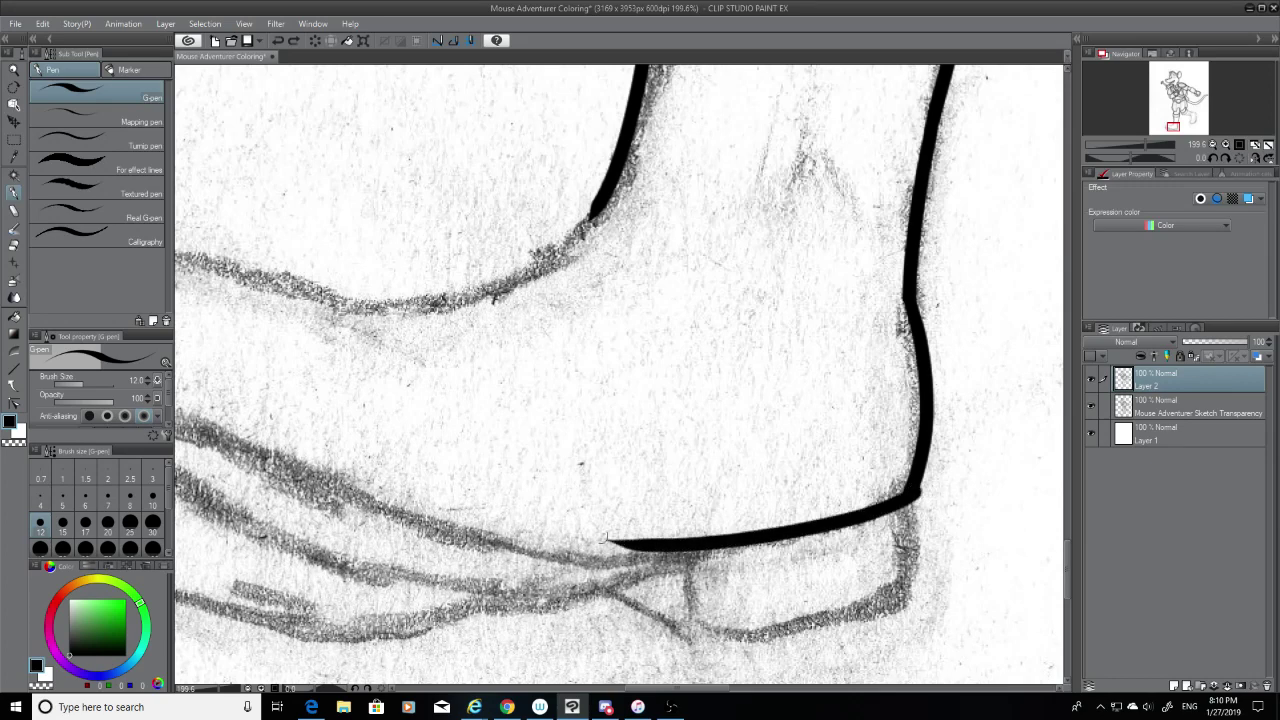
{"action": "key", "text": "ctrl+z"}
{"action": "left_click_drag", "start_coordinate": [914, 484], "coordinate": [403, 510]}
{"action": "key", "text": "ctrl+z"}
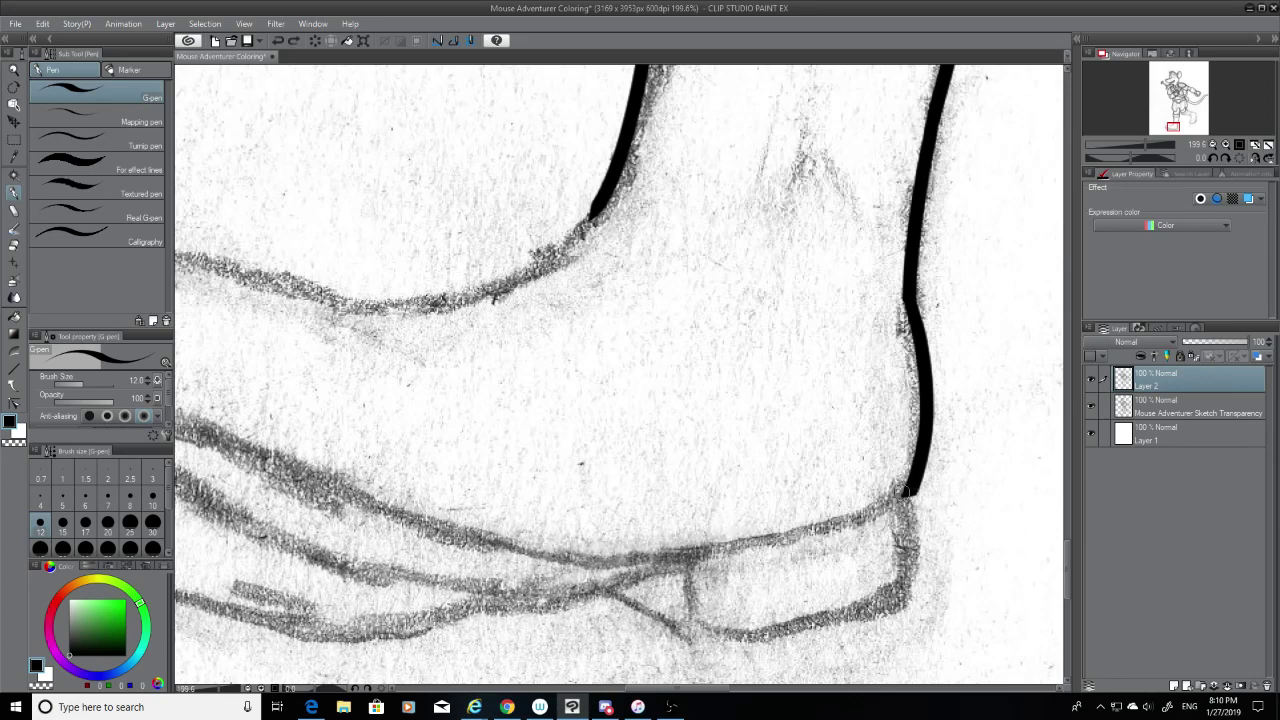
{"action": "mouse_move", "coordinate": [914, 486]}
{"action": "left_mouse_down"}
{"action": "mouse_move", "coordinate": [761, 544]}
{"action": "mouse_move", "coordinate": [362, 496]}
{"action": "left_mouse_up"}
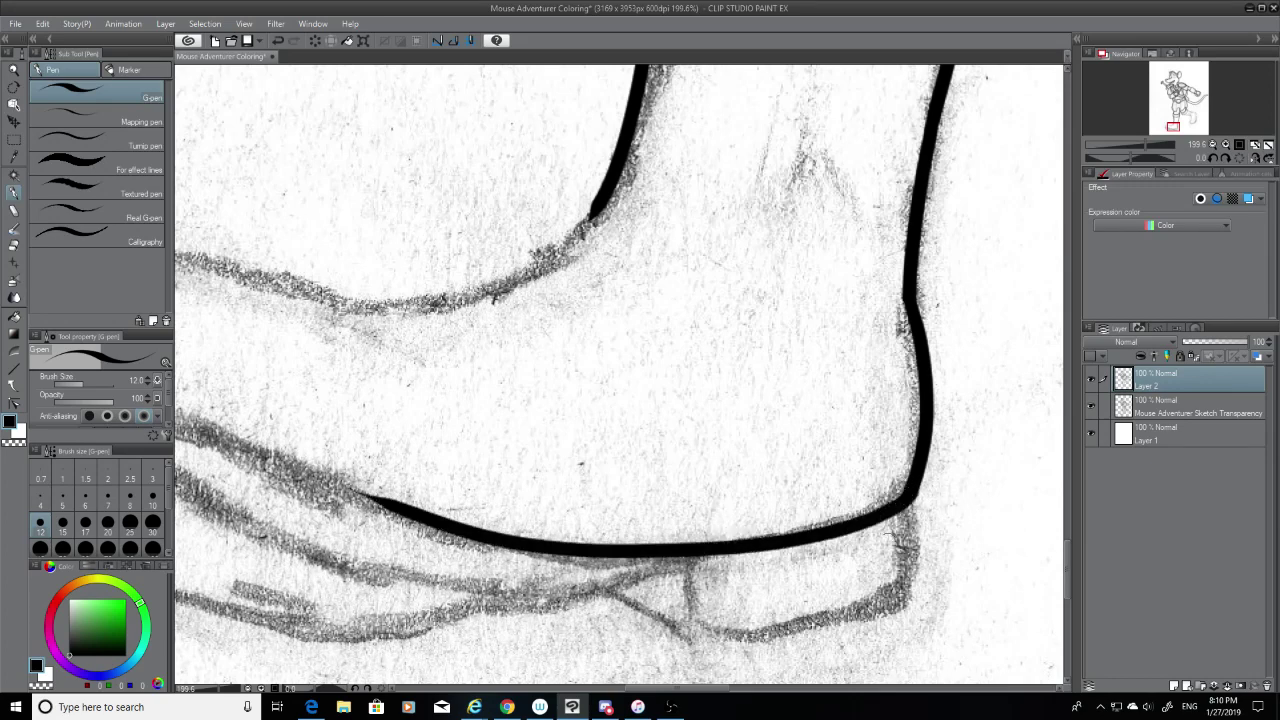
Step: Extend the upper sole line over the toe area along the sketch and erase the excess beyond the toe
{"action": "left_click_drag", "start_coordinate": [729, 691], "coordinate": [687, 691]}
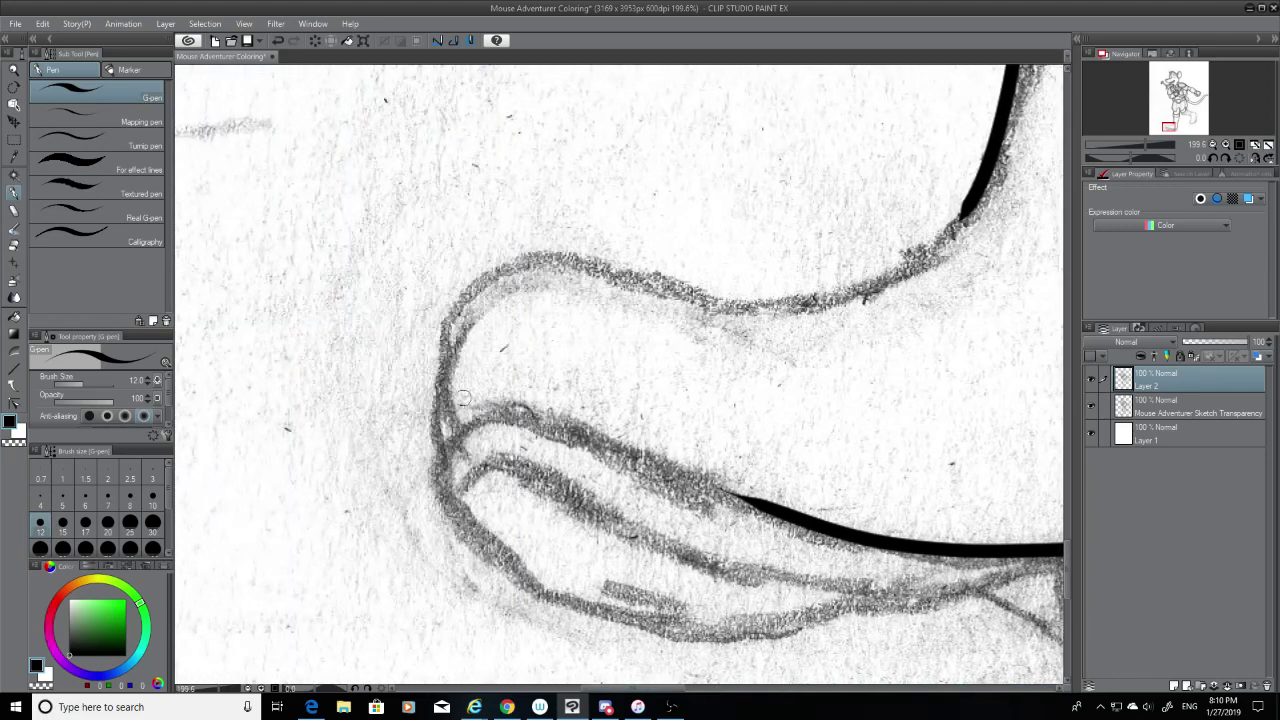
{"action": "mouse_move", "coordinate": [441, 441]}
{"action": "left_mouse_down"}
{"action": "mouse_move", "coordinate": [747, 486]}
{"action": "mouse_move", "coordinate": [569, 425]}
{"action": "mouse_move", "coordinate": [793, 523]}
{"action": "left_mouse_up"}
{"action": "key", "text": "ctrl+z"}
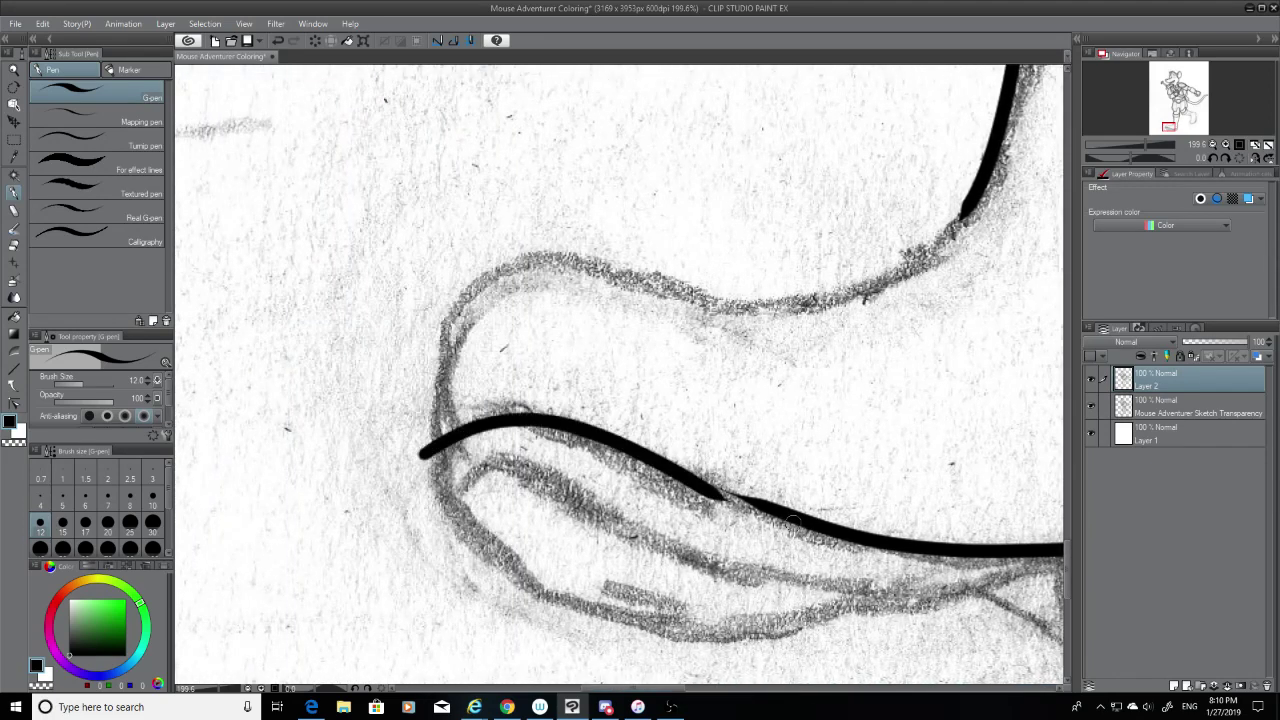
{"action": "key", "text": "ctrl+z"}
{"action": "mouse_move", "coordinate": [424, 462]}
{"action": "left_mouse_down"}
{"action": "mouse_move", "coordinate": [632, 436]}
{"action": "mouse_move", "coordinate": [803, 518]}
{"action": "mouse_move", "coordinate": [523, 434]}
{"action": "left_mouse_up"}
{"action": "key", "text": "ctrl+z"}
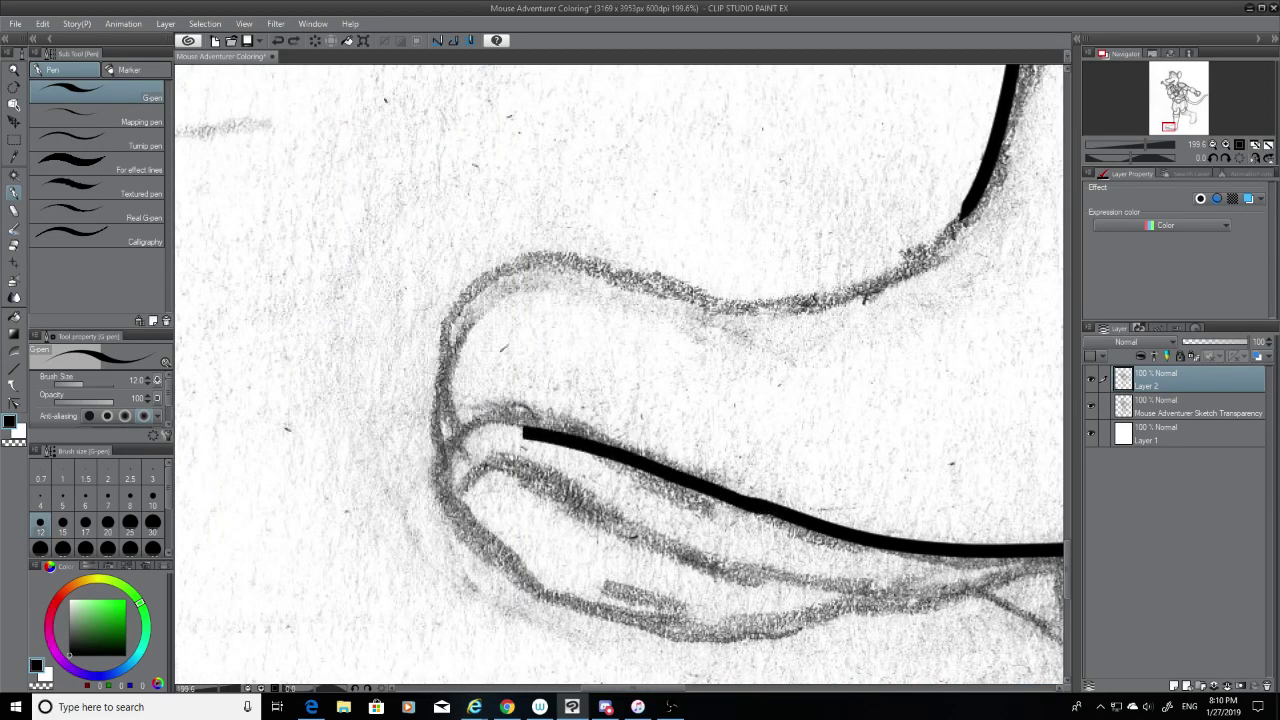
{"action": "key", "text": "ctrl+z"}
{"action": "left_click_drag", "start_coordinate": [772, 512], "coordinate": [404, 432]}
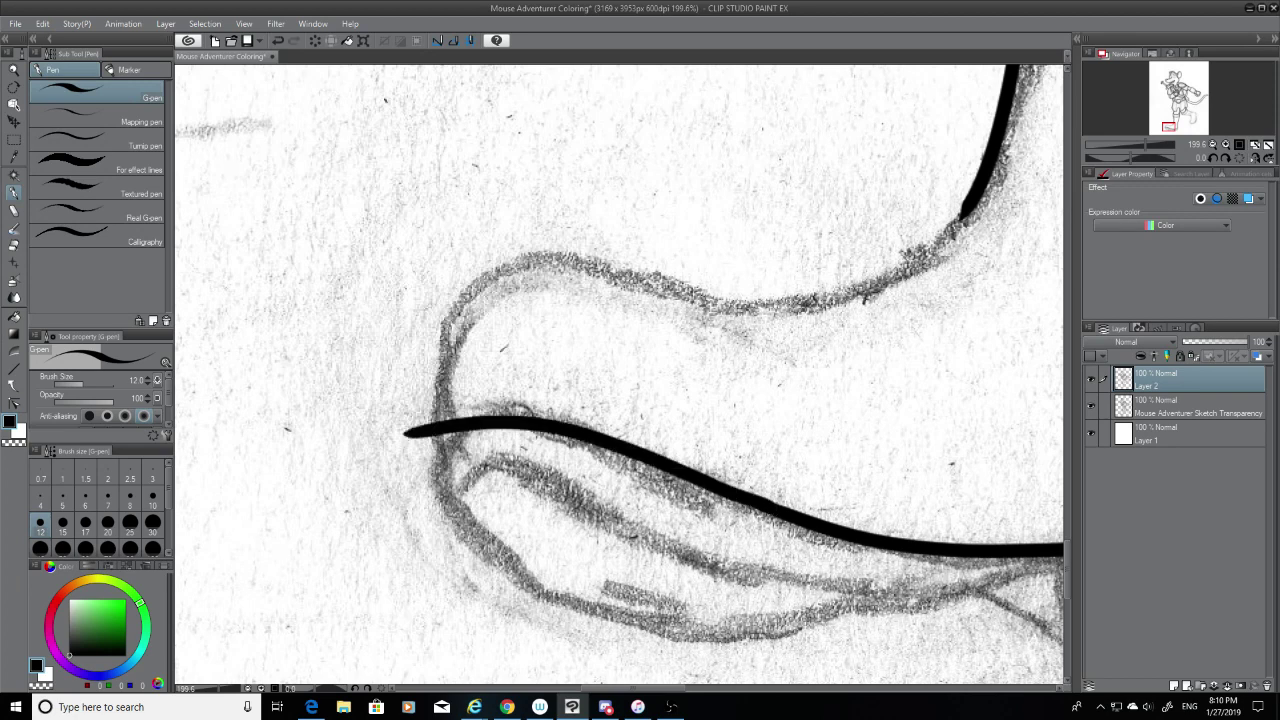
{"action": "left_click", "coordinate": [17, 249]}
{"action": "mouse_move", "coordinate": [403, 425]}
{"action": "left_mouse_down"}
{"action": "mouse_move", "coordinate": [414, 436]}
{"action": "mouse_move", "coordinate": [460, 418]}
{"action": "mouse_move", "coordinate": [462, 432]}
{"action": "left_mouse_up"}
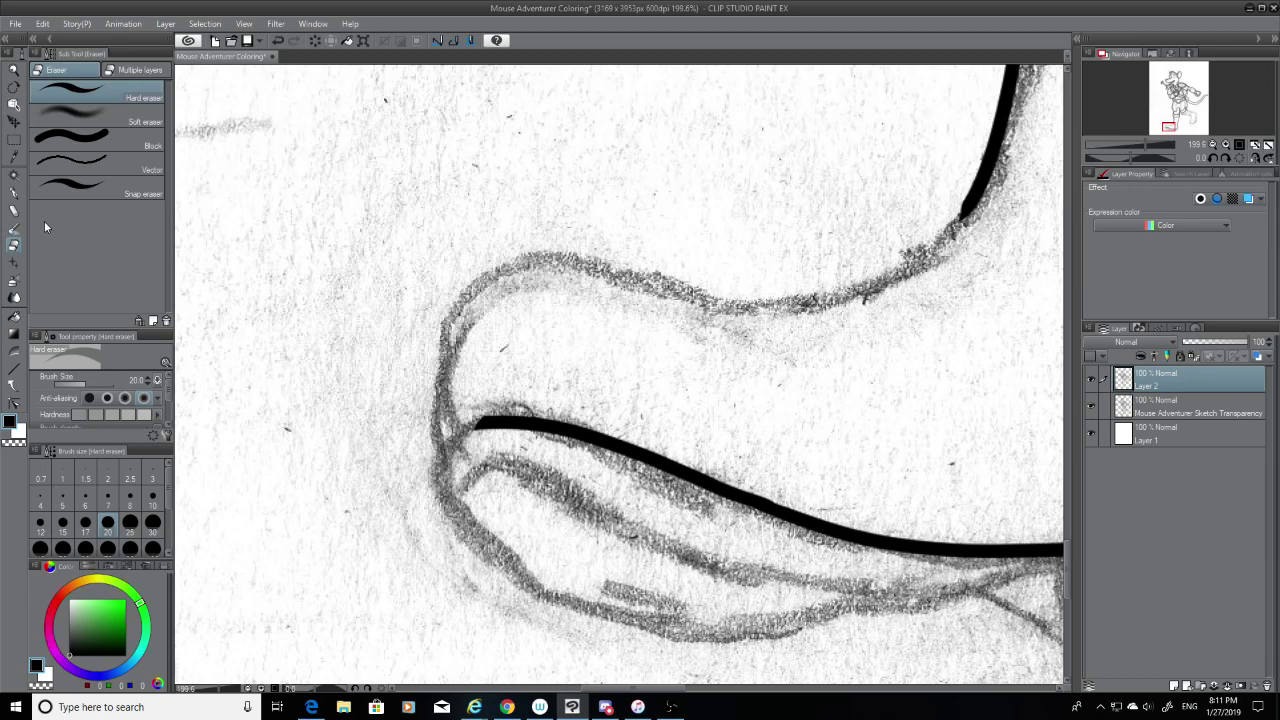
{"action": "left_click", "coordinate": [14, 192]}
{"action": "left_click_drag", "start_coordinate": [442, 484], "coordinate": [478, 424]}
{"action": "key", "text": "ctrl+z"}
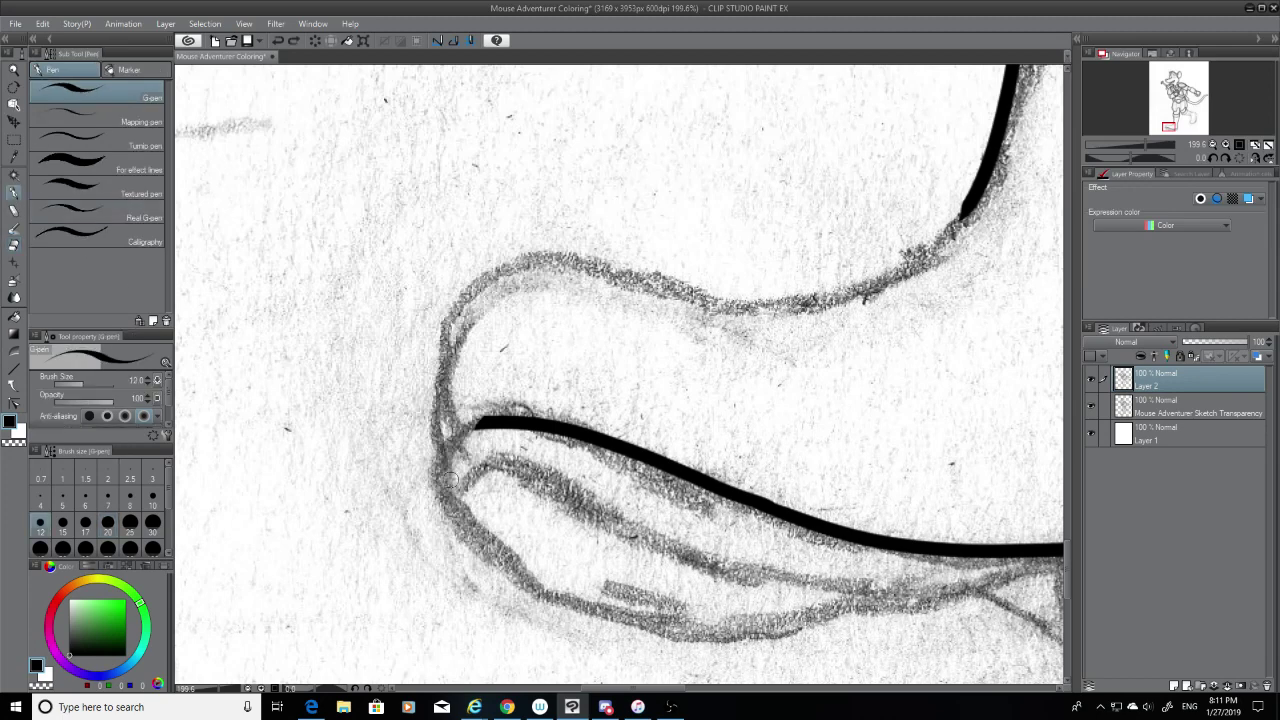
{"action": "mouse_move", "coordinate": [445, 488]}
{"action": "left_mouse_down"}
{"action": "mouse_move", "coordinate": [482, 424]}
{"action": "mouse_move", "coordinate": [436, 489]}
{"action": "left_mouse_up"}
{"action": "key", "text": "ctrl+z"}
{"action": "key", "text": "ctrl+z"}
{"action": "mouse_move", "coordinate": [485, 421]}
{"action": "left_mouse_down"}
{"action": "mouse_move", "coordinate": [454, 516]}
{"action": "mouse_move", "coordinate": [472, 432]}
{"action": "left_mouse_up"}
{"action": "key", "text": "ctrl+z"}
{"action": "key", "text": "ctrl+z"}
{"action": "mouse_move", "coordinate": [447, 514]}
{"action": "left_mouse_down"}
{"action": "mouse_move", "coordinate": [442, 478]}
{"action": "mouse_move", "coordinate": [484, 422]}
{"action": "mouse_move", "coordinate": [438, 490]}
{"action": "left_mouse_up"}
{"action": "key", "text": "ctrl+z"}
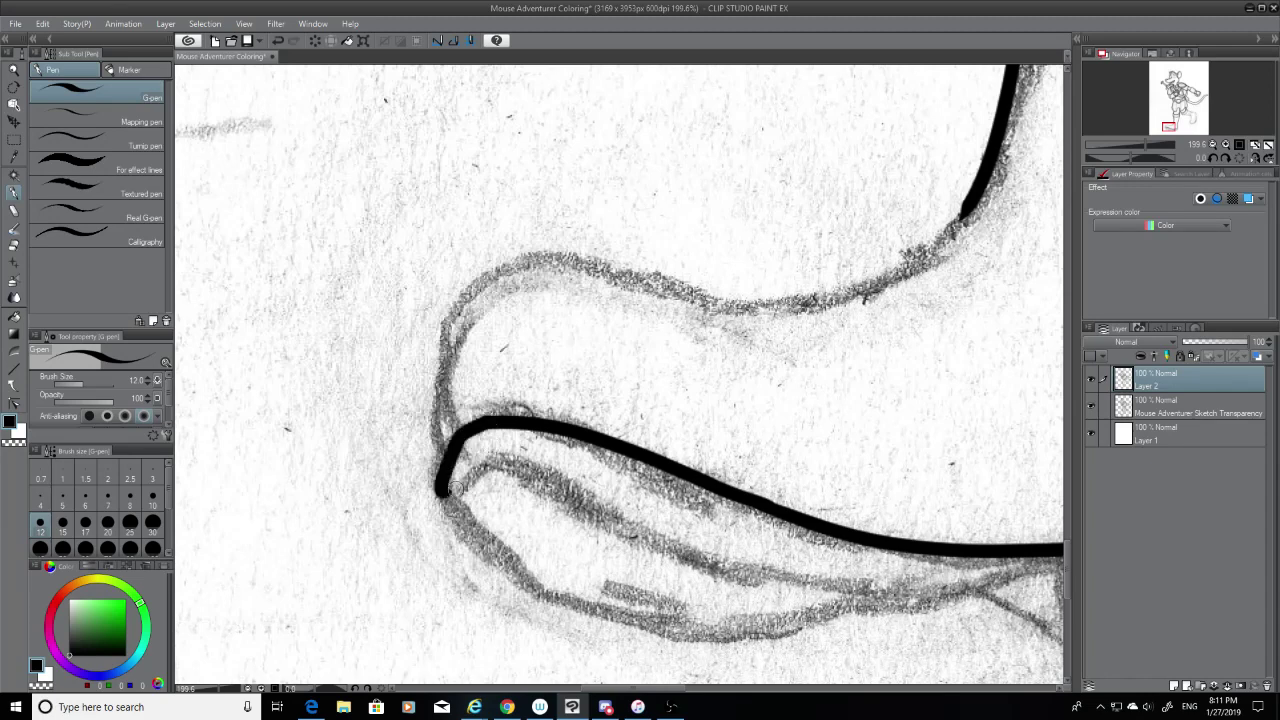
{"action": "key", "text": "ctrl+z"}
{"action": "left_click_drag", "start_coordinate": [478, 423], "coordinate": [449, 491]}
{"action": "key", "text": "ctrl+z"}
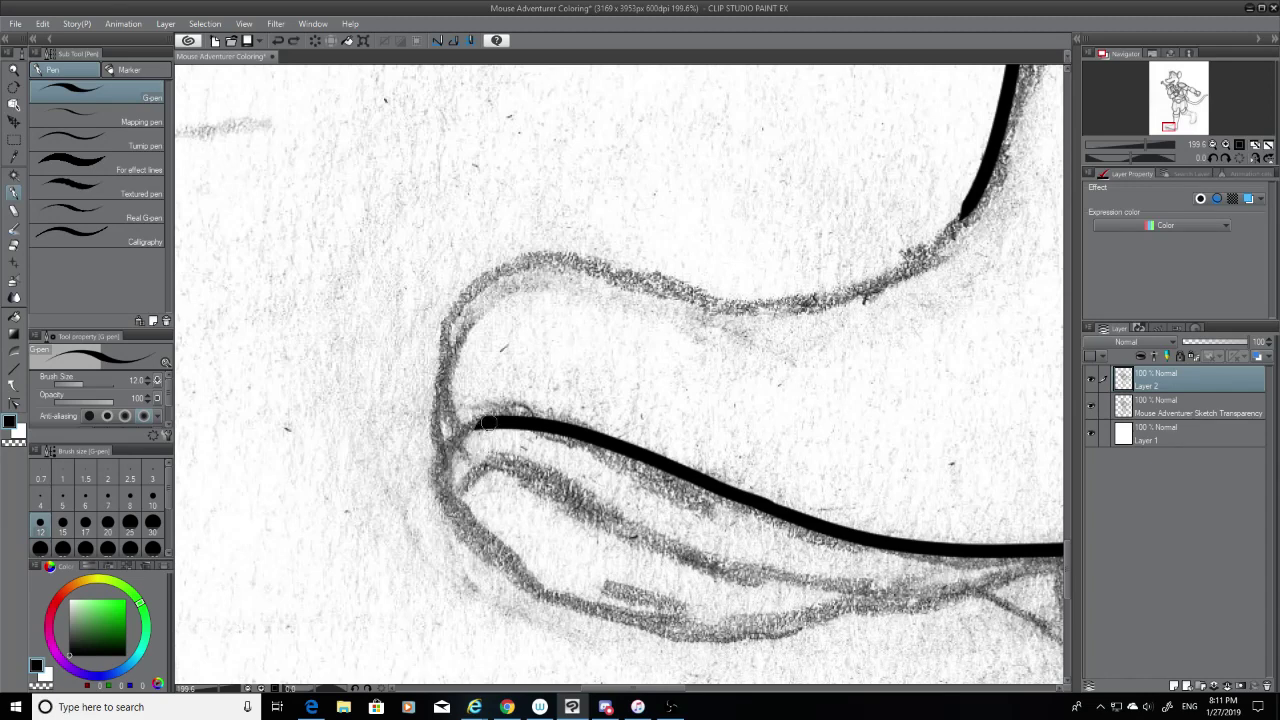
{"action": "left_click_drag", "start_coordinate": [478, 423], "coordinate": [449, 500]}
{"action": "key", "text": "ctrl+z"}
{"action": "left_click_drag", "start_coordinate": [478, 423], "coordinate": [450, 506]}
{"action": "key", "text": "ctrl+z"}
{"action": "left_click_drag", "start_coordinate": [478, 423], "coordinate": [452, 506]}
{"action": "key", "text": "ctrl+z"}
{"action": "left_click_drag", "start_coordinate": [478, 423], "coordinate": [448, 504]}
{"action": "key", "text": "ctrl+z"}
{"action": "left_click_drag", "start_coordinate": [488, 420], "coordinate": [446, 490]}
{"action": "key", "text": "ctrl+z"}
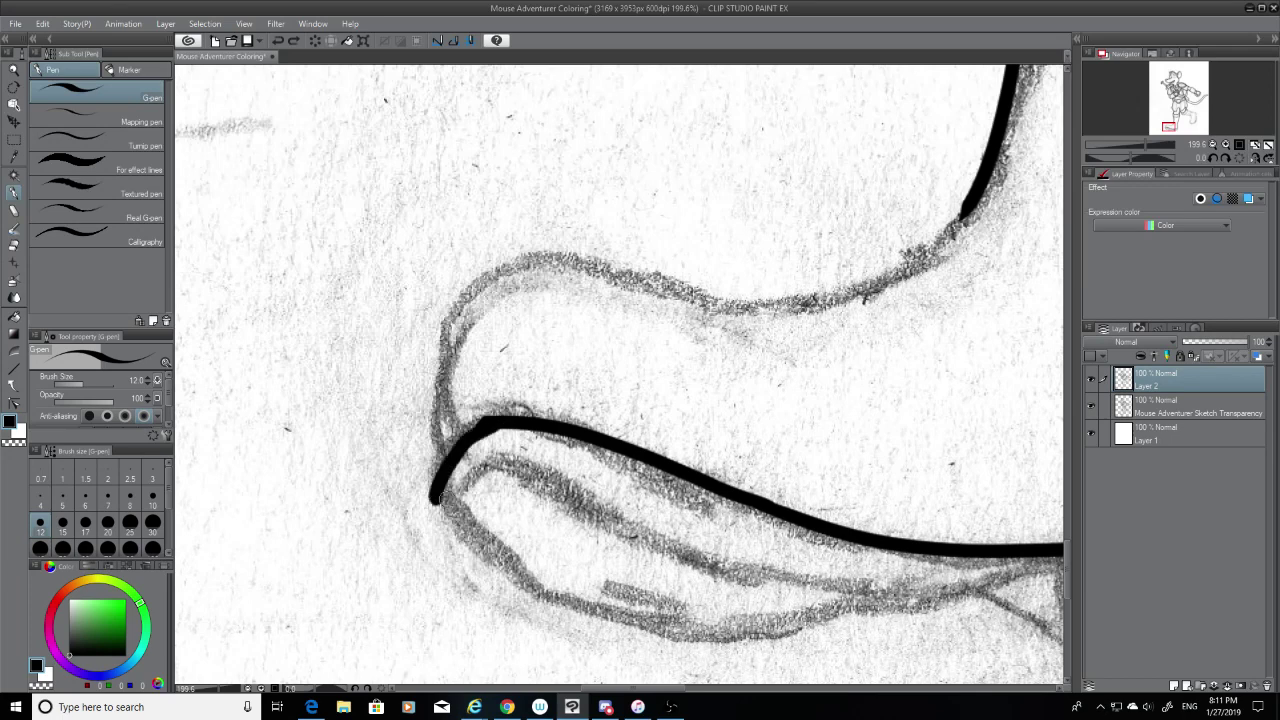
{"action": "key", "text": "ctrl+z"}
{"action": "left_click_drag", "start_coordinate": [478, 423], "coordinate": [434, 506]}
{"action": "key", "text": "ctrl+z"}
{"action": "left_click_drag", "start_coordinate": [478, 423], "coordinate": [455, 535]}
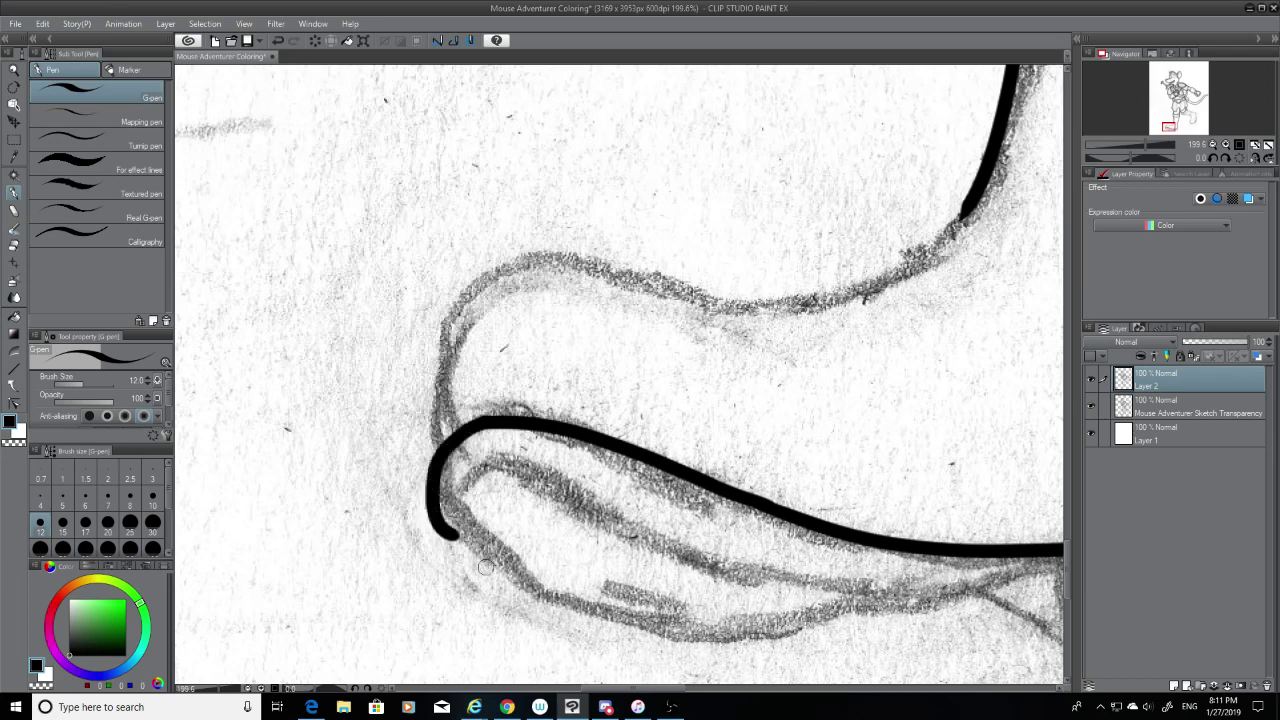
{"action": "key", "text": "ctrl+z"}
{"action": "left_click_drag", "start_coordinate": [478, 423], "coordinate": [480, 527]}
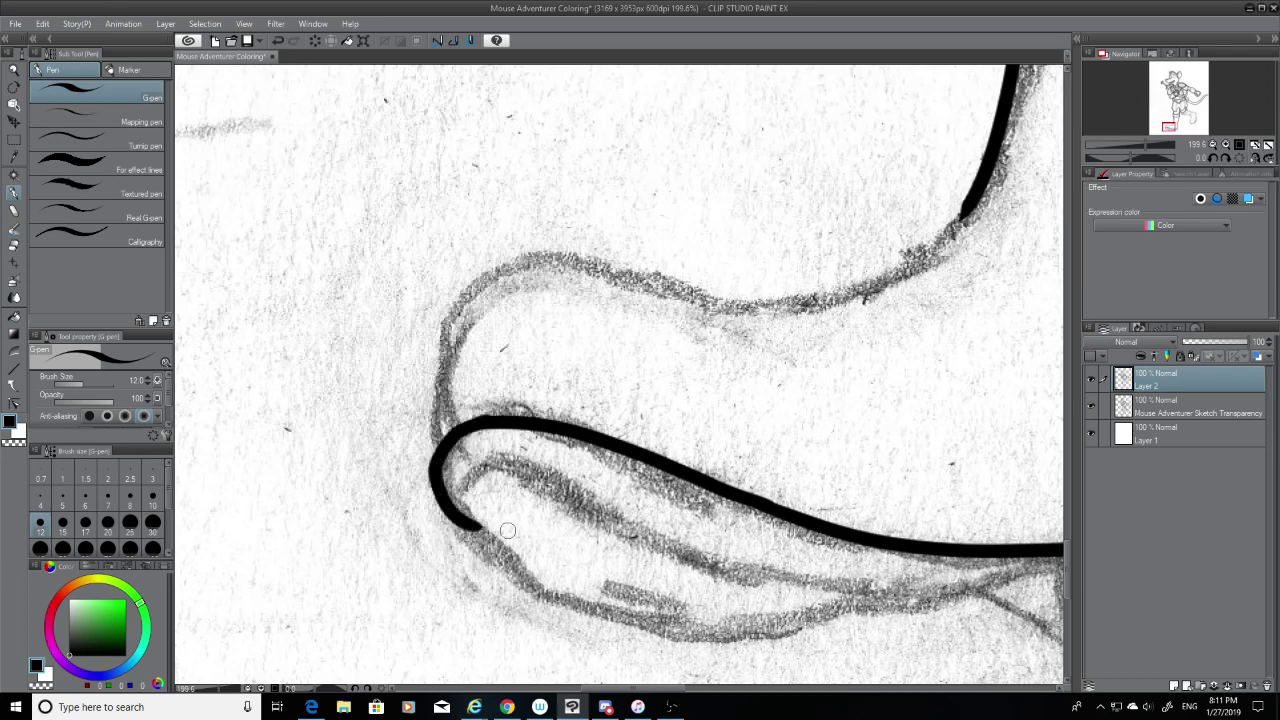
{"action": "key", "text": "ctrl+z"}
{"action": "left_click_drag", "start_coordinate": [478, 423], "coordinate": [478, 528]}
{"action": "key", "text": "ctrl+z"}
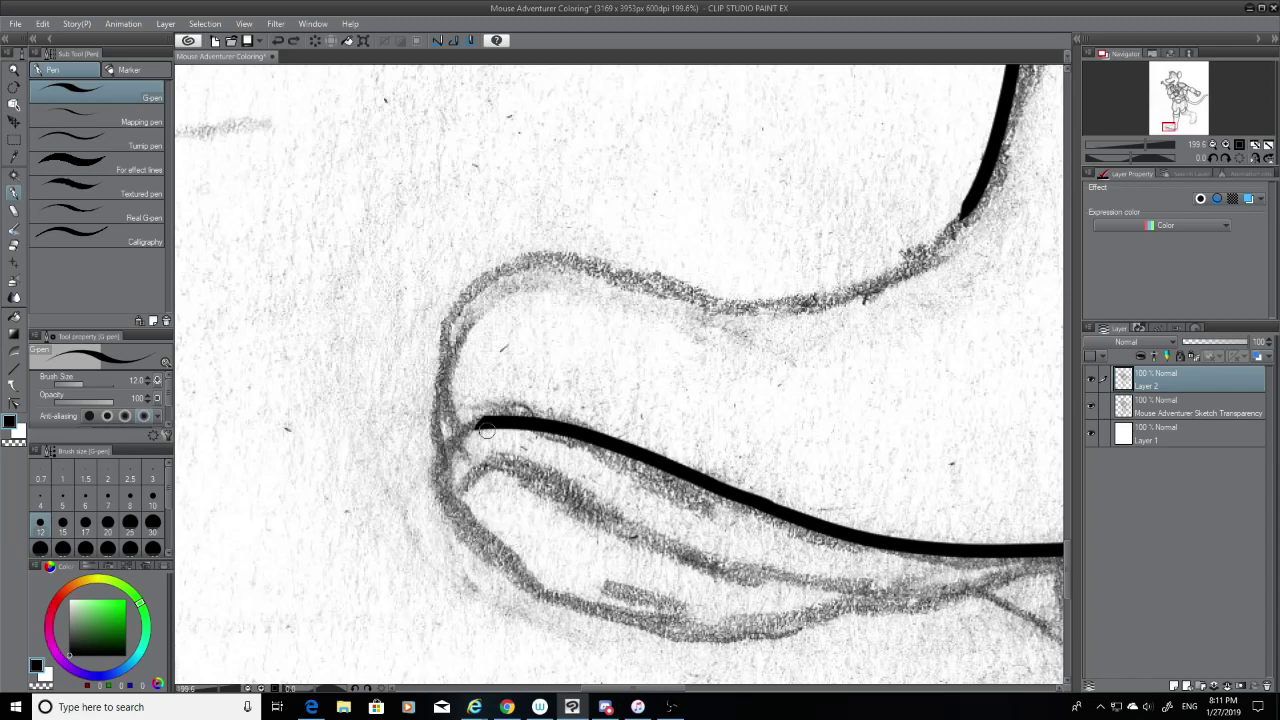
{"action": "left_click_drag", "start_coordinate": [455, 450], "coordinate": [505, 545]}
{"action": "key", "text": "ctrl+z"}
{"action": "left_click_drag", "start_coordinate": [487, 420], "coordinate": [520, 555]}
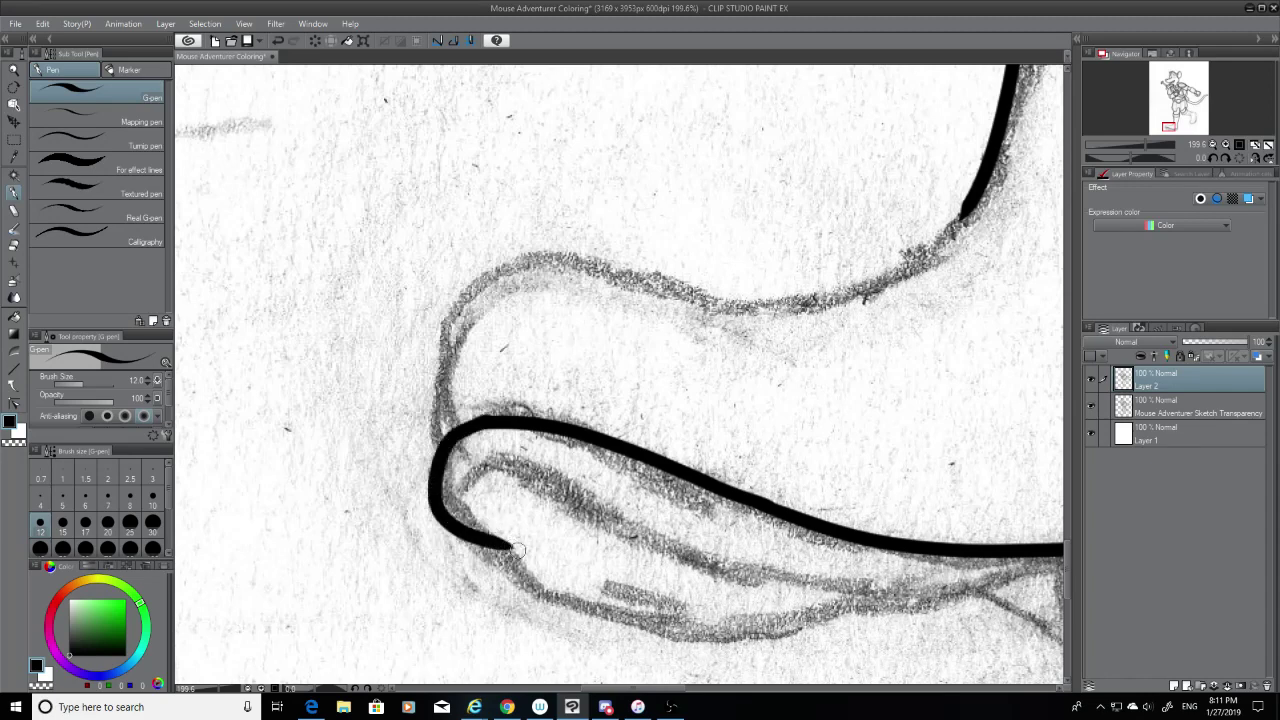
{"action": "key", "text": "ctrl+z"}
{"action": "mouse_move", "coordinate": [478, 423]}
{"action": "left_mouse_down"}
{"action": "mouse_move", "coordinate": [490, 525]}
{"action": "mouse_move", "coordinate": [532, 520]}
{"action": "left_mouse_up"}
{"action": "key", "text": "ctrl+z"}
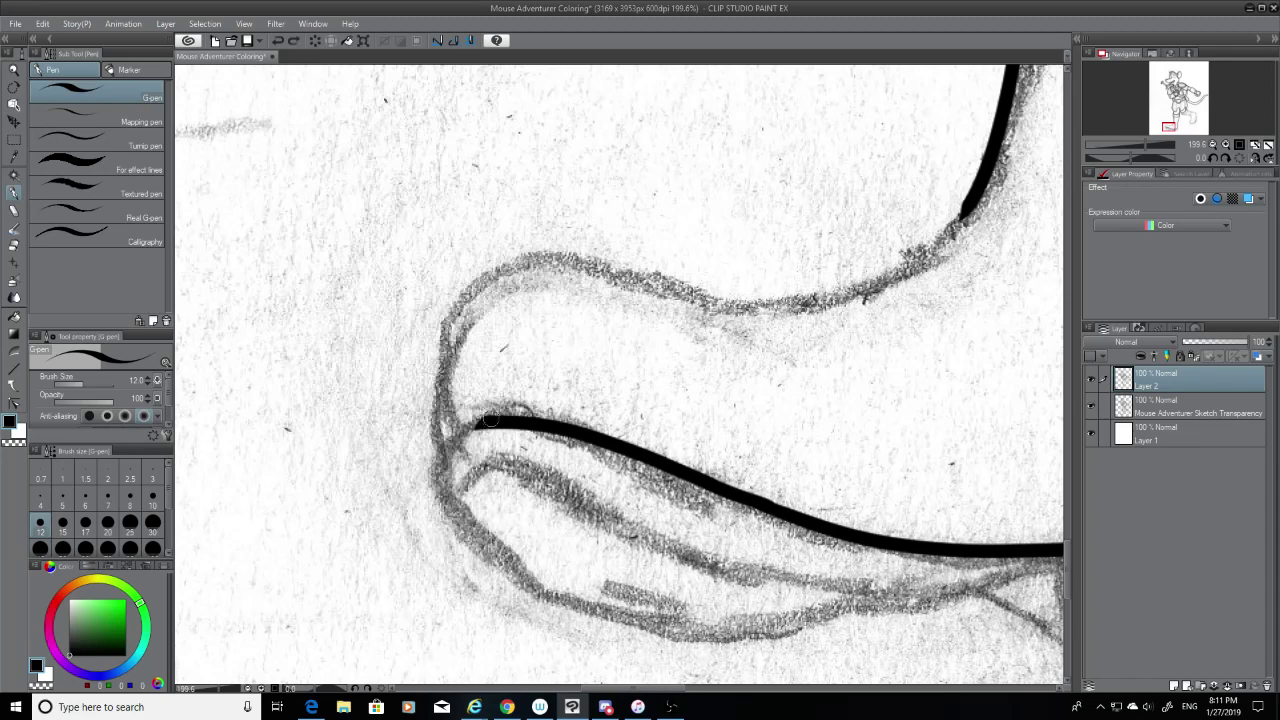
{"action": "left_click_drag", "start_coordinate": [478, 423], "coordinate": [457, 530]}
{"action": "key", "text": "ctrl+z"}
{"action": "mouse_move", "coordinate": [478, 423]}
{"action": "left_mouse_down"}
{"action": "mouse_move", "coordinate": [447, 548]}
{"action": "mouse_move", "coordinate": [480, 422]}
{"action": "mouse_move", "coordinate": [440, 506]}
{"action": "left_mouse_up"}
{"action": "key", "text": "ctrl+z"}
{"action": "key", "text": "ctrl+z"}
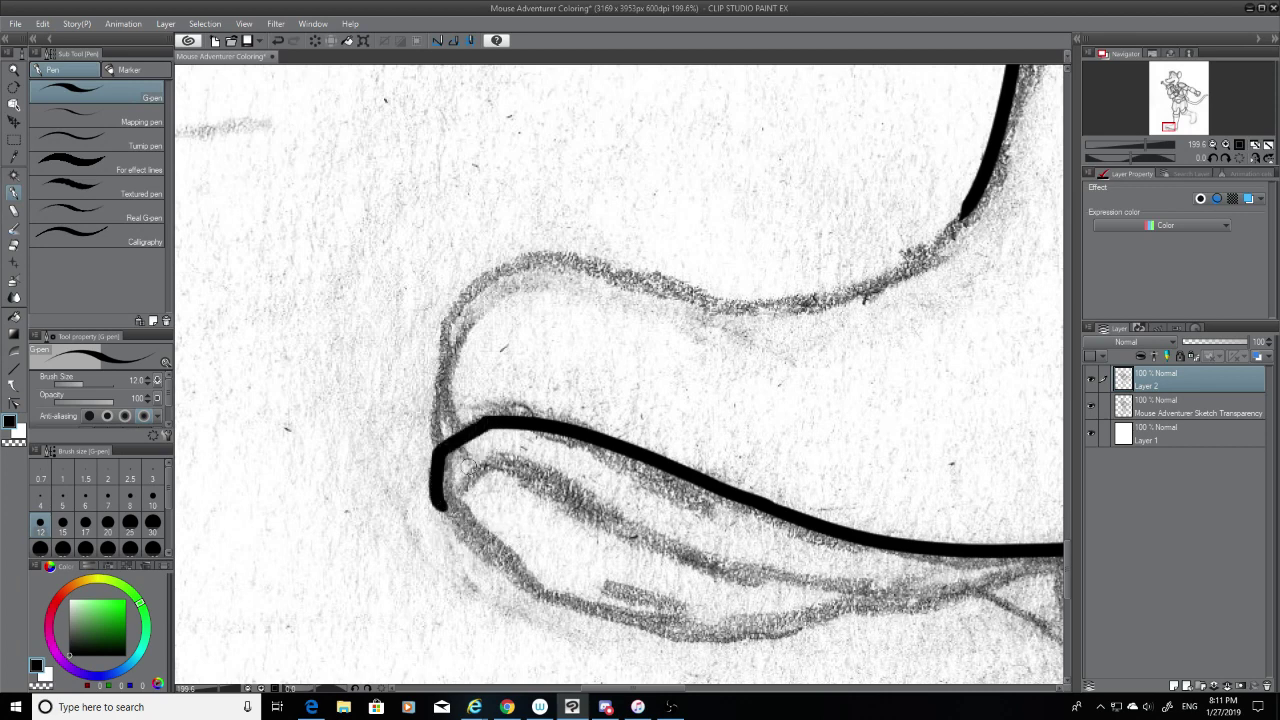
{"action": "key", "text": "ctrl+z"}
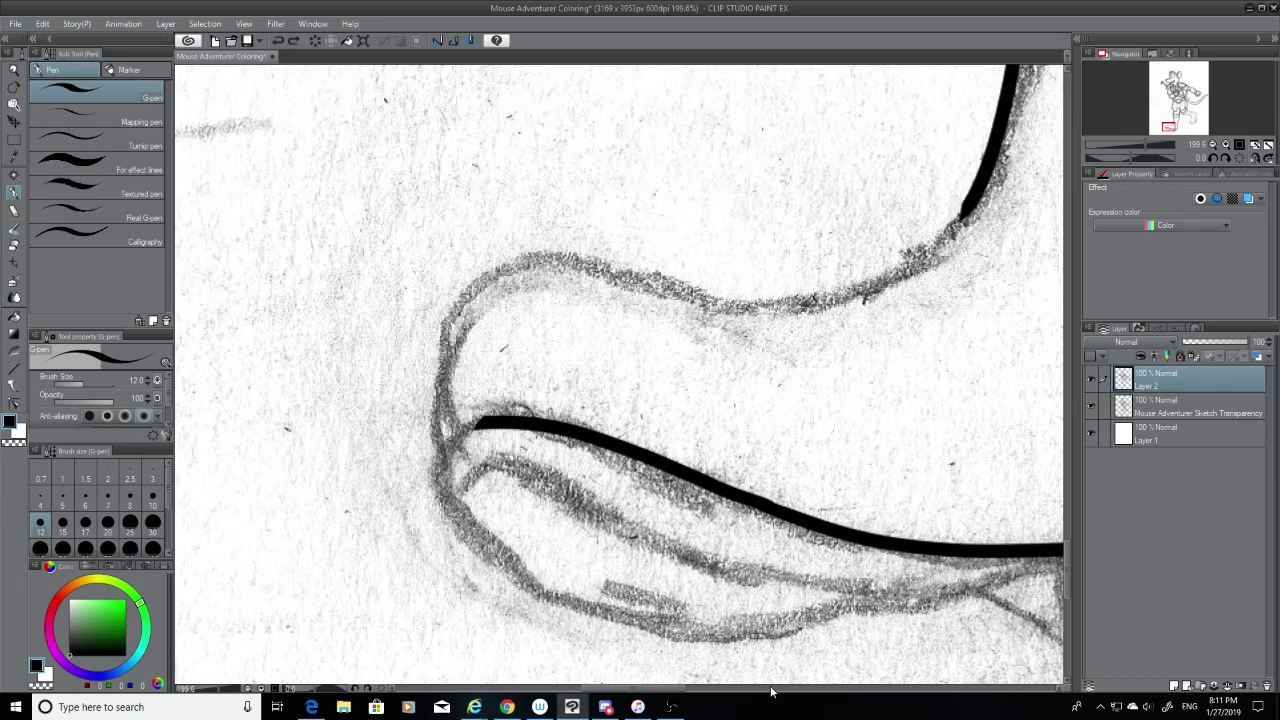
Step: Ink the short vertical front edge of the shoe's heel block beneath the upper sole line with the G-pen
{"action": "left_click_drag", "start_coordinate": [673, 689], "coordinate": [723, 690]}
{"action": "left_click_drag", "start_coordinate": [648, 556], "coordinate": [660, 633]}
{"action": "key", "text": "ctrl+z"}
{"action": "left_click_drag", "start_coordinate": [648, 569], "coordinate": [653, 629]}
Step: Ink the heel block's rear edge down from the sole corner and its curved bottom edge across to the front edge
{"action": "left_click_drag", "start_coordinate": [876, 508], "coordinate": [868, 600]}
{"action": "key", "text": "ctrl+z"}
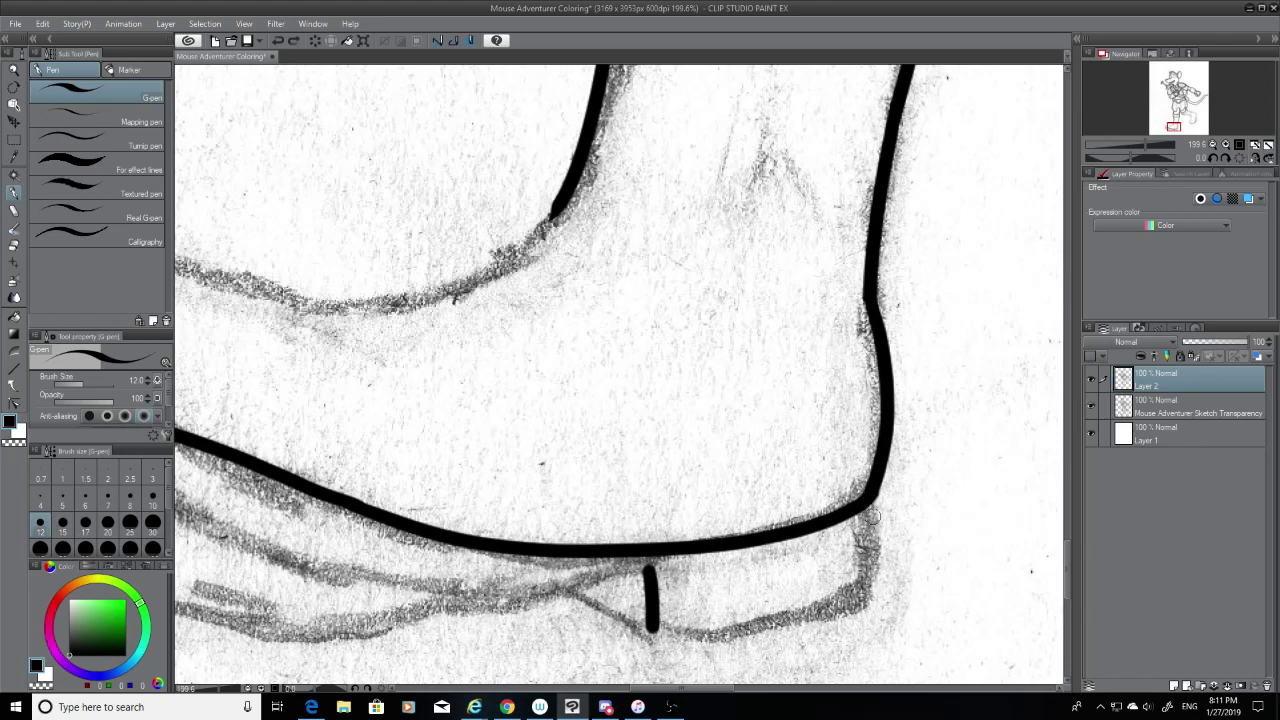
{"action": "mouse_move", "coordinate": [872, 498]}
{"action": "left_mouse_down"}
{"action": "mouse_move", "coordinate": [868, 612]}
{"action": "mouse_move", "coordinate": [652, 624]}
{"action": "left_mouse_up"}
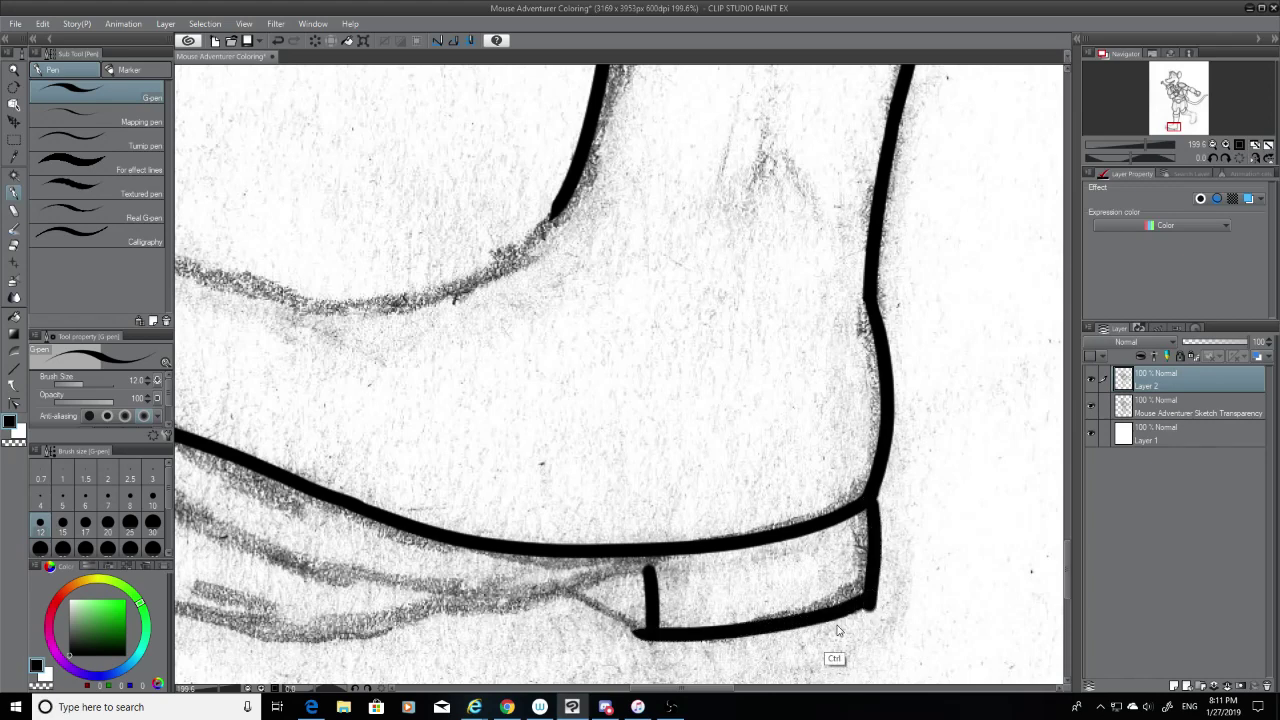
{"action": "key", "text": "ctrl+z"}
{"action": "left_click_drag", "start_coordinate": [872, 598], "coordinate": [652, 626]}
{"action": "key", "text": "ctrl+z"}
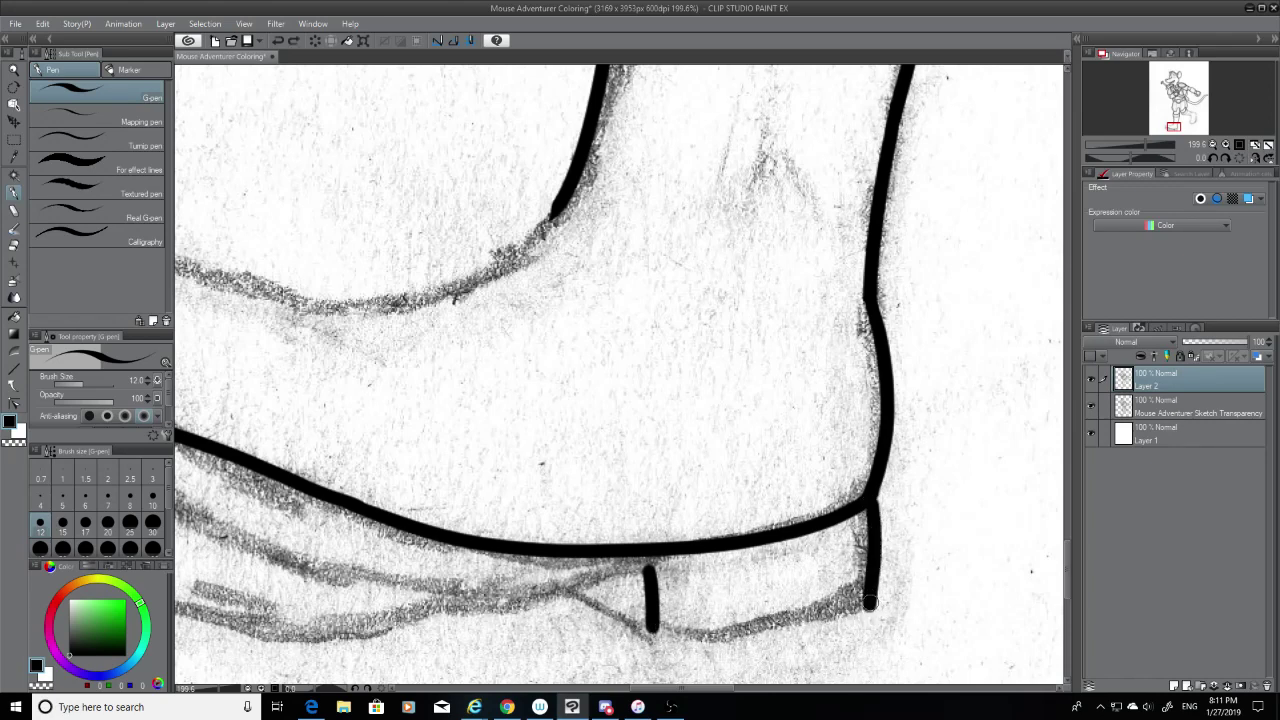
{"action": "mouse_move", "coordinate": [870, 603]}
{"action": "left_mouse_down"}
{"action": "mouse_move", "coordinate": [656, 628]}
{"action": "mouse_move", "coordinate": [770, 626]}
{"action": "left_mouse_up"}
{"action": "key", "text": "ctrl+z"}
{"action": "key", "text": "ctrl+z"}
{"action": "left_click_drag", "start_coordinate": [654, 628], "coordinate": [876, 603]}
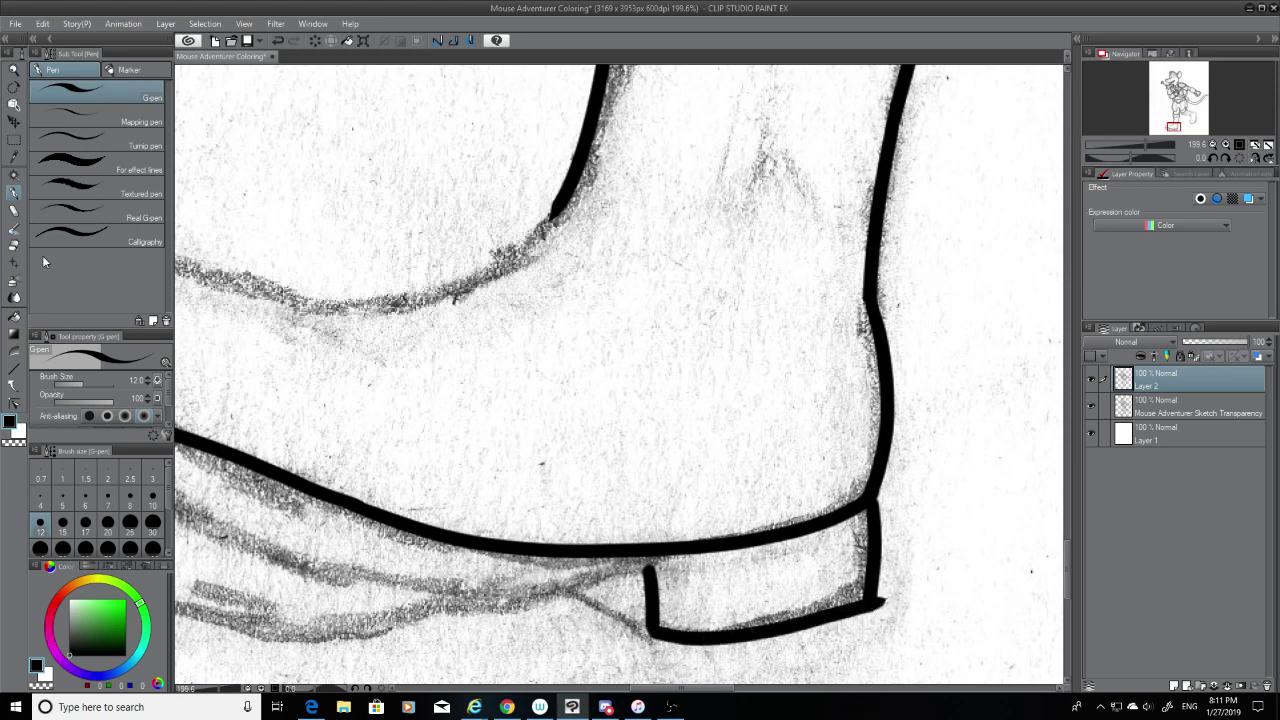
Step: Erase the line overshoot at the heel block's lower rear corner and check the line art with the sketch layer hidden
{"action": "left_click", "coordinate": [14, 247]}
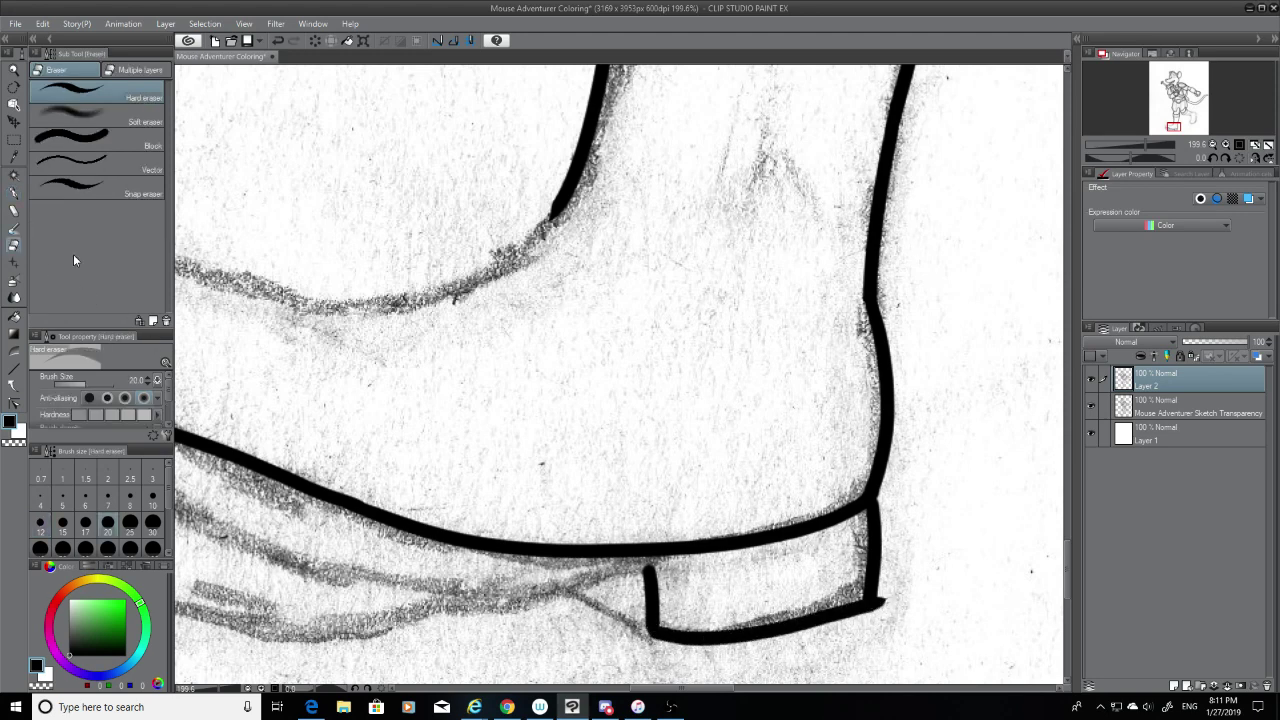
{"action": "left_click", "coordinate": [1090, 406]}
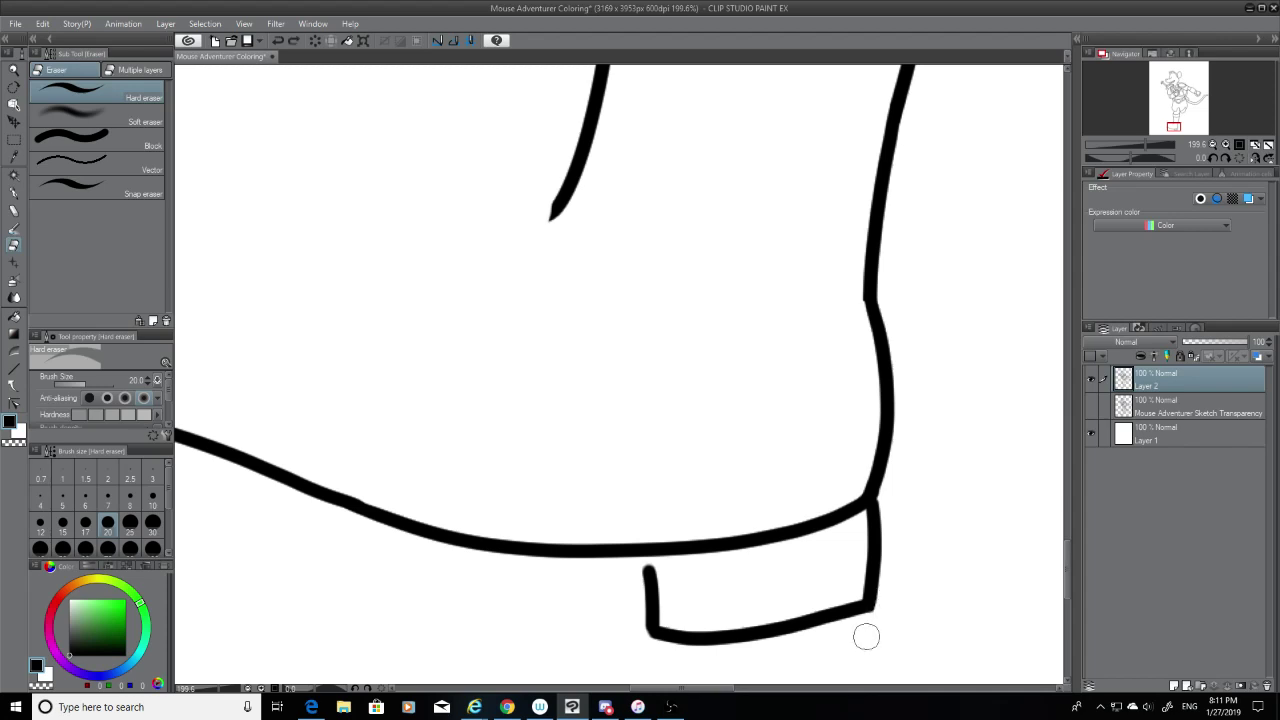
{"action": "left_click", "coordinate": [1091, 405]}
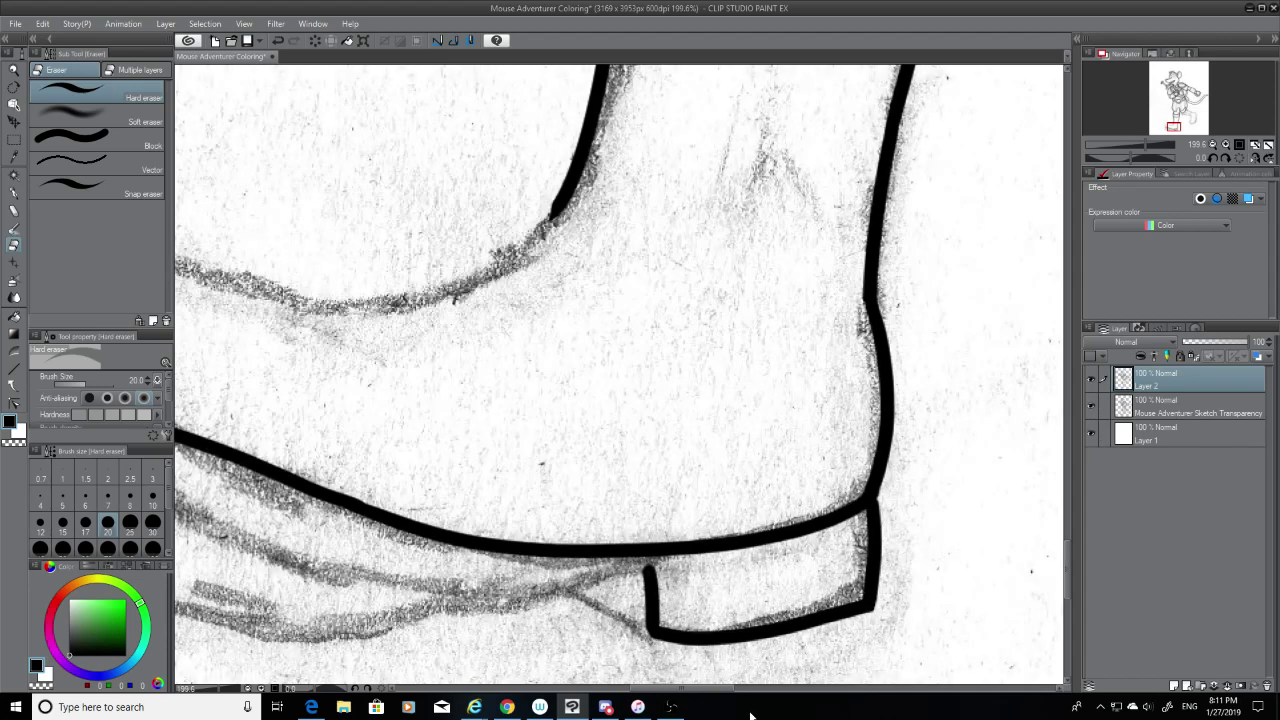
Step: Ink the short diagonal line from the heel block's lower front corner up toward the arch of the sole with the G-pen
{"action": "left_click_drag", "start_coordinate": [703, 689], "coordinate": [659, 689]}
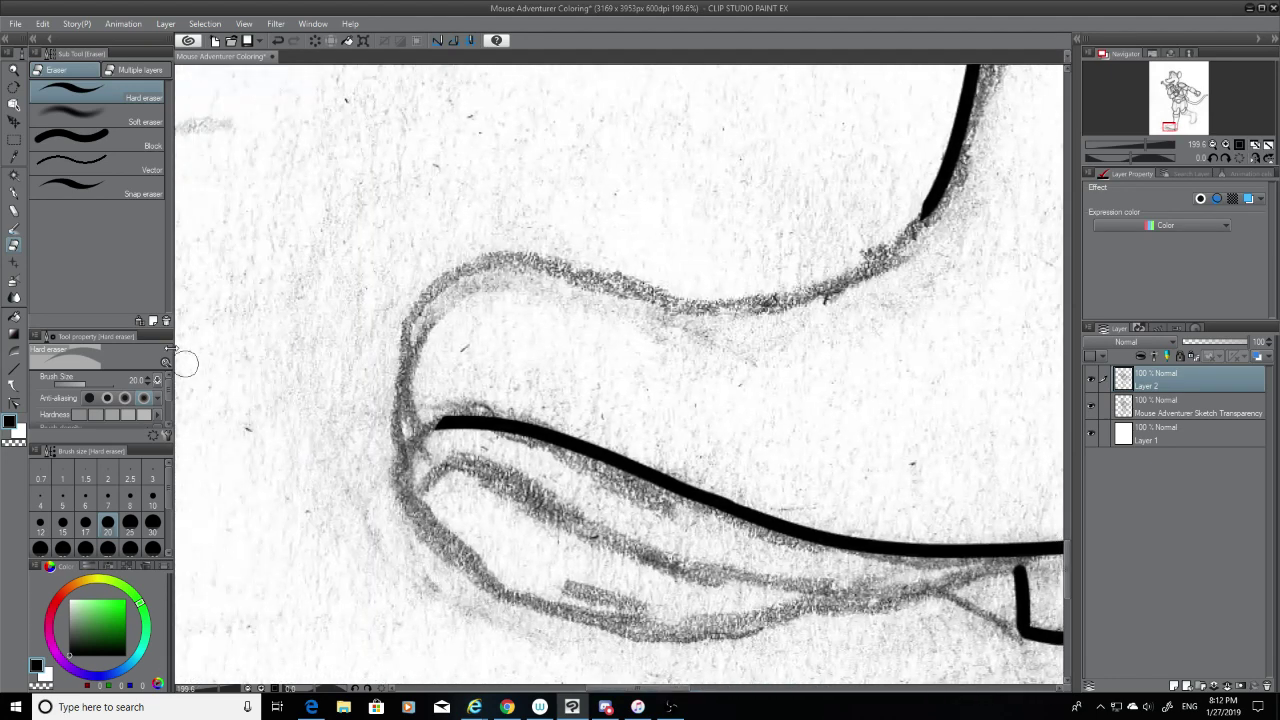
{"action": "left_click", "coordinate": [14, 192]}
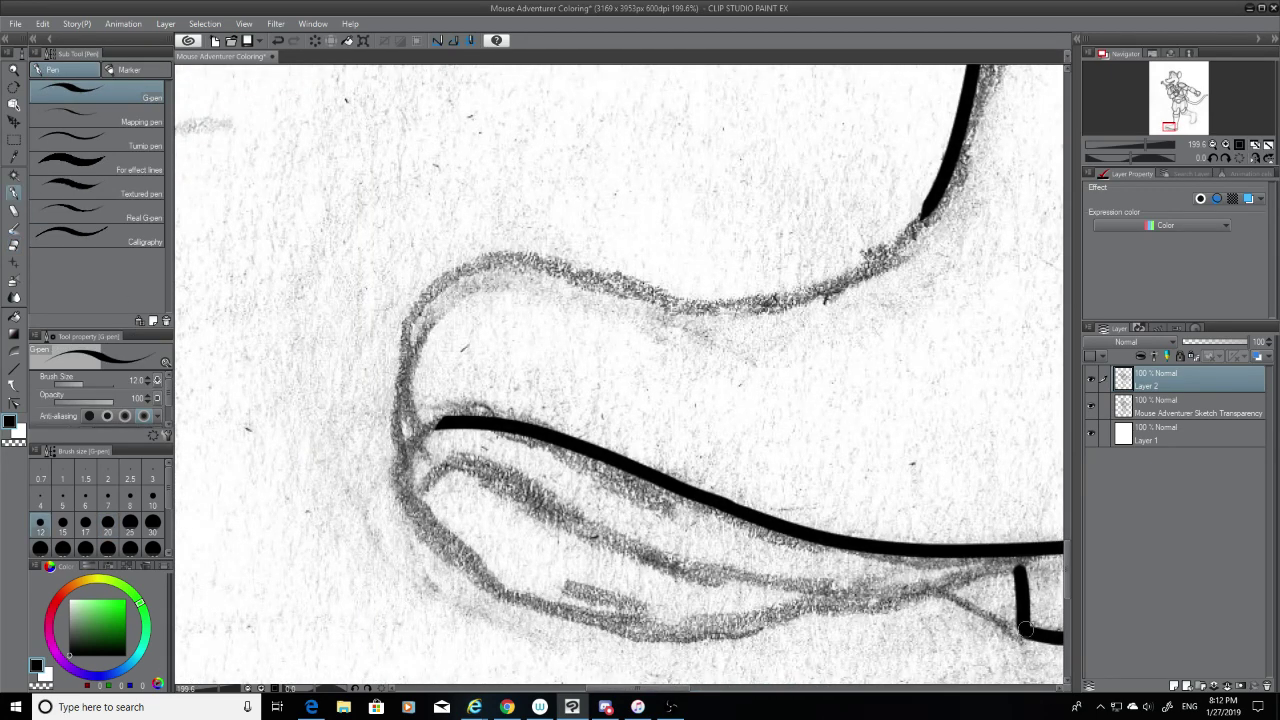
{"action": "left_click_drag", "start_coordinate": [1025, 628], "coordinate": [942, 582]}
{"action": "key", "text": "ctrl+z"}
{"action": "left_click_drag", "start_coordinate": [1034, 640], "coordinate": [918, 576]}
{"action": "key", "text": "ctrl+z"}
{"action": "left_click_drag", "start_coordinate": [1033, 631], "coordinate": [918, 580]}
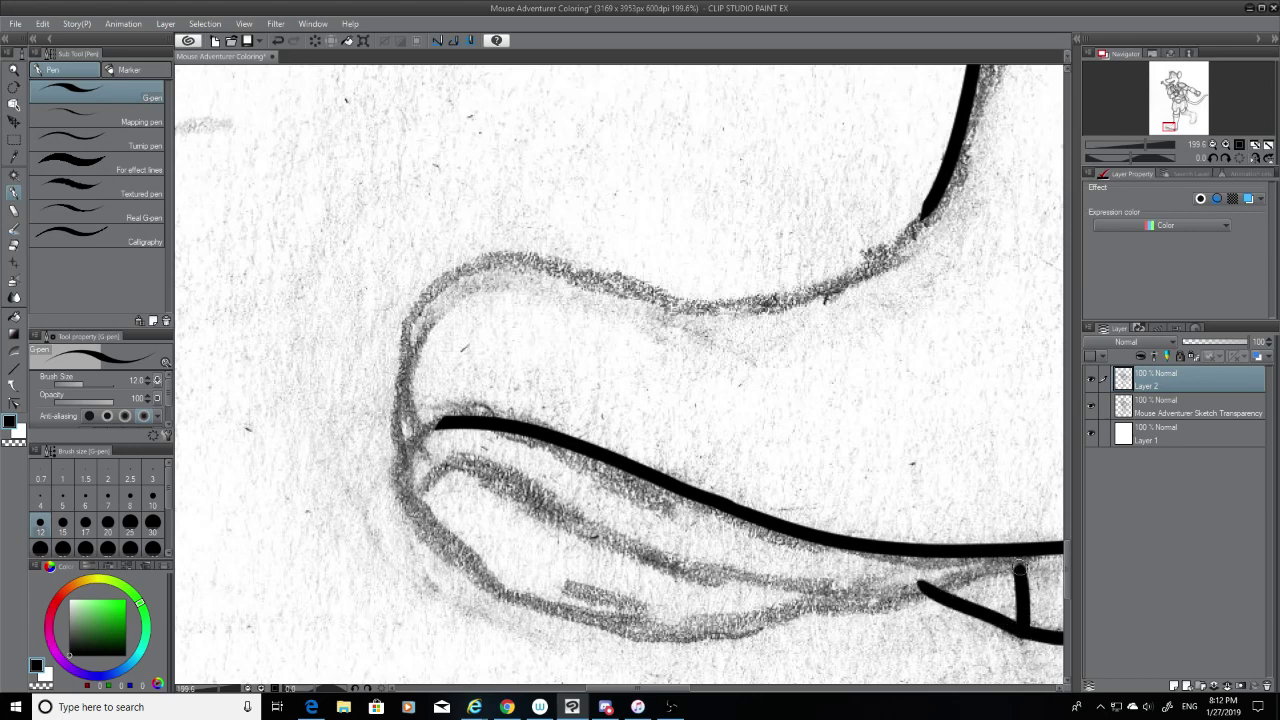
{"action": "left_click_drag", "start_coordinate": [1019, 568], "coordinate": [818, 608]}
{"action": "key", "text": "ctrl+z"}
{"action": "key", "text": "ctrl+z"}
{"action": "mouse_move", "coordinate": [937, 590]}
{"action": "left_mouse_down"}
{"action": "mouse_move", "coordinate": [1036, 642]}
{"action": "mouse_move", "coordinate": [946, 597]}
{"action": "left_mouse_up"}
{"action": "key", "text": "ctrl+z"}
{"action": "key", "text": "ctrl+z"}
{"action": "left_click_drag", "start_coordinate": [1029, 633], "coordinate": [923, 584]}
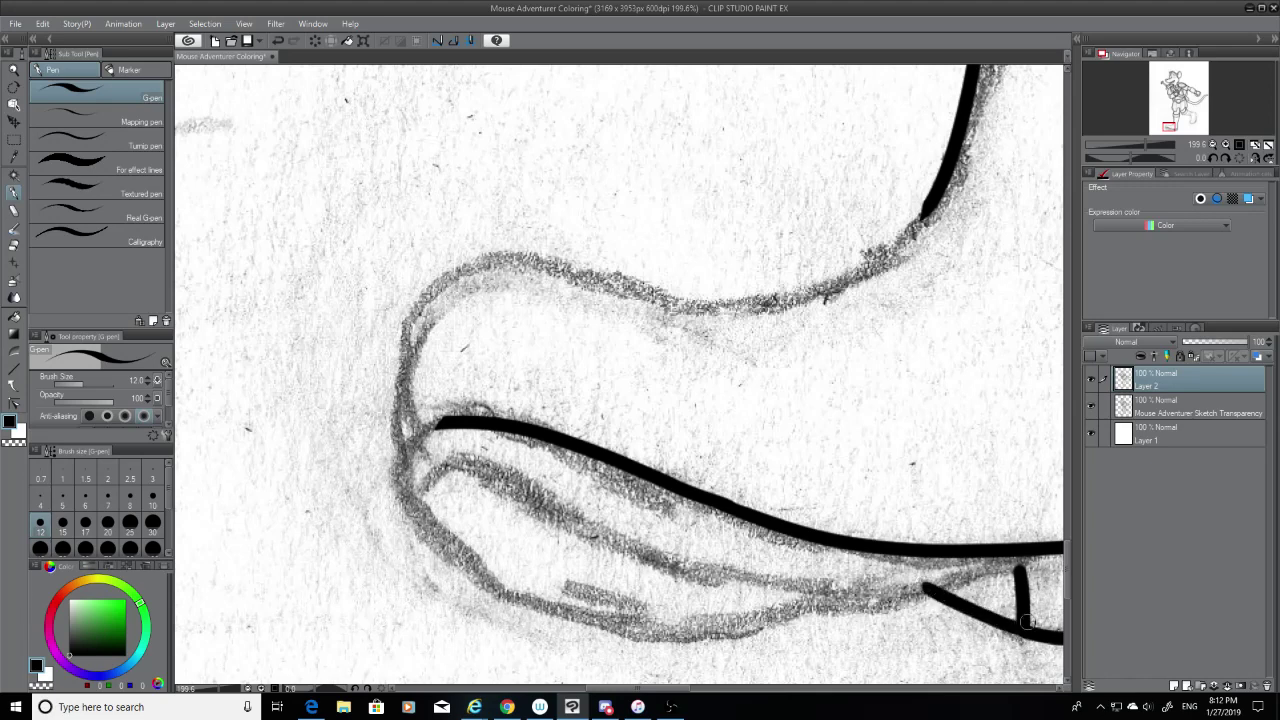
Step: Trim the arch end of the heel's diagonal line with the hard eraser
{"action": "left_click_drag", "start_coordinate": [1020, 572], "coordinate": [786, 618]}
{"action": "key", "text": "ctrl+z"}
{"action": "left_click", "coordinate": [14, 245]}
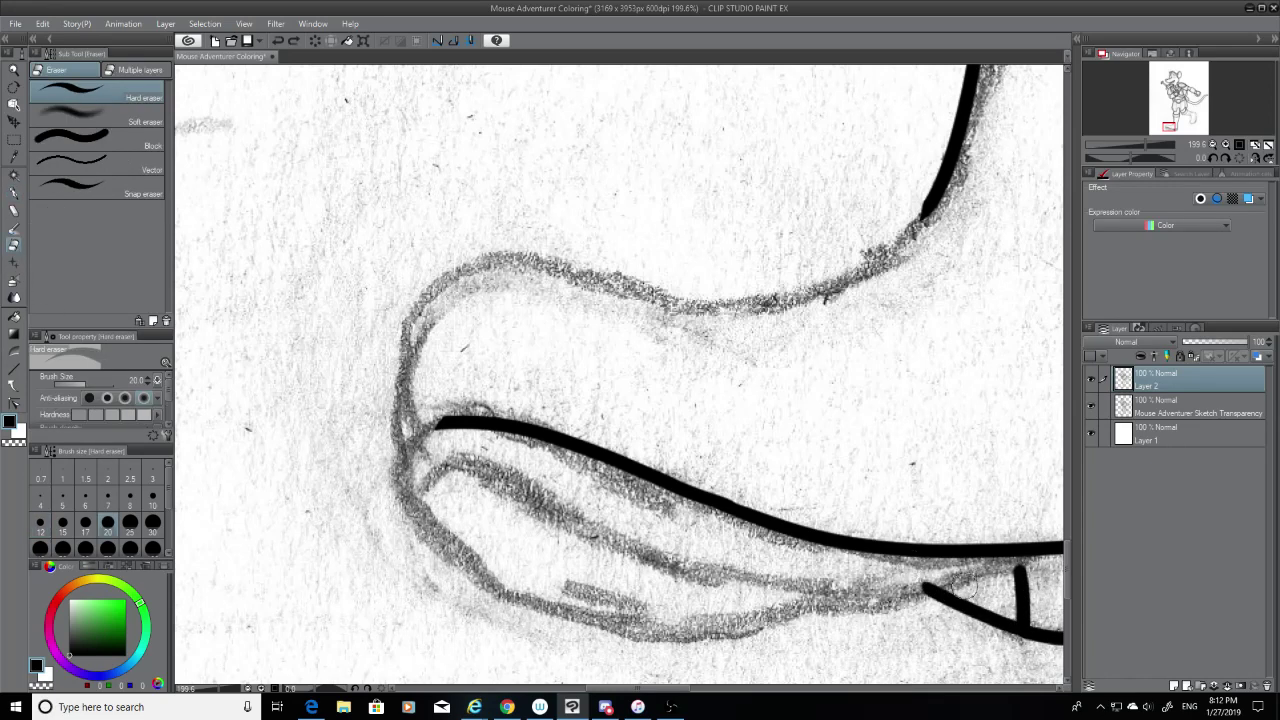
{"action": "left_click_drag", "start_coordinate": [950, 574], "coordinate": [908, 586]}
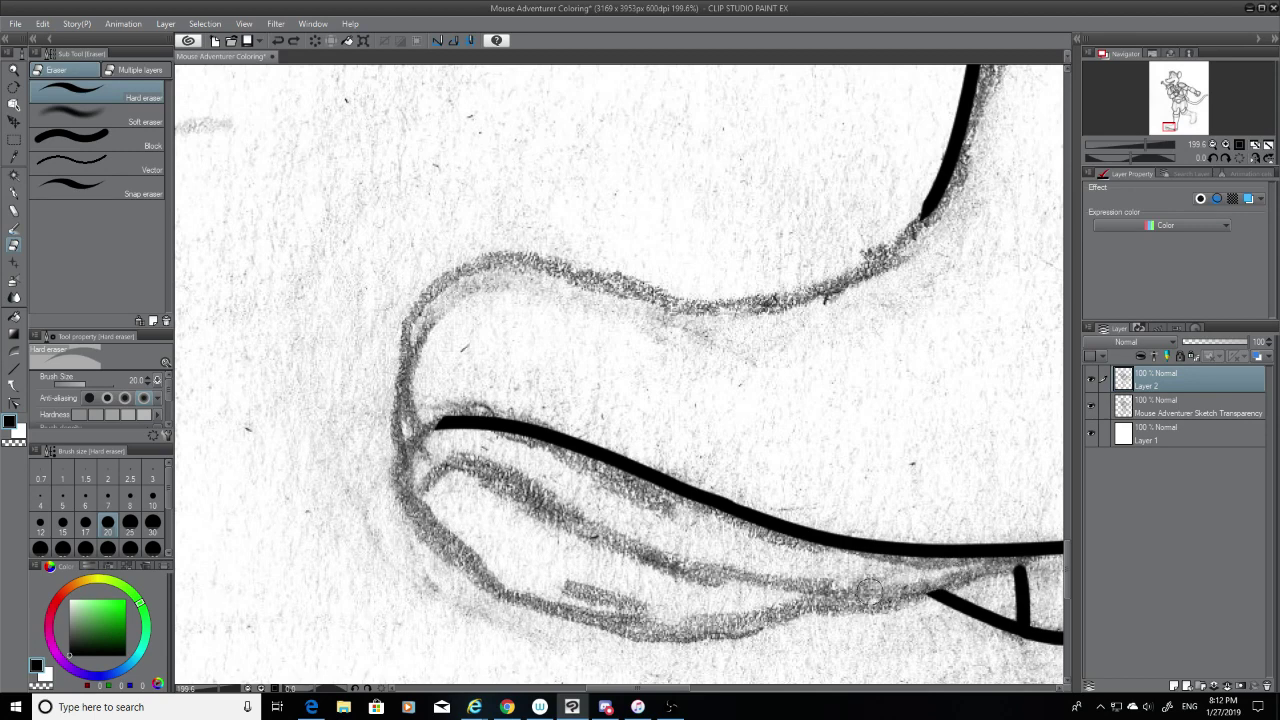
Step: Ink the sole's underside with the G-pen from the top of the heel block's front edge forward past the arch
{"action": "left_click", "coordinate": [14, 192]}
{"action": "mouse_move", "coordinate": [1026, 557]}
{"action": "left_mouse_down"}
{"action": "mouse_move", "coordinate": [970, 588]}
{"action": "mouse_move", "coordinate": [788, 622]}
{"action": "left_mouse_up"}
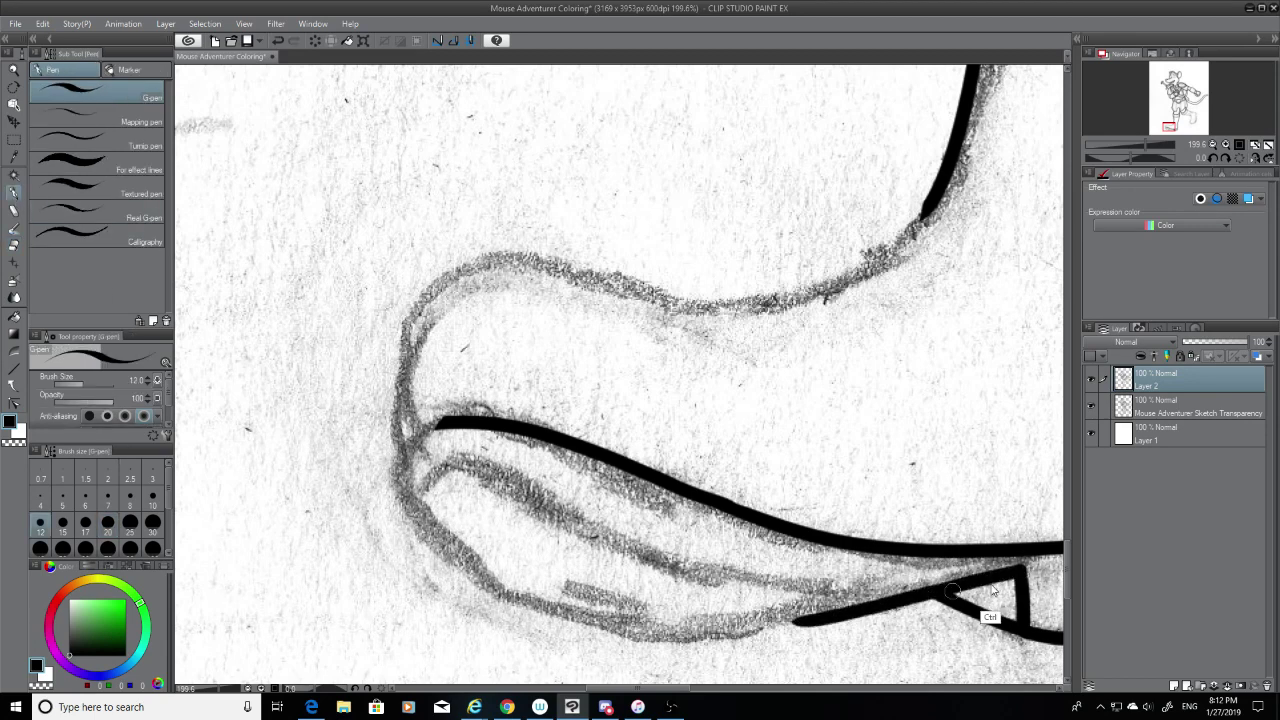
{"action": "key", "text": "ctrl+z"}
{"action": "left_click_drag", "start_coordinate": [1030, 565], "coordinate": [626, 617]}
{"action": "key", "text": "ctrl+z"}
{"action": "left_click_drag", "start_coordinate": [1024, 566], "coordinate": [684, 630]}
Step: Ink the sole's lower curve from the toe tip to the arch line and trim its toe end with the hard eraser
{"action": "left_click_drag", "start_coordinate": [398, 470], "coordinate": [700, 632]}
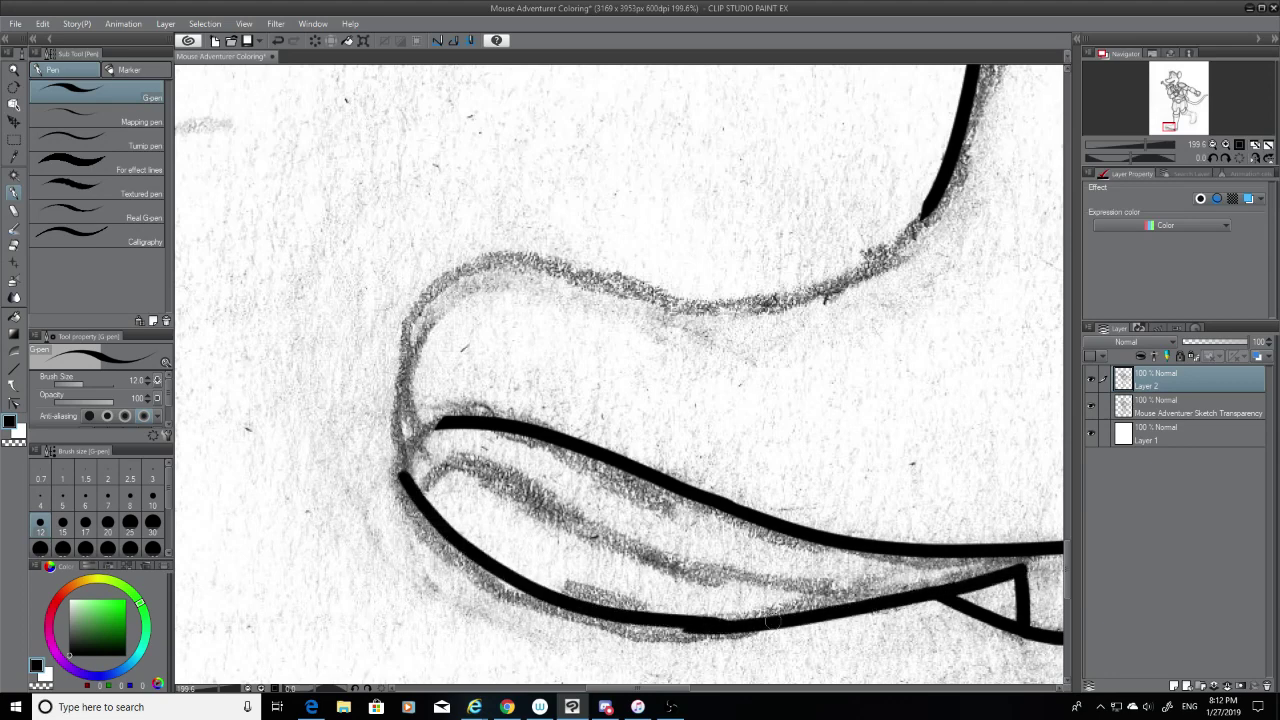
{"action": "key", "text": "ctrl+z"}
{"action": "mouse_move", "coordinate": [390, 474]}
{"action": "left_mouse_down"}
{"action": "mouse_move", "coordinate": [540, 610]}
{"action": "mouse_move", "coordinate": [703, 628]}
{"action": "left_mouse_up"}
{"action": "key", "text": "ctrl+z"}
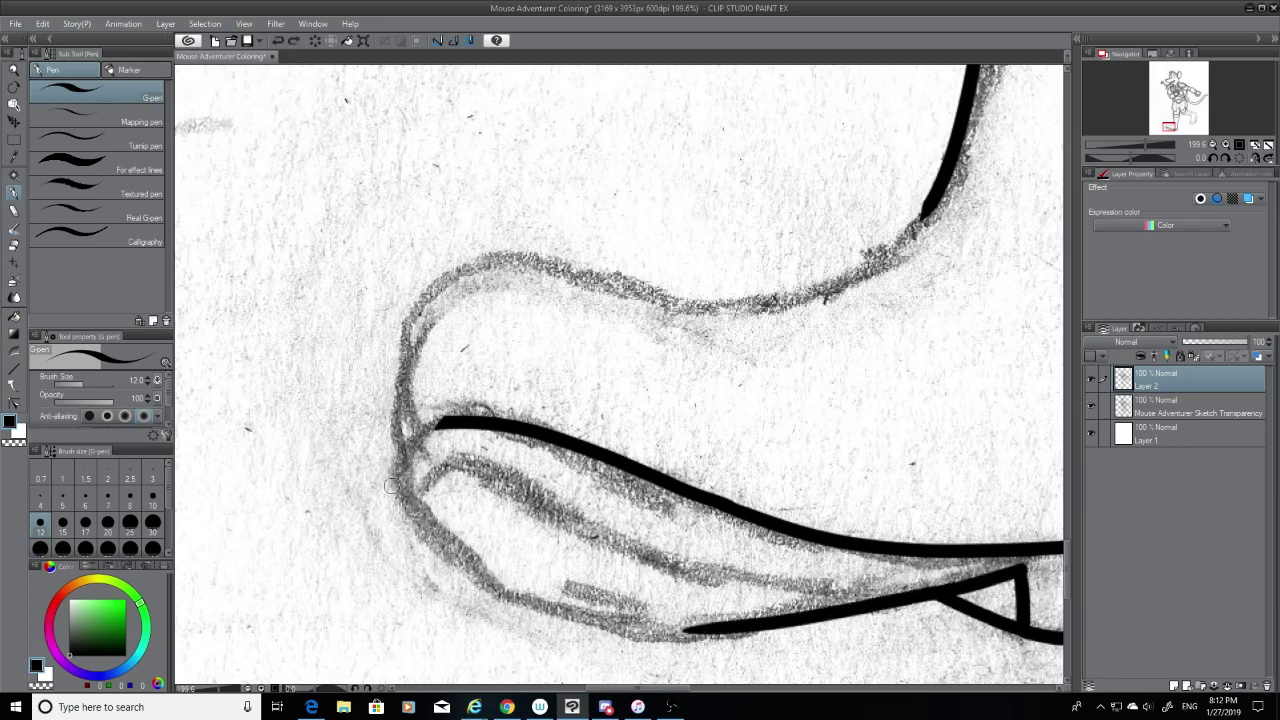
{"action": "mouse_move", "coordinate": [388, 466]}
{"action": "left_mouse_down"}
{"action": "mouse_move", "coordinate": [610, 620]}
{"action": "mouse_move", "coordinate": [705, 628]}
{"action": "left_mouse_up"}
{"action": "key", "text": "ctrl+z"}
{"action": "mouse_move", "coordinate": [392, 468]}
{"action": "left_mouse_down"}
{"action": "mouse_move", "coordinate": [680, 632]}
{"action": "mouse_move", "coordinate": [775, 637]}
{"action": "left_mouse_up"}
{"action": "key", "text": "ctrl+z"}
{"action": "left_click_drag", "start_coordinate": [392, 468], "coordinate": [762, 638]}
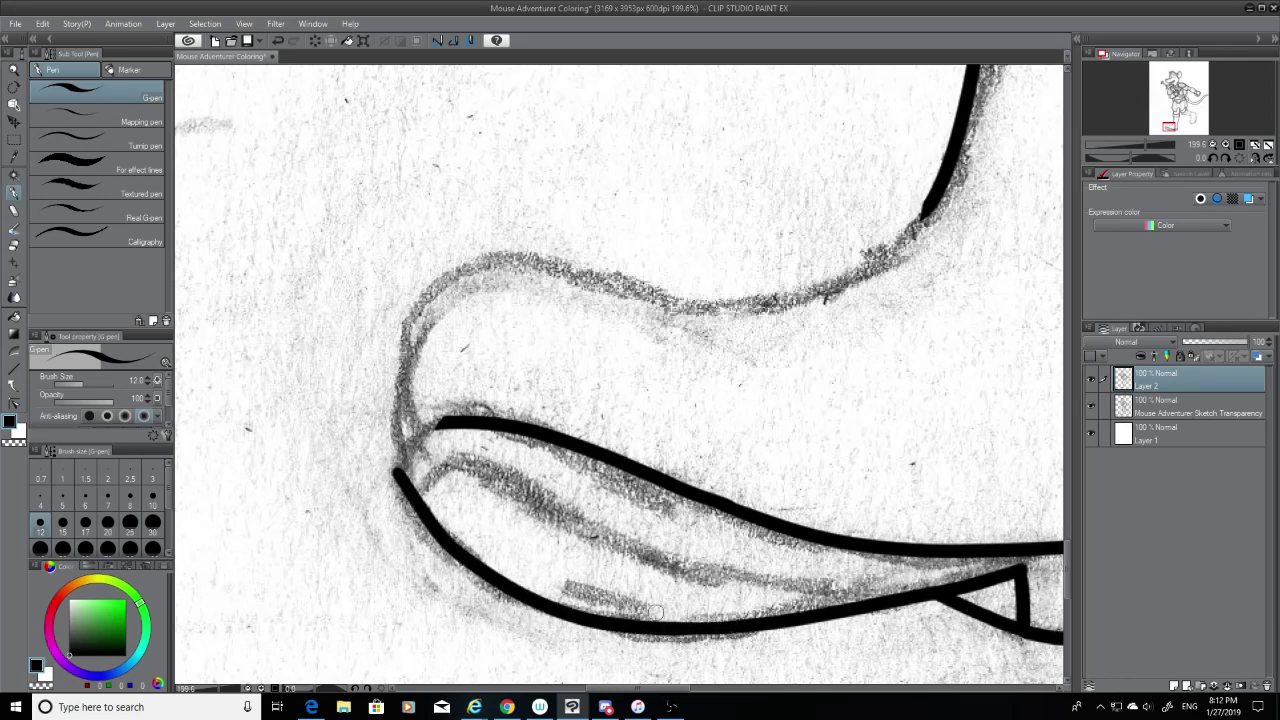
{"action": "left_click", "coordinate": [13, 246]}
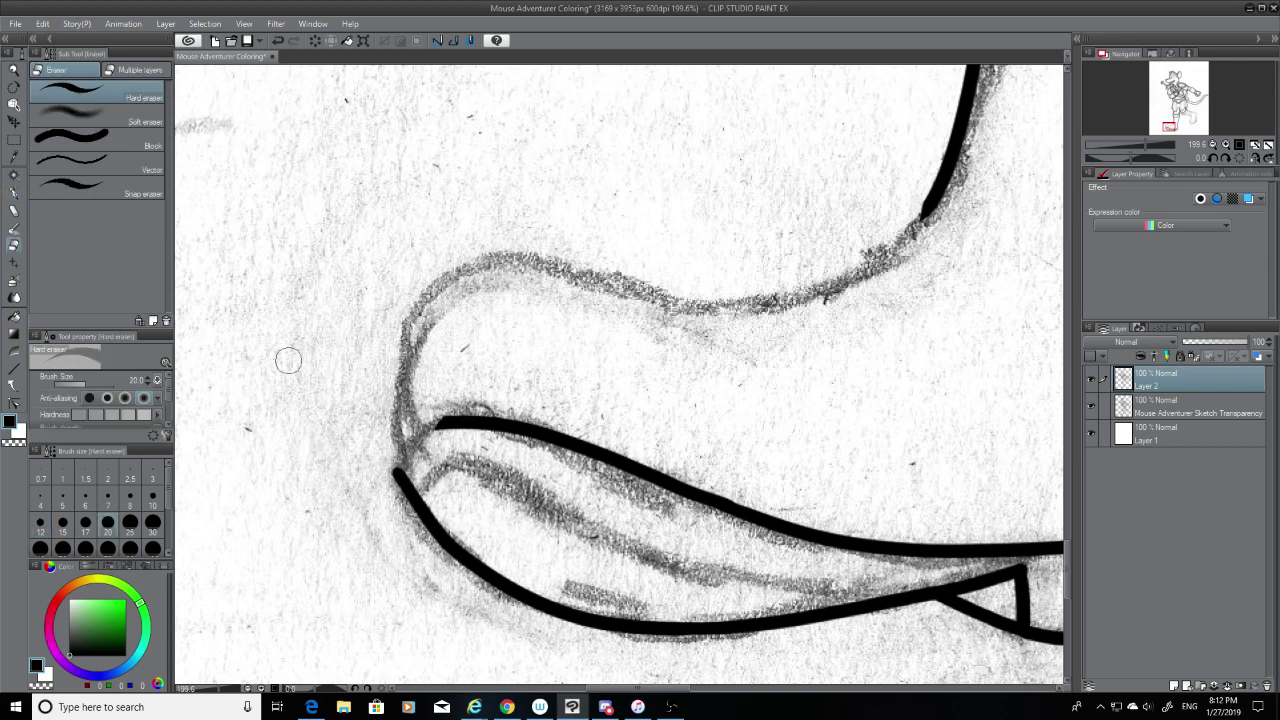
{"action": "left_click_drag", "start_coordinate": [424, 446], "coordinate": [396, 496]}
Step: Ink the rounded toe tip joining the lower and upper sole lines with the G-pen, and check it with the sketch layer hidden
{"action": "key", "text": "p"}
{"action": "left_click_drag", "start_coordinate": [416, 442], "coordinate": [428, 431]}
{"action": "key", "text": "ctrl+z"}
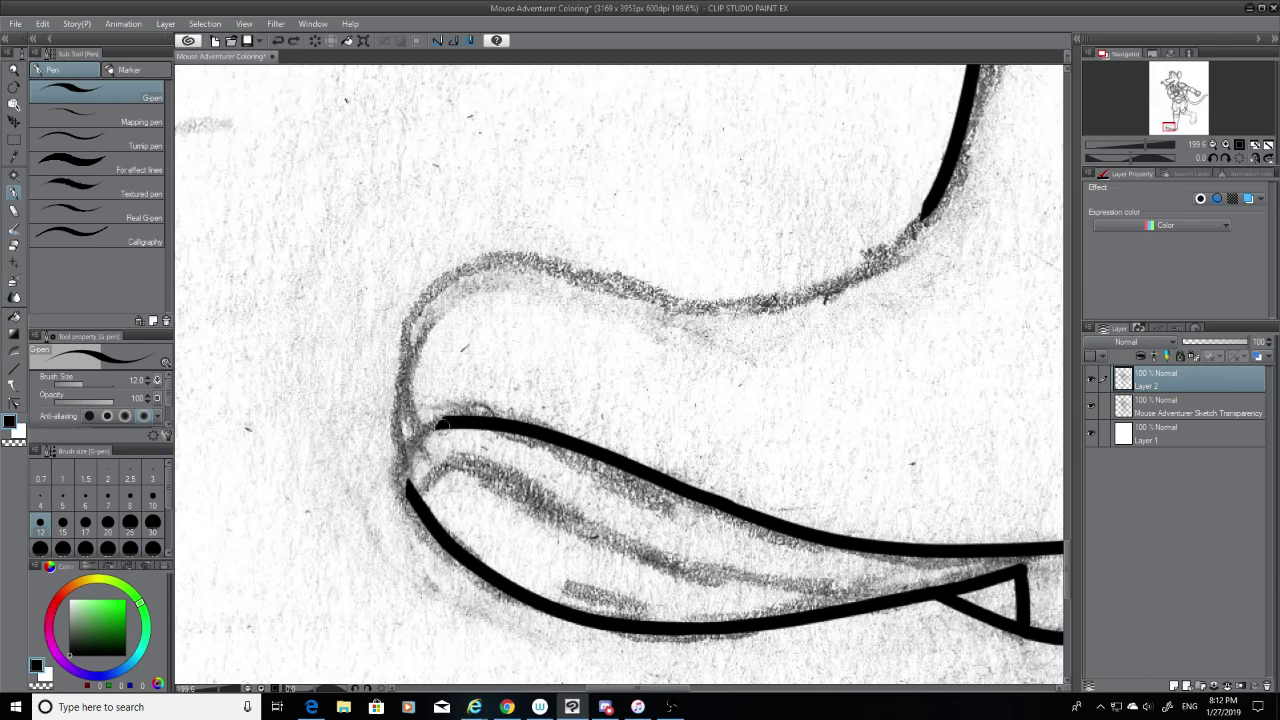
{"action": "left_click_drag", "start_coordinate": [414, 498], "coordinate": [438, 426]}
{"action": "key", "text": "ctrl+z"}
{"action": "mouse_move", "coordinate": [414, 500]}
{"action": "left_mouse_down"}
{"action": "mouse_move", "coordinate": [444, 428]}
{"action": "mouse_move", "coordinate": [408, 500]}
{"action": "left_mouse_up"}
{"action": "key", "text": "ctrl+z"}
{"action": "key", "text": "ctrl+z"}
{"action": "mouse_move", "coordinate": [446, 418]}
{"action": "left_mouse_down"}
{"action": "mouse_move", "coordinate": [412, 478]}
{"action": "mouse_move", "coordinate": [449, 437]}
{"action": "left_mouse_up"}
{"action": "key", "text": "ctrl+z"}
{"action": "key", "text": "ctrl+z"}
{"action": "left_click_drag", "start_coordinate": [412, 505], "coordinate": [445, 433]}
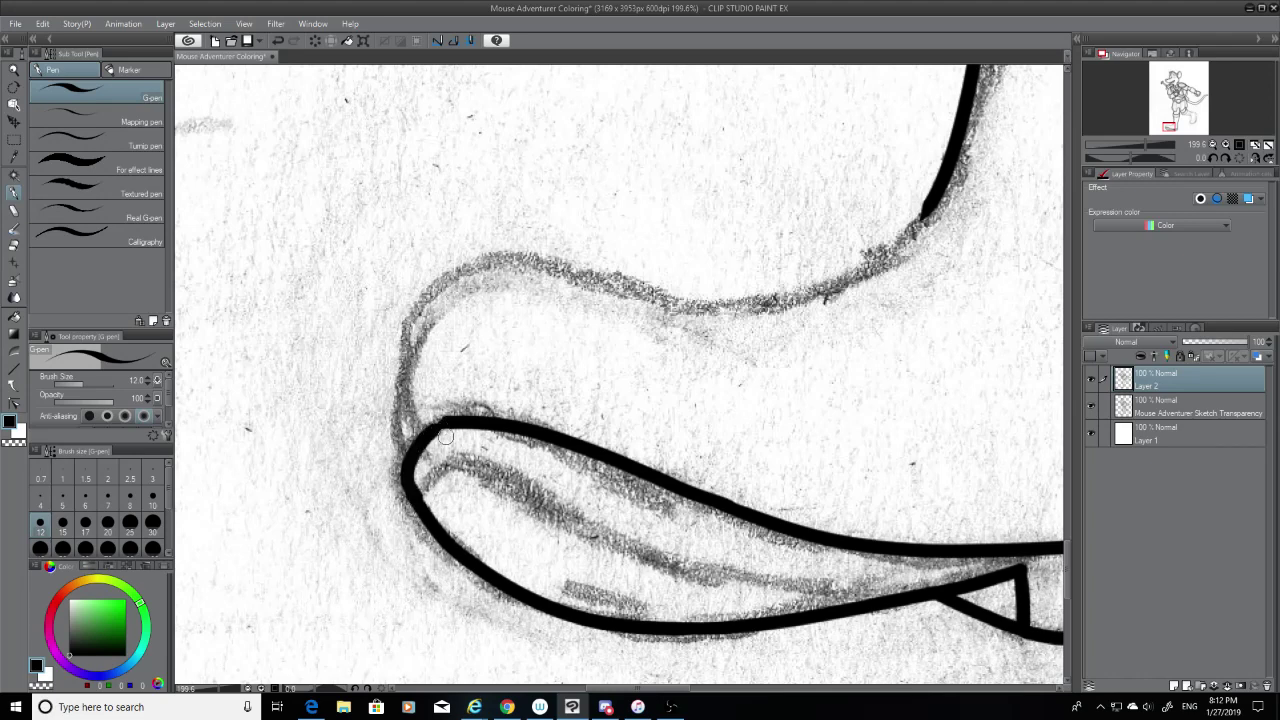
{"action": "key", "text": "ctrl+z"}
{"action": "mouse_move", "coordinate": [412, 505]}
{"action": "left_mouse_down"}
{"action": "mouse_move", "coordinate": [446, 423]}
{"action": "mouse_move", "coordinate": [405, 485]}
{"action": "mouse_move", "coordinate": [417, 500]}
{"action": "mouse_move", "coordinate": [409, 464]}
{"action": "mouse_move", "coordinate": [424, 432]}
{"action": "left_mouse_up"}
{"action": "key", "text": "ctrl+z"}
{"action": "key", "text": "ctrl+z"}
{"action": "key", "text": "ctrl+z"}
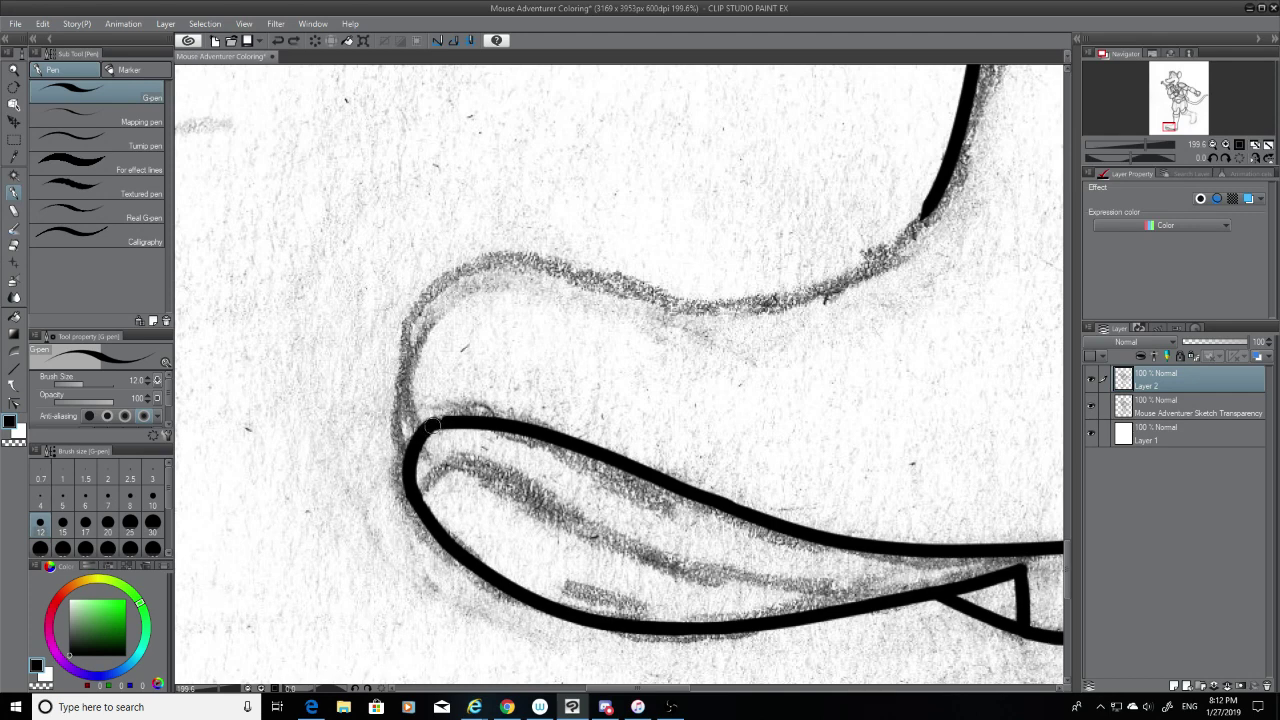
{"action": "left_click_drag", "start_coordinate": [453, 420], "coordinate": [428, 428]}
{"action": "left_click", "coordinate": [1091, 407]}
{"action": "left_click", "coordinate": [15, 247]}
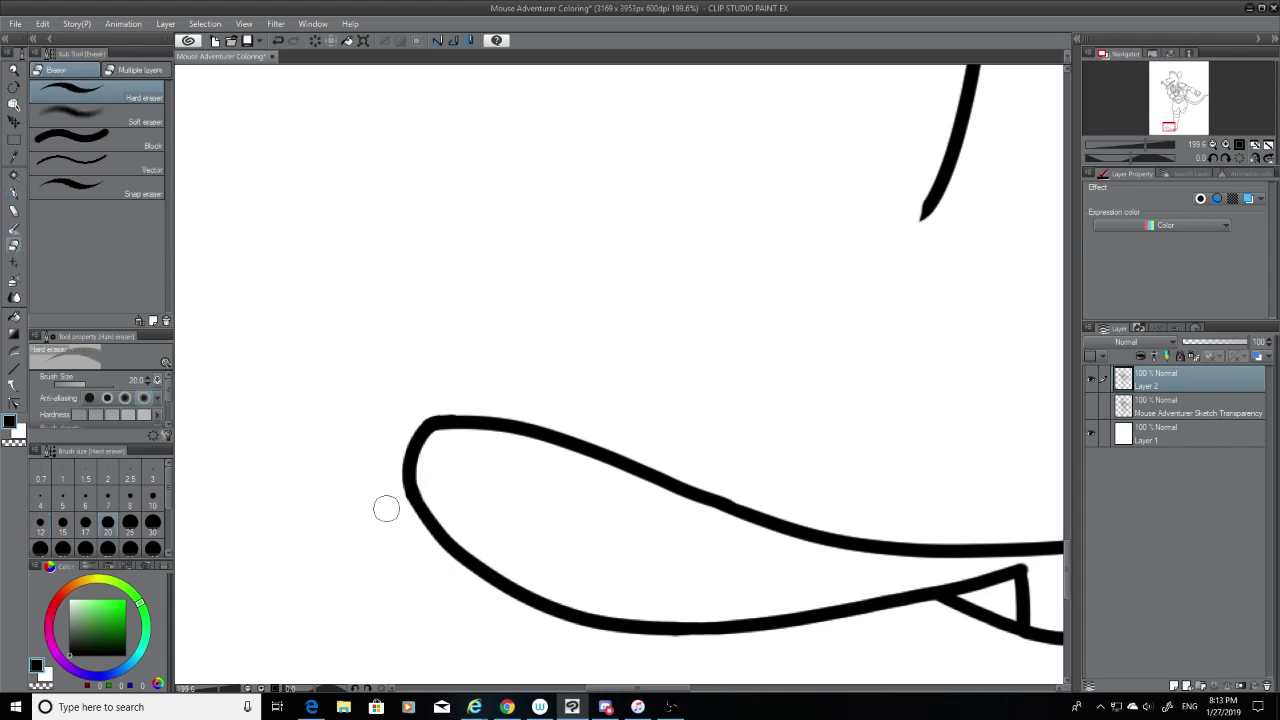
Step: Ink the sole's inner line with the G-pen from the toe tip back to the arch, and check it with the sketch layer hidden
{"action": "left_click", "coordinate": [13, 192]}
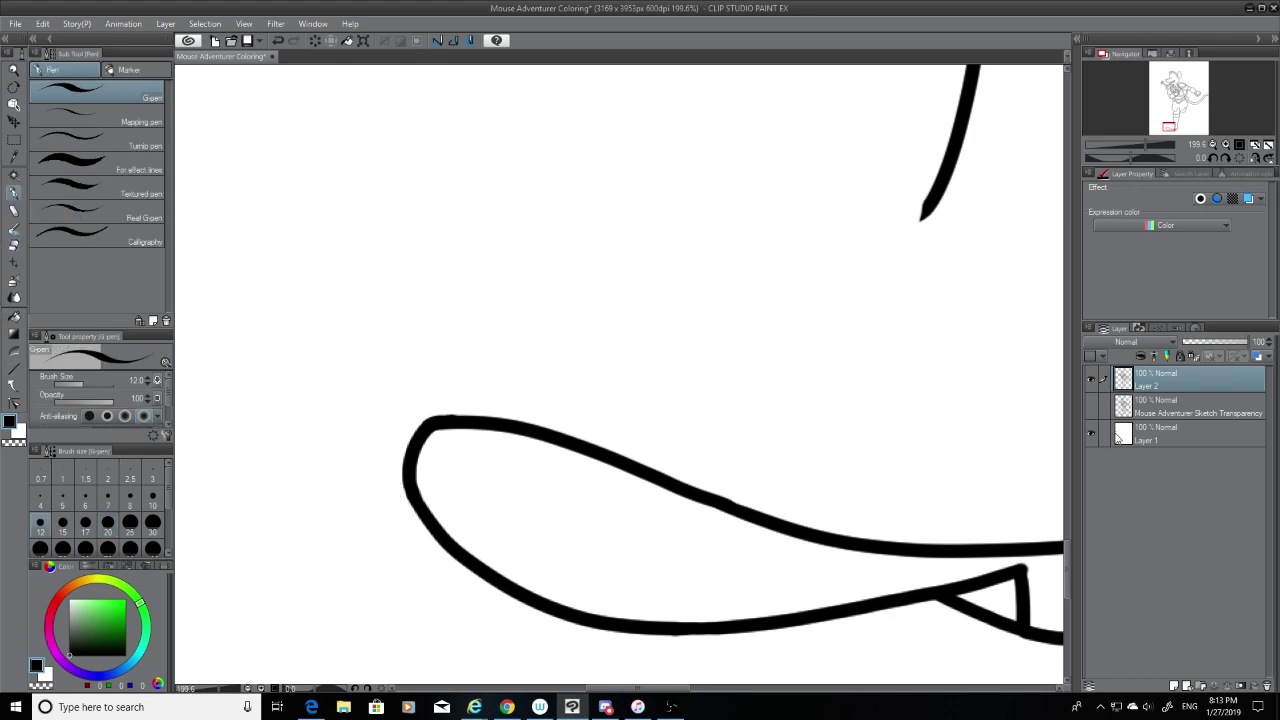
{"action": "left_click", "coordinate": [1091, 405]}
{"action": "left_click_drag", "start_coordinate": [418, 498], "coordinate": [843, 611]}
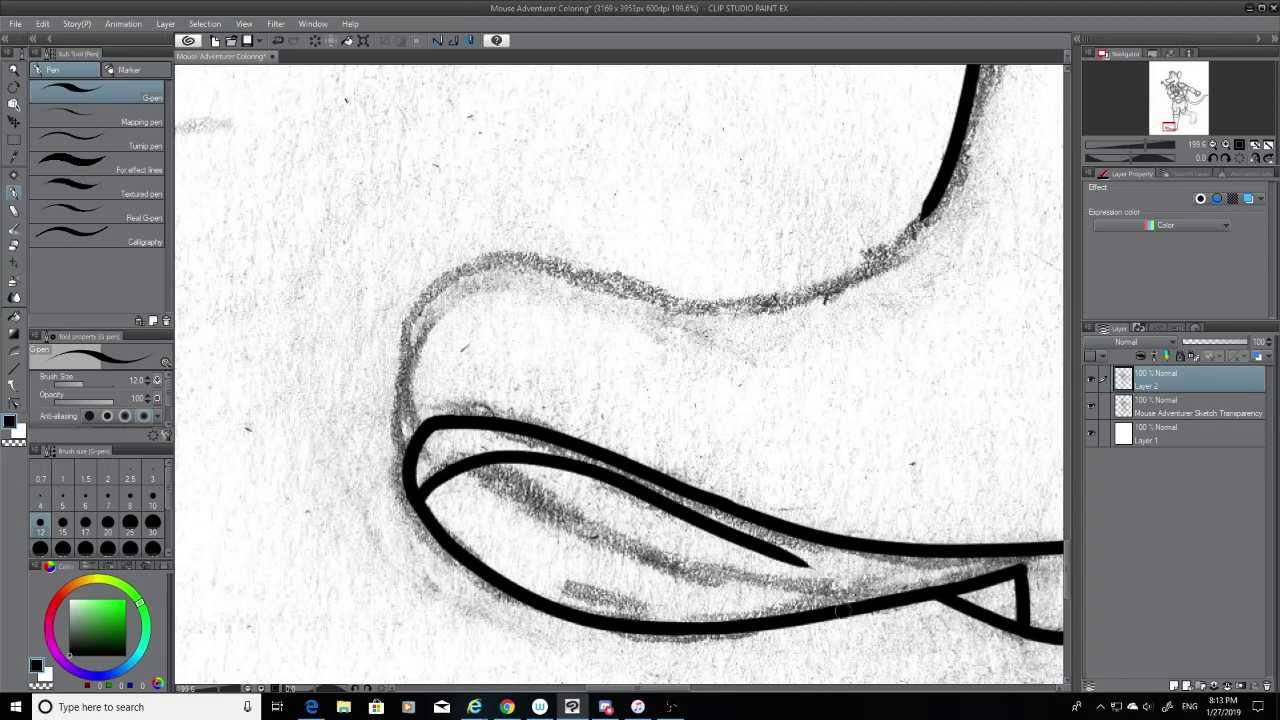
{"action": "key", "text": "ctrl+z"}
{"action": "left_click_drag", "start_coordinate": [418, 496], "coordinate": [928, 600]}
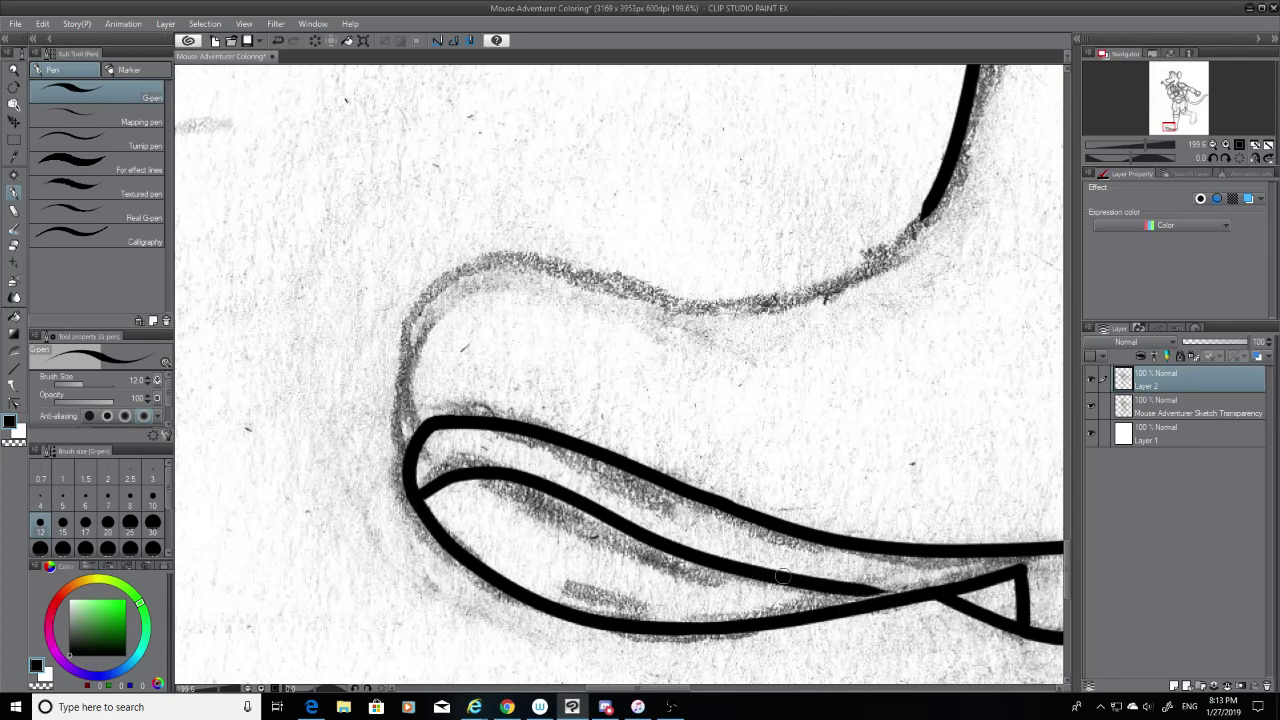
{"action": "key", "text": "ctrl+z"}
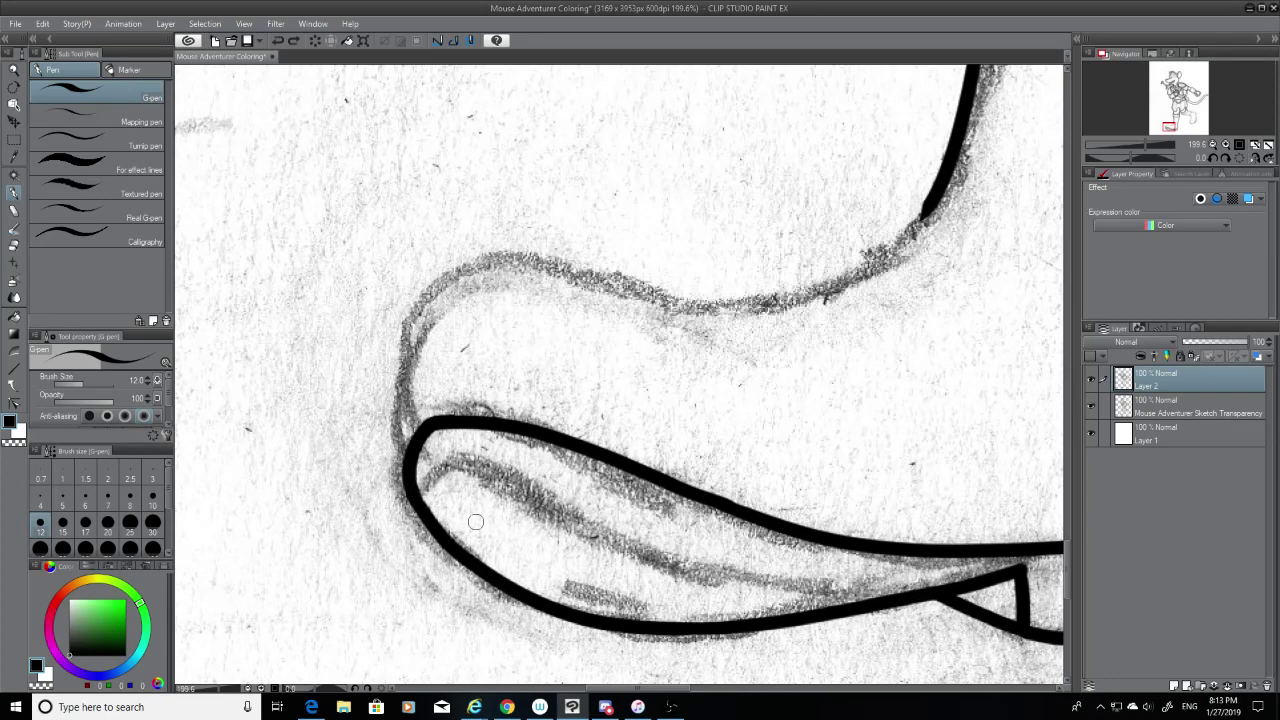
{"action": "mouse_move", "coordinate": [421, 500]}
{"action": "left_mouse_down"}
{"action": "mouse_move", "coordinate": [564, 497]}
{"action": "mouse_move", "coordinate": [889, 606]}
{"action": "left_mouse_up"}
{"action": "key", "text": "ctrl+z"}
{"action": "mouse_move", "coordinate": [420, 498]}
{"action": "left_mouse_down"}
{"action": "mouse_move", "coordinate": [490, 470]}
{"action": "mouse_move", "coordinate": [832, 598]}
{"action": "mouse_move", "coordinate": [889, 603]}
{"action": "left_mouse_up"}
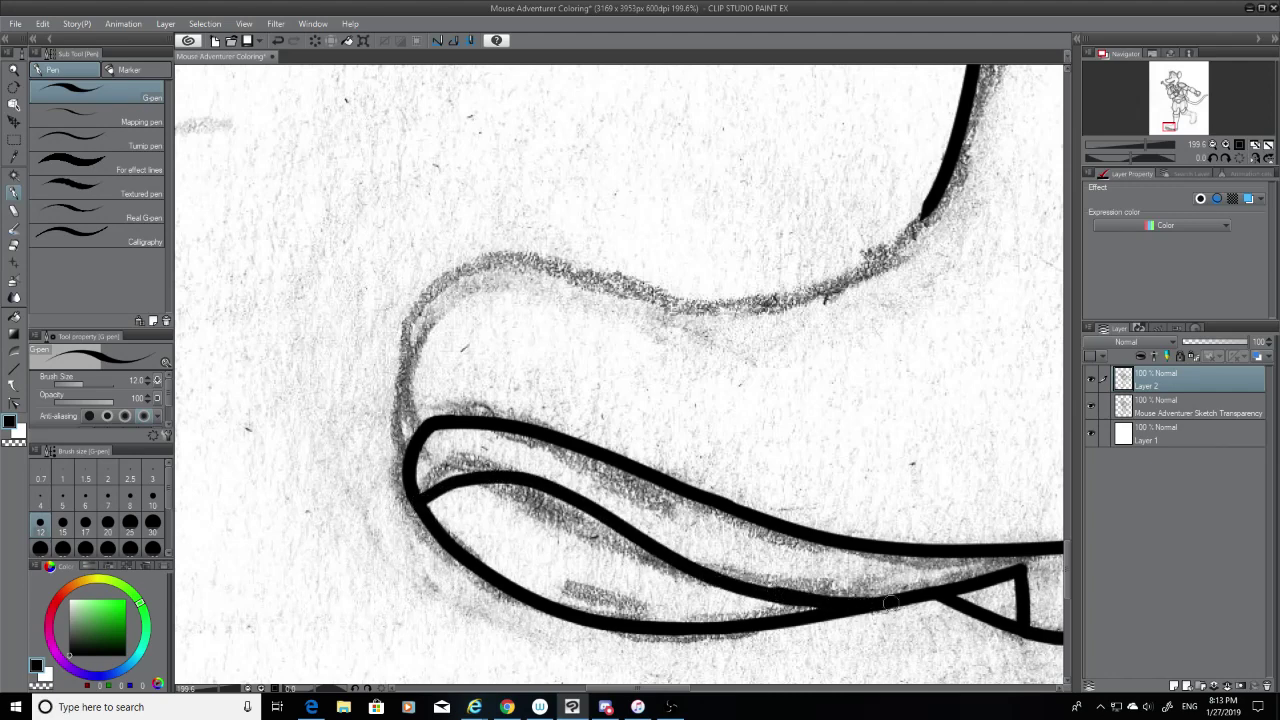
{"action": "key", "text": "ctrl+z"}
{"action": "left_click_drag", "start_coordinate": [792, 599], "coordinate": [872, 609]}
{"action": "key", "text": "ctrl+z"}
{"action": "left_click_drag", "start_coordinate": [788, 597], "coordinate": [868, 607]}
{"action": "left_click", "coordinate": [1092, 406]}
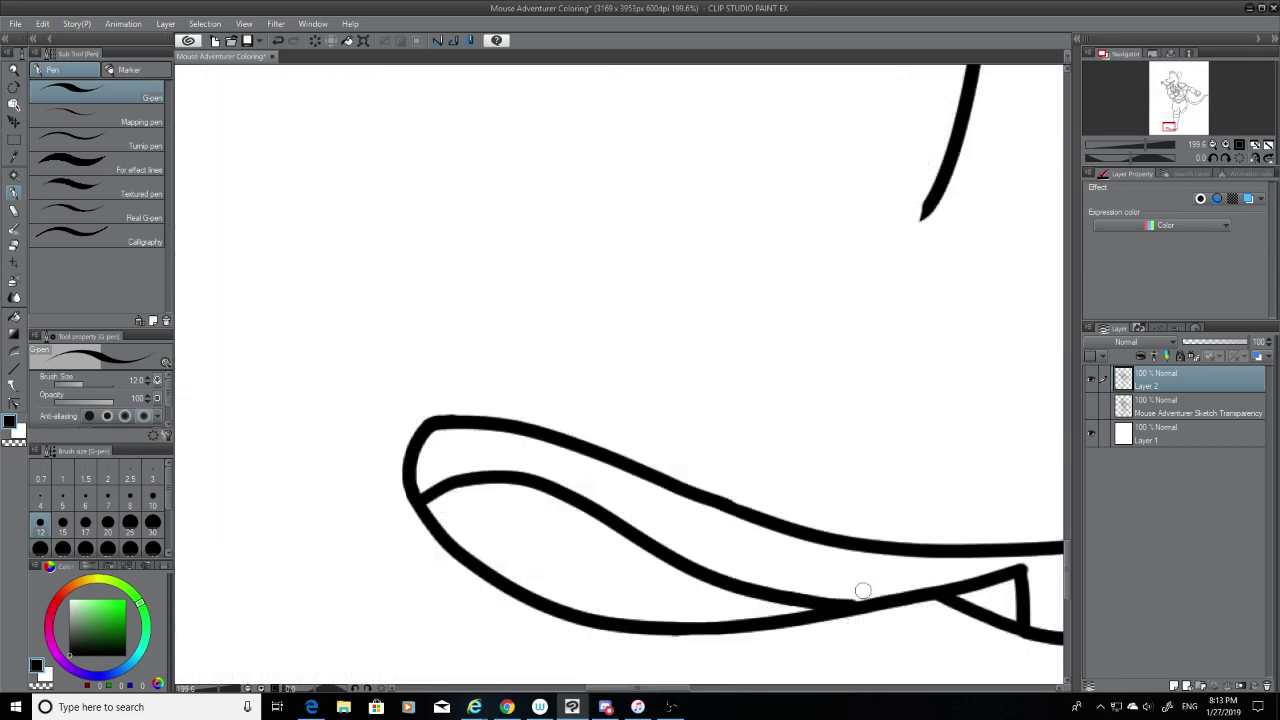
{"action": "left_click", "coordinate": [634, 709]}
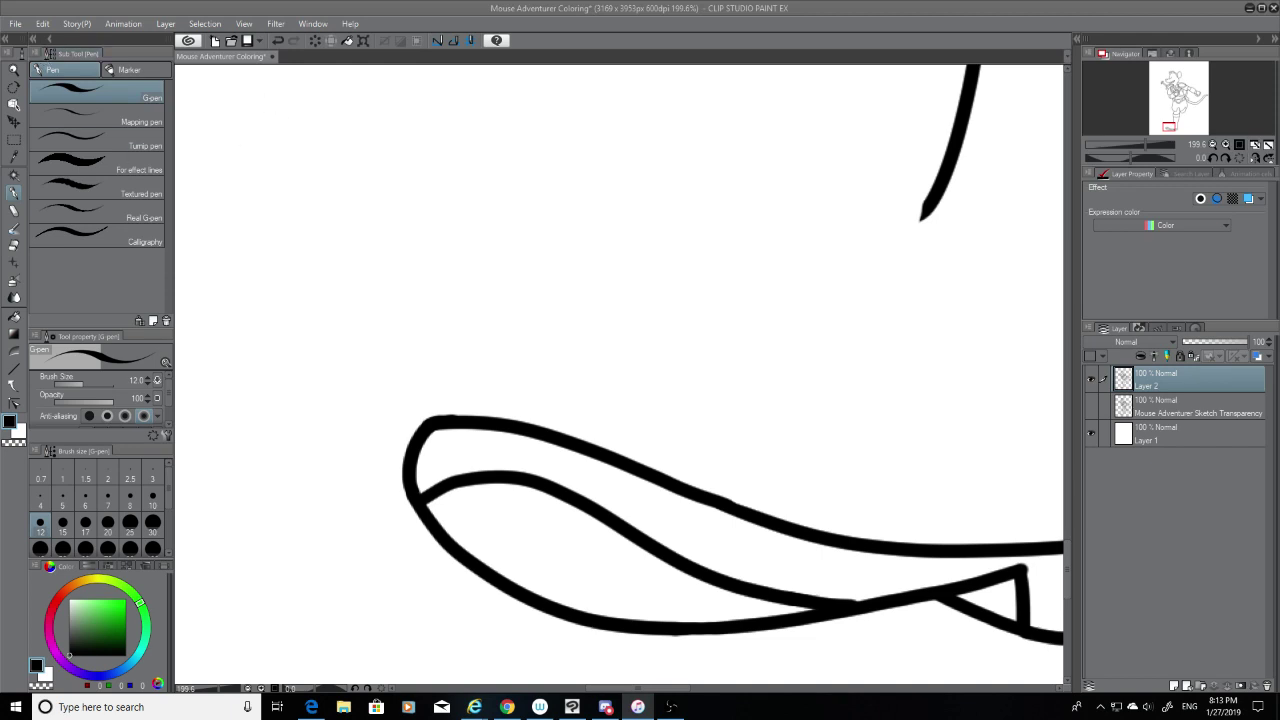
{"action": "key", "text": "alt+Tab"}
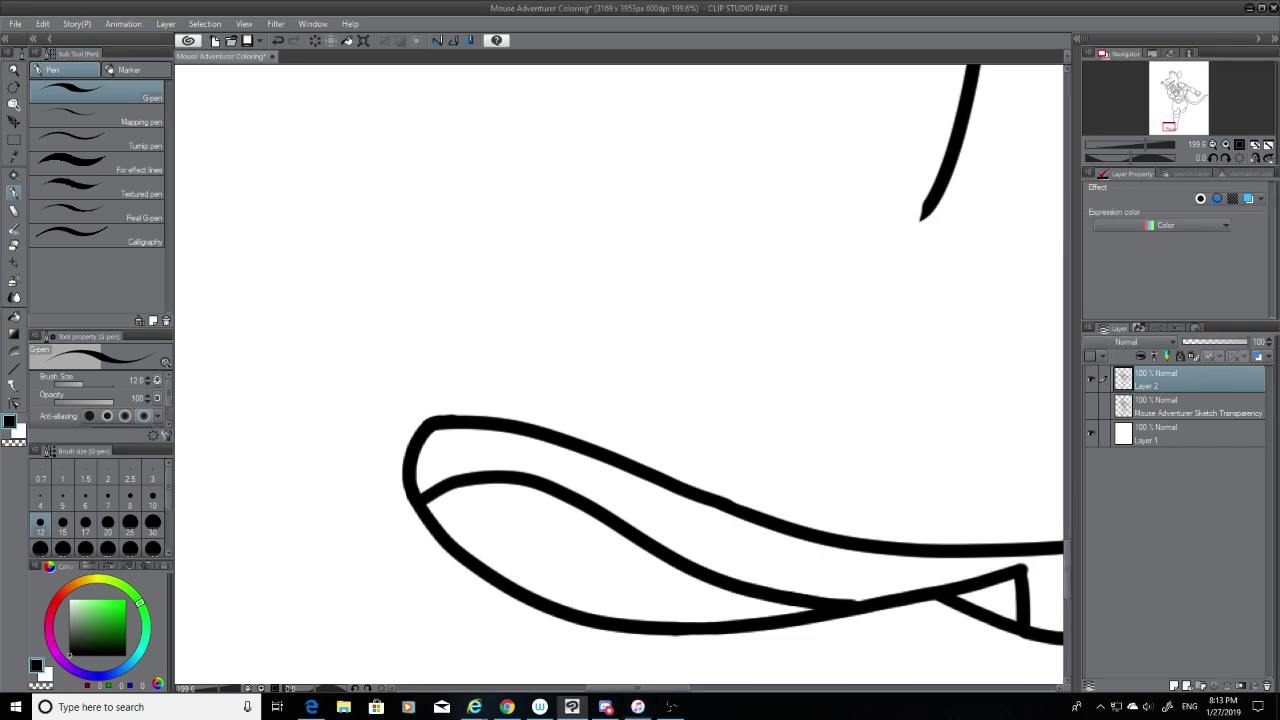
Step: Show the sketch layer and ink the shoe's rounded toe with the G-pen, from the front of the sole up and over to the instep
{"action": "left_click", "coordinate": [1105, 403]}
{"action": "left_click", "coordinate": [1090, 403]}
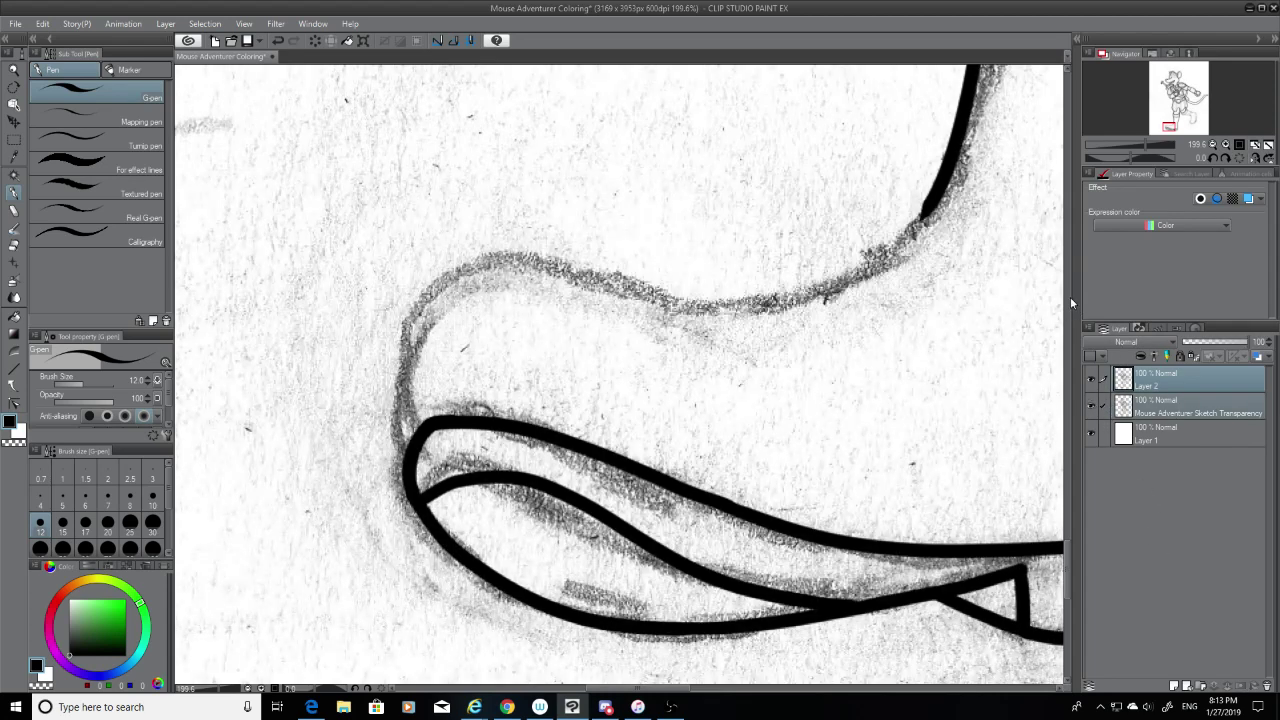
{"action": "left_click_drag", "start_coordinate": [1064, 565], "coordinate": [1065, 550]}
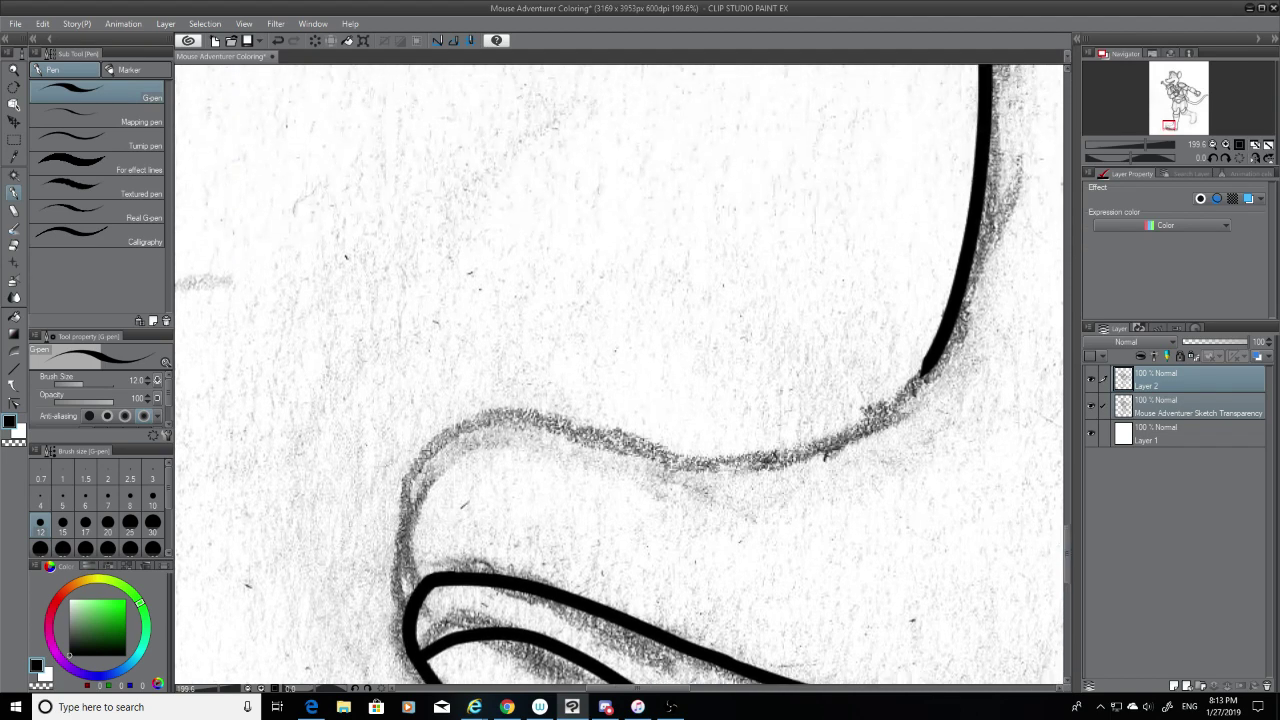
{"action": "mouse_move", "coordinate": [430, 583]}
{"action": "left_mouse_down"}
{"action": "mouse_move", "coordinate": [407, 537]}
{"action": "mouse_move", "coordinate": [692, 420]}
{"action": "left_mouse_up"}
{"action": "key", "text": "ctrl+z"}
{"action": "mouse_move", "coordinate": [410, 586]}
{"action": "left_mouse_down"}
{"action": "mouse_move", "coordinate": [630, 433]}
{"action": "mouse_move", "coordinate": [680, 458]}
{"action": "left_mouse_up"}
{"action": "key", "text": "ctrl+z"}
{"action": "left_click_drag", "start_coordinate": [420, 588], "coordinate": [640, 440]}
{"action": "key", "text": "ctrl+z"}
{"action": "left_click_drag", "start_coordinate": [419, 589], "coordinate": [748, 452]}
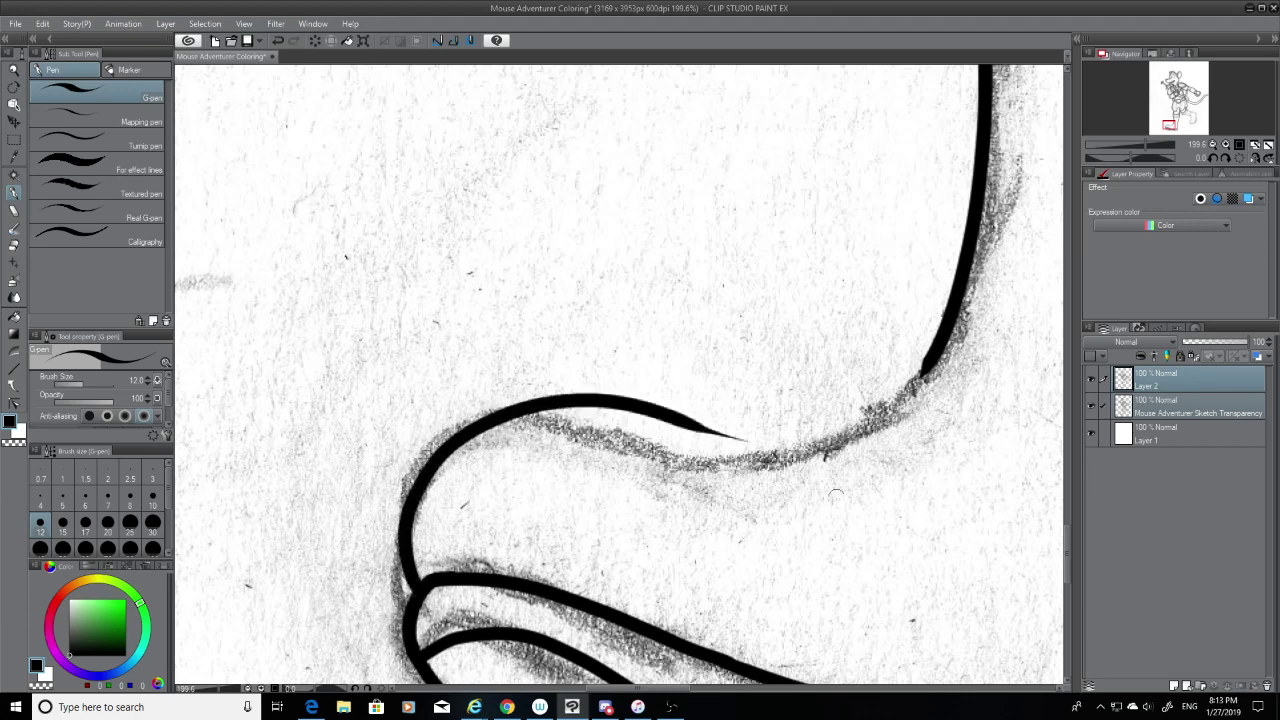
{"action": "key", "text": "ctrl+z"}
{"action": "mouse_move", "coordinate": [416, 590]}
{"action": "left_mouse_down"}
{"action": "mouse_move", "coordinate": [510, 406]}
{"action": "mouse_move", "coordinate": [745, 455]}
{"action": "left_mouse_up"}
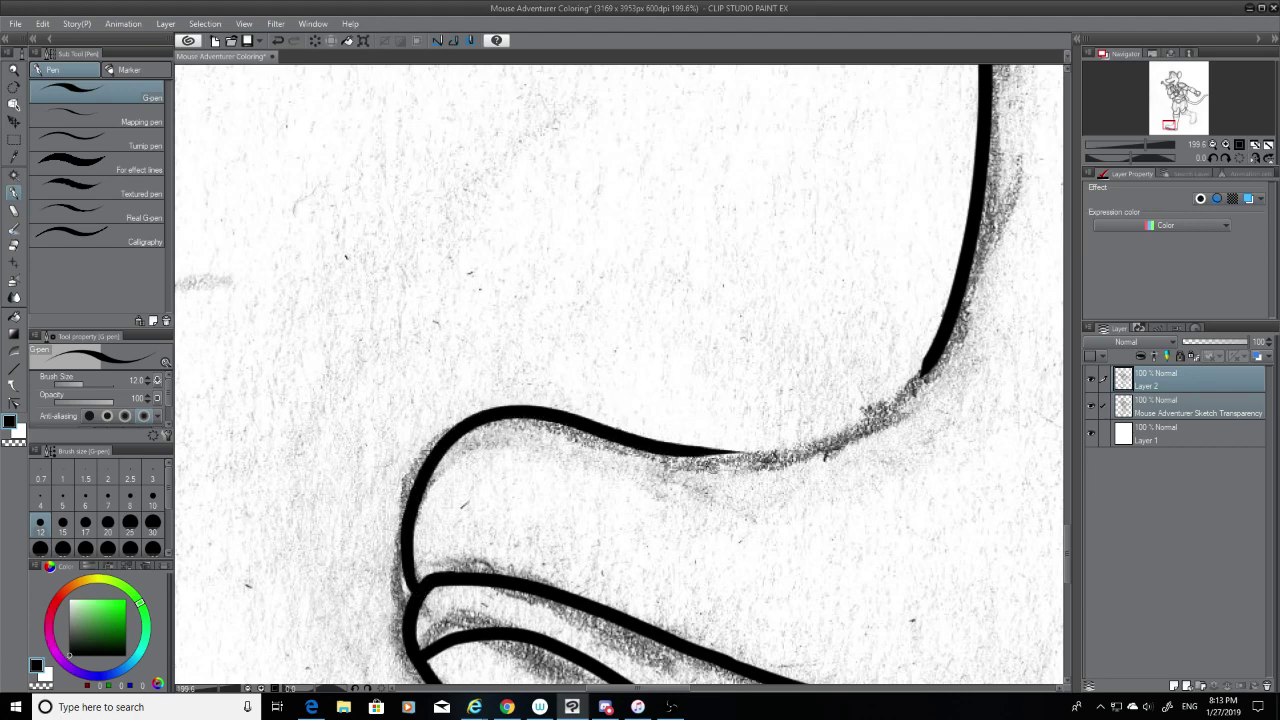
{"action": "key", "text": "ctrl+z"}
{"action": "mouse_move", "coordinate": [540, 418]}
{"action": "left_mouse_down"}
{"action": "mouse_move", "coordinate": [566, 433]}
{"action": "mouse_move", "coordinate": [875, 400]}
{"action": "mouse_move", "coordinate": [911, 368]}
{"action": "mouse_move", "coordinate": [542, 422]}
{"action": "left_mouse_up"}
{"action": "key", "text": "ctrl+z"}
{"action": "key", "text": "ctrl+z"}
{"action": "mouse_move", "coordinate": [932, 360]}
{"action": "left_mouse_down"}
{"action": "mouse_move", "coordinate": [866, 417]}
{"action": "mouse_move", "coordinate": [546, 424]}
{"action": "left_mouse_up"}
{"action": "key", "text": "ctrl+z"}
{"action": "mouse_move", "coordinate": [930, 358]}
{"action": "left_mouse_down"}
{"action": "mouse_move", "coordinate": [660, 454]}
{"action": "mouse_move", "coordinate": [520, 405]}
{"action": "left_mouse_up"}
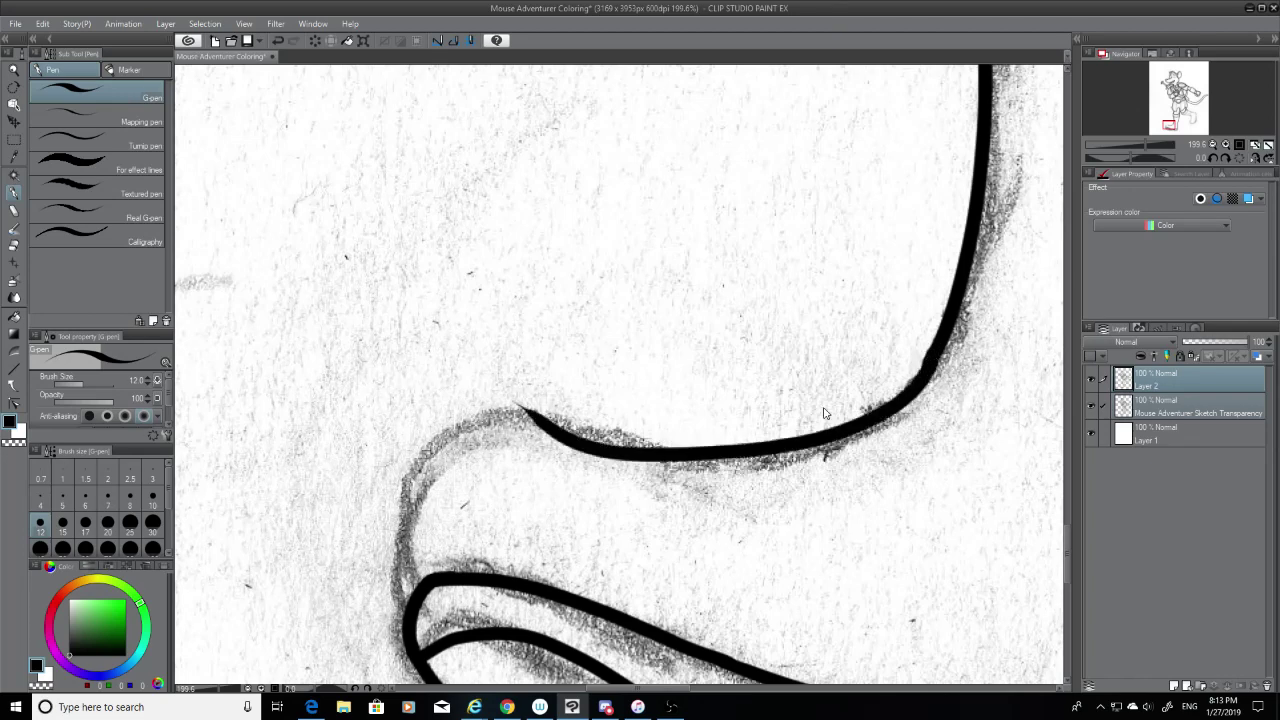
{"action": "key", "text": "ctrl+z"}
{"action": "mouse_move", "coordinate": [414, 596]}
{"action": "left_mouse_down"}
{"action": "mouse_move", "coordinate": [405, 529]}
{"action": "mouse_move", "coordinate": [704, 446]}
{"action": "left_mouse_up"}
{"action": "key", "text": "ctrl+z"}
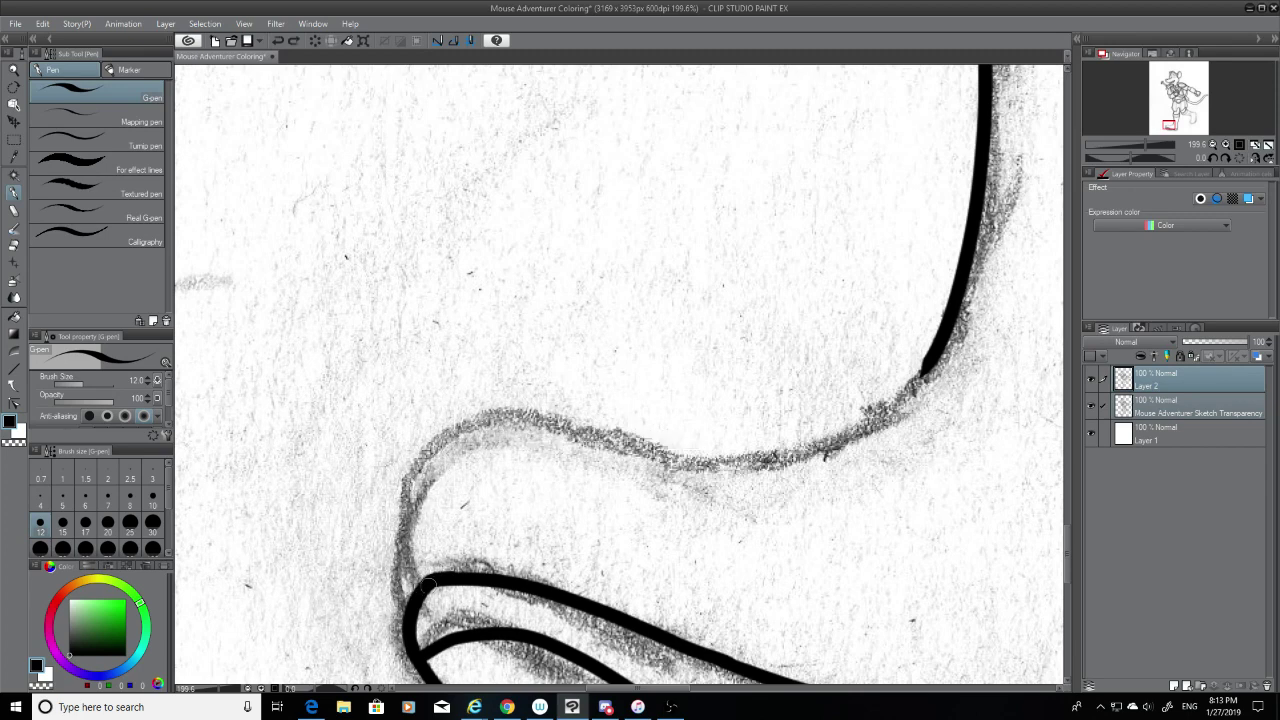
{"action": "mouse_move", "coordinate": [429, 585]}
{"action": "left_mouse_down"}
{"action": "mouse_move", "coordinate": [486, 449]}
{"action": "mouse_move", "coordinate": [730, 458]}
{"action": "left_mouse_up"}
{"action": "key", "text": "ctrl+z"}
{"action": "mouse_move", "coordinate": [410, 588]}
{"action": "left_mouse_down"}
{"action": "mouse_move", "coordinate": [410, 552]}
{"action": "mouse_move", "coordinate": [714, 460]}
{"action": "left_mouse_up"}
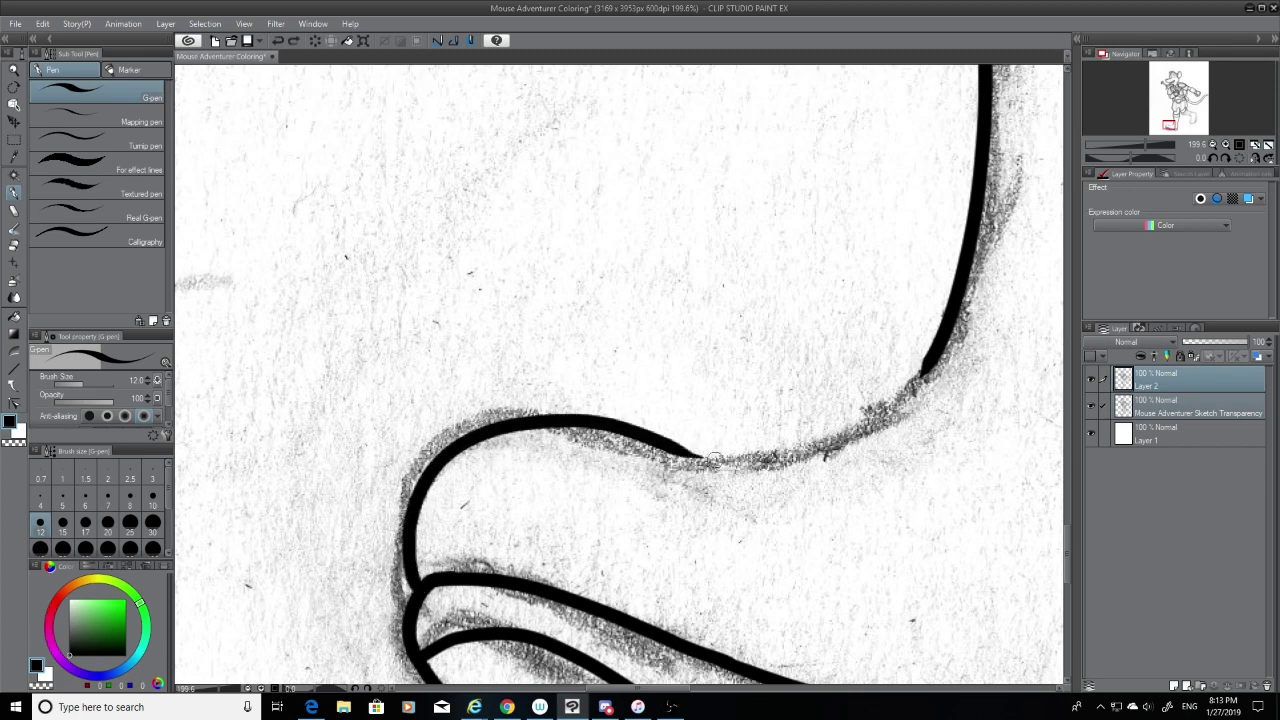
{"action": "key", "text": "ctrl+z"}
{"action": "mouse_move", "coordinate": [412, 594]}
{"action": "left_mouse_down"}
{"action": "mouse_move", "coordinate": [671, 449]}
{"action": "mouse_move", "coordinate": [714, 456]}
{"action": "left_mouse_up"}
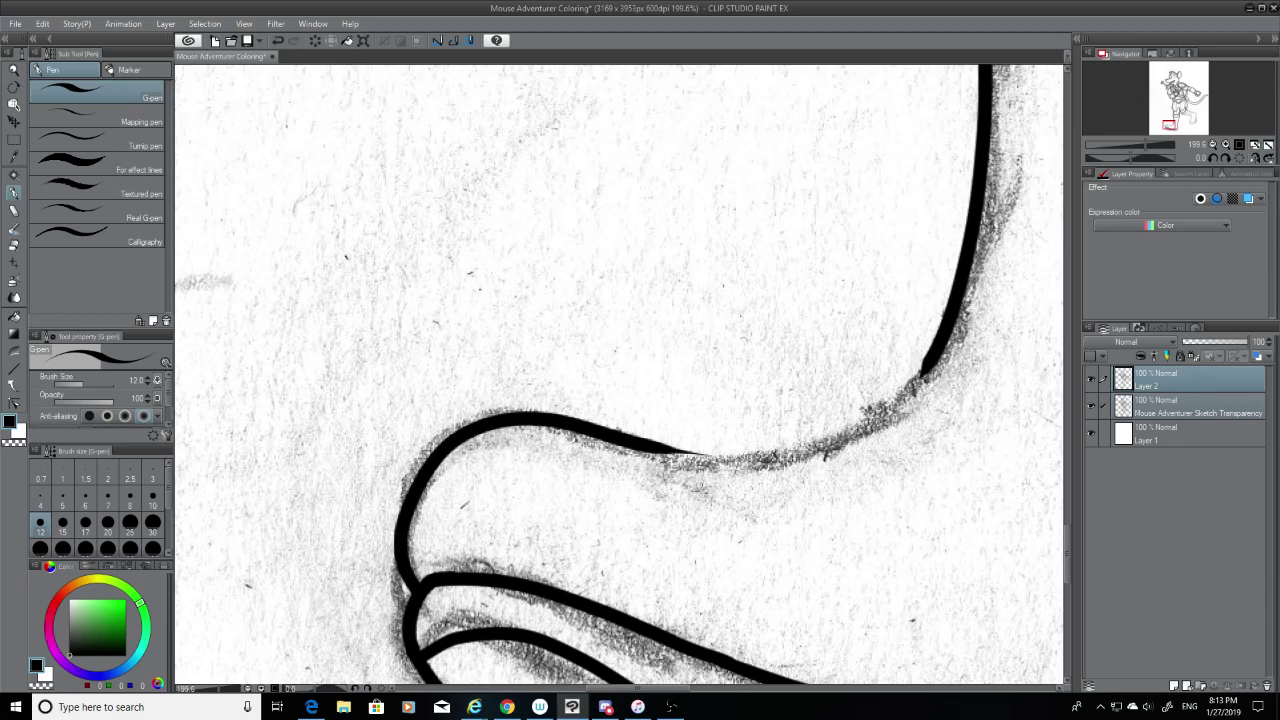
Step: Ink the instep line from the ankle's front line down to the rounded toe line, and check it with the sketch layer hidden
{"action": "mouse_move", "coordinate": [912, 363]}
{"action": "left_mouse_down"}
{"action": "mouse_move", "coordinate": [743, 445]}
{"action": "mouse_move", "coordinate": [650, 447]}
{"action": "left_mouse_up"}
{"action": "key", "text": "ctrl+z"}
{"action": "mouse_move", "coordinate": [918, 366]}
{"action": "left_mouse_down"}
{"action": "mouse_move", "coordinate": [837, 424]}
{"action": "mouse_move", "coordinate": [652, 438]}
{"action": "left_mouse_up"}
{"action": "key", "text": "ctrl+z"}
{"action": "mouse_move", "coordinate": [928, 358]}
{"action": "left_mouse_down"}
{"action": "mouse_move", "coordinate": [737, 443]}
{"action": "mouse_move", "coordinate": [616, 455]}
{"action": "left_mouse_up"}
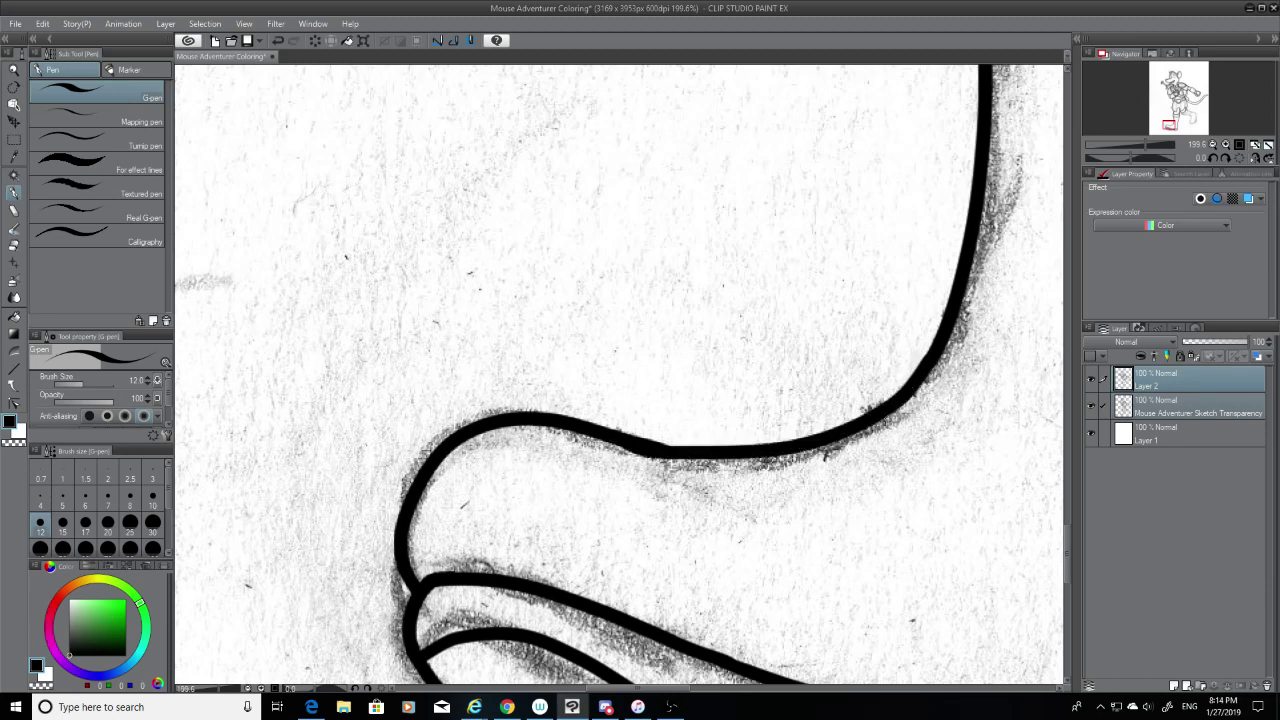
{"action": "key", "text": "ctrl+z"}
{"action": "left_click_drag", "start_coordinate": [925, 360], "coordinate": [621, 441]}
{"action": "key", "text": "ctrl+z"}
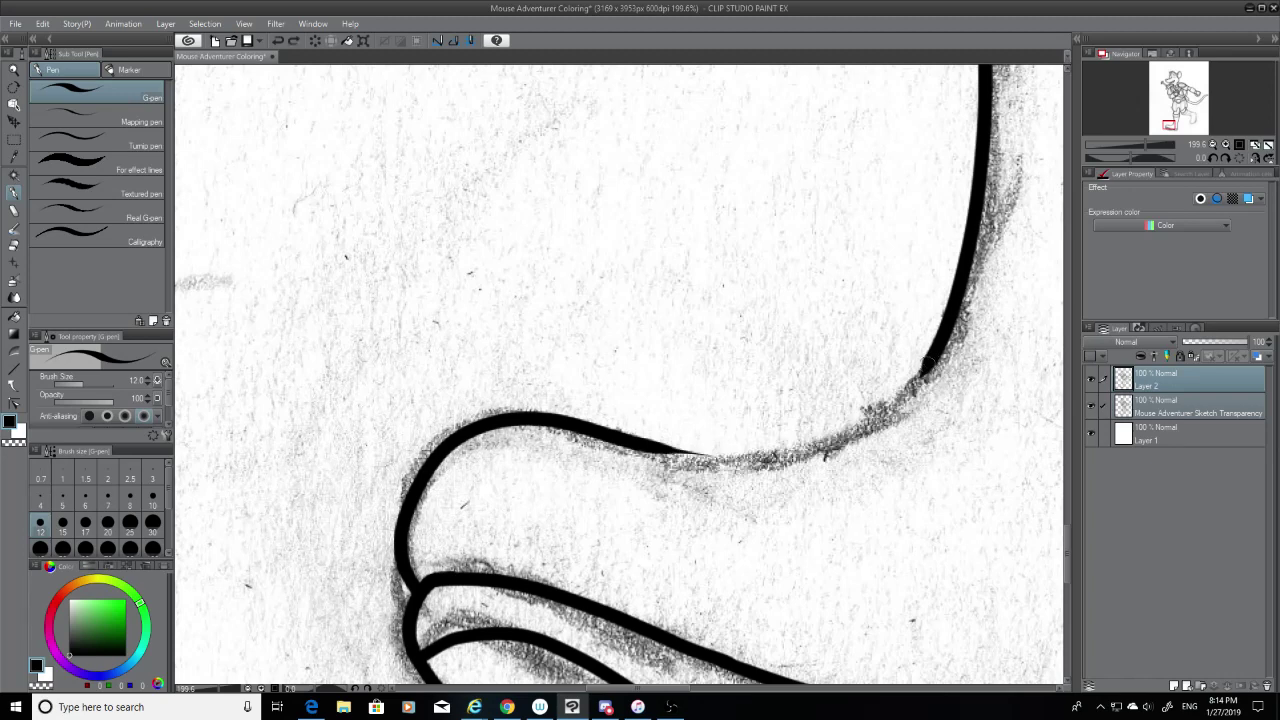
{"action": "left_click_drag", "start_coordinate": [928, 358], "coordinate": [664, 460]}
{"action": "key", "text": "ctrl+z"}
{"action": "mouse_move", "coordinate": [935, 355]}
{"action": "left_mouse_down"}
{"action": "mouse_move", "coordinate": [896, 392]}
{"action": "mouse_move", "coordinate": [636, 430]}
{"action": "left_mouse_up"}
{"action": "key", "text": "ctrl+z"}
{"action": "left_click_drag", "start_coordinate": [928, 358], "coordinate": [625, 440]}
{"action": "key", "text": "ctrl+z"}
{"action": "left_click_drag", "start_coordinate": [935, 362], "coordinate": [796, 447]}
{"action": "key", "text": "ctrl+z"}
{"action": "left_click_drag", "start_coordinate": [925, 370], "coordinate": [664, 458]}
{"action": "key", "text": "ctrl+z"}
{"action": "mouse_move", "coordinate": [928, 368]}
{"action": "left_mouse_down"}
{"action": "mouse_move", "coordinate": [860, 423]}
{"action": "mouse_move", "coordinate": [656, 442]}
{"action": "left_mouse_up"}
{"action": "key", "text": "ctrl+z"}
{"action": "mouse_move", "coordinate": [922, 380]}
{"action": "left_mouse_down"}
{"action": "mouse_move", "coordinate": [744, 444]}
{"action": "mouse_move", "coordinate": [656, 445]}
{"action": "left_mouse_up"}
{"action": "key", "text": "ctrl+z"}
{"action": "mouse_move", "coordinate": [922, 380]}
{"action": "left_mouse_down"}
{"action": "mouse_move", "coordinate": [780, 438]}
{"action": "mouse_move", "coordinate": [658, 452]}
{"action": "left_mouse_up"}
{"action": "key", "text": "ctrl+z"}
{"action": "left_click_drag", "start_coordinate": [922, 382], "coordinate": [668, 448]}
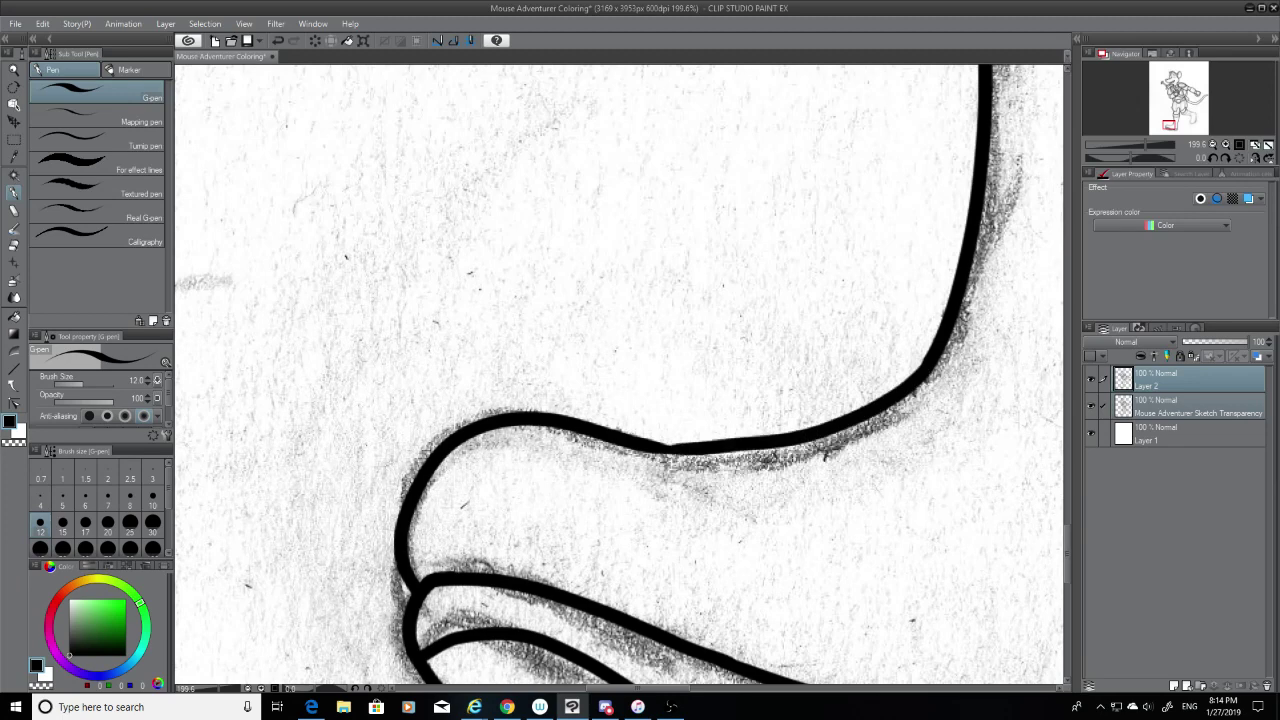
{"action": "key", "text": "ctrl+z"}
{"action": "left_click_drag", "start_coordinate": [925, 363], "coordinate": [668, 452]}
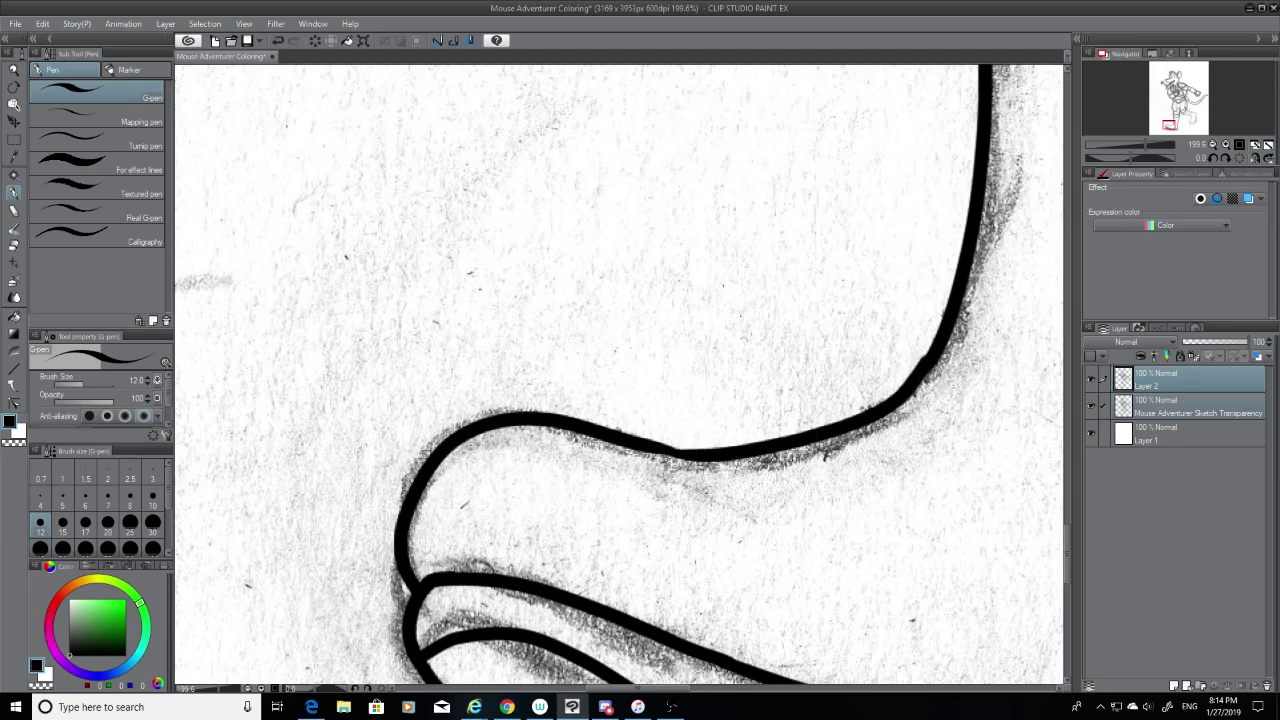
{"action": "key", "text": "ctrl+z"}
{"action": "mouse_move", "coordinate": [922, 384]}
{"action": "left_mouse_down"}
{"action": "mouse_move", "coordinate": [688, 441]}
{"action": "mouse_move", "coordinate": [640, 443]}
{"action": "mouse_move", "coordinate": [895, 405]}
{"action": "mouse_move", "coordinate": [645, 462]}
{"action": "left_mouse_up"}
{"action": "key", "text": "ctrl+z"}
{"action": "key", "text": "ctrl+z"}
{"action": "left_click_drag", "start_coordinate": [922, 384], "coordinate": [650, 458]}
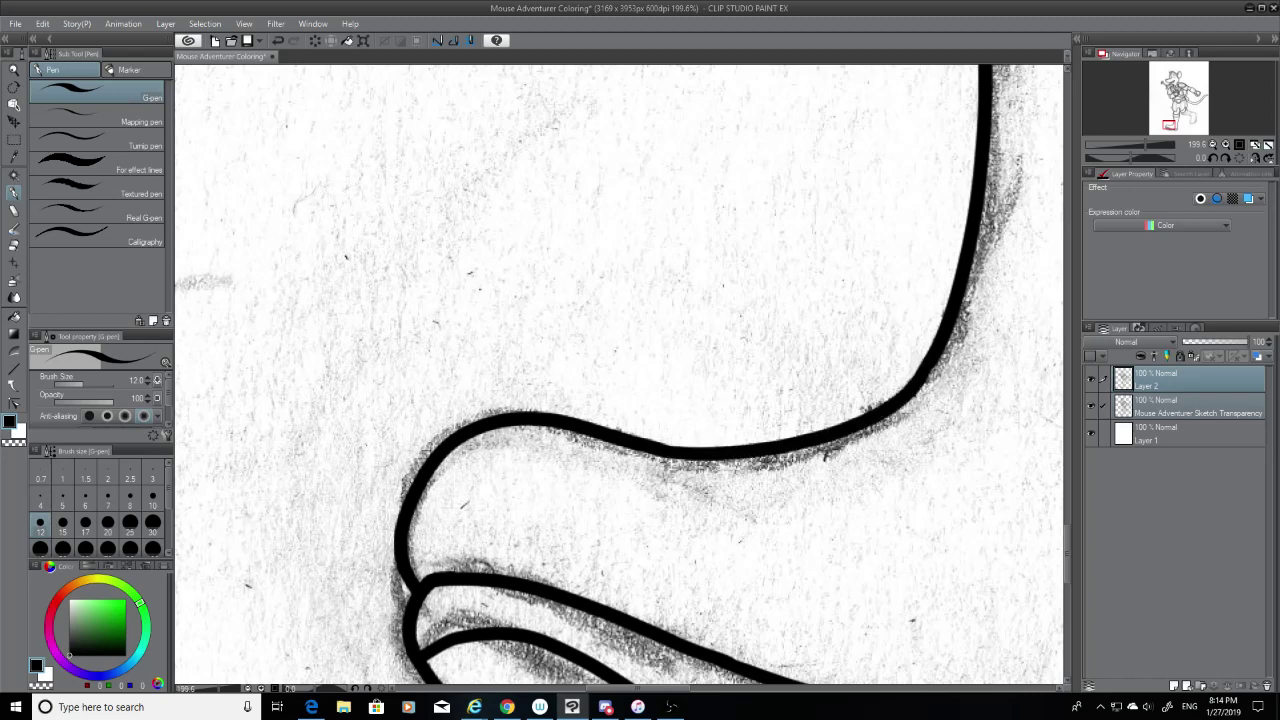
{"action": "left_click", "coordinate": [1091, 406]}
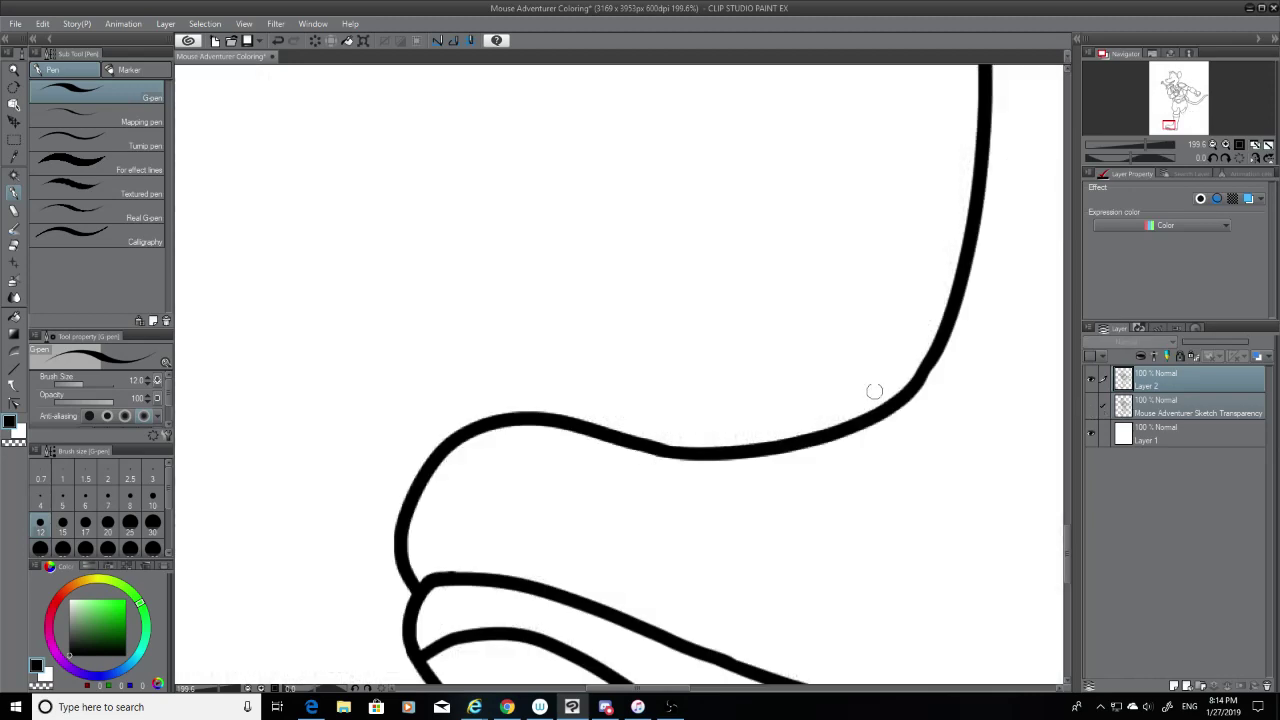
{"action": "key", "text": "ctrl+z"}
{"action": "mouse_move", "coordinate": [933, 364]}
{"action": "left_mouse_down"}
{"action": "mouse_move", "coordinate": [905, 392]}
{"action": "mouse_move", "coordinate": [910, 383]}
{"action": "left_mouse_up"}
{"action": "key", "text": "ctrl+z"}
{"action": "key", "text": "ctrl+z"}
{"action": "key", "text": "ctrl+y"}
{"action": "key", "text": "ctrl+z"}
{"action": "key", "text": "ctrl+y"}
Step: Show the sketch layer and ink the small upper bump and outer curve of the raised leg's trouser cuff with the G-pen
{"action": "left_click_drag", "start_coordinate": [660, 688], "coordinate": [817, 688]}
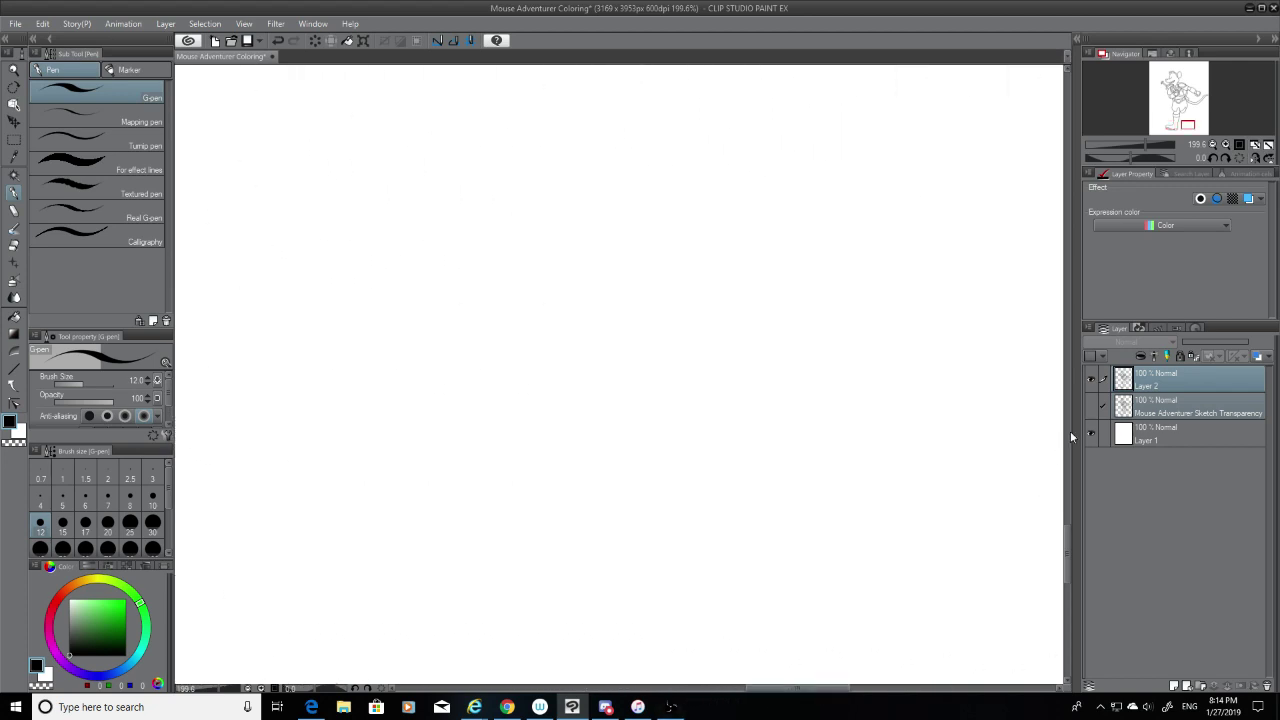
{"action": "left_click", "coordinate": [1092, 407]}
{"action": "left_click", "coordinate": [1094, 409]}
{"action": "left_click", "coordinate": [1091, 407]}
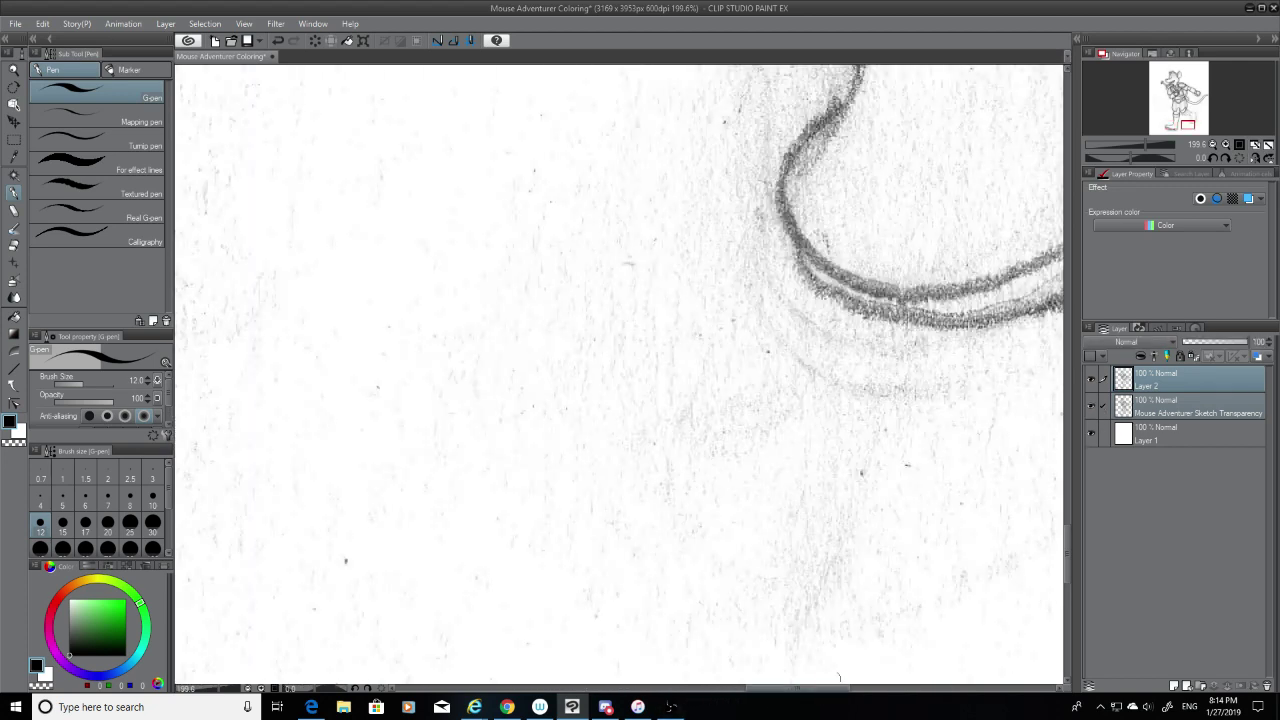
{"action": "left_click_drag", "start_coordinate": [789, 688], "coordinate": [810, 686]}
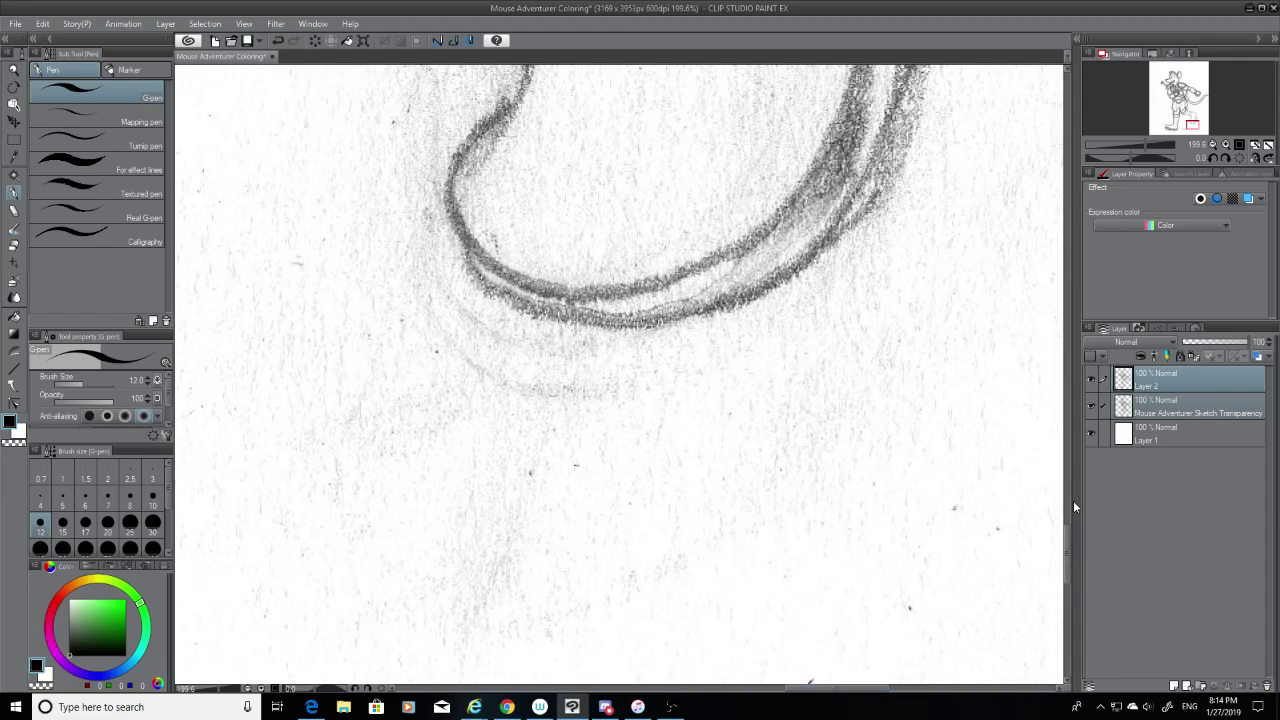
{"action": "left_click_drag", "start_coordinate": [1068, 549], "coordinate": [1071, 461]}
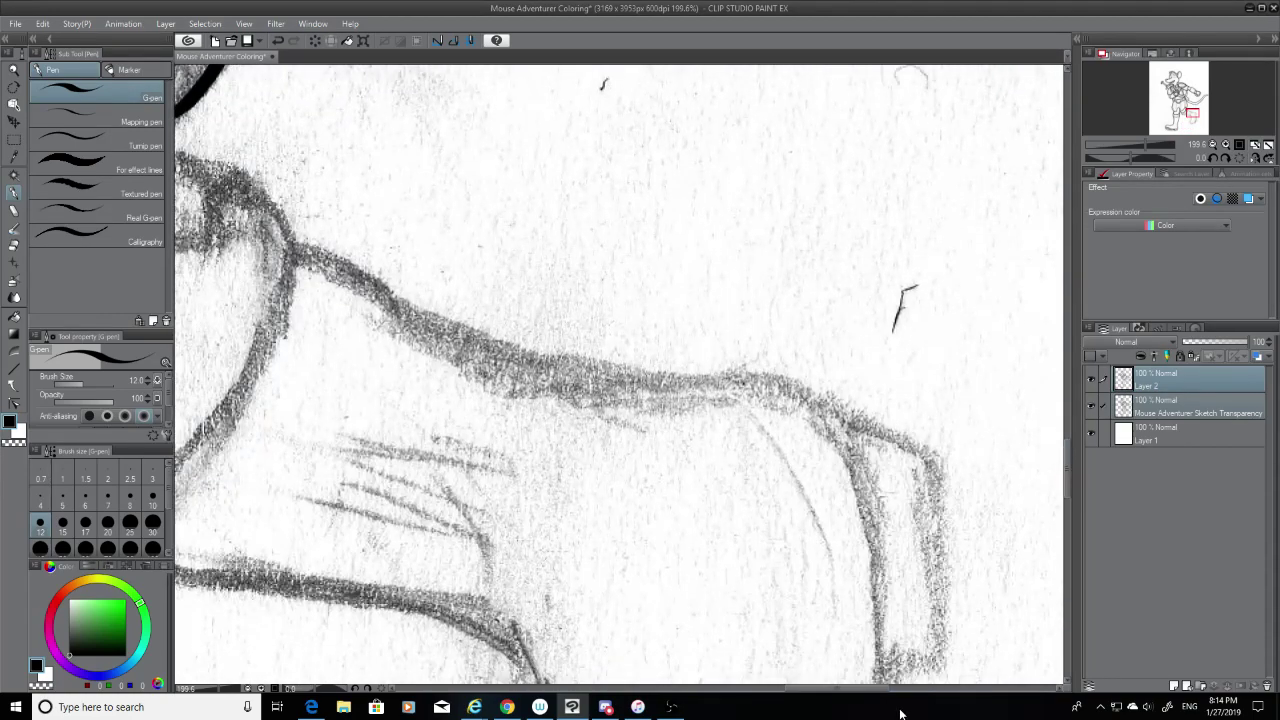
{"action": "left_click_drag", "start_coordinate": [900, 688], "coordinate": [790, 689]}
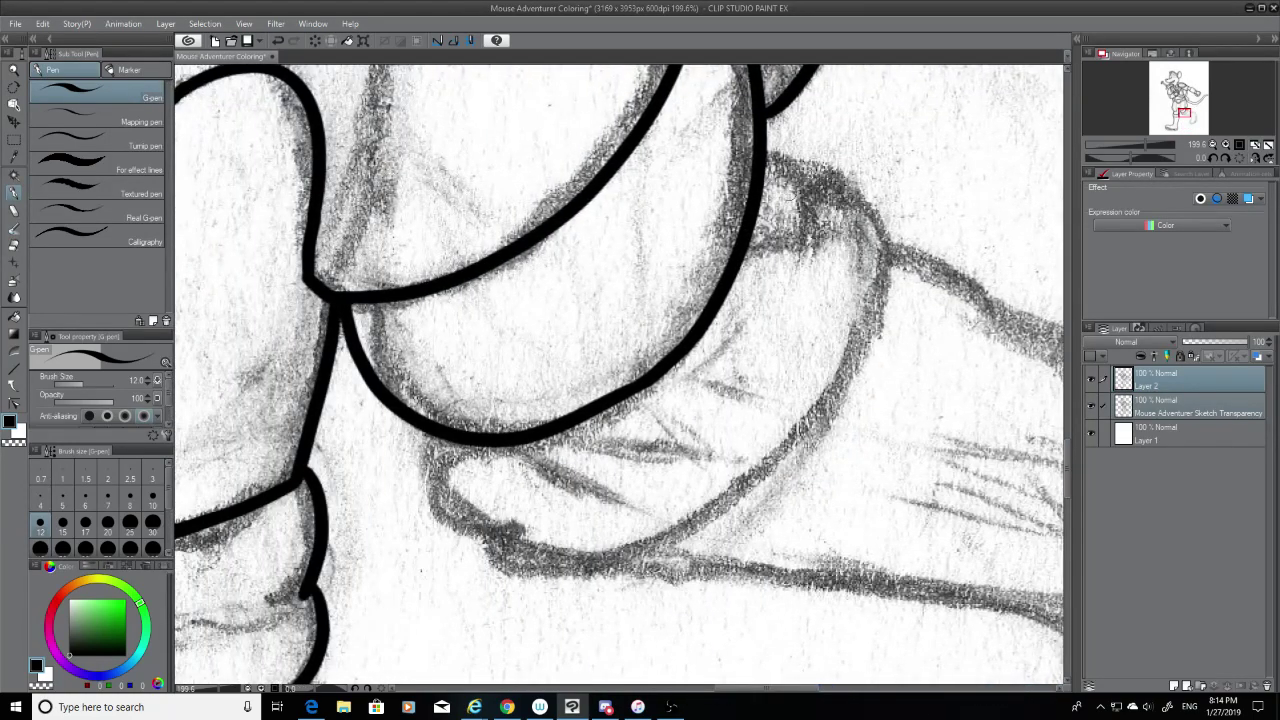
{"action": "mouse_move", "coordinate": [760, 158]}
{"action": "left_mouse_down"}
{"action": "mouse_move", "coordinate": [819, 193]}
{"action": "mouse_move", "coordinate": [872, 378]}
{"action": "left_mouse_up"}
{"action": "key", "text": "ctrl+z"}
{"action": "mouse_move", "coordinate": [821, 195]}
{"action": "left_mouse_down"}
{"action": "mouse_move", "coordinate": [785, 455]}
{"action": "mouse_move", "coordinate": [514, 582]}
{"action": "left_mouse_up"}
{"action": "key", "text": "ctrl+z"}
Step: Ink the lower edge of the raised leg's cuff from its outer curve down to the small hooked fold at its far end
{"action": "mouse_move", "coordinate": [806, 434]}
{"action": "left_mouse_down"}
{"action": "mouse_move", "coordinate": [798, 449]}
{"action": "mouse_move", "coordinate": [494, 546]}
{"action": "left_mouse_up"}
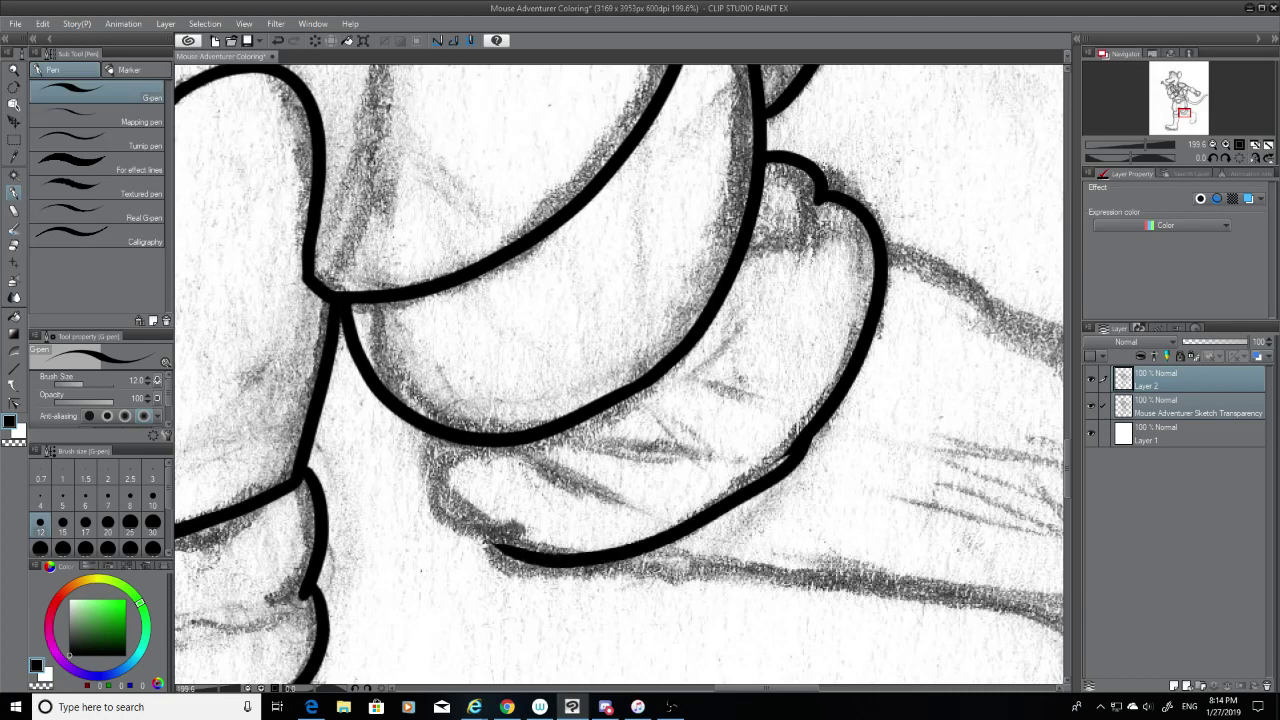
{"action": "key", "text": "ctrl+z"}
{"action": "mouse_move", "coordinate": [806, 434]}
{"action": "left_mouse_down"}
{"action": "mouse_move", "coordinate": [546, 568]}
{"action": "mouse_move", "coordinate": [486, 550]}
{"action": "mouse_move", "coordinate": [513, 567]}
{"action": "mouse_move", "coordinate": [506, 524]}
{"action": "left_mouse_up"}
{"action": "left_click", "coordinate": [14, 245]}
{"action": "left_click", "coordinate": [14, 195]}
{"action": "key", "text": "ctrl+z"}
{"action": "key", "text": "ctrl+z"}
Step: Ink the short curve closing the cuff between the trouser edge and the hooked fold, and check it with the sketch layer hidden
{"action": "left_click_drag", "start_coordinate": [441, 439], "coordinate": [488, 544]}
{"action": "key", "text": "ctrl+z"}
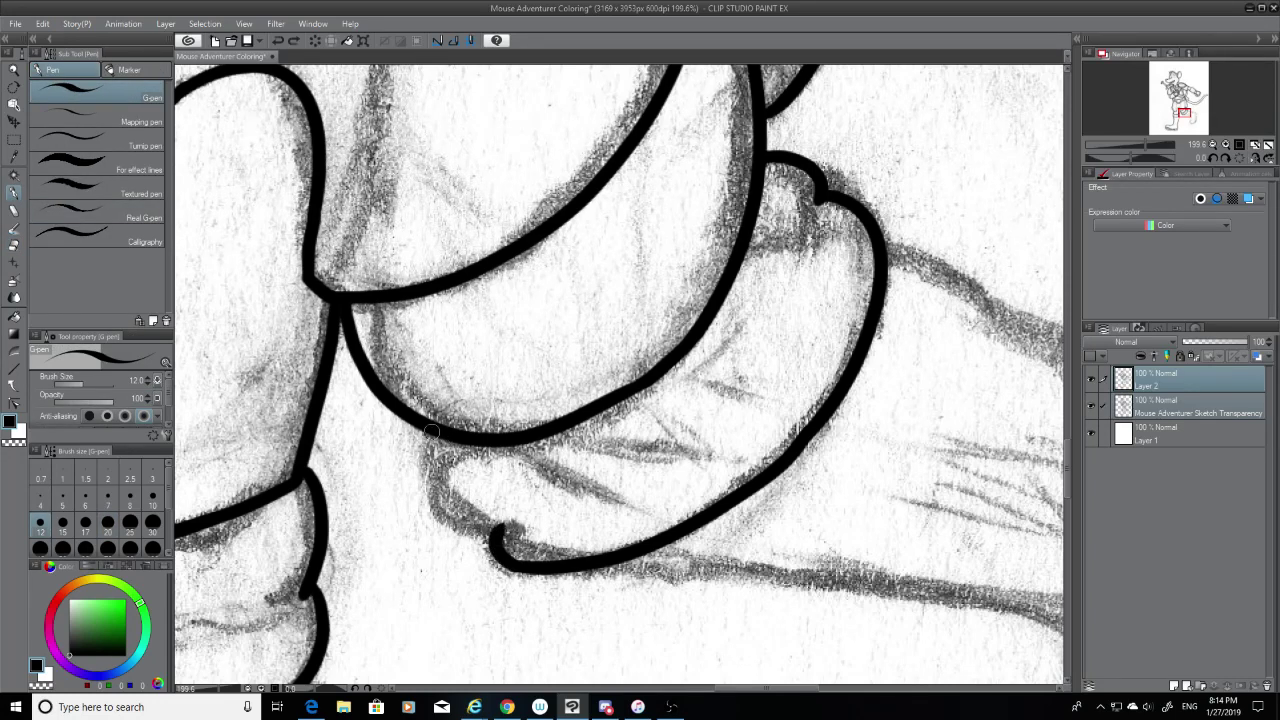
{"action": "mouse_move", "coordinate": [432, 430]}
{"action": "left_mouse_down"}
{"action": "mouse_move", "coordinate": [505, 538]}
{"action": "mouse_move", "coordinate": [516, 520]}
{"action": "left_mouse_up"}
{"action": "key", "text": "ctrl+z"}
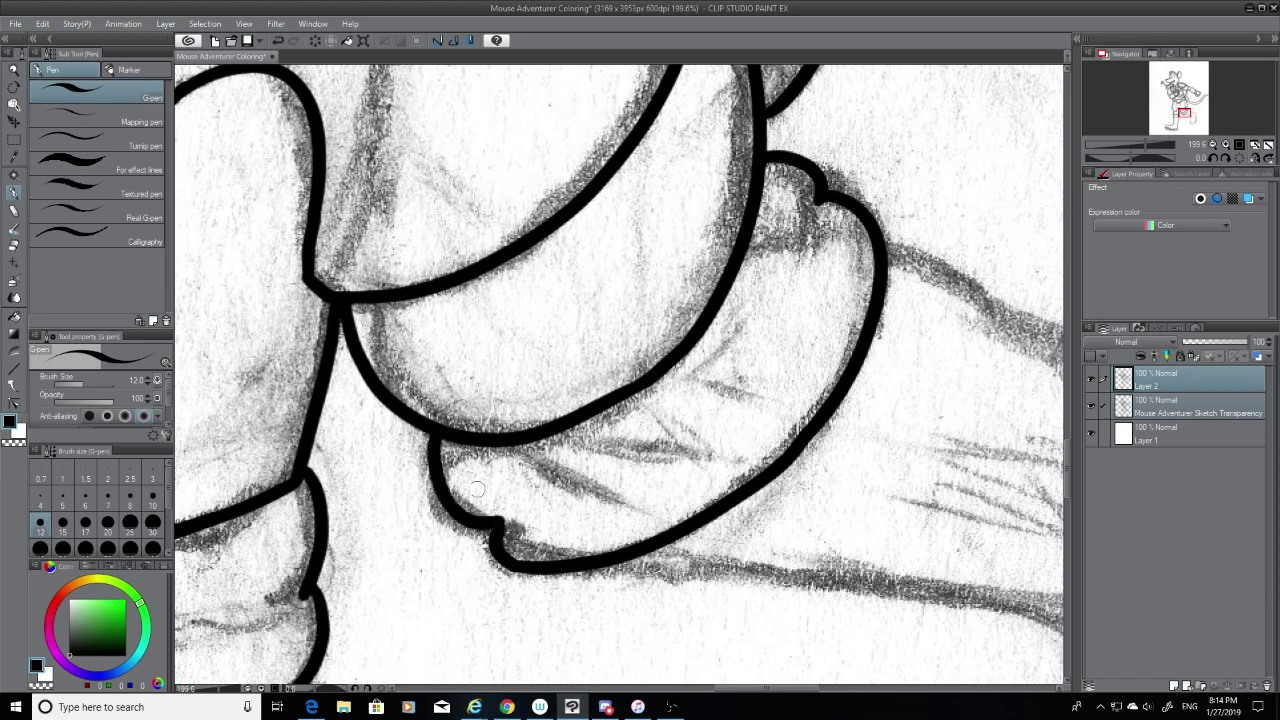
{"action": "left_click", "coordinate": [1091, 406]}
{"action": "left_click_drag", "start_coordinate": [510, 566], "coordinate": [549, 563]}
{"action": "key", "text": "ctrl+z"}
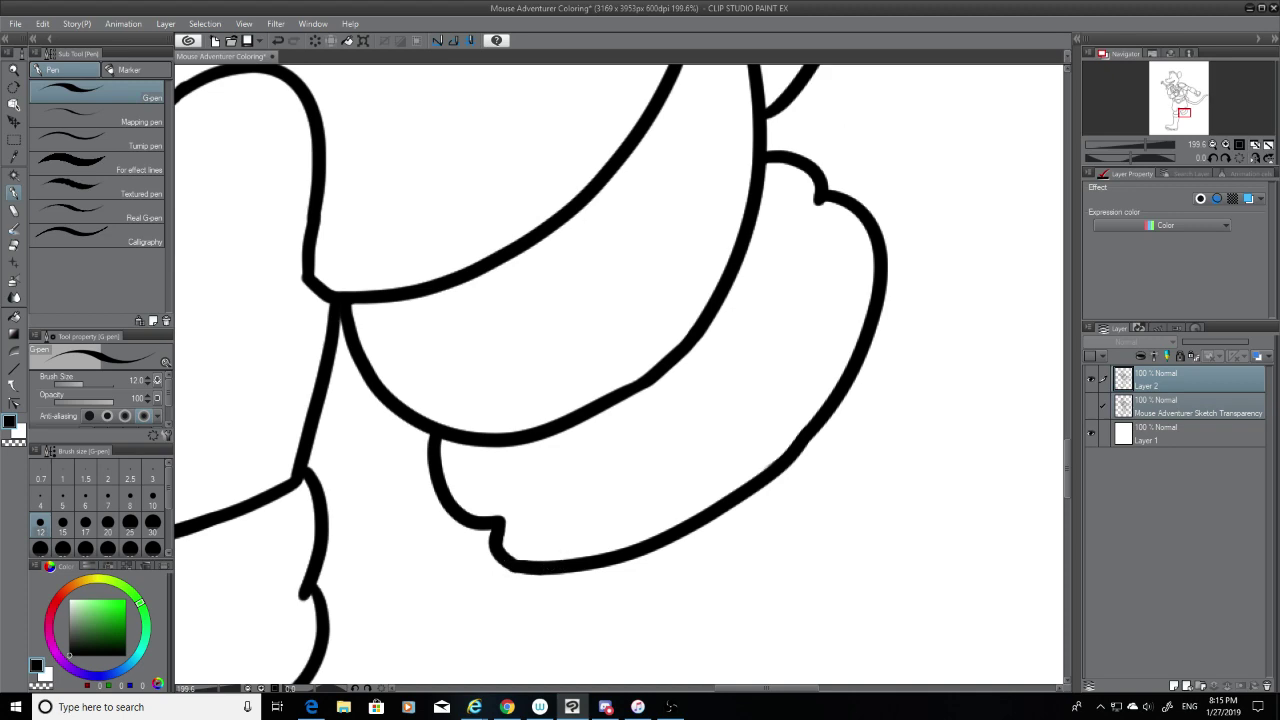
{"action": "left_click", "coordinate": [1091, 406]}
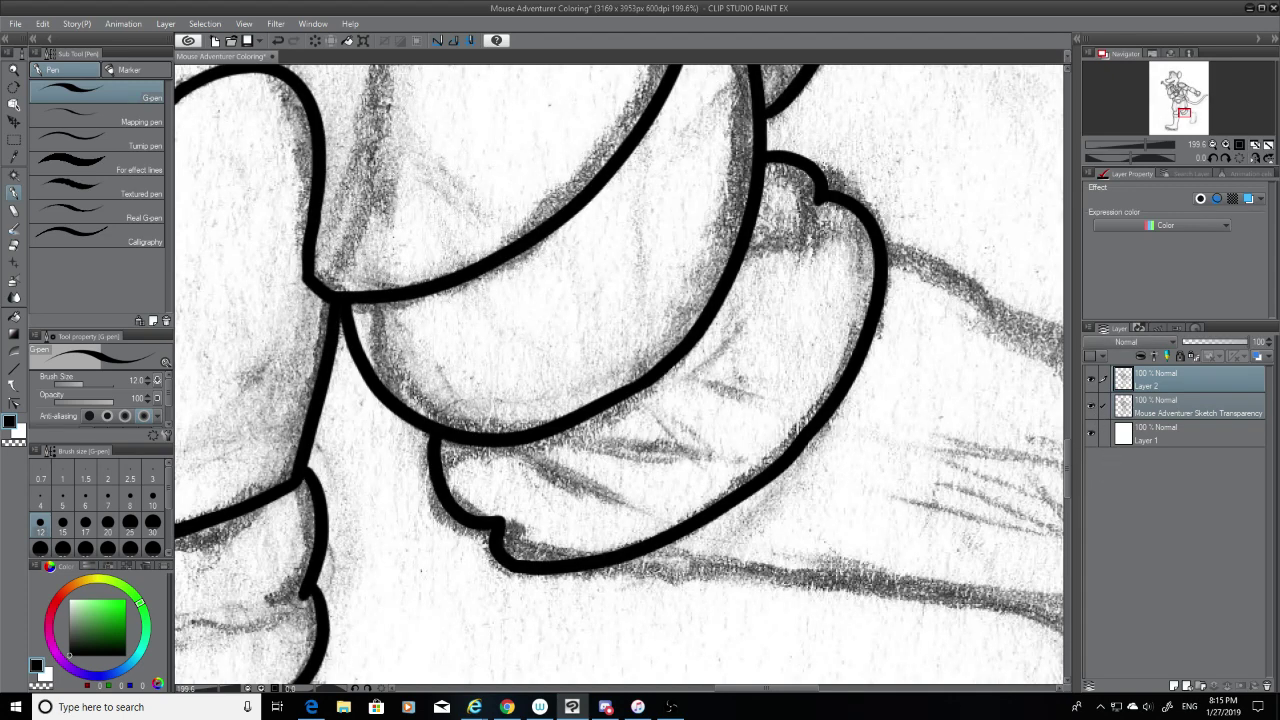
Step: Ink the upper edge of the raised lower leg from the trouser cuff to the start of the heel with the G-pen
{"action": "left_click_drag", "start_coordinate": [782, 678], "coordinate": [826, 681]}
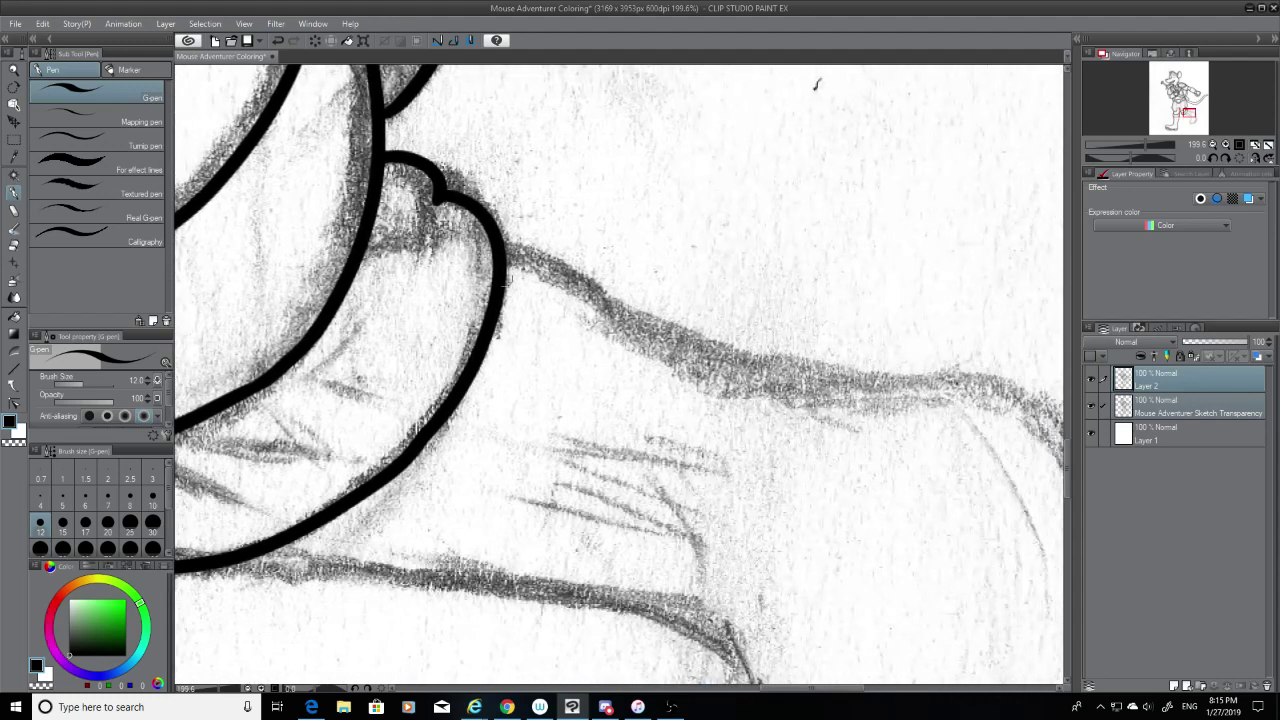
{"action": "left_click_drag", "start_coordinate": [505, 250], "coordinate": [1000, 392]}
{"action": "key", "text": "ctrl+z"}
{"action": "left_click_drag", "start_coordinate": [505, 248], "coordinate": [1003, 386]}
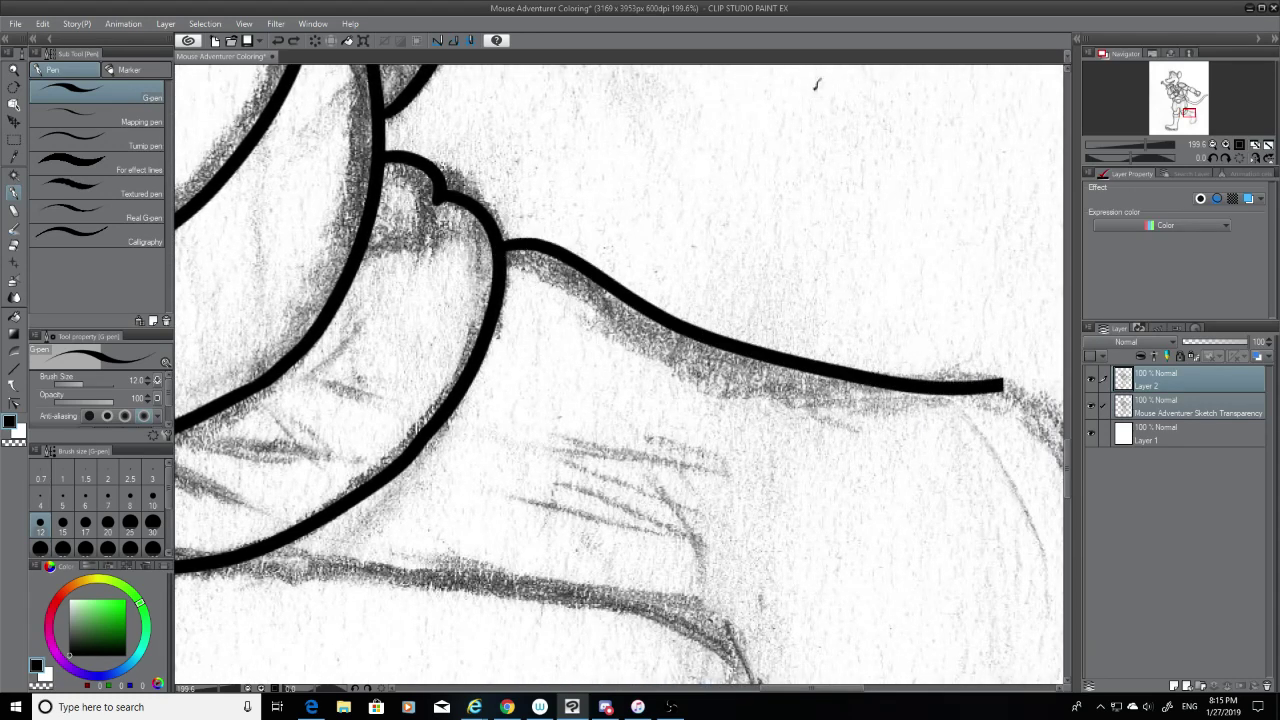
{"action": "key", "text": "ctrl+z"}
{"action": "left_click_drag", "start_coordinate": [498, 247], "coordinate": [1120, 407]}
{"action": "key", "text": "ctrl+z"}
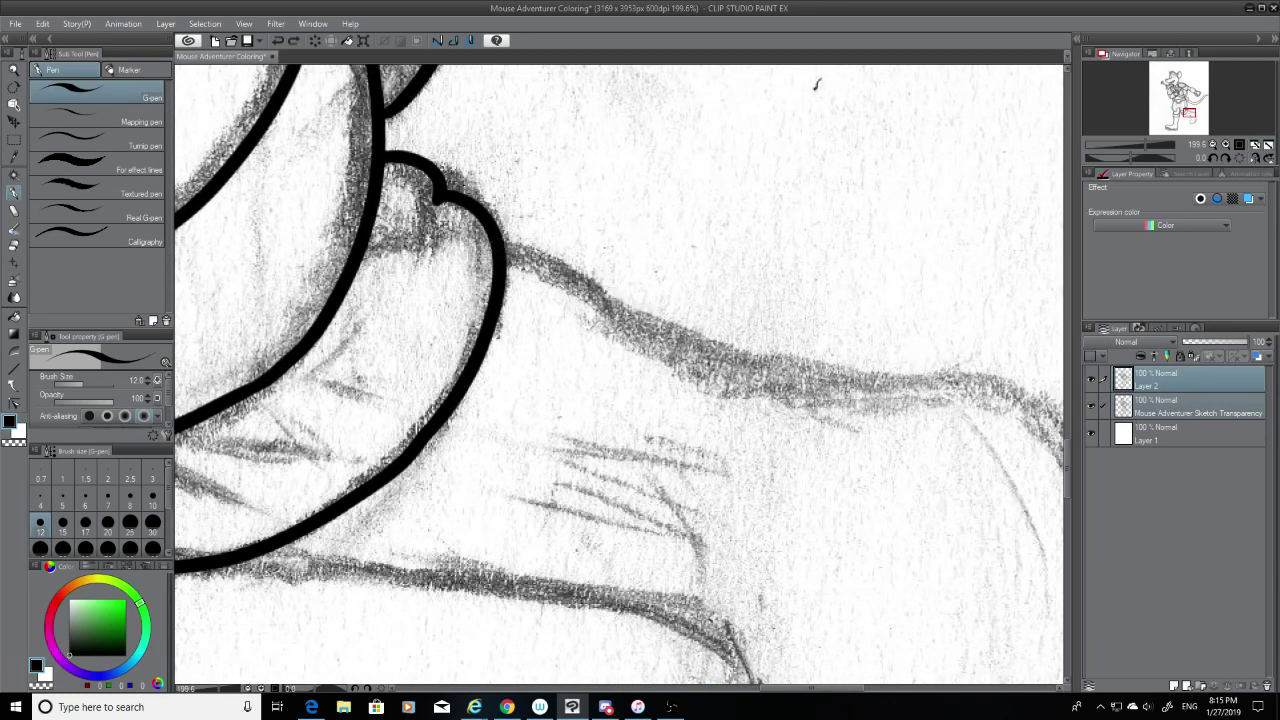
{"action": "left_click_drag", "start_coordinate": [498, 247], "coordinate": [1003, 398]}
{"action": "key", "text": "ctrl+z"}
{"action": "left_click_drag", "start_coordinate": [500, 248], "coordinate": [1005, 396]}
{"action": "key", "text": "ctrl+z"}
{"action": "mouse_move", "coordinate": [500, 248]}
{"action": "left_mouse_down"}
{"action": "mouse_move", "coordinate": [605, 290]}
{"action": "mouse_move", "coordinate": [1055, 382]}
{"action": "left_mouse_up"}
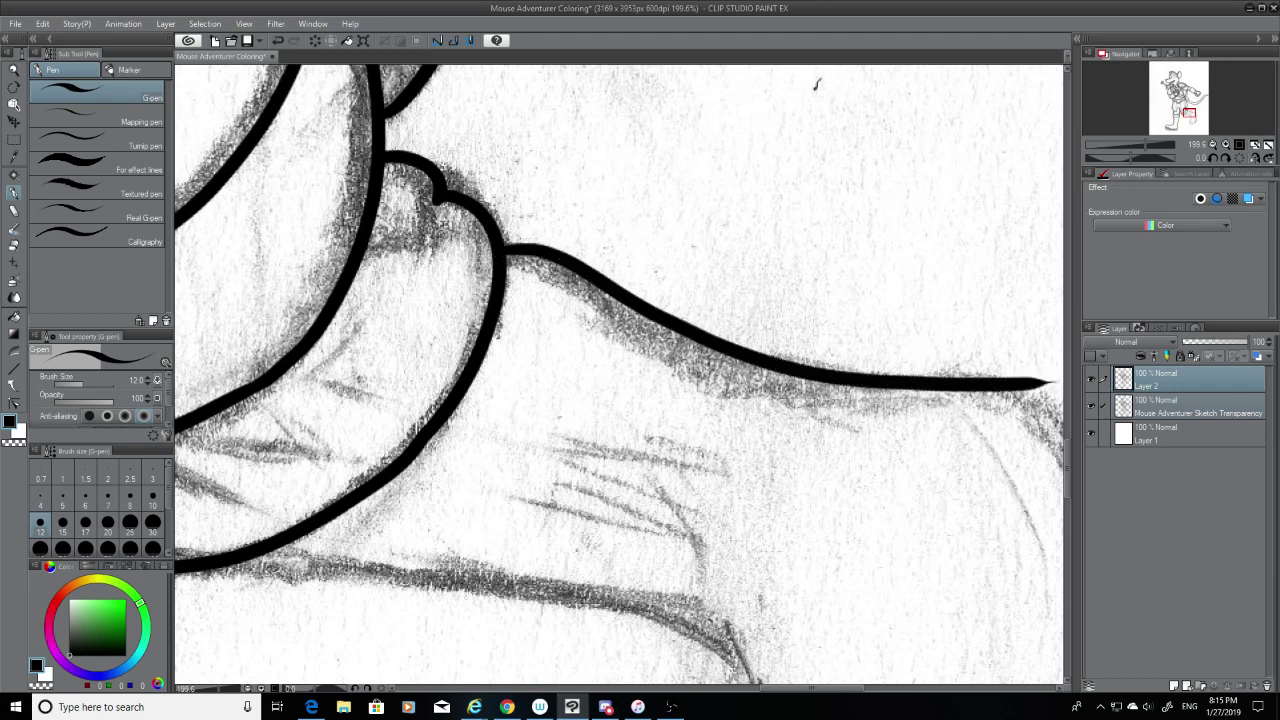
{"action": "left_click_drag", "start_coordinate": [808, 688], "coordinate": [837, 689]}
{"action": "key", "text": "ctrl+z"}
{"action": "mouse_move", "coordinate": [258, 246]}
{"action": "left_mouse_down"}
{"action": "mouse_move", "coordinate": [449, 337]}
{"action": "mouse_move", "coordinate": [765, 395]}
{"action": "mouse_move", "coordinate": [680, 376]}
{"action": "mouse_move", "coordinate": [645, 384]}
{"action": "mouse_move", "coordinate": [818, 434]}
{"action": "left_mouse_up"}
Step: Ink the rounded heel from the end of the leg line downward, and check it with the sketch layer hidden
{"action": "left_click", "coordinate": [14, 244]}
{"action": "left_click", "coordinate": [14, 192]}
{"action": "left_click_drag", "start_coordinate": [773, 397], "coordinate": [836, 478]}
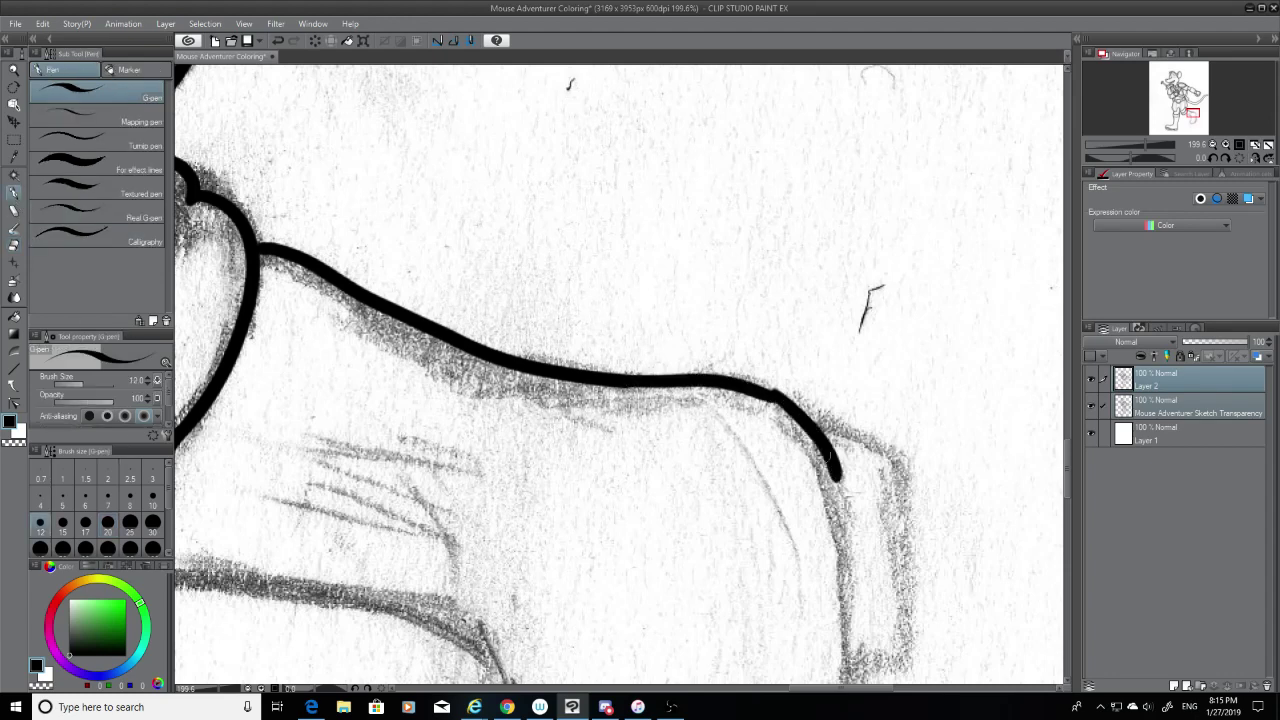
{"action": "key", "text": "ctrl+z"}
{"action": "left_click_drag", "start_coordinate": [775, 397], "coordinate": [834, 538]}
{"action": "key", "text": "ctrl+z"}
{"action": "left_click_drag", "start_coordinate": [773, 397], "coordinate": [848, 592]}
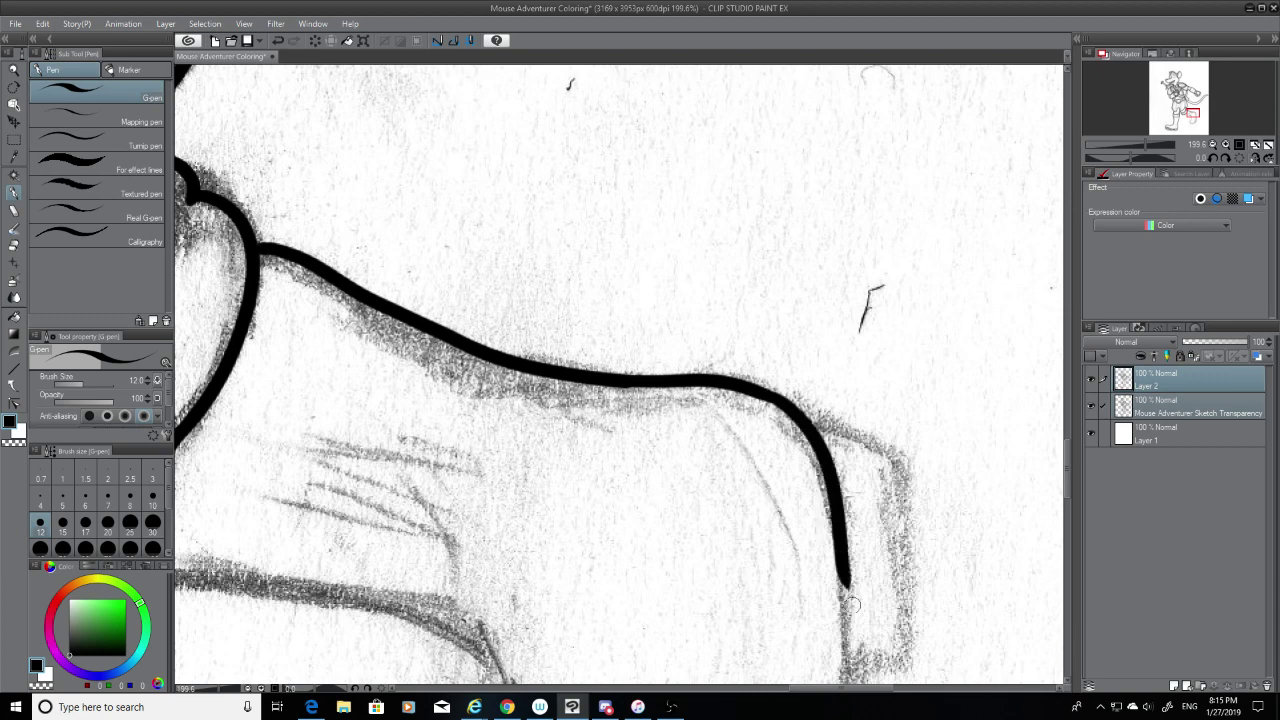
{"action": "left_click", "coordinate": [1091, 407]}
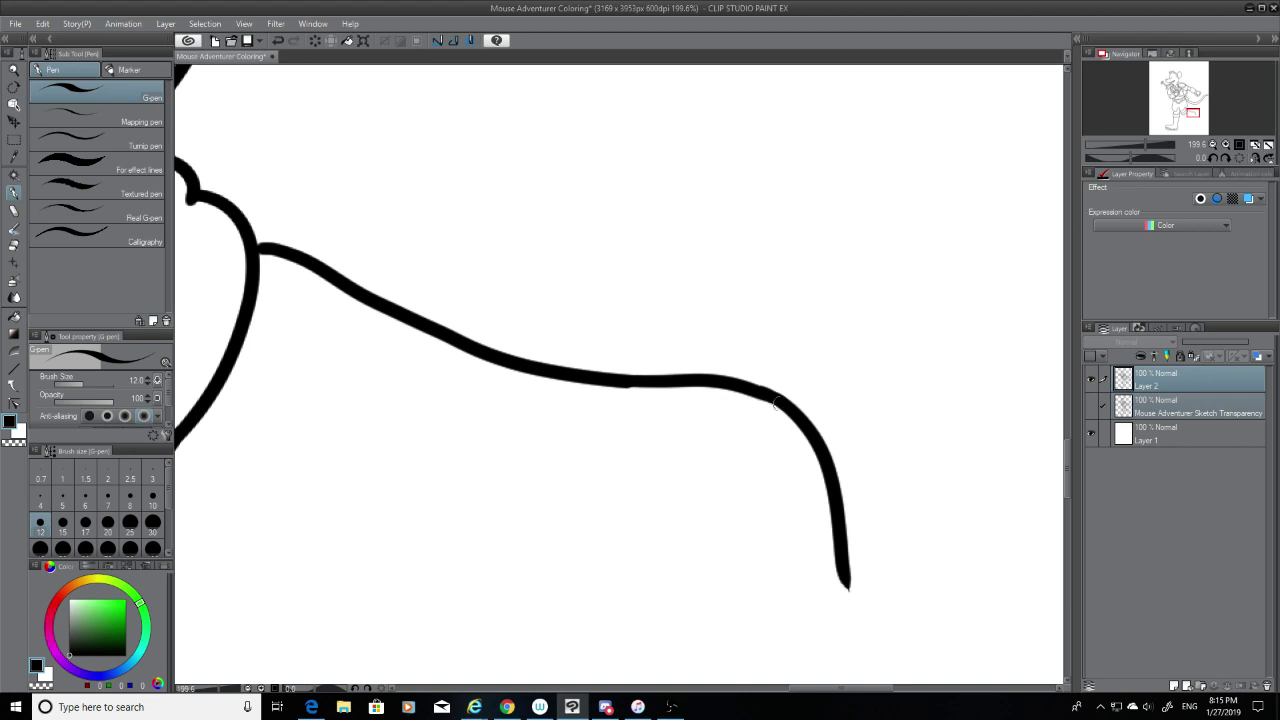
{"action": "left_click", "coordinate": [1092, 408]}
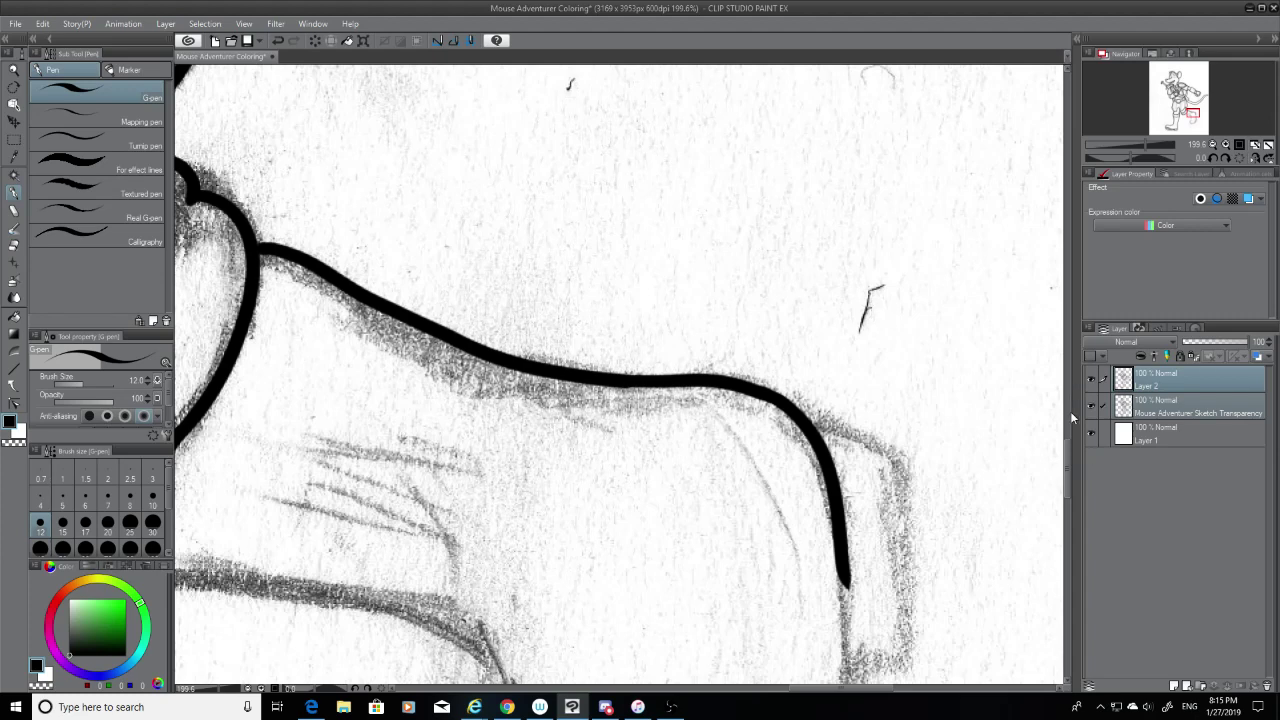
Step: Ink the long sole edge of the raised foot from the heel curve down toward the toe
{"action": "scroll", "coordinate": [1070, 480], "scroll_direction": "down", "scroll_amount": 5}
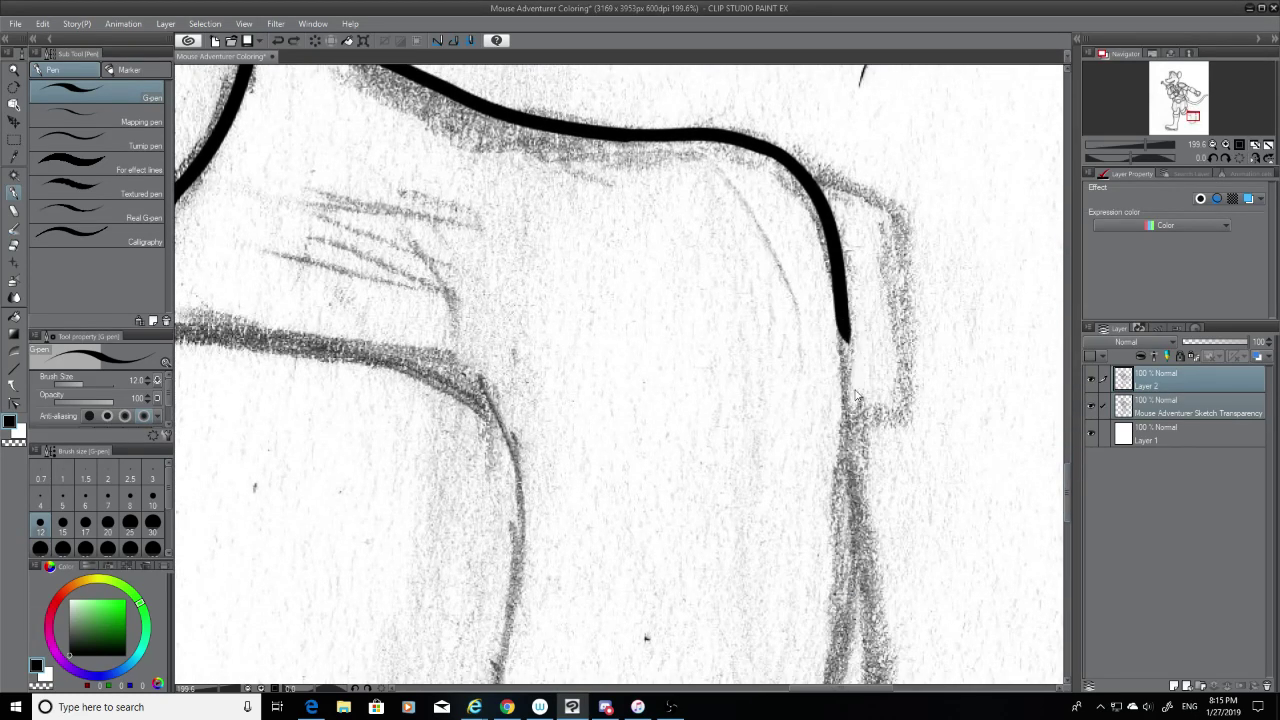
{"action": "left_click_drag", "start_coordinate": [846, 330], "coordinate": [840, 684]}
{"action": "key", "text": "ctrl+z"}
{"action": "left_click_drag", "start_coordinate": [845, 336], "coordinate": [820, 684]}
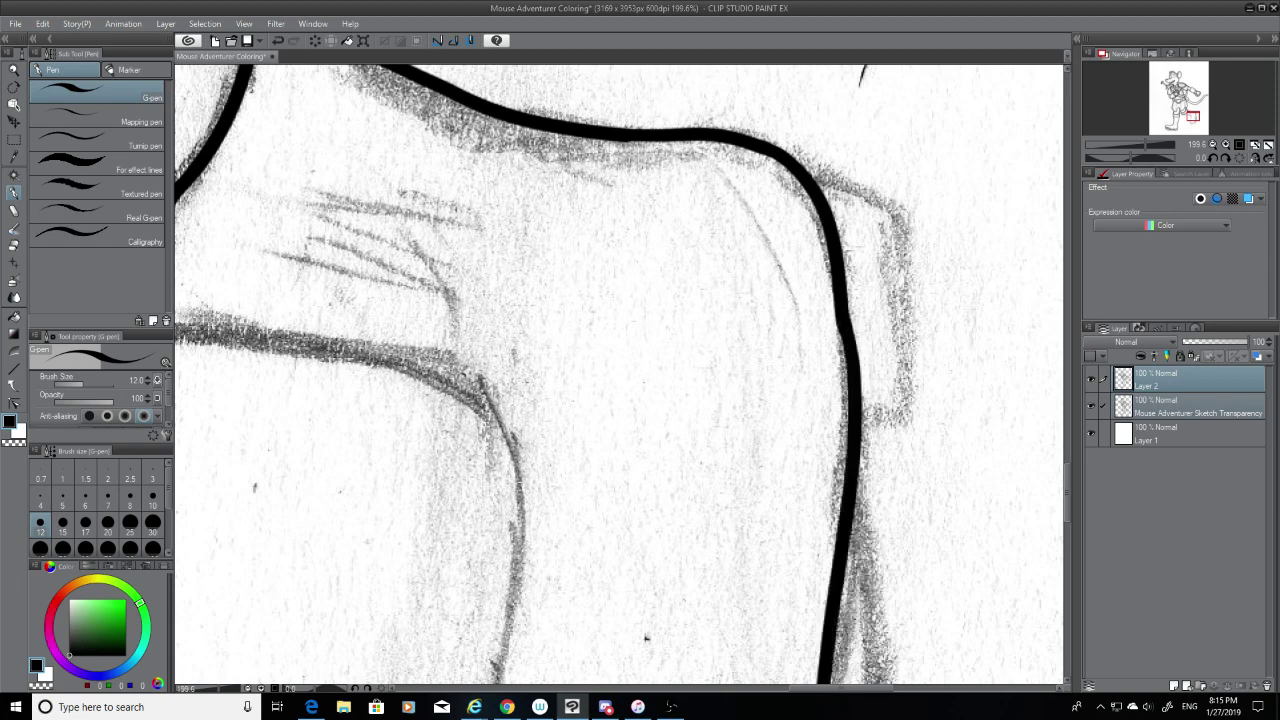
{"action": "key", "text": "ctrl+z"}
{"action": "left_click_drag", "start_coordinate": [845, 336], "coordinate": [826, 684]}
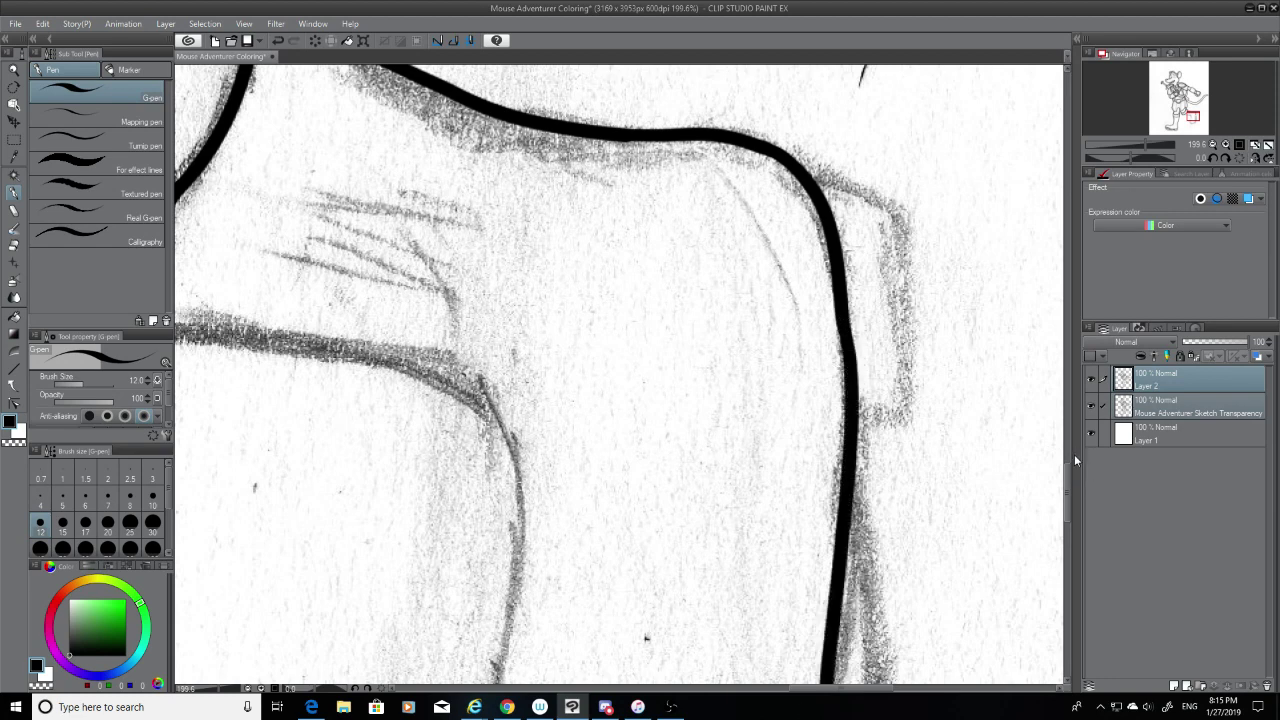
{"action": "scroll", "coordinate": [1066, 494], "scroll_direction": "down", "scroll_amount": 3}
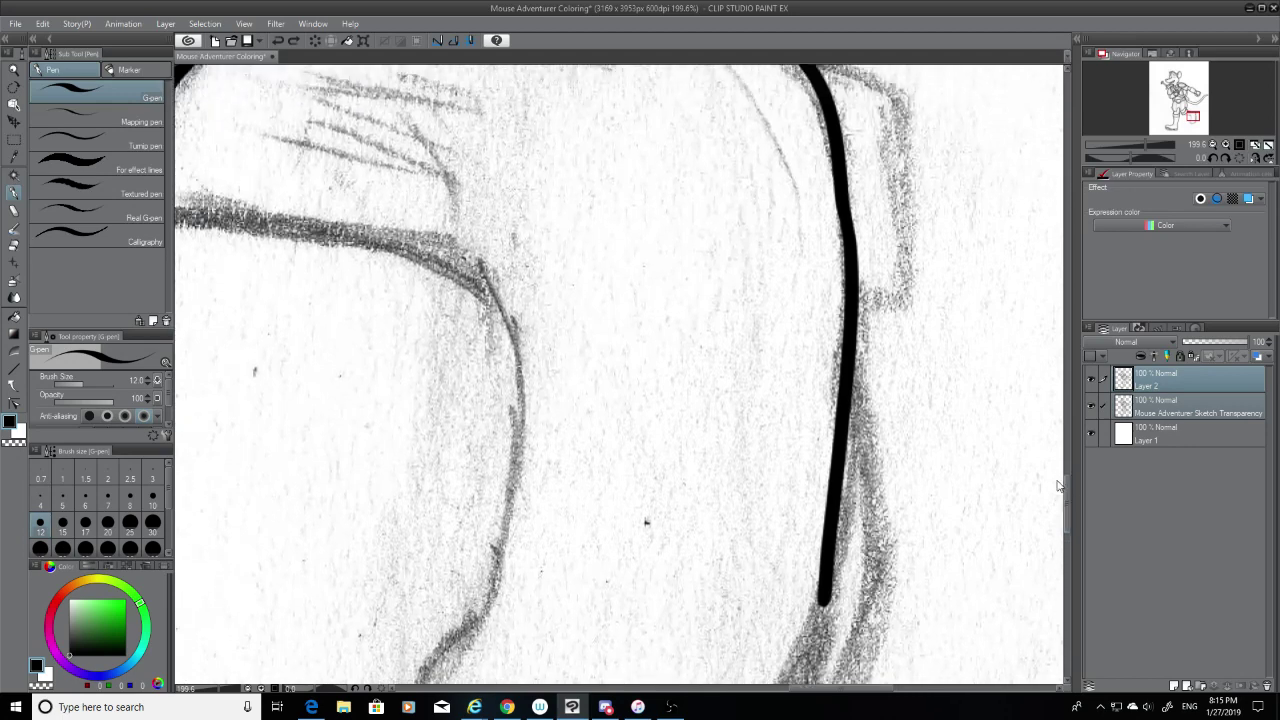
{"action": "key", "text": "ctrl+z"}
{"action": "mouse_move", "coordinate": [836, 232]}
{"action": "left_mouse_down"}
{"action": "mouse_move", "coordinate": [850, 428]}
{"action": "mouse_move", "coordinate": [812, 632]}
{"action": "left_mouse_up"}
{"action": "key", "text": "ctrl+z"}
{"action": "mouse_move", "coordinate": [843, 205]}
{"action": "left_mouse_down"}
{"action": "mouse_move", "coordinate": [852, 296]}
{"action": "mouse_move", "coordinate": [786, 670]}
{"action": "left_mouse_up"}
{"action": "key", "text": "ctrl+z"}
{"action": "left_click_drag", "start_coordinate": [845, 212], "coordinate": [800, 684]}
{"action": "key", "text": "ctrl+z"}
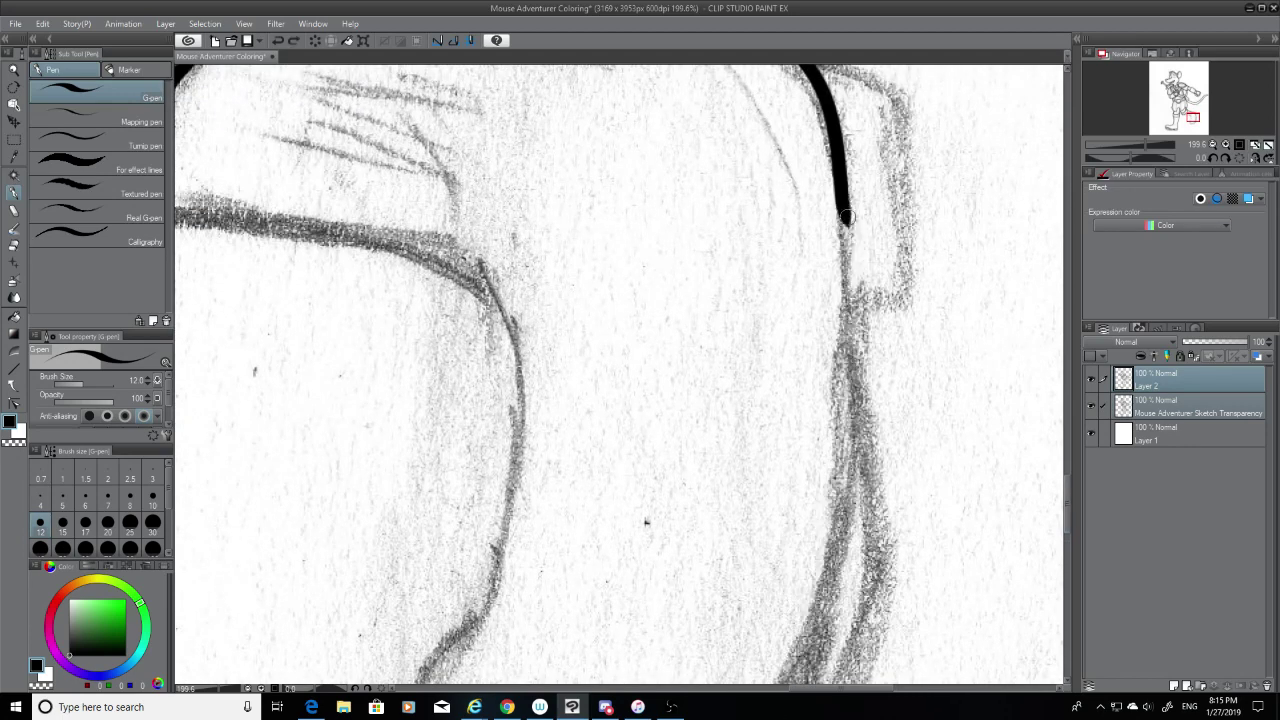
{"action": "left_click_drag", "start_coordinate": [845, 212], "coordinate": [795, 684]}
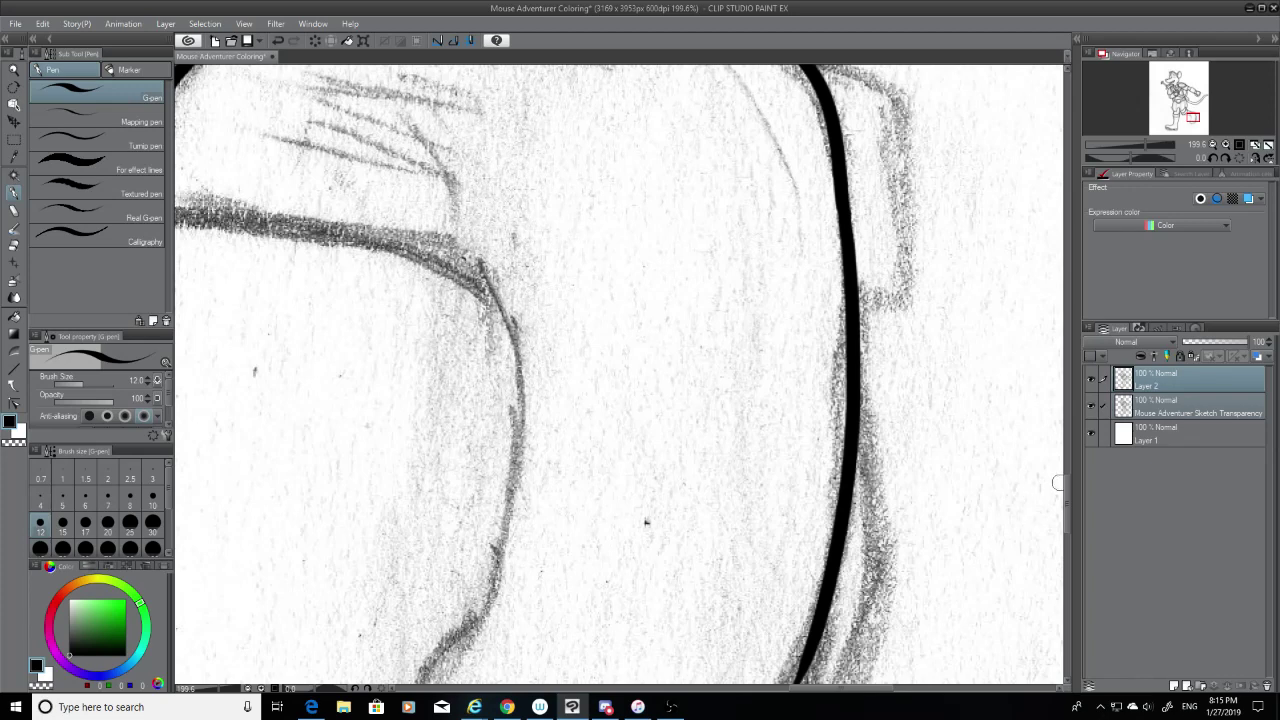
Step: Erase the tapered tip of the sole line and ink its continuation around the underside of the toe
{"action": "scroll", "coordinate": [1058, 483], "scroll_direction": "down", "scroll_amount": 6}
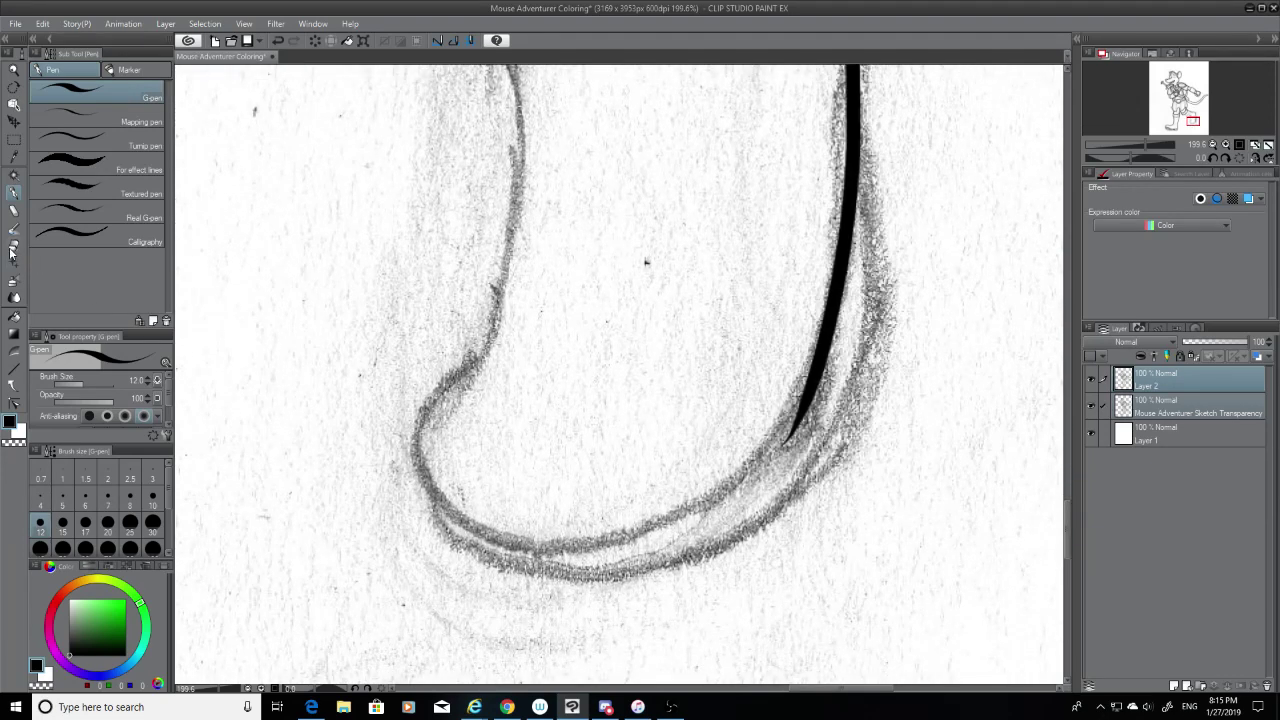
{"action": "left_click", "coordinate": [13, 253]}
{"action": "left_click_drag", "start_coordinate": [788, 440], "coordinate": [830, 358]}
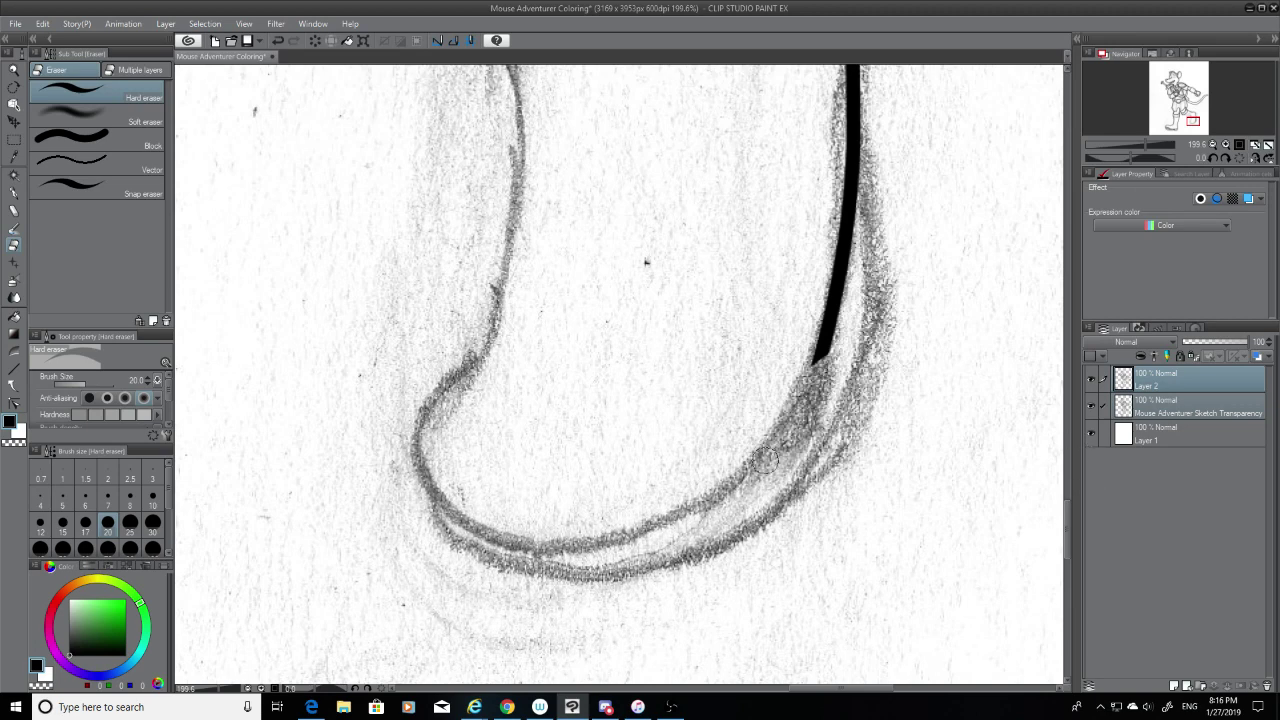
{"action": "left_click", "coordinate": [14, 192]}
{"action": "mouse_move", "coordinate": [478, 345]}
{"action": "left_mouse_down"}
{"action": "mouse_move", "coordinate": [468, 362]}
{"action": "mouse_move", "coordinate": [623, 523]}
{"action": "mouse_move", "coordinate": [692, 510]}
{"action": "mouse_move", "coordinate": [446, 402]}
{"action": "mouse_move", "coordinate": [780, 458]}
{"action": "left_mouse_up"}
{"action": "key", "text": "ctrl+z"}
{"action": "key", "text": "ctrl+z"}
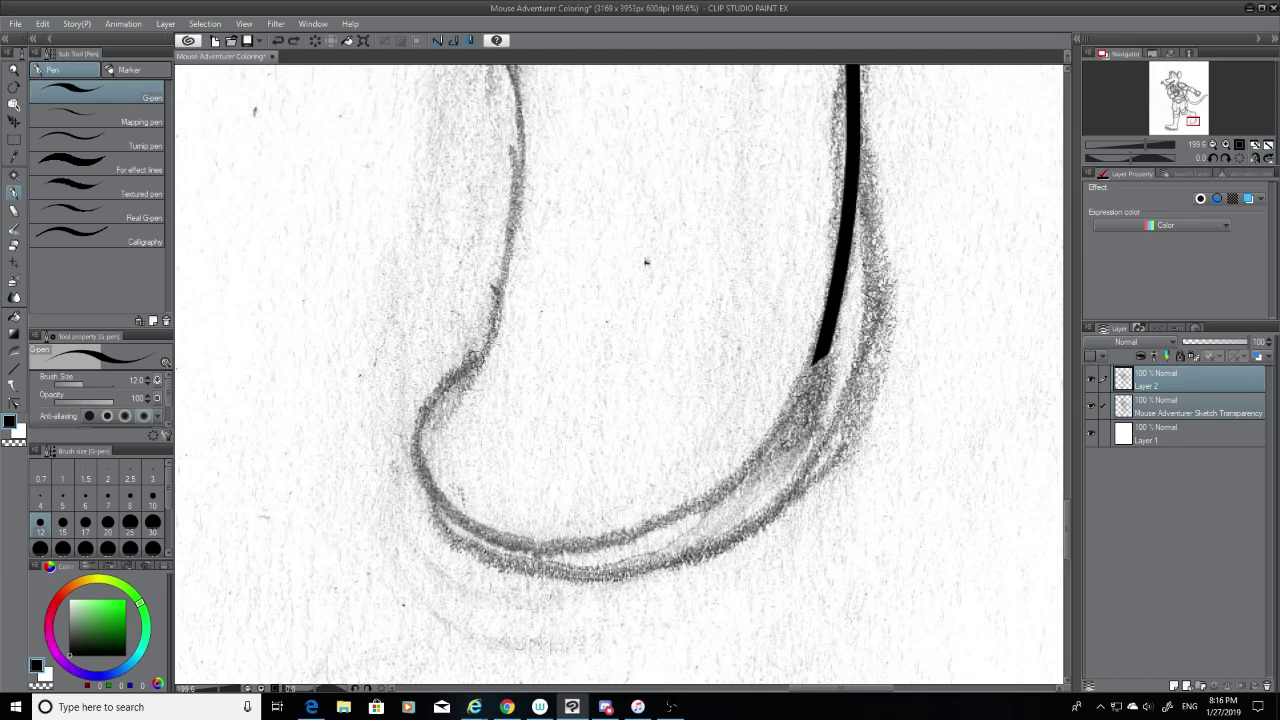
{"action": "mouse_move", "coordinate": [478, 350]}
{"action": "left_mouse_down"}
{"action": "mouse_move", "coordinate": [515, 543]}
{"action": "mouse_move", "coordinate": [820, 432]}
{"action": "left_mouse_up"}
{"action": "key", "text": "ctrl+z"}
{"action": "mouse_move", "coordinate": [832, 345]}
{"action": "left_mouse_down"}
{"action": "mouse_move", "coordinate": [428, 490]}
{"action": "mouse_move", "coordinate": [457, 491]}
{"action": "mouse_move", "coordinate": [430, 496]}
{"action": "mouse_move", "coordinate": [450, 520]}
{"action": "mouse_move", "coordinate": [448, 500]}
{"action": "left_mouse_up"}
{"action": "left_click", "coordinate": [14, 250]}
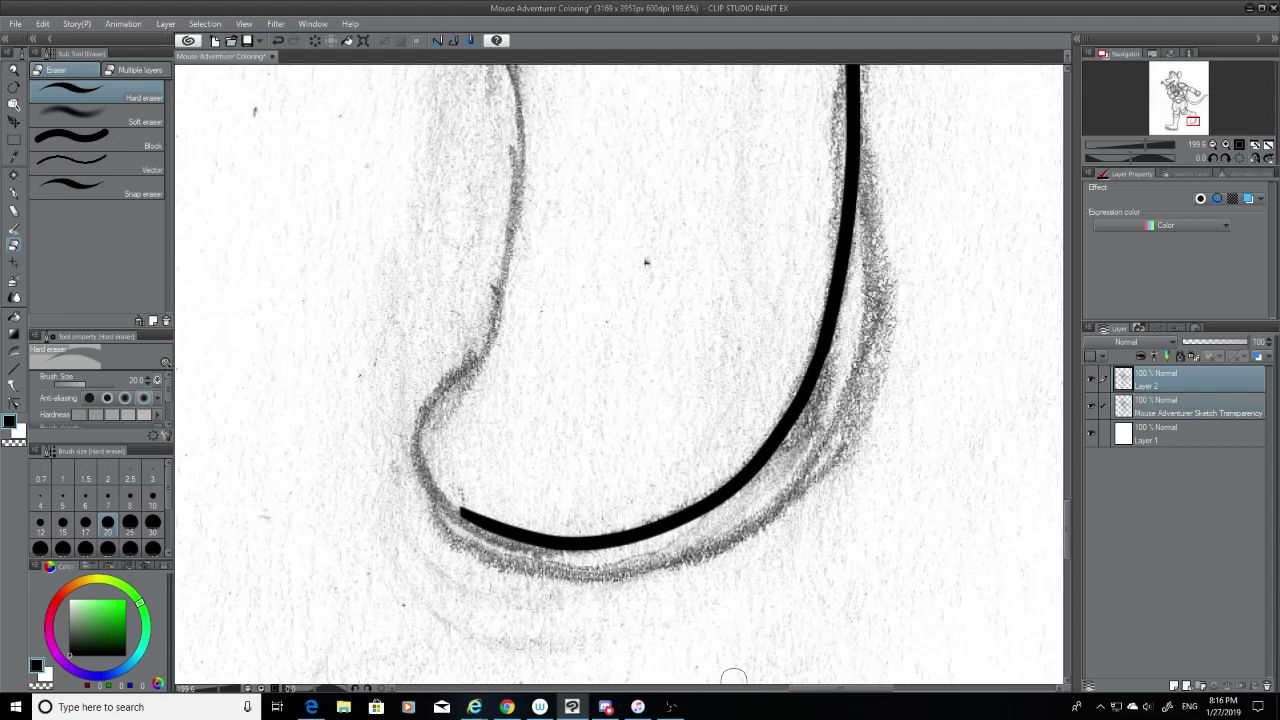
Step: Ink the front line of the raised foot from the ankle down to the bend above the toe
{"action": "left_click_drag", "start_coordinate": [800, 688], "coordinate": [760, 688]}
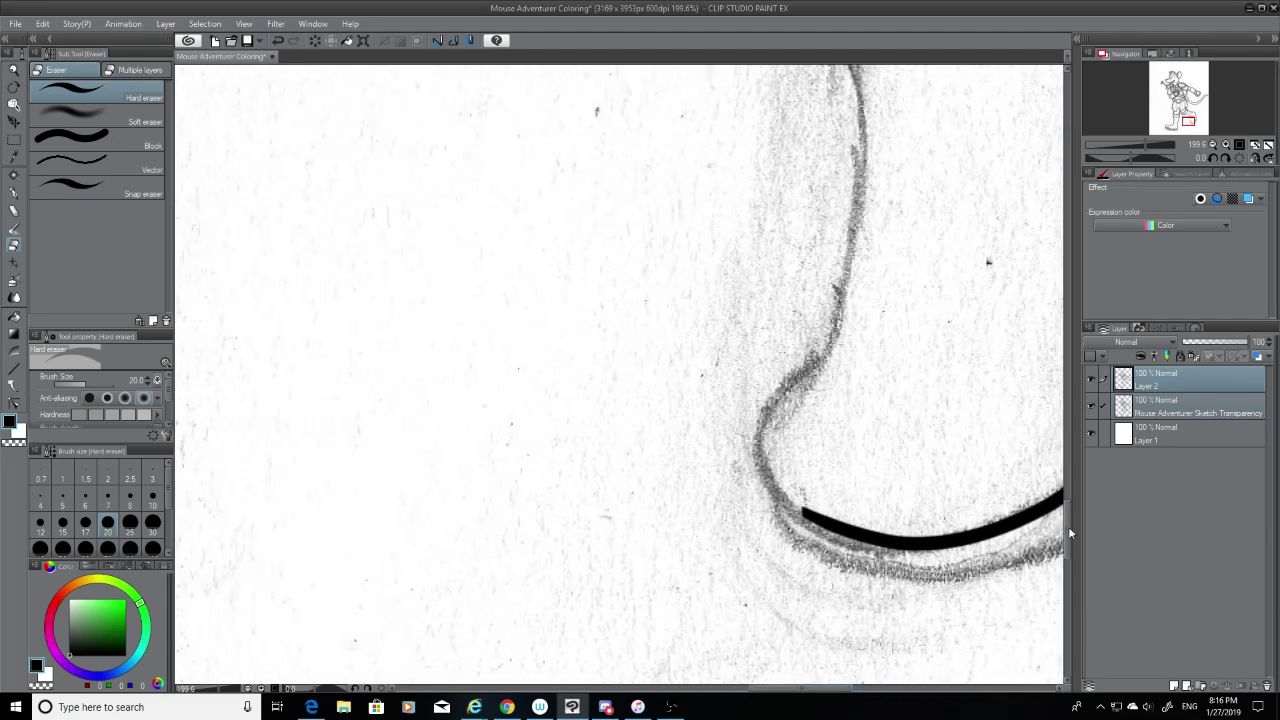
{"action": "left_click_drag", "start_coordinate": [1068, 526], "coordinate": [1066, 514]}
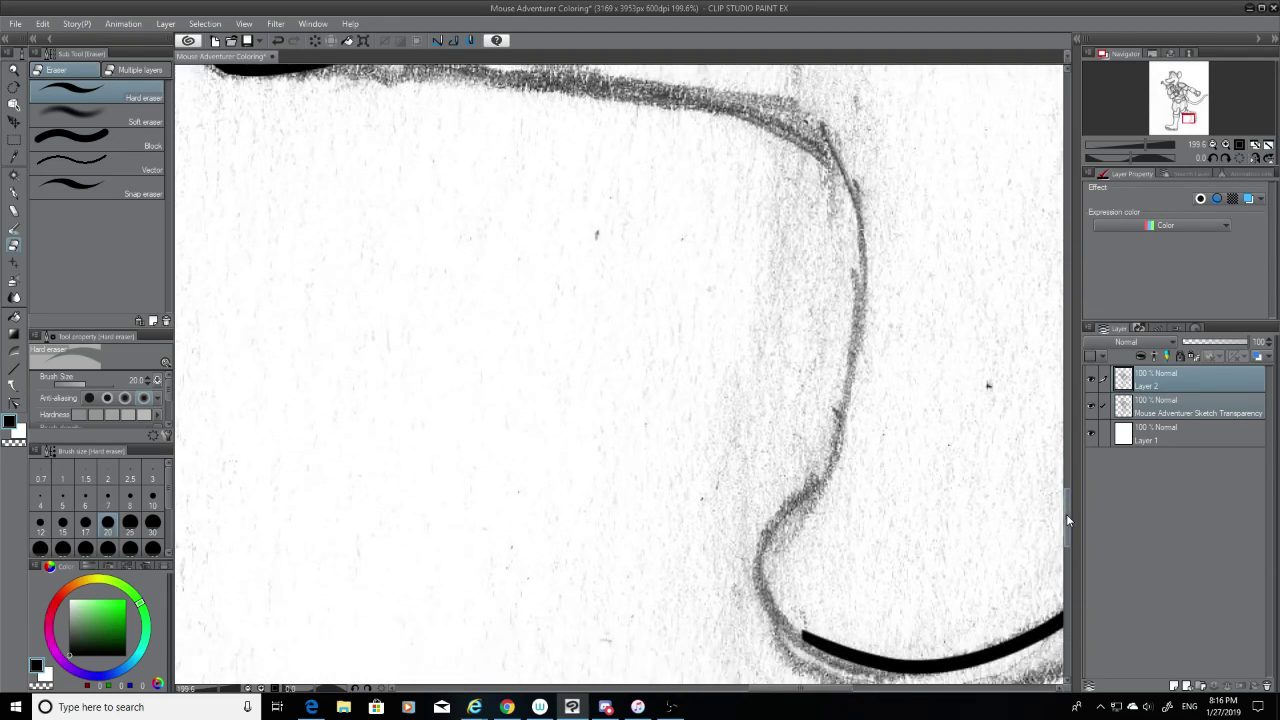
{"action": "left_click", "coordinate": [14, 192]}
{"action": "left_click_drag", "start_coordinate": [826, 142], "coordinate": [764, 548]}
{"action": "key", "text": "ctrl+z"}
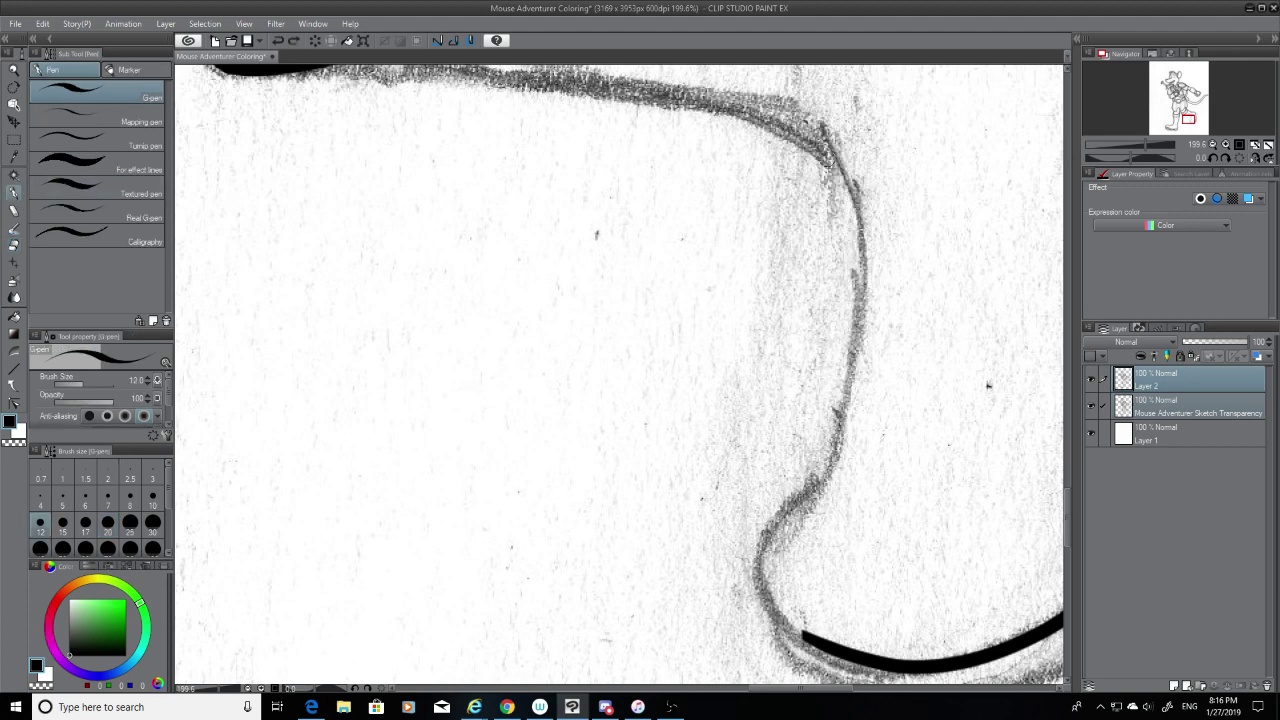
{"action": "left_click_drag", "start_coordinate": [826, 147], "coordinate": [785, 608]}
{"action": "key", "text": "ctrl+z"}
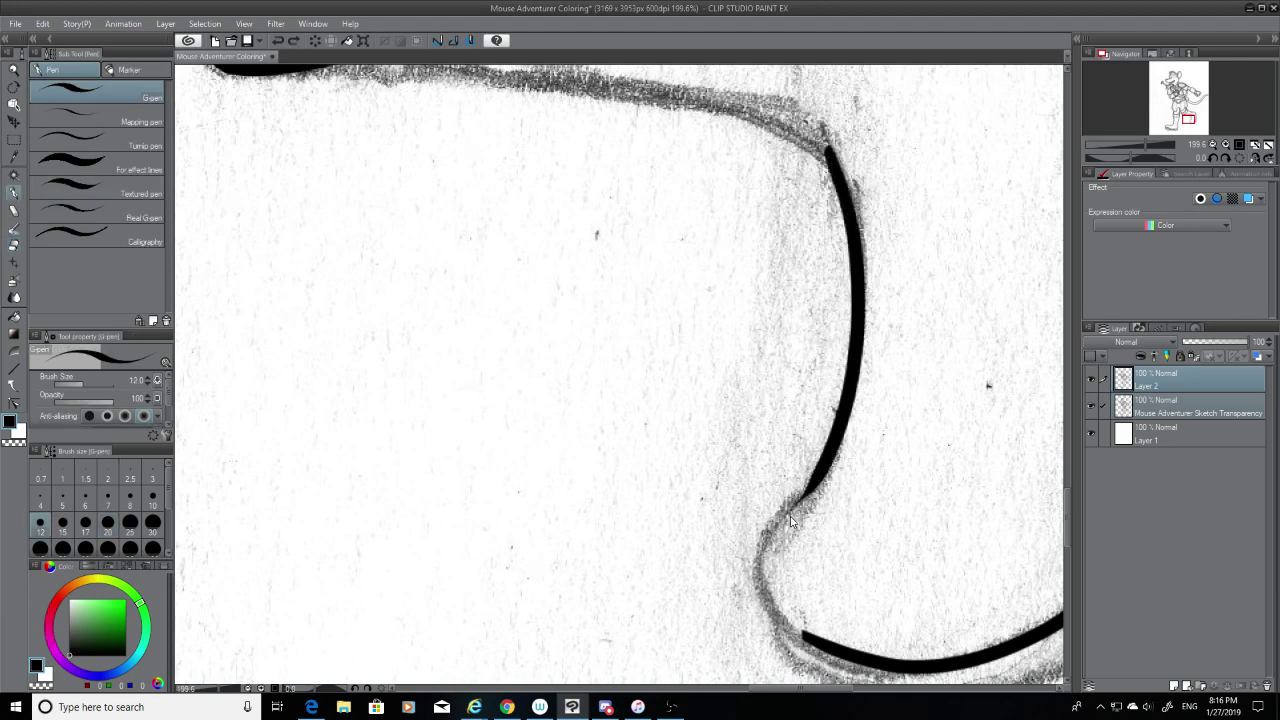
Step: Ink the rounded toe from the bend to the sole line, and check it with the sketch and white layers hidden
{"action": "mouse_move", "coordinate": [820, 473]}
{"action": "left_mouse_down"}
{"action": "mouse_move", "coordinate": [812, 650]}
{"action": "mouse_move", "coordinate": [772, 592]}
{"action": "mouse_move", "coordinate": [785, 528]}
{"action": "left_mouse_up"}
{"action": "key", "text": "ctrl+z"}
{"action": "key", "text": "ctrl+z"}
{"action": "mouse_move", "coordinate": [818, 473]}
{"action": "left_mouse_down"}
{"action": "mouse_move", "coordinate": [761, 599]}
{"action": "mouse_move", "coordinate": [846, 658]}
{"action": "mouse_move", "coordinate": [784, 629]}
{"action": "mouse_move", "coordinate": [850, 664]}
{"action": "left_mouse_up"}
{"action": "key", "text": "ctrl+z"}
{"action": "key", "text": "ctrl+z"}
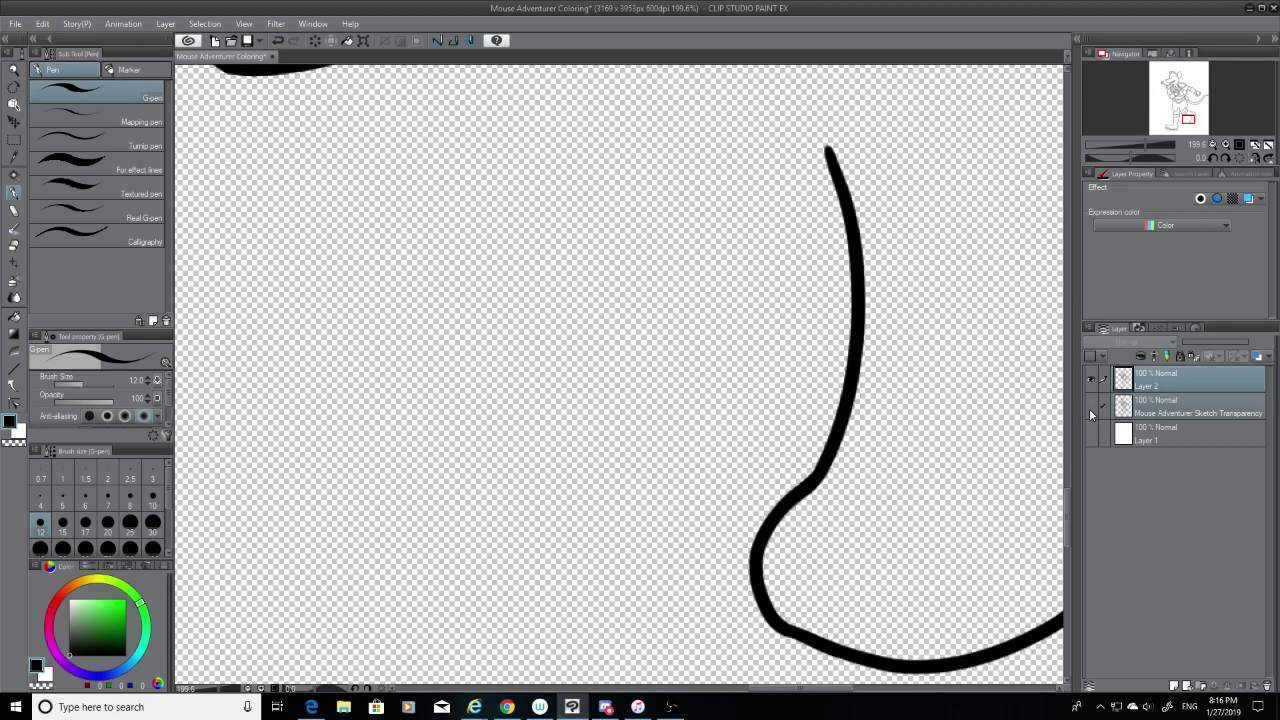
{"action": "left_click", "coordinate": [1090, 408]}
{"action": "left_click", "coordinate": [1089, 436]}
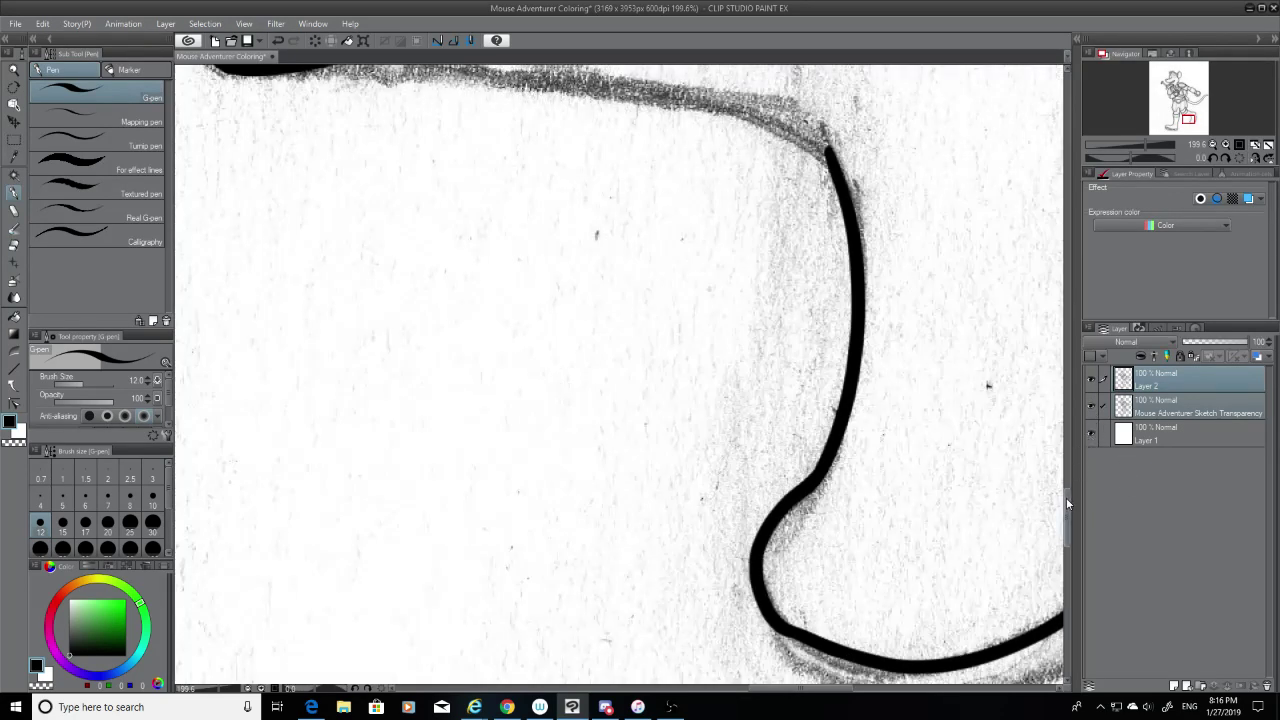
Step: Erase the kinked join between the rounded toe and the sole line, leaving a short gap
{"action": "left_click_drag", "start_coordinate": [1066, 497], "coordinate": [1066, 517]}
{"action": "left_click", "coordinate": [14, 245]}
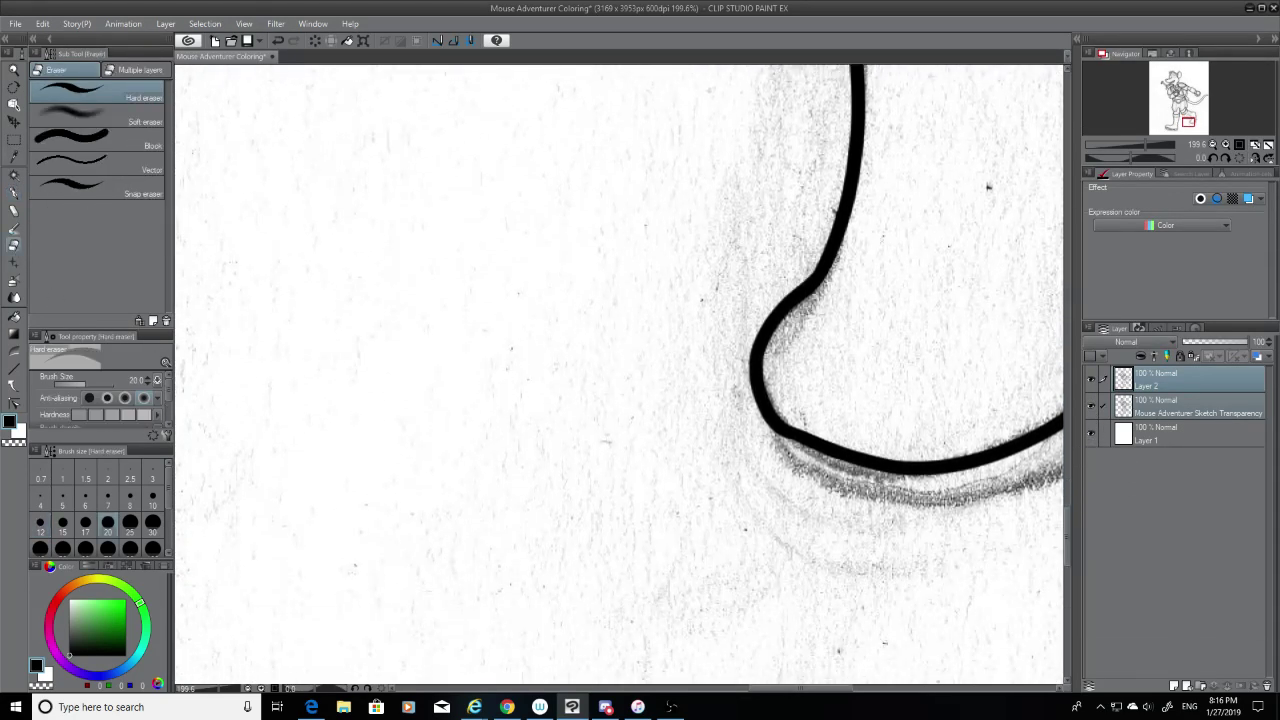
{"action": "mouse_move", "coordinate": [806, 429]}
{"action": "left_mouse_down"}
{"action": "mouse_move", "coordinate": [790, 437]}
{"action": "mouse_move", "coordinate": [808, 420]}
{"action": "mouse_move", "coordinate": [765, 415]}
{"action": "mouse_move", "coordinate": [798, 414]}
{"action": "mouse_move", "coordinate": [720, 383]}
{"action": "mouse_move", "coordinate": [806, 440]}
{"action": "left_mouse_up"}
{"action": "left_click", "coordinate": [14, 193]}
{"action": "key", "text": "ctrl+z"}
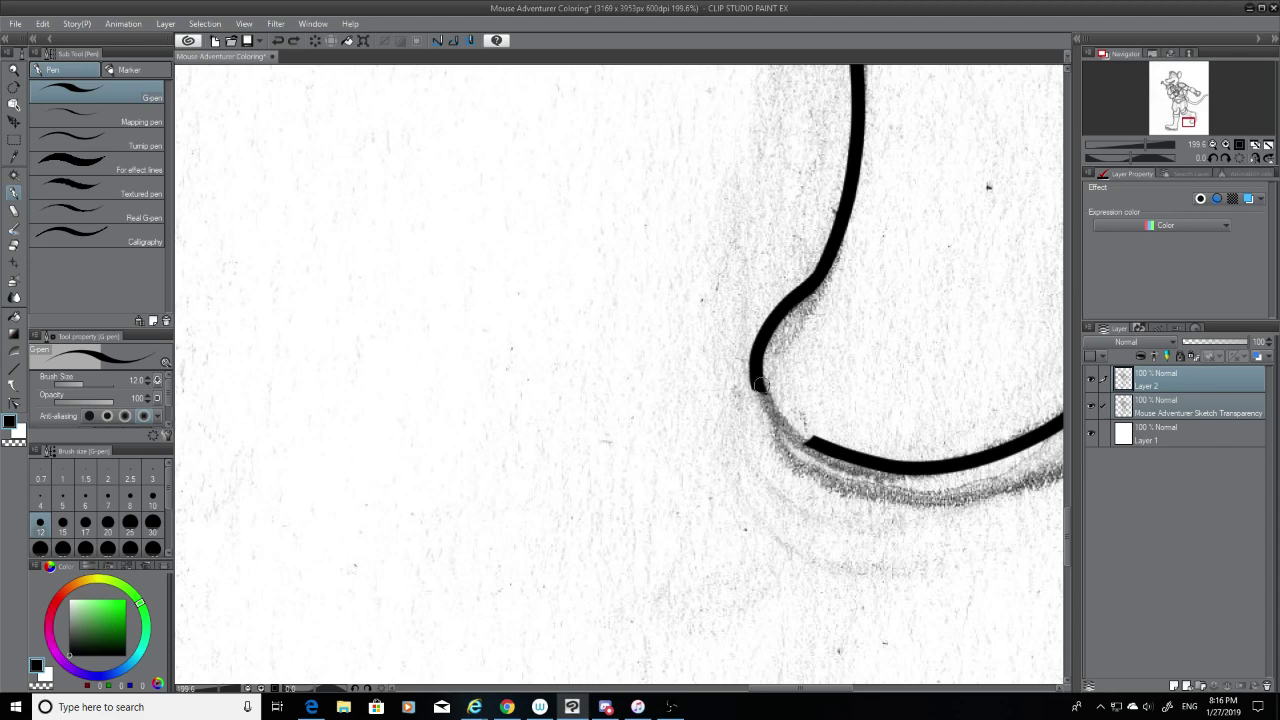
Step: Try to ink a short curve bridging the erased gap between the toe and the sole line
{"action": "left_click_drag", "start_coordinate": [756, 378], "coordinate": [806, 440]}
{"action": "key", "text": "ctrl+z"}
{"action": "left_click_drag", "start_coordinate": [757, 383], "coordinate": [806, 440]}
{"action": "key", "text": "ctrl+z"}
{"action": "key", "text": "ctrl+z"}
{"action": "left_click_drag", "start_coordinate": [756, 381], "coordinate": [808, 440]}
Step: Hide the sketch layer and try repeated short strokes to bridge the gap between the toe and the sole line
{"action": "left_click", "coordinate": [1090, 405]}
{"action": "key", "text": "ctrl+z"}
{"action": "left_click_drag", "start_coordinate": [756, 380], "coordinate": [806, 440]}
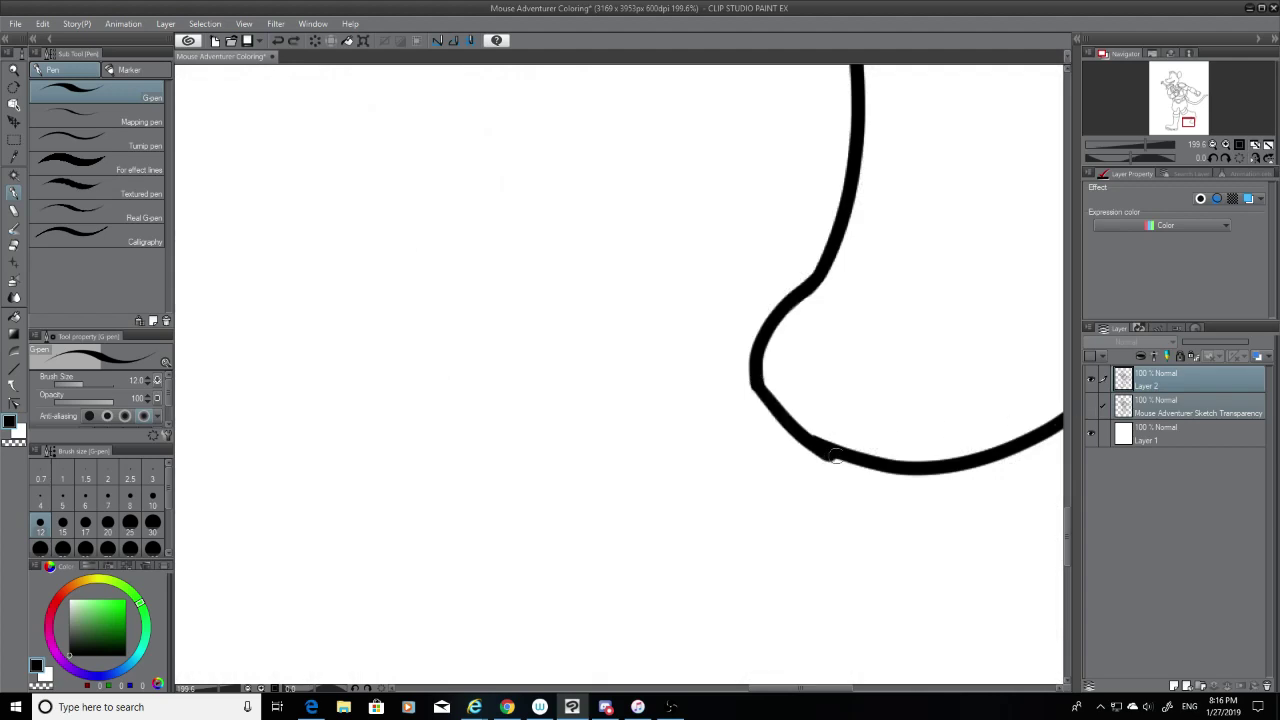
{"action": "key", "text": "ctrl+z"}
{"action": "left_click_drag", "start_coordinate": [757, 383], "coordinate": [808, 441]}
{"action": "key", "text": "ctrl+z"}
{"action": "left_click_drag", "start_coordinate": [756, 380], "coordinate": [808, 441]}
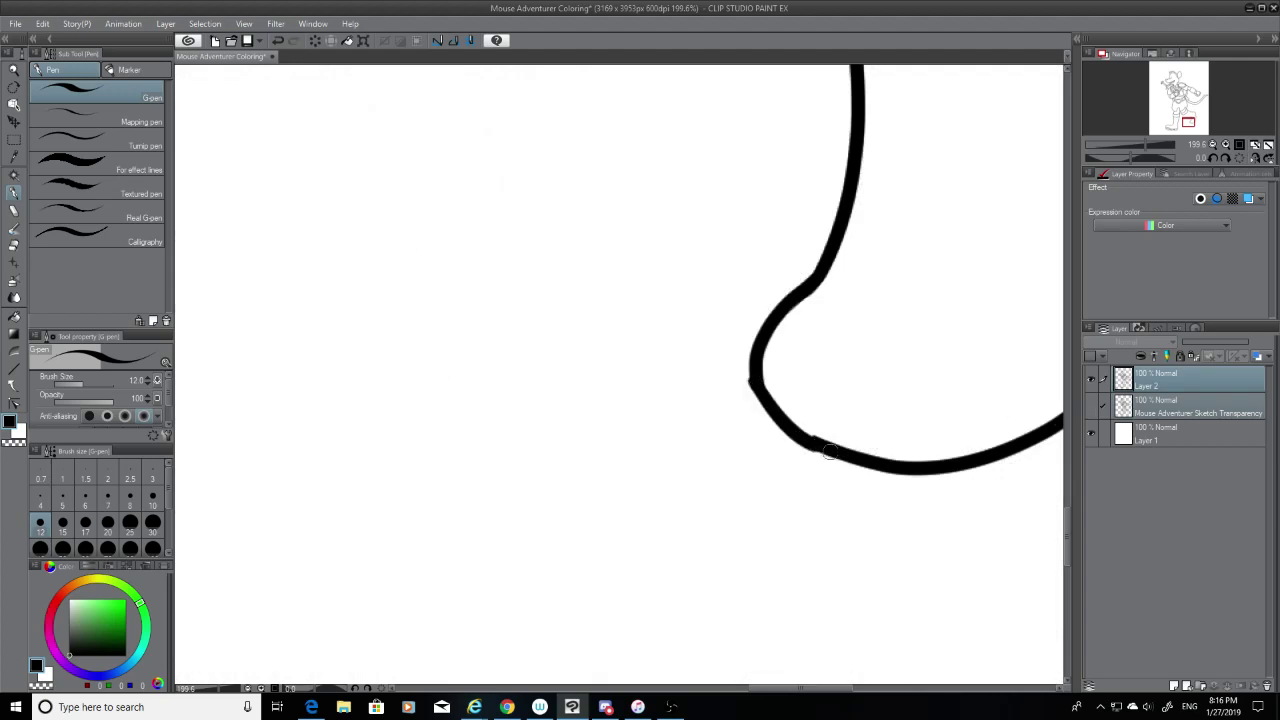
{"action": "key", "text": "ctrl+z"}
{"action": "left_click_drag", "start_coordinate": [748, 388], "coordinate": [810, 442]}
{"action": "key", "text": "ctrl+z"}
{"action": "left_click_drag", "start_coordinate": [755, 380], "coordinate": [810, 442]}
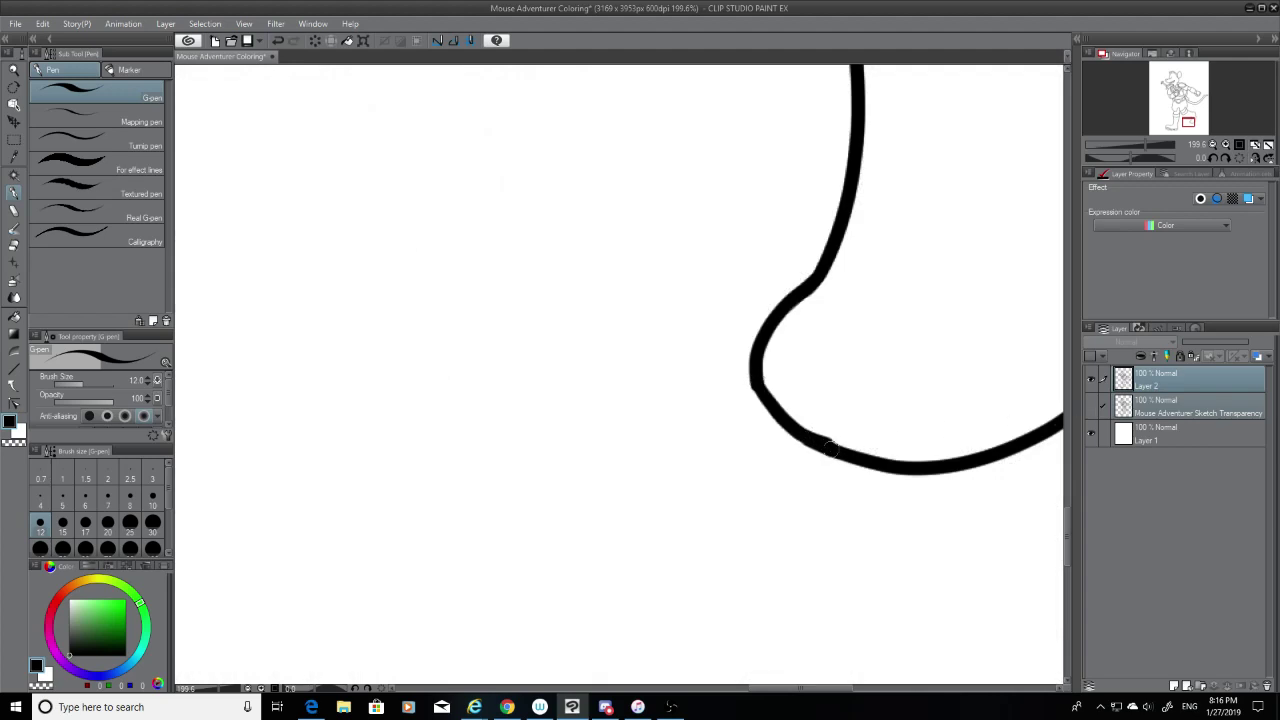
{"action": "key", "text": "ctrl+z"}
{"action": "left_click_drag", "start_coordinate": [758, 381], "coordinate": [827, 444]}
{"action": "mouse_move", "coordinate": [757, 384]}
{"action": "left_mouse_down"}
{"action": "mouse_move", "coordinate": [781, 421]}
{"action": "mouse_move", "coordinate": [818, 446]}
{"action": "left_mouse_up"}
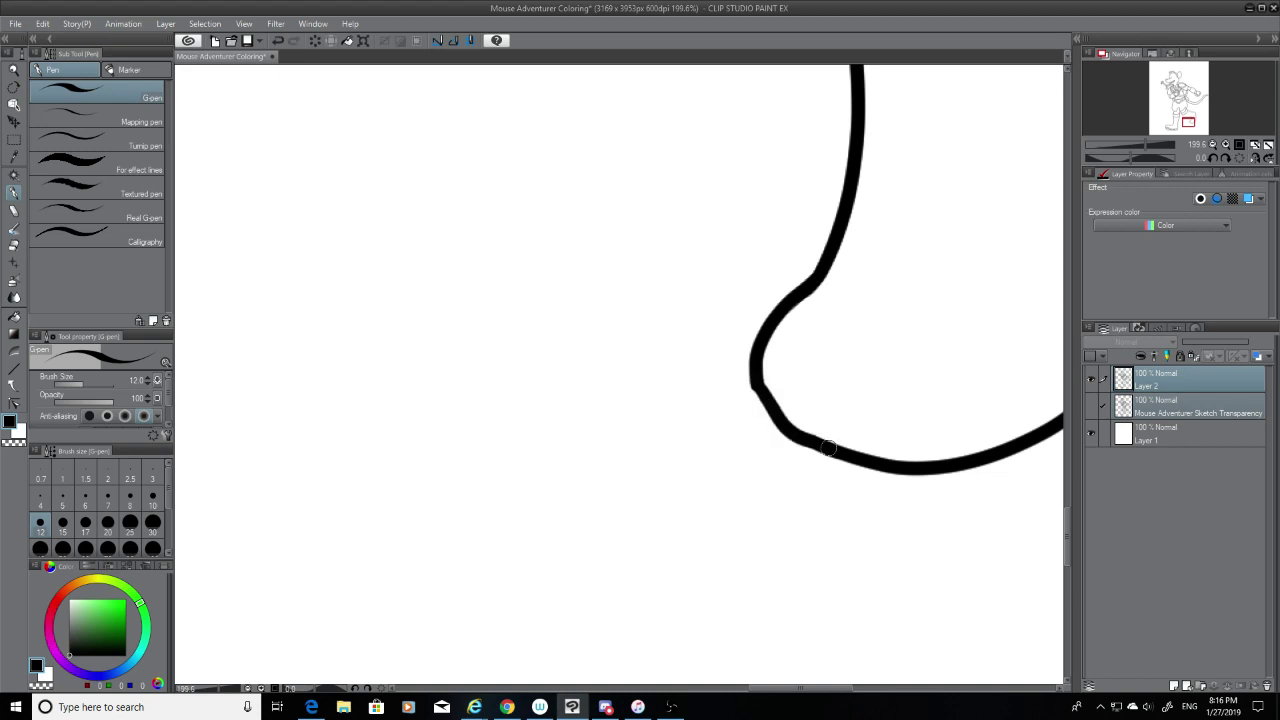
{"action": "key", "text": "ctrl+z"}
{"action": "key", "text": "ctrl+z"}
{"action": "left_click_drag", "start_coordinate": [760, 380], "coordinate": [828, 444]}
{"action": "key", "text": "ctrl+z"}
{"action": "key", "text": "ctrl+z"}
{"action": "left_click_drag", "start_coordinate": [751, 377], "coordinate": [817, 444]}
{"action": "key", "text": "ctrl+z"}
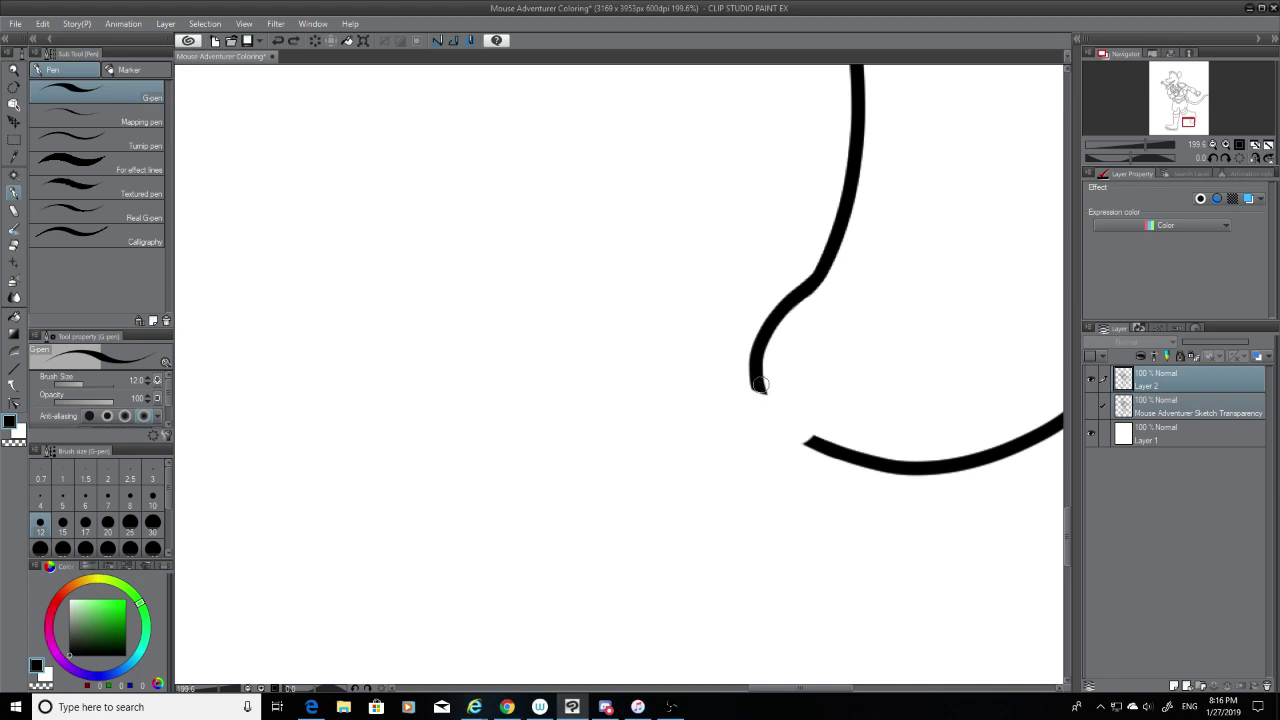
{"action": "left_click_drag", "start_coordinate": [757, 380], "coordinate": [826, 446]}
{"action": "key", "text": "ctrl+z"}
{"action": "key", "text": "ctrl+z"}
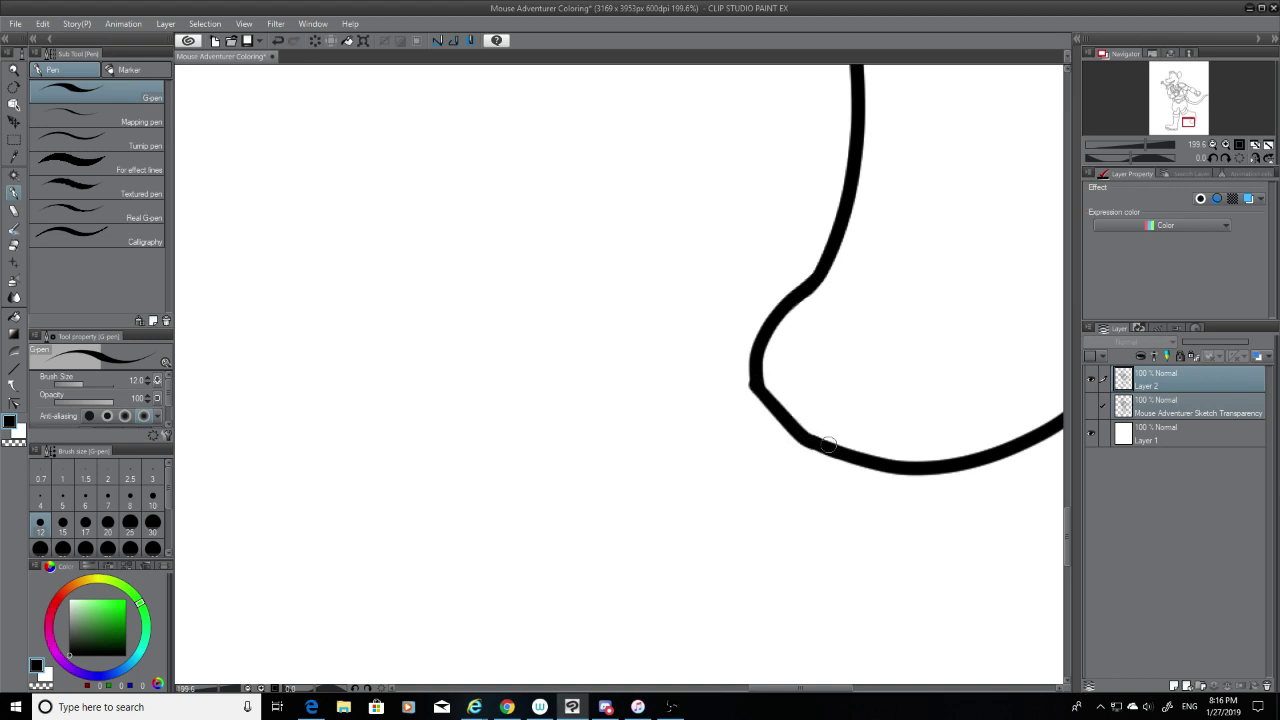
{"action": "key", "text": "ctrl+z"}
{"action": "left_click_drag", "start_coordinate": [760, 384], "coordinate": [840, 448]}
{"action": "key", "text": "ctrl+z"}
{"action": "left_click_drag", "start_coordinate": [762, 392], "coordinate": [828, 444]}
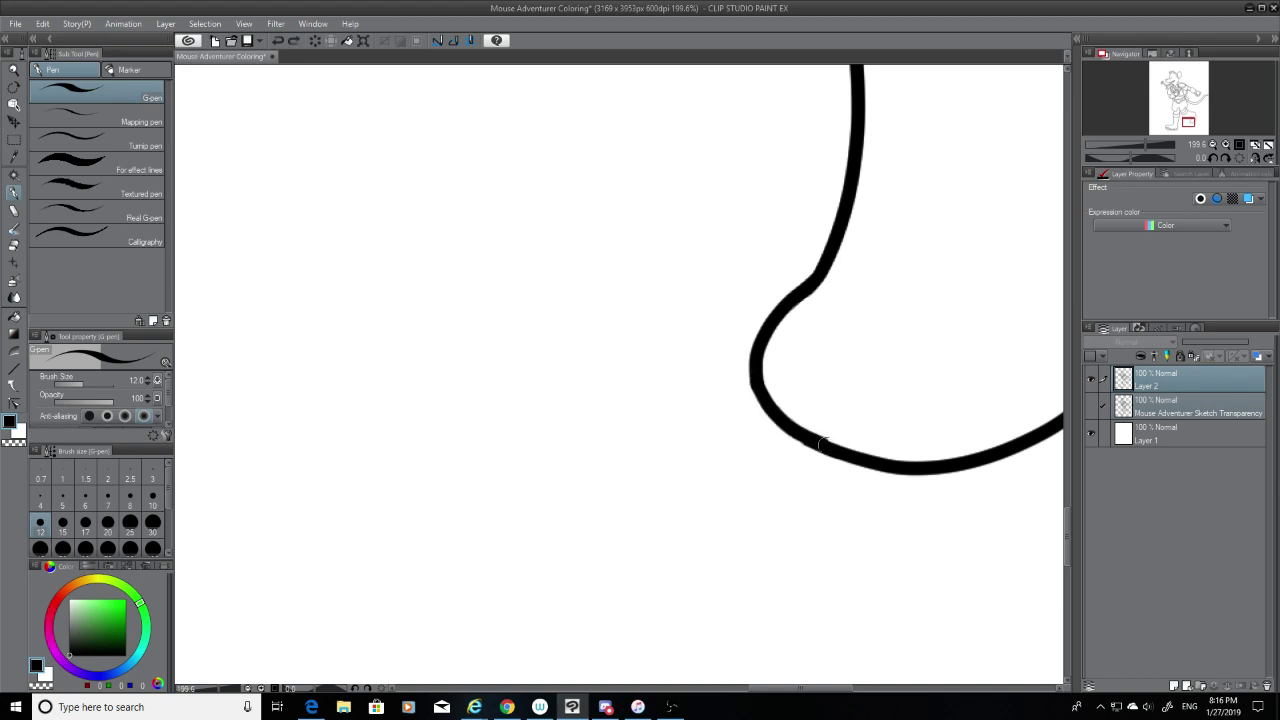
{"action": "key", "text": "ctrl+z"}
{"action": "mouse_move", "coordinate": [752, 380]}
{"action": "left_mouse_down"}
{"action": "mouse_move", "coordinate": [783, 423]}
{"action": "mouse_move", "coordinate": [826, 453]}
{"action": "mouse_move", "coordinate": [786, 424]}
{"action": "mouse_move", "coordinate": [829, 446]}
{"action": "mouse_move", "coordinate": [782, 411]}
{"action": "mouse_move", "coordinate": [771, 381]}
{"action": "mouse_move", "coordinate": [757, 383]}
{"action": "mouse_move", "coordinate": [830, 448]}
{"action": "left_mouse_up"}
{"action": "key", "text": "ctrl+z"}
{"action": "key", "text": "ctrl+z"}
{"action": "key", "text": "ctrl+z"}
{"action": "key", "text": "ctrl+z"}
{"action": "left_click_drag", "start_coordinate": [752, 379], "coordinate": [830, 447]}
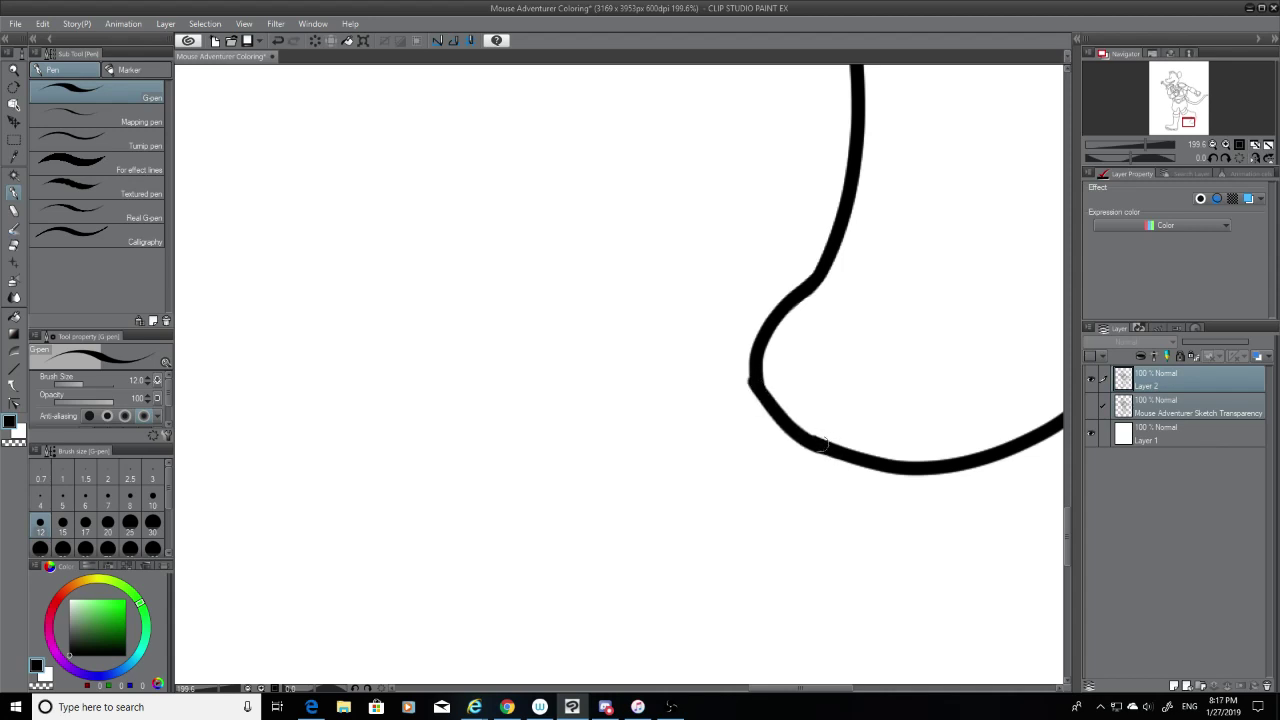
{"action": "key", "text": "ctrl+z"}
{"action": "key", "text": "ctrl+z"}
{"action": "left_click_drag", "start_coordinate": [752, 378], "coordinate": [830, 447]}
{"action": "key", "text": "ctrl+z"}
{"action": "mouse_move", "coordinate": [753, 380]}
{"action": "left_mouse_down"}
{"action": "mouse_move", "coordinate": [830, 447]}
{"action": "mouse_move", "coordinate": [755, 384]}
{"action": "mouse_move", "coordinate": [821, 440]}
{"action": "left_mouse_up"}
{"action": "key", "text": "ctrl+z"}
{"action": "key", "text": "ctrl+z"}
Step: Ink the short curve closing the gap between the rounded toe and the sole line, and show the sketch layer again
{"action": "left_click_drag", "start_coordinate": [838, 700], "coordinate": [872, 694]}
{"action": "key", "text": "ctrl+z"}
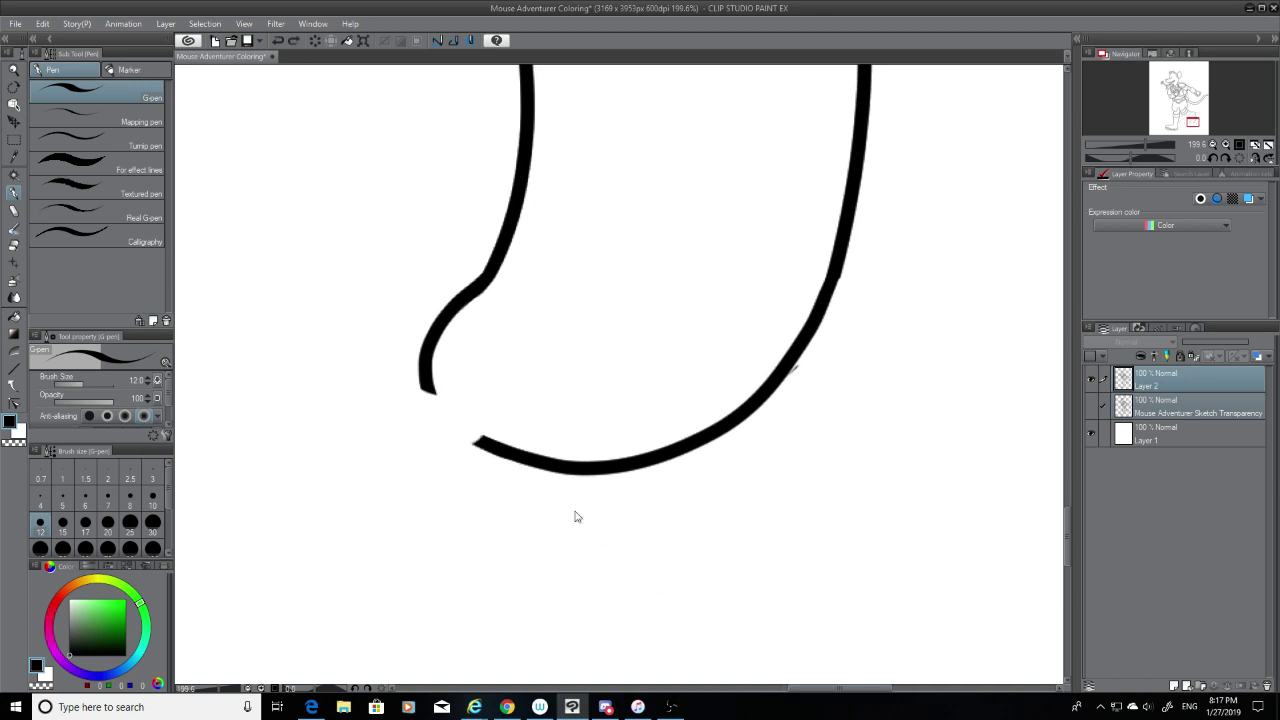
{"action": "left_click_drag", "start_coordinate": [428, 385], "coordinate": [500, 445]}
{"action": "key", "text": "ctrl+z"}
{"action": "left_click_drag", "start_coordinate": [425, 385], "coordinate": [500, 447]}
{"action": "key", "text": "ctrl+z"}
{"action": "left_click_drag", "start_coordinate": [428, 385], "coordinate": [495, 445]}
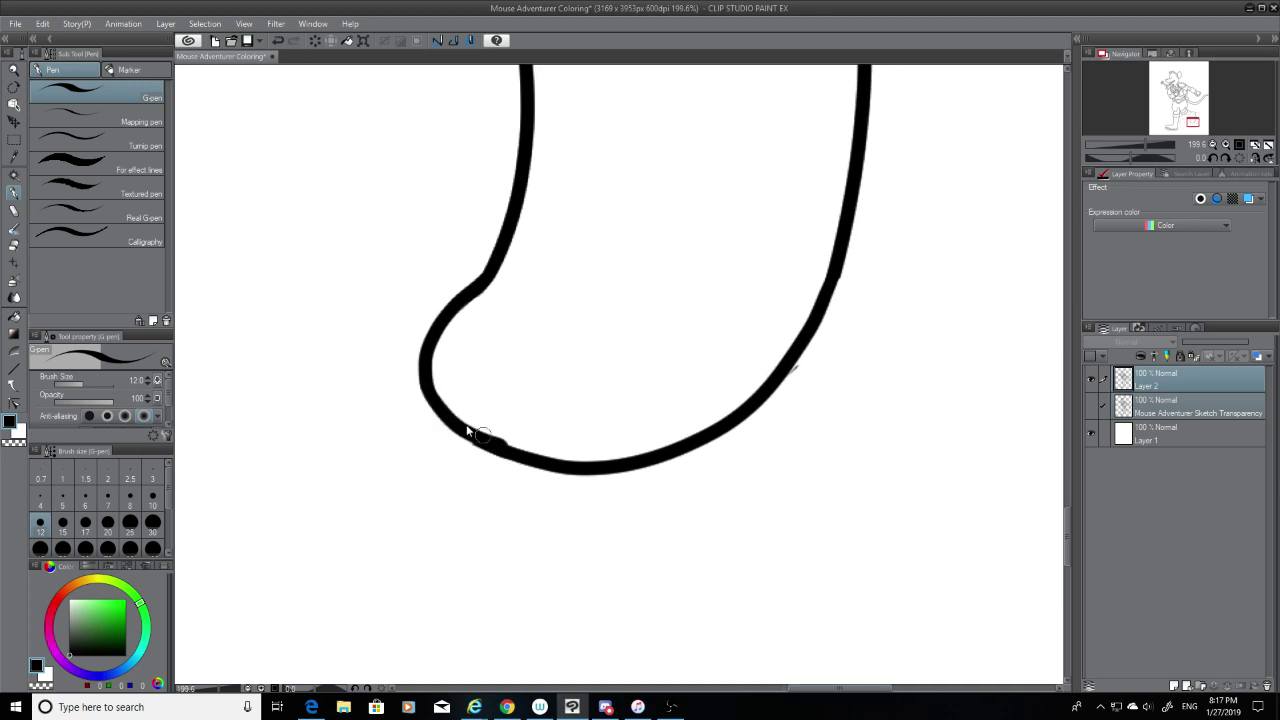
{"action": "key", "text": "ctrl+z"}
{"action": "left_click_drag", "start_coordinate": [420, 382], "coordinate": [487, 445]}
{"action": "key", "text": "ctrl+z"}
{"action": "left_click_drag", "start_coordinate": [419, 381], "coordinate": [498, 450]}
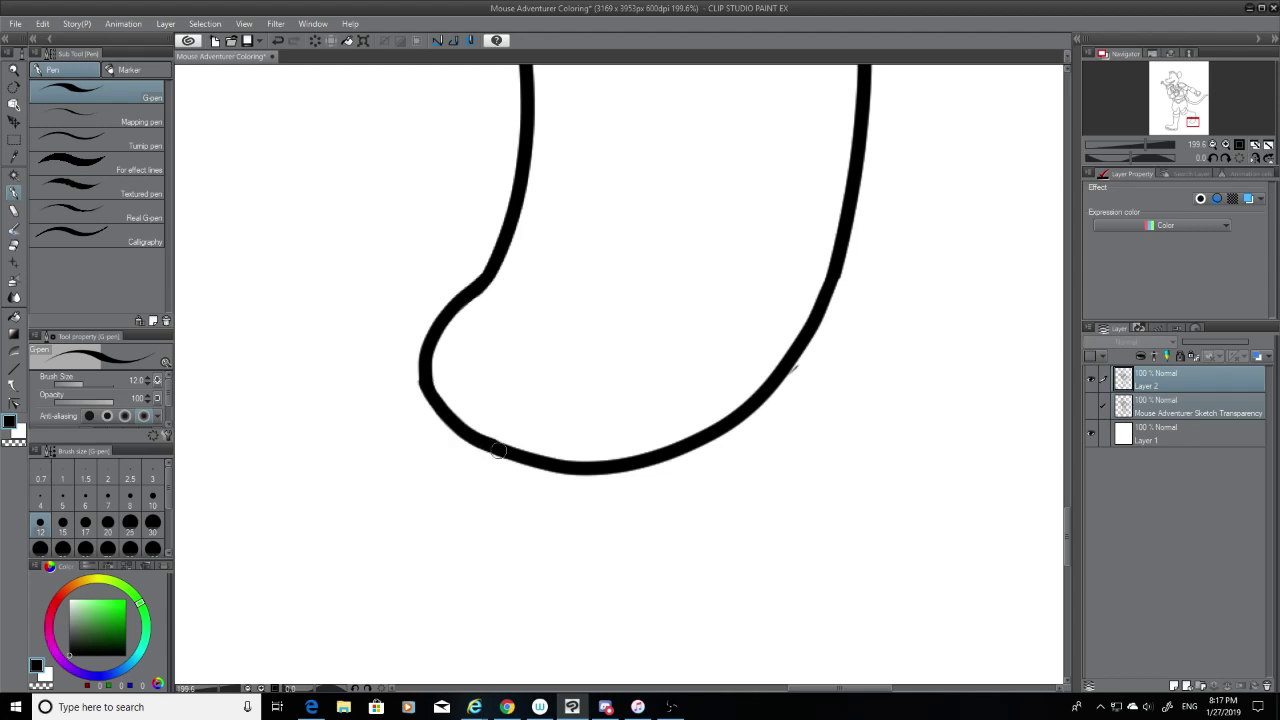
{"action": "left_click", "coordinate": [1090, 406]}
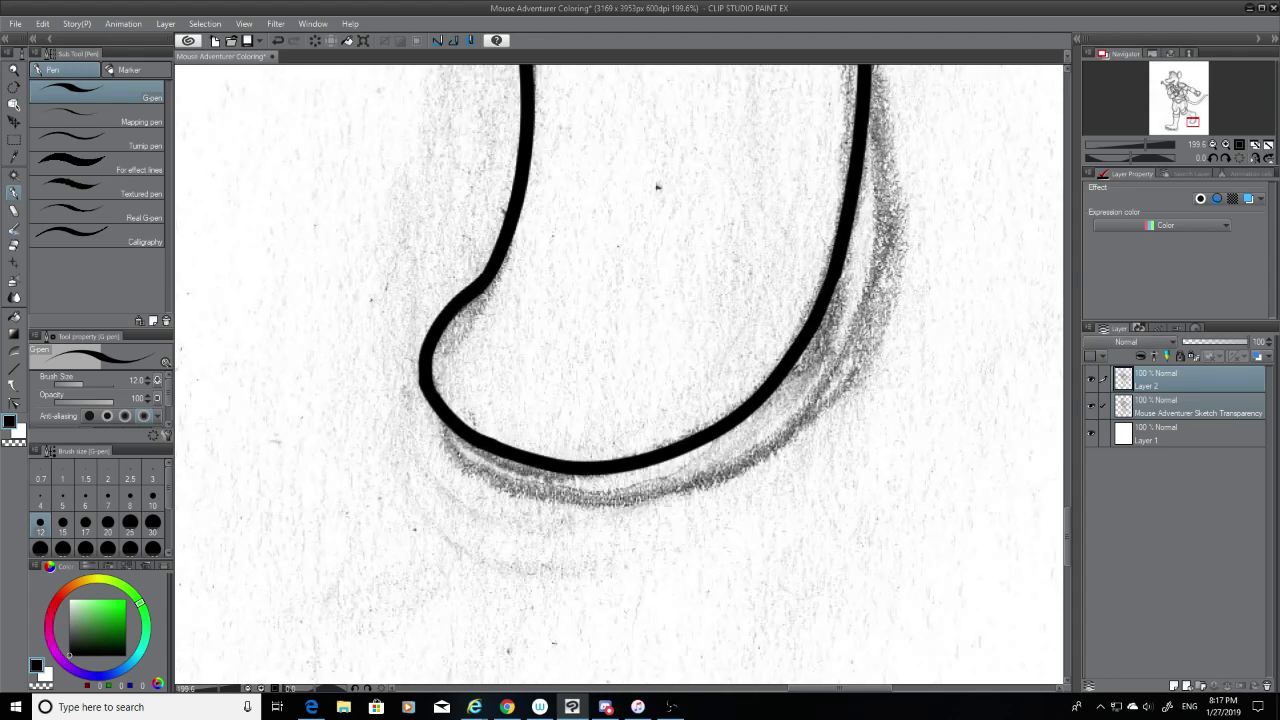
Step: Erase the stray mark on the sole line's outer edge and smooth the toe's outer corner, checking with the sketch layer hidden
{"action": "left_click", "coordinate": [13, 244]}
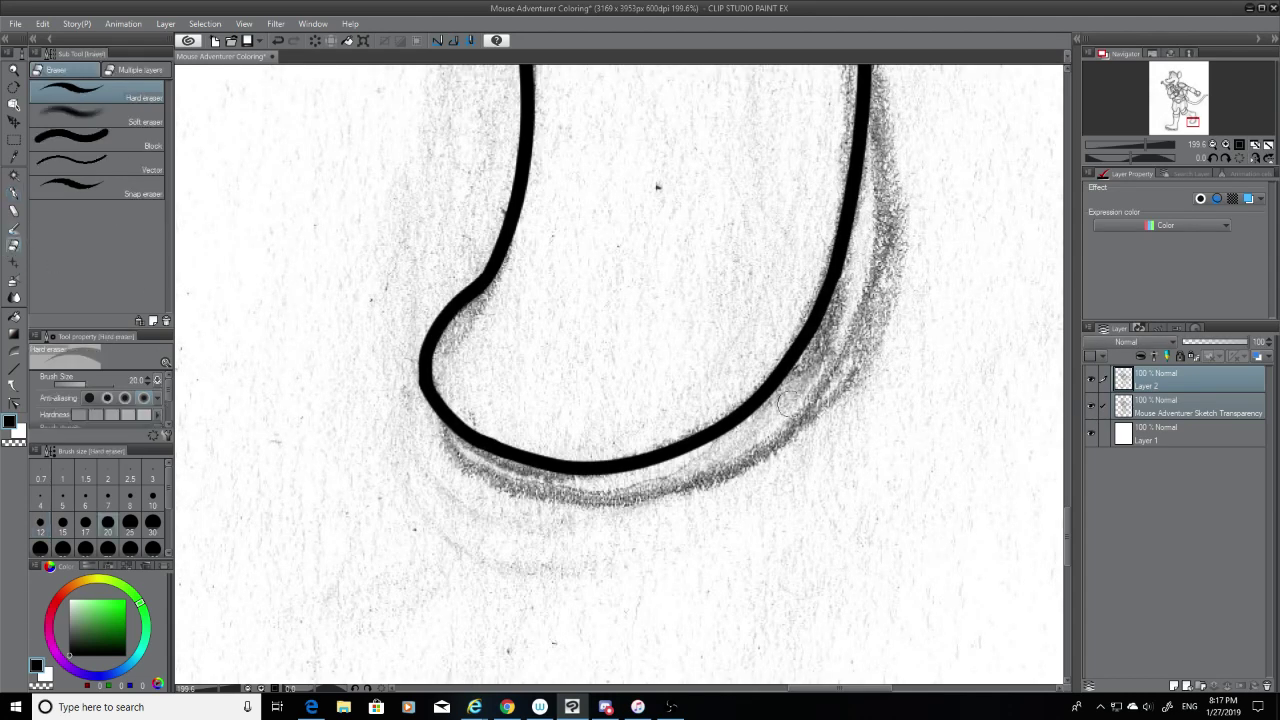
{"action": "left_click", "coordinate": [1091, 406]}
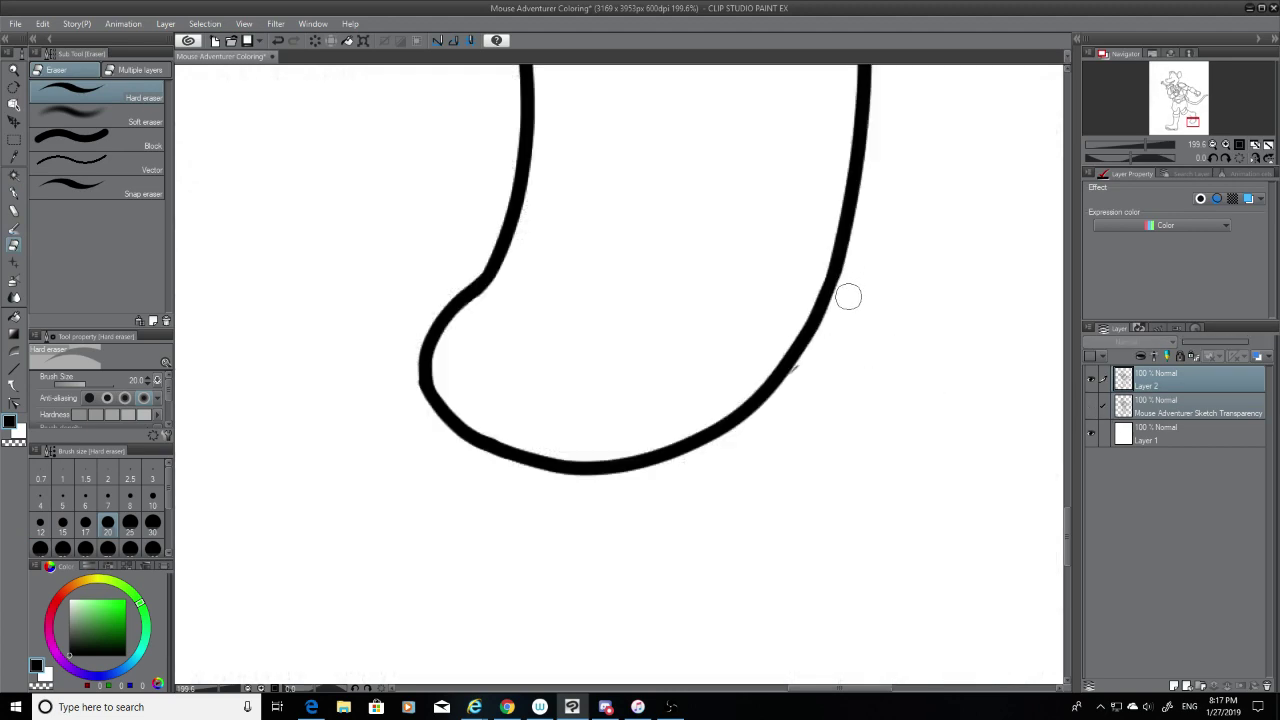
{"action": "left_click_drag", "start_coordinate": [810, 365], "coordinate": [802, 380]}
{"action": "left_click_drag", "start_coordinate": [405, 373], "coordinate": [416, 405]}
{"action": "key", "text": "ctrl+z"}
{"action": "key", "text": "ctrl+z"}
{"action": "left_click_drag", "start_coordinate": [408, 382], "coordinate": [418, 423]}
{"action": "left_click", "coordinate": [1091, 406]}
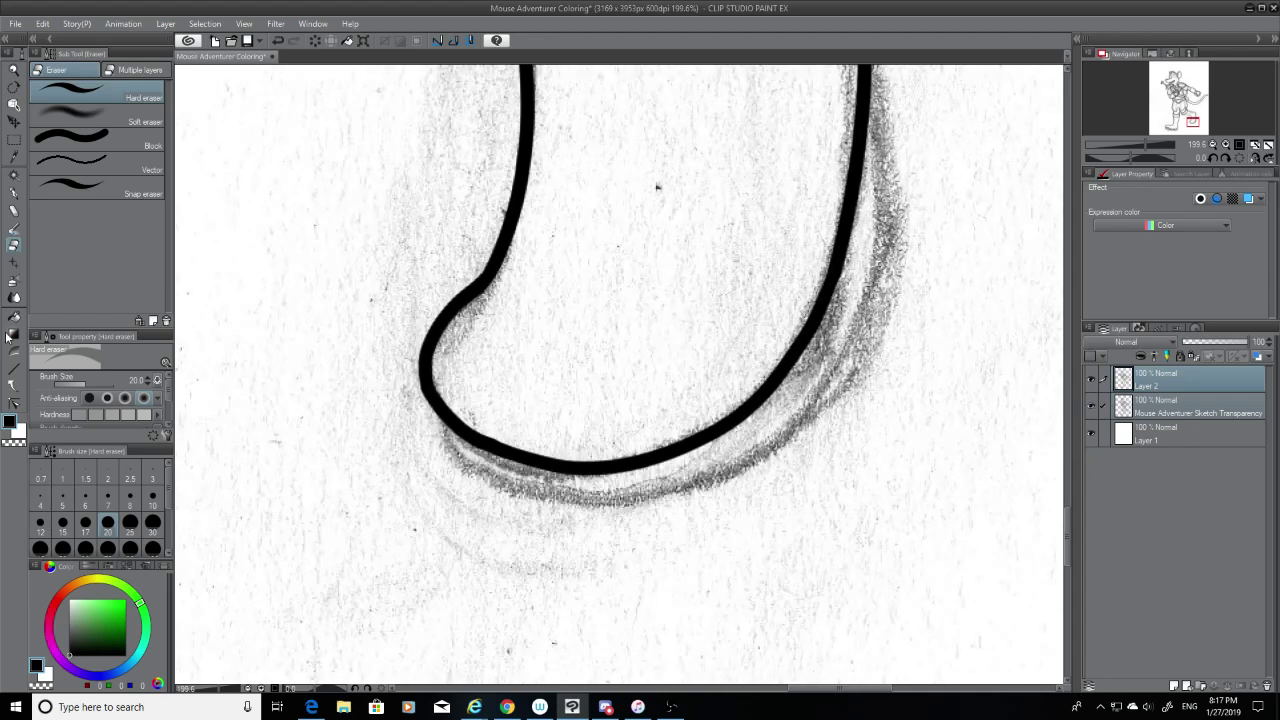
Step: Ink the outer sole line from the toe along the underside of the foot, following the sketch
{"action": "left_click", "coordinate": [14, 192]}
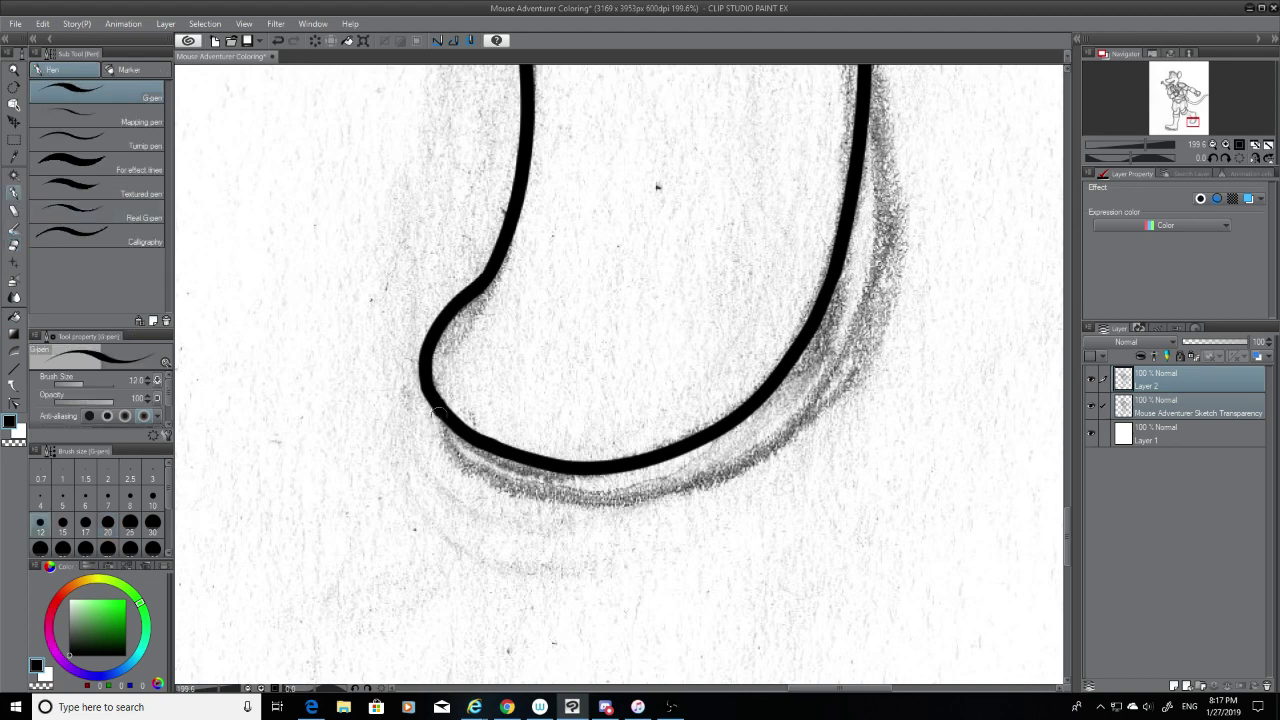
{"action": "left_click_drag", "start_coordinate": [434, 410], "coordinate": [630, 502]}
{"action": "key", "text": "ctrl+z"}
{"action": "mouse_move", "coordinate": [436, 406]}
{"action": "left_mouse_down"}
{"action": "mouse_move", "coordinate": [788, 450]}
{"action": "mouse_move", "coordinate": [735, 466]}
{"action": "left_mouse_up"}
Step: Ink the outer sole line down the heel side of the foot and erase its thin tapered end
{"action": "left_click", "coordinate": [14, 245]}
{"action": "left_click_drag", "start_coordinate": [1073, 524], "coordinate": [1067, 500]}
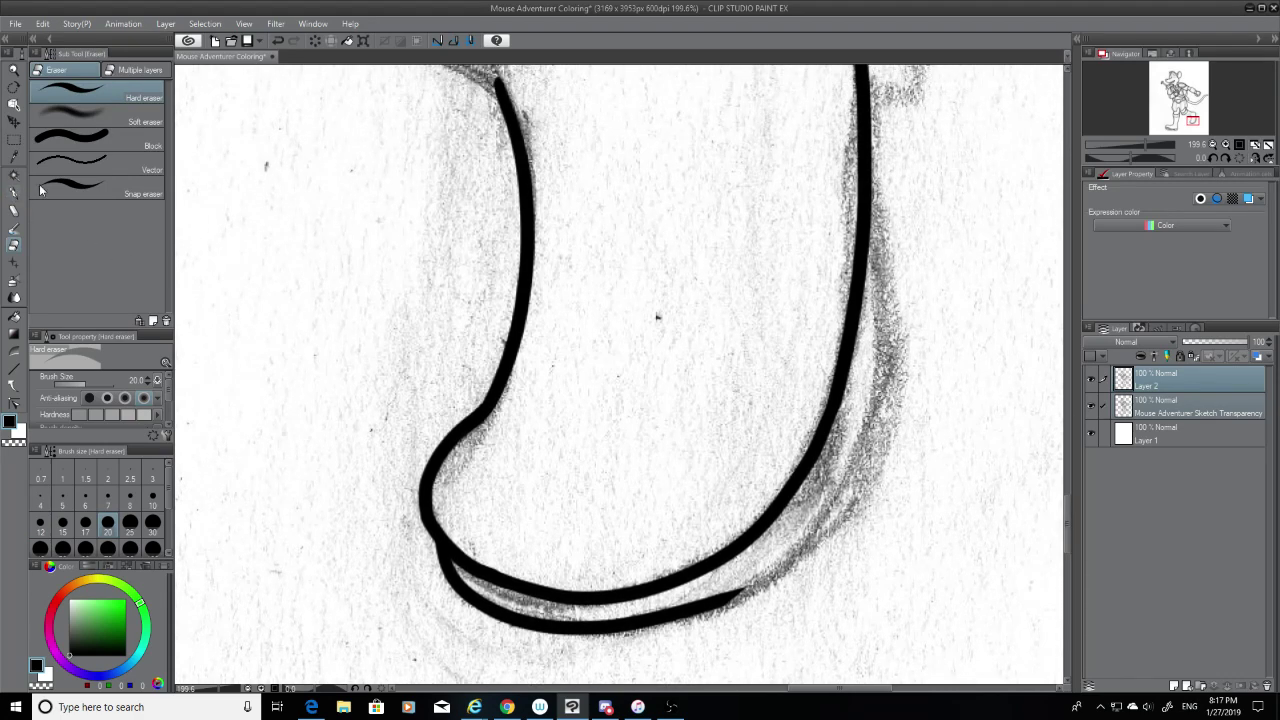
{"action": "key", "text": "p"}
{"action": "key", "text": "ctrl+z"}
{"action": "mouse_move", "coordinate": [868, 168]}
{"action": "left_mouse_down"}
{"action": "mouse_move", "coordinate": [845, 480]}
{"action": "mouse_move", "coordinate": [880, 220]}
{"action": "mouse_move", "coordinate": [850, 550]}
{"action": "left_mouse_up"}
{"action": "key", "text": "ctrl+z"}
{"action": "left_click_drag", "start_coordinate": [868, 148], "coordinate": [795, 595]}
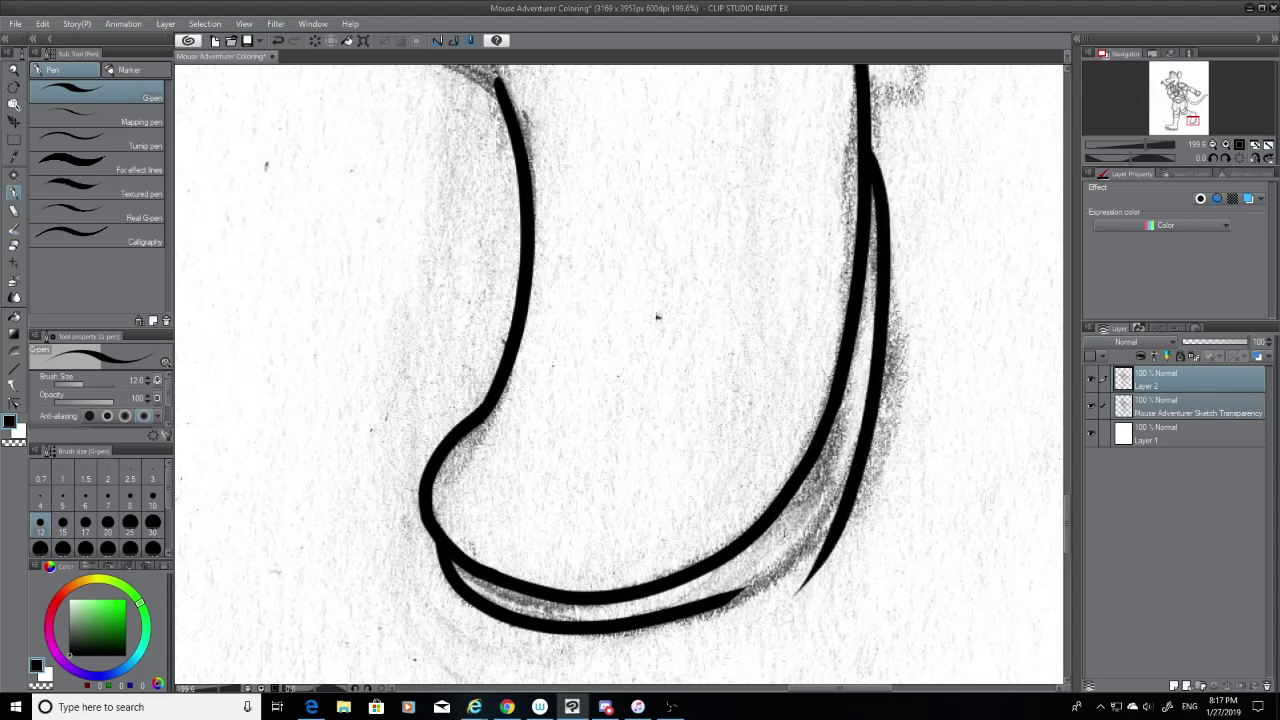
{"action": "left_click", "coordinate": [24, 249]}
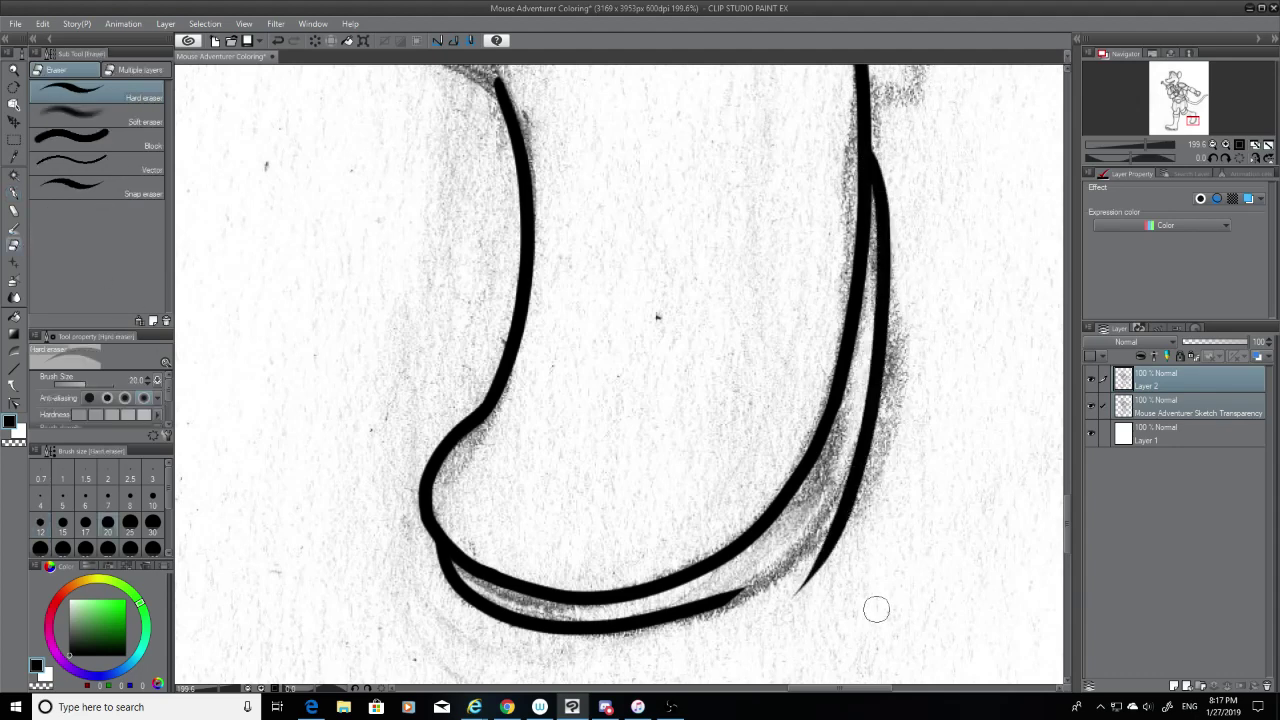
{"action": "left_click_drag", "start_coordinate": [790, 588], "coordinate": [850, 495]}
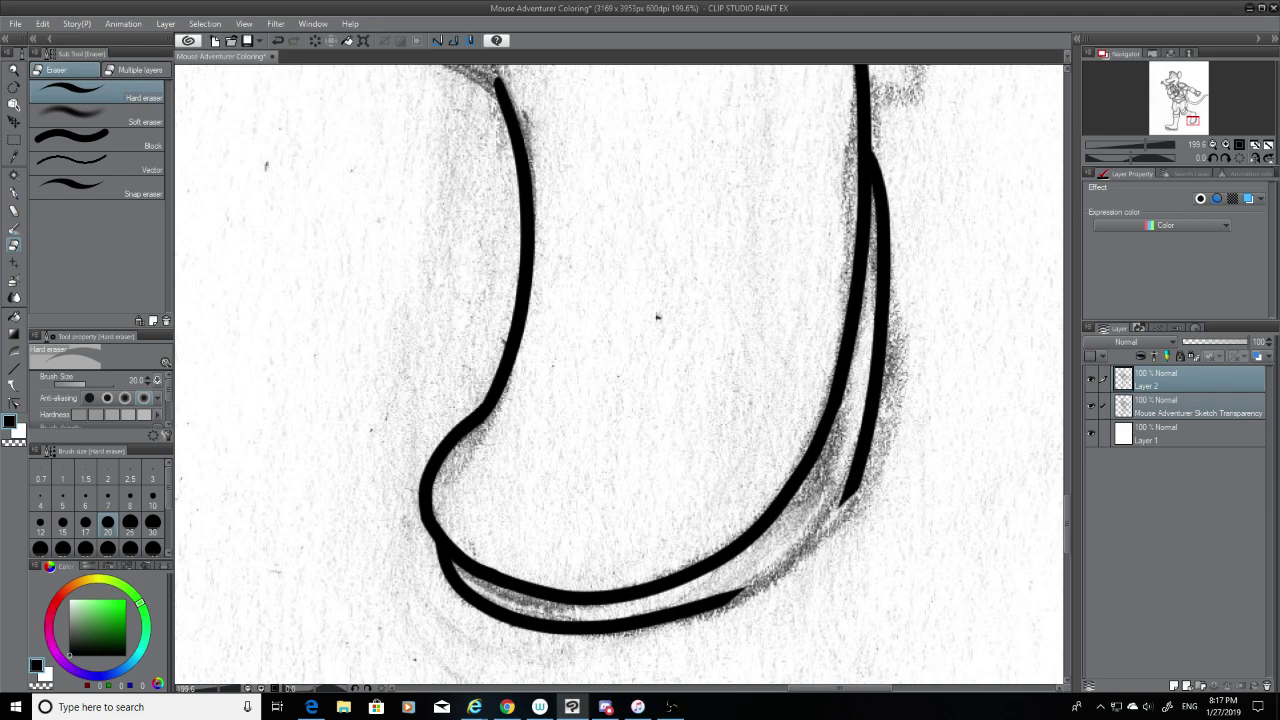
Step: Try to ink a curve joining the heel-side and underside segments of the outer sole line
{"action": "left_click", "coordinate": [14, 193]}
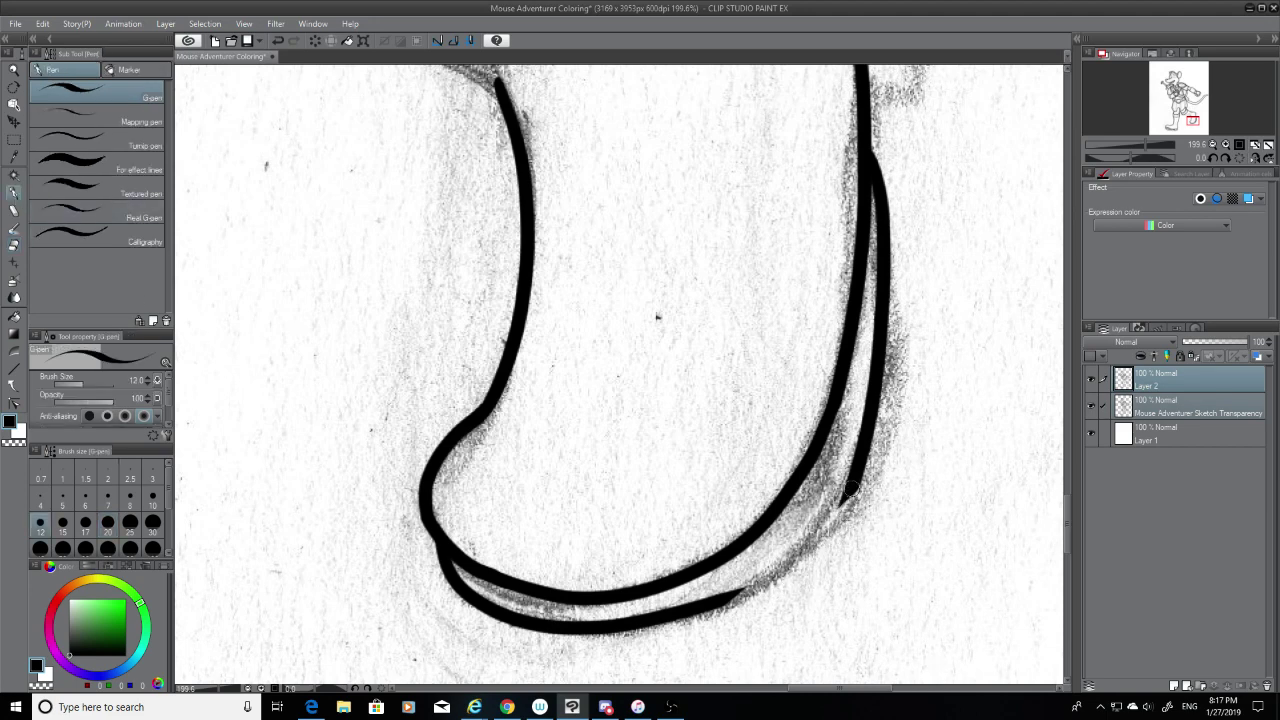
{"action": "left_click_drag", "start_coordinate": [851, 489], "coordinate": [742, 596]}
{"action": "key", "text": "ctrl+z"}
{"action": "left_click_drag", "start_coordinate": [849, 489], "coordinate": [700, 615]}
{"action": "key", "text": "ctrl+z"}
{"action": "mouse_move", "coordinate": [851, 488]}
{"action": "left_mouse_down"}
{"action": "mouse_move", "coordinate": [728, 598]}
{"action": "mouse_move", "coordinate": [756, 592]}
{"action": "left_mouse_up"}
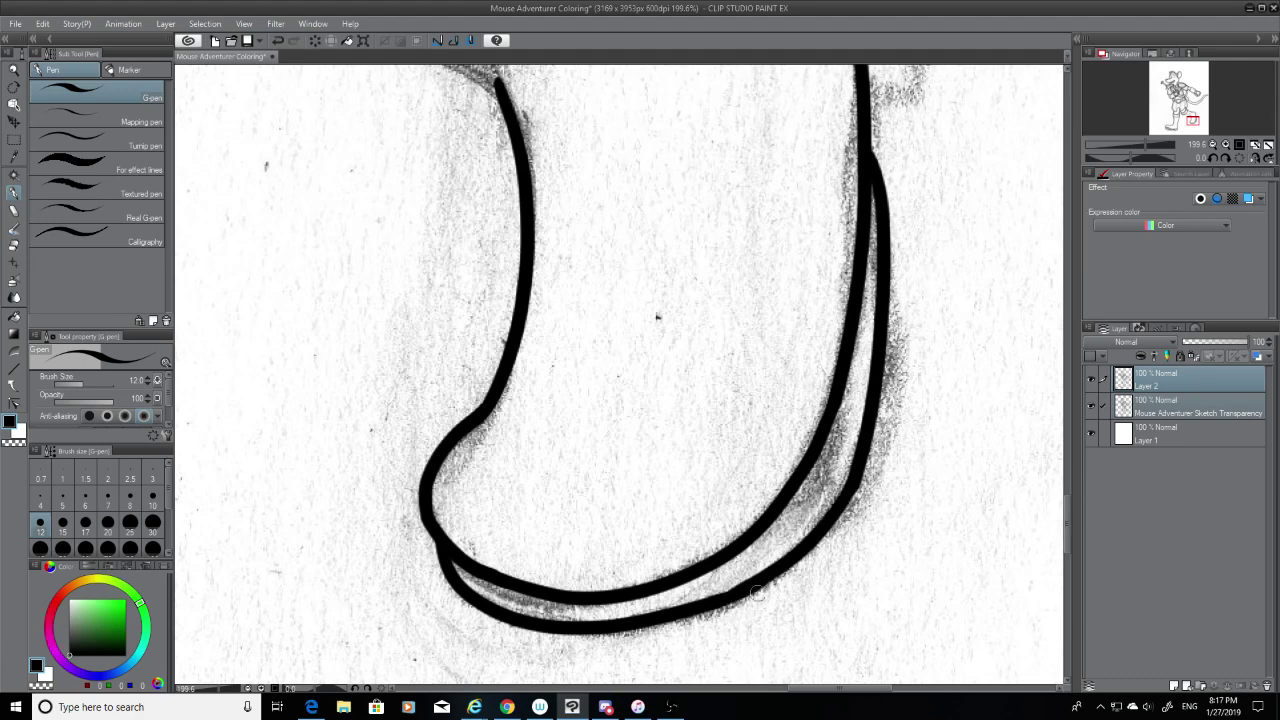
Step: Hide the sketch layer, compare the joining strokes of the outer sole line by undoing and redoing them, and remove them
{"action": "left_click", "coordinate": [1091, 405]}
{"action": "key", "text": "ctrl+z"}
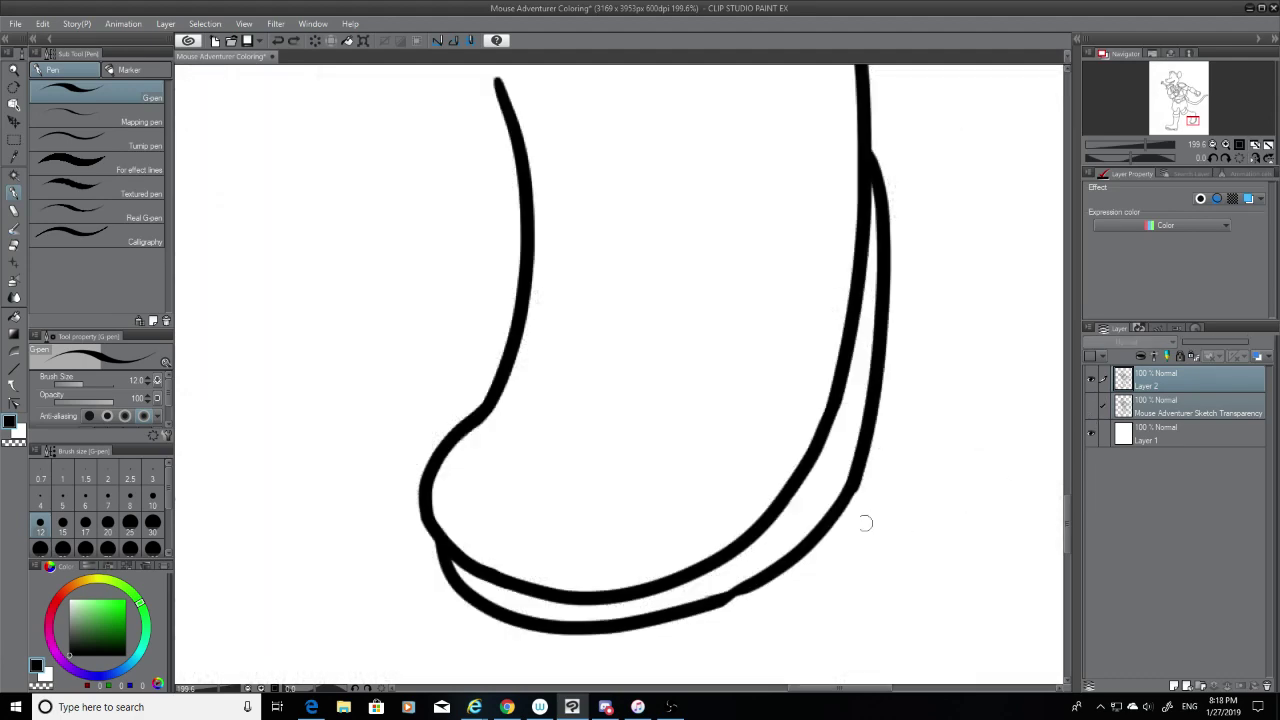
{"action": "key", "text": "ctrl+z"}
{"action": "key", "text": "ctrl+y"}
{"action": "key", "text": "ctrl+y"}
{"action": "key", "text": "ctrl+z"}
{"action": "key", "text": "ctrl+z"}
{"action": "key", "text": "ctrl+y"}
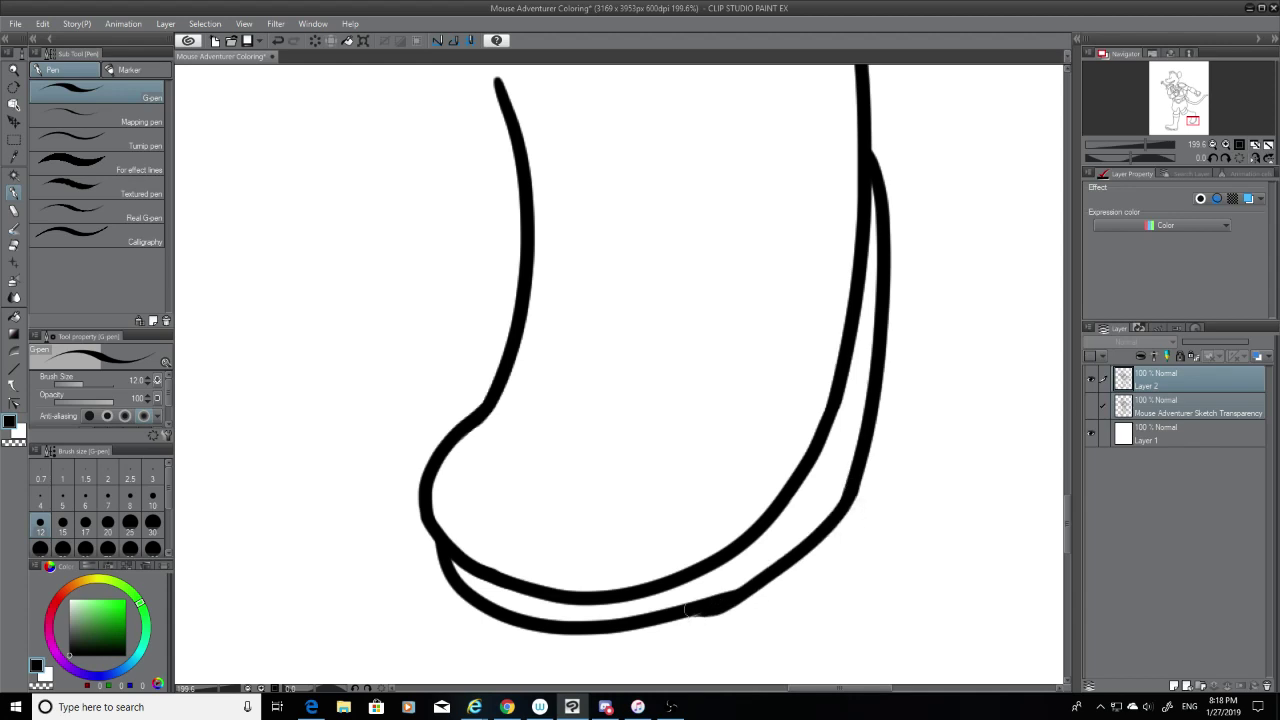
{"action": "key", "text": "ctrl+z"}
{"action": "key", "text": "ctrl+y"}
{"action": "key", "text": "ctrl+z"}
{"action": "left_click_drag", "start_coordinate": [861, 481], "coordinate": [716, 601]}
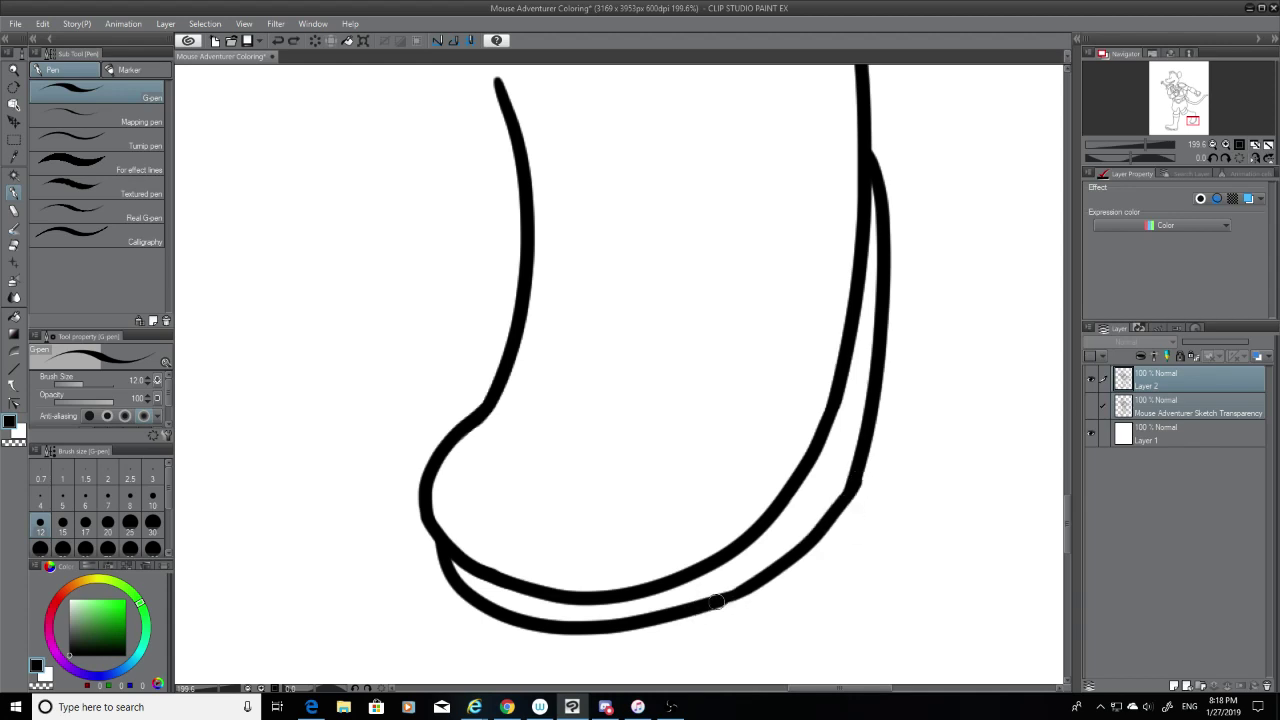
{"action": "key", "text": "ctrl+z"}
{"action": "key", "text": "ctrl+y"}
{"action": "key", "text": "ctrl+z"}
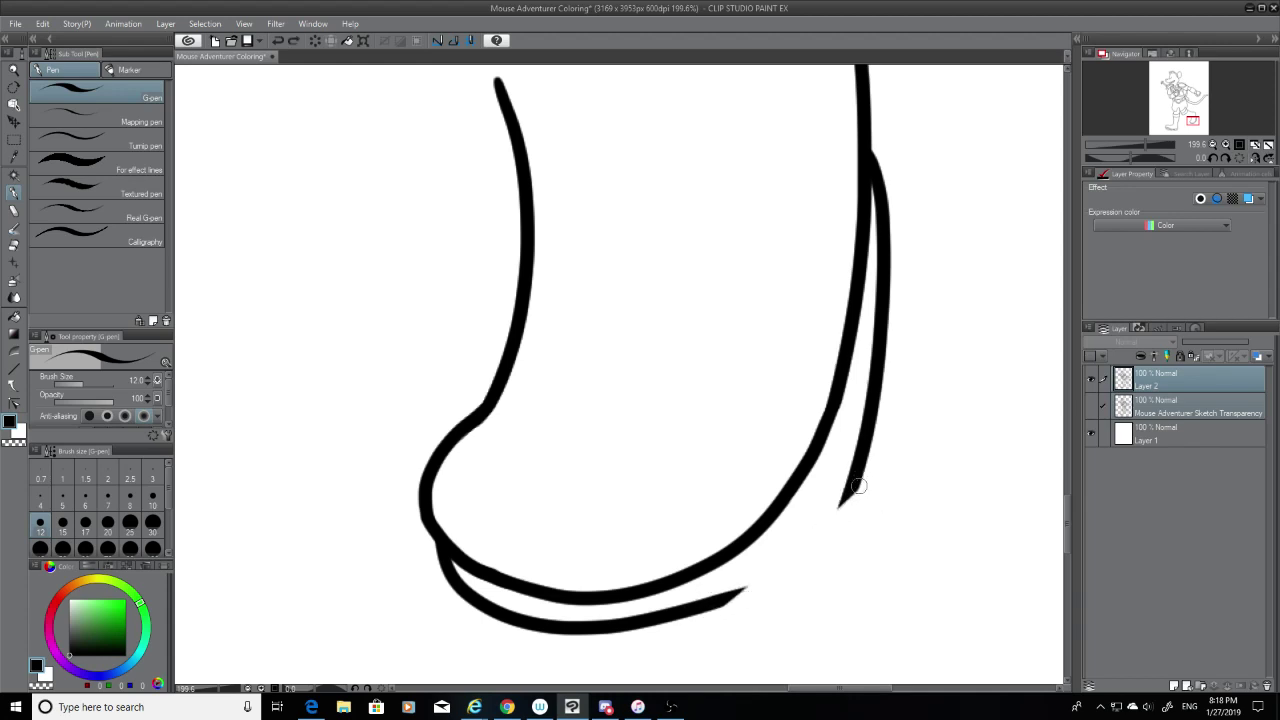
Step: Try several more strokes across the remaining gap in the outer sole line without the sketch showing
{"action": "left_click_drag", "start_coordinate": [860, 483], "coordinate": [725, 598]}
{"action": "key", "text": "ctrl+z"}
{"action": "left_click_drag", "start_coordinate": [848, 500], "coordinate": [712, 608]}
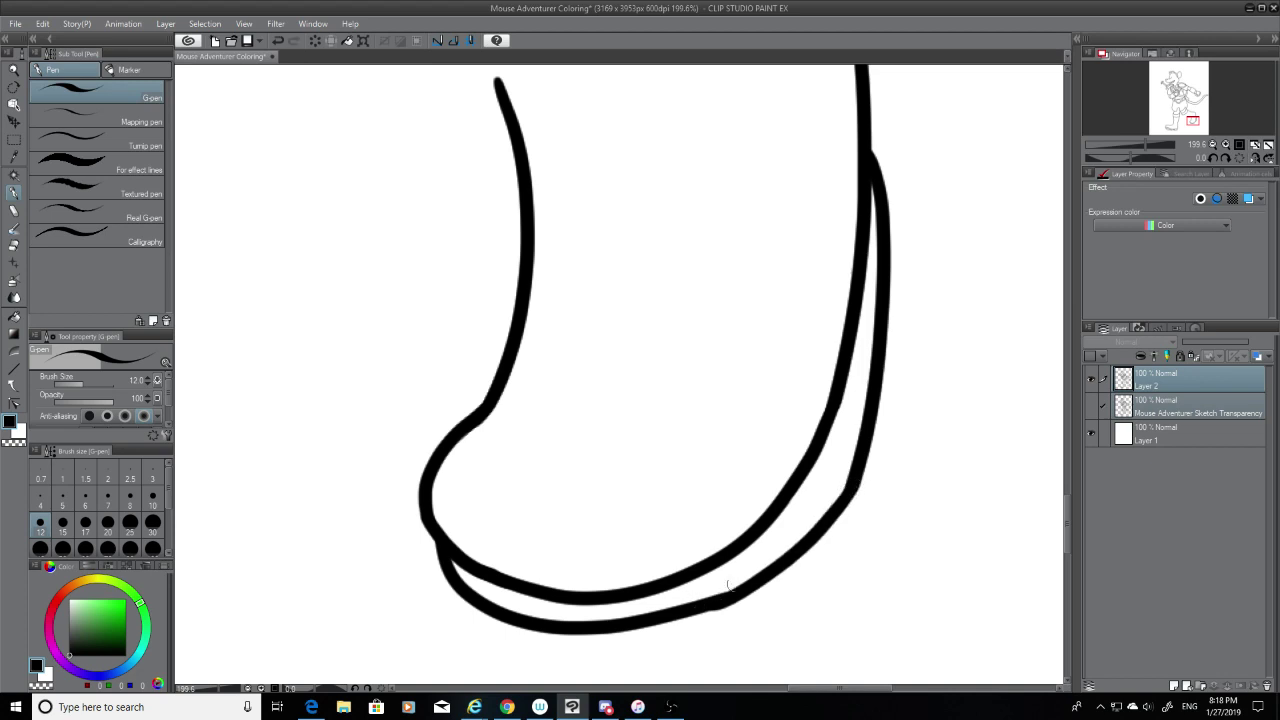
{"action": "key", "text": "ctrl+z"}
{"action": "left_click_drag", "start_coordinate": [848, 502], "coordinate": [744, 581]}
{"action": "key", "text": "ctrl+z"}
{"action": "mouse_move", "coordinate": [848, 502]}
{"action": "left_mouse_down"}
{"action": "mouse_move", "coordinate": [812, 545]}
{"action": "mouse_move", "coordinate": [716, 606]}
{"action": "left_mouse_up"}
{"action": "key", "text": "ctrl+z"}
{"action": "left_click_drag", "start_coordinate": [852, 494], "coordinate": [698, 612]}
{"action": "key", "text": "ctrl+z"}
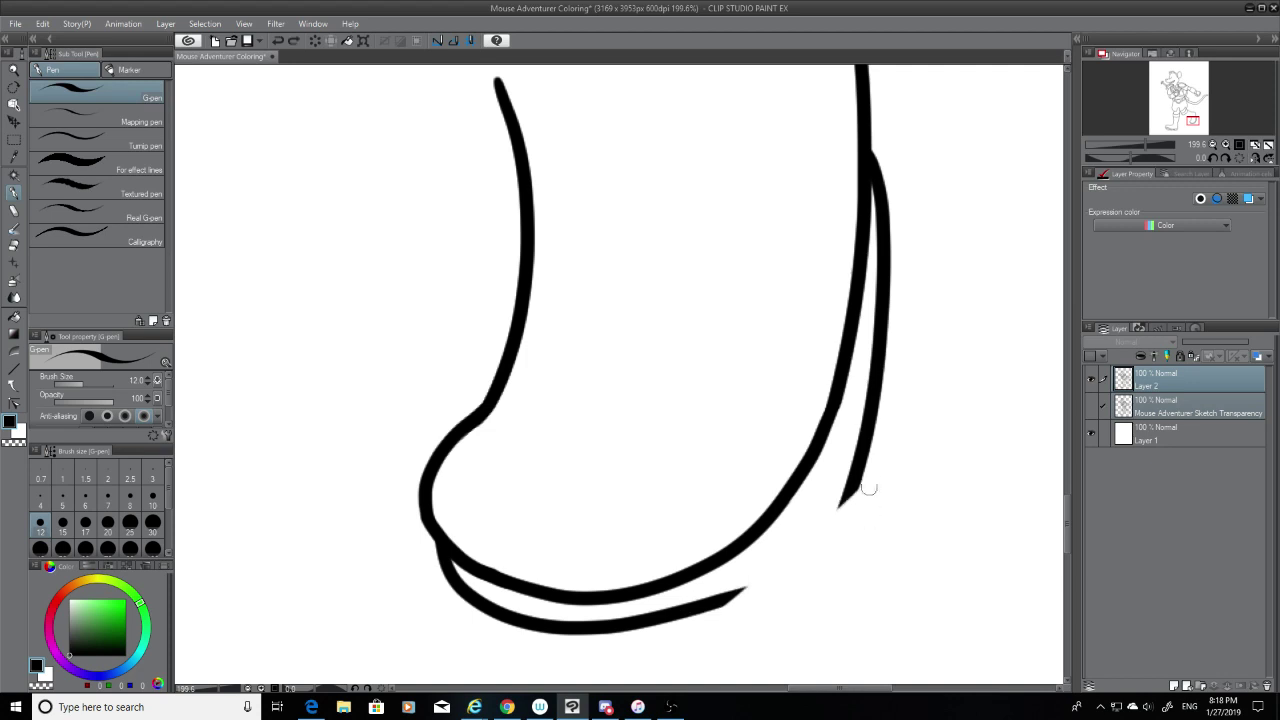
{"action": "left_click_drag", "start_coordinate": [850, 494], "coordinate": [688, 622]}
{"action": "key", "text": "ctrl+z"}
{"action": "left_click_drag", "start_coordinate": [850, 494], "coordinate": [686, 626]}
{"action": "key", "text": "ctrl+z"}
{"action": "left_click_drag", "start_coordinate": [849, 494], "coordinate": [704, 604]}
{"action": "key", "text": "ctrl+z"}
Step: Erase more of the lower end of the heel-side outer line and show the sketch layer
{"action": "key", "text": "e"}
{"action": "left_click_drag", "start_coordinate": [836, 508], "coordinate": [868, 448]}
{"action": "left_click", "coordinate": [1091, 405]}
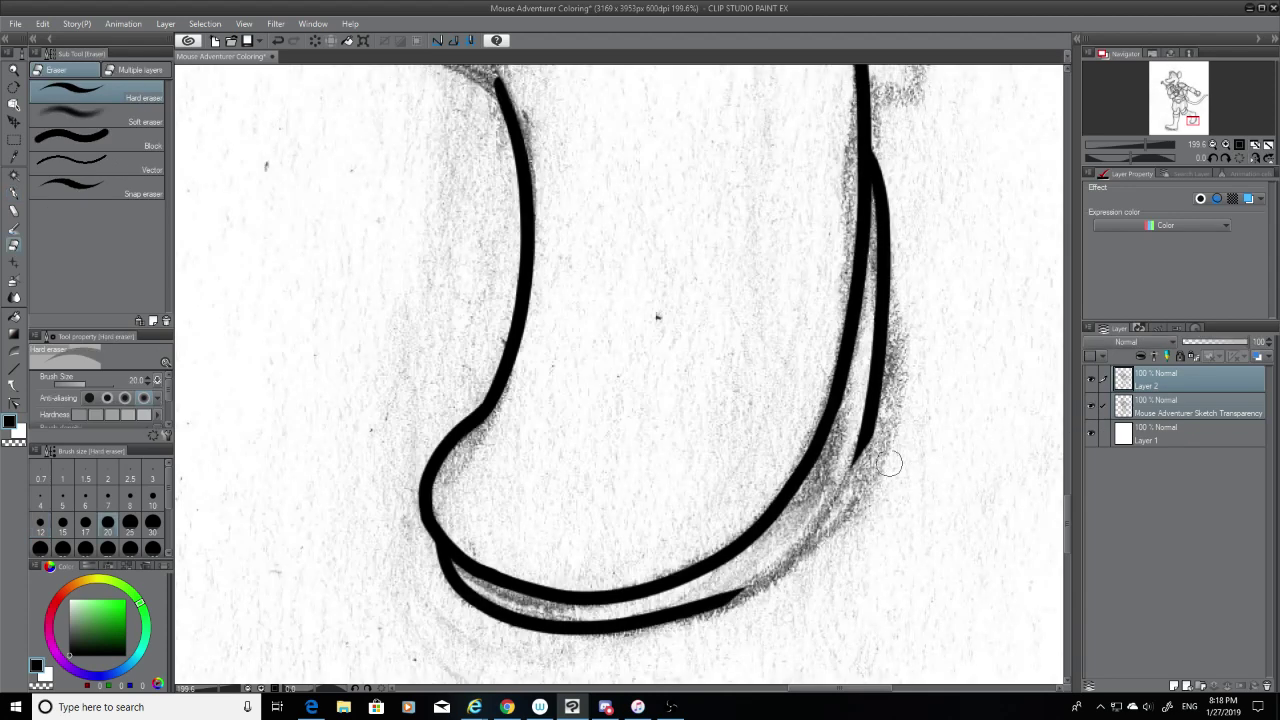
Step: Ink a smooth curve from the shortened heel-side line into the underside segment, and hide the sketch layer to check it
{"action": "left_click", "coordinate": [20, 195]}
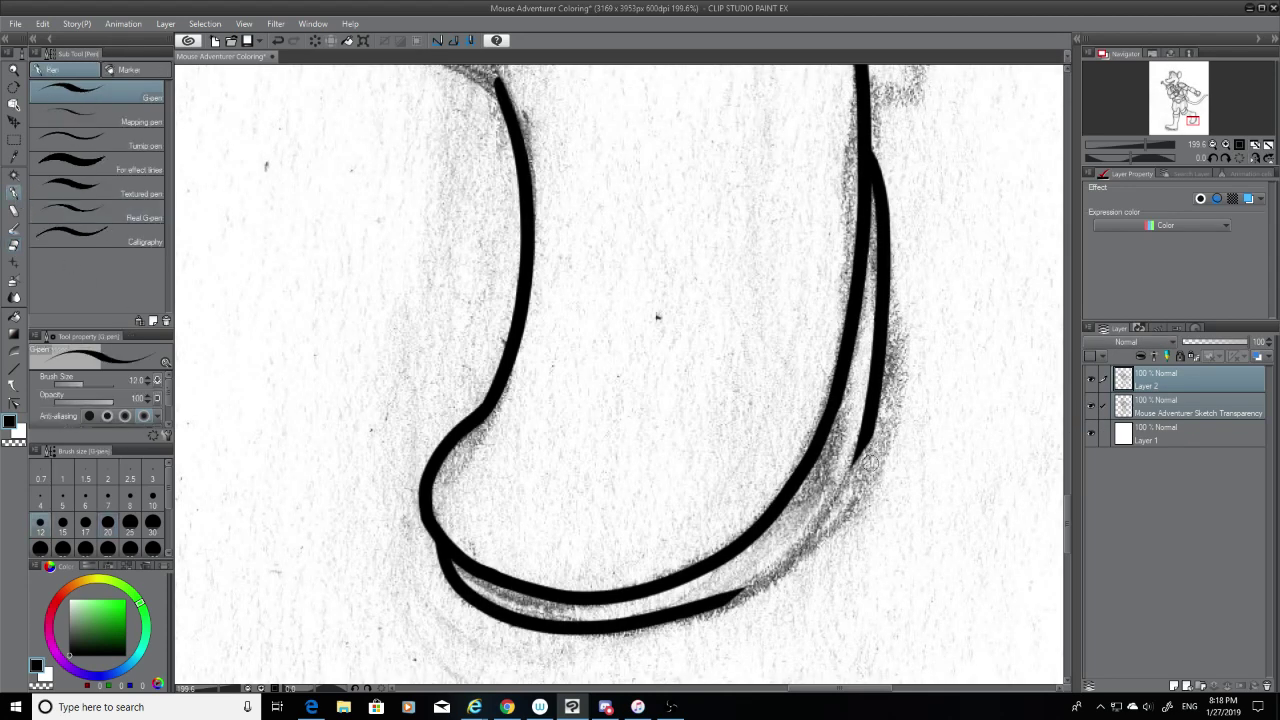
{"action": "left_click_drag", "start_coordinate": [867, 426], "coordinate": [710, 600]}
{"action": "key", "text": "ctrl+z"}
{"action": "mouse_move", "coordinate": [870, 430]}
{"action": "left_mouse_down"}
{"action": "mouse_move", "coordinate": [834, 510]}
{"action": "mouse_move", "coordinate": [724, 592]}
{"action": "left_mouse_up"}
{"action": "key", "text": "ctrl+z"}
{"action": "mouse_move", "coordinate": [870, 425]}
{"action": "left_mouse_down"}
{"action": "mouse_move", "coordinate": [713, 598]}
{"action": "mouse_move", "coordinate": [690, 606]}
{"action": "left_mouse_up"}
{"action": "left_click", "coordinate": [1091, 407]}
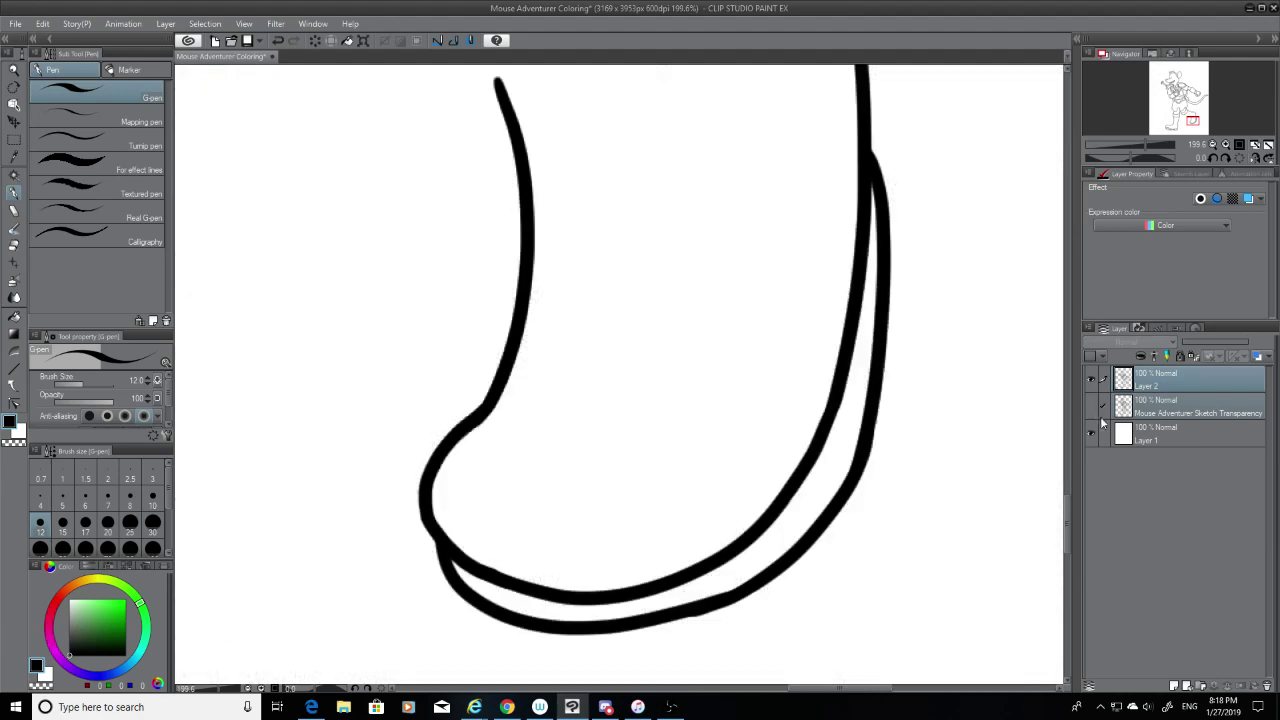
Step: Erase the uneven bottom stretch of the outer sole line, leaving a gap beneath the foot
{"action": "scroll", "coordinate": [1066, 545], "scroll_direction": "down", "scroll_amount": 5}
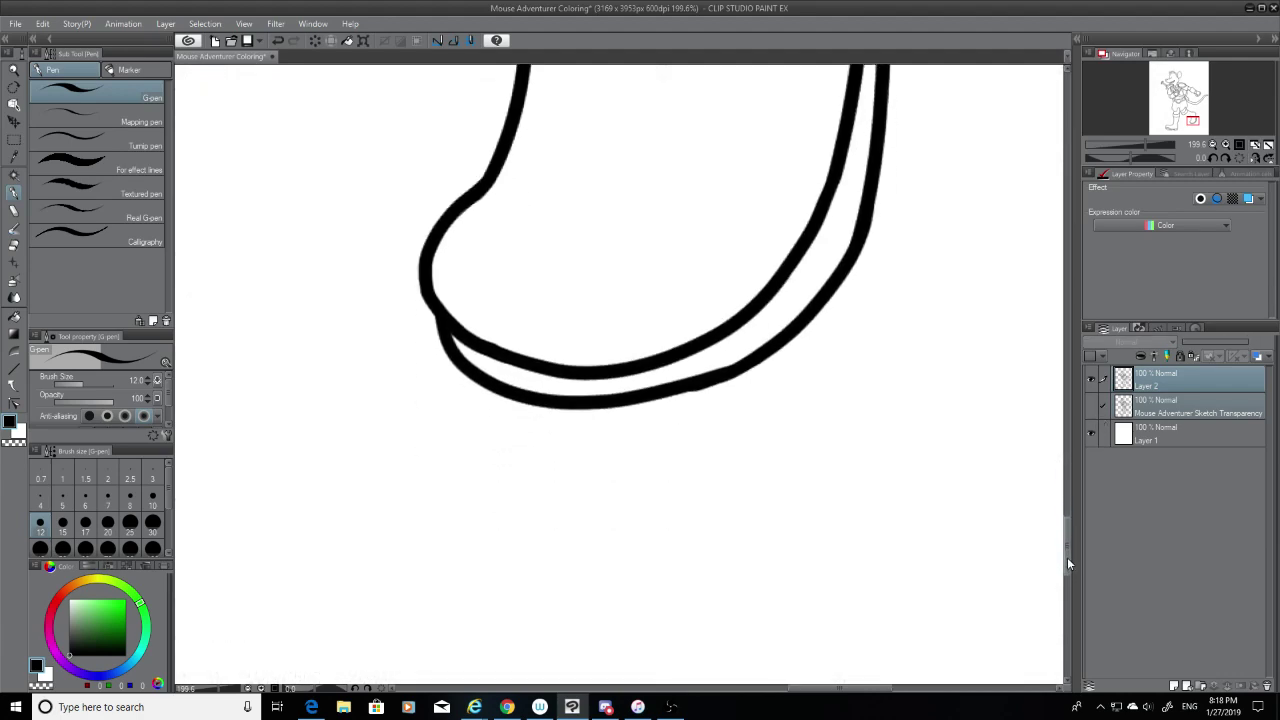
{"action": "left_click", "coordinate": [14, 245]}
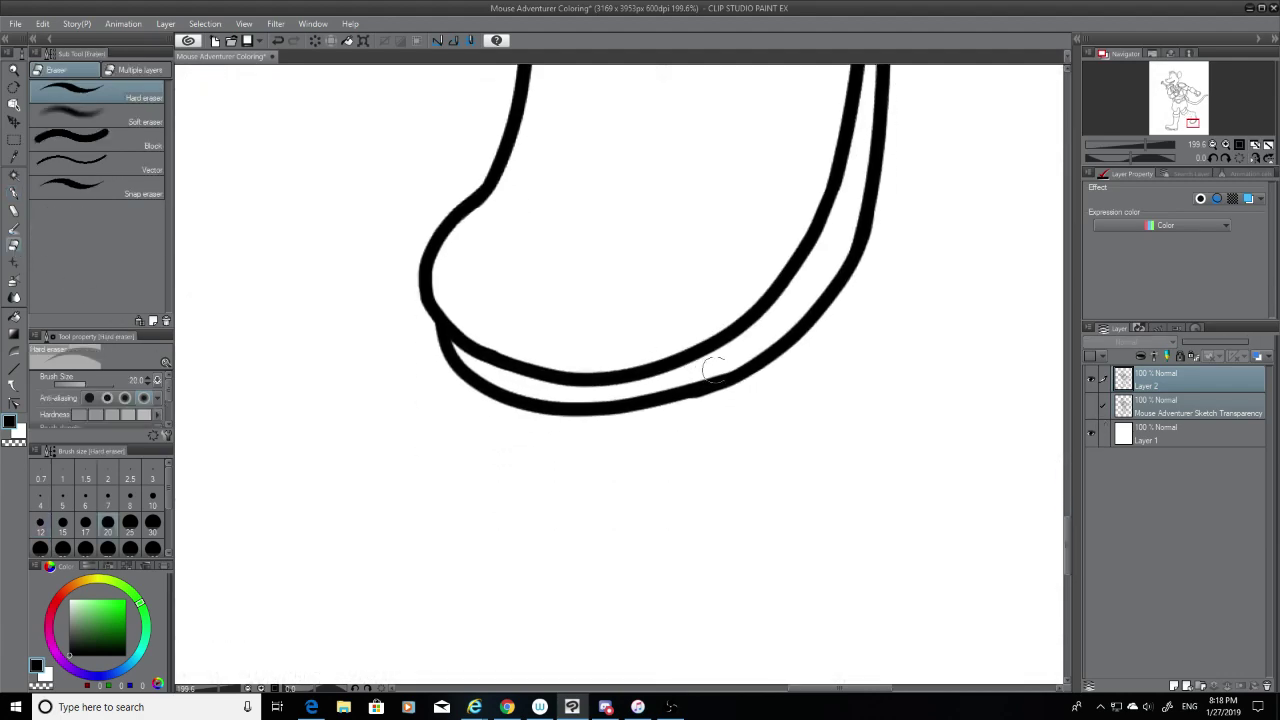
{"action": "mouse_move", "coordinate": [662, 406]}
{"action": "left_mouse_down"}
{"action": "mouse_move", "coordinate": [711, 369]}
{"action": "mouse_move", "coordinate": [585, 418]}
{"action": "mouse_move", "coordinate": [612, 408]}
{"action": "mouse_move", "coordinate": [577, 403]}
{"action": "mouse_move", "coordinate": [514, 438]}
{"action": "mouse_move", "coordinate": [534, 394]}
{"action": "mouse_move", "coordinate": [542, 435]}
{"action": "mouse_move", "coordinate": [600, 405]}
{"action": "mouse_move", "coordinate": [805, 364]}
{"action": "mouse_move", "coordinate": [521, 402]}
{"action": "left_mouse_up"}
Step: Undo the last underside stroke of the outer sole line and its touch-ups to reopen the gap
{"action": "key", "text": "p"}
{"action": "key", "text": "ctrl+z"}
{"action": "key", "text": "ctrl+z"}
{"action": "mouse_move", "coordinate": [740, 374]}
{"action": "left_mouse_down"}
{"action": "mouse_move", "coordinate": [500, 401]}
{"action": "mouse_move", "coordinate": [580, 410]}
{"action": "mouse_move", "coordinate": [738, 376]}
{"action": "left_mouse_up"}
{"action": "key", "text": "ctrl+z"}
{"action": "key", "text": "ctrl+z"}
{"action": "key", "text": "ctrl+z"}
Step: Try to bridge the gap in the outer sole line with a deeper curve beneath the foot
{"action": "left_click_drag", "start_coordinate": [519, 401], "coordinate": [752, 368]}
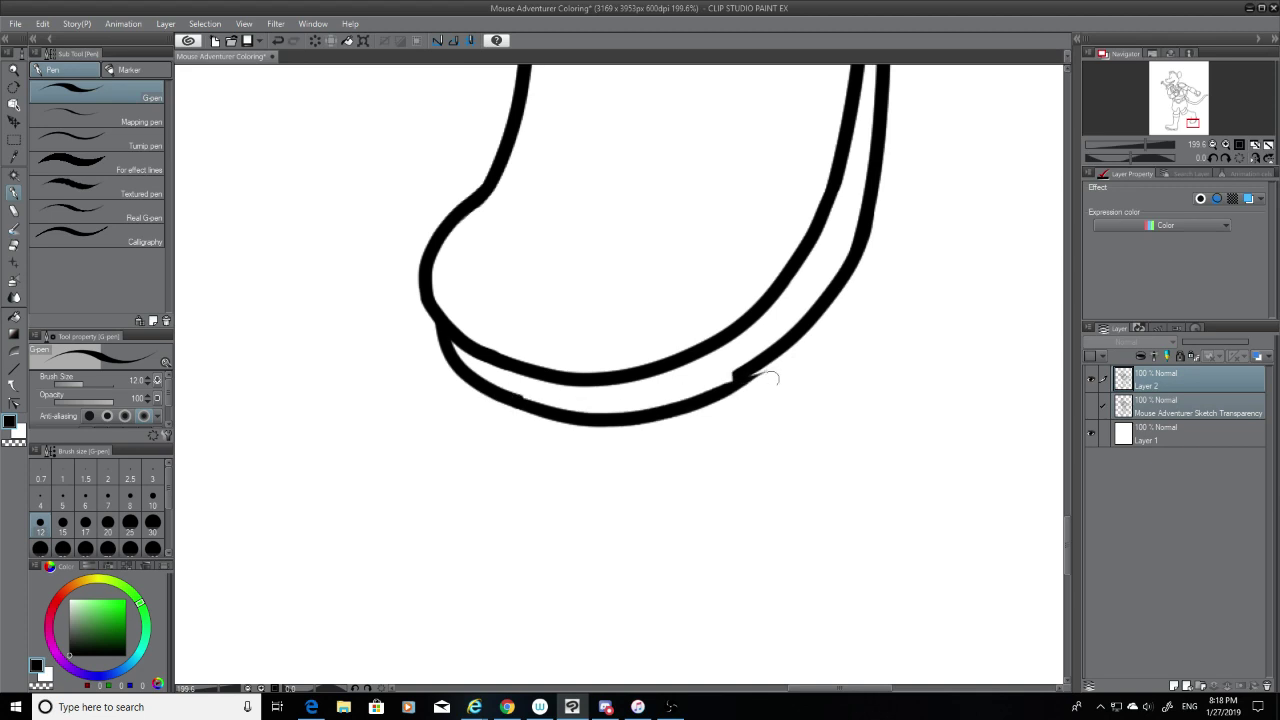
{"action": "key", "text": "ctrl+z"}
{"action": "mouse_move", "coordinate": [520, 402]}
{"action": "left_mouse_down"}
{"action": "mouse_move", "coordinate": [628, 410]}
{"action": "mouse_move", "coordinate": [740, 374]}
{"action": "mouse_move", "coordinate": [634, 400]}
{"action": "mouse_move", "coordinate": [496, 402]}
{"action": "mouse_move", "coordinate": [662, 399]}
{"action": "mouse_move", "coordinate": [735, 372]}
{"action": "left_mouse_up"}
{"action": "key", "text": "ctrl+z"}
{"action": "key", "text": "ctrl+z"}
{"action": "key", "text": "ctrl+z"}
{"action": "key", "text": "ctrl+z"}
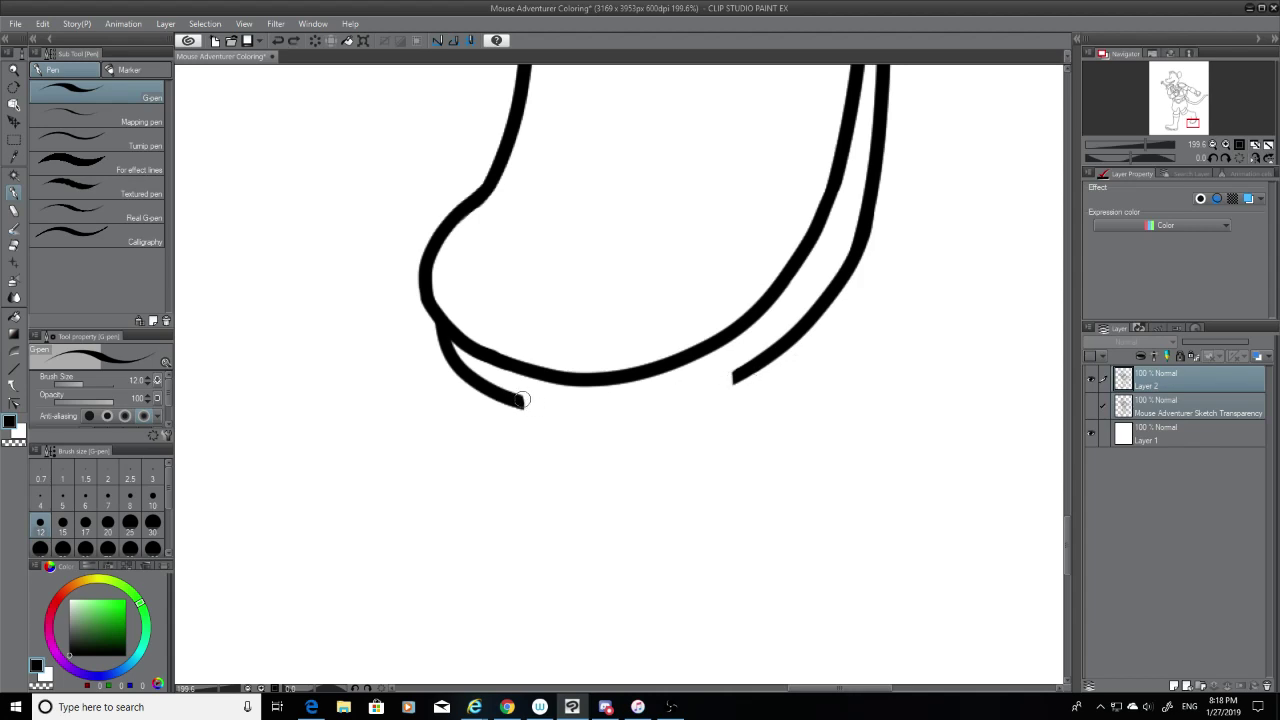
Step: Try several shallower strokes across the gap in the outer sole line beneath the foot
{"action": "mouse_move", "coordinate": [519, 401]}
{"action": "left_mouse_down"}
{"action": "mouse_move", "coordinate": [748, 371]}
{"action": "mouse_move", "coordinate": [527, 402]}
{"action": "mouse_move", "coordinate": [736, 373]}
{"action": "left_mouse_up"}
{"action": "key", "text": "ctrl+z"}
{"action": "key", "text": "ctrl+z"}
{"action": "key", "text": "ctrl+z"}
{"action": "left_click_drag", "start_coordinate": [522, 401], "coordinate": [740, 369]}
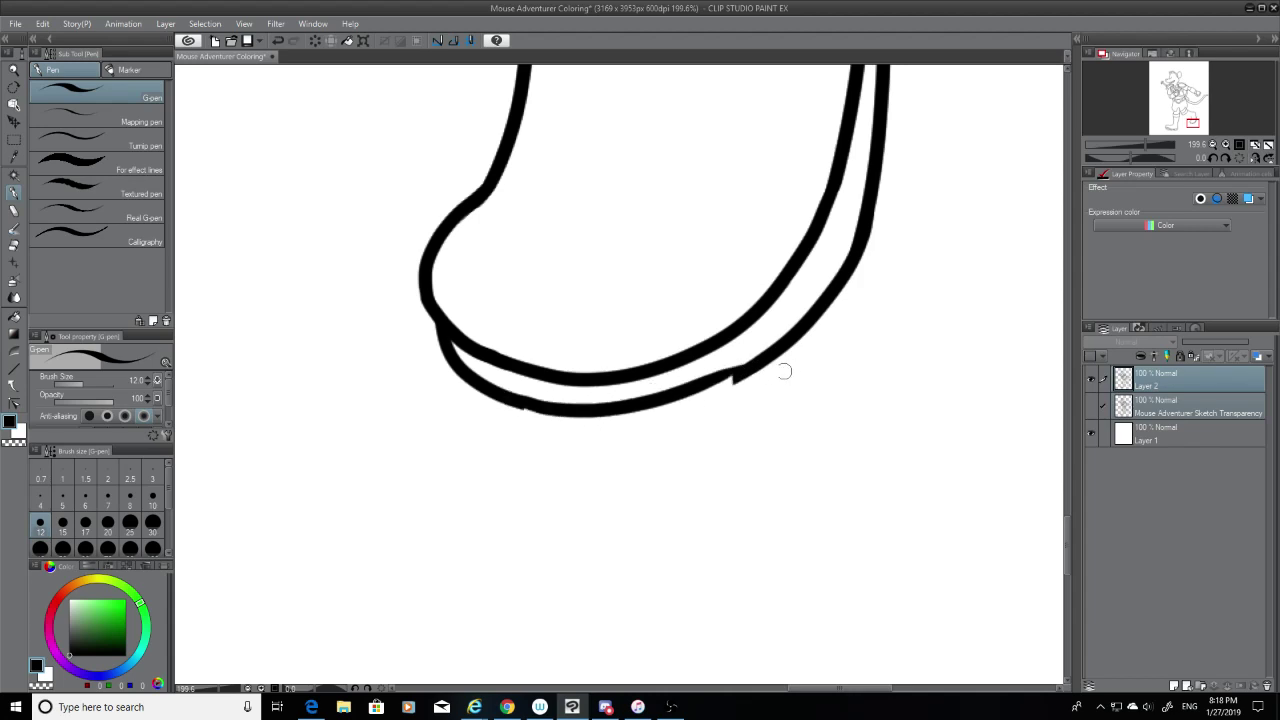
{"action": "key", "text": "ctrl+z"}
{"action": "left_click_drag", "start_coordinate": [530, 402], "coordinate": [740, 371]}
{"action": "key", "text": "ctrl+z"}
{"action": "key", "text": "ctrl+z"}
{"action": "key", "text": "ctrl+z"}
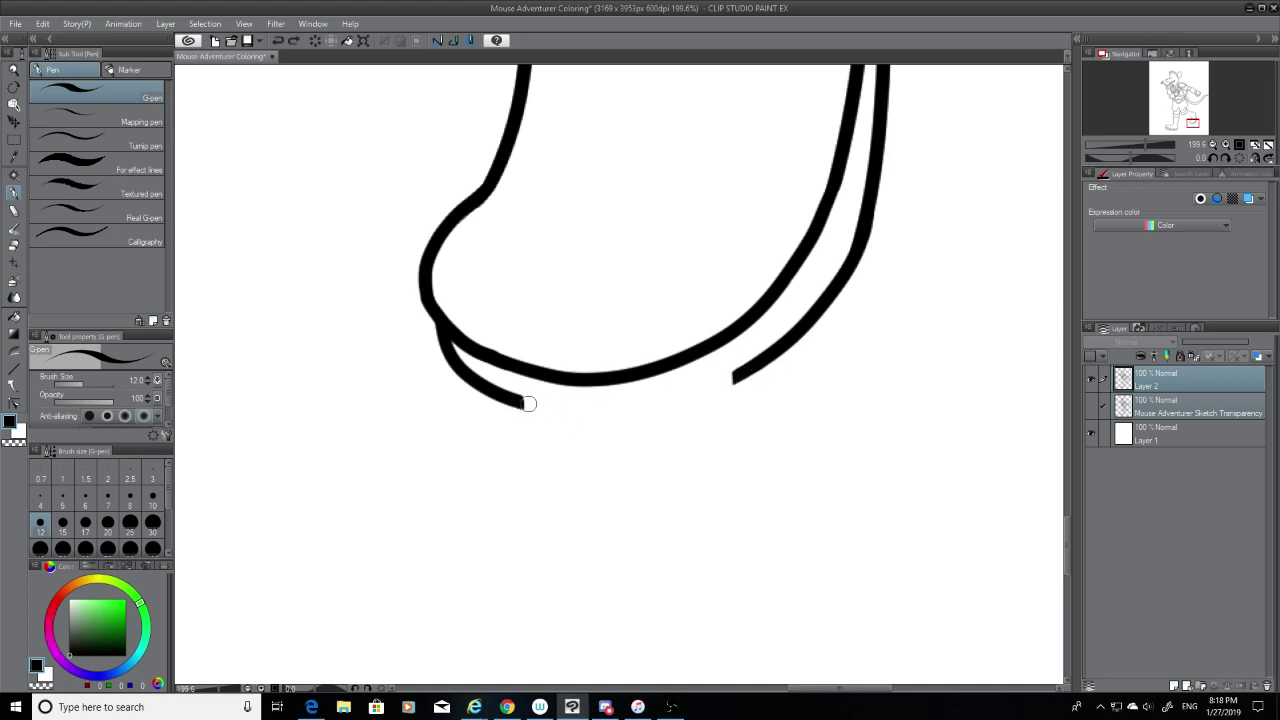
Step: Ink the outer sole line across the gap beneath the foot and smooth the join on its heel side
{"action": "left_click_drag", "start_coordinate": [528, 403], "coordinate": [748, 370]}
{"action": "key", "text": "ctrl+z"}
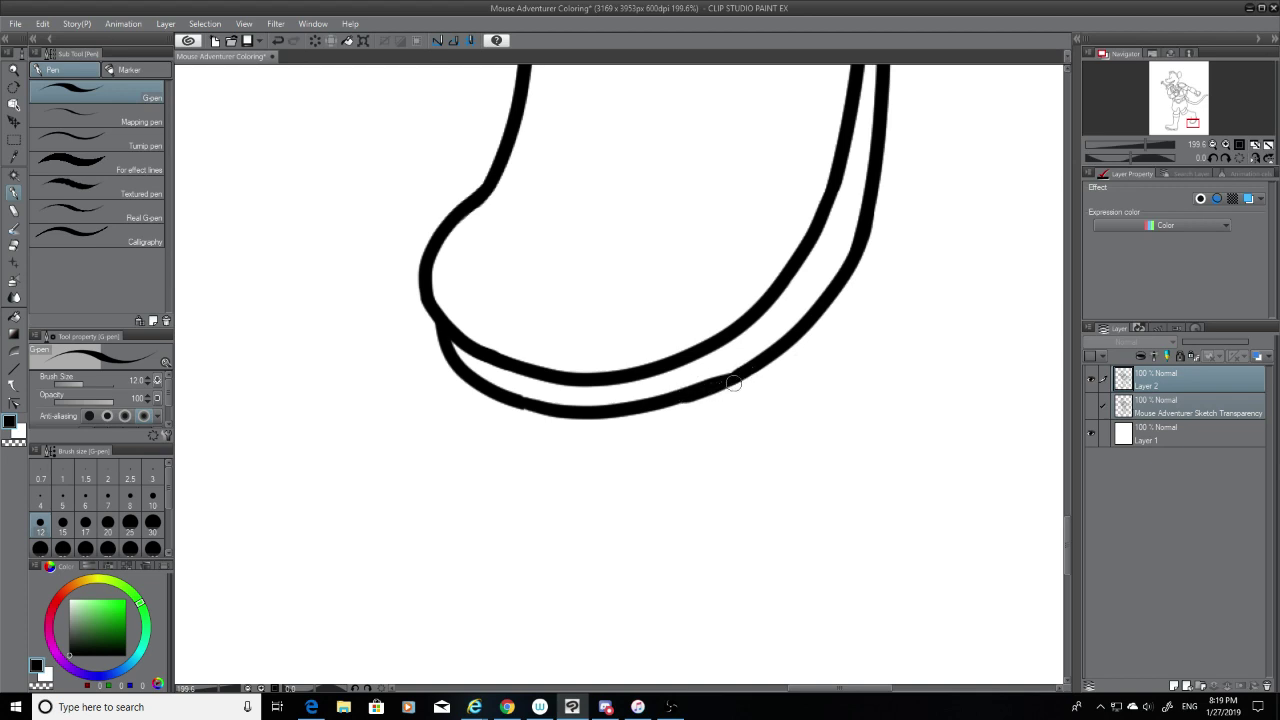
{"action": "left_click_drag", "start_coordinate": [740, 377], "coordinate": [686, 397]}
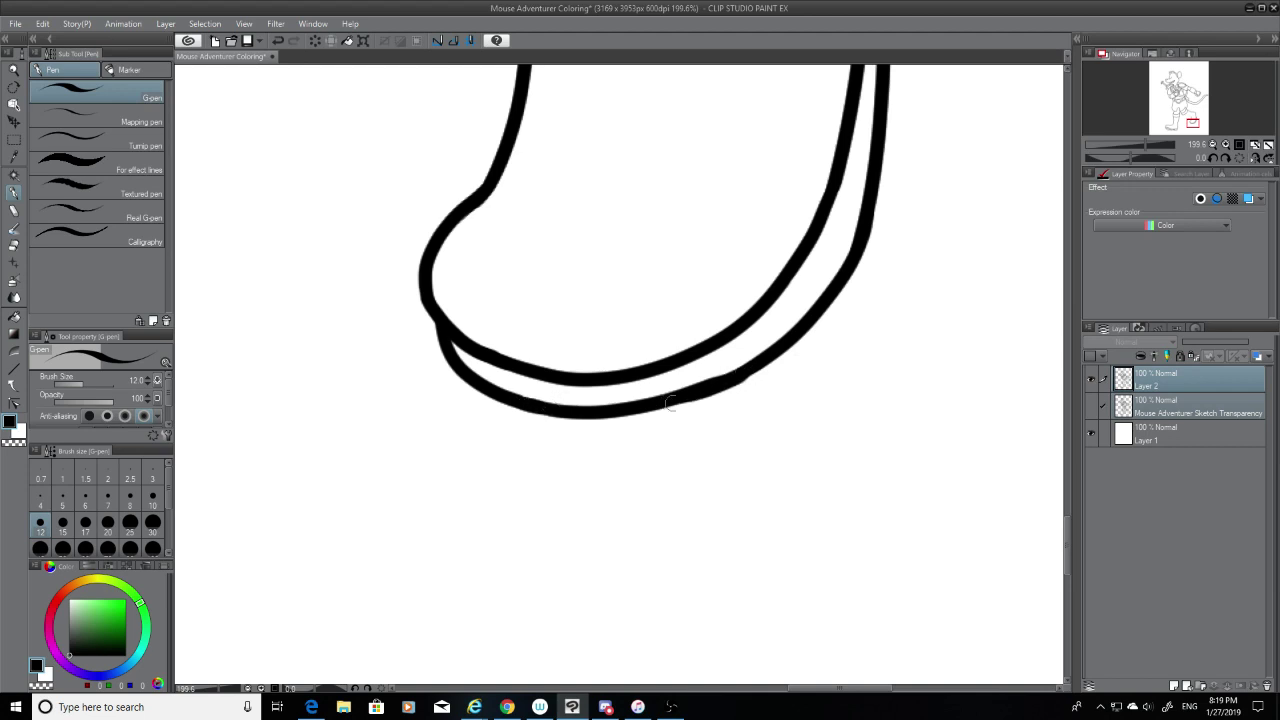
{"action": "left_click_drag", "start_coordinate": [741, 375], "coordinate": [692, 394]}
{"action": "key", "text": "ctrl+z"}
{"action": "left_click", "coordinate": [14, 247]}
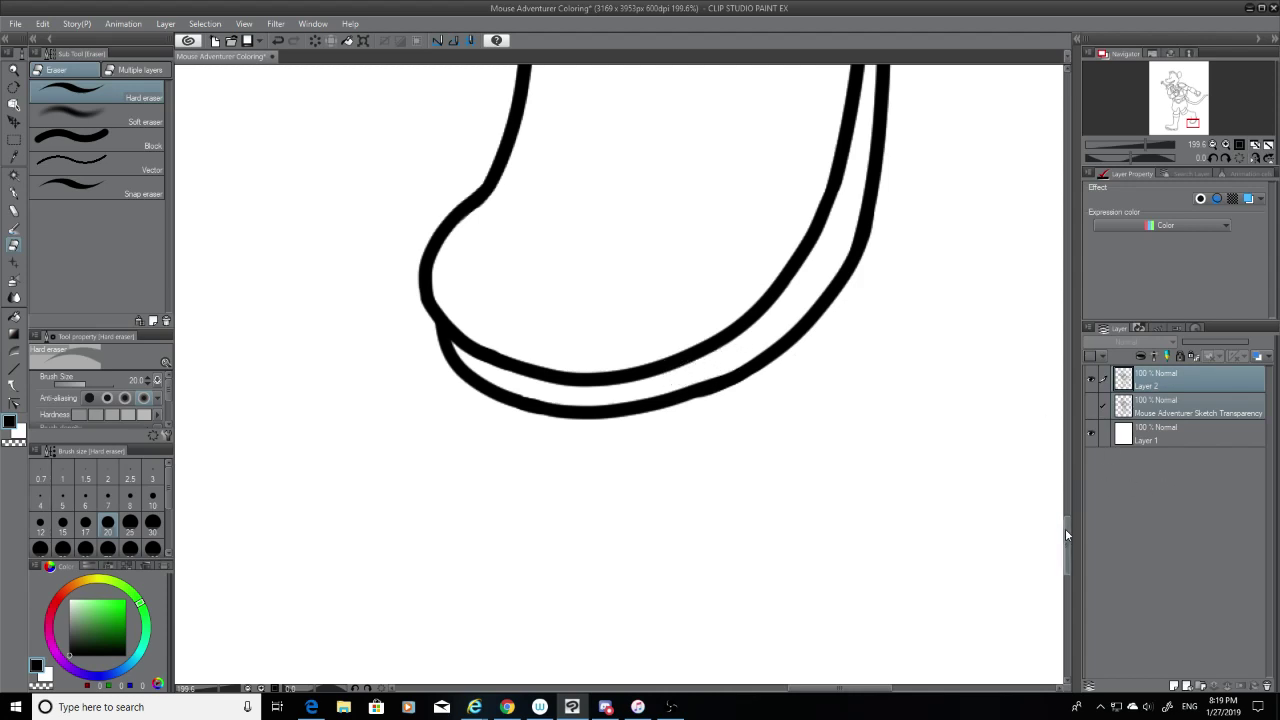
Step: Show the sketch layer and ink the short upper edge of the shoe's heel block with the G-pen
{"action": "left_click_drag", "start_coordinate": [1065, 528], "coordinate": [1073, 487]}
{"action": "left_click", "coordinate": [1091, 405]}
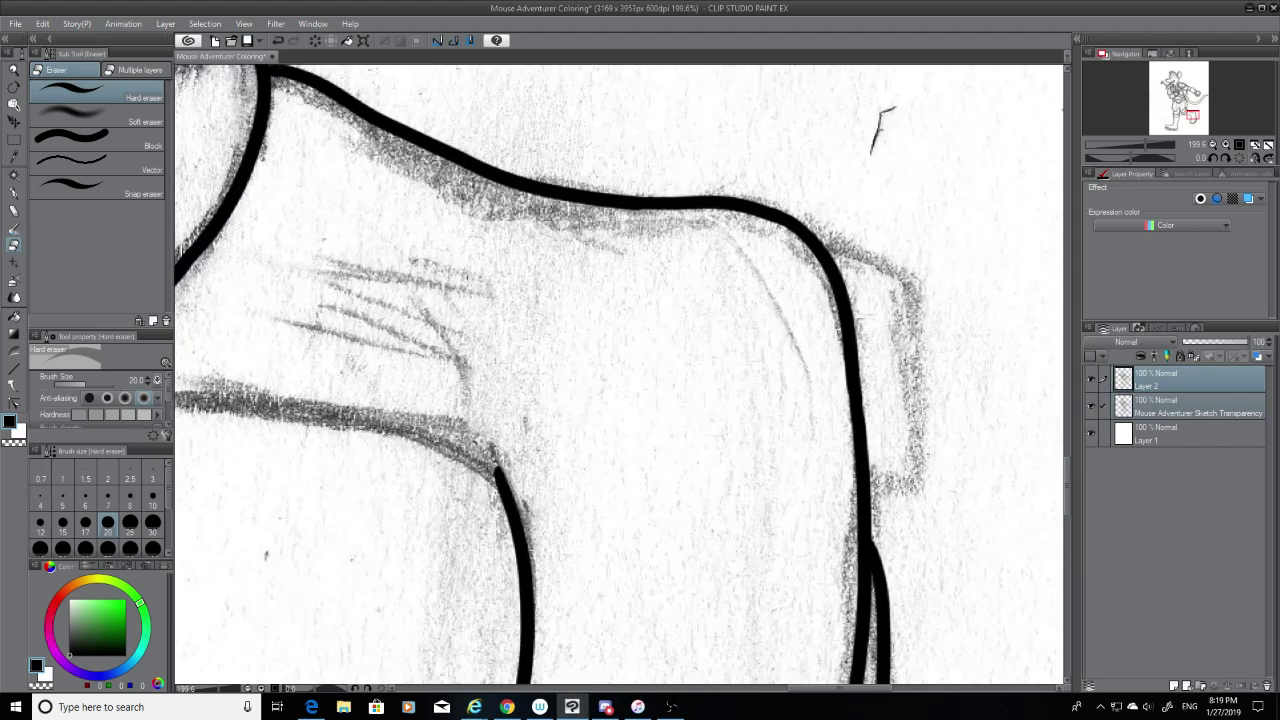
{"action": "left_click", "coordinate": [14, 193]}
{"action": "left_click_drag", "start_coordinate": [820, 242], "coordinate": [929, 264]}
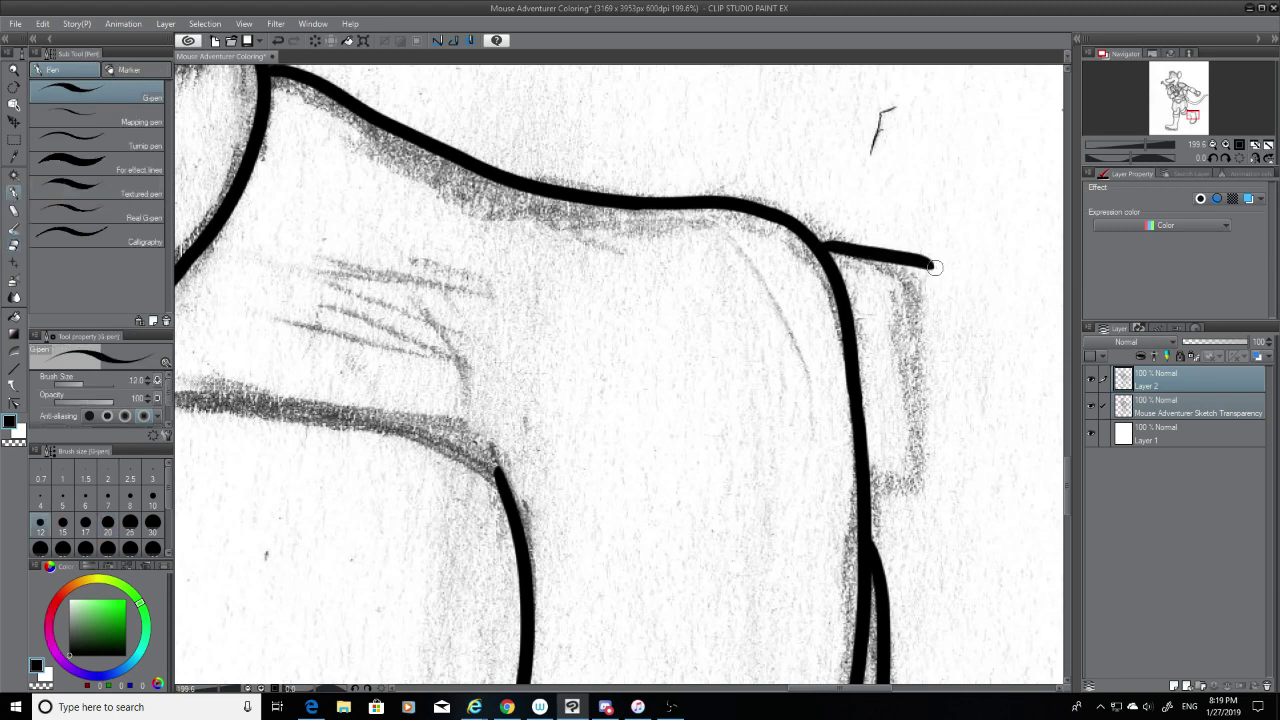
{"action": "key", "text": "ctrl+z"}
{"action": "mouse_move", "coordinate": [822, 243]}
{"action": "left_mouse_down"}
{"action": "mouse_move", "coordinate": [929, 266]}
{"action": "mouse_move", "coordinate": [904, 262]}
{"action": "mouse_move", "coordinate": [916, 270]}
{"action": "mouse_move", "coordinate": [879, 484]}
{"action": "left_mouse_up"}
{"action": "key", "text": "ctrl+z"}
{"action": "key", "text": "ctrl+z"}
Step: Try several strokes for the outer edge of the heel block, starting at the end of its upper edge
{"action": "left_click_drag", "start_coordinate": [915, 266], "coordinate": [902, 490]}
{"action": "key", "text": "ctrl+z"}
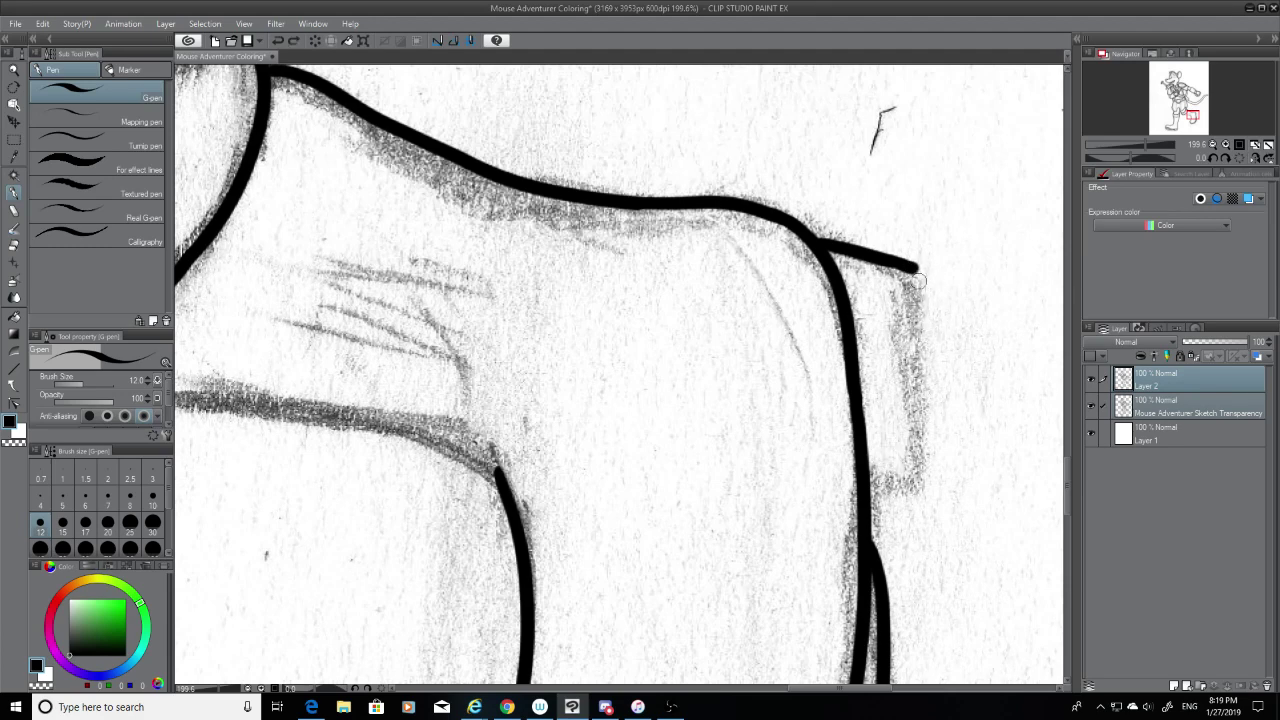
{"action": "left_click_drag", "start_coordinate": [916, 267], "coordinate": [902, 490]}
{"action": "key", "text": "ctrl+z"}
{"action": "mouse_move", "coordinate": [915, 266]}
{"action": "left_mouse_down"}
{"action": "mouse_move", "coordinate": [932, 344]}
{"action": "mouse_move", "coordinate": [922, 505]}
{"action": "left_mouse_up"}
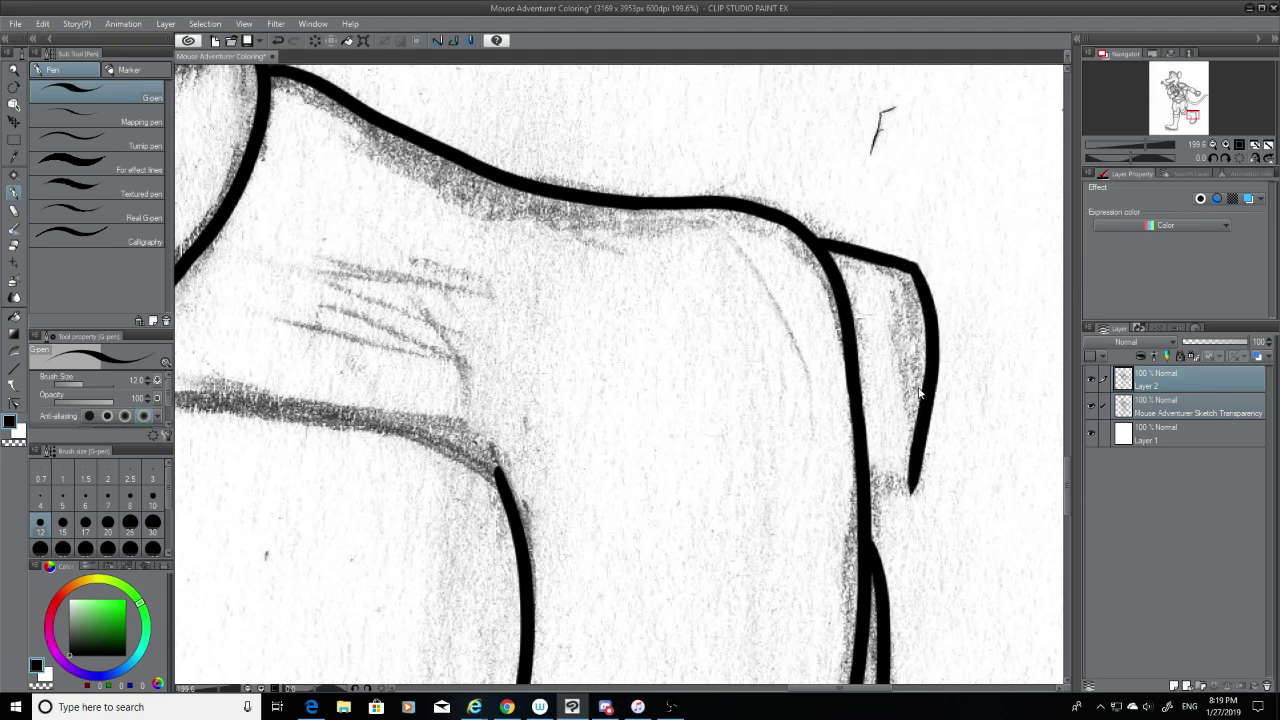
{"action": "key", "text": "ctrl+z"}
{"action": "left_click_drag", "start_coordinate": [915, 266], "coordinate": [924, 501]}
{"action": "key", "text": "ctrl+z"}
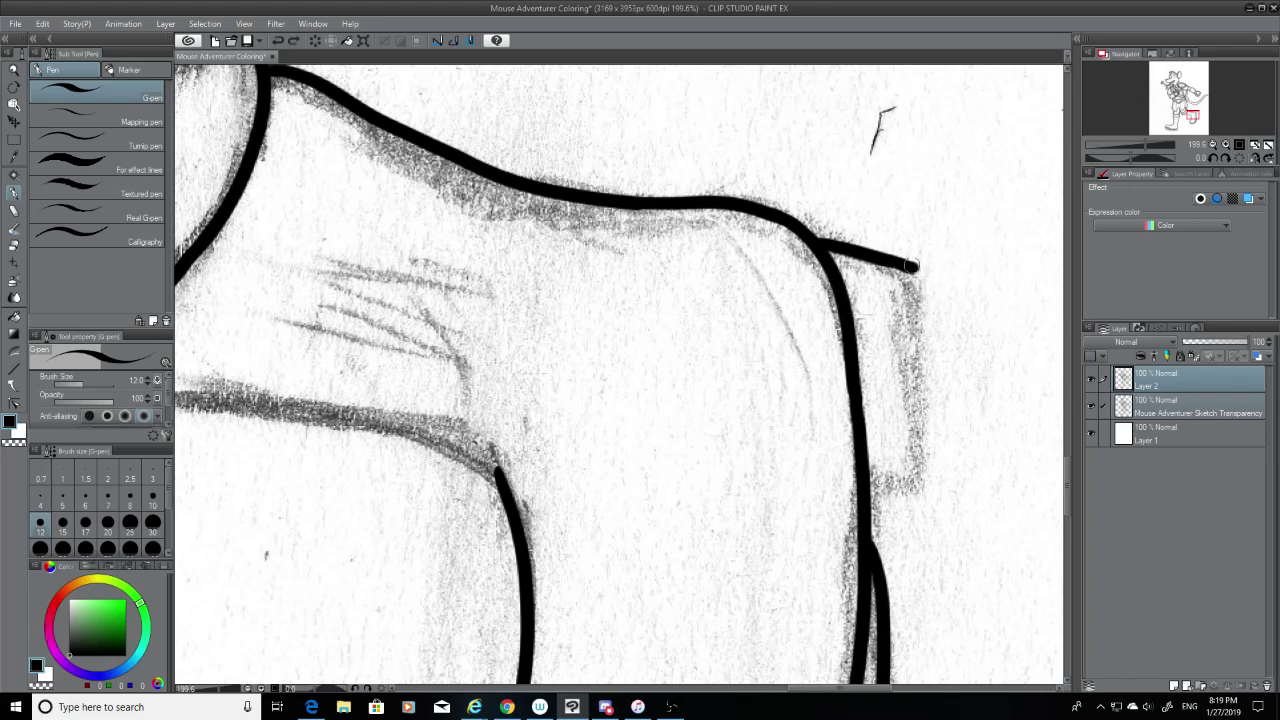
{"action": "left_click_drag", "start_coordinate": [915, 266], "coordinate": [906, 492]}
{"action": "key", "text": "ctrl+z"}
{"action": "left_click_drag", "start_coordinate": [916, 268], "coordinate": [908, 496]}
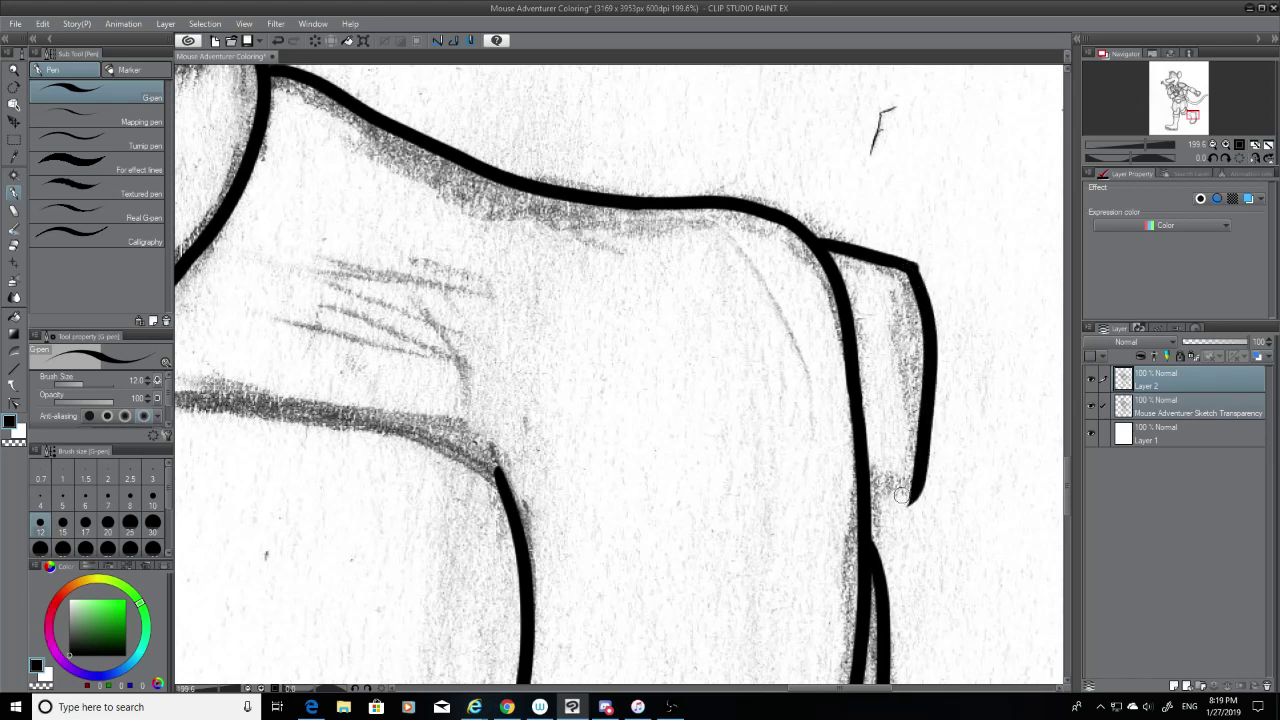
{"action": "key", "text": "ctrl+z"}
{"action": "left_click_drag", "start_coordinate": [916, 268], "coordinate": [912, 492]}
{"action": "key", "text": "ctrl+z"}
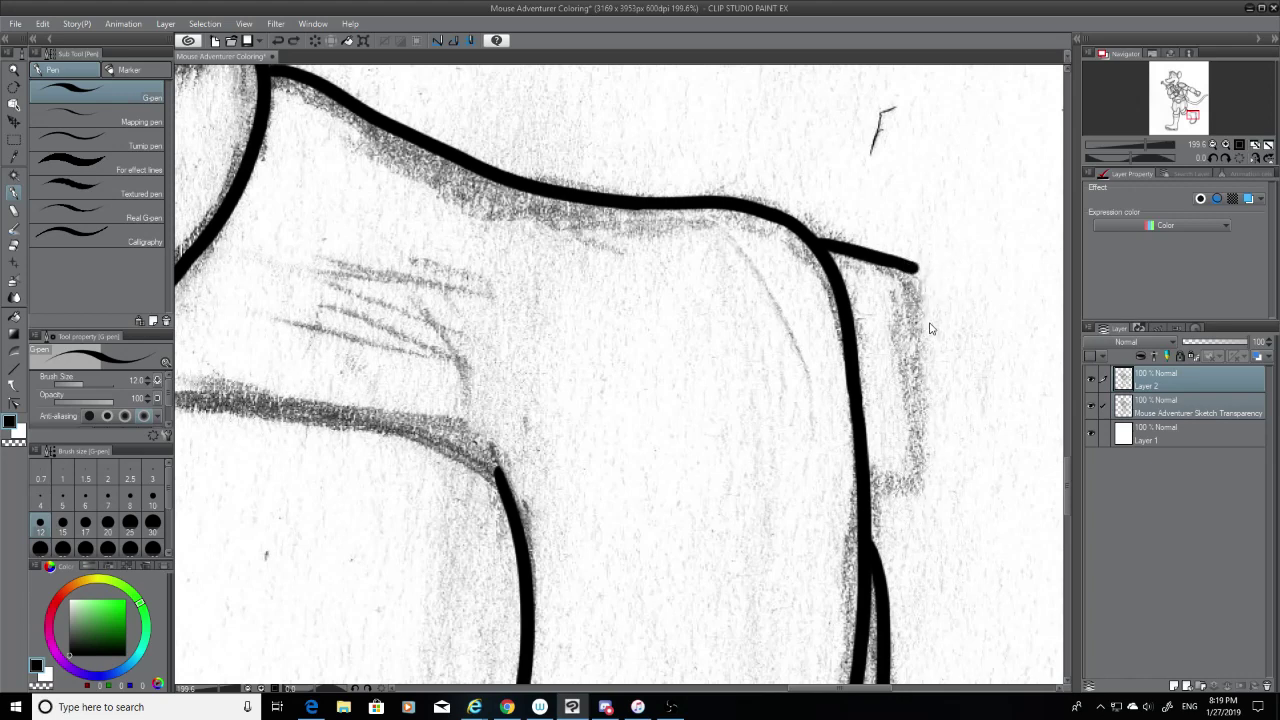
Step: Ink the outer edge of the heel block, square off its lower end and hide the sketch layer
{"action": "mouse_move", "coordinate": [912, 268]}
{"action": "left_mouse_down"}
{"action": "mouse_move", "coordinate": [918, 518]}
{"action": "mouse_move", "coordinate": [902, 503]}
{"action": "mouse_move", "coordinate": [943, 505]}
{"action": "left_mouse_up"}
{"action": "key", "text": "ctrl+z"}
{"action": "left_click", "coordinate": [14, 245]}
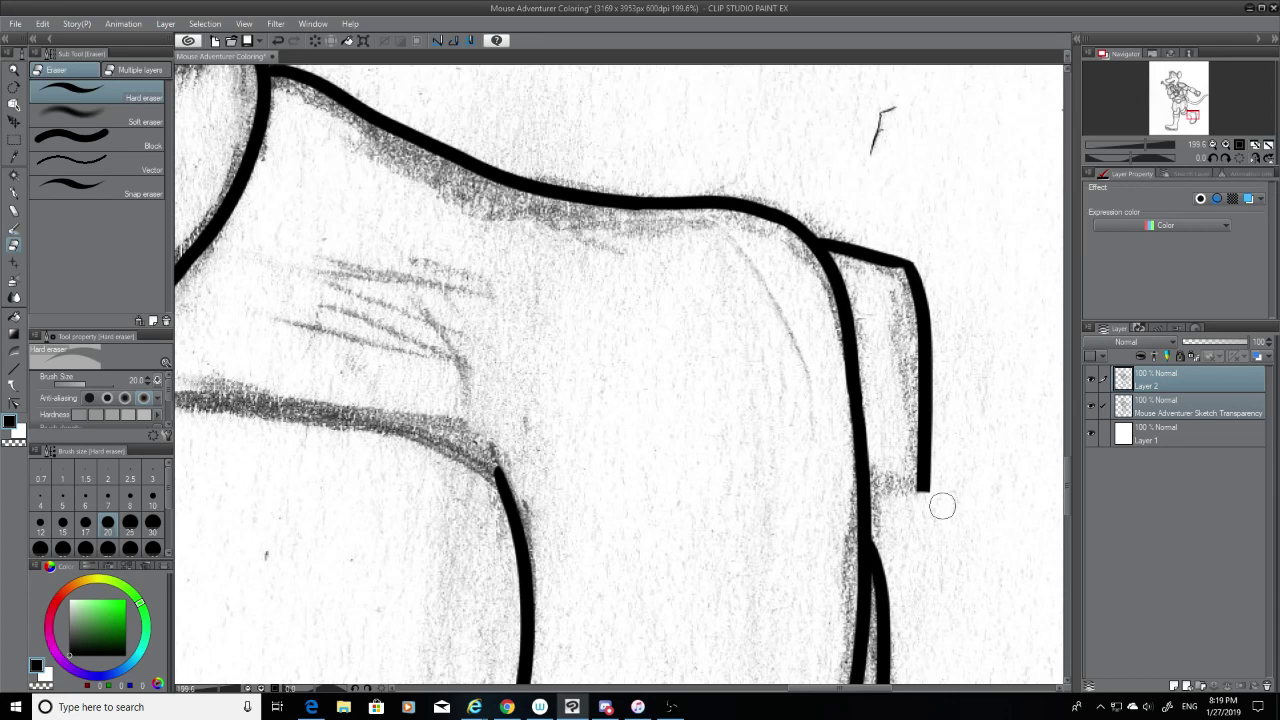
{"action": "left_click", "coordinate": [1092, 406]}
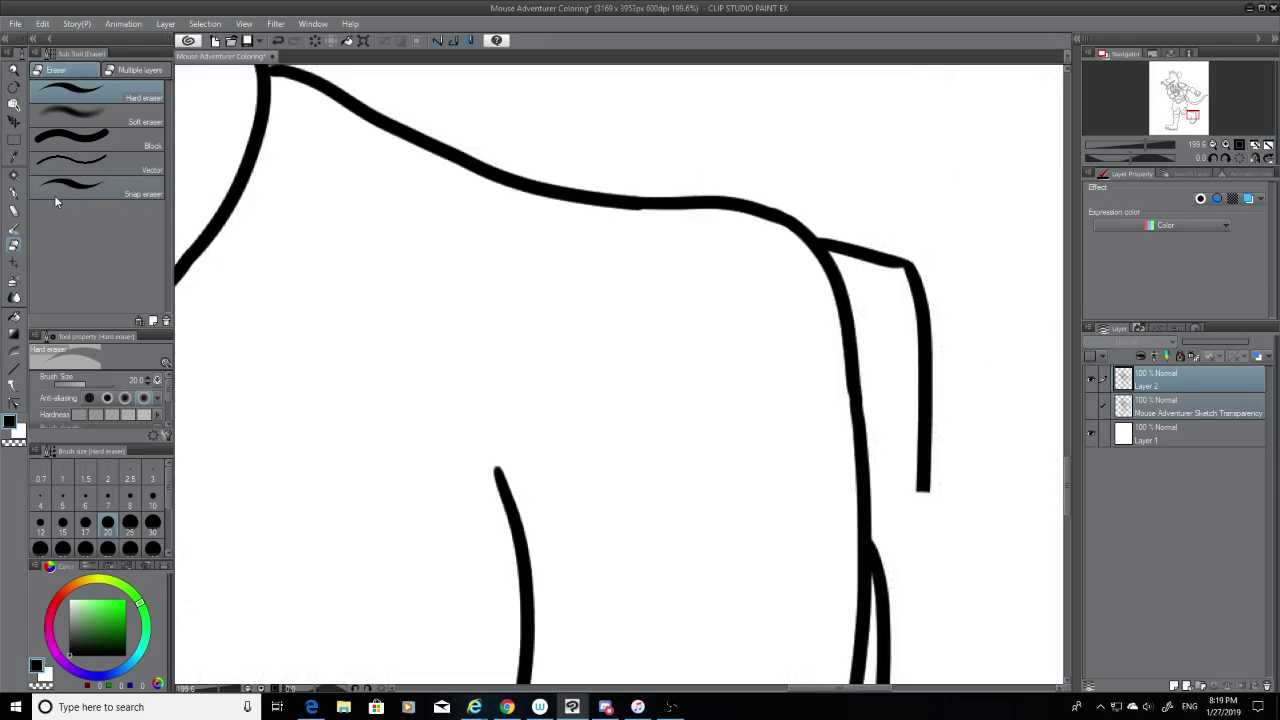
Step: Touch up the upper outer corner of the heel block with the pen
{"action": "key", "text": "p"}
{"action": "mouse_move", "coordinate": [898, 263]}
{"action": "left_mouse_down"}
{"action": "mouse_move", "coordinate": [911, 270]}
{"action": "mouse_move", "coordinate": [896, 268]}
{"action": "left_mouse_up"}
{"action": "key", "text": "ctrl+z"}
{"action": "key", "text": "ctrl+z"}
{"action": "key", "text": "ctrl+z"}
{"action": "key", "text": "ctrl+z"}
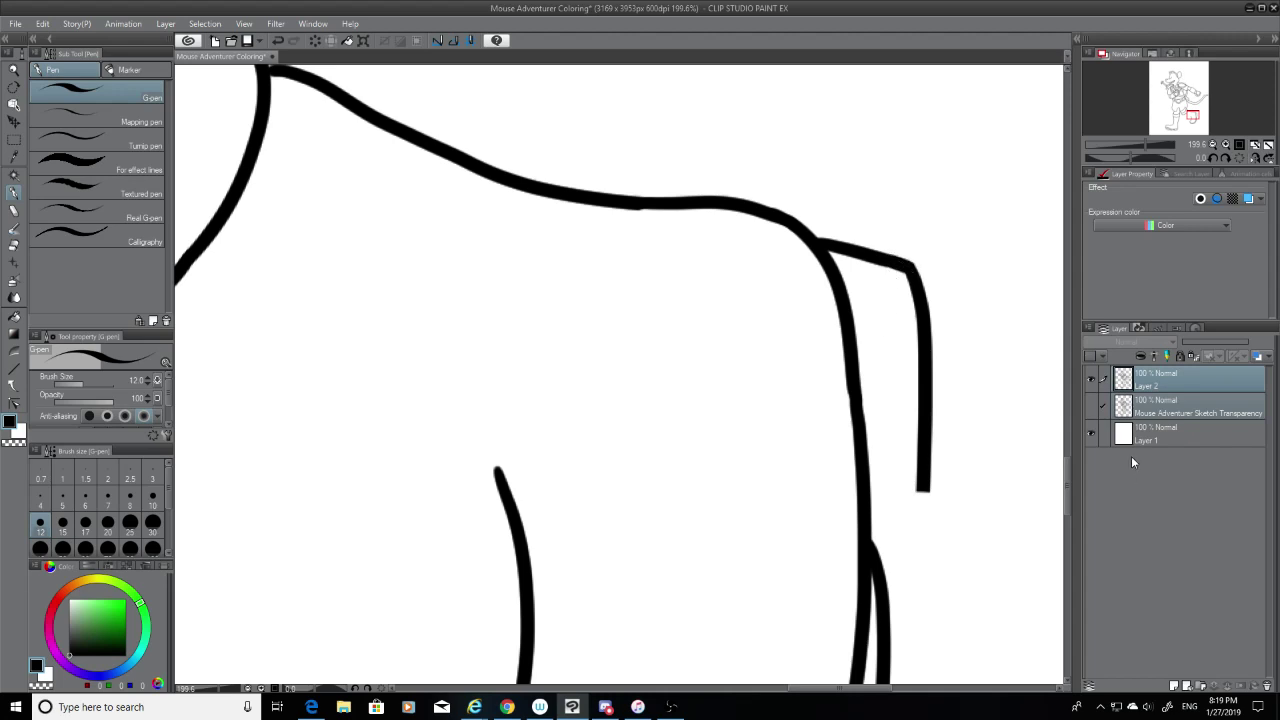
Step: Ink the lower edge of the heel block back to the foot over the sketch, and hide the sketch layer
{"action": "left_click", "coordinate": [1091, 406]}
{"action": "left_click_drag", "start_coordinate": [928, 487], "coordinate": [858, 484]}
{"action": "key", "text": "ctrl+z"}
{"action": "key", "text": "ctrl+z"}
{"action": "key", "text": "ctrl+z"}
{"action": "left_click", "coordinate": [1092, 407]}
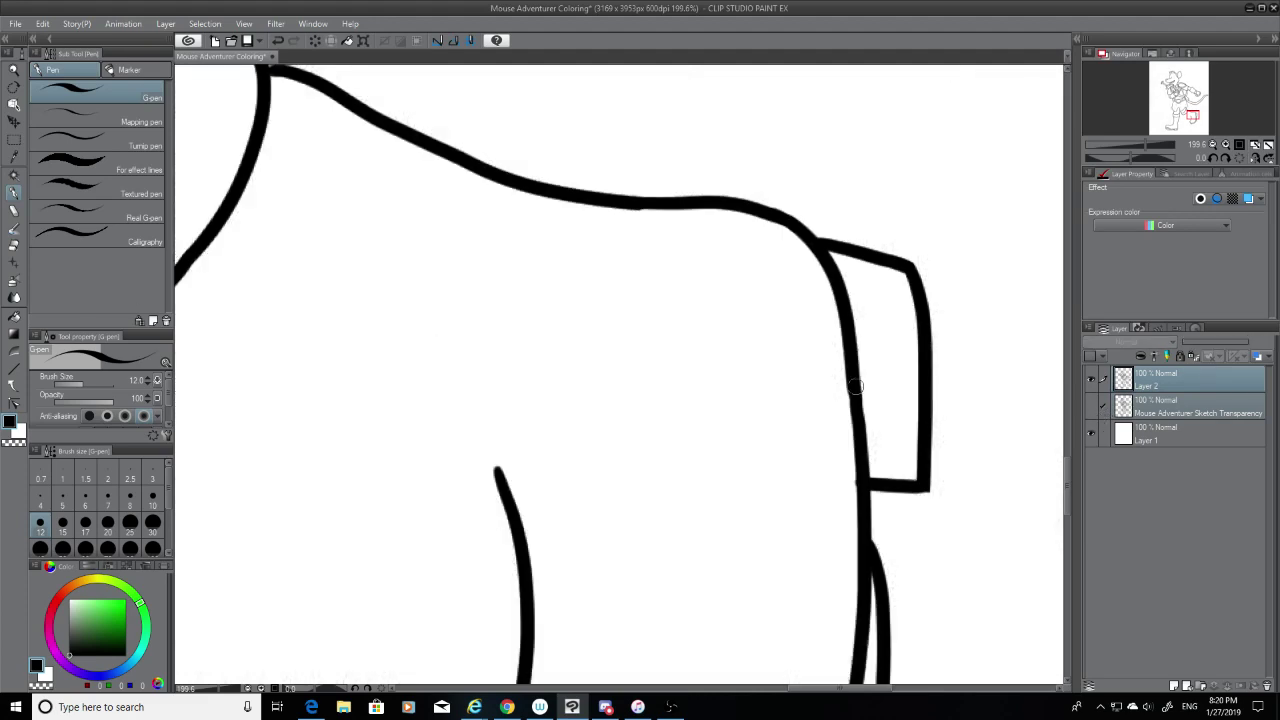
Step: Smooth the foot outline beside the heel block and clean up the block's lower outer corner
{"action": "left_click_drag", "start_coordinate": [855, 386], "coordinate": [858, 414]}
{"action": "key", "text": "ctrl+z"}
{"action": "key", "text": "ctrl+z"}
{"action": "key", "text": "ctrl+z"}
{"action": "left_click", "coordinate": [13, 245]}
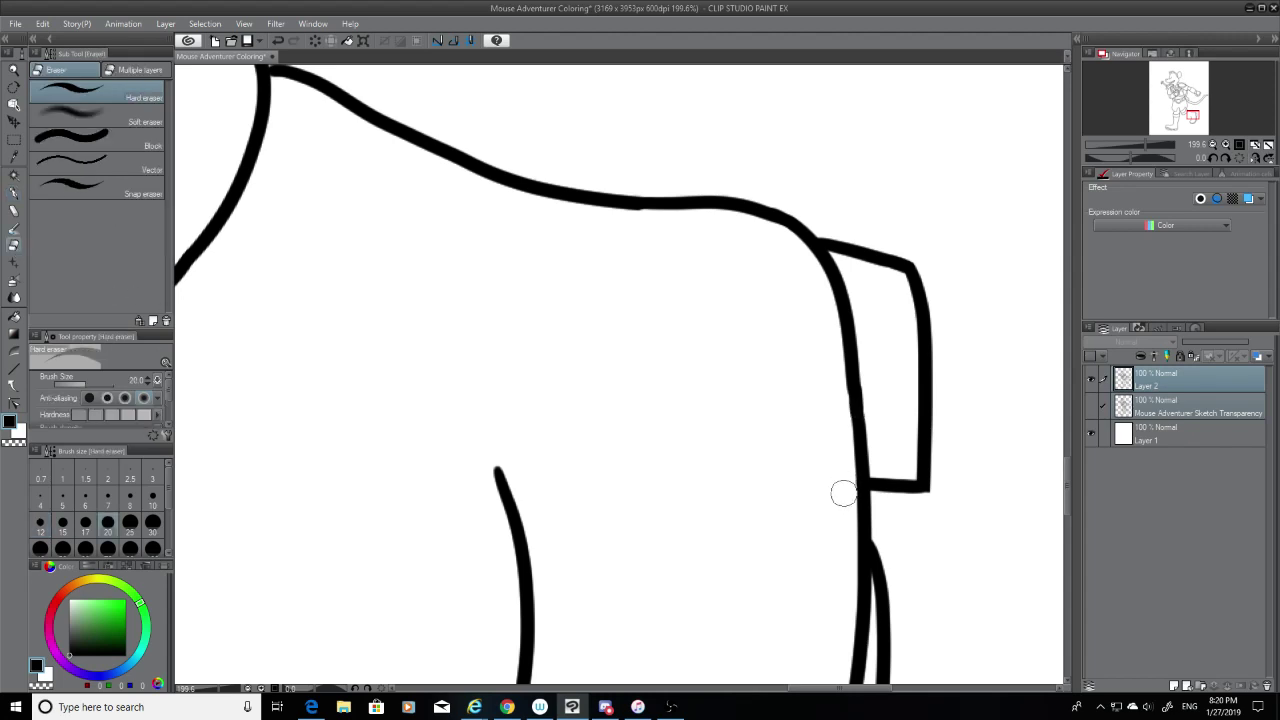
{"action": "left_click_drag", "start_coordinate": [940, 500], "coordinate": [921, 506]}
{"action": "key", "text": "ctrl+z"}
Step: Show the sketch layer and erase the upper tip of the inner foot line at the ankle bend
{"action": "left_click", "coordinate": [1093, 406]}
{"action": "left_click_drag", "start_coordinate": [885, 689], "coordinate": [837, 689]}
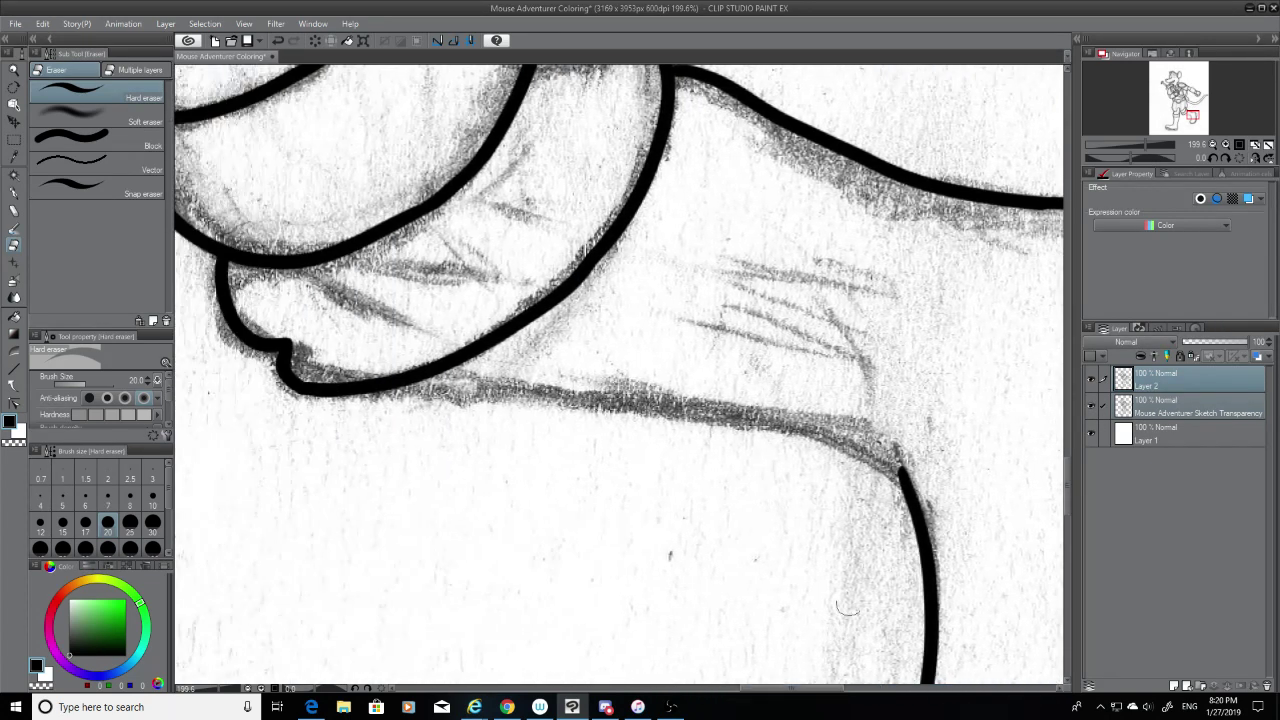
{"action": "left_click_drag", "start_coordinate": [903, 462], "coordinate": [940, 504]}
{"action": "left_click_drag", "start_coordinate": [893, 466], "coordinate": [936, 506]}
{"action": "key", "text": "ctrl+z"}
Step: Ink the underside of the lower leg from the trouser cuff almost to the ankle bend, and hide the sketch
{"action": "key", "text": "p"}
{"action": "left_click_drag", "start_coordinate": [397, 391], "coordinate": [800, 440]}
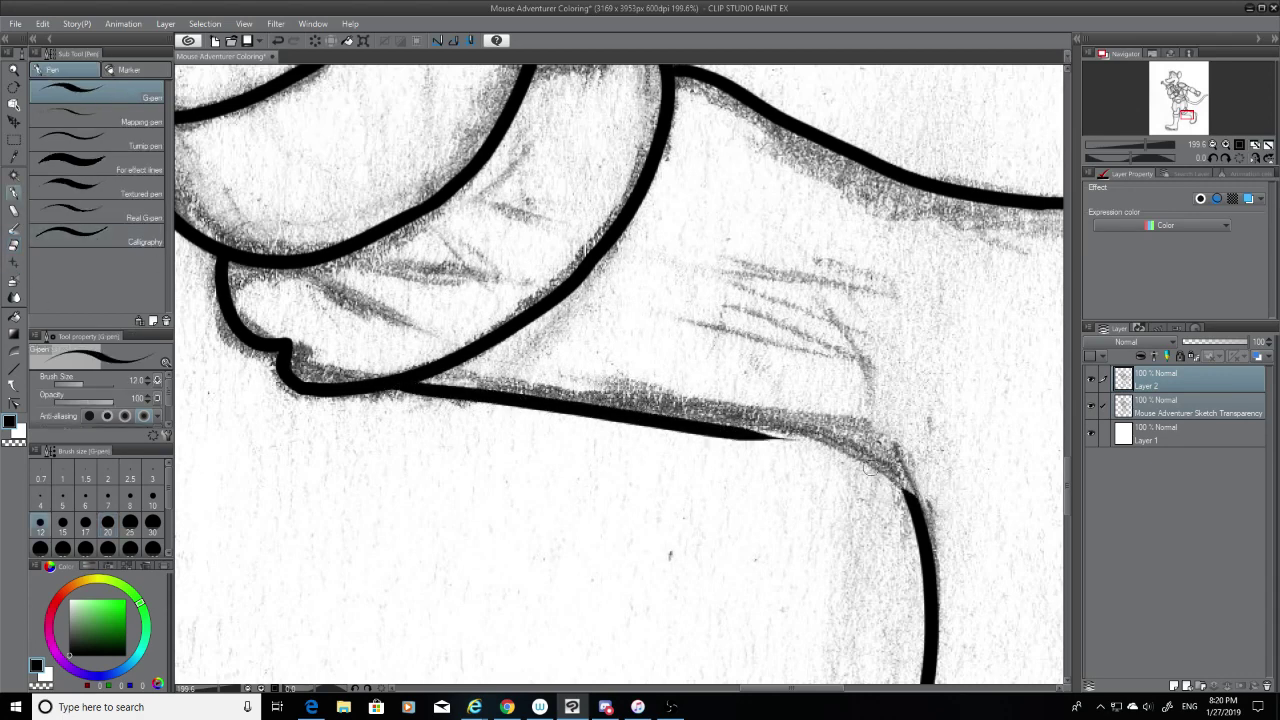
{"action": "key", "text": "ctrl+z"}
{"action": "mouse_move", "coordinate": [392, 382]}
{"action": "left_mouse_down"}
{"action": "mouse_move", "coordinate": [670, 410]}
{"action": "mouse_move", "coordinate": [920, 478]}
{"action": "mouse_move", "coordinate": [808, 431]}
{"action": "left_mouse_up"}
{"action": "left_click", "coordinate": [16, 247]}
{"action": "left_click", "coordinate": [14, 192]}
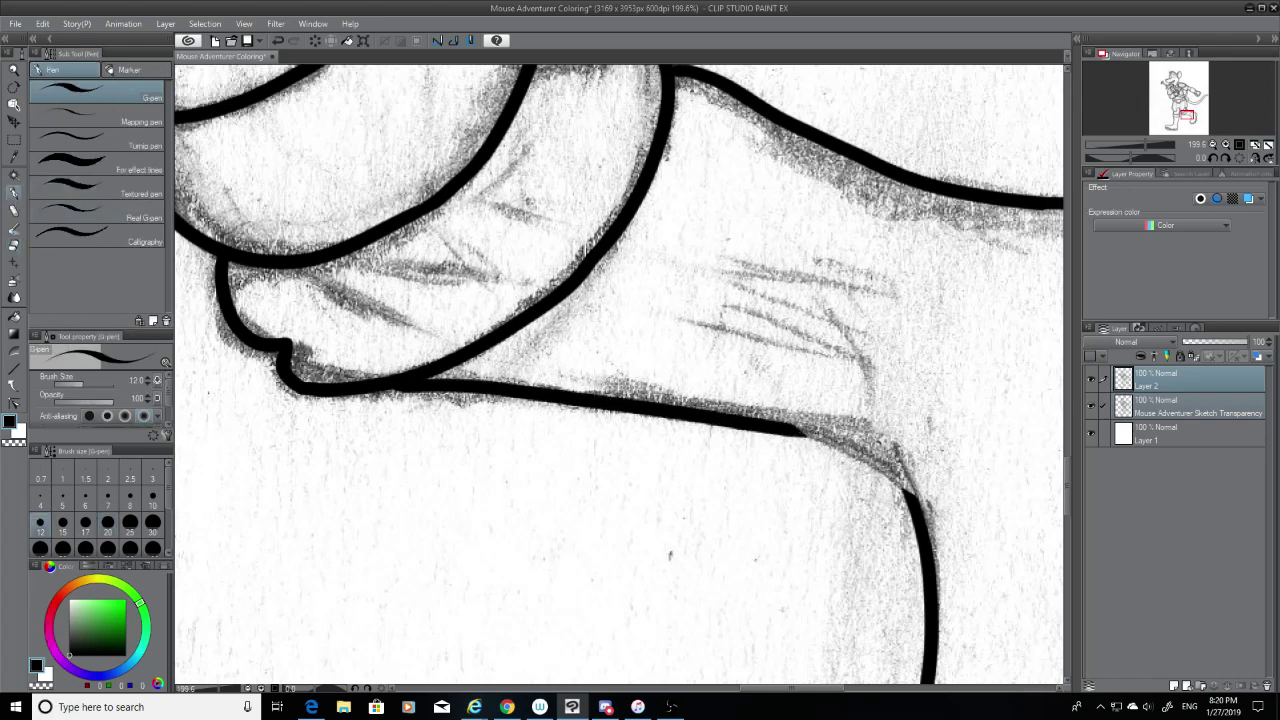
{"action": "left_click", "coordinate": [1091, 405]}
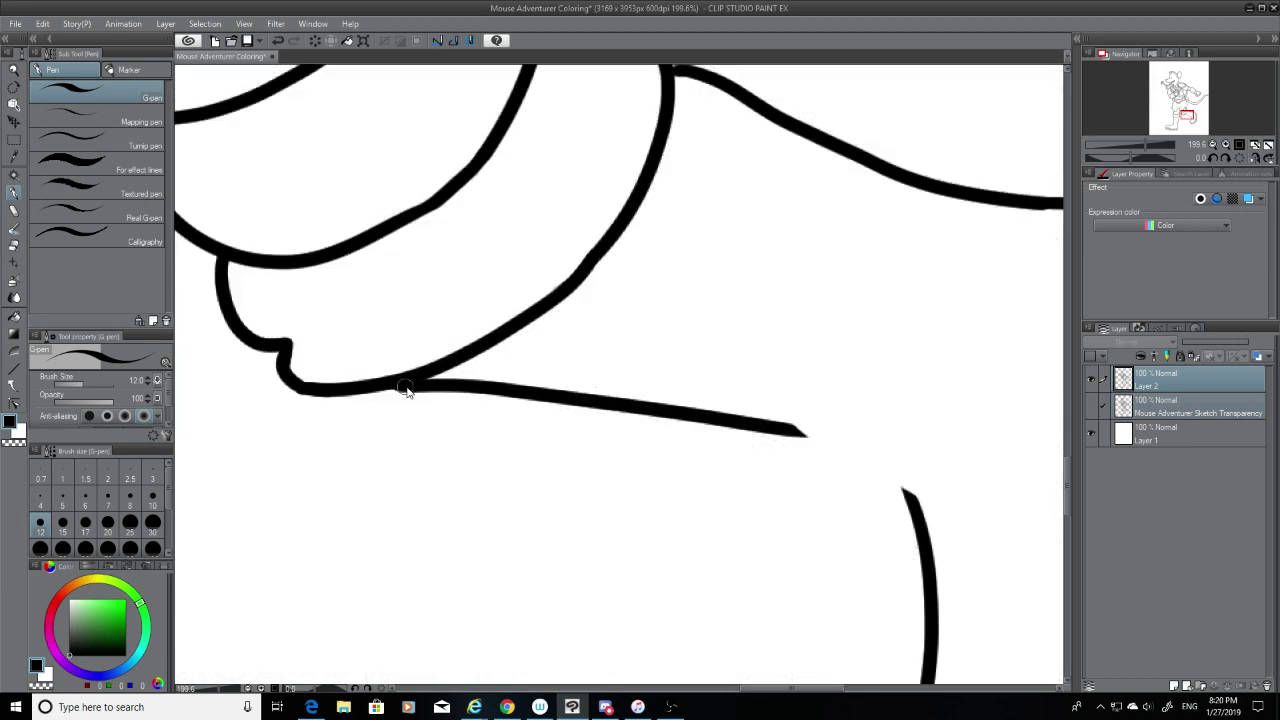
Step: Smooth the kink in the outer curve of the trouser cuff with the hard eraser and G-pen
{"action": "left_click", "coordinate": [15, 246]}
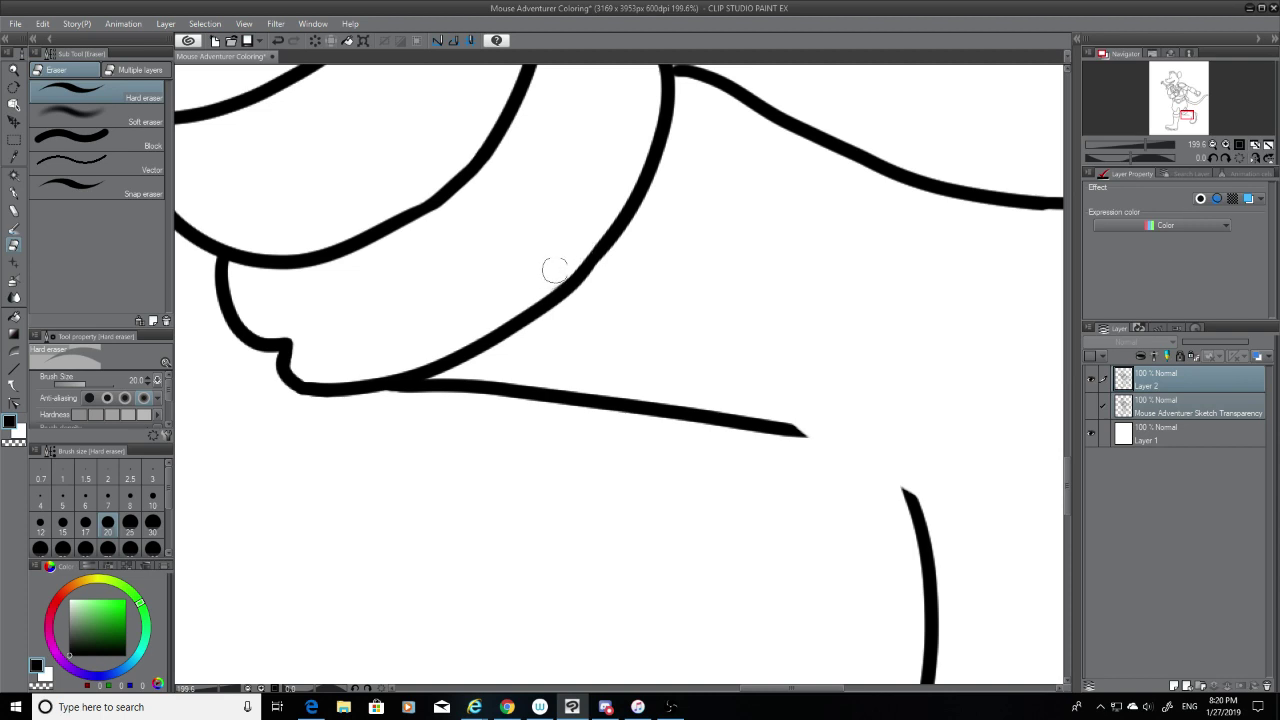
{"action": "left_click_drag", "start_coordinate": [585, 238], "coordinate": [569, 282]}
{"action": "left_click", "coordinate": [14, 193]}
{"action": "key", "text": "ctrl+z"}
{"action": "mouse_move", "coordinate": [617, 237]}
{"action": "left_mouse_down"}
{"action": "mouse_move", "coordinate": [569, 292]}
{"action": "mouse_move", "coordinate": [587, 270]}
{"action": "mouse_move", "coordinate": [574, 279]}
{"action": "left_mouse_up"}
{"action": "key", "text": "ctrl+z"}
{"action": "key", "text": "ctrl+z"}
{"action": "key", "text": "ctrl+z"}
{"action": "key", "text": "ctrl+z"}
{"action": "key", "text": "ctrl+z"}
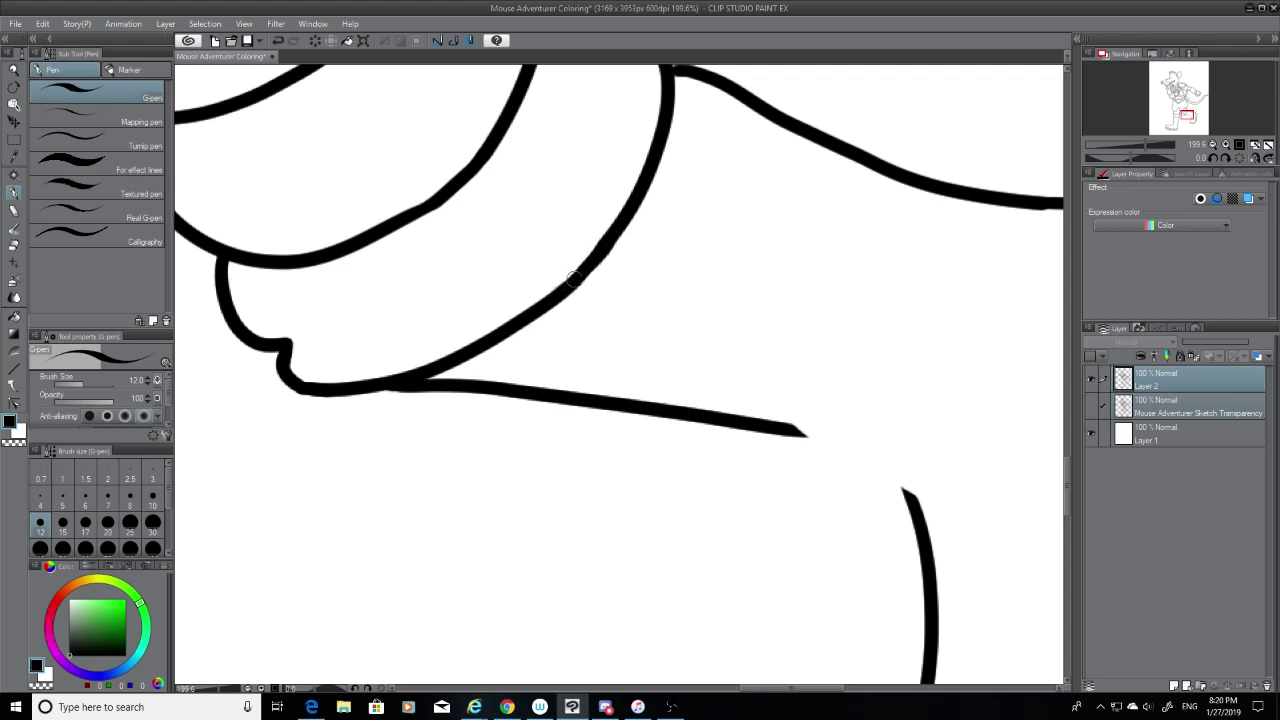
Step: Try to join the underside of the leg to the foot line without the sketch showing
{"action": "mouse_move", "coordinate": [796, 431]}
{"action": "left_mouse_down"}
{"action": "mouse_move", "coordinate": [943, 529]}
{"action": "mouse_move", "coordinate": [802, 436]}
{"action": "mouse_move", "coordinate": [907, 515]}
{"action": "left_mouse_up"}
{"action": "key", "text": "ctrl+z"}
{"action": "key", "text": "ctrl+z"}
{"action": "left_click_drag", "start_coordinate": [786, 426], "coordinate": [926, 516]}
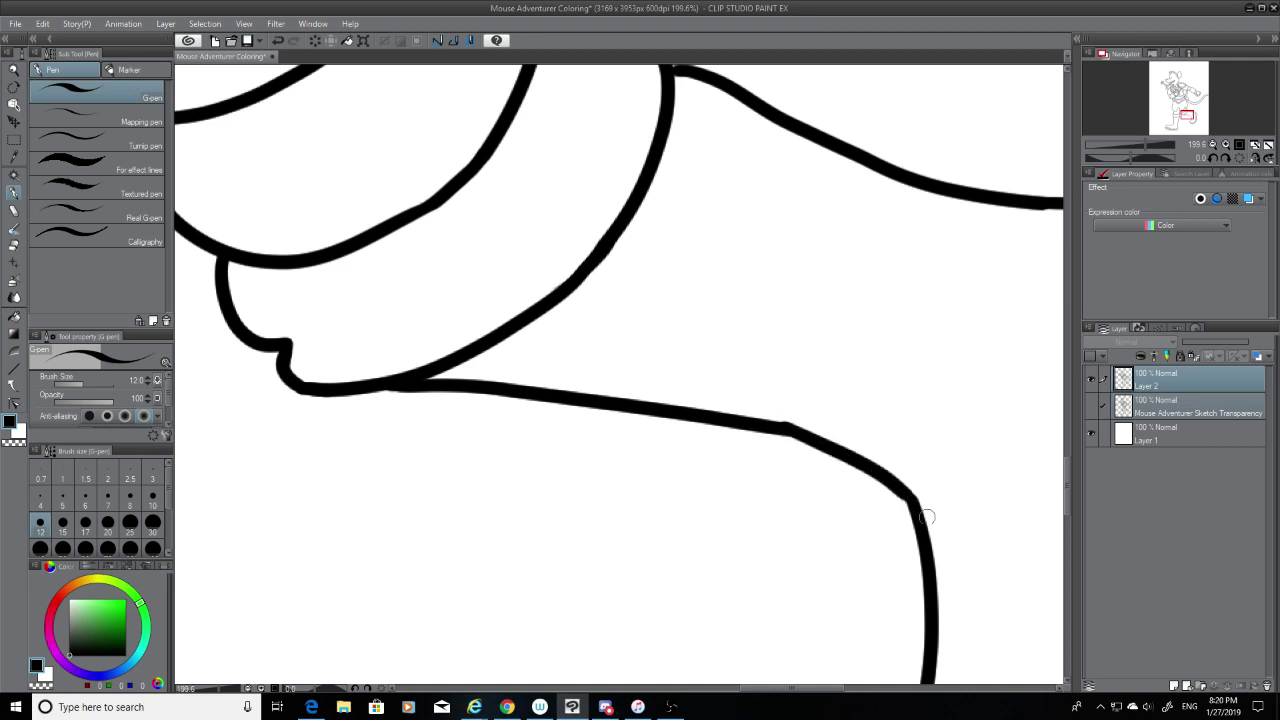
{"action": "key", "text": "ctrl+z"}
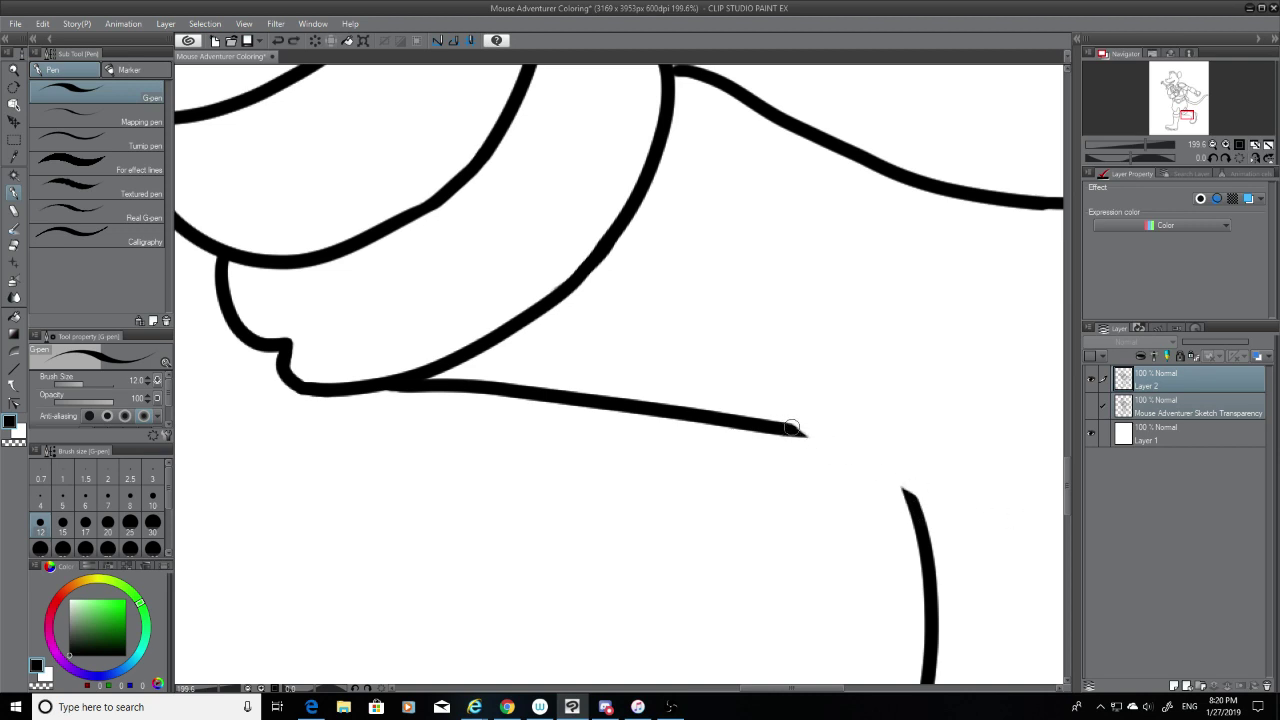
{"action": "left_click_drag", "start_coordinate": [791, 428], "coordinate": [918, 496]}
{"action": "key", "text": "ctrl+z"}
{"action": "mouse_move", "coordinate": [795, 430]}
{"action": "left_mouse_down"}
{"action": "mouse_move", "coordinate": [924, 497]}
{"action": "mouse_move", "coordinate": [857, 450]}
{"action": "mouse_move", "coordinate": [802, 433]}
{"action": "mouse_move", "coordinate": [845, 447]}
{"action": "mouse_move", "coordinate": [926, 508]}
{"action": "left_mouse_up"}
{"action": "key", "text": "ctrl+z"}
Step: Show the sketch layer and try several curved strokes around the ankle bend
{"action": "left_click", "coordinate": [1090, 406]}
{"action": "key", "text": "ctrl+z"}
{"action": "key", "text": "ctrl+z"}
{"action": "key", "text": "ctrl+z"}
{"action": "left_click_drag", "start_coordinate": [800, 432], "coordinate": [900, 490]}
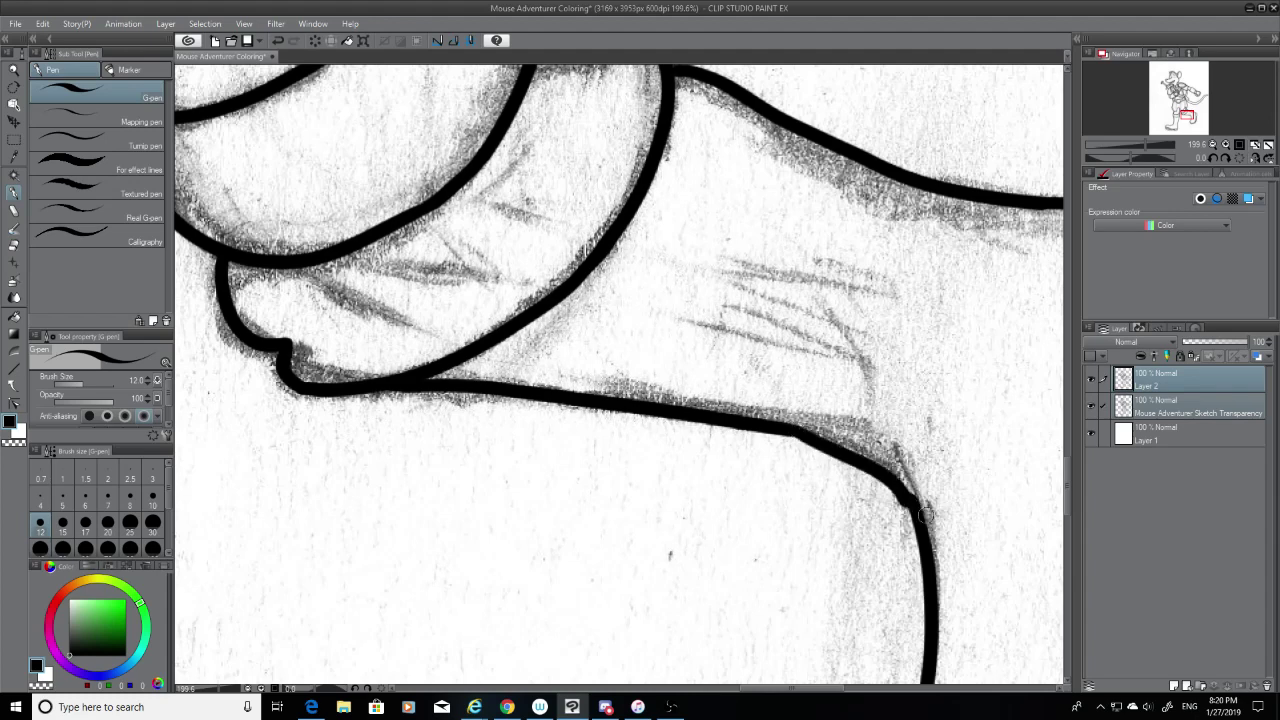
{"action": "key", "text": "ctrl+z"}
{"action": "left_click_drag", "start_coordinate": [795, 430], "coordinate": [912, 488]}
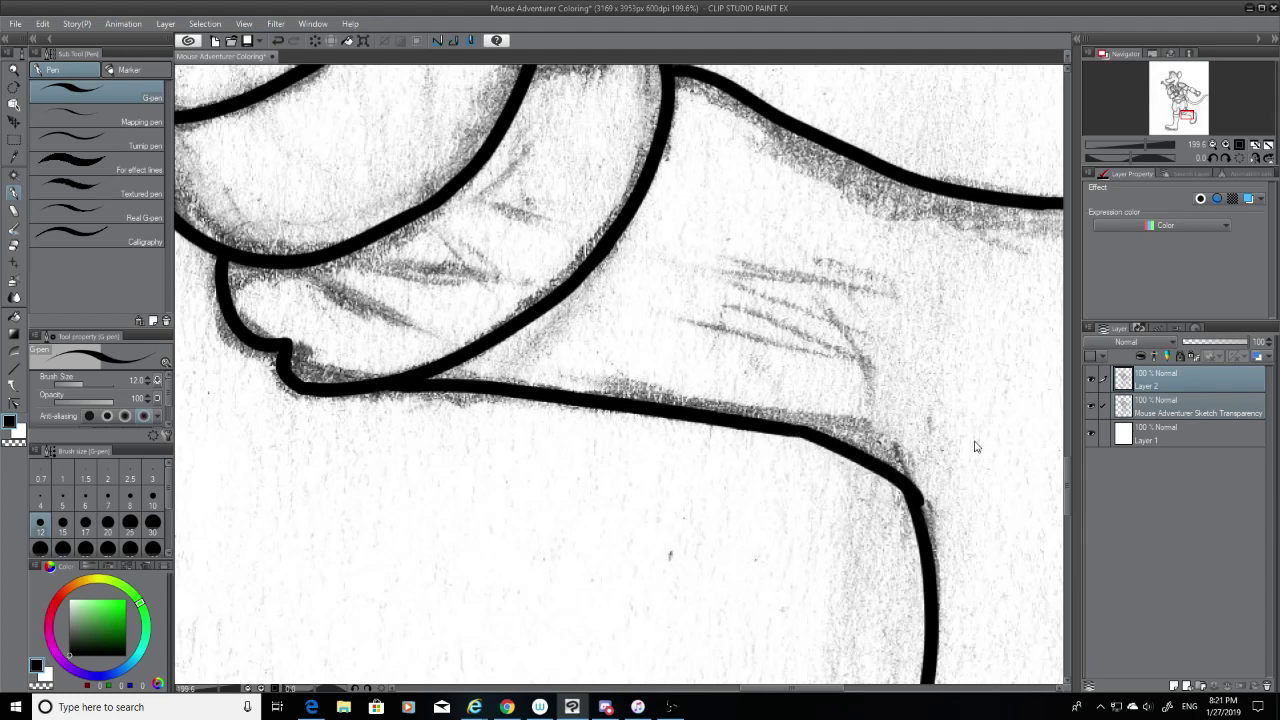
{"action": "key", "text": "ctrl+z"}
{"action": "left_click_drag", "start_coordinate": [795, 431], "coordinate": [905, 492]}
{"action": "key", "text": "ctrl+z"}
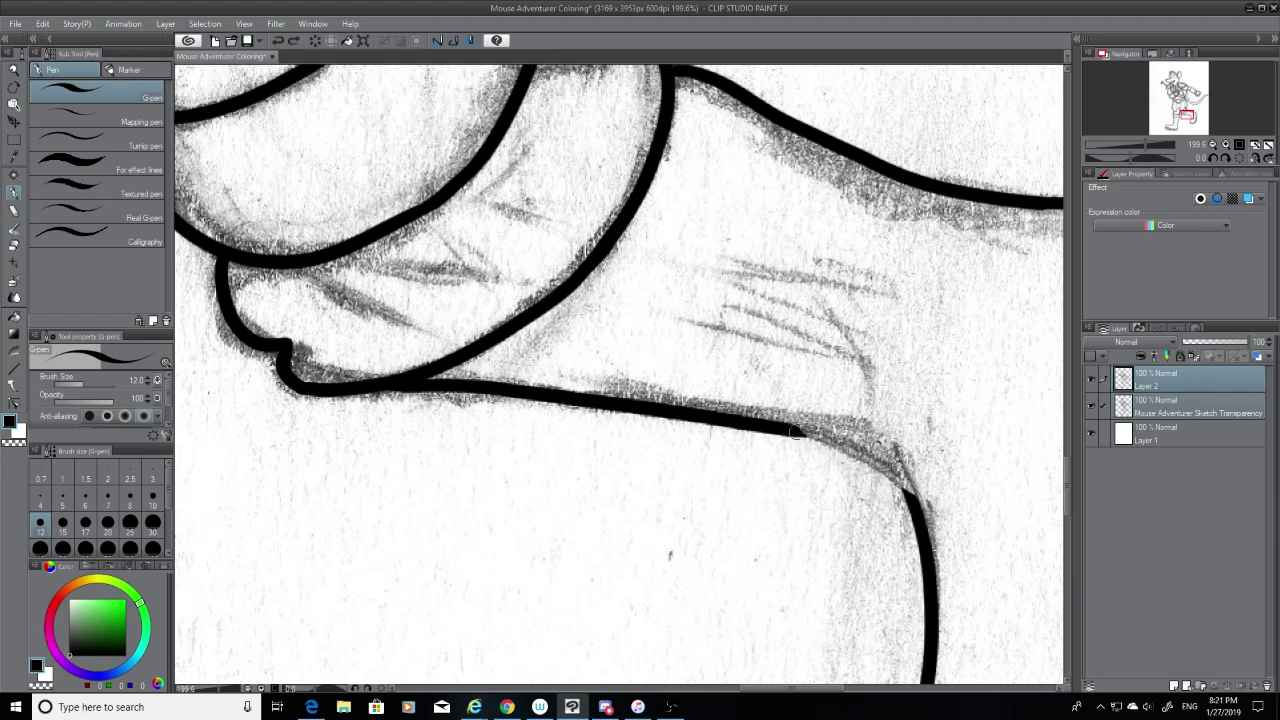
{"action": "left_click_drag", "start_coordinate": [795, 432], "coordinate": [912, 495]}
{"action": "key", "text": "ctrl+z"}
{"action": "left_click_drag", "start_coordinate": [795, 431], "coordinate": [897, 485]}
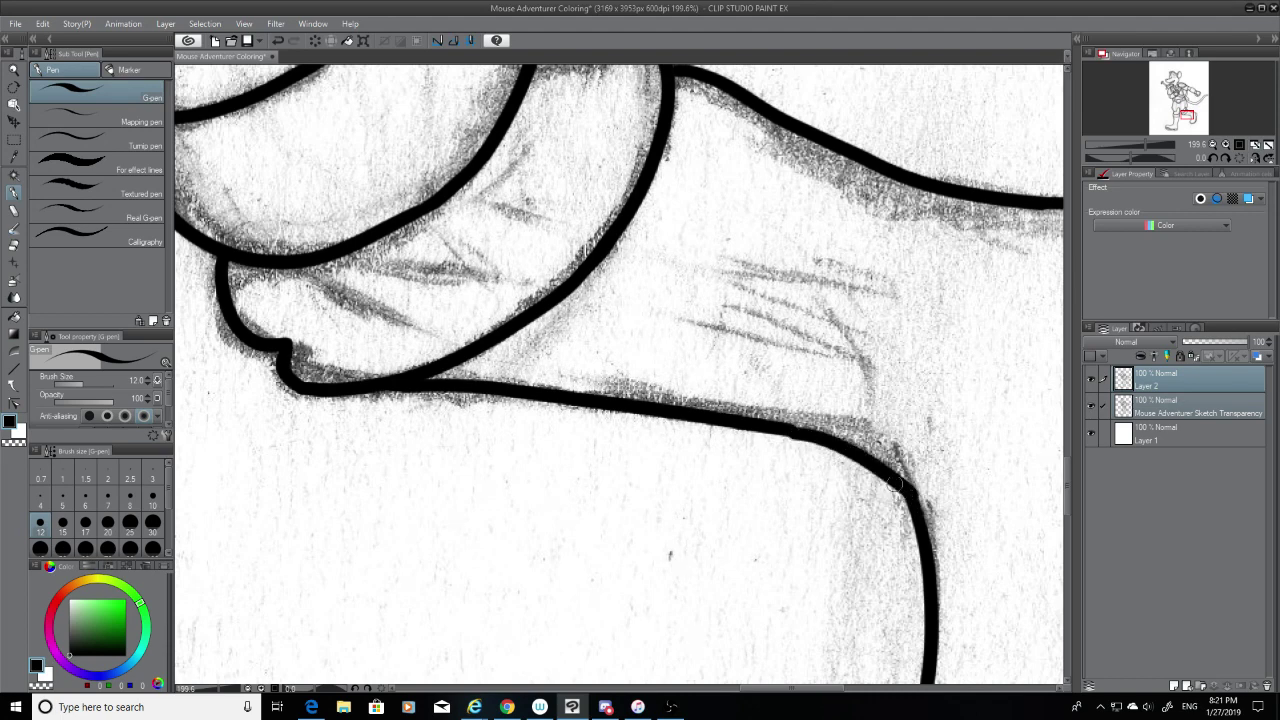
{"action": "key", "text": "ctrl+z"}
Step: Ink the ankle curve from the leg's underside to the foot line, then hide the sketch and smooth the joins
{"action": "left_click_drag", "start_coordinate": [795, 431], "coordinate": [897, 482]}
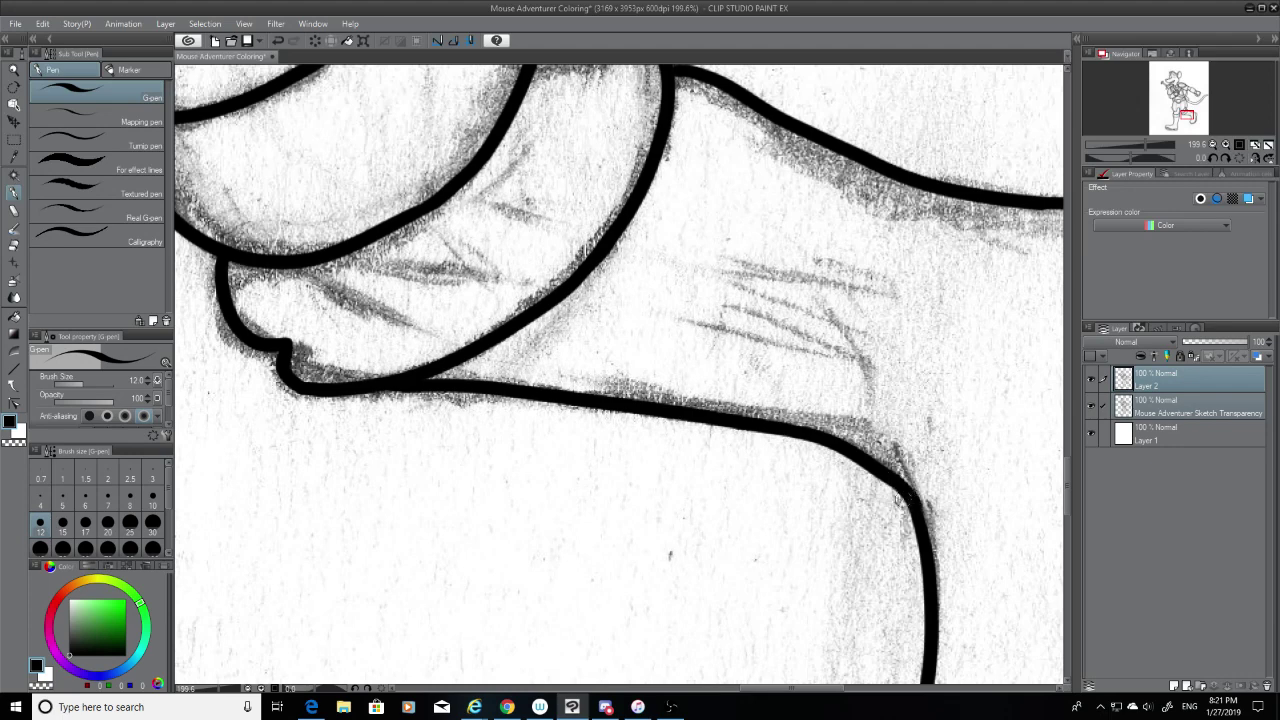
{"action": "left_click", "coordinate": [1091, 405]}
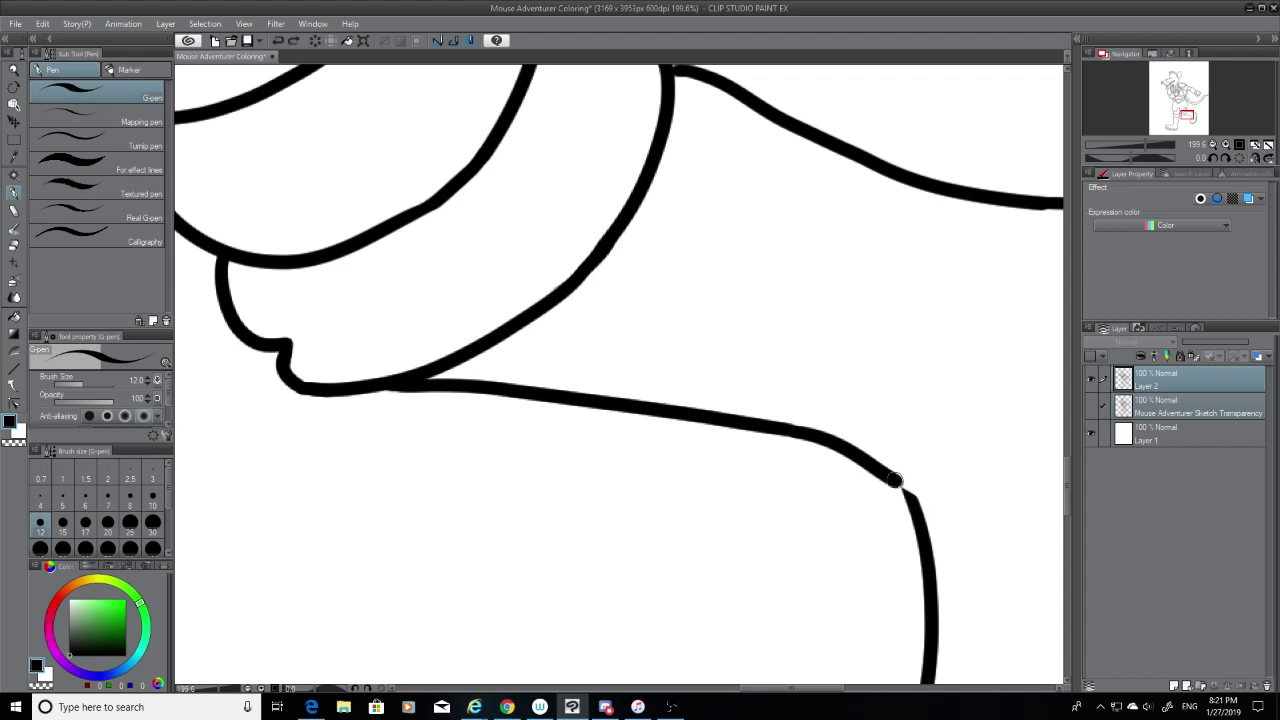
{"action": "mouse_move", "coordinate": [895, 480]}
{"action": "left_mouse_down"}
{"action": "mouse_move", "coordinate": [922, 515]}
{"action": "mouse_move", "coordinate": [903, 502]}
{"action": "left_mouse_up"}
{"action": "key", "text": "ctrl+z"}
{"action": "mouse_move", "coordinate": [897, 480]}
{"action": "left_mouse_down"}
{"action": "mouse_move", "coordinate": [904, 503]}
{"action": "mouse_move", "coordinate": [901, 487]}
{"action": "left_mouse_up"}
{"action": "key", "text": "ctrl+z"}
{"action": "left_click_drag", "start_coordinate": [806, 428], "coordinate": [778, 428]}
{"action": "key", "text": "ctrl+z"}
{"action": "key", "text": "ctrl+z"}
{"action": "scroll", "coordinate": [203, 357], "scroll_direction": "down", "scroll_amount": 2}
{"action": "scroll", "coordinate": [120, 395], "scroll_direction": "down", "scroll_amount": 1}
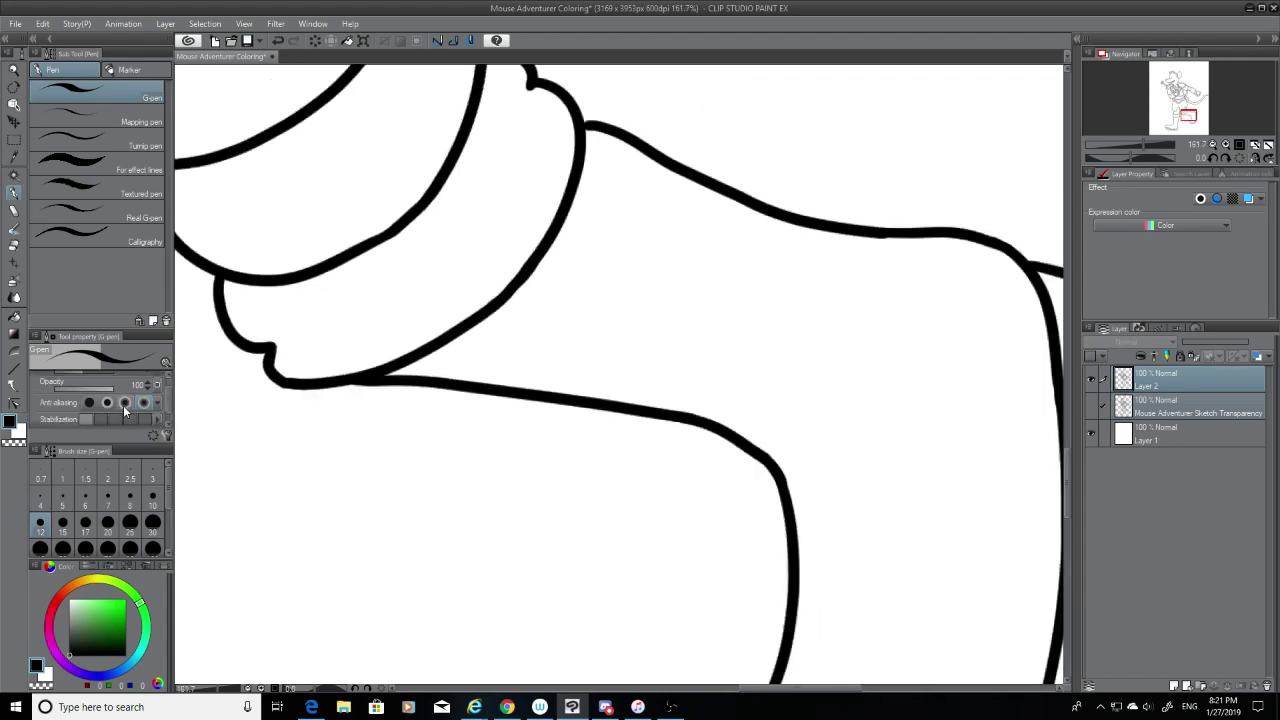
{"action": "scroll", "coordinate": [979, 302], "scroll_direction": "up", "scroll_amount": 10}
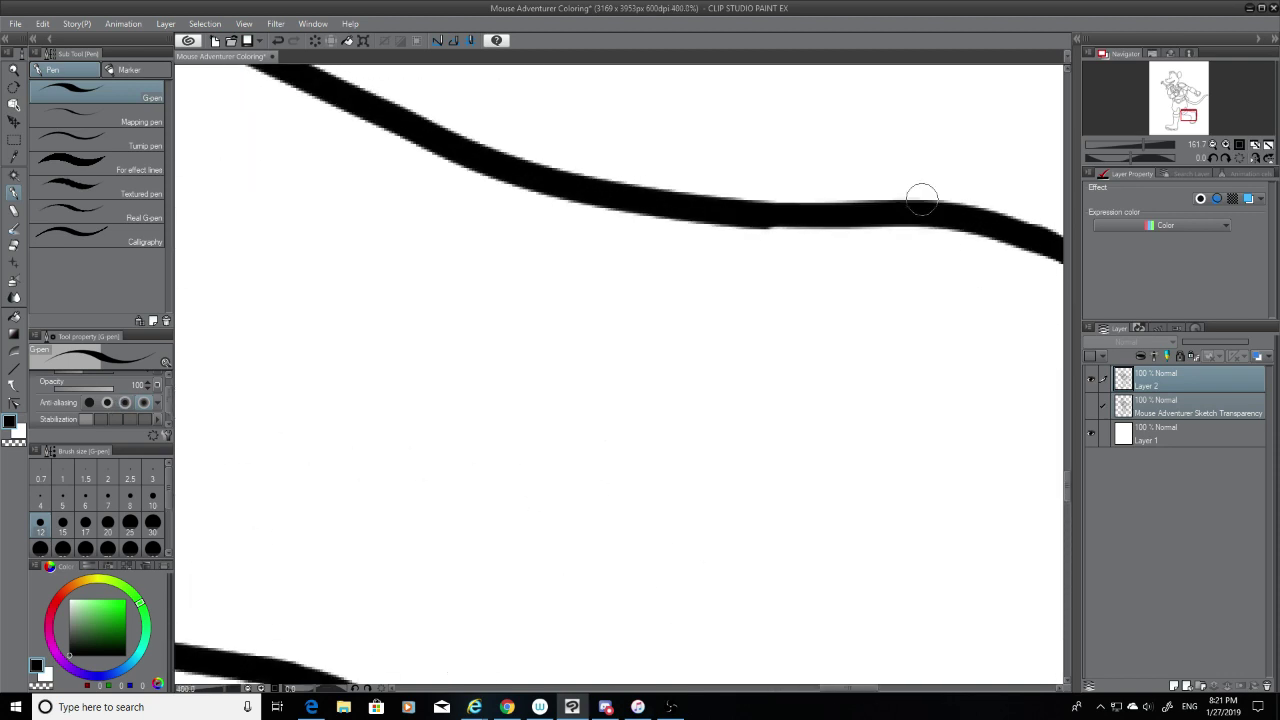
Step: Smooth the bump in the upper line of the raised leg just before the ankle with the G-pen
{"action": "left_click_drag", "start_coordinate": [793, 213], "coordinate": [717, 213]}
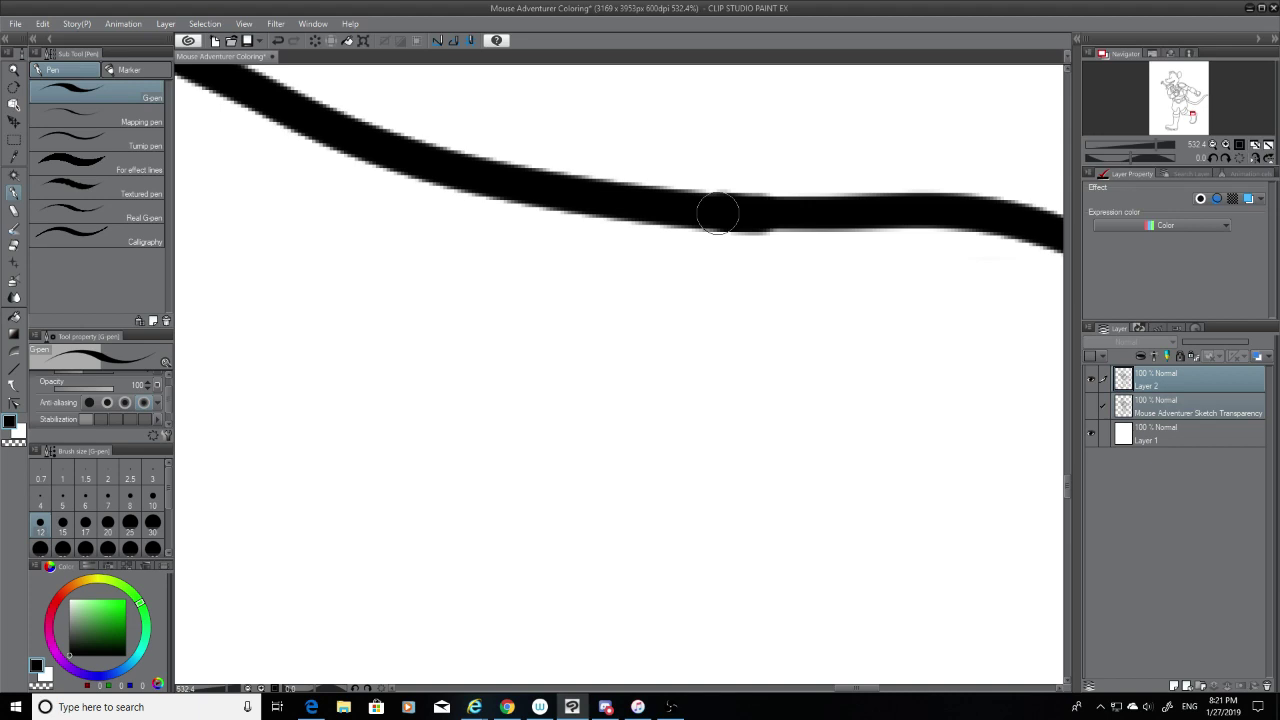
{"action": "scroll", "coordinate": [717, 213], "scroll_direction": "down", "scroll_amount": 10}
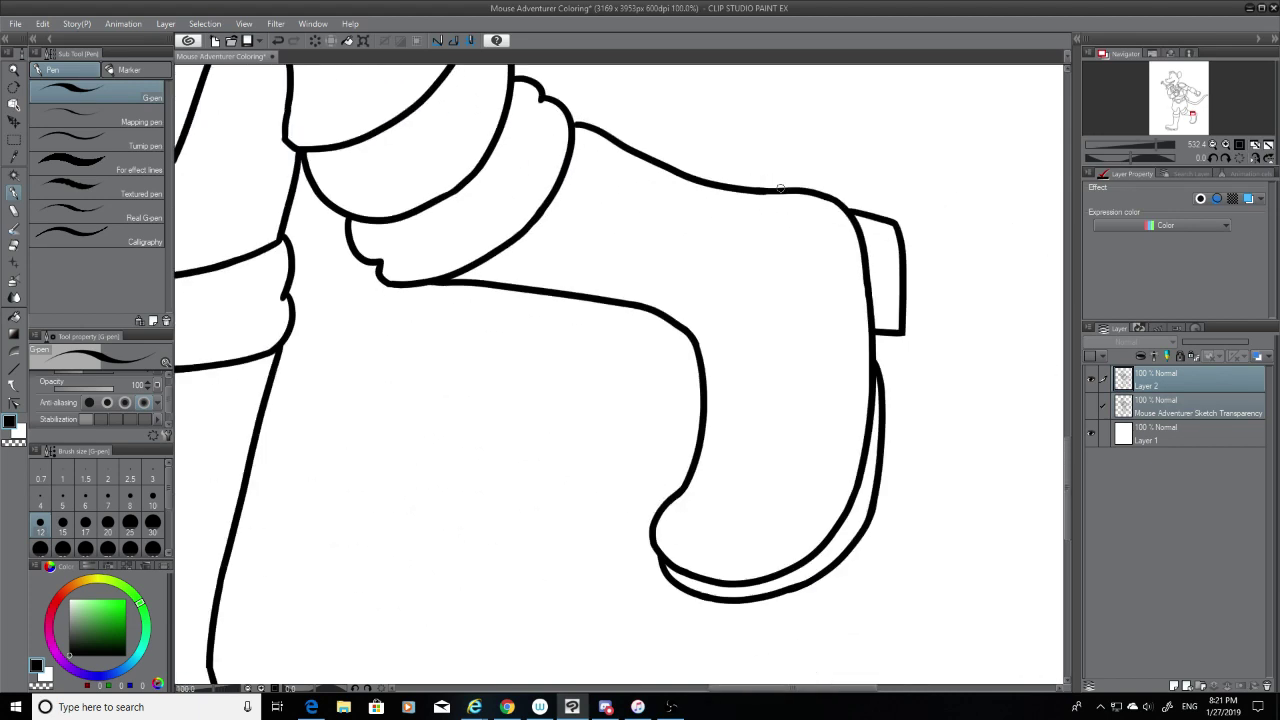
{"action": "scroll", "coordinate": [780, 188], "scroll_direction": "up", "scroll_amount": 8}
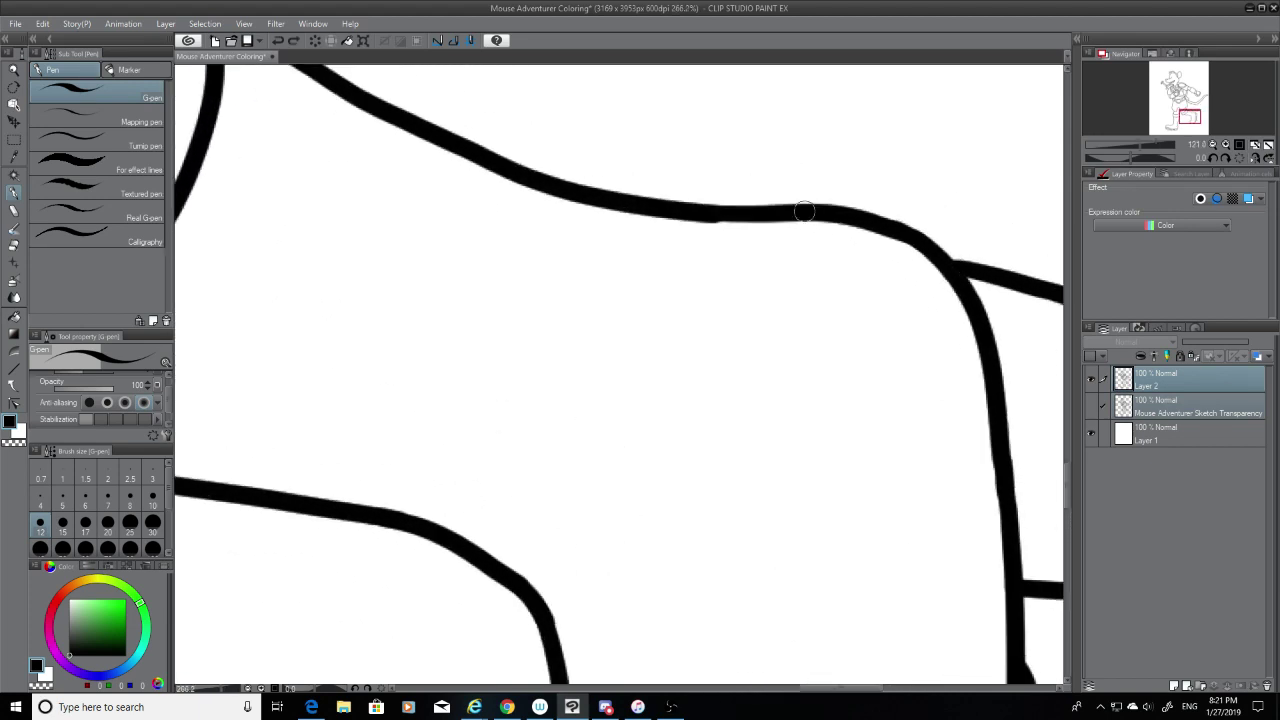
{"action": "scroll", "coordinate": [804, 211], "scroll_direction": "up", "scroll_amount": 3}
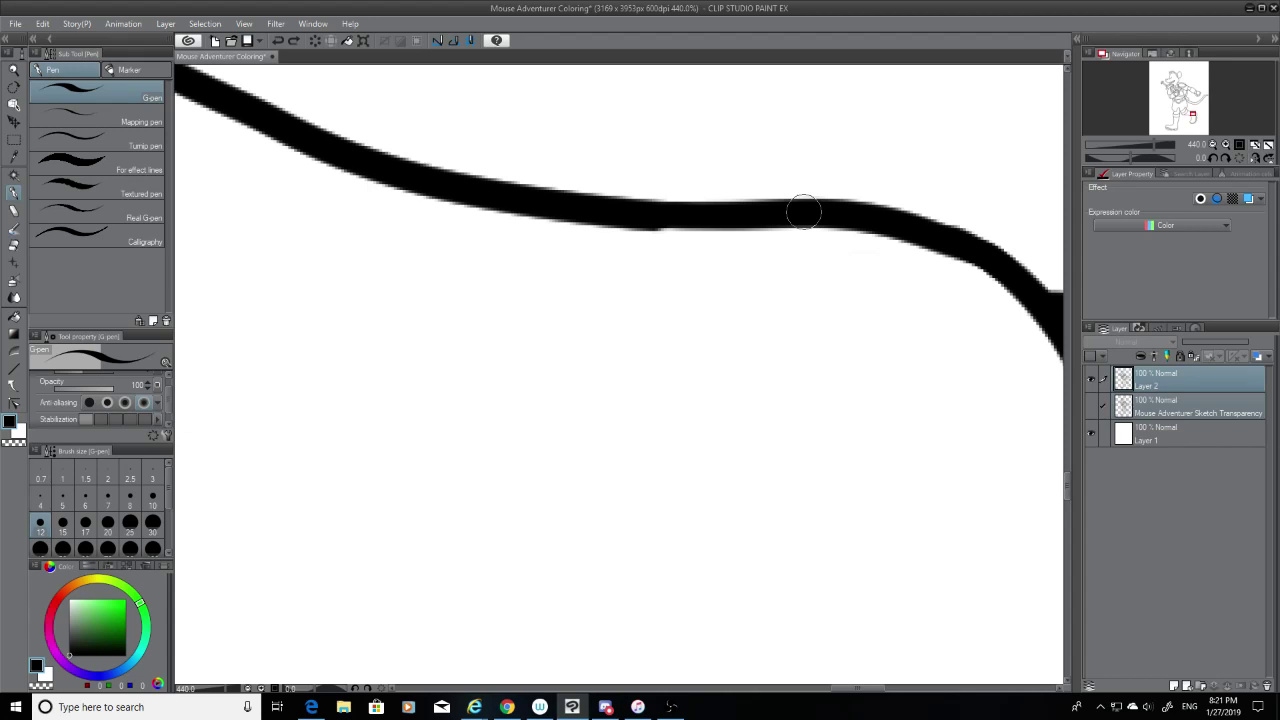
{"action": "mouse_move", "coordinate": [709, 215]}
{"action": "left_mouse_down"}
{"action": "mouse_move", "coordinate": [647, 208]}
{"action": "mouse_move", "coordinate": [662, 219]}
{"action": "left_mouse_up"}
{"action": "key", "text": "ctrl+z"}
{"action": "mouse_move", "coordinate": [924, 233]}
{"action": "left_mouse_down"}
{"action": "mouse_move", "coordinate": [996, 272]}
{"action": "mouse_move", "coordinate": [914, 229]}
{"action": "left_mouse_up"}
{"action": "key", "text": "ctrl+z"}
{"action": "key", "text": "ctrl+z"}
{"action": "mouse_move", "coordinate": [998, 264]}
{"action": "left_mouse_down"}
{"action": "mouse_move", "coordinate": [906, 228]}
{"action": "mouse_move", "coordinate": [958, 243]}
{"action": "mouse_move", "coordinate": [918, 233]}
{"action": "left_mouse_up"}
{"action": "key", "text": "ctrl+z"}
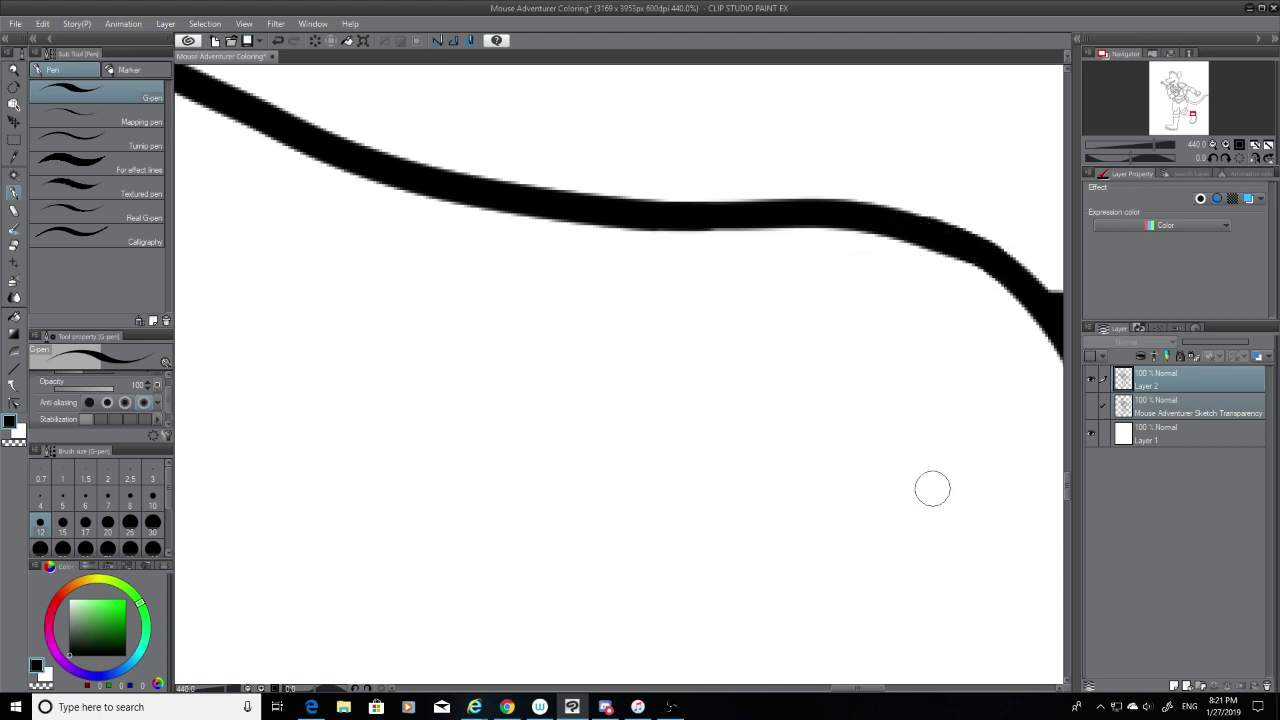
{"action": "scroll", "coordinate": [850, 491], "scroll_direction": "down", "scroll_amount": 5}
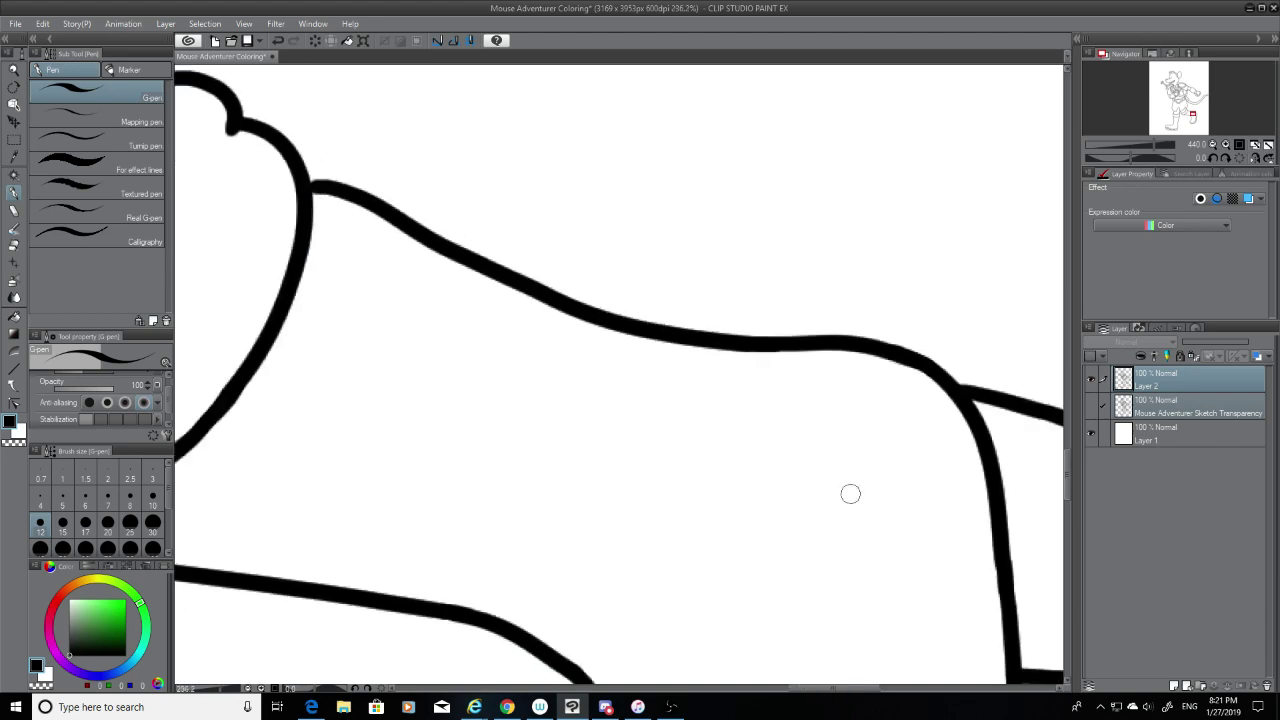
{"action": "scroll", "coordinate": [854, 491], "scroll_direction": "down", "scroll_amount": 4}
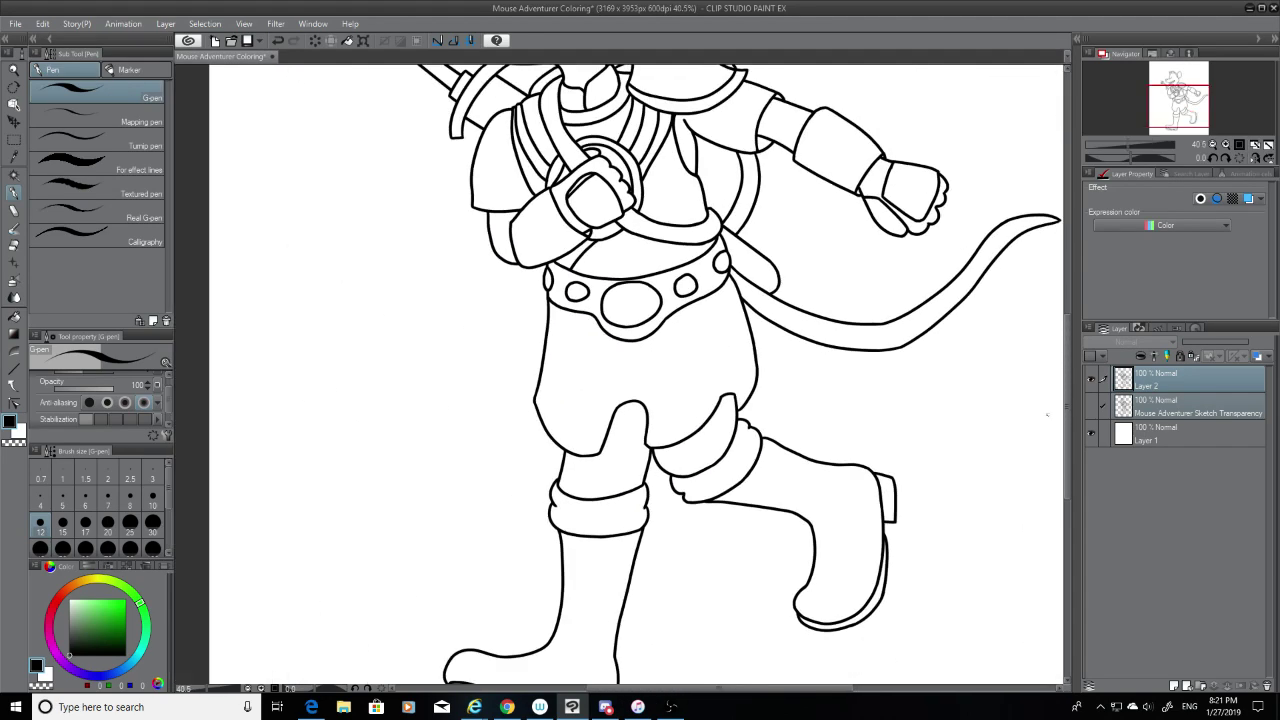
Step: Show the sketch layer and ink the curved fold line above the waist sash, from the round ring to the shirt's edge
{"action": "left_click", "coordinate": [1090, 407]}
{"action": "scroll", "coordinate": [787, 482], "scroll_direction": "down", "scroll_amount": 2}
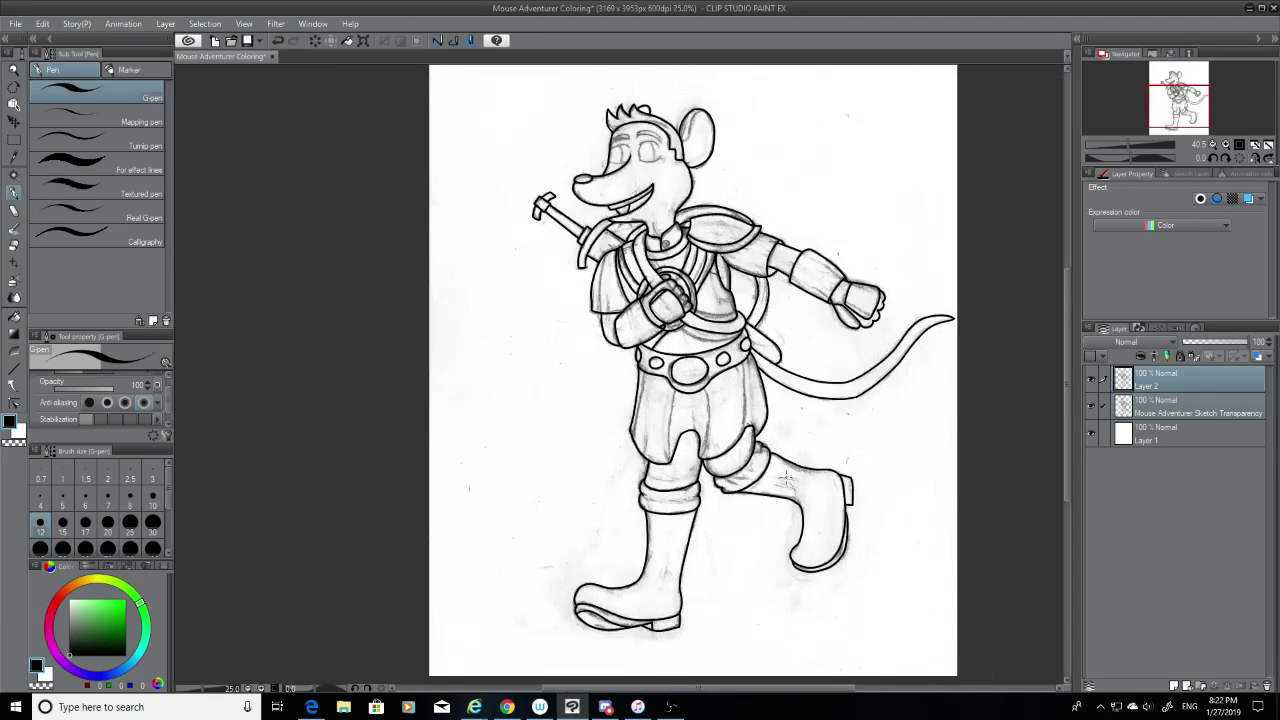
{"action": "scroll", "coordinate": [761, 418], "scroll_direction": "up", "scroll_amount": 5}
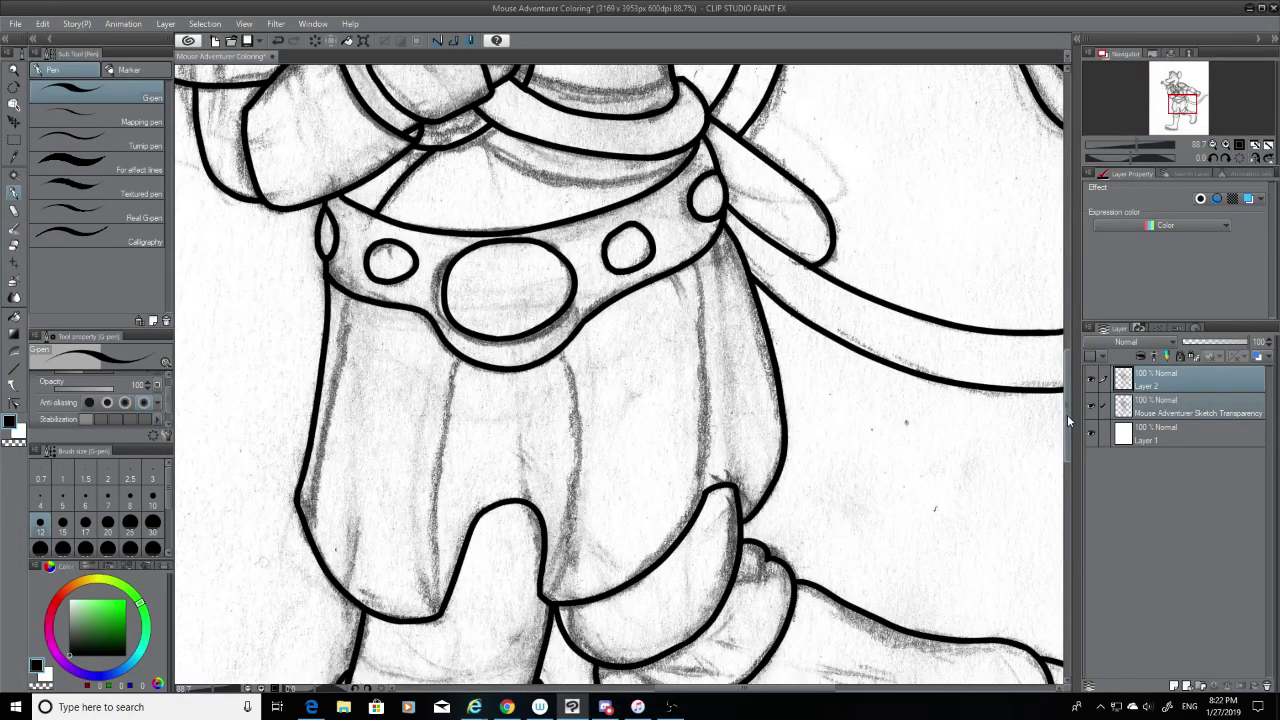
{"action": "scroll", "coordinate": [1062, 410], "scroll_direction": "up", "scroll_amount": 3}
{"action": "scroll", "coordinate": [1055, 402], "scroll_direction": "up", "scroll_amount": 4}
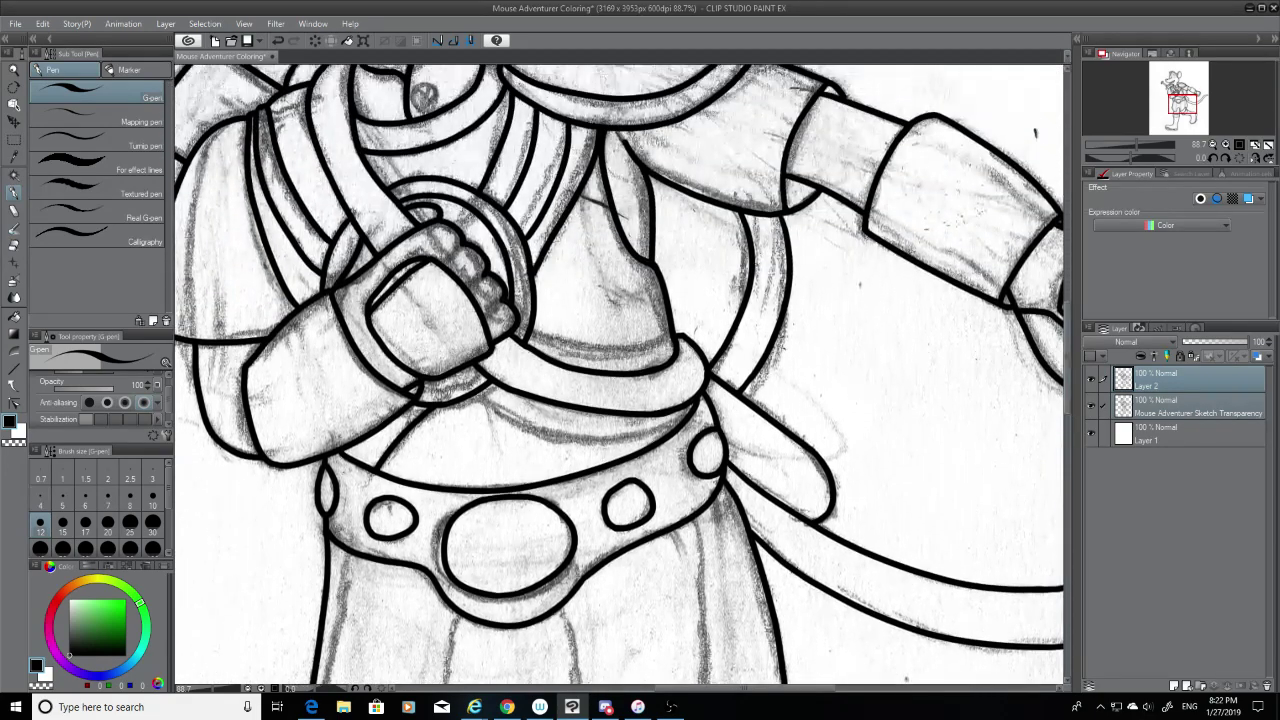
{"action": "scroll", "coordinate": [395, 256], "scroll_direction": "up", "scroll_amount": 3}
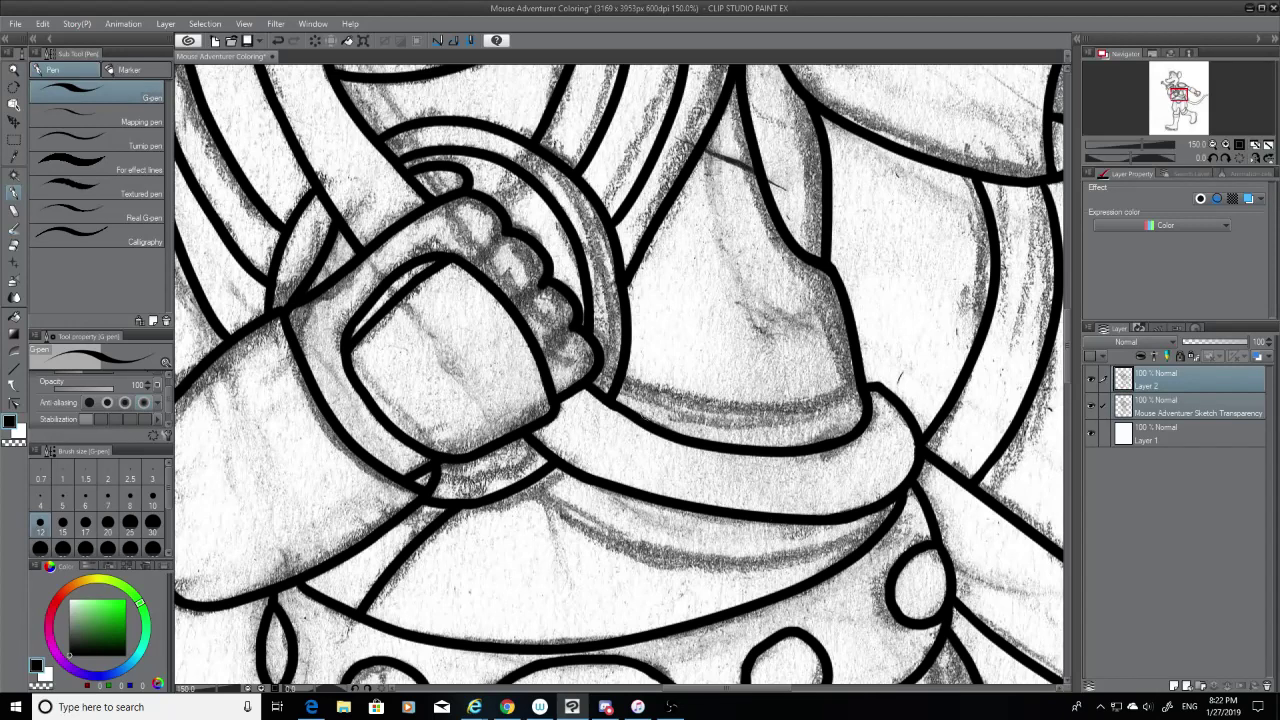
{"action": "mouse_move", "coordinate": [622, 378]}
{"action": "left_mouse_down"}
{"action": "mouse_move", "coordinate": [862, 410]}
{"action": "mouse_move", "coordinate": [625, 394]}
{"action": "mouse_move", "coordinate": [750, 428]}
{"action": "mouse_move", "coordinate": [858, 410]}
{"action": "left_mouse_up"}
{"action": "key", "text": "ctrl+z"}
{"action": "key", "text": "ctrl+y"}
{"action": "key", "text": "ctrl+z"}
{"action": "key", "text": "ctrl+z"}
{"action": "key", "text": "ctrl+z"}
{"action": "mouse_move", "coordinate": [620, 380]}
{"action": "left_mouse_down"}
{"action": "mouse_move", "coordinate": [882, 387]}
{"action": "mouse_move", "coordinate": [619, 379]}
{"action": "mouse_move", "coordinate": [675, 398]}
{"action": "left_mouse_up"}
{"action": "key", "text": "ctrl+z"}
{"action": "key", "text": "ctrl+z"}
{"action": "key", "text": "ctrl+z"}
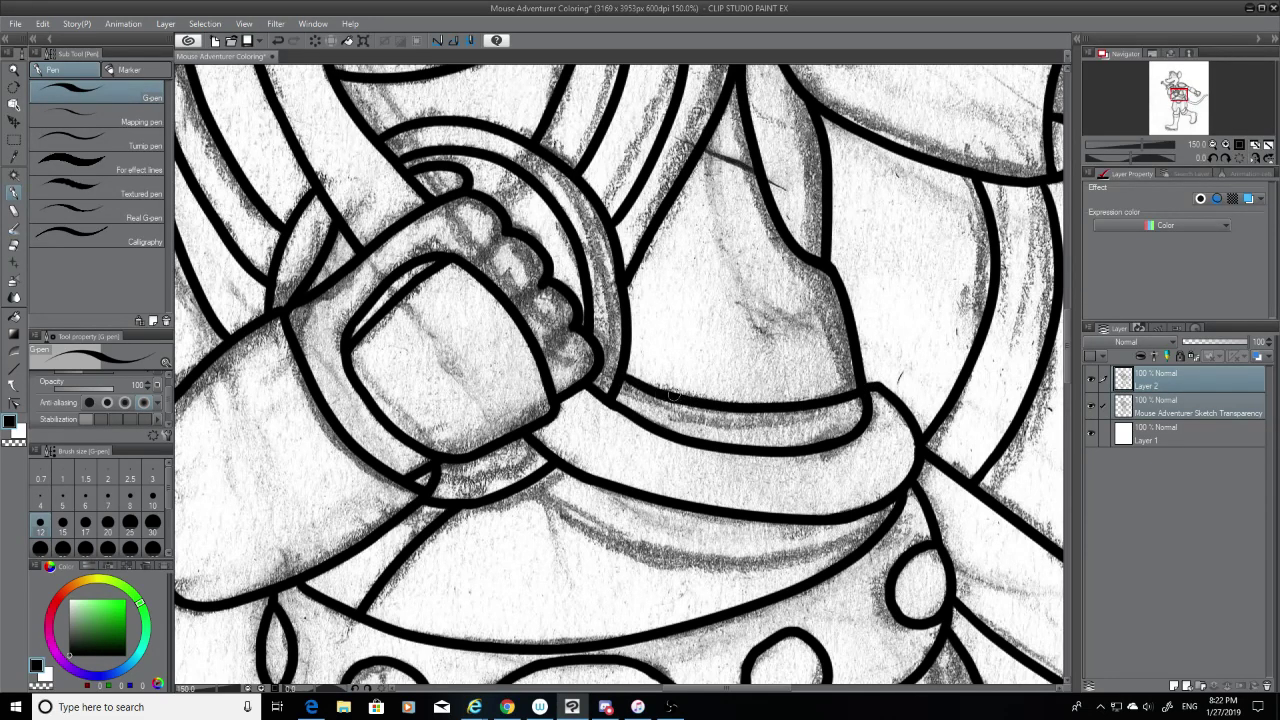
Step: Try inking the curved fold line beneath the waist sash along the sketch
{"action": "left_click_drag", "start_coordinate": [525, 487], "coordinate": [830, 552]}
{"action": "key", "text": "ctrl+z"}
{"action": "mouse_move", "coordinate": [536, 484]}
{"action": "left_mouse_down"}
{"action": "mouse_move", "coordinate": [876, 540]}
{"action": "mouse_move", "coordinate": [787, 563]}
{"action": "left_mouse_up"}
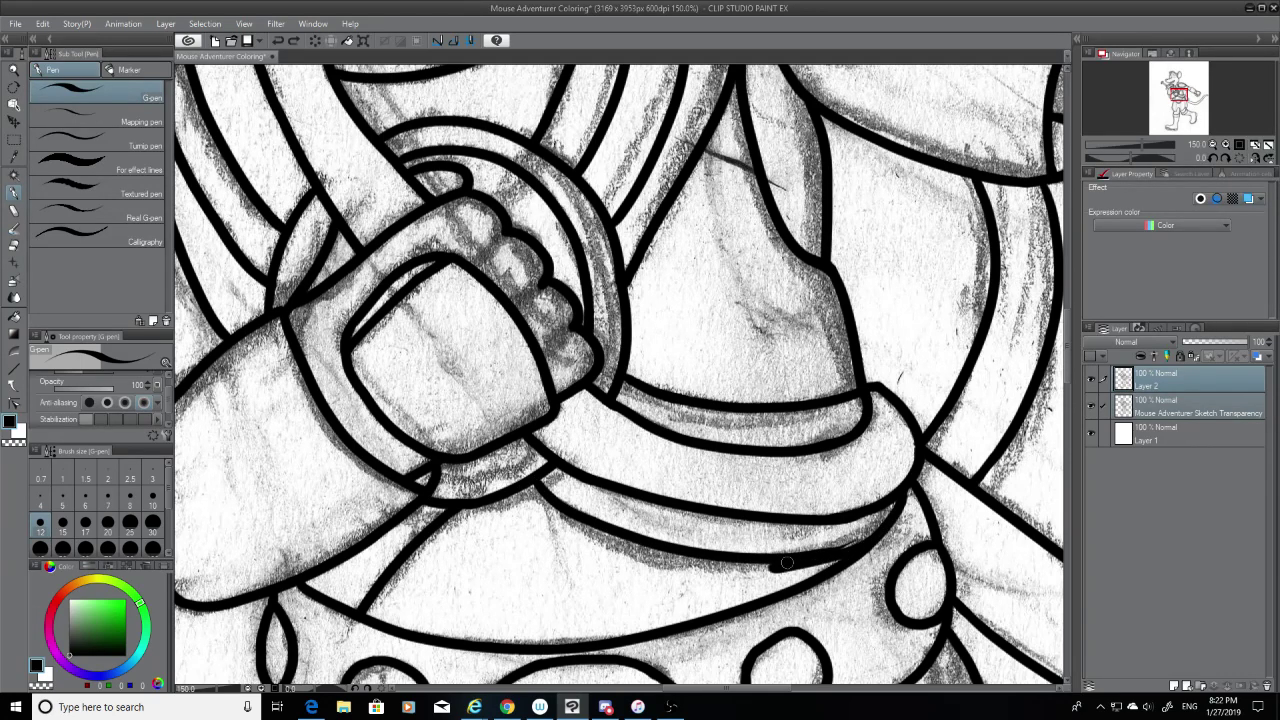
{"action": "key", "text": "ctrl+z"}
{"action": "left_click_drag", "start_coordinate": [895, 512], "coordinate": [822, 557]}
Step: Hide the sketch layer and redraw the curved fold line beneath the waist sash as one smooth stroke
{"action": "left_click", "coordinate": [1091, 406]}
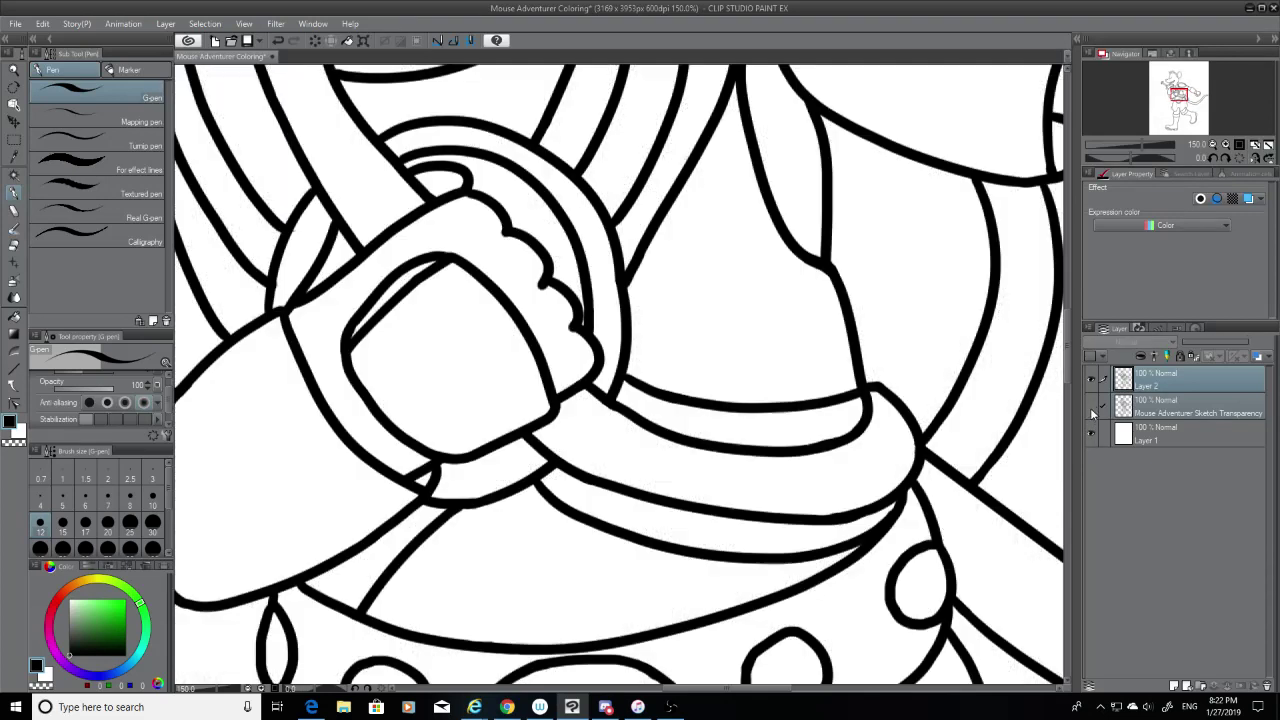
{"action": "key", "text": "ctrl+z"}
{"action": "key", "text": "ctrl+z"}
{"action": "mouse_move", "coordinate": [539, 481]}
{"action": "left_mouse_down"}
{"action": "mouse_move", "coordinate": [683, 540]}
{"action": "mouse_move", "coordinate": [862, 532]}
{"action": "left_mouse_up"}
{"action": "key", "text": "ctrl+z"}
{"action": "mouse_move", "coordinate": [544, 472]}
{"action": "left_mouse_down"}
{"action": "mouse_move", "coordinate": [614, 512]}
{"action": "mouse_move", "coordinate": [868, 538]}
{"action": "mouse_move", "coordinate": [812, 546]}
{"action": "mouse_move", "coordinate": [824, 546]}
{"action": "left_mouse_up"}
{"action": "key", "text": "ctrl+z"}
{"action": "key", "text": "ctrl+z"}
{"action": "key", "text": "ctrl+z"}
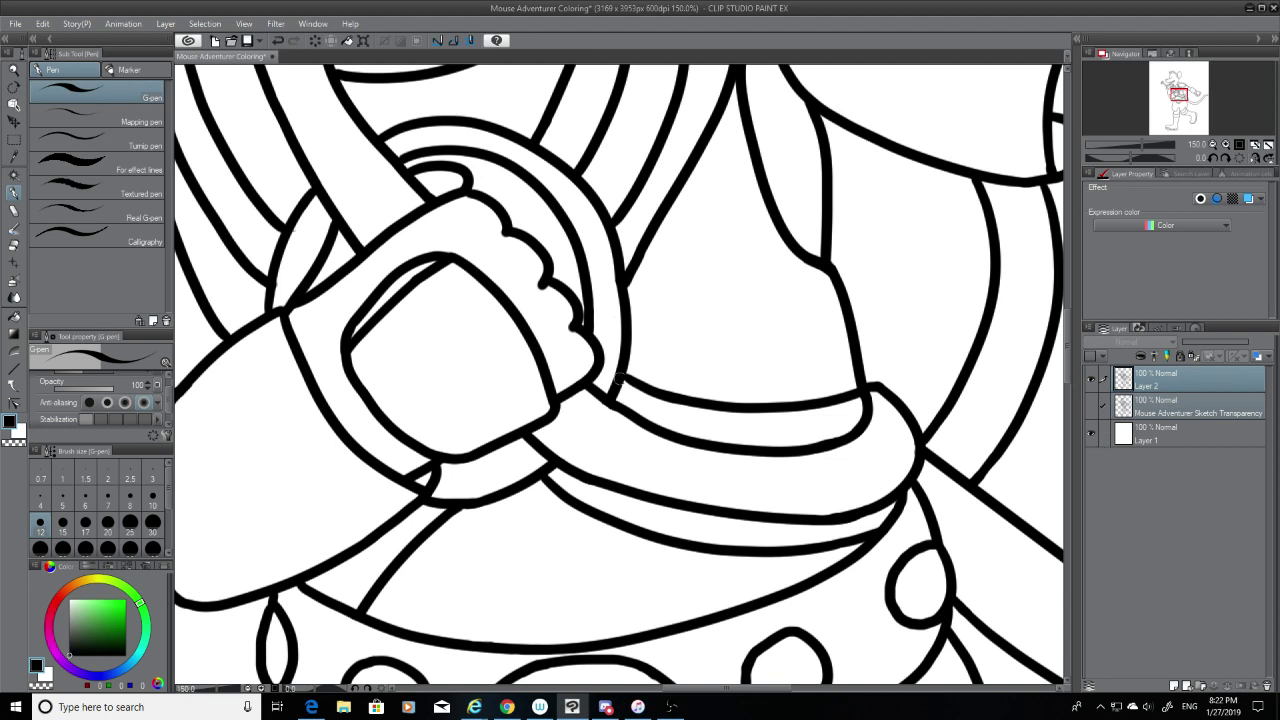
Step: Touch up the start of the upper sash line, then clean the small strap lines beside the bent arm's gauntlet with the hard eraser
{"action": "key", "text": "ctrl+z"}
{"action": "left_click_drag", "start_coordinate": [631, 374], "coordinate": [639, 383]}
{"action": "key", "text": "ctrl+z"}
{"action": "left_click", "coordinate": [13, 246]}
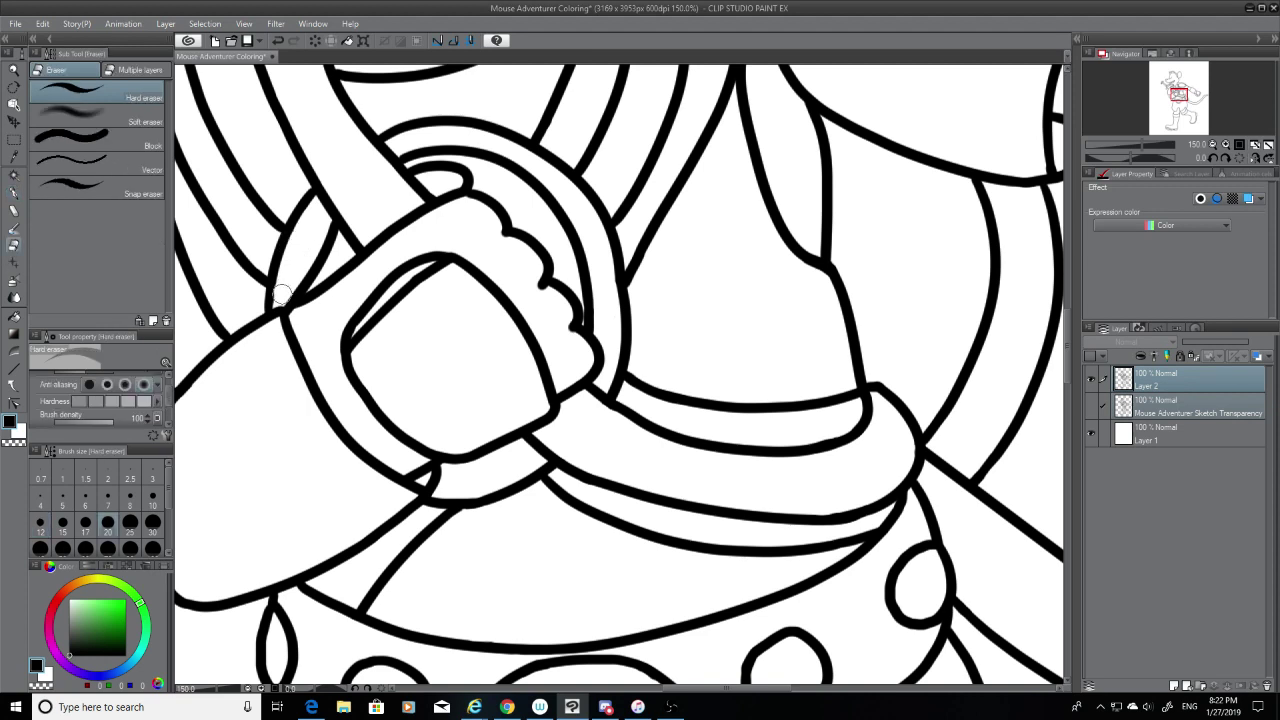
{"action": "key", "text": "ctrl+z"}
{"action": "mouse_move", "coordinate": [286, 278]}
{"action": "left_mouse_down"}
{"action": "mouse_move", "coordinate": [283, 293]}
{"action": "mouse_move", "coordinate": [290, 280]}
{"action": "left_mouse_up"}
{"action": "scroll", "coordinate": [394, 366], "scroll_direction": "down", "scroll_amount": 6}
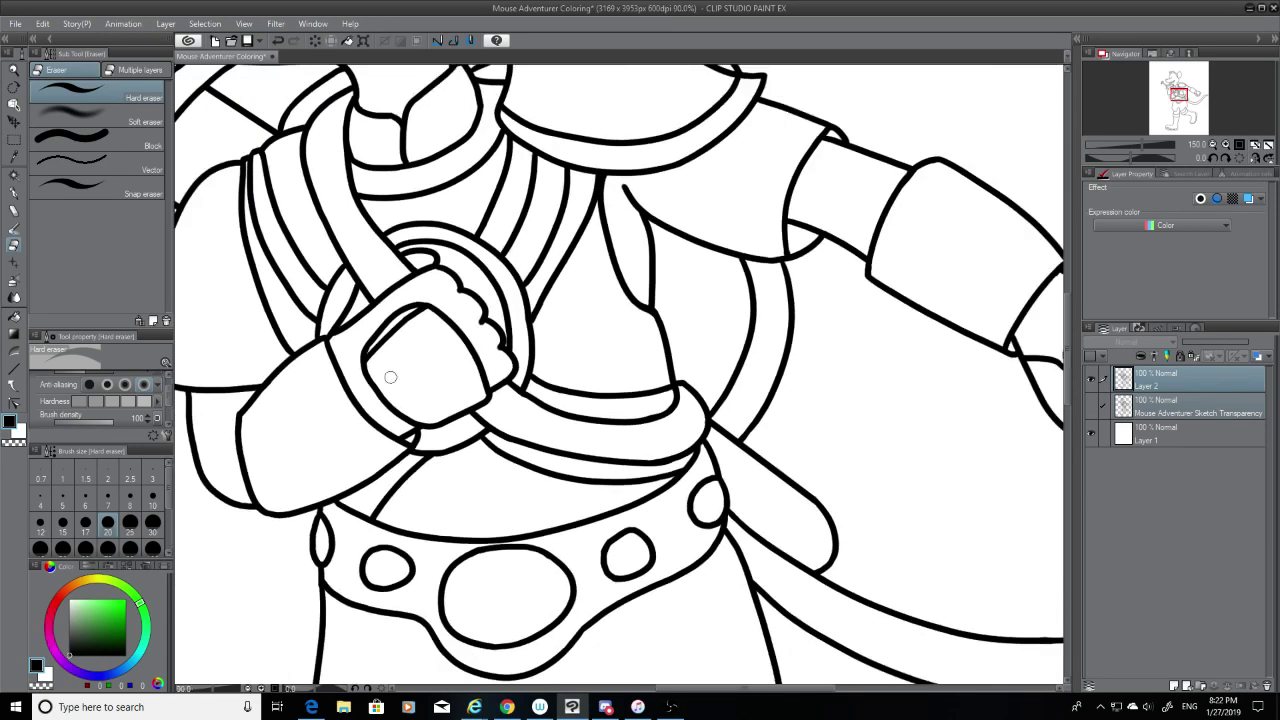
{"action": "scroll", "coordinate": [390, 375], "scroll_direction": "down", "scroll_amount": 1}
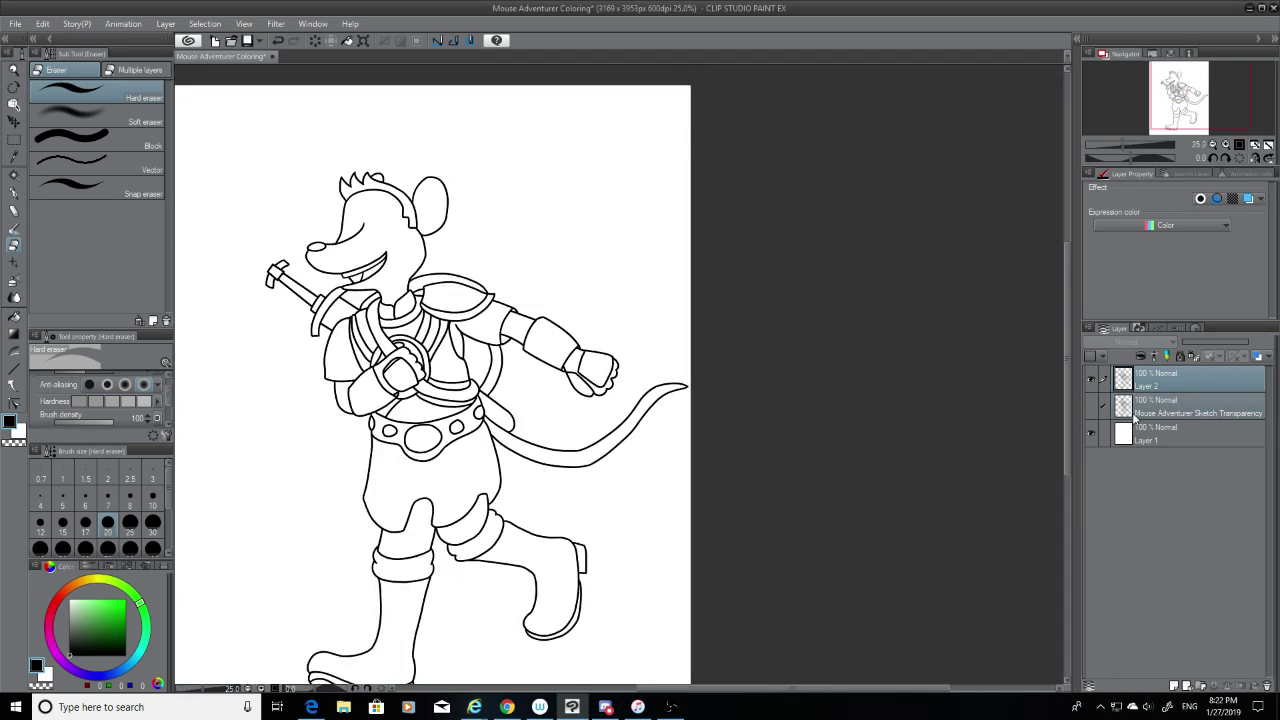
Step: Deselect and hide the sketch layer so only Layer 2 is selected, and save the drawing
{"action": "left_click", "coordinate": [1090, 408]}
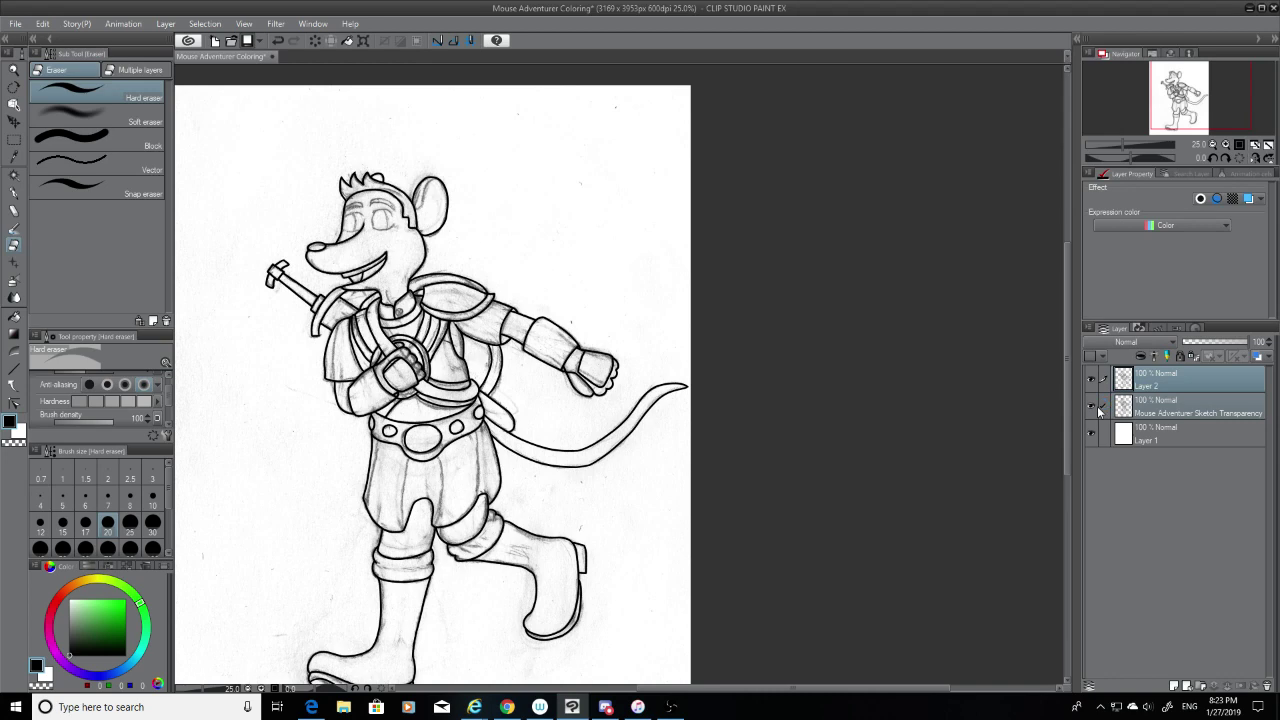
{"action": "left_click", "coordinate": [1103, 406]}
{"action": "key", "text": "ctrl+s"}
{"action": "left_click", "coordinate": [1089, 408]}
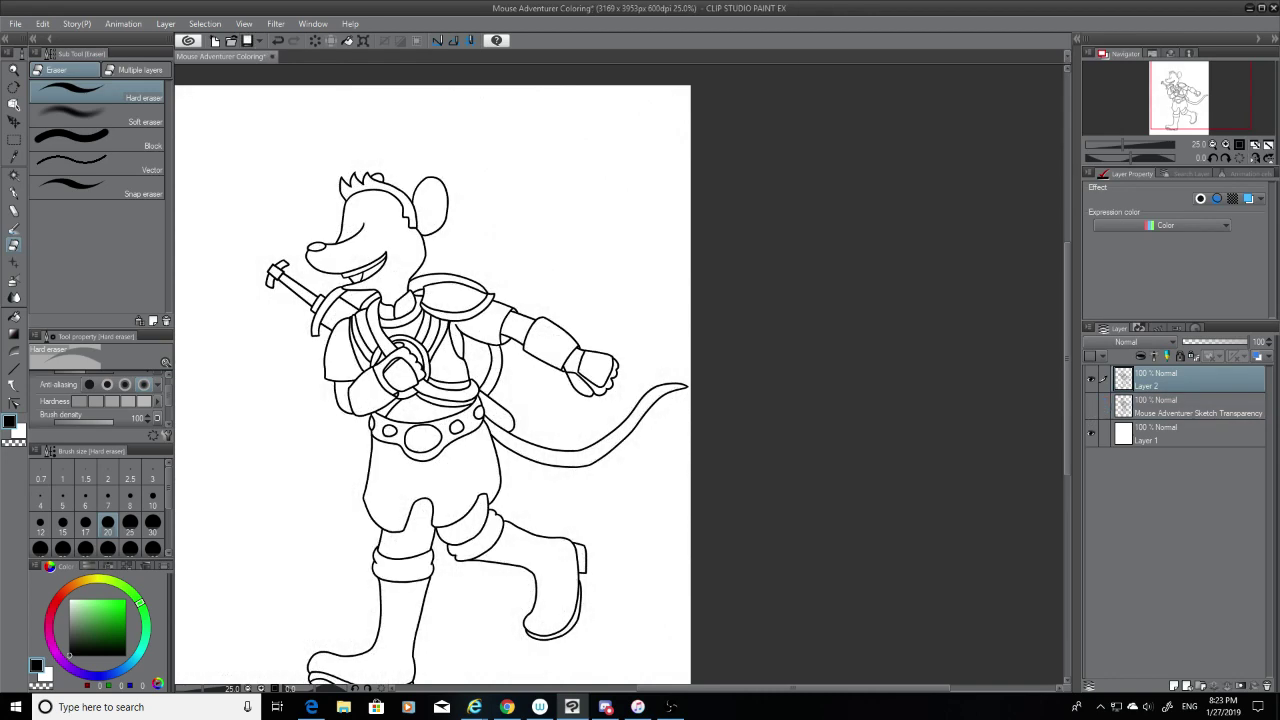
{"action": "left_click_drag", "start_coordinate": [883, 688], "coordinate": [843, 687]}
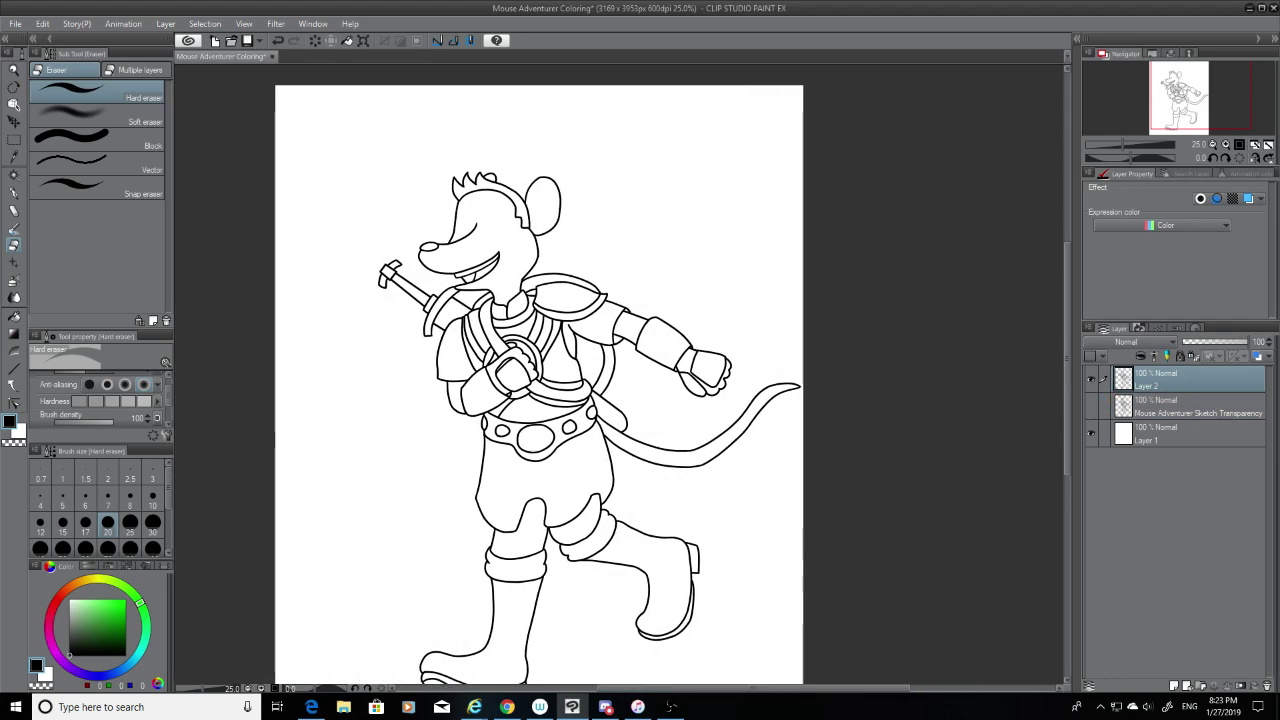
Step: Select the areas of both legs, including cuffs, boots, heel block and sole, using the Magic wand set to From reference layer
{"action": "key", "text": "w"}
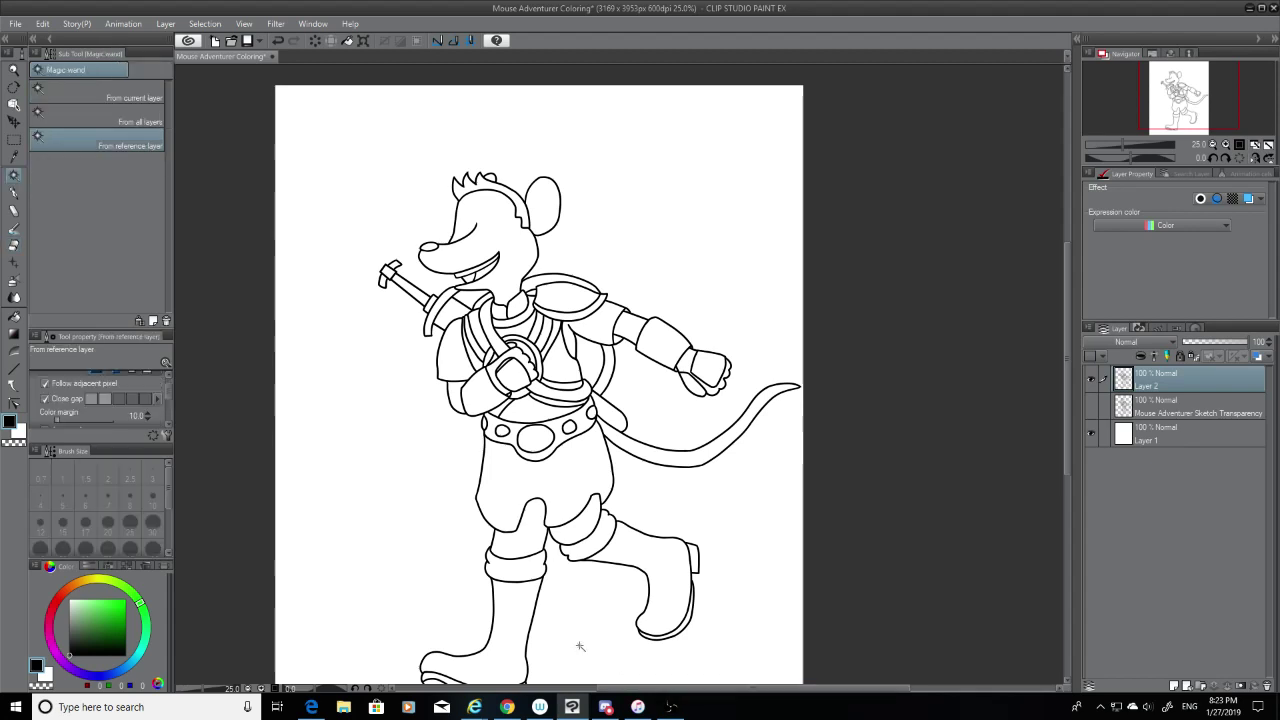
{"action": "left_click", "coordinate": [519, 633]}
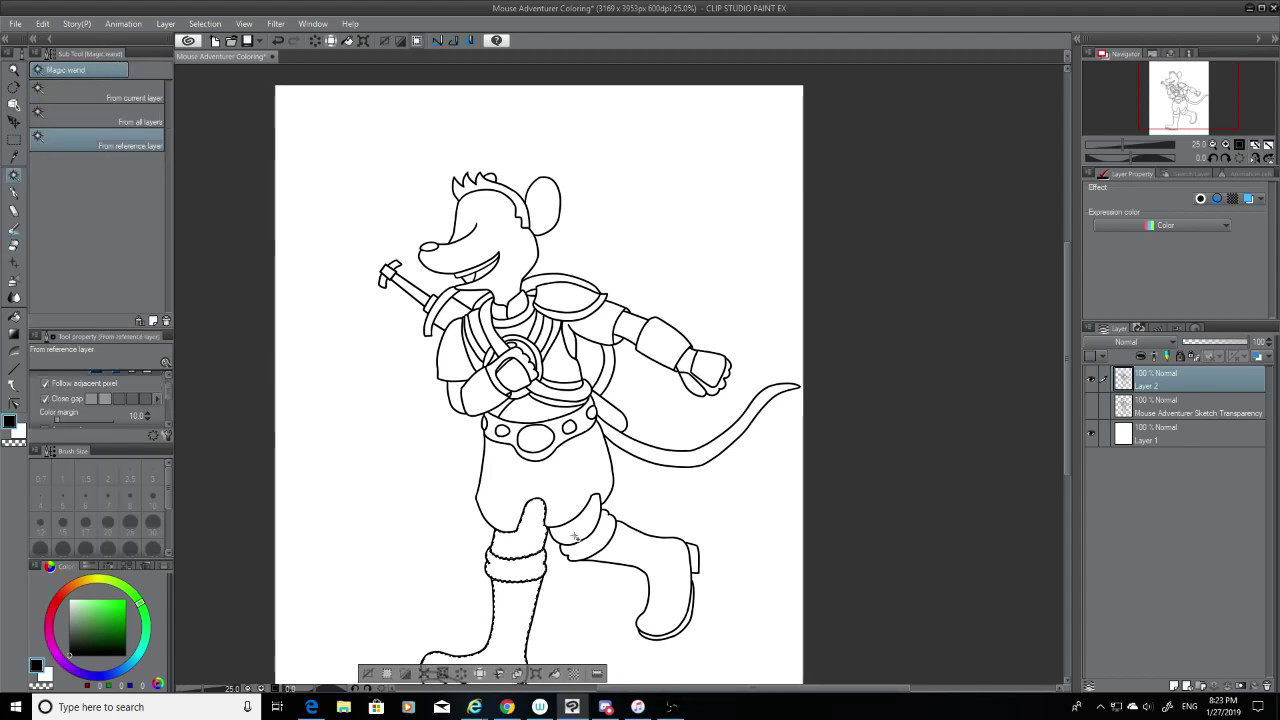
{"action": "left_click", "coordinate": [574, 536]}
{"action": "left_click", "coordinate": [590, 543]}
{"action": "left_click", "coordinate": [642, 562]}
{"action": "left_click", "coordinate": [694, 564]}
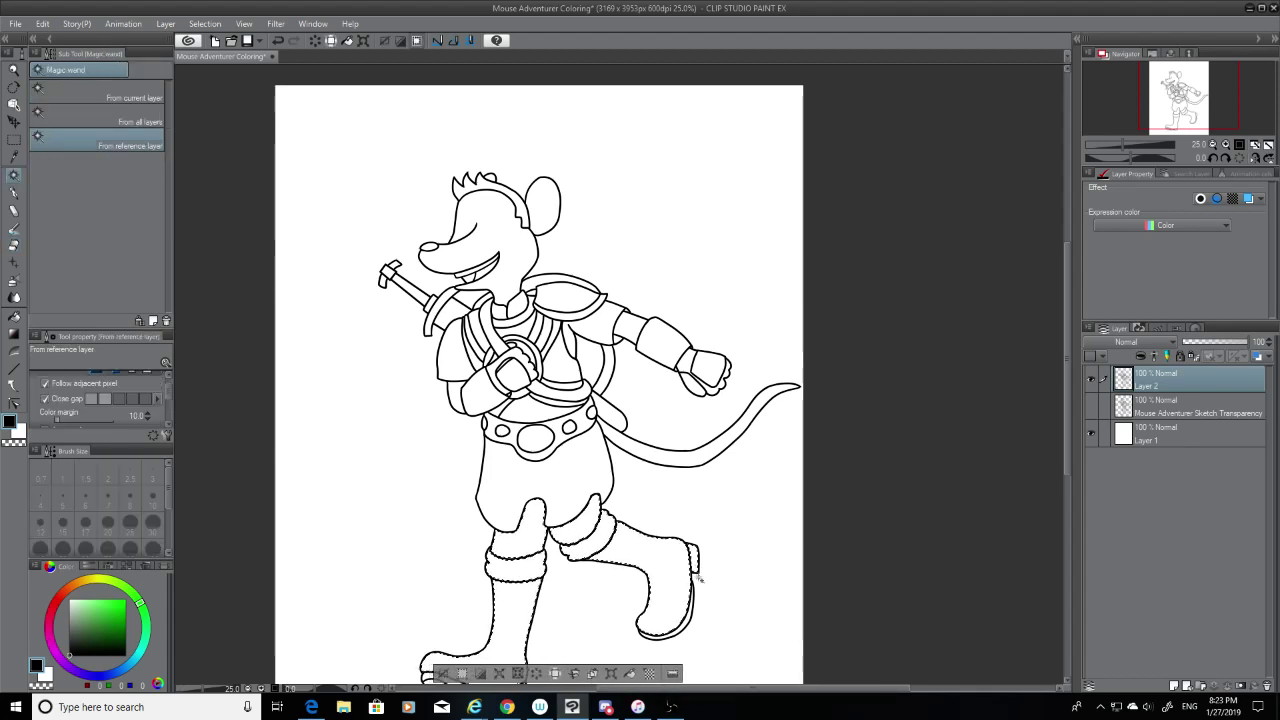
{"action": "left_click", "coordinate": [687, 624]}
Step: Add the tail, the trousers and the belt to the selection
{"action": "left_click", "coordinate": [684, 464]}
{"action": "left_click", "coordinate": [585, 475]}
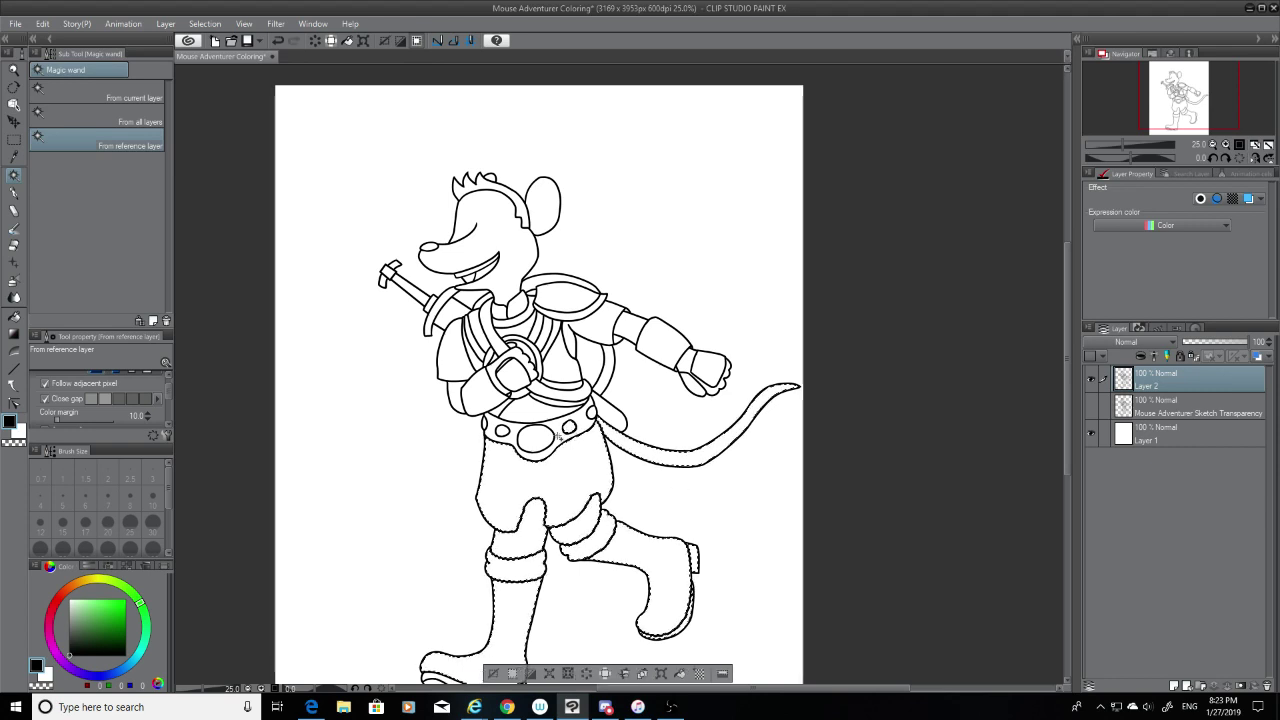
{"action": "left_click", "coordinate": [558, 437]}
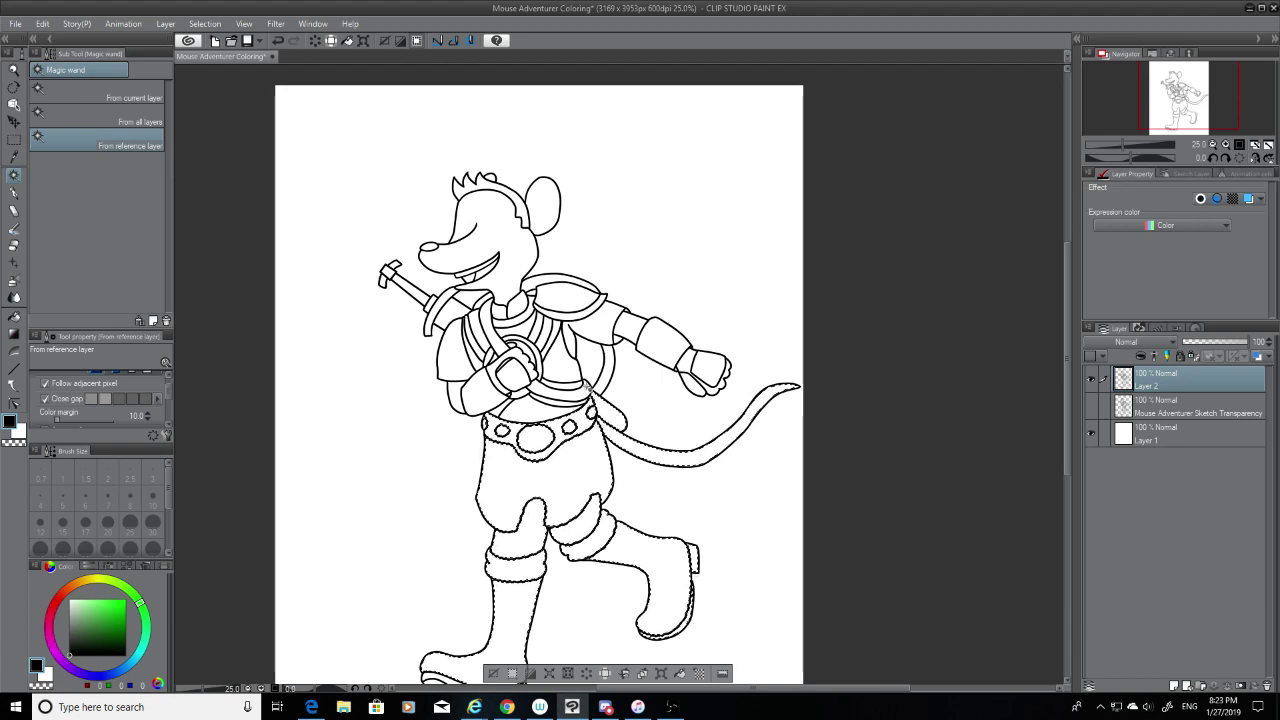
Step: Add the outstretched arm's sleeve, forearm guard and hand to the selection, including the small enclosed slivers at the sleeve opening
{"action": "left_click", "coordinate": [618, 336], "text": "shift"}
{"action": "left_click", "coordinate": [657, 345], "text": "shift"}
{"action": "left_click", "coordinate": [705, 368], "text": "shift"}
{"action": "left_click", "coordinate": [710, 390], "text": "shift"}
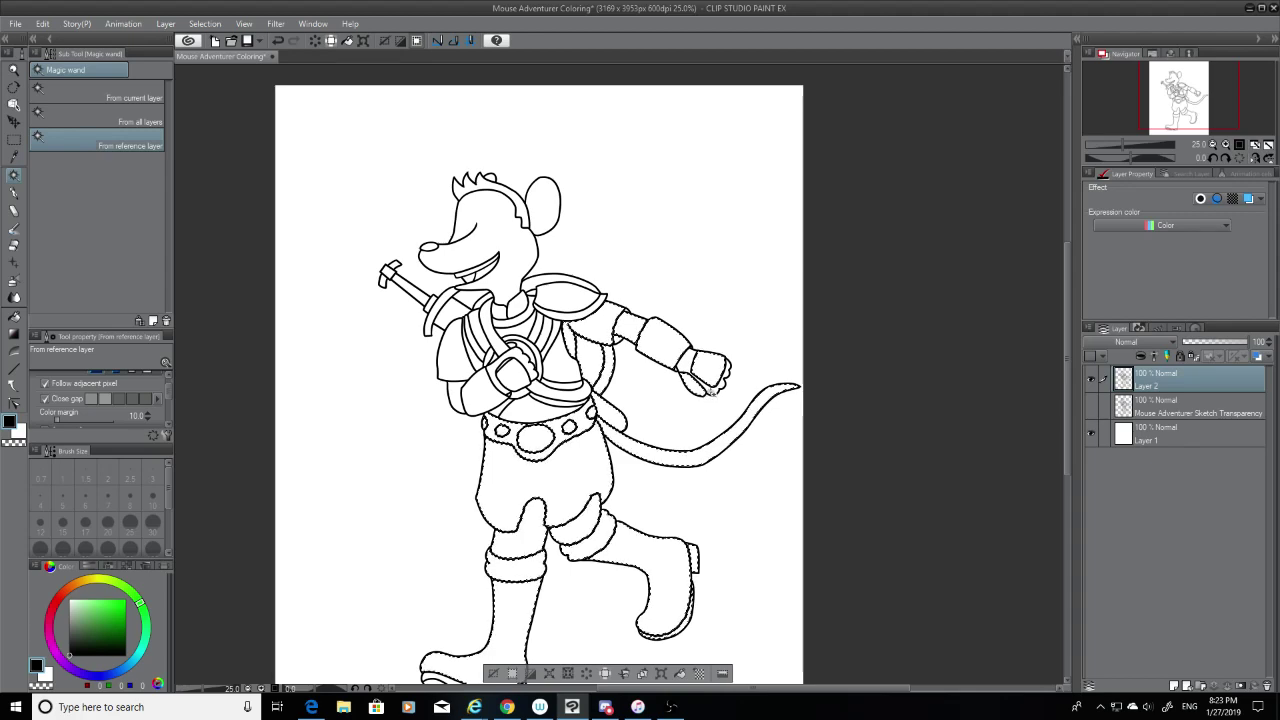
{"action": "scroll", "coordinate": [680, 345], "scroll_direction": "up", "scroll_amount": 3}
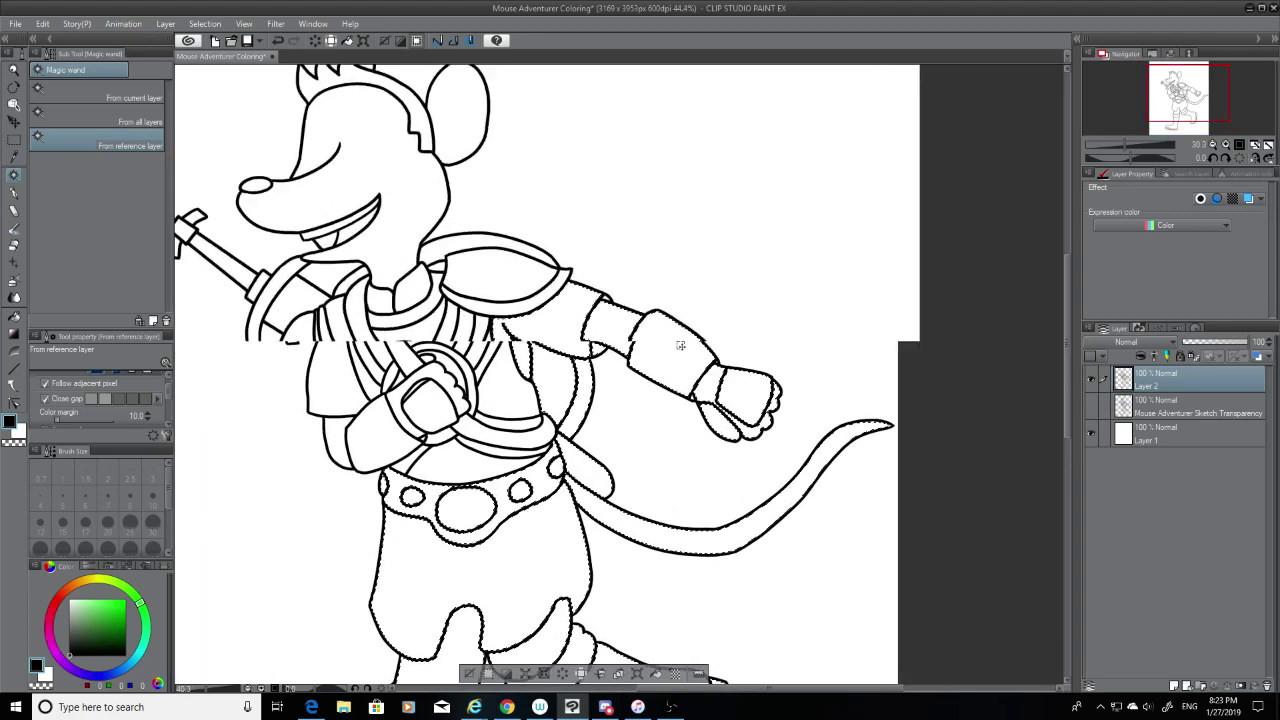
{"action": "scroll", "coordinate": [680, 345], "scroll_direction": "up", "scroll_amount": 3}
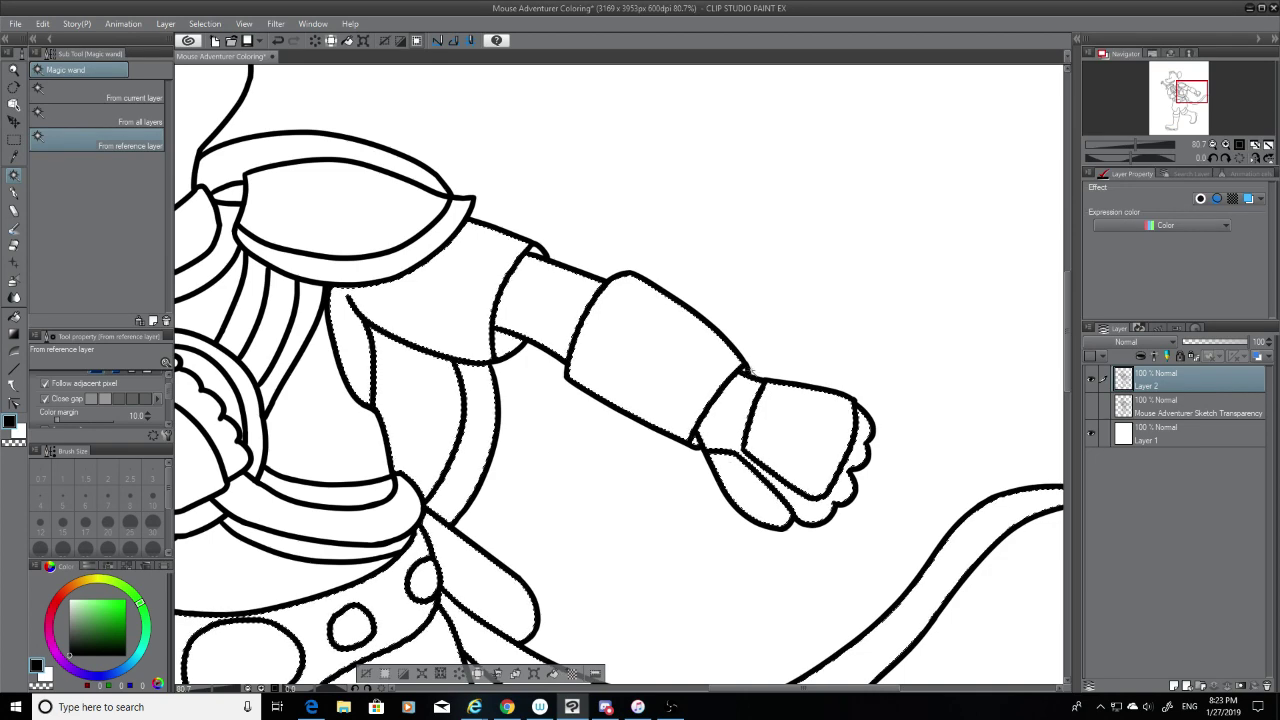
{"action": "scroll", "coordinate": [745, 372], "scroll_direction": "up", "scroll_amount": 3}
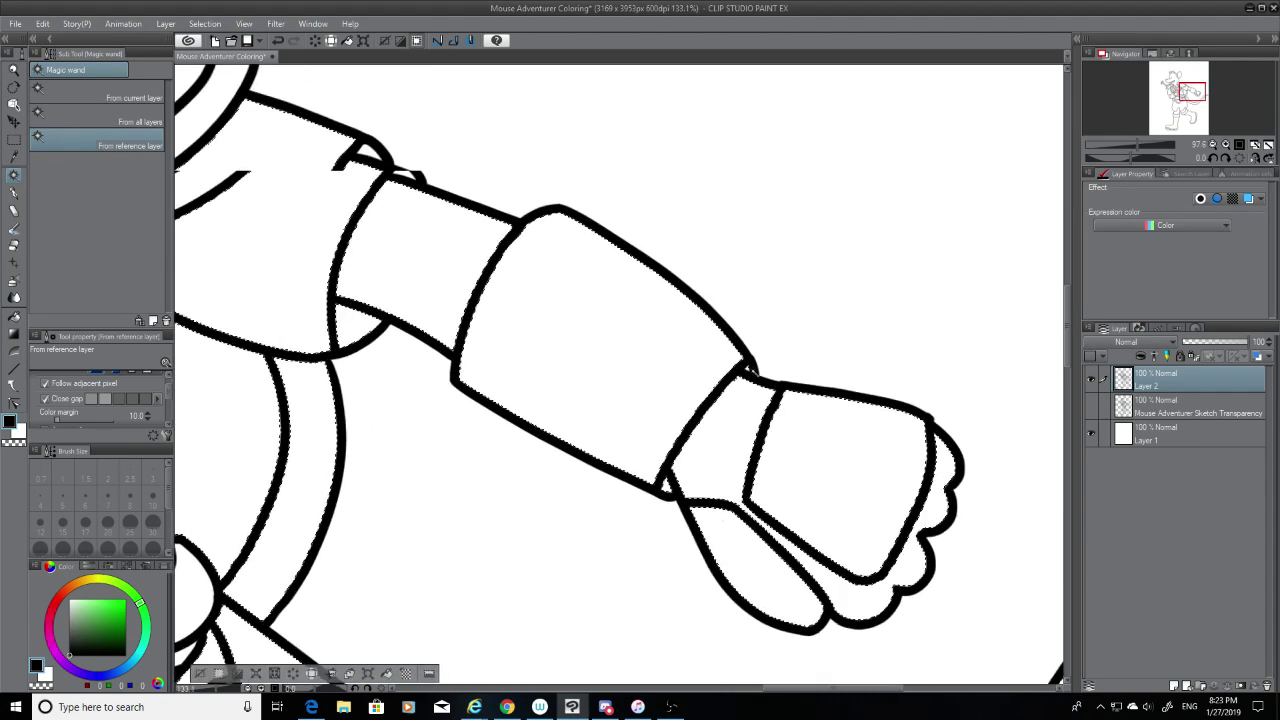
{"action": "scroll", "coordinate": [748, 370], "scroll_direction": "up", "scroll_amount": 1}
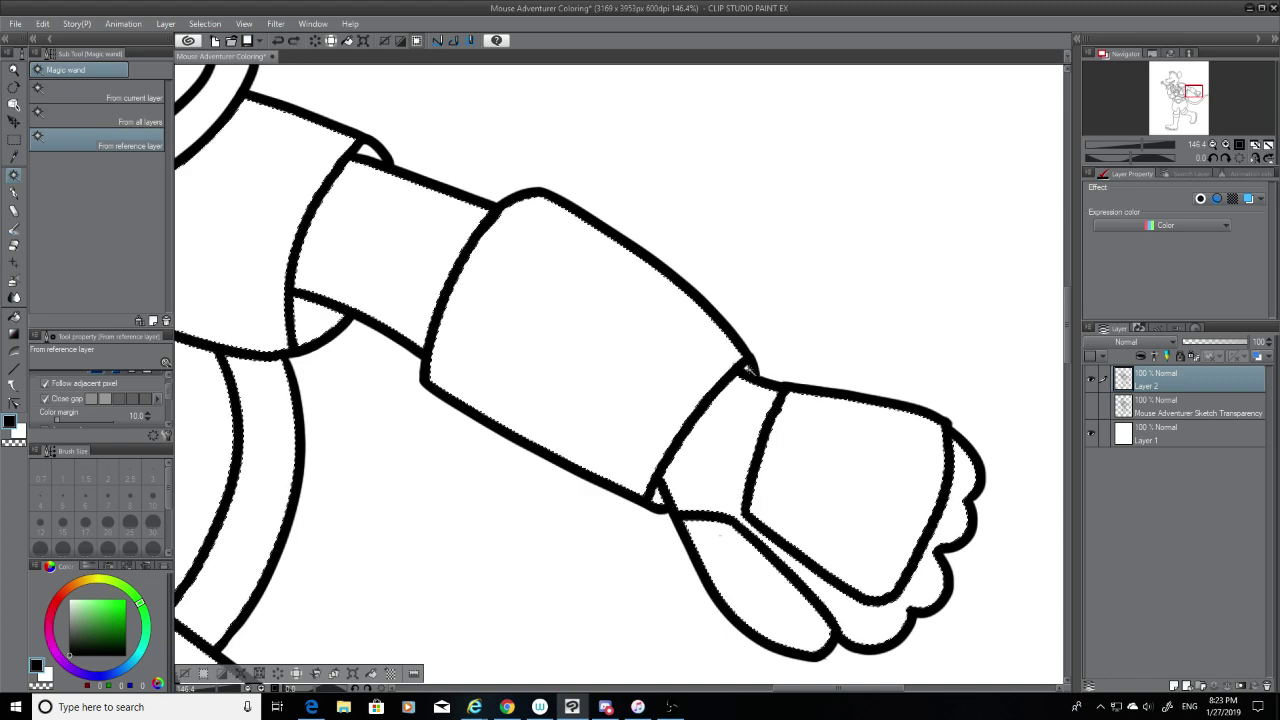
{"action": "left_click", "coordinate": [377, 159], "text": "shift"}
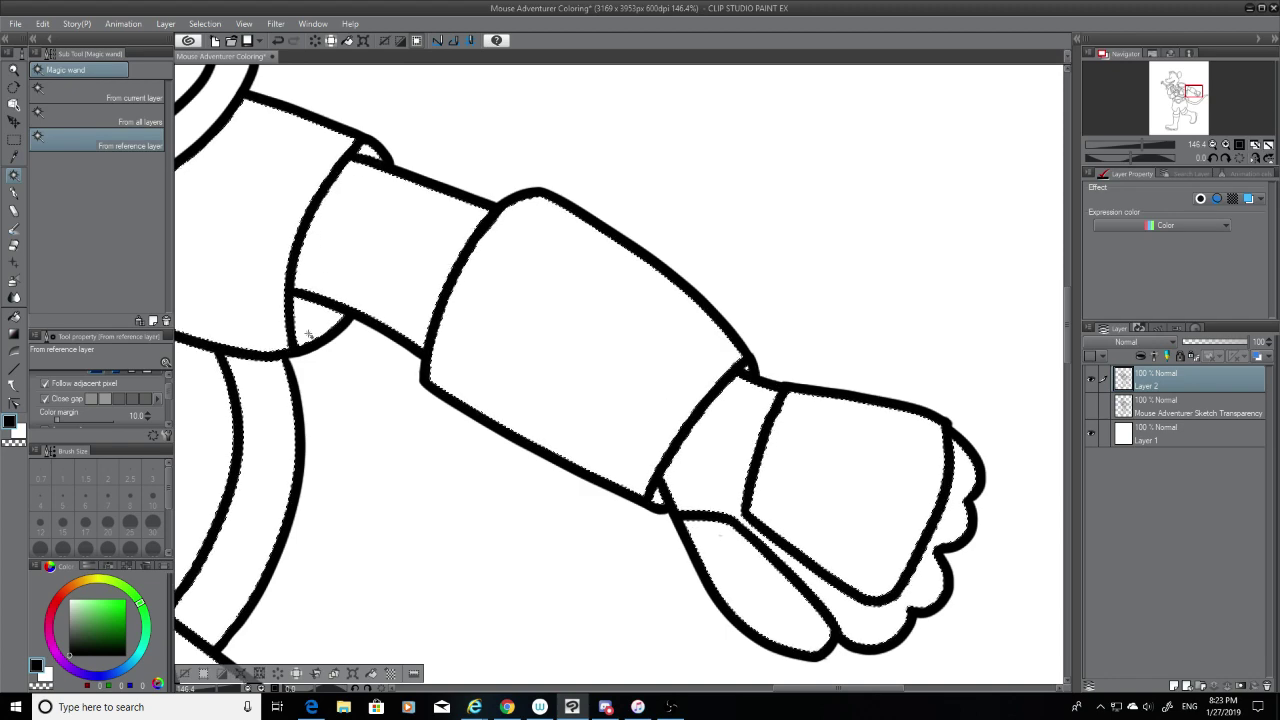
Step: Add the bent arm and the adjoining narrow vest bands to the selection
{"action": "scroll", "coordinate": [308, 334], "scroll_direction": "down", "scroll_amount": 8}
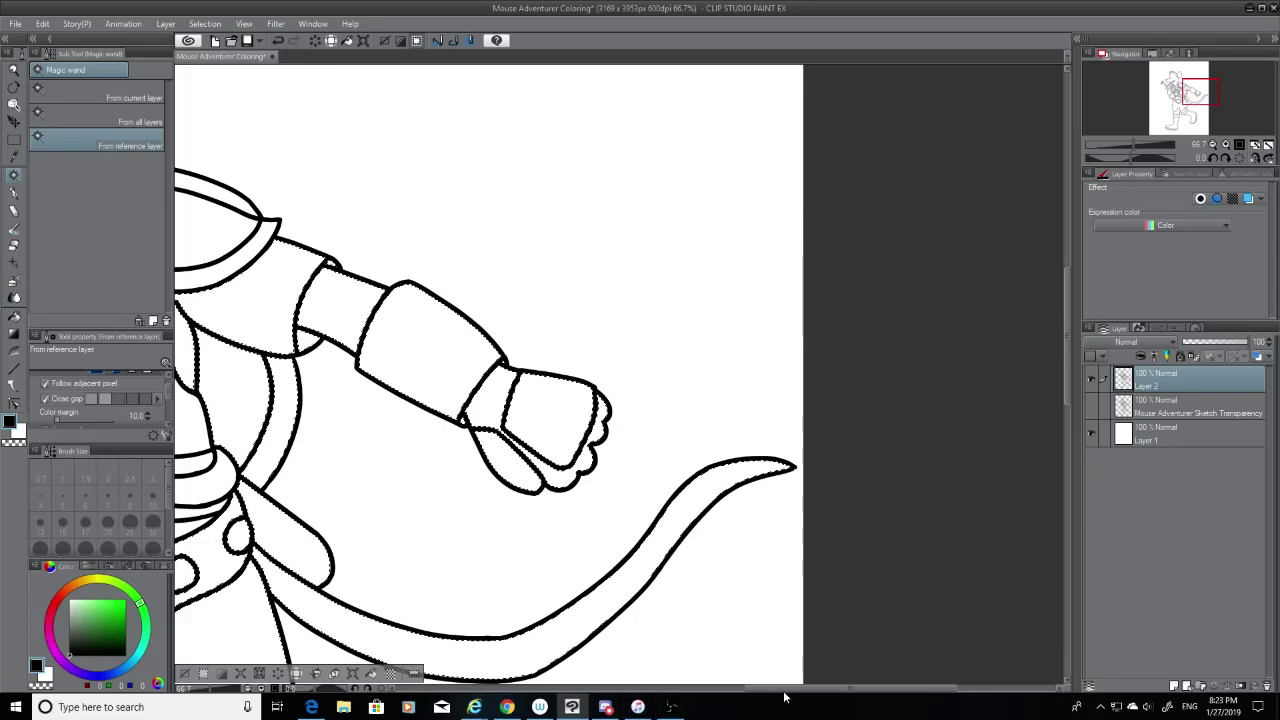
{"action": "left_click_drag", "start_coordinate": [836, 688], "coordinate": [685, 688]}
{"action": "left_click", "coordinate": [790, 243]}
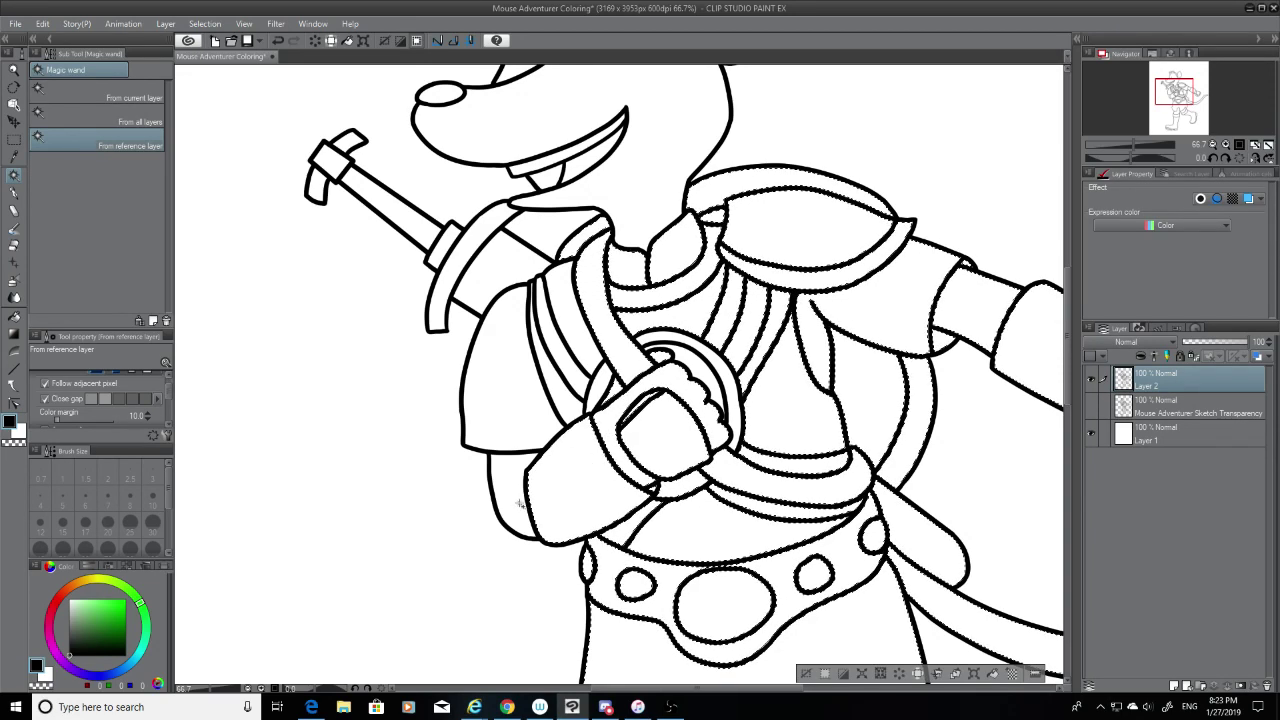
{"action": "left_click", "coordinate": [520, 504]}
{"action": "left_click", "coordinate": [537, 397]}
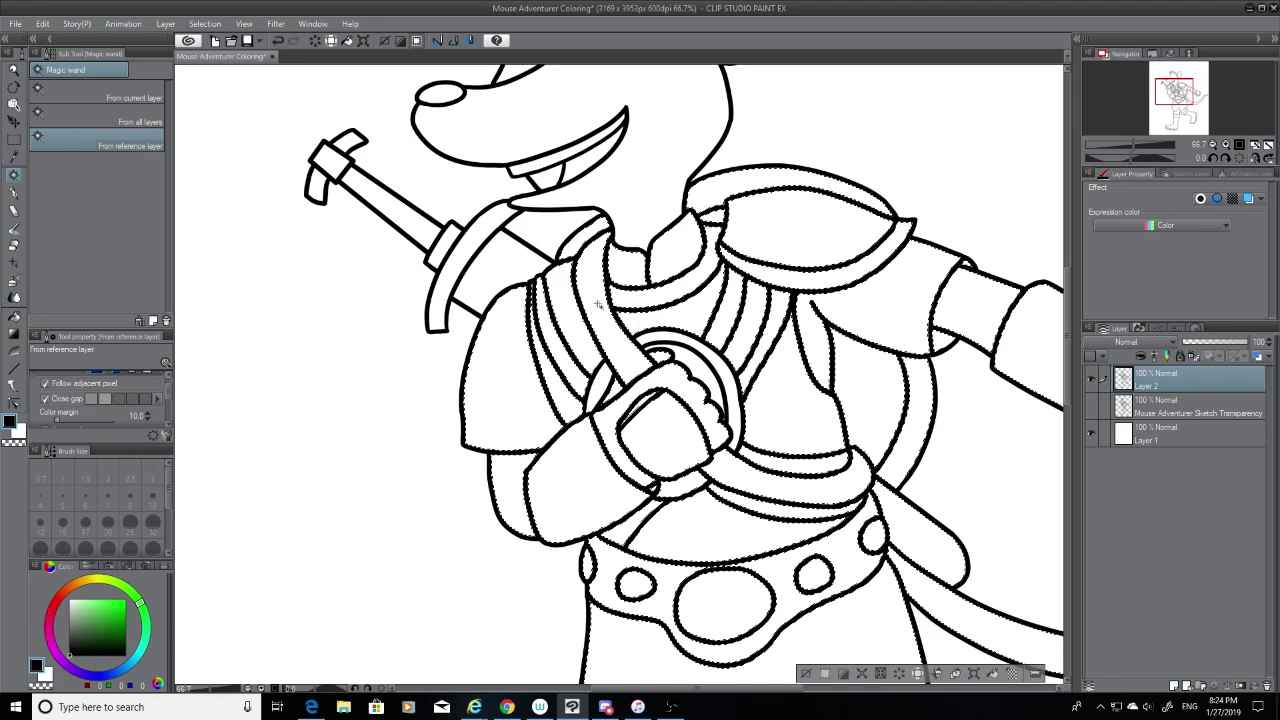
Step: Add the sword's collar, grip and pommel, along with the tooth and open mouth, to the selection
{"action": "left_click", "coordinate": [450, 240]}
{"action": "left_click", "coordinate": [422, 224]}
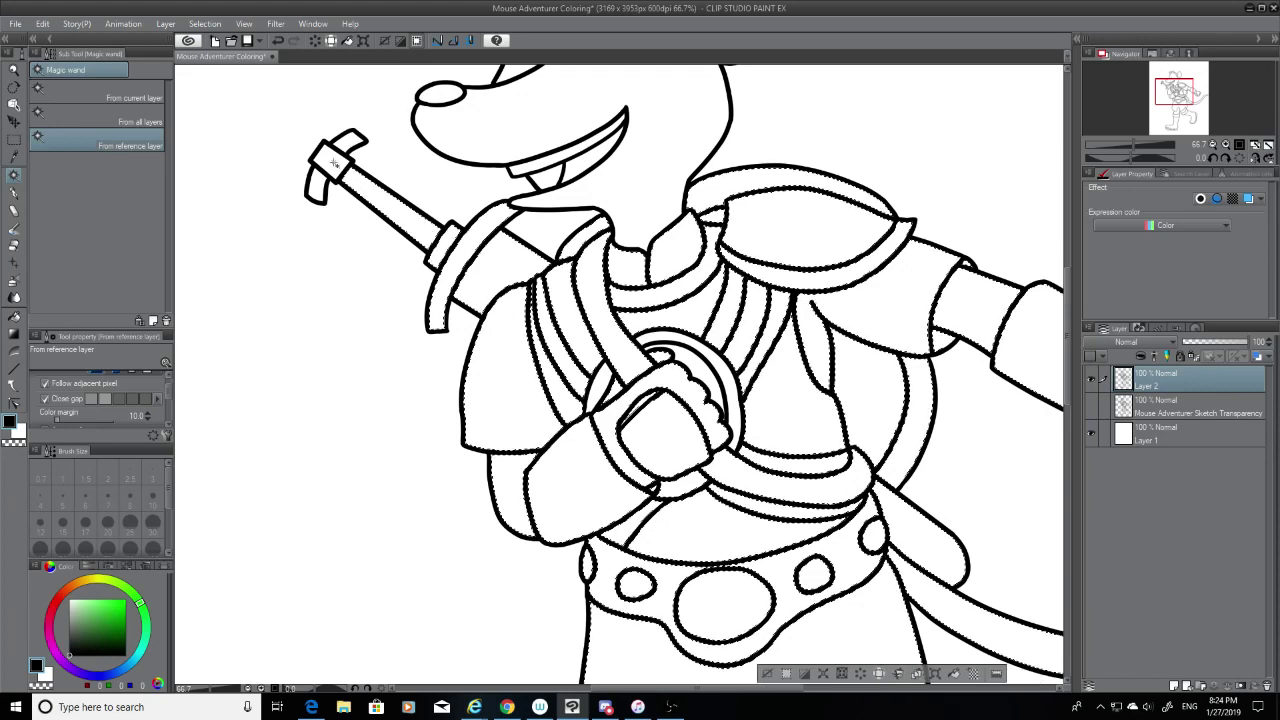
{"action": "left_click", "coordinate": [335, 162]}
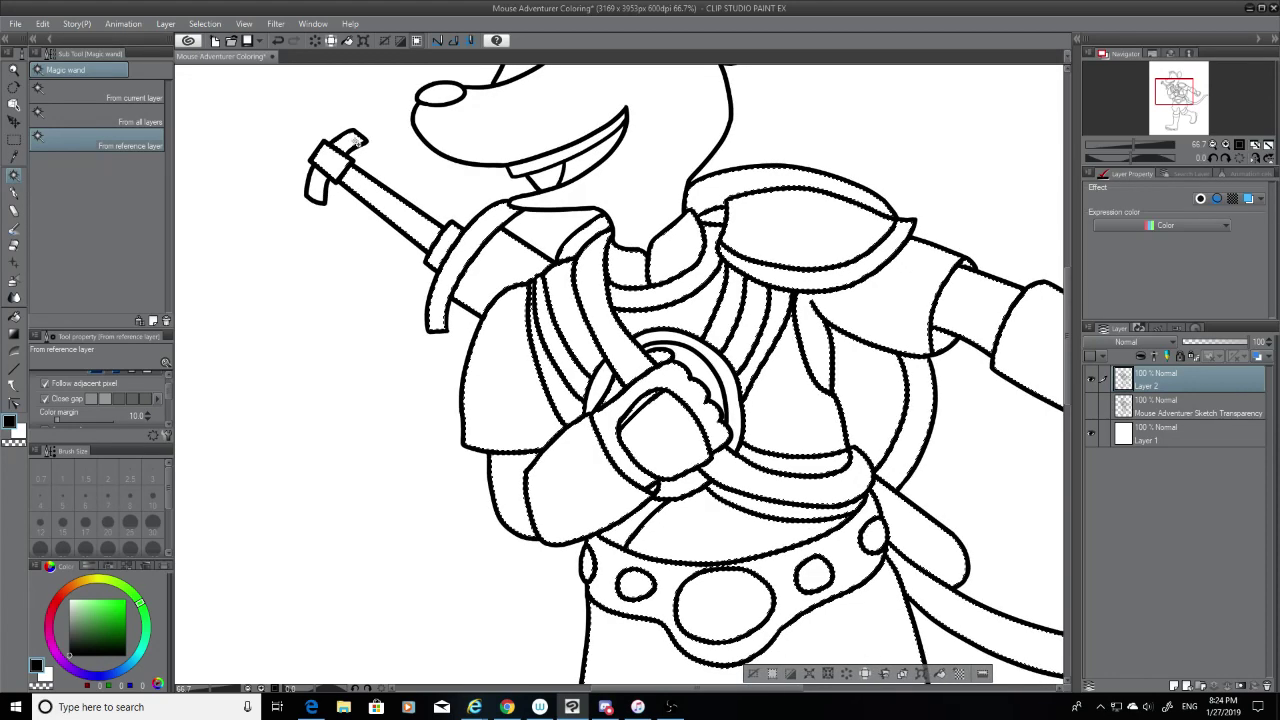
{"action": "left_click", "coordinate": [550, 172]}
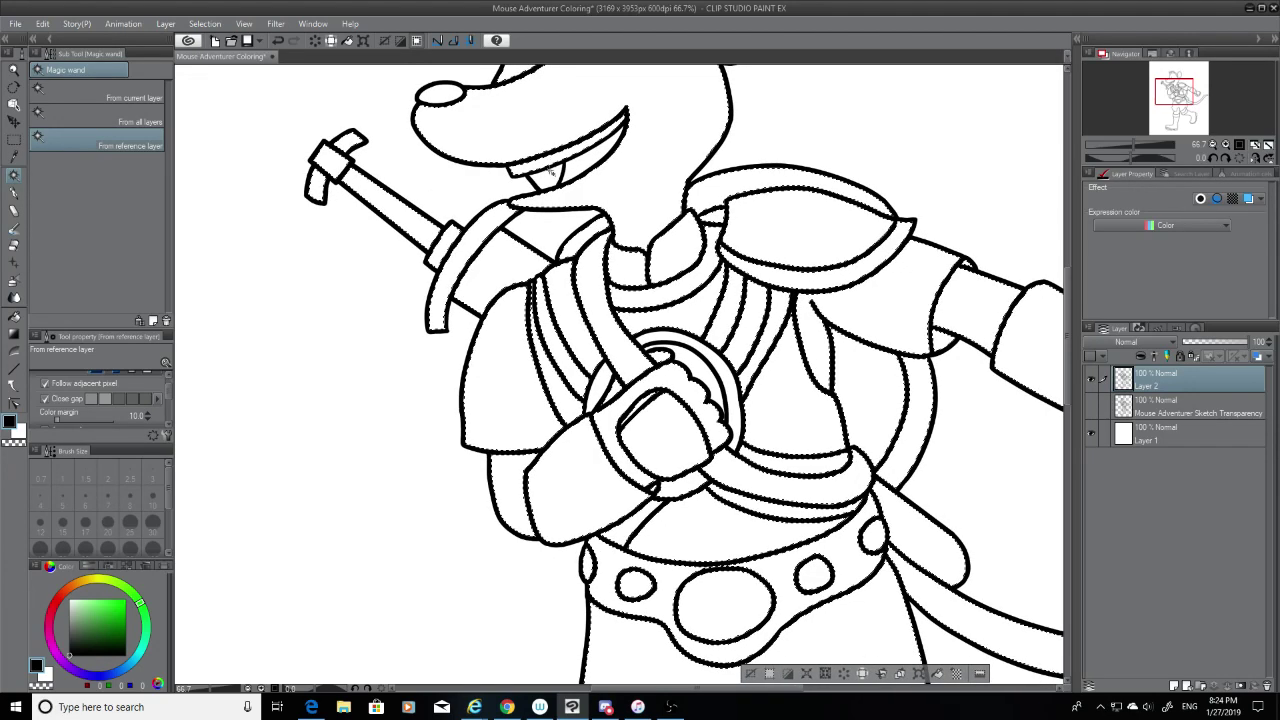
{"action": "left_click", "coordinate": [585, 166]}
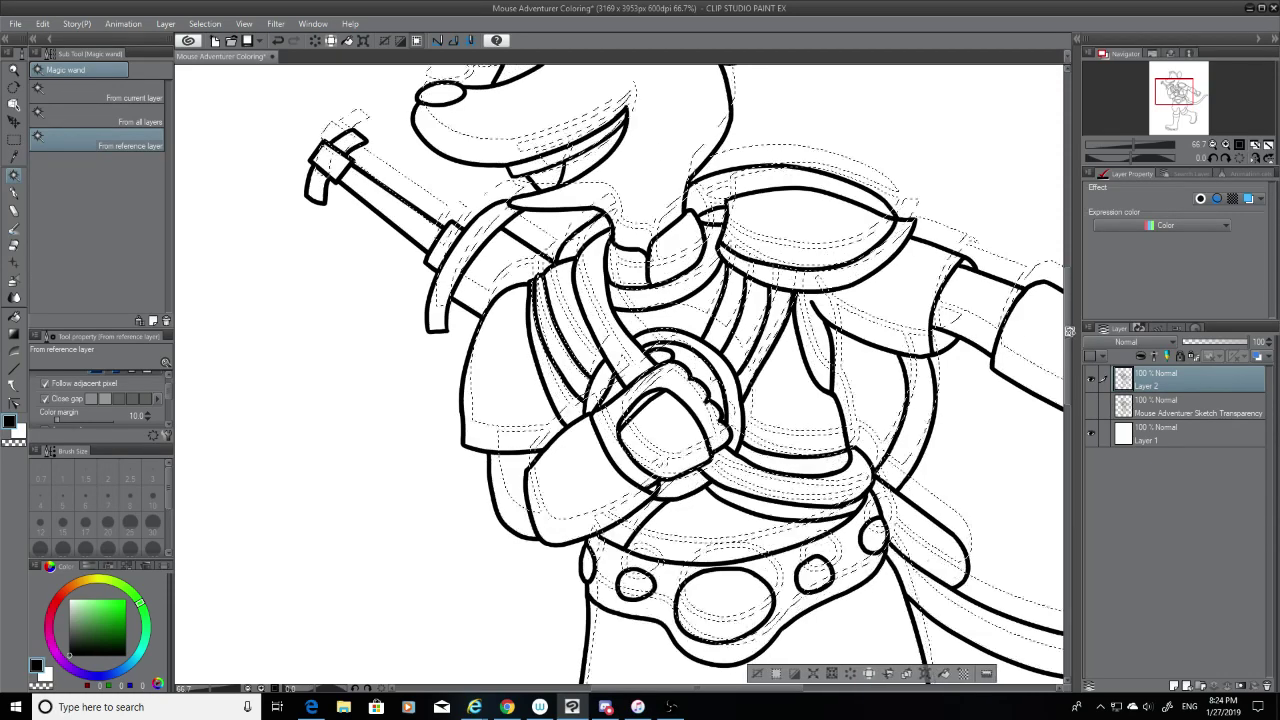
Step: Add the front boot's sole and heel areas to the selection
{"action": "scroll", "coordinate": [1071, 345], "scroll_direction": "up", "scroll_amount": 5}
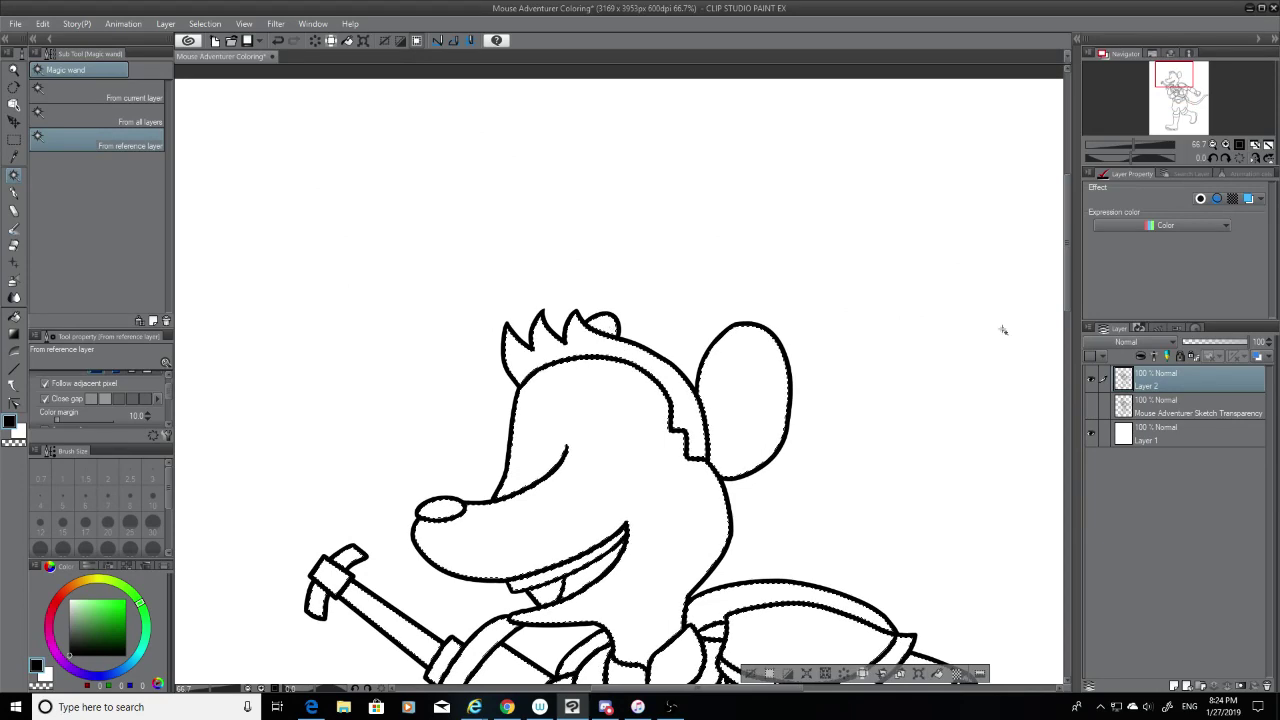
{"action": "mouse_move", "coordinate": [1065, 259]}
{"action": "left_mouse_down"}
{"action": "mouse_move", "coordinate": [1100, 571]}
{"action": "mouse_move", "coordinate": [1090, 535]}
{"action": "left_mouse_up"}
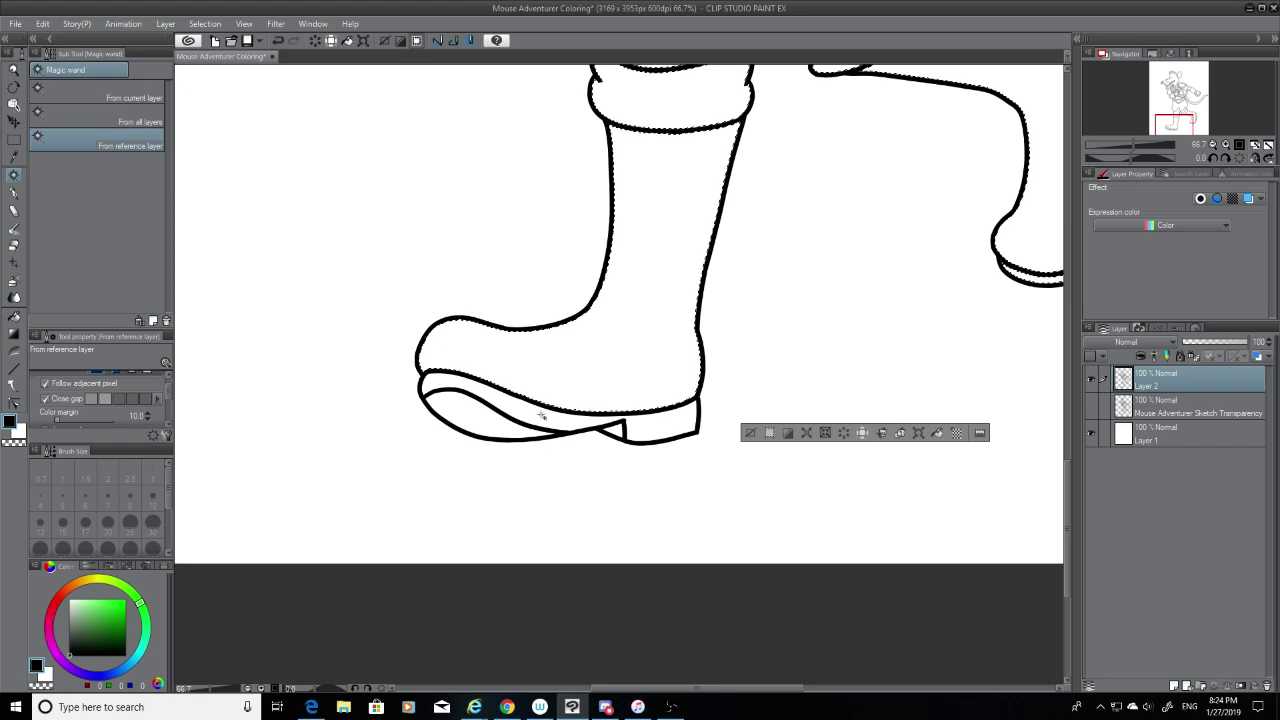
{"action": "left_click", "coordinate": [488, 421], "text": "shift"}
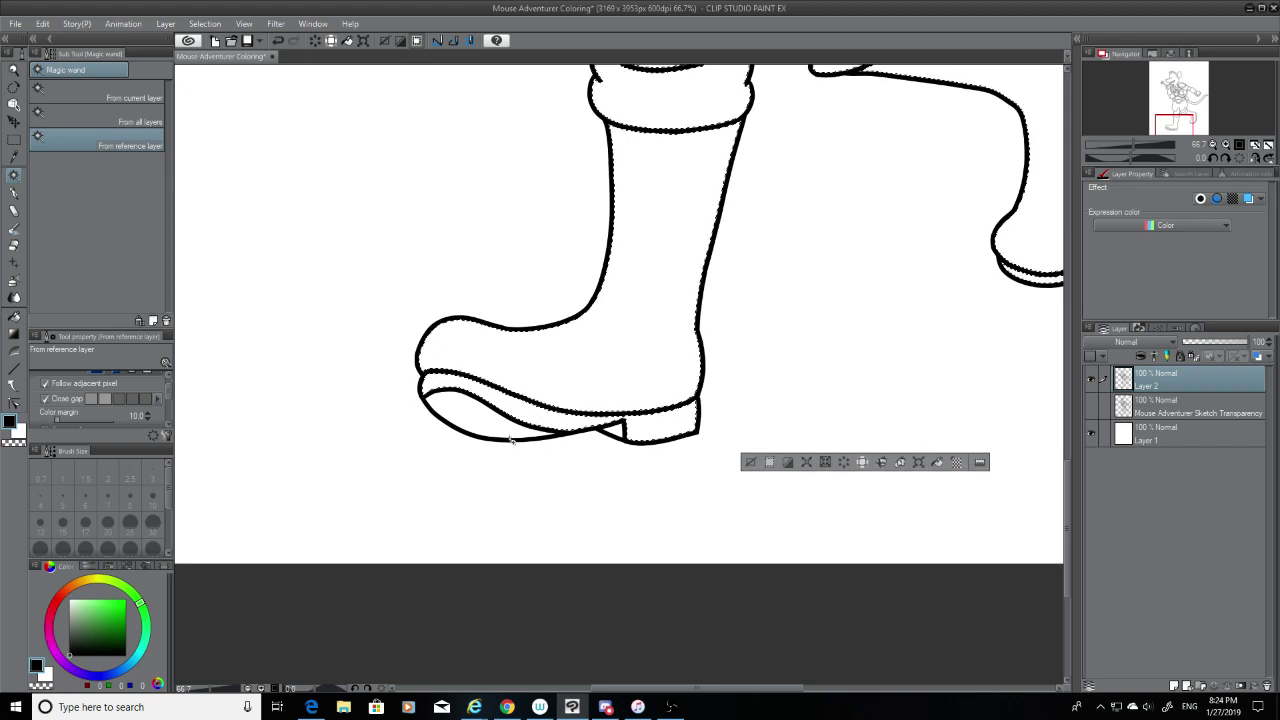
{"action": "left_click", "coordinate": [651, 426], "text": "shift"}
Step: Compare the front boot with the sketch layer, and check the whole figure for areas missing from the selection
{"action": "scroll", "coordinate": [1068, 486], "scroll_direction": "up", "scroll_amount": 1}
{"action": "left_click", "coordinate": [1091, 404]}
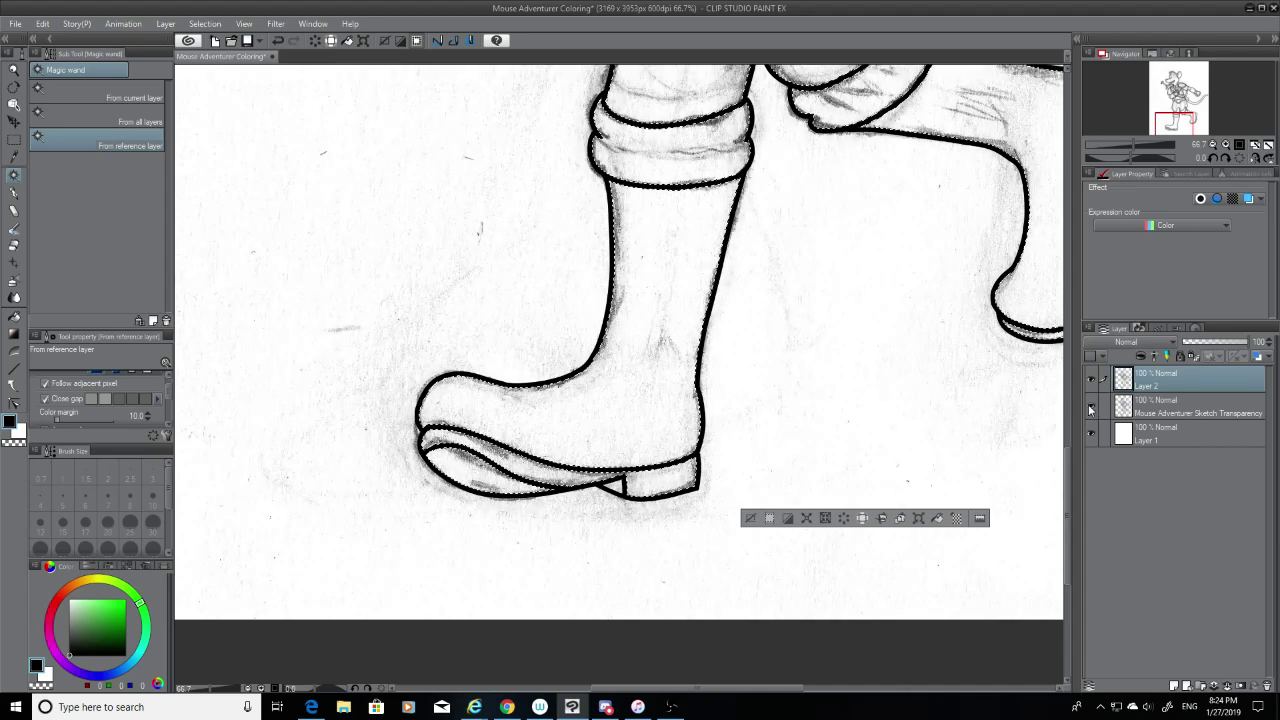
{"action": "left_click", "coordinate": [1091, 405]}
{"action": "scroll", "coordinate": [910, 416], "scroll_direction": "down", "scroll_amount": 1}
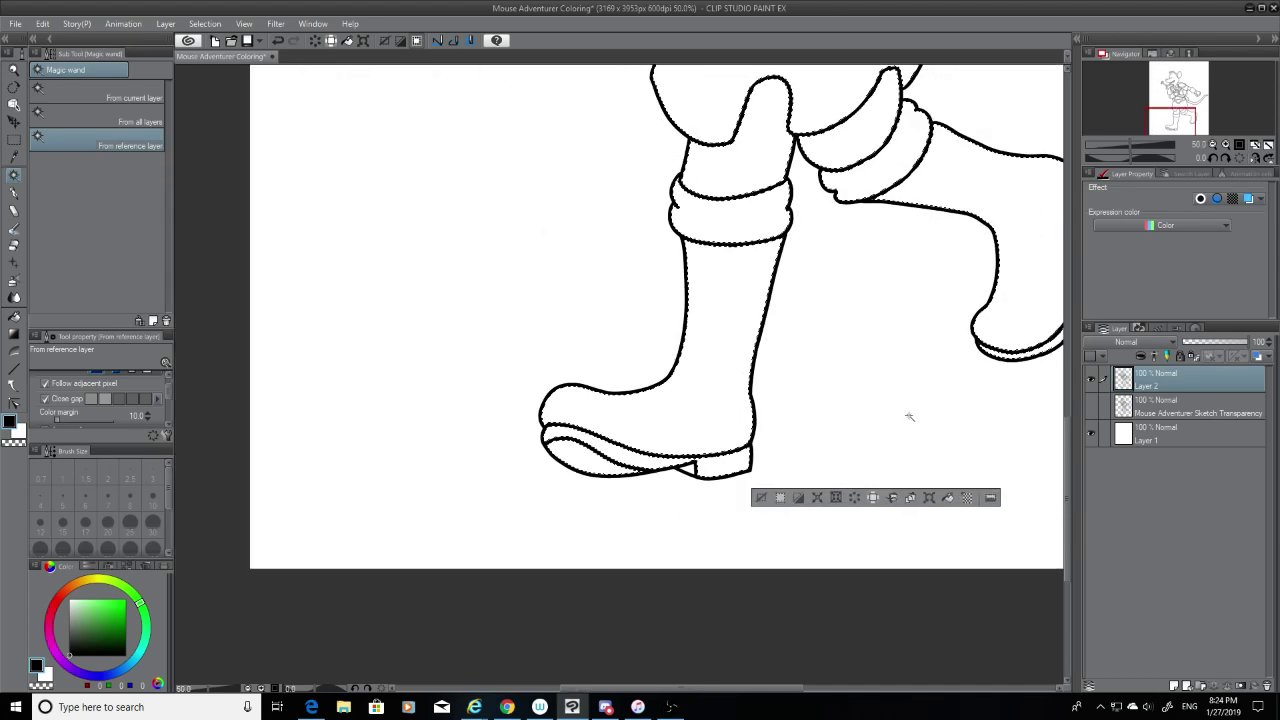
{"action": "scroll", "coordinate": [910, 416], "scroll_direction": "down", "scroll_amount": 3}
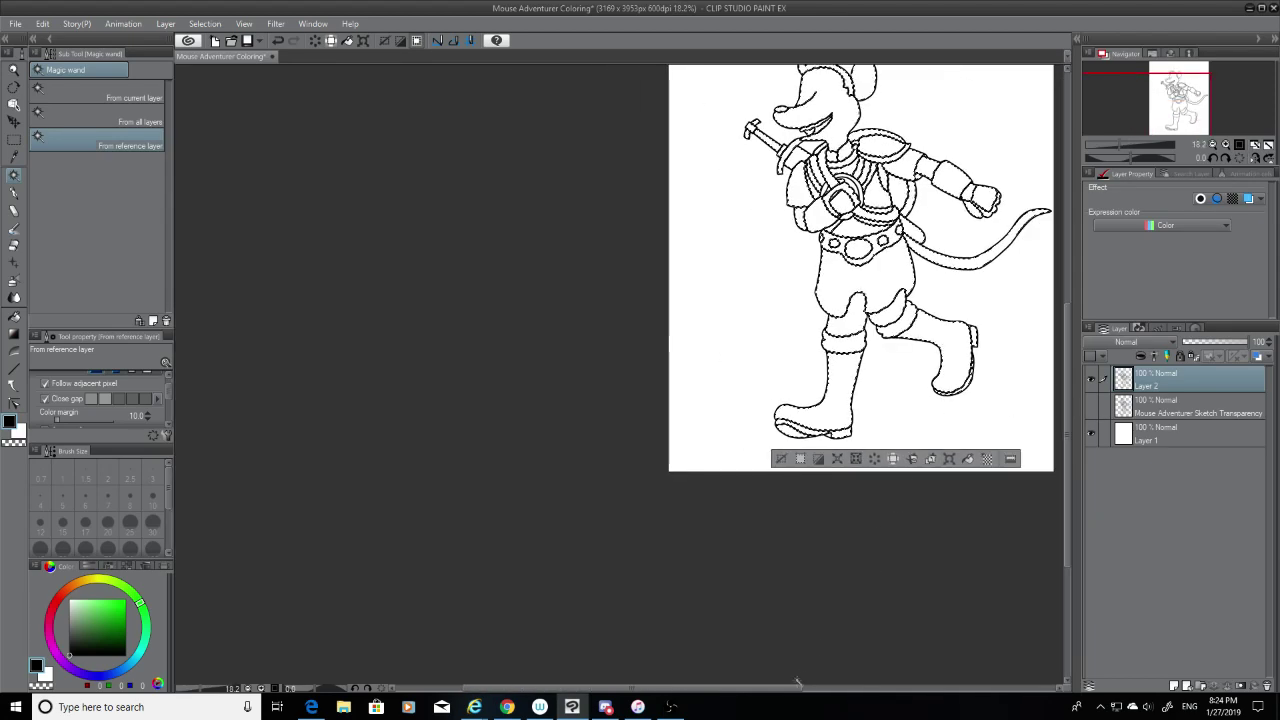
{"action": "left_click_drag", "start_coordinate": [792, 688], "coordinate": [874, 688]}
{"action": "left_click_drag", "start_coordinate": [1068, 425], "coordinate": [1068, 371]}
{"action": "scroll", "coordinate": [650, 328], "scroll_direction": "up", "scroll_amount": 5}
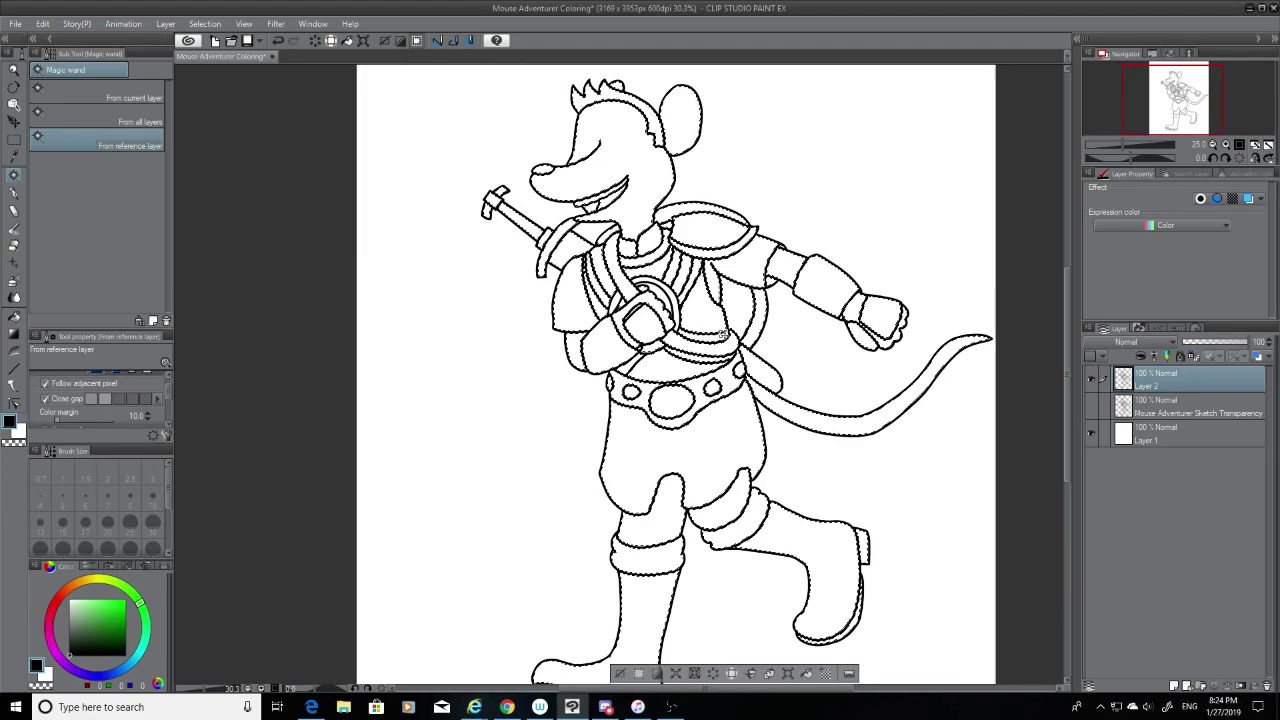
{"action": "scroll", "coordinate": [678, 327], "scroll_direction": "up", "scroll_amount": 1}
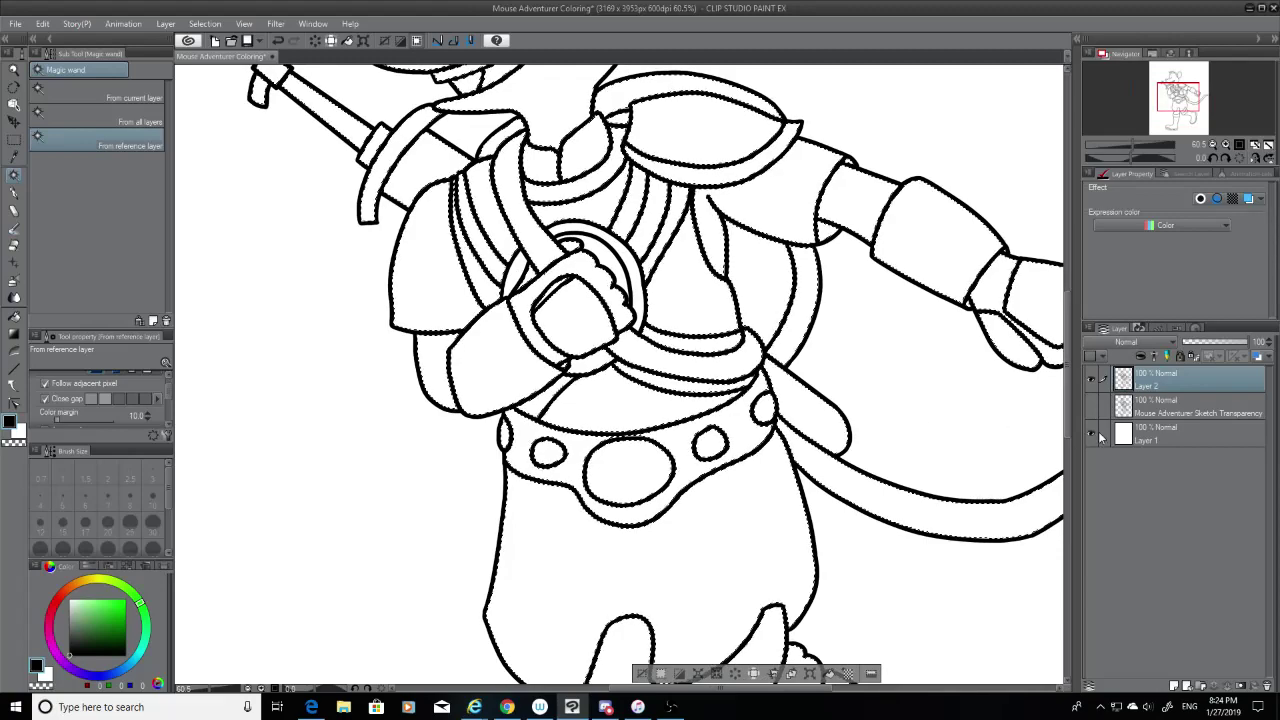
{"action": "left_click_drag", "start_coordinate": [1068, 428], "coordinate": [1068, 397]}
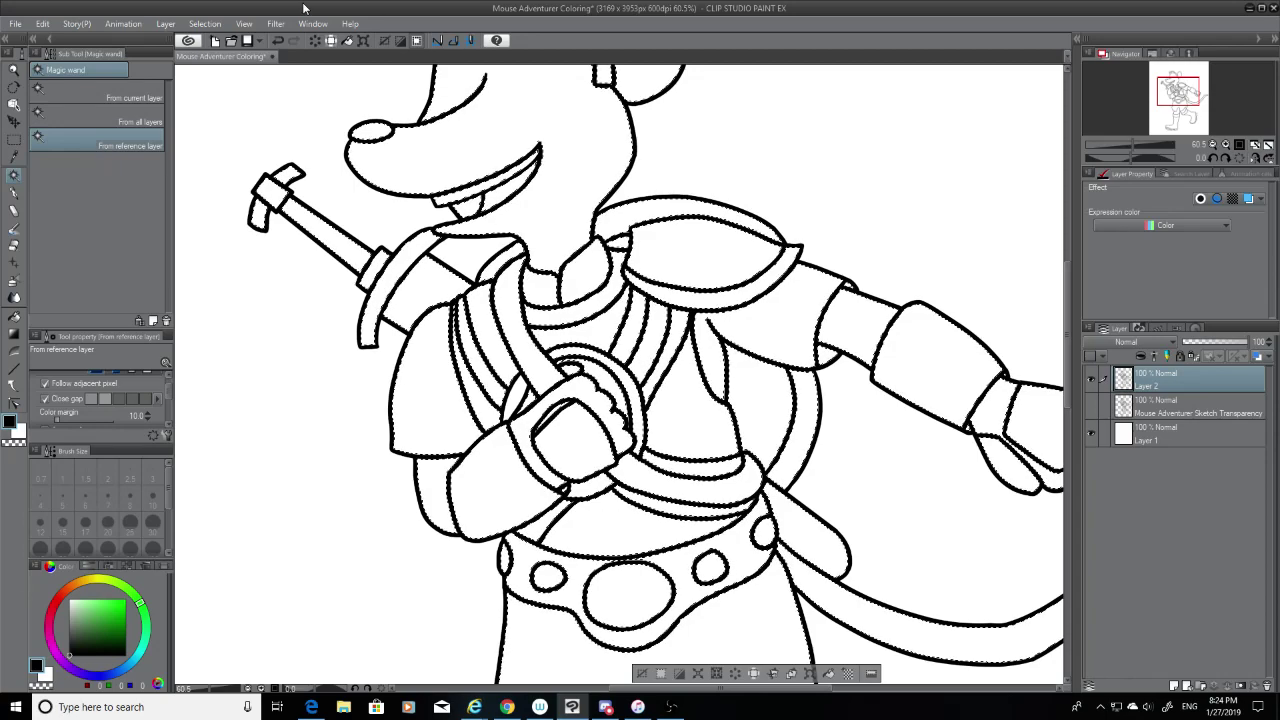
Step: Expand the selected area by 1 px
{"action": "left_click", "coordinate": [207, 26]}
{"action": "left_click", "coordinate": [341, 6]}
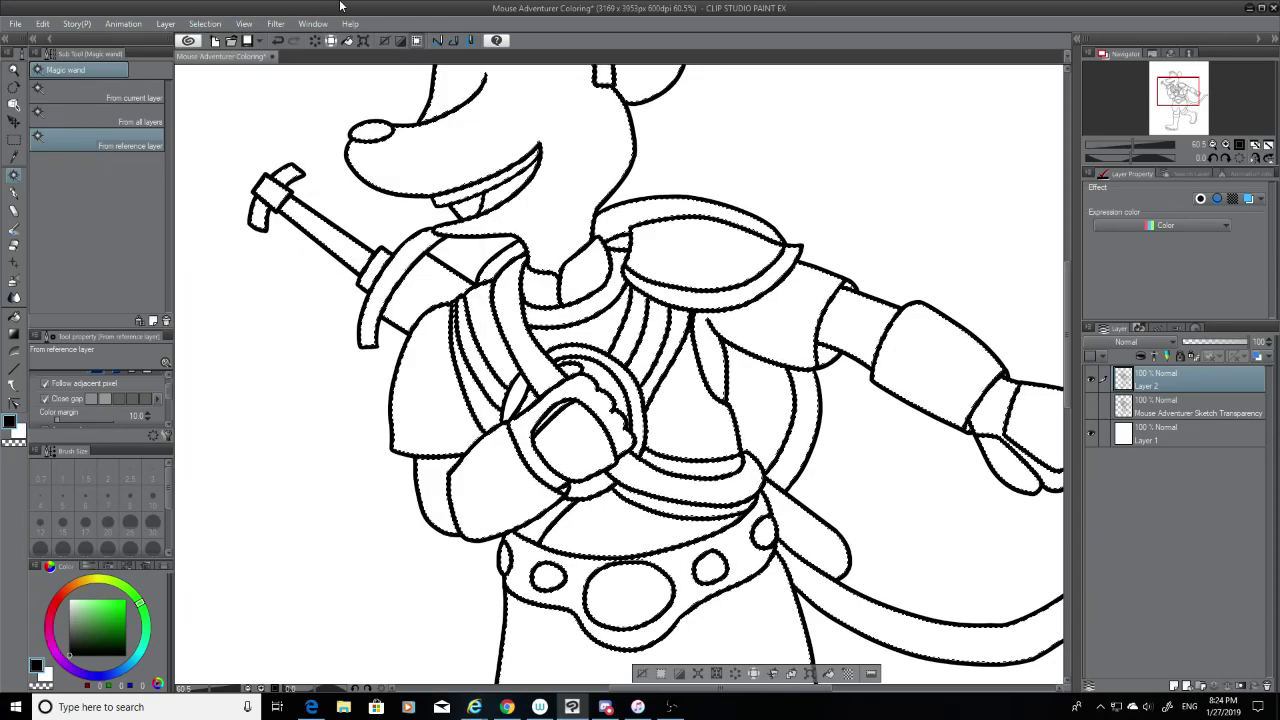
{"action": "left_click", "coordinate": [203, 26]}
{"action": "left_click", "coordinate": [230, 107]}
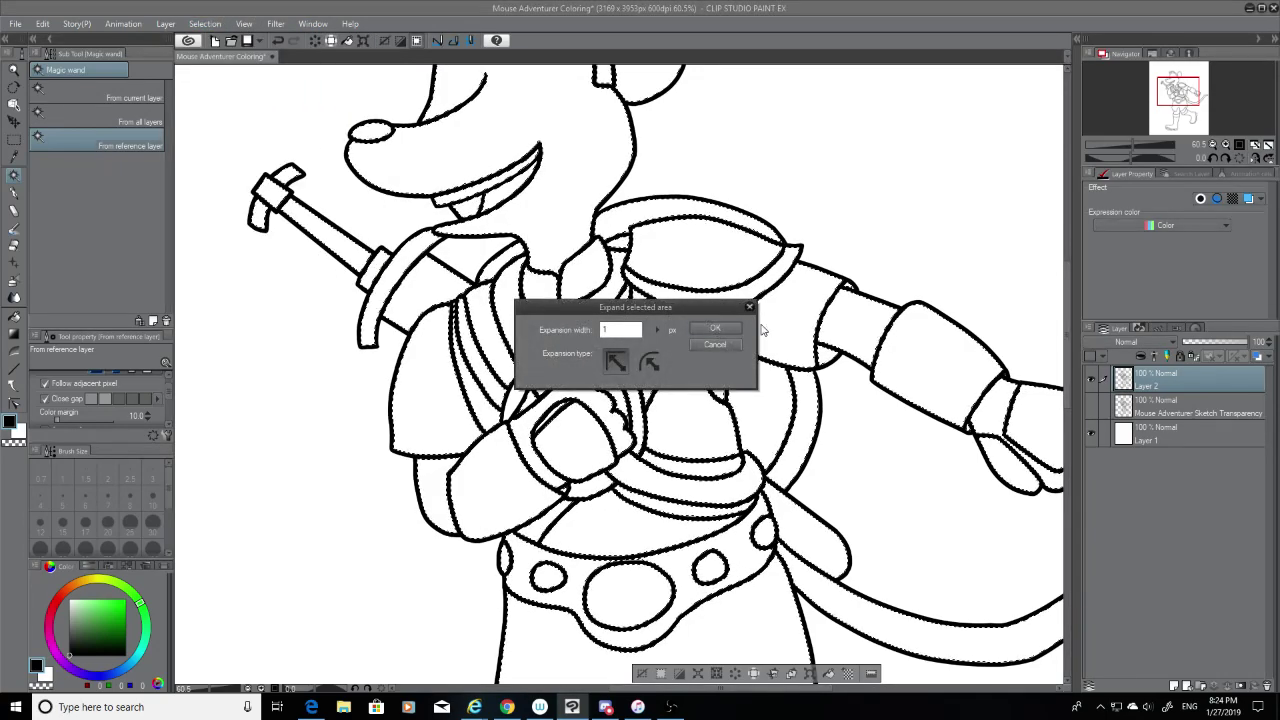
{"action": "left_click", "coordinate": [703, 330]}
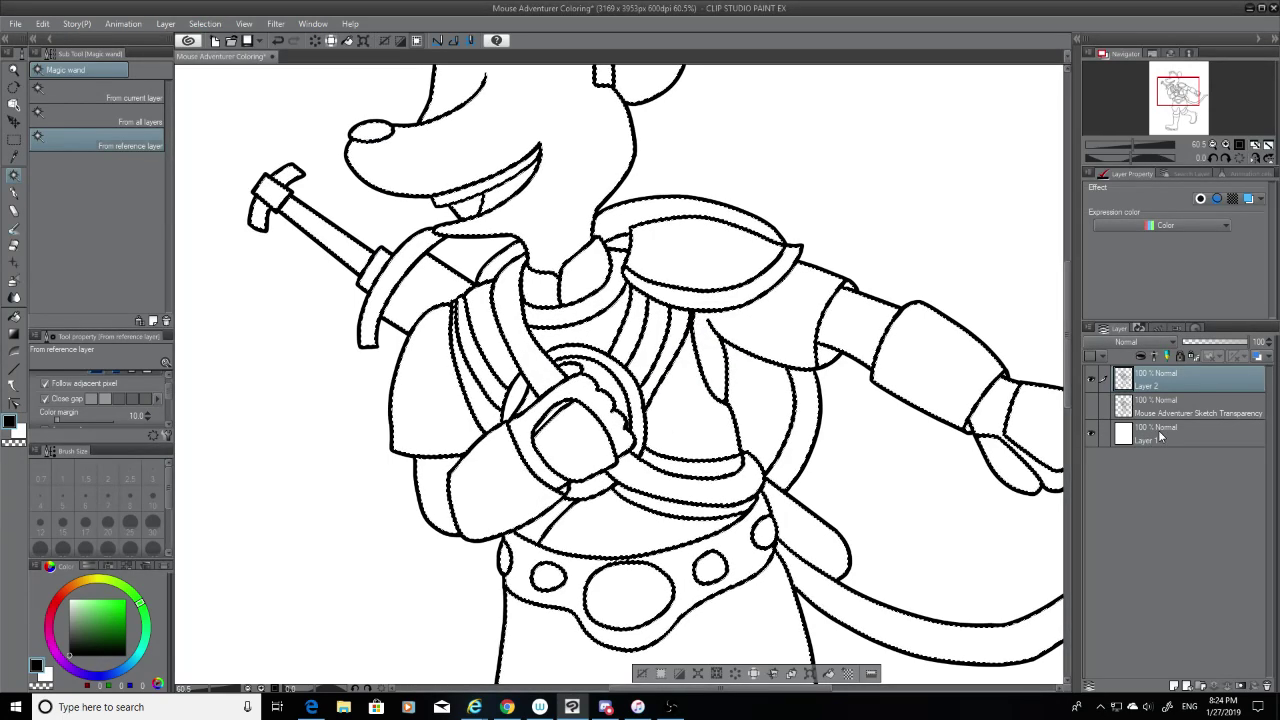
Step: Create three new raster layers directly above Layer 1
{"action": "left_click", "coordinate": [1158, 431]}
{"action": "left_click", "coordinate": [165, 23]}
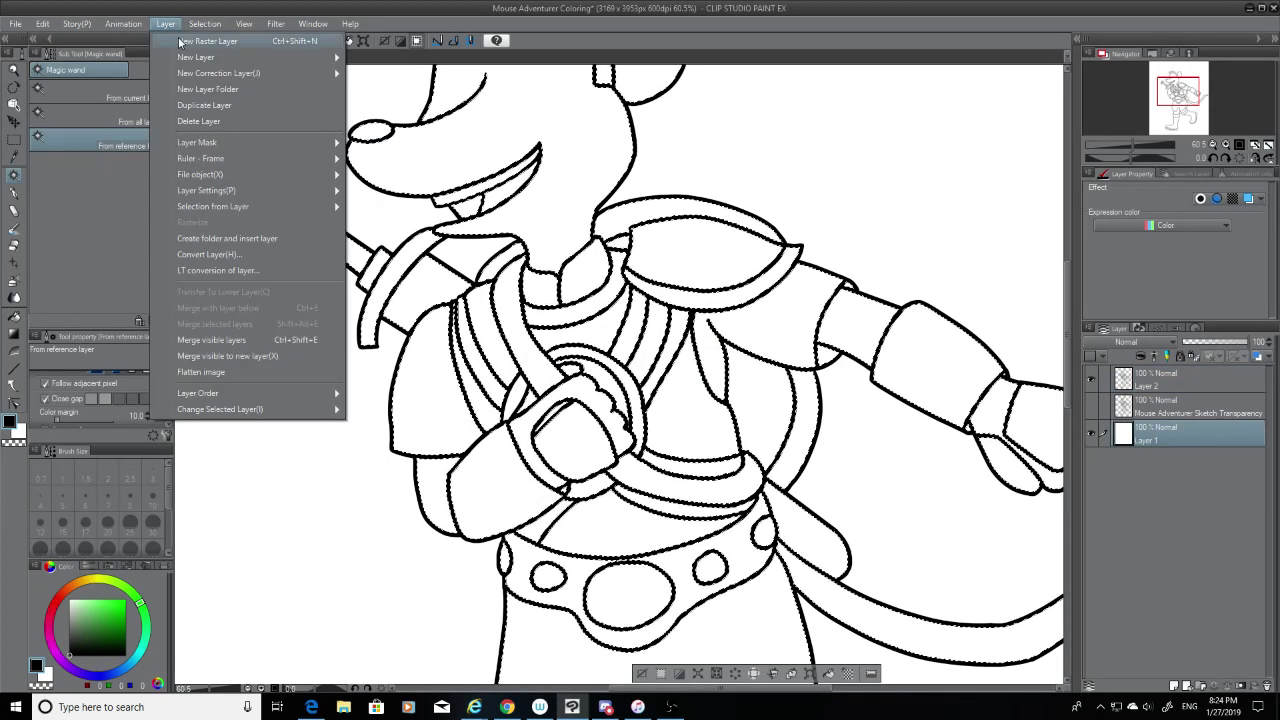
{"action": "left_click", "coordinate": [170, 40]}
{"action": "left_click", "coordinate": [165, 23]}
{"action": "left_click", "coordinate": [170, 40]}
{"action": "left_click", "coordinate": [165, 23]}
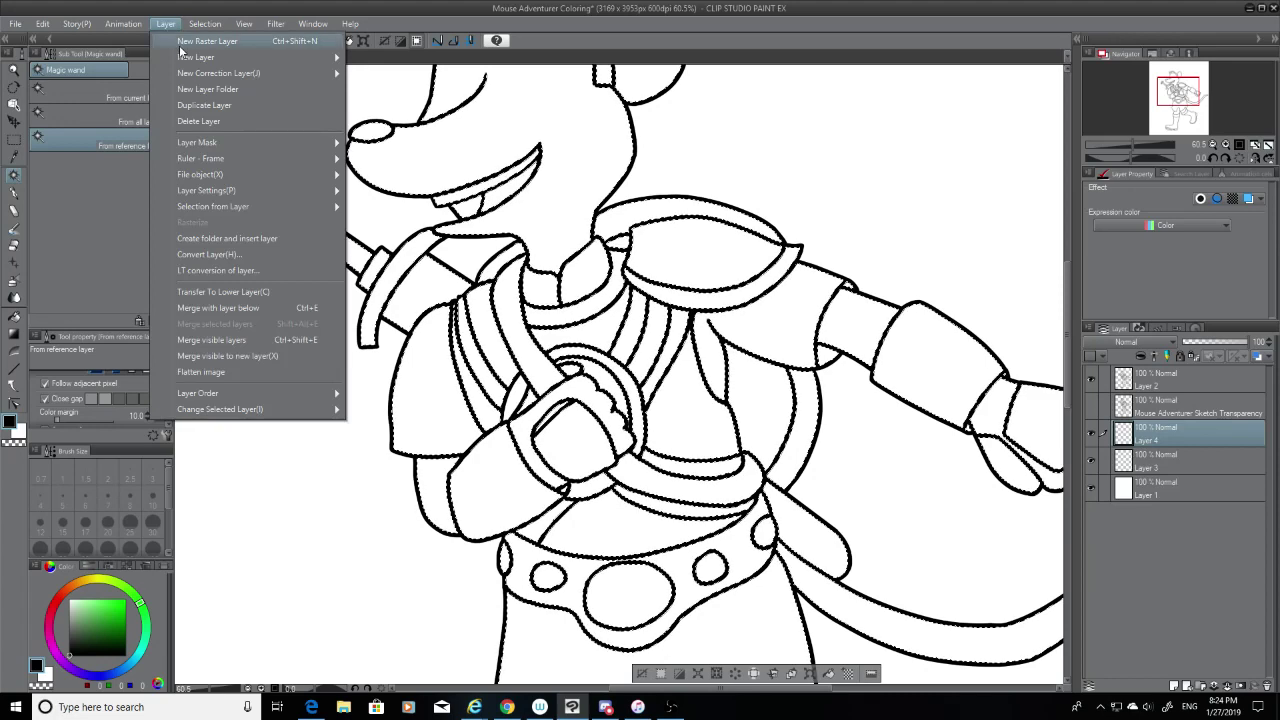
{"action": "left_click", "coordinate": [170, 40]}
Step: Move Layer 4 above Layer 5 in the layer stack
{"action": "left_click", "coordinate": [1163, 478]}
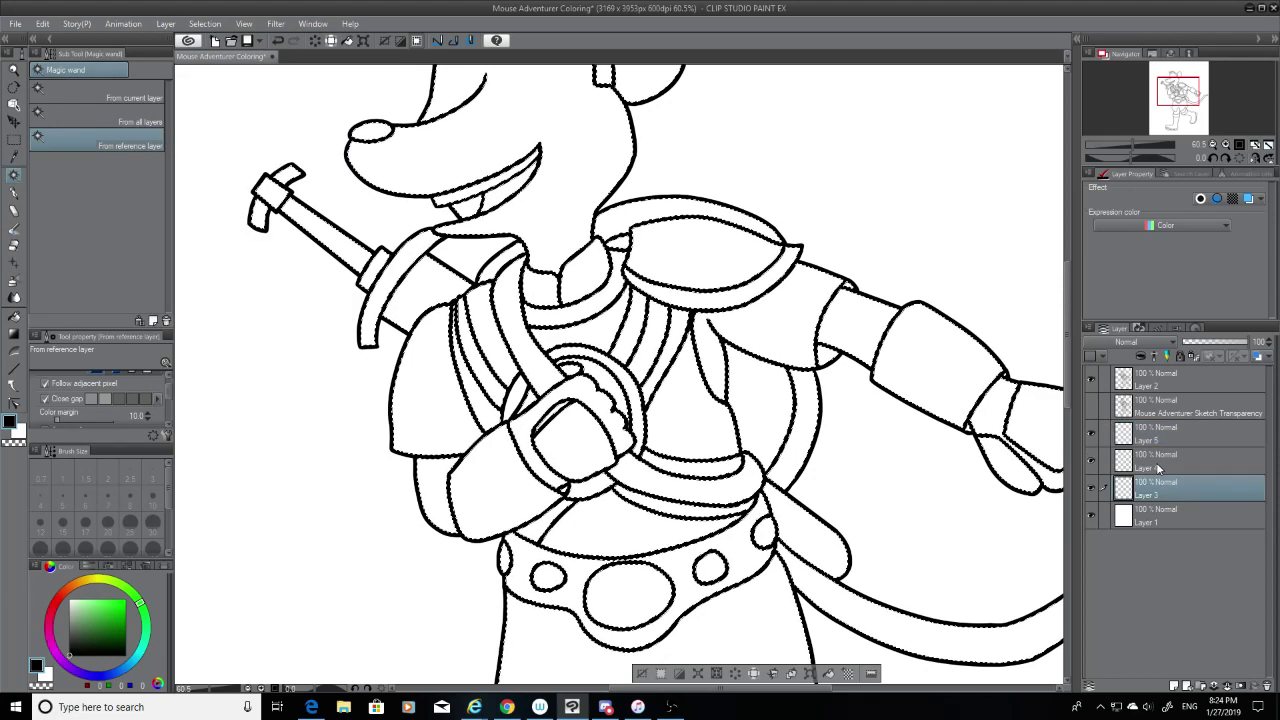
{"action": "left_click", "coordinate": [1157, 463]}
{"action": "left_click_drag", "start_coordinate": [1157, 462], "coordinate": [1155, 421]}
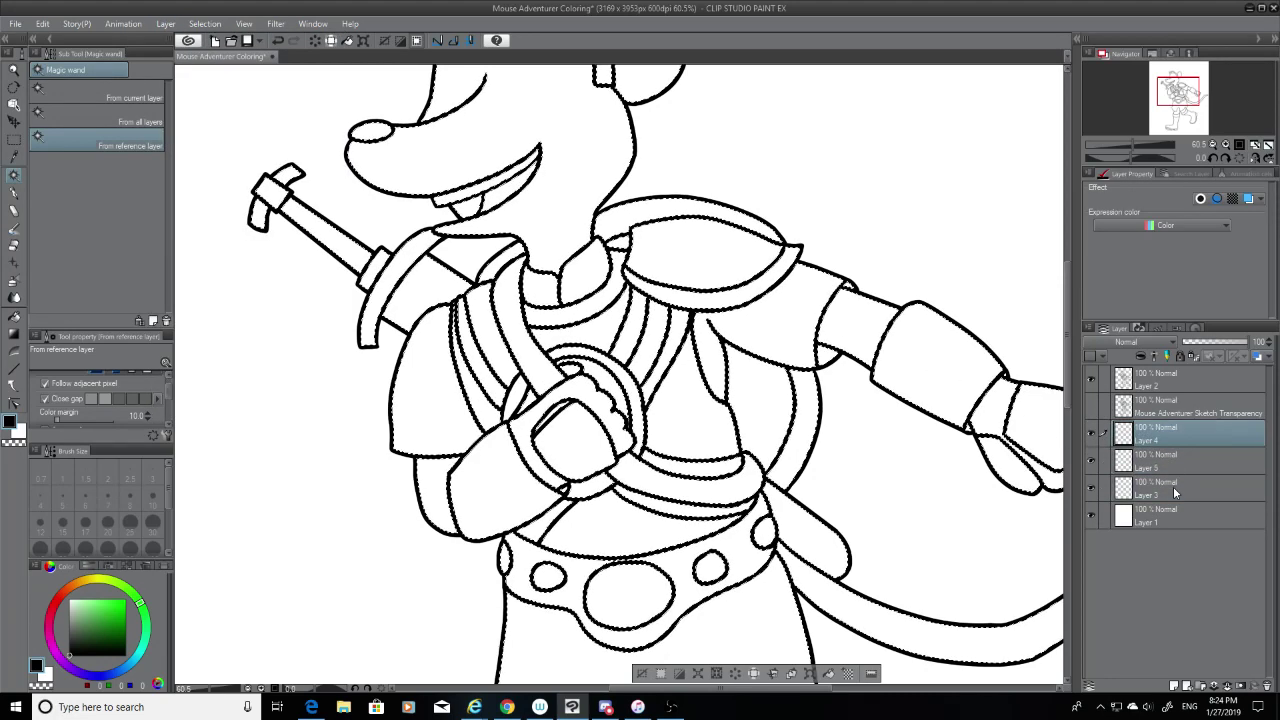
Step: Set the drawing colour to mid grey (135, 135, 135) and fill the bent arm's sleeve and forearm on Layer 3
{"action": "left_click", "coordinate": [1172, 487]}
{"action": "left_click_drag", "start_coordinate": [103, 640], "coordinate": [69, 625]}
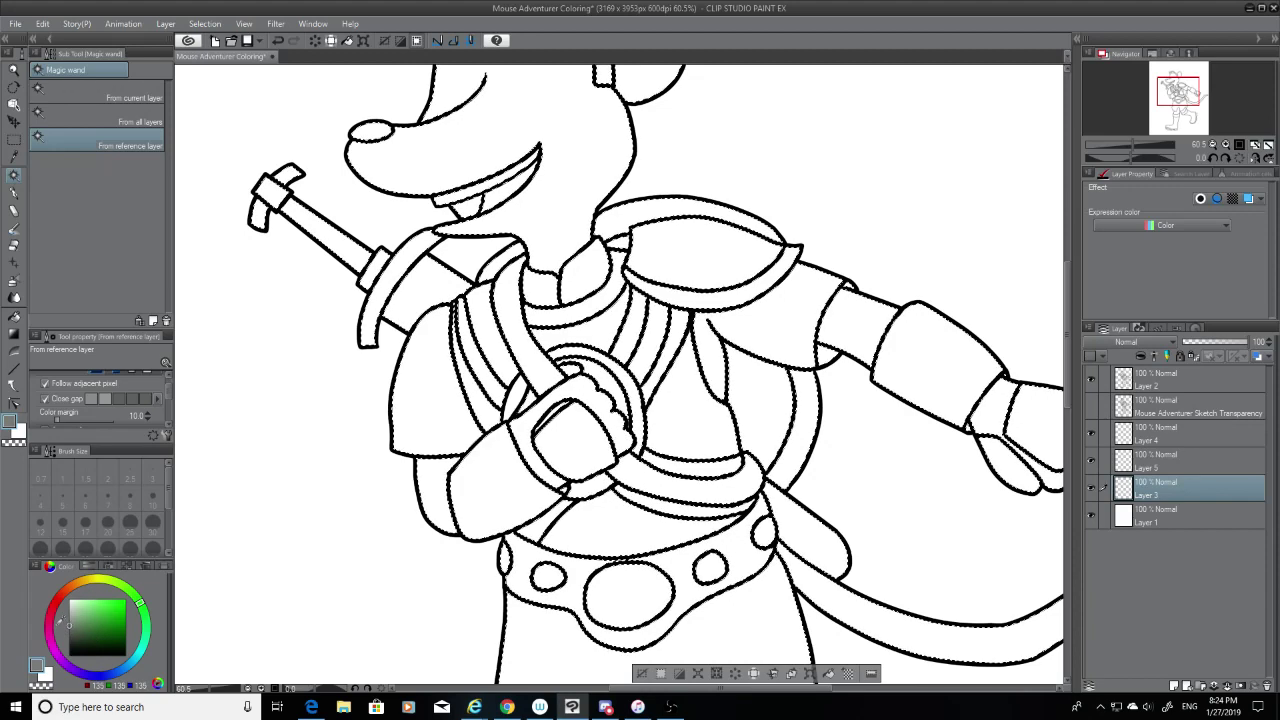
{"action": "left_click", "coordinate": [16, 318]}
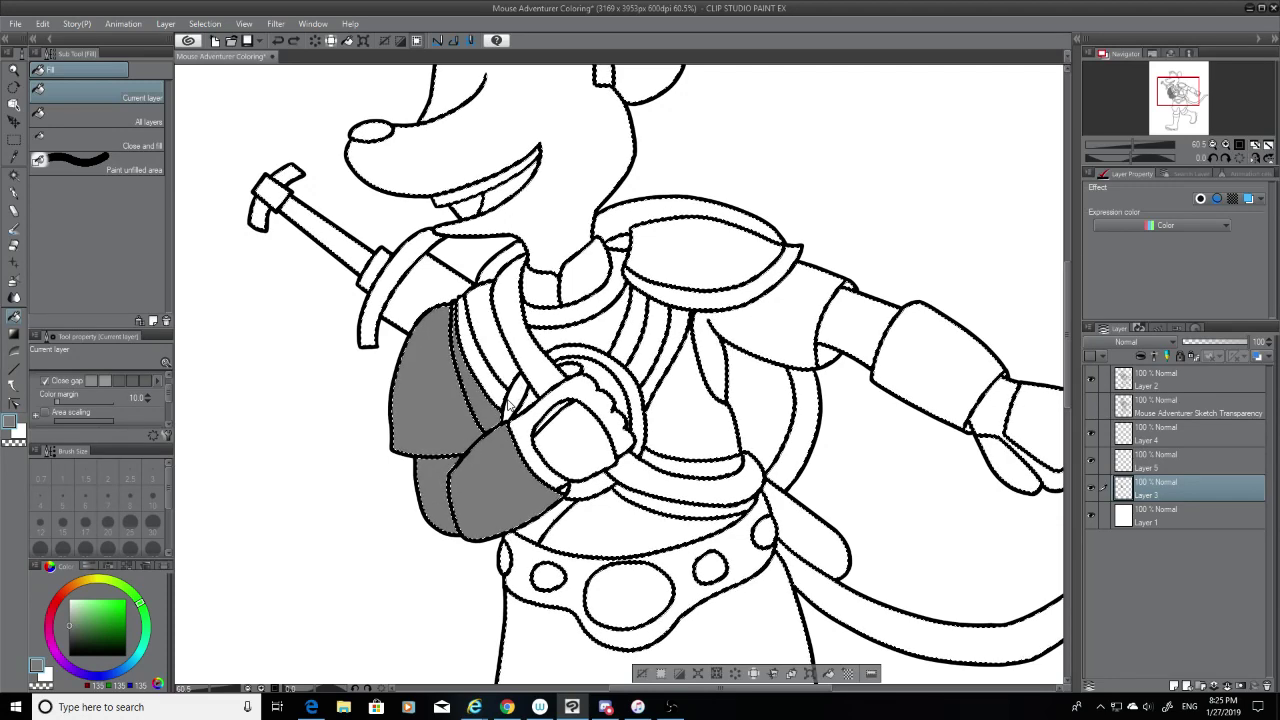
Step: Undo the grey fills and the creation of the three new layers
{"action": "key", "text": "ctrl+z"}
{"action": "key", "text": "ctrl+z"}
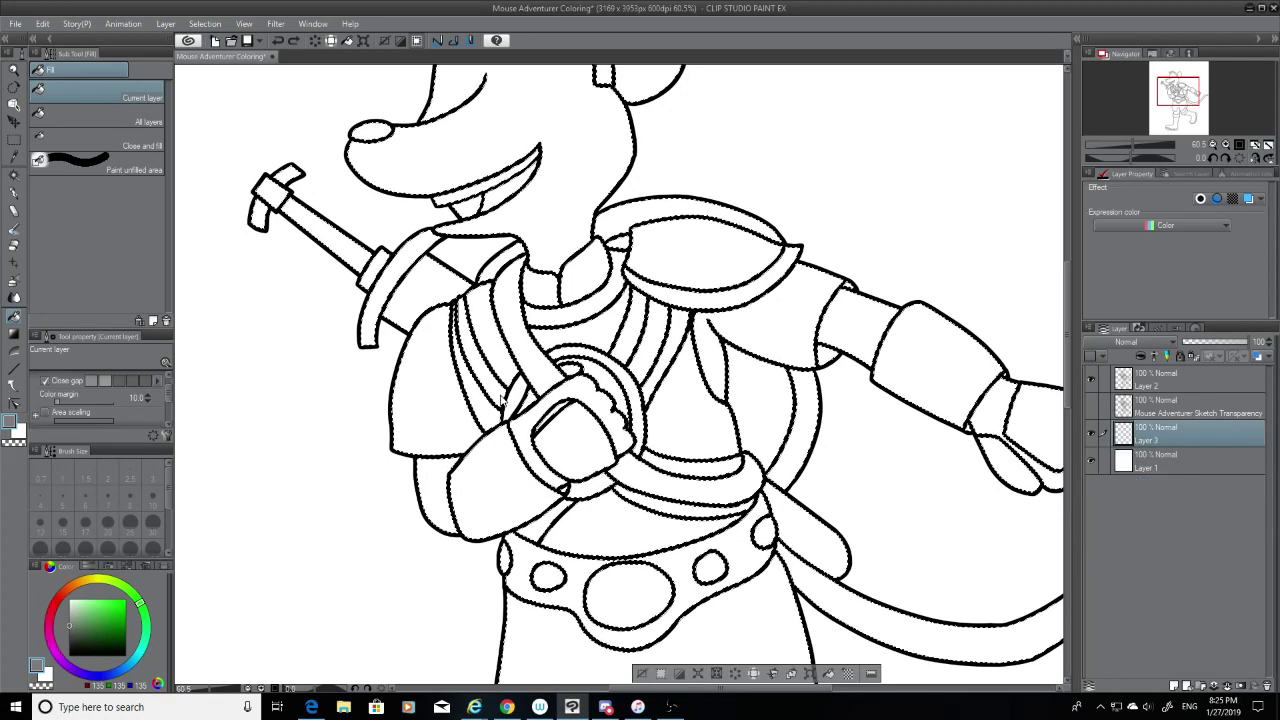
{"action": "key", "text": "ctrl+z"}
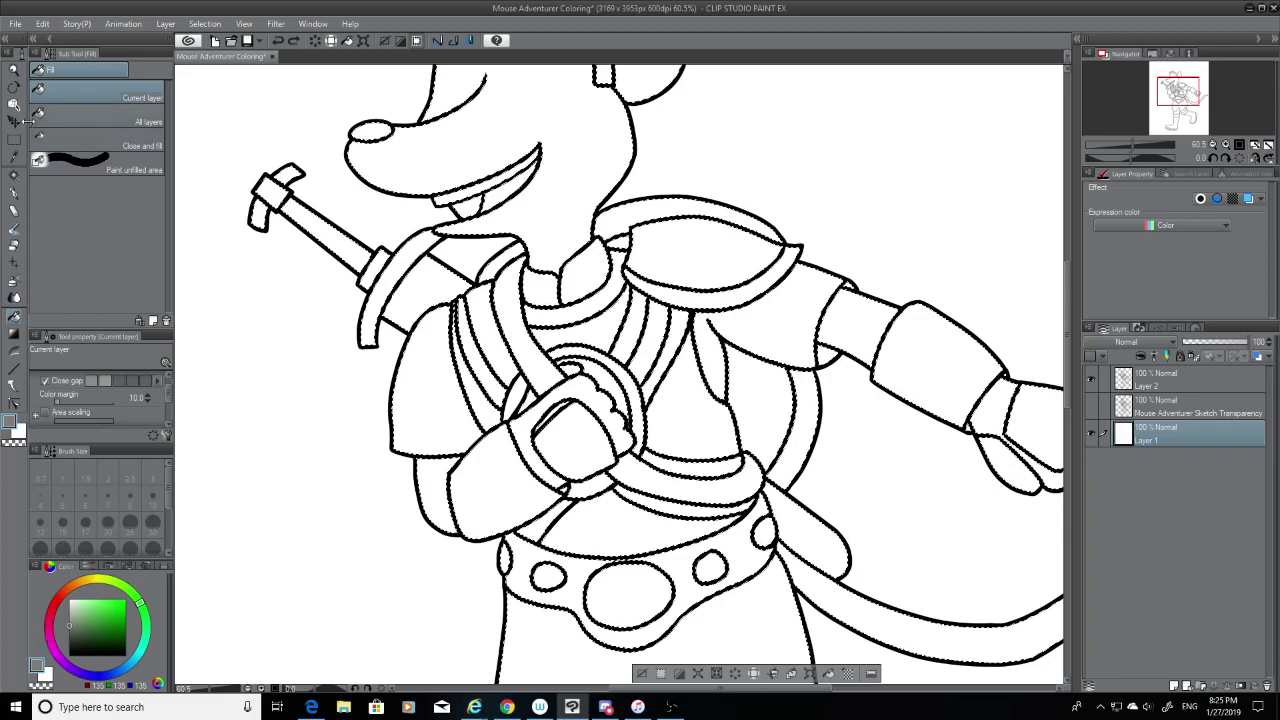
Step: Return to the Magic wand on Layer 2 and expand the selection by another 1 px
{"action": "left_click", "coordinate": [15, 176]}
{"action": "left_click", "coordinate": [1152, 390]}
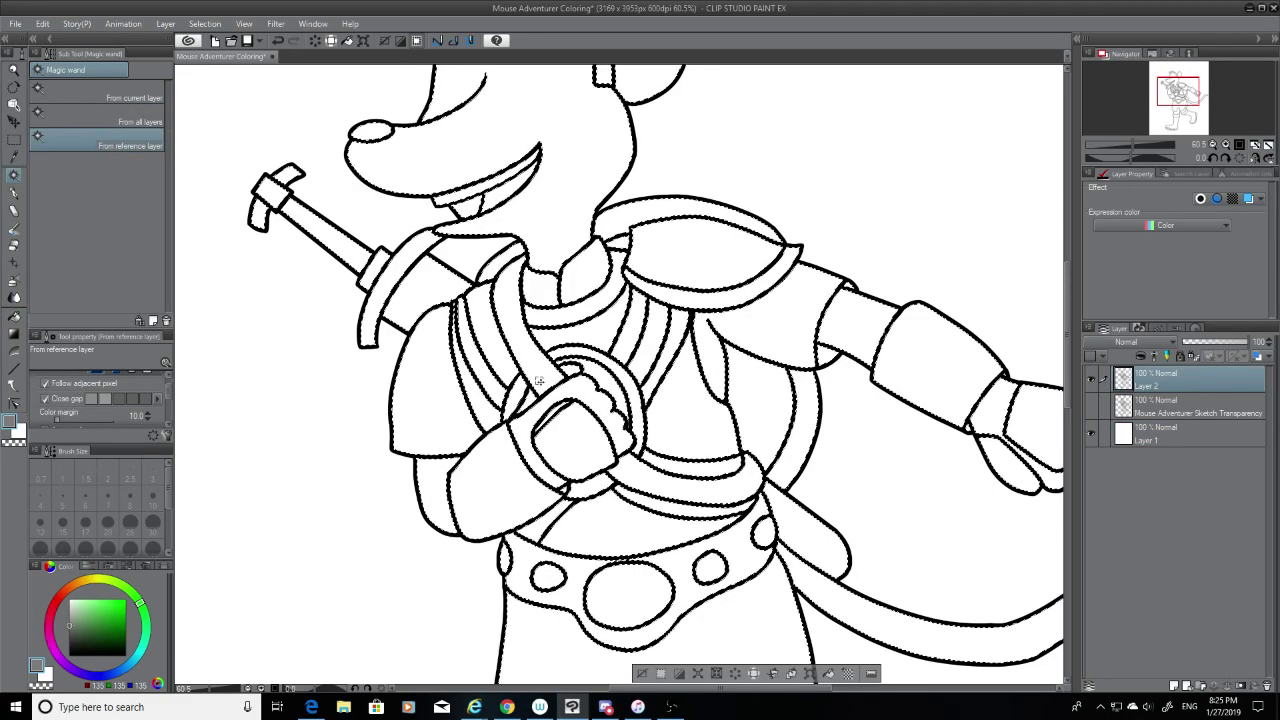
{"action": "scroll", "coordinate": [539, 381], "scroll_direction": "up", "scroll_amount": 8}
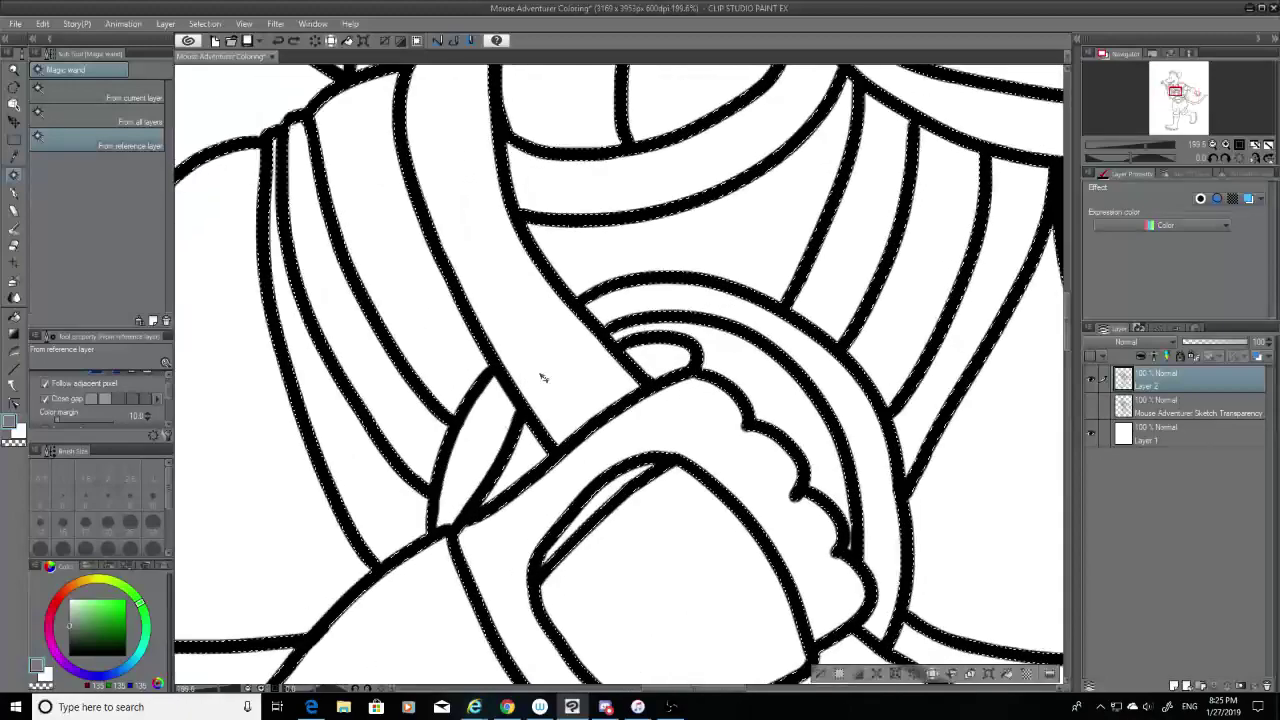
{"action": "scroll", "coordinate": [642, 432], "scroll_direction": "down", "scroll_amount": 2}
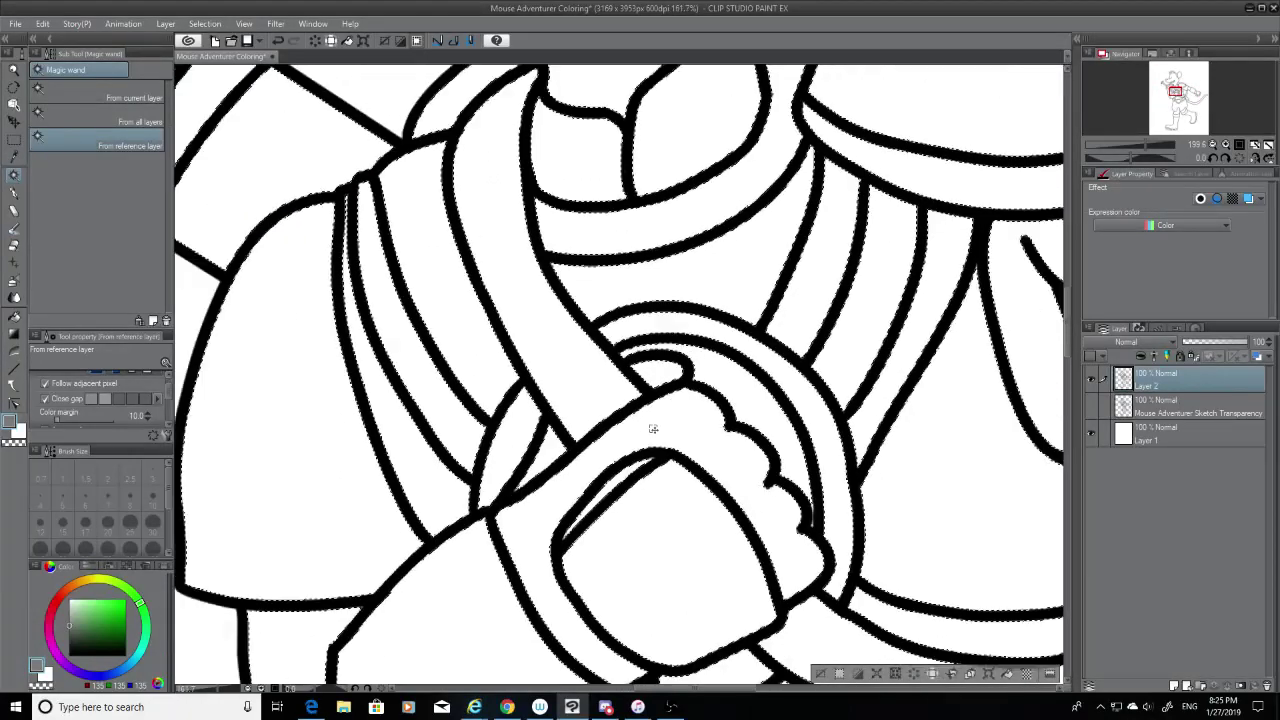
{"action": "scroll", "coordinate": [653, 429], "scroll_direction": "down", "scroll_amount": 5}
{"action": "left_click", "coordinate": [204, 23]}
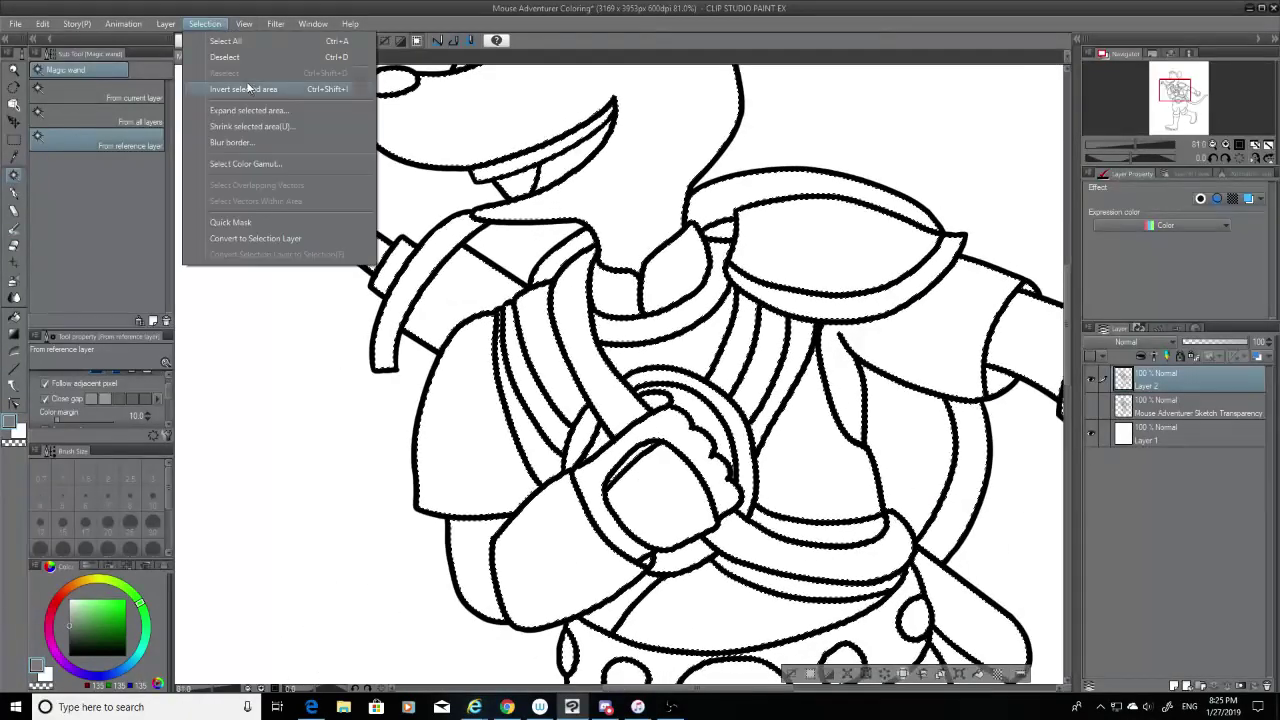
{"action": "left_click", "coordinate": [250, 110]}
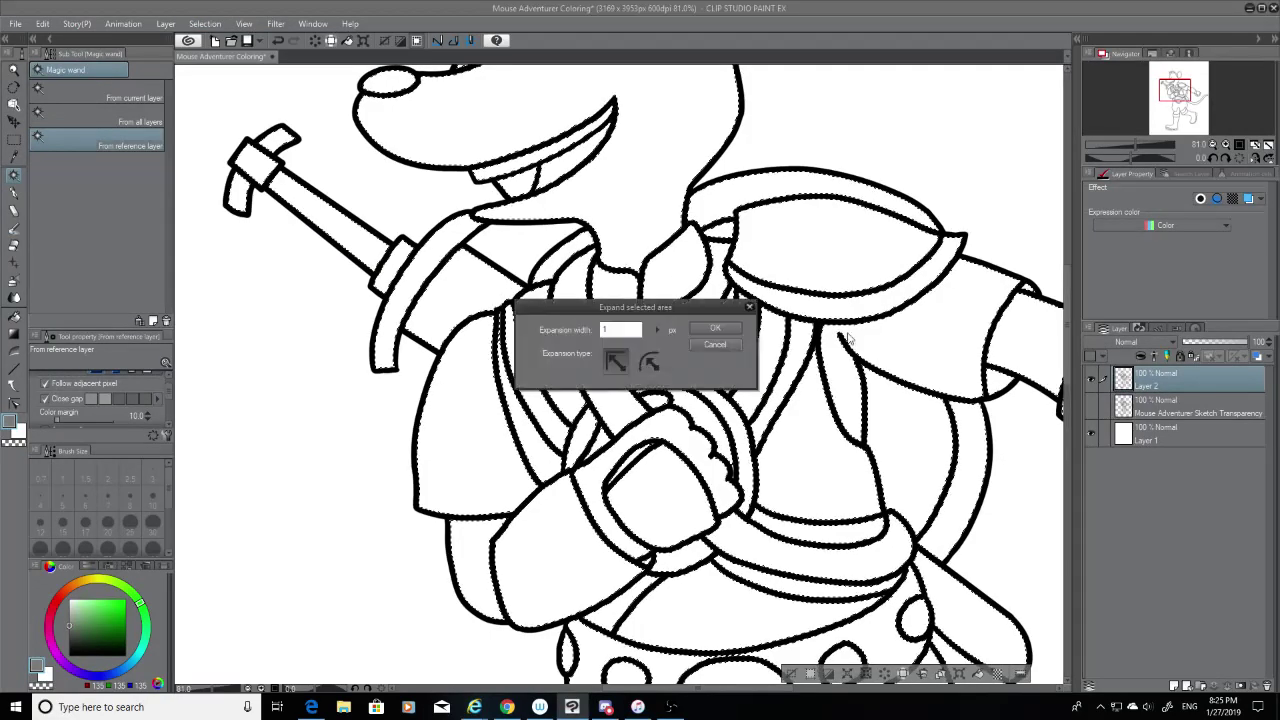
{"action": "left_click", "coordinate": [714, 330]}
Step: Add a new raster layer directly above Layer 1
{"action": "left_click", "coordinate": [1158, 440]}
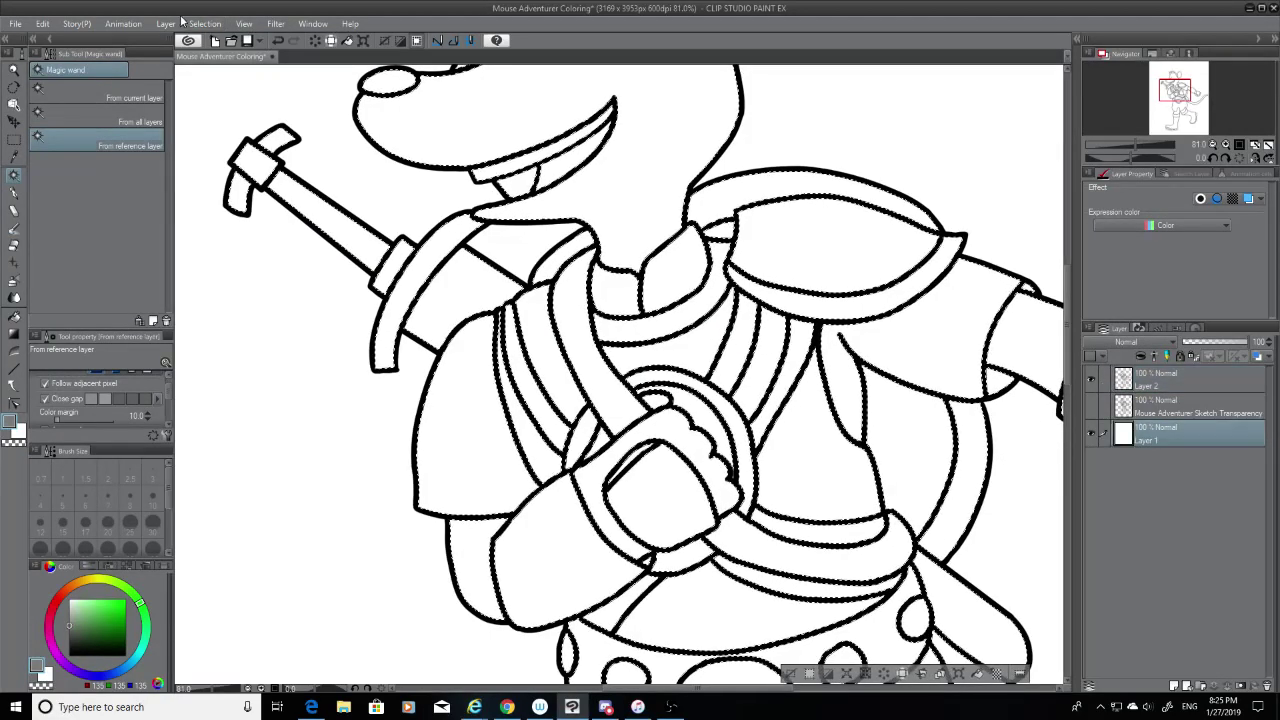
{"action": "left_click", "coordinate": [165, 23]}
{"action": "left_click", "coordinate": [202, 52]}
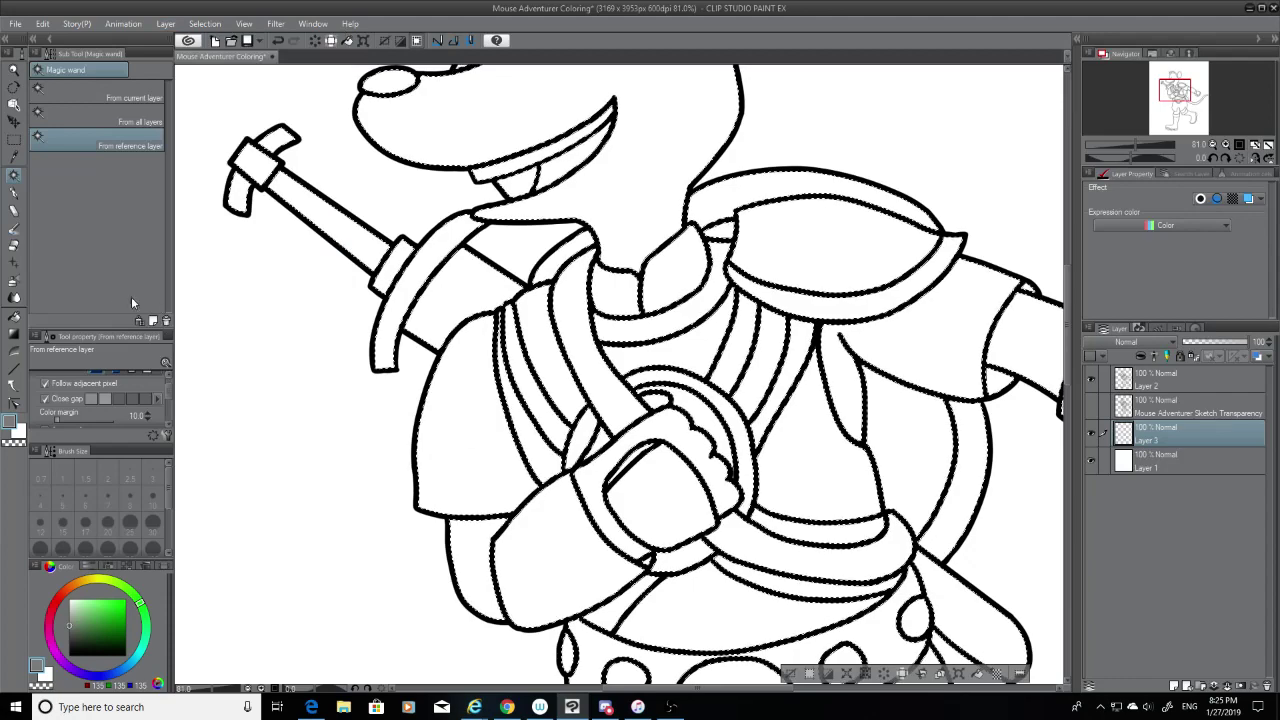
Step: Fill the bent arm and fist, the round shape behind it, the waist straps and the sword with mid grey
{"action": "left_click", "coordinate": [16, 315]}
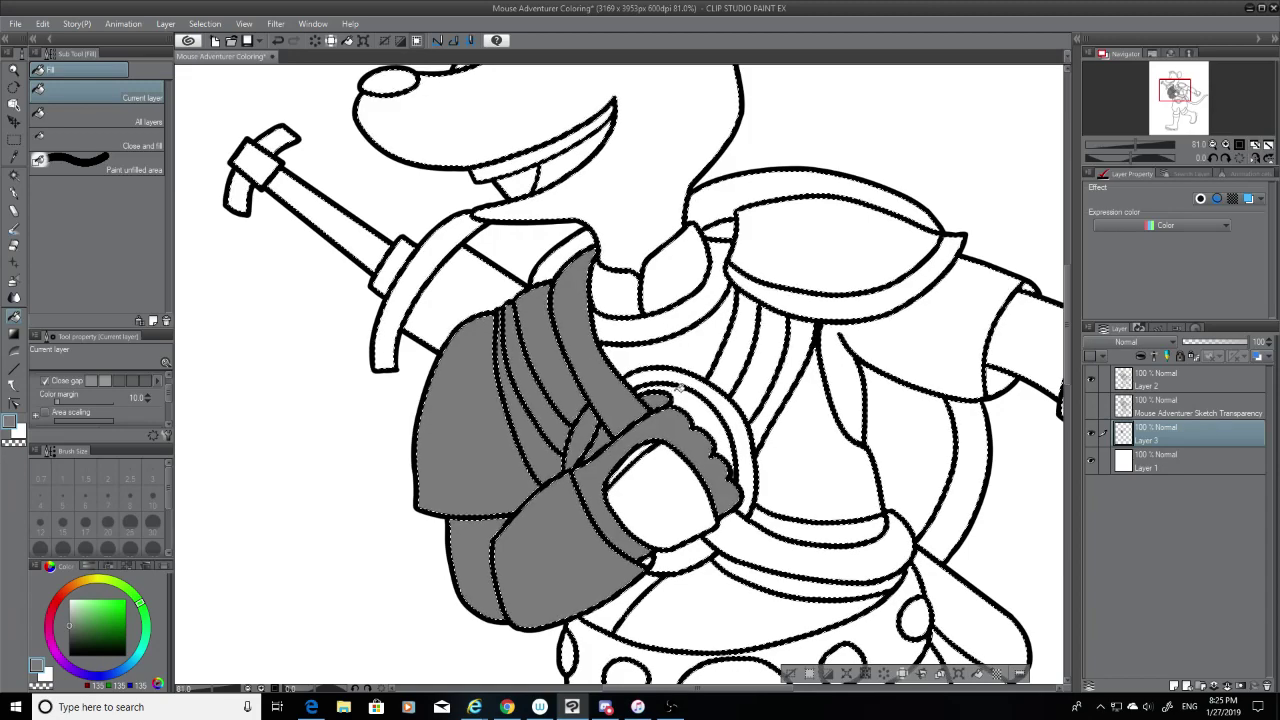
{"action": "left_click", "coordinate": [712, 485]}
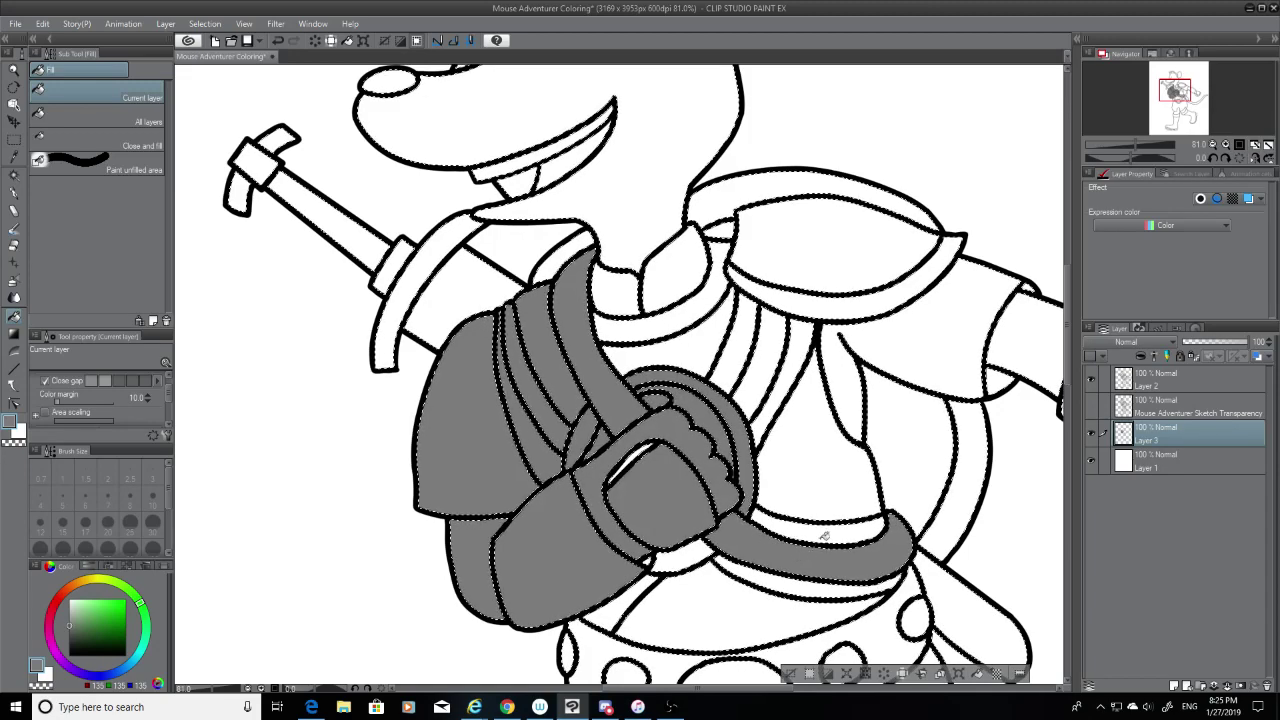
{"action": "left_click", "coordinate": [789, 567]}
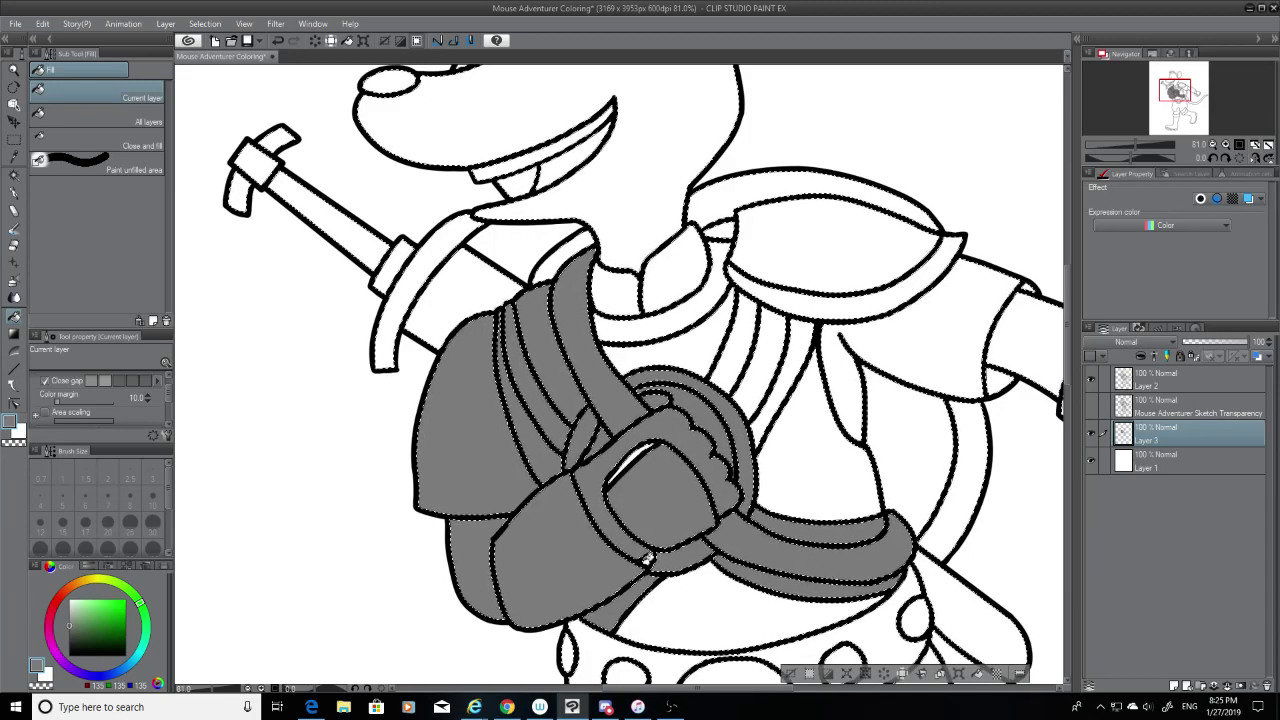
{"action": "left_click", "coordinate": [461, 297]}
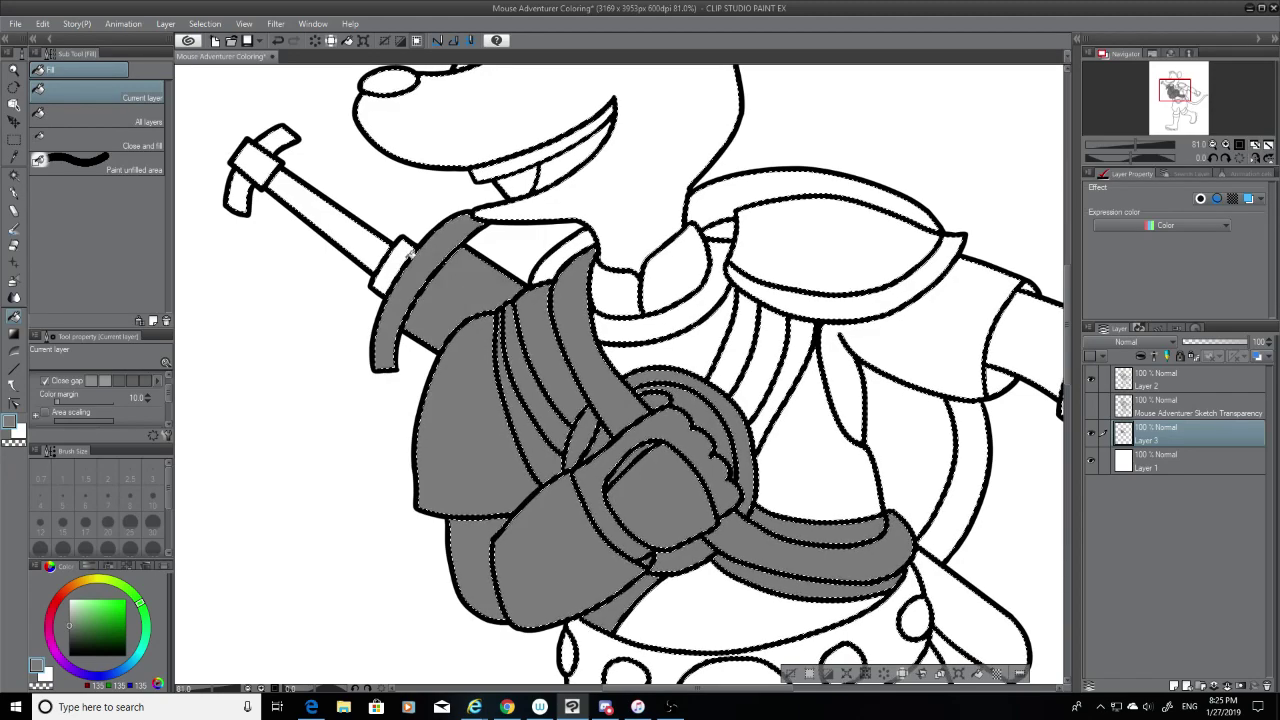
{"action": "left_click", "coordinate": [410, 255]}
{"action": "left_click", "coordinate": [353, 220]}
{"action": "left_click", "coordinate": [246, 193]}
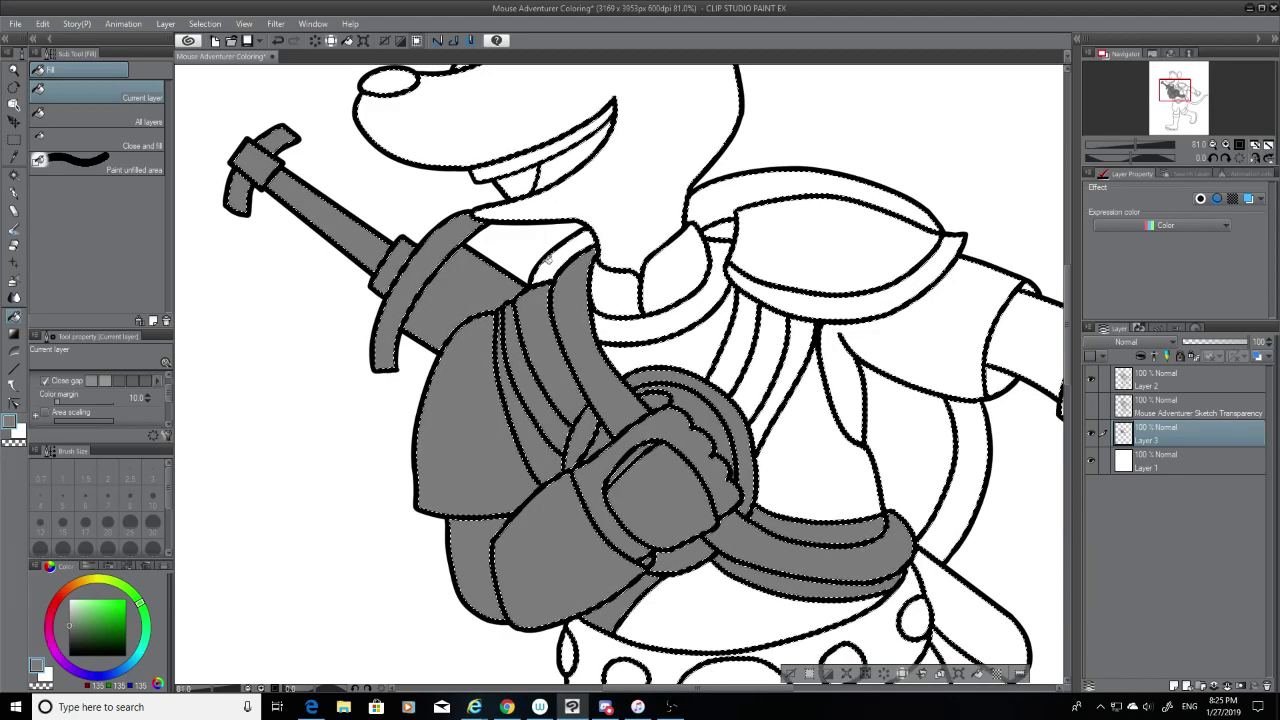
Step: Fill the collar, neck, head, mouth, hair and both ears with the same grey
{"action": "left_click", "coordinate": [616, 282]}
{"action": "left_click", "coordinate": [693, 300]}
{"action": "left_click", "coordinate": [530, 172]}
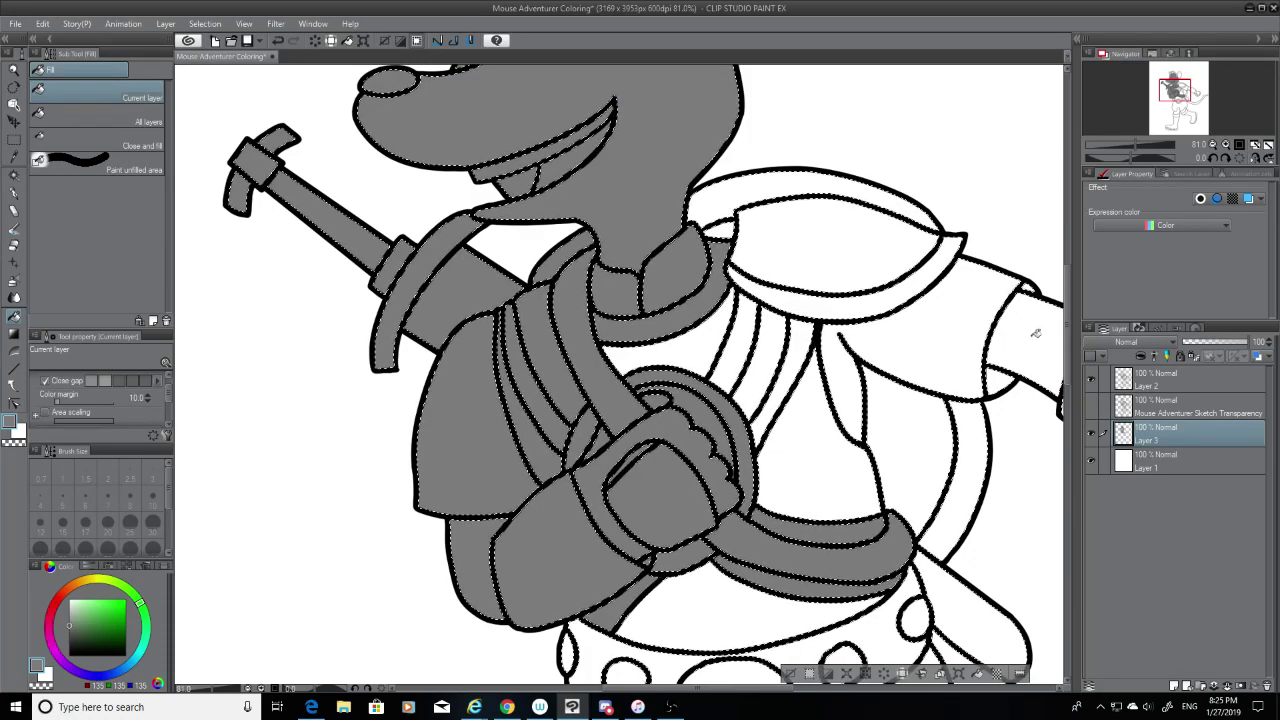
{"action": "scroll", "coordinate": [1013, 248], "scroll_direction": "up", "scroll_amount": 5}
{"action": "left_click", "coordinate": [650, 466]}
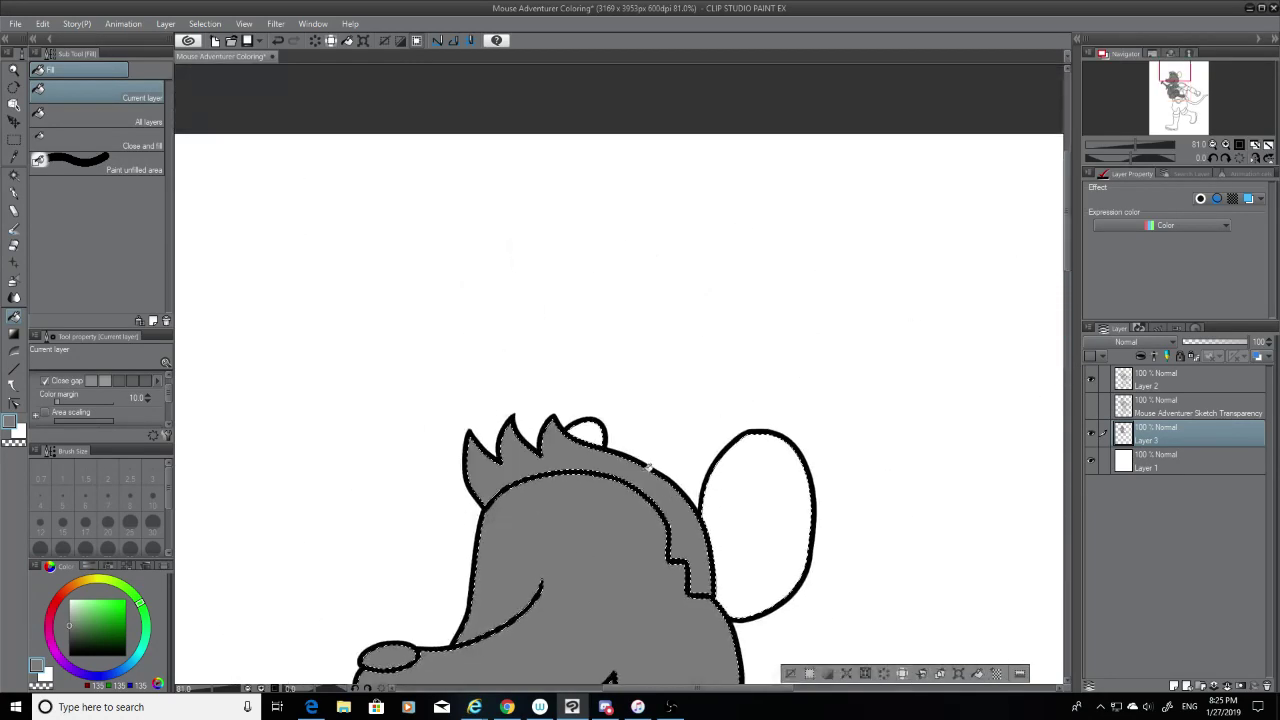
{"action": "left_click", "coordinate": [598, 430]}
{"action": "left_click", "coordinate": [758, 520]}
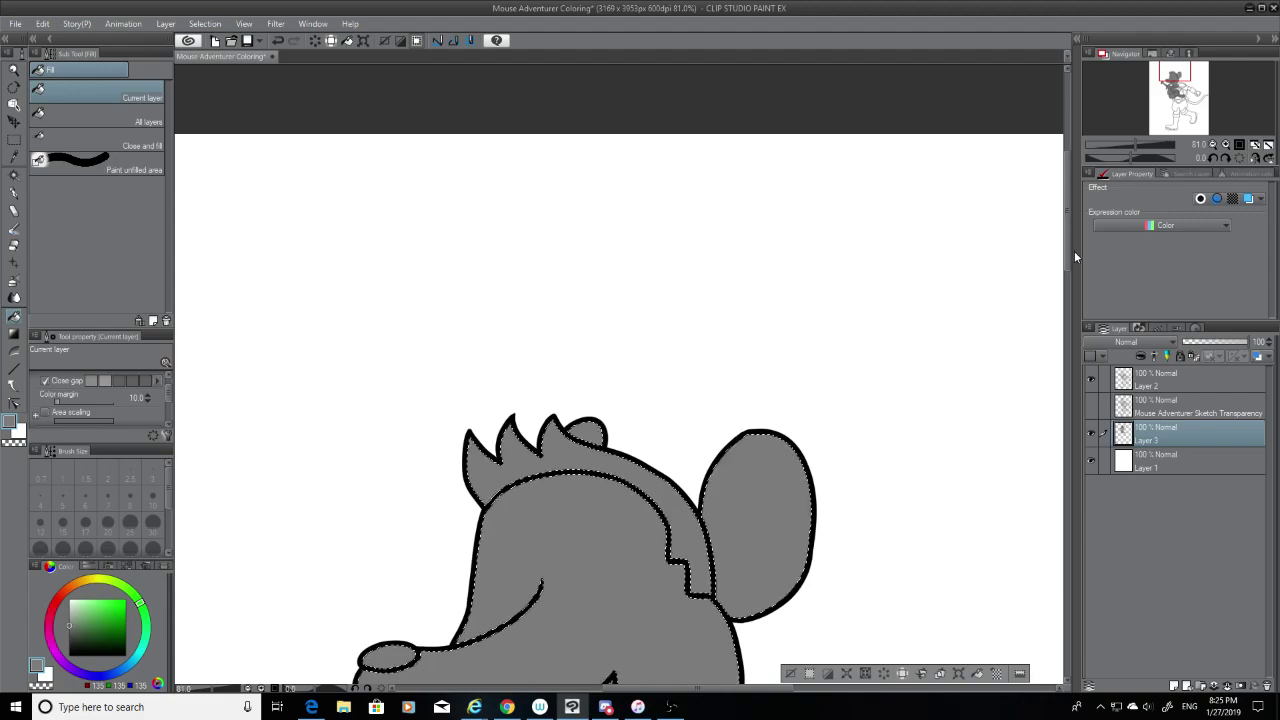
Step: Fill the outstretched arm's sleeve and forearm, the shoulder pad, the chest stripes and the torso with grey
{"action": "scroll", "coordinate": [1074, 251], "scroll_direction": "down", "scroll_amount": 10}
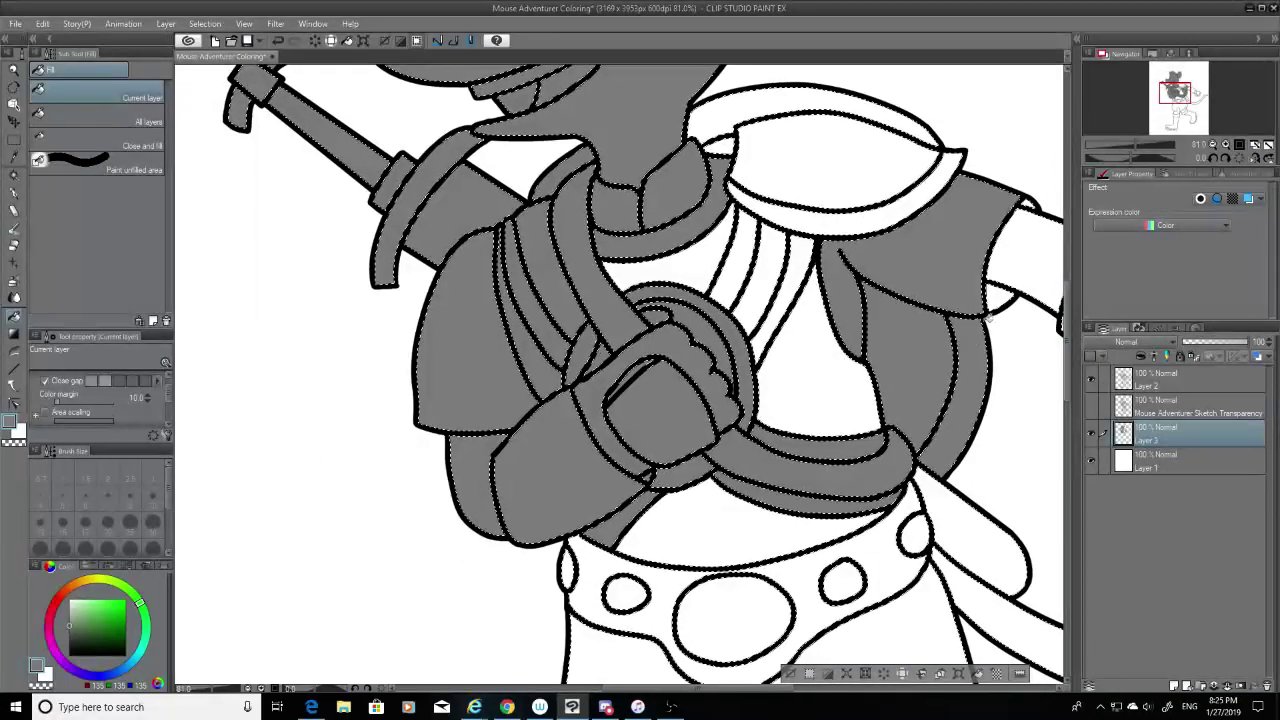
{"action": "left_click", "coordinate": [1000, 298]}
{"action": "left_click", "coordinate": [871, 165]}
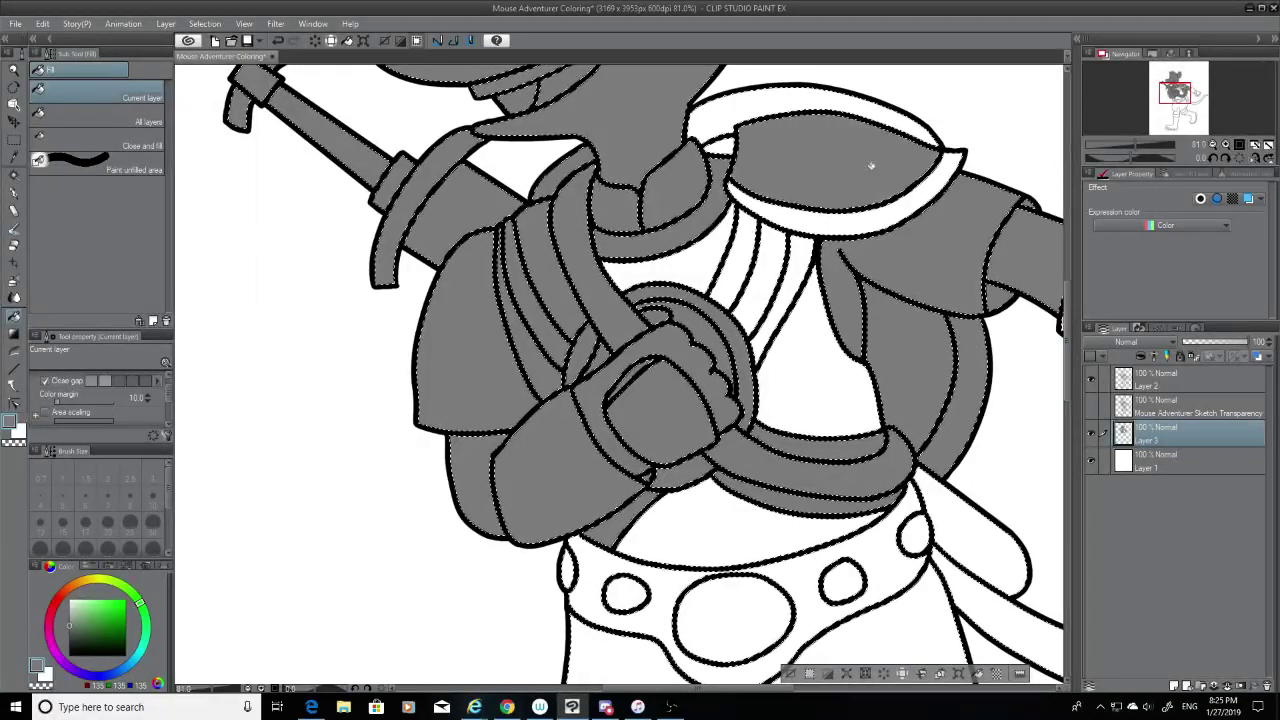
{"action": "left_click", "coordinate": [795, 203]}
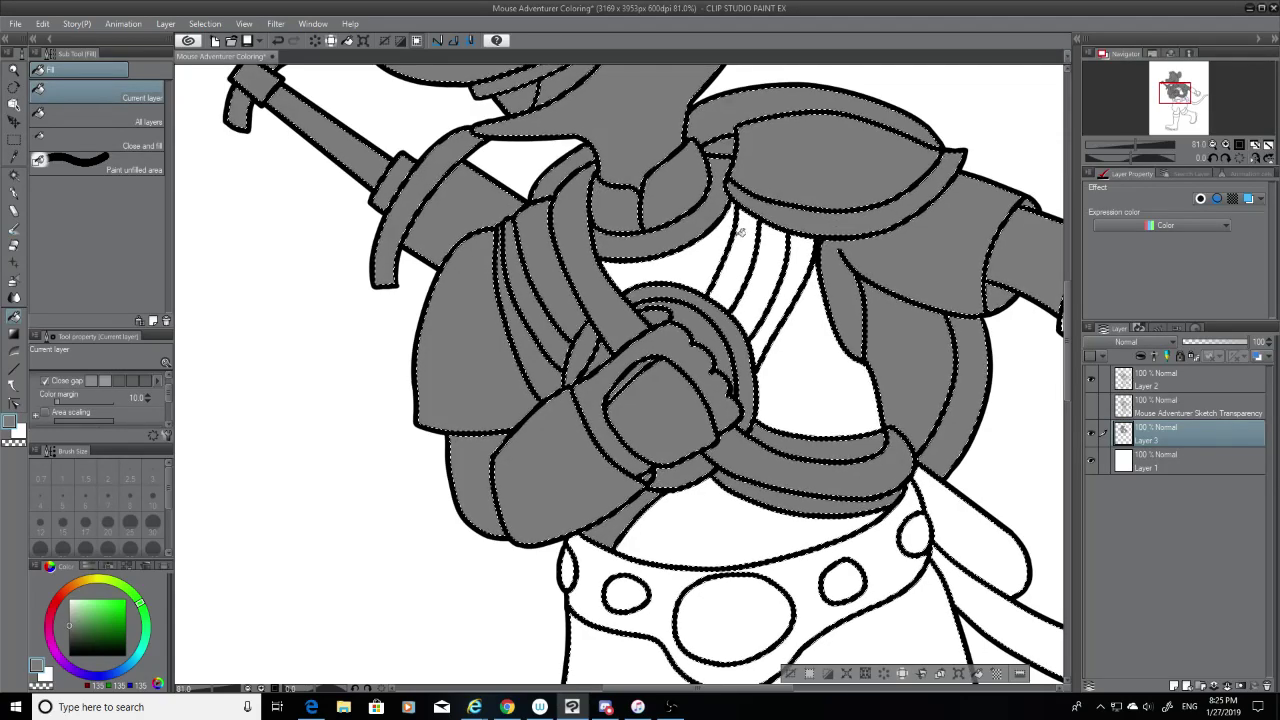
{"action": "left_click", "coordinate": [740, 232]}
{"action": "left_click", "coordinate": [789, 338]}
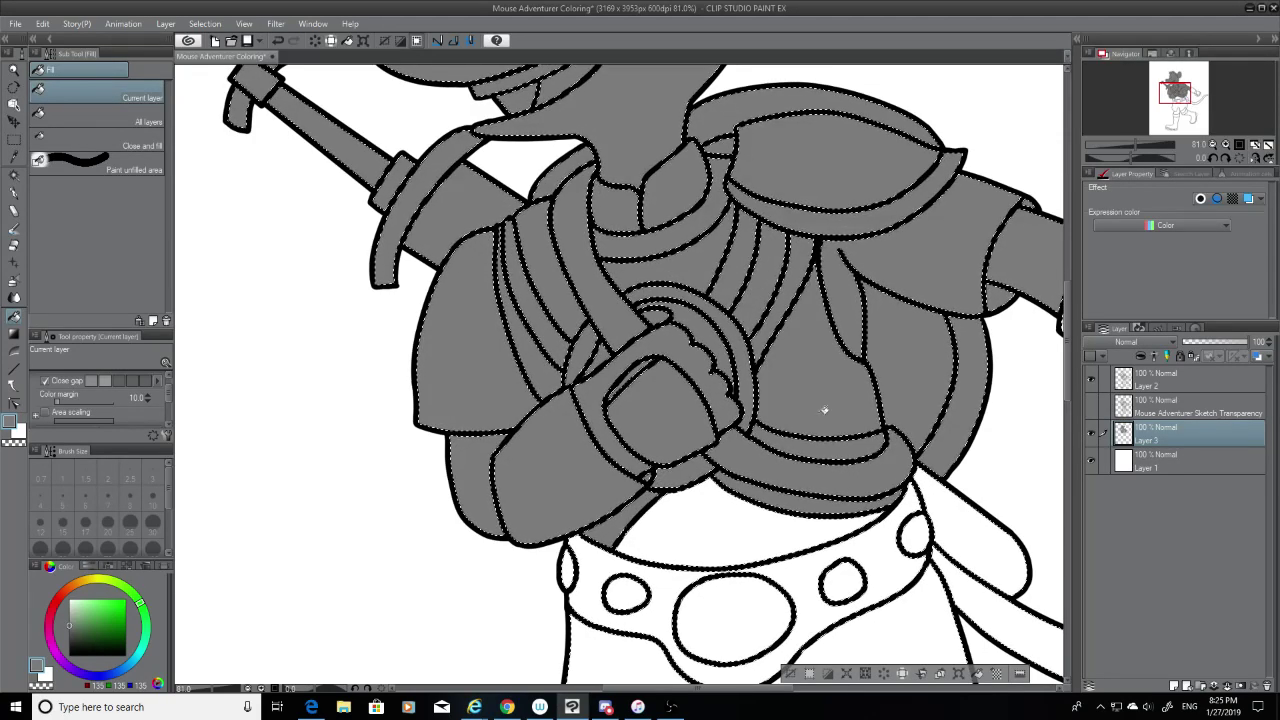
Step: Fill the belly, the belt with its oval studs, the scabbard end, the tail and the trousers with grey
{"action": "left_click", "coordinate": [740, 610]}
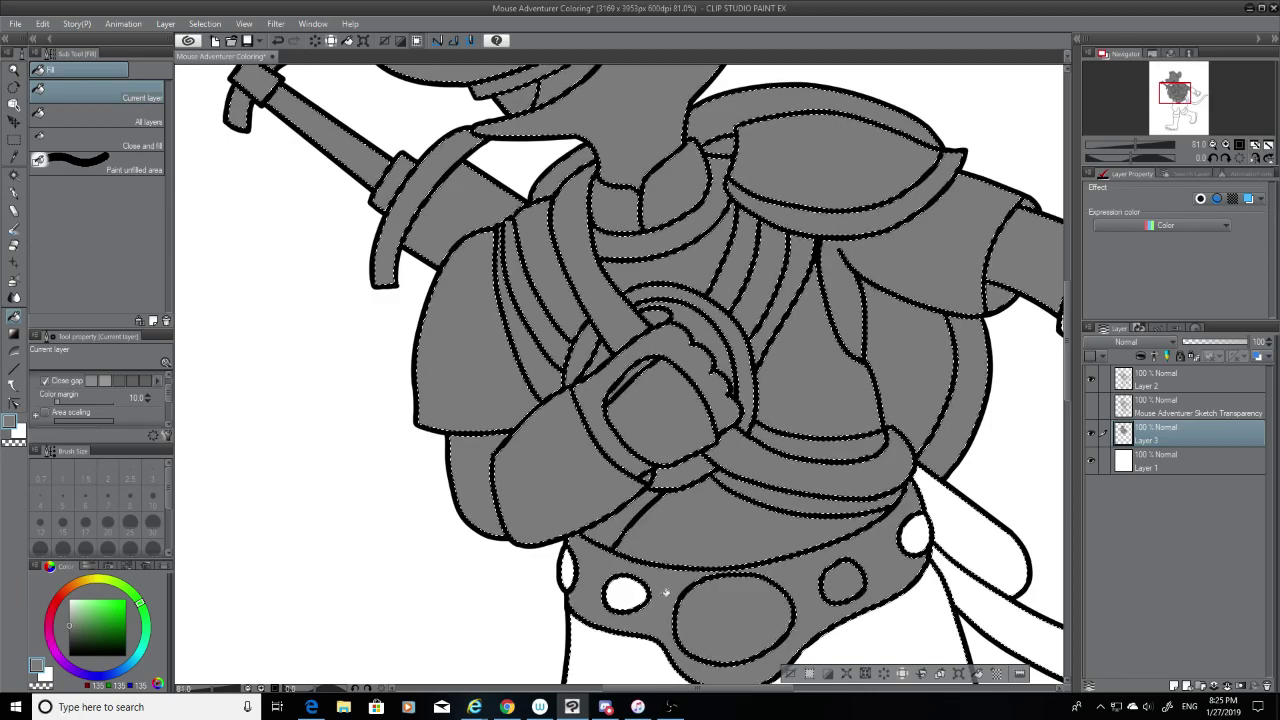
{"action": "left_click", "coordinate": [626, 593]}
{"action": "left_click", "coordinate": [568, 567]}
{"action": "left_click", "coordinate": [914, 536]}
{"action": "left_click", "coordinate": [972, 552]}
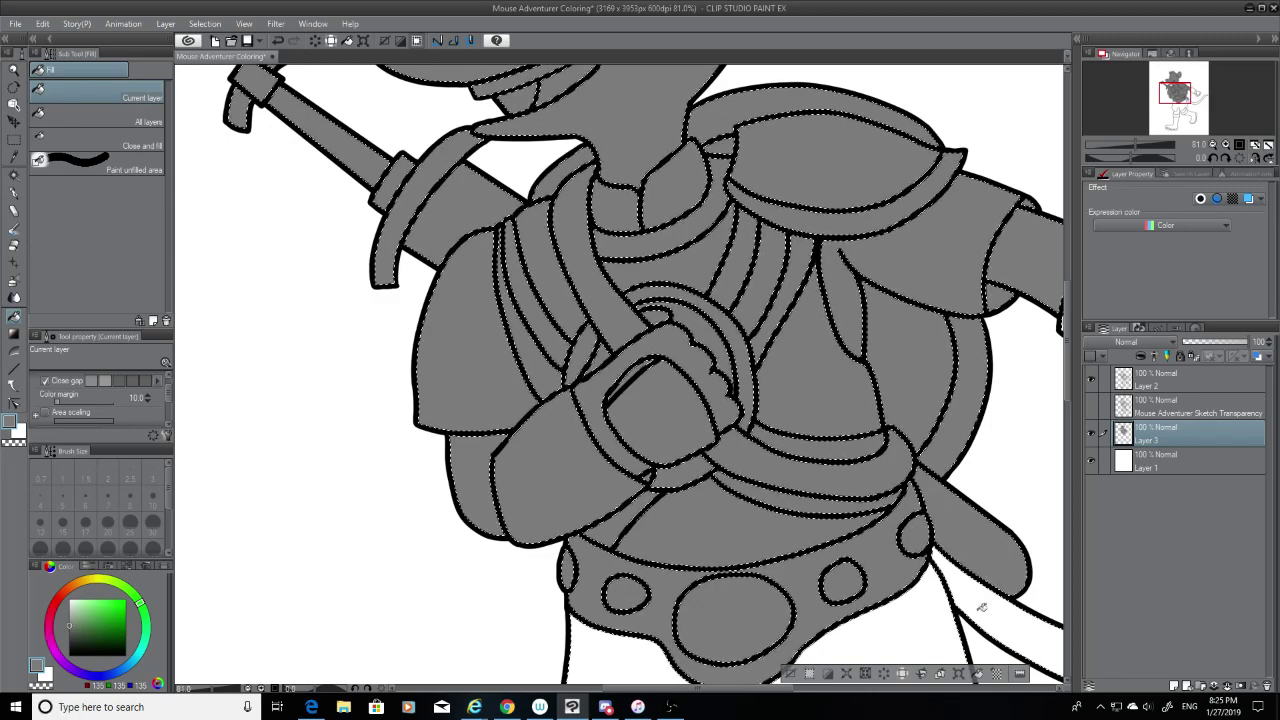
{"action": "left_click", "coordinate": [983, 606]}
{"action": "left_click", "coordinate": [940, 628]}
Step: Fill the outstretched arm's bracer, wrist, hand and fingers with grey
{"action": "left_click_drag", "start_coordinate": [764, 688], "coordinate": [897, 696]}
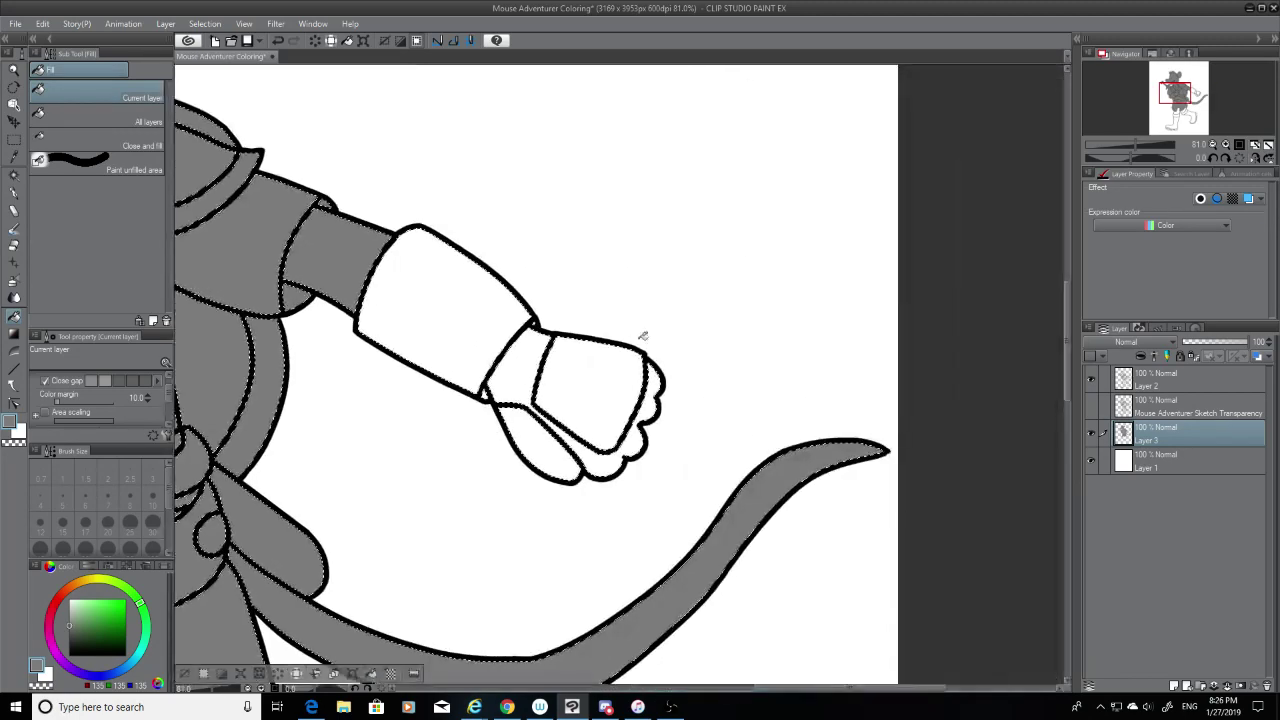
{"action": "left_click", "coordinate": [594, 377]}
{"action": "left_click", "coordinate": [514, 363]}
{"action": "left_click", "coordinate": [465, 339]}
{"action": "left_click", "coordinate": [528, 433]}
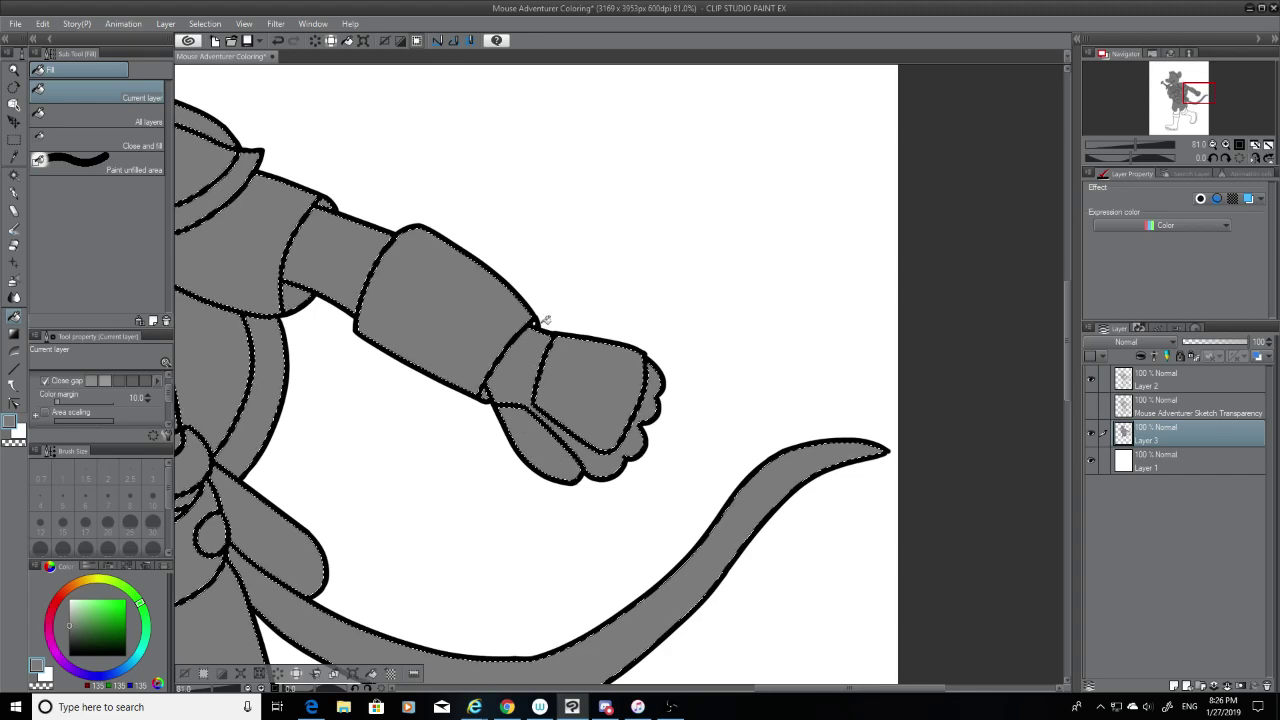
Step: Fill the raised rear leg's boot, heel, sole, cuff and lower leg with grey
{"action": "left_click_drag", "start_coordinate": [1062, 304], "coordinate": [1062, 442]}
{"action": "left_click", "coordinate": [514, 380]}
{"action": "left_click", "coordinate": [541, 437]}
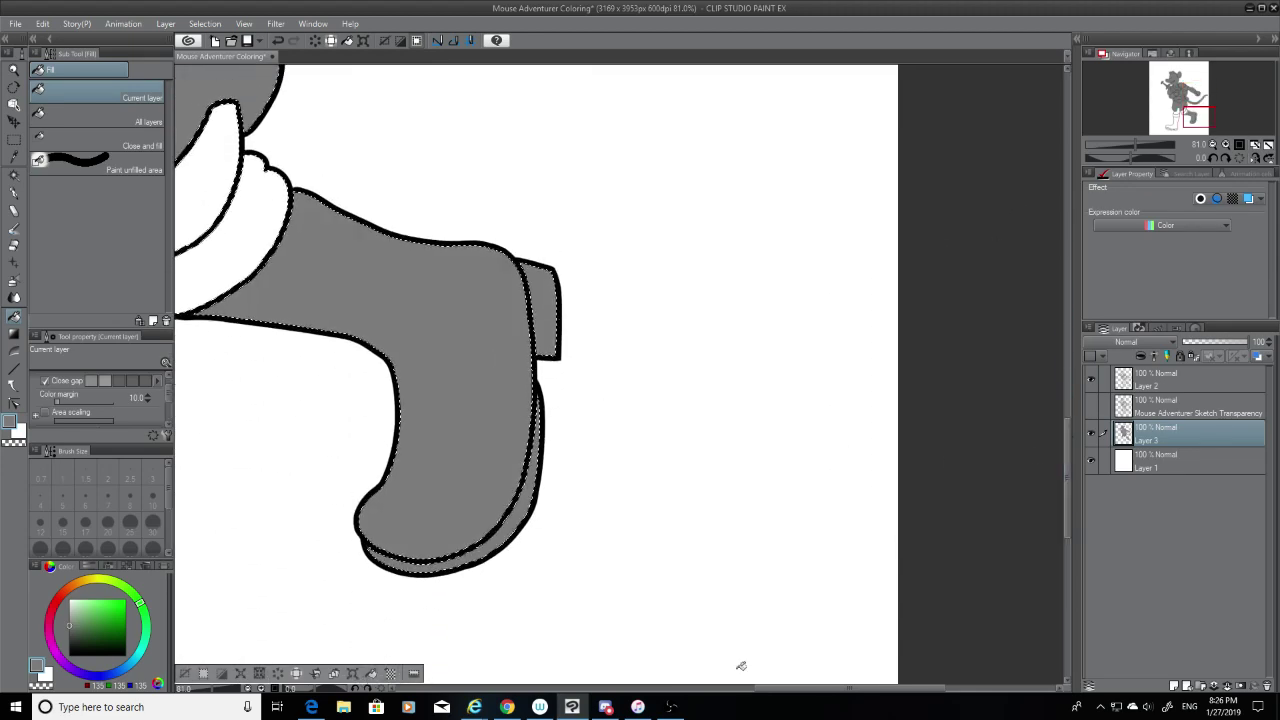
{"action": "scroll", "coordinate": [818, 688], "scroll_direction": "left", "scroll_amount": 5}
{"action": "left_click", "coordinate": [742, 303]}
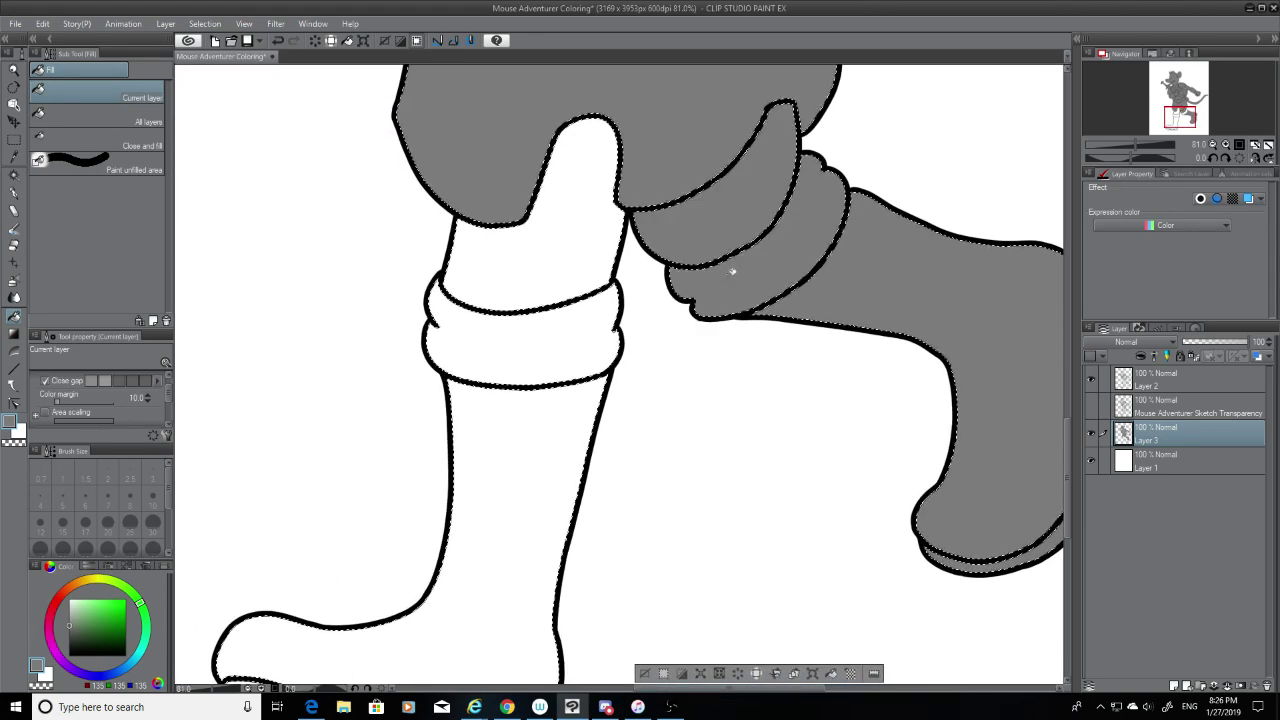
Step: Fill the standing leg, its boot cuff, boot and sole with grey
{"action": "left_click", "coordinate": [545, 255]}
{"action": "left_click", "coordinate": [500, 363]}
{"action": "left_click", "coordinate": [500, 480]}
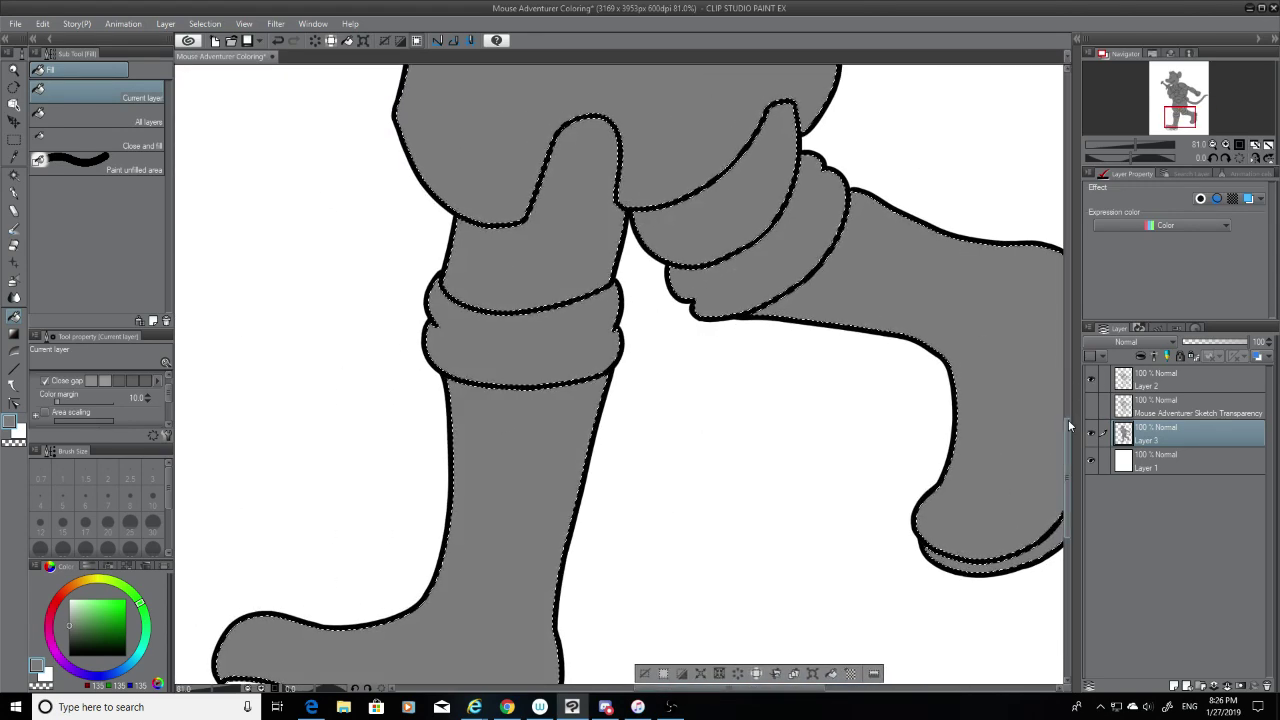
{"action": "scroll", "coordinate": [854, 429], "scroll_direction": "down", "scroll_amount": 2}
{"action": "left_click", "coordinate": [289, 510]}
{"action": "left_click", "coordinate": [288, 509]}
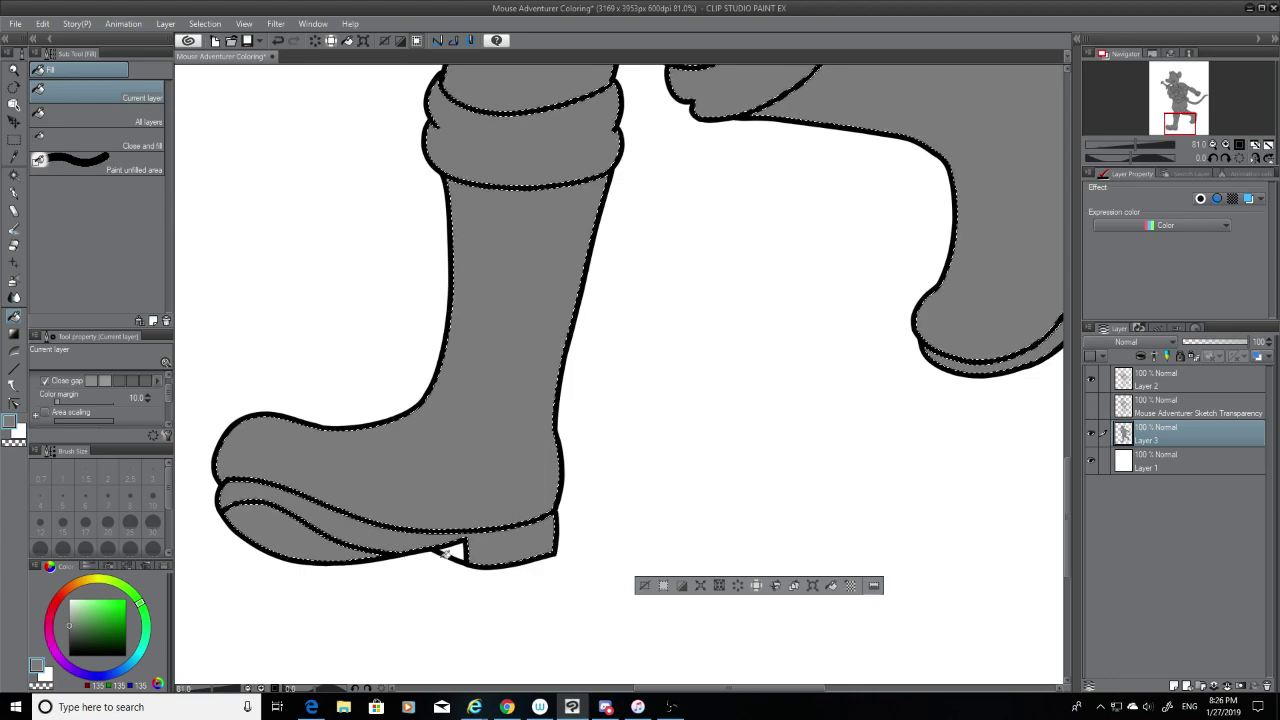
Step: Add two new layers above the grey Layer 3, move Layer 4 above Layer 5 and make Layer 5 active
{"action": "scroll", "coordinate": [1065, 515], "scroll_direction": "up", "scroll_amount": 8}
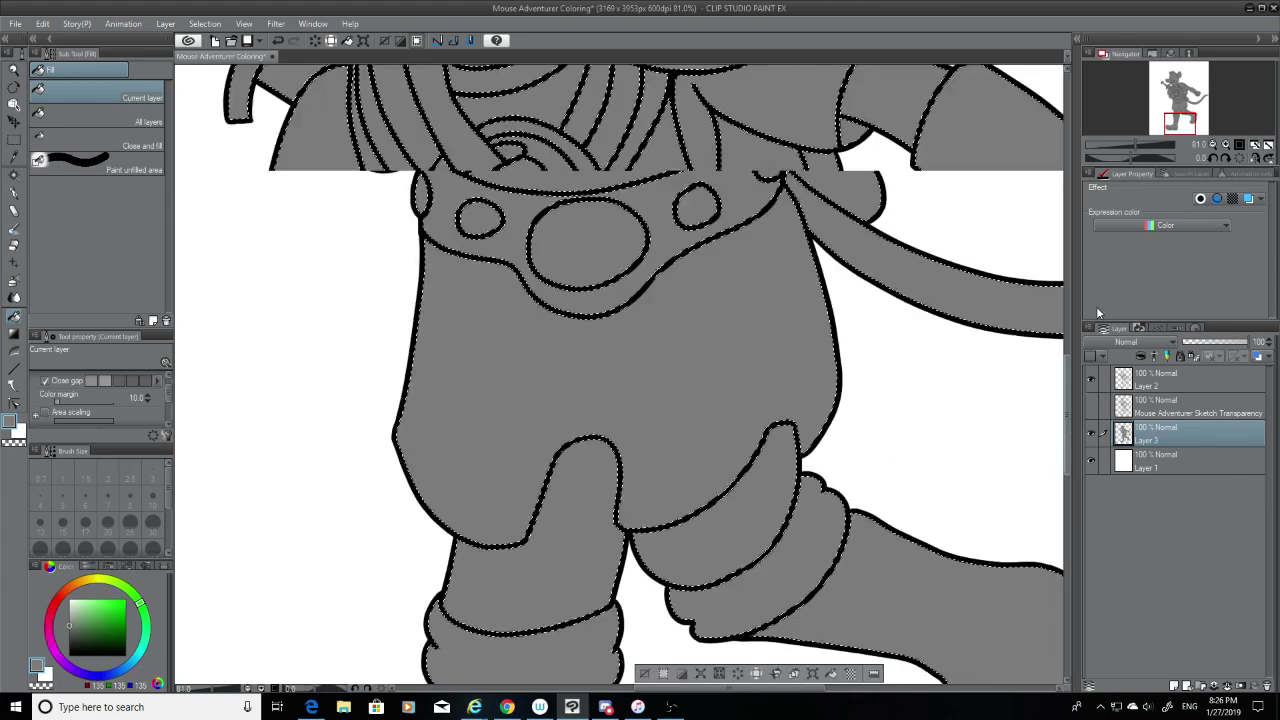
{"action": "scroll", "coordinate": [880, 260], "scroll_direction": "down", "scroll_amount": 3}
{"action": "scroll", "coordinate": [885, 238], "scroll_direction": "down", "scroll_amount": 2}
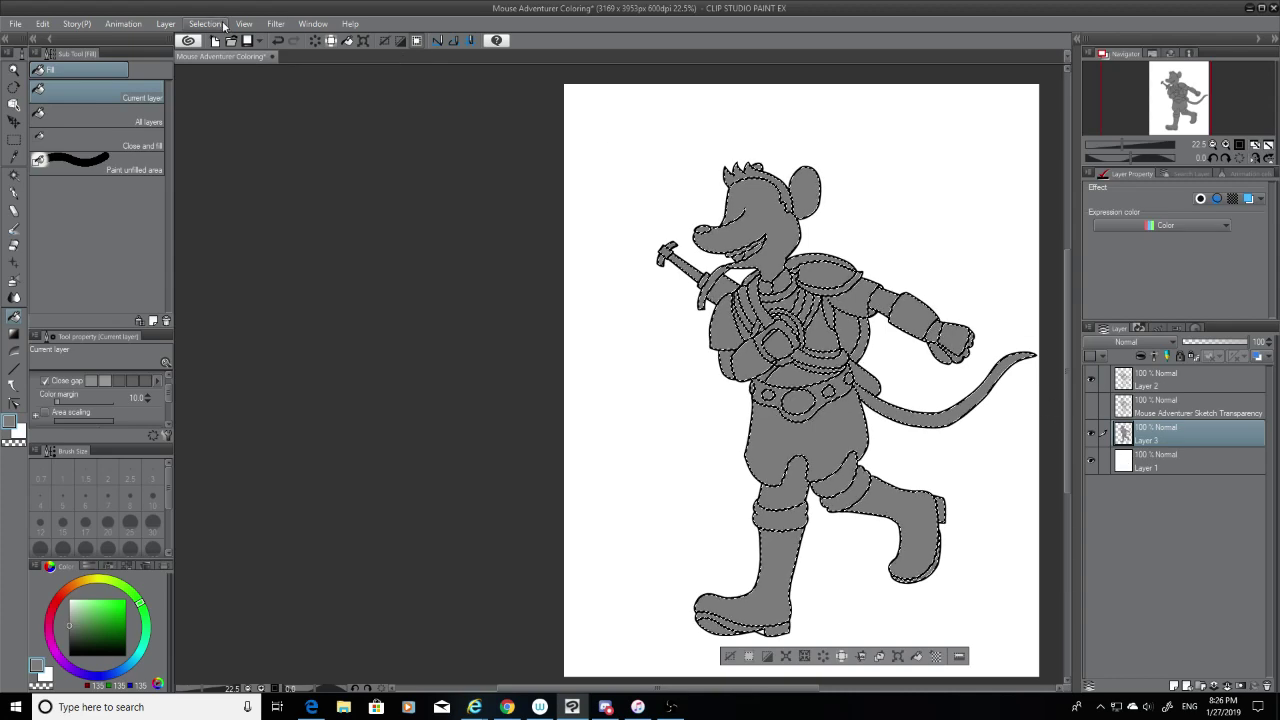
{"action": "left_click", "coordinate": [158, 23]}
{"action": "left_click", "coordinate": [200, 40]}
{"action": "left_click", "coordinate": [163, 23]}
{"action": "left_click", "coordinate": [200, 40]}
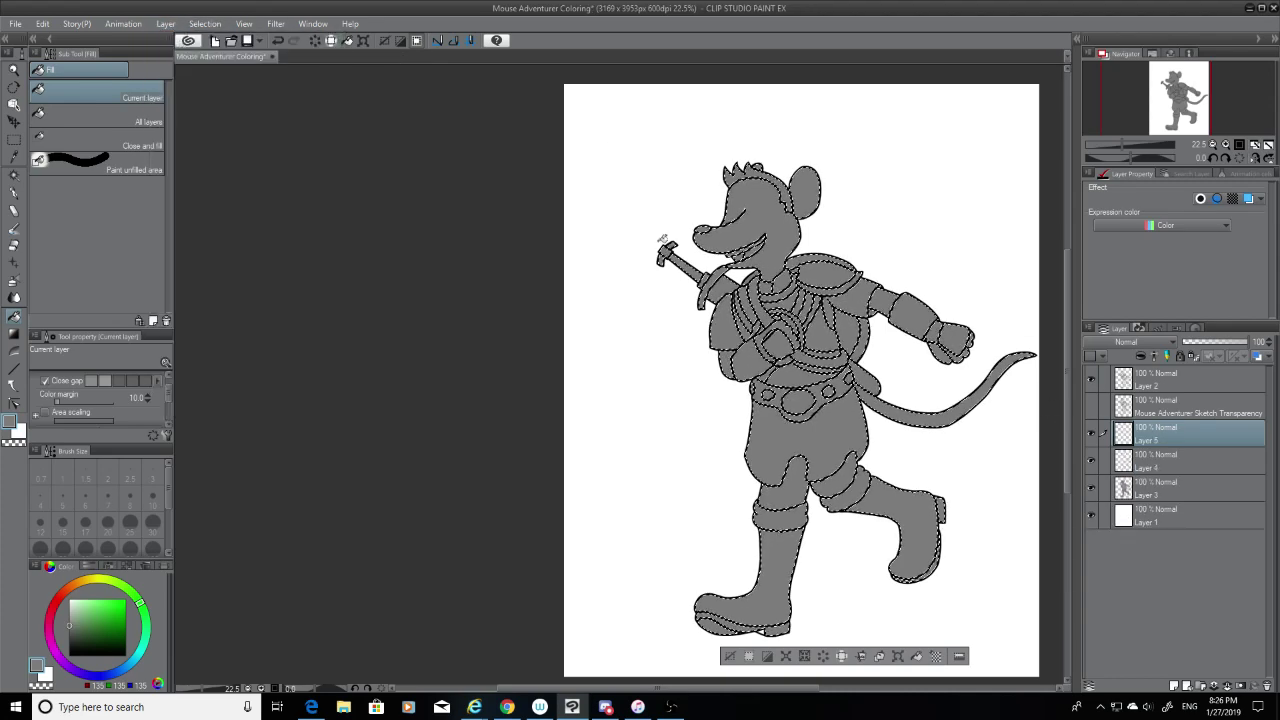
{"action": "left_click_drag", "start_coordinate": [1180, 467], "coordinate": [1180, 441]}
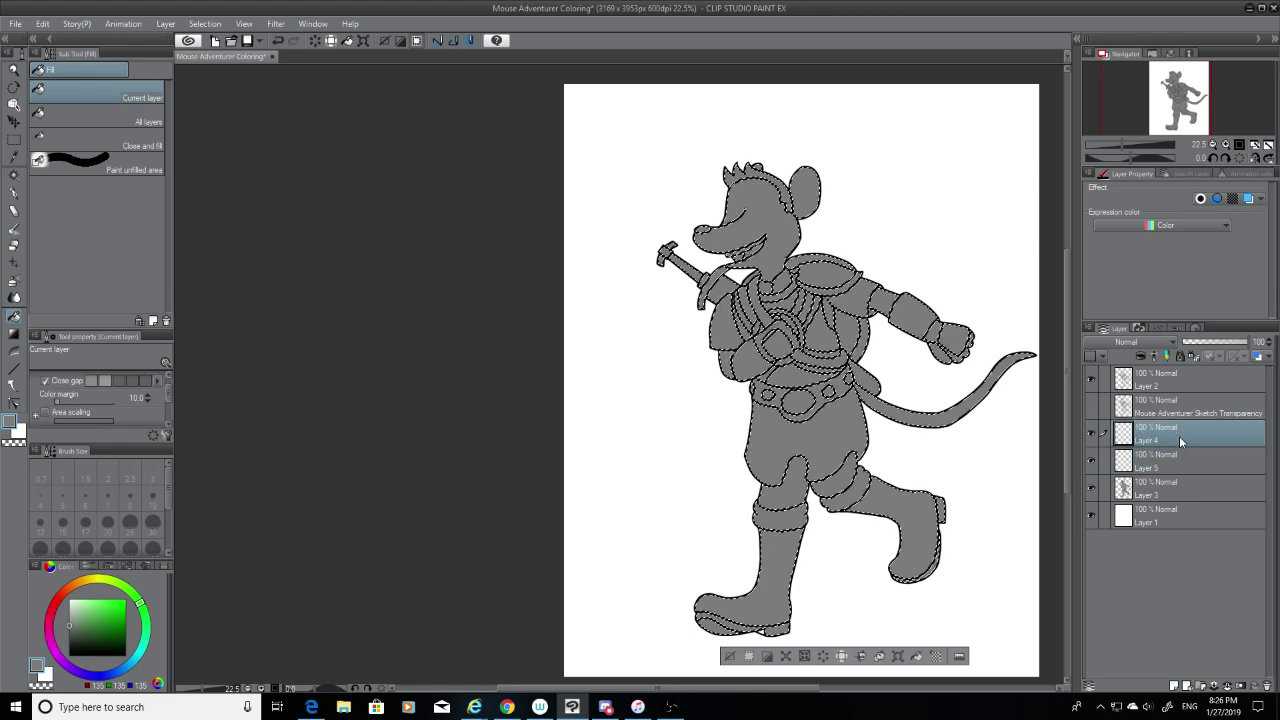
{"action": "left_click", "coordinate": [1180, 461]}
Step: Set the drawing colour to green (50, 120, 50) and fill both shirt sleeves, the collar and the shirt piece beside the armpit on Layer 5
{"action": "left_click_drag", "start_coordinate": [700, 690], "coordinate": [766, 697]}
{"action": "scroll", "coordinate": [676, 489], "scroll_direction": "up", "scroll_amount": 1}
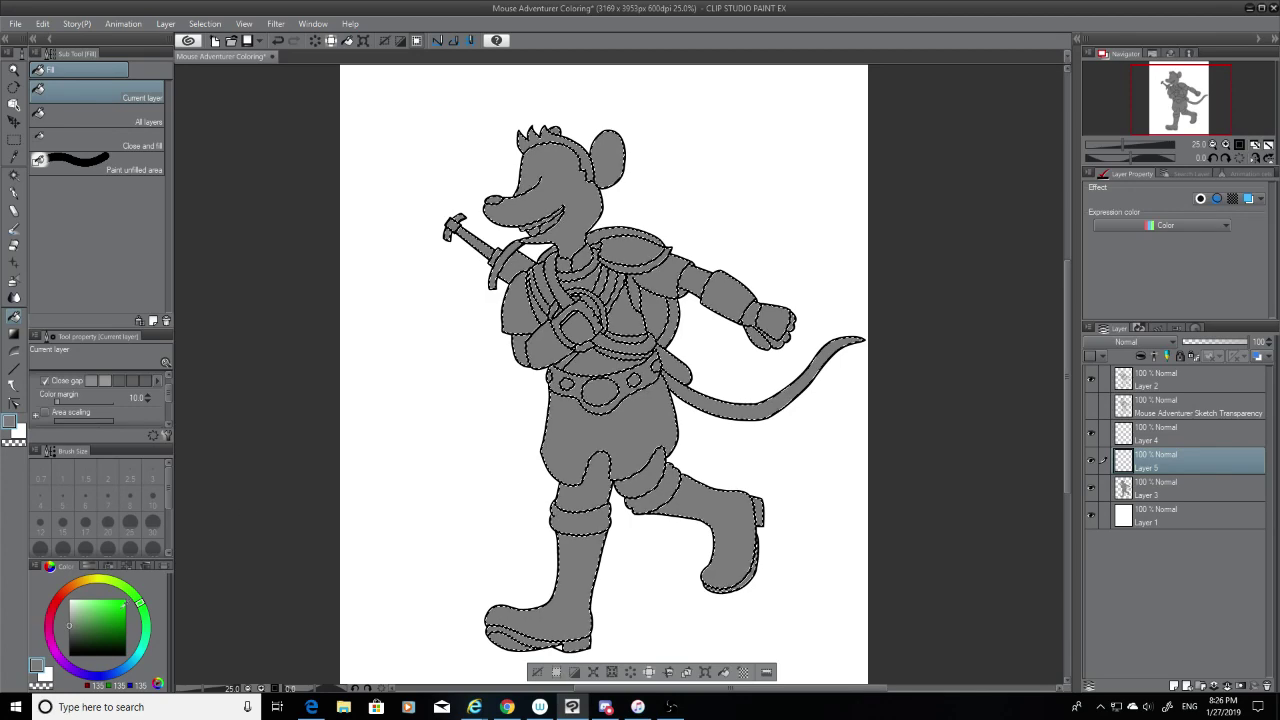
{"action": "left_click_drag", "start_coordinate": [123, 604], "coordinate": [117, 642]}
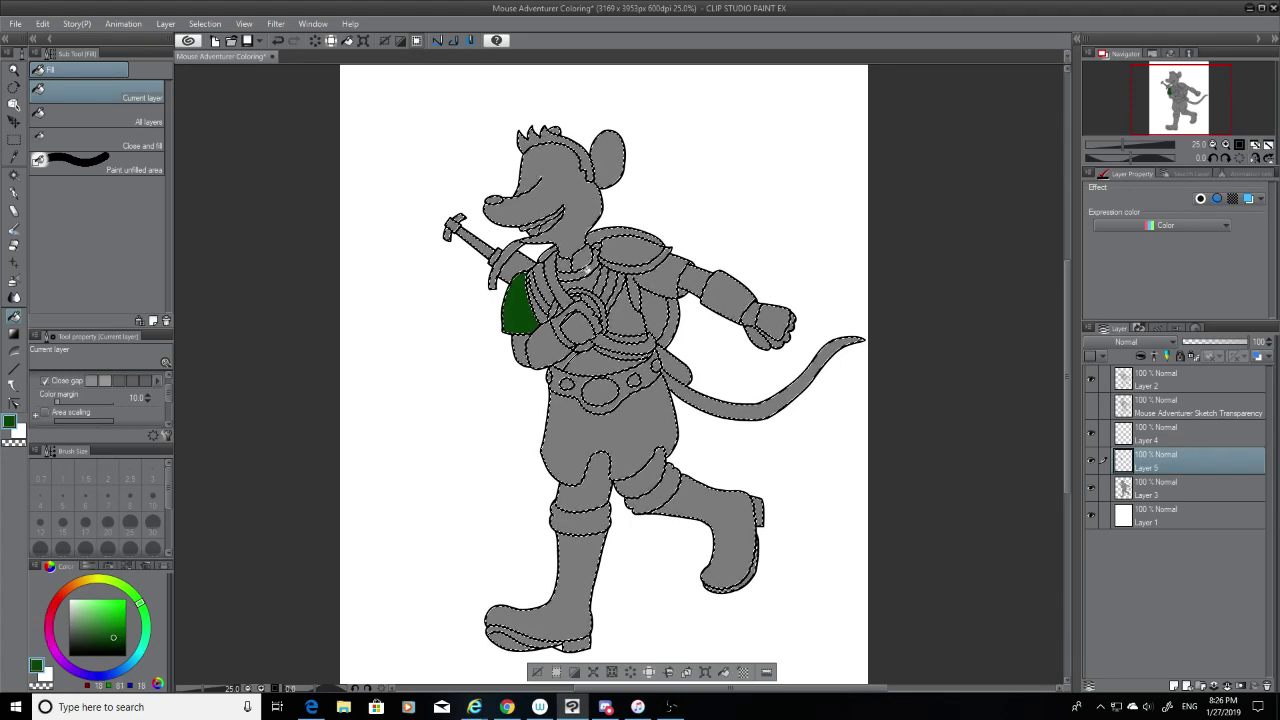
{"action": "scroll", "coordinate": [388, 447], "scroll_direction": "up", "scroll_amount": 1}
{"action": "left_click", "coordinate": [103, 629]}
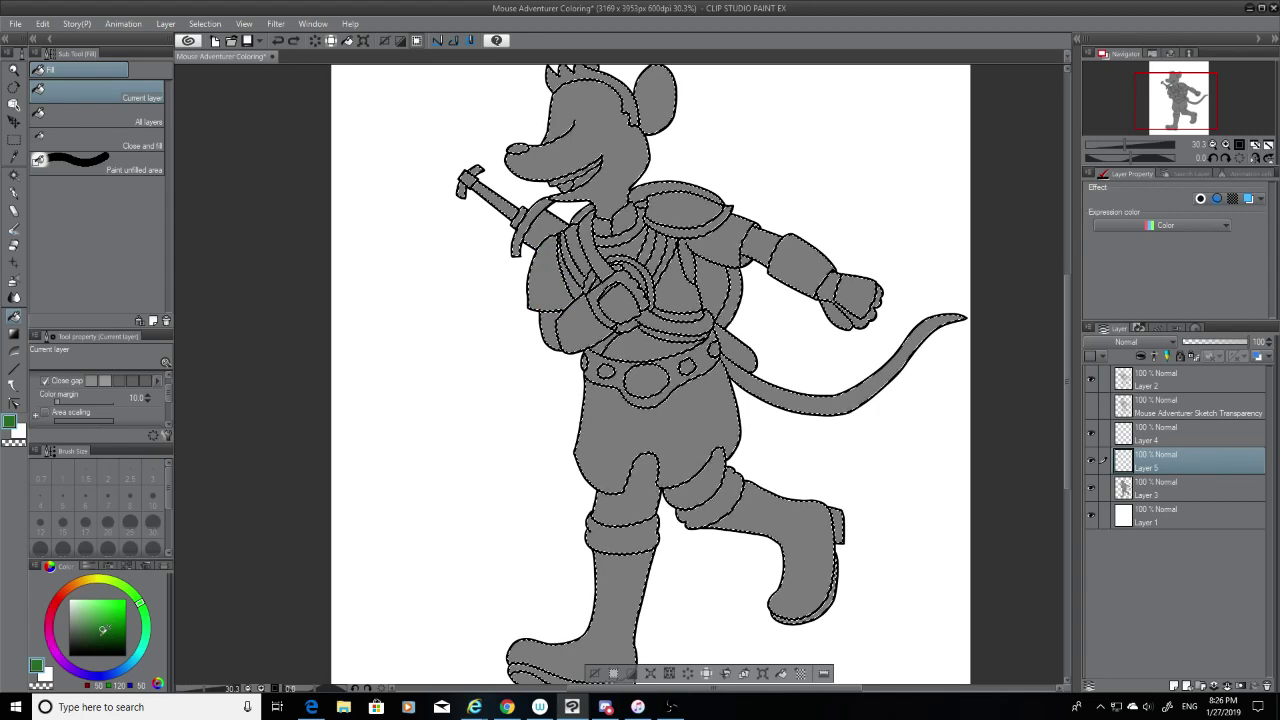
{"action": "left_click", "coordinate": [538, 282]}
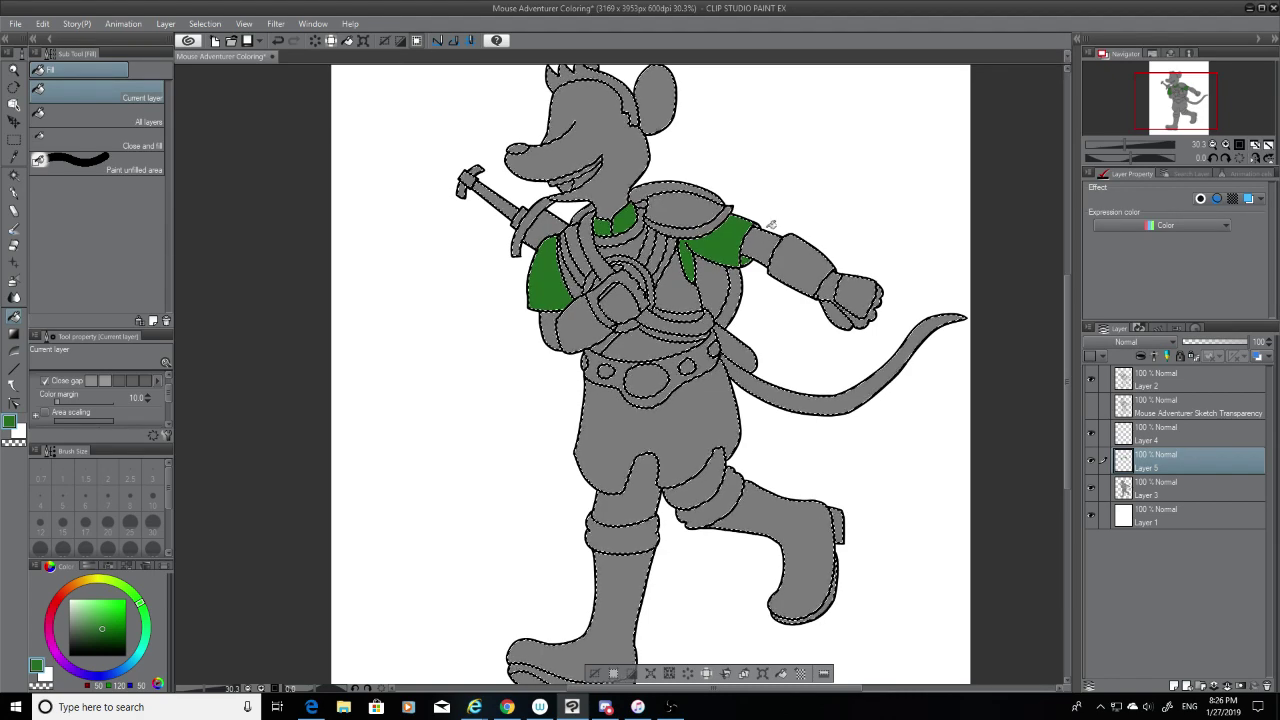
Step: Set the drawing colour to dark red and fill the chest stripes on both sides, the shoulder pad's lower trim and the waist bands
{"action": "scroll", "coordinate": [793, 222], "scroll_direction": "up", "scroll_amount": 1}
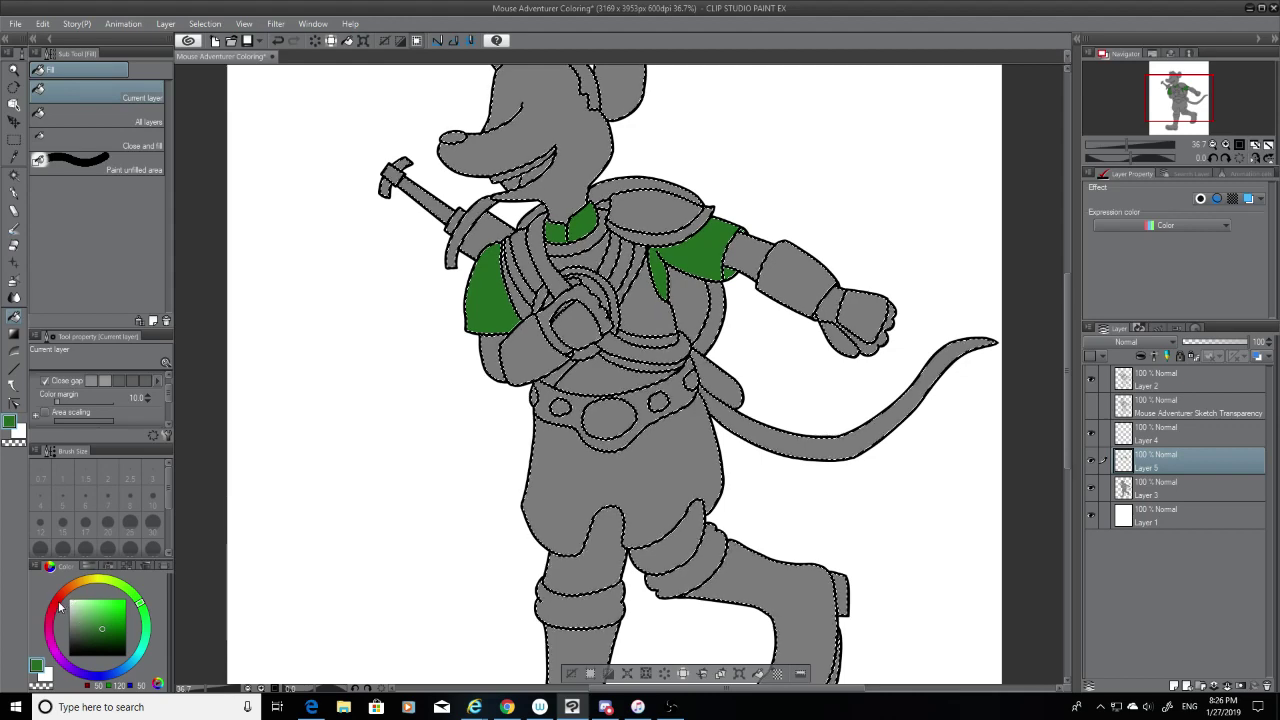
{"action": "left_click", "coordinate": [56, 600]}
{"action": "left_click", "coordinate": [83, 624]}
{"action": "mouse_move", "coordinate": [83, 624]}
{"action": "left_mouse_down"}
{"action": "mouse_move", "coordinate": [104, 625]}
{"action": "mouse_move", "coordinate": [55, 605]}
{"action": "left_mouse_up"}
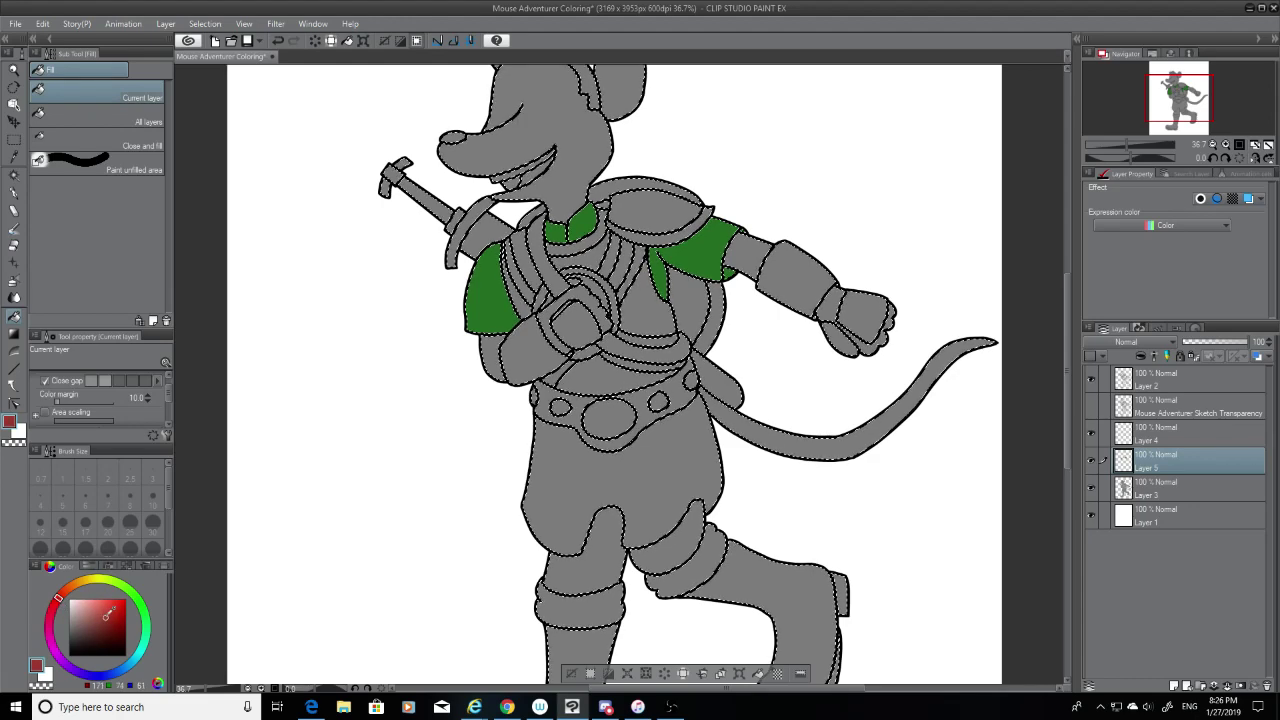
{"action": "left_click", "coordinate": [101, 627]}
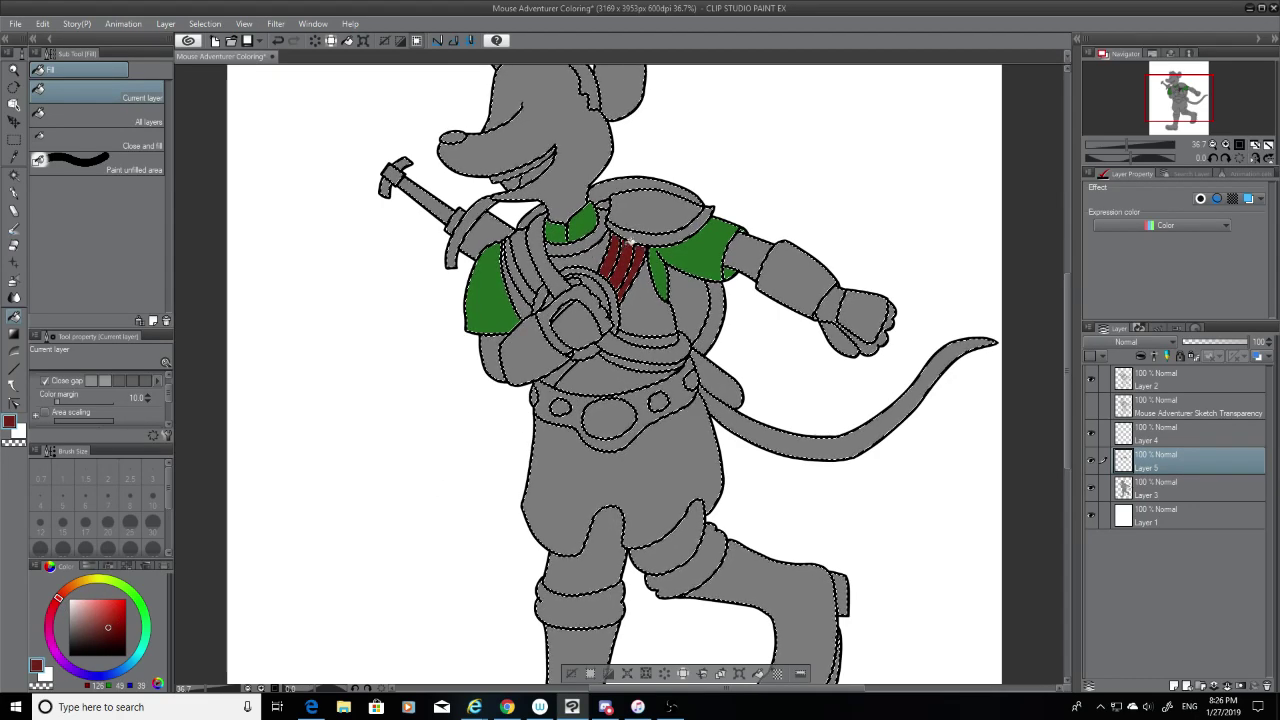
{"action": "left_click", "coordinate": [631, 241]}
{"action": "left_click", "coordinate": [523, 246]}
{"action": "left_click", "coordinate": [519, 272]}
{"action": "left_click", "coordinate": [525, 300]}
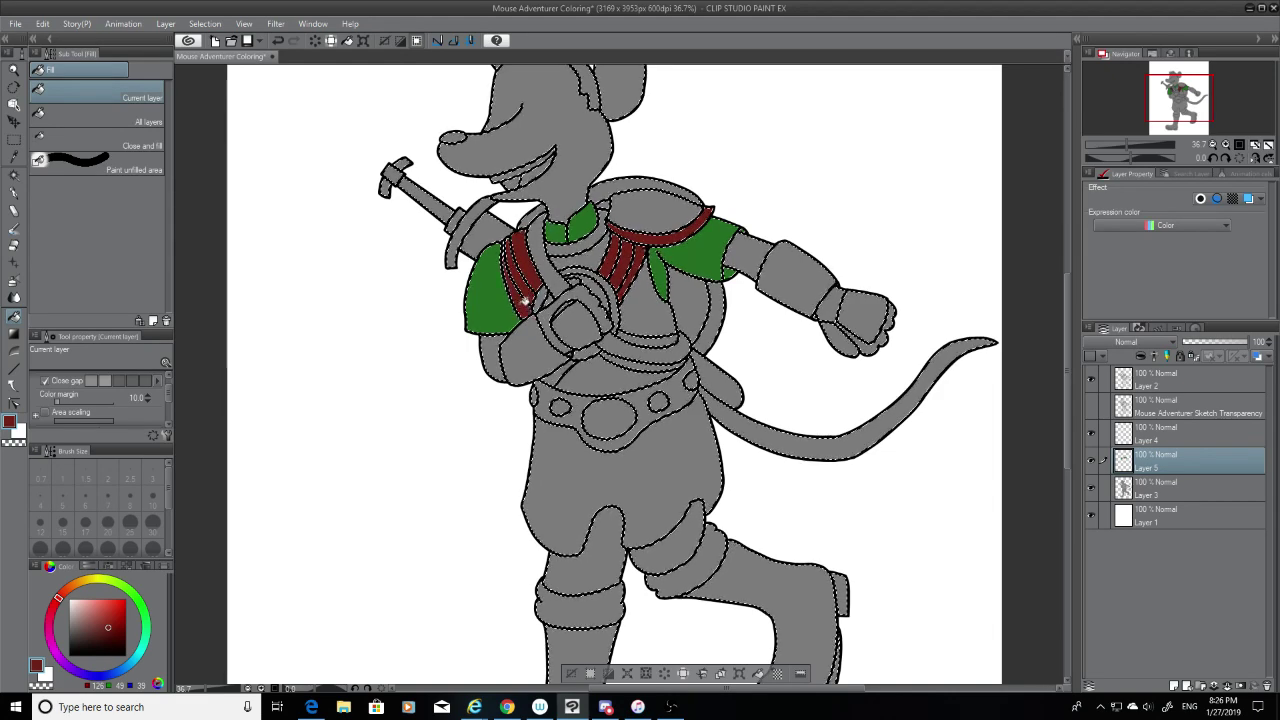
{"action": "mouse_move", "coordinate": [598, 347]}
{"action": "left_mouse_down"}
{"action": "mouse_move", "coordinate": [686, 352]}
{"action": "mouse_move", "coordinate": [660, 340]}
{"action": "left_mouse_up"}
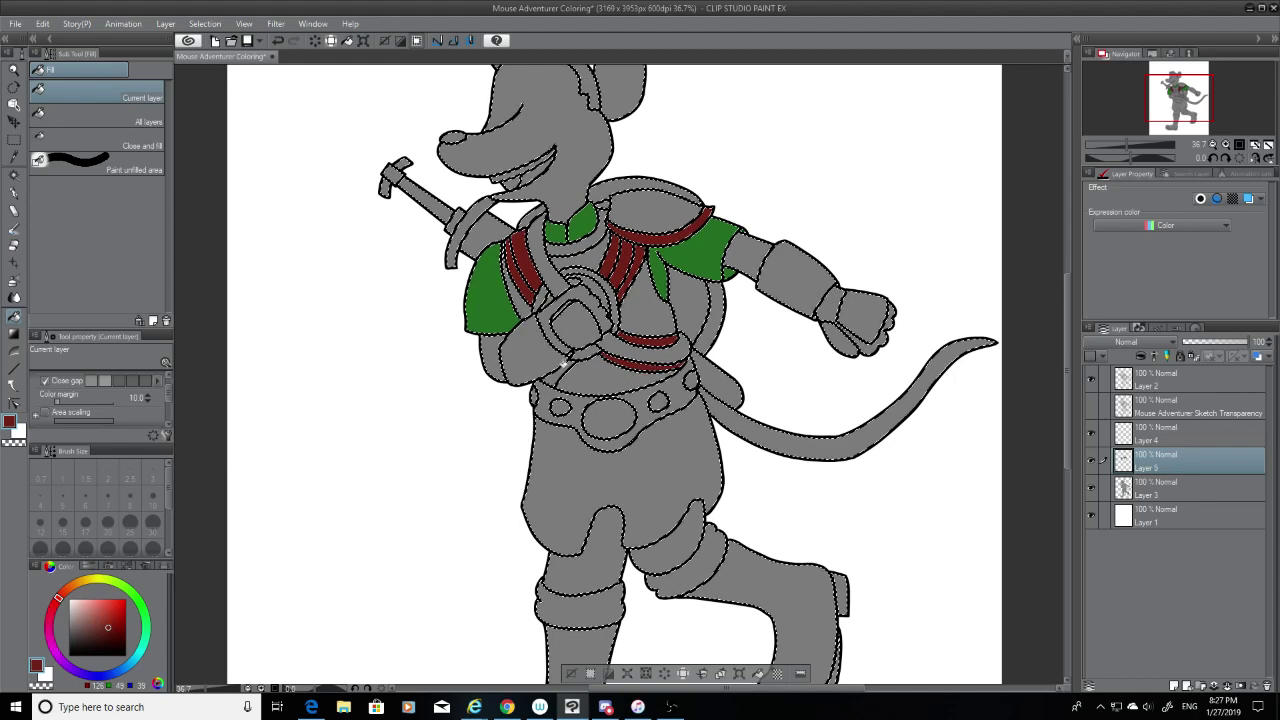
Step: Fill the waist trim below the bent arm, the neckline trim, the curved chest band and the shorts with dark red
{"action": "left_click", "coordinate": [564, 362]}
{"action": "key", "text": "ctrl+z"}
{"action": "left_click", "coordinate": [572, 358]}
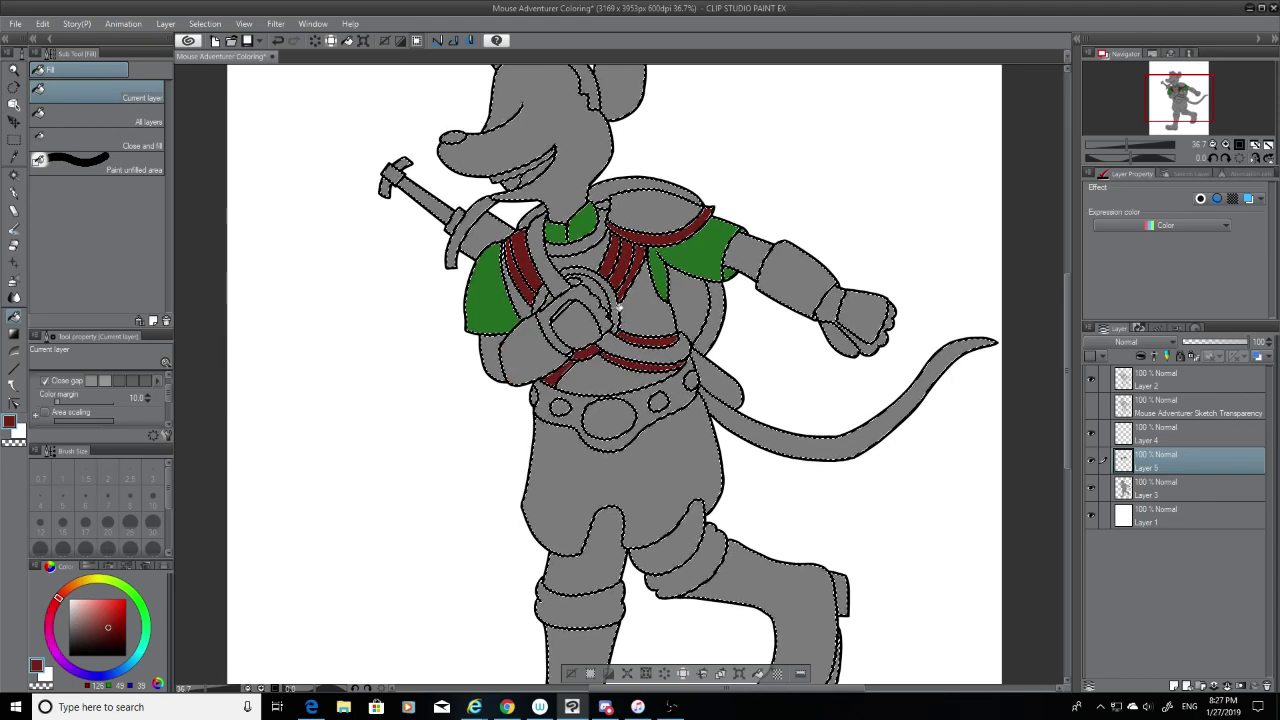
{"action": "left_click", "coordinate": [609, 298]}
{"action": "left_click", "coordinate": [541, 300]}
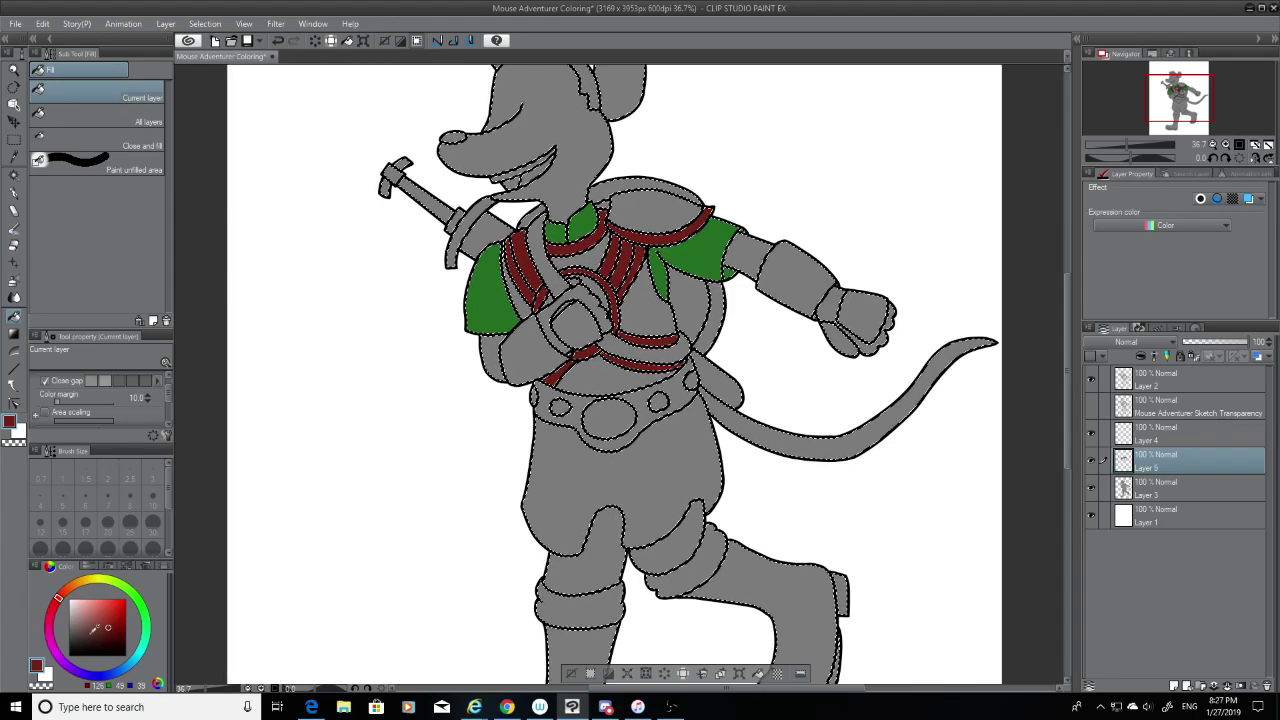
{"action": "left_click", "coordinate": [696, 462]}
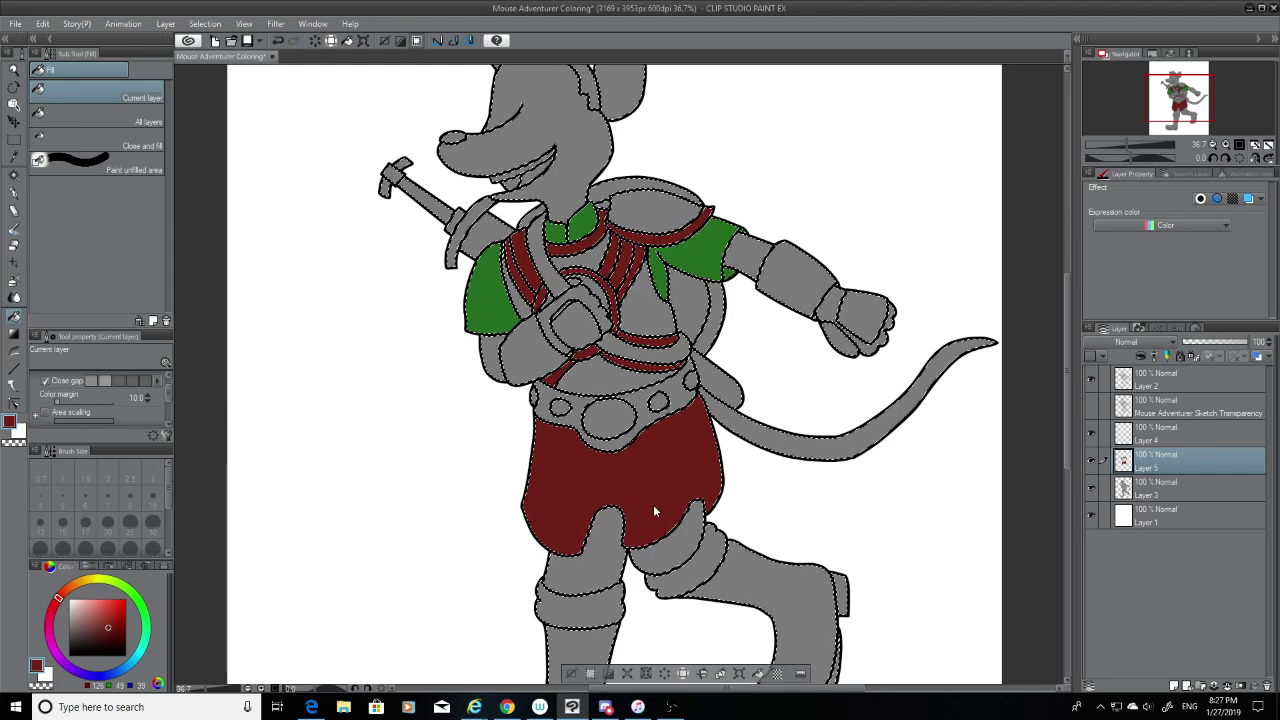
Step: Set the drawing colour to a darker, browner red and fill the tunic's chest, side and belly panels between the trims
{"action": "scroll", "coordinate": [653, 504], "scroll_direction": "up", "scroll_amount": 5}
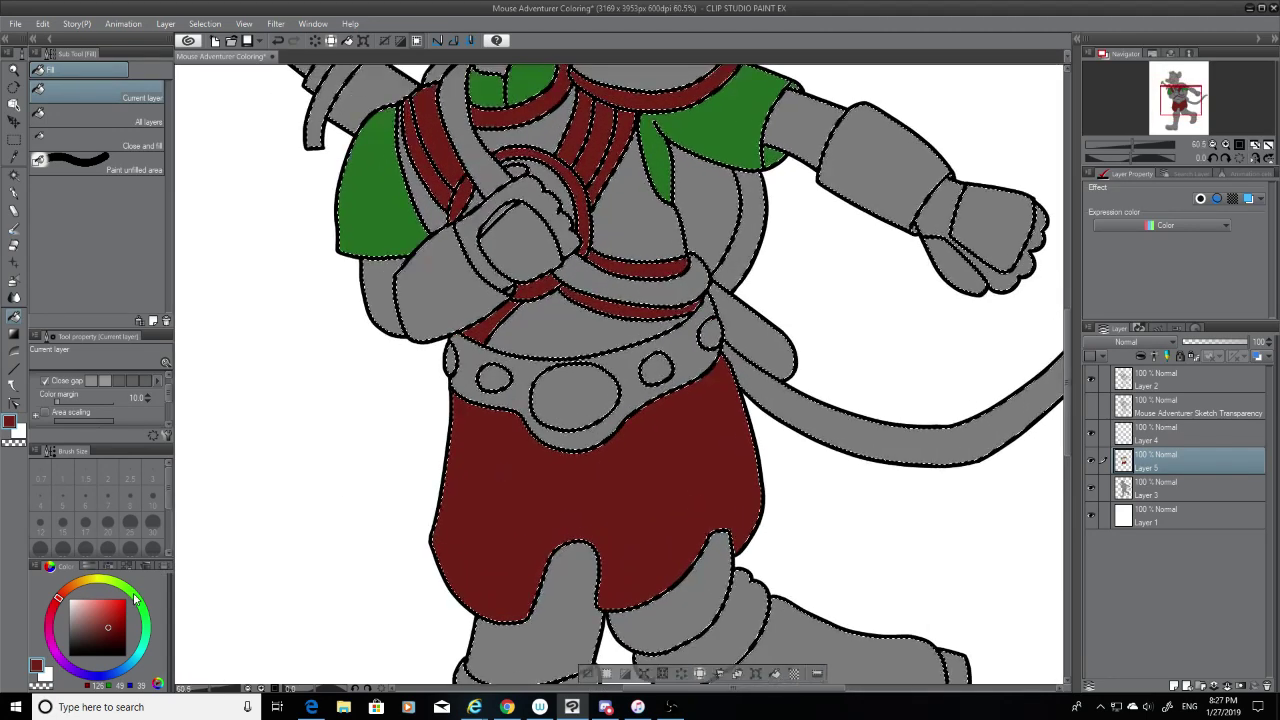
{"action": "left_click", "coordinate": [99, 633]}
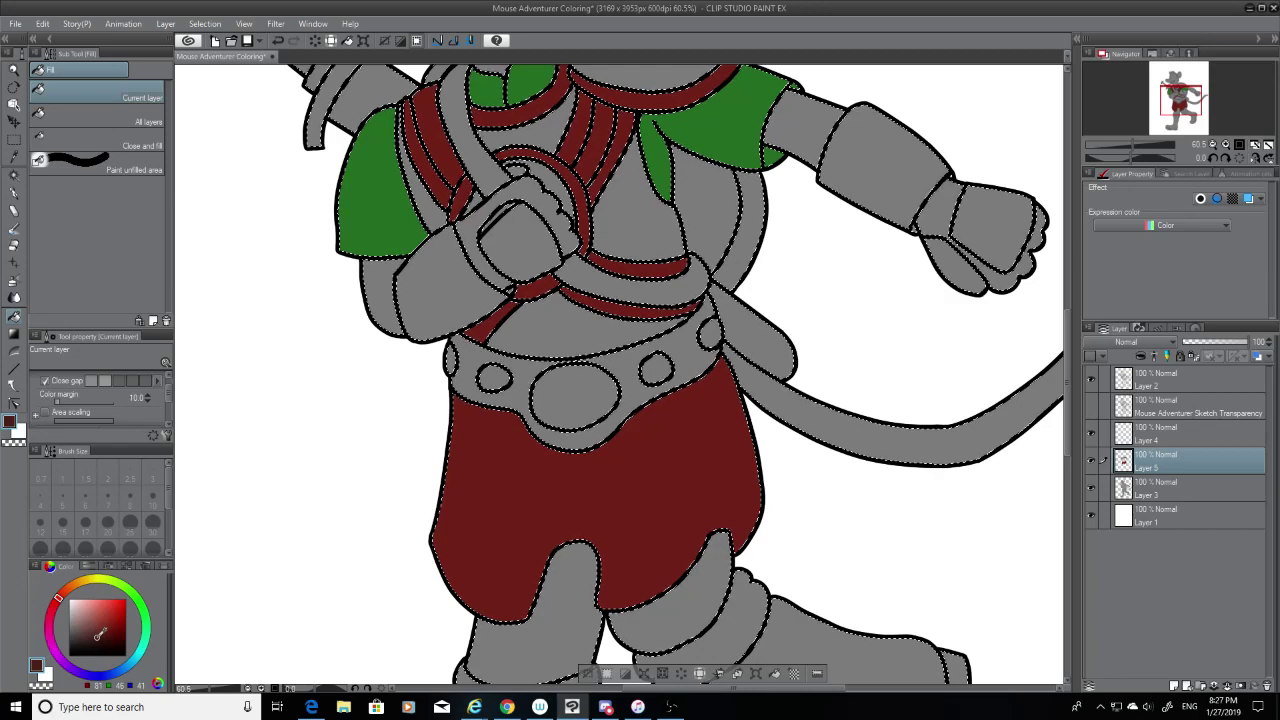
{"action": "left_click", "coordinate": [582, 326]}
{"action": "left_click", "coordinate": [637, 233]}
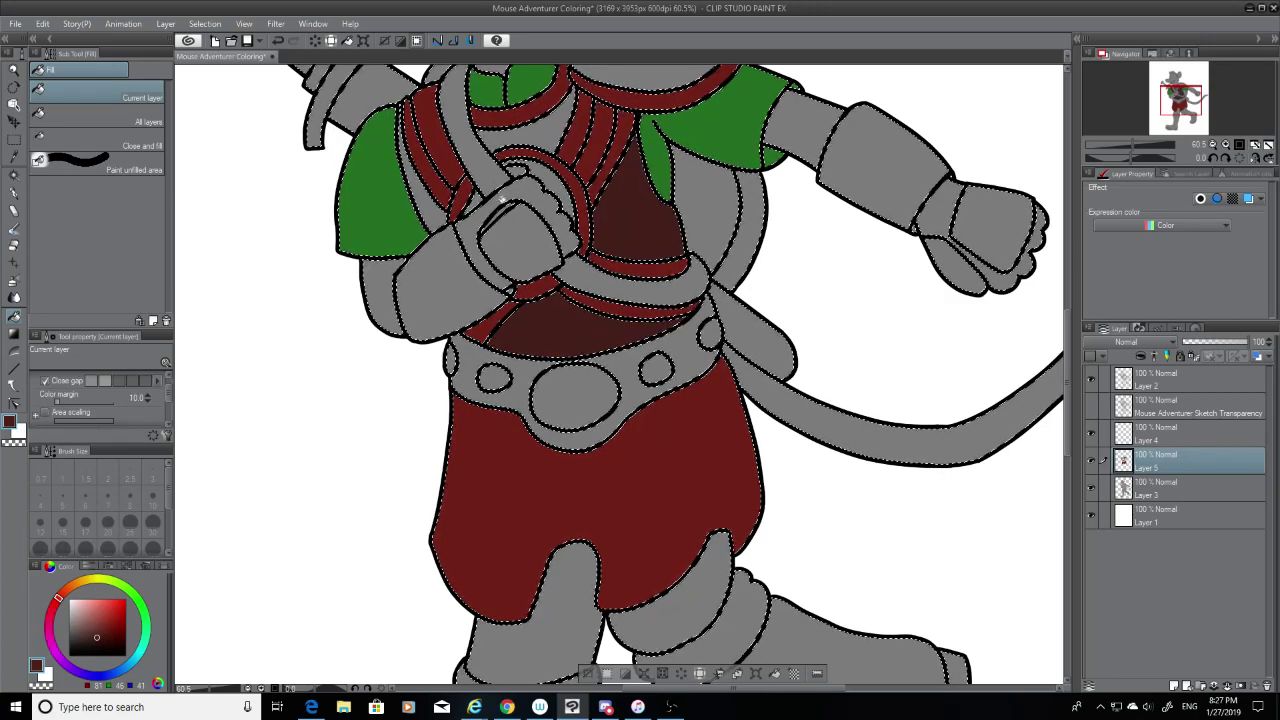
{"action": "left_click", "coordinate": [430, 212]}
{"action": "left_click", "coordinate": [543, 130]}
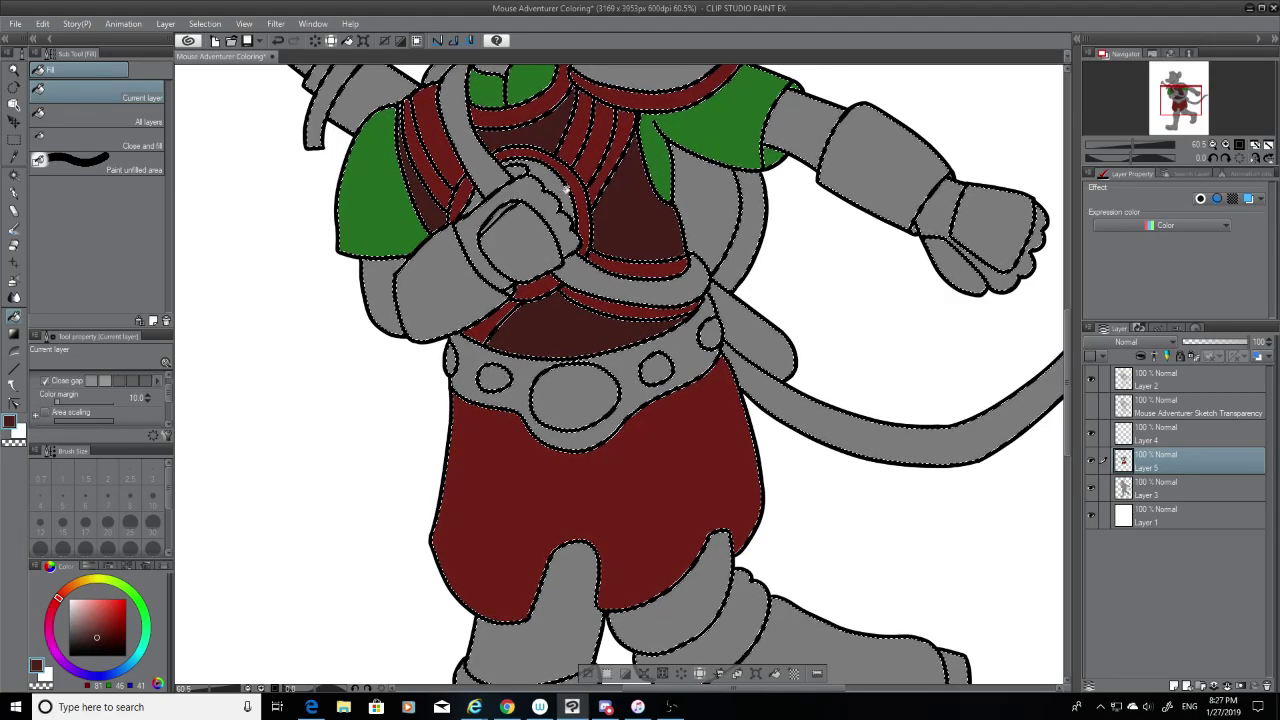
Step: Try filling both forearm bracers with the tunic's dark brownish red
{"action": "scroll", "coordinate": [609, 253], "scroll_direction": "down", "scroll_amount": 5}
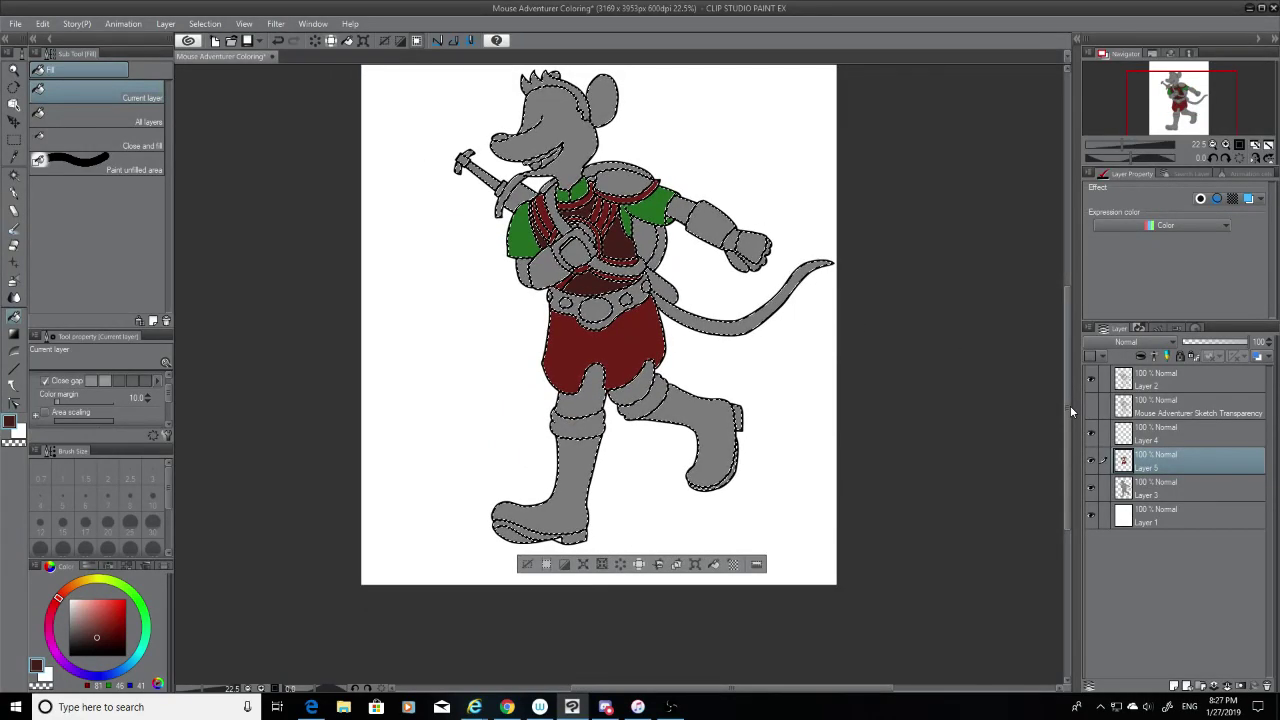
{"action": "left_click_drag", "start_coordinate": [1070, 389], "coordinate": [1067, 353]}
{"action": "scroll", "coordinate": [671, 318], "scroll_direction": "up", "scroll_amount": 3}
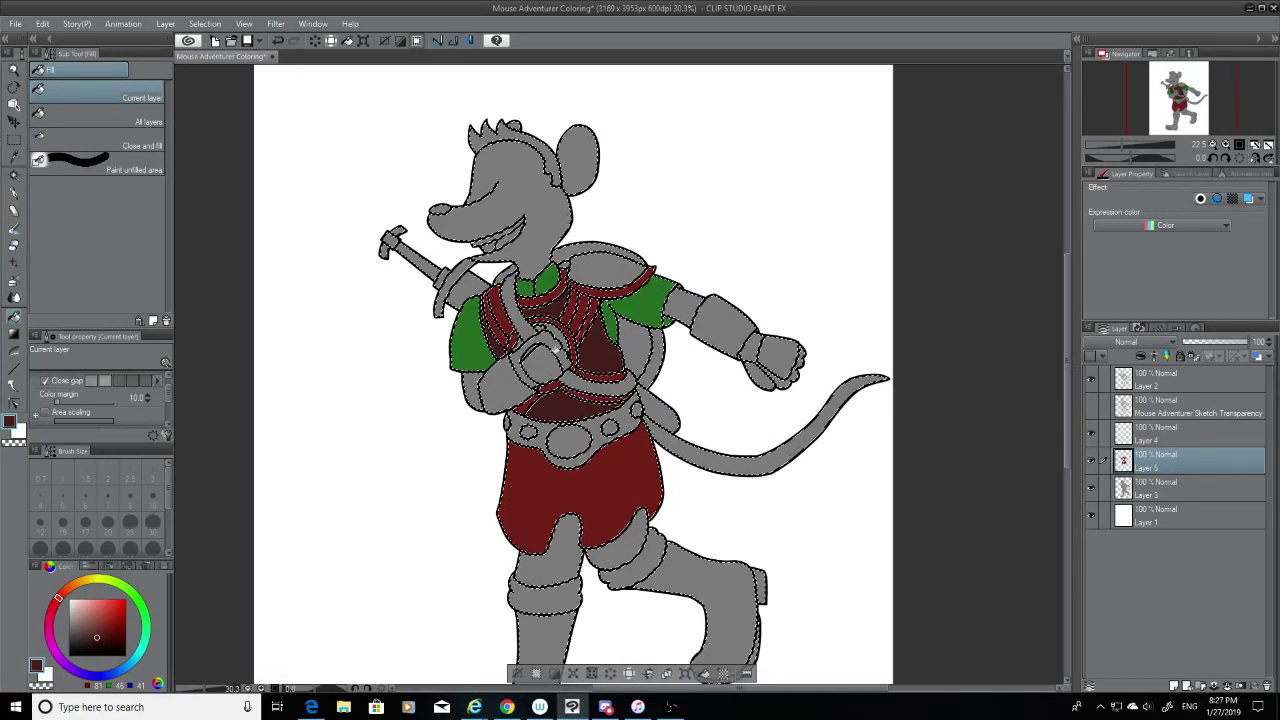
{"action": "scroll", "coordinate": [556, 346], "scroll_direction": "up", "scroll_amount": 3}
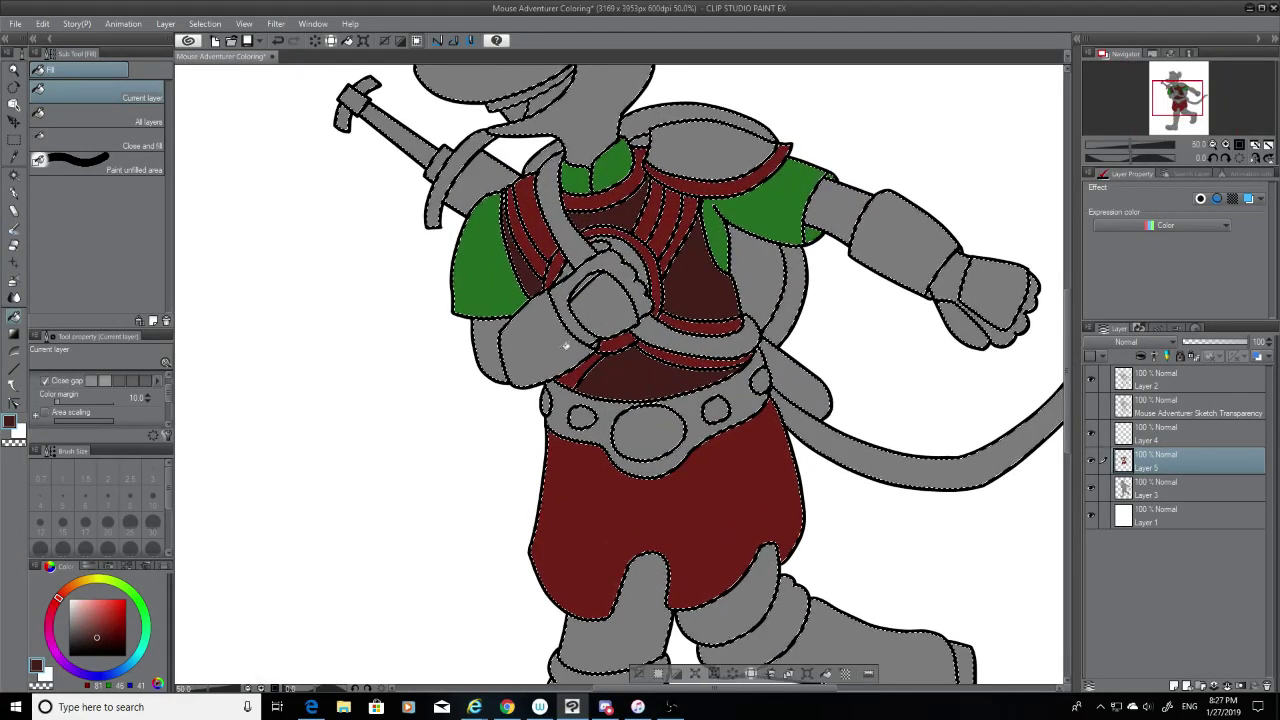
{"action": "key", "text": "i"}
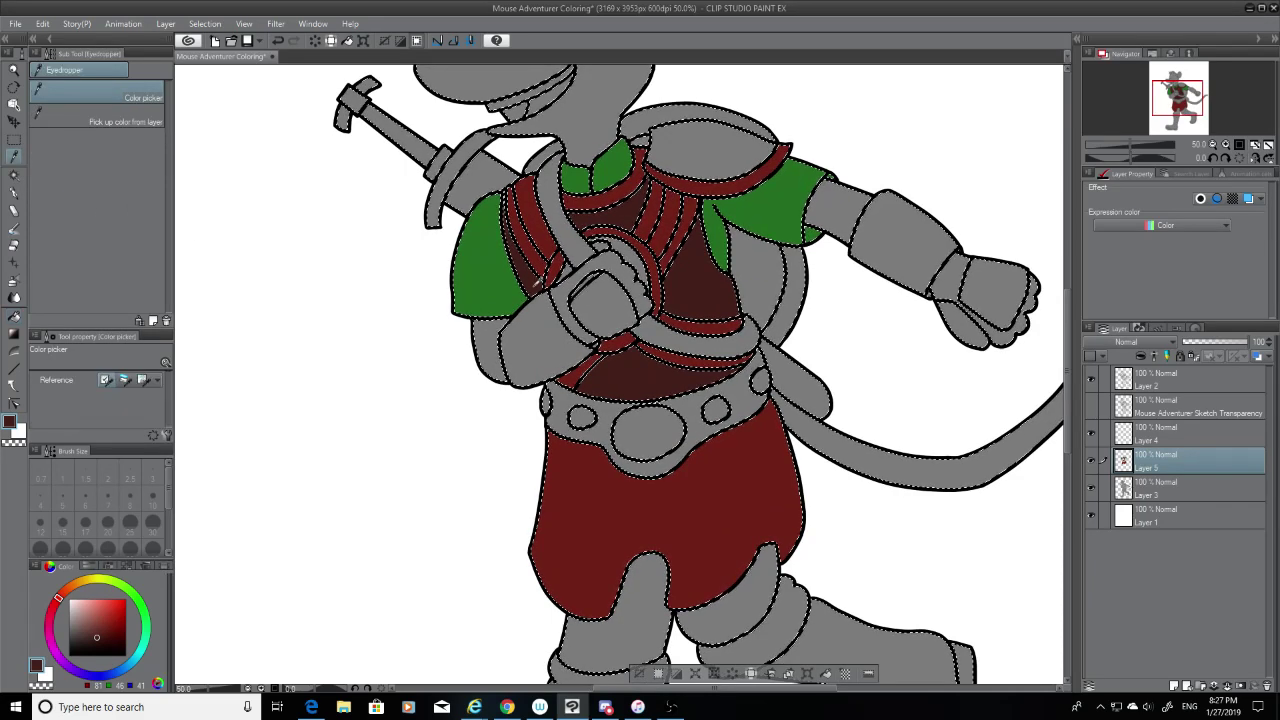
{"action": "key", "text": "g"}
{"action": "left_click", "coordinate": [558, 346]}
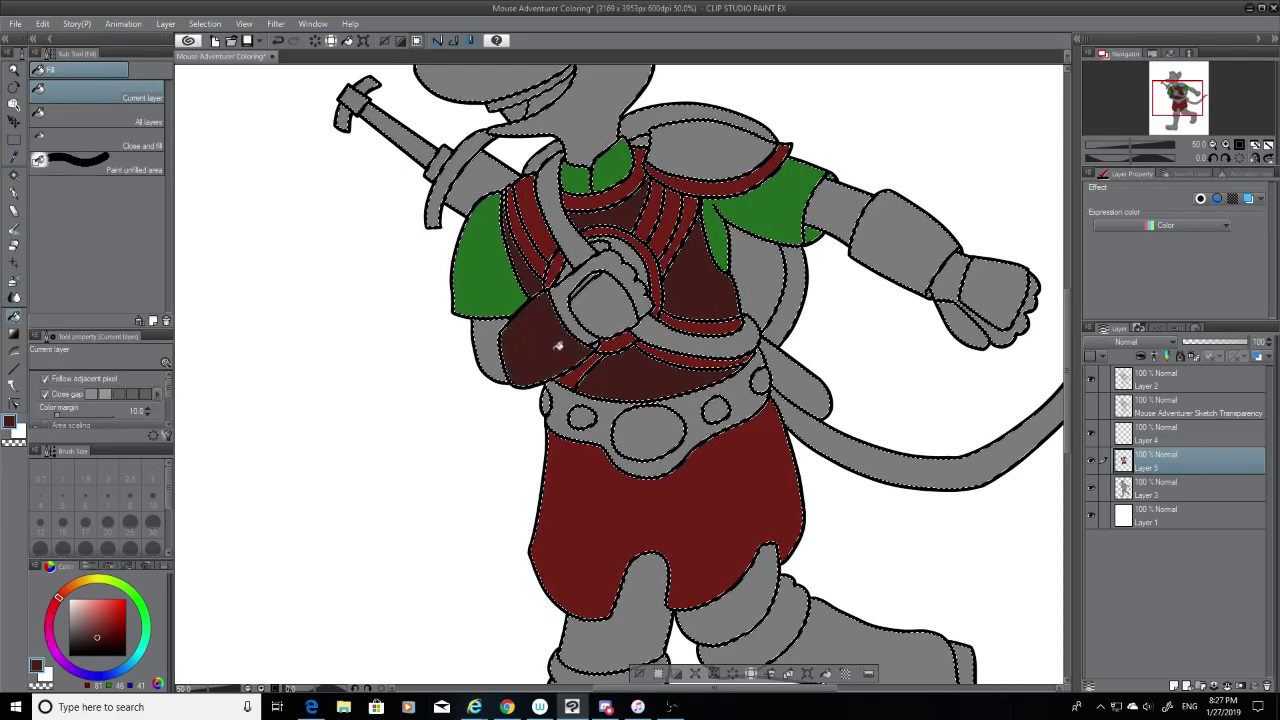
{"action": "left_click", "coordinate": [918, 248]}
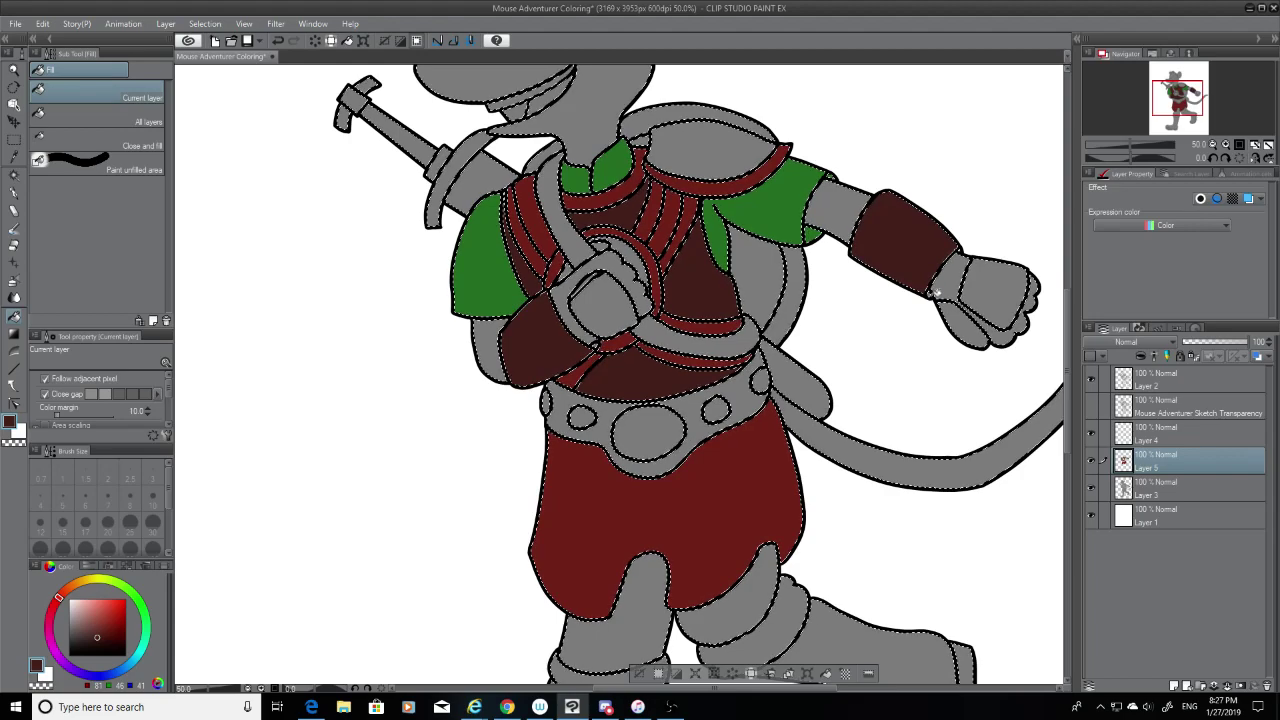
{"action": "scroll", "coordinate": [886, 257], "scroll_direction": "up", "scroll_amount": 1}
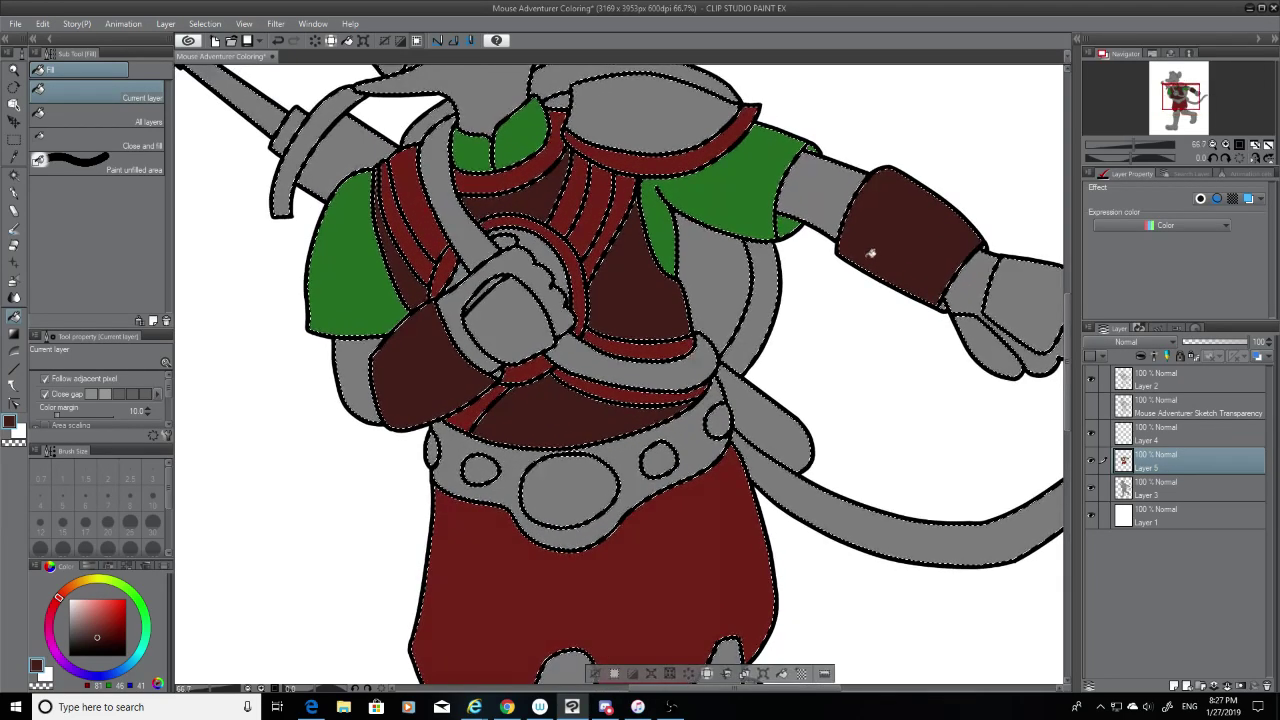
Step: Pick up the brighter dark red of the shorts and trim, and fill both forearm bracers with it
{"action": "key", "text": "i"}
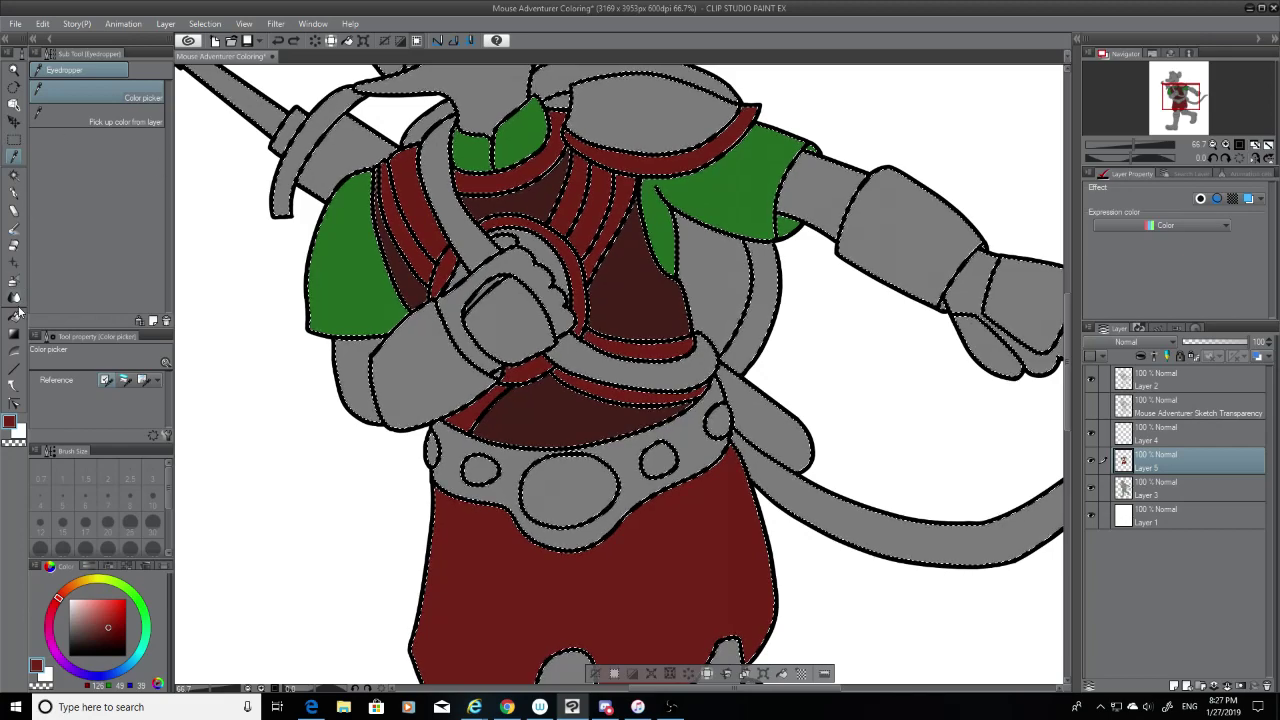
{"action": "key", "text": "g"}
{"action": "left_click", "coordinate": [512, 378]}
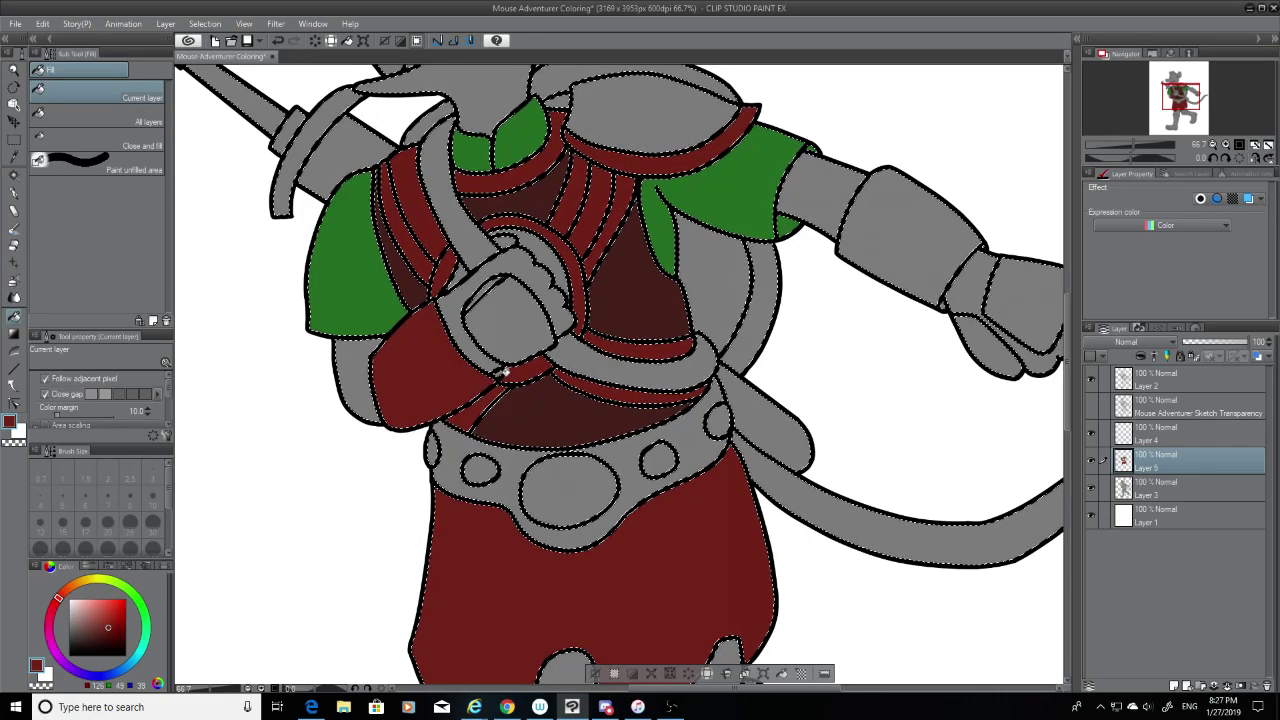
{"action": "left_click", "coordinate": [934, 275]}
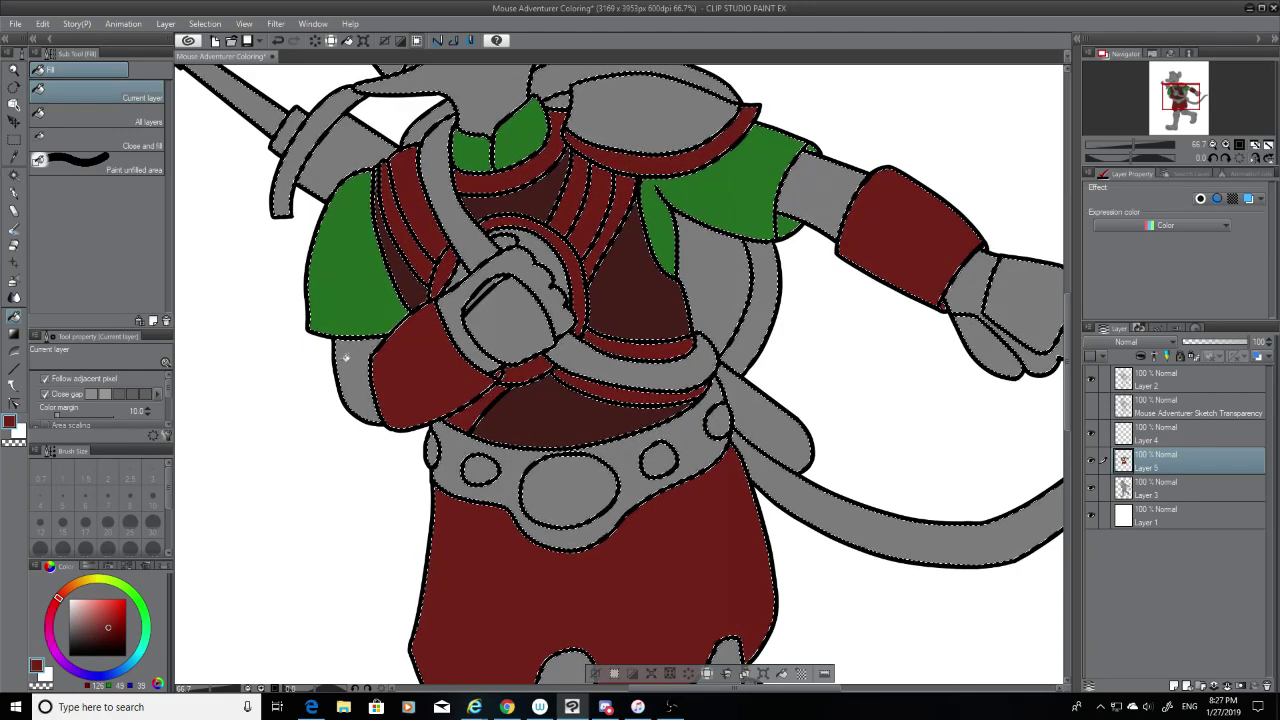
Step: Set the drawing colour to a muted dark brown and fill the strap running across the chest and around the waist
{"action": "scroll", "coordinate": [403, 340], "scroll_direction": "up", "scroll_amount": 2}
{"action": "scroll", "coordinate": [403, 340], "scroll_direction": "down", "scroll_amount": 4}
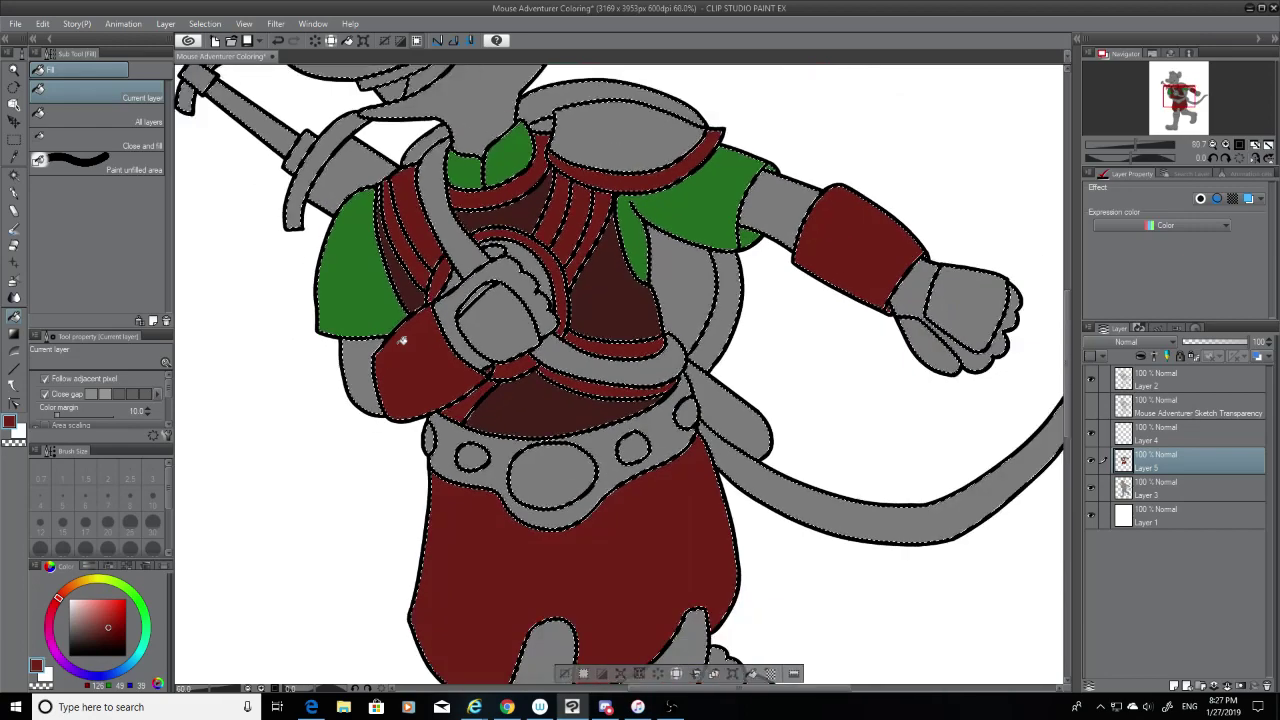
{"action": "mouse_move", "coordinate": [108, 628]}
{"action": "left_mouse_down"}
{"action": "mouse_move", "coordinate": [100, 636]}
{"action": "mouse_move", "coordinate": [82, 604]}
{"action": "mouse_move", "coordinate": [117, 608]}
{"action": "mouse_move", "coordinate": [103, 625]}
{"action": "left_mouse_up"}
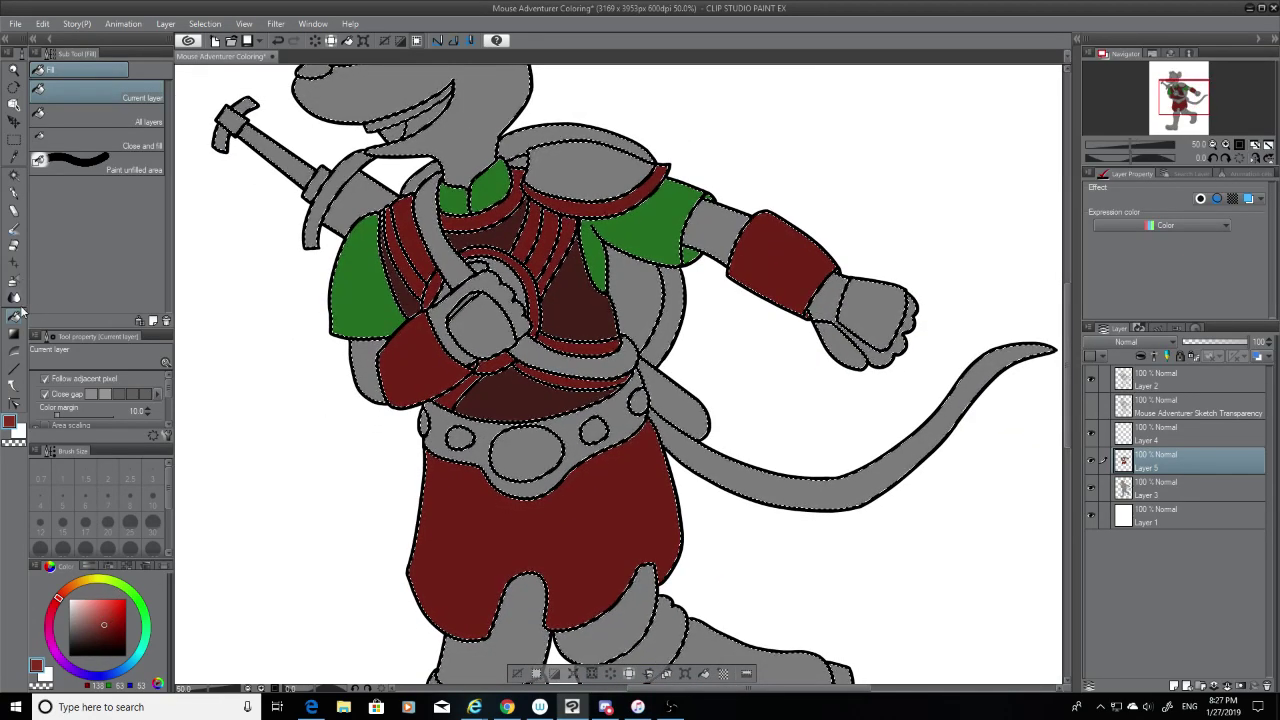
{"action": "left_click", "coordinate": [478, 269]}
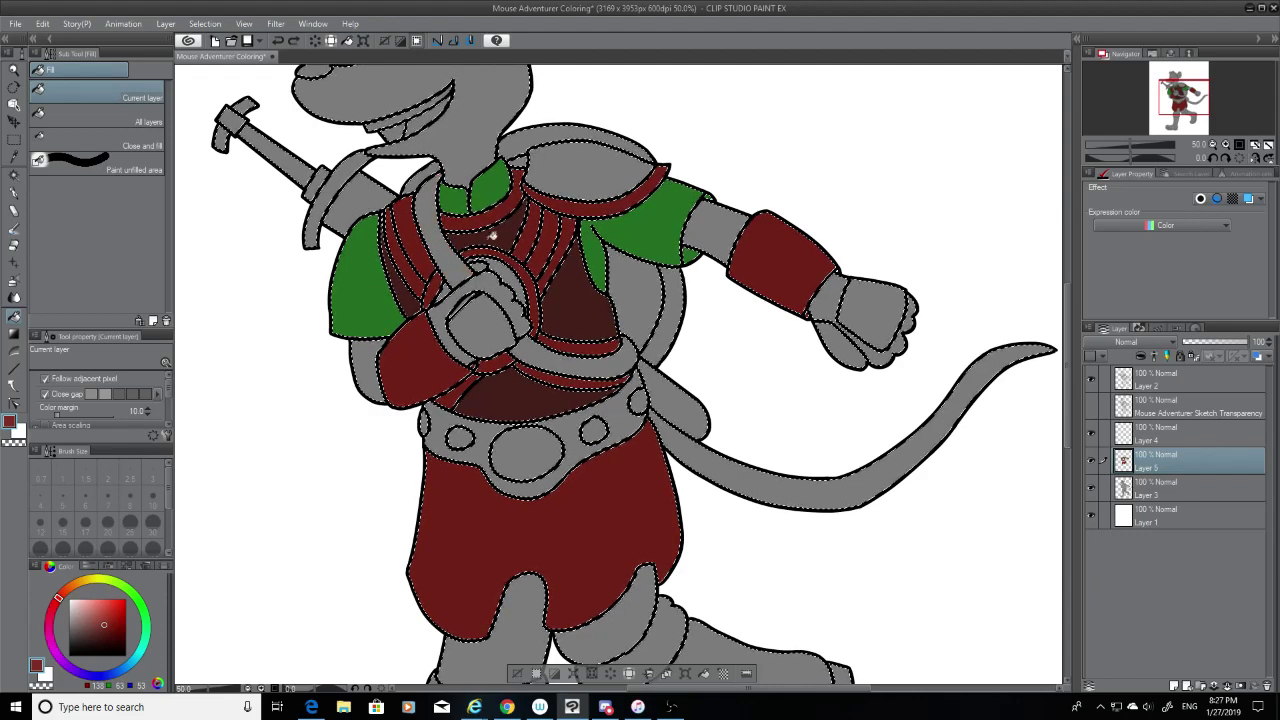
{"action": "scroll", "coordinate": [441, 184], "scroll_direction": "up", "scroll_amount": 4}
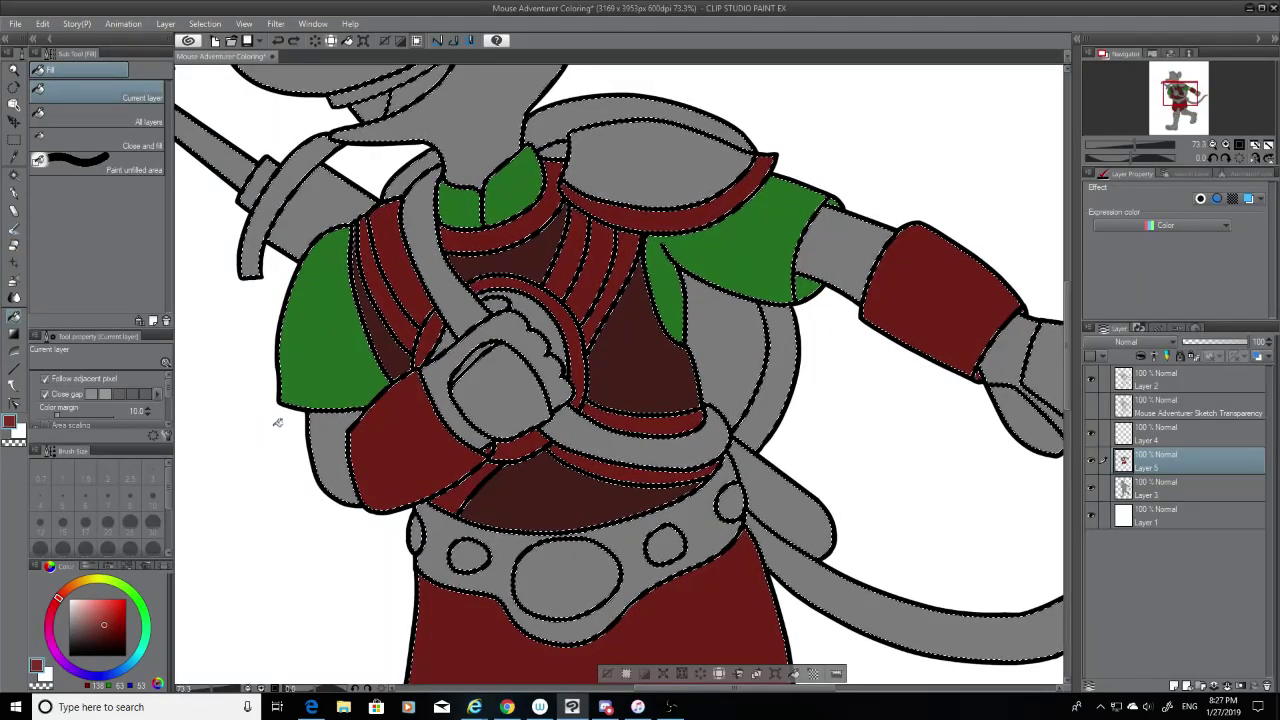
{"action": "scroll", "coordinate": [277, 422], "scroll_direction": "down", "scroll_amount": 3}
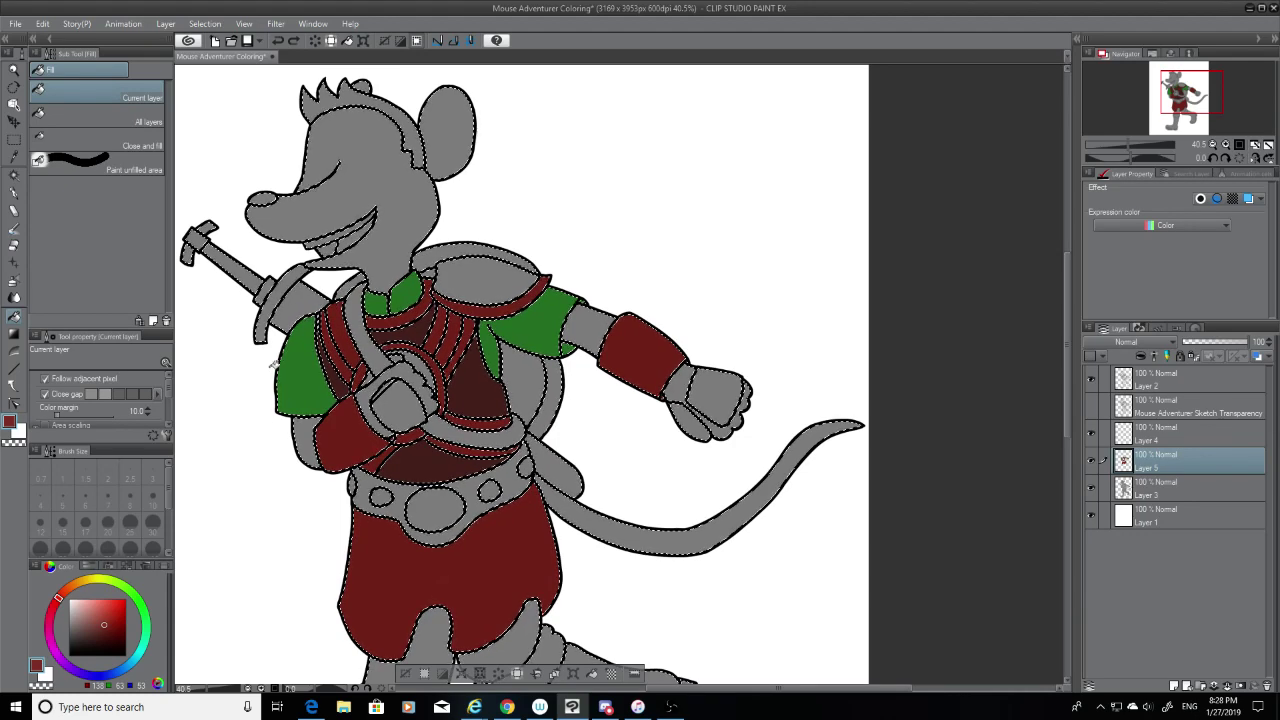
{"action": "scroll", "coordinate": [281, 364], "scroll_direction": "up", "scroll_amount": 2}
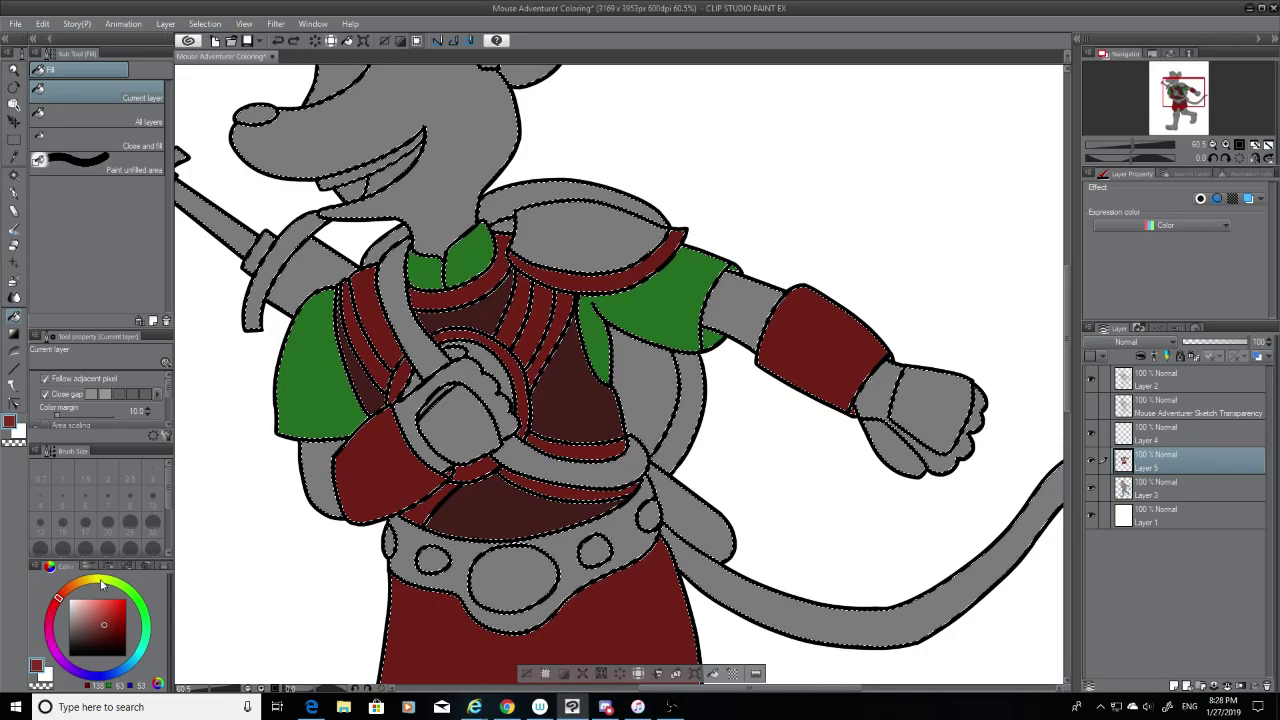
{"action": "mouse_move", "coordinate": [103, 624]}
{"action": "left_mouse_down"}
{"action": "mouse_move", "coordinate": [123, 635]}
{"action": "mouse_move", "coordinate": [119, 607]}
{"action": "mouse_move", "coordinate": [98, 636]}
{"action": "left_mouse_up"}
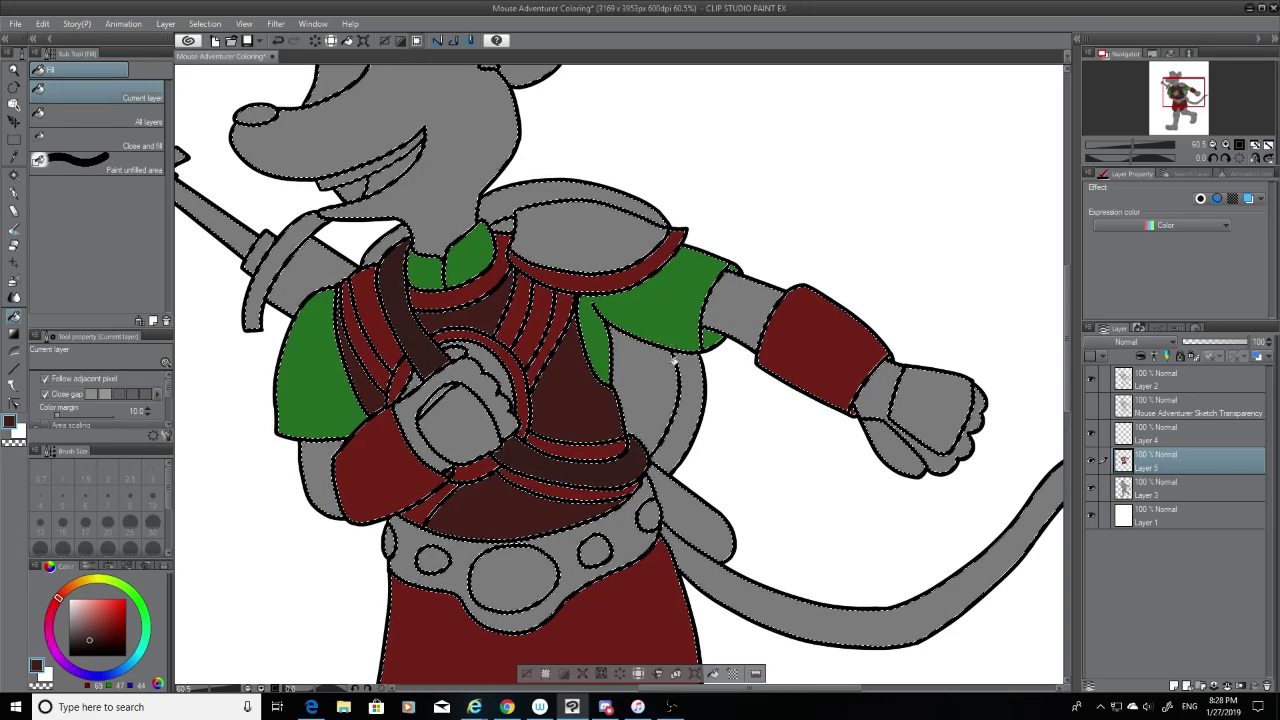
Step: Set the drawing colour to a medium brown and fill the shield's inner area beneath the armpit and the small piece beside the collar
{"action": "left_click_drag", "start_coordinate": [58, 598], "coordinate": [69, 587]}
{"action": "left_click", "coordinate": [108, 623]}
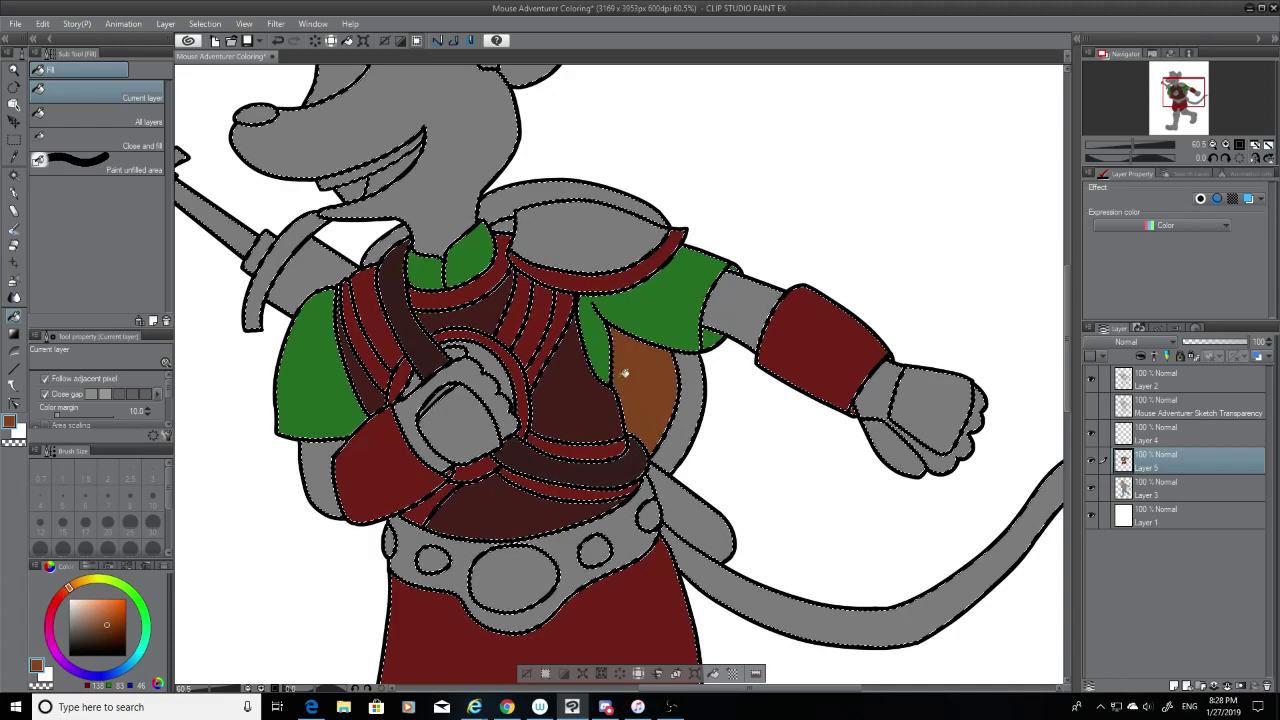
{"action": "left_click", "coordinate": [102, 628]}
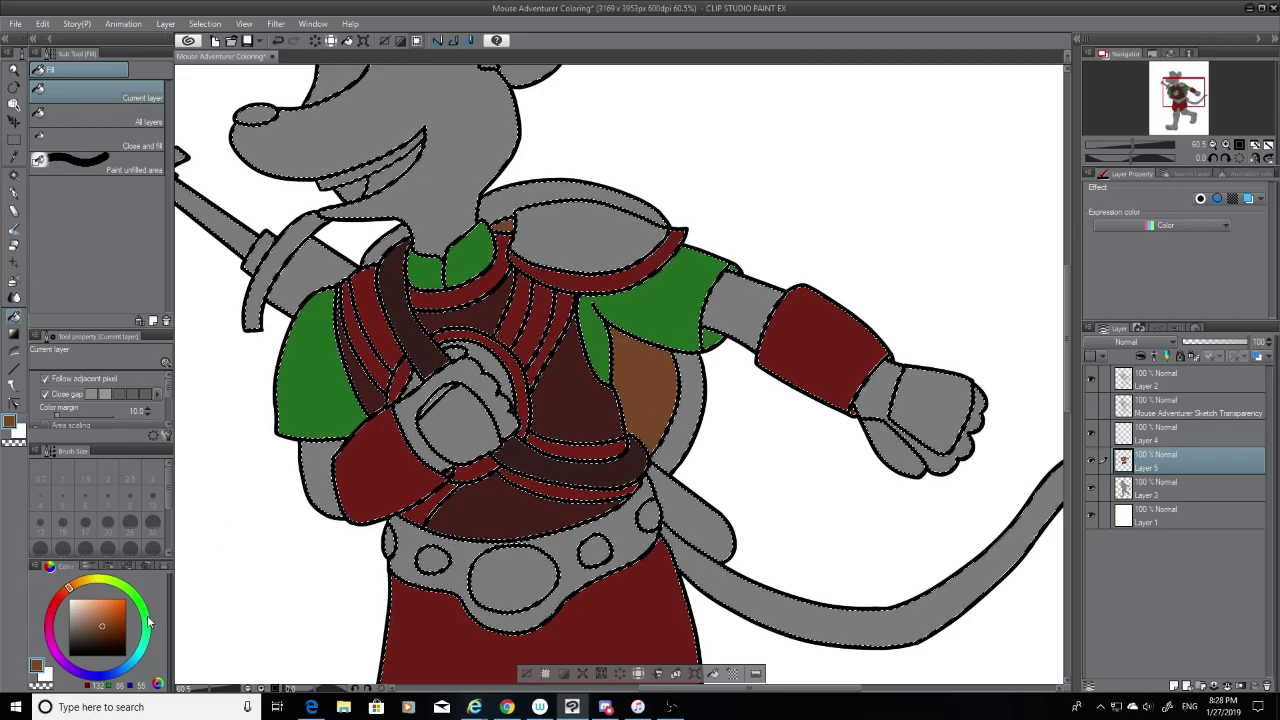
Step: Set the drawing colour to light bluish grey (184, 191, 192) and fill the shield rim beneath the arm, above the shoulder and behind the neck
{"action": "left_click", "coordinate": [74, 621]}
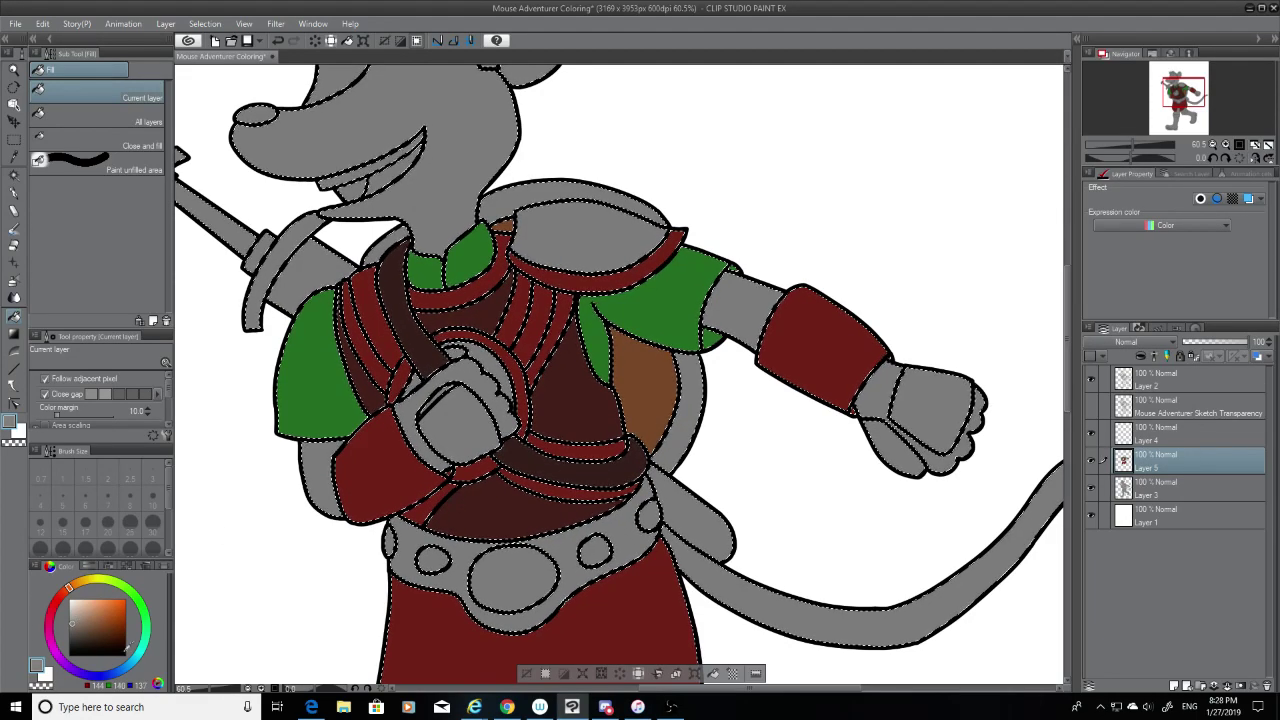
{"action": "left_click", "coordinate": [136, 657]}
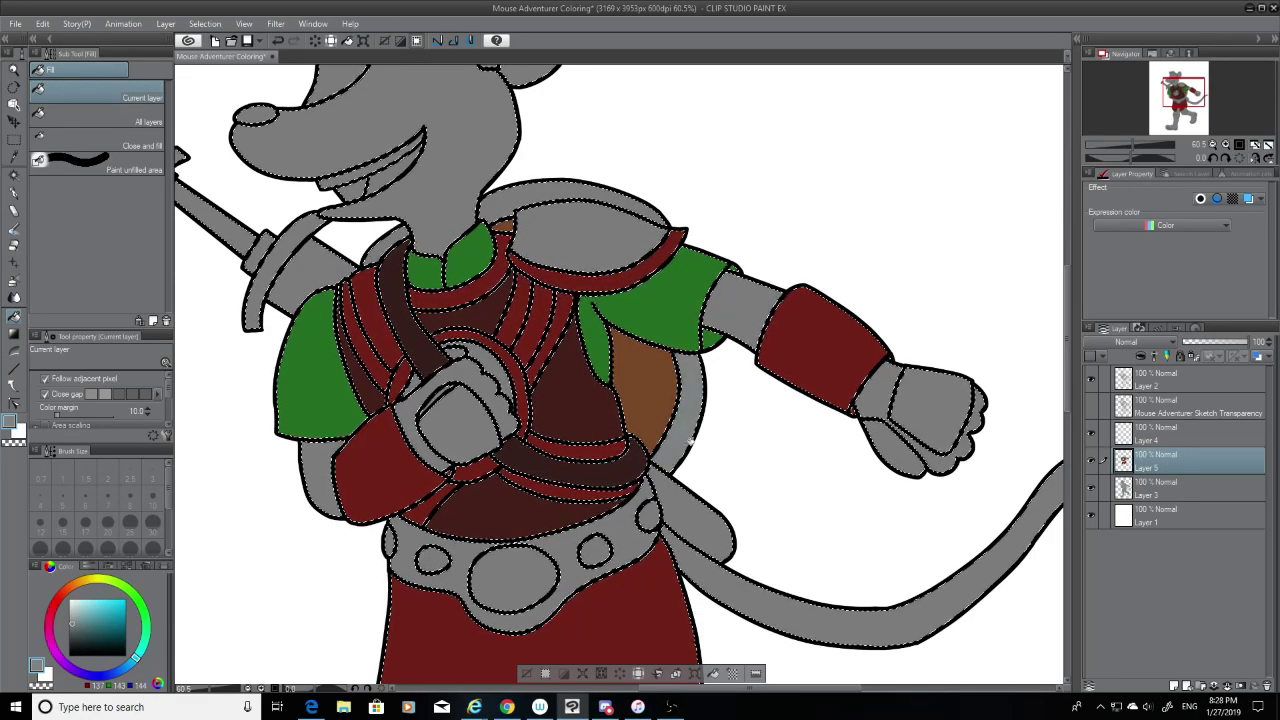
{"action": "left_click", "coordinate": [75, 598]}
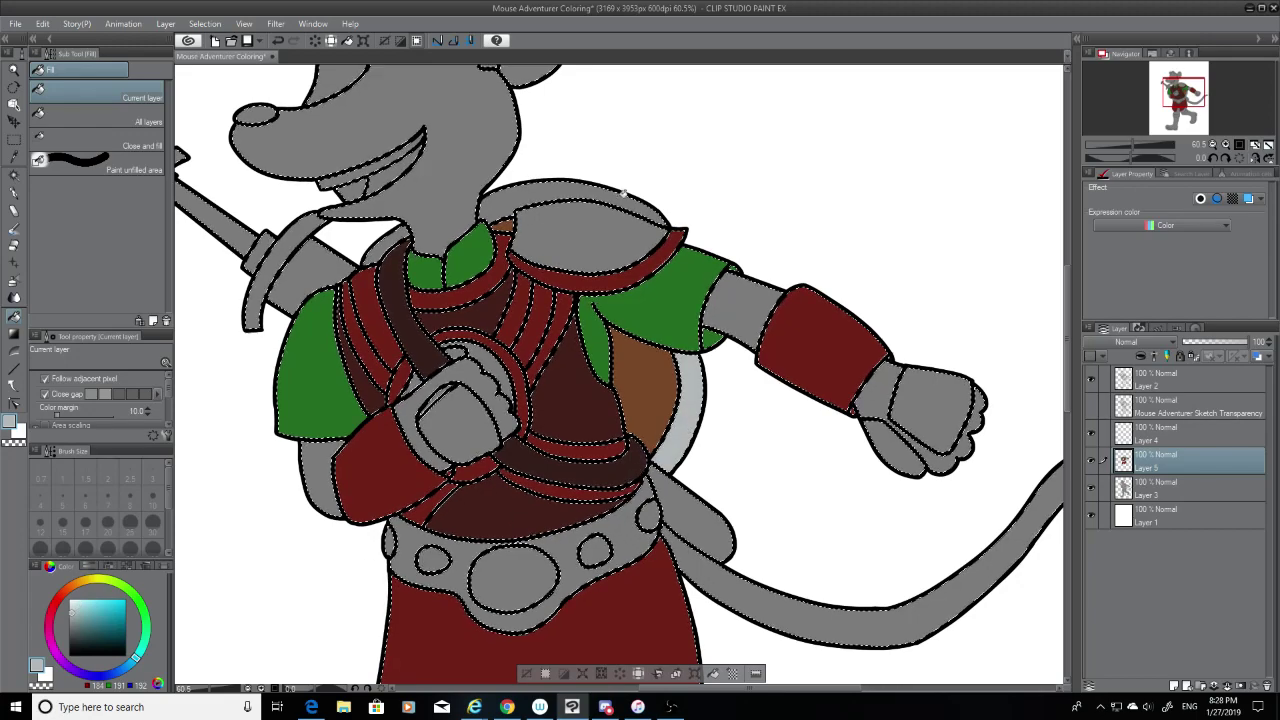
{"action": "scroll", "coordinate": [722, 518], "scroll_direction": "down", "scroll_amount": 4}
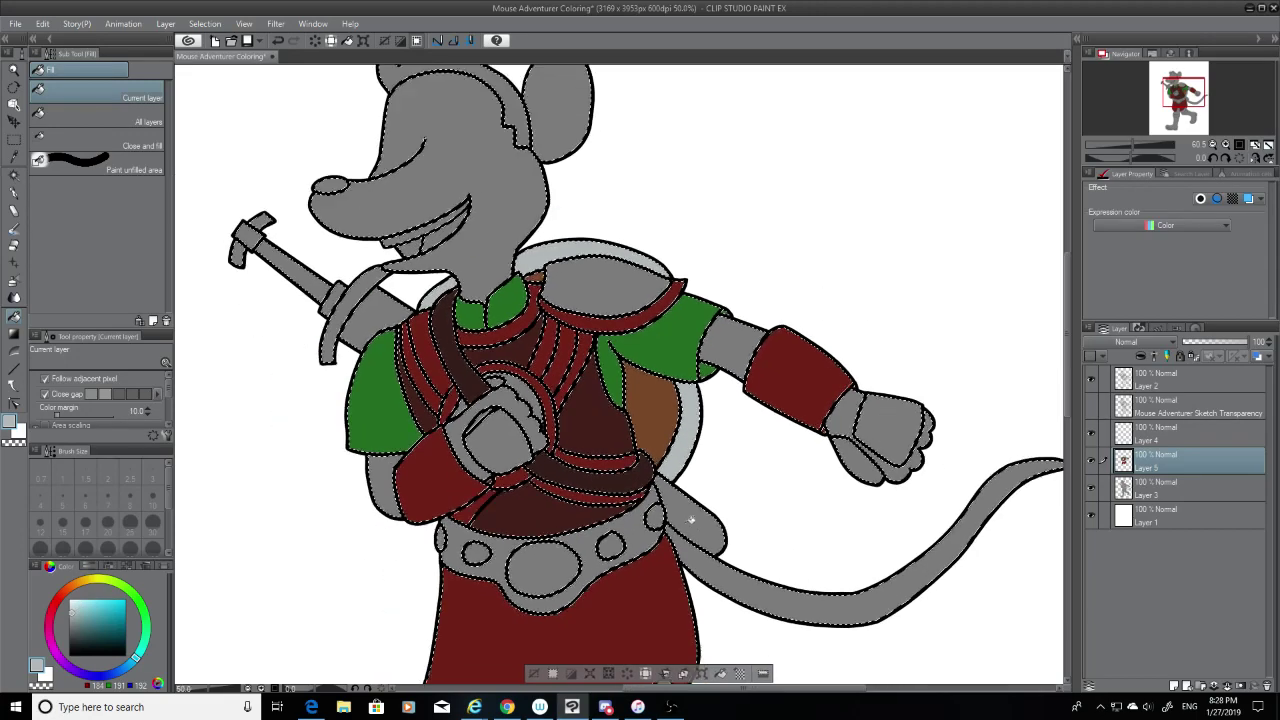
Step: Set the drawing colour to a dark warm grey and fill the sword's pommel, grip and crossguard
{"action": "scroll", "coordinate": [620, 566], "scroll_direction": "up", "scroll_amount": 3}
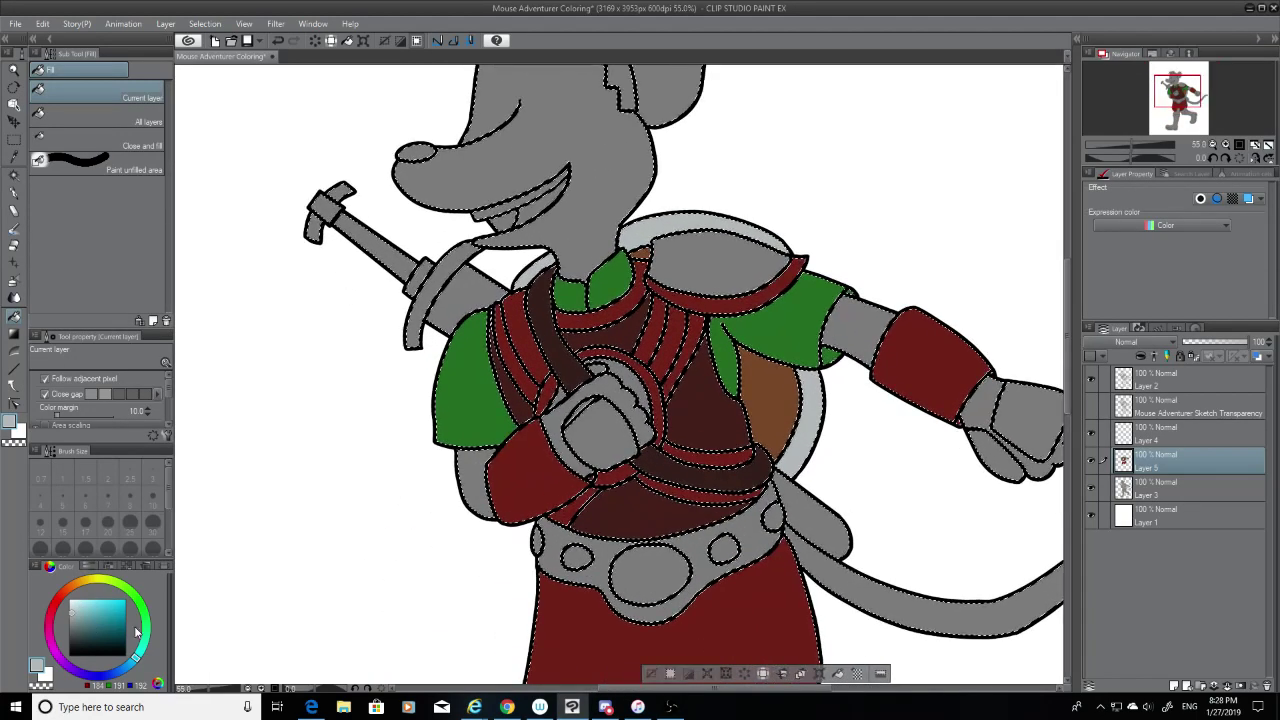
{"action": "left_click", "coordinate": [73, 630]}
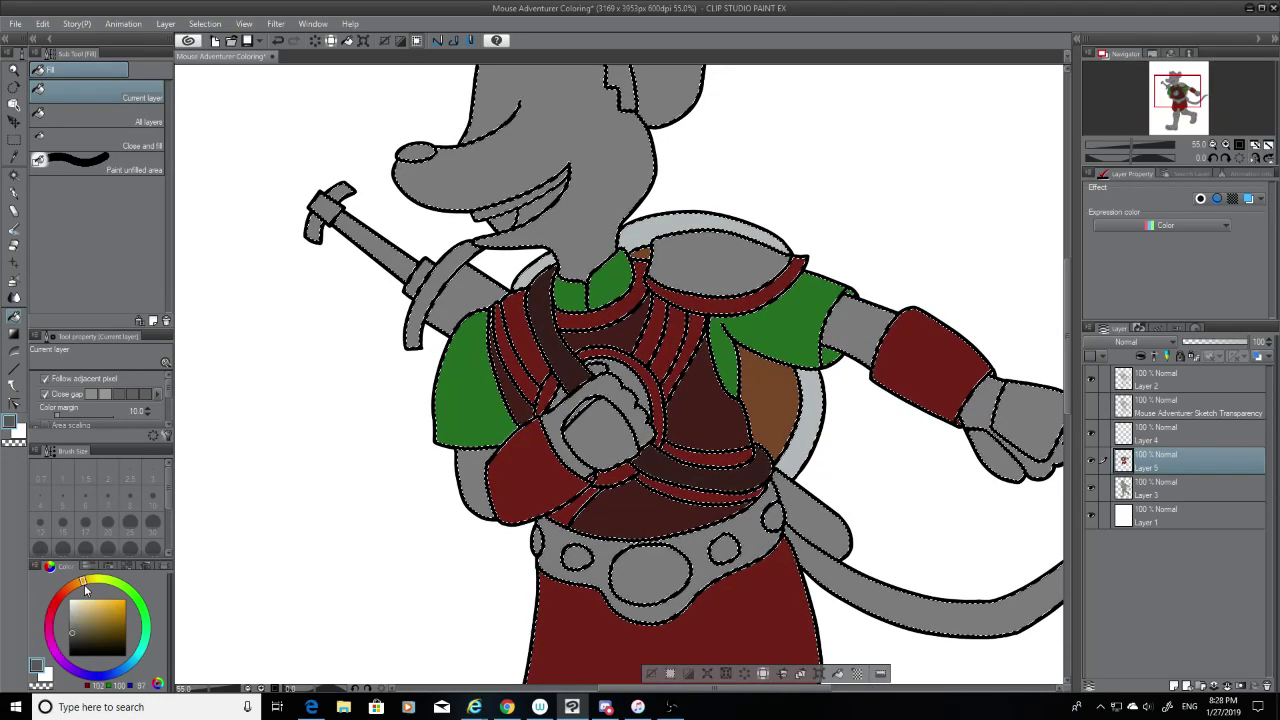
{"action": "left_click", "coordinate": [61, 595]}
{"action": "left_click", "coordinate": [432, 271]}
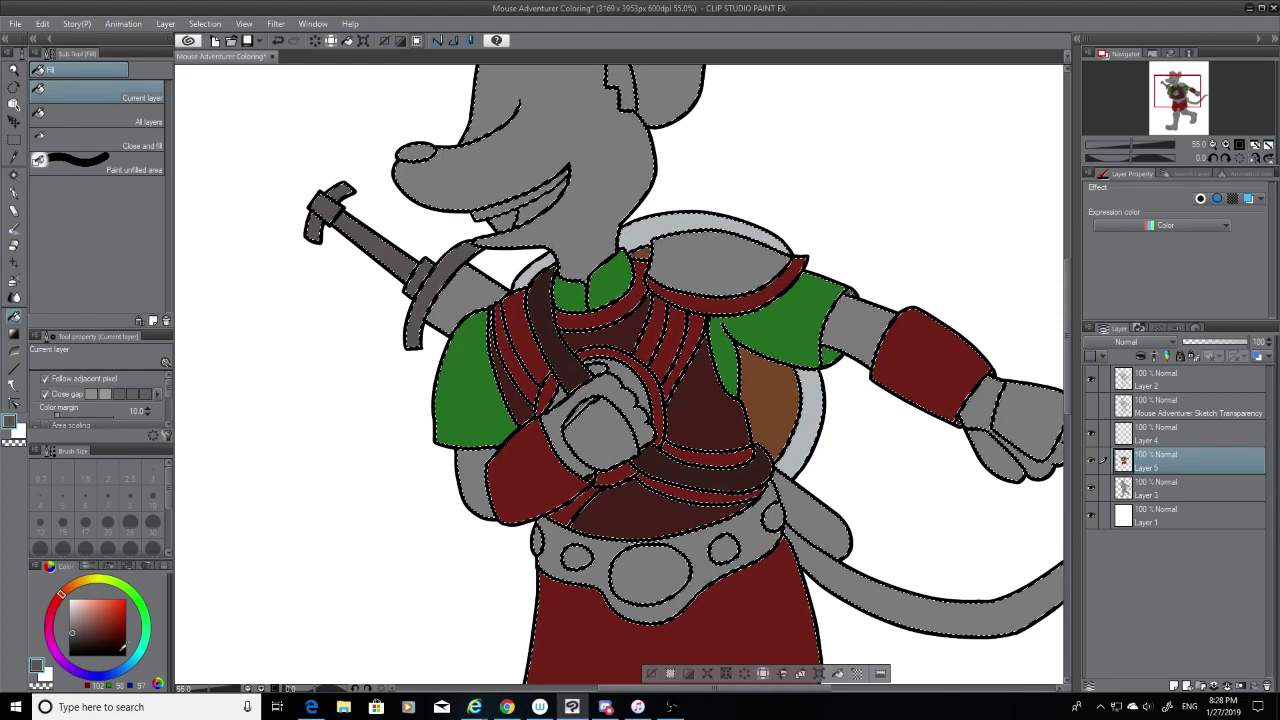
Step: Set the drawing colour to dark navy blue and fill the scabbard section between the crossguard and the shoulder
{"action": "left_click", "coordinate": [110, 677]}
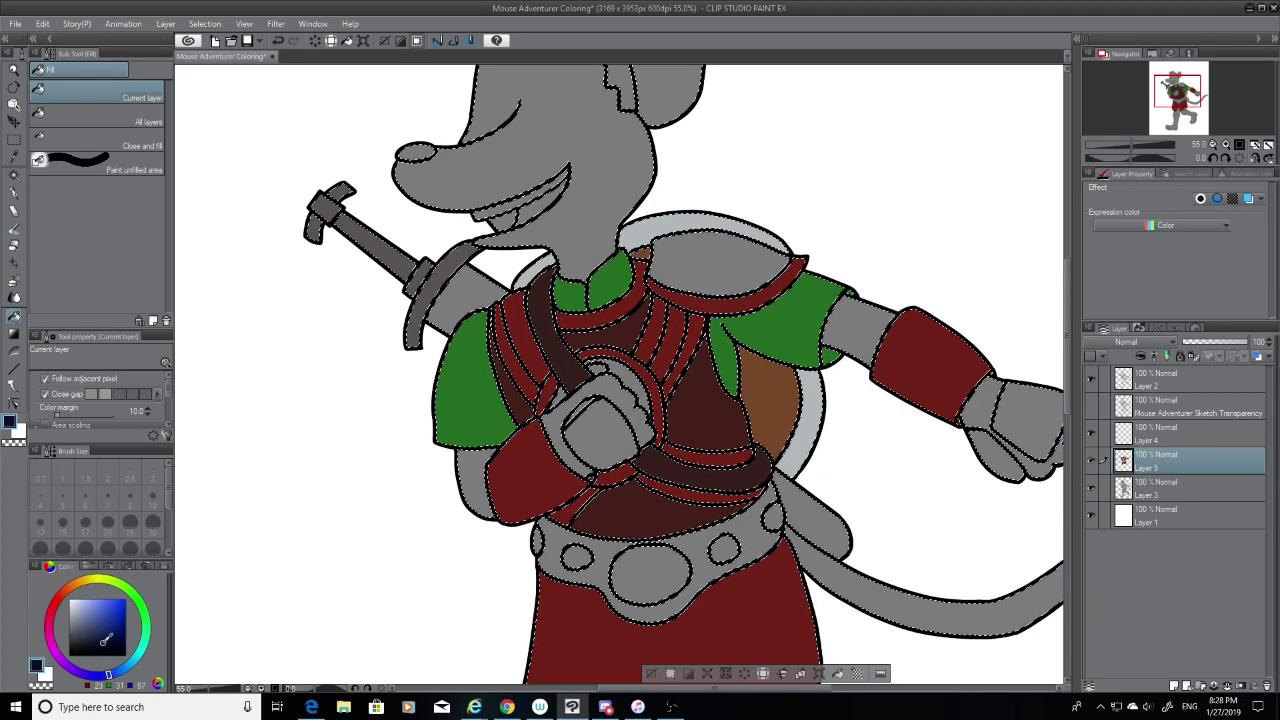
{"action": "left_click", "coordinate": [91, 640]}
{"action": "left_click", "coordinate": [475, 295]}
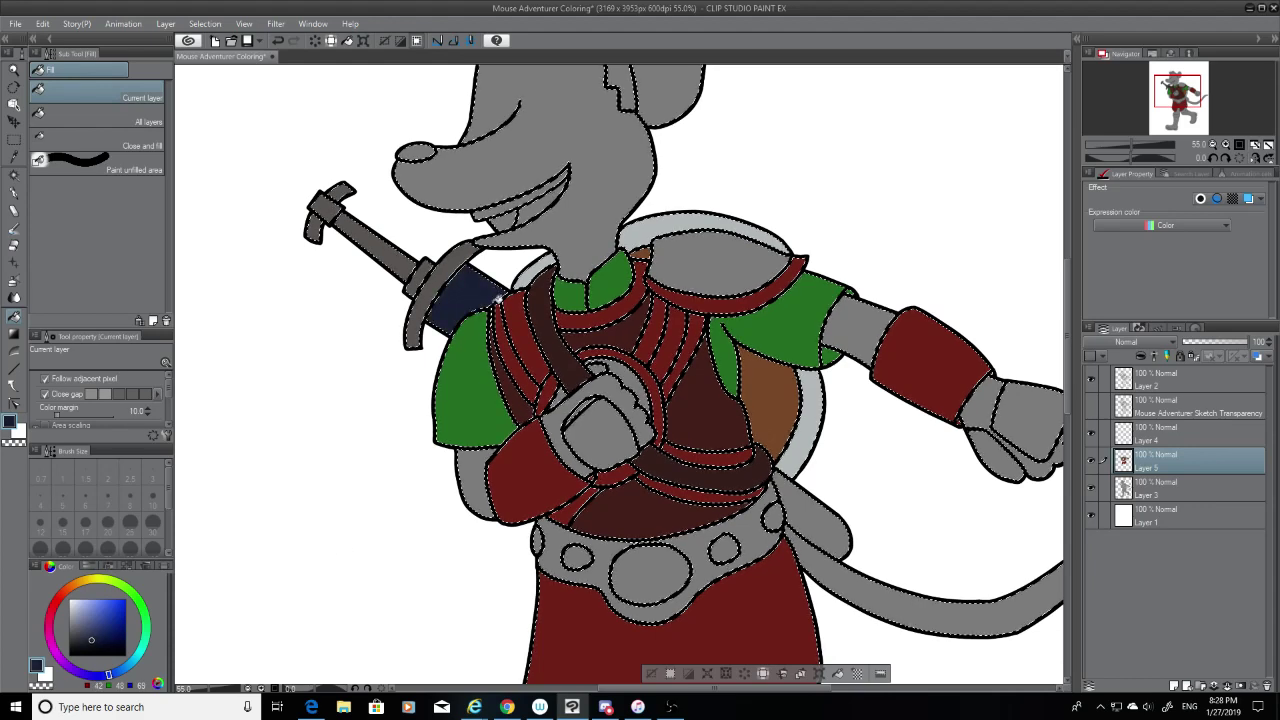
Step: Fill the lower end of the scabbard behind the hip with the same dark navy blue
{"action": "left_click", "coordinate": [830, 525]}
{"action": "scroll", "coordinate": [860, 577], "scroll_direction": "down", "scroll_amount": 2}
{"action": "scroll", "coordinate": [860, 577], "scroll_direction": "down", "scroll_amount": 2}
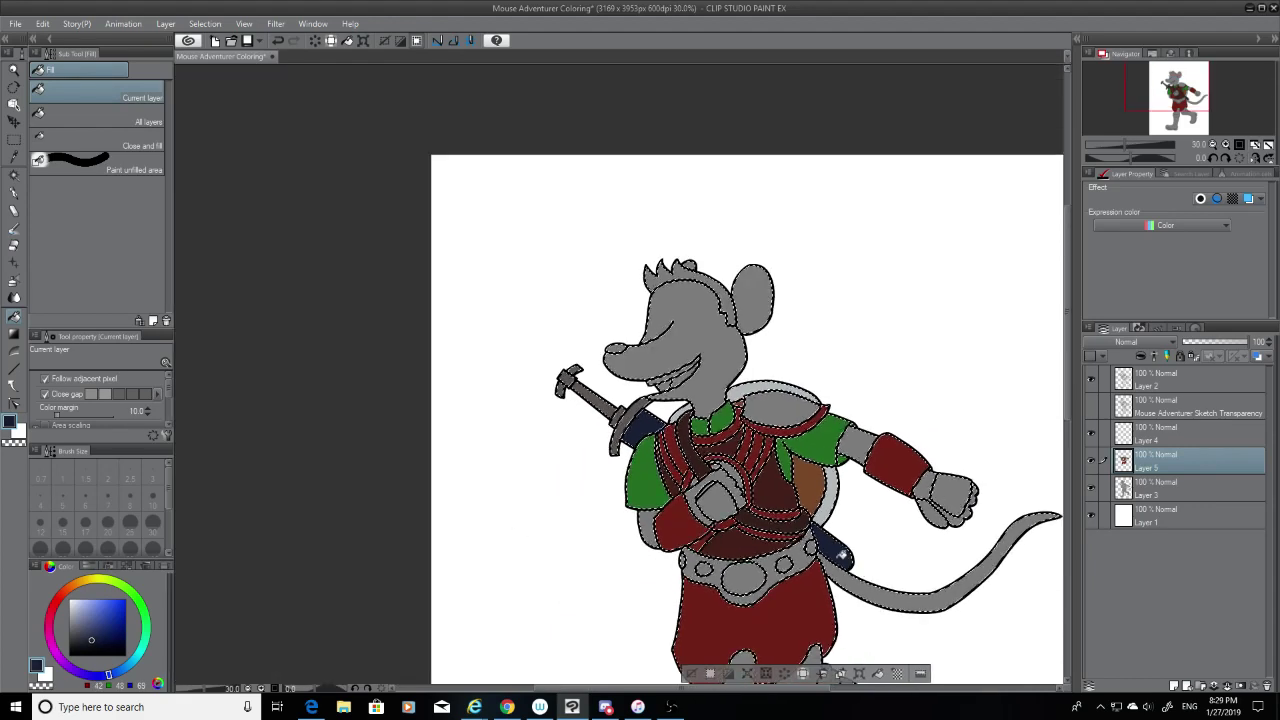
Step: Sample the light bluish grey of the shield rim and fill the round ornaments and large buckle on the belt
{"action": "scroll", "coordinate": [799, 541], "scroll_direction": "up", "scroll_amount": 2}
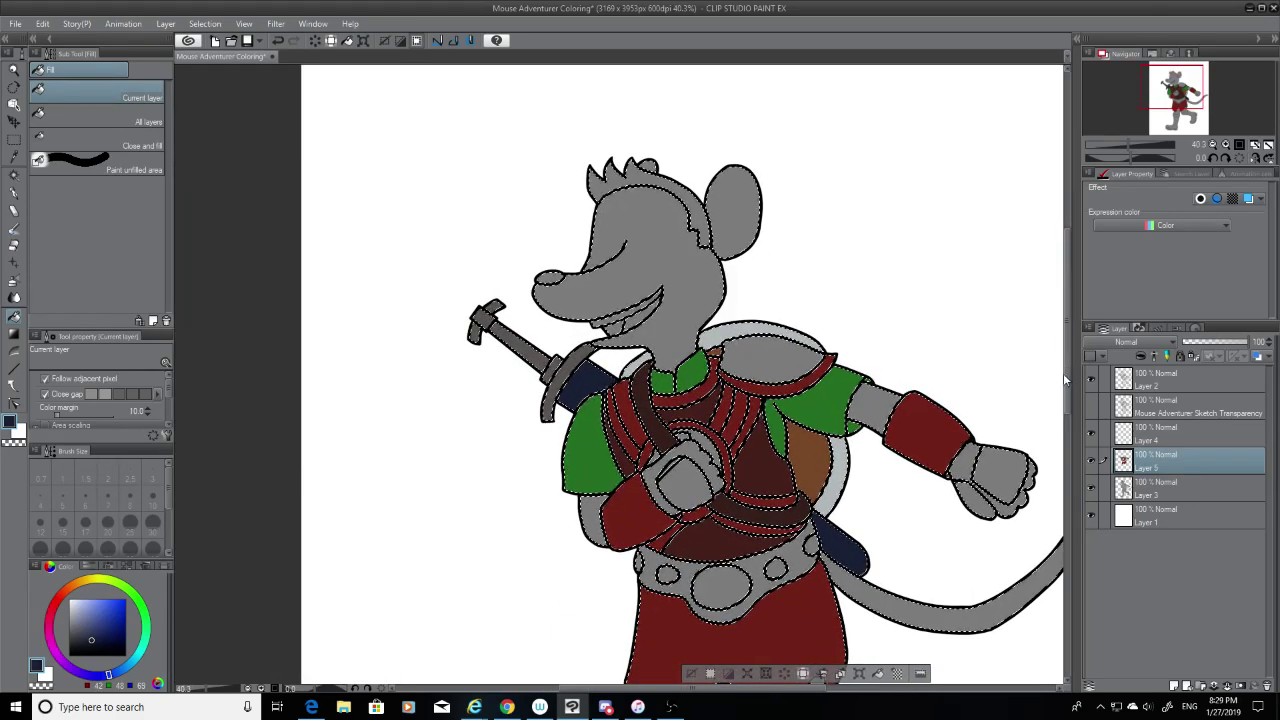
{"action": "mouse_move", "coordinate": [1064, 379]}
{"action": "left_mouse_down"}
{"action": "mouse_move", "coordinate": [1060, 442]}
{"action": "mouse_move", "coordinate": [1046, 377]}
{"action": "left_mouse_up"}
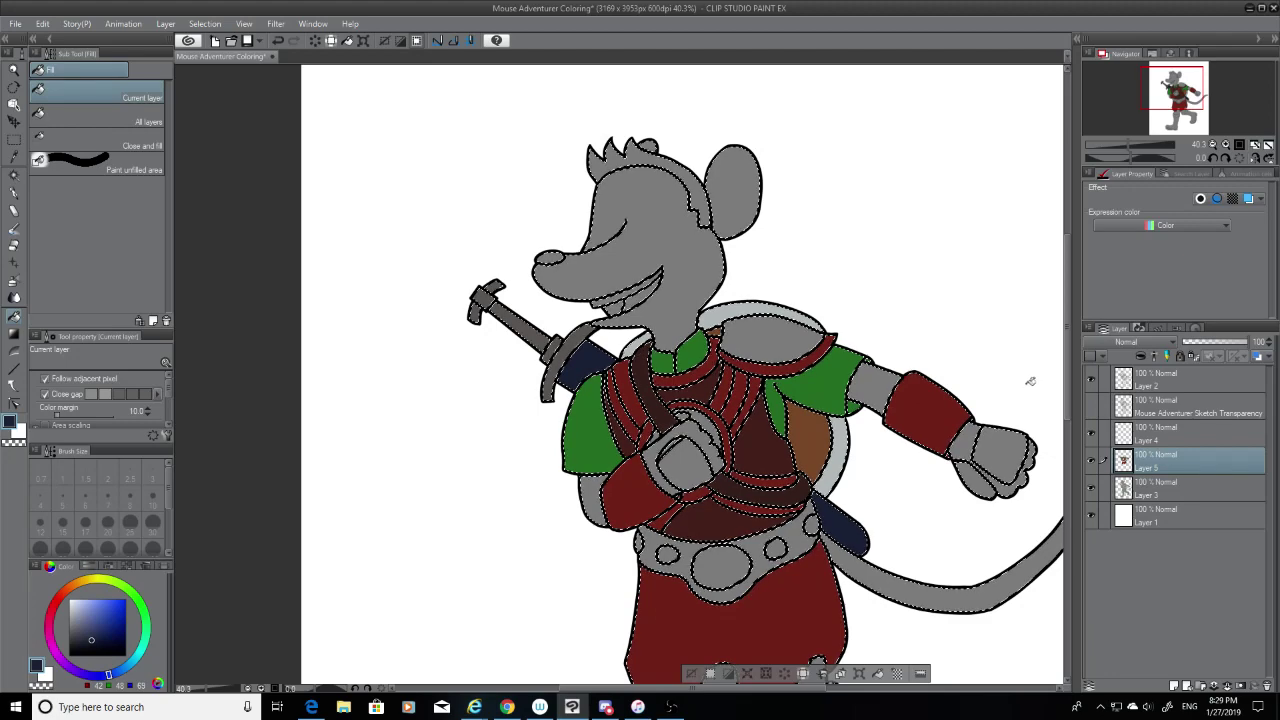
{"action": "scroll", "coordinate": [659, 568], "scroll_direction": "down", "scroll_amount": 2}
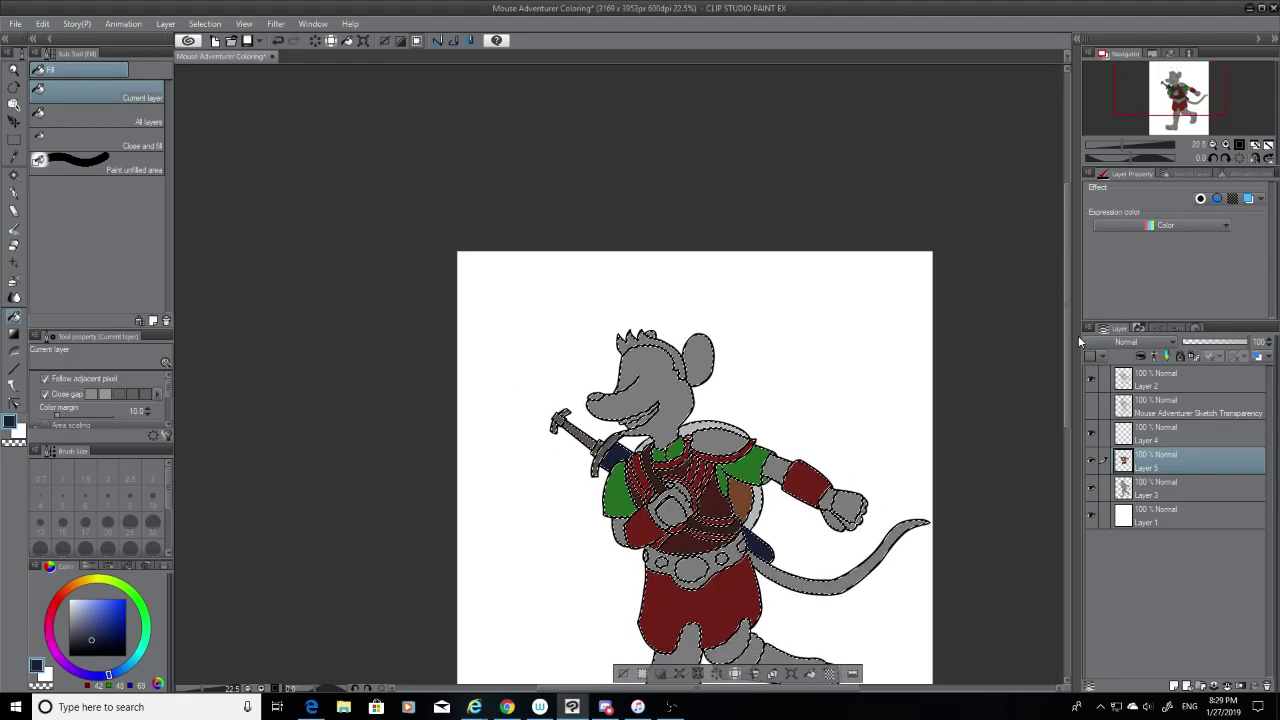
{"action": "left_click_drag", "start_coordinate": [1063, 354], "coordinate": [1060, 408]}
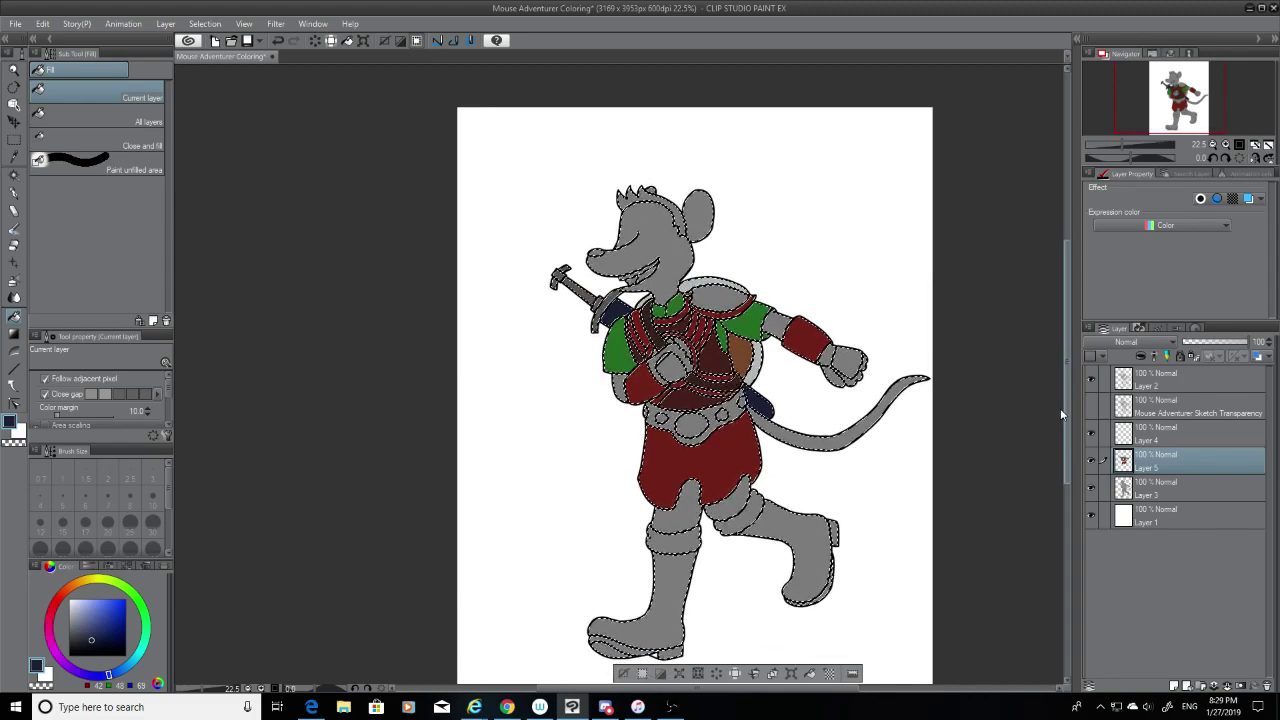
{"action": "scroll", "coordinate": [704, 388], "scroll_direction": "up", "scroll_amount": 5}
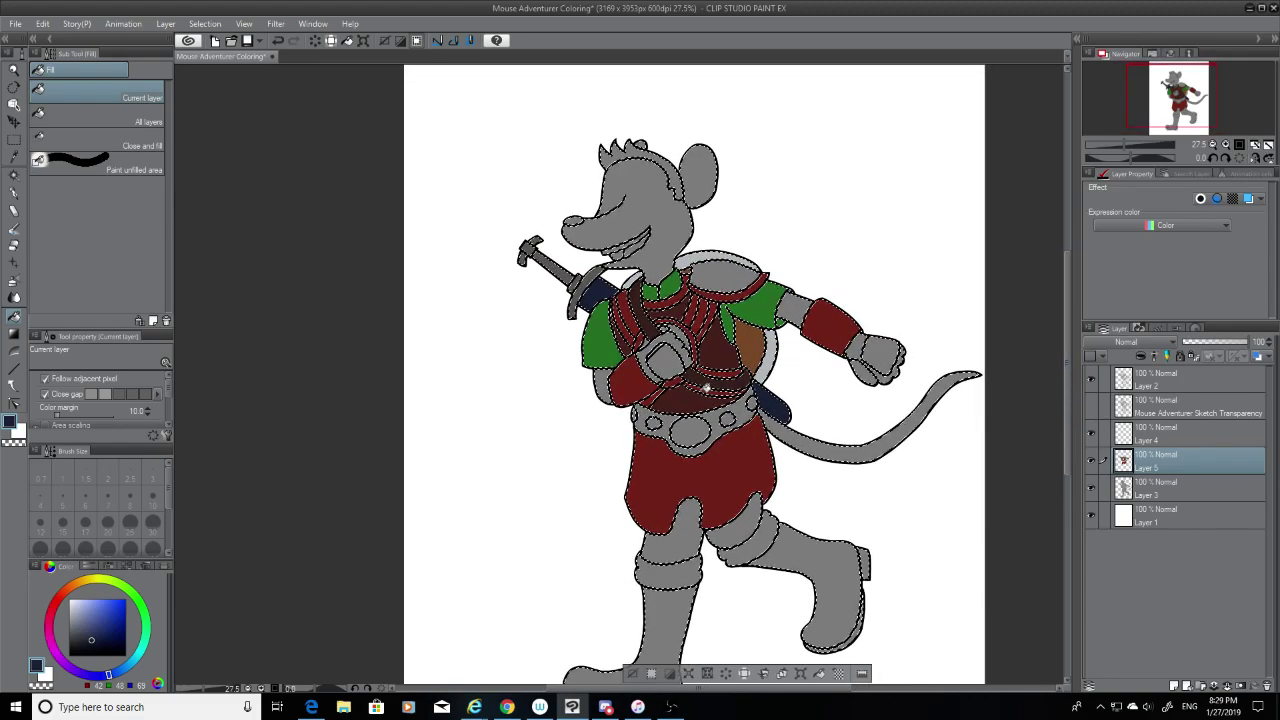
{"action": "scroll", "coordinate": [710, 387], "scroll_direction": "down", "scroll_amount": 5}
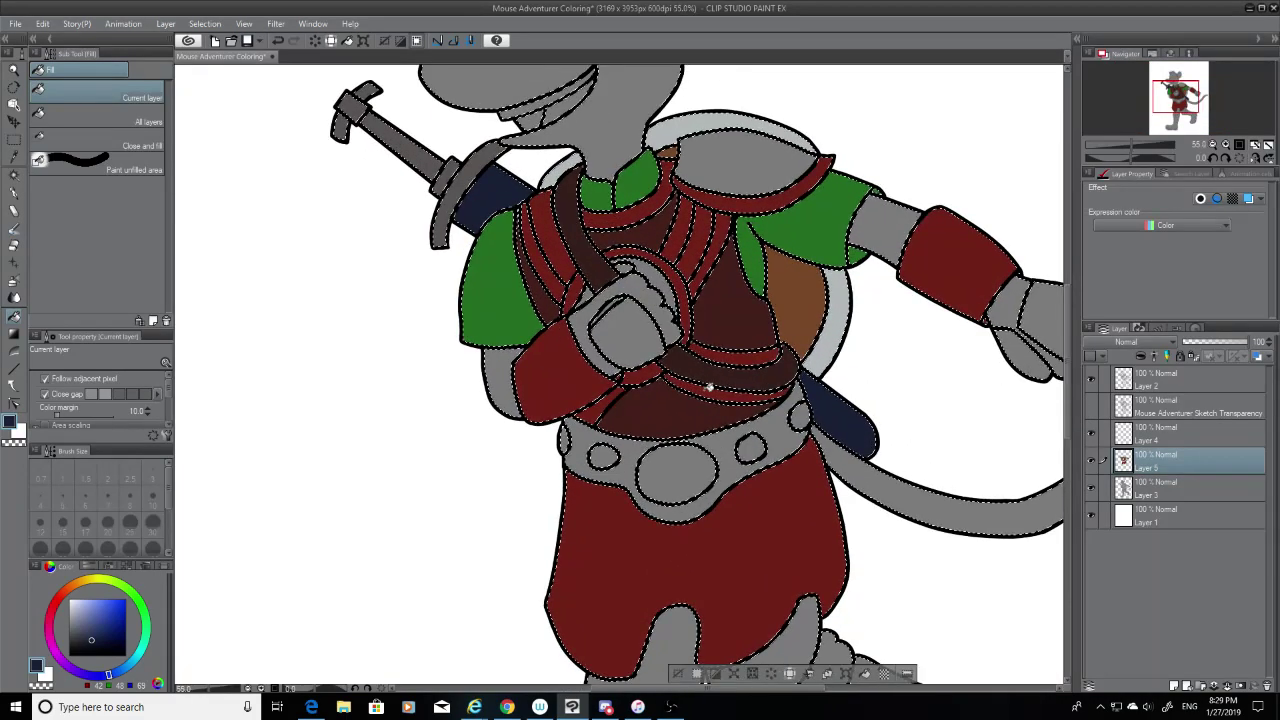
{"action": "left_click", "coordinate": [53, 612]}
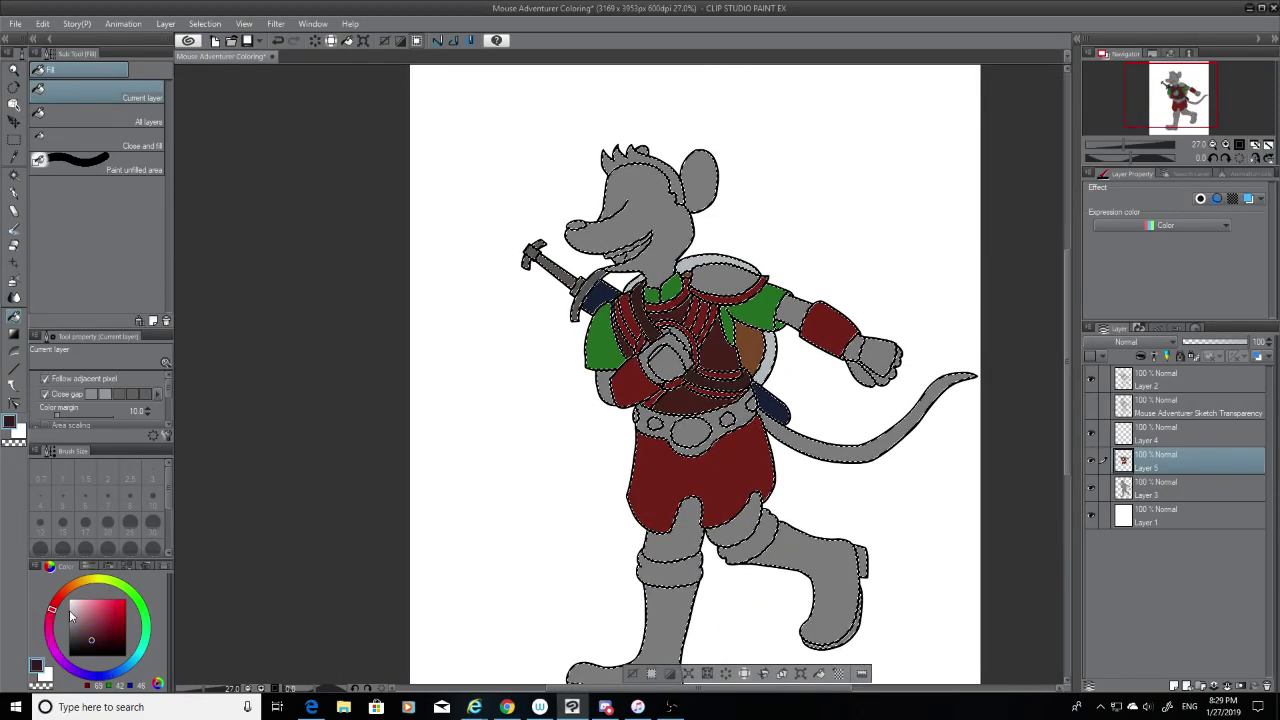
{"action": "left_click", "coordinate": [14, 158]}
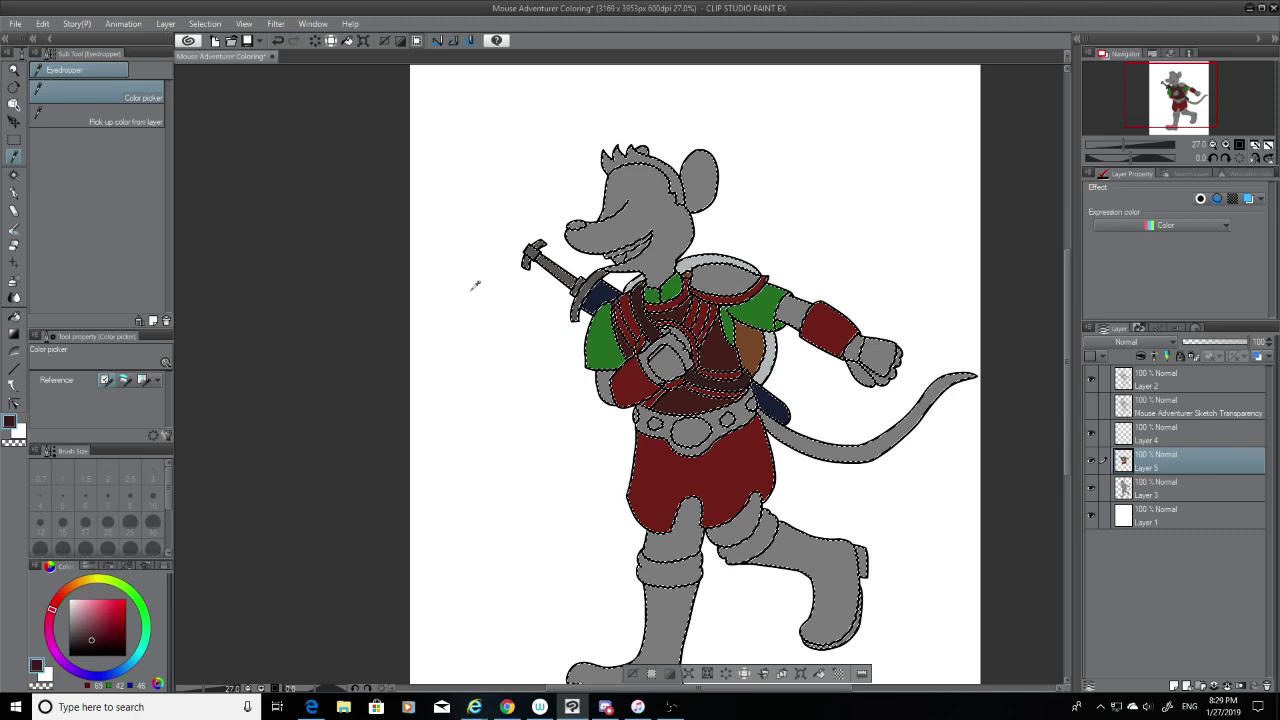
{"action": "left_click", "coordinate": [768, 366]}
{"action": "left_click", "coordinate": [14, 316]}
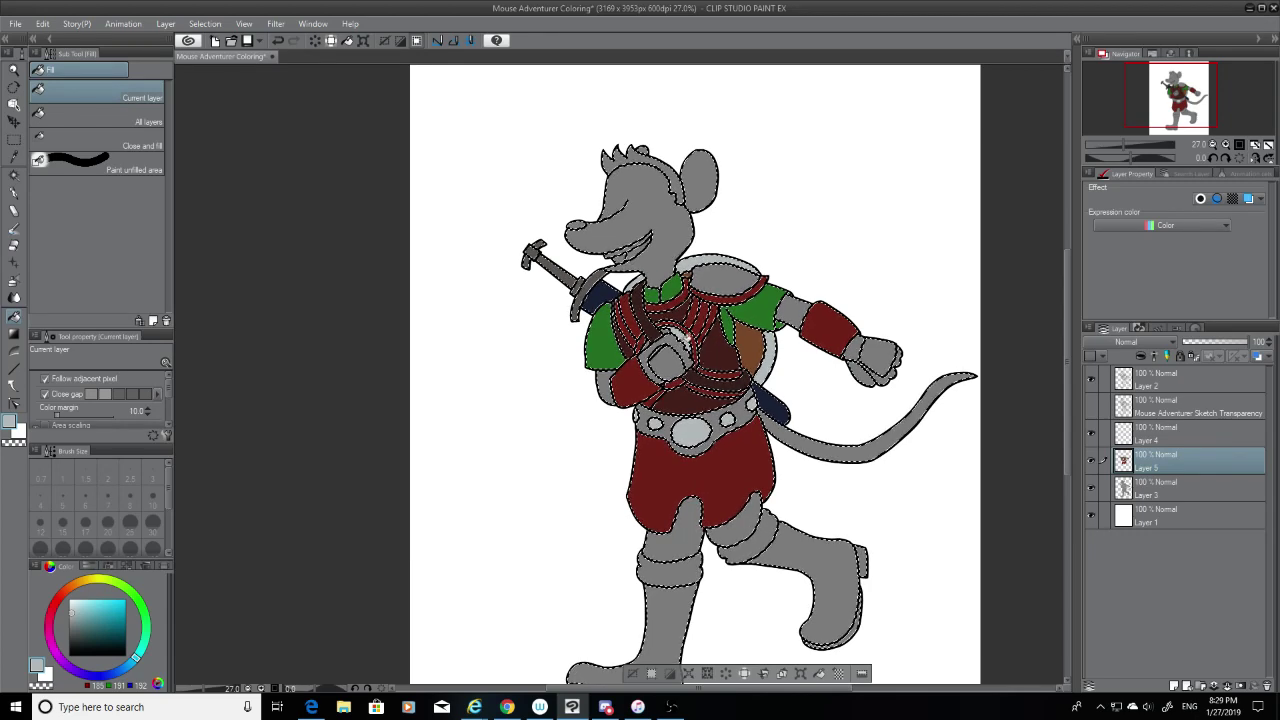
Step: Fill the plates on the backs of both hands and the shoulder armour with the light bluish grey
{"action": "scroll", "coordinate": [804, 363], "scroll_direction": "up", "scroll_amount": 4}
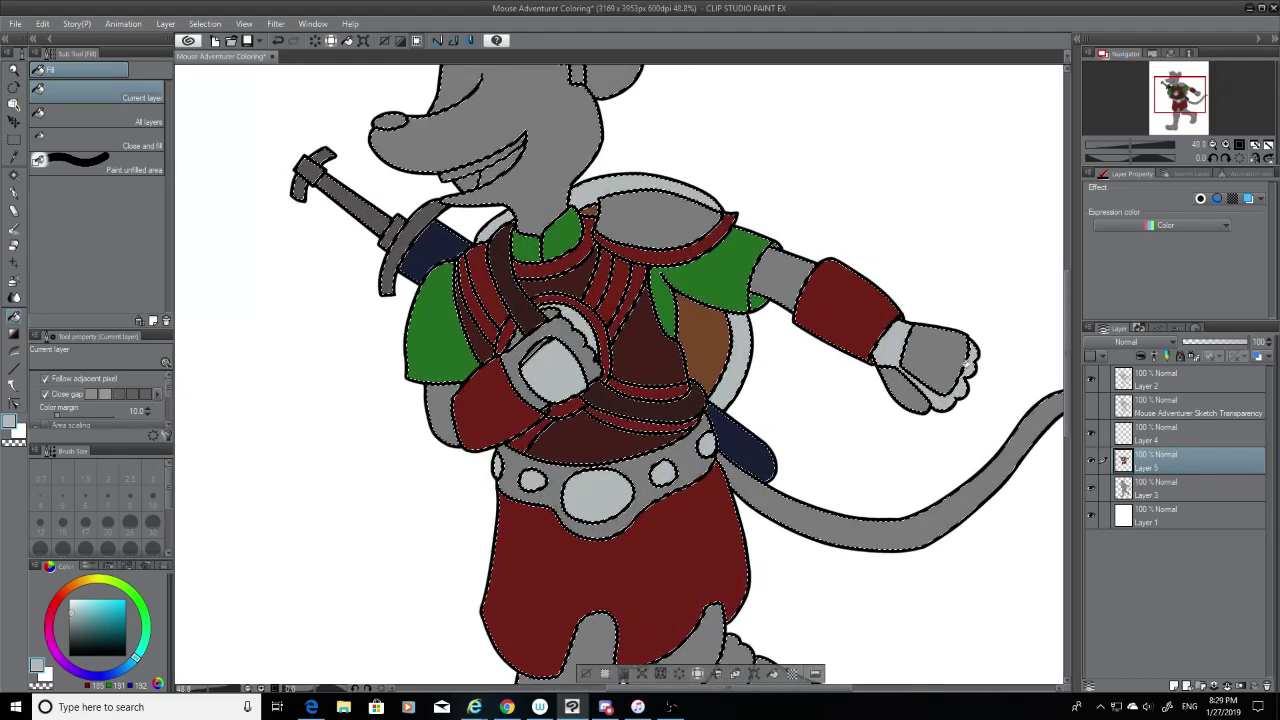
{"action": "left_click", "coordinate": [922, 345]}
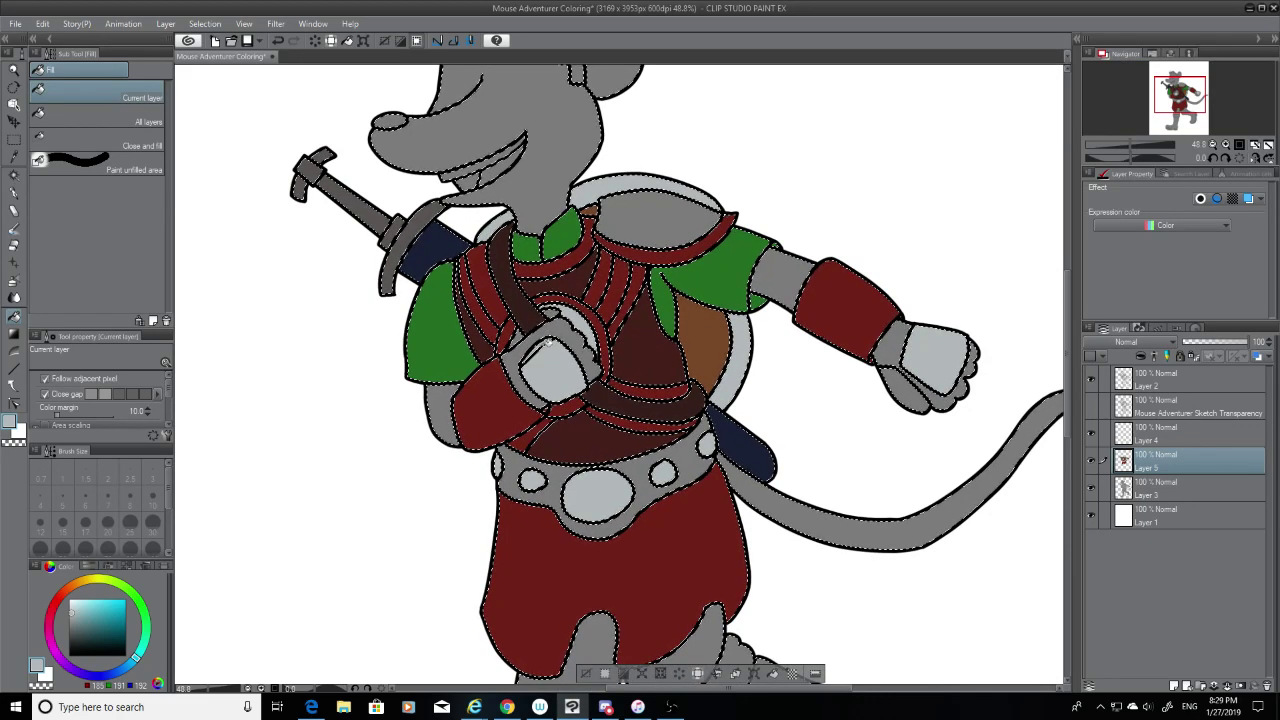
{"action": "left_click", "coordinate": [619, 400]}
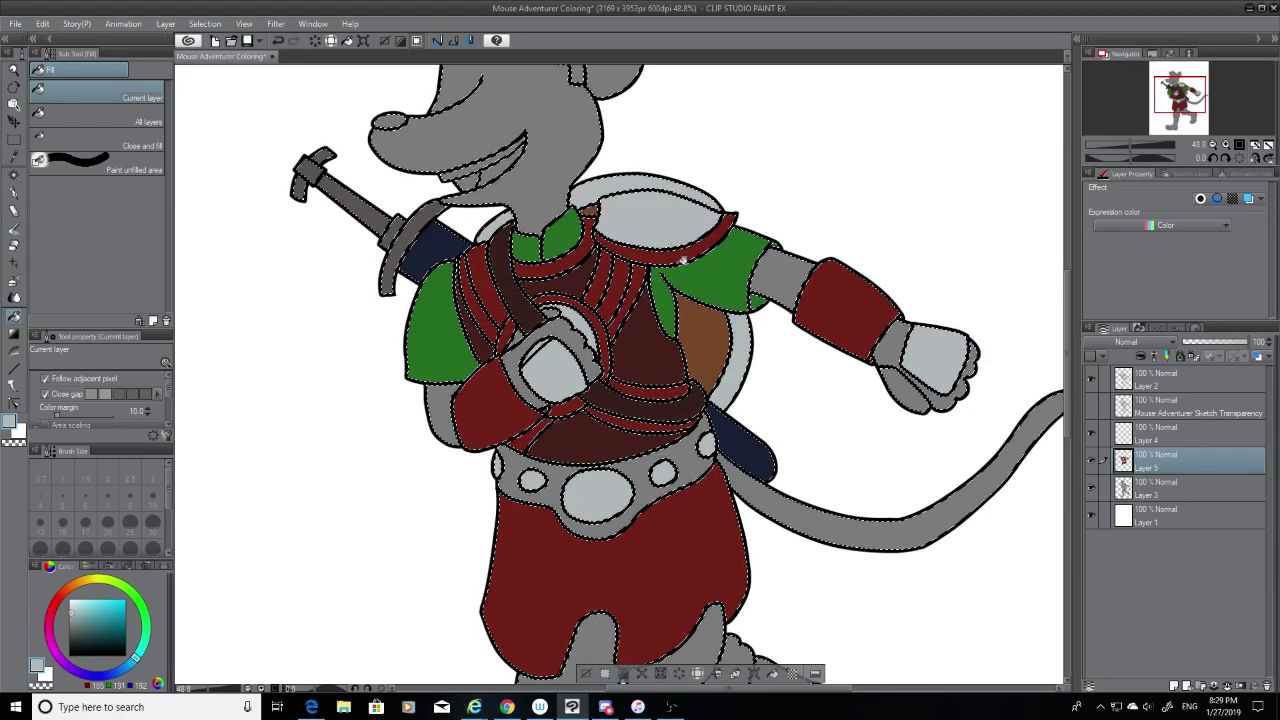
Step: Set the drawing colour to a darker bluish grey and recolour the visible sections of the shield rim
{"action": "left_click", "coordinate": [632, 386]}
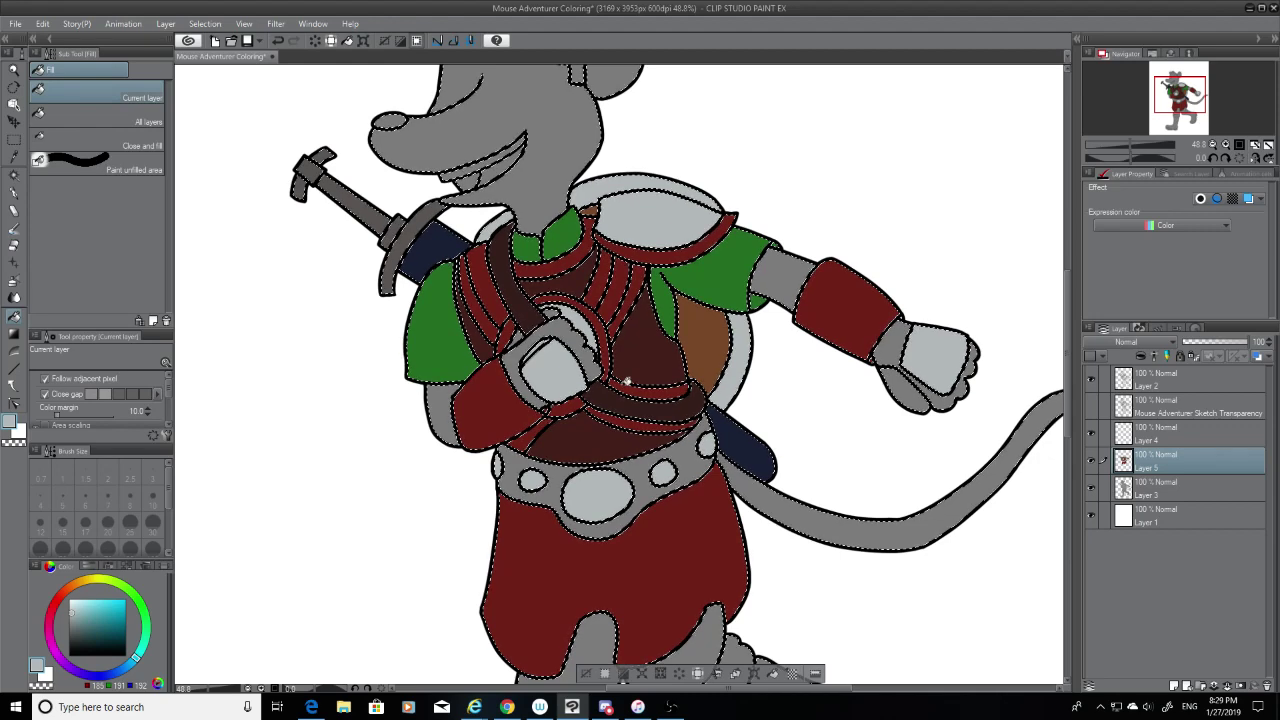
{"action": "left_click", "coordinate": [72, 628]}
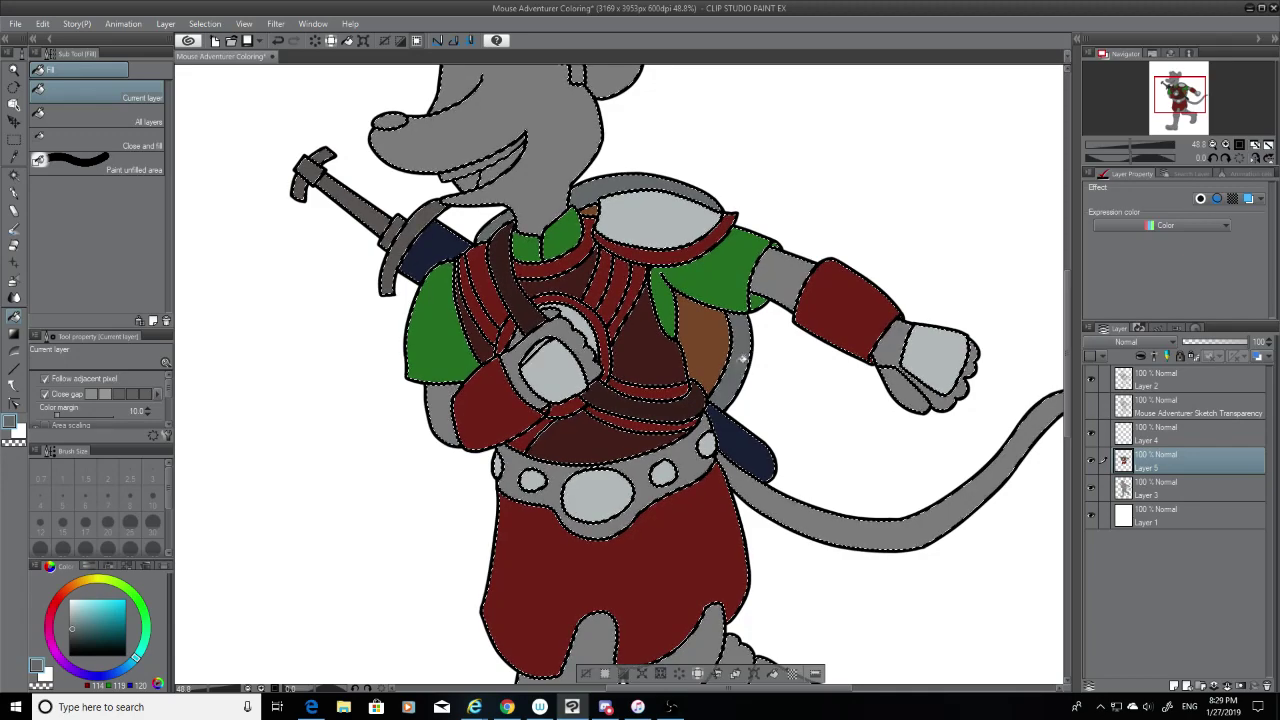
{"action": "scroll", "coordinate": [742, 357], "scroll_direction": "up", "scroll_amount": 2}
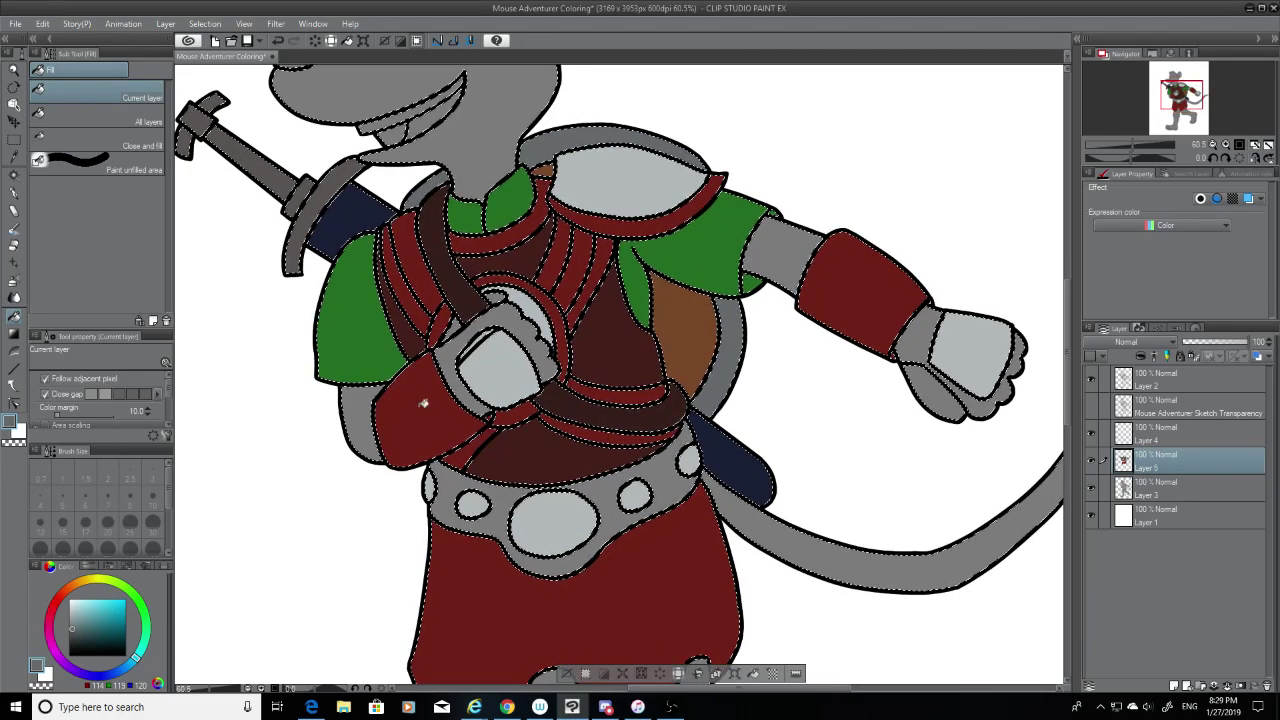
Step: Sample the green of the sleeve and fill the glove areas around the plates on both hands
{"action": "left_click", "coordinate": [20, 194]}
{"action": "key", "text": "i"}
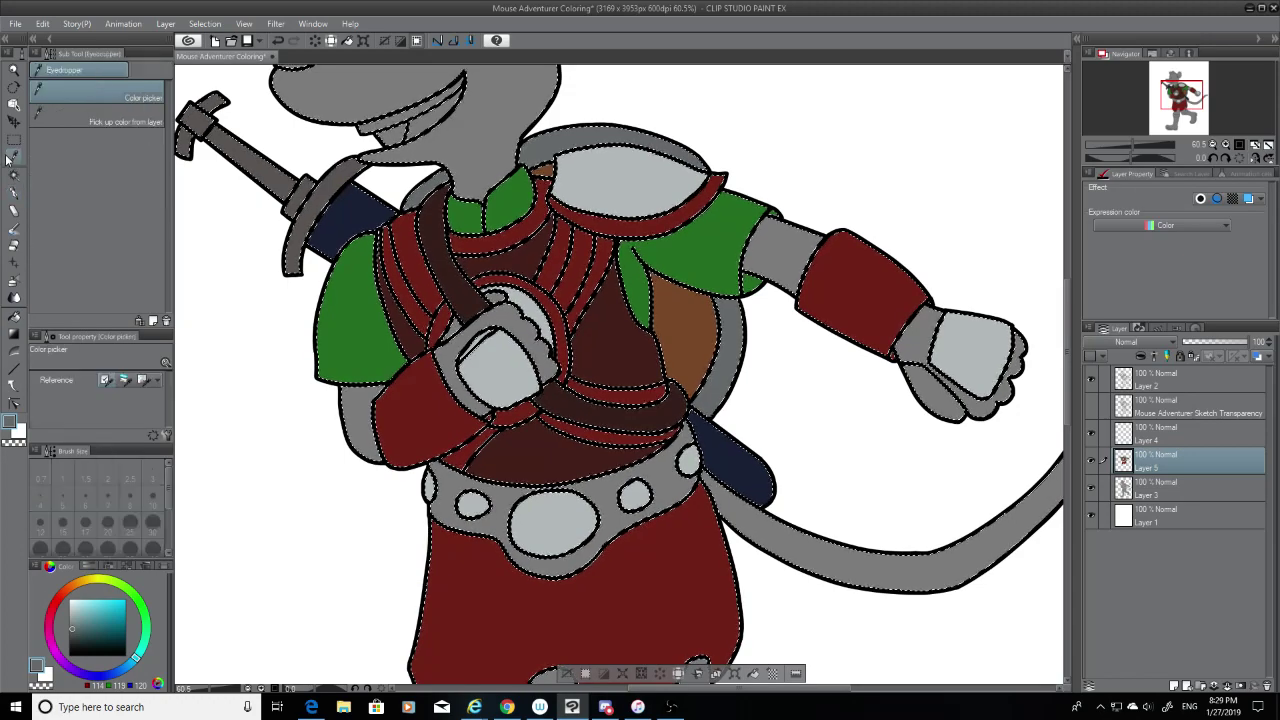
{"action": "left_click", "coordinate": [345, 327]}
{"action": "key", "text": "g"}
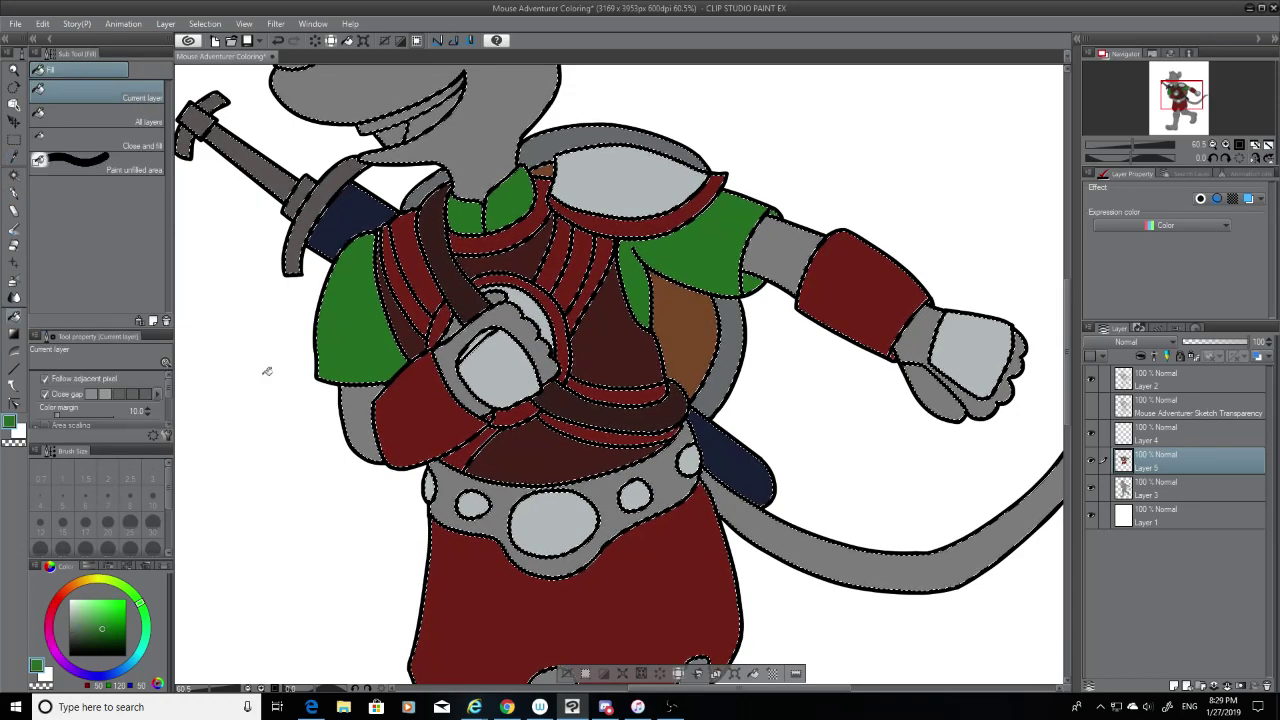
{"action": "left_click", "coordinate": [920, 342]}
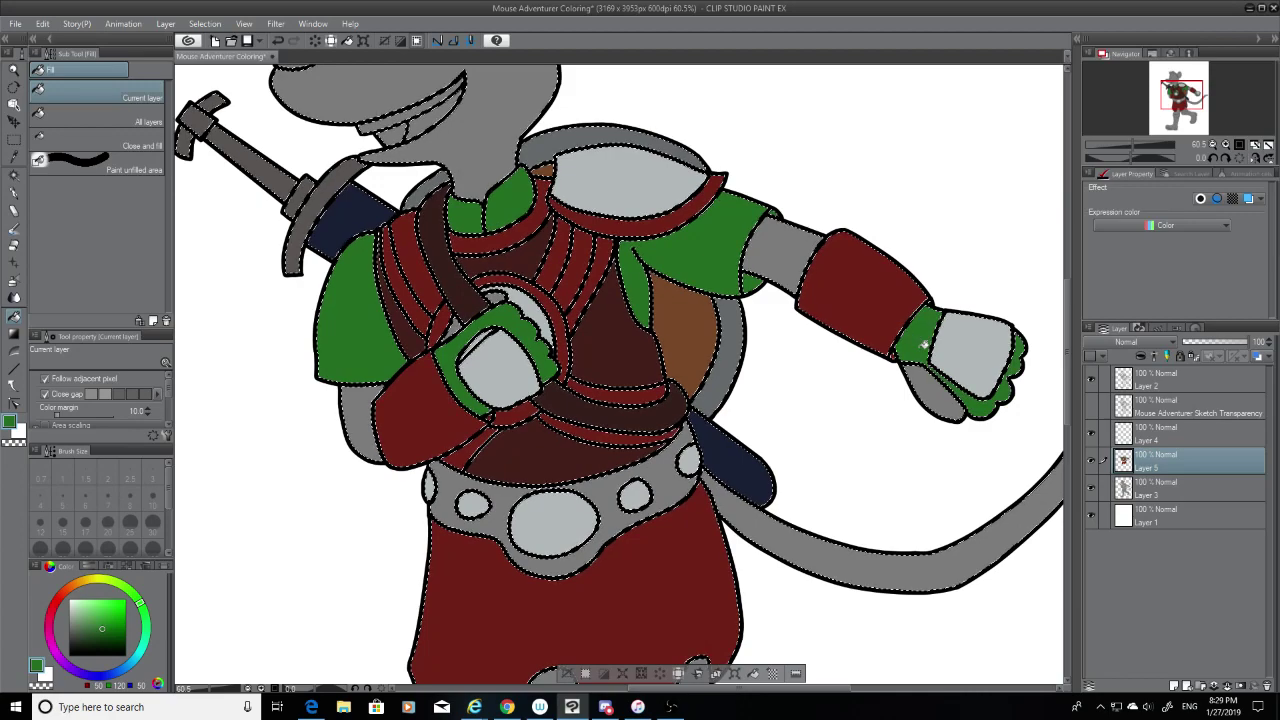
{"action": "left_click", "coordinate": [360, 425]}
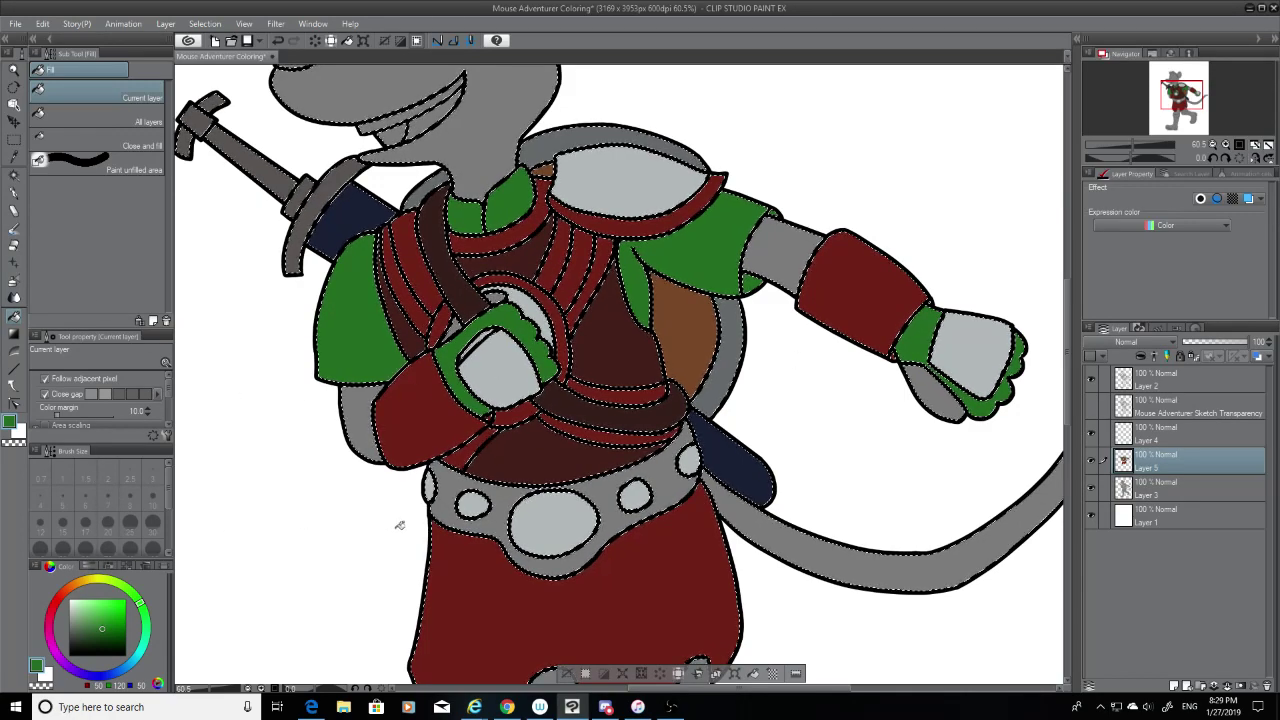
Step: Set the drawing colour to pale gold (219, 205, 141) and fill the belt around its ornaments
{"action": "left_click", "coordinate": [89, 580]}
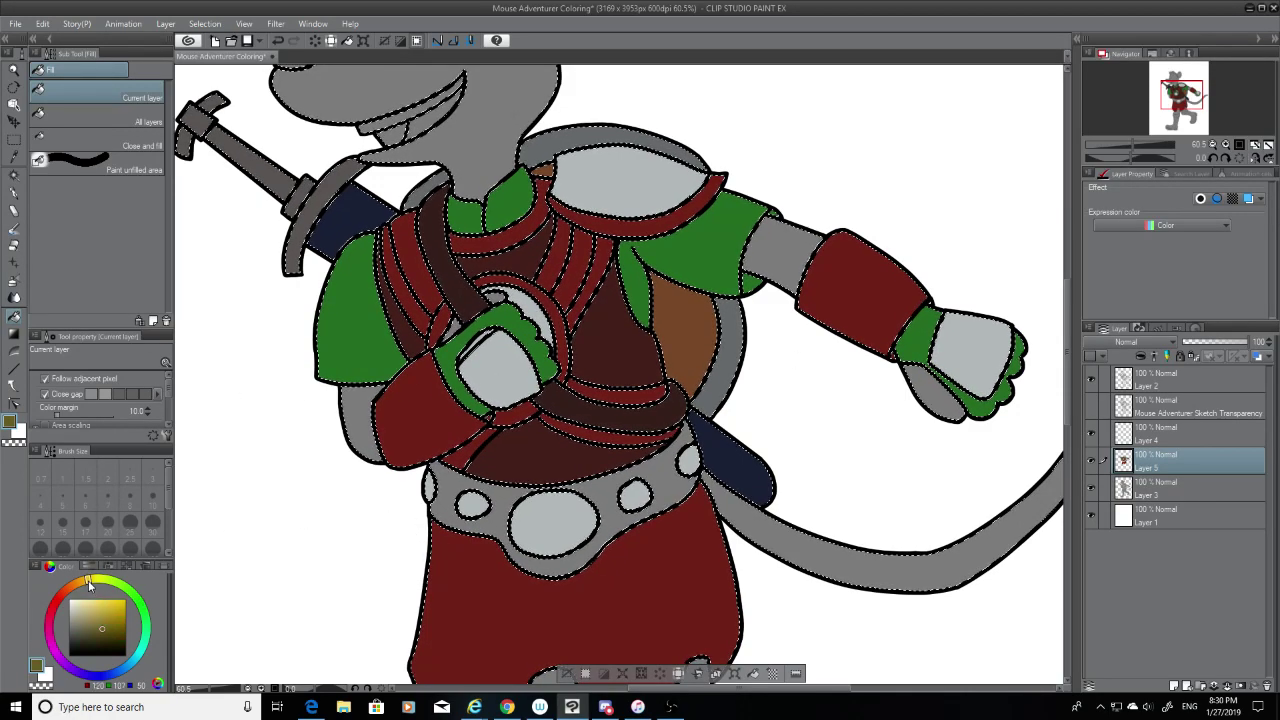
{"action": "left_click", "coordinate": [93, 603]}
{"action": "left_click", "coordinate": [618, 538]}
{"action": "scroll", "coordinate": [618, 538], "scroll_direction": "down", "scroll_amount": 5}
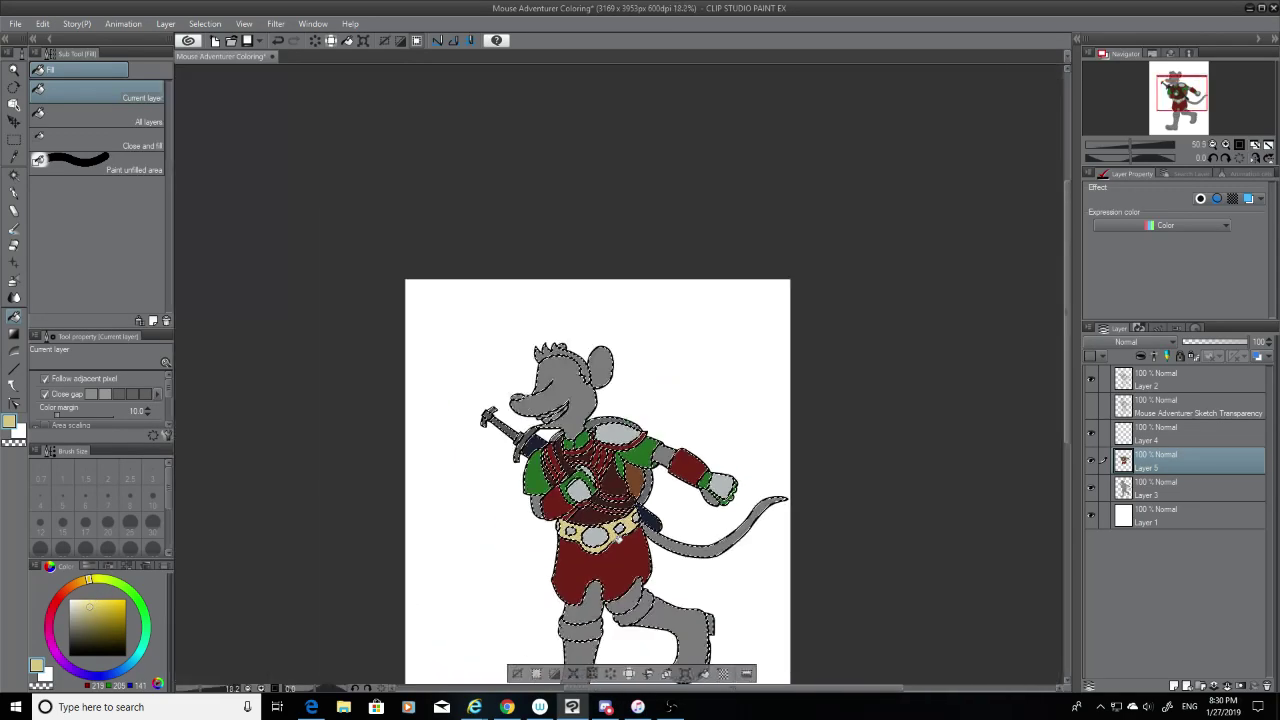
Step: Set the drawing colour to a deep golden yellow (216, 170, 37) and fill the mouse's hair
{"action": "scroll", "coordinate": [599, 575], "scroll_direction": "up", "scroll_amount": 2}
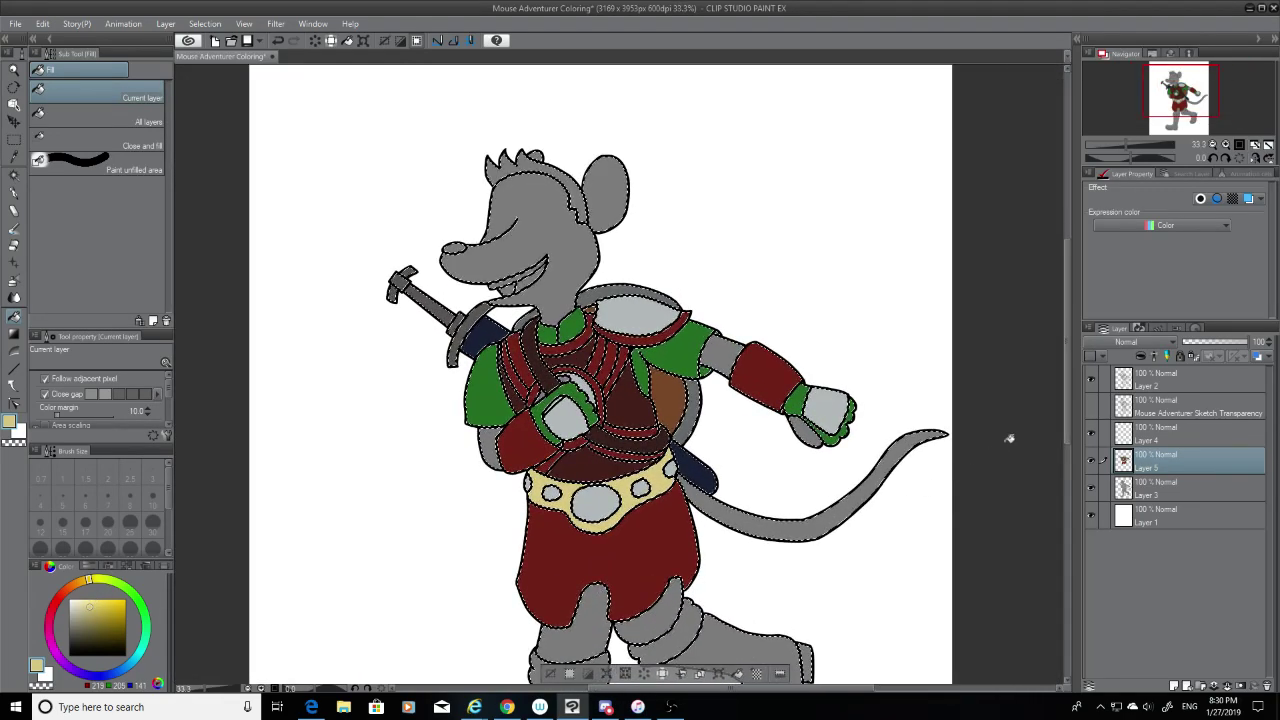
{"action": "left_click_drag", "start_coordinate": [1066, 406], "coordinate": [1066, 444]}
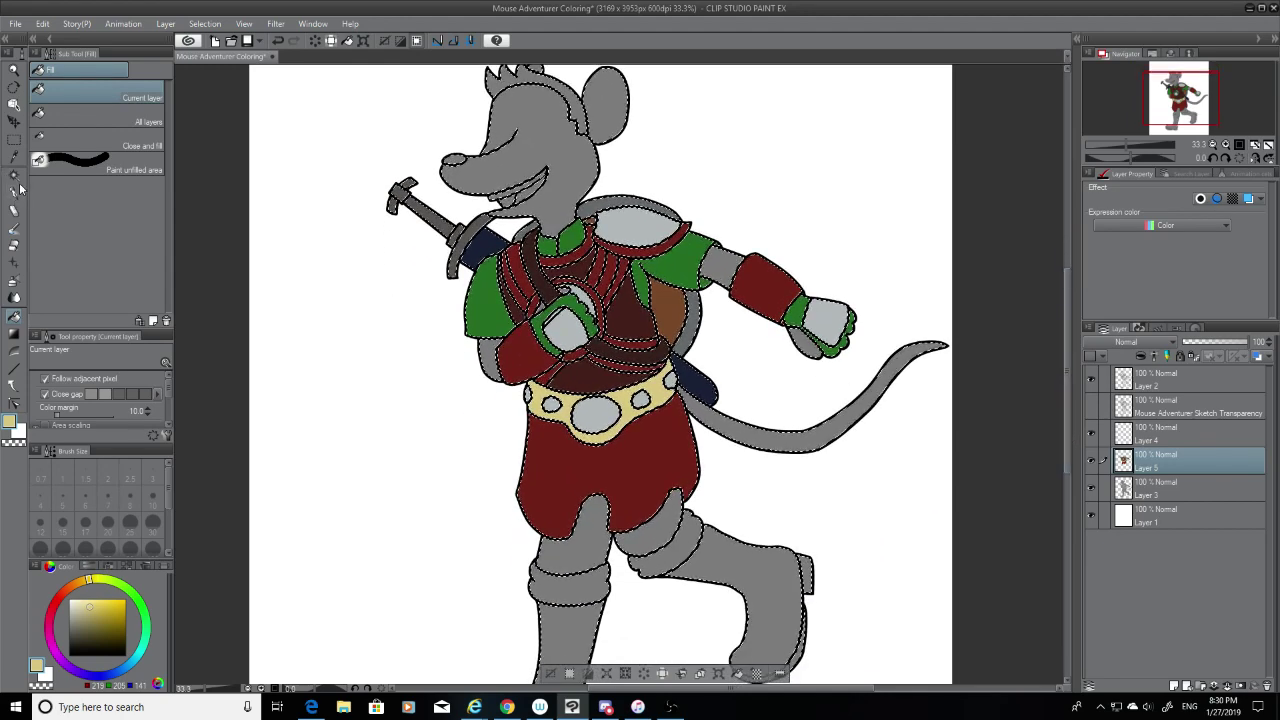
{"action": "left_click", "coordinate": [14, 160]}
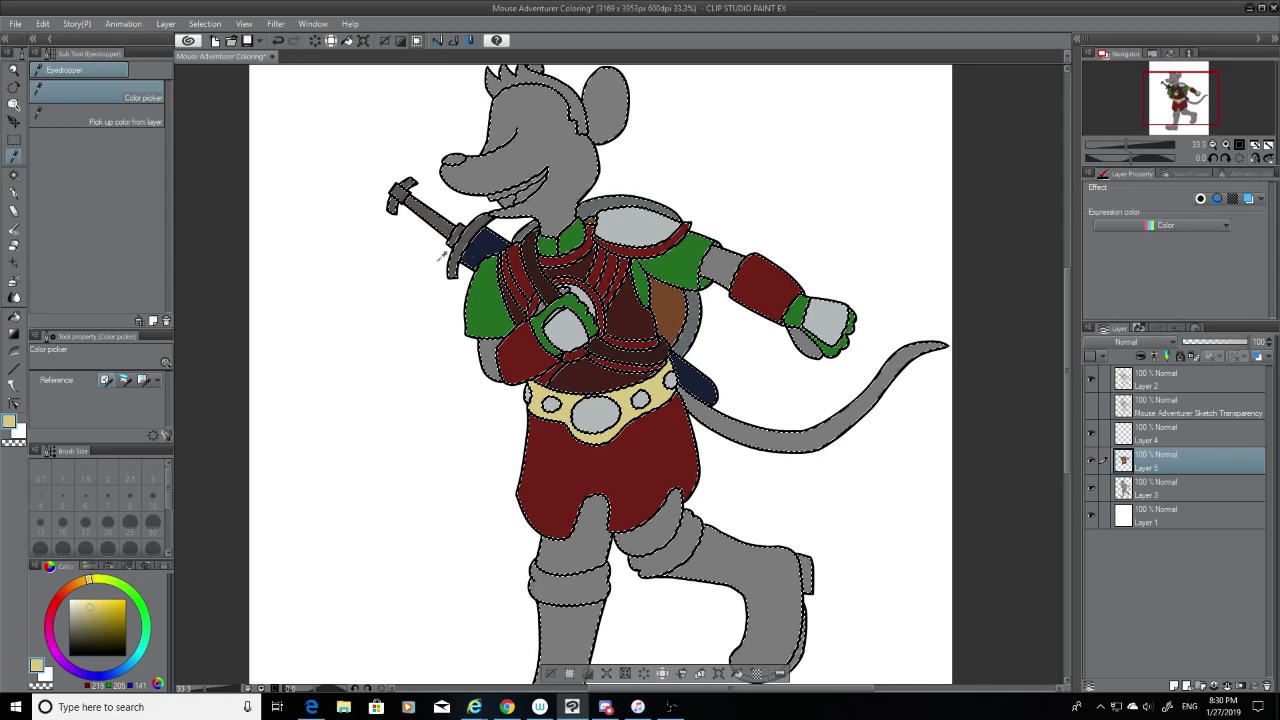
{"action": "left_click", "coordinate": [113, 600]}
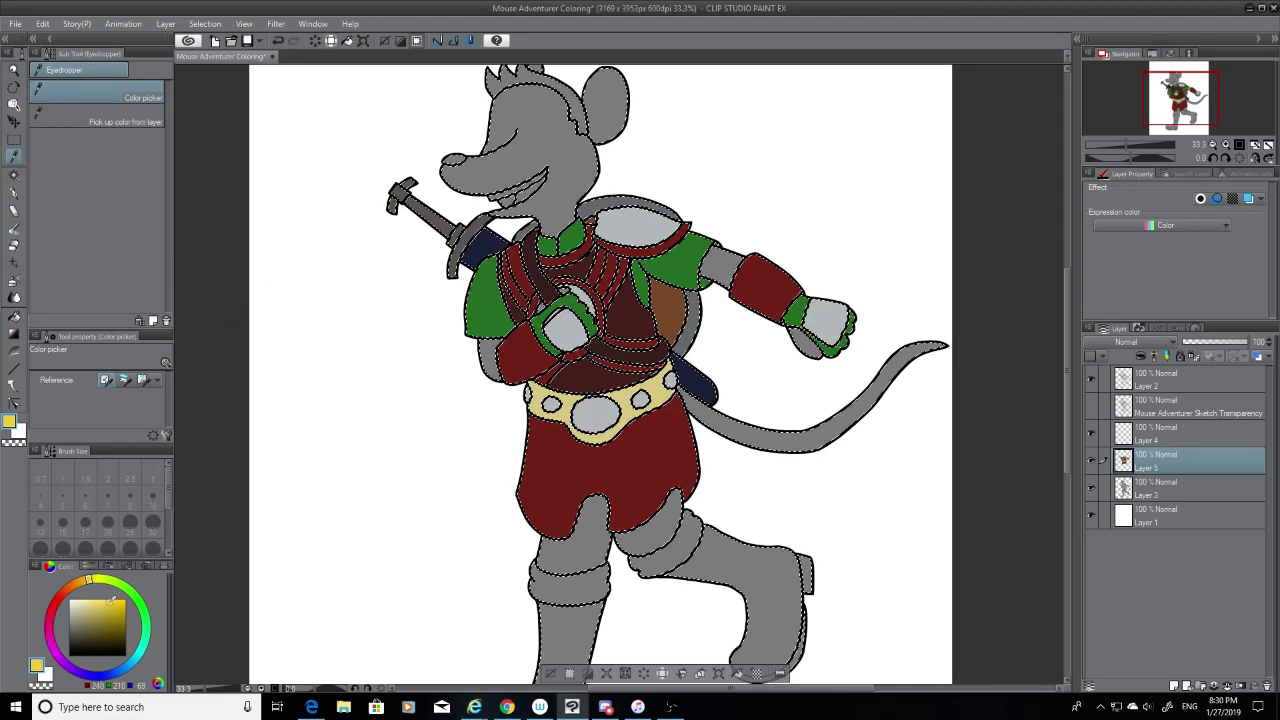
{"action": "left_click", "coordinate": [117, 604]}
{"action": "left_click", "coordinate": [106, 603]}
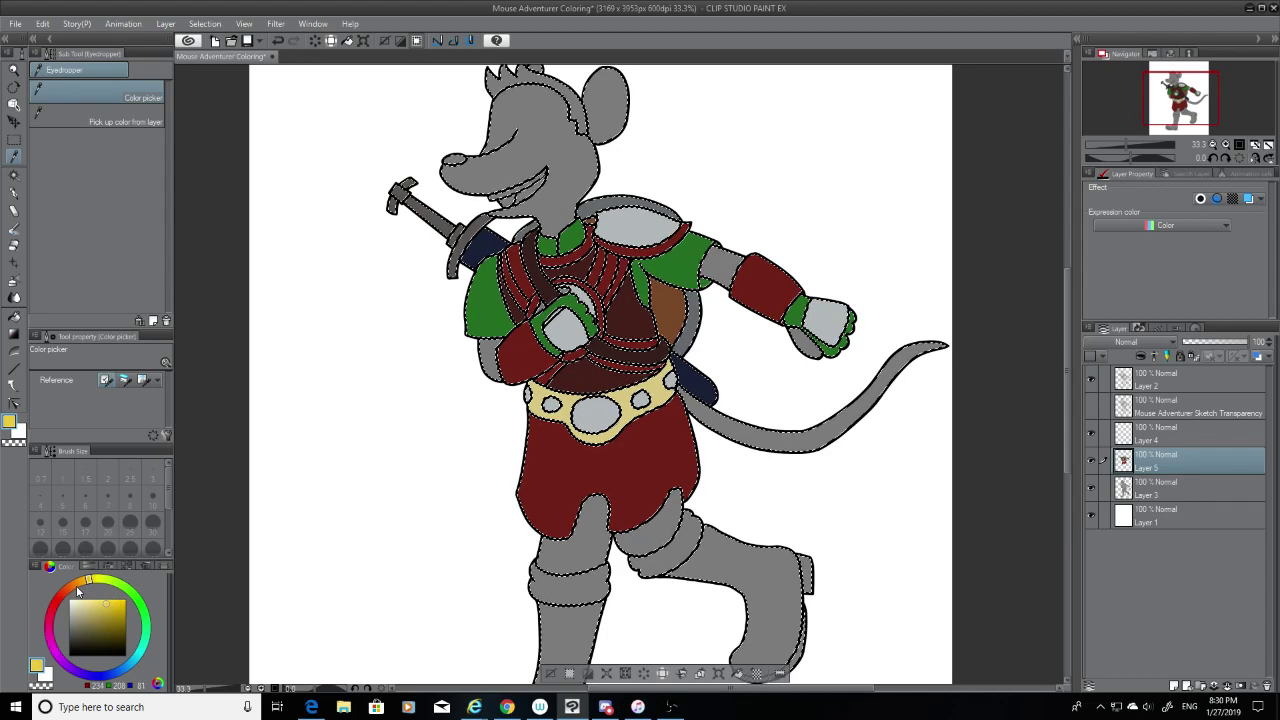
{"action": "left_click", "coordinate": [80, 582]}
{"action": "left_click", "coordinate": [85, 581]}
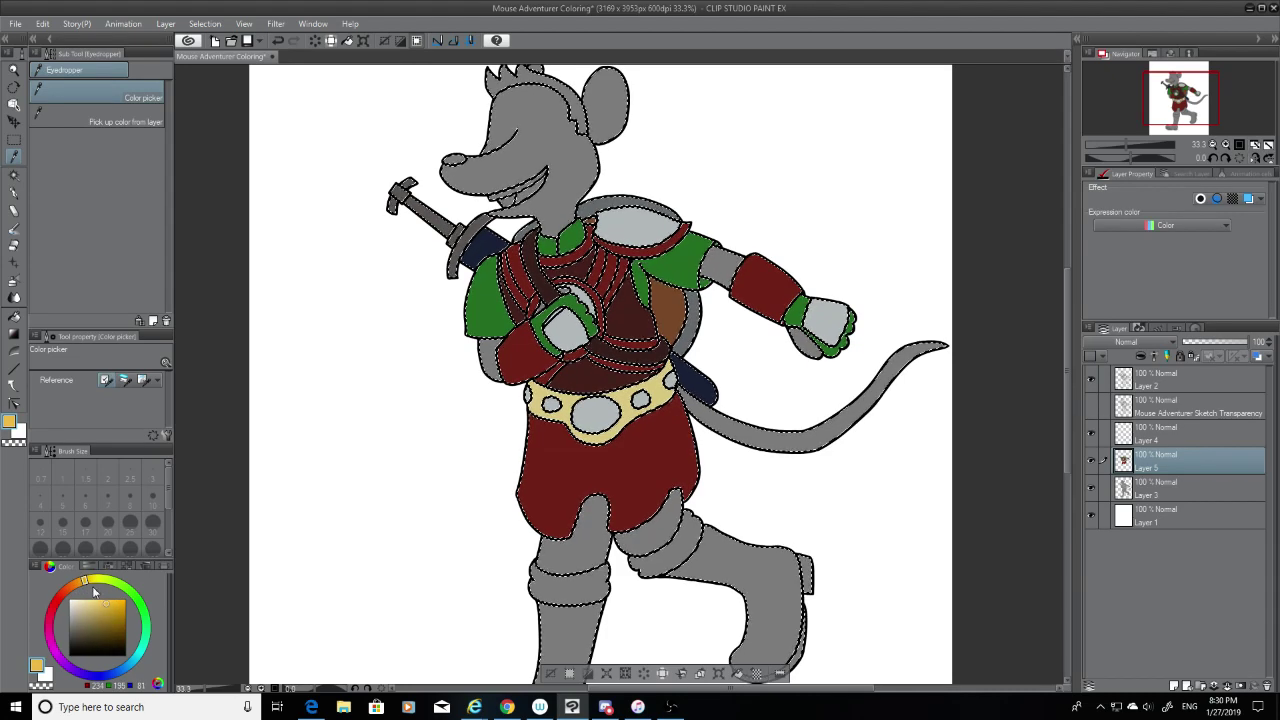
{"action": "left_click", "coordinate": [120, 601]}
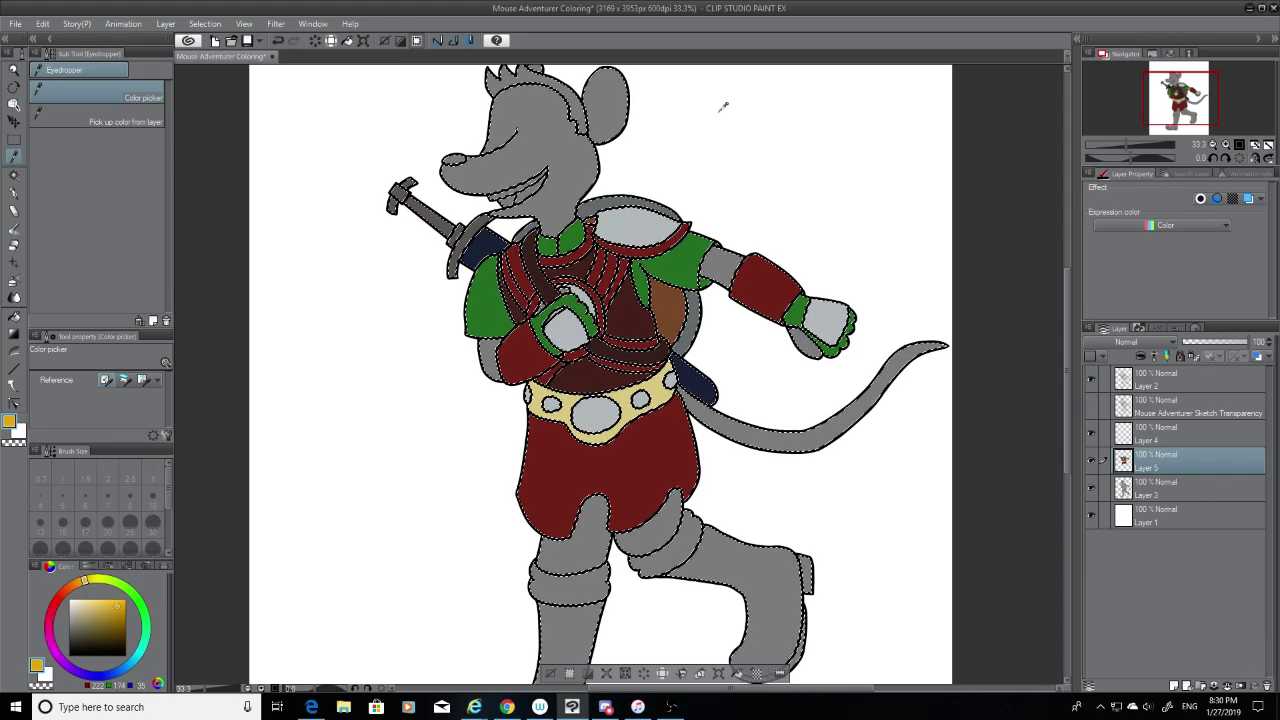
{"action": "key", "text": "c"}
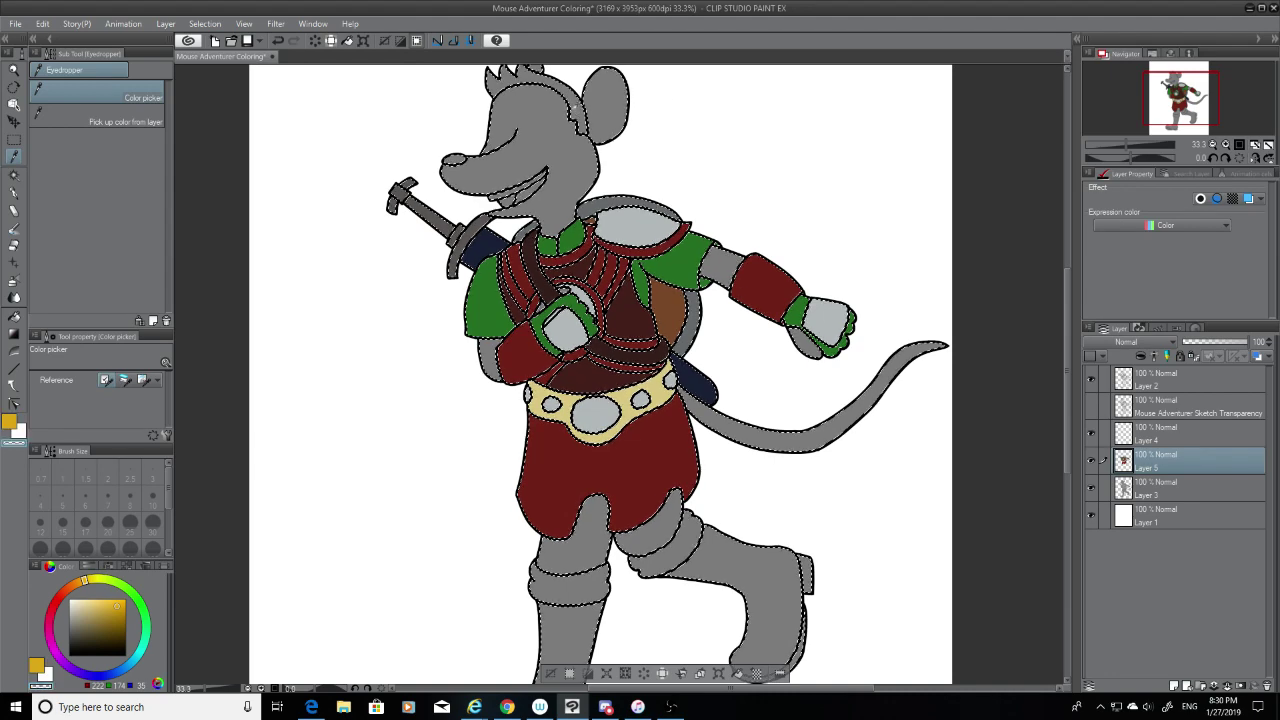
{"action": "left_click", "coordinate": [116, 607]}
{"action": "left_click", "coordinate": [15, 317]}
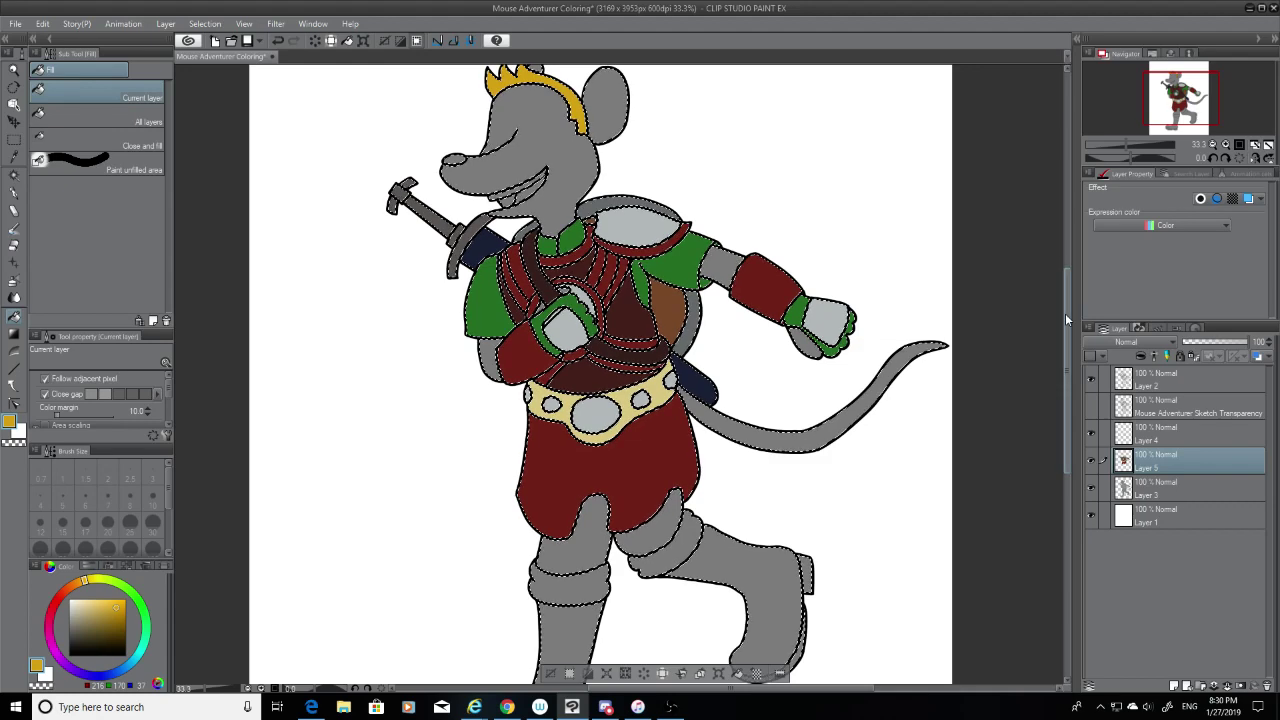
Step: Undo the hair fill and refill the hair with a brighter golden yellow (234, 187, 54)
{"action": "left_click_drag", "start_coordinate": [1065, 314], "coordinate": [1074, 265]}
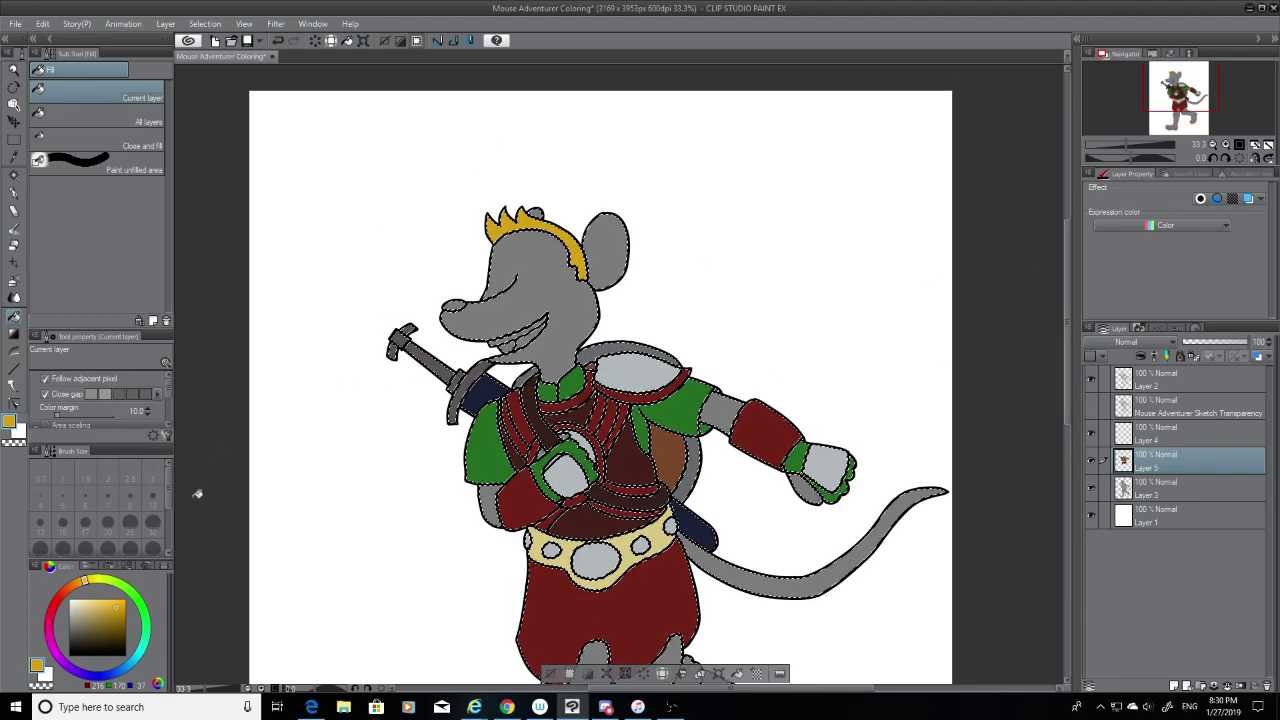
{"action": "key", "text": "ctrl+z"}
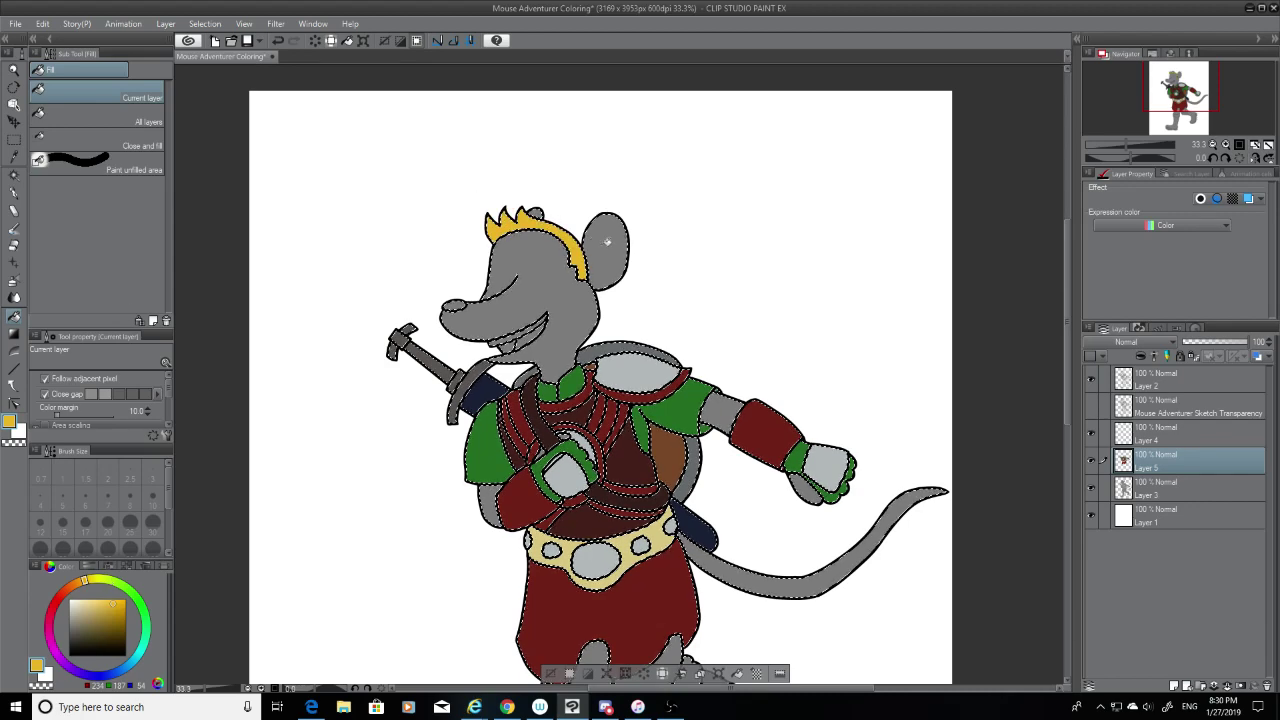
Step: Fill the nose with near-black and the mouse's head, ears, arms and legs with light grey (222, 222, 221)
{"action": "left_click_drag", "start_coordinate": [82, 640], "coordinate": [68, 648]}
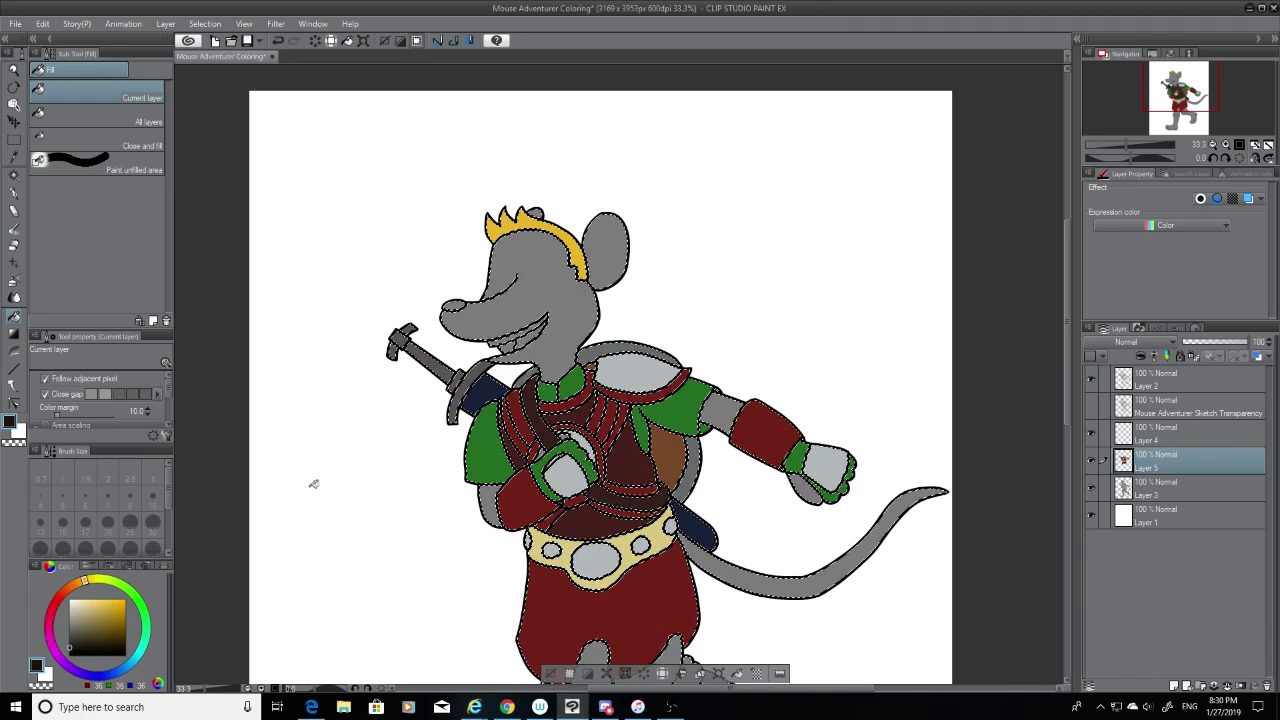
{"action": "left_click", "coordinate": [74, 615]}
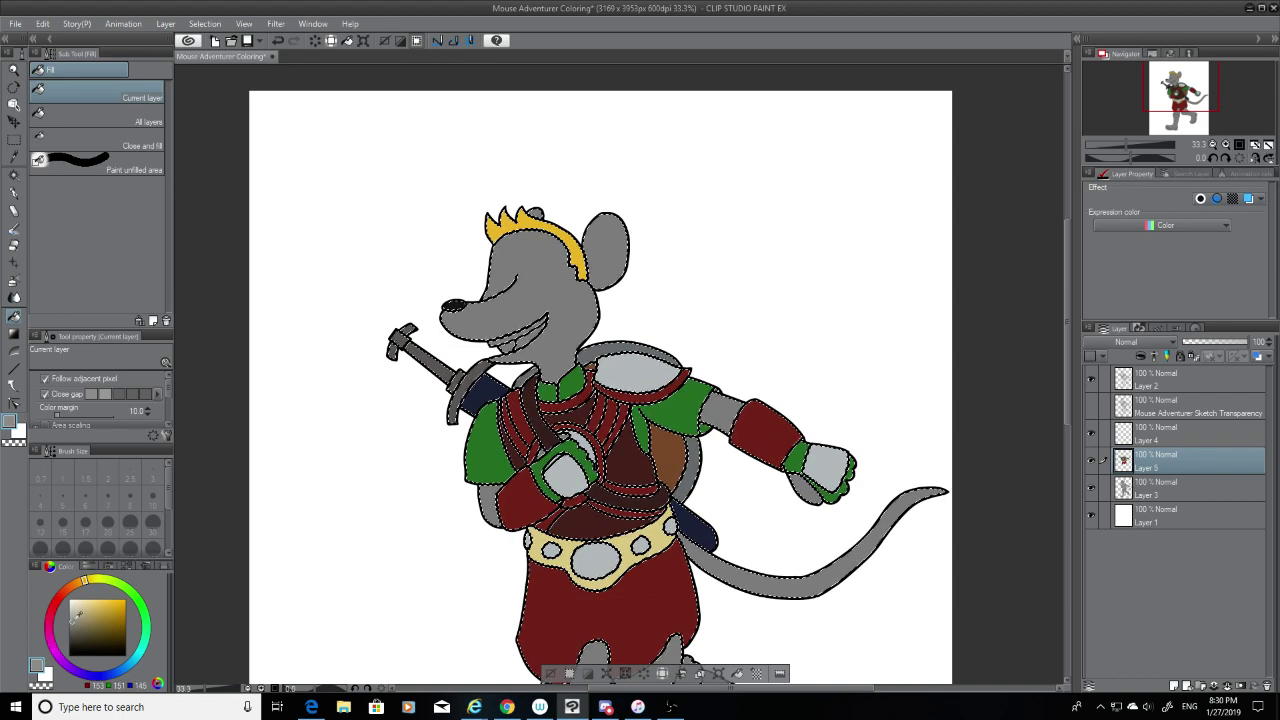
{"action": "left_click", "coordinate": [128, 664]}
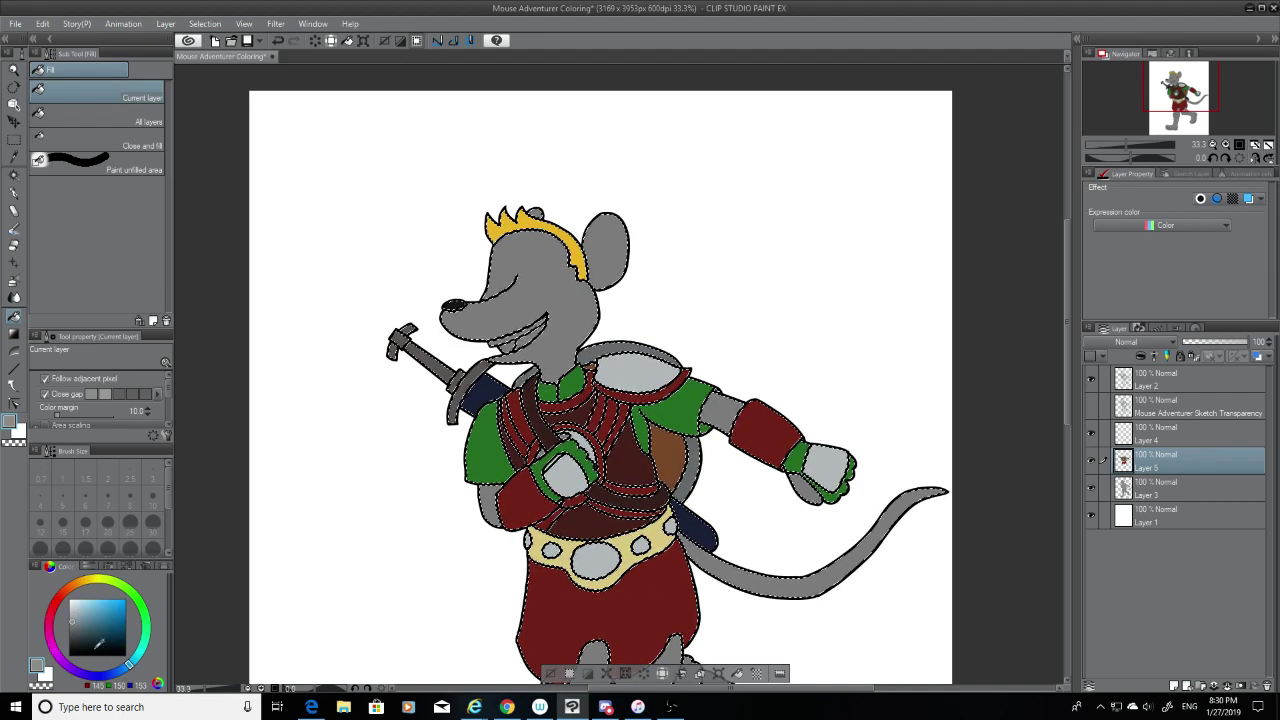
{"action": "mouse_move", "coordinate": [91, 604]}
{"action": "left_mouse_down"}
{"action": "mouse_move", "coordinate": [70, 604]}
{"action": "mouse_move", "coordinate": [86, 580]}
{"action": "left_mouse_up"}
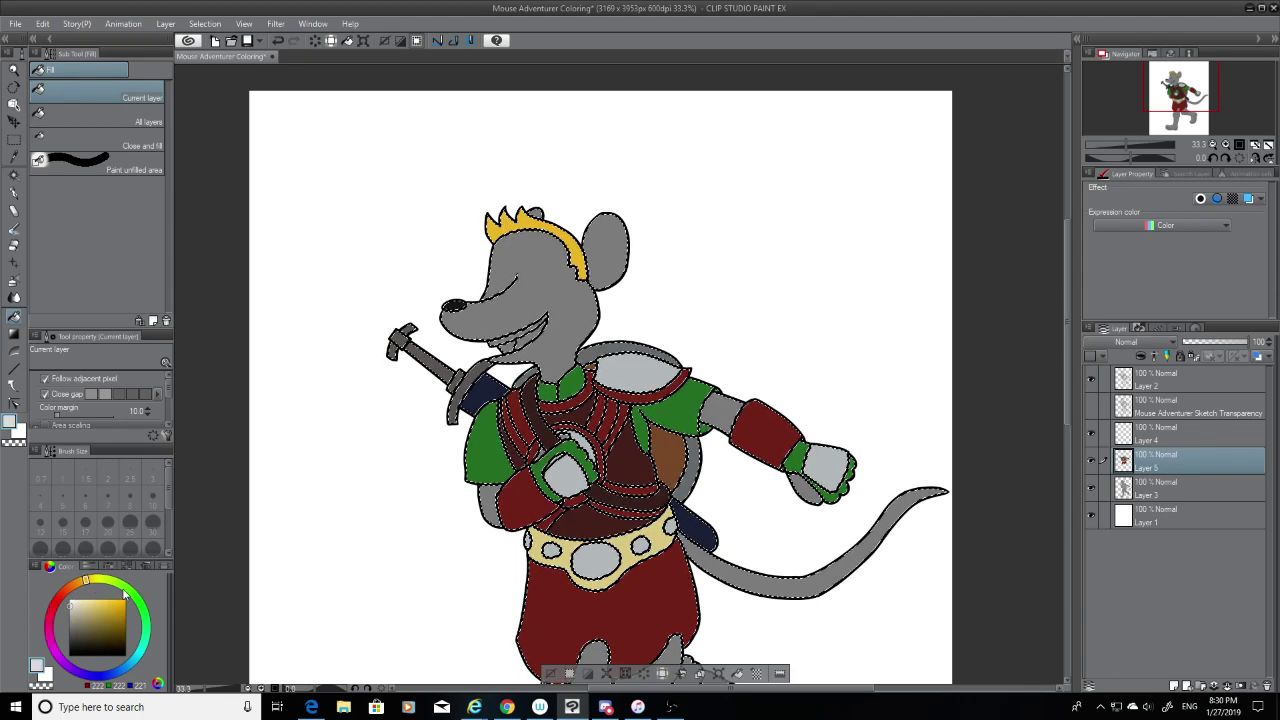
{"action": "left_click", "coordinate": [551, 288]}
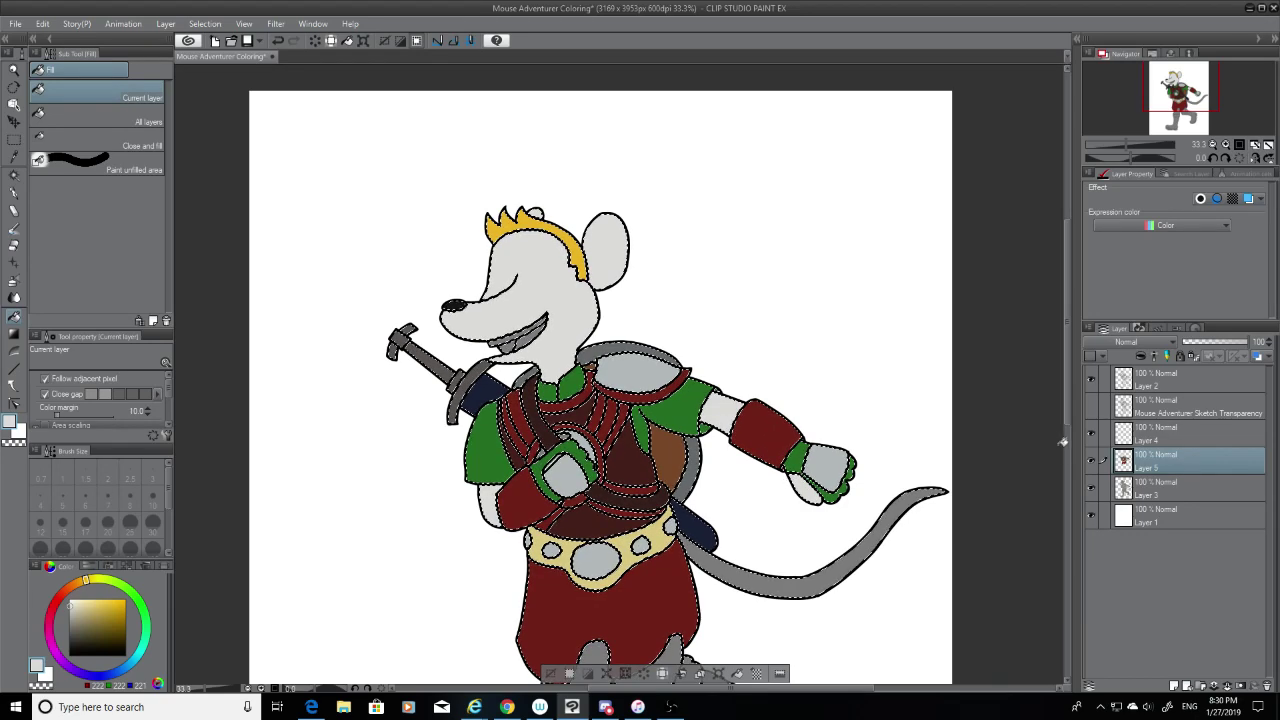
{"action": "left_click_drag", "start_coordinate": [1065, 411], "coordinate": [1061, 489]}
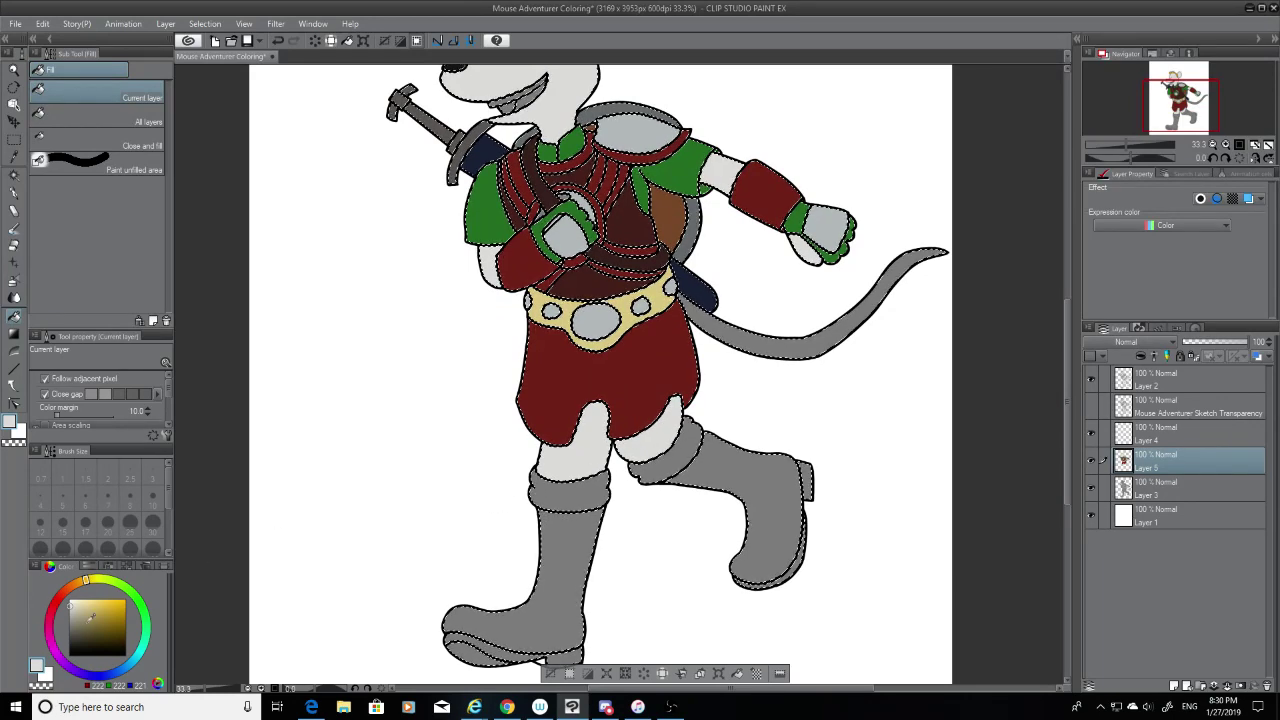
Step: Sample the pale gold of the belt and fill the cuffs of both boots with it
{"action": "left_click", "coordinate": [14, 157]}
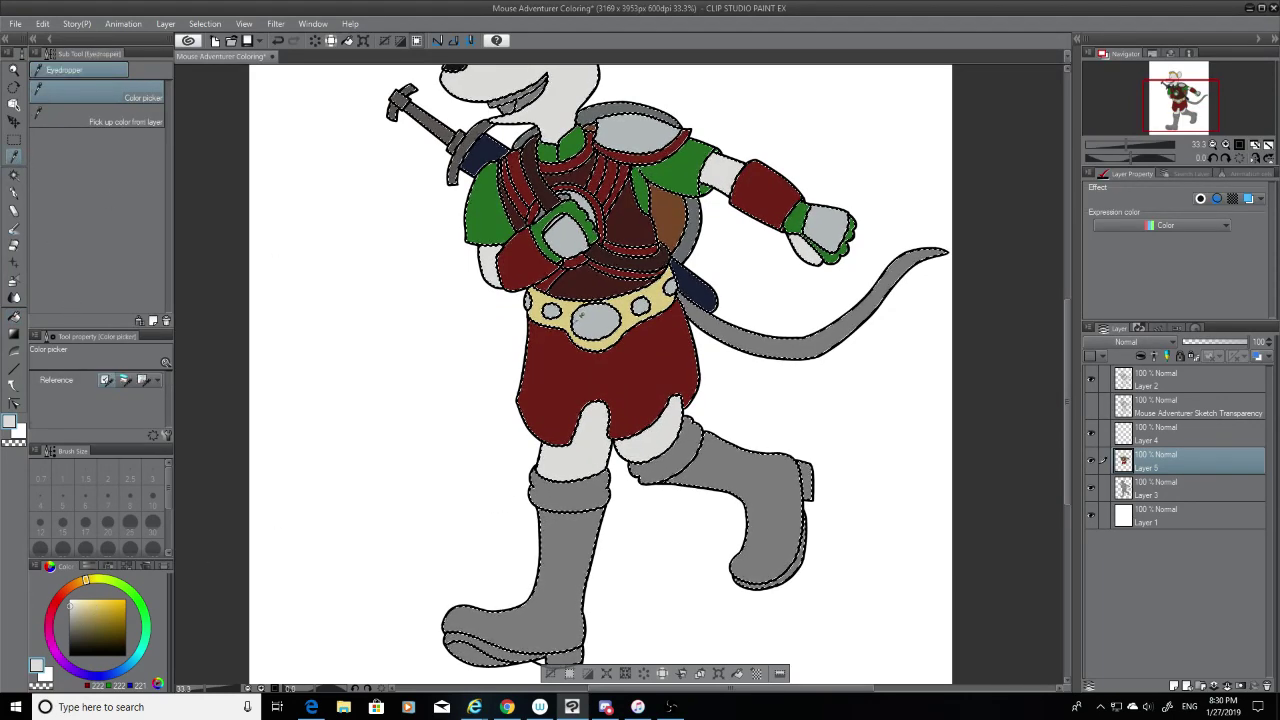
{"action": "left_click", "coordinate": [572, 318]}
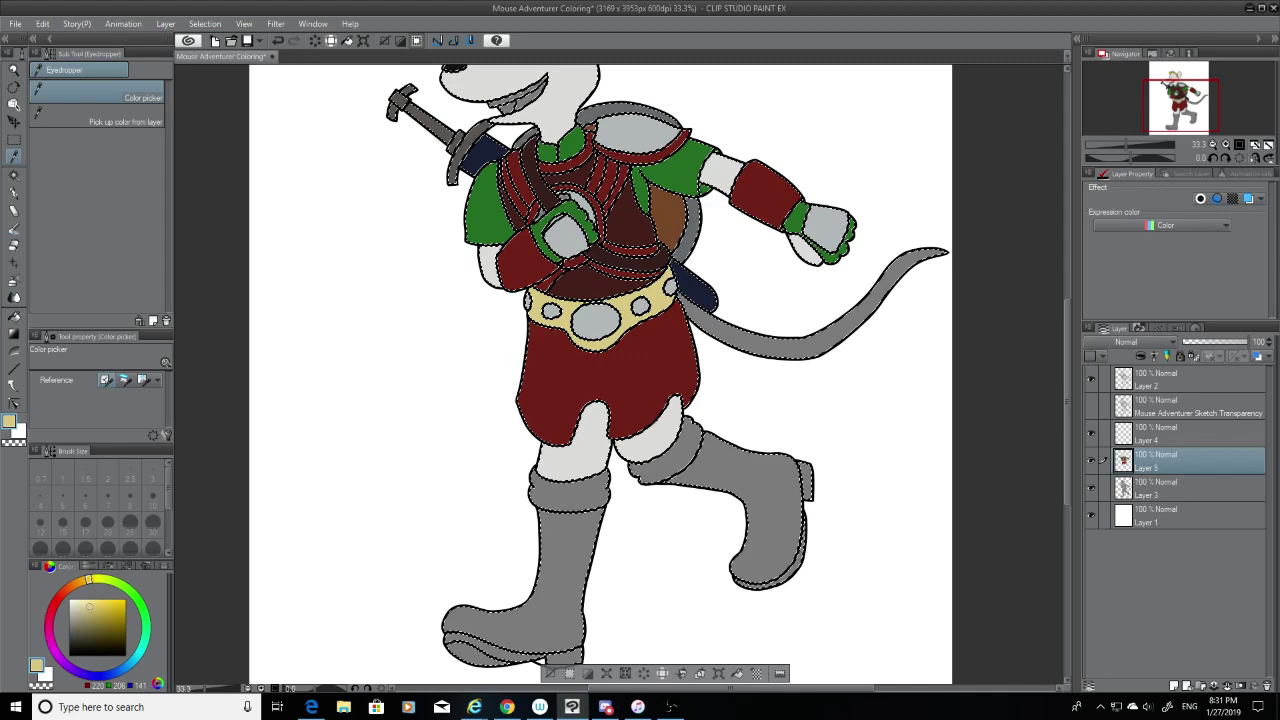
{"action": "left_click", "coordinate": [14, 316]}
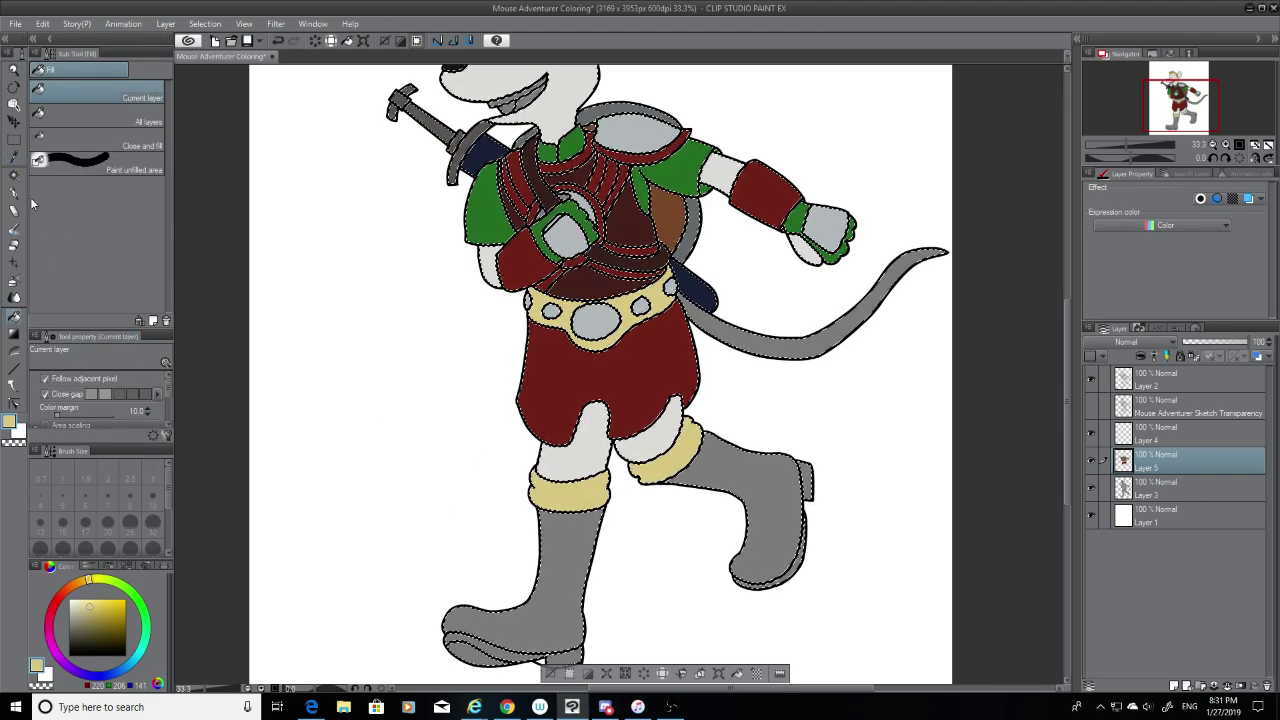
Step: Sample the dark maroon of the torso armour and fill the main part of both boots with it
{"action": "left_click", "coordinate": [14, 156]}
{"action": "left_click", "coordinate": [597, 286]}
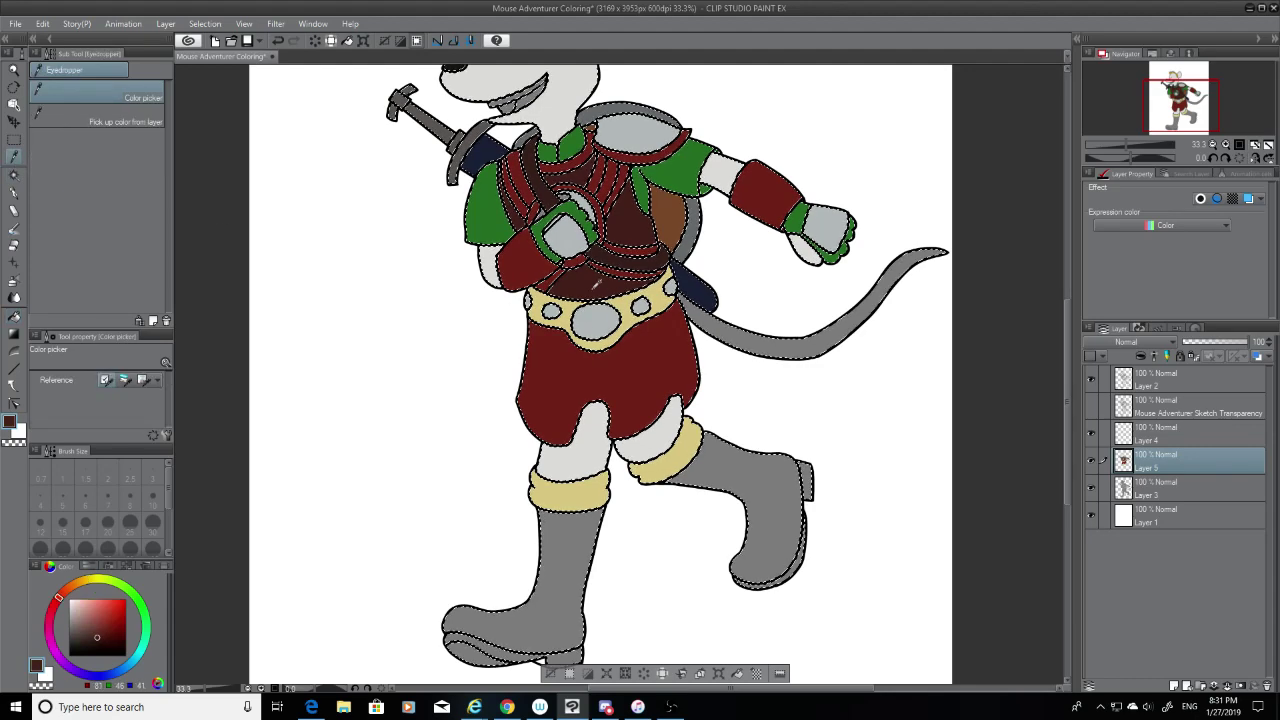
{"action": "left_click", "coordinate": [14, 316]}
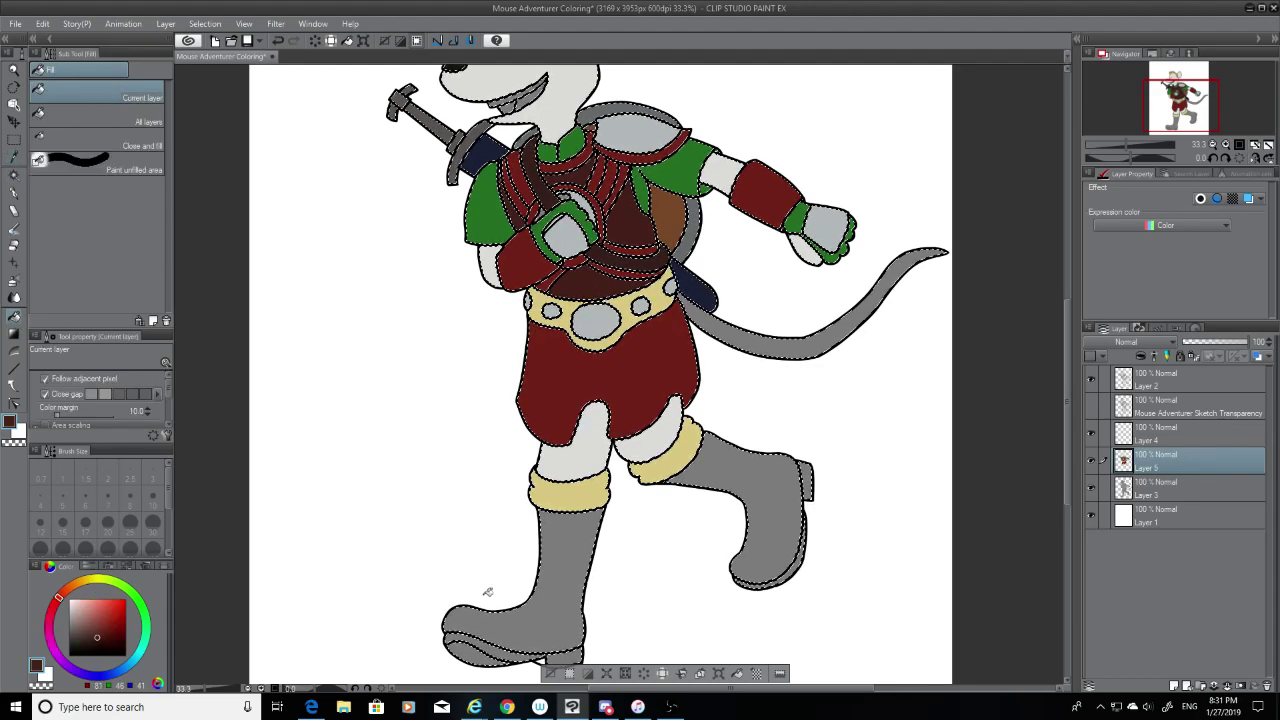
{"action": "left_click", "coordinate": [14, 156]}
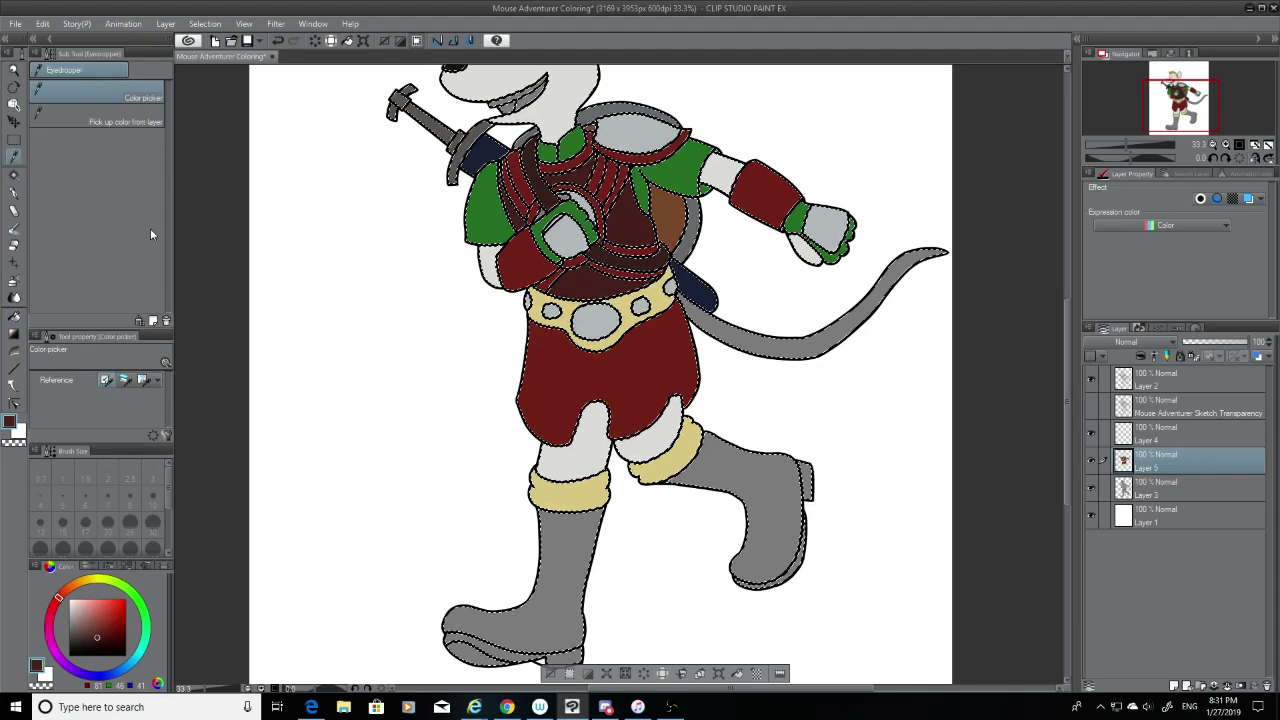
{"action": "left_click", "coordinate": [643, 360]}
{"action": "left_click", "coordinate": [14, 316]}
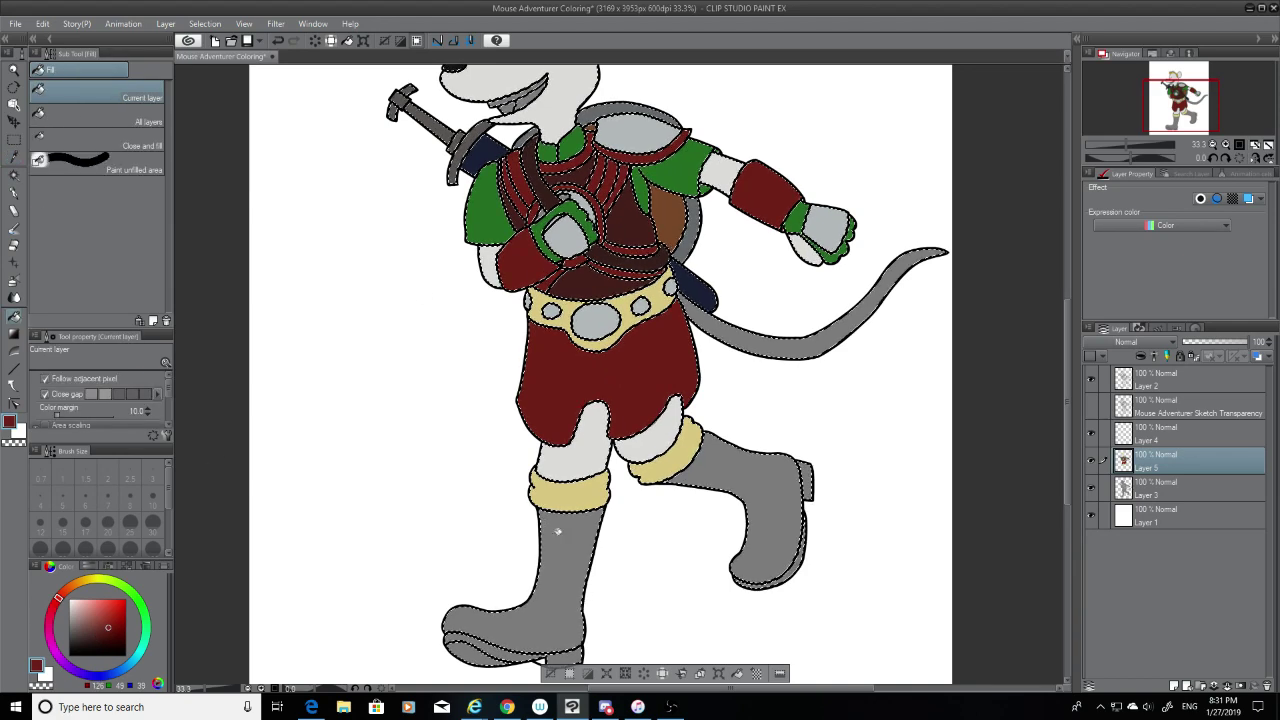
{"action": "left_click", "coordinate": [14, 156]}
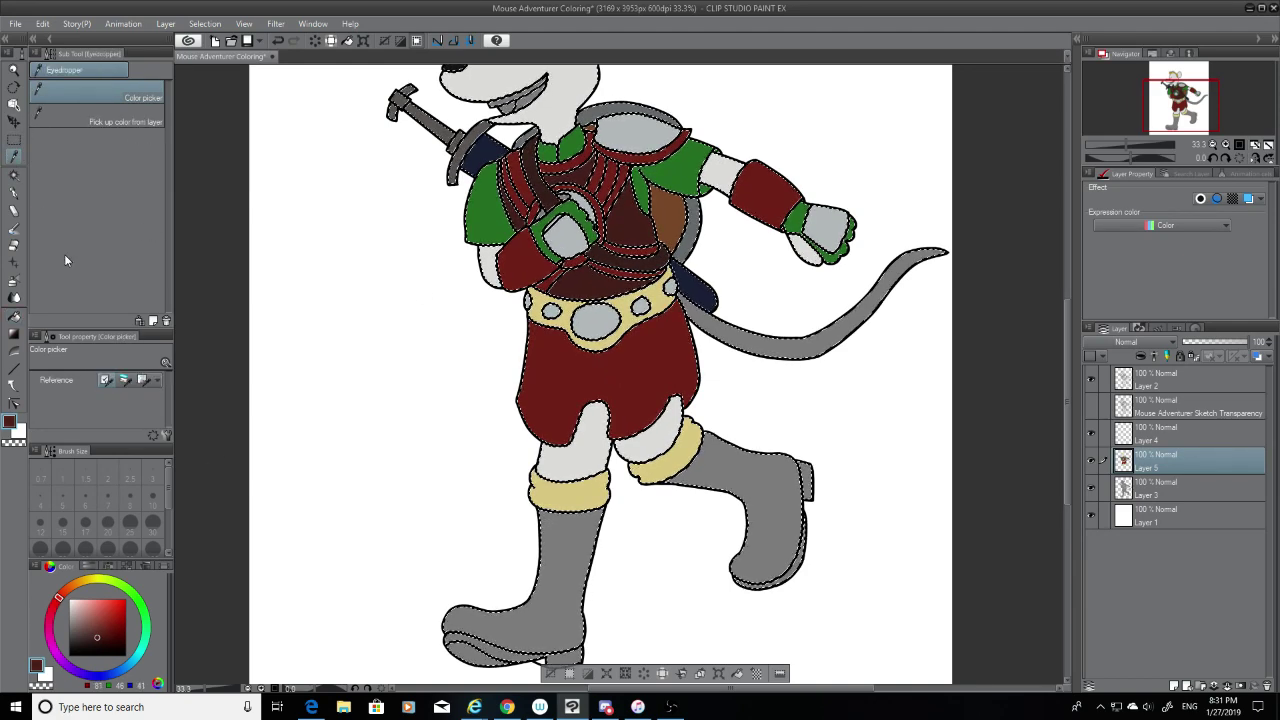
{"action": "left_click", "coordinate": [14, 316]}
{"action": "left_click", "coordinate": [573, 613]}
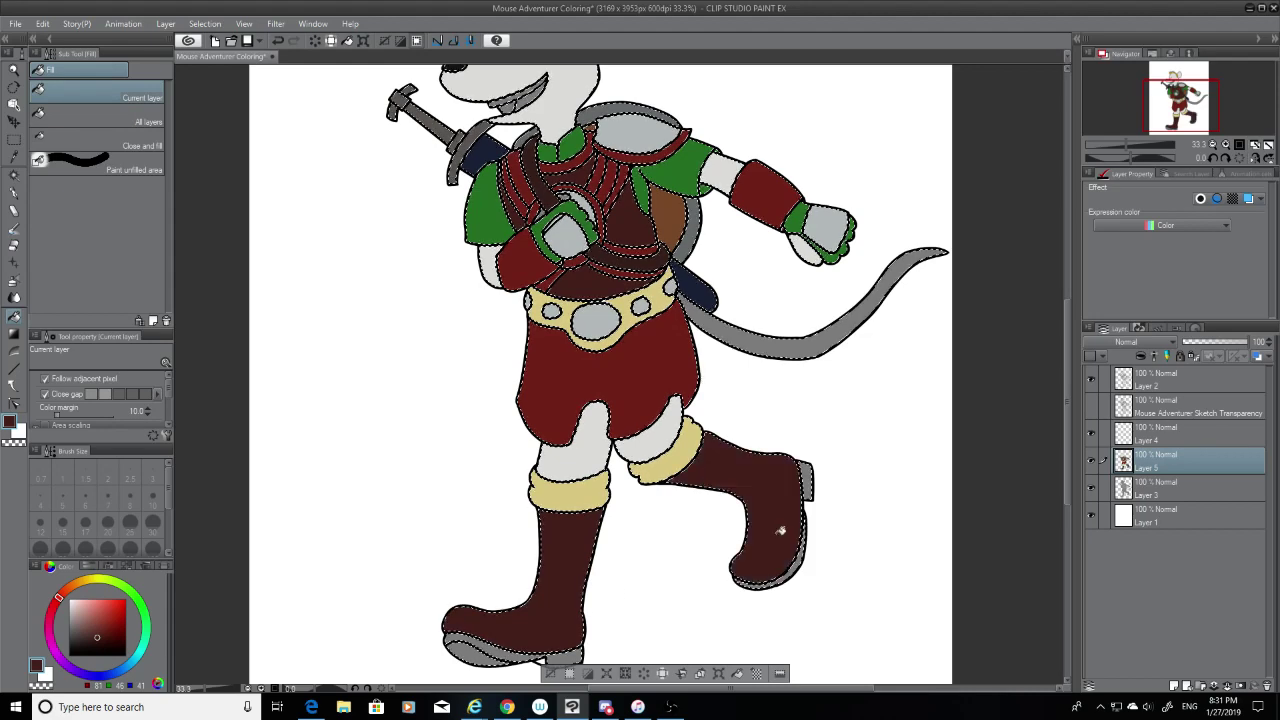
Step: Sample the brighter red of the armour trim and fill the soles and heels of both boots
{"action": "left_click", "coordinate": [14, 156]}
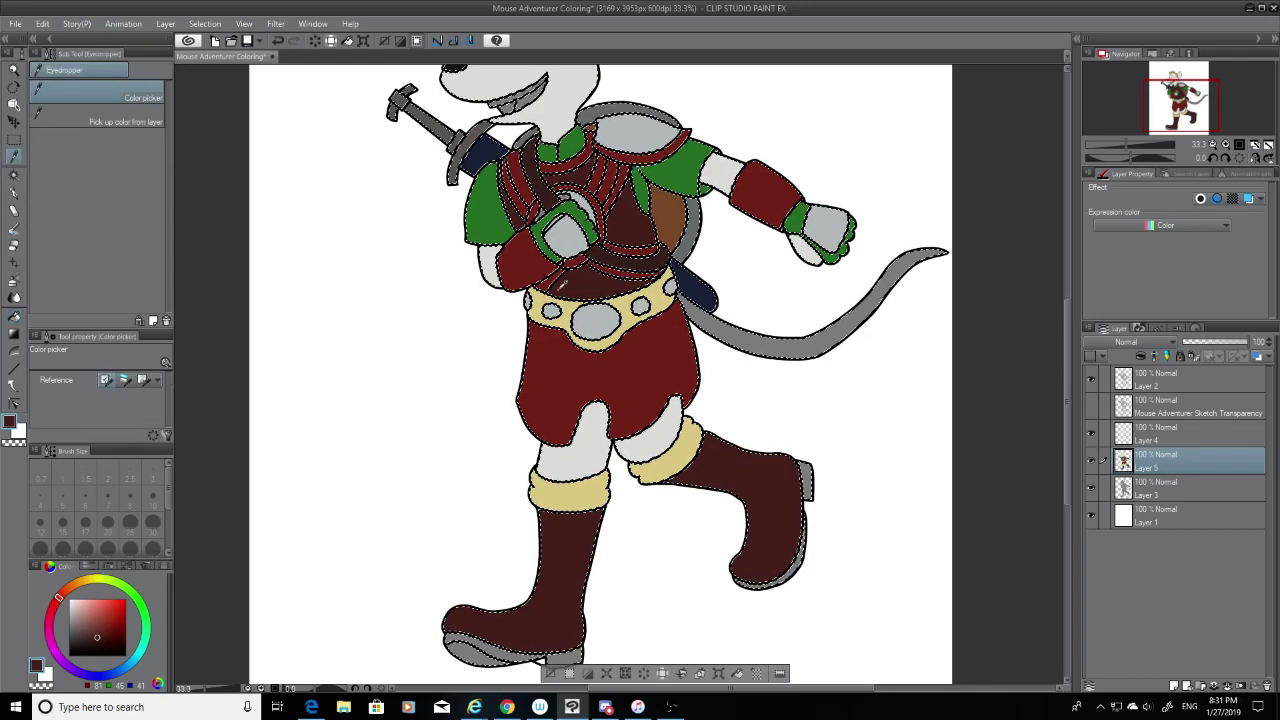
{"action": "left_click", "coordinate": [560, 285]}
{"action": "left_click", "coordinate": [14, 316]}
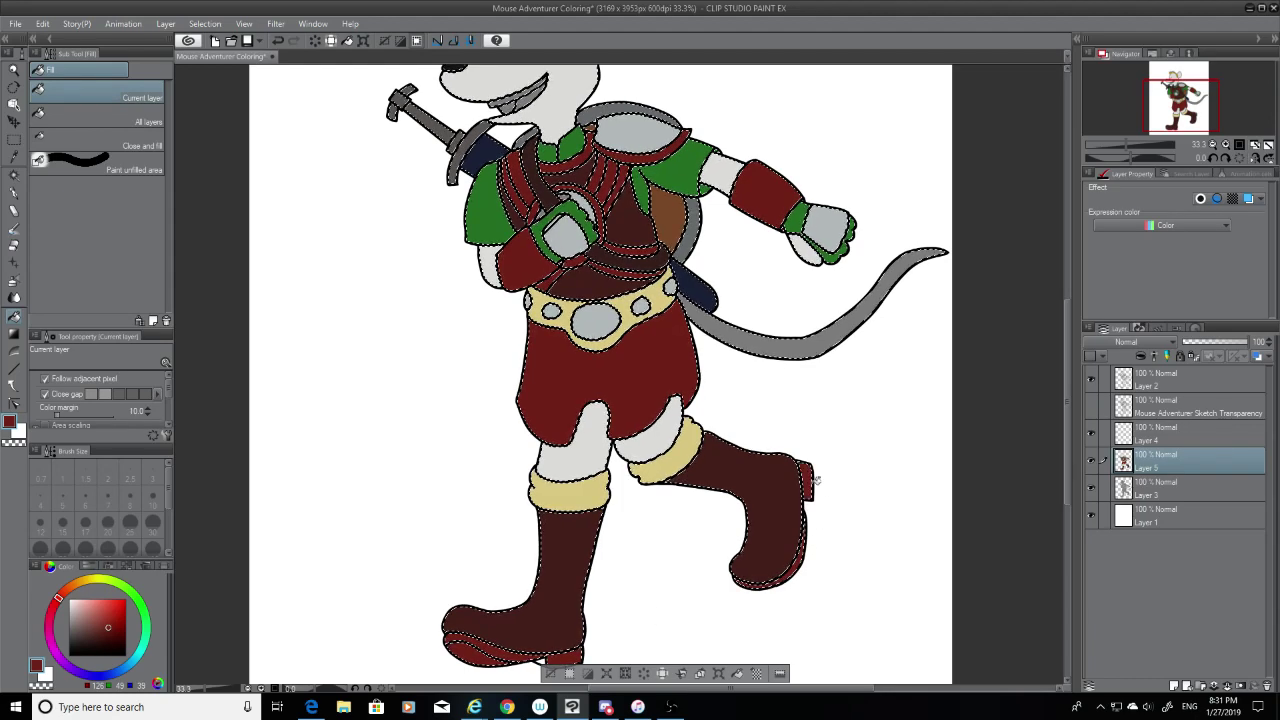
Step: Sample the light grey of the mouse's fur and fill the tail with it
{"action": "scroll", "coordinate": [816, 480], "scroll_direction": "down", "scroll_amount": 2}
{"action": "left_click", "coordinate": [14, 156]}
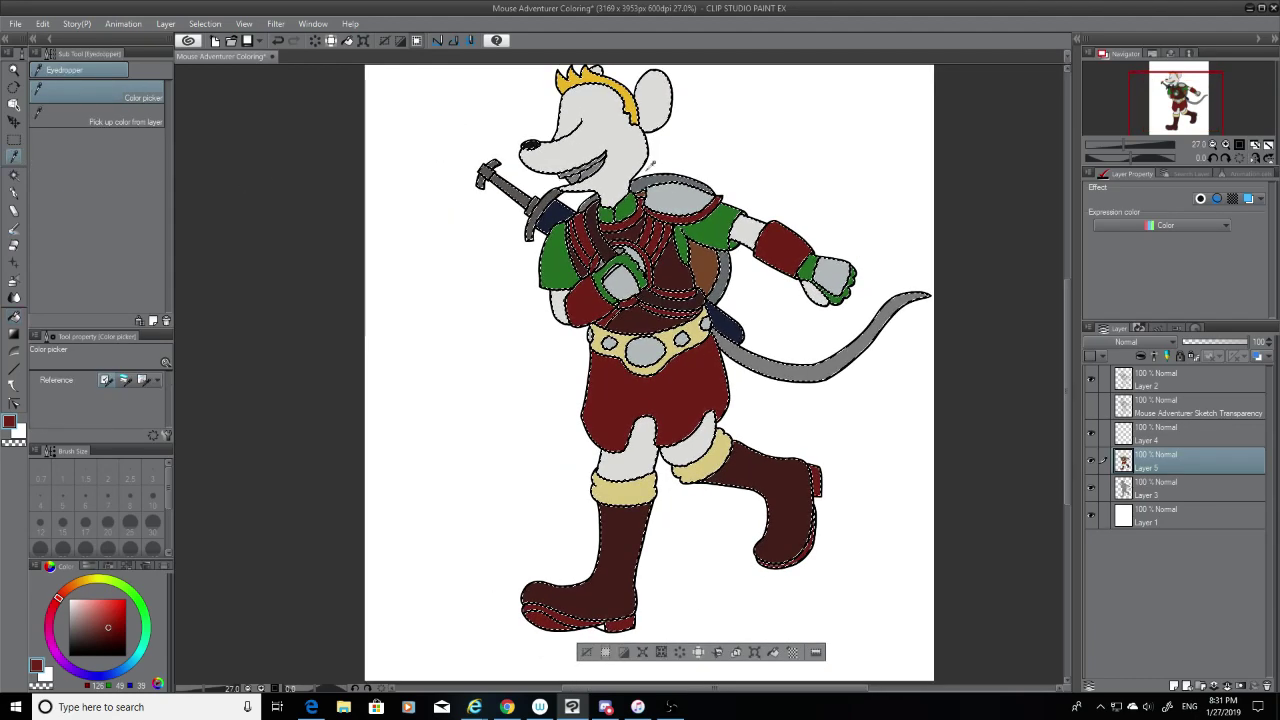
{"action": "left_click", "coordinate": [652, 160]}
{"action": "left_click", "coordinate": [14, 316]}
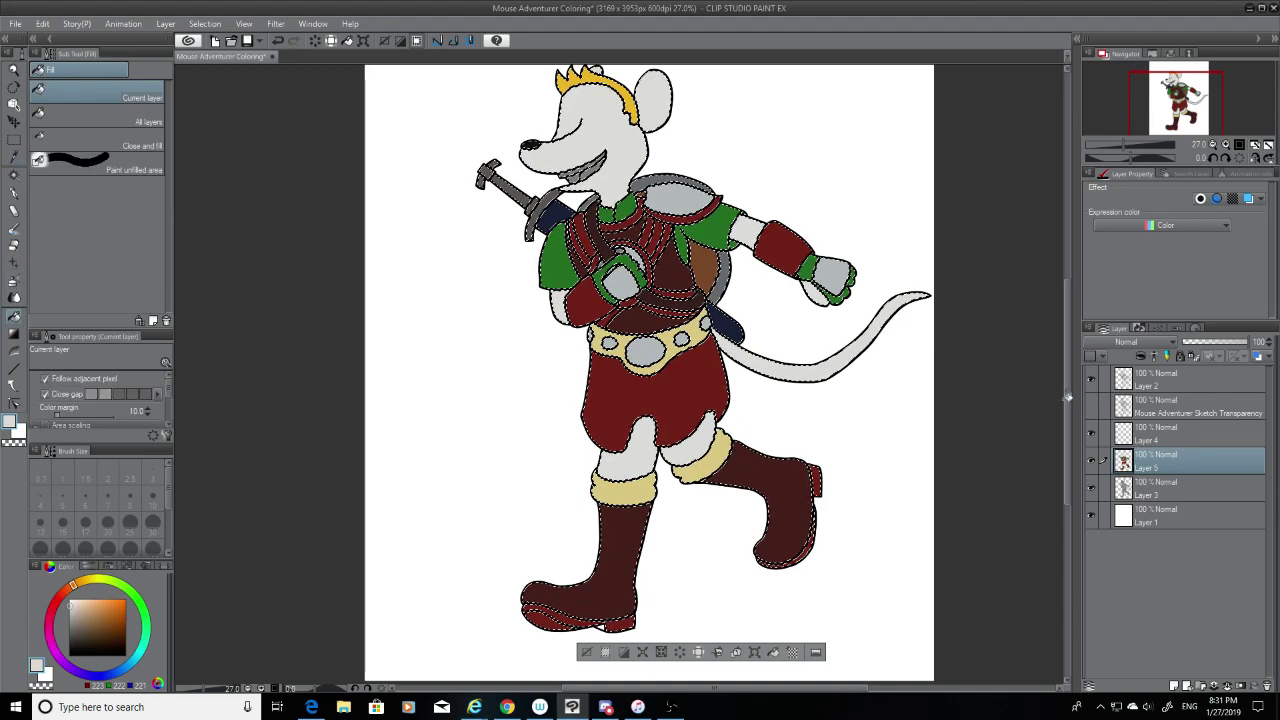
Step: Sample the pale gold of the belt and refill the green glove areas on both hands with it
{"action": "left_click_drag", "start_coordinate": [1068, 398], "coordinate": [1068, 357]}
{"action": "scroll", "coordinate": [900, 360], "scroll_direction": "up", "scroll_amount": 2}
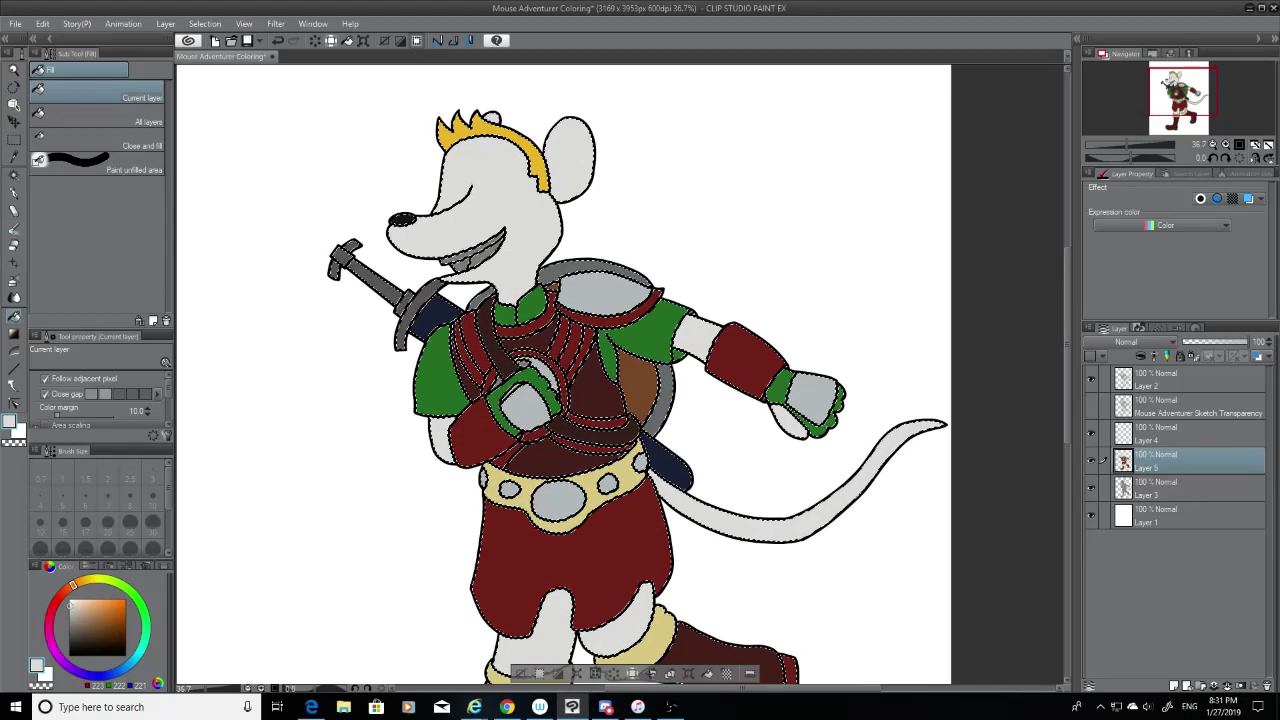
{"action": "left_click", "coordinate": [14, 158]}
{"action": "left_click", "coordinate": [503, 486]}
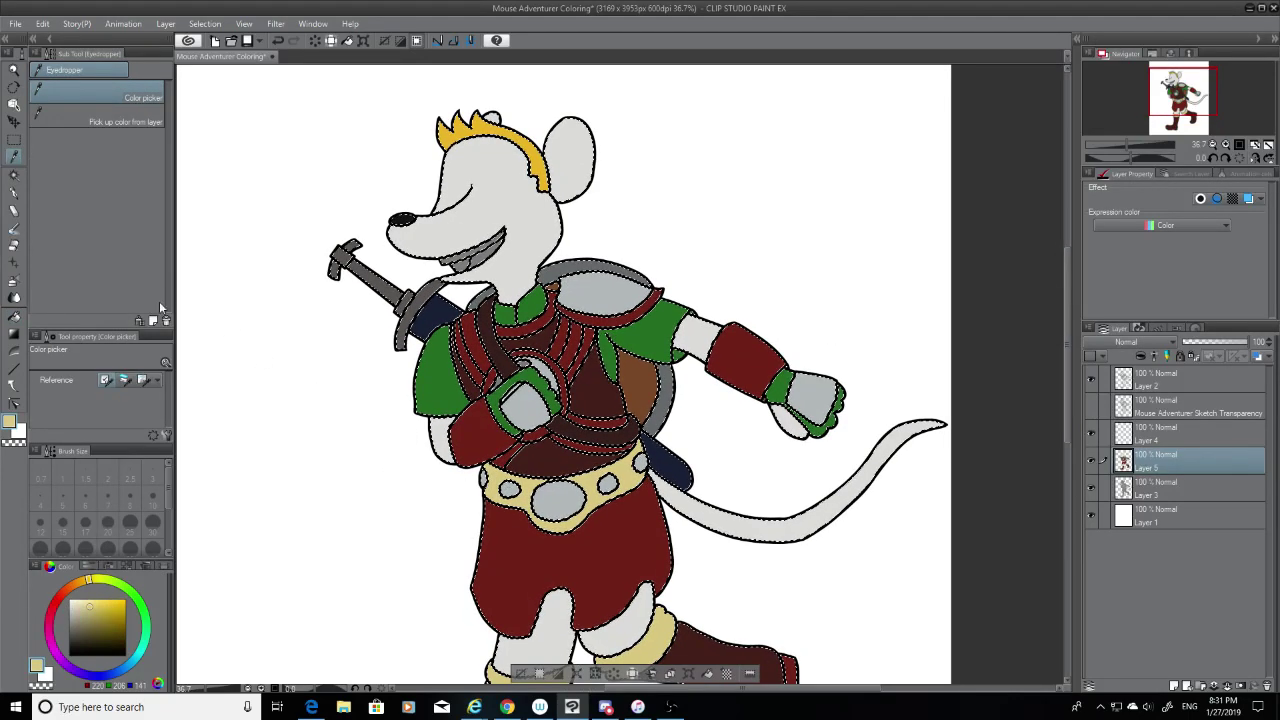
{"action": "left_click", "coordinate": [14, 298]}
{"action": "left_click", "coordinate": [538, 380]}
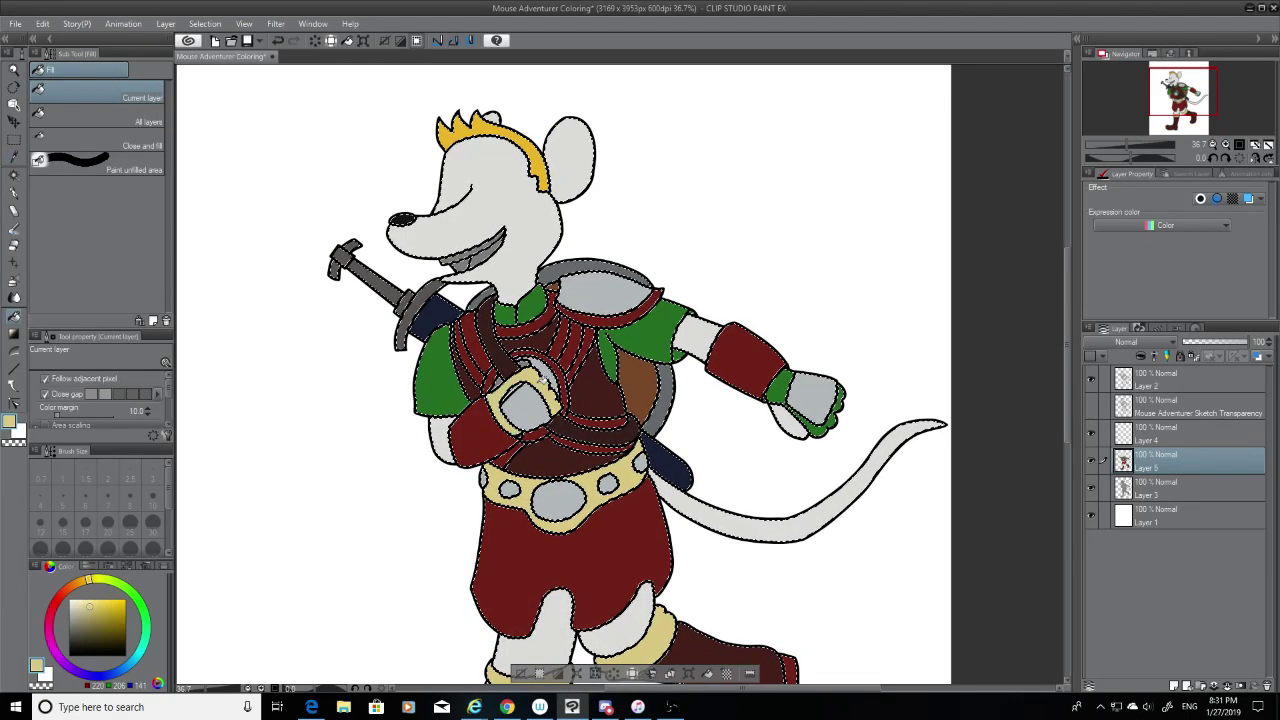
{"action": "left_click", "coordinate": [783, 392]}
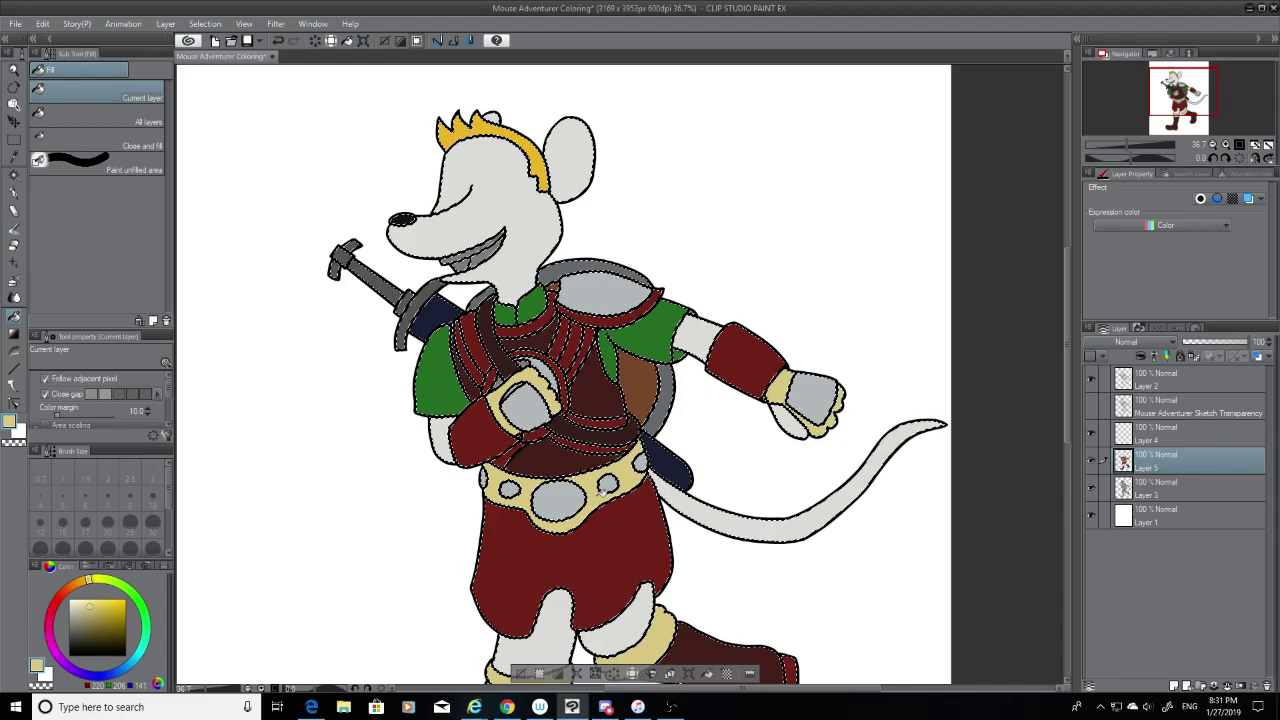
Step: Sample the light grey fur colour from the face and fill the small unfilled patch beside the glove on the chest
{"action": "scroll", "coordinate": [478, 360], "scroll_direction": "up", "scroll_amount": 4}
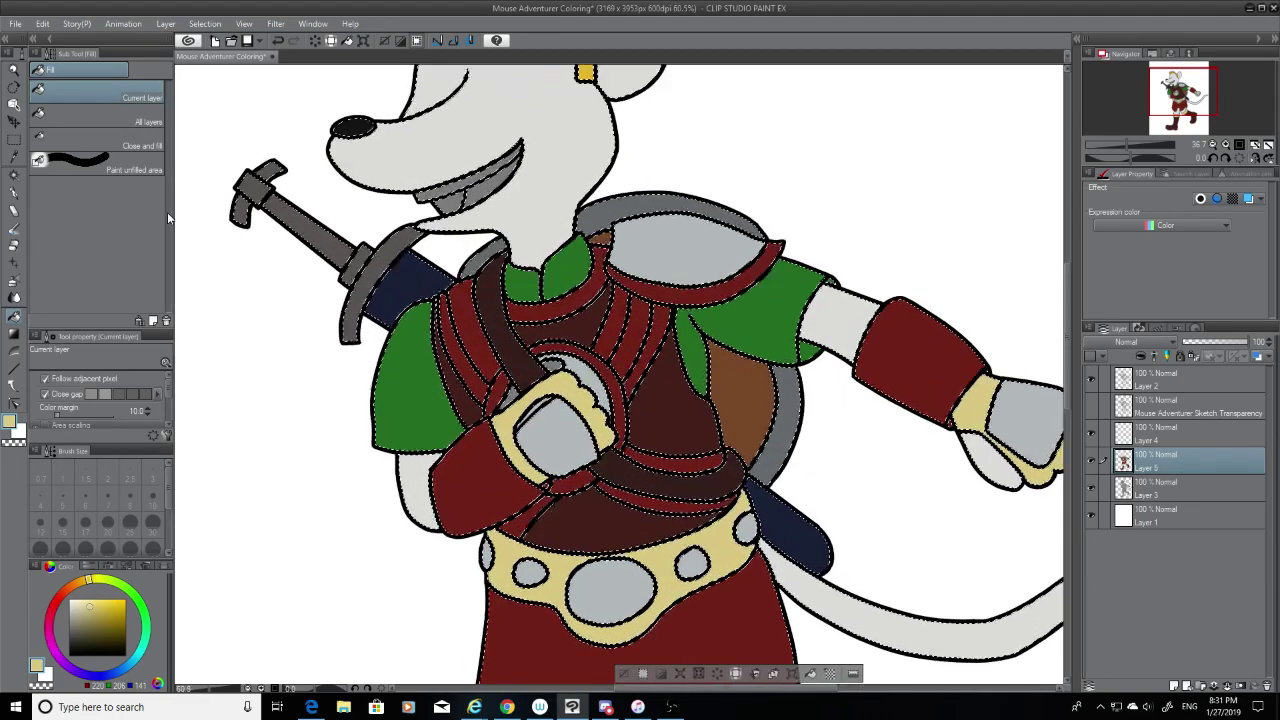
{"action": "left_click", "coordinate": [14, 158]}
{"action": "left_click", "coordinate": [410, 164]}
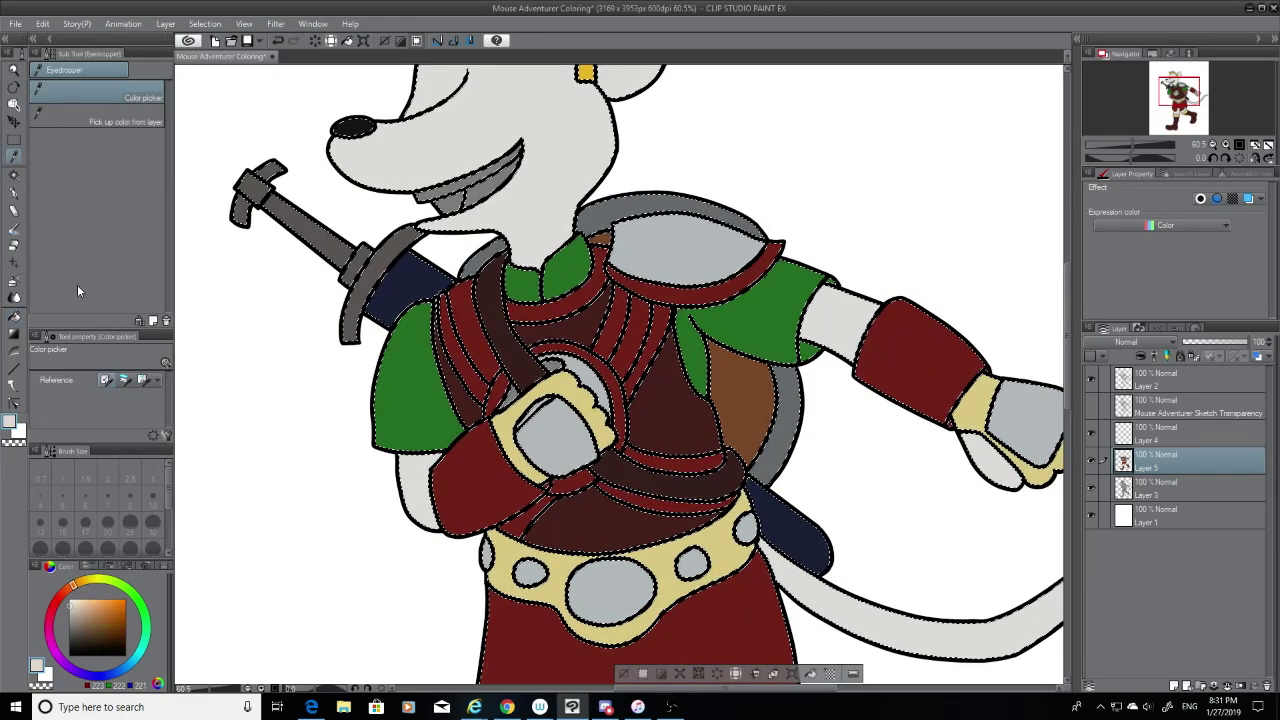
{"action": "left_click", "coordinate": [14, 316]}
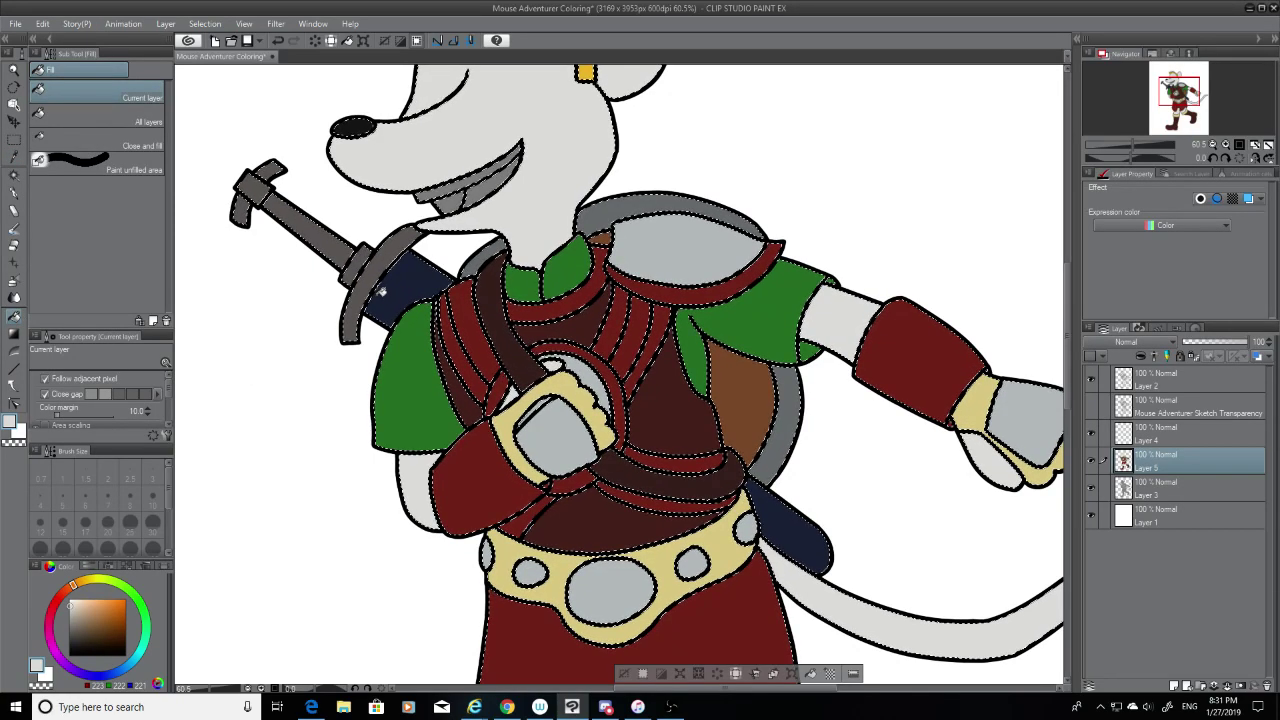
Step: Set the drawing colour to white (255, 255, 255) and fill the mouse's teeth
{"action": "scroll", "coordinate": [383, 290], "scroll_direction": "down", "scroll_amount": 5}
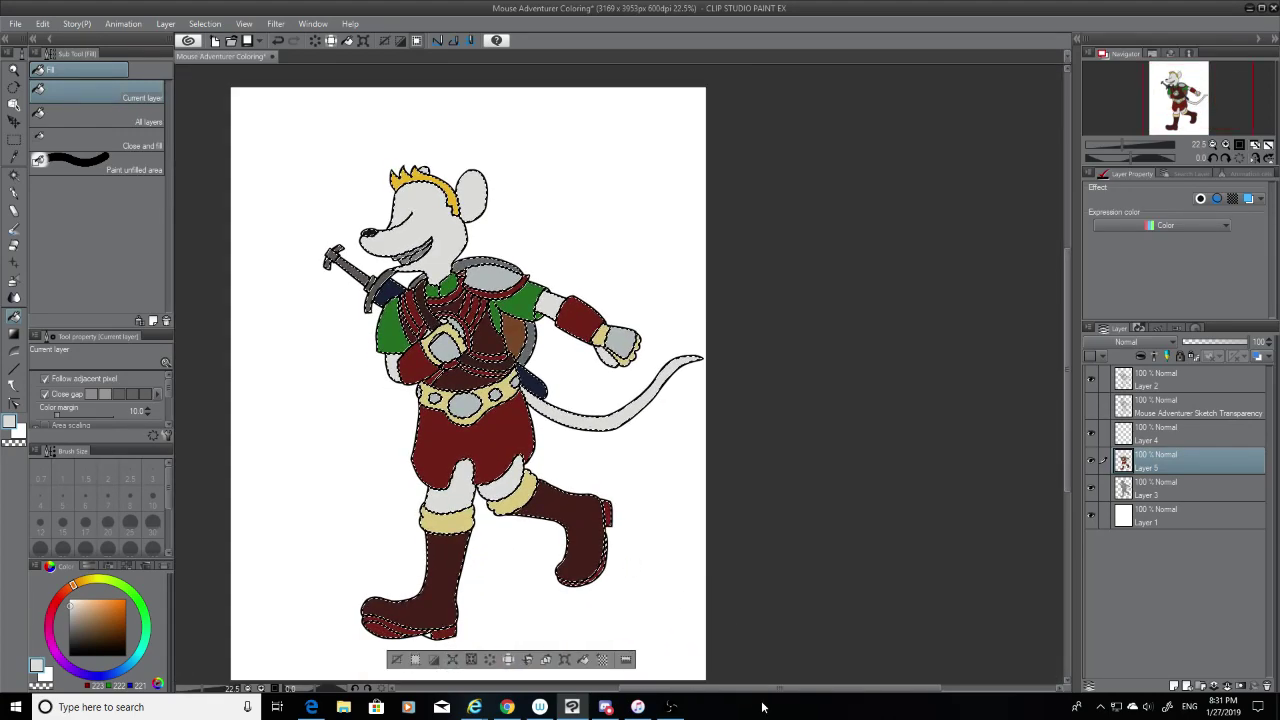
{"action": "left_click_drag", "start_coordinate": [752, 689], "coordinate": [709, 689]}
{"action": "scroll", "coordinate": [486, 177], "scroll_direction": "up", "scroll_amount": 2}
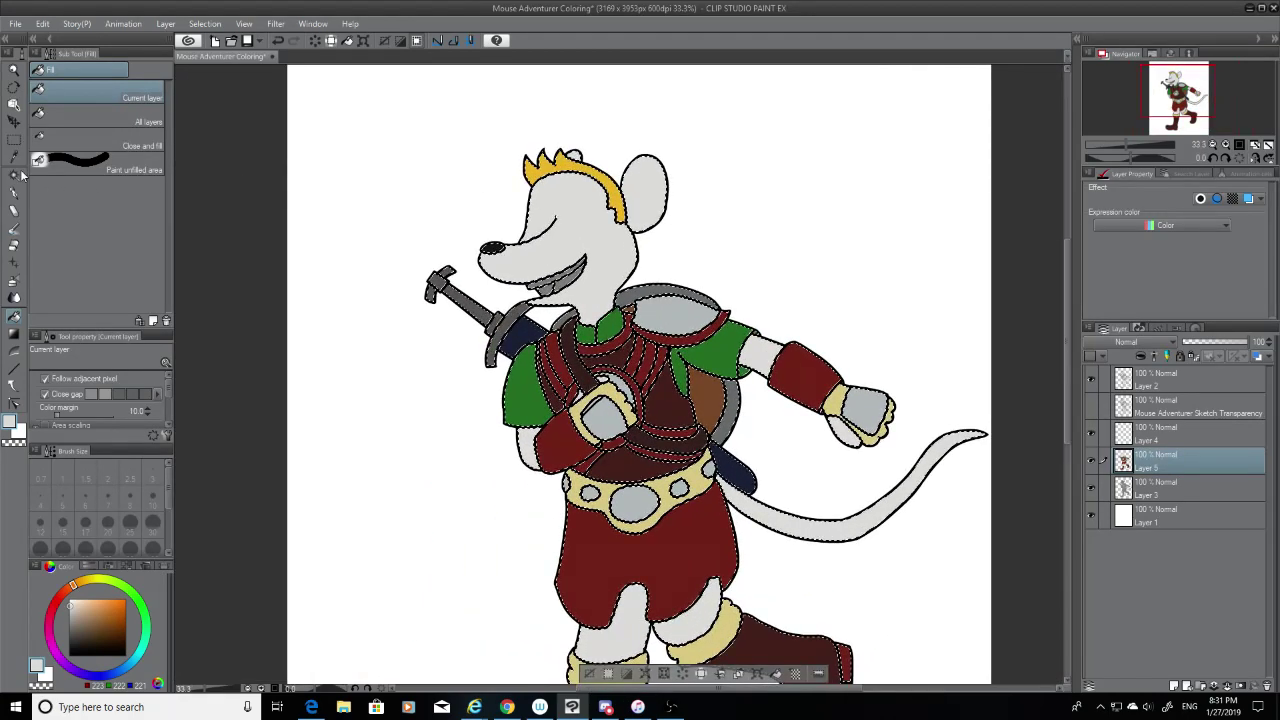
{"action": "key", "text": "i"}
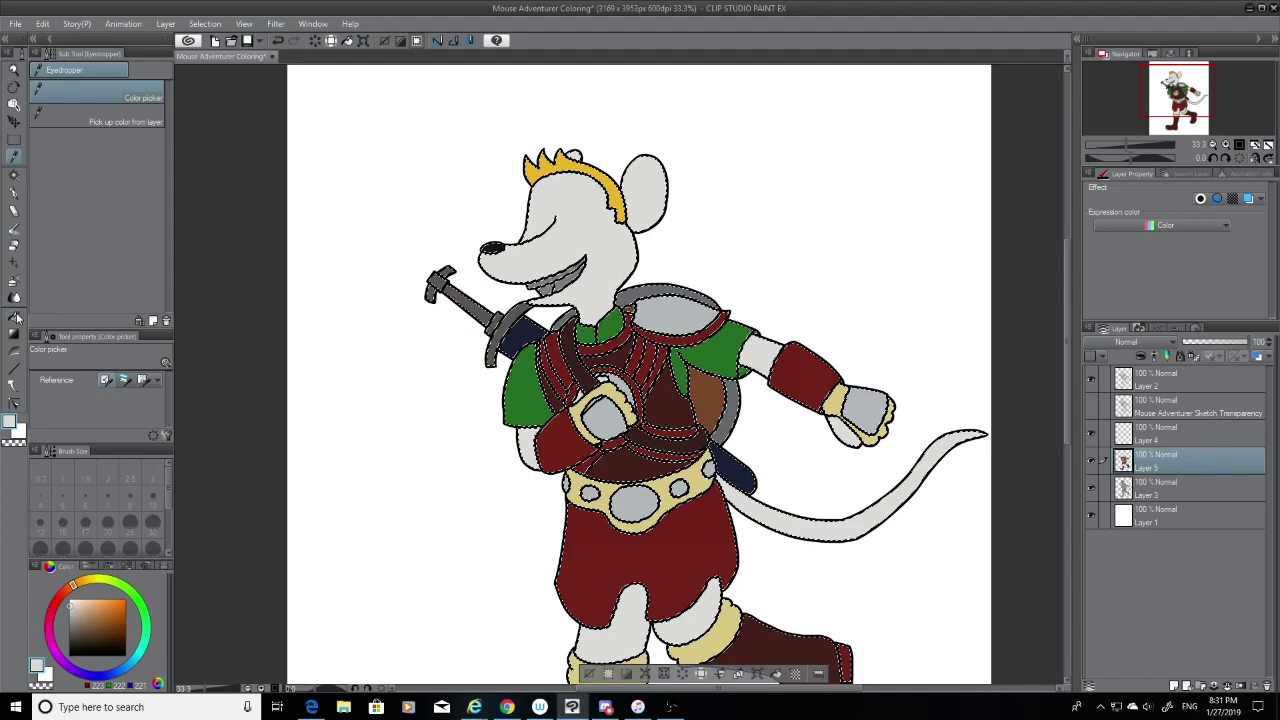
{"action": "key", "text": "g"}
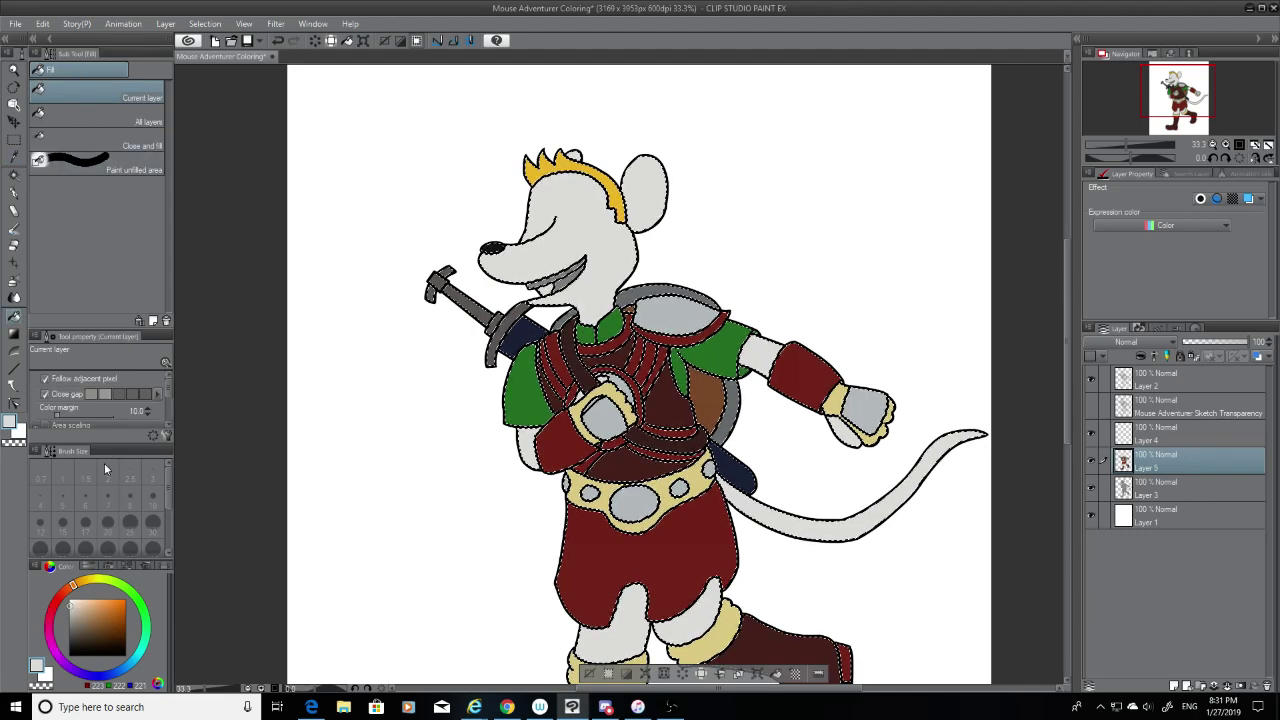
{"action": "left_click_drag", "start_coordinate": [95, 620], "coordinate": [40, 550]}
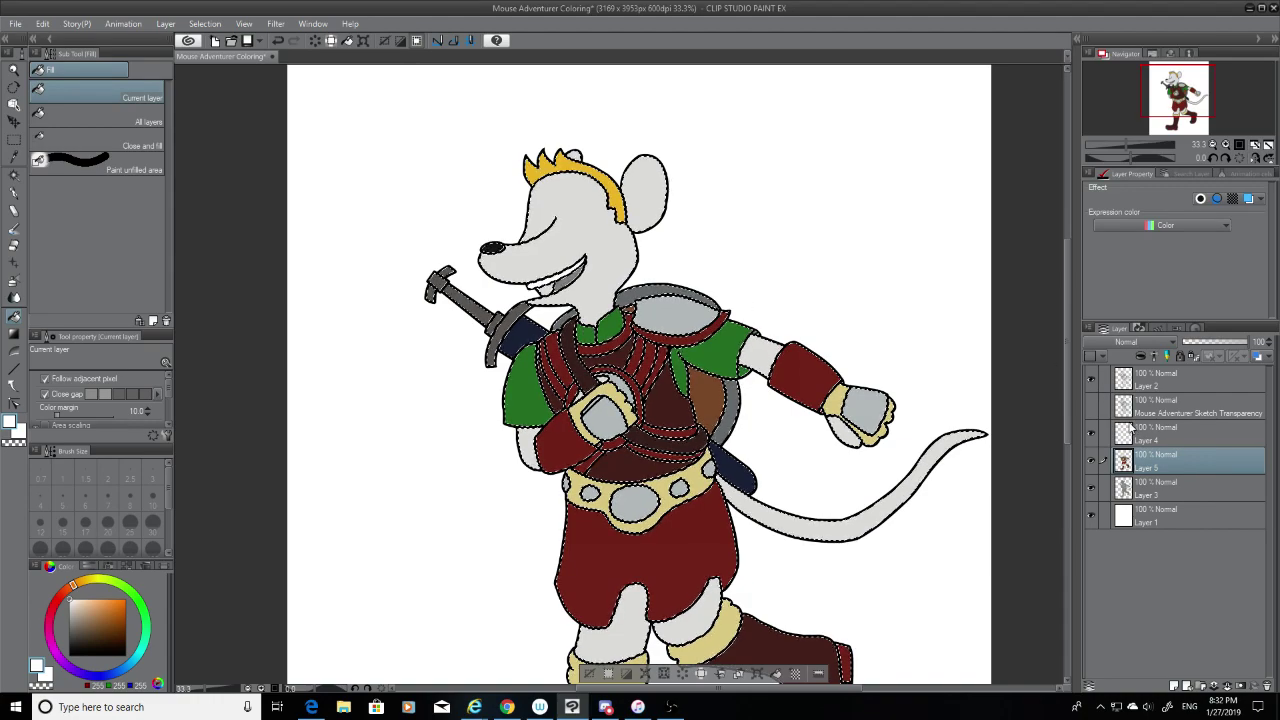
Step: Show the pencil sketch layer, sample the dark red of the boot soles and fill both boots with it
{"action": "left_click", "coordinate": [1091, 405]}
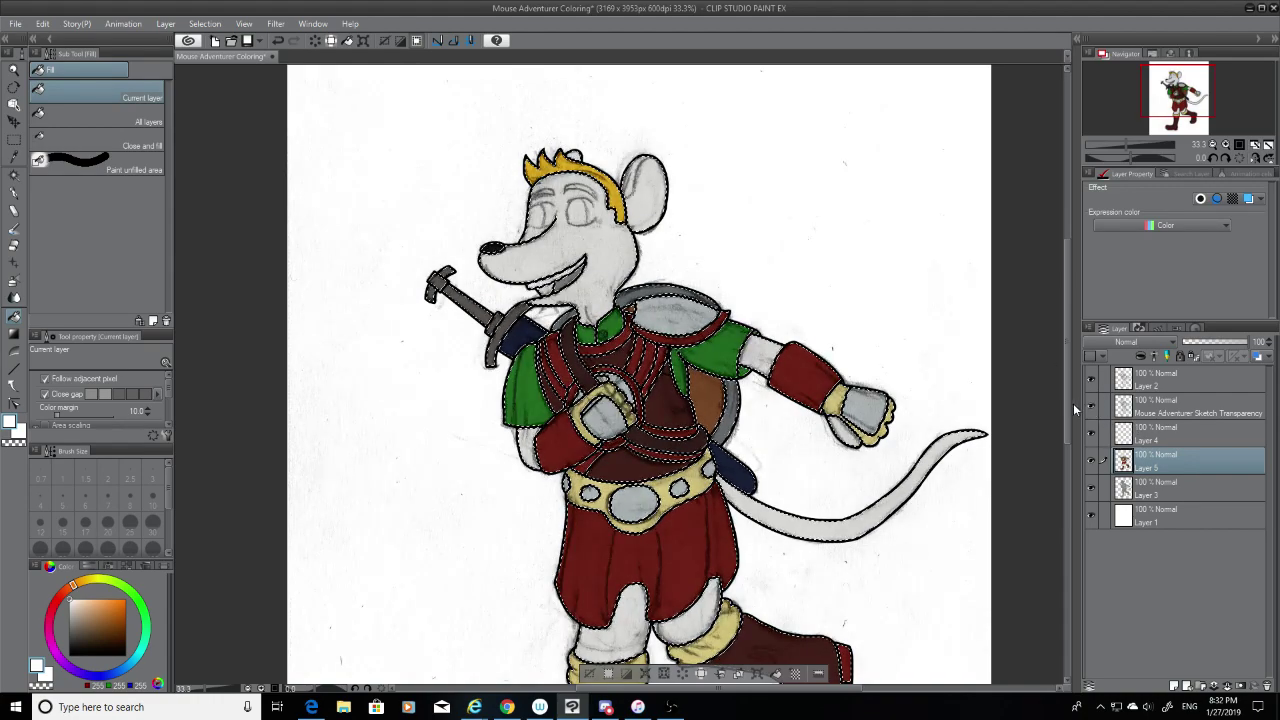
{"action": "left_click_drag", "start_coordinate": [1067, 404], "coordinate": [1067, 448]}
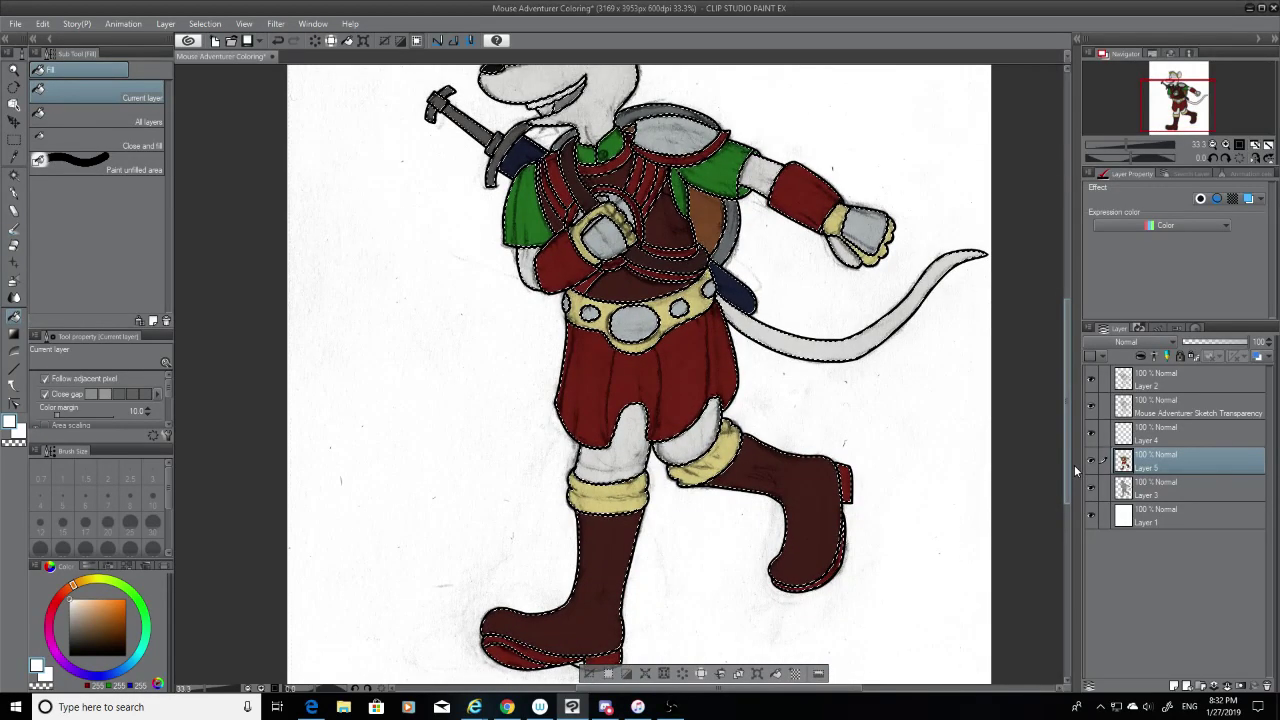
{"action": "left_click", "coordinate": [13, 158]}
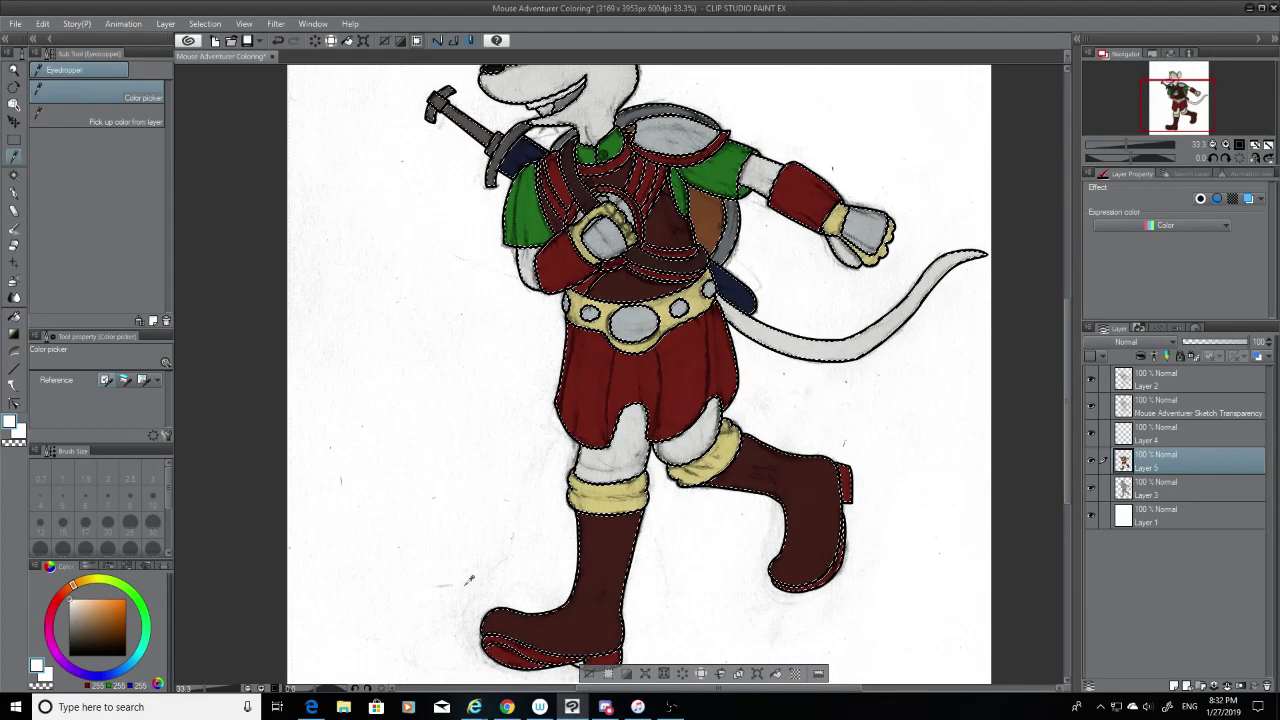
{"action": "left_click", "coordinate": [493, 652]}
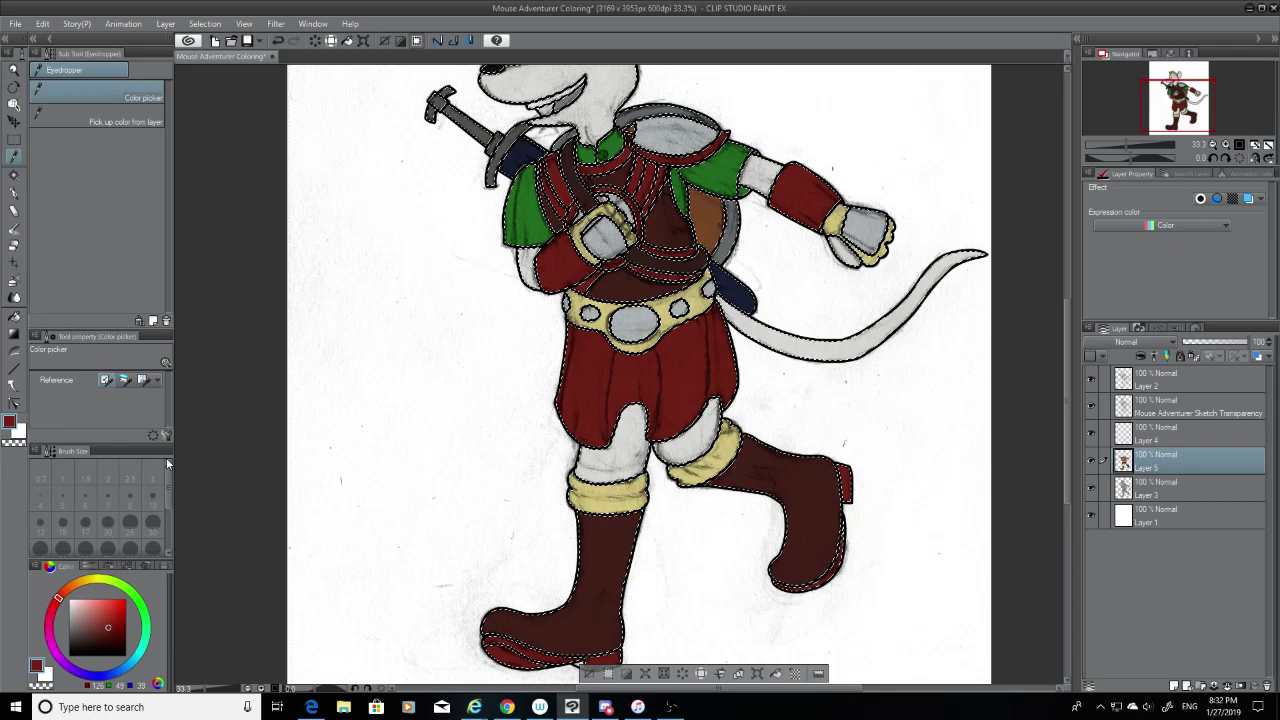
{"action": "left_click", "coordinate": [15, 327]}
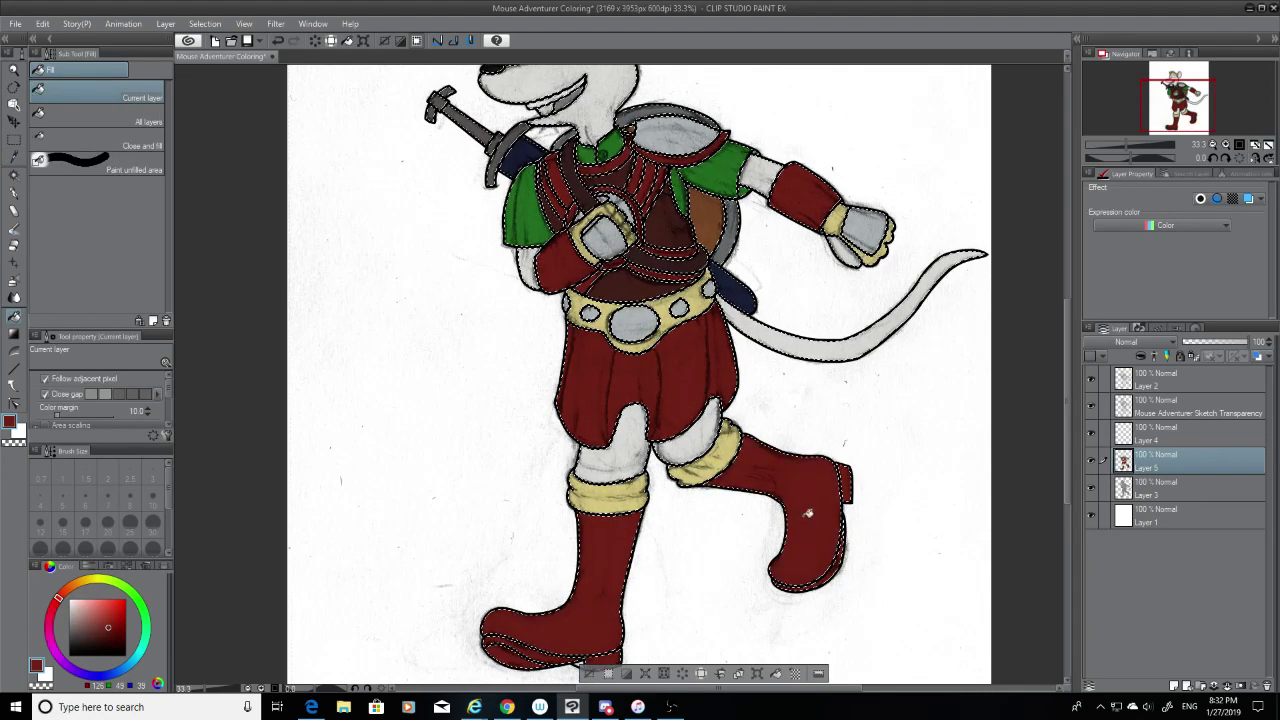
Step: Sample the dark brown of the tunic and fill the soles and heels of both boots with it
{"action": "left_click", "coordinate": [14, 157]}
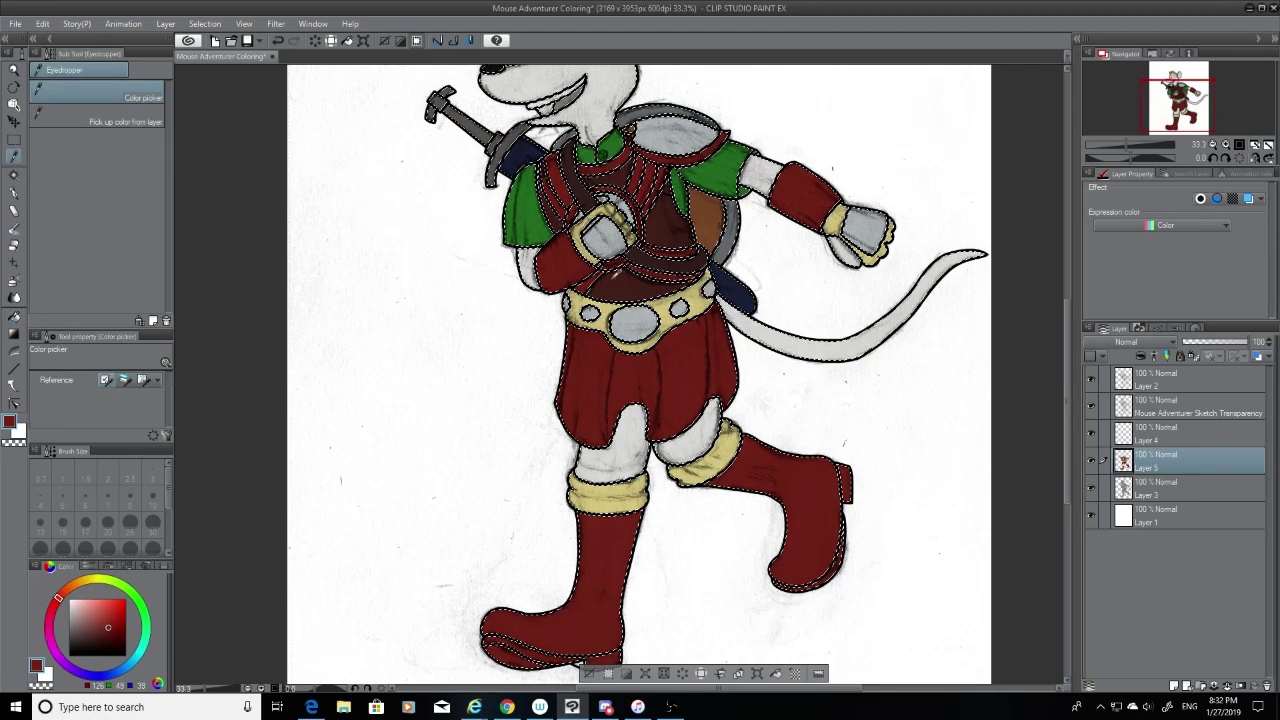
{"action": "left_click", "coordinate": [14, 318]}
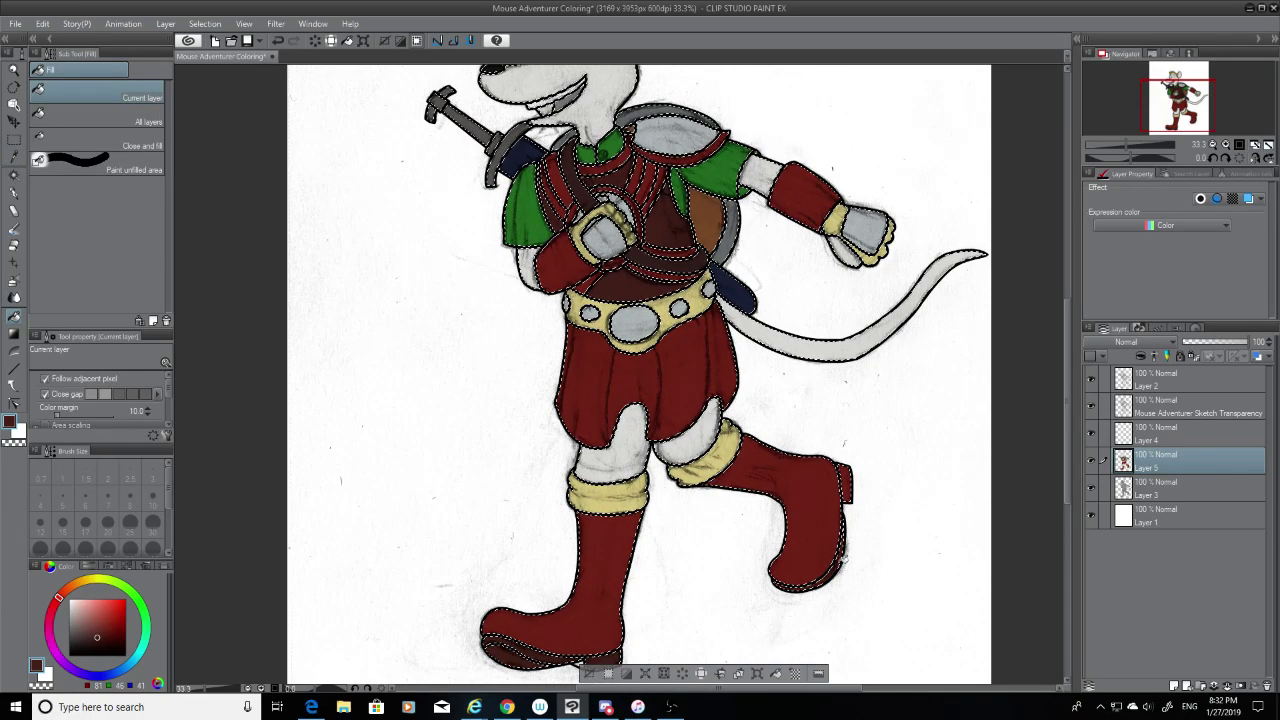
{"action": "scroll", "coordinate": [873, 516], "scroll_direction": "down", "scroll_amount": 2}
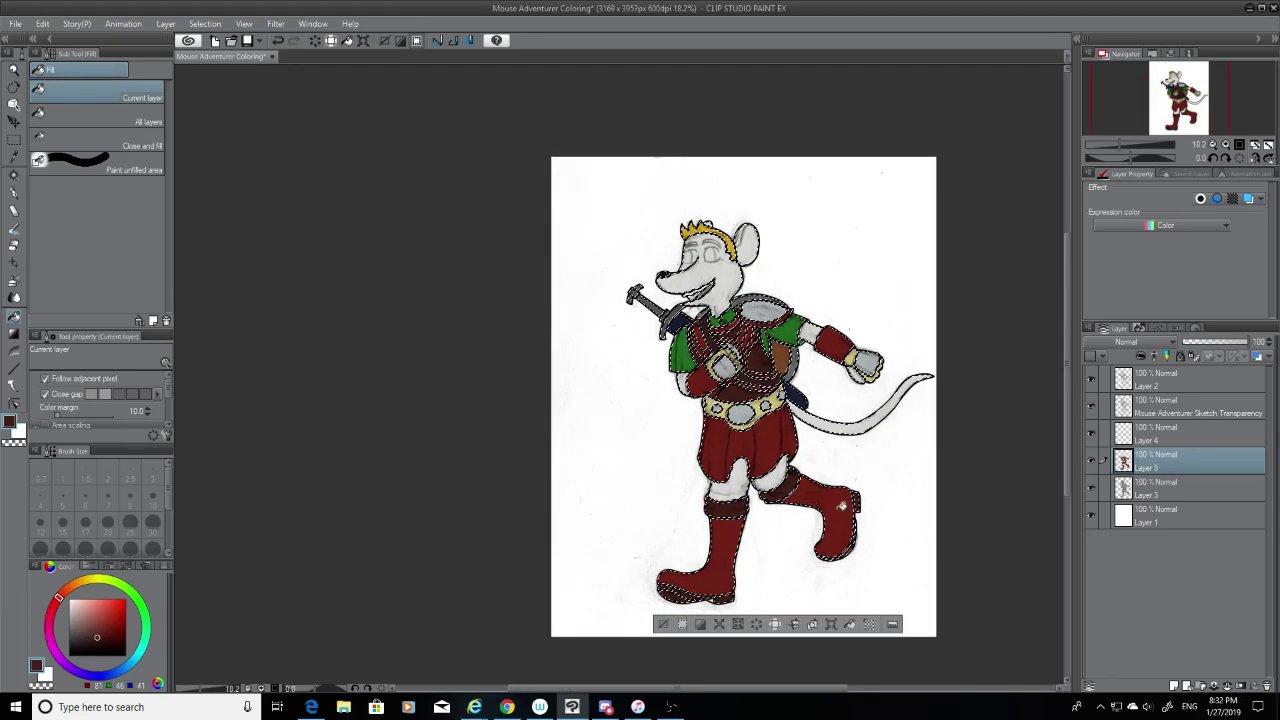
{"action": "scroll", "coordinate": [913, 447], "scroll_direction": "up", "scroll_amount": 1}
{"action": "scroll", "coordinate": [913, 447], "scroll_direction": "up", "scroll_amount": 1}
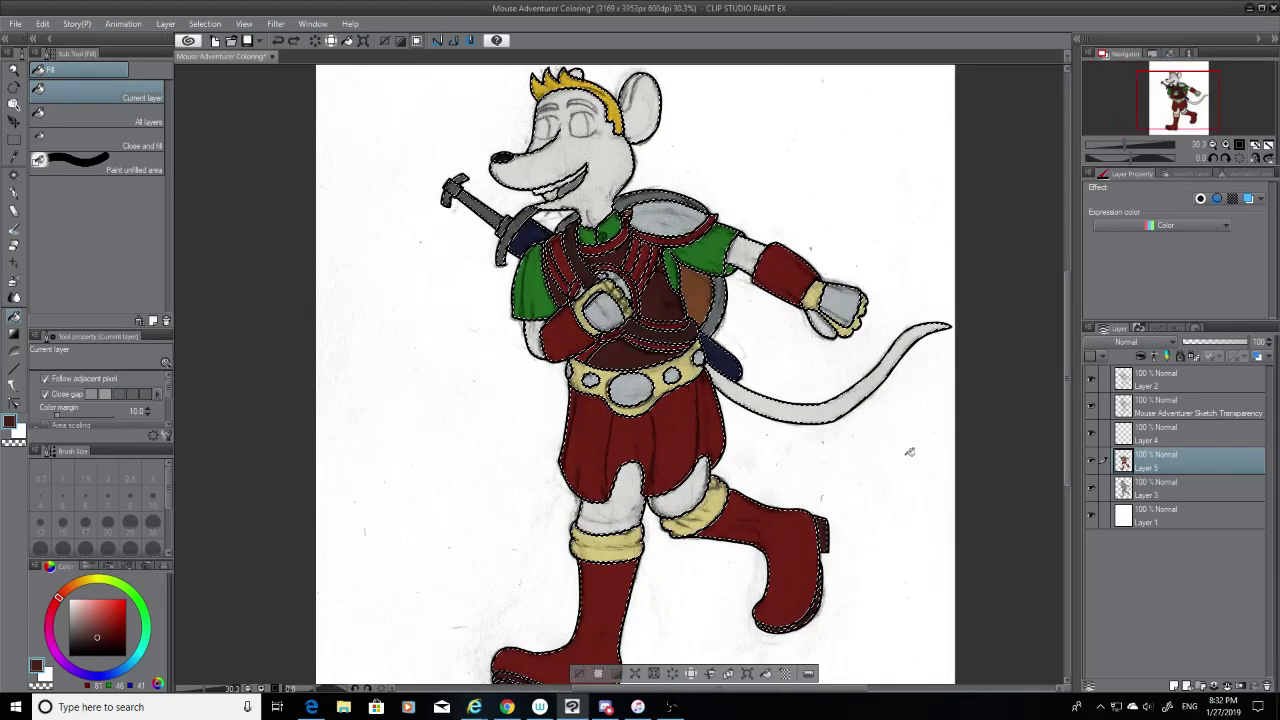
Step: Compare the flat colours with the pencil sketch layer hidden and shown, leave it visible, and clear the selection
{"action": "left_click", "coordinate": [1094, 406]}
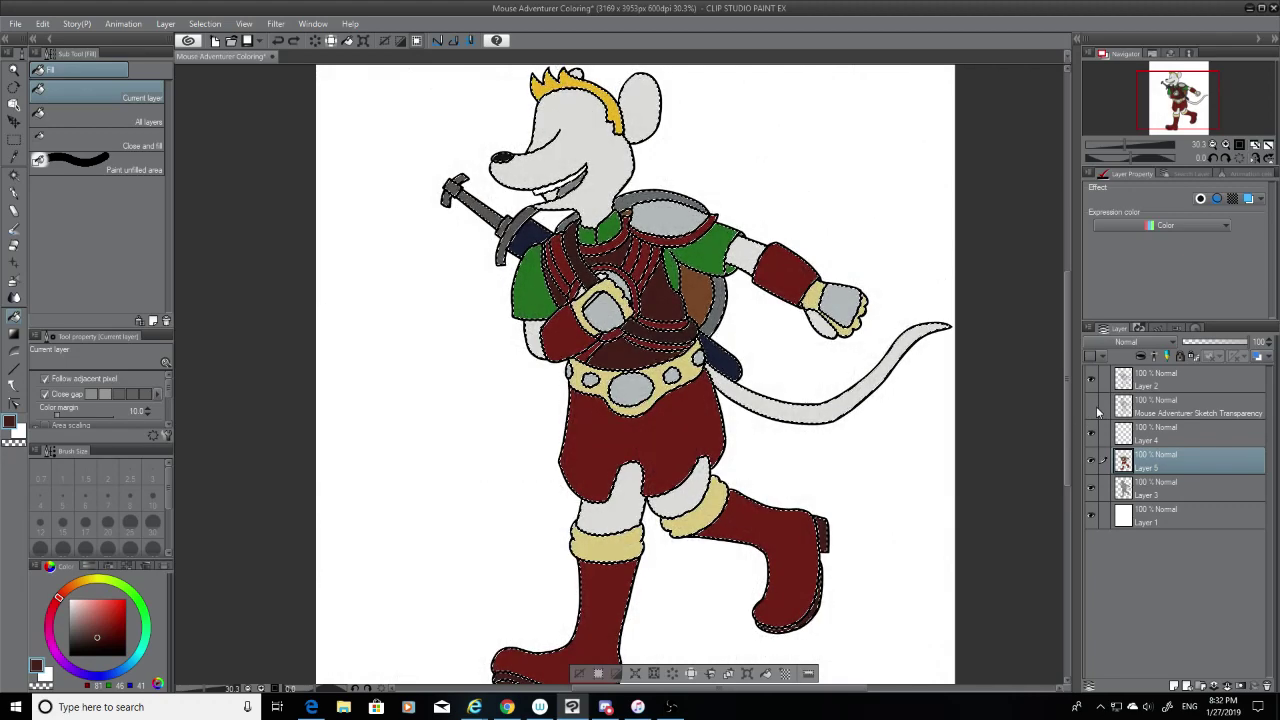
{"action": "left_click", "coordinate": [1094, 406]}
{"action": "left_click", "coordinate": [1092, 406]}
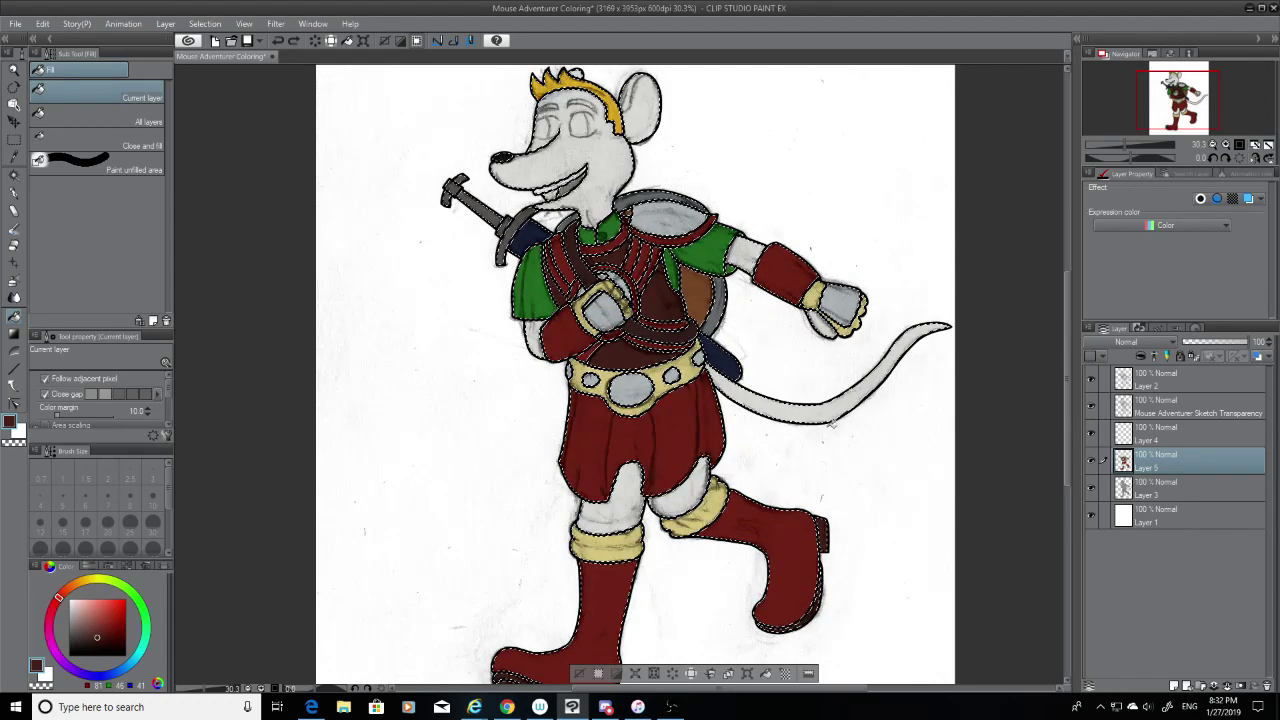
{"action": "left_click", "coordinate": [13, 173]}
{"action": "key", "text": "ctrl+d"}
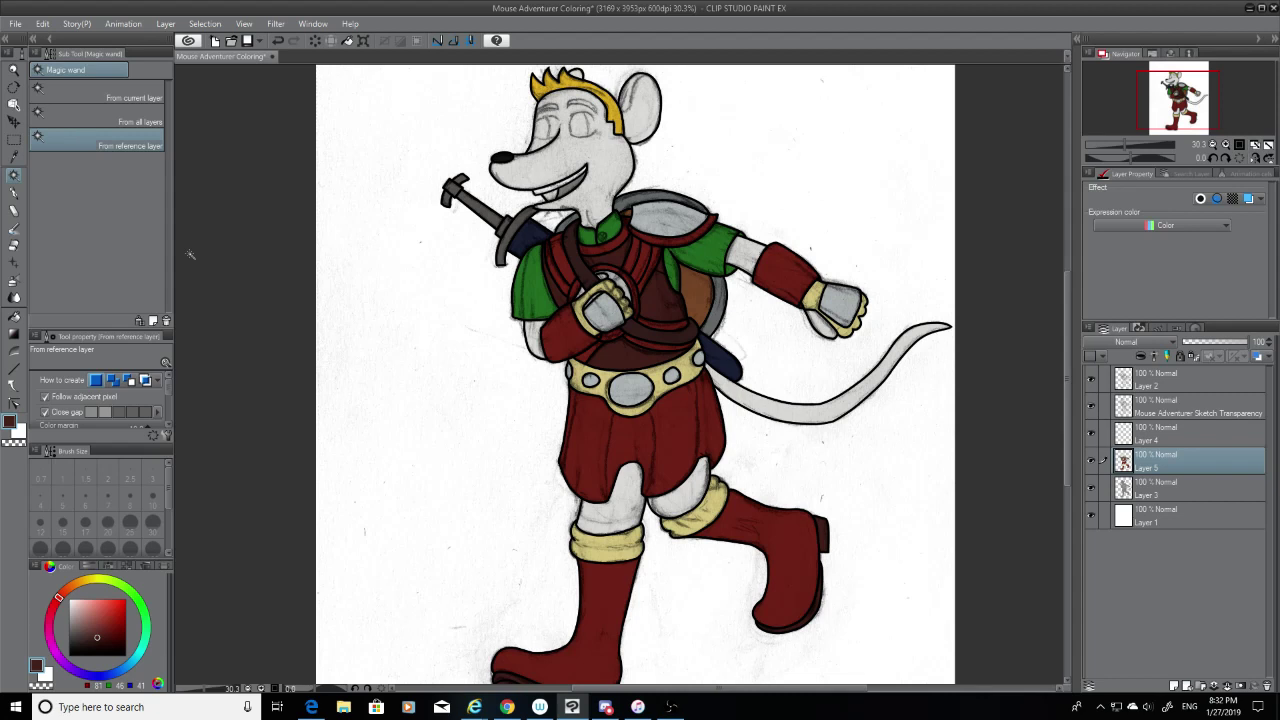
{"action": "scroll", "coordinate": [402, 472], "scroll_direction": "down", "scroll_amount": 1}
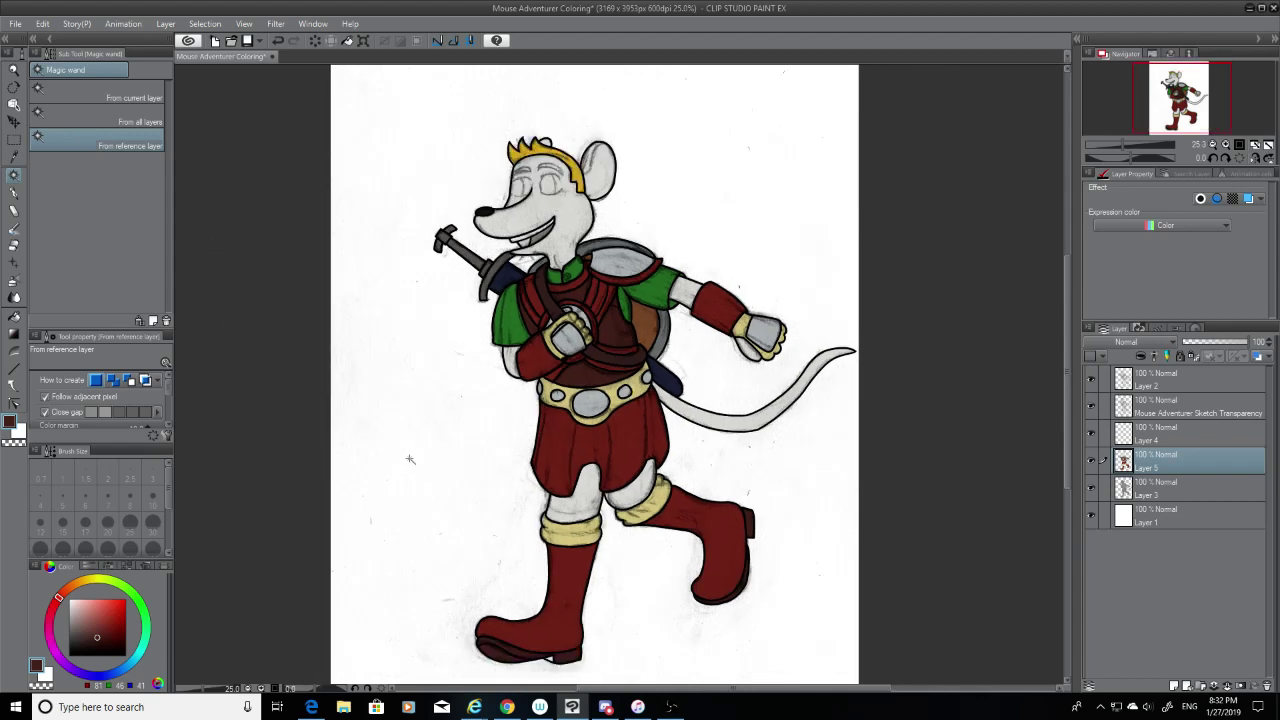